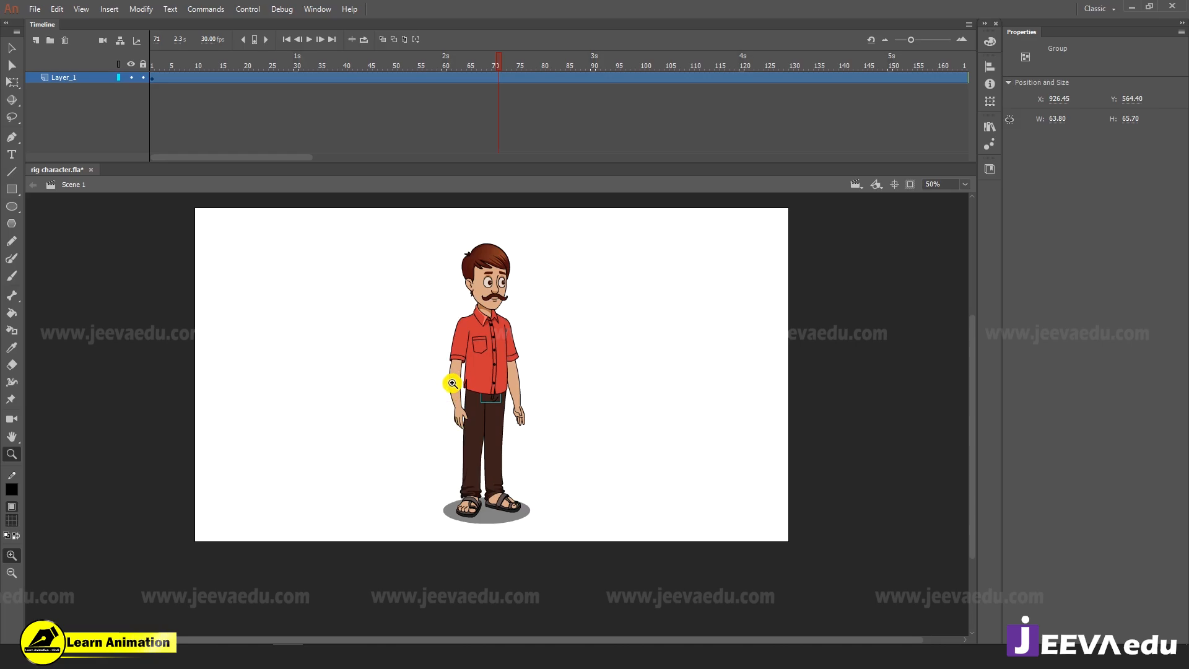
Select all the character's artwork and examine the part outlines up close around the head and torso, then clear the selection
{"action": "key", "text": "v"}
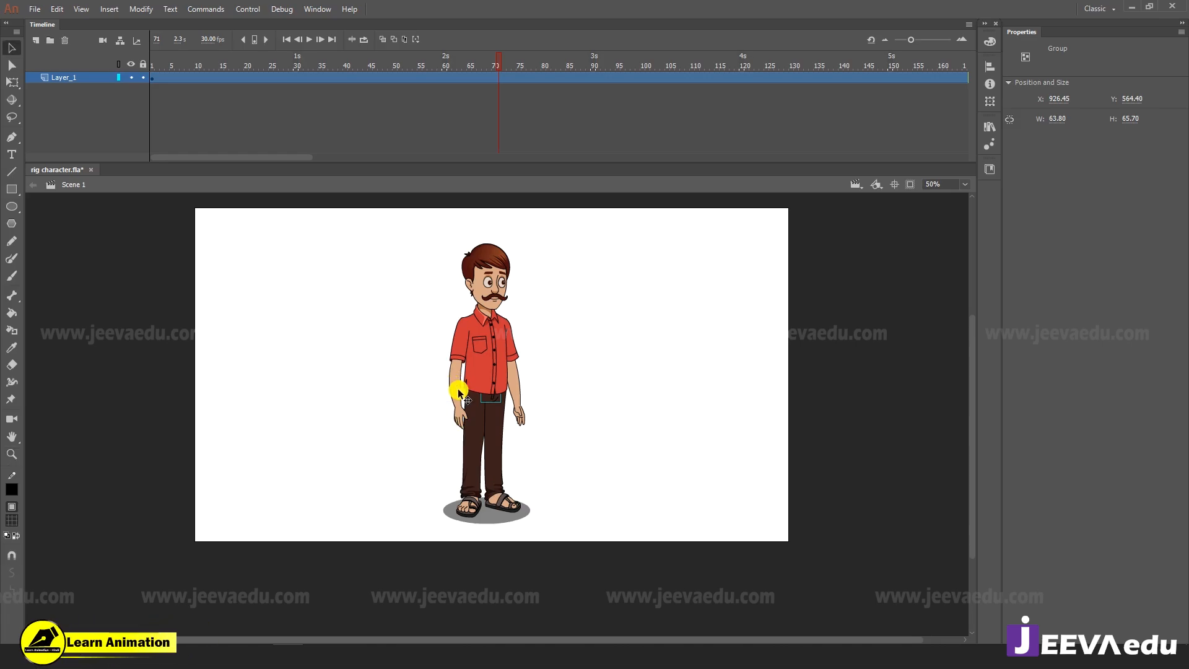
{"action": "left_click_drag", "start_coordinate": [426, 230], "coordinate": [564, 544]}
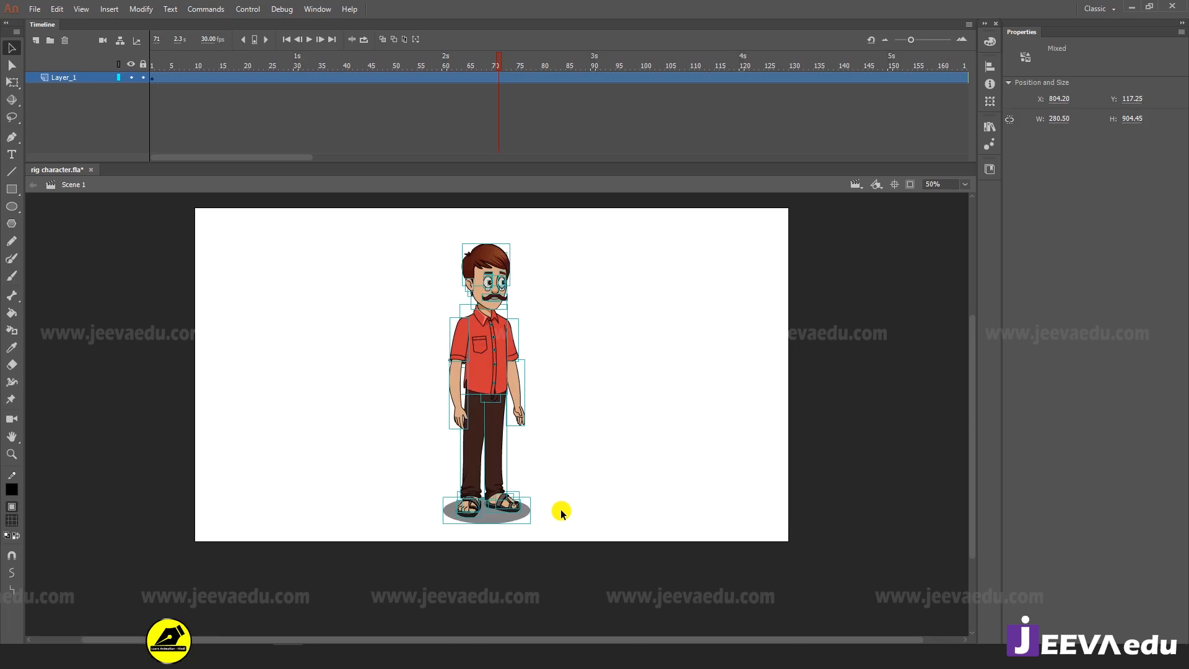
{"action": "key", "text": "z"}
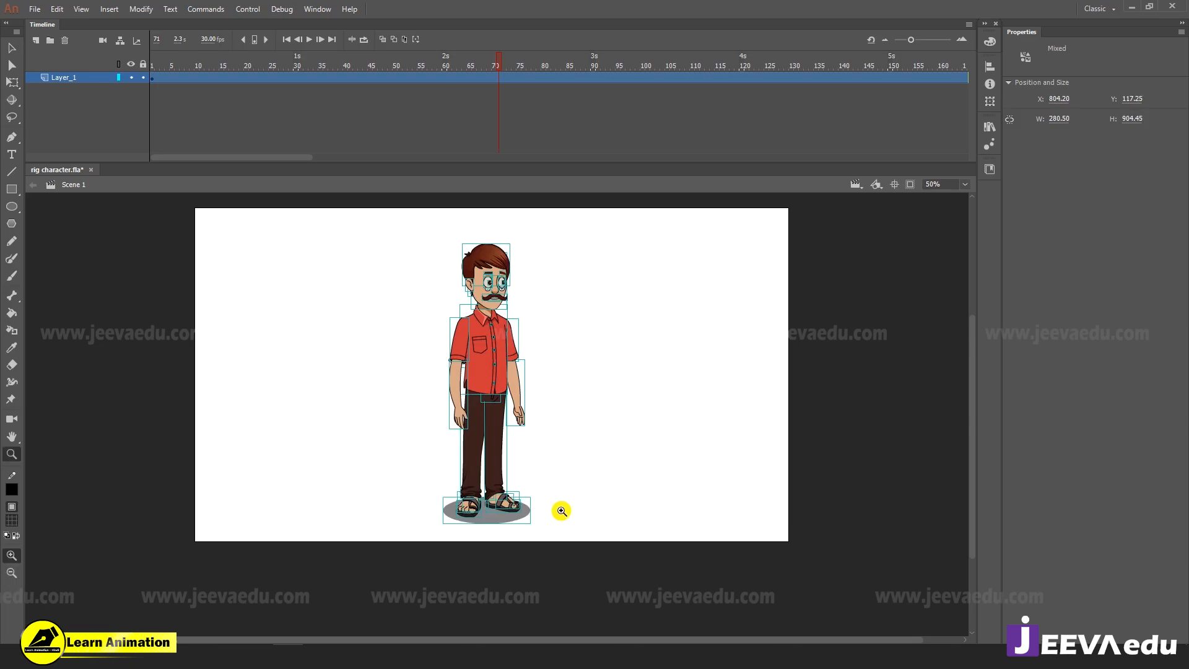
{"action": "left_click", "coordinate": [493, 372]}
{"action": "left_click", "coordinate": [492, 373]}
{"action": "left_click_drag", "start_coordinate": [519, 377], "coordinate": [519, 485]}
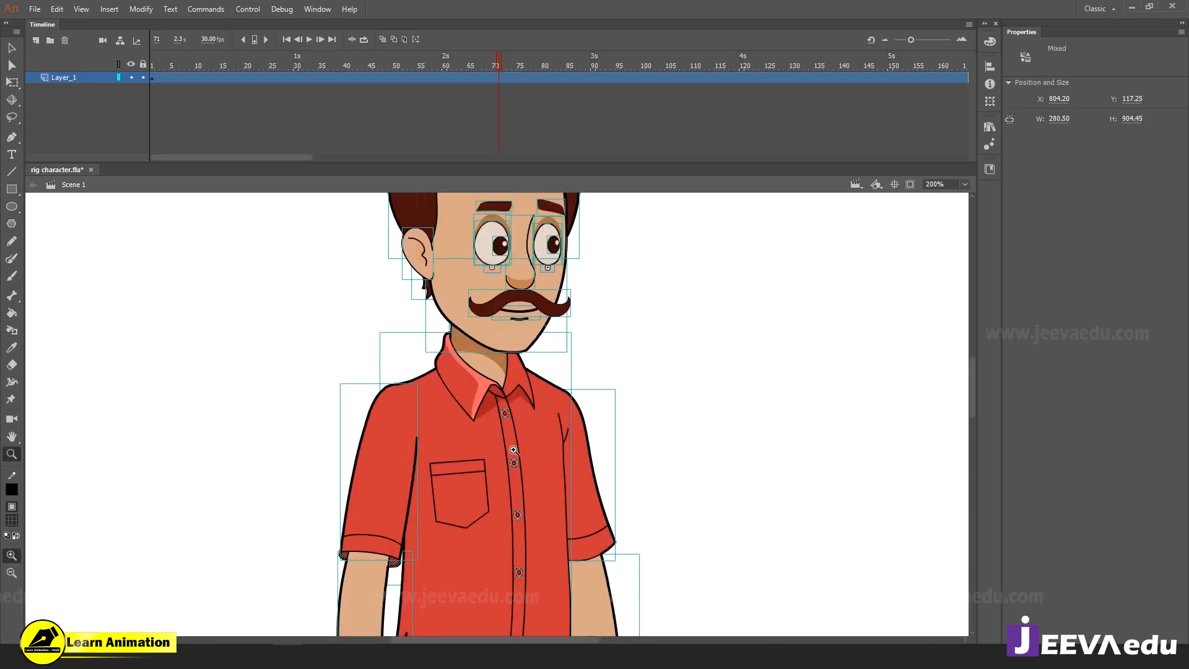
{"action": "key", "text": "v"}
{"action": "left_click", "coordinate": [577, 361]}
{"action": "key", "text": "z"}
{"action": "left_click", "coordinate": [477, 416]}
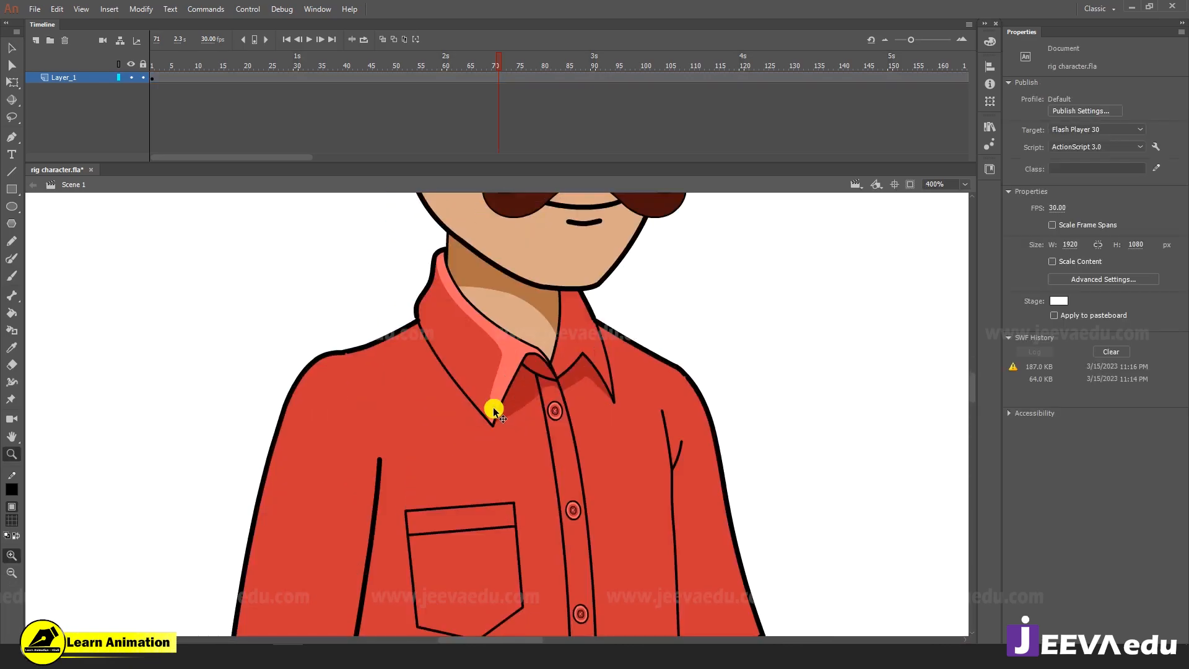
Examine the collar, neck and shirt artwork up close, and the full standing figure on the stage
{"action": "key", "text": "v"}
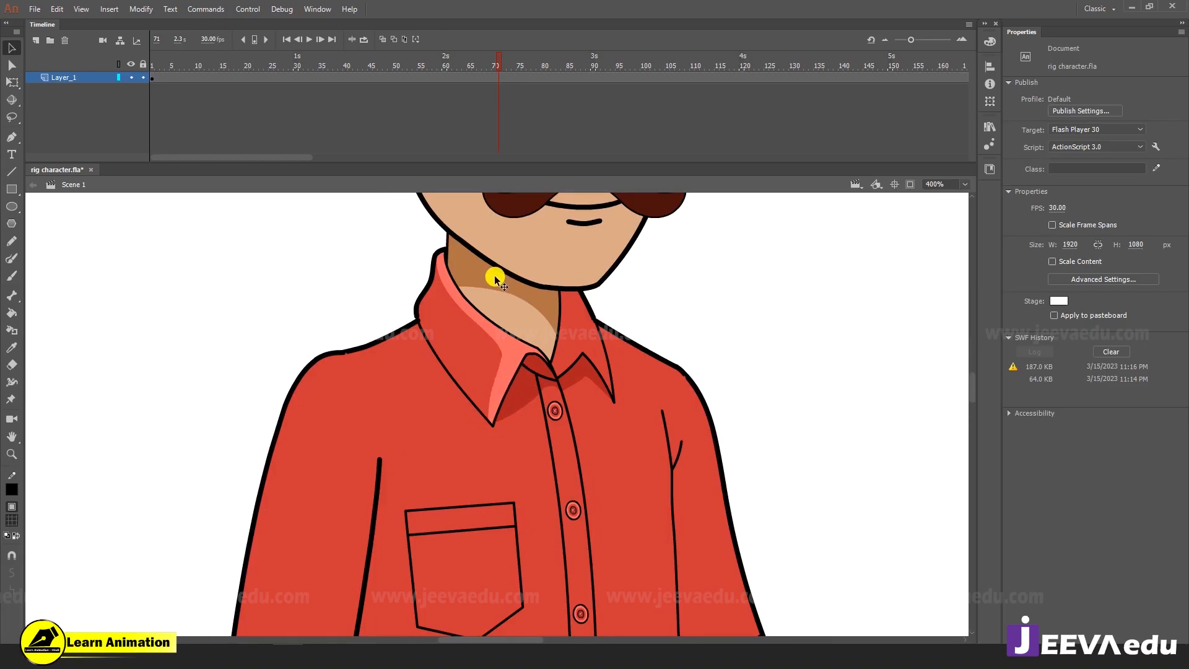
{"action": "key", "text": "z"}
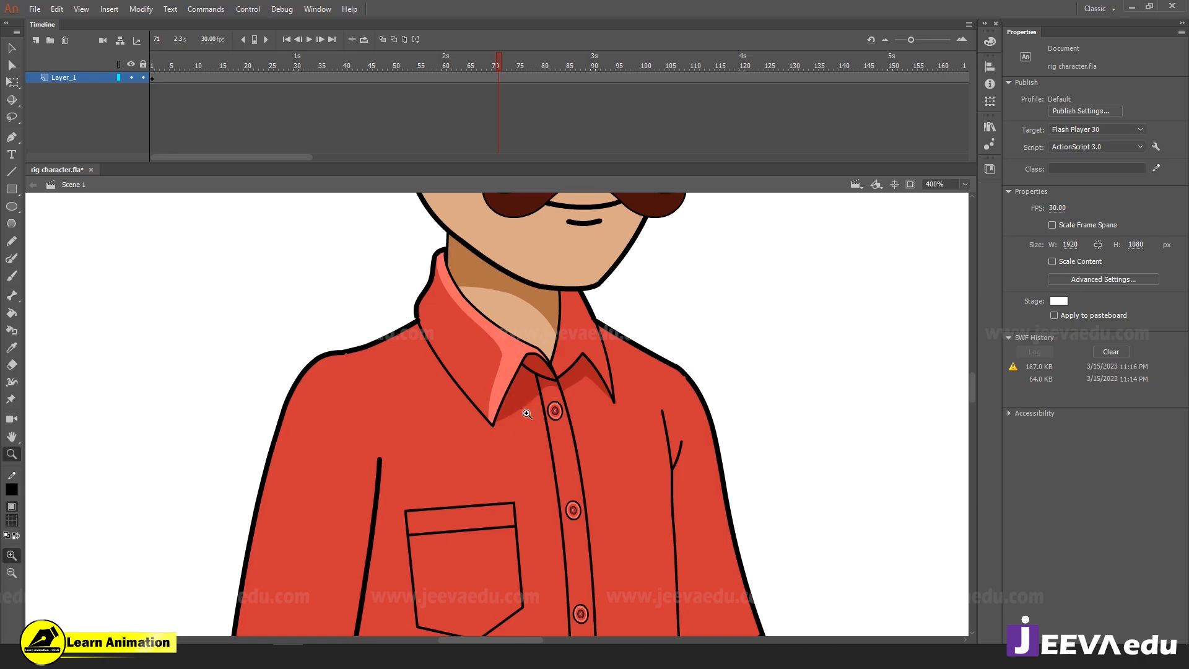
{"action": "left_click", "coordinate": [525, 413], "text": "alt"}
{"action": "left_click", "coordinate": [524, 457], "text": "alt"}
{"action": "left_click", "coordinate": [523, 465]}
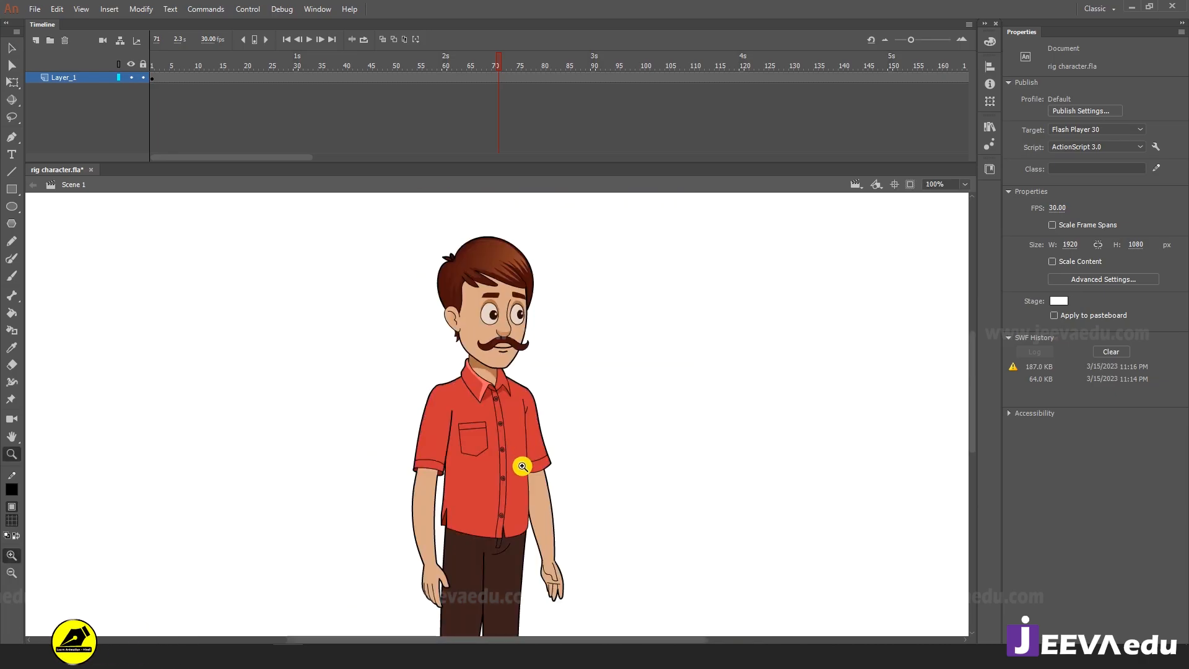
{"action": "left_click", "coordinate": [503, 464], "text": "alt"}
{"action": "left_click", "coordinate": [506, 414]}
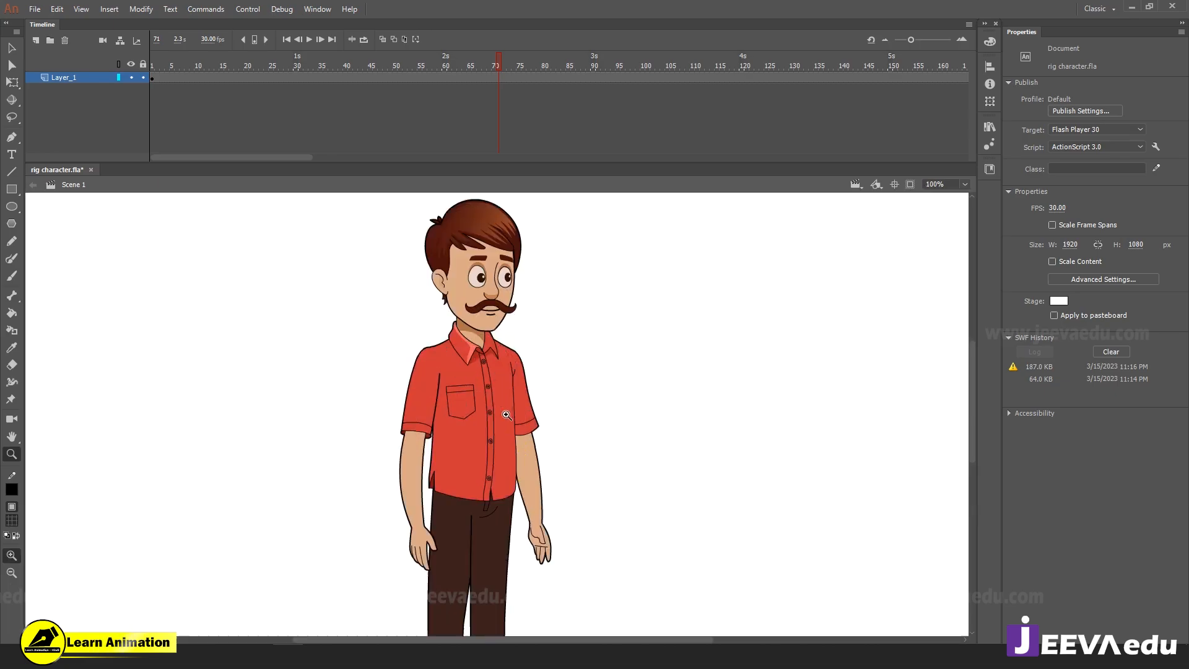
{"action": "mouse_move", "coordinate": [506, 415]}
{"action": "left_mouse_down"}
{"action": "mouse_move", "coordinate": [510, 402]}
{"action": "mouse_move", "coordinate": [516, 420]}
{"action": "left_mouse_up"}
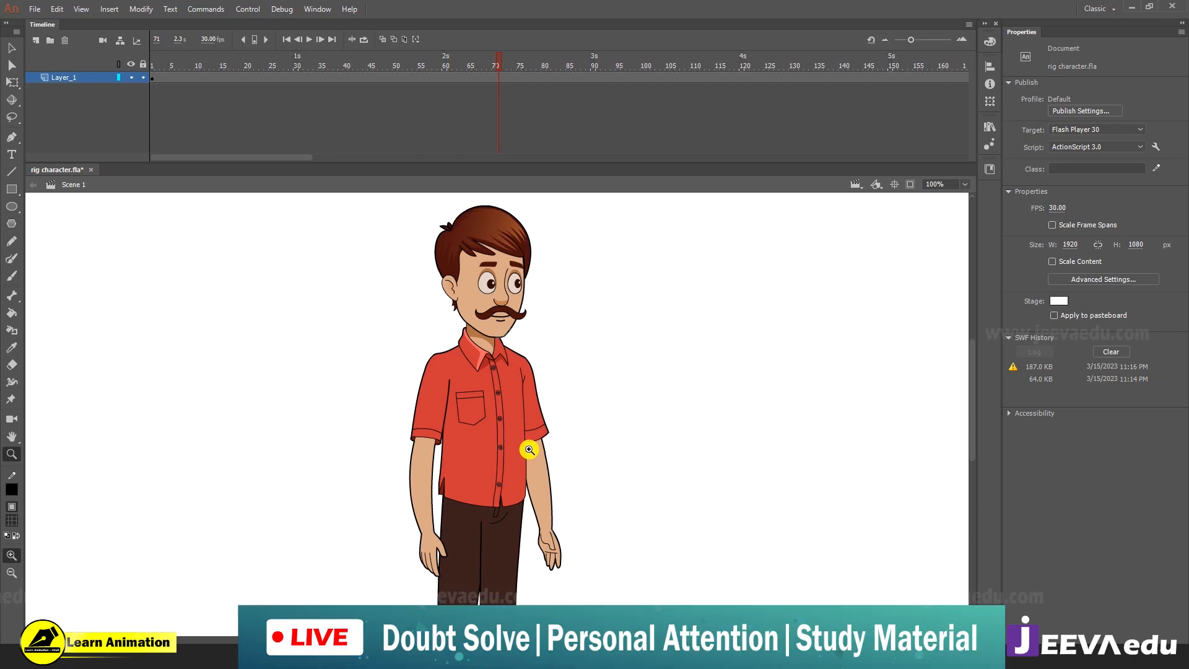
{"action": "left_click", "coordinate": [499, 471], "text": "alt"}
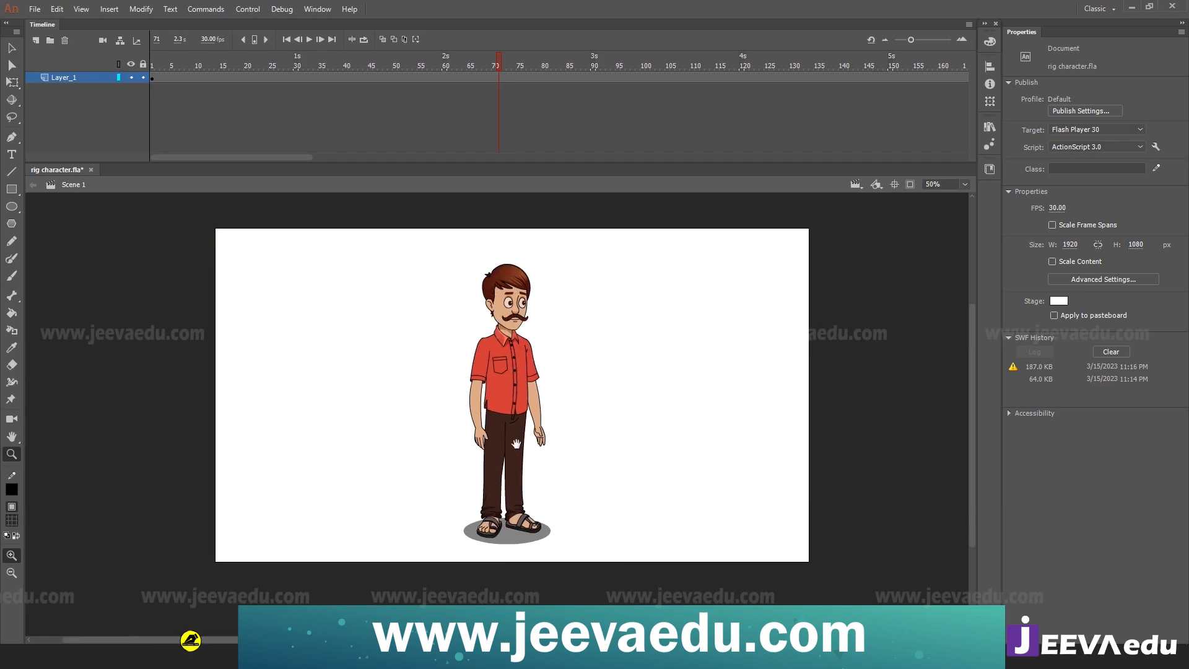
{"action": "left_click_drag", "start_coordinate": [516, 444], "coordinate": [518, 436]}
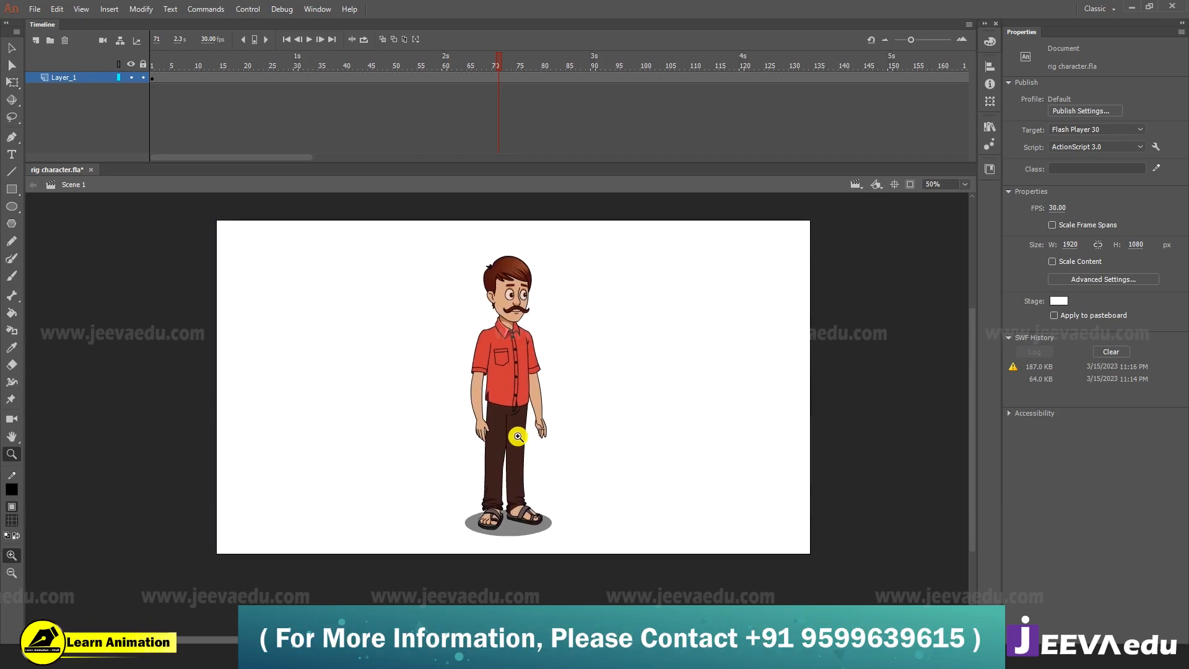
Select the full figure and examine how the arms, shirt, trousers and feet are divided into separate parts
{"action": "key", "text": "v"}
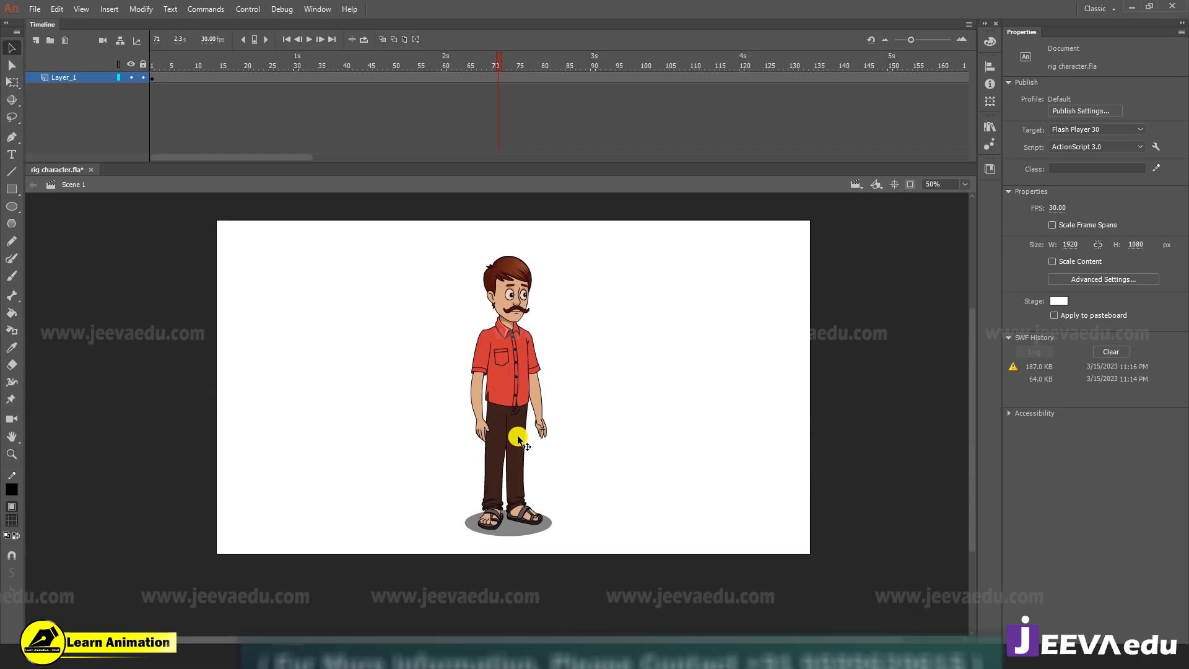
{"action": "left_click_drag", "start_coordinate": [462, 253], "coordinate": [575, 560]}
{"action": "key", "text": "z"}
{"action": "left_click", "coordinate": [526, 316]}
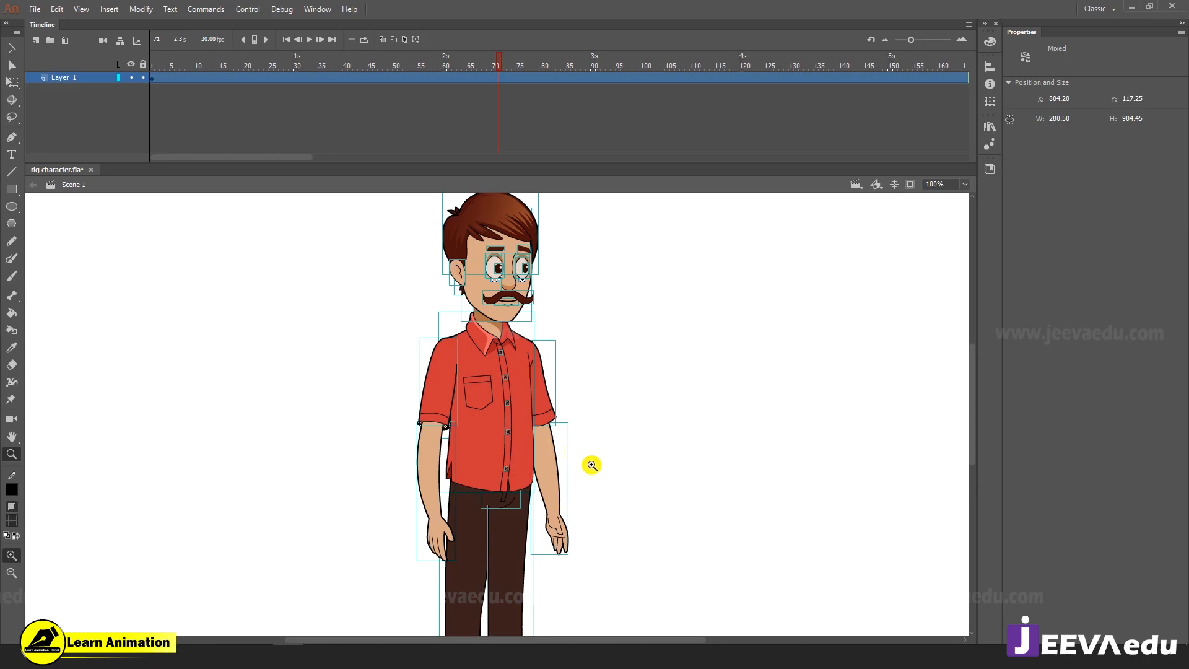
{"action": "left_click", "coordinate": [553, 479], "text": "alt"}
{"action": "left_click_drag", "start_coordinate": [556, 468], "coordinate": [560, 452]}
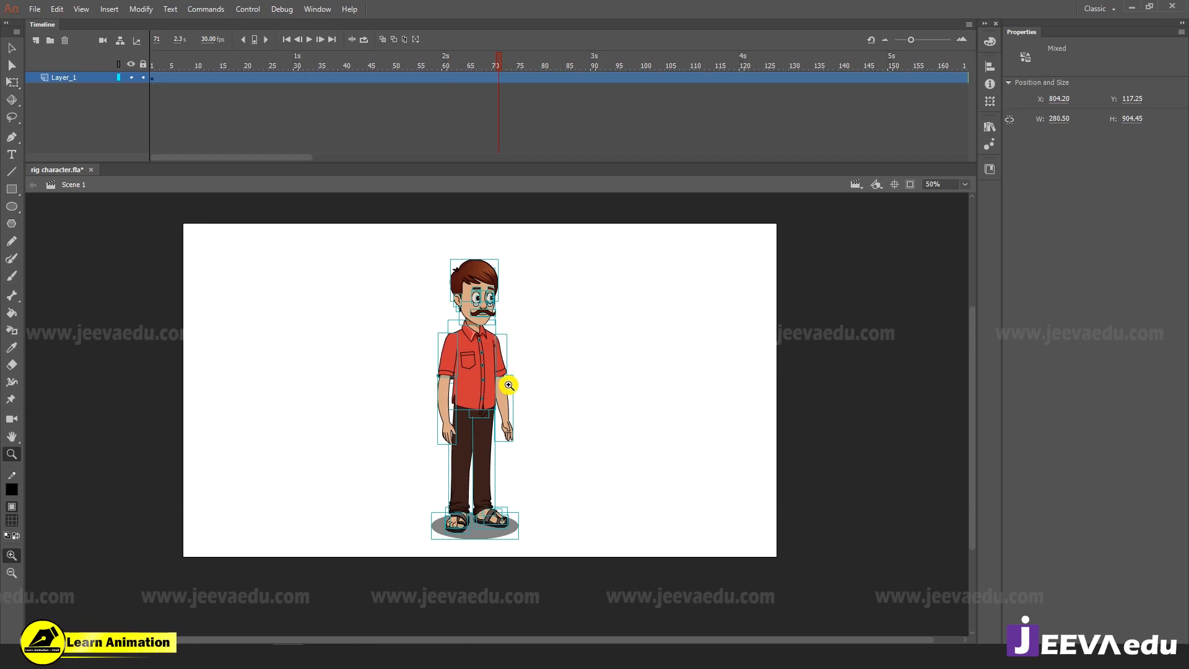
{"action": "key", "text": "v"}
{"action": "left_click", "coordinate": [531, 436]}
{"action": "key", "text": "z"}
{"action": "left_click", "coordinate": [477, 363]}
{"action": "left_click_drag", "start_coordinate": [519, 335], "coordinate": [495, 353]}
{"action": "left_click", "coordinate": [487, 402], "text": "alt"}
Reselect the whole character and examine the outlines of the eyes, brows, ear, nose and moustache at high magnification
{"action": "key", "text": "v"}
{"action": "left_click_drag", "start_coordinate": [432, 308], "coordinate": [578, 610]}
{"action": "key", "text": "z"}
{"action": "left_click", "coordinate": [521, 429]}
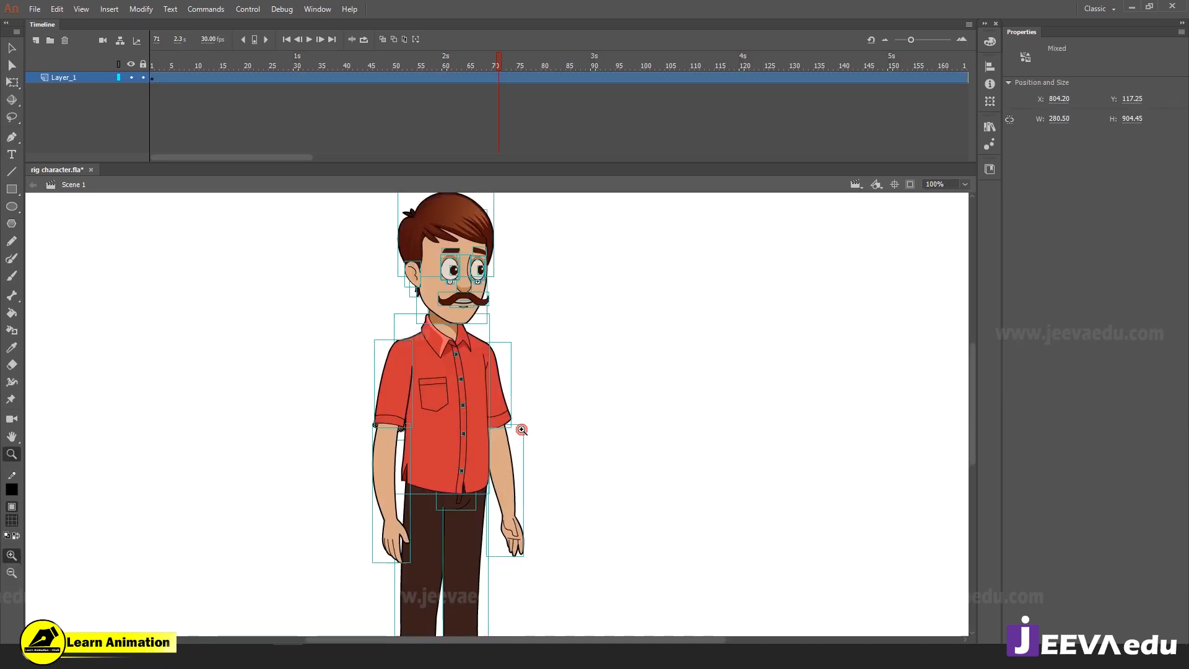
{"action": "left_click", "coordinate": [505, 393]}
{"action": "left_click", "coordinate": [424, 278]}
{"action": "left_click_drag", "start_coordinate": [473, 349], "coordinate": [523, 427]}
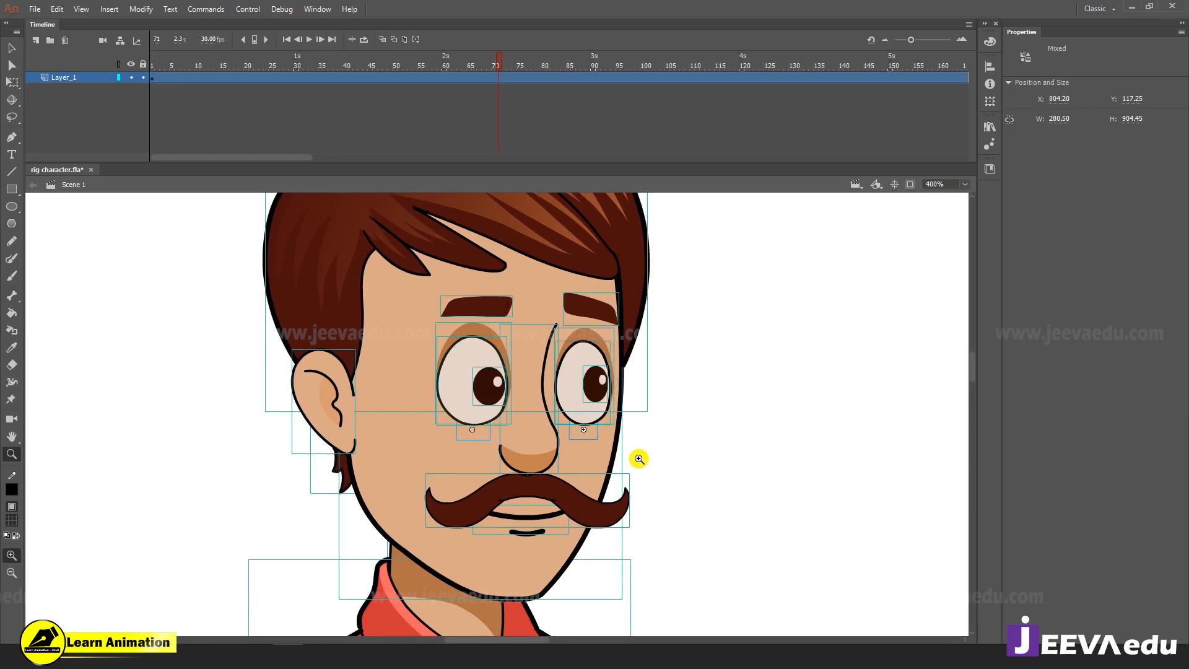
Duplicate the hair group onto the empty stage area left of the character, at about X 600, Y 117
{"action": "key", "text": "v"}
{"action": "left_click", "coordinate": [668, 438]}
{"action": "key", "text": "z"}
{"action": "left_click", "coordinate": [485, 372], "text": "alt"}
{"action": "left_click", "coordinate": [522, 379]}
{"action": "left_click_drag", "start_coordinate": [612, 413], "coordinate": [720, 372]}
{"action": "left_click", "coordinate": [614, 431], "text": "alt"}
{"action": "key", "text": "v"}
{"action": "left_click", "coordinate": [566, 310]}
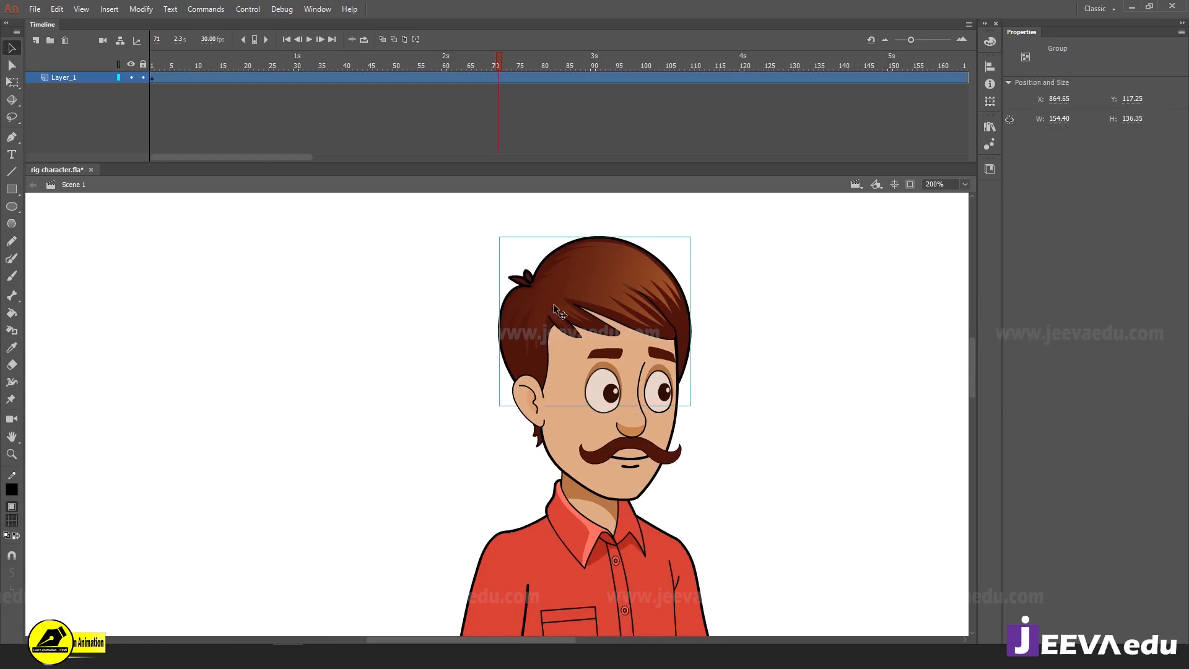
{"action": "left_click_drag", "start_coordinate": [569, 307], "coordinate": [463, 317]}
{"action": "key", "text": "ctrl+z"}
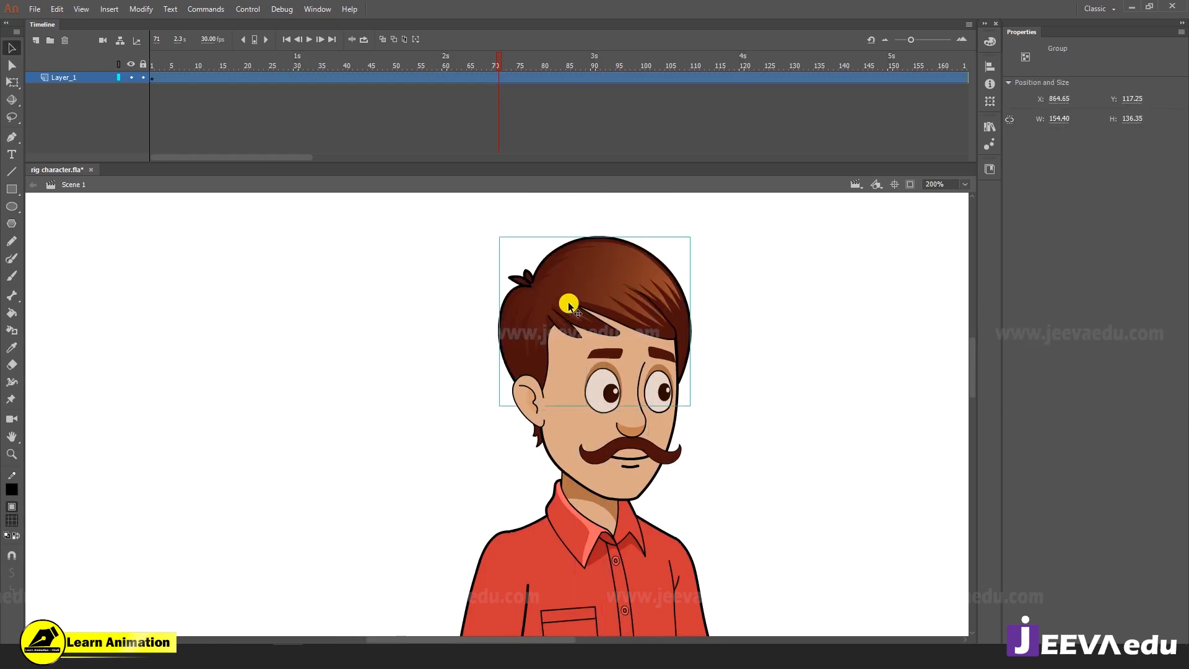
{"action": "left_click_drag", "start_coordinate": [567, 305], "coordinate": [303, 307]}
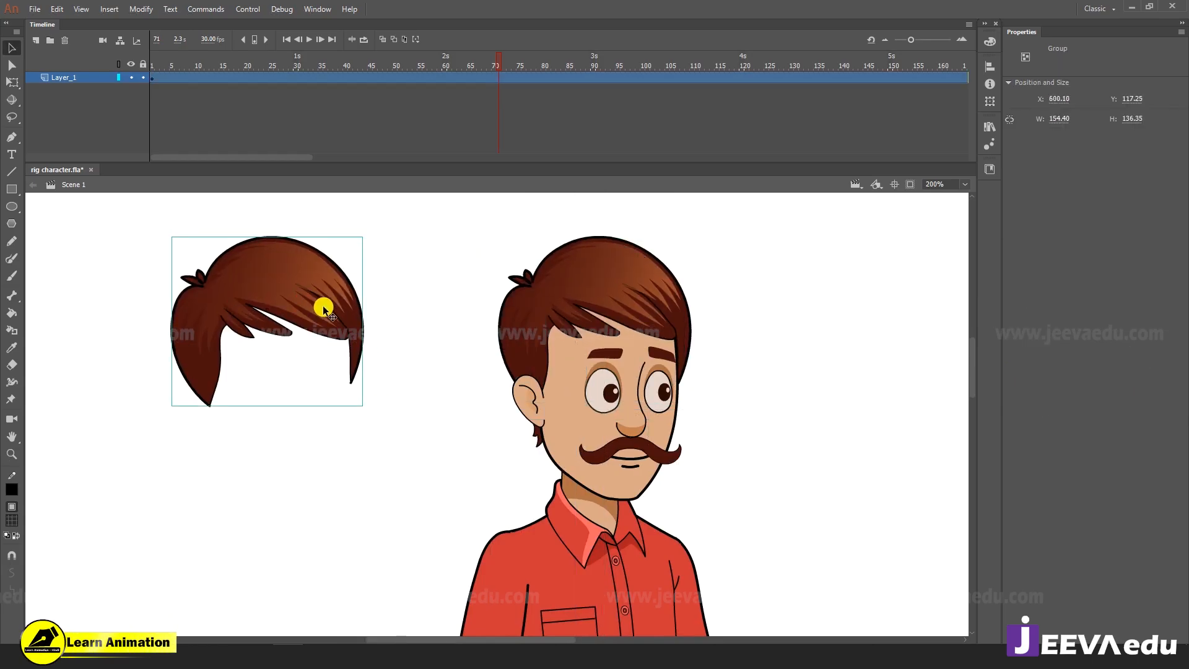
Break apart the duplicated hair and inspect its separate shading group, undoing any trial move of it
{"action": "key", "text": "ctrl+b"}
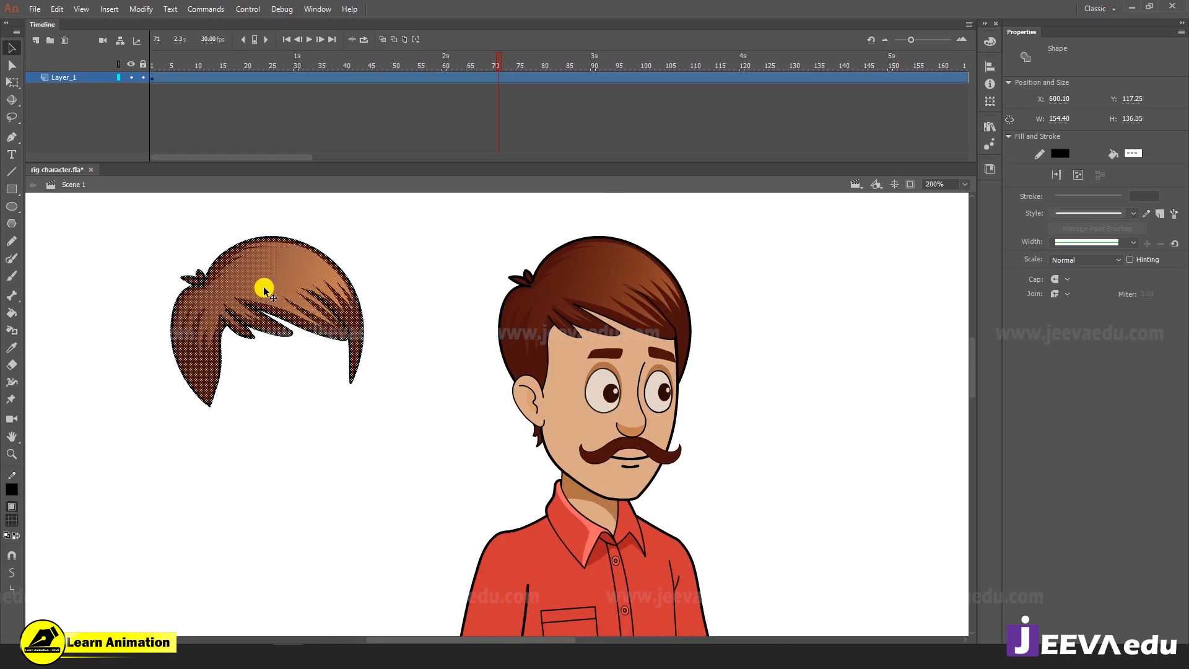
{"action": "left_click", "coordinate": [319, 406]}
{"action": "left_click", "coordinate": [306, 295]}
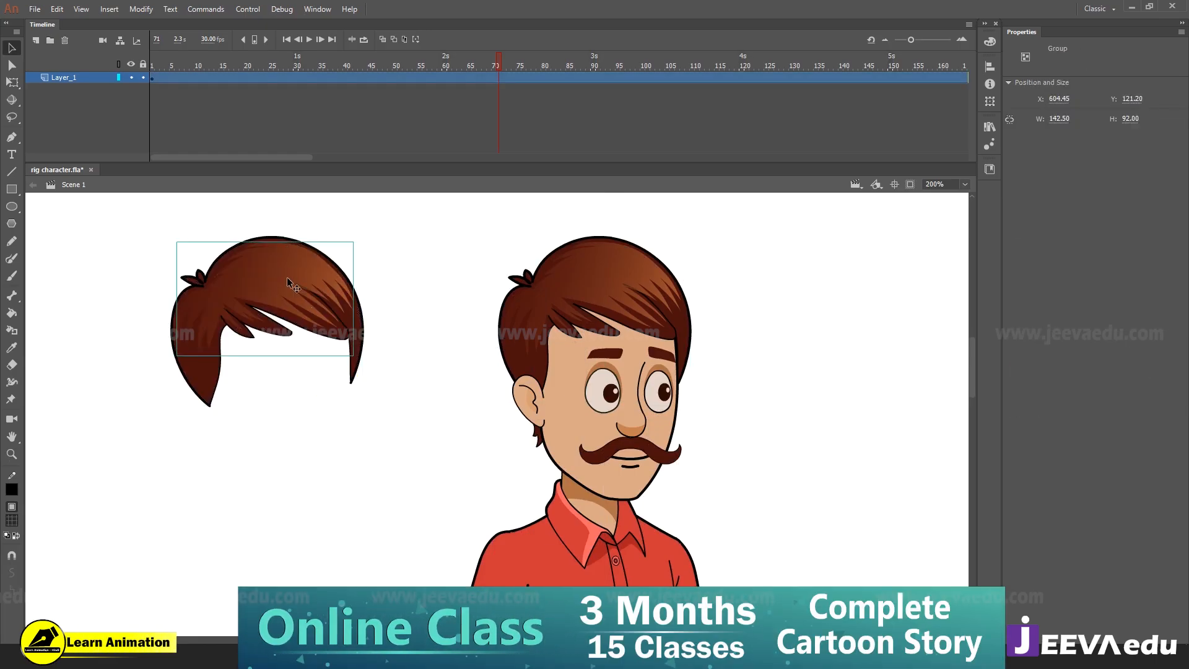
{"action": "left_click_drag", "start_coordinate": [297, 285], "coordinate": [308, 403]}
{"action": "key", "text": "ctrl+z"}
{"action": "left_click", "coordinate": [348, 425]}
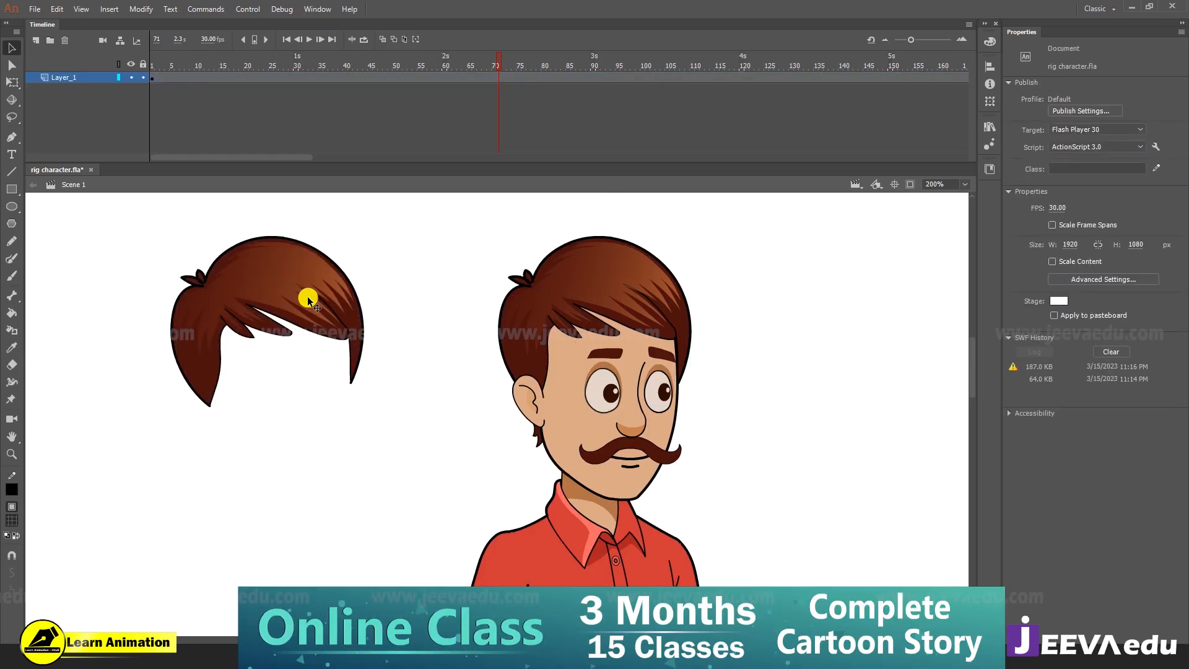
{"action": "left_click", "coordinate": [300, 300]}
{"action": "left_click", "coordinate": [415, 403]}
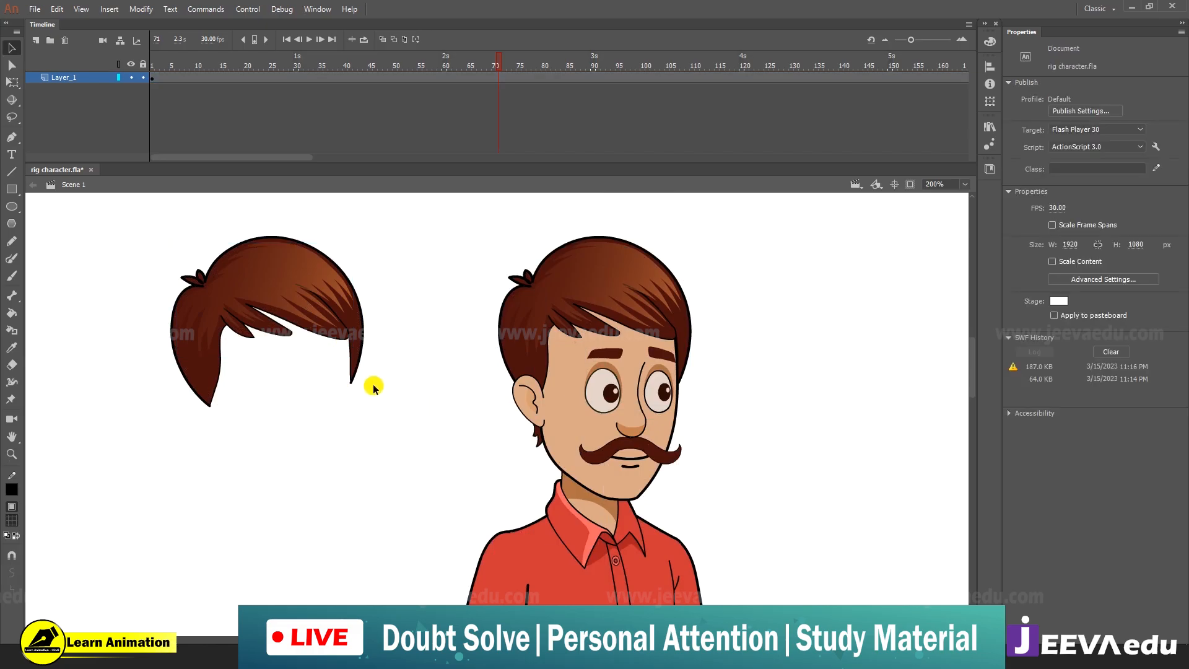
Delete the remaining pieces of the broken-apart hair copy from the stage
{"action": "left_click_drag", "start_coordinate": [389, 260], "coordinate": [295, 361]}
{"action": "key", "text": "Delete"}
{"action": "key", "text": "z"}
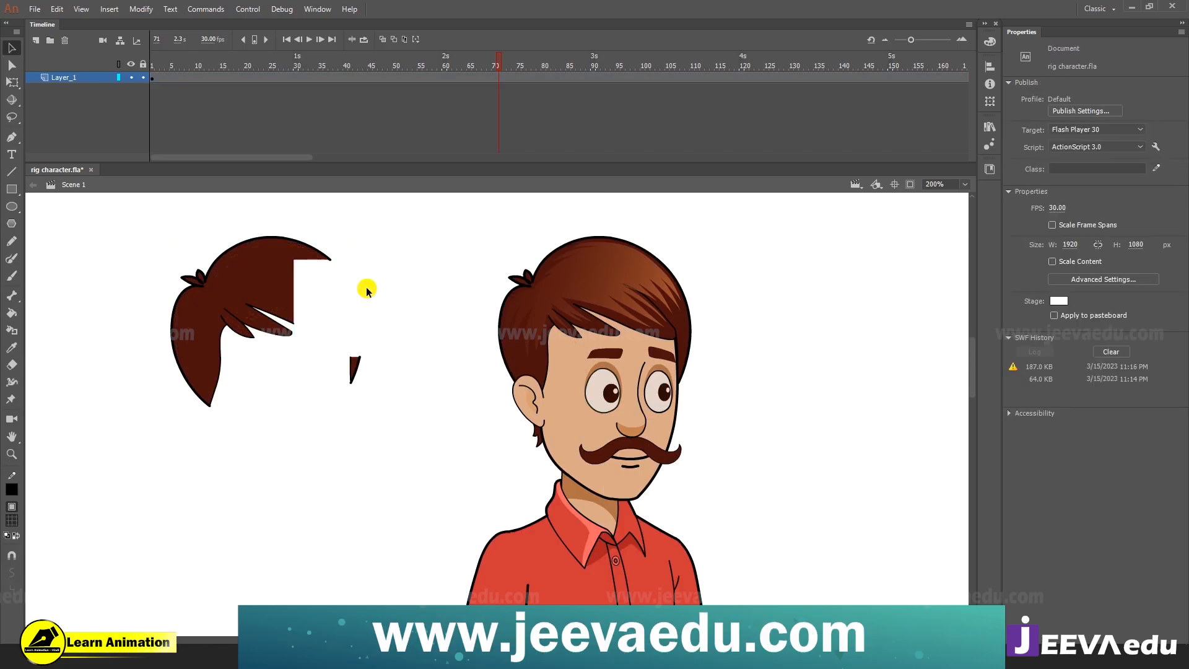
{"action": "left_click_drag", "start_coordinate": [139, 216], "coordinate": [413, 431]}
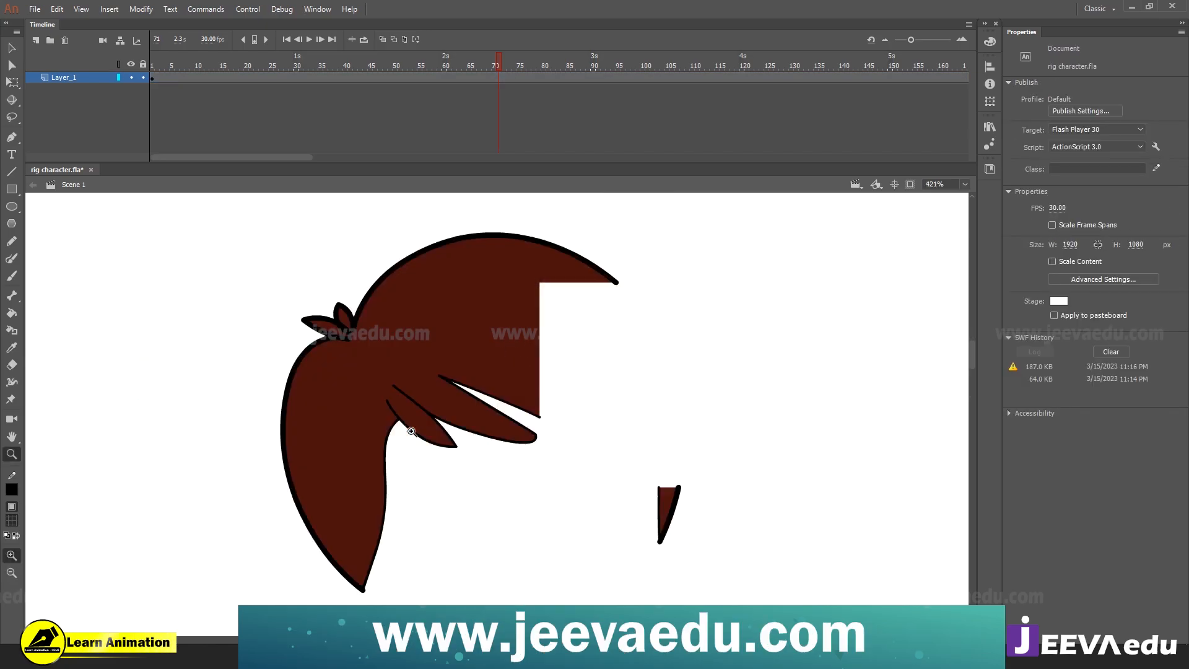
{"action": "left_click", "coordinate": [540, 469], "text": "alt"}
{"action": "left_click", "coordinate": [540, 469], "text": "alt"}
{"action": "key", "text": "v"}
{"action": "left_click_drag", "start_coordinate": [371, 293], "coordinate": [588, 344]}
{"action": "key", "text": "Delete"}
Try to duplicate the selected head parts without the moustache beside the character, and undo the copy
{"action": "key", "text": "z"}
{"action": "left_click", "coordinate": [591, 422], "text": "alt"}
{"action": "left_click", "coordinate": [526, 417]}
{"action": "key", "text": "v"}
{"action": "left_click_drag", "start_coordinate": [518, 238], "coordinate": [390, 325]}
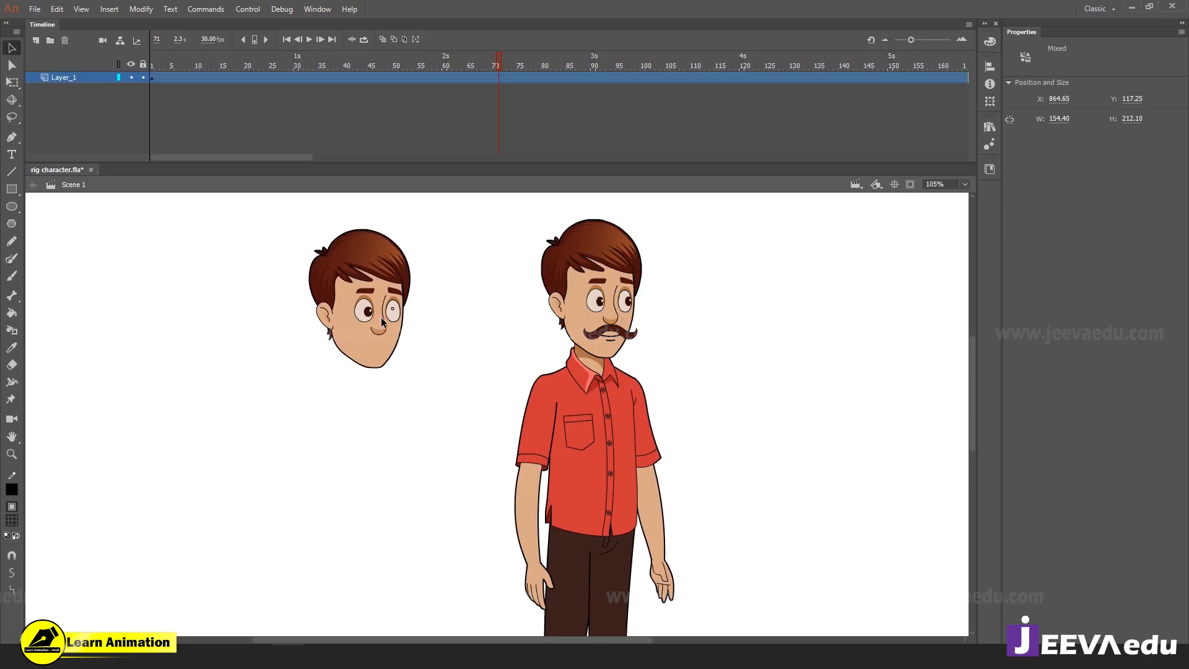
{"action": "key", "text": "z"}
{"action": "key", "text": "ctrl+z"}
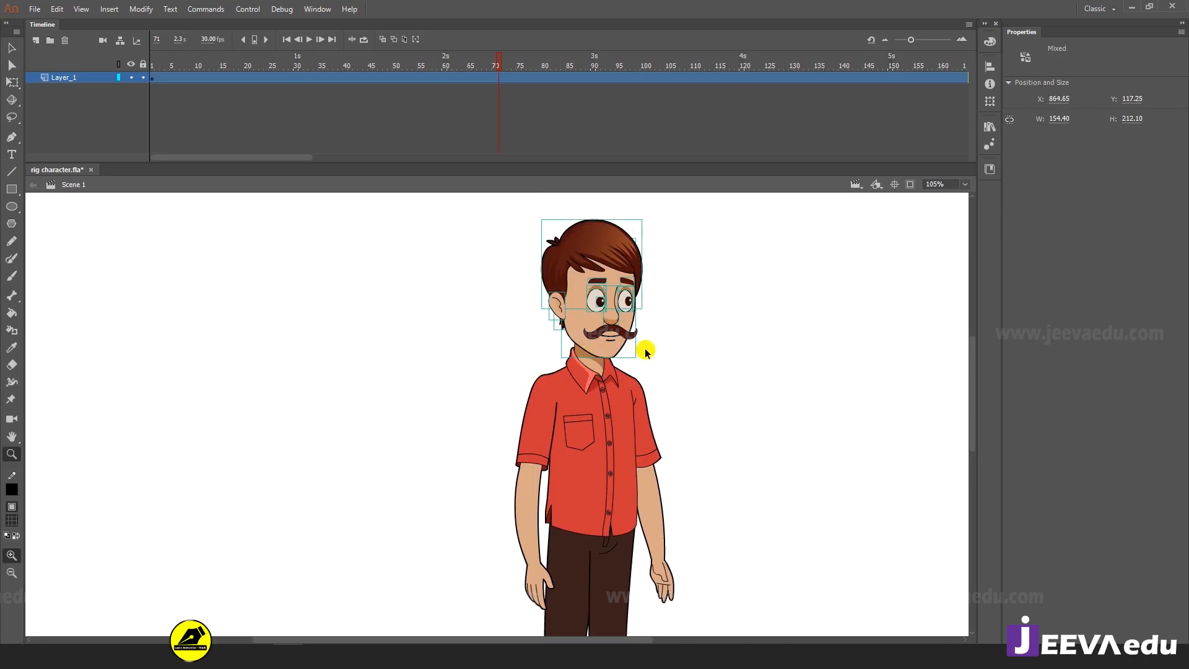
Add the moustache and mouth to the head selection and duplicate the head left of the character, at about X 499, Y 122
{"action": "left_click_drag", "start_coordinate": [656, 320], "coordinate": [618, 348]}
{"action": "key", "text": "ctrl+minus"}
{"action": "key", "text": "ctrl+minus"}
{"action": "key", "text": "ctrl+minus"}
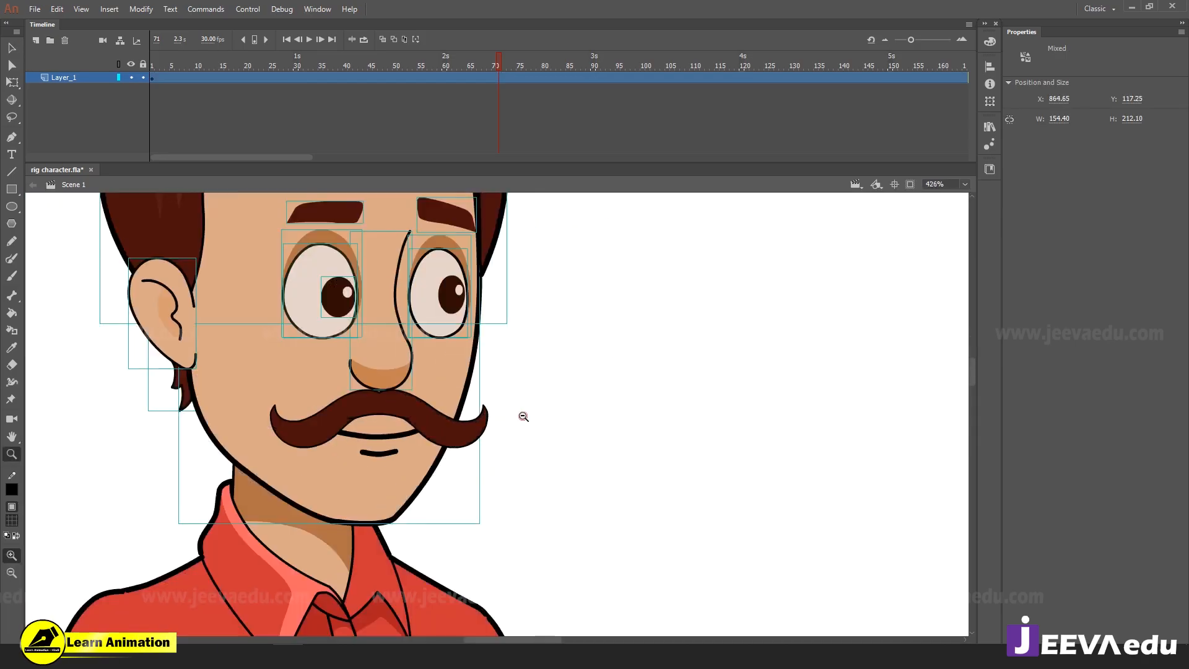
{"action": "left_click", "coordinate": [517, 443], "text": "alt"}
{"action": "left_click", "coordinate": [438, 424]}
{"action": "left_click_drag", "start_coordinate": [571, 453], "coordinate": [625, 499]}
{"action": "left_click", "coordinate": [576, 464], "text": "alt"}
{"action": "key", "text": "v"}
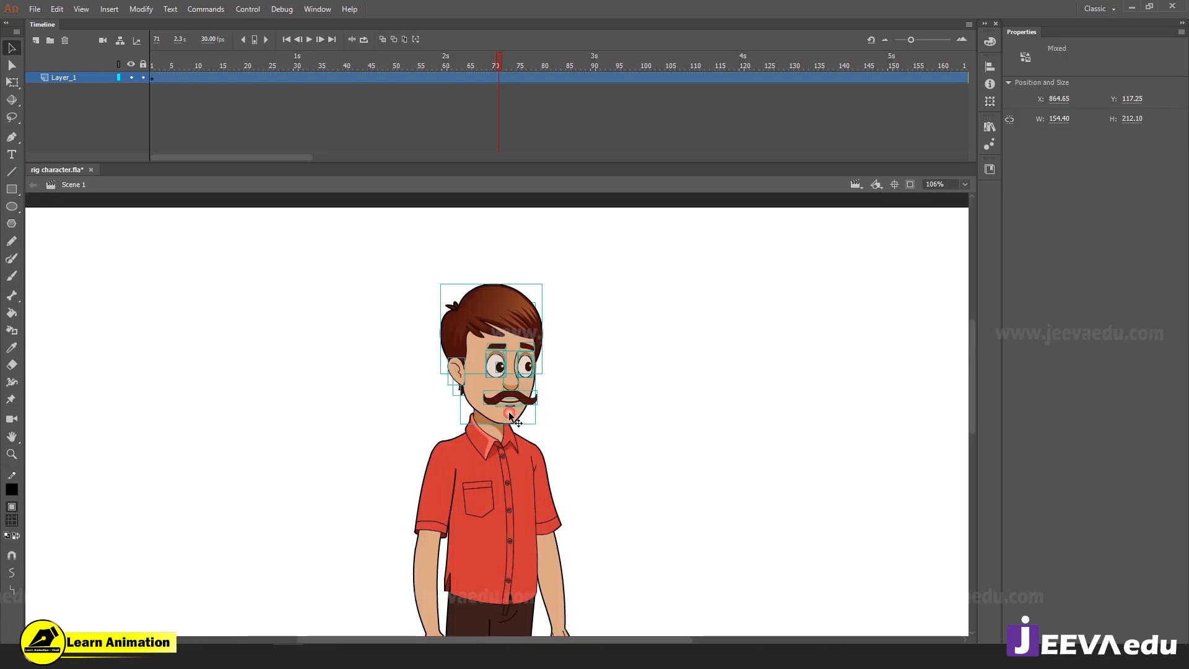
{"action": "left_click_drag", "start_coordinate": [542, 399], "coordinate": [377, 380]}
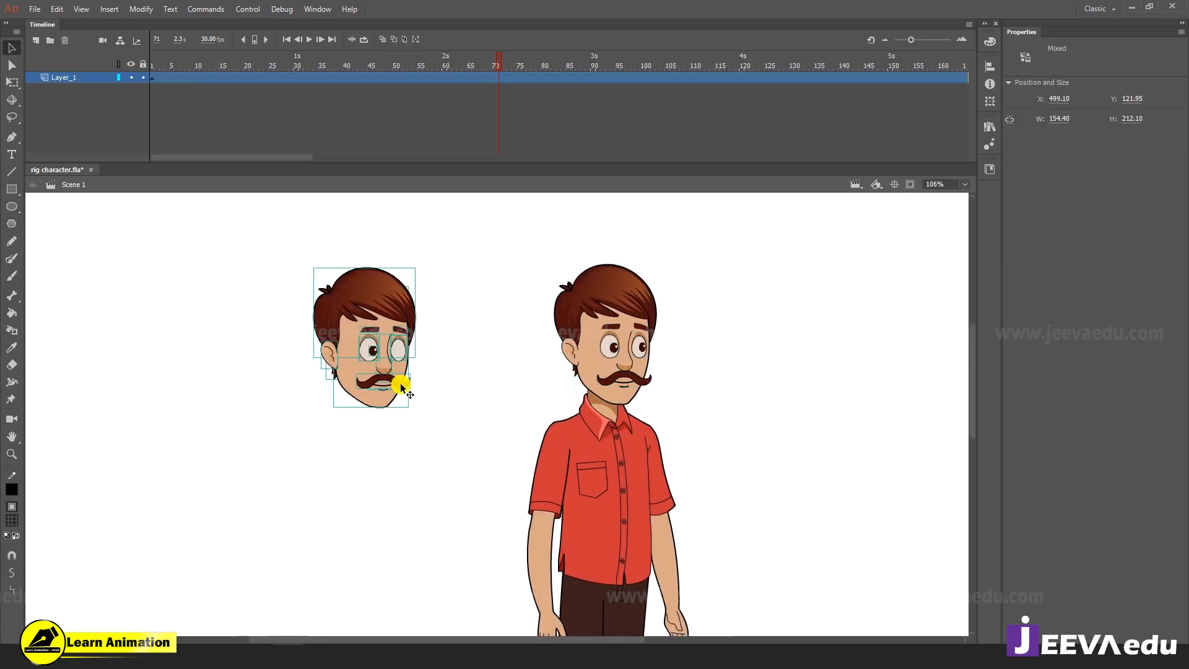
Try pulling the hair off the duplicated head to about X 293, Y 117, and undo the move
{"action": "left_click_drag", "start_coordinate": [448, 405], "coordinate": [684, 396]}
{"action": "left_click", "coordinate": [637, 375]}
{"action": "key", "text": "z"}
{"action": "left_click", "coordinate": [563, 370]}
{"action": "left_click_drag", "start_coordinate": [567, 296], "coordinate": [295, 290]}
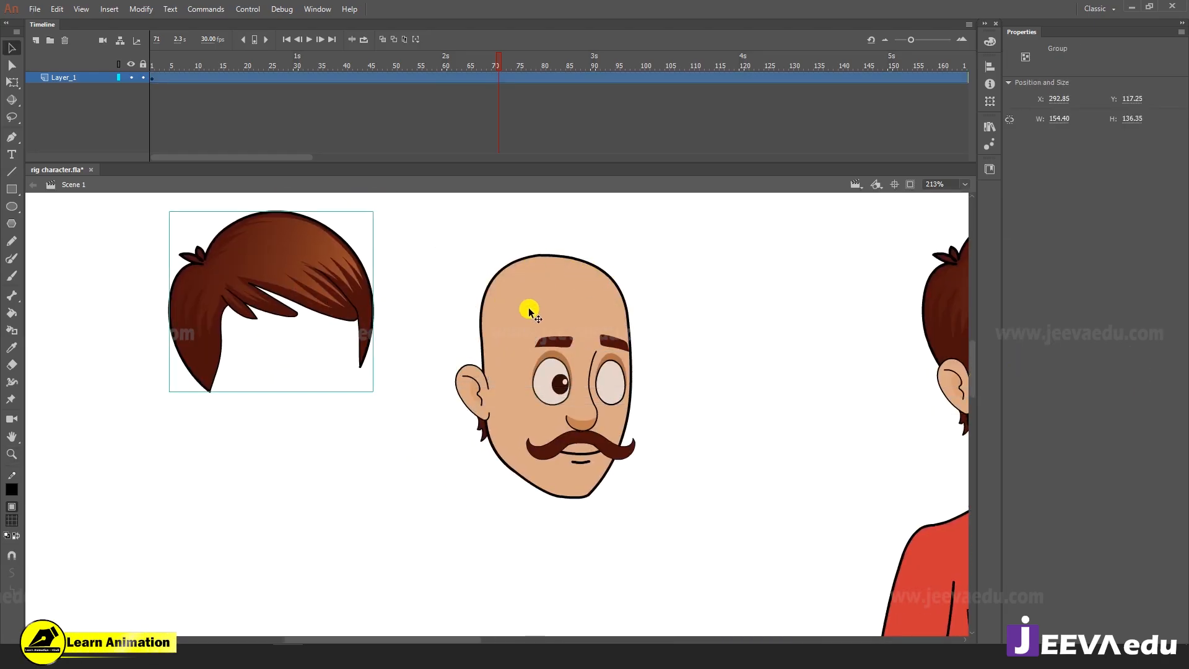
{"action": "key", "text": "ctrl+z"}
{"action": "key", "text": "ctrl+minus"}
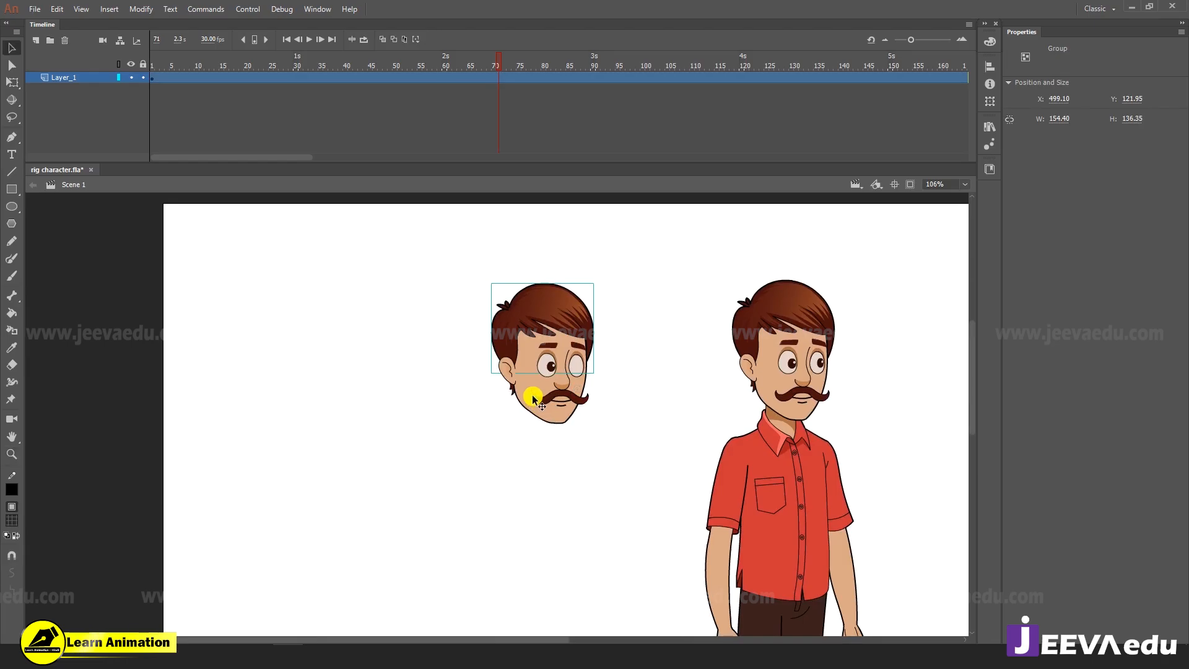
Duplicate the copied head's front hair, back hair and blank face together to its left, at about X 210, Y 133
{"action": "left_click", "coordinate": [508, 389], "text": "shift"}
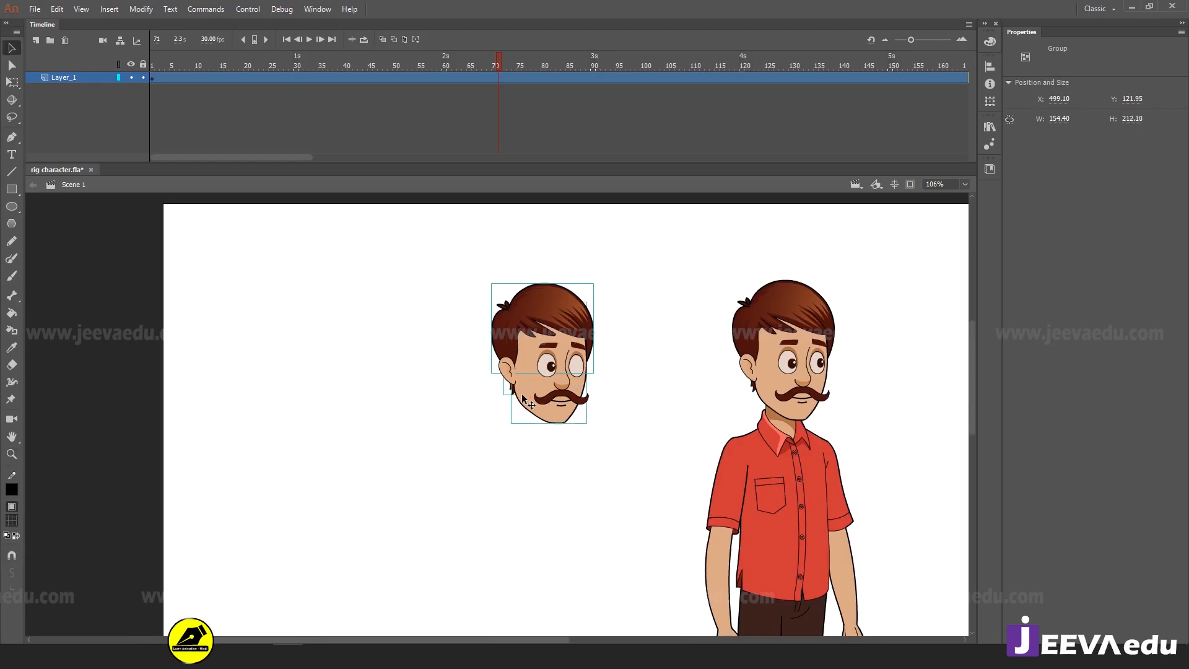
{"action": "left_click_drag", "start_coordinate": [522, 396], "coordinate": [329, 409]}
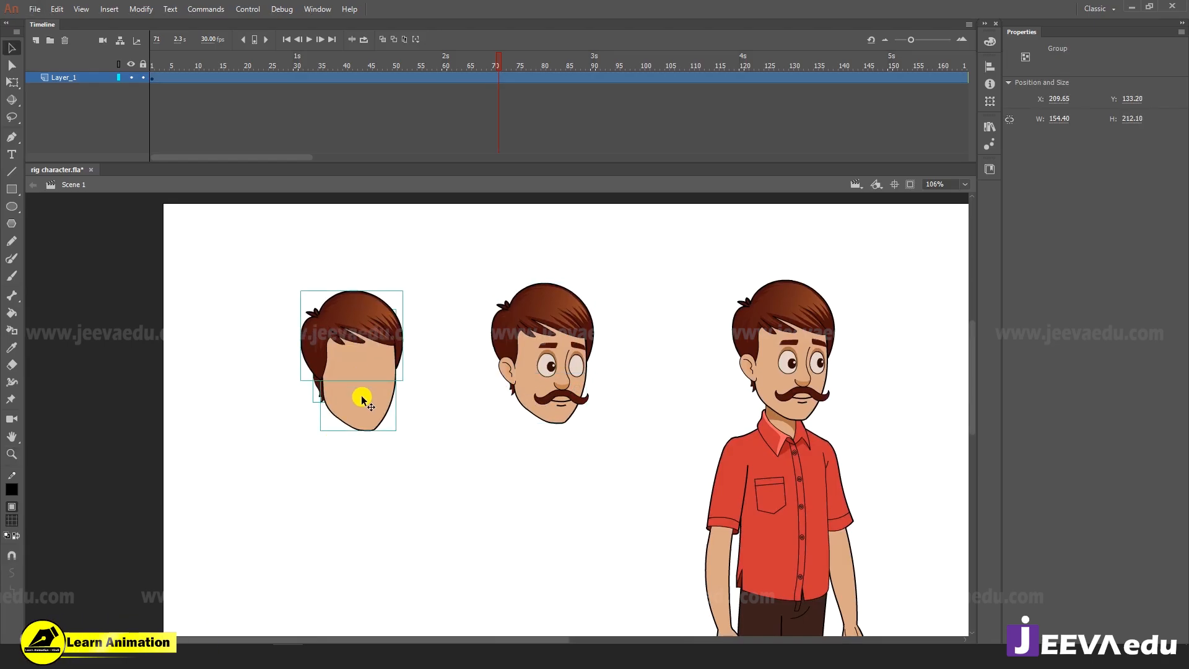
Break the leftmost copied head's hair and blank face apart into raw shapes, merging them into one piece
{"action": "key", "text": "ctrl+b"}
{"action": "key", "text": "ctrl+b"}
{"action": "key", "text": "ctrl+g"}
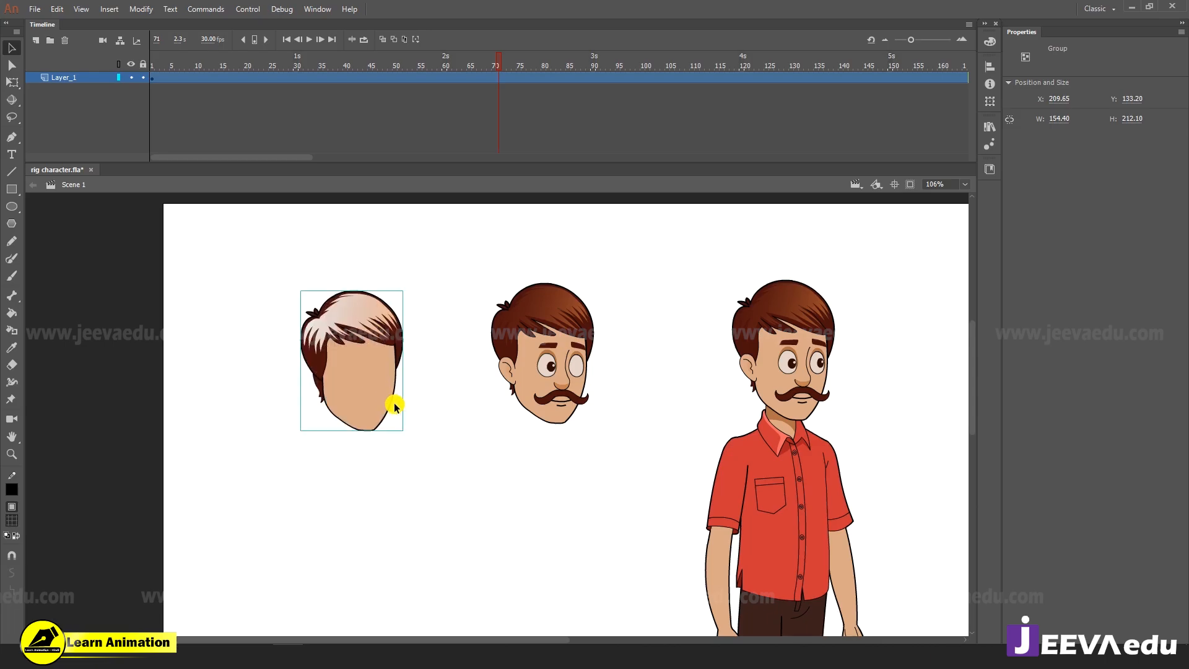
{"action": "key", "text": "z"}
{"action": "left_click_drag", "start_coordinate": [364, 369], "coordinate": [407, 373]}
{"action": "key", "text": "ctrl+b"}
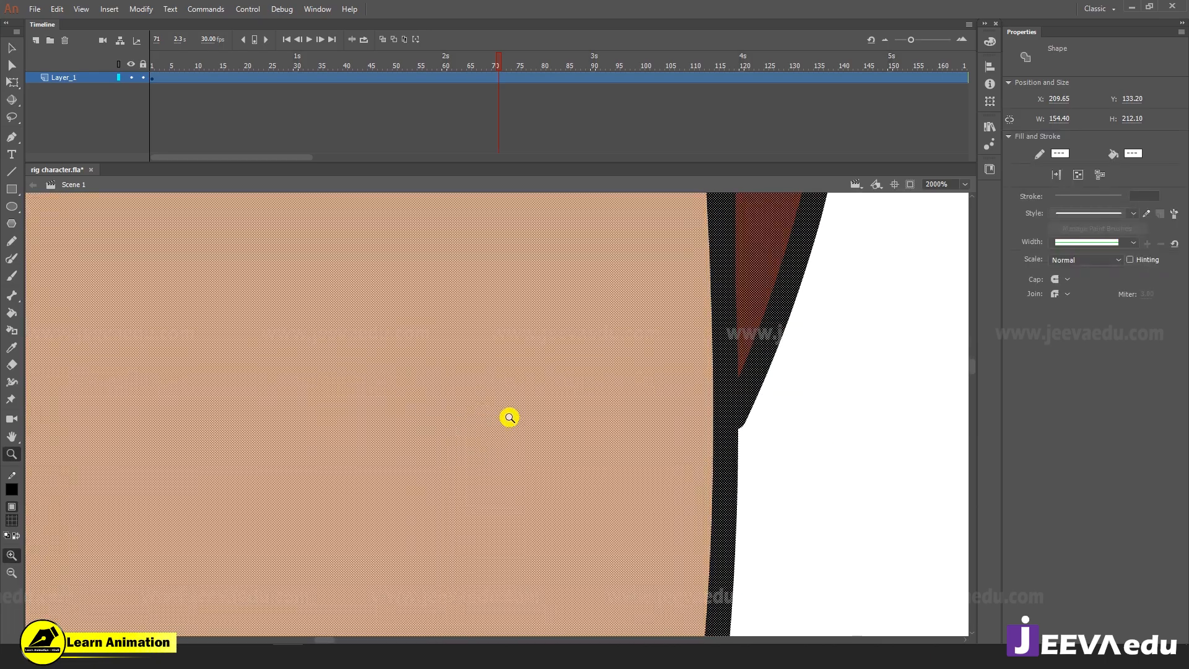
Pull the merged head's face shape down out of the hair, to about X 268, Y 275, and deselect it
{"action": "left_click", "coordinate": [521, 395], "text": "alt"}
{"action": "left_click", "coordinate": [520, 398], "text": "alt"}
{"action": "left_click", "coordinate": [518, 410], "text": "alt"}
{"action": "left_click_drag", "start_coordinate": [511, 437], "coordinate": [517, 378]}
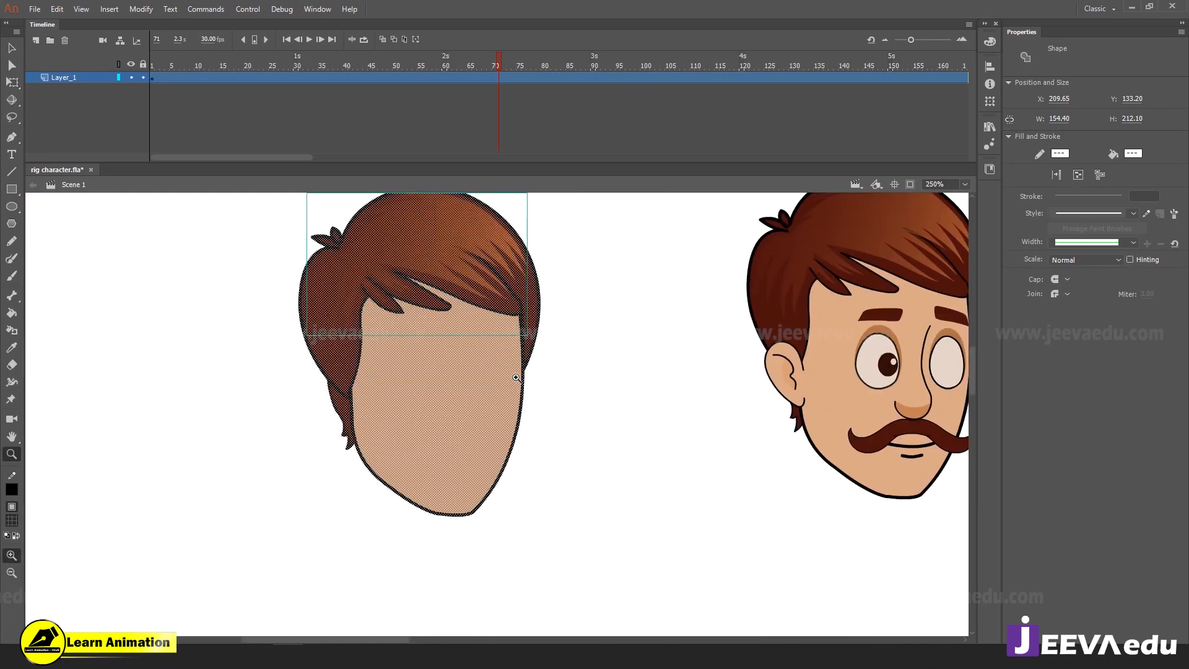
{"action": "key", "text": "v"}
{"action": "left_click", "coordinate": [571, 436]}
{"action": "left_click", "coordinate": [470, 455]}
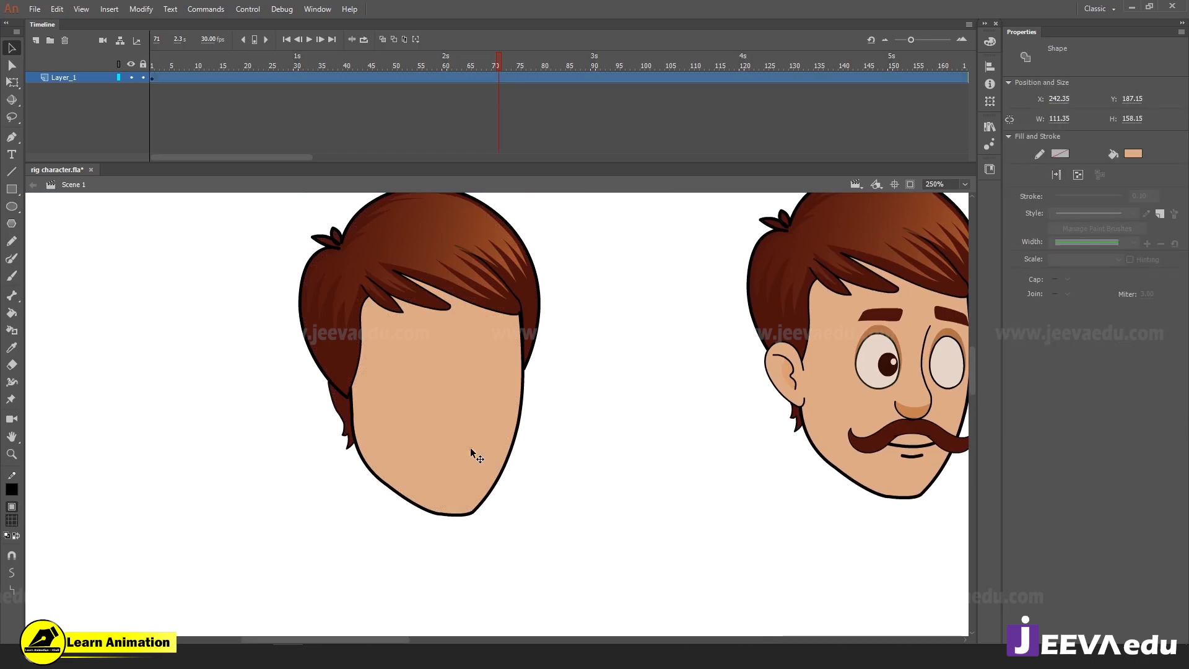
{"action": "left_click_drag", "start_coordinate": [472, 456], "coordinate": [516, 594]}
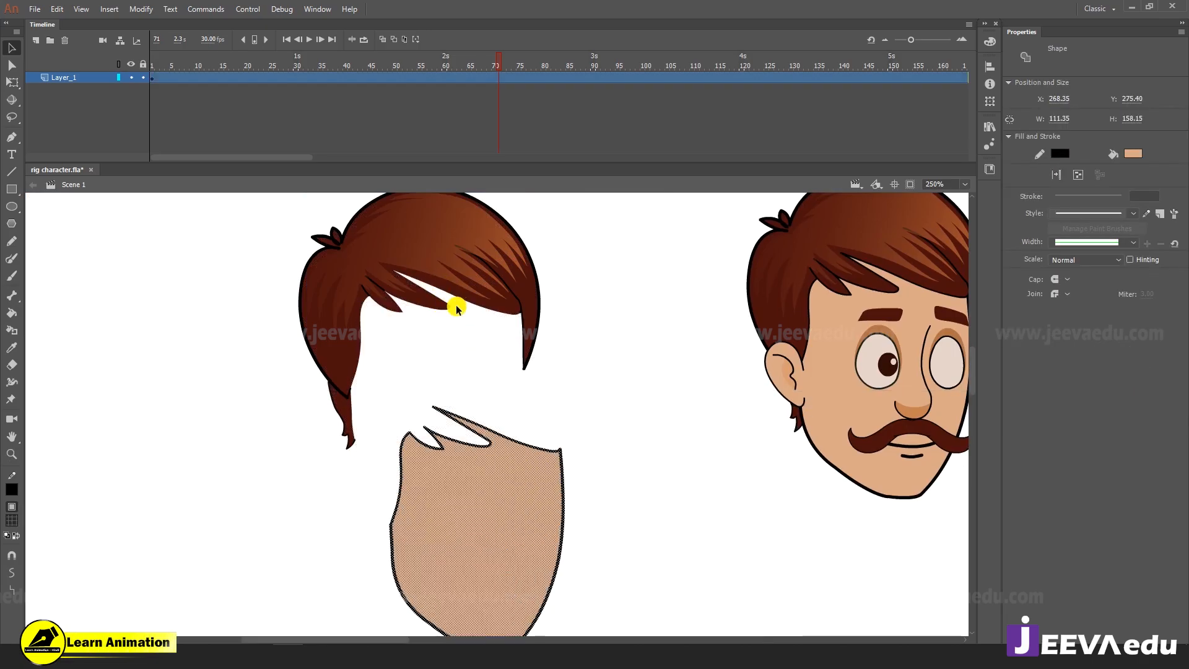
{"action": "left_click", "coordinate": [500, 391]}
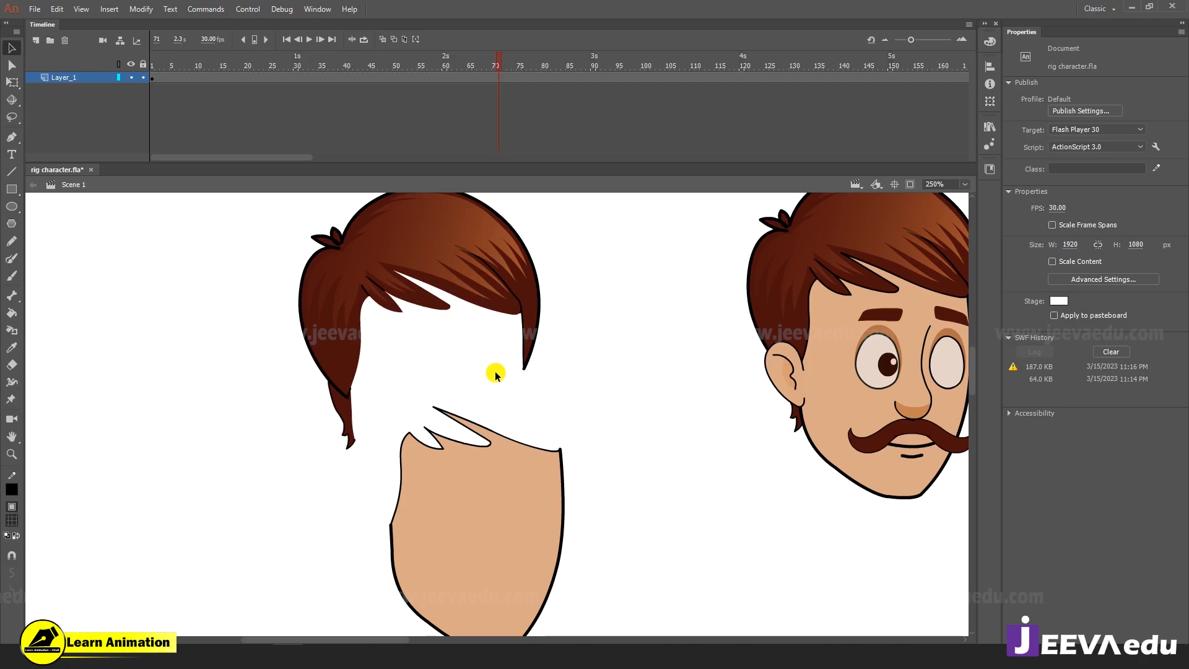
Move the grouped front hair off the other copied head, to about X 398, Y 110
{"action": "left_click", "coordinate": [806, 300]}
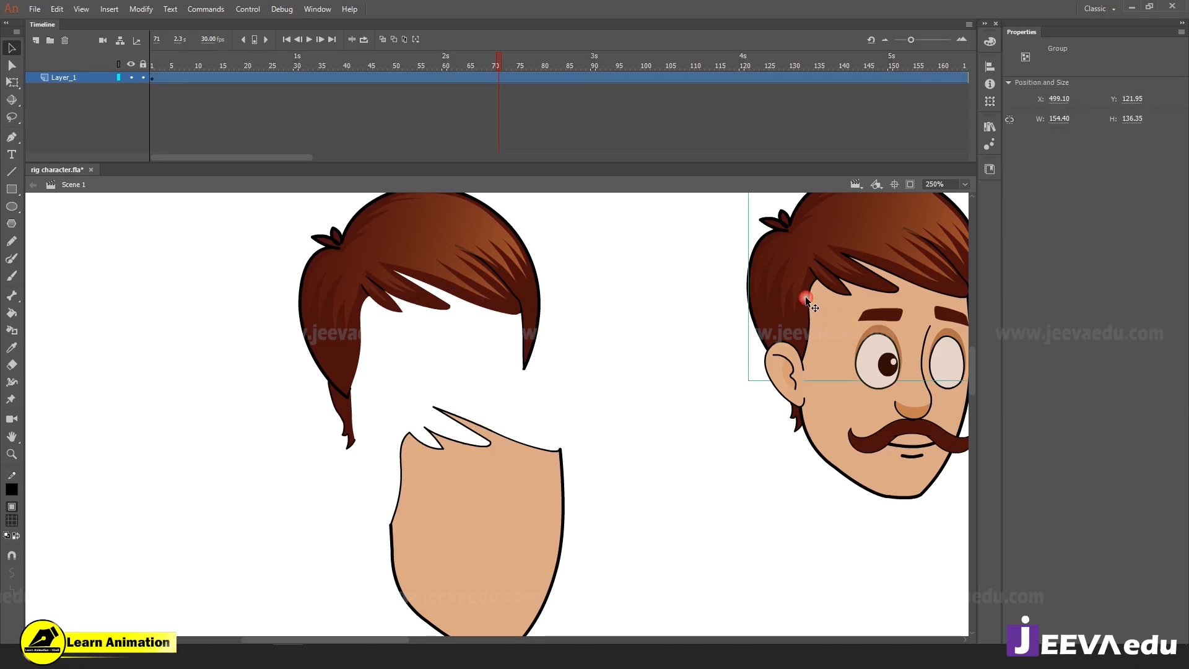
{"action": "left_click_drag", "start_coordinate": [806, 300], "coordinate": [649, 281]}
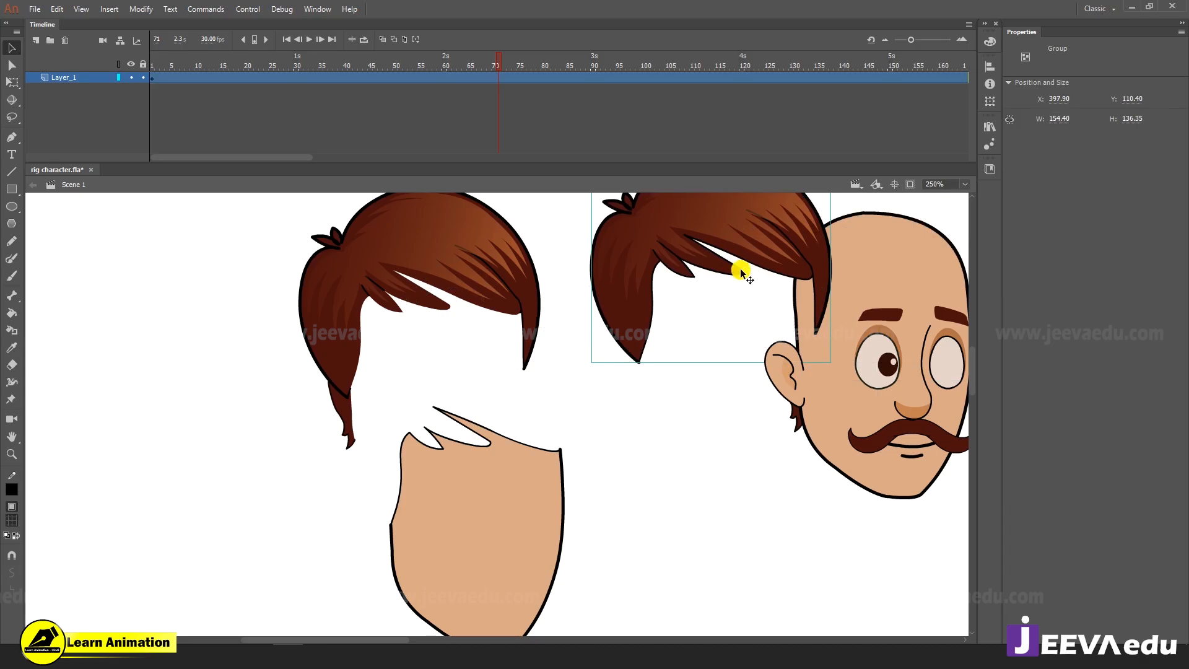
{"action": "key", "text": "z"}
{"action": "left_click", "coordinate": [652, 438], "text": "alt"}
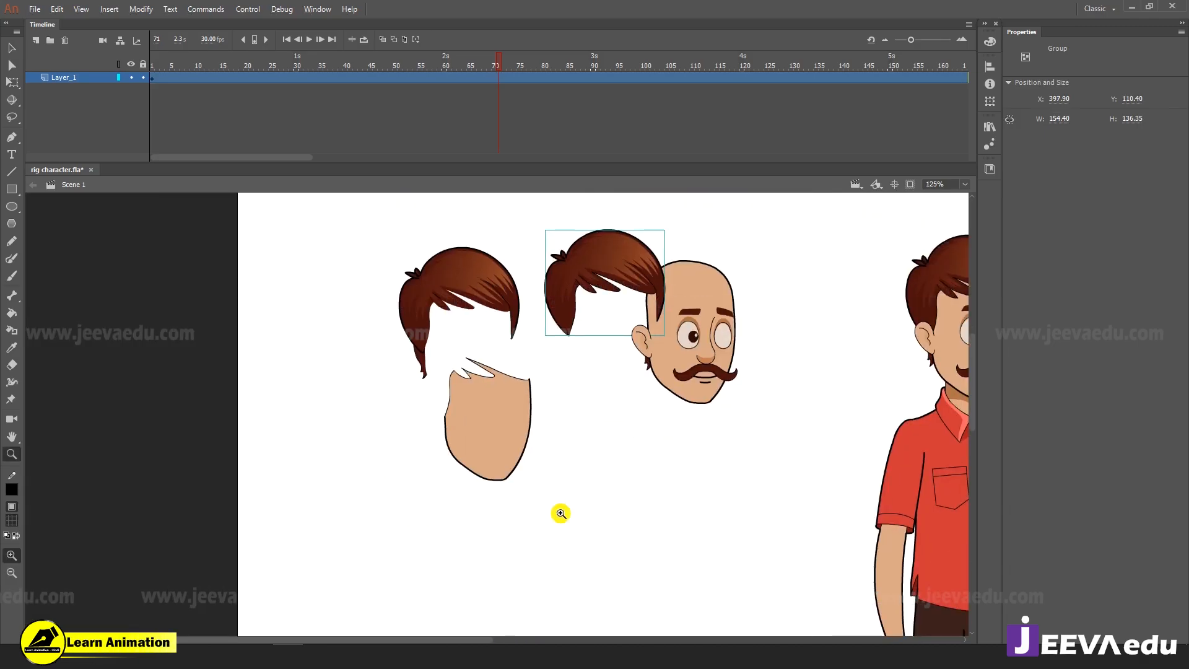
Paint a red cross beside the merged head and a red check mark beside the grouped head with the Brush tool
{"action": "key", "text": "b"}
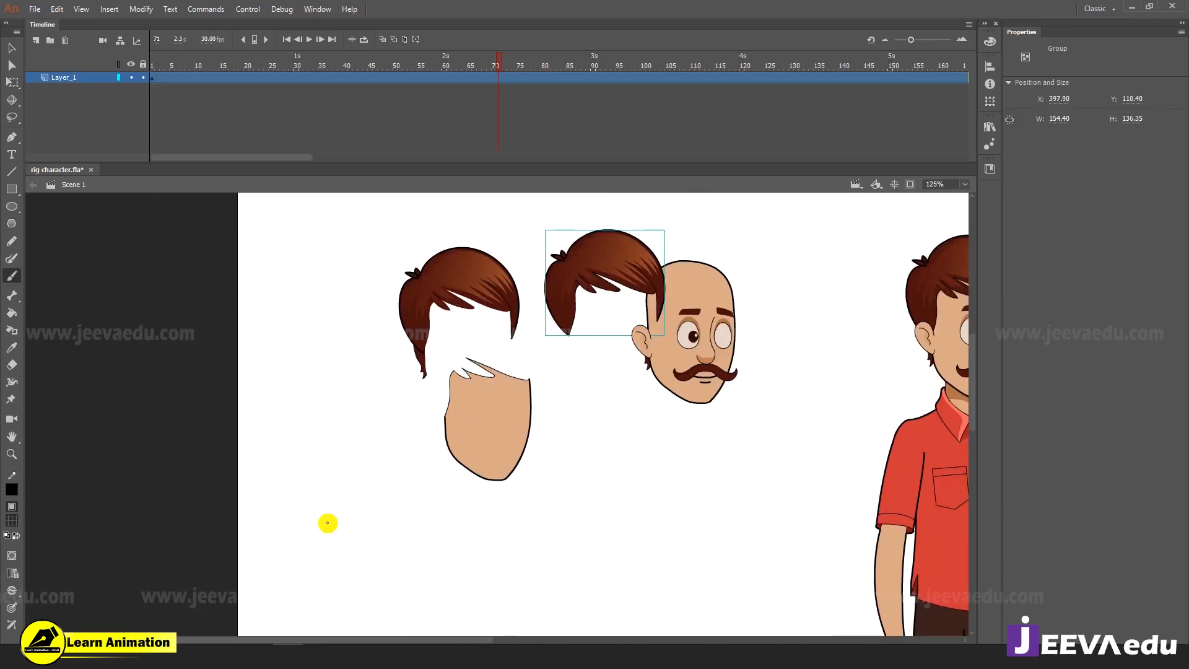
{"action": "left_click", "coordinate": [11, 523]}
{"action": "left_click", "coordinate": [60, 447]}
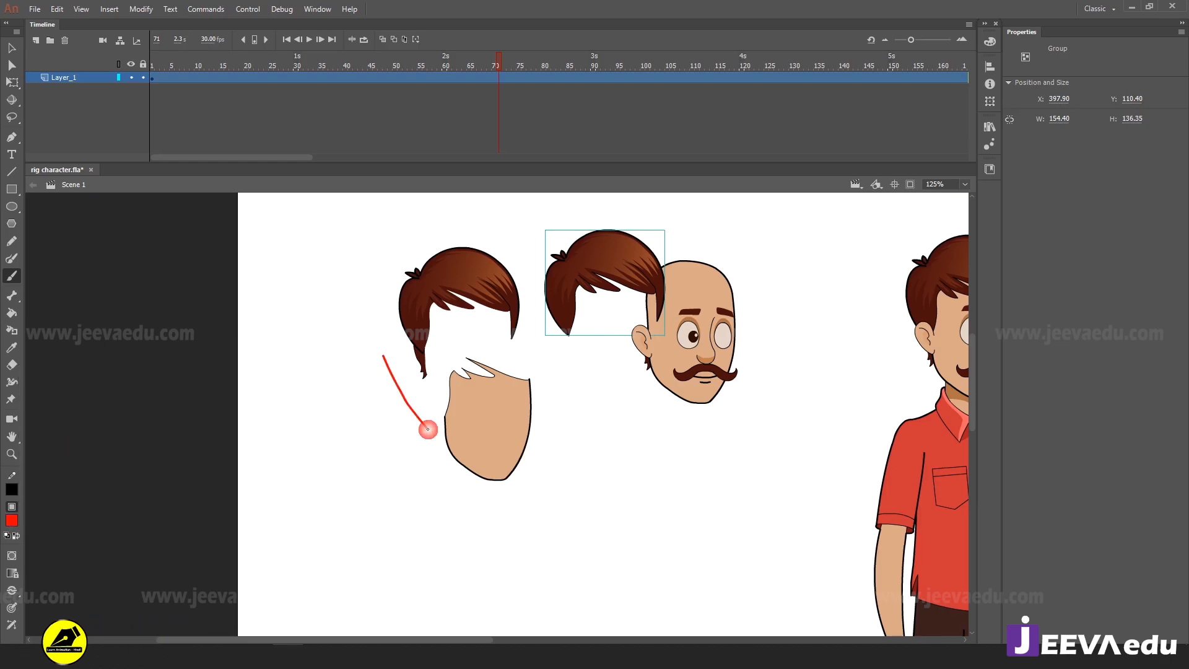
{"action": "left_click_drag", "start_coordinate": [415, 372], "coordinate": [385, 422]}
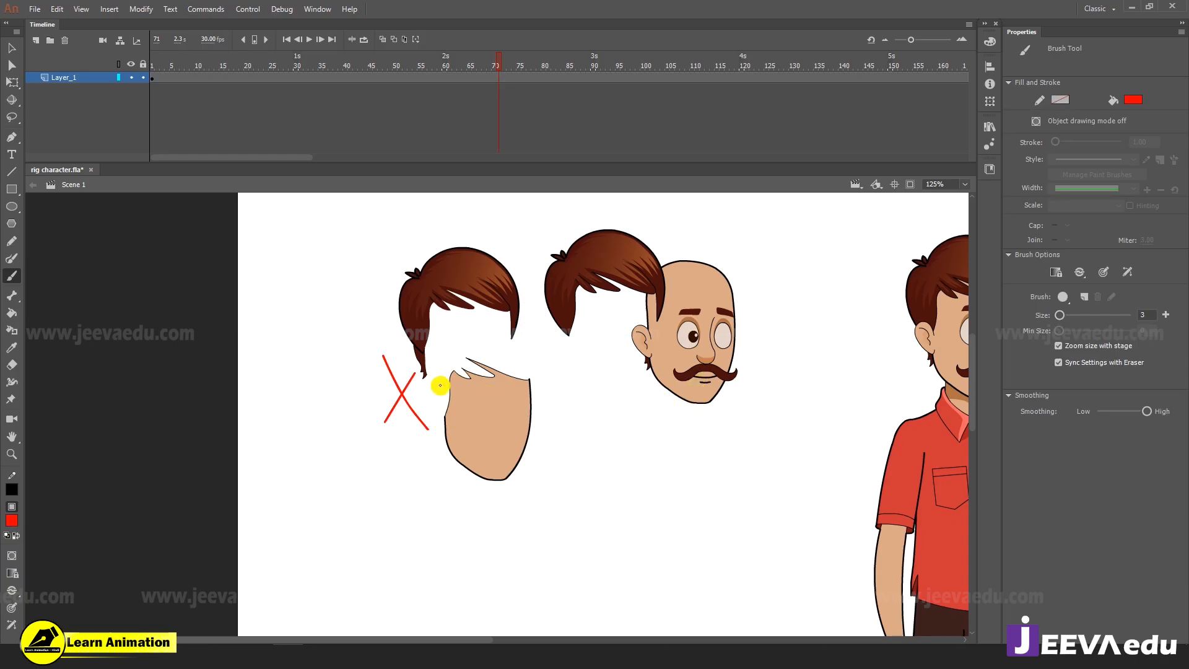
{"action": "left_click_drag", "start_coordinate": [743, 313], "coordinate": [787, 320]}
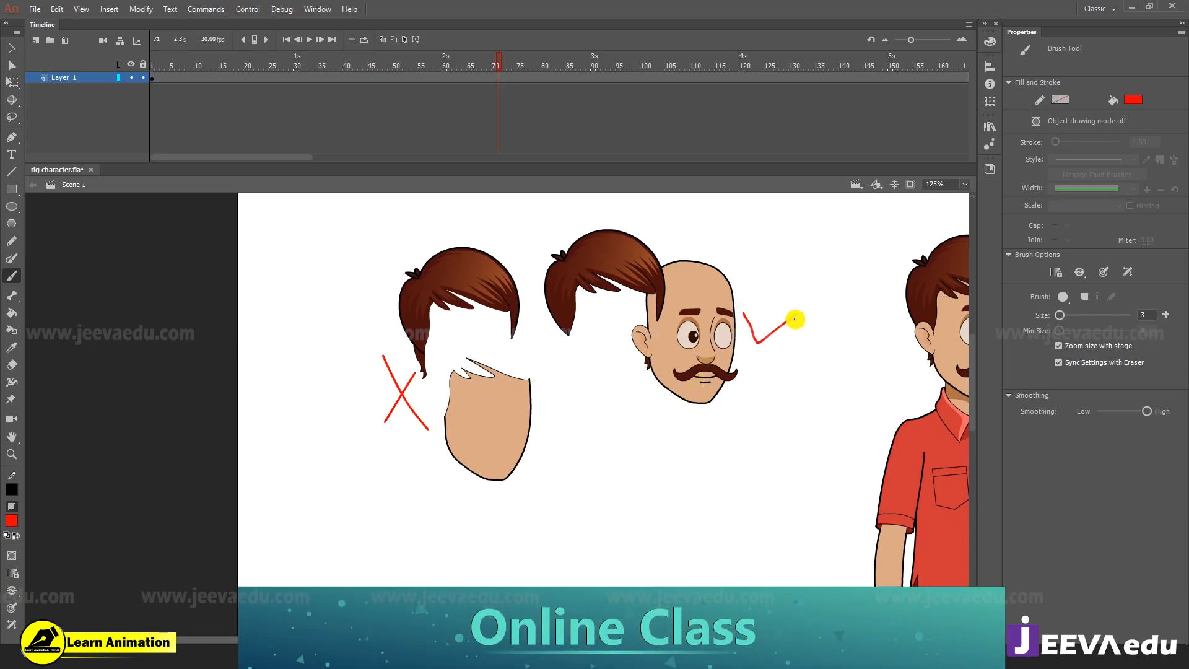
Try moving the grouped ear off the copied head, to about X 480, Y 228, and undo the move
{"action": "key", "text": "v"}
{"action": "left_click", "coordinate": [690, 337]}
{"action": "key", "text": "z"}
{"action": "left_click", "coordinate": [620, 375]}
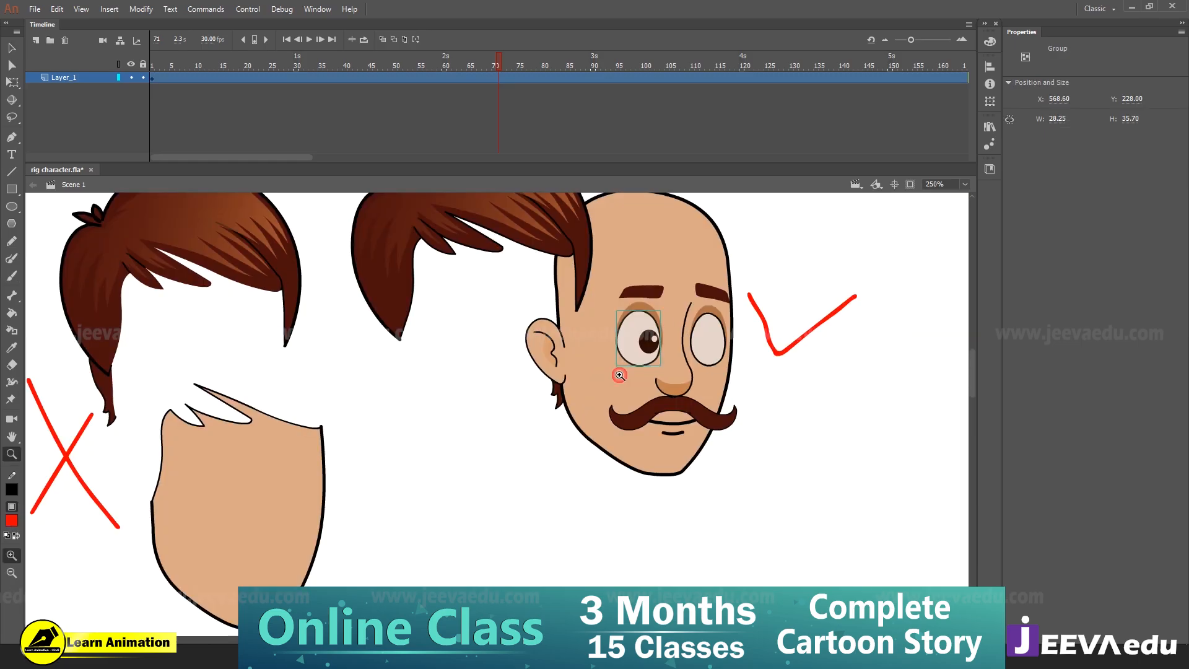
{"action": "key", "text": "v"}
{"action": "left_click_drag", "start_coordinate": [554, 374], "coordinate": [513, 367]}
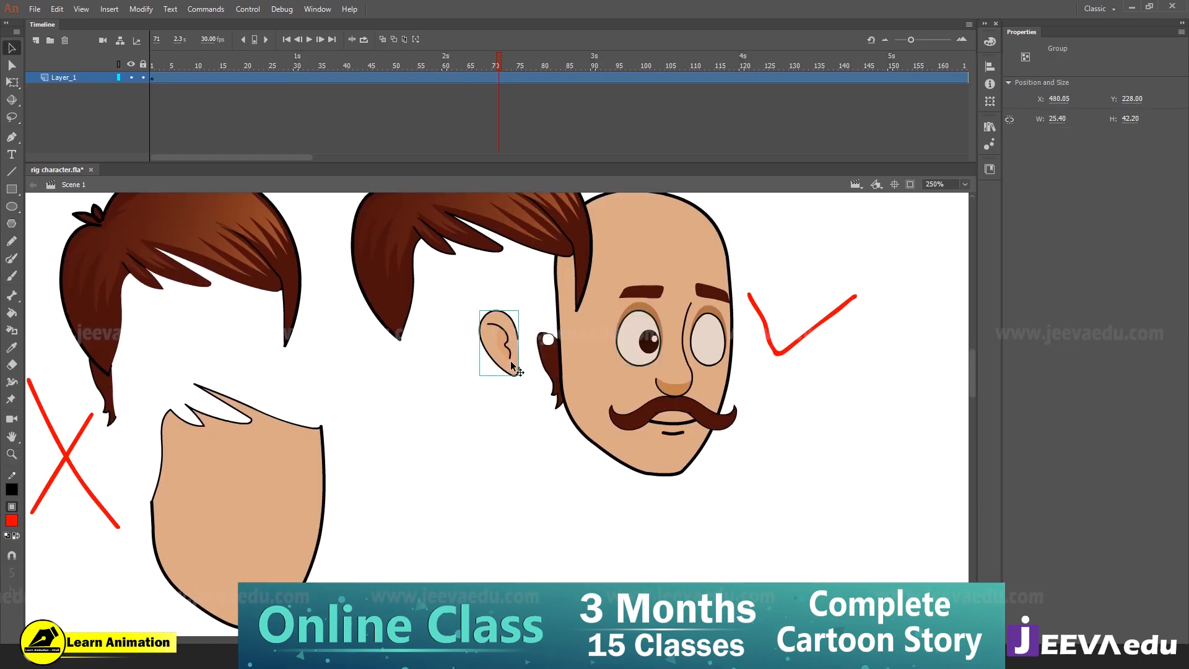
{"action": "key", "text": "ctrl+z"}
Duplicate the copied head's blank face and ear below it, at about X 406, Y 279, and merge both into a single group
{"action": "key", "text": "space"}
{"action": "left_click_drag", "start_coordinate": [580, 431], "coordinate": [458, 470]}
{"action": "left_click", "coordinate": [614, 343]}
{"action": "left_click", "coordinate": [585, 300], "text": "shift"}
{"action": "key", "text": "ctrl+b"}
{"action": "key", "text": "ctrl+g"}
{"action": "double_click", "coordinate": [461, 493]}
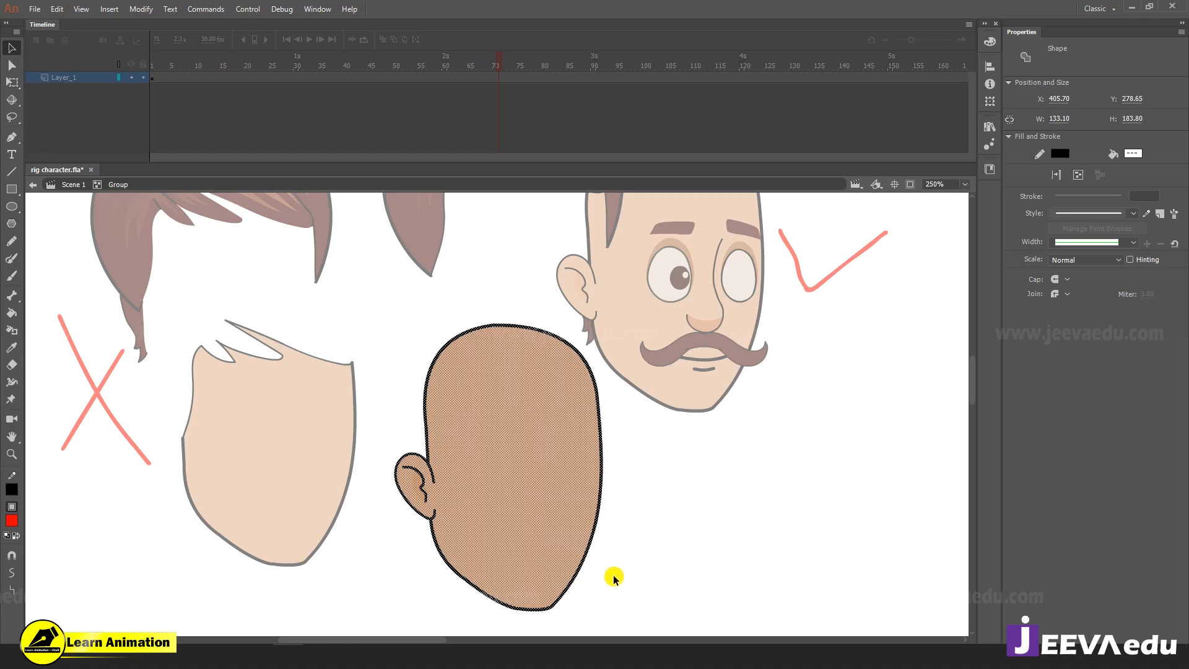
{"action": "double_click", "coordinate": [409, 556]}
Inside the merged face group, cut out the ear area and pull it away from the face, to about X 397, Y 354
{"action": "left_click", "coordinate": [575, 299]}
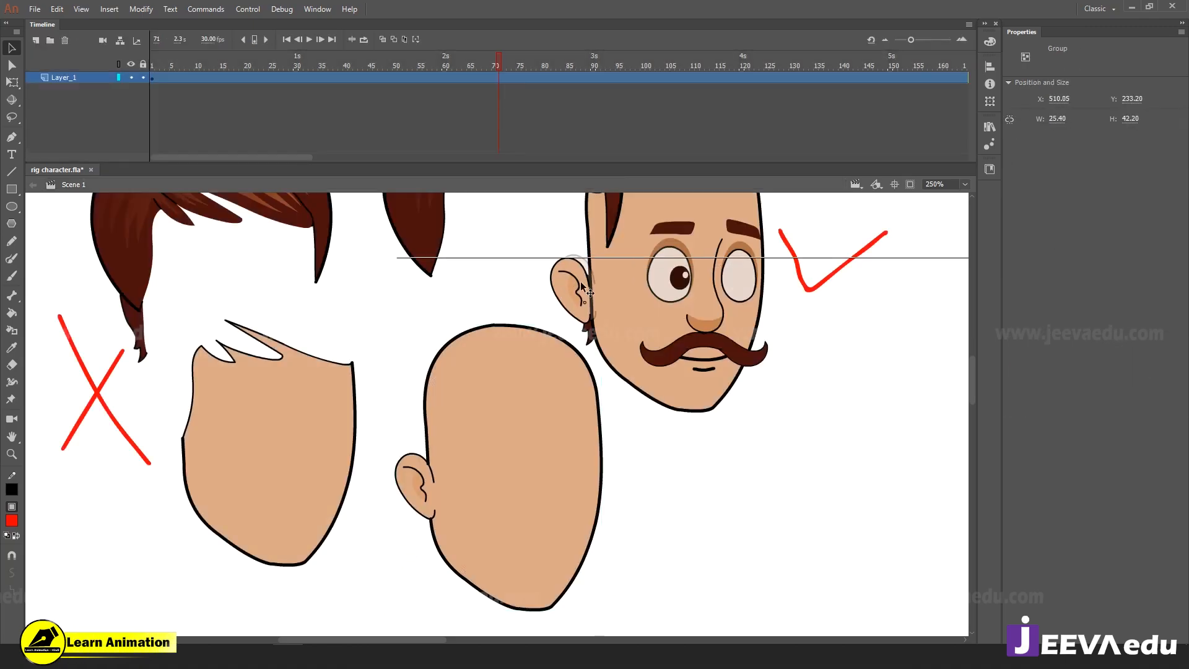
{"action": "double_click", "coordinate": [510, 480]}
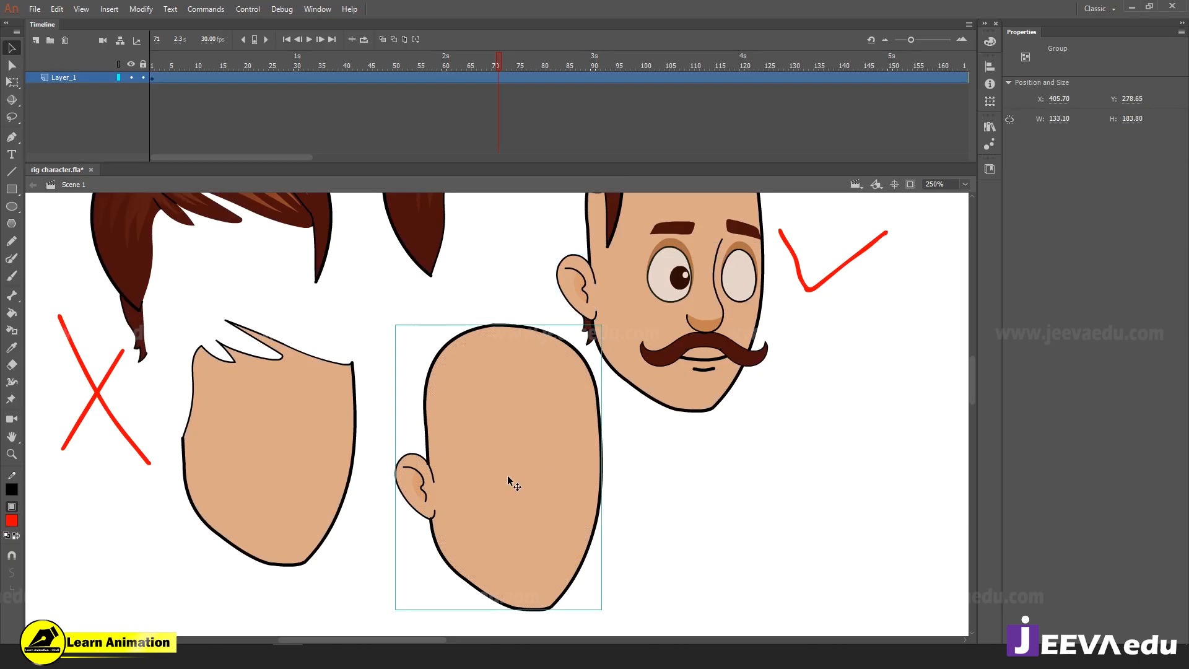
{"action": "left_click", "coordinate": [403, 411]}
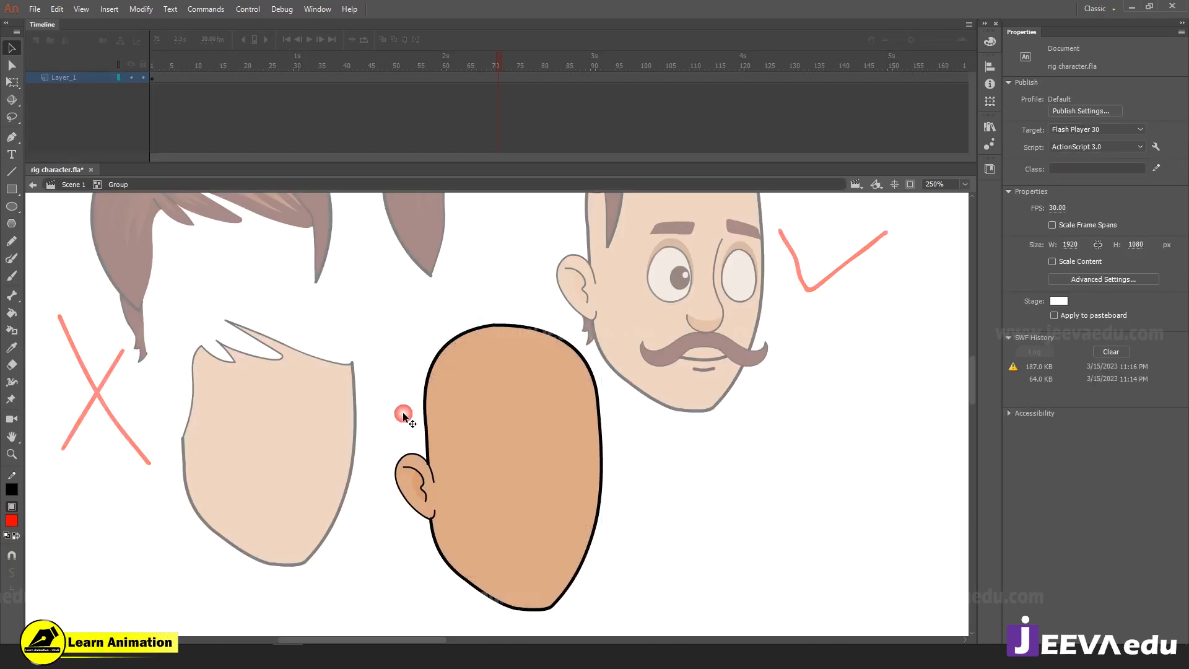
{"action": "left_click_drag", "start_coordinate": [395, 442], "coordinate": [411, 501]}
{"action": "key", "text": "z"}
{"action": "left_click", "coordinate": [608, 452]}
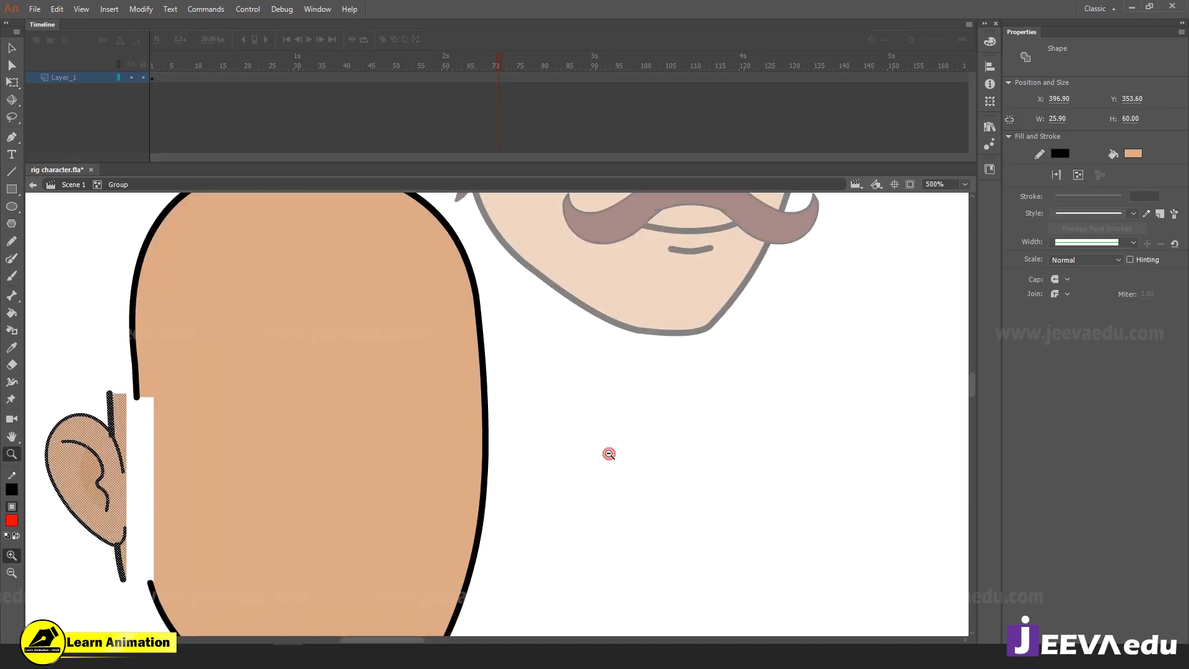
Leave the group and delete all the copied head parts and the red cross and check mark beside the character
{"action": "left_click", "coordinate": [570, 485], "text": "alt"}
{"action": "left_click", "coordinate": [570, 471], "text": "alt"}
{"action": "left_click", "coordinate": [570, 471], "text": "alt"}
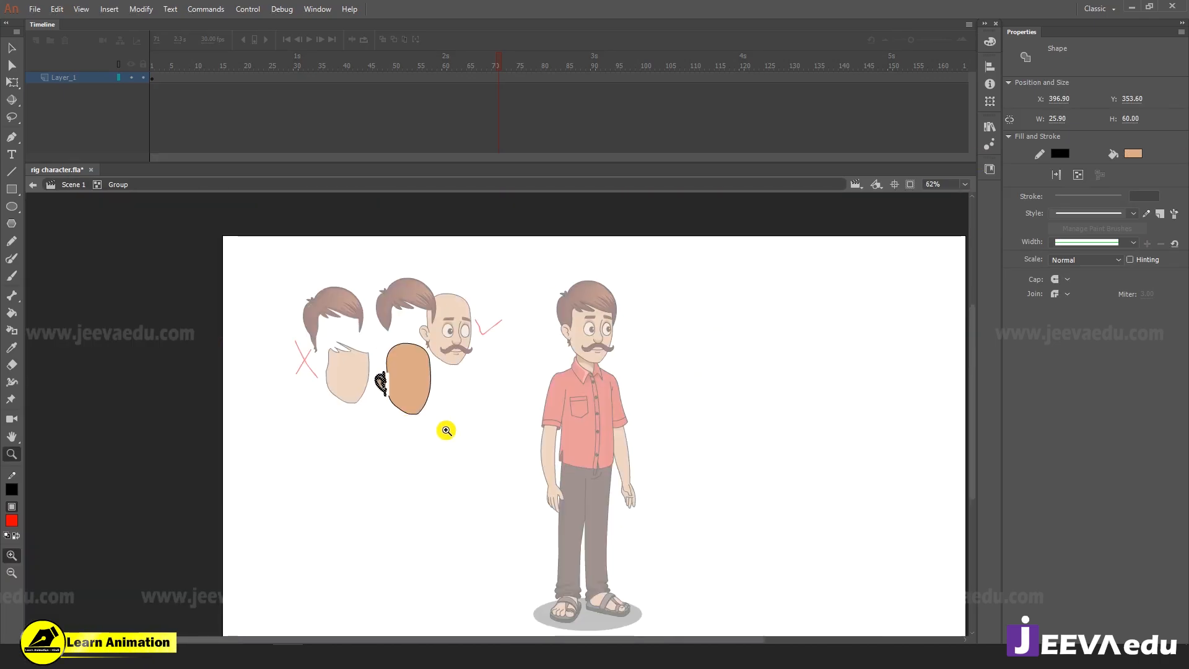
{"action": "key", "text": "v"}
{"action": "double_click", "coordinate": [470, 370]}
{"action": "left_click_drag", "start_coordinate": [277, 266], "coordinate": [490, 425]}
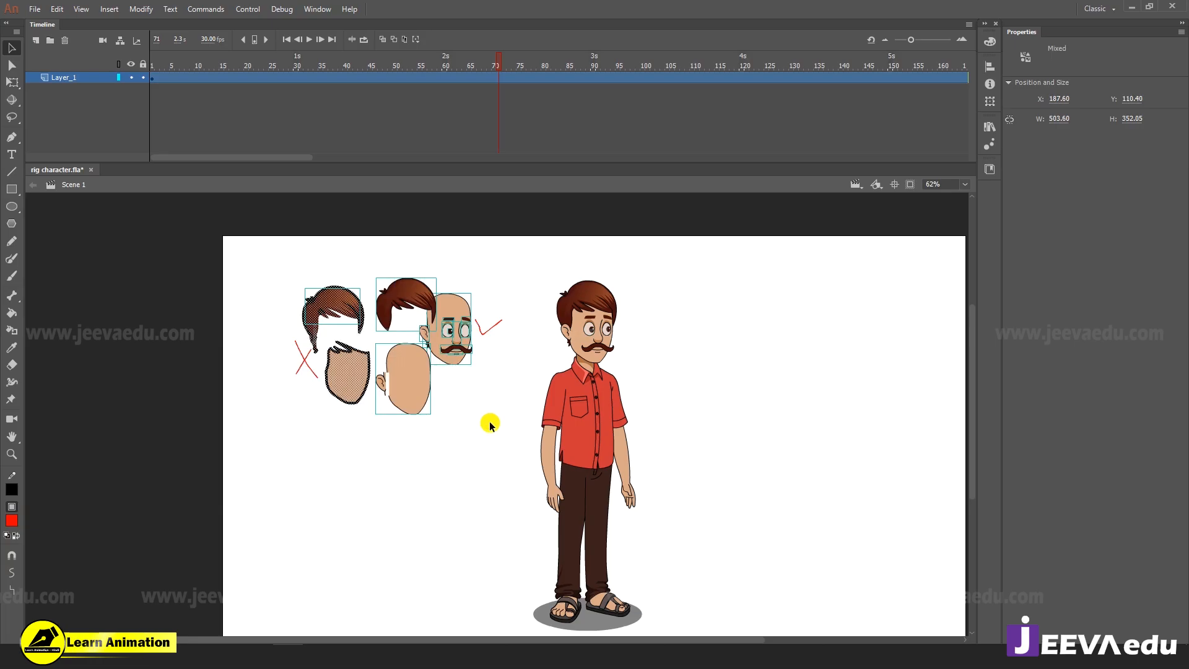
{"action": "key", "text": "Delete"}
{"action": "left_click_drag", "start_coordinate": [429, 265], "coordinate": [522, 363]}
{"action": "key", "text": "Delete"}
Select the whole character and examine how his shirt, arms and head are divided into groups
{"action": "left_click_drag", "start_coordinate": [531, 456], "coordinate": [544, 439]}
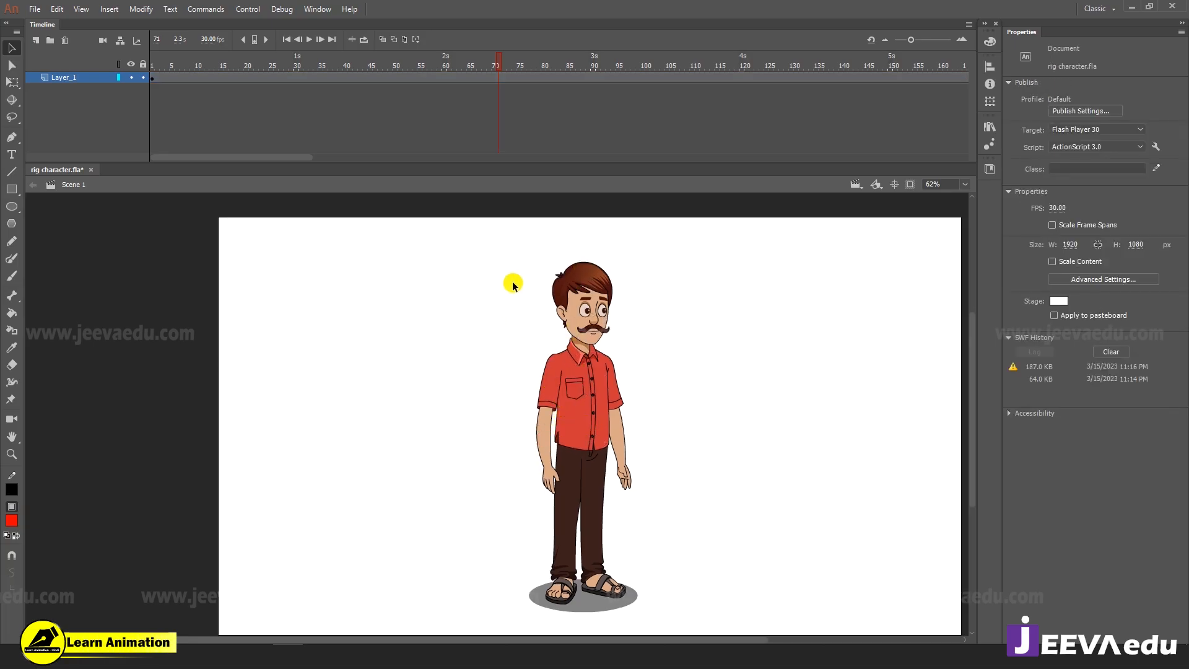
{"action": "left_click_drag", "start_coordinate": [537, 326], "coordinate": [645, 598]}
{"action": "key", "text": "z"}
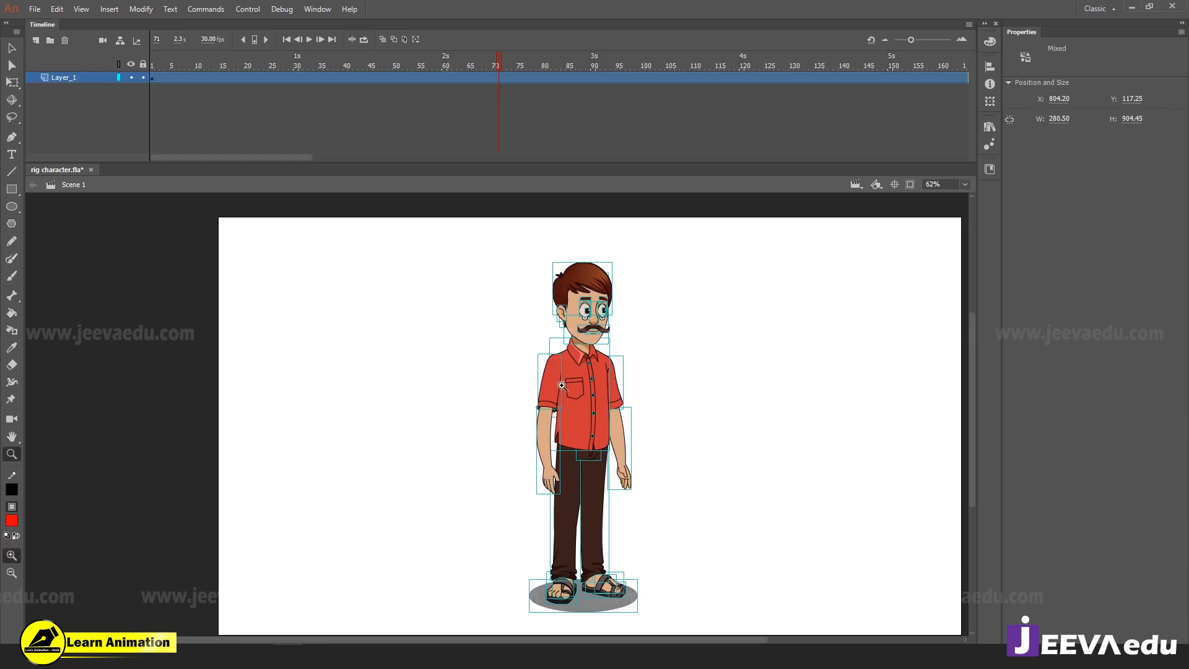
{"action": "left_click", "coordinate": [610, 401]}
{"action": "left_click", "coordinate": [609, 400]}
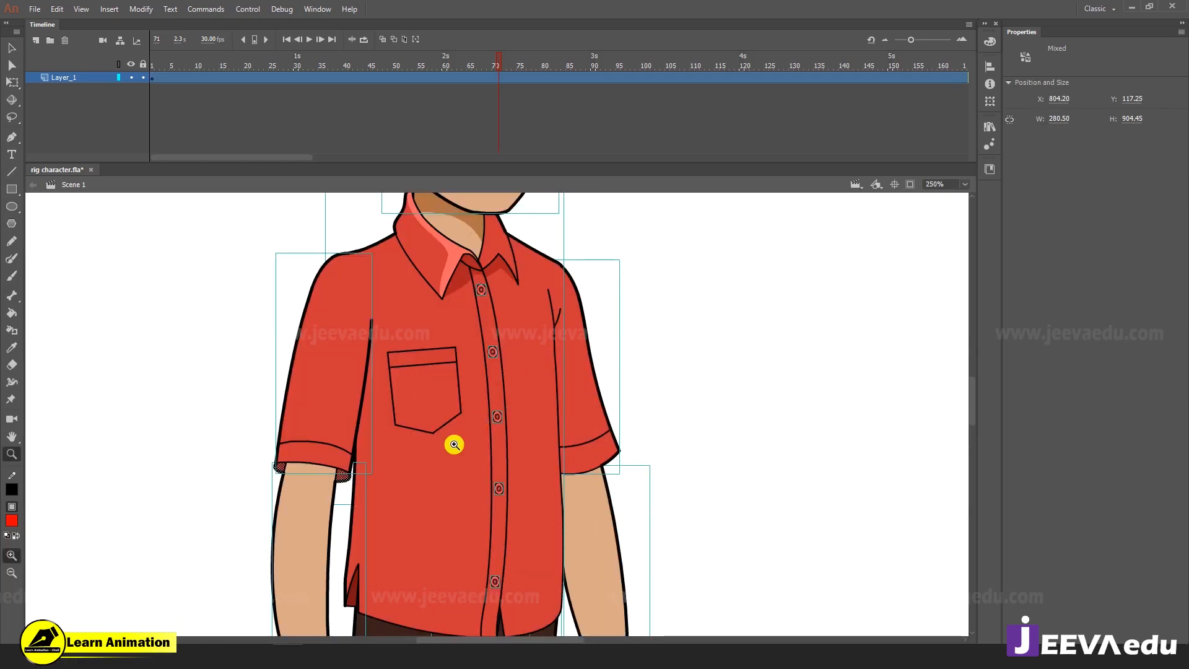
{"action": "left_click", "coordinate": [443, 446], "text": "alt"}
{"action": "left_click_drag", "start_coordinate": [518, 454], "coordinate": [699, 451]}
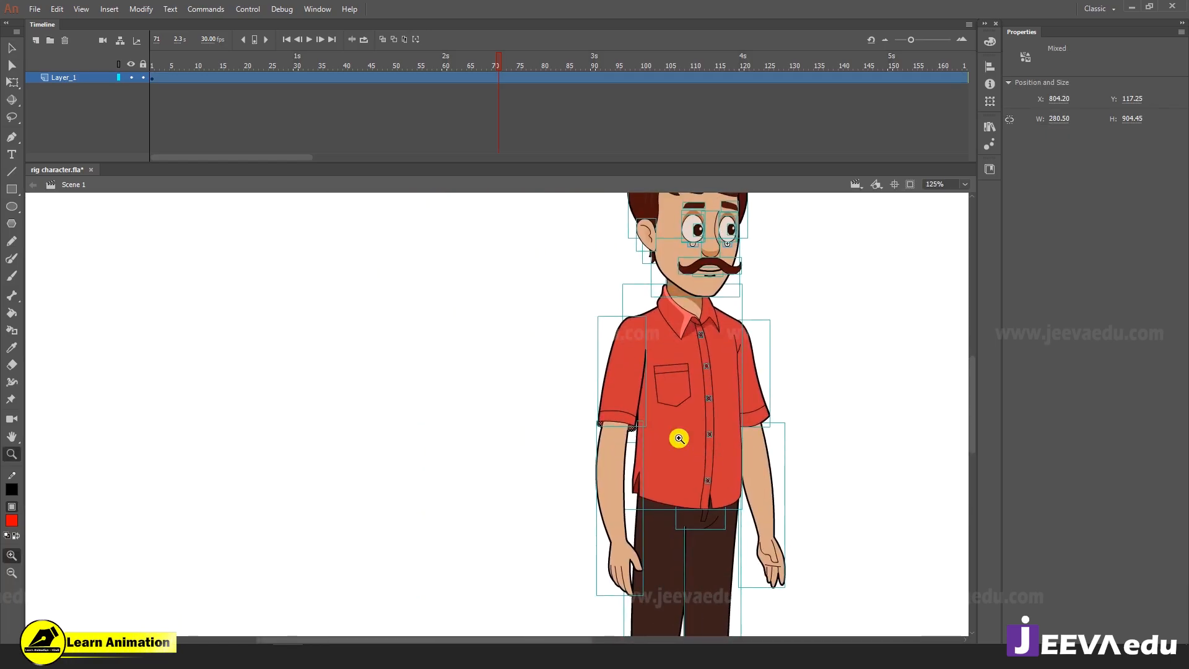
Draw four crossing black lines with stroke 1.00 beside the character, enclosing a slanted rectangle like an upper arm
{"action": "key", "text": "n"}
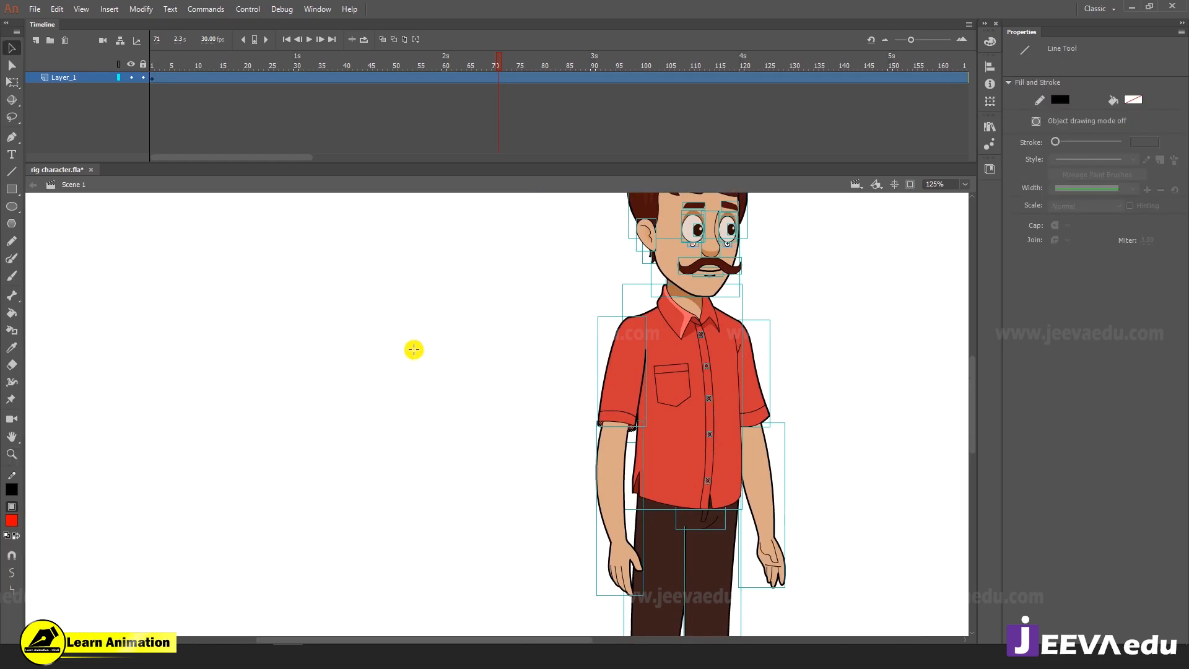
{"action": "left_click_drag", "start_coordinate": [371, 274], "coordinate": [298, 466]}
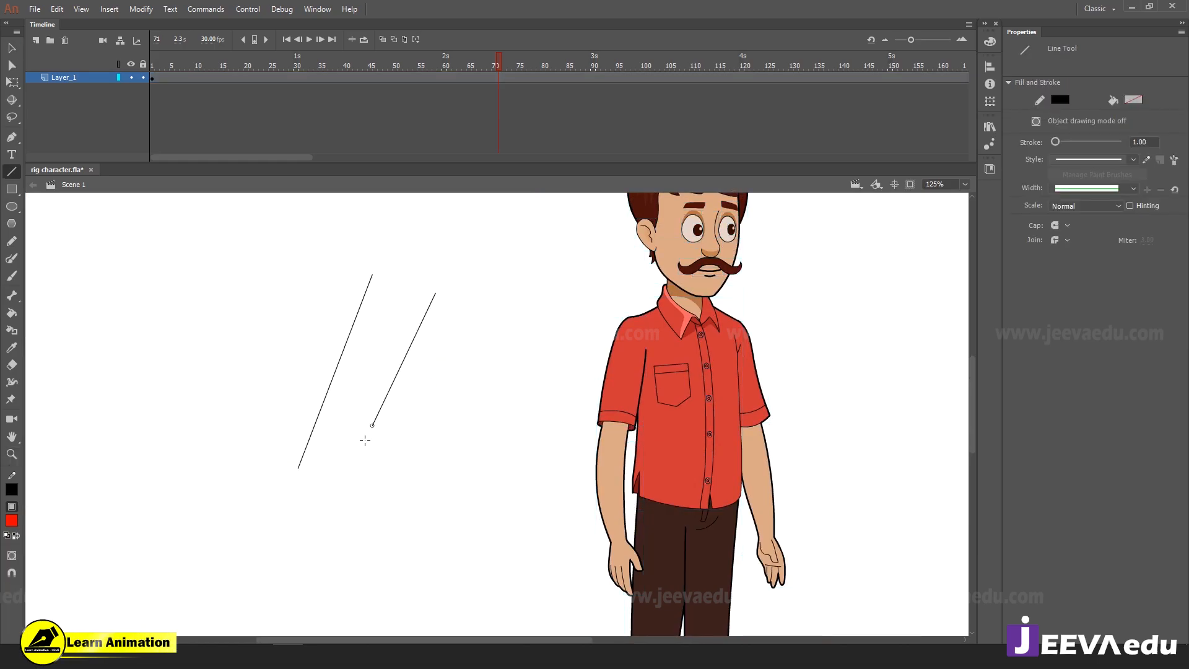
{"action": "left_click_drag", "start_coordinate": [365, 441], "coordinate": [361, 474]}
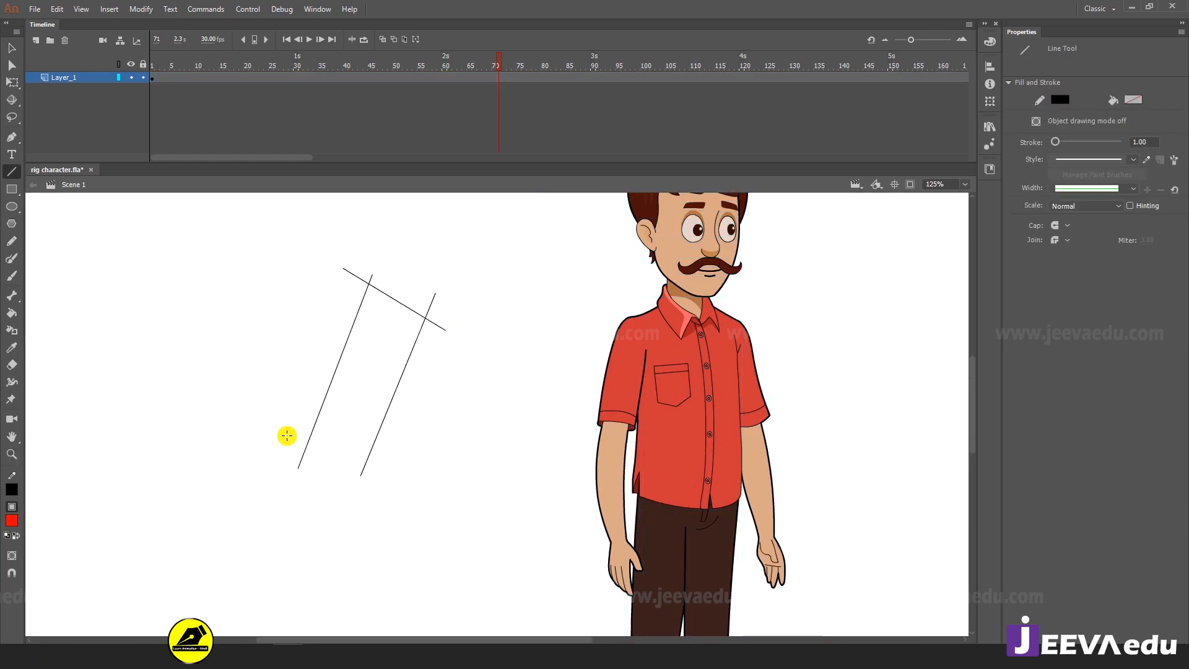
{"action": "left_click_drag", "start_coordinate": [305, 429], "coordinate": [388, 465]}
Fill the slanted rectangle with the red sampled from the shirt sleeve and group the fill with its outline
{"action": "key", "text": "i"}
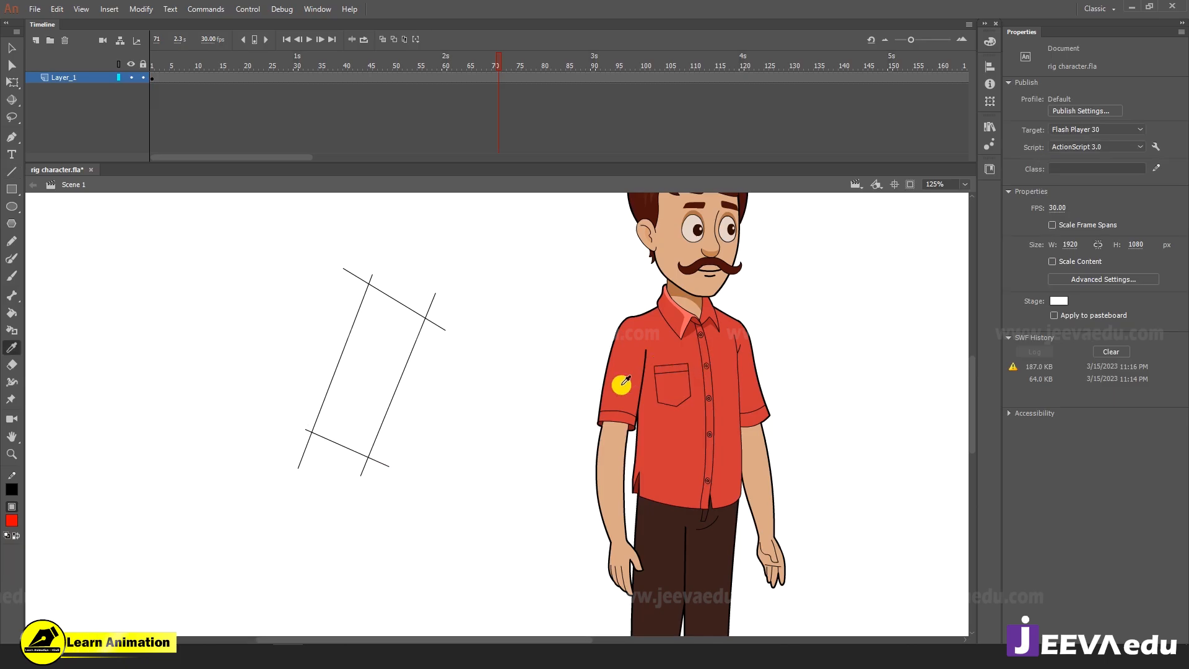
{"action": "left_click", "coordinate": [621, 383]}
{"action": "left_click", "coordinate": [390, 371]}
{"action": "key", "text": "v"}
{"action": "left_click", "coordinate": [378, 375]}
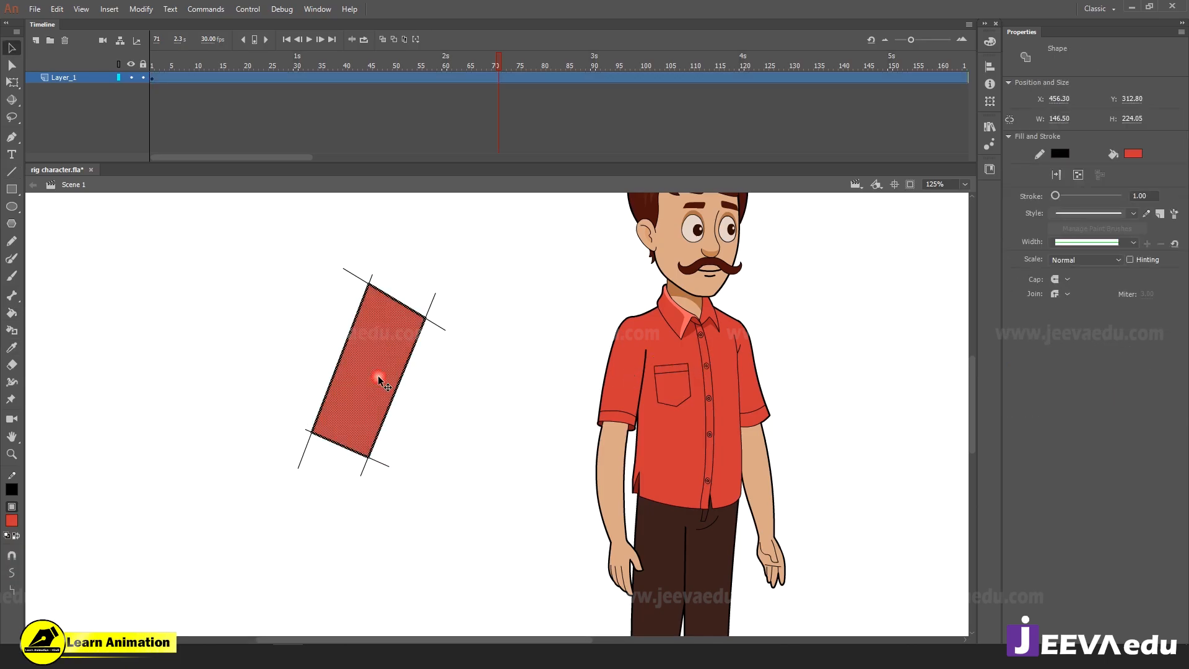
{"action": "key", "text": "ctrl+g"}
Duplicate the red rectangle below the original, rotate the copy upright, and join it to the upper piece's lower end
{"action": "left_click_drag", "start_coordinate": [370, 415], "coordinate": [344, 593]}
{"action": "key", "text": "q"}
{"action": "left_click_drag", "start_coordinate": [421, 437], "coordinate": [384, 426]}
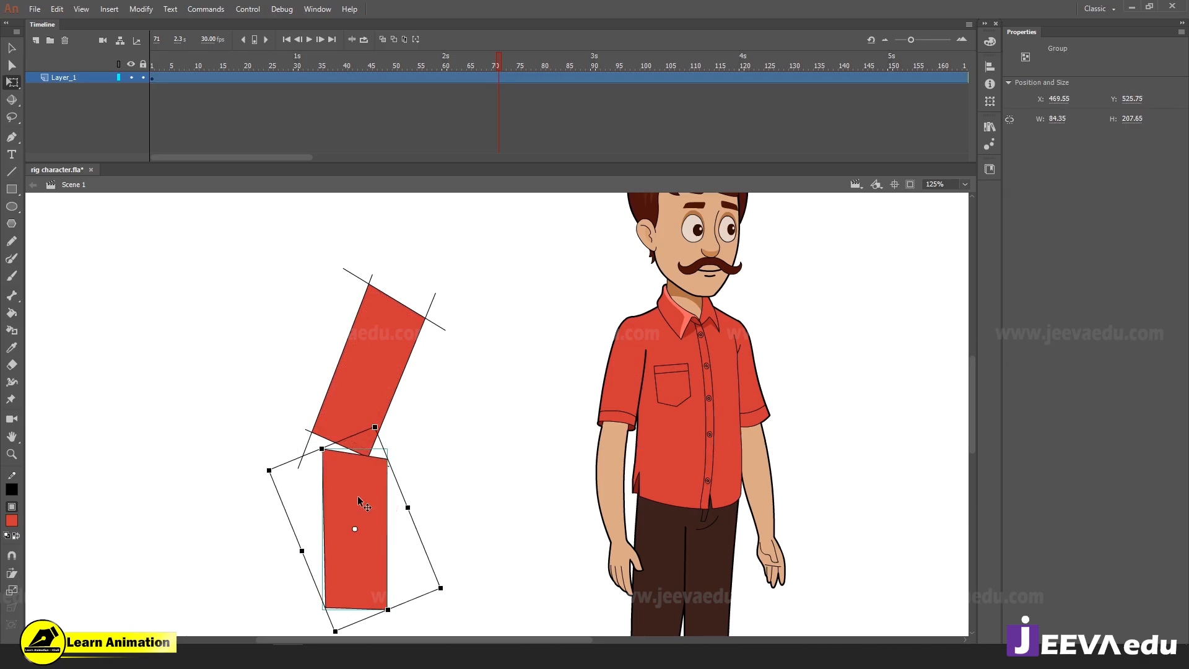
{"action": "left_click_drag", "start_coordinate": [357, 496], "coordinate": [403, 478]}
Move the sleeve nearest the shirt pocket off the character, to about X 742, Y 291
{"action": "key", "text": "z"}
{"action": "left_click", "coordinate": [345, 479], "text": "alt"}
{"action": "key", "text": "v"}
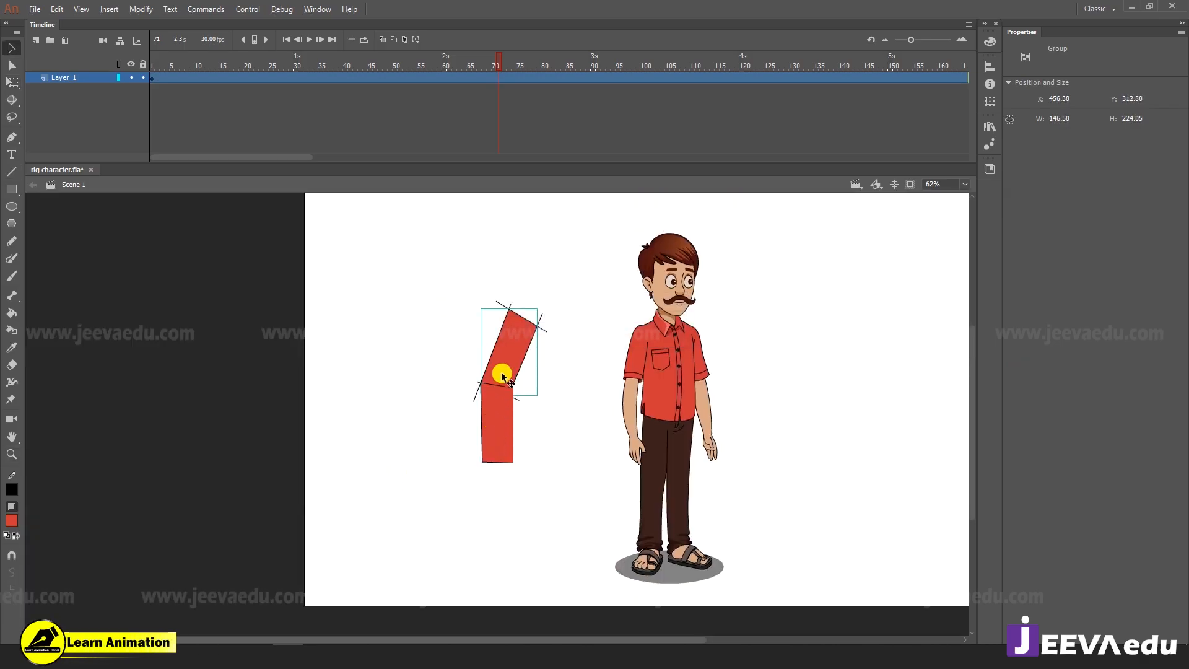
{"action": "scroll", "coordinate": [605, 403], "scroll_direction": "up", "scroll_amount": 1}
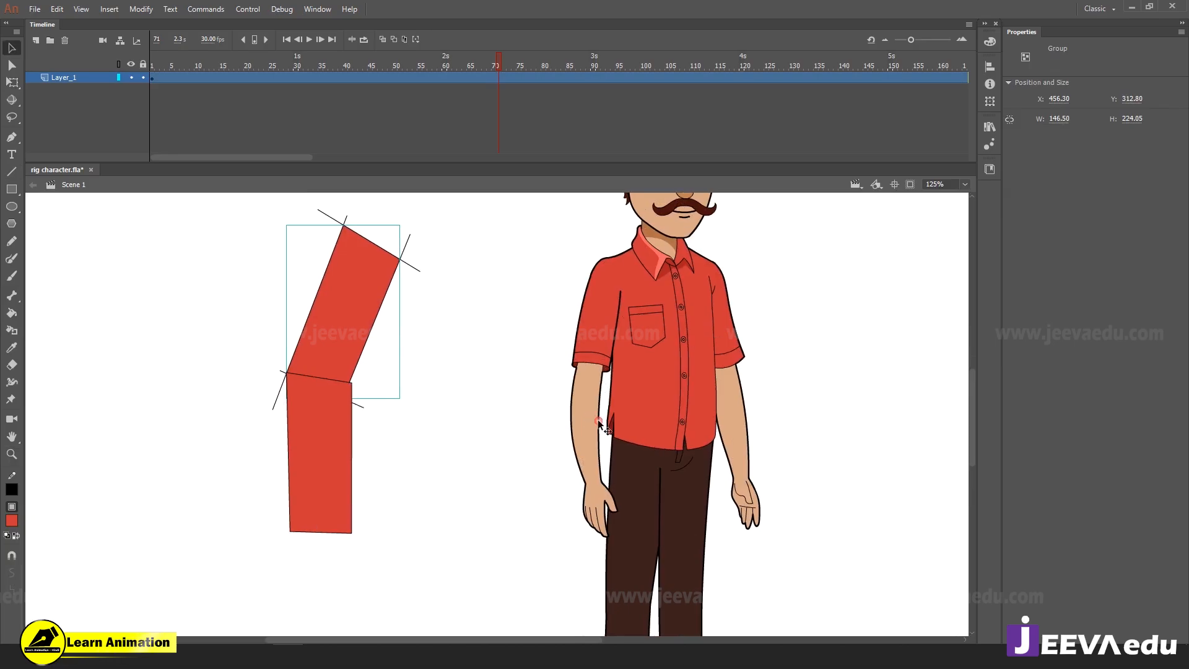
{"action": "left_click", "coordinate": [596, 403]}
{"action": "left_click_drag", "start_coordinate": [592, 336], "coordinate": [538, 292]}
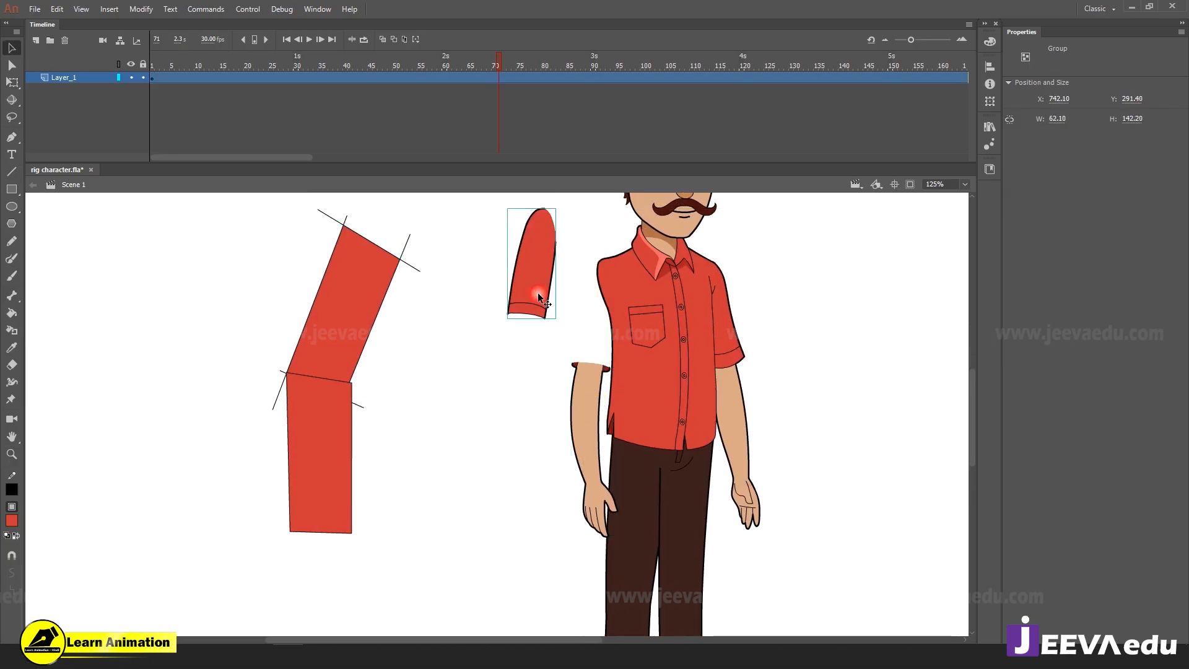
Undo the last sleeve move and open the forearm-and-hand group beneath that sleeve to inspect it as one piece
{"action": "key", "text": "ctrl+z"}
{"action": "left_click", "coordinate": [580, 413]}
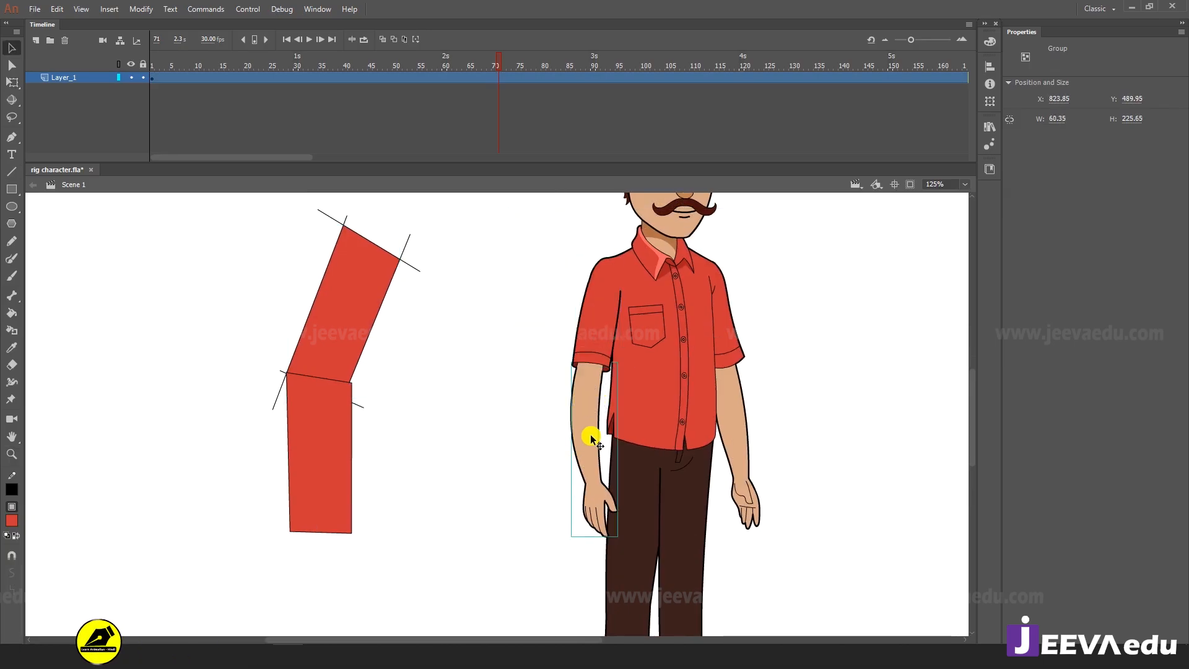
{"action": "left_click", "coordinate": [586, 462], "text": "ctrl"}
{"action": "double_click", "coordinate": [517, 484]}
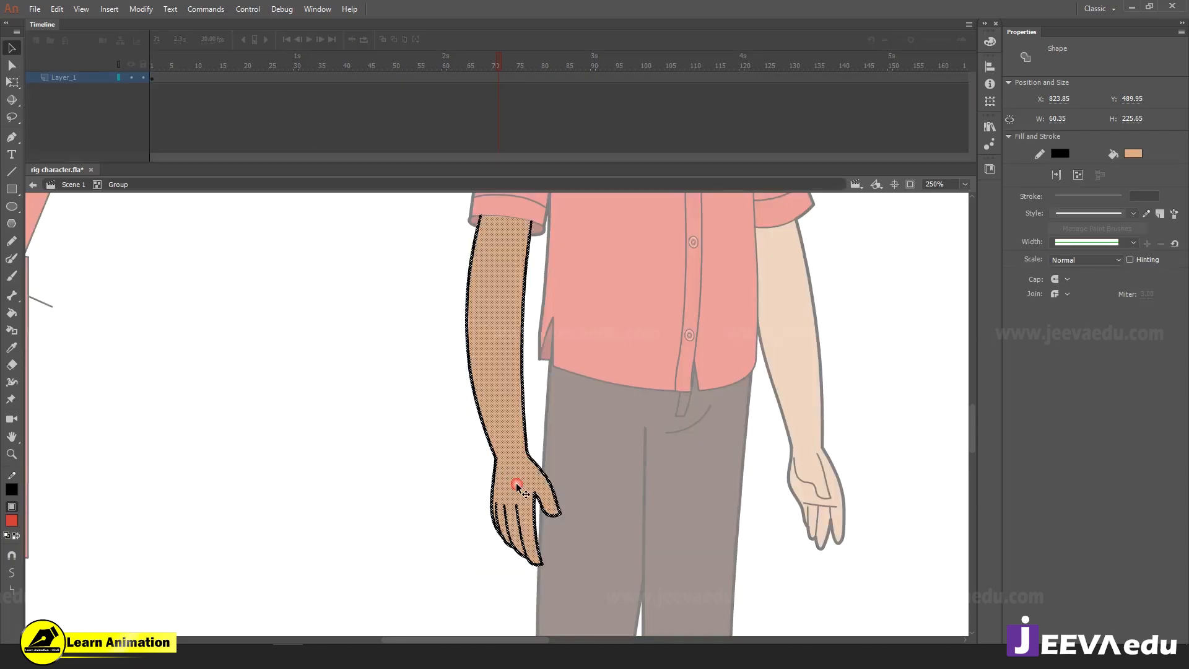
{"action": "key", "text": "z"}
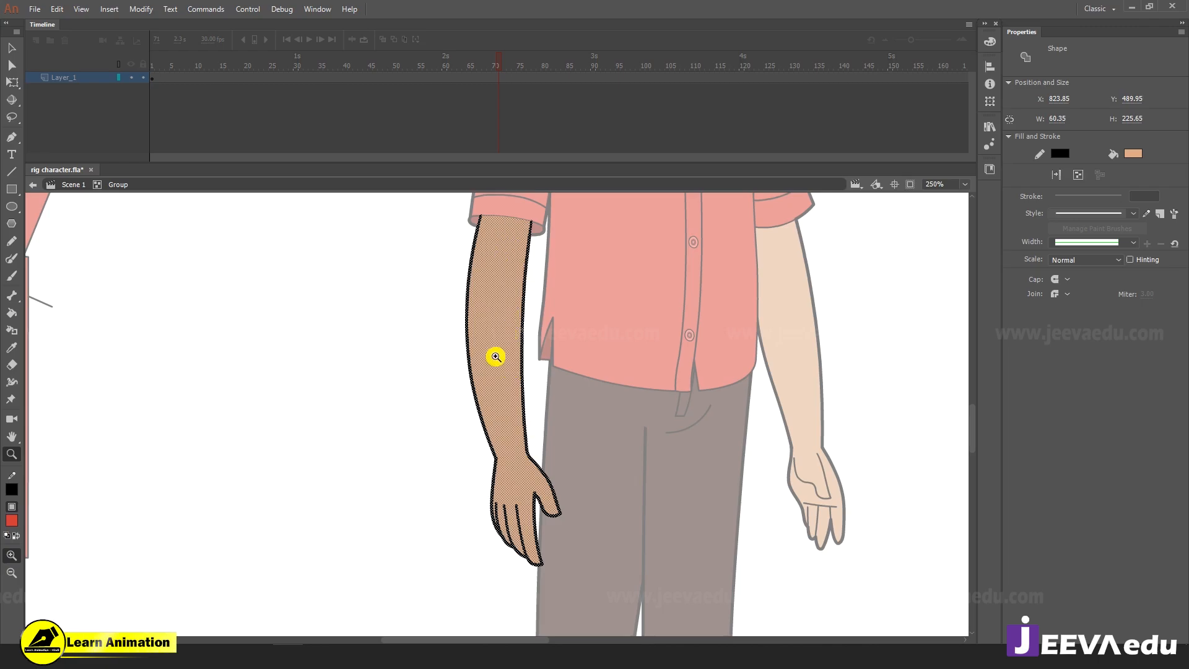
{"action": "left_click", "coordinate": [516, 448], "text": "alt"}
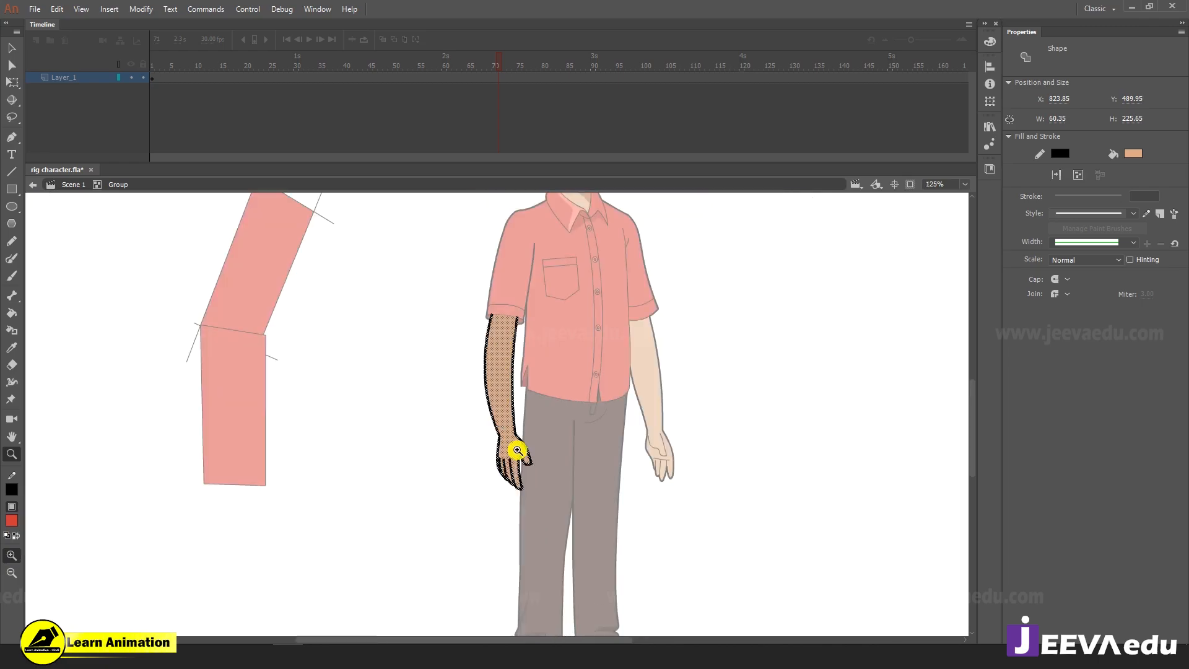
{"action": "left_click", "coordinate": [506, 449], "text": "alt"}
{"action": "key", "text": "v"}
{"action": "left_click", "coordinate": [426, 403]}
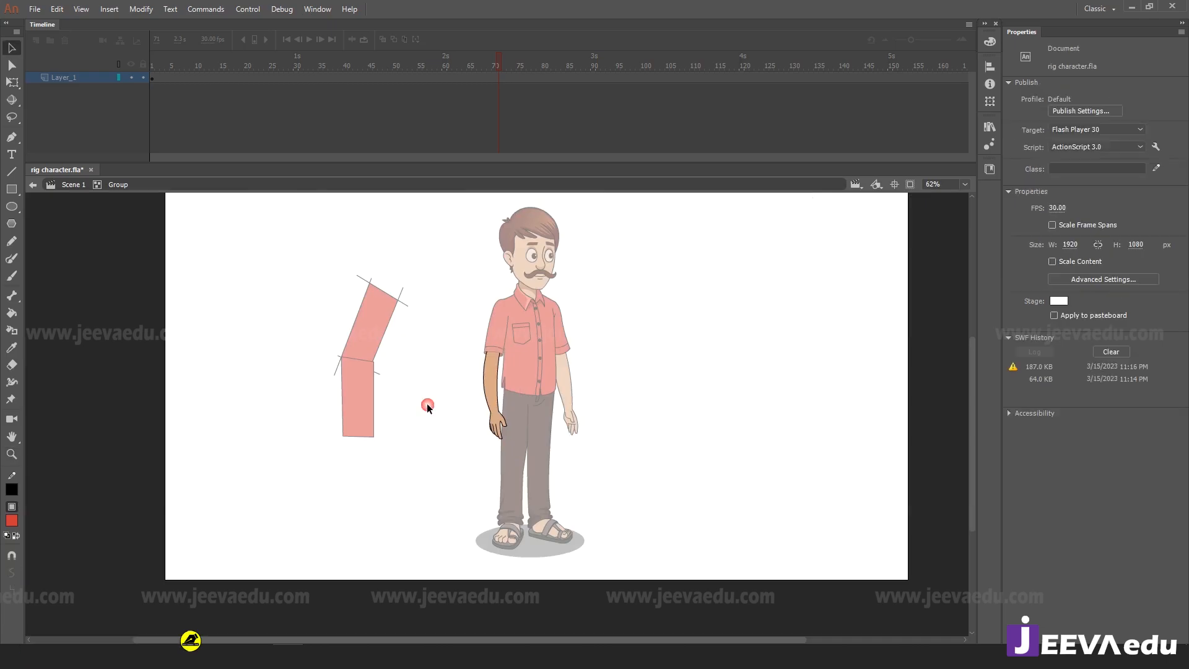
Leave the arm group and delete the sample two-piece red arm with its crossing lines beside the character
{"action": "double_click", "coordinate": [286, 245]}
{"action": "left_click_drag", "start_coordinate": [286, 245], "coordinate": [443, 520]}
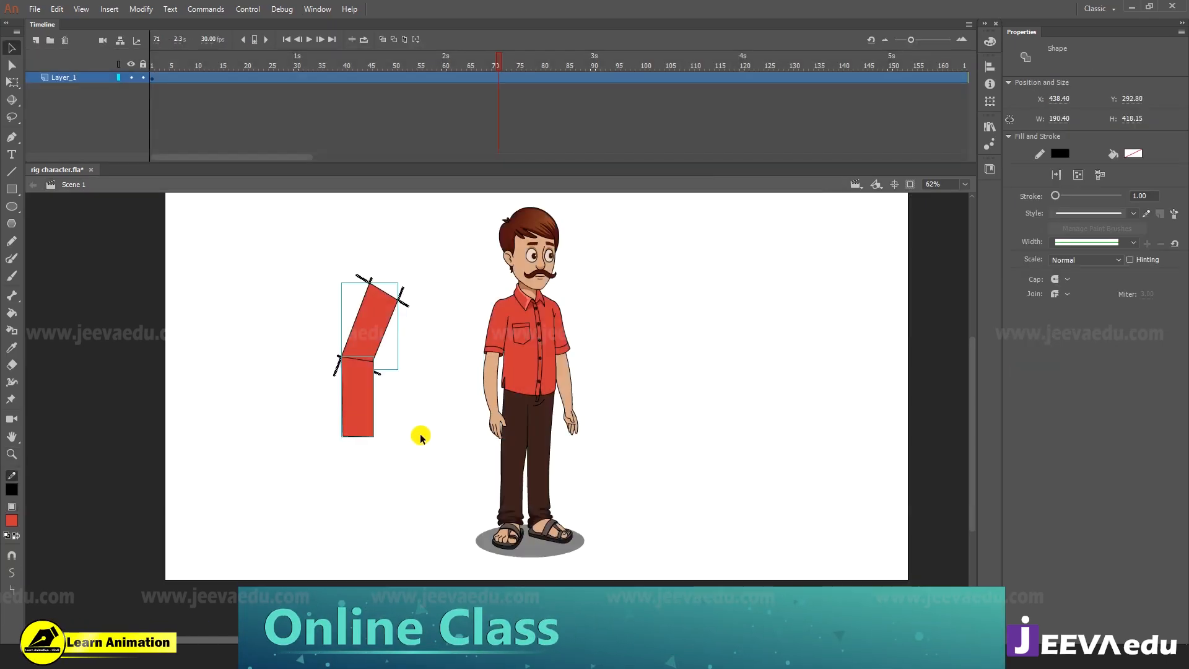
{"action": "left_click_drag", "start_coordinate": [375, 331], "coordinate": [507, 341]}
Select the whole character and examine how its parts are grouped from the head down to the sandals
{"action": "left_click_drag", "start_coordinate": [475, 204], "coordinate": [634, 561]}
{"action": "key", "text": "z"}
{"action": "left_click", "coordinate": [544, 384]}
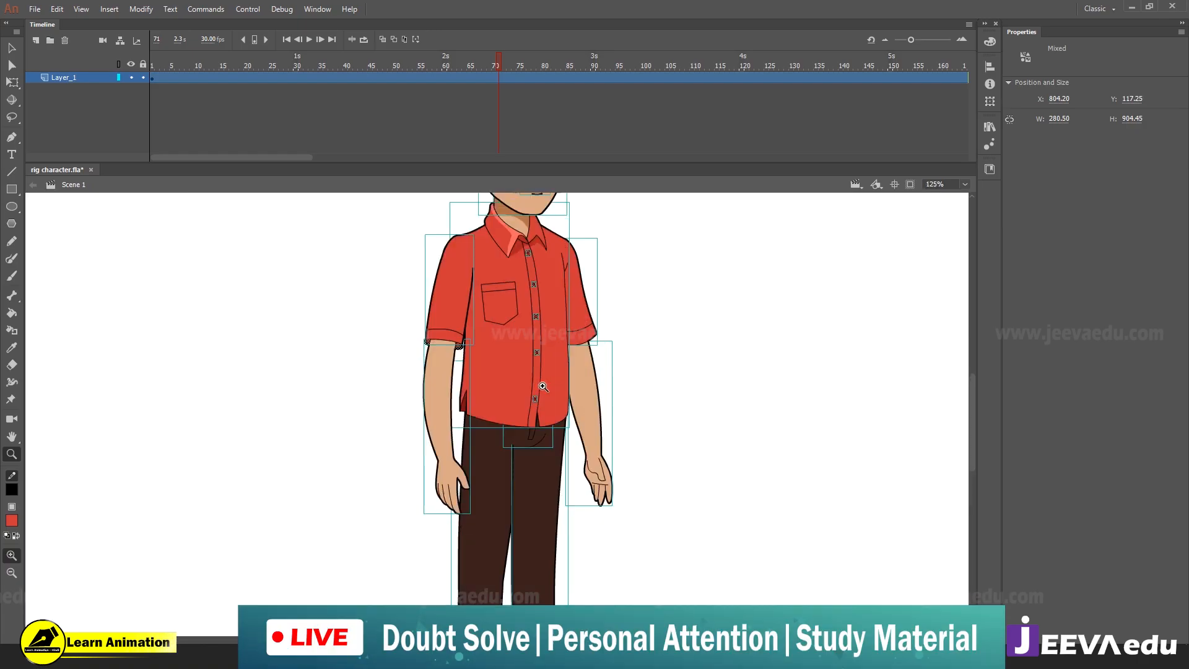
{"action": "left_click", "coordinate": [530, 334], "text": "alt"}
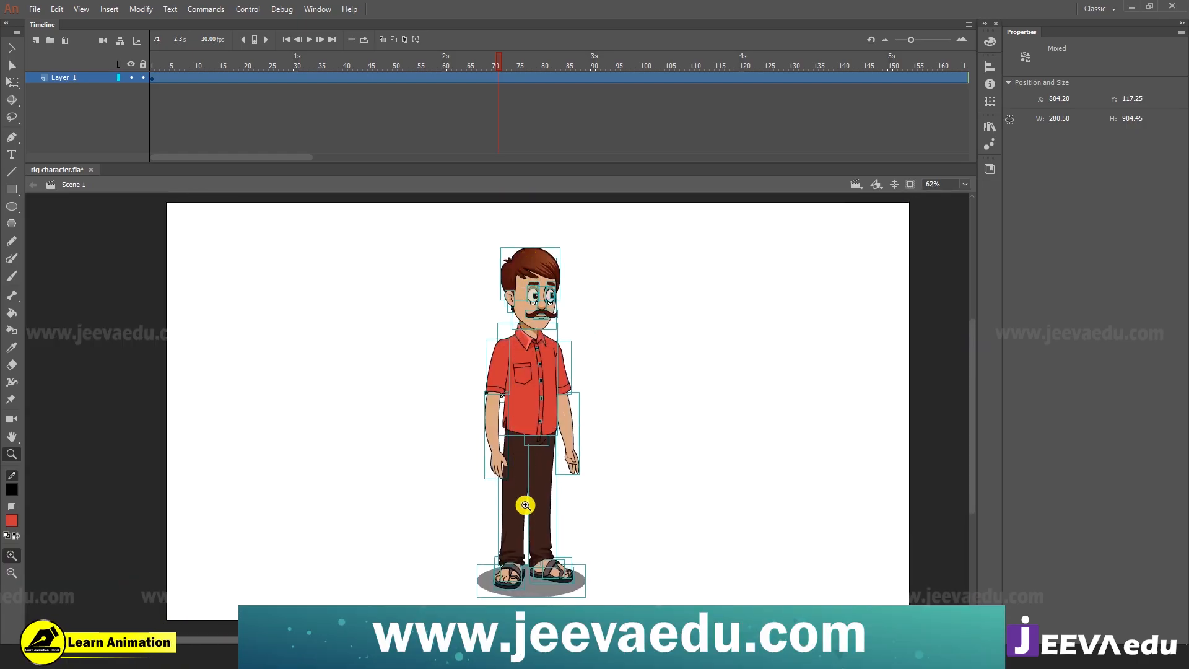
{"action": "left_click", "coordinate": [527, 499]}
{"action": "left_click", "coordinate": [520, 519]}
{"action": "left_click_drag", "start_coordinate": [515, 545], "coordinate": [519, 486]}
{"action": "left_click", "coordinate": [550, 450], "text": "alt"}
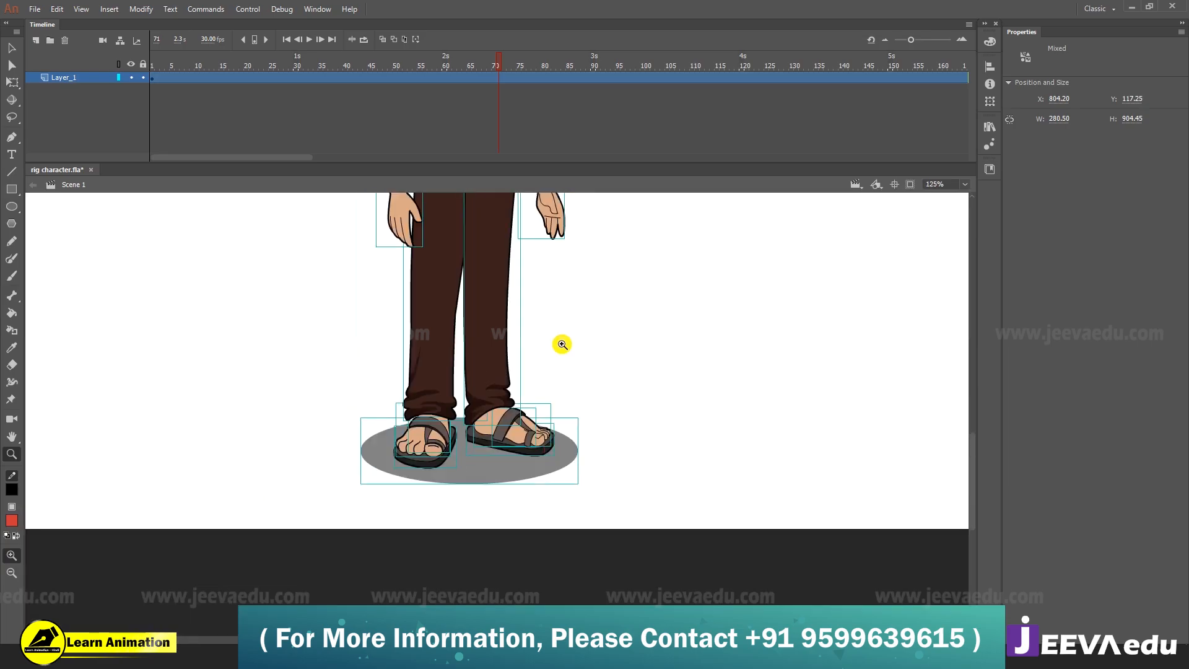
{"action": "left_click_drag", "start_coordinate": [557, 321], "coordinate": [563, 467]}
{"action": "key", "text": "v"}
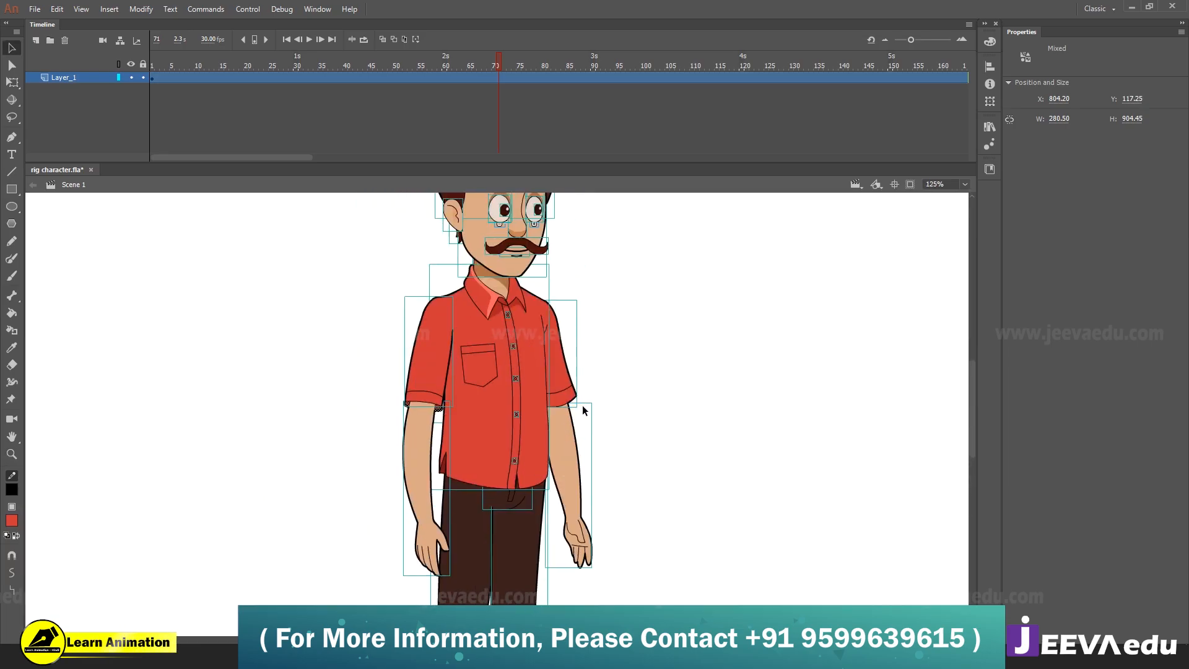
Try to move the middle button off the shirt placket
{"action": "left_click", "coordinate": [581, 405]}
{"action": "key", "text": "z"}
{"action": "left_click", "coordinate": [504, 389]}
{"action": "key", "text": "v"}
{"action": "left_click", "coordinate": [524, 397]}
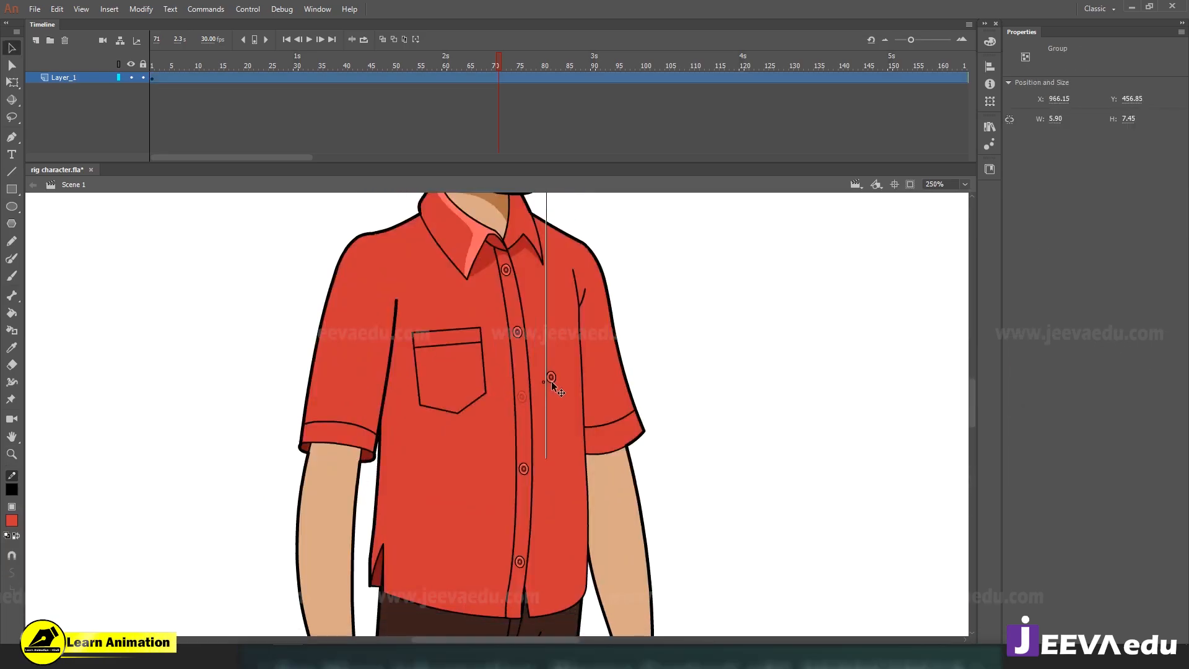
Open the shirt body group, examine its pocket and collar shapes, and return to the main scene
{"action": "left_click", "coordinate": [466, 399]}
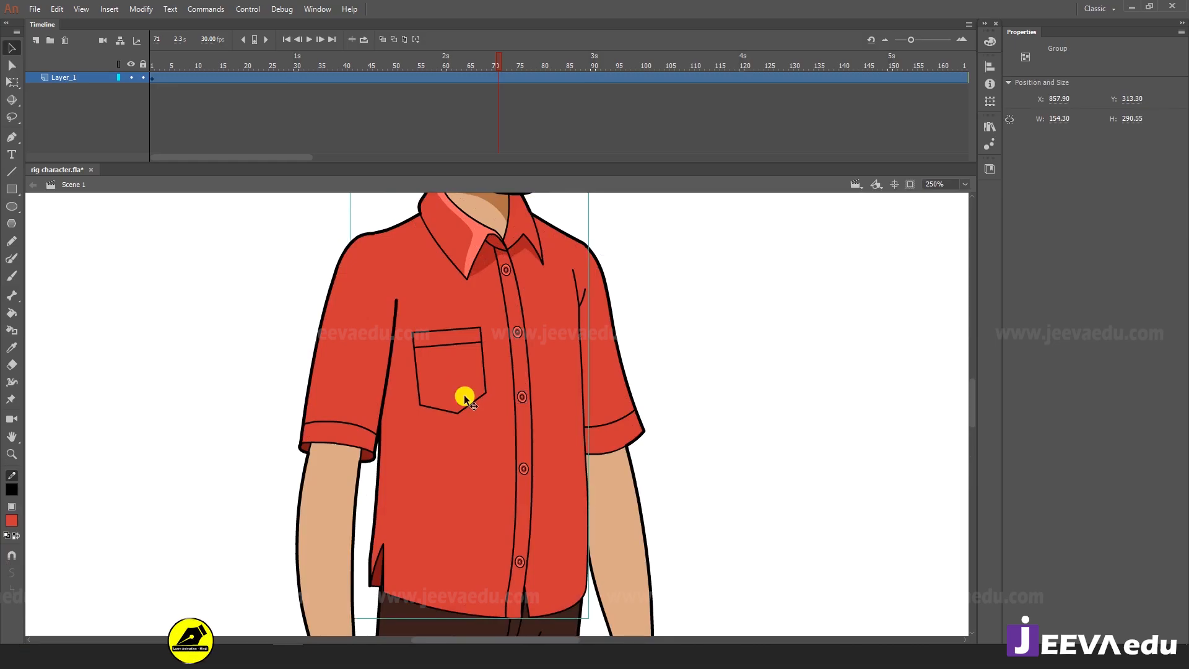
{"action": "left_click", "coordinate": [431, 393]}
{"action": "double_click", "coordinate": [439, 394]}
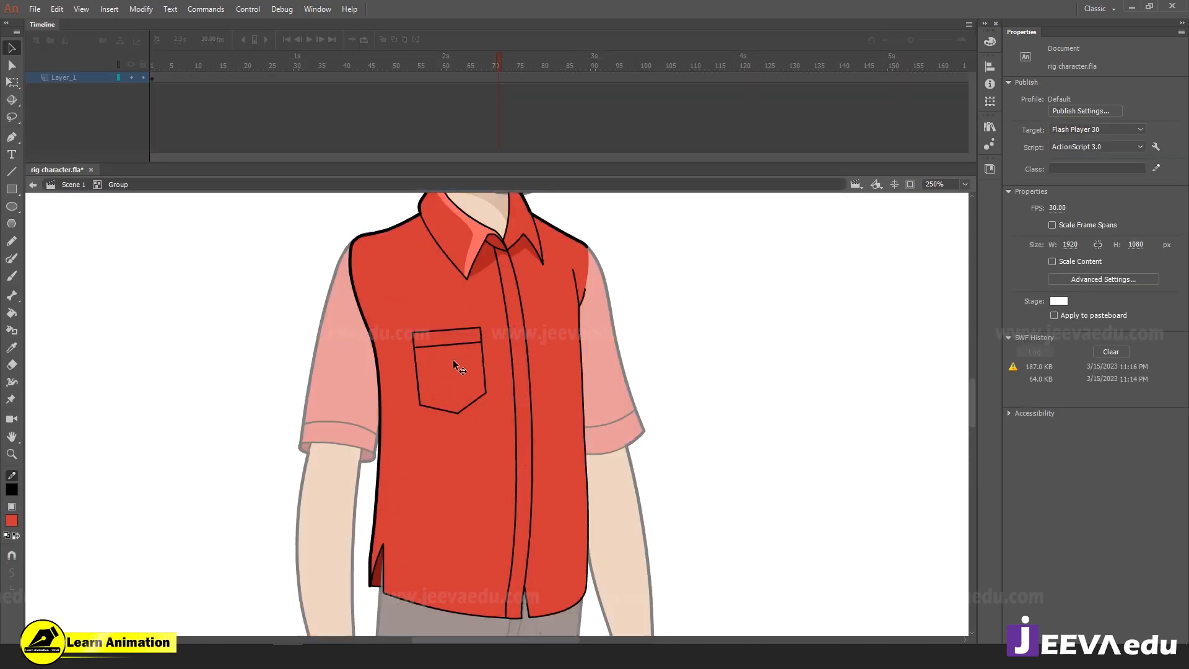
{"action": "left_click", "coordinate": [452, 359]}
{"action": "double_click", "coordinate": [450, 338]}
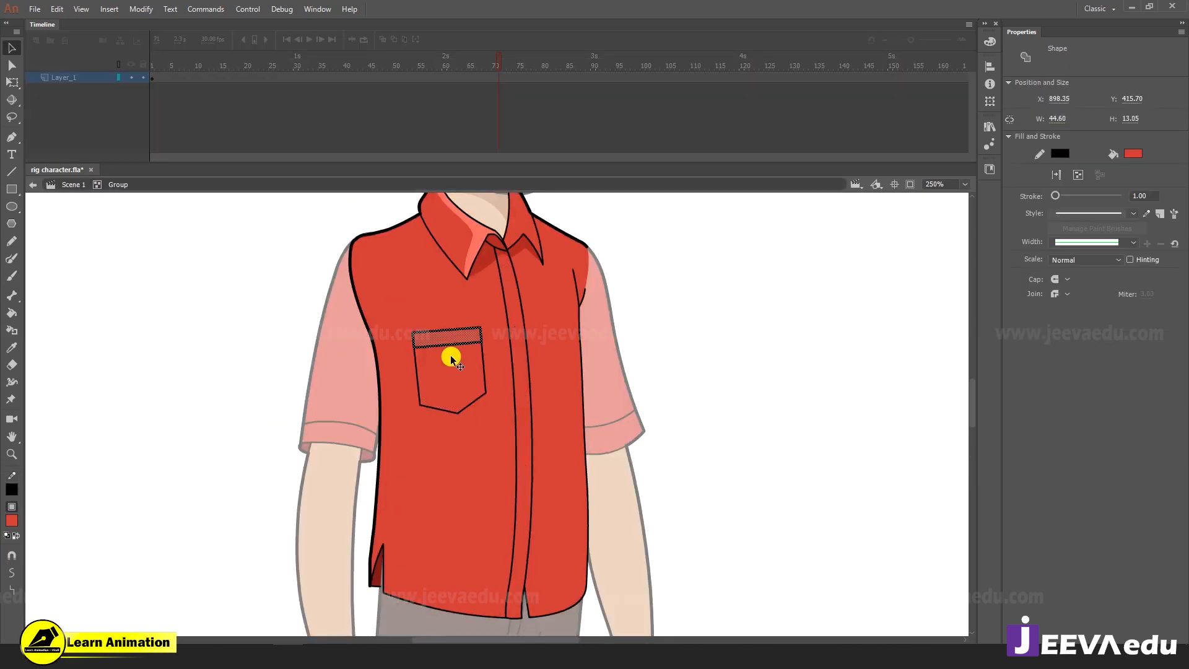
{"action": "key", "text": "z"}
{"action": "left_click", "coordinate": [466, 406], "text": "alt"}
{"action": "key", "text": "v"}
{"action": "left_click", "coordinate": [503, 397]}
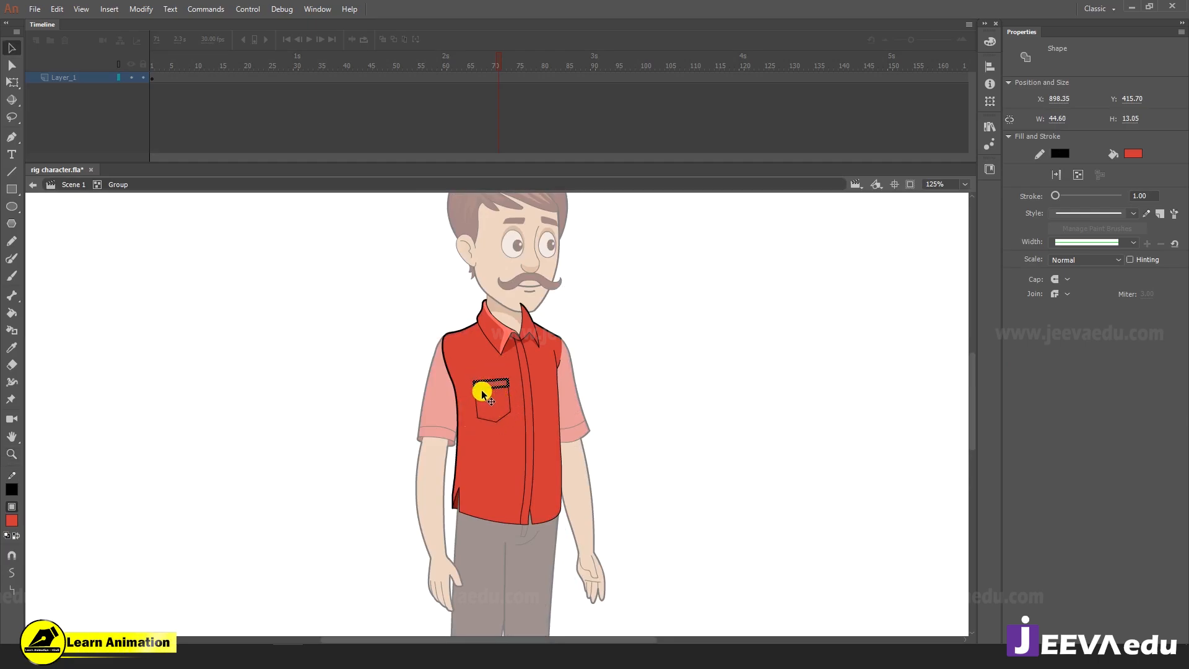
{"action": "left_click", "coordinate": [521, 331]}
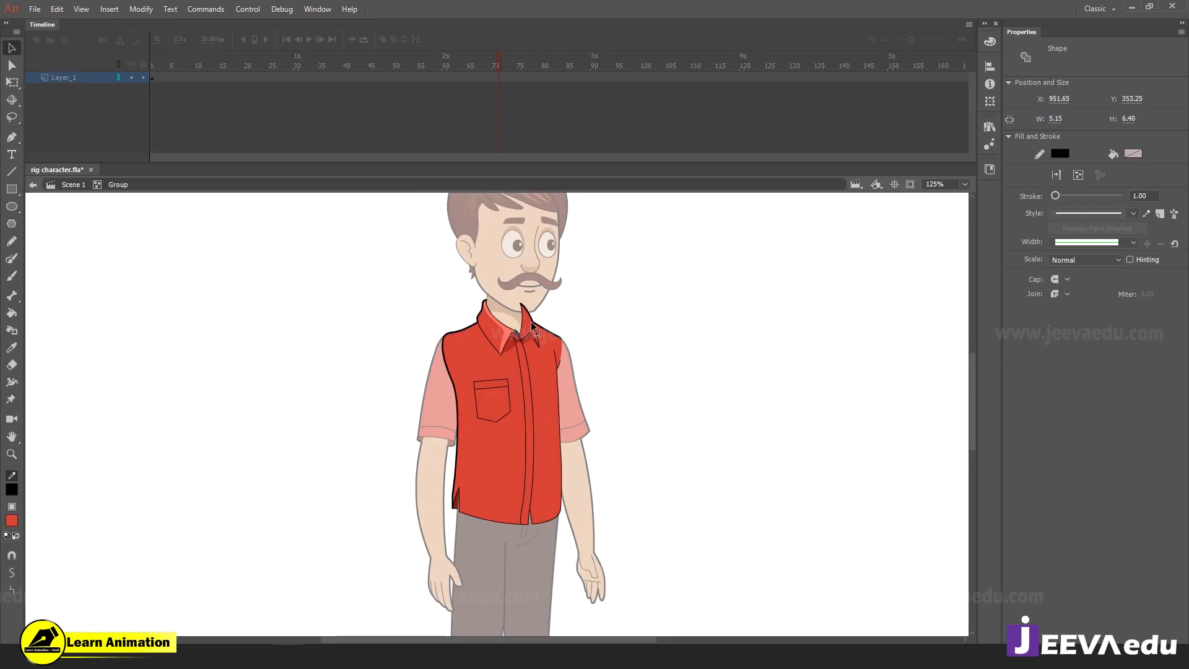
{"action": "key", "text": "z"}
{"action": "key", "text": "v"}
{"action": "double_click", "coordinate": [649, 373]}
Try moving the pupil and the white of the eye farthest from the ear, undoing each move
{"action": "key", "text": "z"}
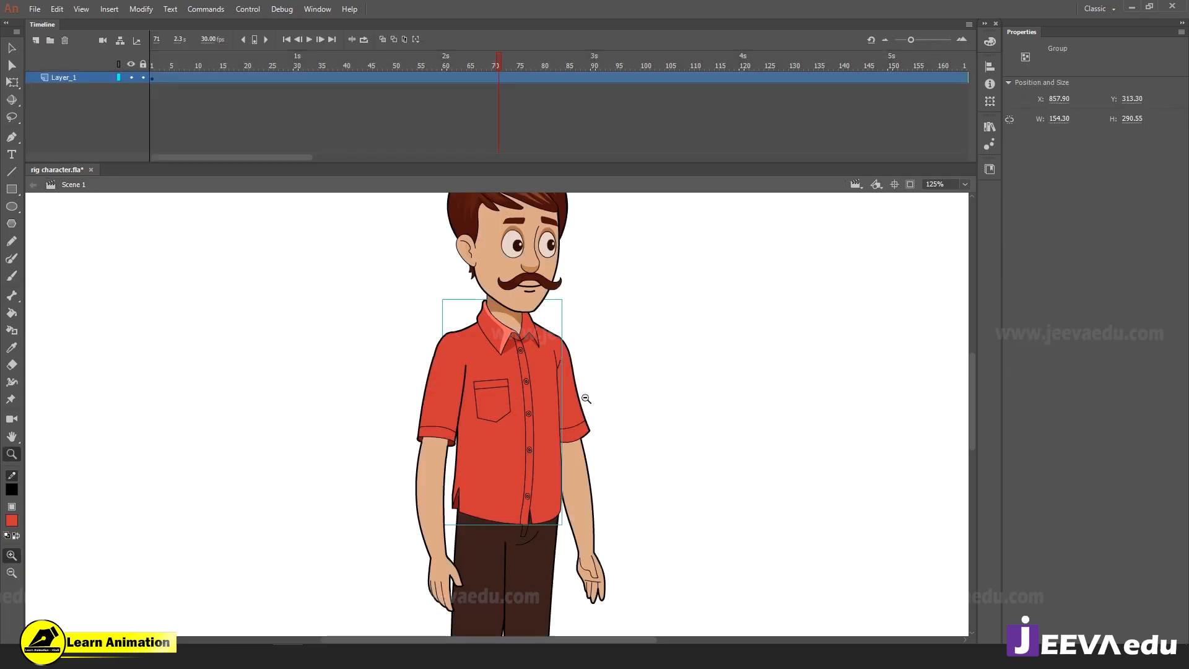
{"action": "left_click", "coordinate": [586, 398], "text": "alt"}
{"action": "left_click_drag", "start_coordinate": [530, 377], "coordinate": [691, 369]}
{"action": "left_click", "coordinate": [437, 406]}
{"action": "left_click", "coordinate": [569, 353]}
{"action": "key", "text": "v"}
{"action": "left_click", "coordinate": [565, 371]}
{"action": "key", "text": "ctrl+z"}
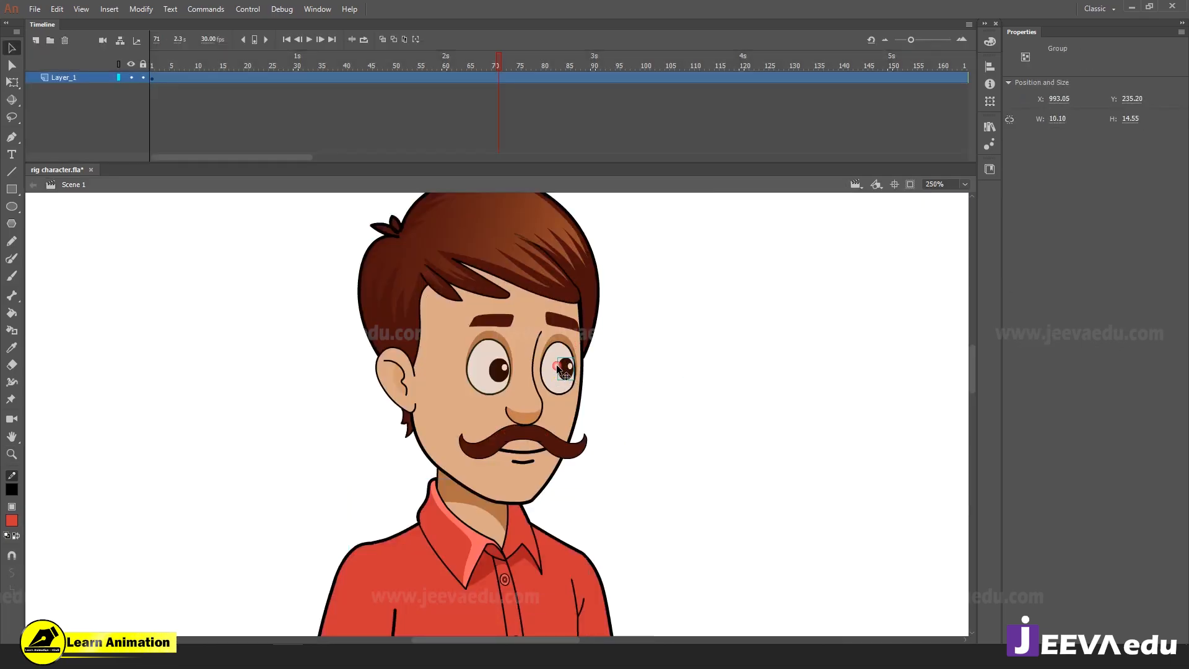
{"action": "left_click_drag", "start_coordinate": [551, 375], "coordinate": [618, 375]}
{"action": "key", "text": "ctrl+z"}
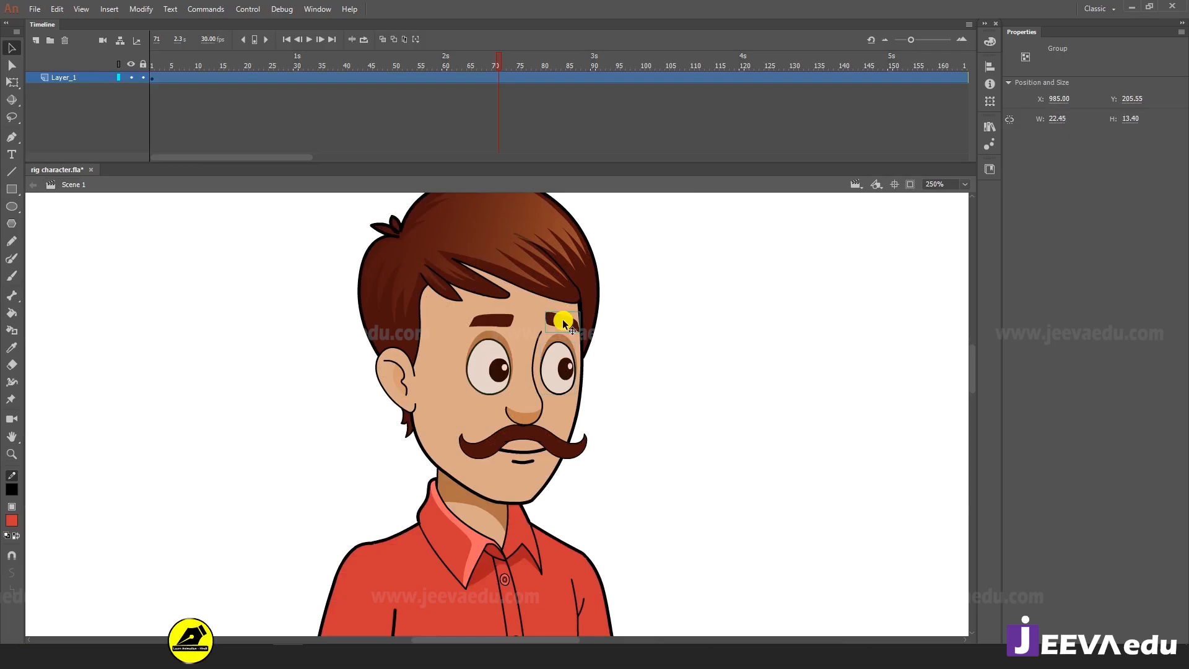
Try moving the eyebrow above that eye, the ear and the mustache off the face, undoing each move
{"action": "left_click_drag", "start_coordinate": [562, 320], "coordinate": [634, 321]}
{"action": "key", "text": "ctrl+z"}
{"action": "left_click", "coordinate": [515, 260]}
{"action": "left_click_drag", "start_coordinate": [406, 384], "coordinate": [362, 391]}
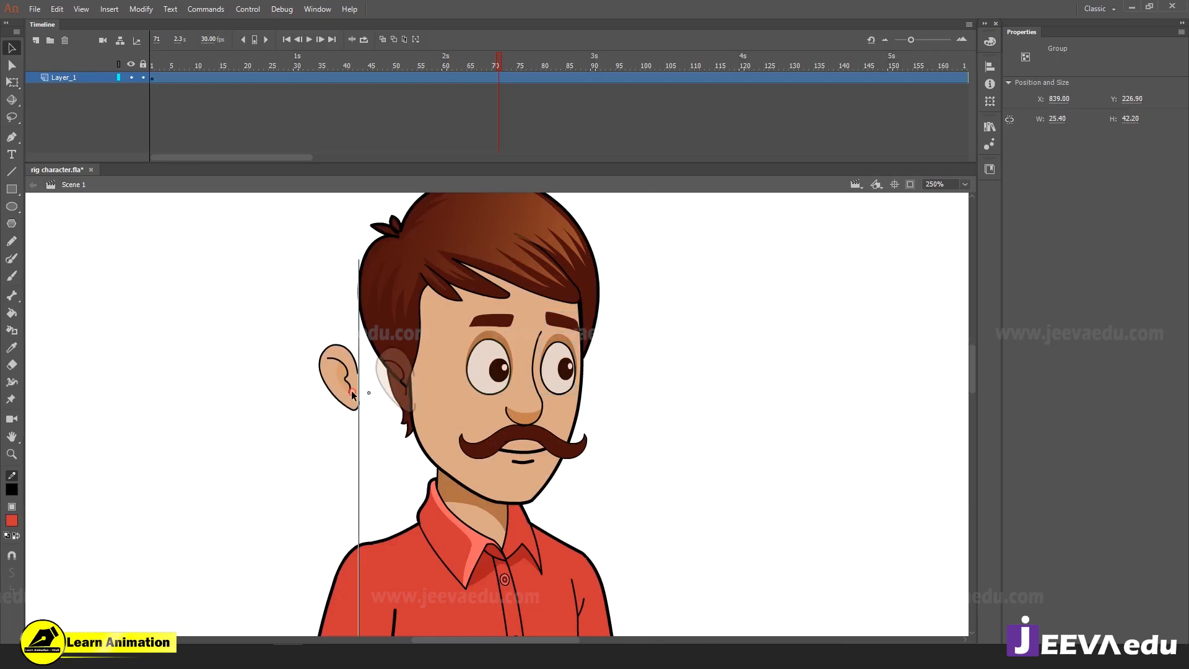
{"action": "key", "text": "ctrl+z"}
{"action": "left_click_drag", "start_coordinate": [554, 445], "coordinate": [566, 523]}
{"action": "key", "text": "ctrl+z"}
Try moving the forearm-and-hand group on the side opposite the shirt pocket, and undo the change
{"action": "scroll", "coordinate": [521, 510], "scroll_direction": "down", "scroll_amount": 5}
{"action": "left_click", "coordinate": [535, 496], "text": "ctrl+alt"}
{"action": "key", "text": "ctrl+z"}
{"action": "left_click", "coordinate": [505, 463], "text": "alt"}
{"action": "left_click", "coordinate": [525, 472], "text": "alt"}
{"action": "left_click", "coordinate": [524, 449]}
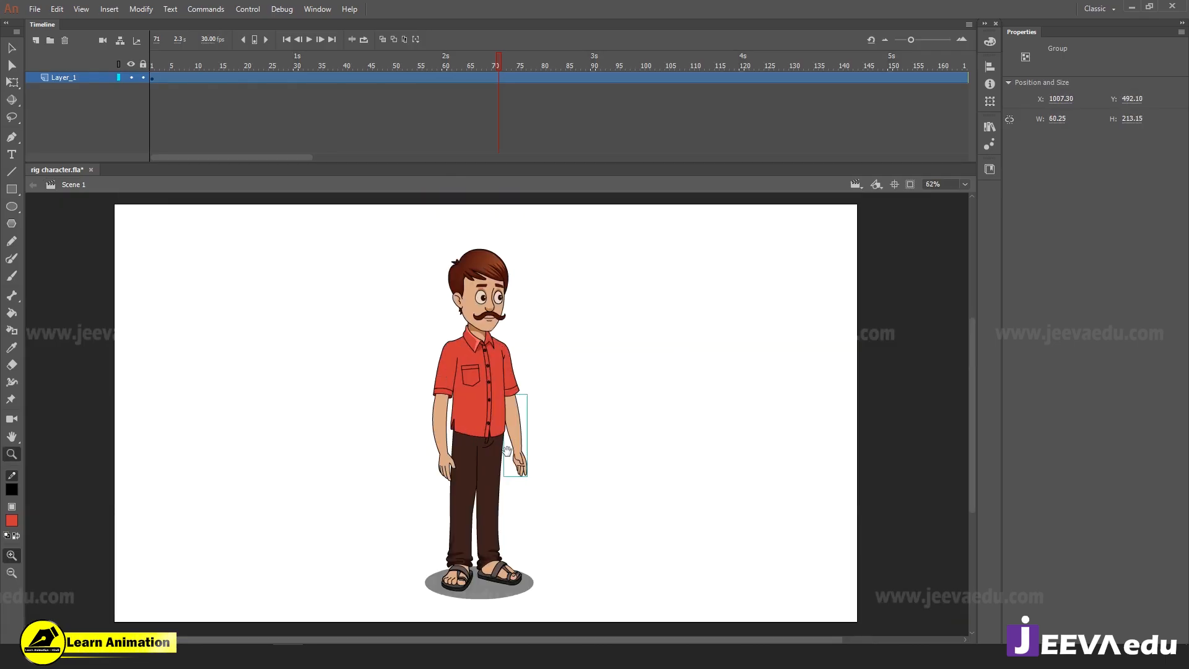
Combine all the character's parts and the shadow into one group, and break it back into the separate parts
{"action": "key", "text": "v"}
{"action": "left_click_drag", "start_coordinate": [397, 221], "coordinate": [583, 604]}
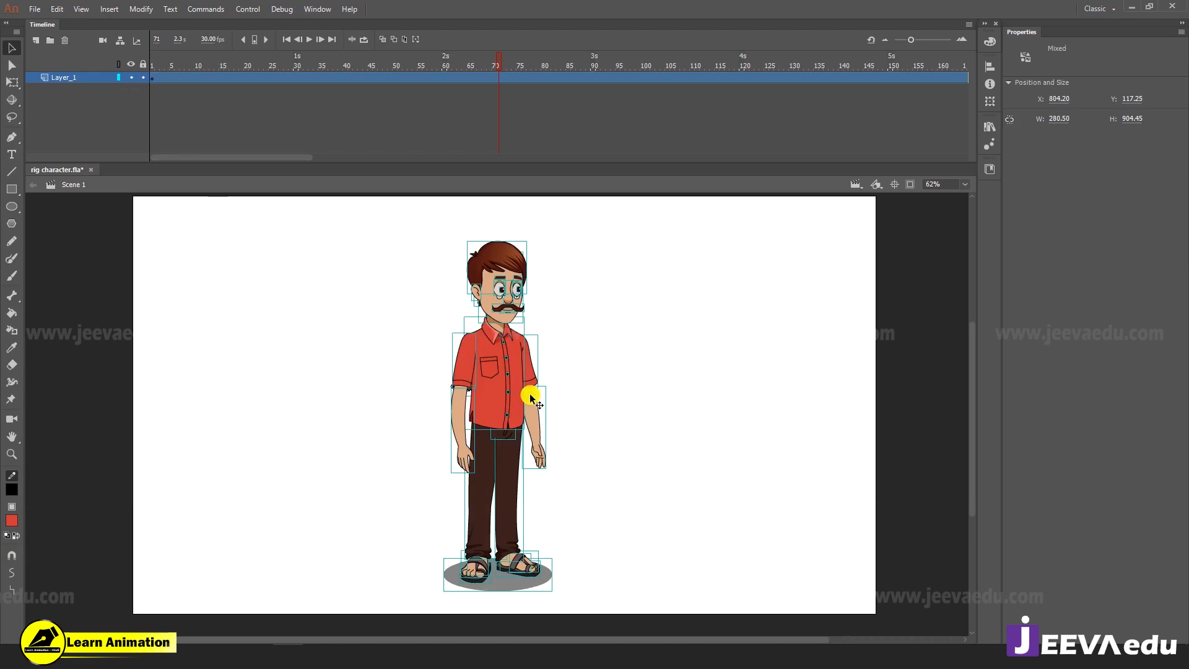
{"action": "key", "text": "ctrl+g"}
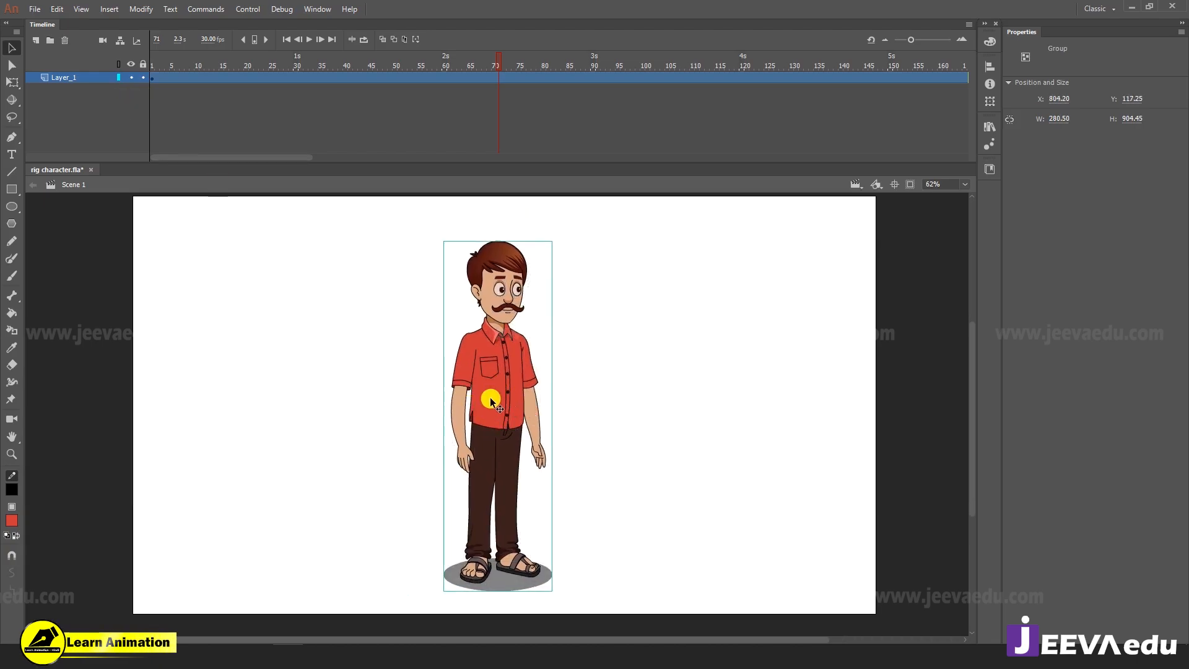
{"action": "key", "text": "ctrl+b"}
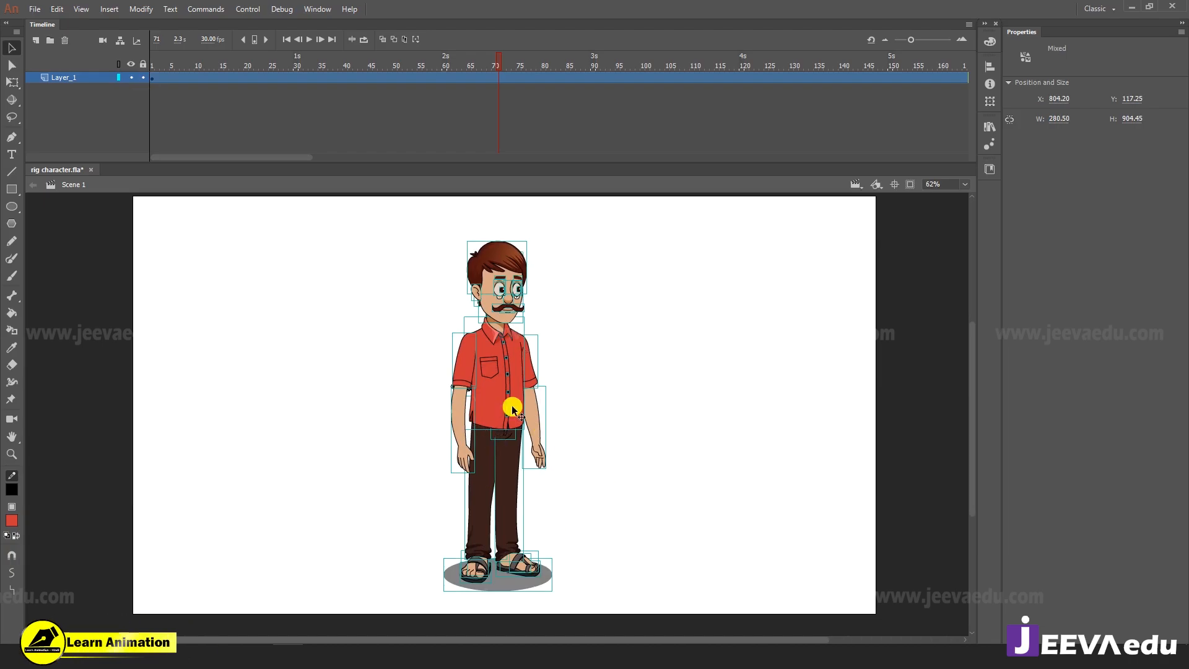
Convert the entire character with its shadow into one Graphic symbol, keeping the default name and the Library root folder
{"action": "left_click", "coordinate": [391, 319]}
{"action": "left_click_drag", "start_coordinate": [406, 214], "coordinate": [591, 595]}
{"action": "key", "text": "F8"}
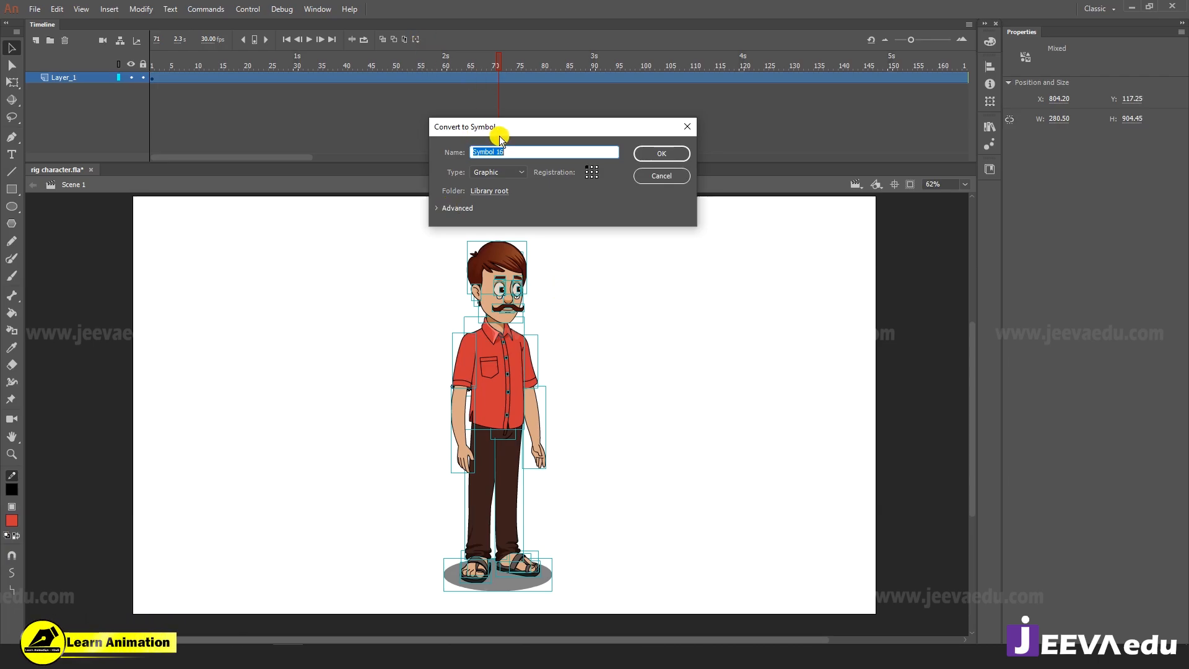
{"action": "left_click", "coordinate": [497, 177]}
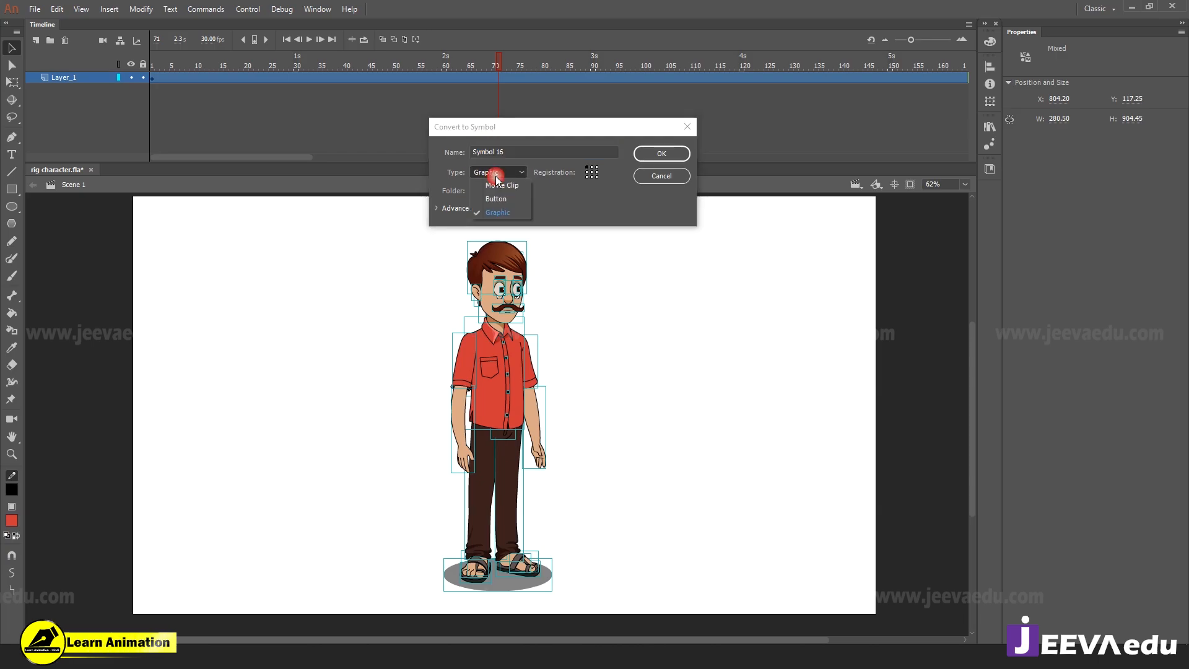
{"action": "left_click", "coordinate": [506, 214]}
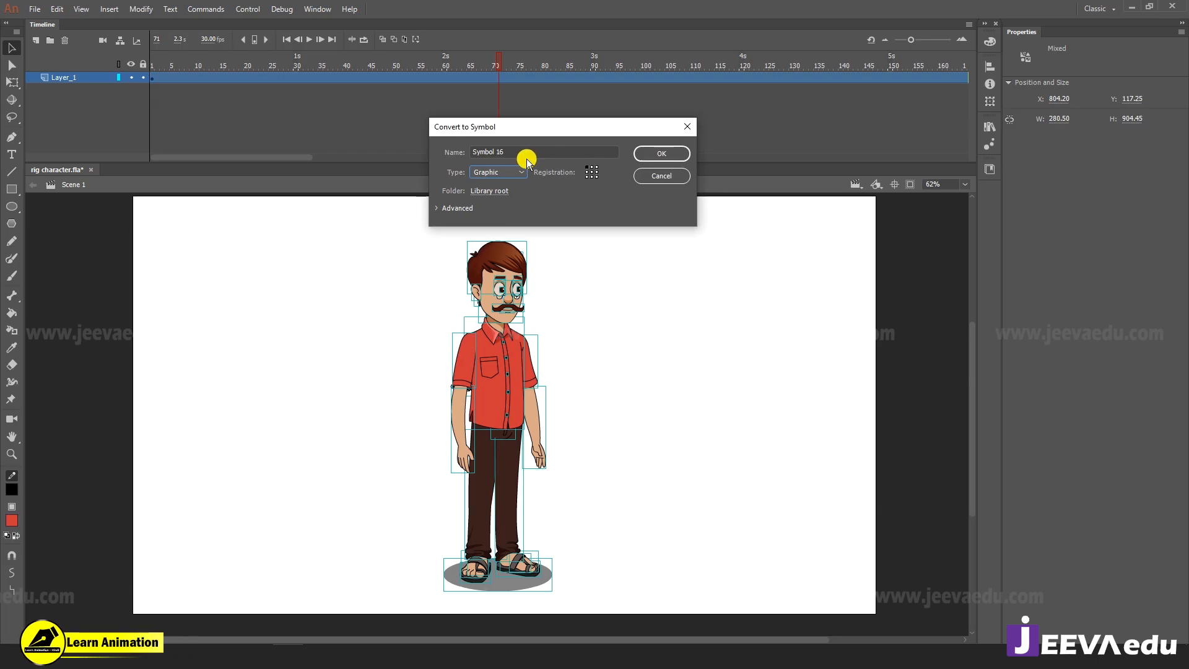
{"action": "left_click", "coordinate": [668, 154]}
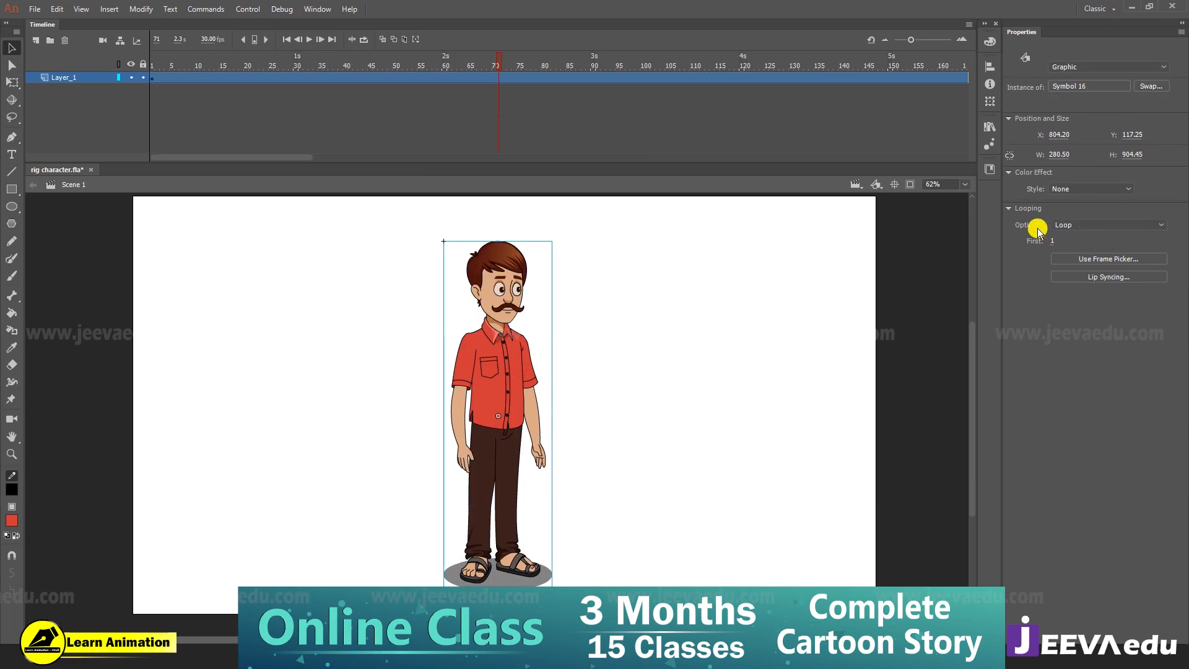
Examine the character symbol's looping options, try moving the symbol as a single piece, and undo the move
{"action": "left_click", "coordinate": [1089, 224]}
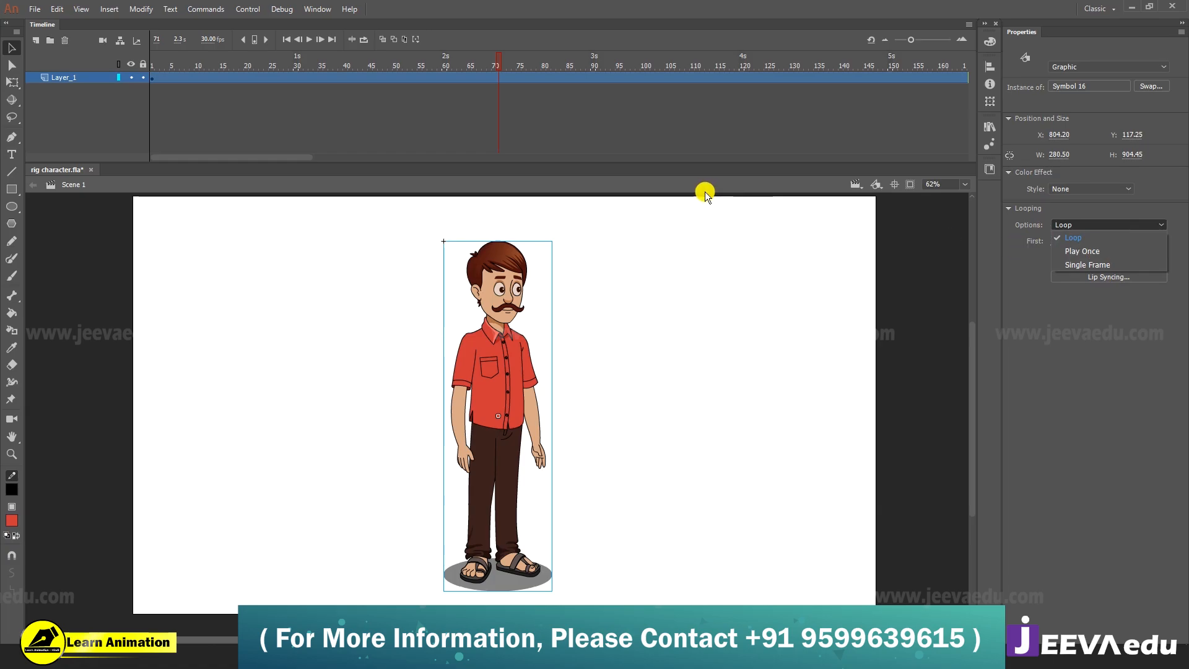
{"action": "left_click", "coordinate": [577, 427]}
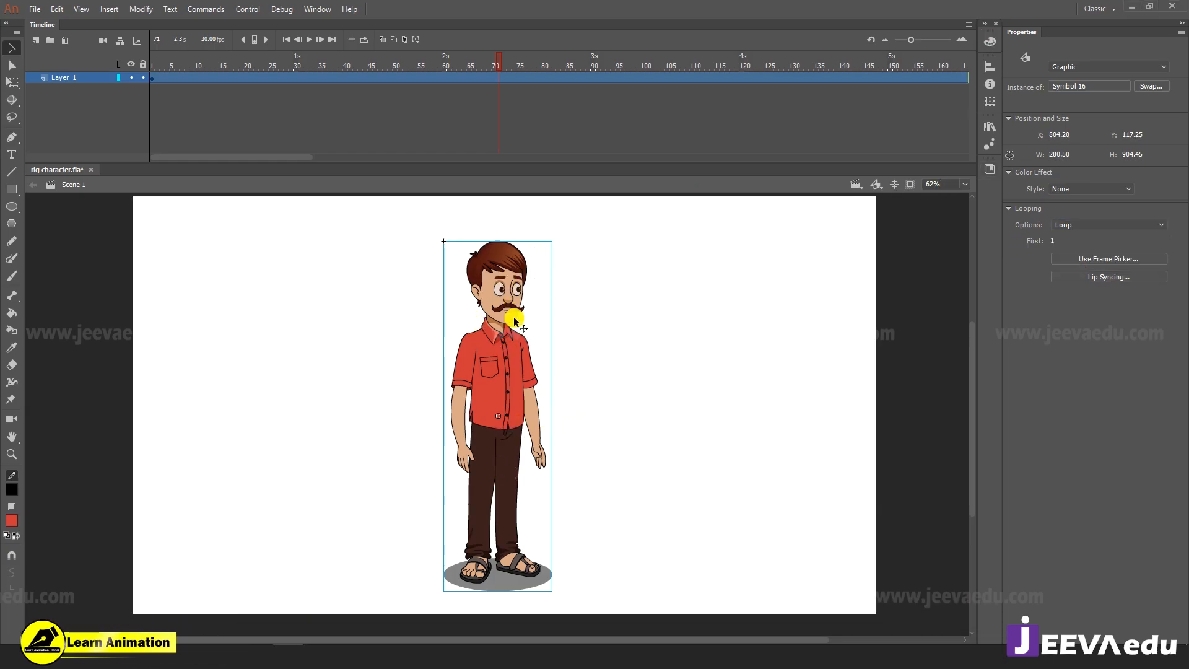
{"action": "mouse_move", "coordinate": [507, 307]}
{"action": "left_mouse_down"}
{"action": "mouse_move", "coordinate": [554, 328]}
{"action": "mouse_move", "coordinate": [513, 316]}
{"action": "left_mouse_up"}
{"action": "key", "text": "ctrl+z"}
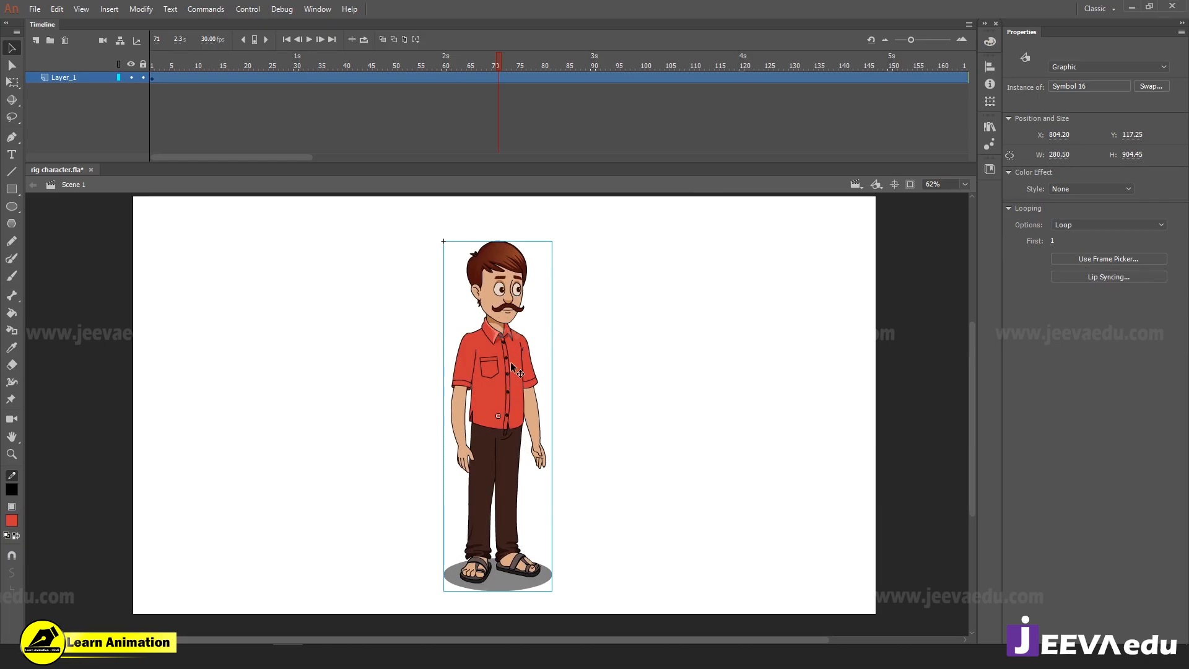
Open the character symbol to examine the separate part groups inside it, and return to Scene 1
{"action": "double_click", "coordinate": [512, 364]}
{"action": "key", "text": "z"}
{"action": "left_click", "coordinate": [503, 391]}
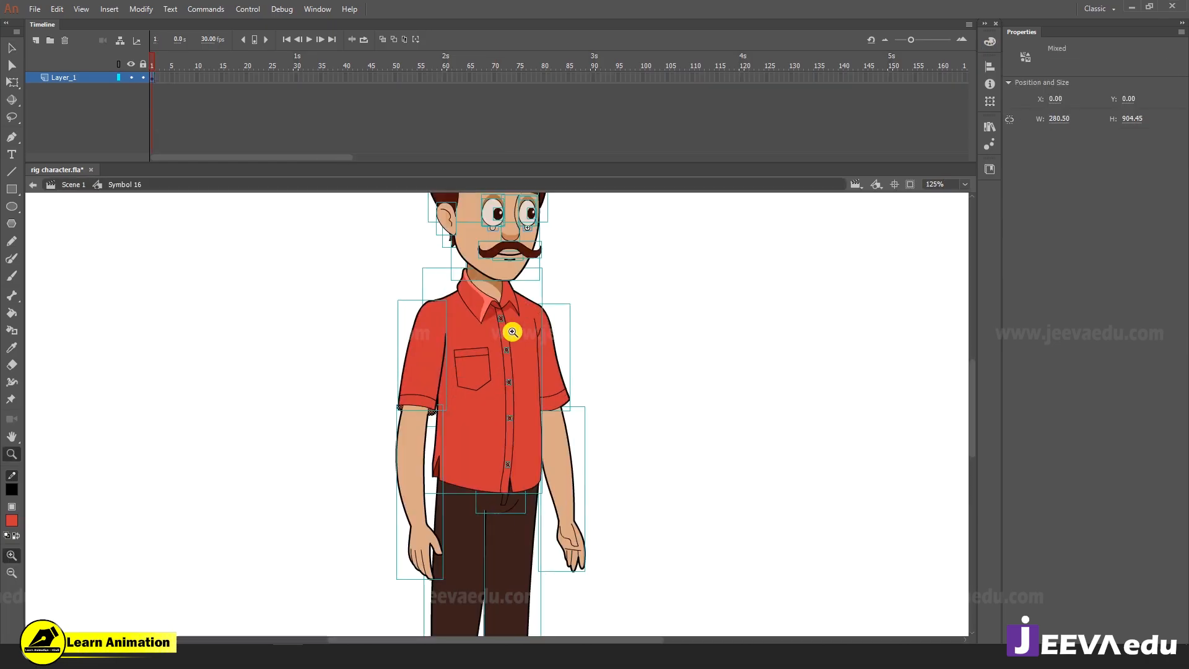
{"action": "left_click", "coordinate": [560, 458], "text": "alt"}
{"action": "key", "text": "v"}
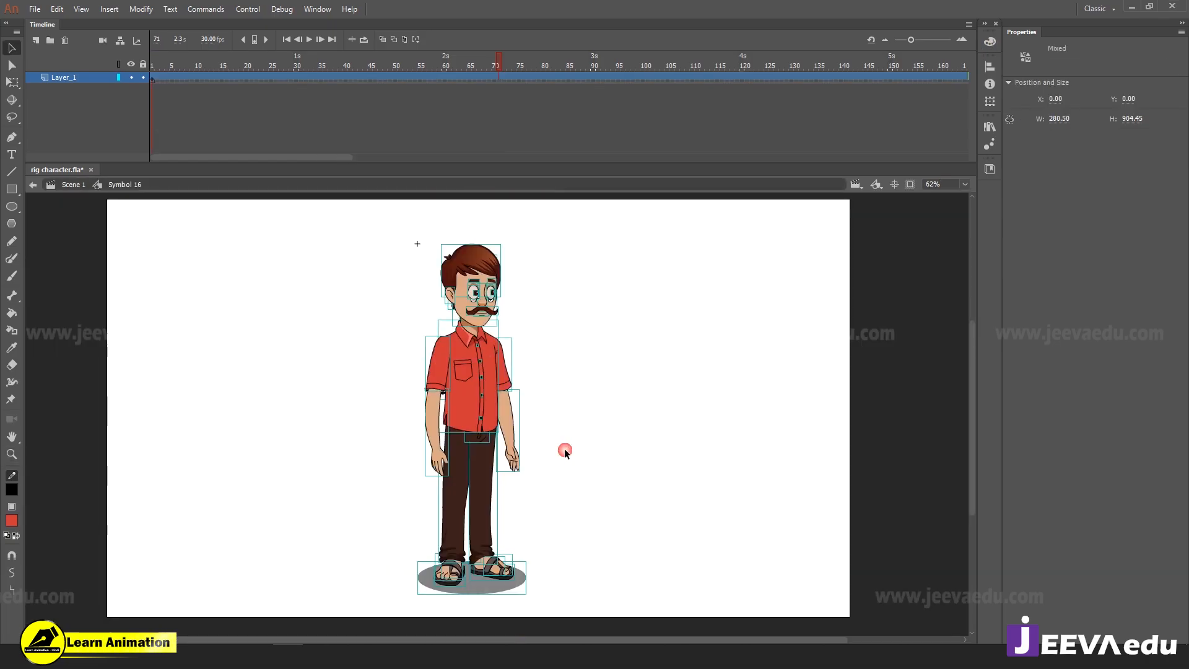
{"action": "left_click", "coordinate": [77, 185]}
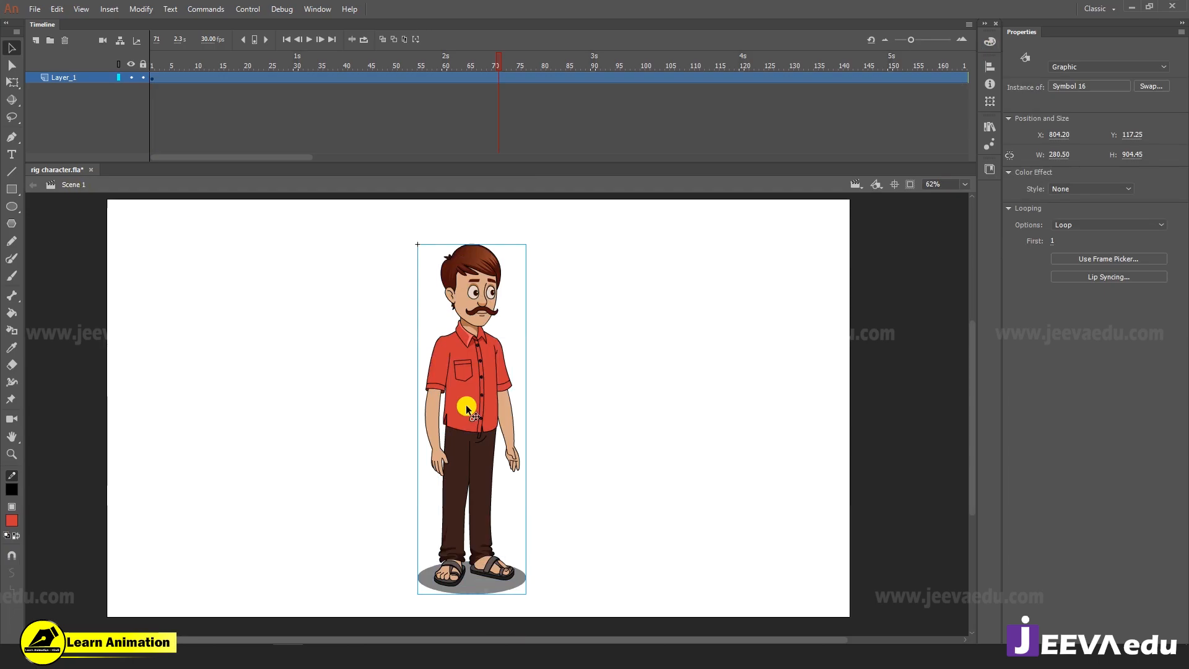
{"action": "left_click_drag", "start_coordinate": [500, 416], "coordinate": [523, 406]}
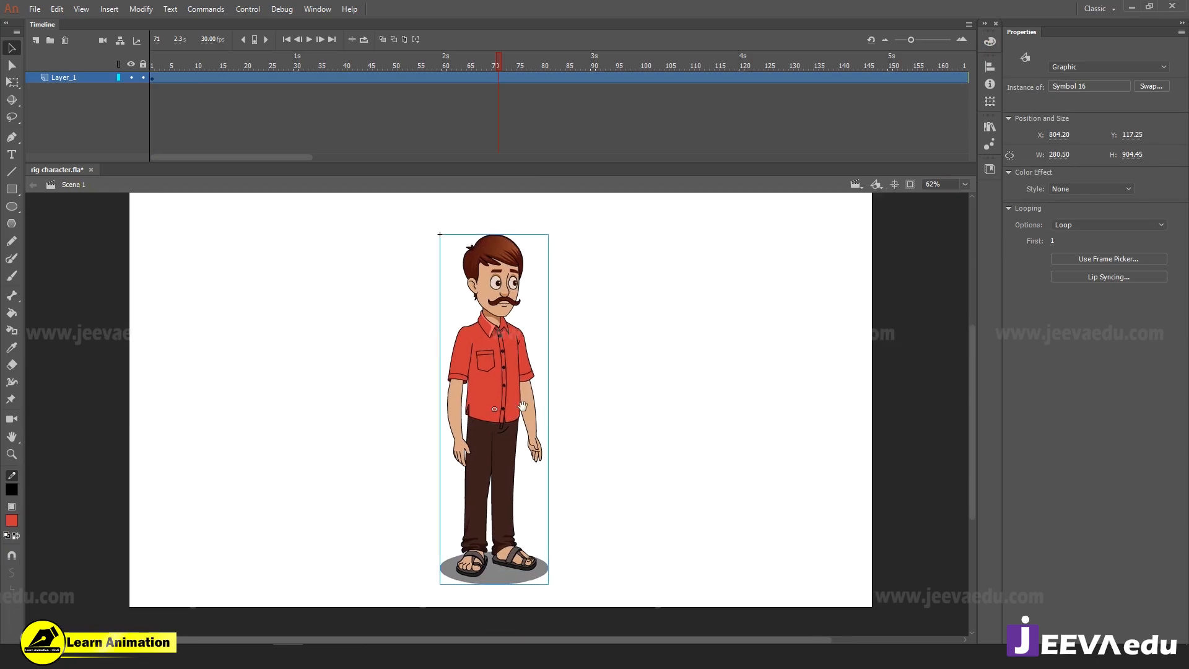
Open the character symbol to inspect the mouth group, and return to Scene 1
{"action": "double_click", "coordinate": [503, 359]}
{"action": "left_click", "coordinate": [500, 305]}
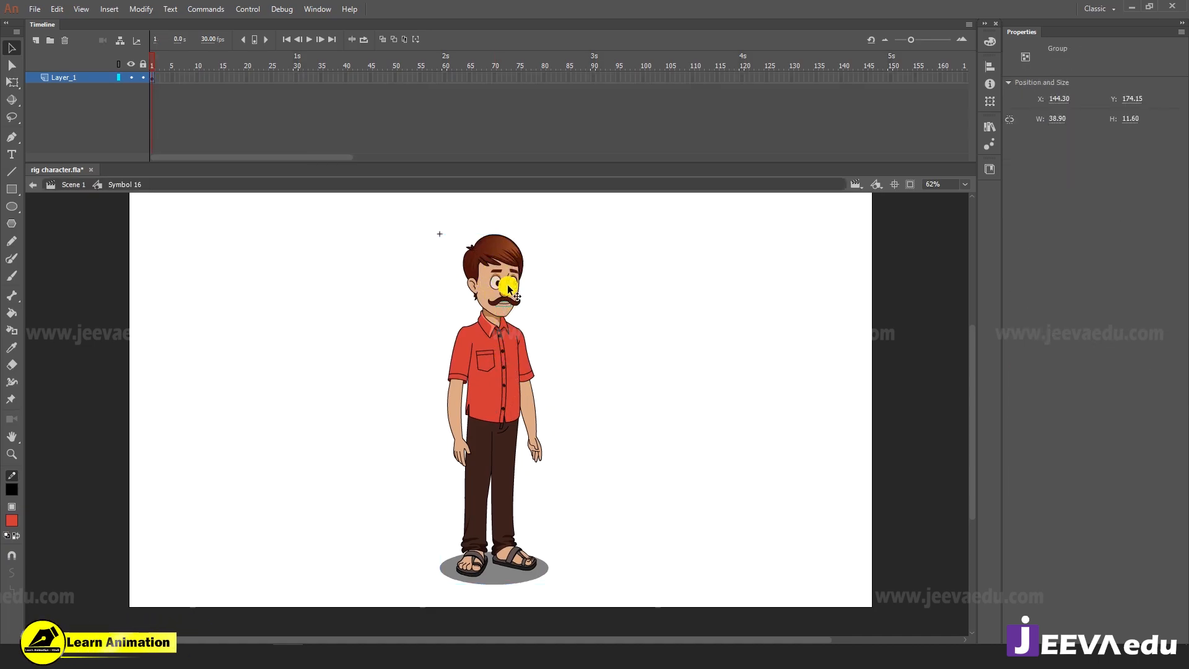
{"action": "key", "text": "z"}
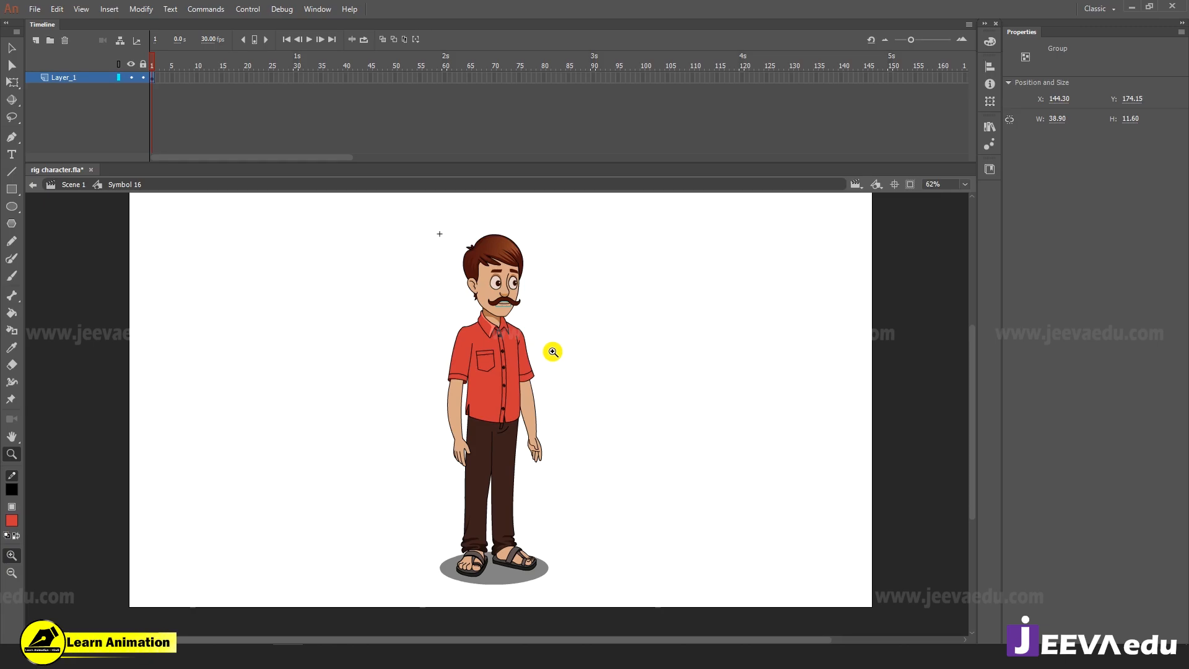
{"action": "key", "text": "v"}
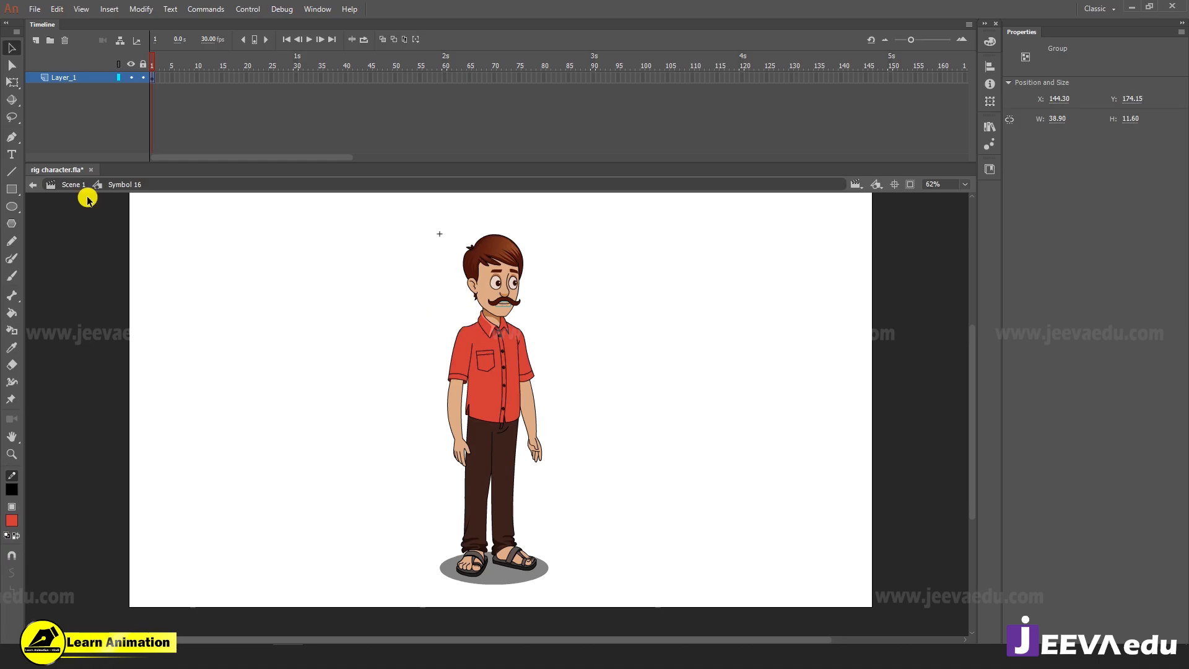
{"action": "left_click", "coordinate": [69, 184]}
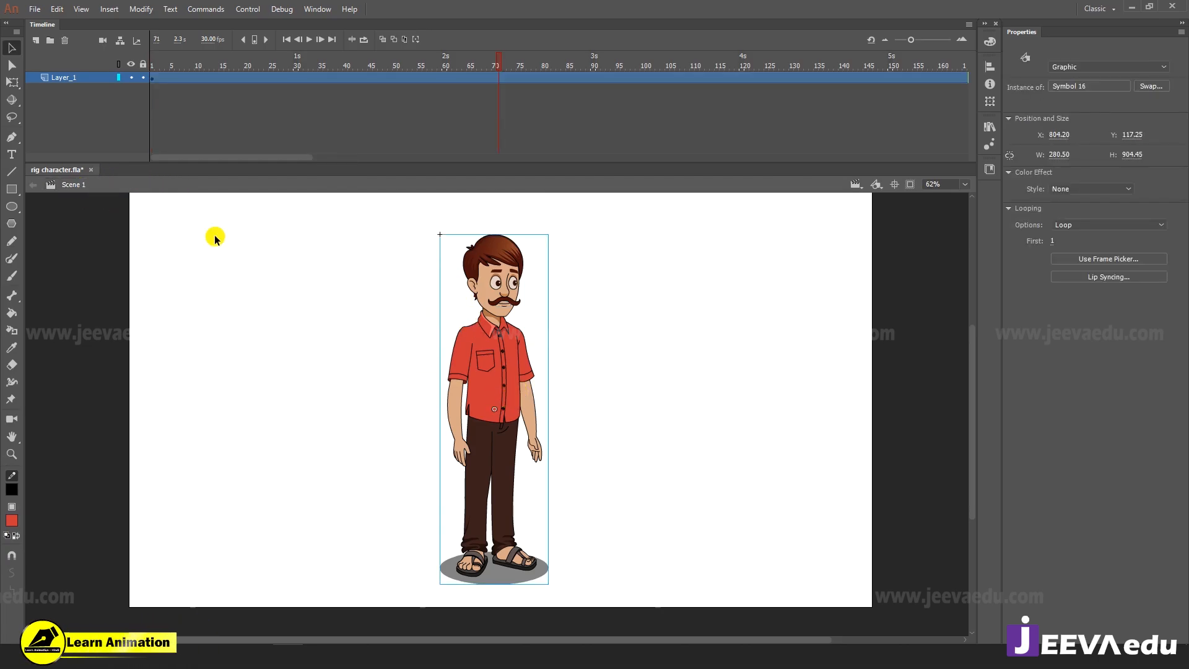
Open the character symbol for editing and clear the selection, with the head in close view
{"action": "double_click", "coordinate": [514, 356]}
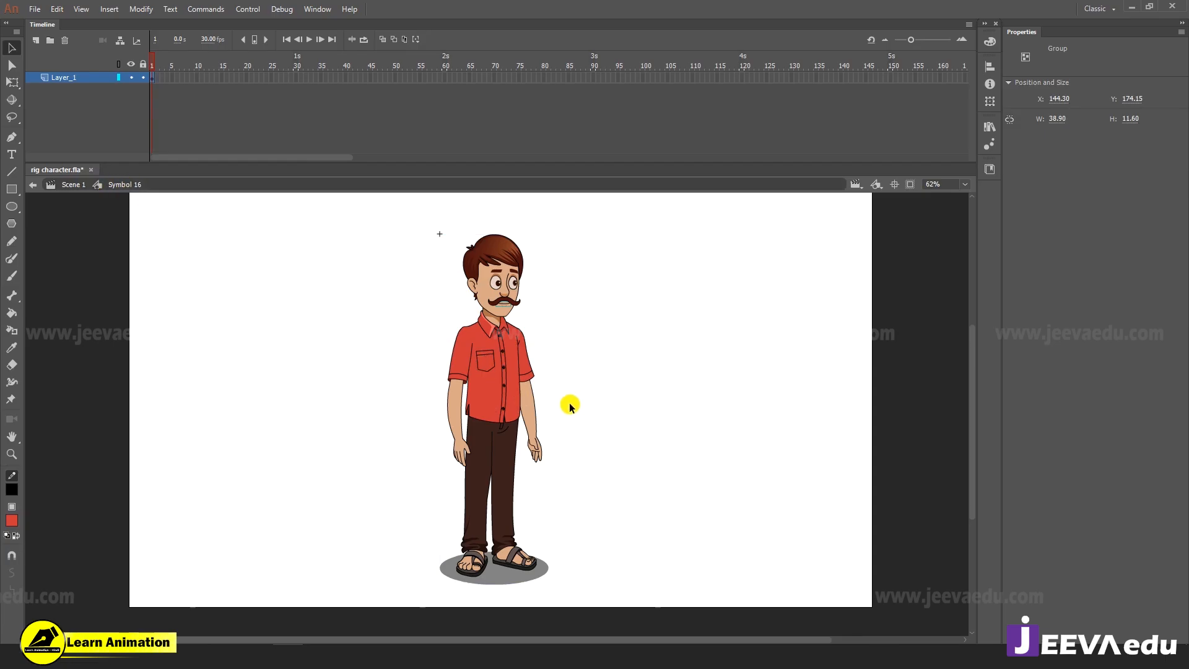
{"action": "key", "text": "z"}
{"action": "left_click", "coordinate": [509, 334]}
{"action": "left_click_drag", "start_coordinate": [514, 361], "coordinate": [557, 442]}
{"action": "key", "text": "v"}
{"action": "key", "text": "z"}
{"action": "left_click", "coordinate": [551, 406]}
{"action": "left_click", "coordinate": [537, 478], "text": "alt"}
{"action": "key", "text": "v"}
{"action": "left_click", "coordinate": [612, 305]}
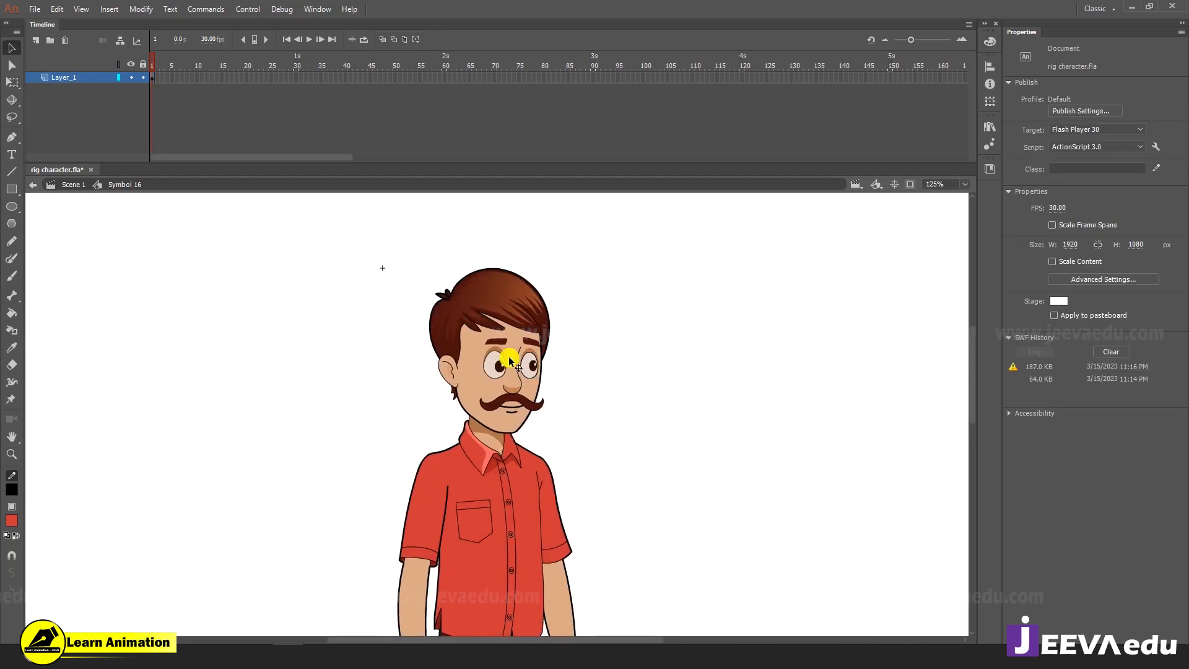
Try selecting the hair and ear groups together, and clear the selection
{"action": "left_click", "coordinate": [485, 299]}
{"action": "left_click", "coordinate": [453, 370]}
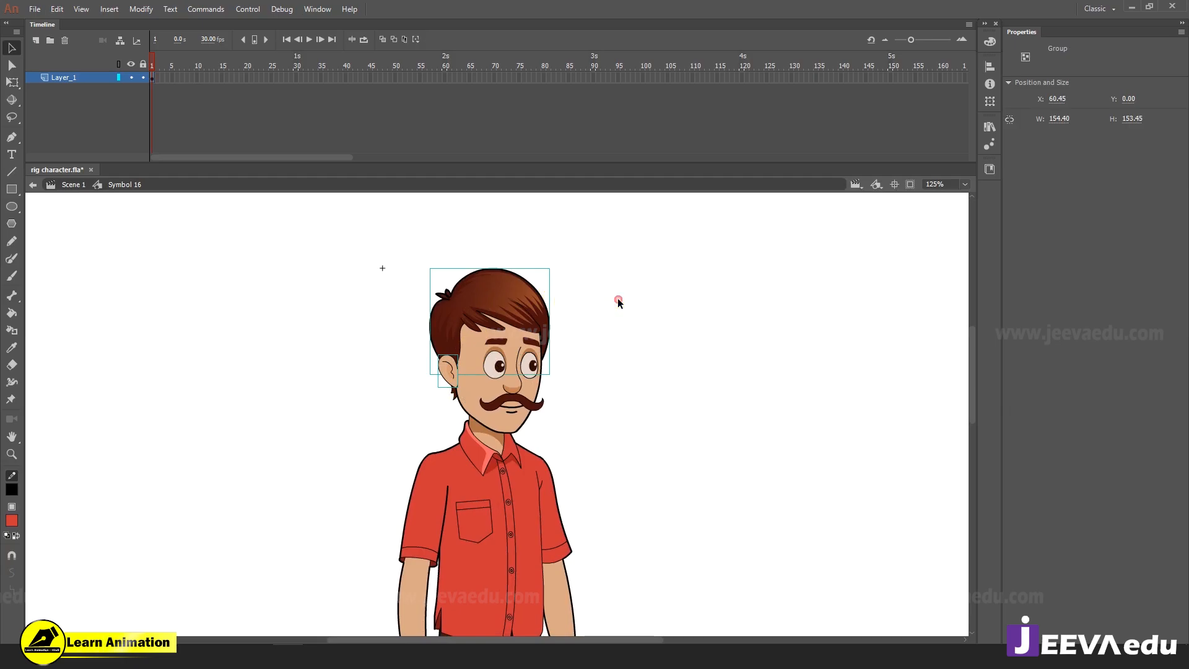
{"action": "left_click", "coordinate": [503, 301]}
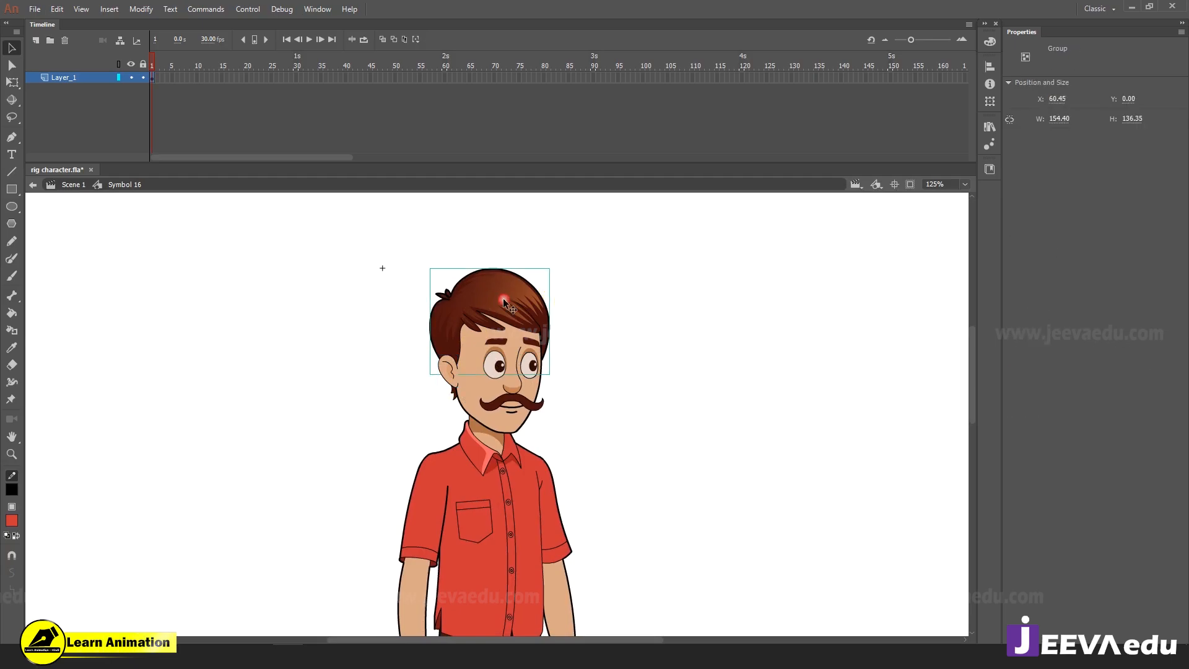
{"action": "left_click", "coordinate": [451, 370], "text": "shift"}
{"action": "left_click", "coordinate": [397, 325]}
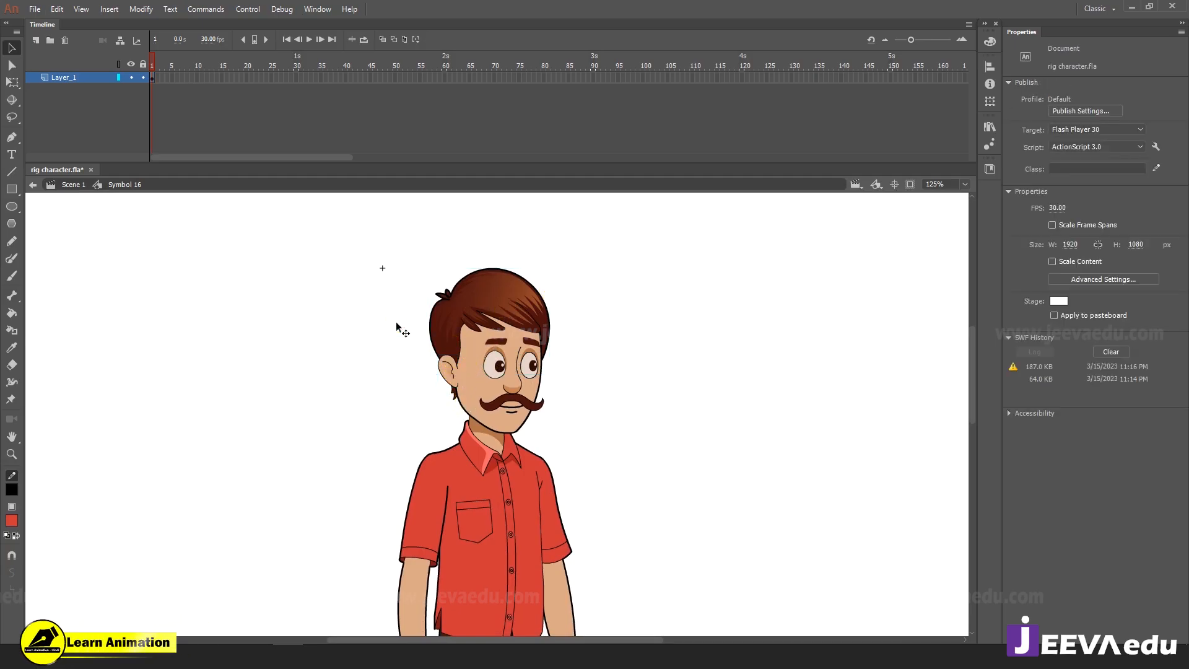
Select the hair, ear, face, eyes and nose together, checking the selection with a test move that is undone
{"action": "left_click", "coordinate": [448, 330]}
{"action": "left_click", "coordinate": [446, 379]}
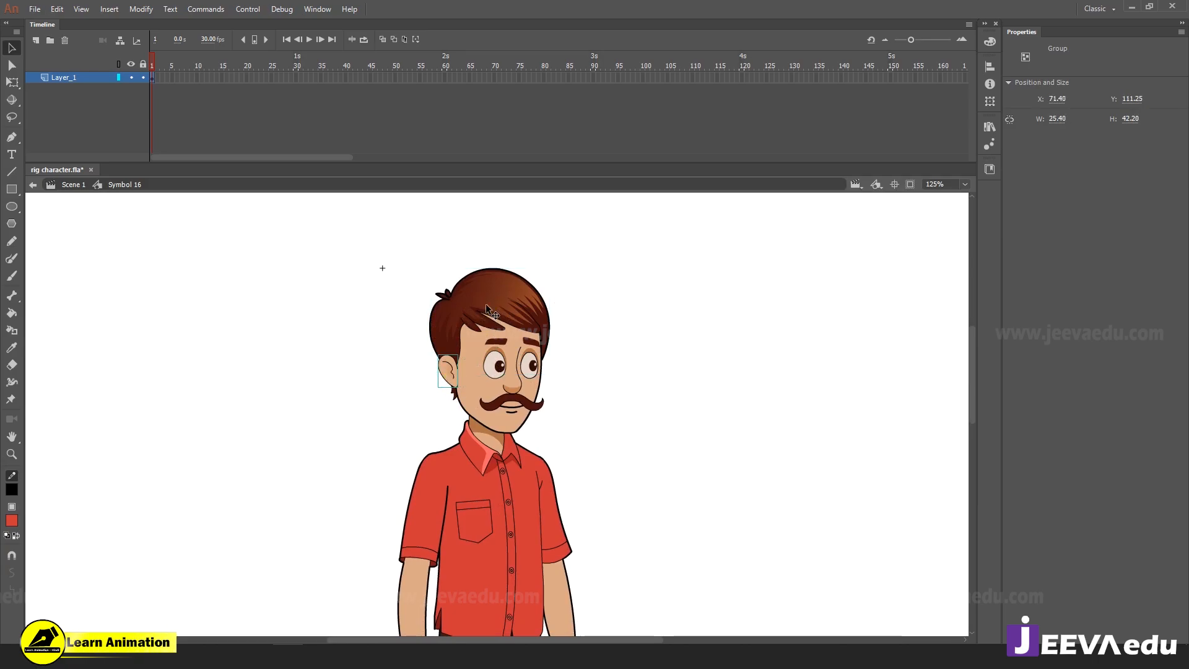
{"action": "left_click", "coordinate": [486, 307]}
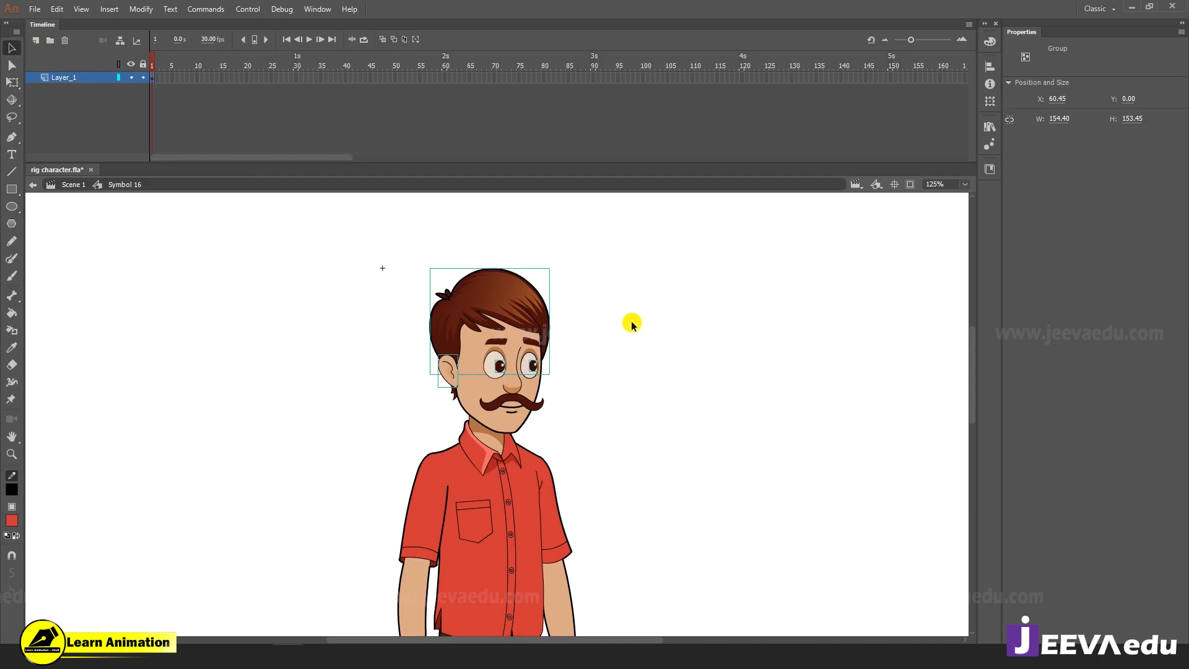
{"action": "left_click_drag", "start_coordinate": [632, 320], "coordinate": [439, 381]}
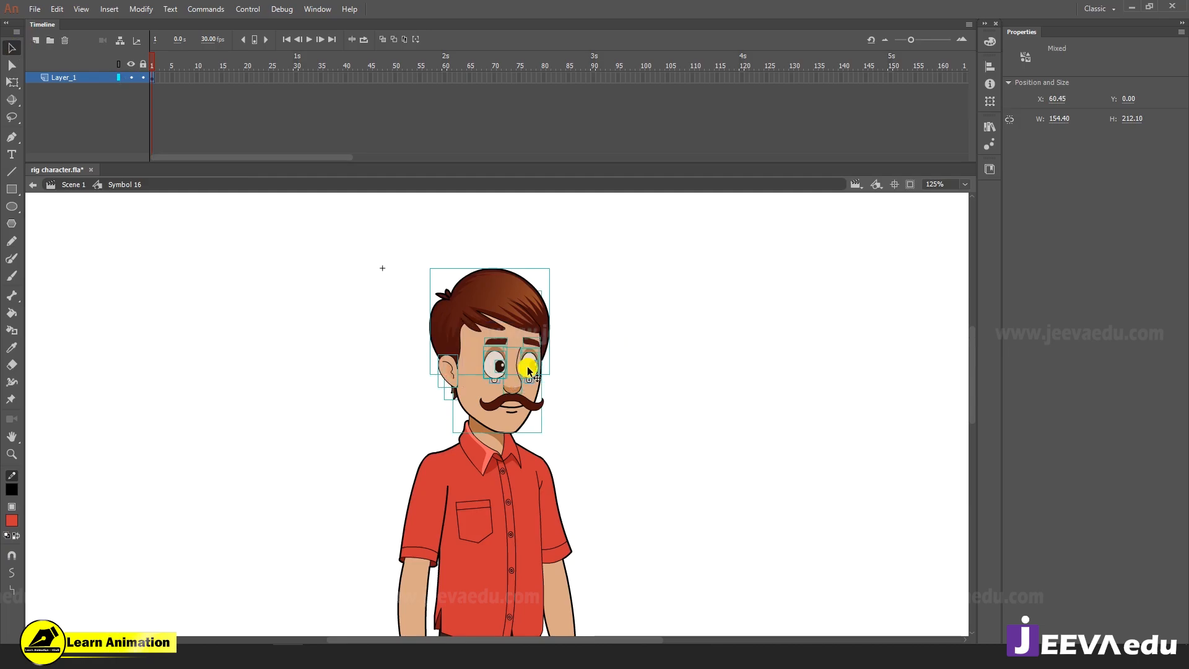
{"action": "left_click_drag", "start_coordinate": [518, 361], "coordinate": [733, 347]}
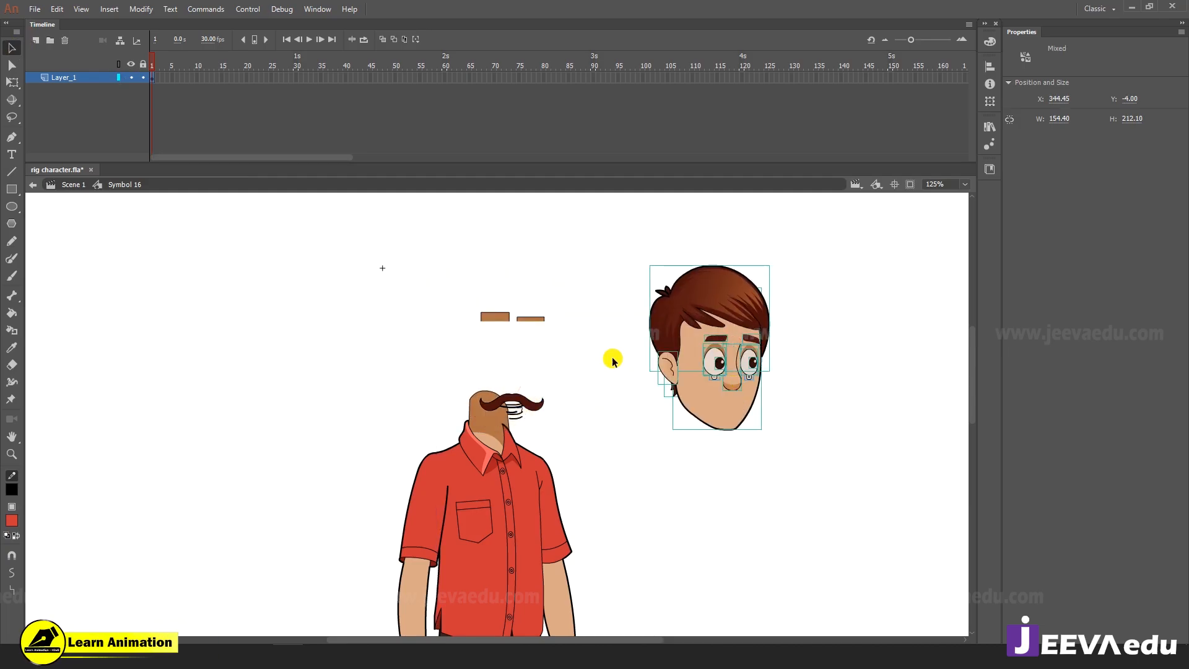
{"action": "key", "text": "ctrl+z"}
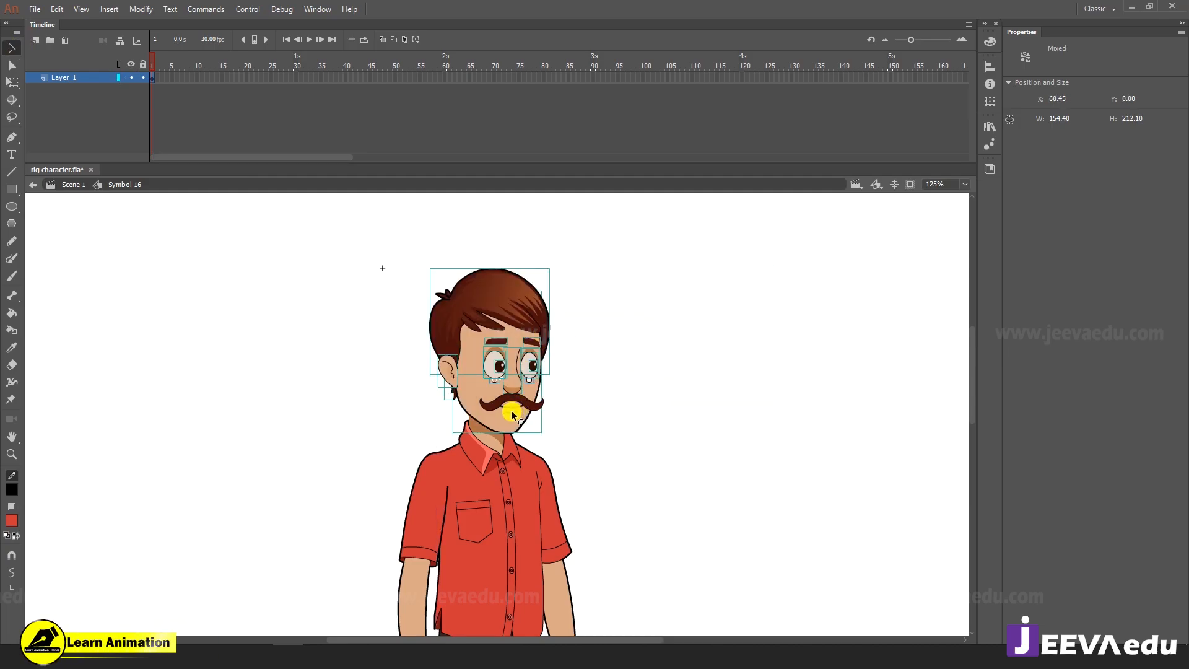
Add the mouth and moustache to the head selection, checking it with test moves that are undone
{"action": "left_click", "coordinate": [512, 412], "text": "shift"}
{"action": "left_click_drag", "start_coordinate": [510, 422], "coordinate": [633, 422]}
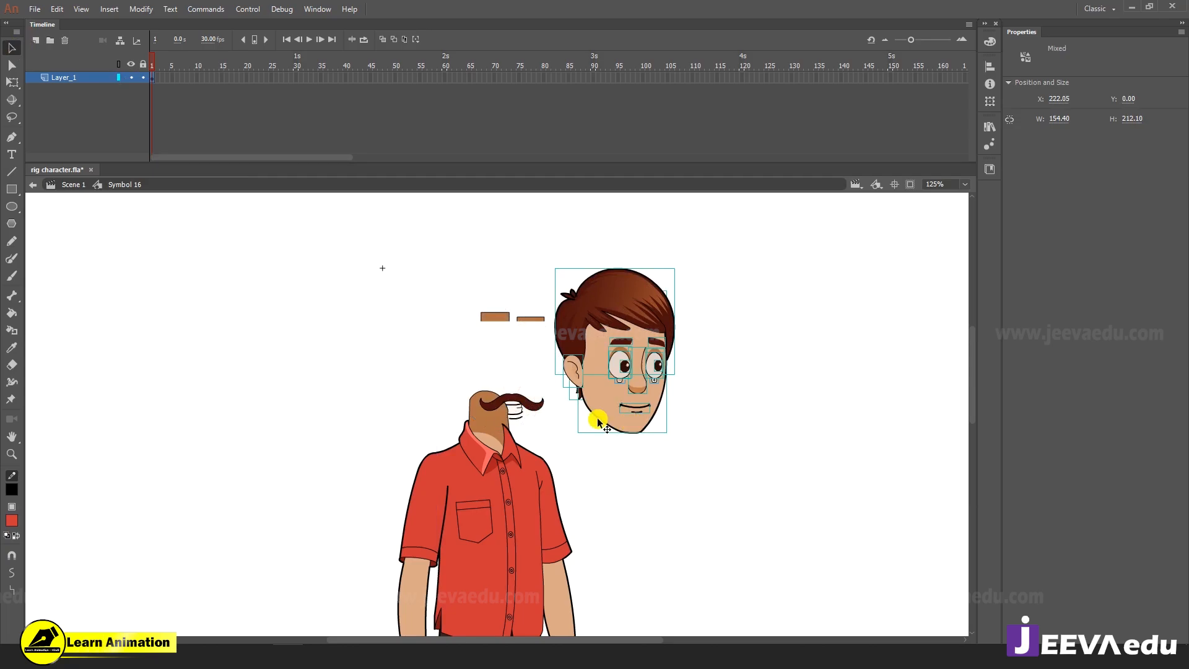
{"action": "key", "text": "ctrl+z"}
{"action": "left_click_drag", "start_coordinate": [524, 421], "coordinate": [755, 411]}
{"action": "key", "text": "ctrl+z"}
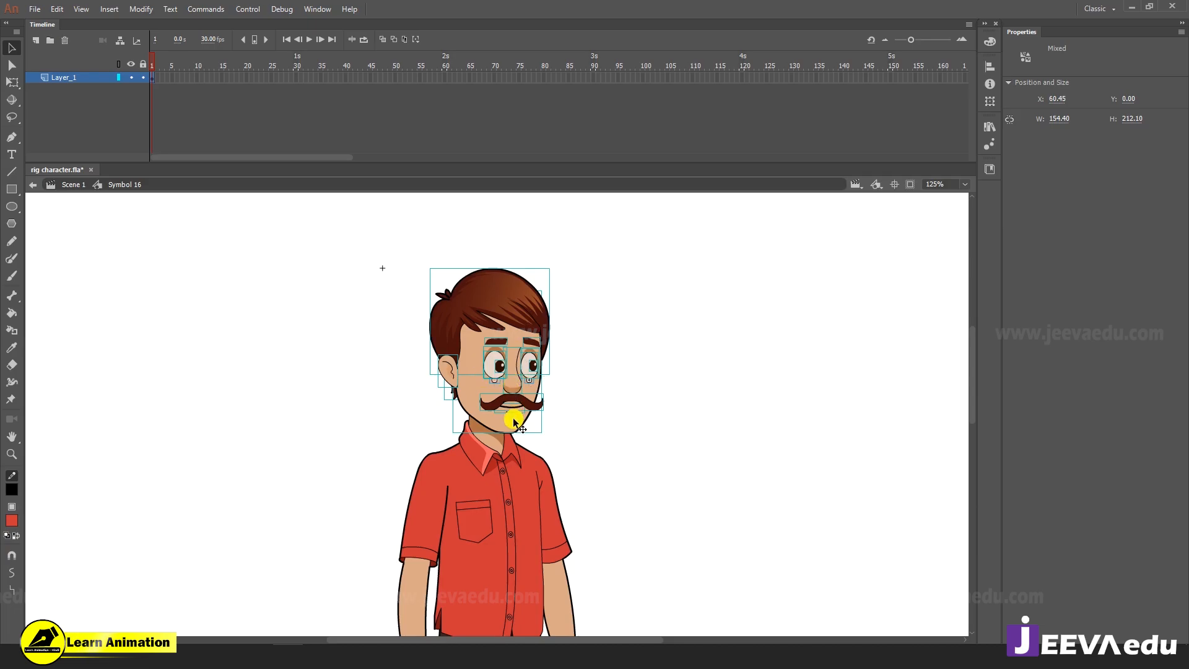
Cut the selected head parts, paste them in place on a new layer, and convert them into one Graphic symbol
{"action": "key", "text": "Delete"}
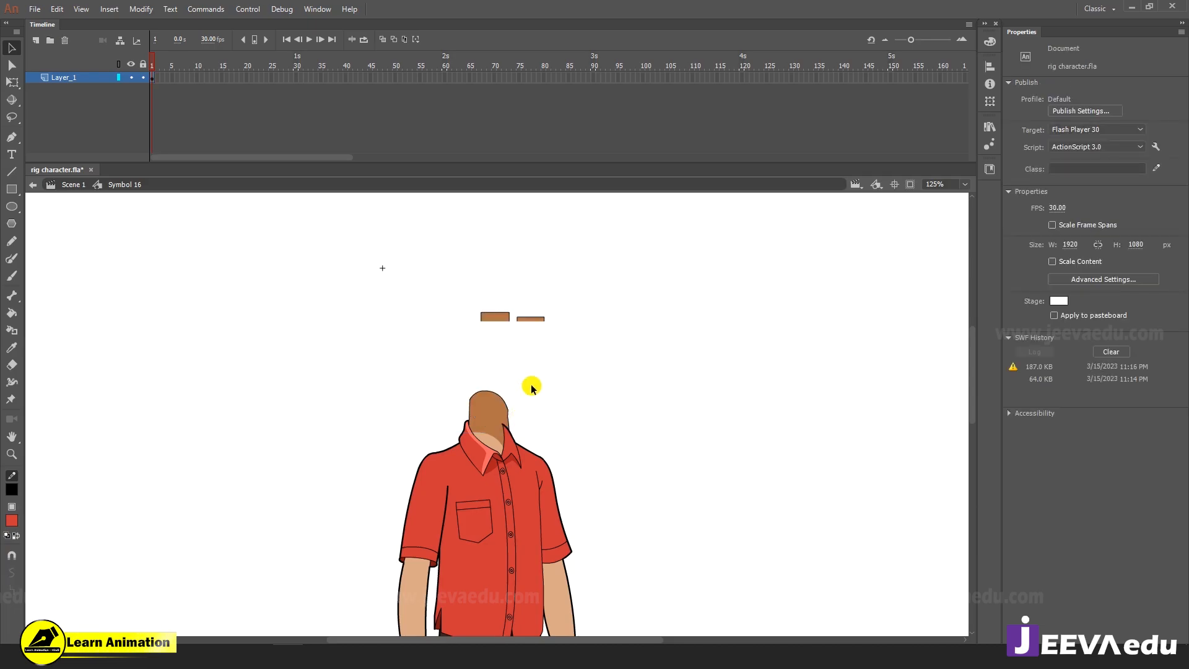
{"action": "left_click", "coordinate": [34, 41]}
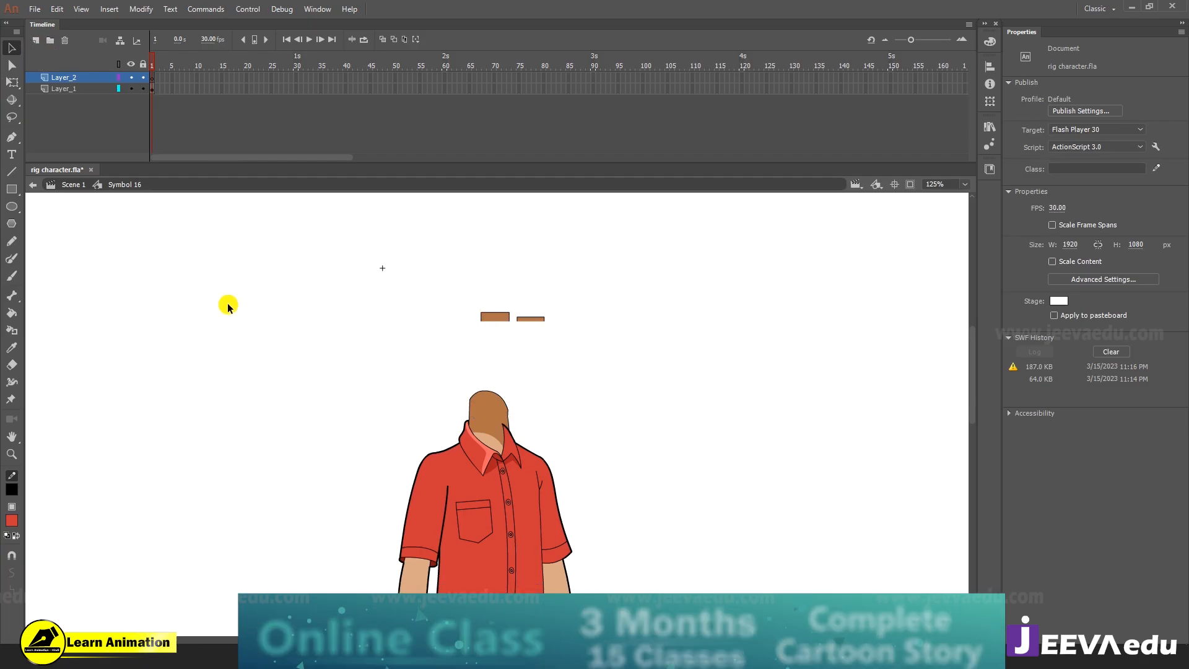
{"action": "right_click", "coordinate": [155, 270]}
{"action": "left_click", "coordinate": [198, 314]}
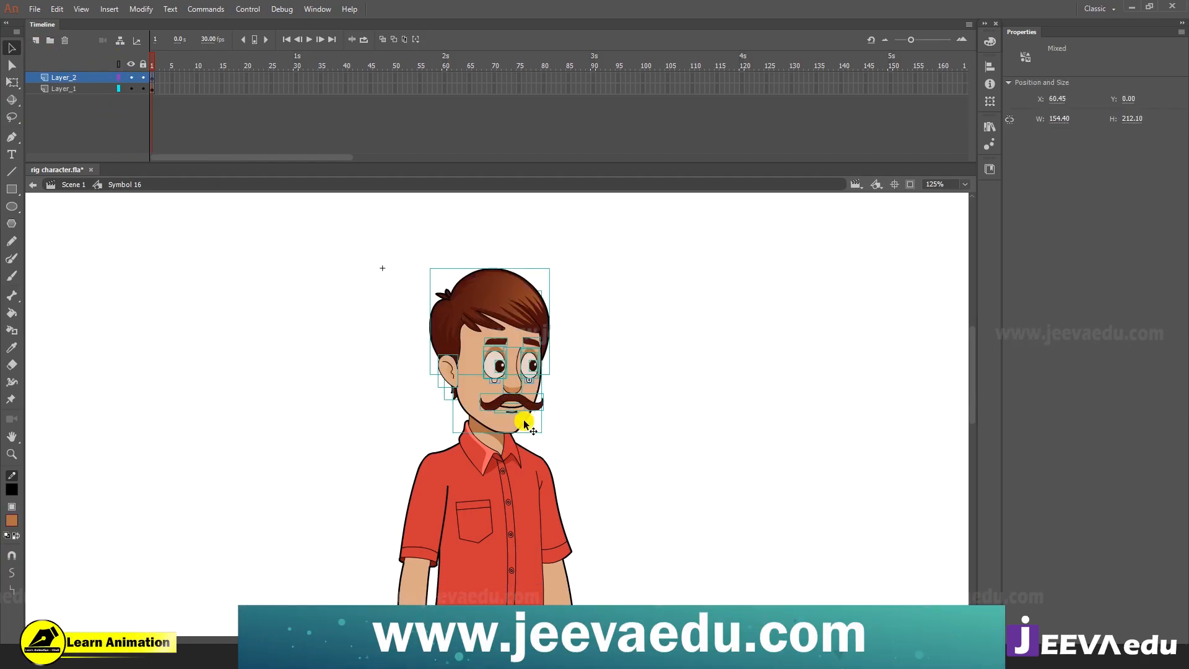
{"action": "key", "text": "F8"}
{"action": "key", "text": "Return"}
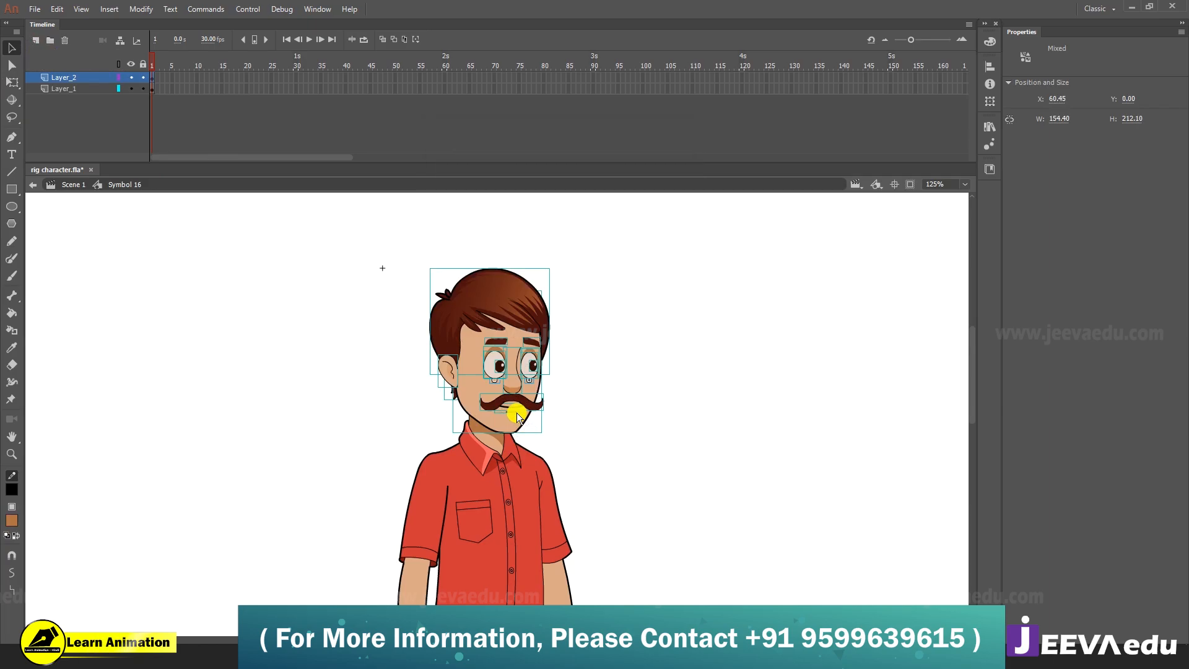
Place the head symbol's transformation point at the neck, and test the head's rotation, undoing it
{"action": "key", "text": "q"}
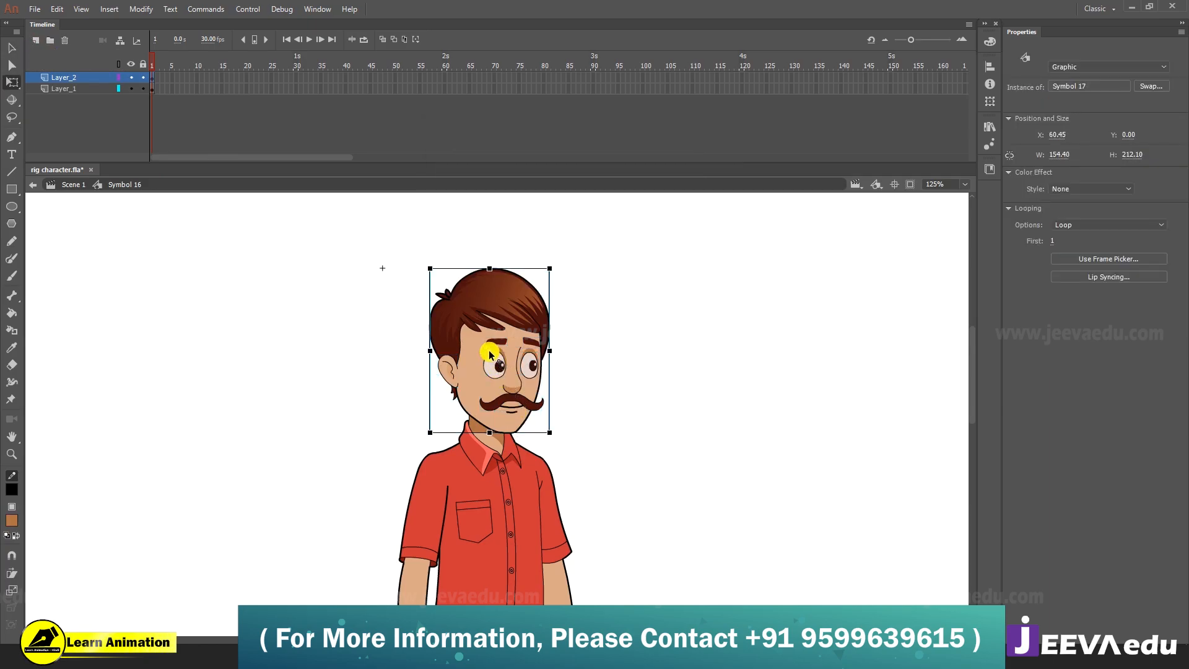
{"action": "left_click_drag", "start_coordinate": [489, 354], "coordinate": [478, 401]}
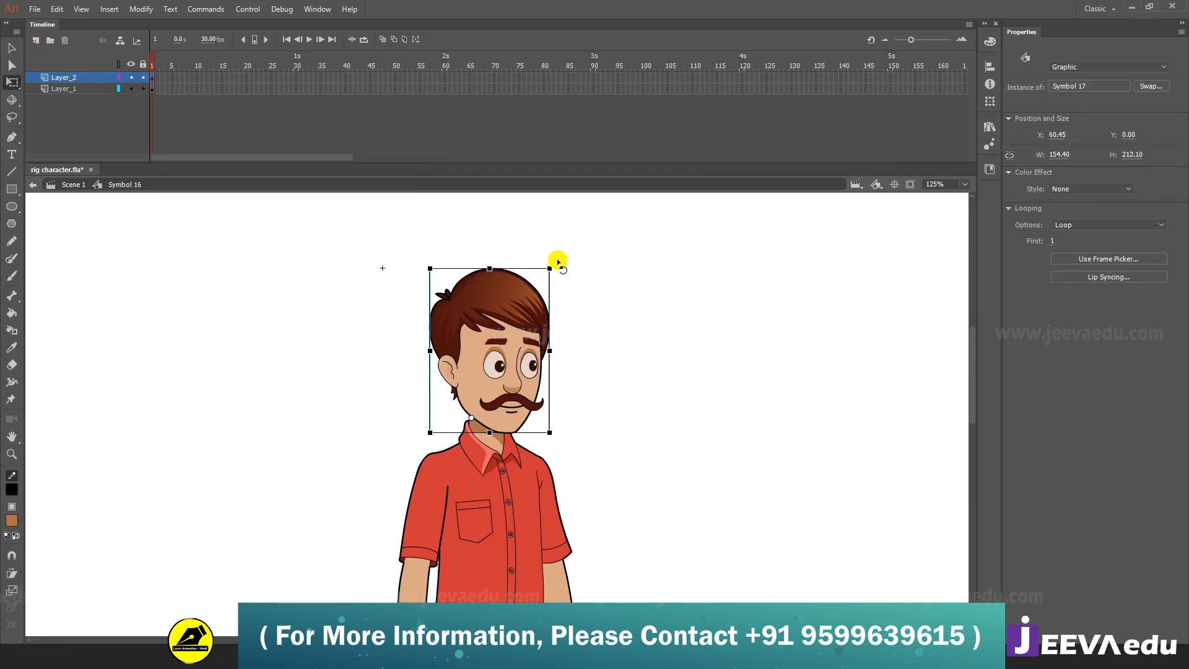
{"action": "left_click_drag", "start_coordinate": [554, 258], "coordinate": [565, 301]}
{"action": "key", "text": "ctrl+z"}
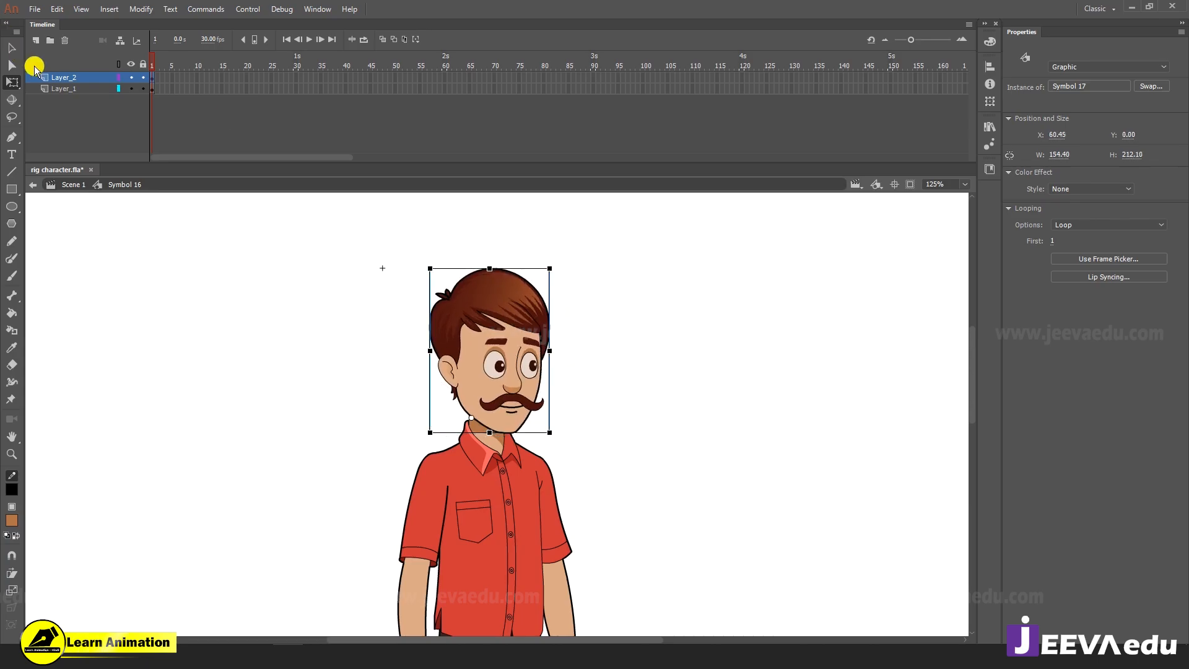
Hide Layer_2, delete the two leftover brown rectangles above the neck, and show Layer_2 again
{"action": "left_click", "coordinate": [131, 78]}
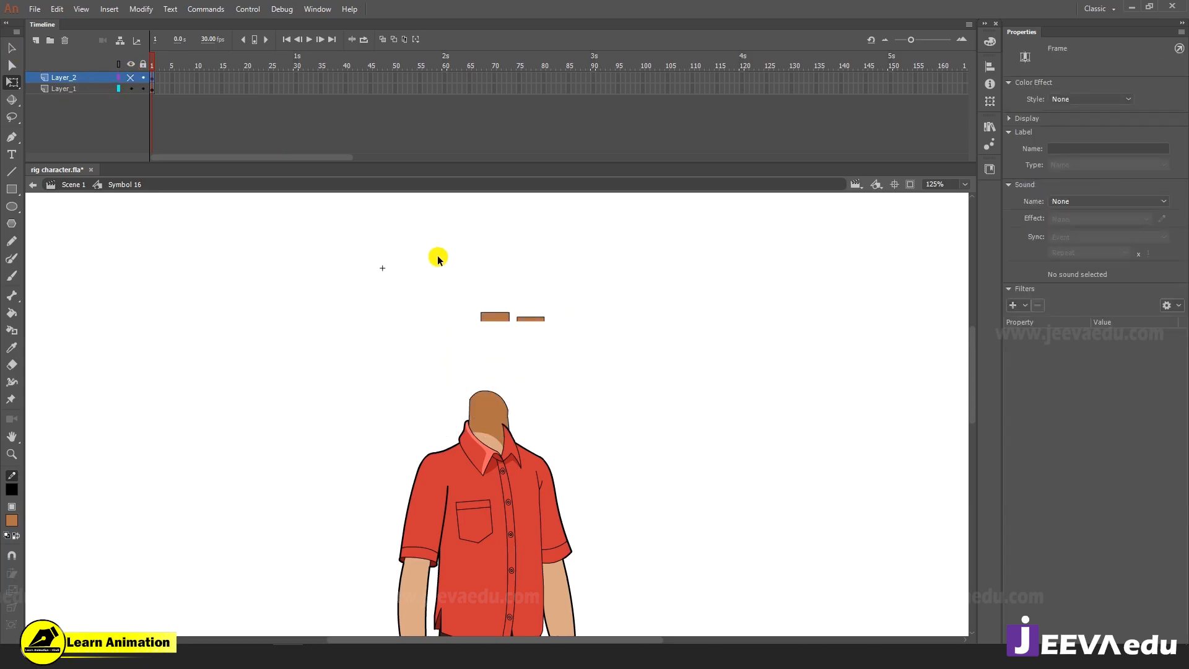
{"action": "left_click_drag", "start_coordinate": [528, 322], "coordinate": [593, 356]}
{"action": "key", "text": "Delete"}
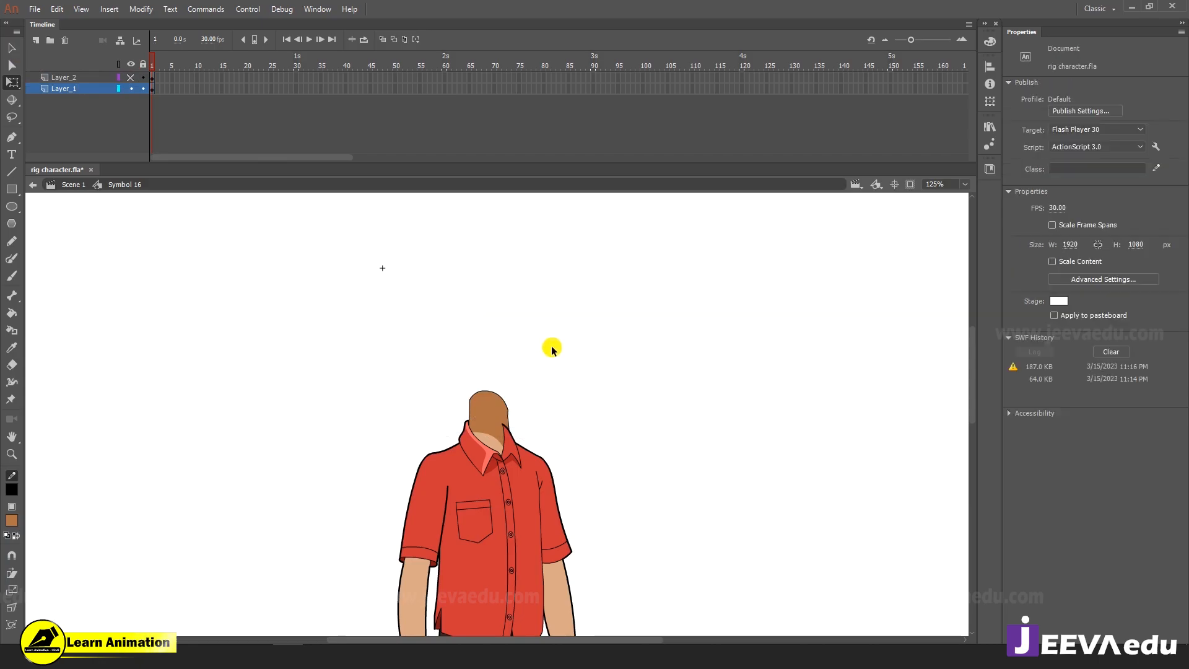
{"action": "left_click", "coordinate": [236, 88]}
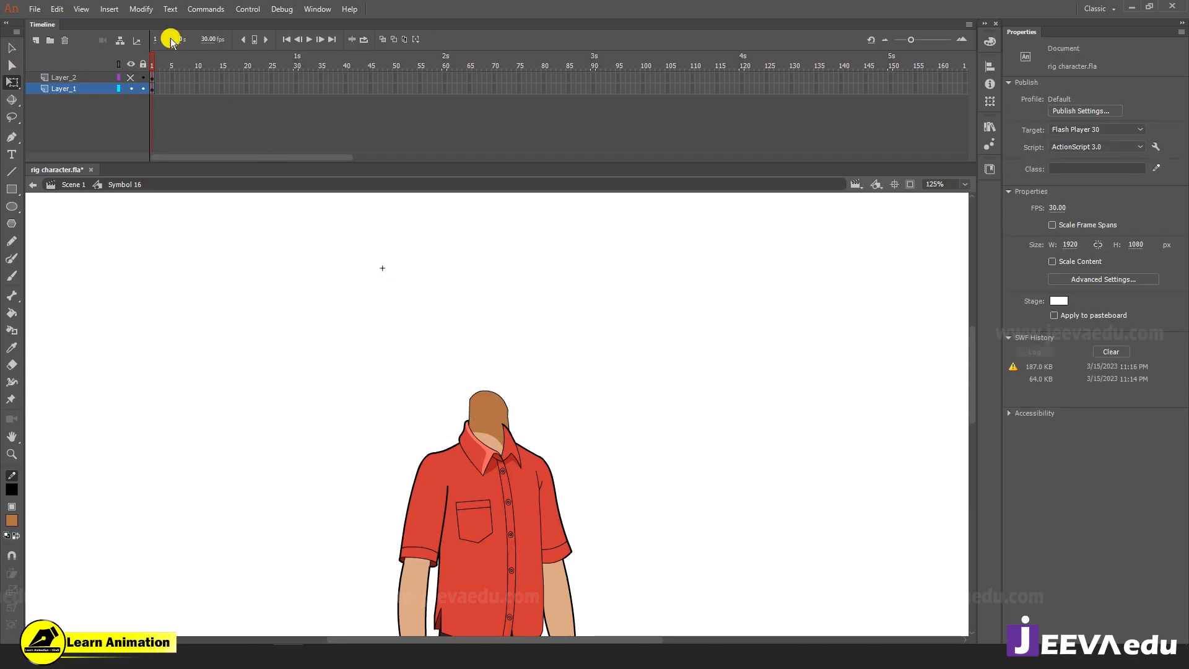
{"action": "left_click", "coordinate": [130, 78]}
Compare rotating the head about the neck with rotating it about a point in the face, undoing both trials
{"action": "left_click", "coordinate": [525, 368]}
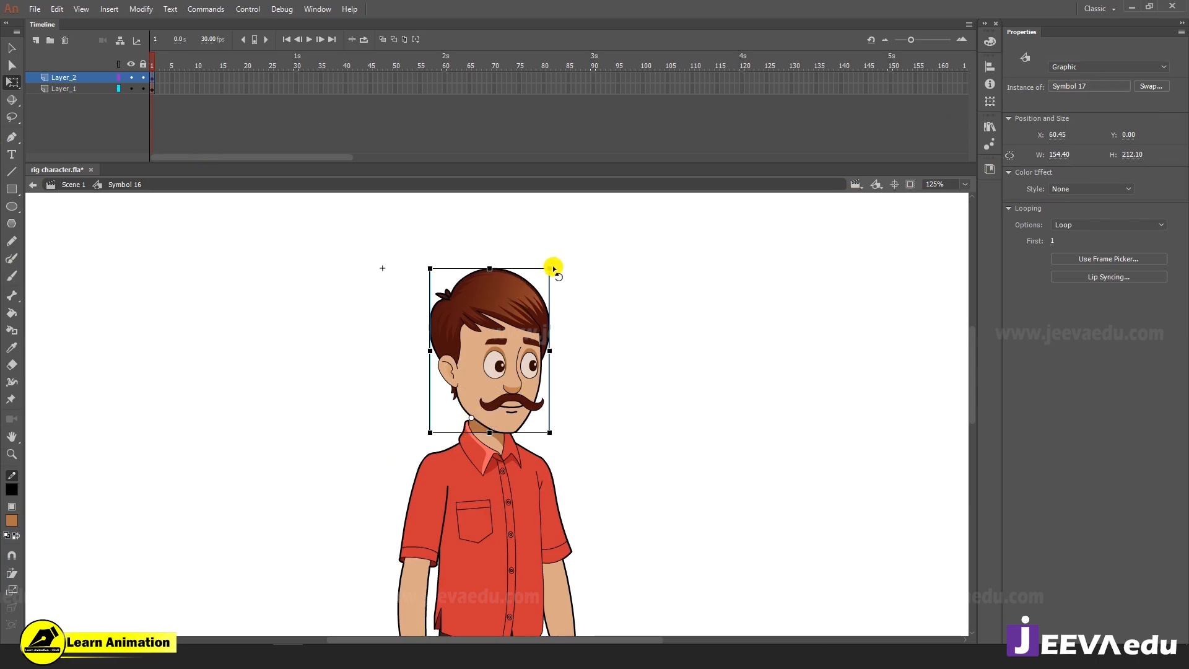
{"action": "left_click_drag", "start_coordinate": [552, 266], "coordinate": [560, 324]}
{"action": "key", "text": "ctrl+z"}
{"action": "left_click_drag", "start_coordinate": [471, 418], "coordinate": [503, 359]}
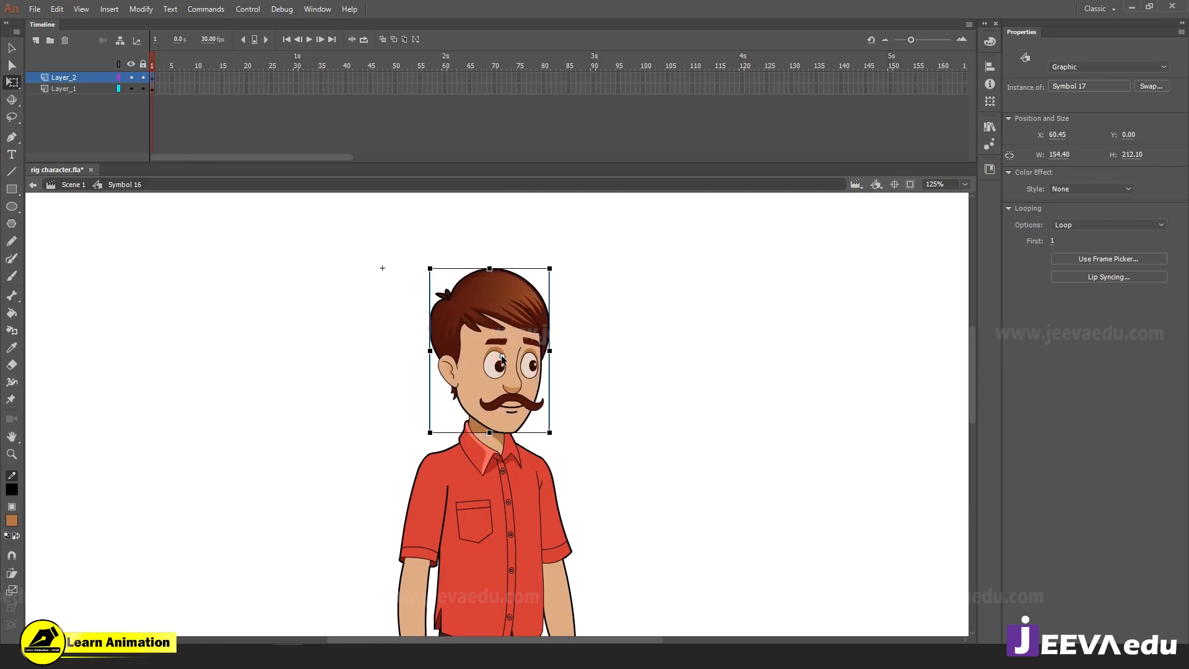
{"action": "left_click_drag", "start_coordinate": [556, 265], "coordinate": [567, 266]}
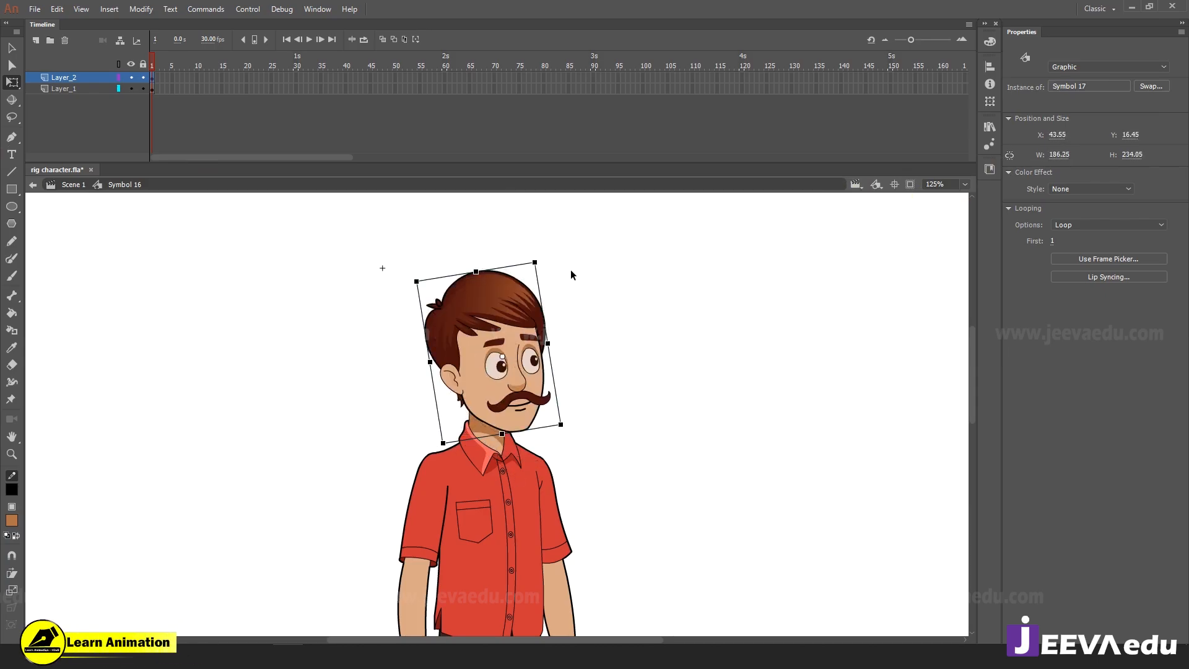
{"action": "key", "text": "ctrl+z"}
Examine up close where the head symbol meets the neck and collar
{"action": "key", "text": "space"}
{"action": "left_click_drag", "start_coordinate": [556, 439], "coordinate": [557, 397]}
{"action": "key", "text": "z"}
{"action": "left_click", "coordinate": [512, 351]}
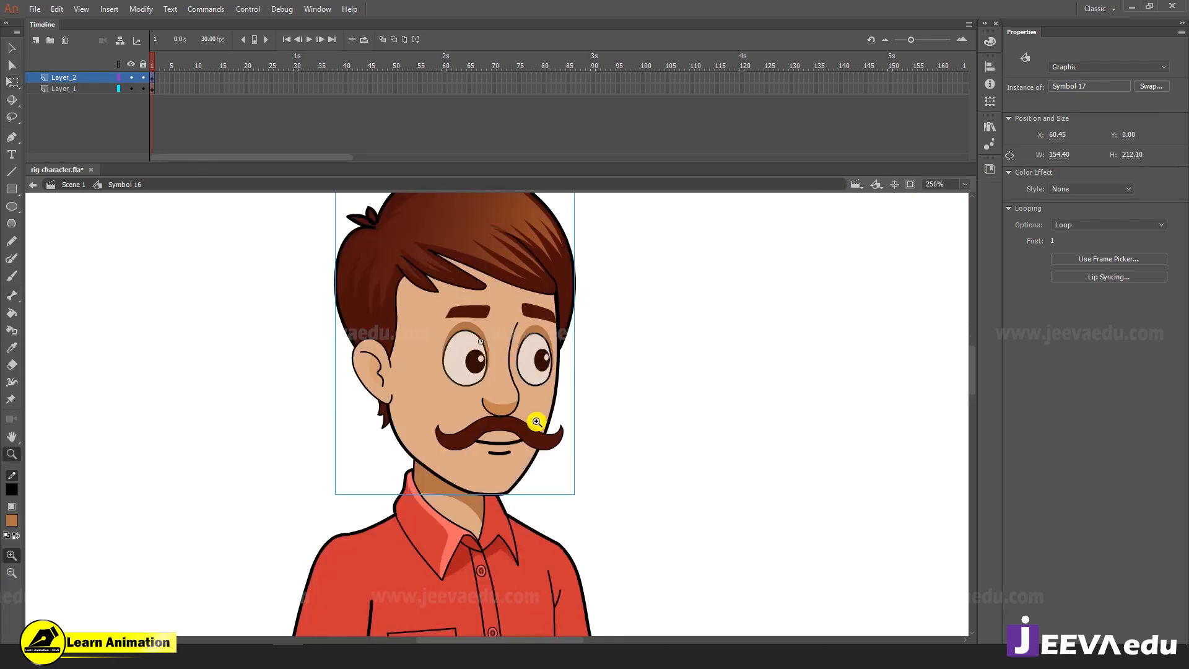
{"action": "key", "text": "q"}
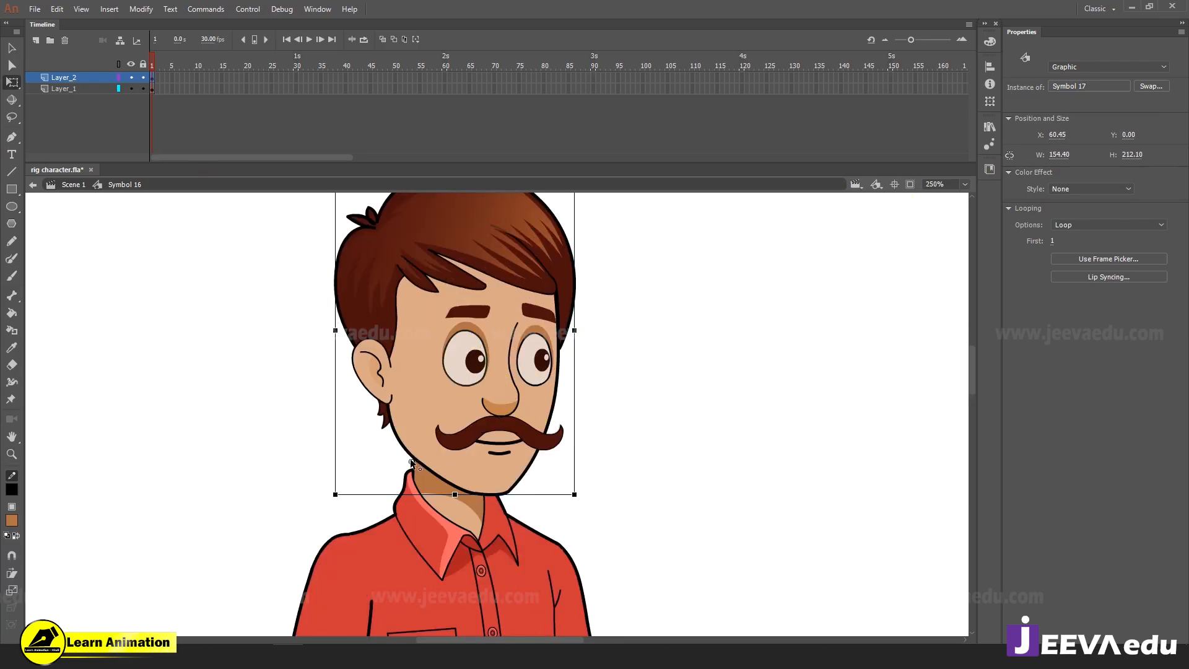
{"action": "key", "text": "z"}
{"action": "left_click", "coordinate": [442, 452], "text": "alt"}
{"action": "key", "text": "space"}
{"action": "left_click_drag", "start_coordinate": [470, 465], "coordinate": [438, 435]}
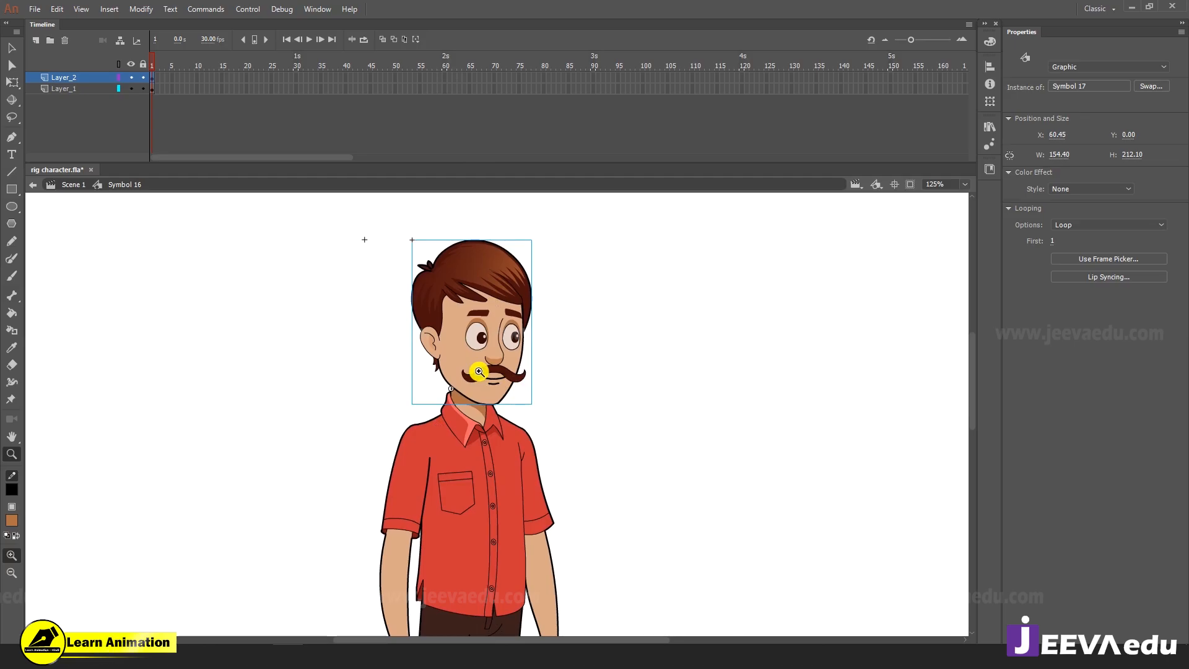
Open the head symbol for editing and clear the selection, with the eyes, nose and moustache in close view
{"action": "key", "text": "v"}
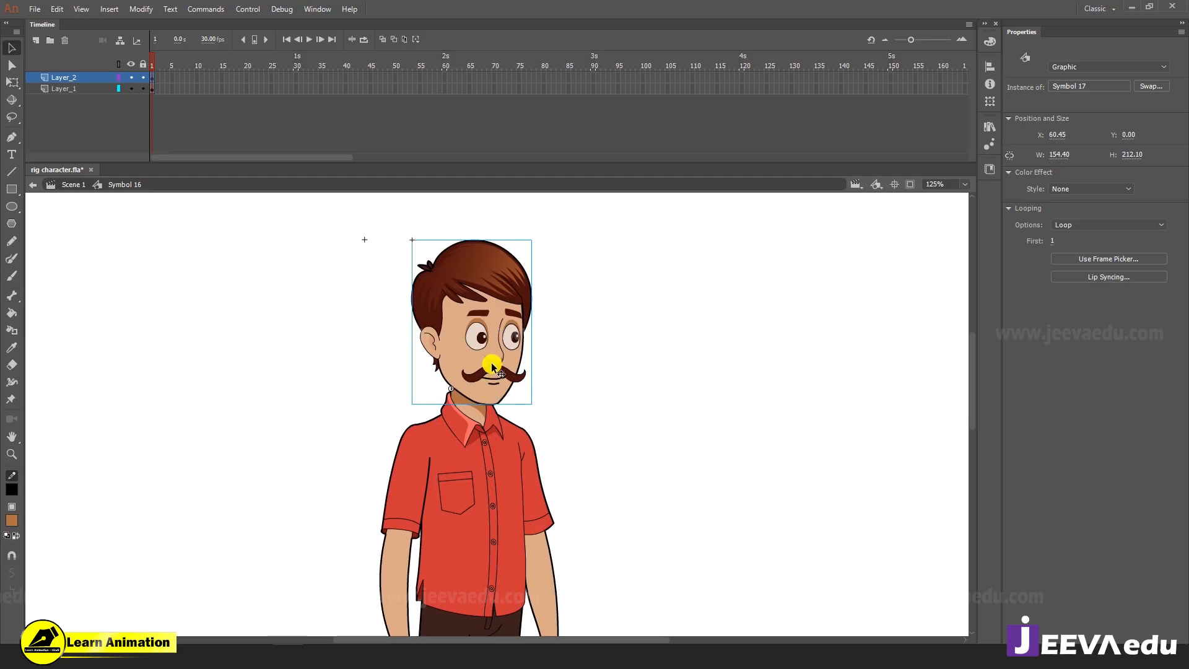
{"action": "double_click", "coordinate": [491, 356]}
{"action": "key", "text": "z"}
{"action": "left_click", "coordinate": [492, 359]}
{"action": "left_click_drag", "start_coordinate": [518, 413], "coordinate": [525, 403]}
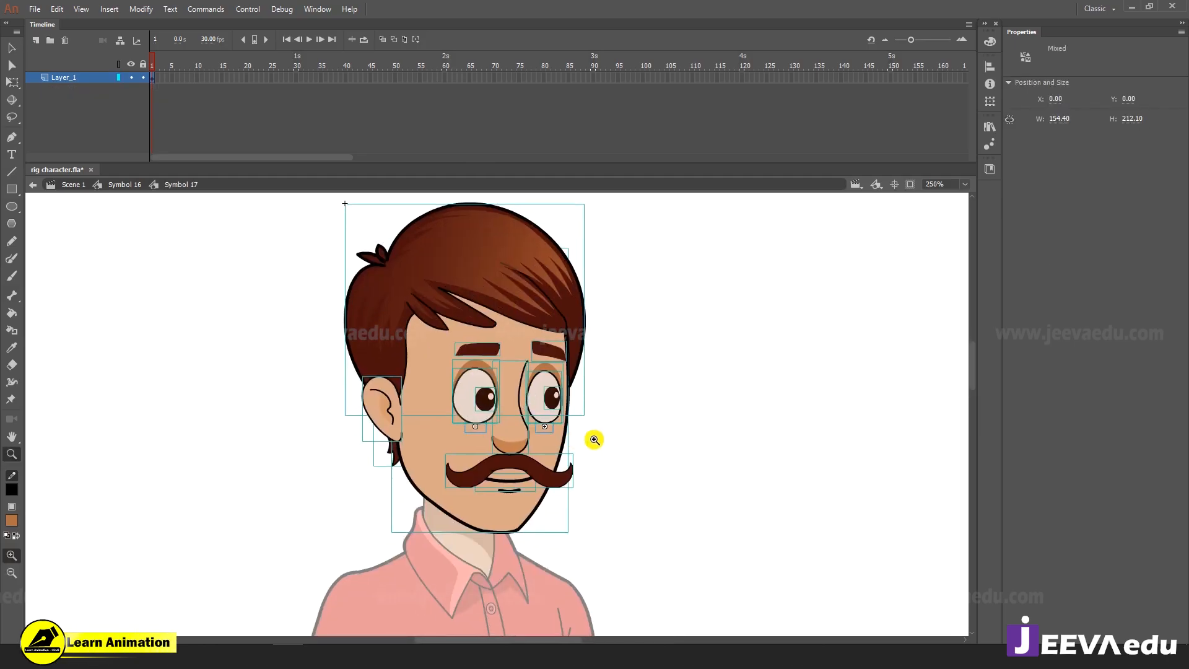
{"action": "key", "text": "v"}
{"action": "left_click", "coordinate": [647, 417]}
{"action": "key", "text": "z"}
{"action": "left_click", "coordinate": [509, 423]}
{"action": "key", "text": "v"}
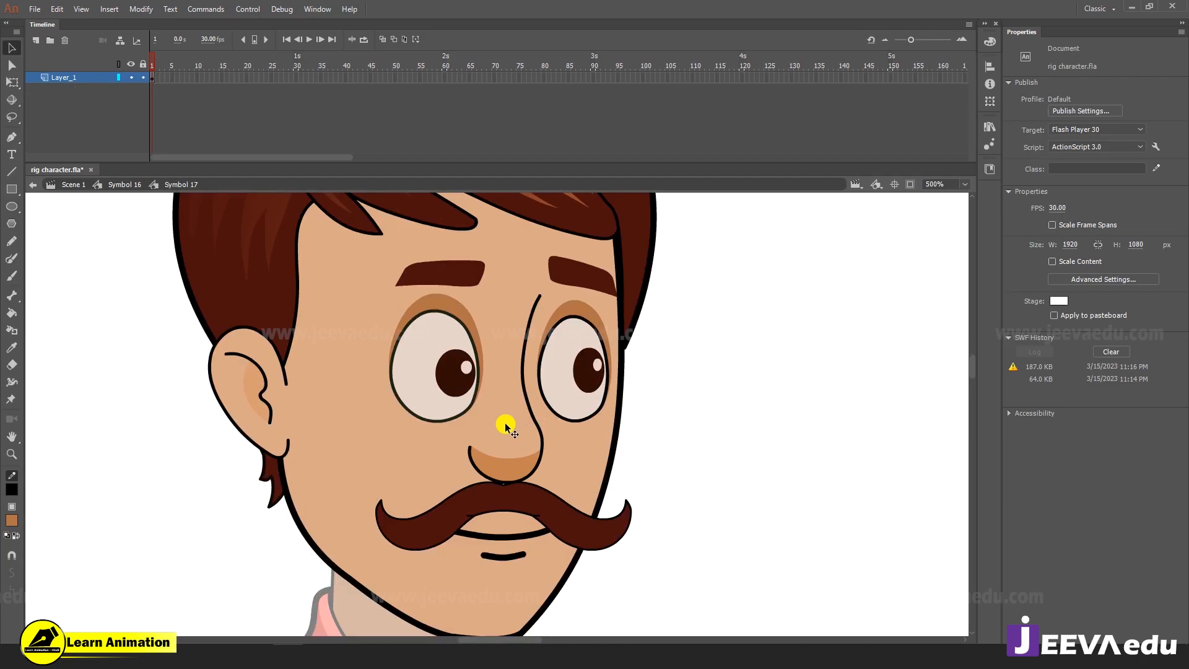
Try selecting the facial features by area and moving them away from the head, and undo the move
{"action": "left_click", "coordinate": [460, 394]}
{"action": "key", "text": "z"}
{"action": "left_click", "coordinate": [495, 406], "text": "alt"}
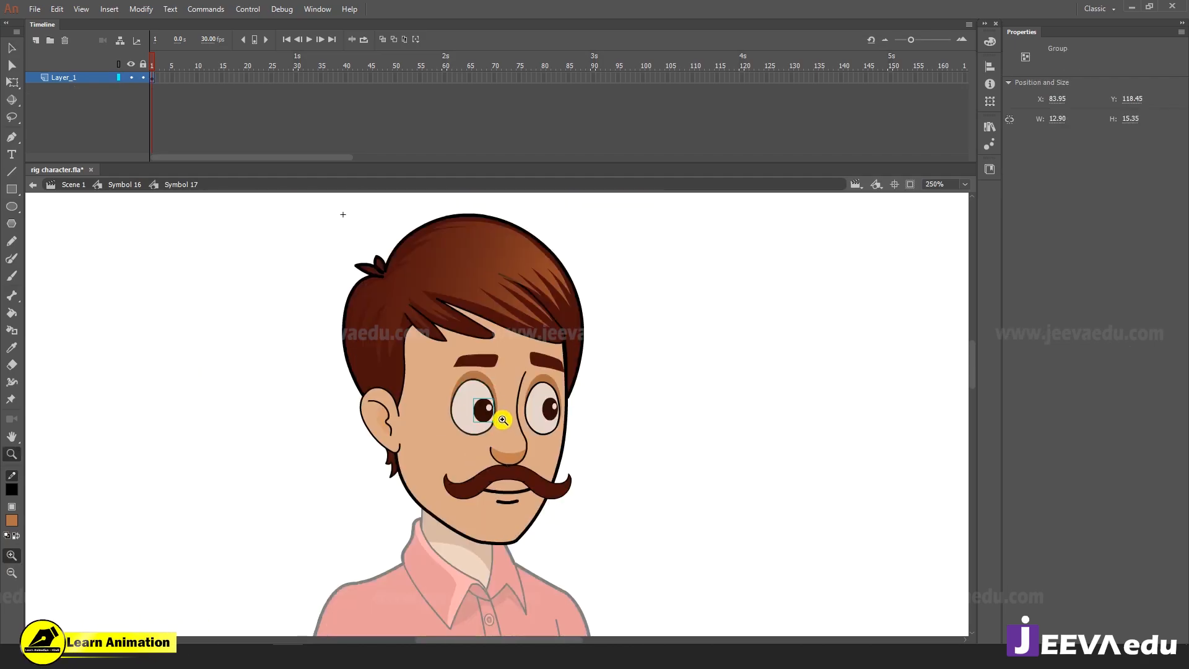
{"action": "left_click", "coordinate": [493, 420]}
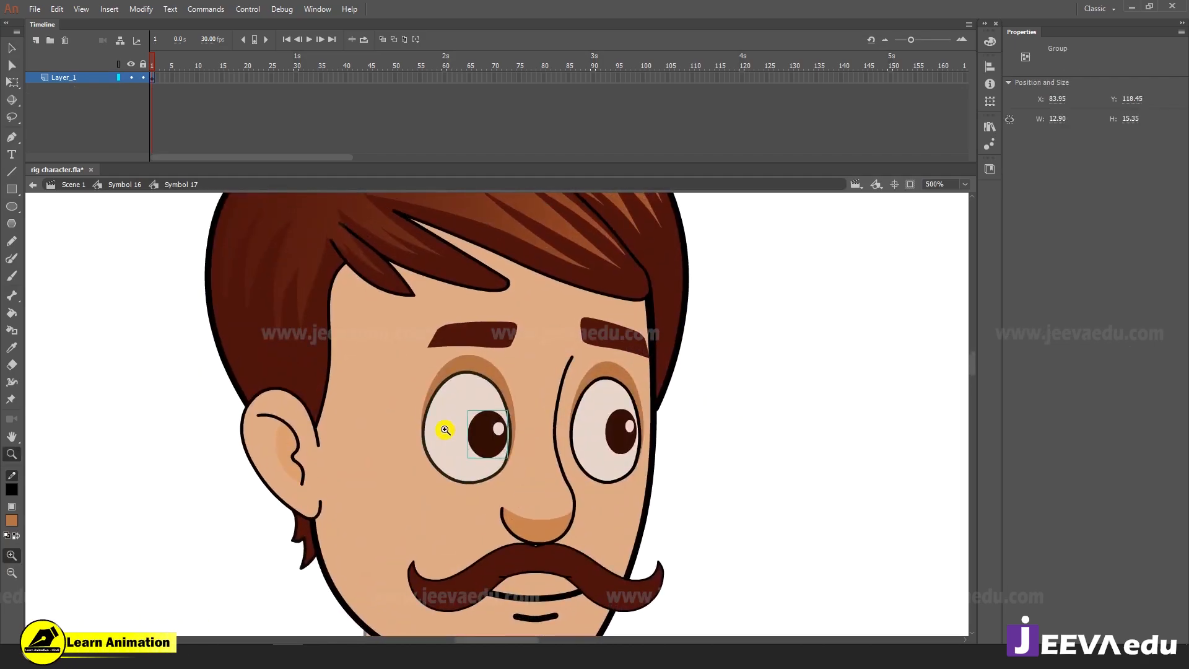
{"action": "key", "text": "v"}
{"action": "left_click_drag", "start_coordinate": [735, 355], "coordinate": [461, 443]}
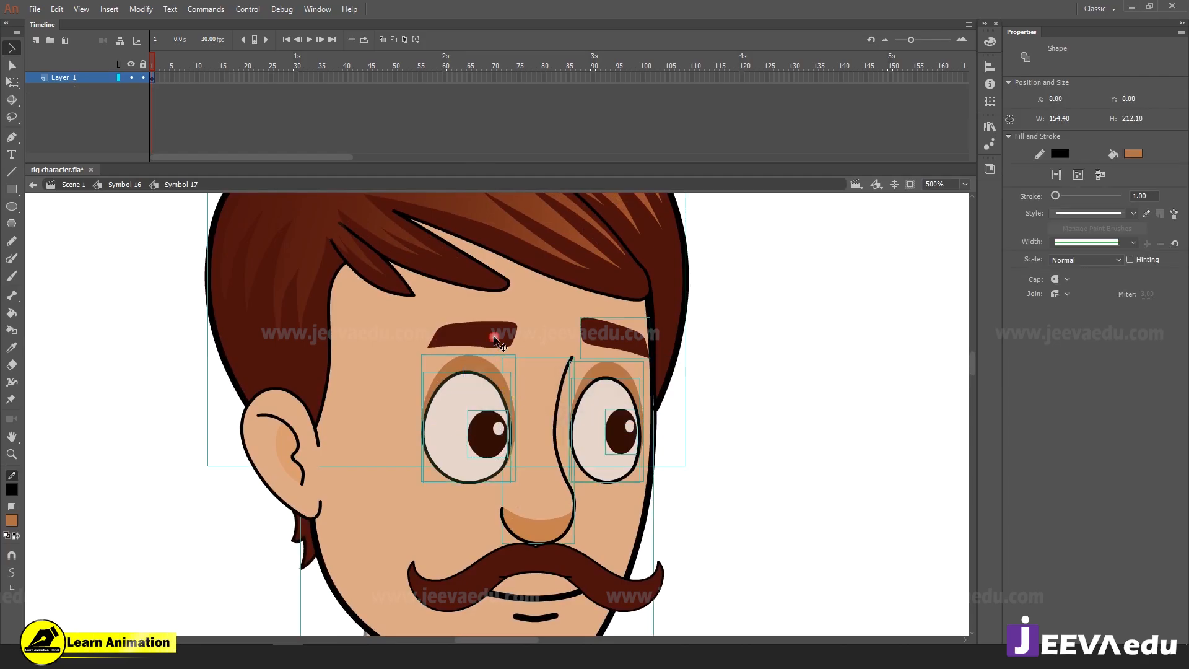
{"action": "key", "text": "ctrl+minus"}
{"action": "left_click", "coordinate": [539, 426]}
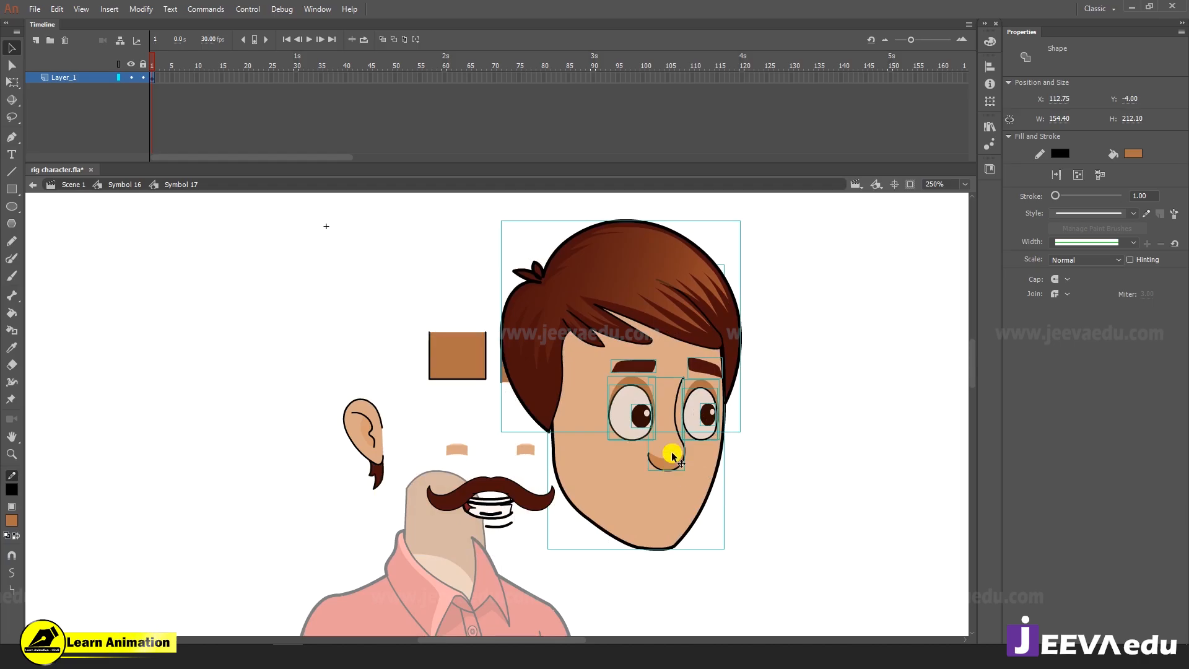
{"action": "key", "text": "ctrl+z"}
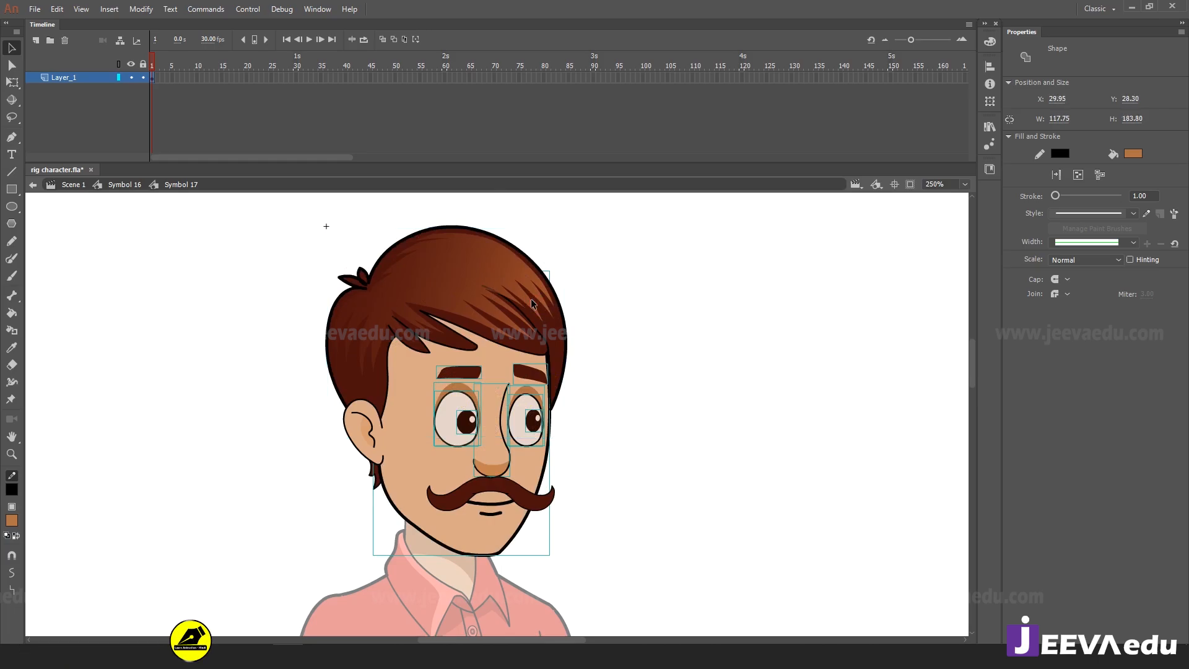
Remove the face and nose shapes from the selection, try moving the remaining eye parts aside, then undo and clear the selection
{"action": "left_click", "coordinate": [554, 326], "text": "shift"}
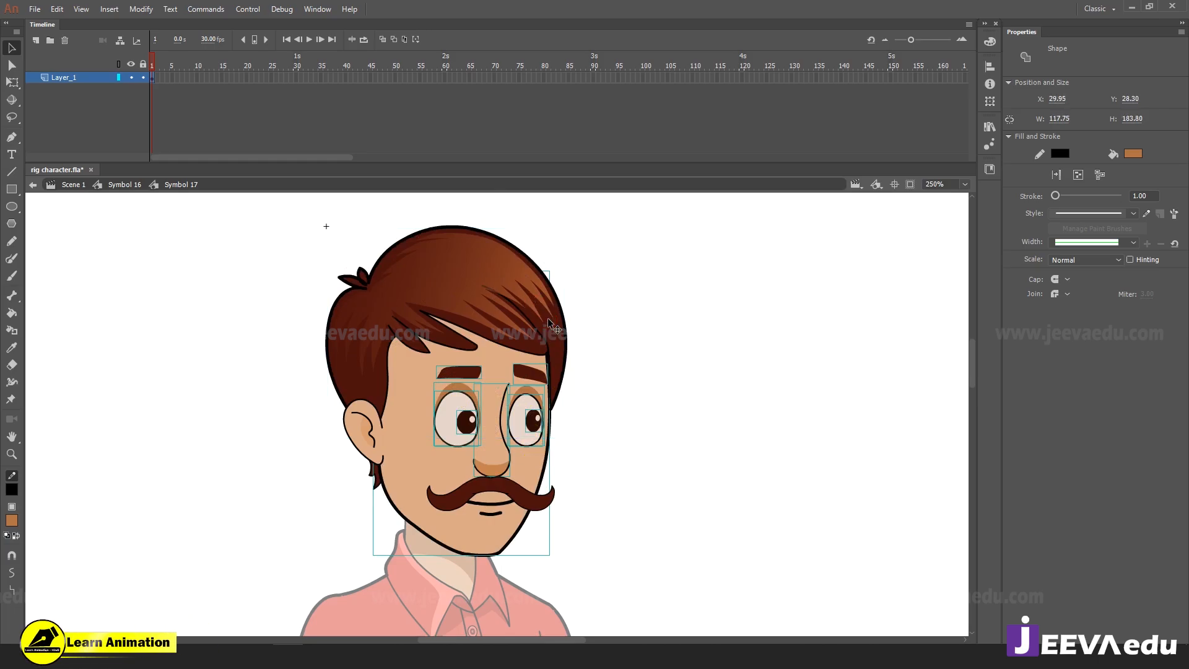
{"action": "left_click", "coordinate": [420, 451], "text": "shift"}
{"action": "left_click_drag", "start_coordinate": [526, 419], "coordinate": [795, 449]}
{"action": "key", "text": "ctrl+z"}
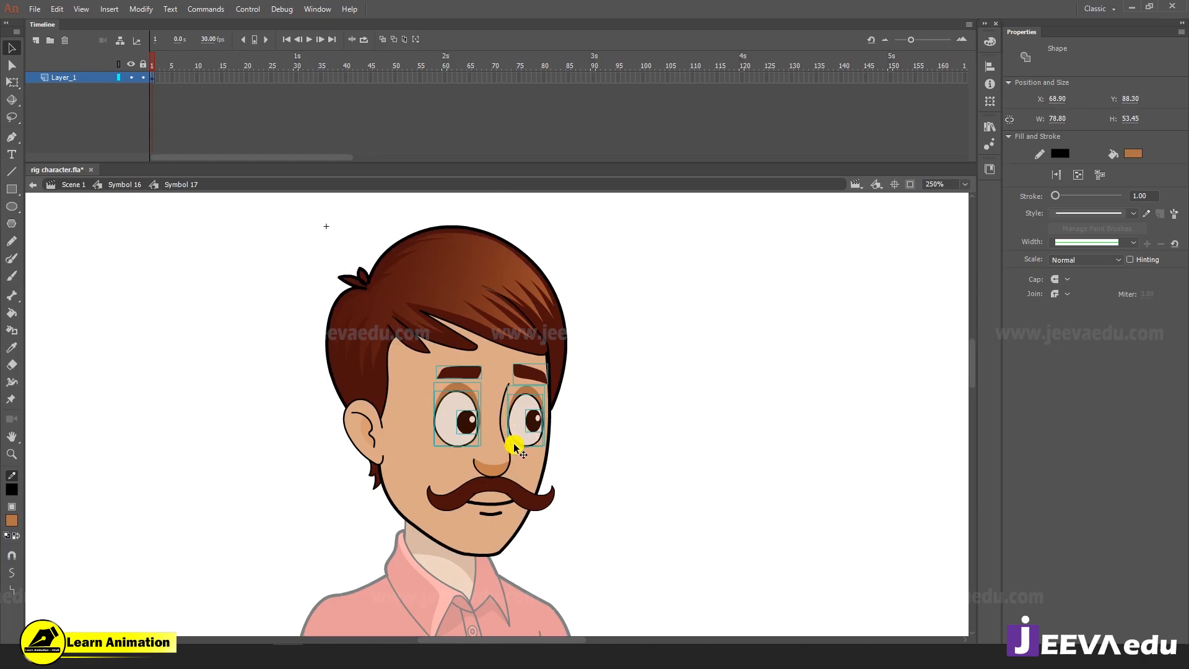
{"action": "key", "text": "z"}
{"action": "left_click", "coordinate": [463, 445]}
{"action": "key", "text": "v"}
{"action": "left_click", "coordinate": [716, 419]}
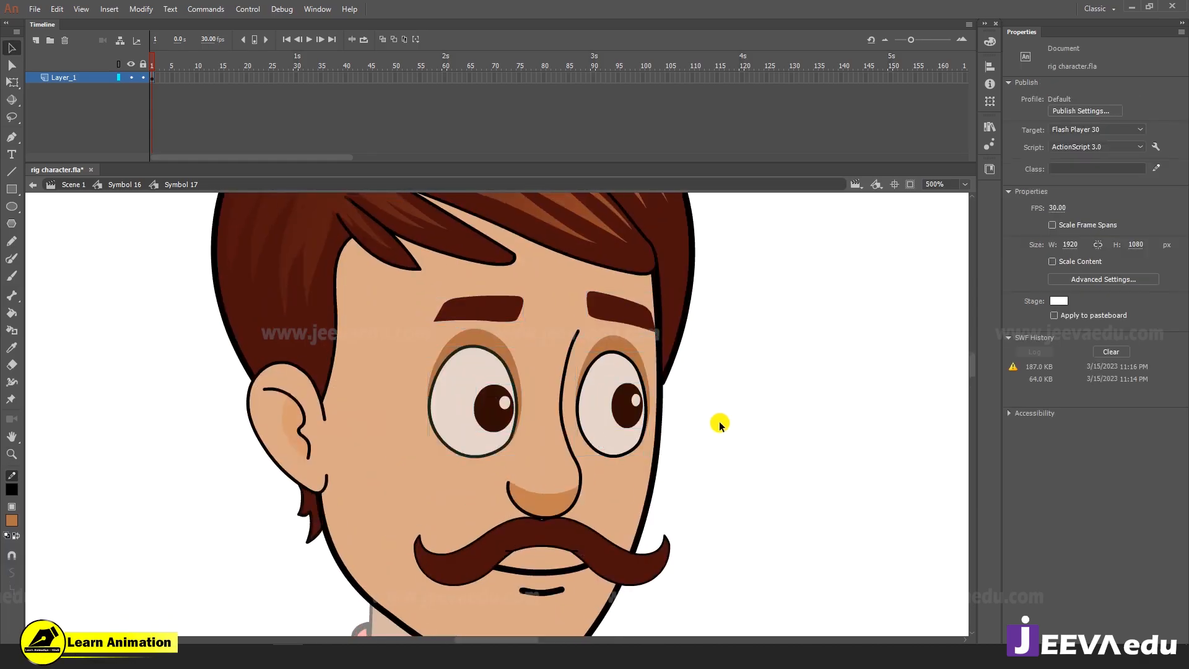
Cut both eyebrows, pupils, eyeballs and the brown shapes around the eyes, paste them in place on Layer_1, and deselect
{"action": "left_click", "coordinate": [504, 310]}
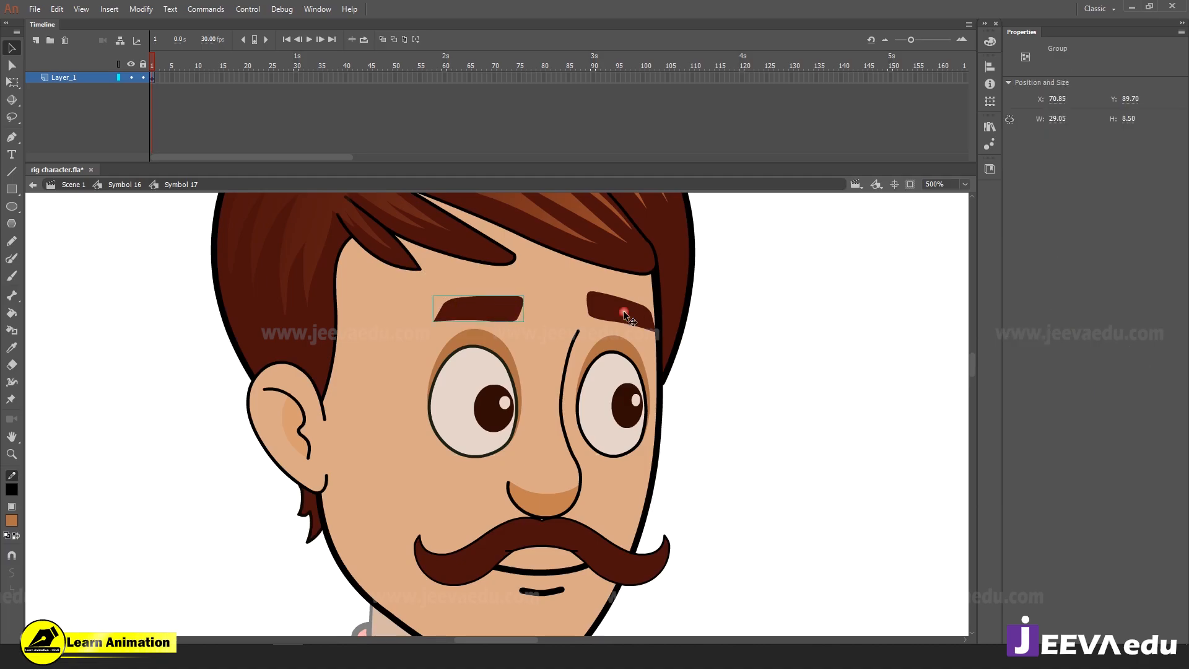
{"action": "left_click", "coordinate": [627, 402], "text": "shift"}
{"action": "left_click", "coordinate": [592, 401], "text": "shift"}
{"action": "left_click", "coordinate": [495, 408], "text": "shift"}
{"action": "left_click", "coordinate": [454, 389], "text": "shift"}
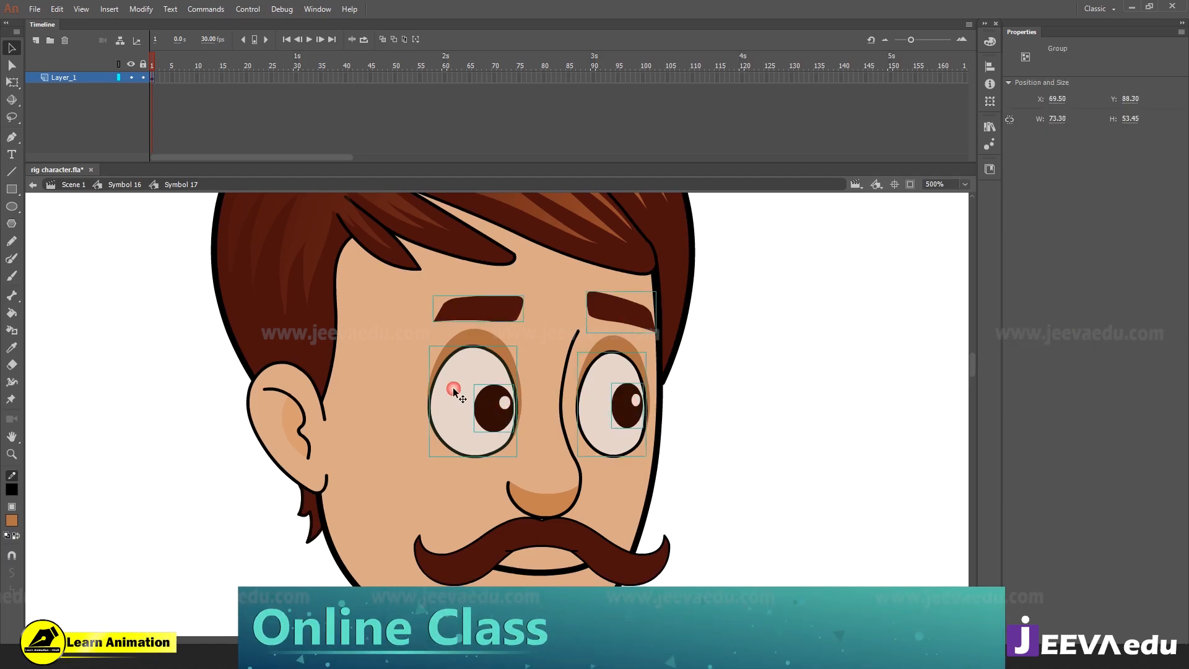
{"action": "left_click", "coordinate": [472, 341], "text": "shift"}
{"action": "left_click", "coordinate": [617, 348], "text": "shift"}
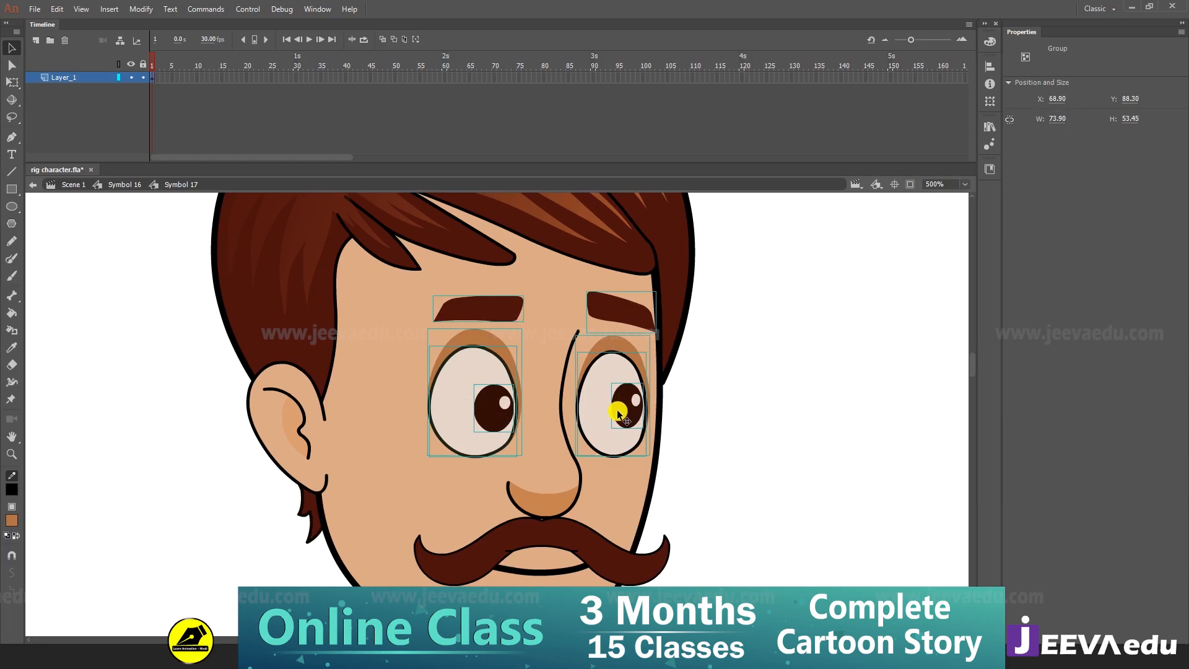
{"action": "left_click_drag", "start_coordinate": [619, 414], "coordinate": [728, 413]}
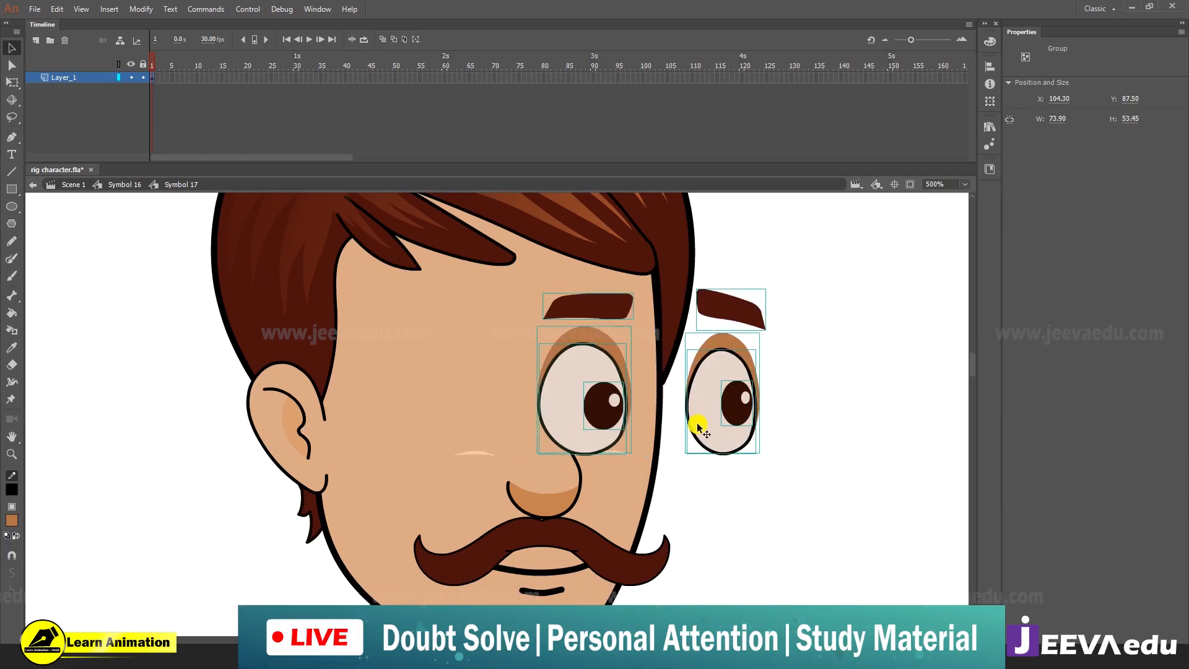
{"action": "key", "text": "ctrl+z"}
{"action": "key", "text": "ctrl+x"}
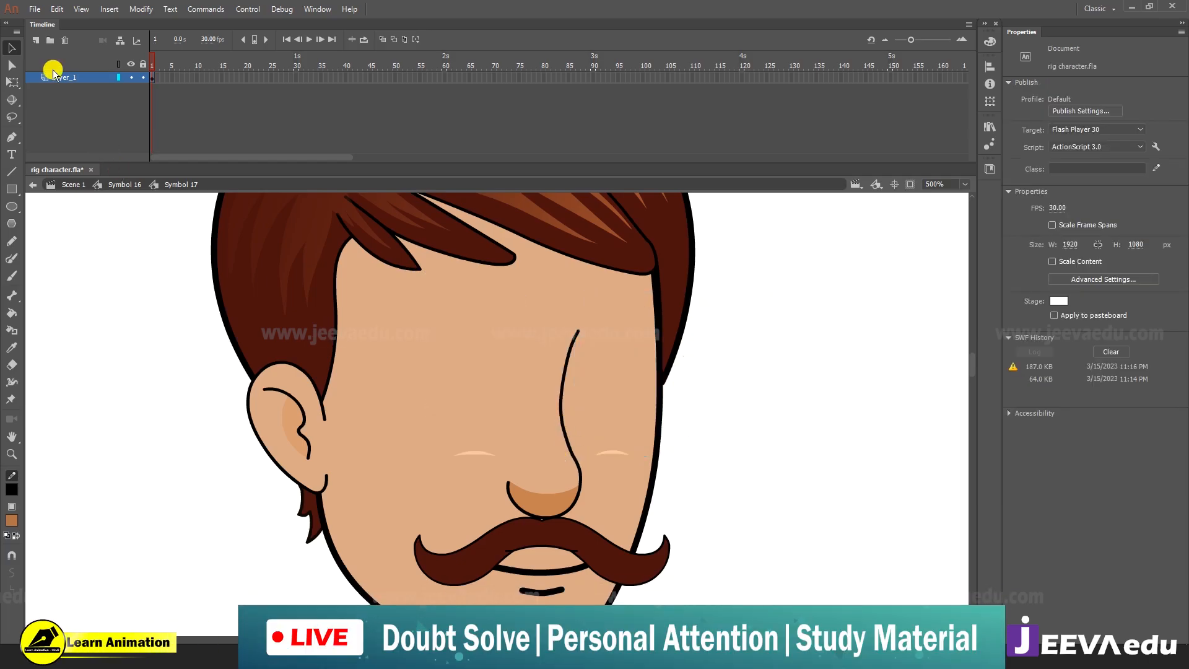
{"action": "key", "text": "ctrl+shift+v"}
{"action": "key", "text": "ctrl+="}
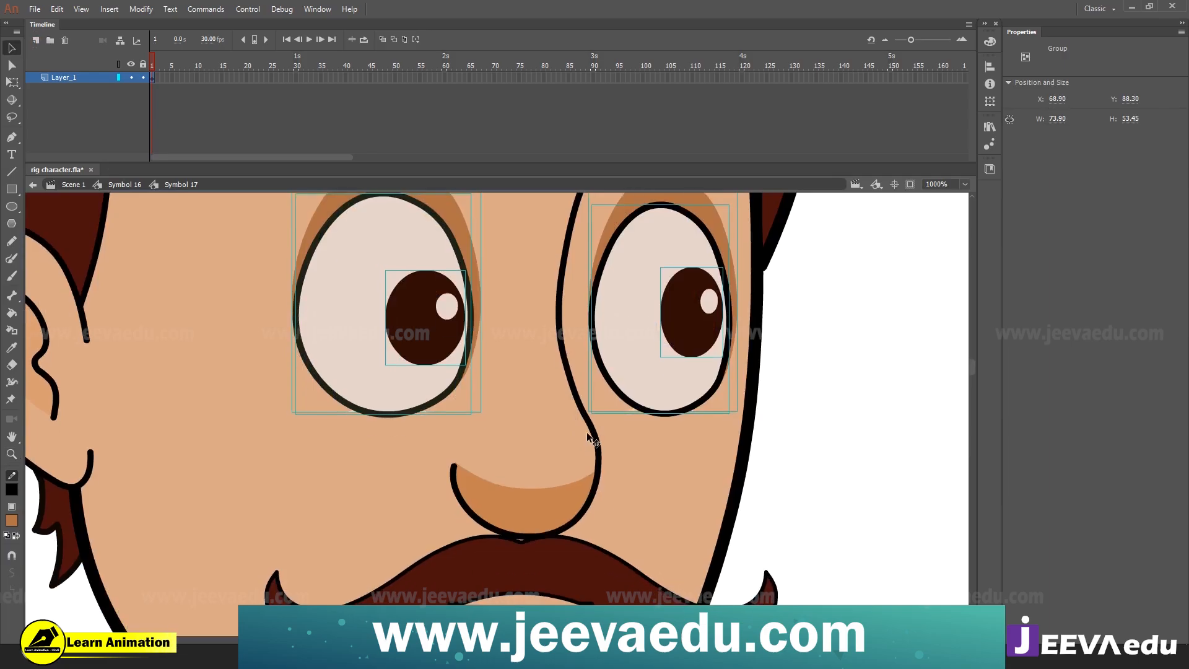
{"action": "left_click", "coordinate": [798, 441]}
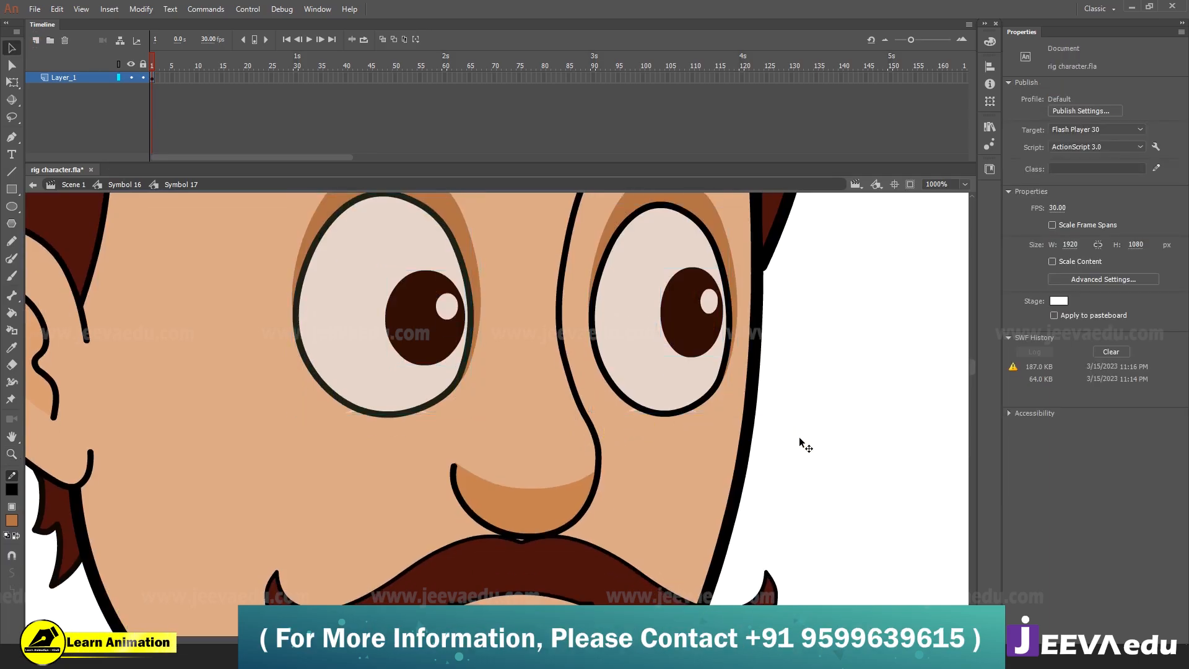
Bring the two skin-coloured lower-eyelid symbols in front of the eyeballs
{"action": "left_click", "coordinate": [634, 416]}
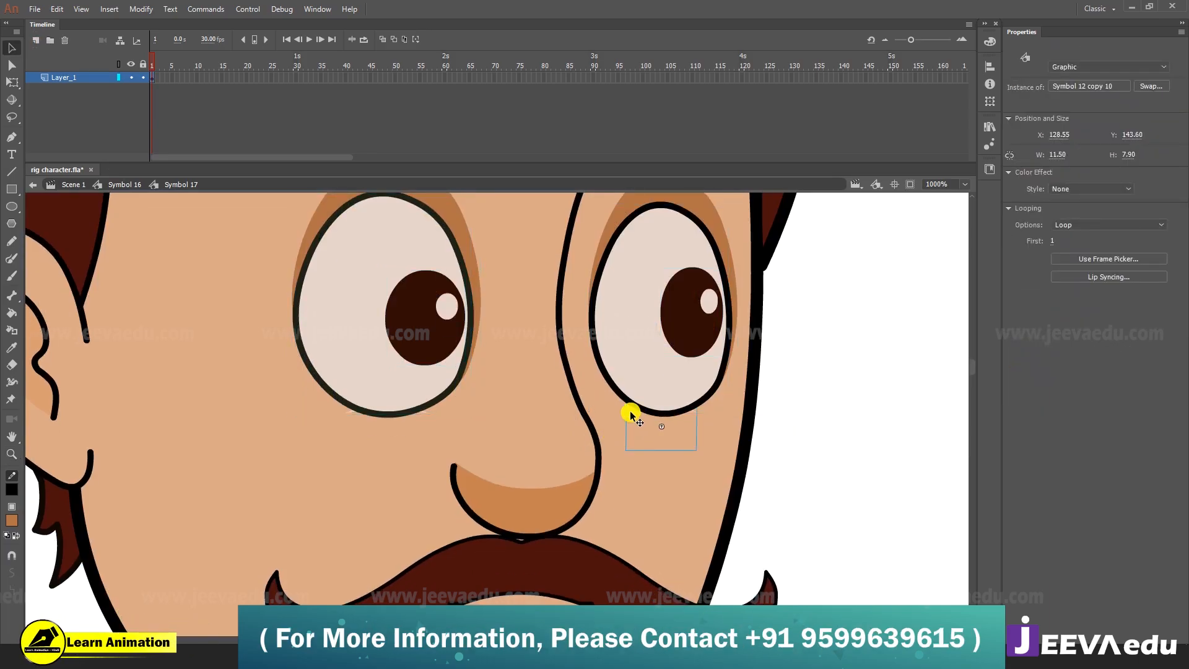
{"action": "key", "text": "ctrl+shift+Up"}
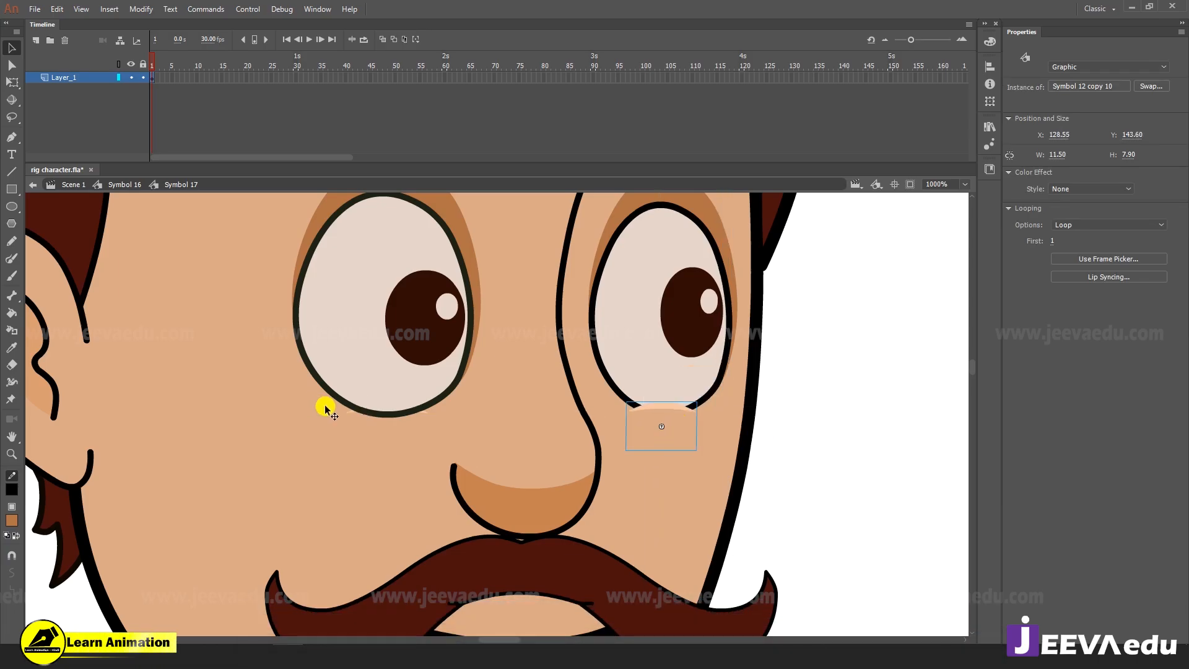
{"action": "left_click", "coordinate": [356, 424]}
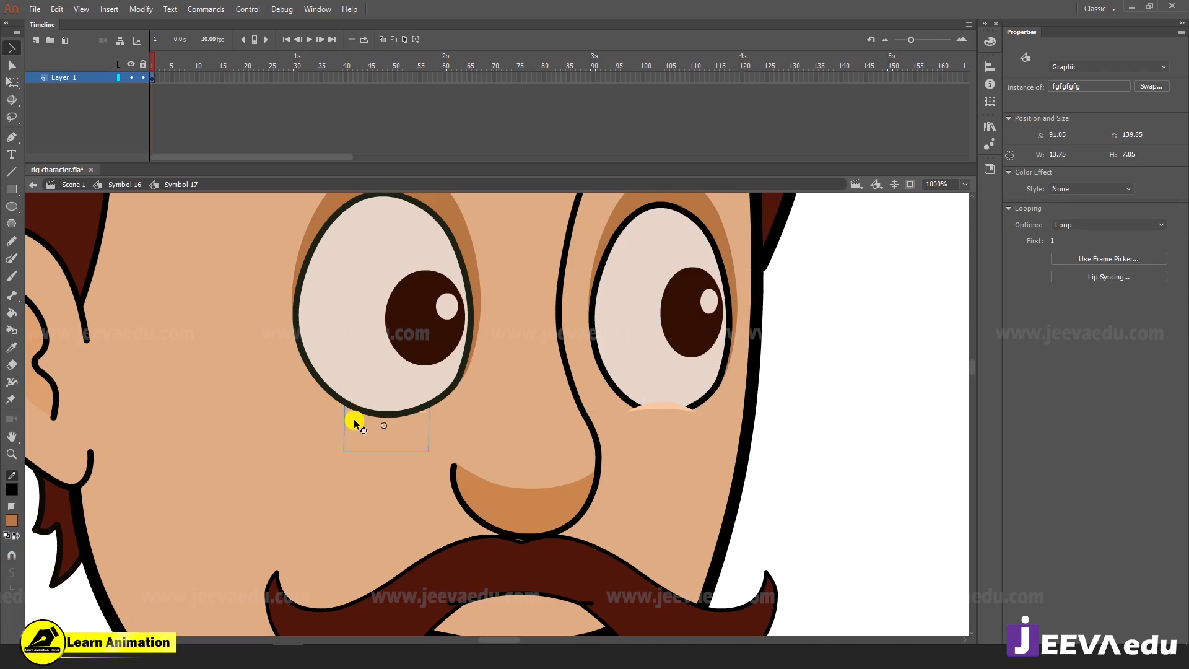
{"action": "key", "text": "ctrl+shift+Up"}
Break apart both lower-eyelid symbols, repeating it on the one under the far eye so each becomes a plain group
{"action": "left_click", "coordinate": [644, 420], "text": "shift"}
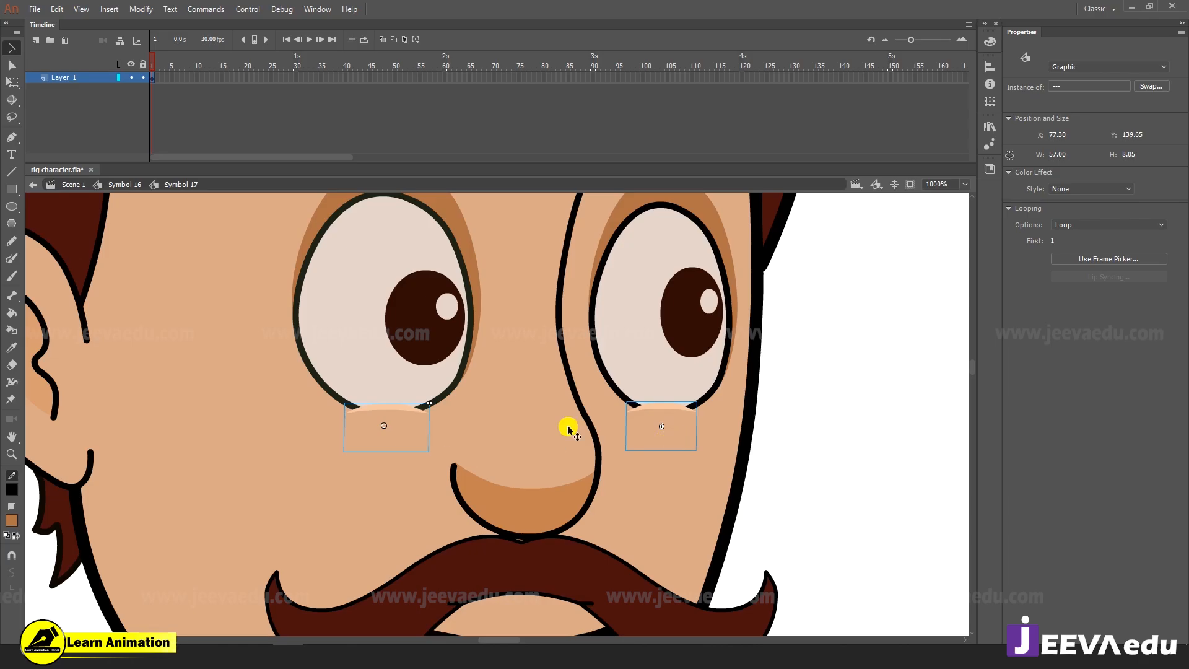
{"action": "key", "text": "ctrl+b"}
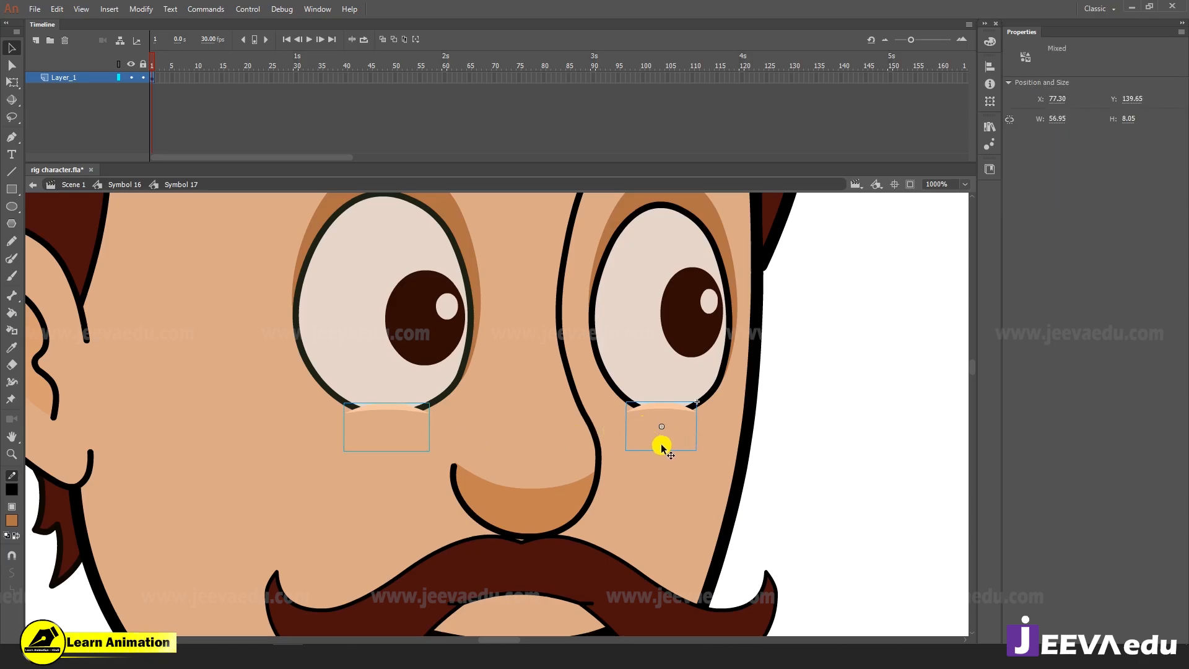
{"action": "left_click", "coordinate": [828, 426]}
{"action": "left_click", "coordinate": [661, 437]}
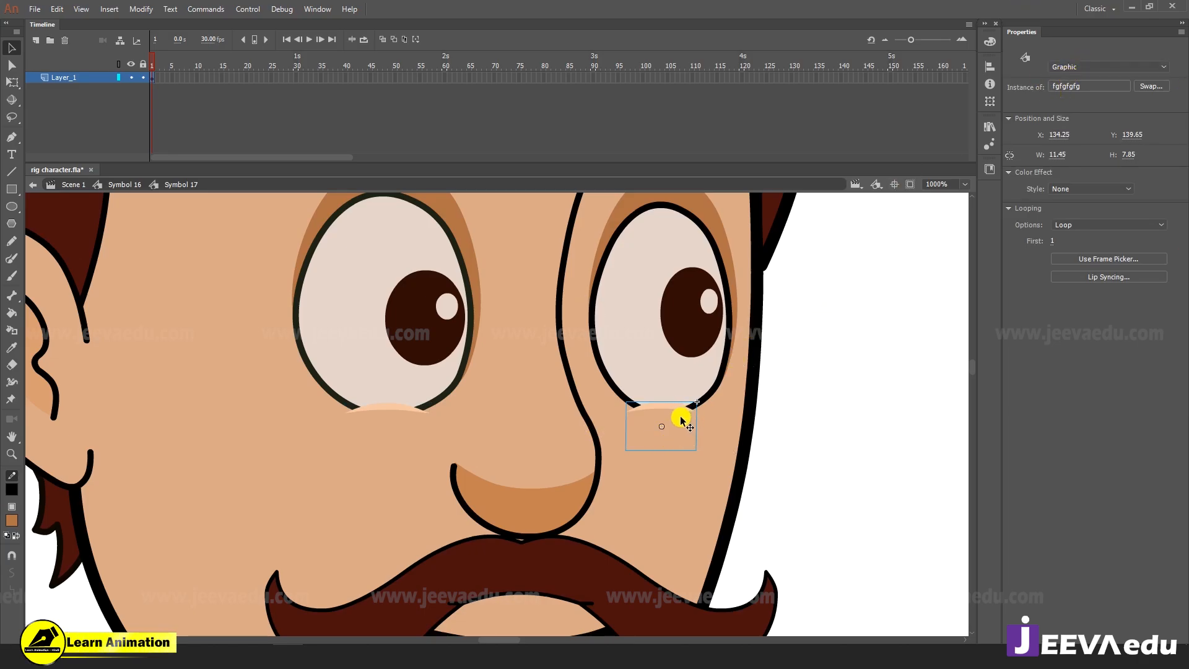
{"action": "key", "text": "ctrl+b"}
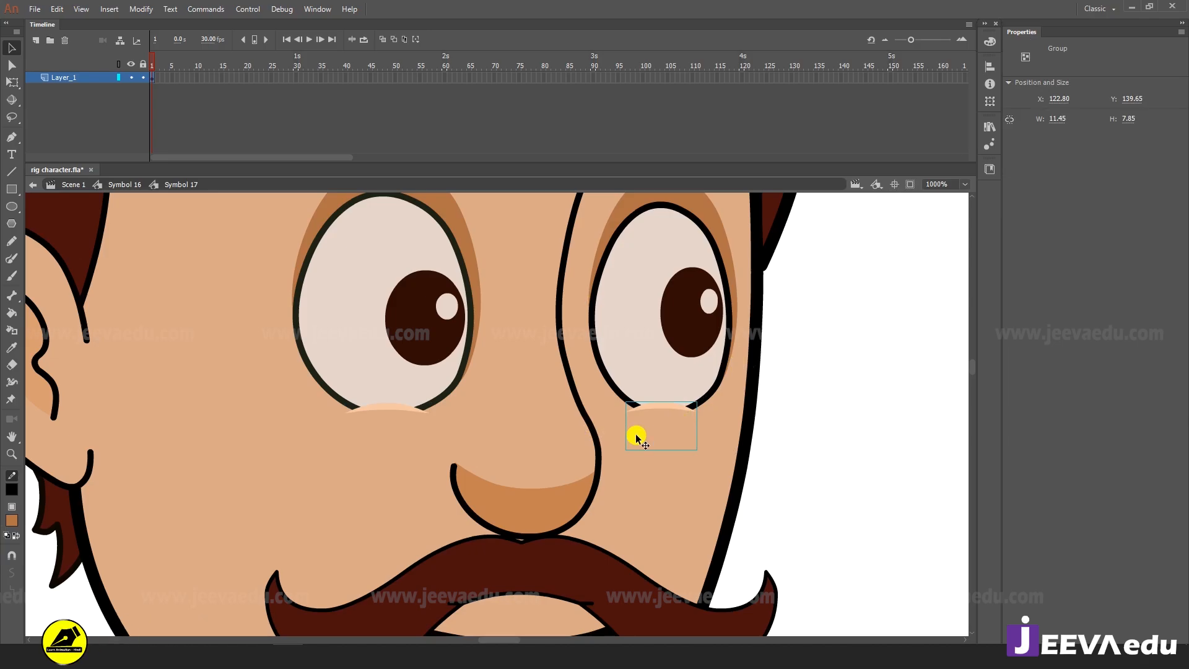
{"action": "left_click", "coordinate": [374, 429]}
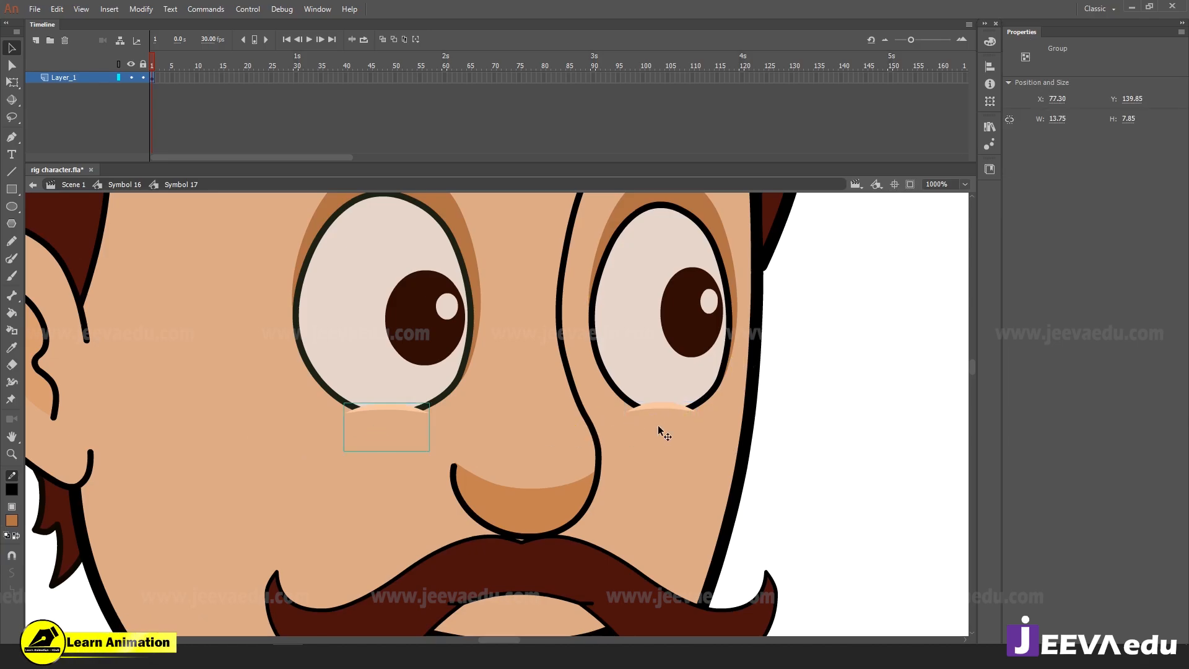
{"action": "left_click", "coordinate": [659, 427]}
Select both eyebrows, pupils, eyeballs, brown eye surrounds and lower eyelids together, checking the selection with trial moves that are undone
{"action": "key", "text": "z"}
{"action": "left_click", "coordinate": [542, 427], "text": "alt"}
{"action": "left_click_drag", "start_coordinate": [542, 426], "coordinate": [552, 472]}
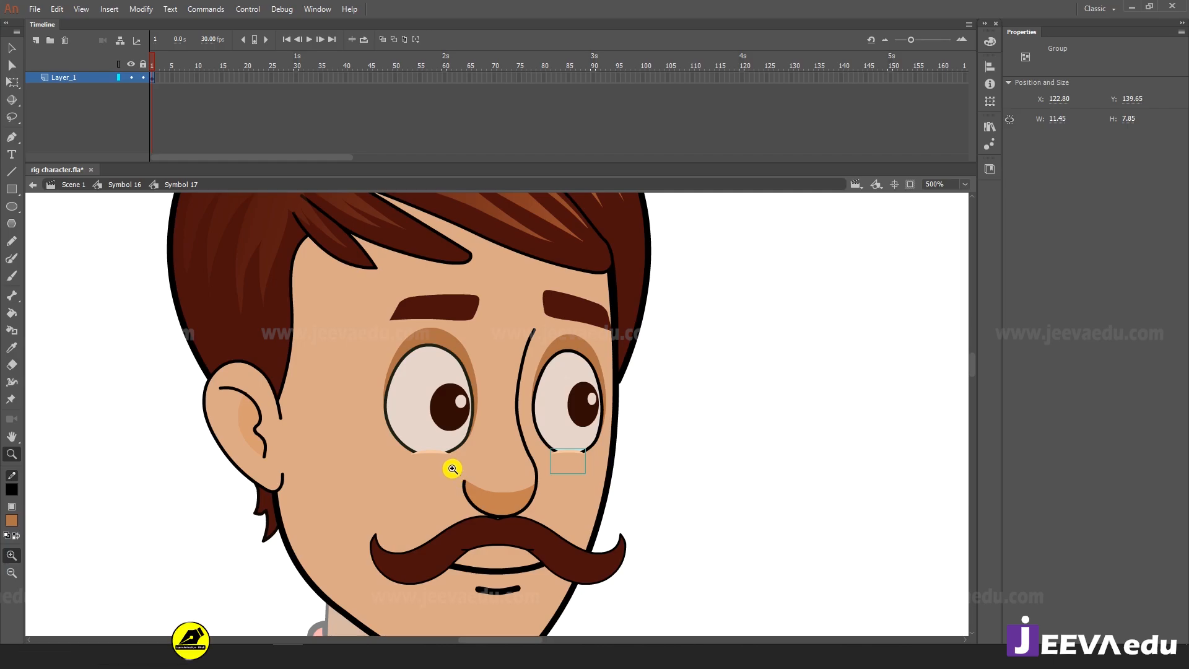
{"action": "key", "text": "v"}
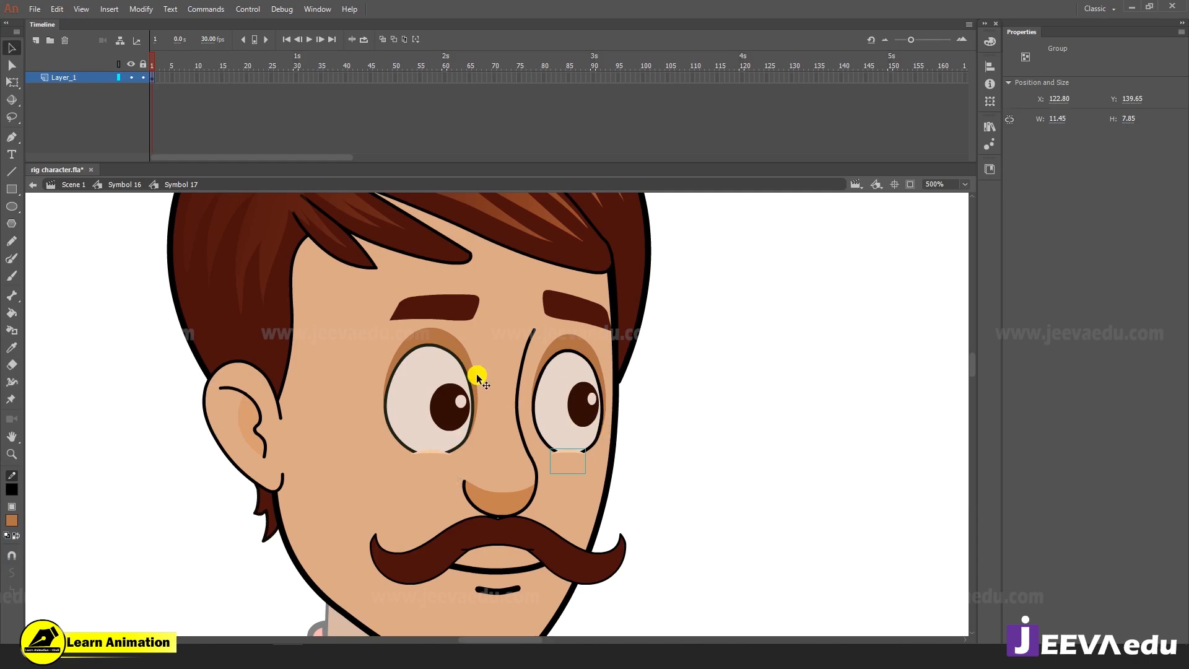
{"action": "left_click", "coordinate": [442, 310]}
{"action": "left_click", "coordinate": [573, 306], "text": "shift"}
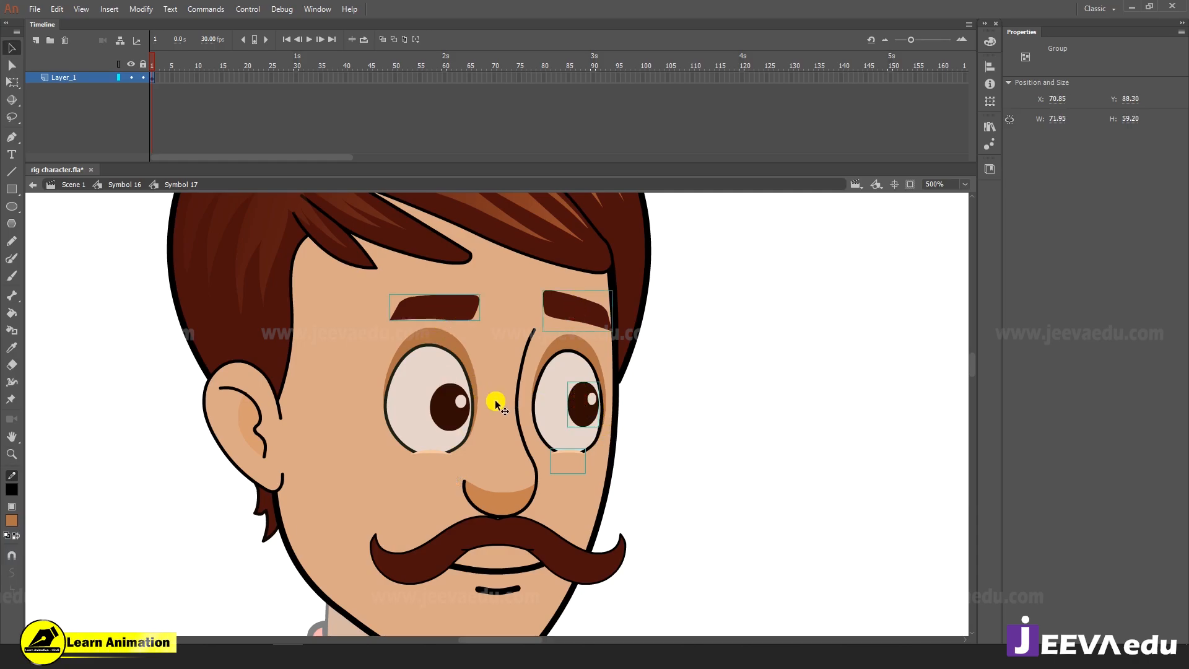
{"action": "left_click", "coordinate": [451, 418], "text": "shift"}
{"action": "left_click", "coordinate": [413, 469], "text": "shift"}
{"action": "left_click", "coordinate": [443, 346], "text": "shift"}
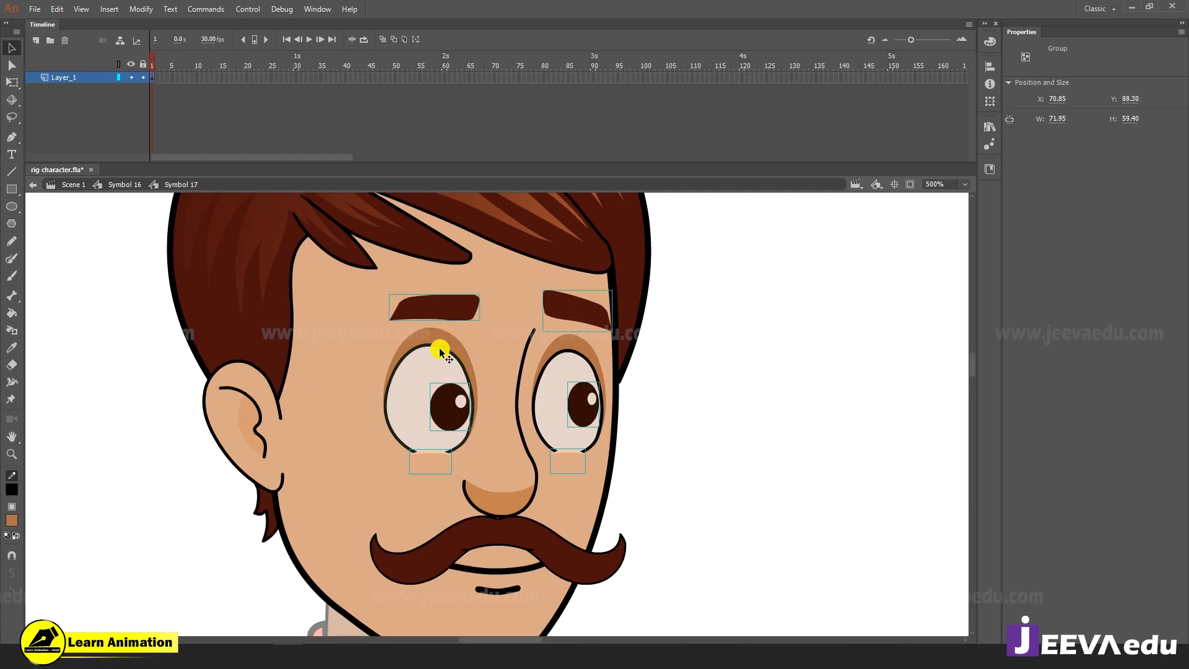
{"action": "left_click", "coordinate": [436, 334], "text": "shift"}
{"action": "left_click", "coordinate": [563, 345], "text": "shift"}
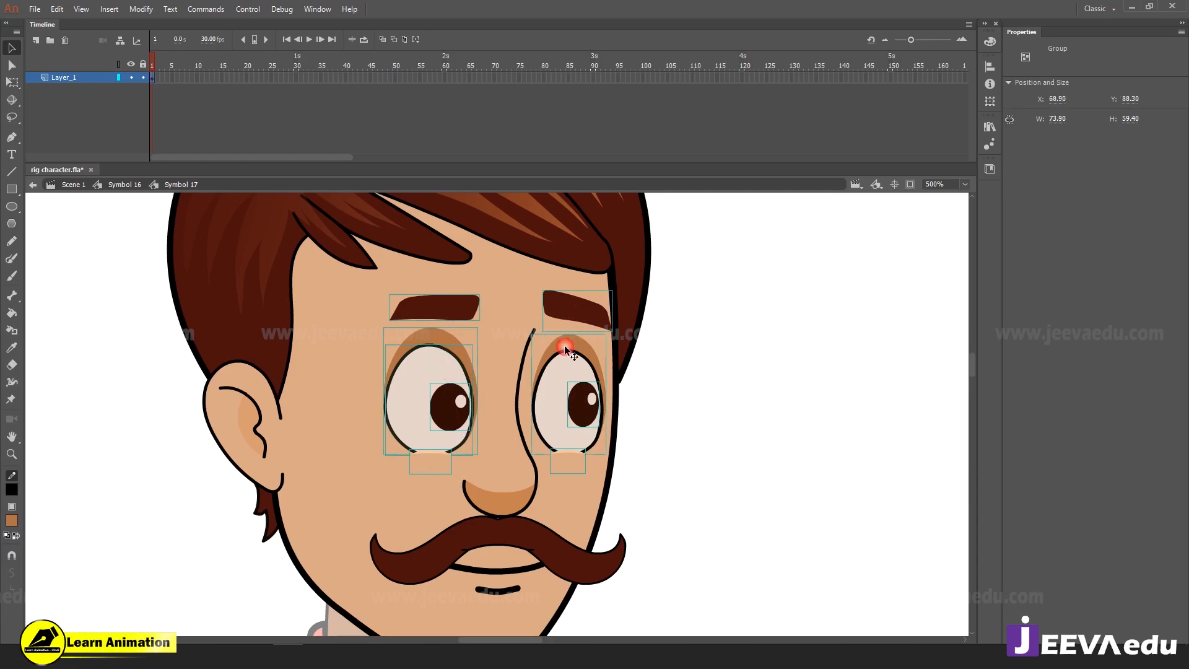
{"action": "left_click_drag", "start_coordinate": [572, 429], "coordinate": [731, 423]}
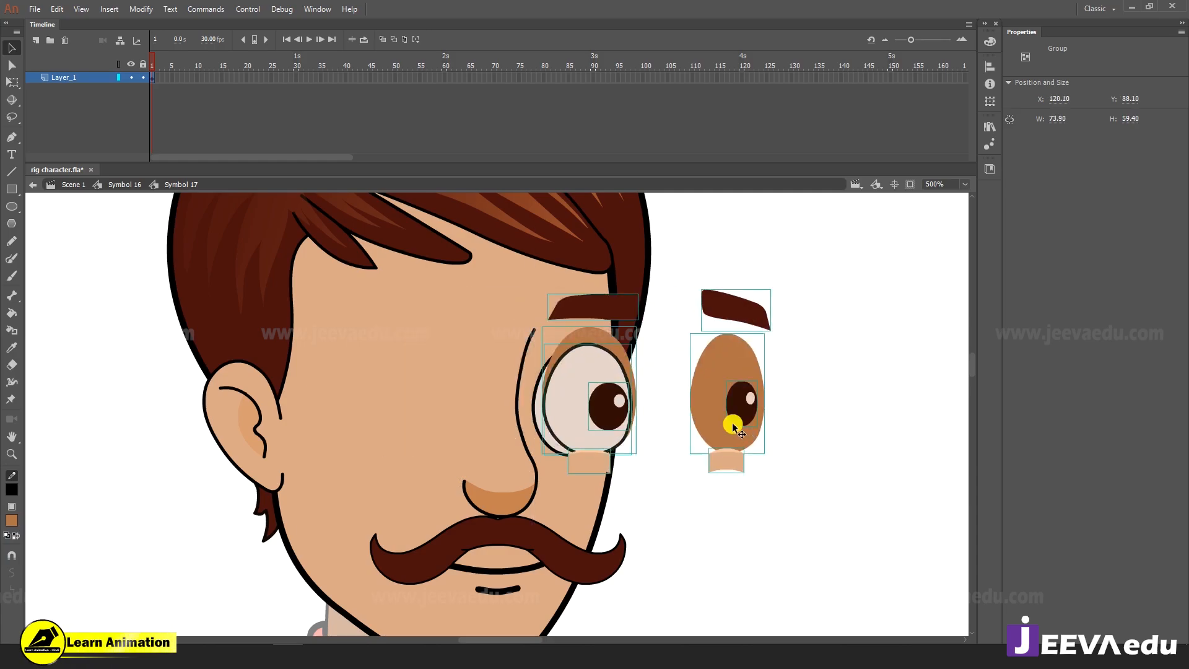
{"action": "key", "text": "ctrl+z"}
{"action": "left_click_drag", "start_coordinate": [585, 427], "coordinate": [842, 395]}
{"action": "key", "text": "ctrl+z"}
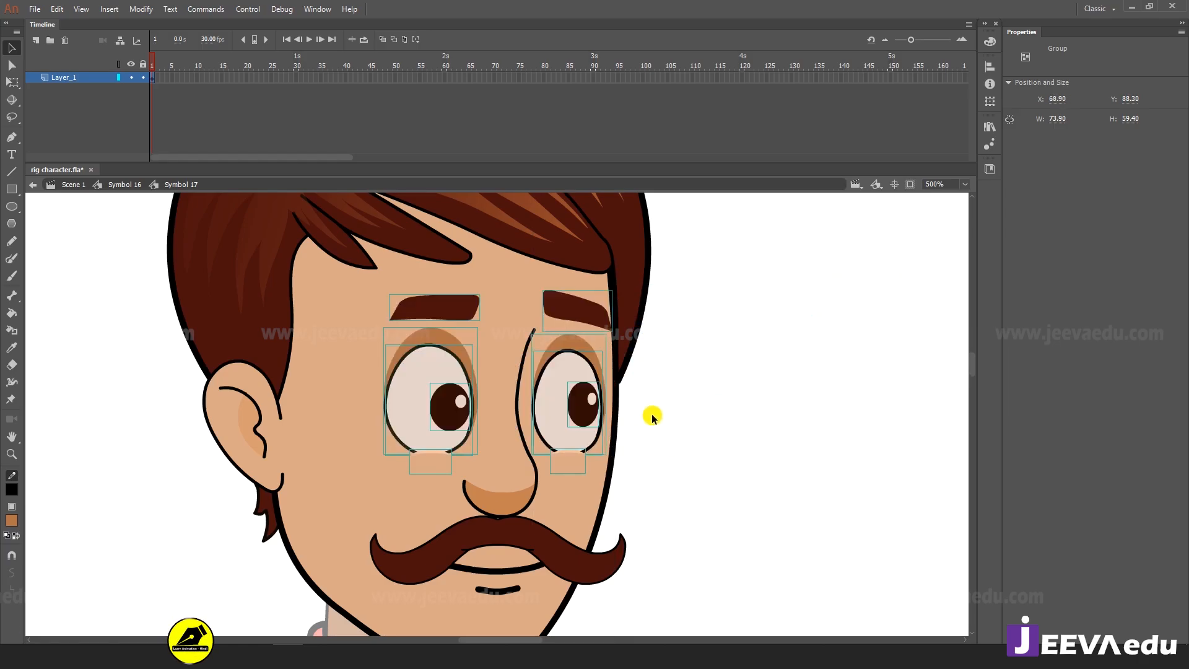
Cut the selected eye parts from Layer_1 and paste them in place on a new layer above it
{"action": "key", "text": "ctrl+x"}
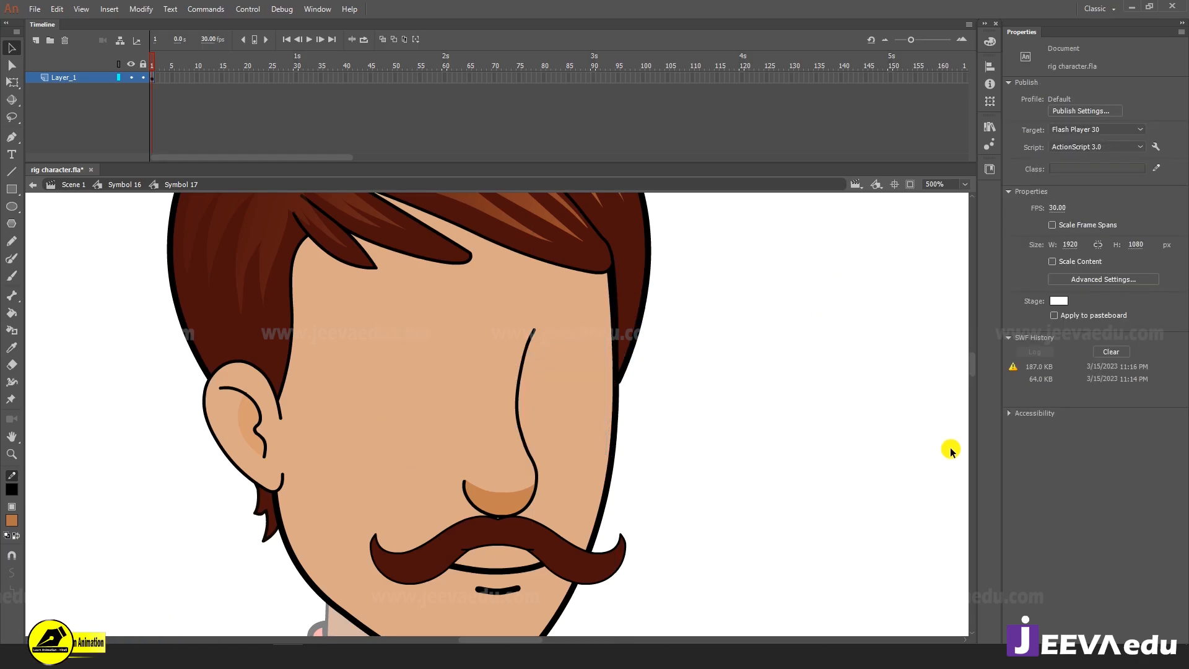
{"action": "left_click", "coordinate": [39, 44]}
{"action": "right_click", "coordinate": [815, 286]}
{"action": "left_click", "coordinate": [839, 321]}
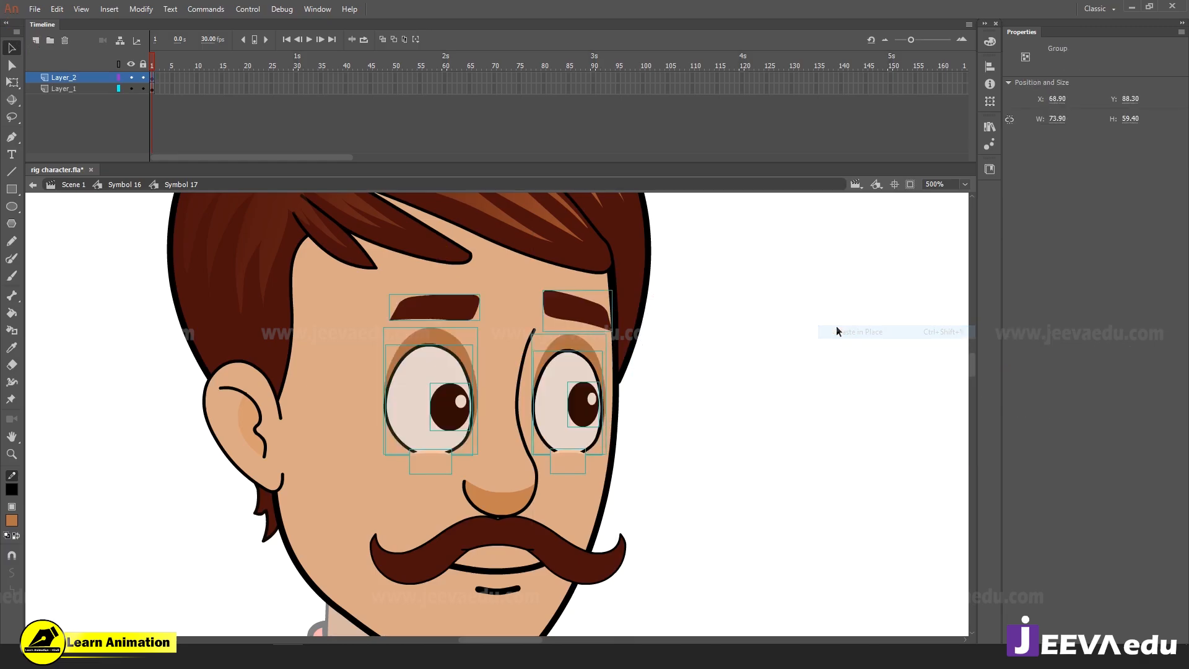
Convert the pasted eyes and eyebrows into one Graphic symbol and open it for editing
{"action": "key", "text": "F8"}
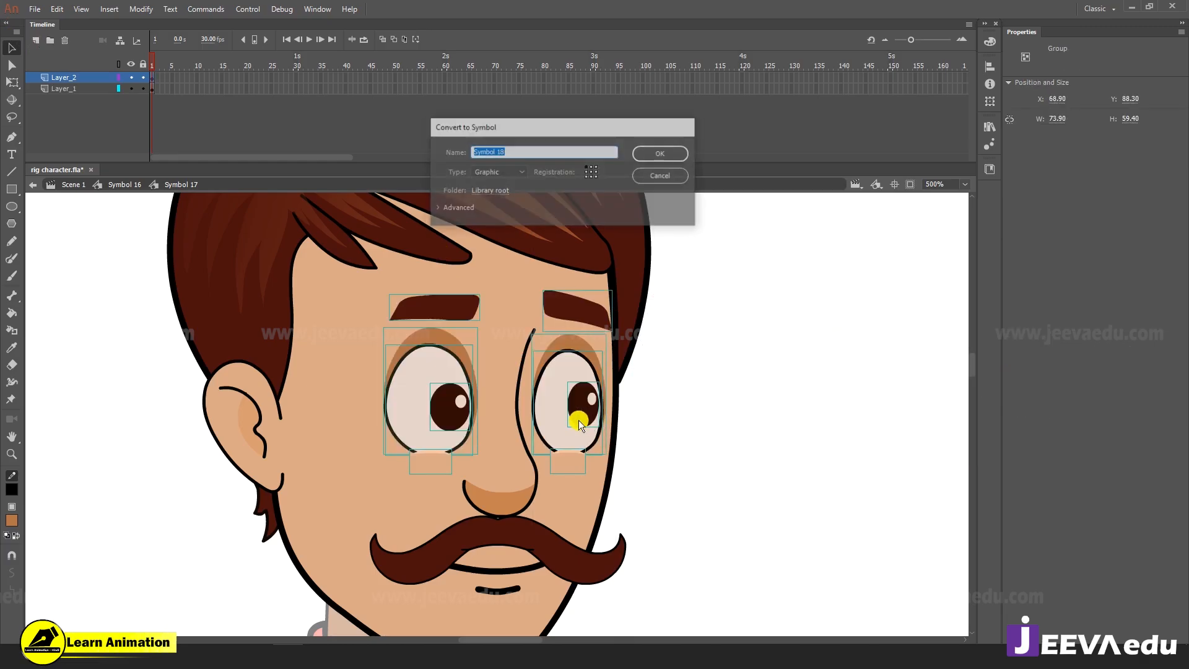
{"action": "key", "text": "Return"}
{"action": "left_click_drag", "start_coordinate": [581, 419], "coordinate": [546, 483]}
{"action": "double_click", "coordinate": [580, 432]}
{"action": "key", "text": "z"}
{"action": "left_click", "coordinate": [509, 427]}
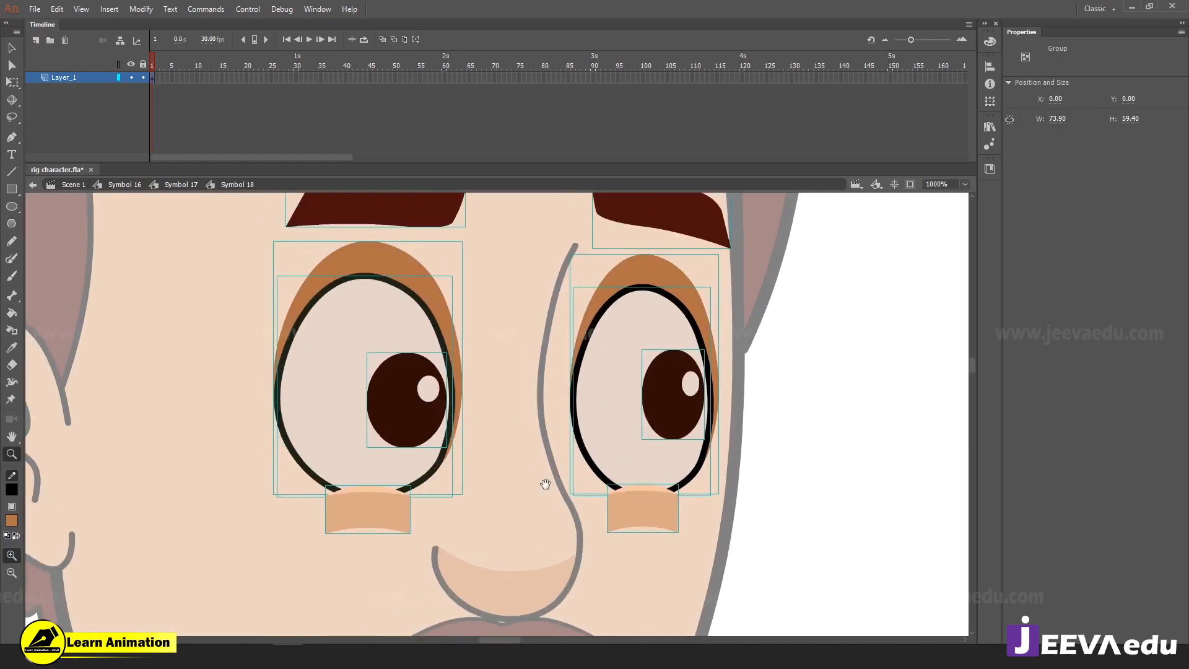
{"action": "left_click", "coordinate": [511, 452], "text": "alt"}
{"action": "key", "text": "v"}
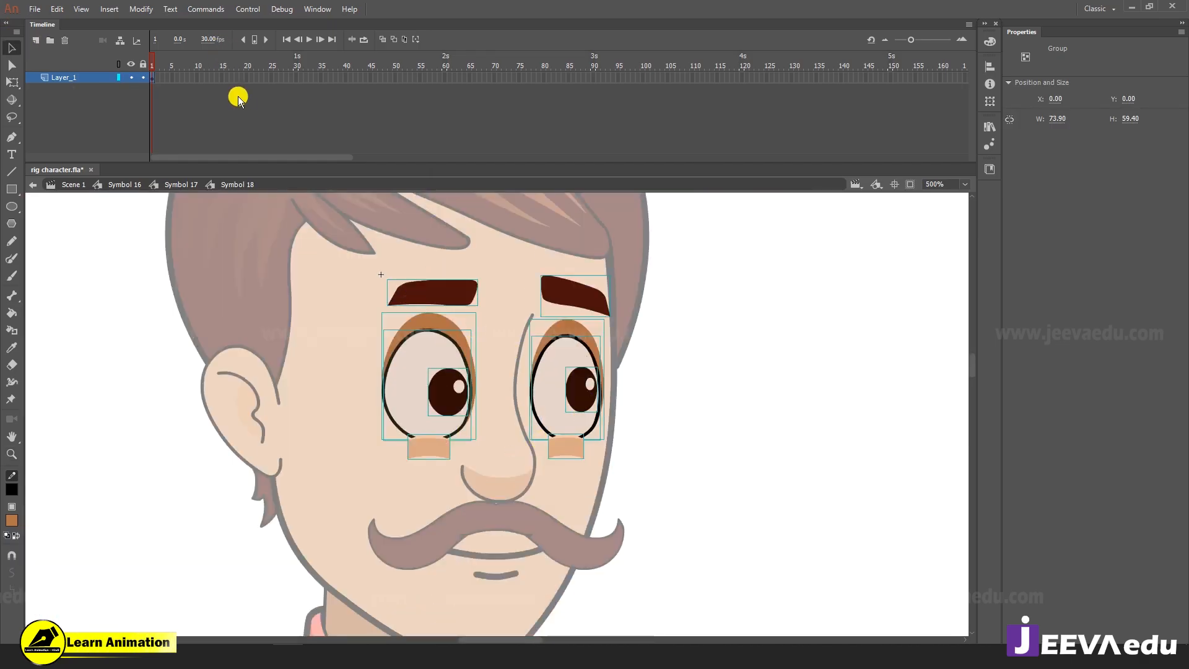
{"action": "right_click", "coordinate": [568, 405]}
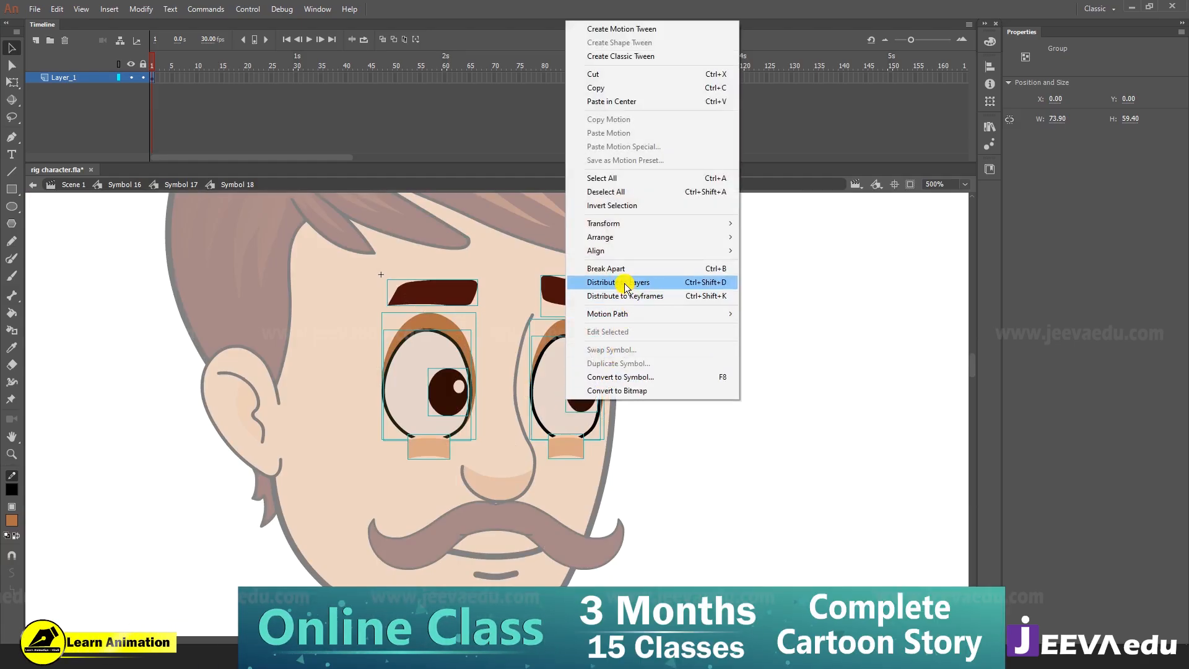
{"action": "left_click", "coordinate": [630, 440]}
{"action": "left_click", "coordinate": [446, 389]}
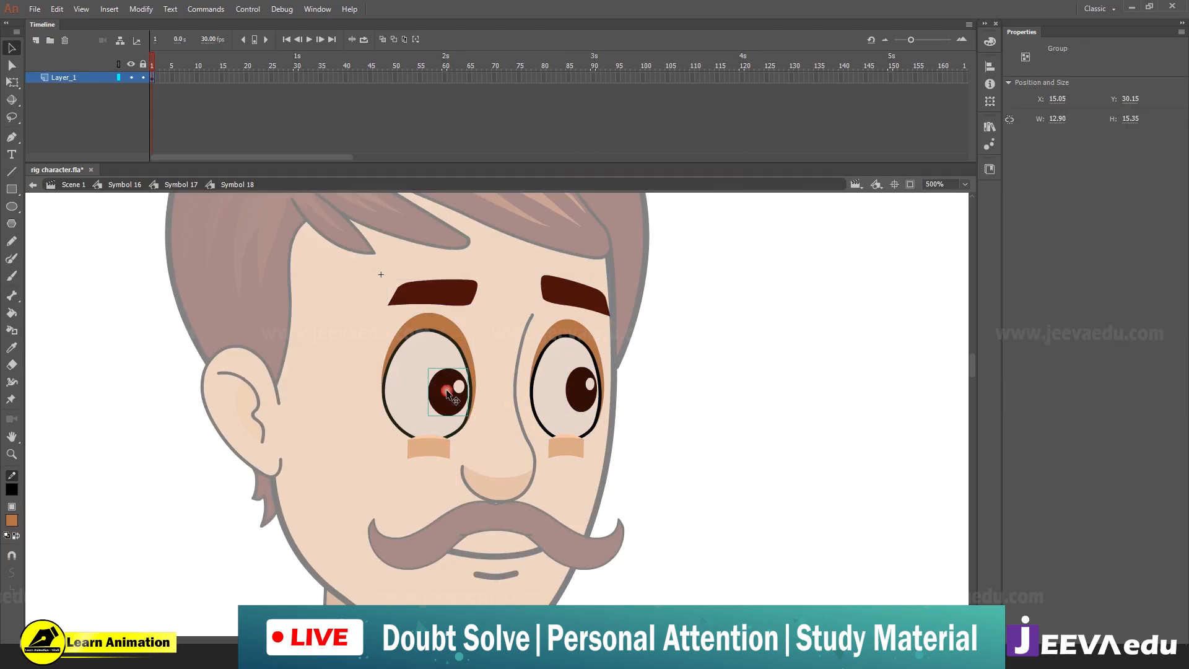
{"action": "left_click", "coordinate": [576, 409]}
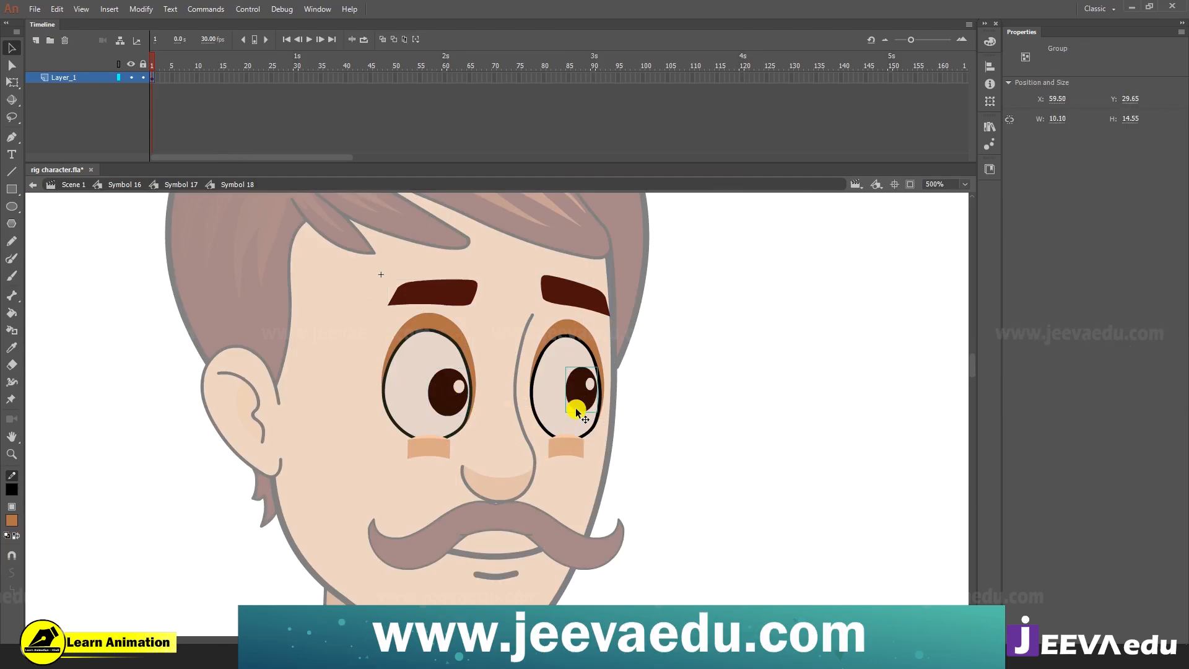
Cut both eyebrows from Layer_1 and paste them in place on a new layer above it
{"action": "left_click", "coordinate": [455, 298]}
{"action": "left_click", "coordinate": [570, 299], "text": "shift"}
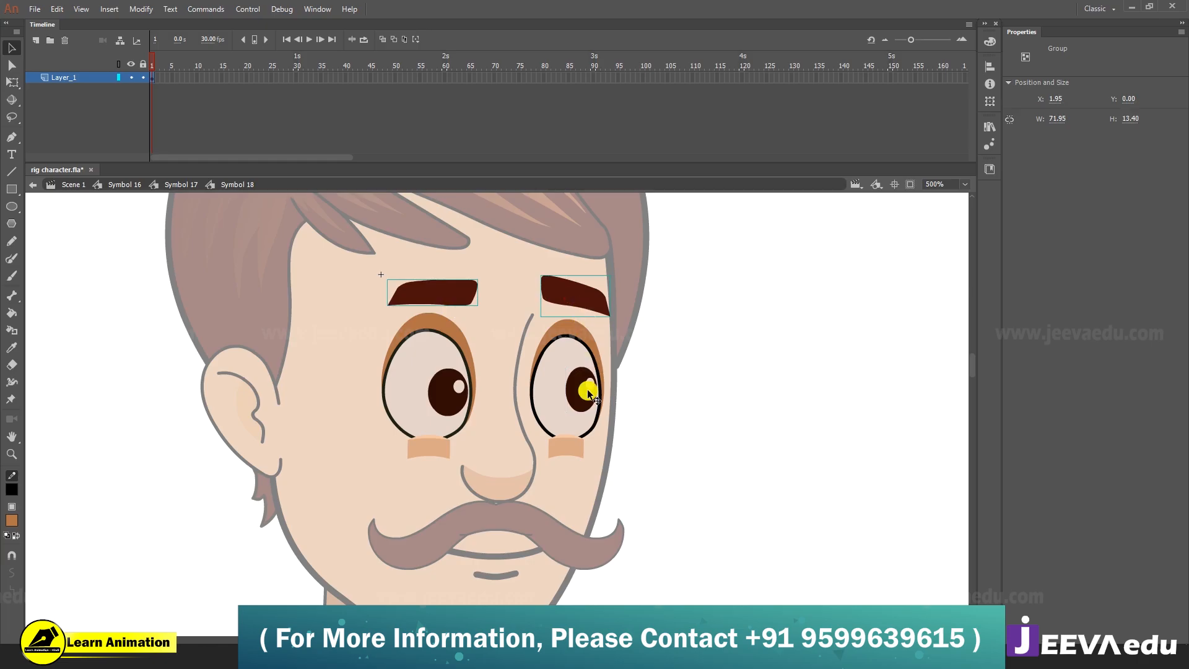
{"action": "key", "text": "ctrl+x"}
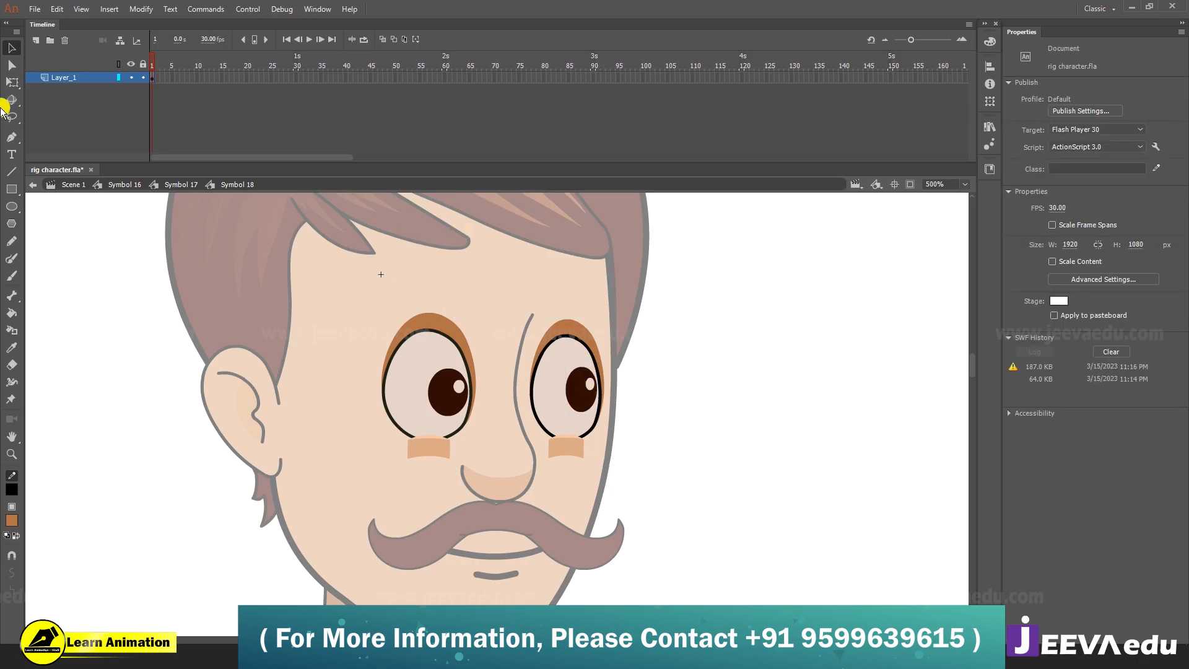
{"action": "left_click", "coordinate": [35, 42]}
{"action": "right_click", "coordinate": [136, 267]}
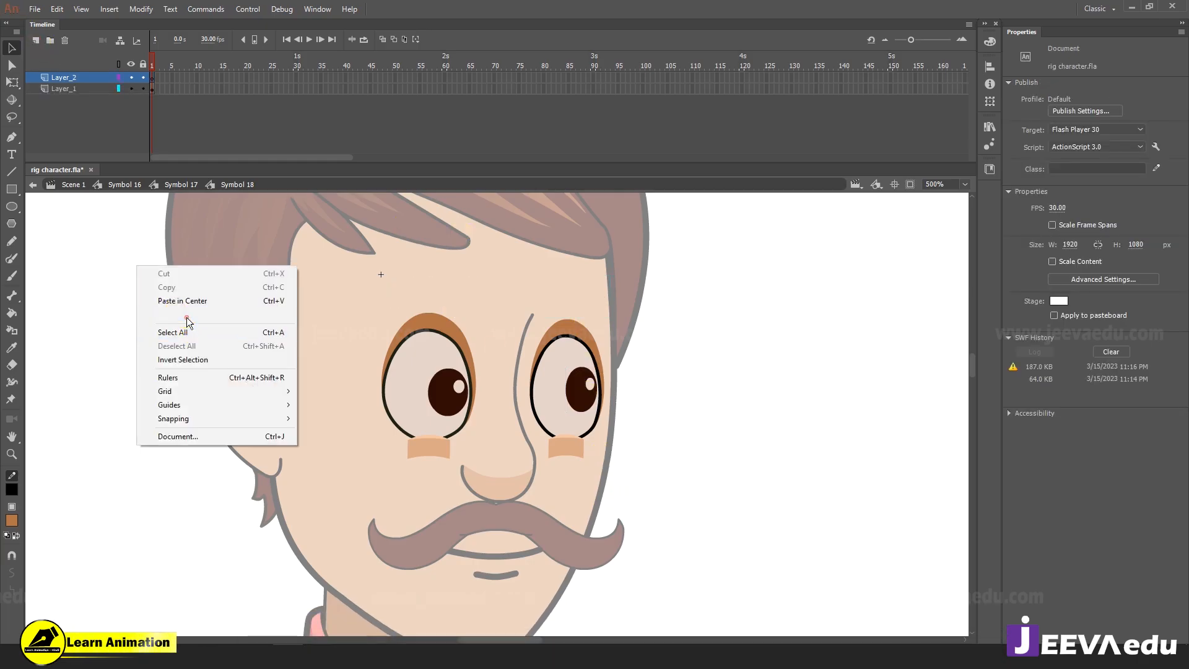
{"action": "left_click", "coordinate": [187, 318]}
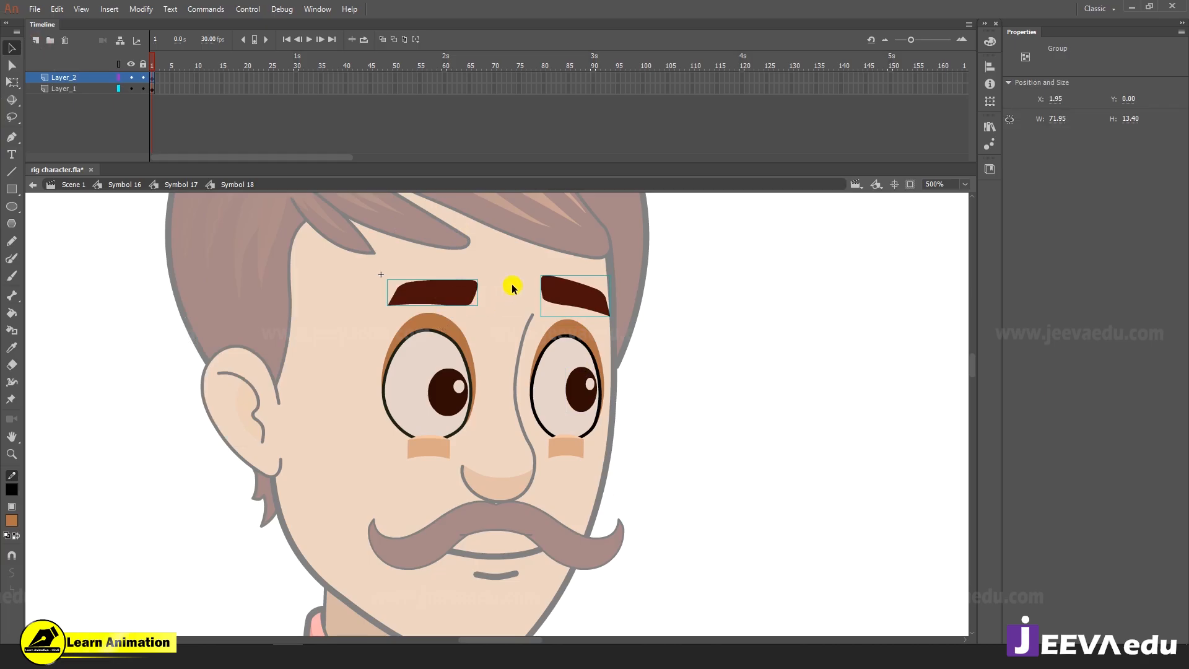
{"action": "left_click", "coordinate": [132, 78]}
{"action": "left_click", "coordinate": [132, 78]}
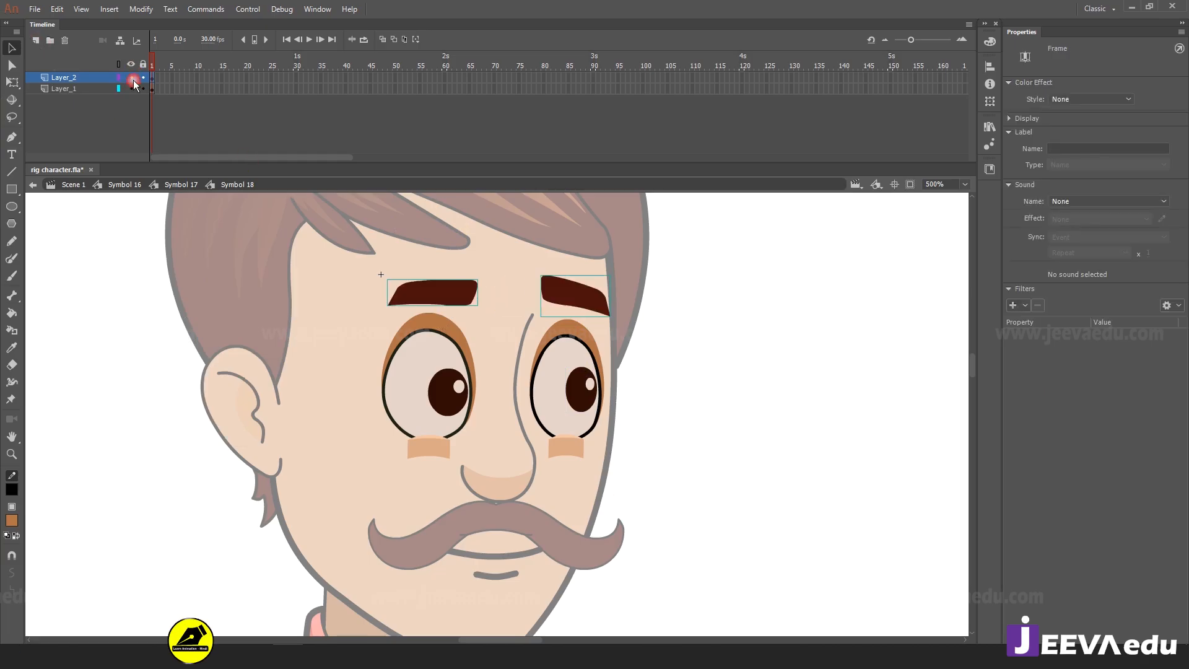
Distribute the two eyebrows to separate layers and delete the emptied Layer_2
{"action": "right_click", "coordinate": [462, 301]}
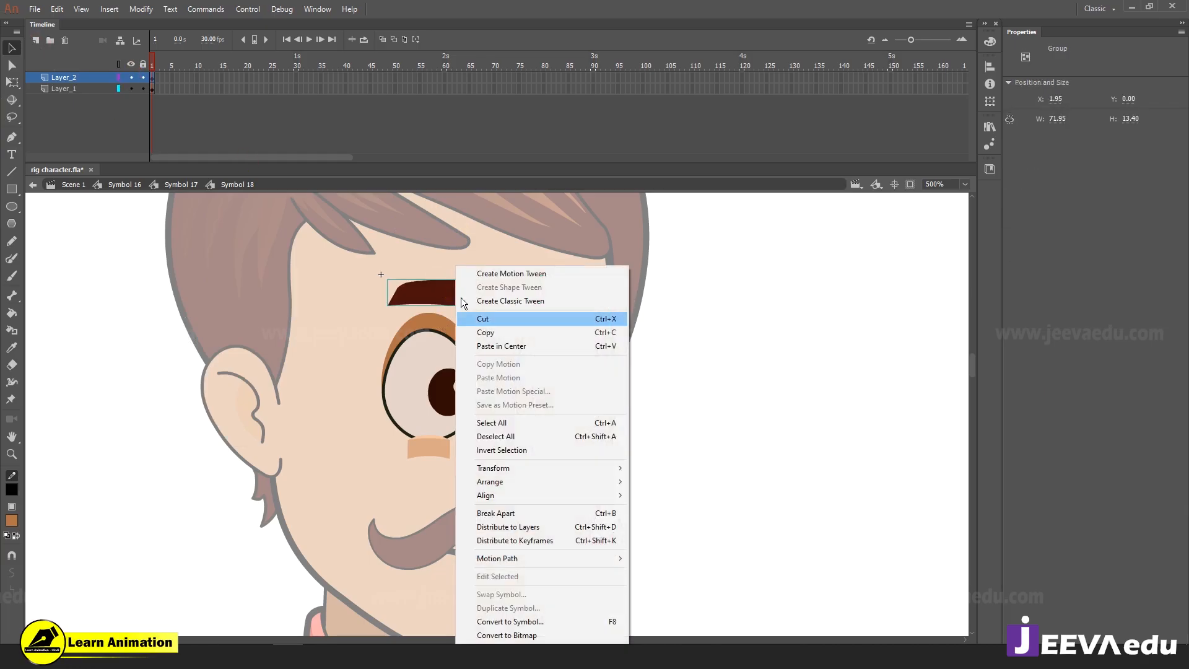
{"action": "left_click", "coordinate": [551, 530]}
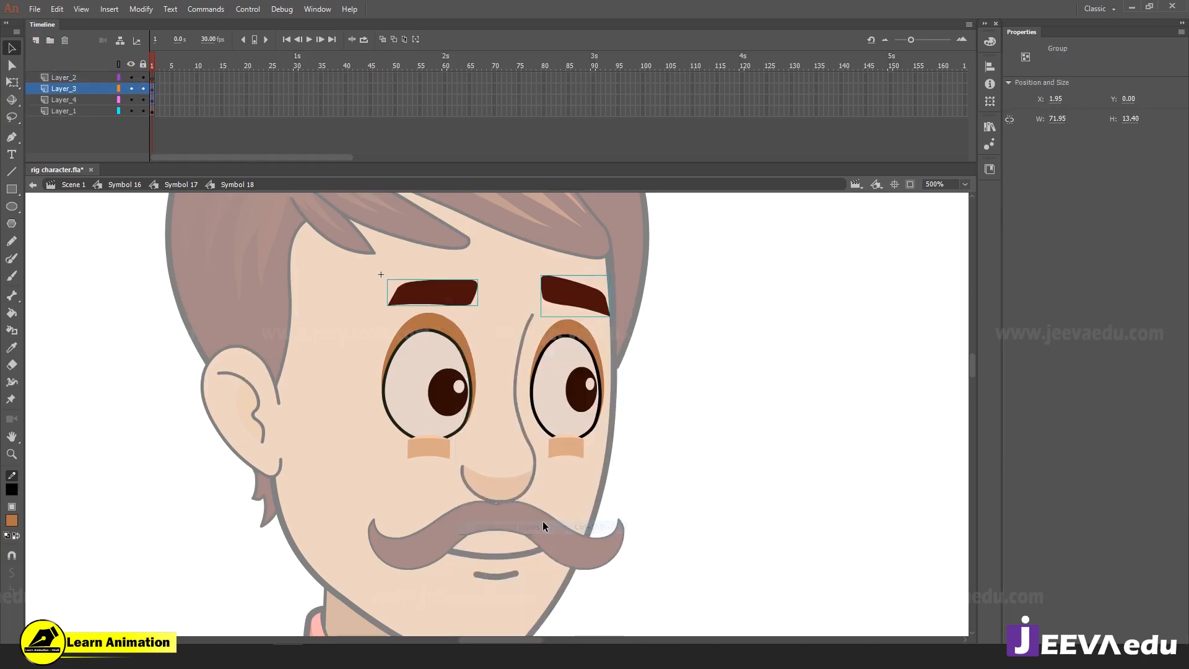
{"action": "left_click", "coordinate": [95, 76]}
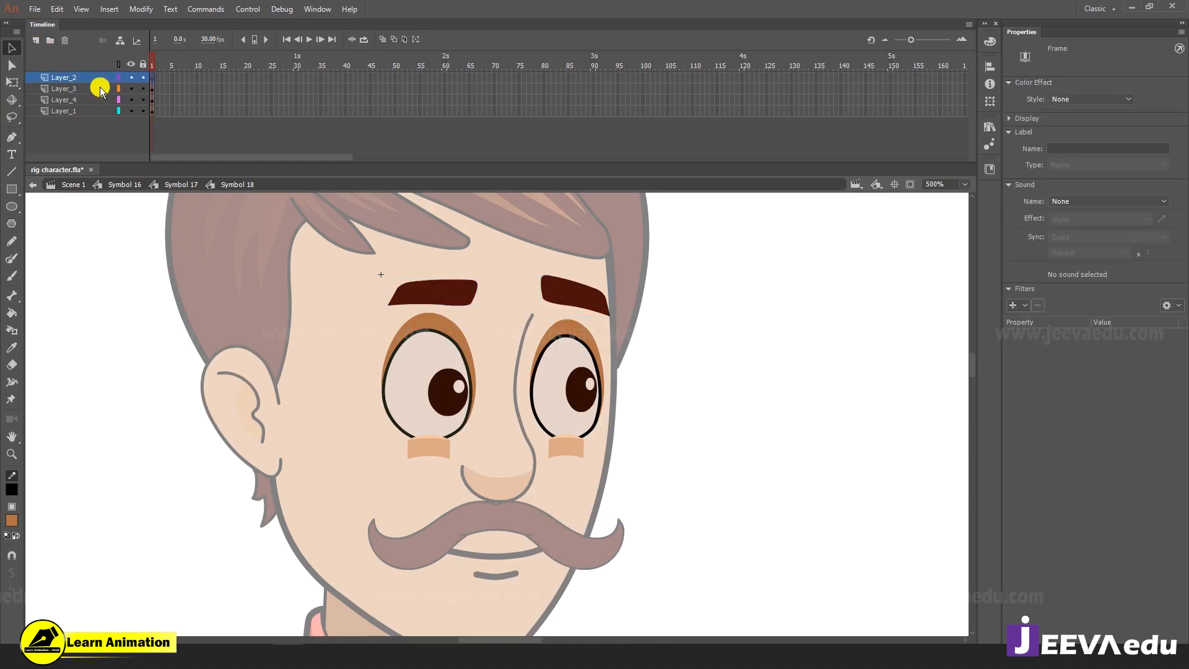
{"action": "left_click", "coordinate": [64, 41]}
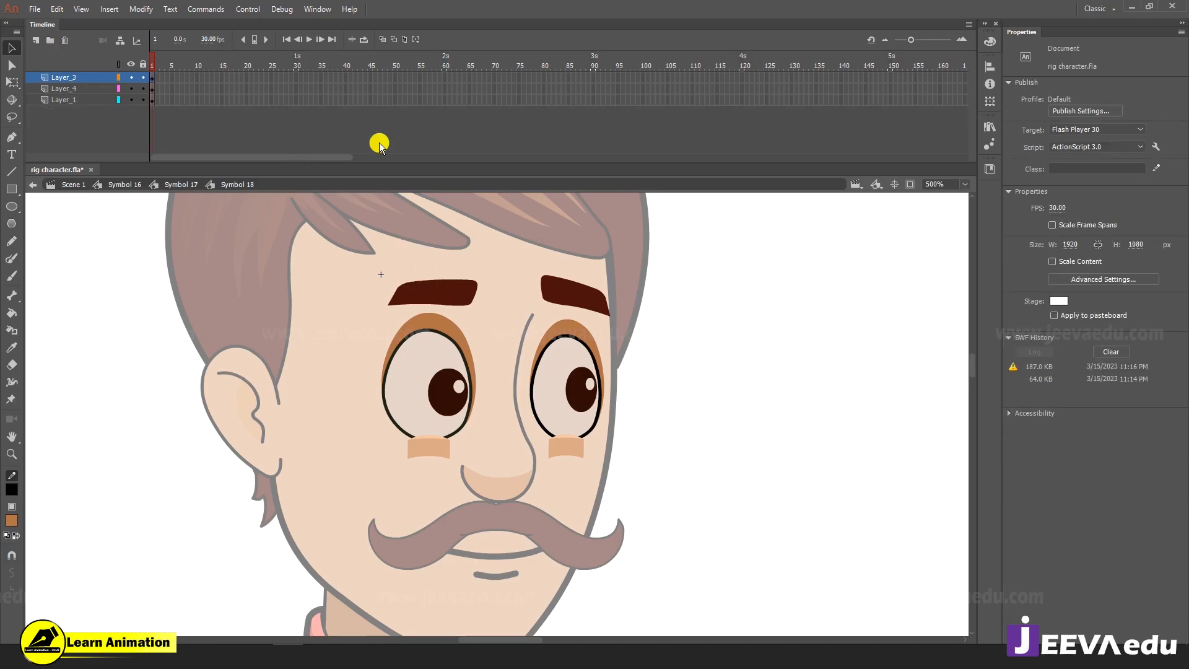
Convert the near eye's eyebrow on Layer_3 into a Graphic symbol and move its pivot to the outer lower corner
{"action": "left_click_drag", "start_coordinate": [911, 40], "coordinate": [922, 41]}
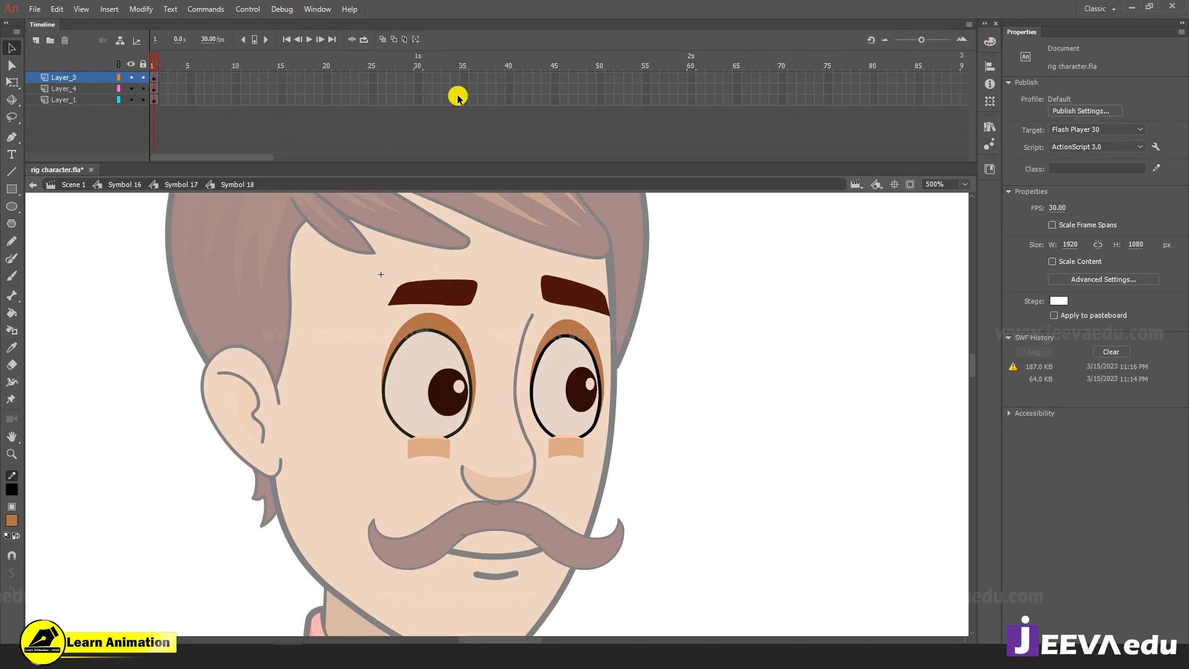
{"action": "left_click", "coordinate": [459, 293]}
{"action": "key", "text": "z"}
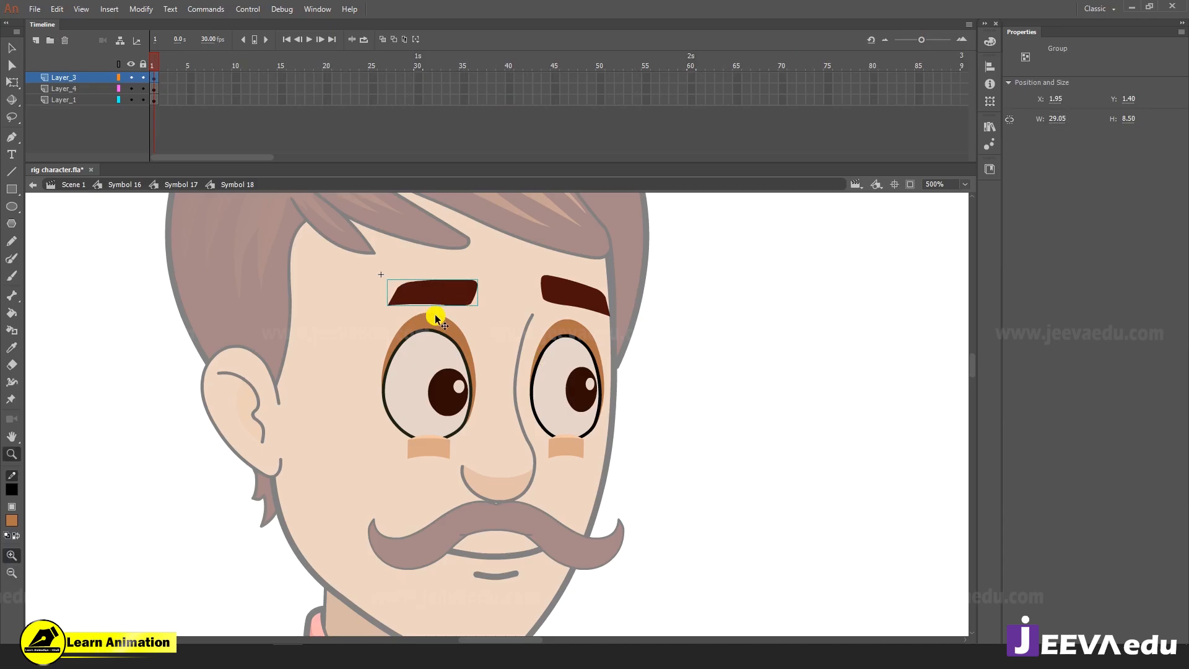
{"action": "left_click", "coordinate": [496, 354]}
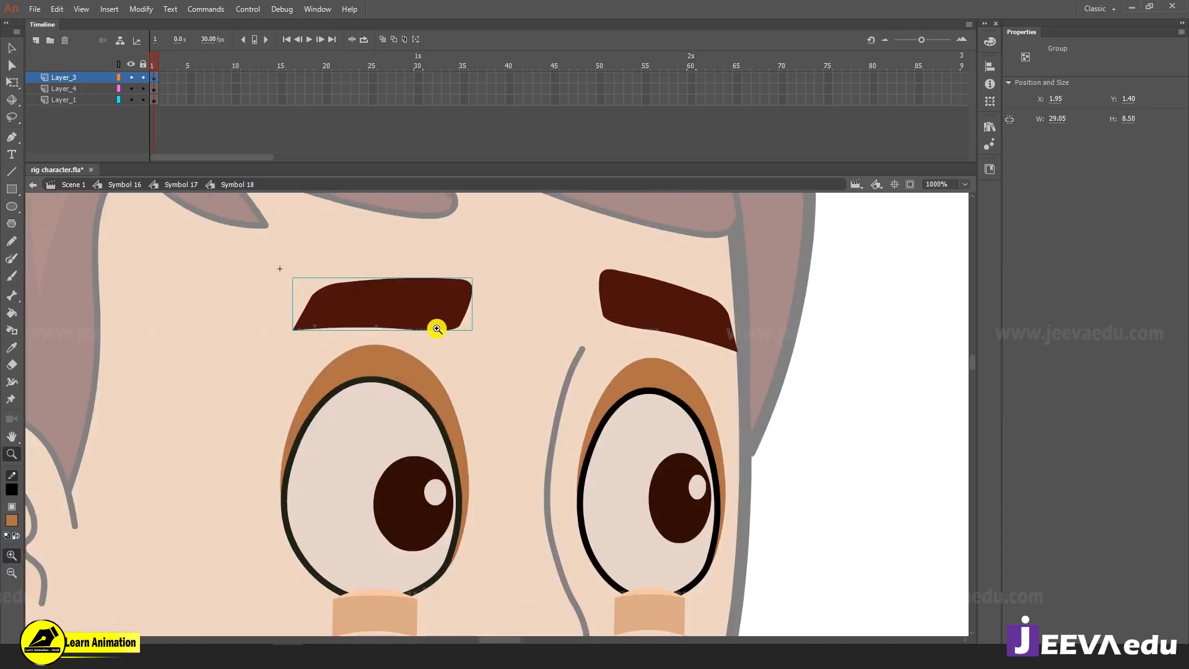
{"action": "key", "text": "F8"}
{"action": "left_click", "coordinate": [660, 151]}
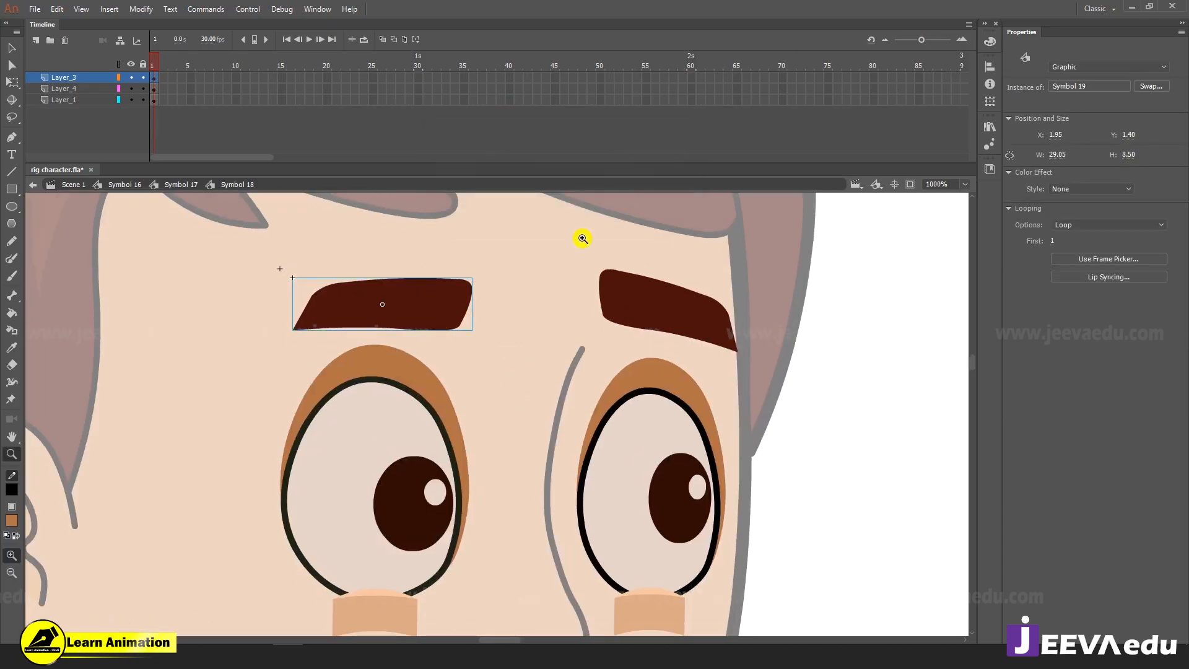
{"action": "key", "text": "q"}
{"action": "left_click_drag", "start_coordinate": [382, 304], "coordinate": [292, 330]}
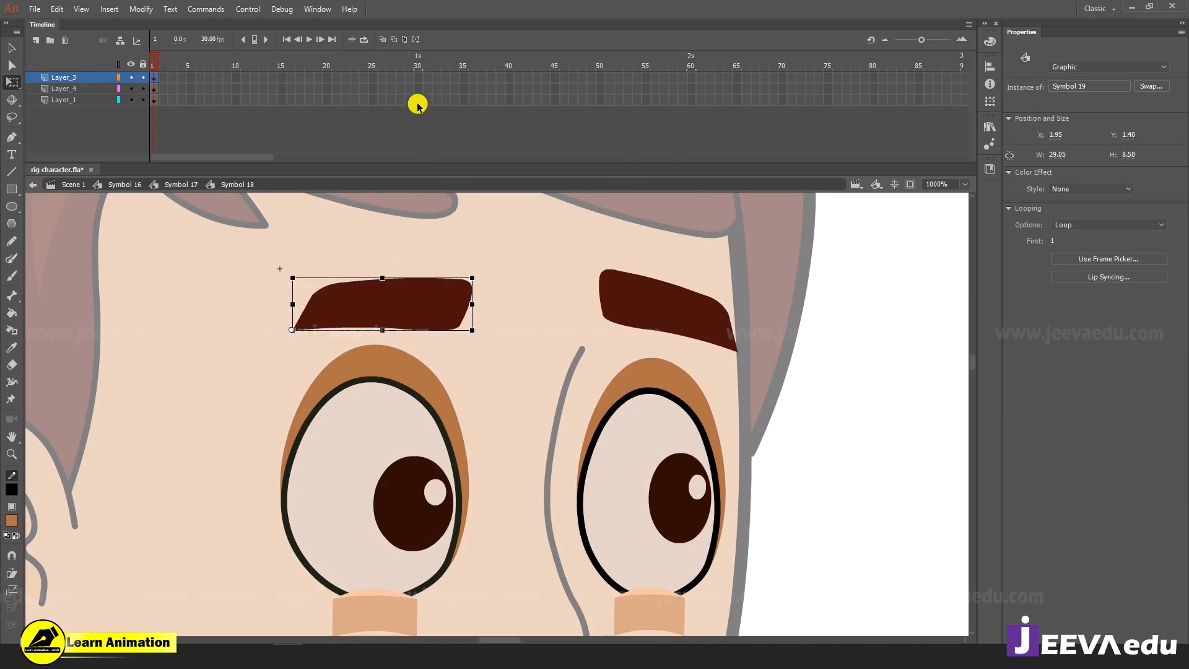
Extend the frames of Layer_3, Layer_4 and Layer_1 past frame 90, then reselect the near eyebrow at frame 1
{"action": "left_click_drag", "start_coordinate": [416, 76], "coordinate": [644, 145]}
{"action": "key", "text": "F5"}
{"action": "key", "text": "F5"}
{"action": "key", "text": "F5"}
{"action": "left_click_drag", "start_coordinate": [650, 67], "coordinate": [151, 80]}
{"action": "left_click", "coordinate": [447, 325]}
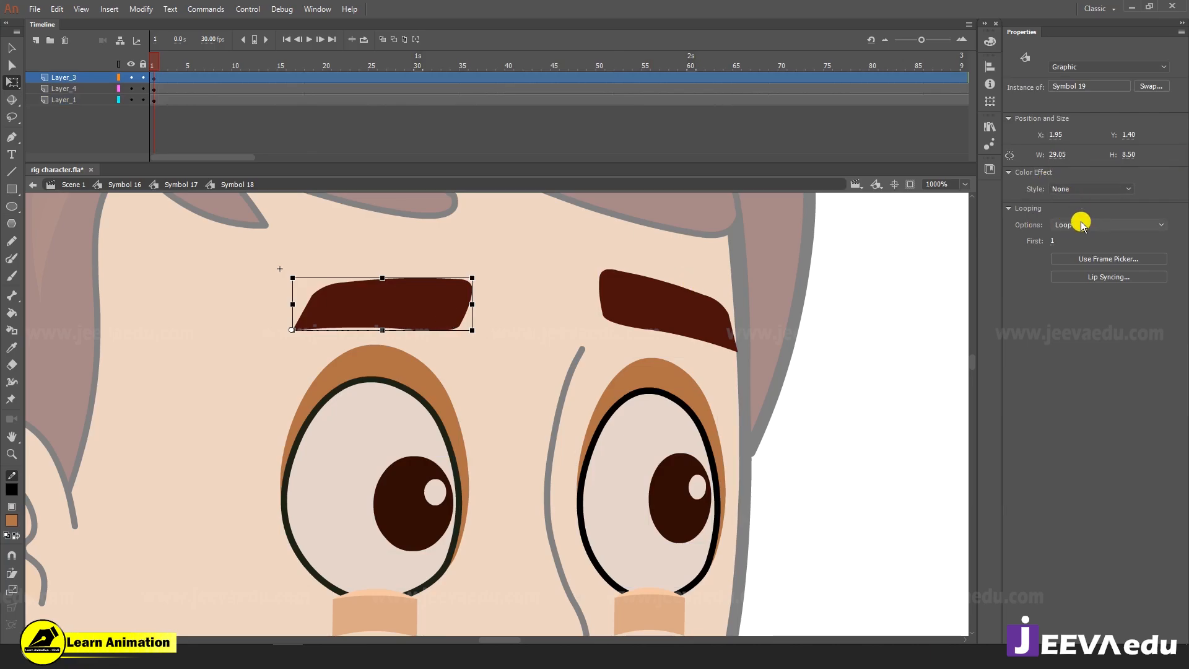
Inside the near eyebrow symbol, convert the eyebrow group into a nested Graphic symbol with looping set to Single Frame
{"action": "double_click", "coordinate": [373, 313]}
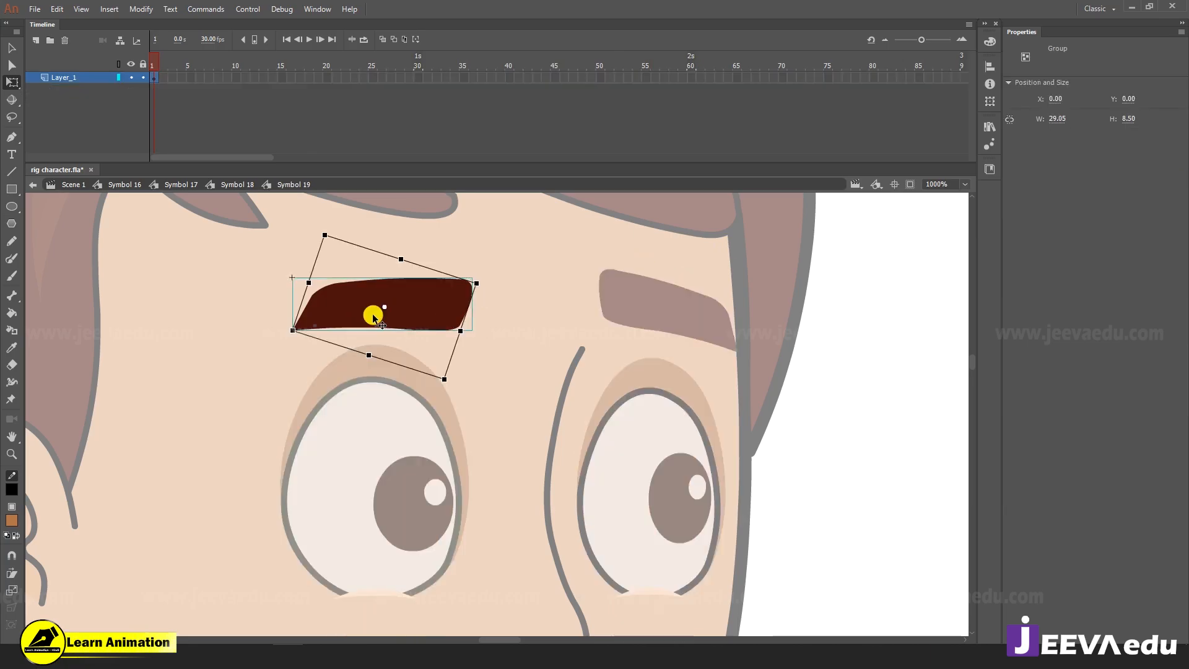
{"action": "key", "text": "F8"}
{"action": "key", "text": "Return"}
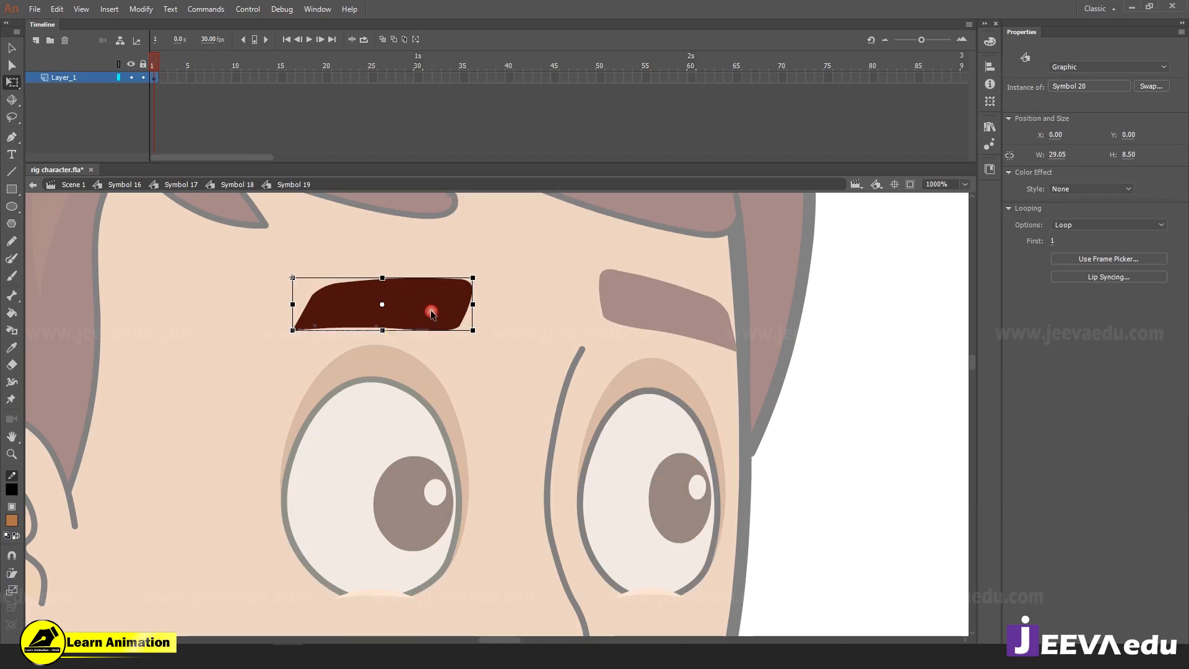
{"action": "left_click", "coordinate": [1065, 225]}
{"action": "left_click", "coordinate": [1077, 264]}
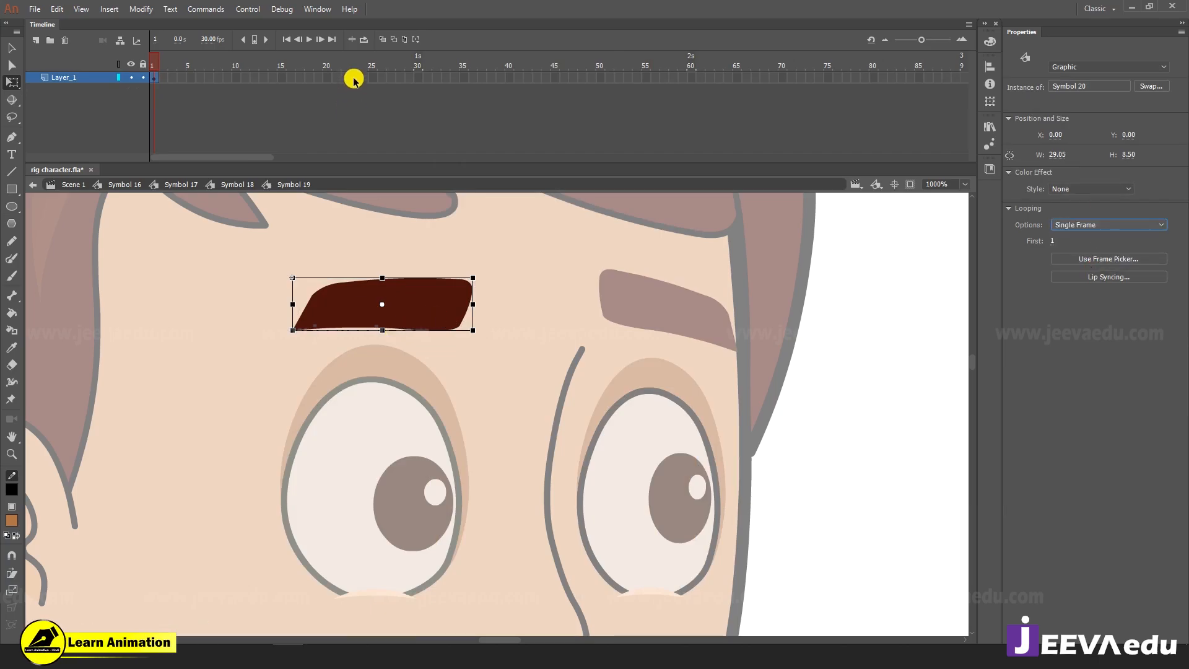
Extend the nested eyebrow's Layer_1 past frame 90 and select the eyebrow at frame 1
{"action": "left_click_drag", "start_coordinate": [353, 79], "coordinate": [675, 78]}
{"action": "key", "text": "F5"}
{"action": "key", "text": "F5"}
{"action": "left_click", "coordinate": [571, 79]}
{"action": "left_click", "coordinate": [154, 65]}
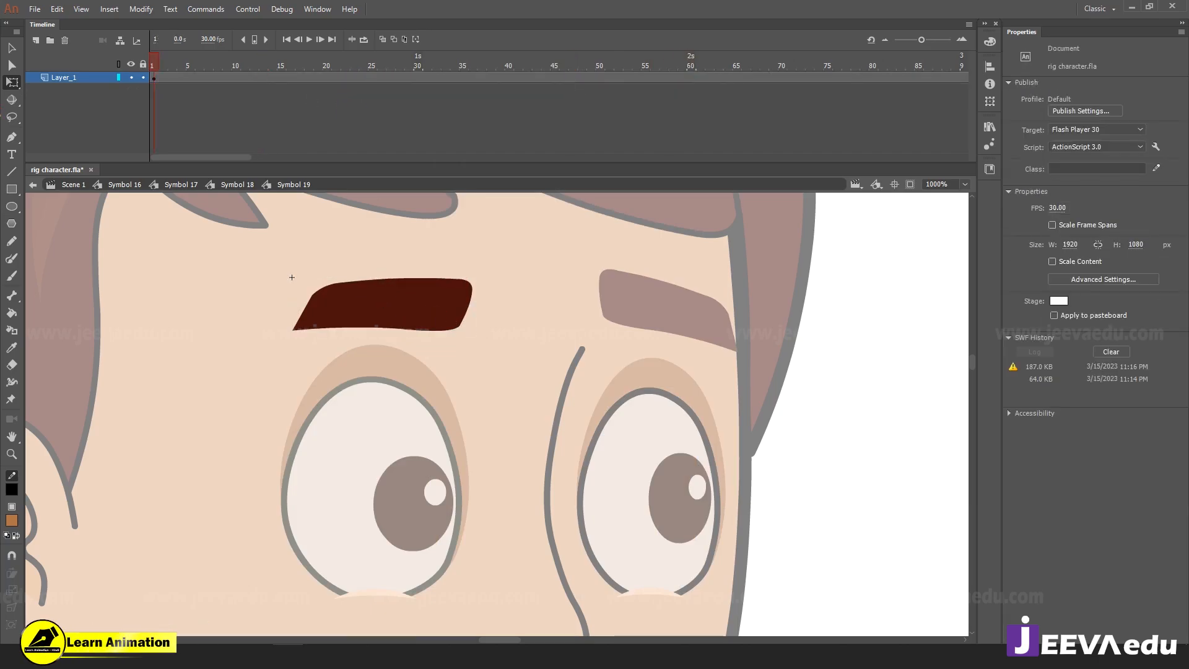
{"action": "left_click", "coordinate": [335, 298]}
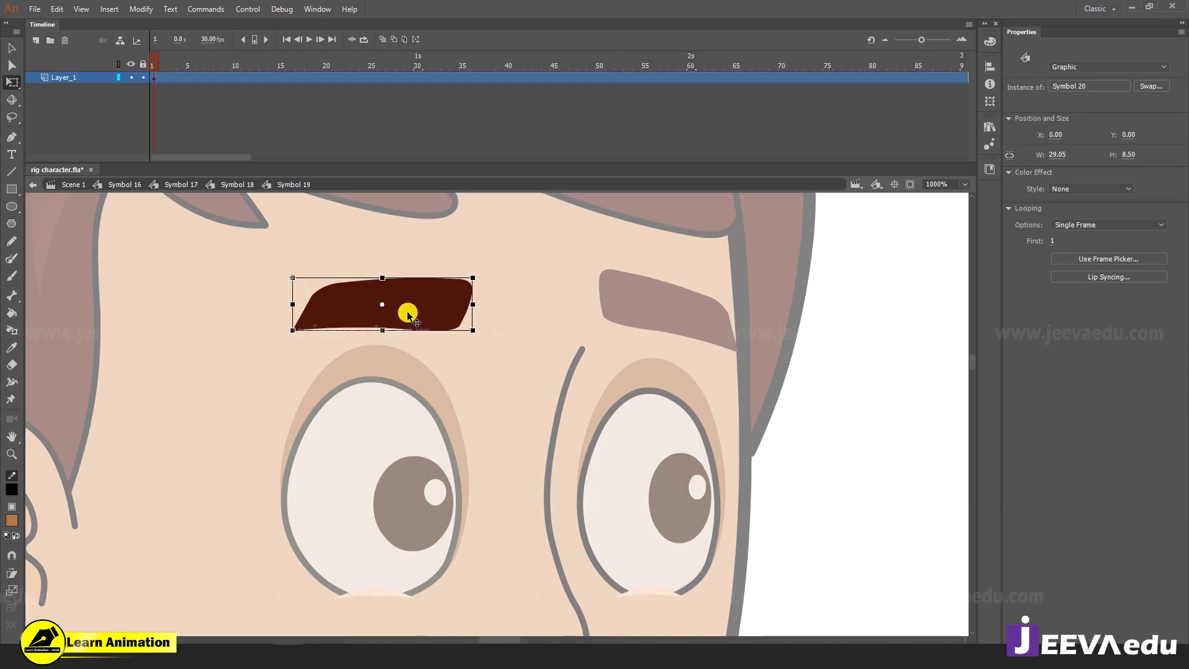
Open the nested eyebrow symbol, add a keyframe at frame 2 and break the eyebrow there apart into an editable shape
{"action": "double_click", "coordinate": [410, 311]}
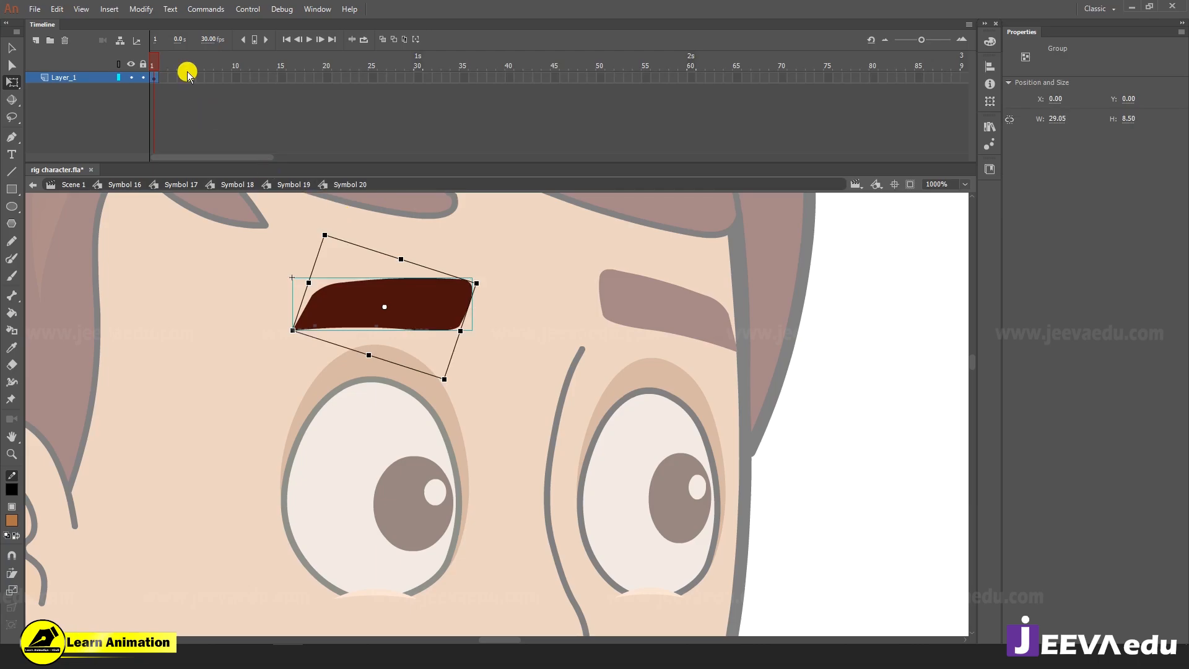
{"action": "left_click", "coordinate": [155, 77]}
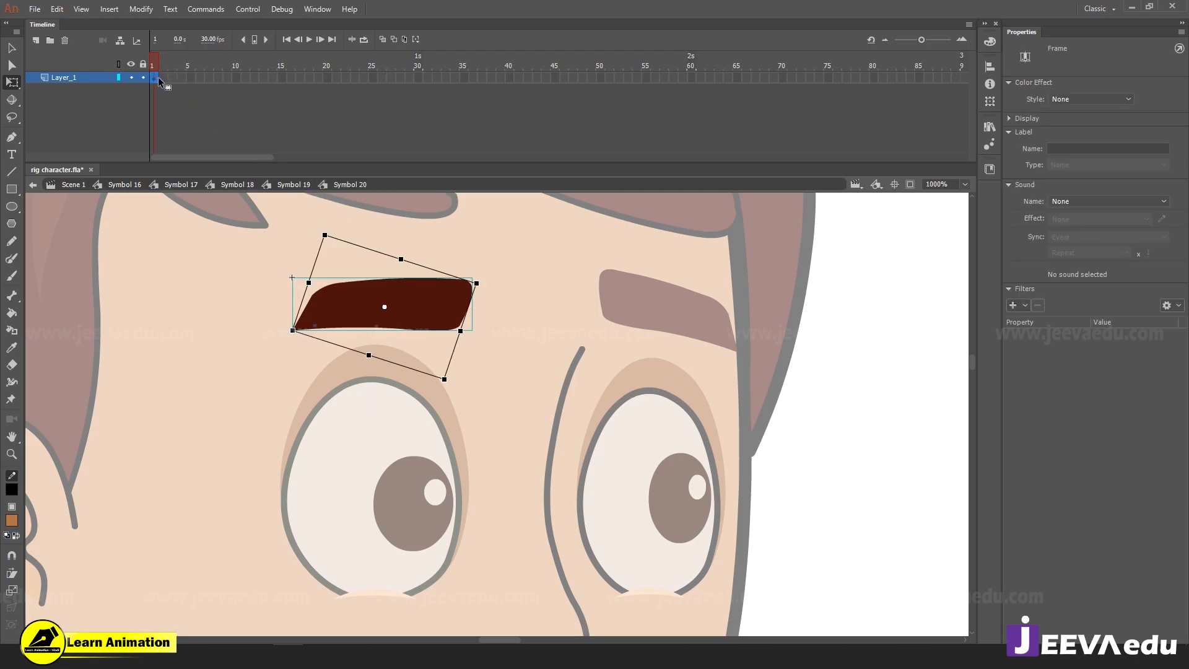
{"action": "left_click", "coordinate": [162, 78]}
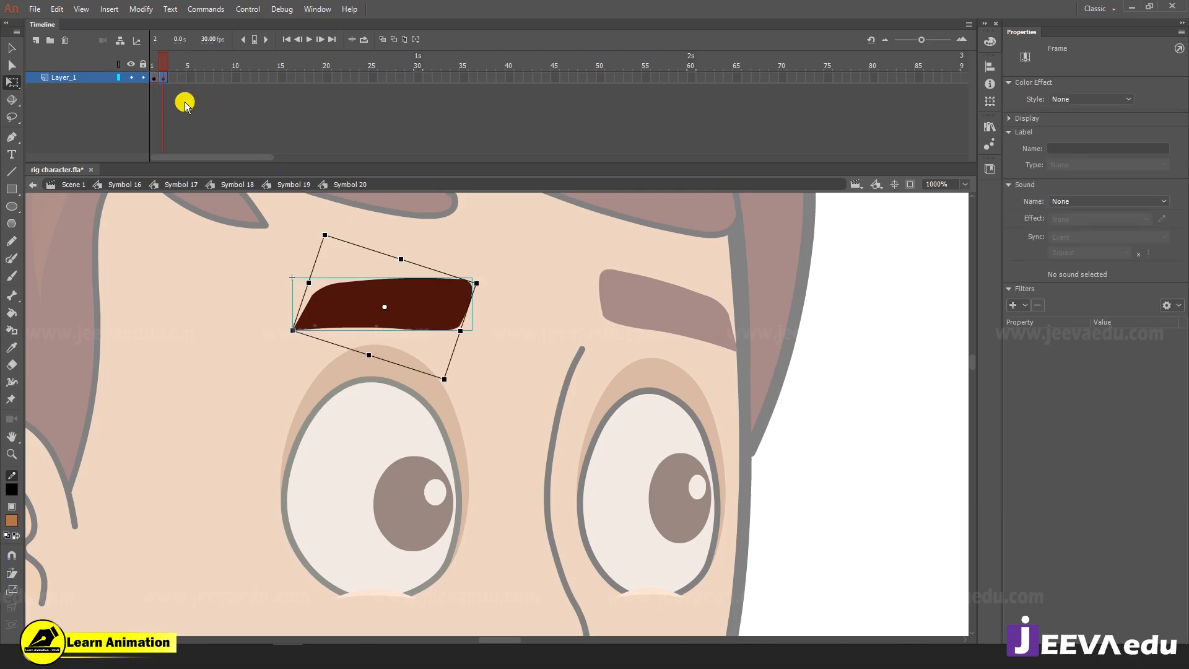
{"action": "left_click", "coordinate": [440, 324]}
{"action": "key", "text": "ctrl+="}
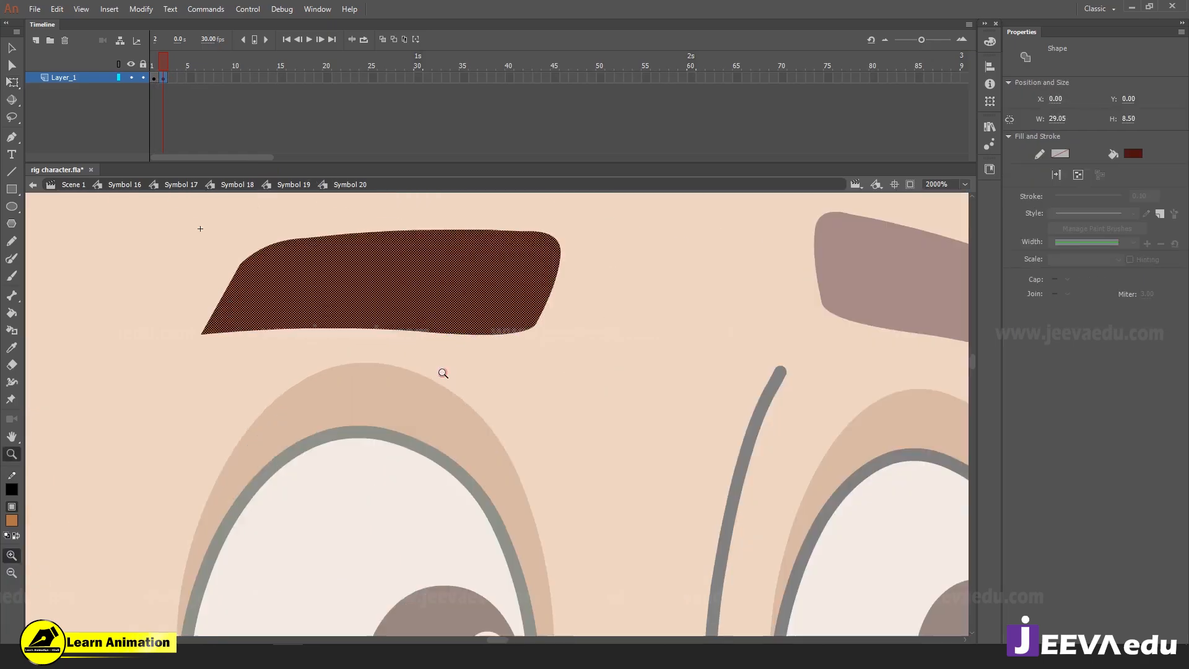
Pull the inner end and lower inner corner of the frame 2 eyebrow outward into a rounder end
{"action": "left_click", "coordinate": [472, 427]}
{"action": "key", "text": "v"}
{"action": "left_click_drag", "start_coordinate": [563, 319], "coordinate": [577, 302]}
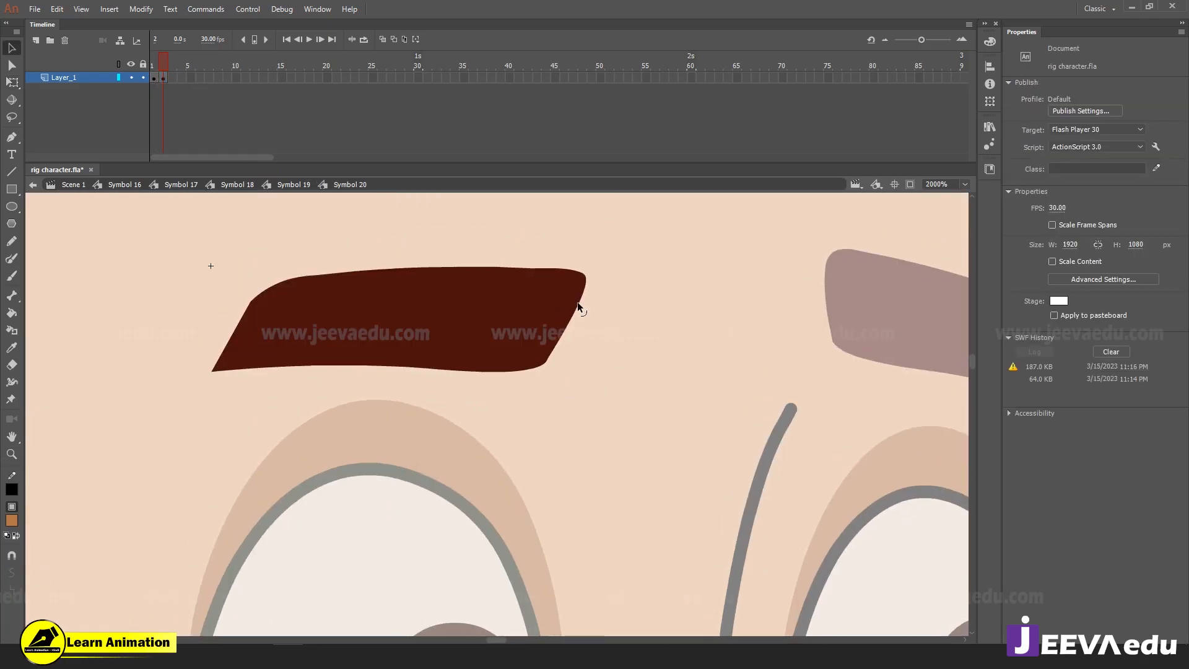
{"action": "left_click_drag", "start_coordinate": [548, 358], "coordinate": [582, 343]}
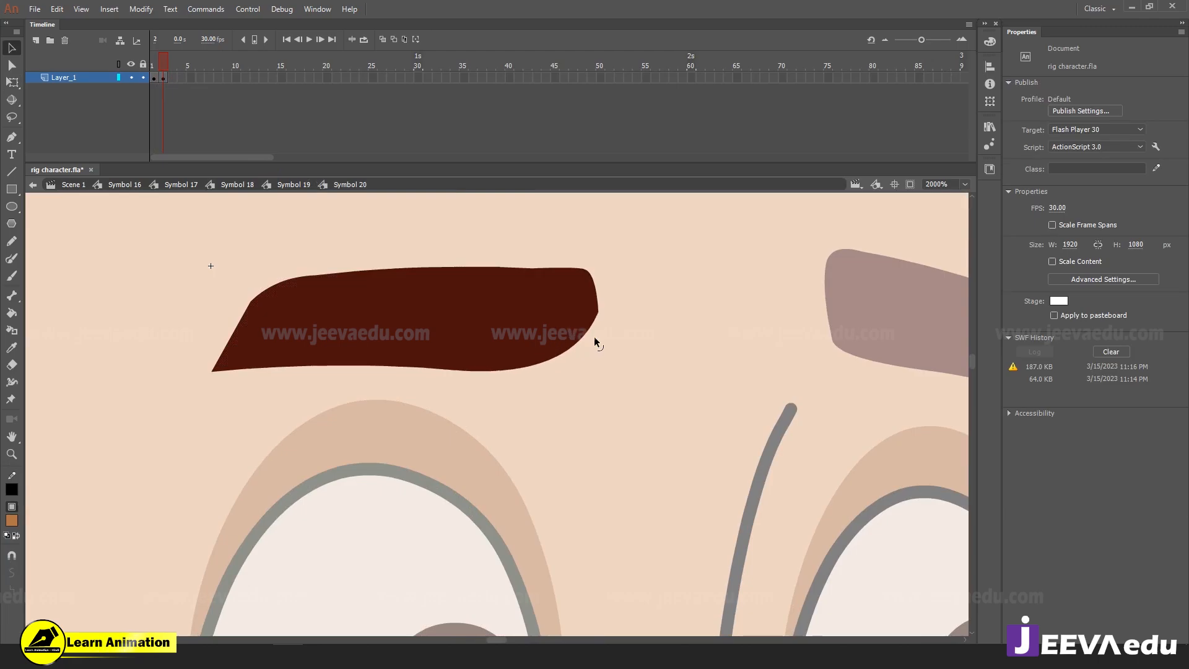
Bend the frame 2 eyebrow's lower edge upward and its upper edge downward to thin the outer half
{"action": "left_click", "coordinate": [464, 340]}
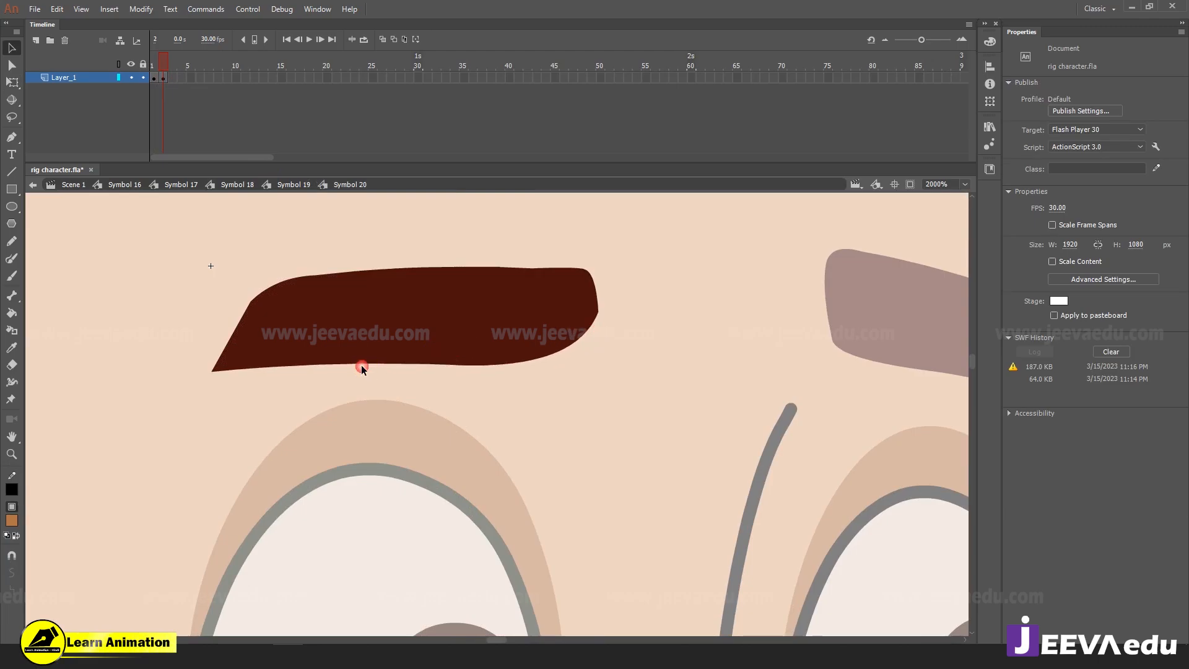
{"action": "left_click_drag", "start_coordinate": [362, 366], "coordinate": [369, 351]}
{"action": "mouse_move", "coordinate": [361, 270]}
{"action": "left_mouse_down"}
{"action": "mouse_move", "coordinate": [359, 293]}
{"action": "mouse_move", "coordinate": [310, 275]}
{"action": "mouse_move", "coordinate": [311, 288]}
{"action": "left_mouse_up"}
{"action": "left_click", "coordinate": [258, 298]}
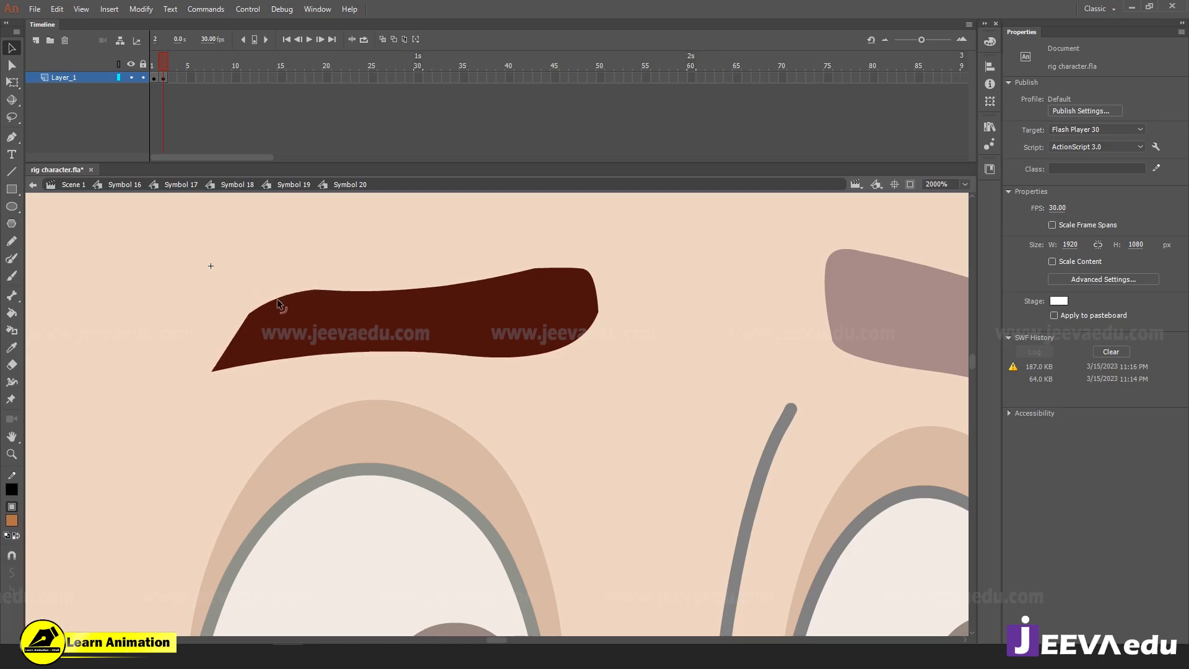
Bulge the upper inner corner of the frame 2 eyebrow into a rounded tip and smooth the adjoining upper edge
{"action": "left_click_drag", "start_coordinate": [562, 271], "coordinate": [605, 314]}
{"action": "left_click", "coordinate": [533, 283]}
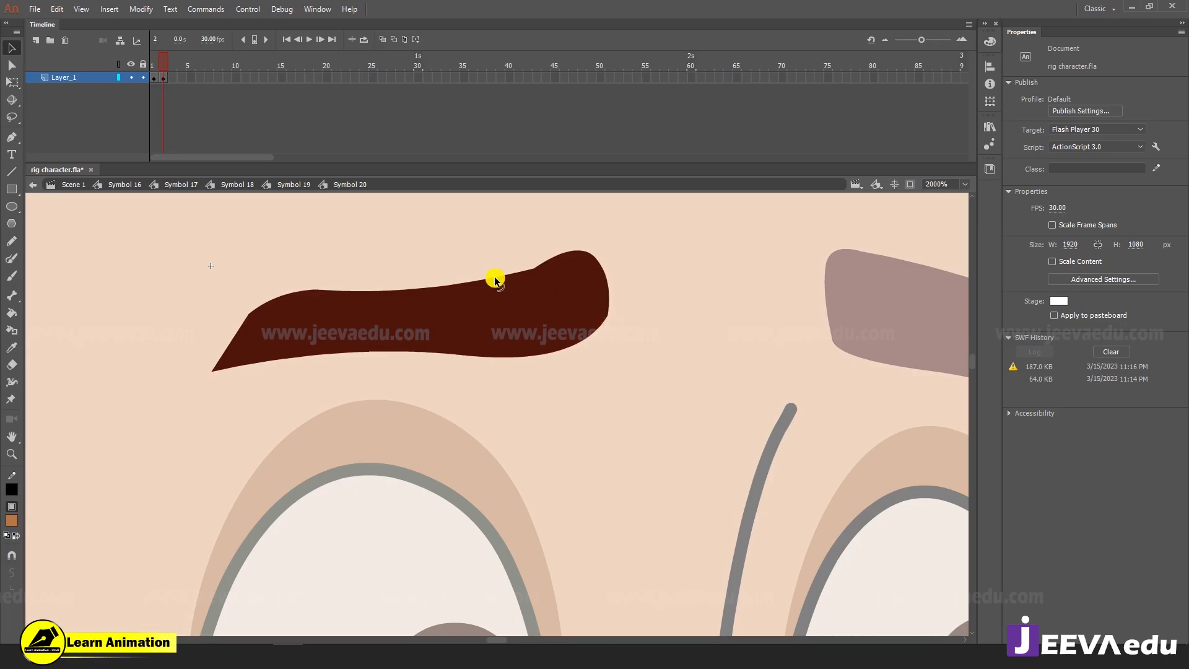
{"action": "left_click_drag", "start_coordinate": [494, 278], "coordinate": [517, 281]}
Refine the lower edge and curve the outer tip of the frame 2 eyebrow, and group the shape
{"action": "key", "text": "z"}
{"action": "left_click", "coordinate": [522, 311], "text": "alt"}
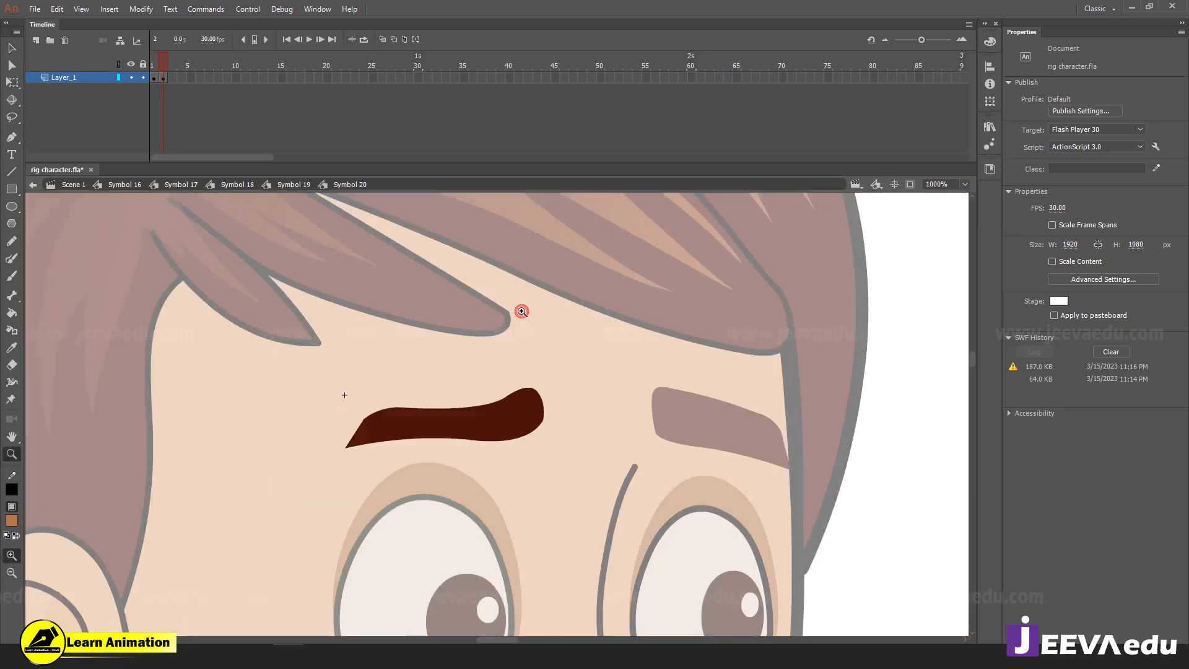
{"action": "scroll", "coordinate": [521, 311], "scroll_direction": "down", "scroll_amount": 3}
{"action": "key", "text": "v"}
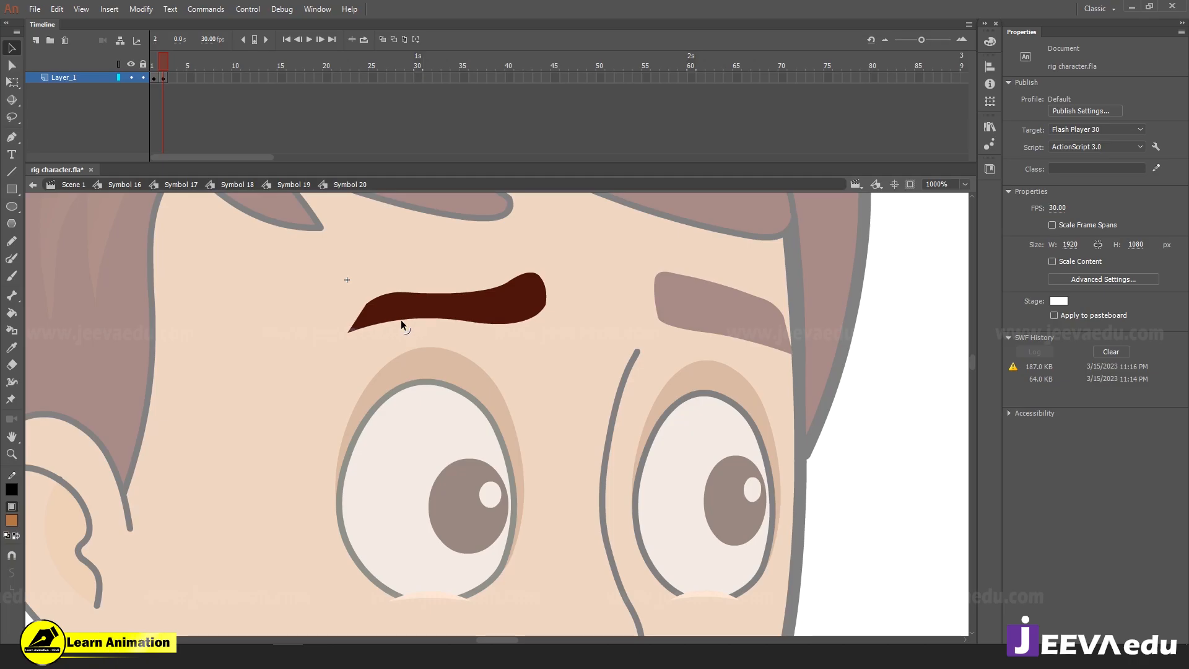
{"action": "left_click", "coordinate": [400, 318]}
{"action": "left_click", "coordinate": [354, 319]}
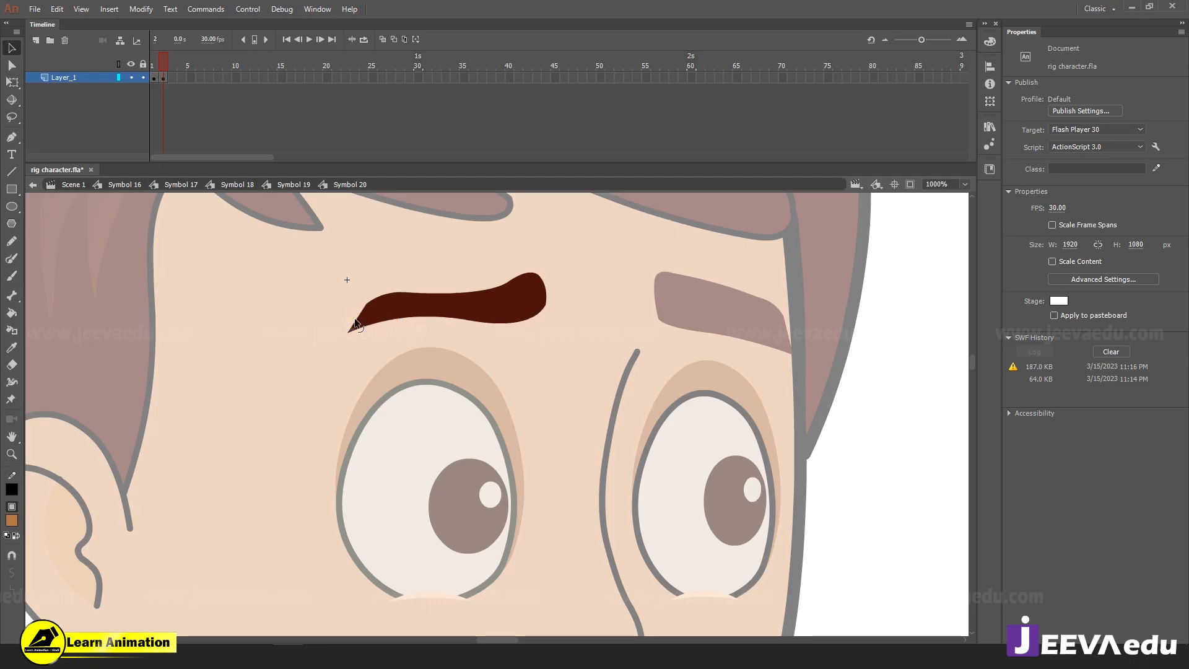
{"action": "left_click", "coordinate": [499, 314]}
{"action": "key", "text": "ctrl+g"}
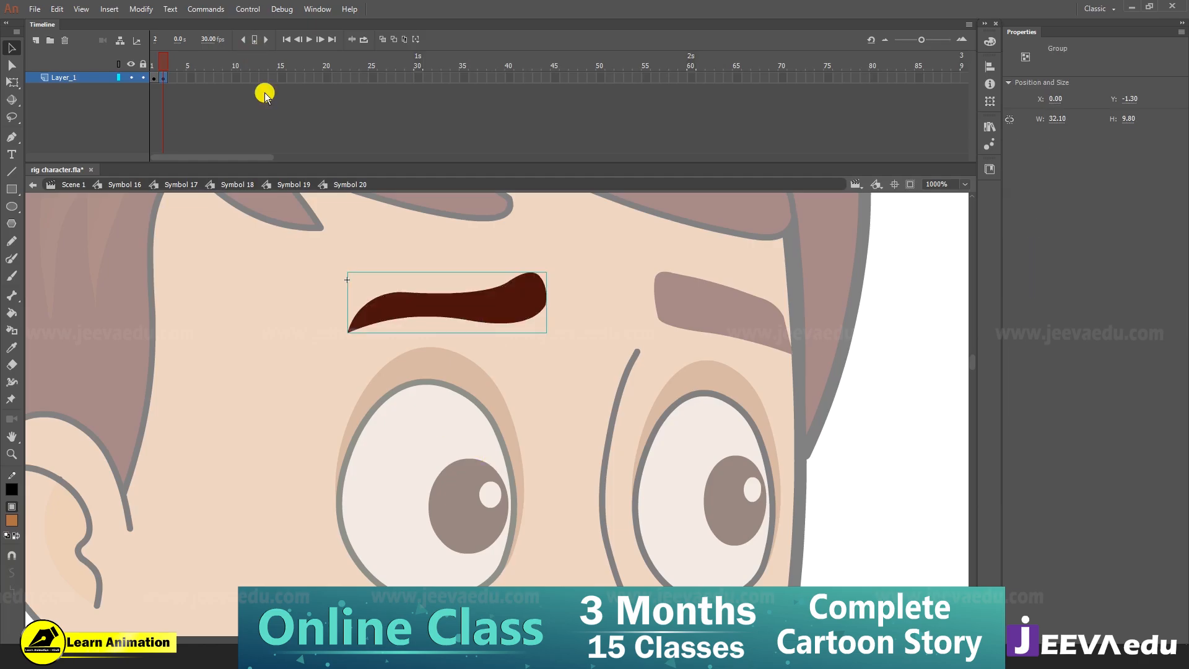
{"action": "left_click_drag", "start_coordinate": [159, 64], "coordinate": [161, 65]}
Inside the frame 2 eyebrow group, thicken the middle slightly and raise the upper inner tip with its adjoining edge
{"action": "double_click", "coordinate": [433, 311]}
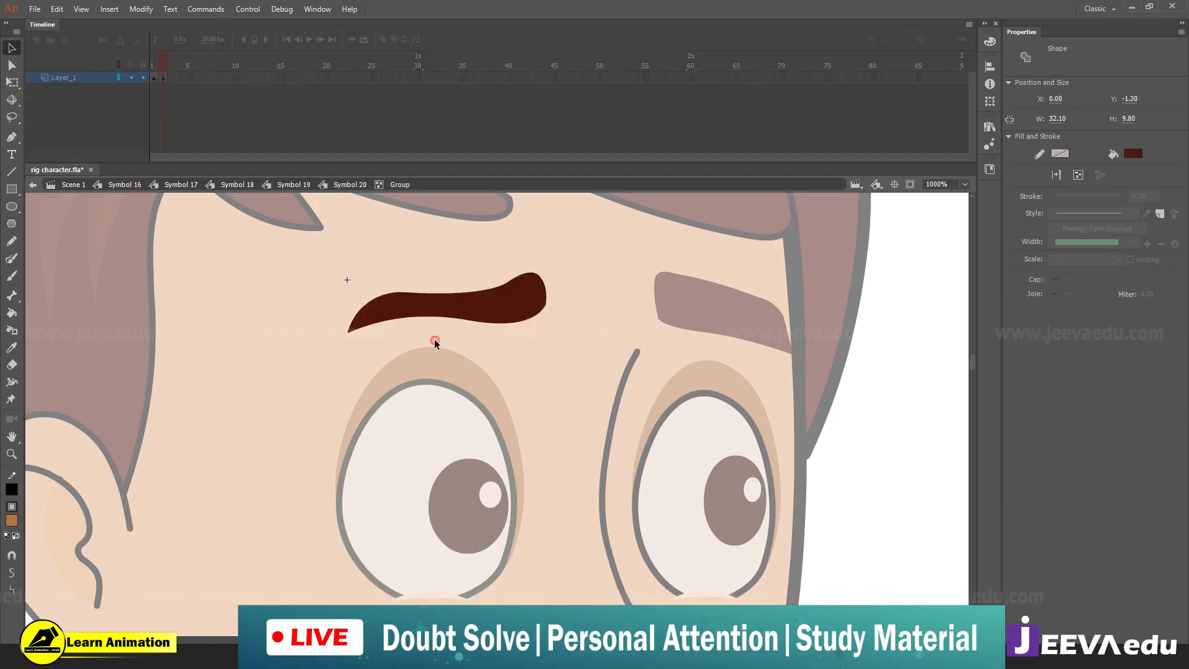
{"action": "left_click", "coordinate": [426, 329]}
{"action": "left_click_drag", "start_coordinate": [345, 336], "coordinate": [372, 328]}
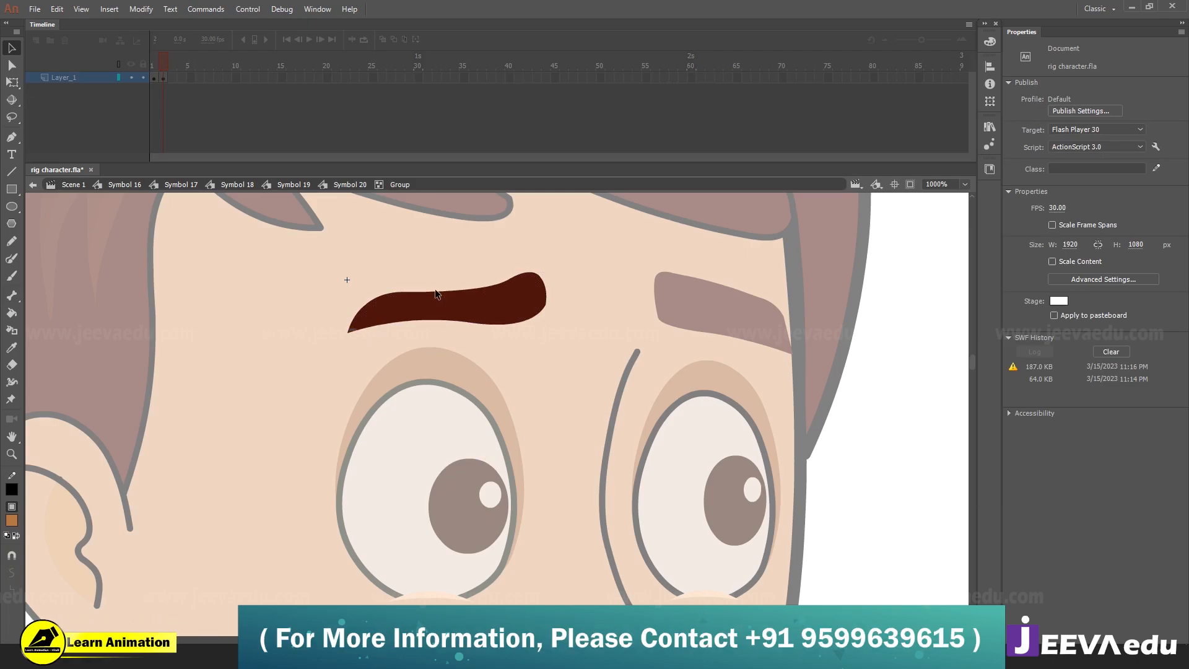
{"action": "left_click_drag", "start_coordinate": [519, 273], "coordinate": [520, 266]}
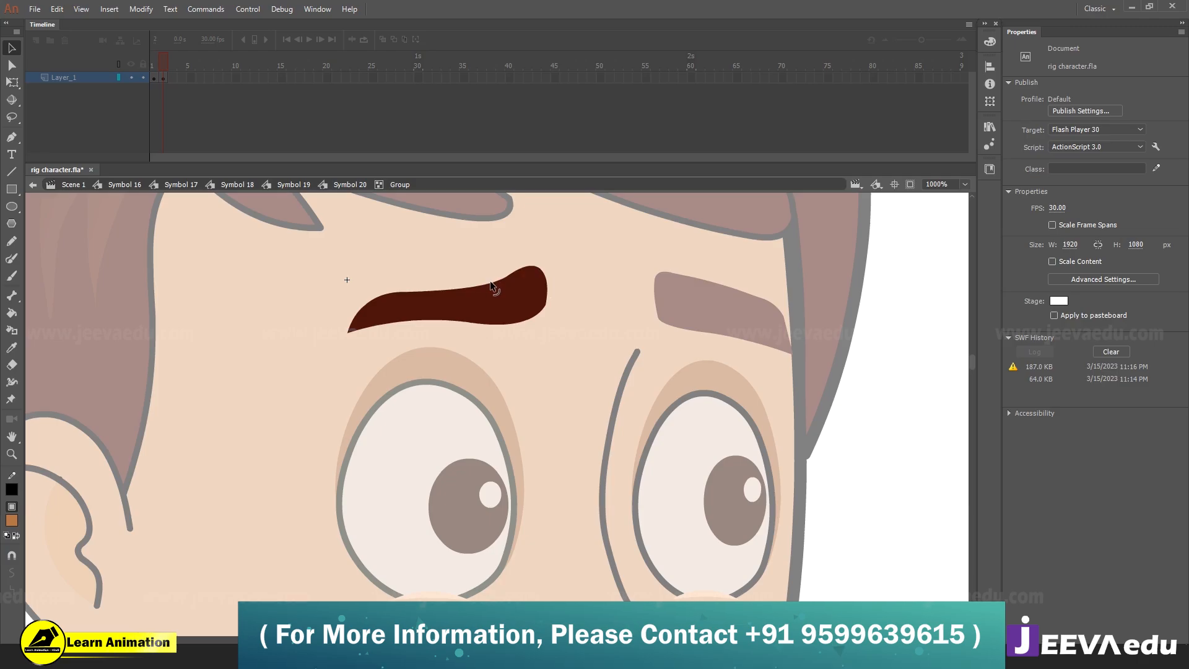
{"action": "left_click_drag", "start_coordinate": [493, 284], "coordinate": [491, 282]}
{"action": "double_click", "coordinate": [426, 354]}
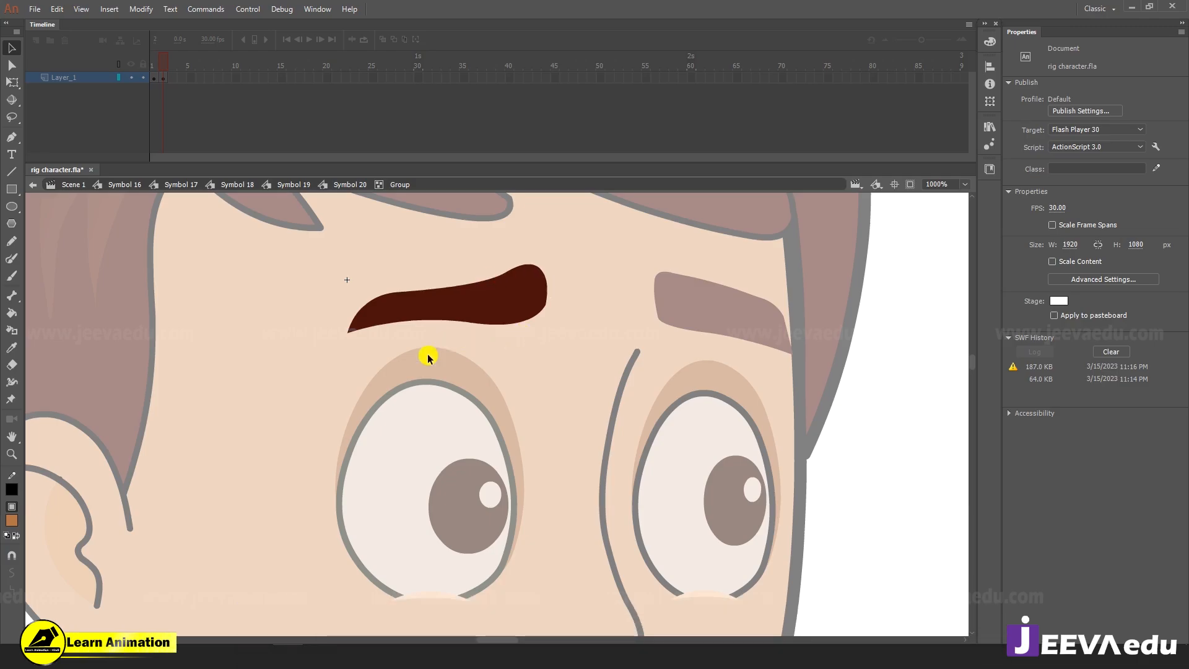
Adjust the lower edge of the grouped frame 2 eyebrow, compare it with frame 1, and leave the nested symbol
{"action": "left_click_drag", "start_coordinate": [182, 68], "coordinate": [160, 65]}
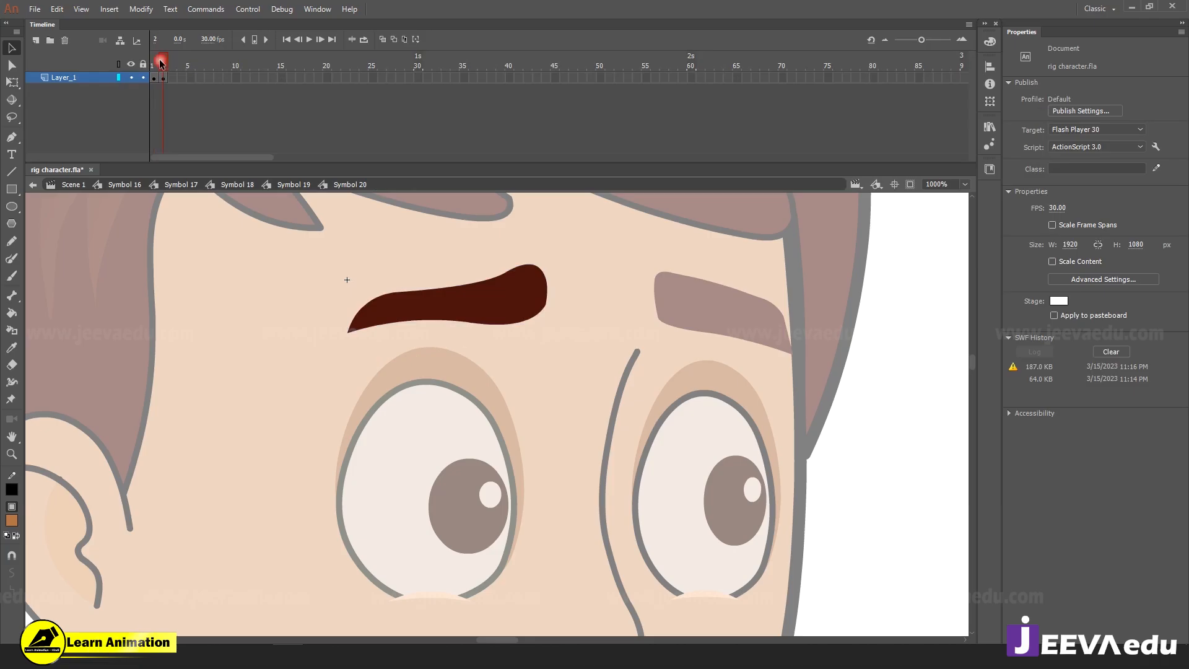
{"action": "double_click", "coordinate": [524, 306]}
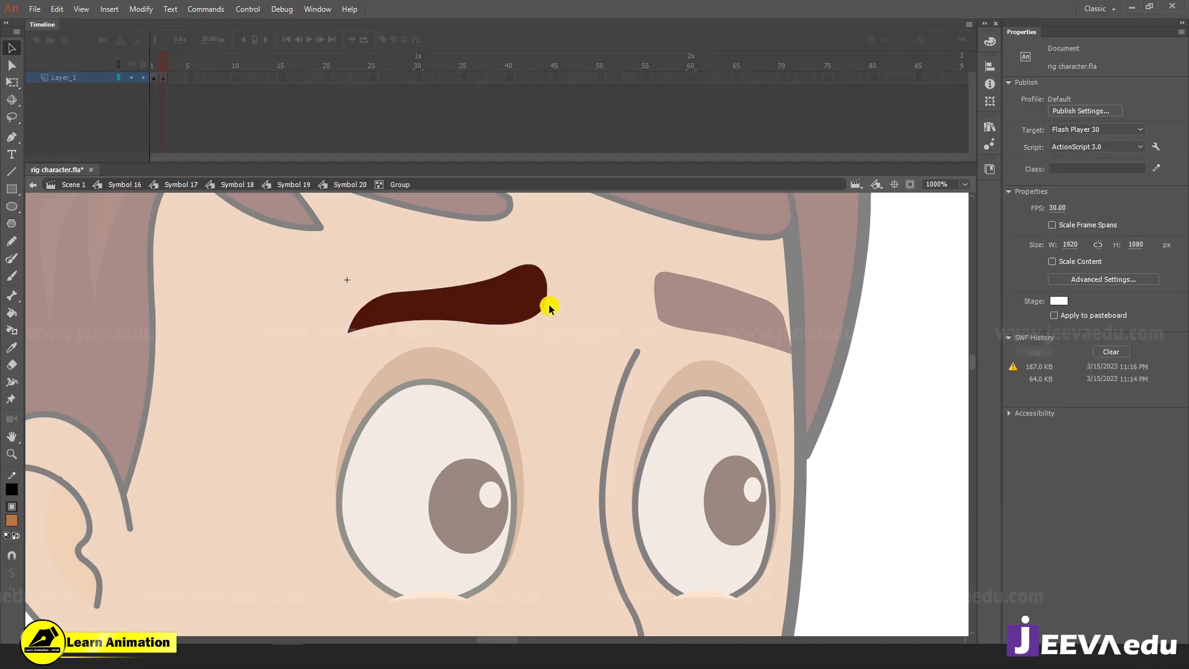
{"action": "left_click_drag", "start_coordinate": [416, 319], "coordinate": [391, 321]}
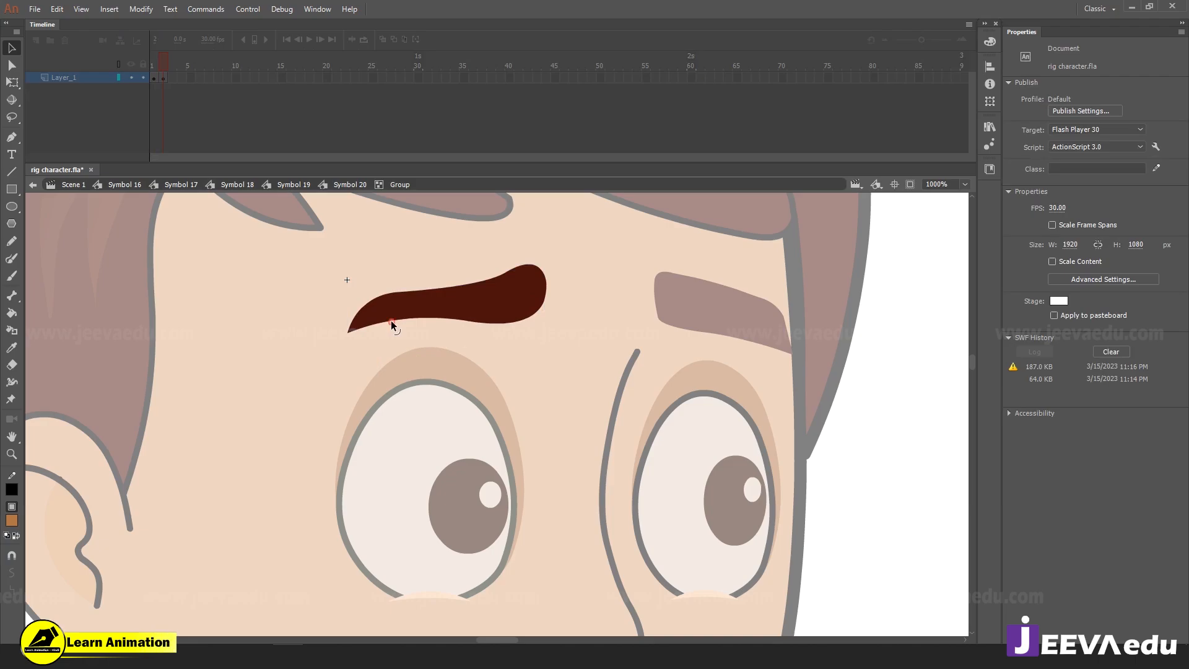
{"action": "left_click_drag", "start_coordinate": [452, 318], "coordinate": [453, 323]}
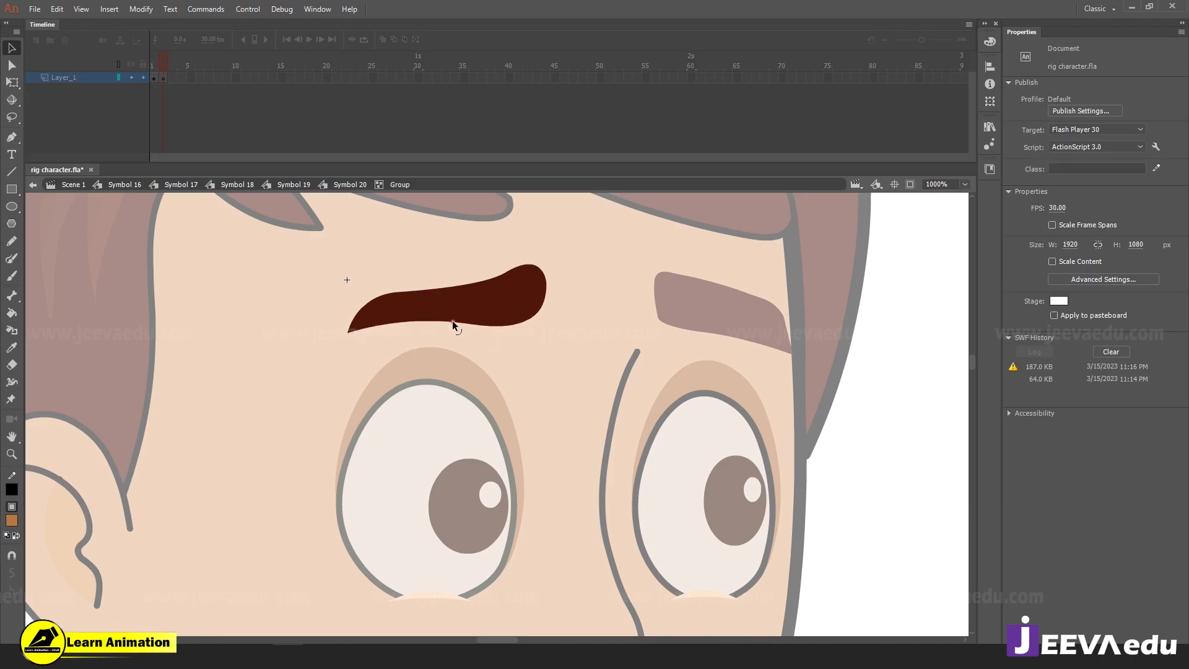
{"action": "double_click", "coordinate": [623, 342]}
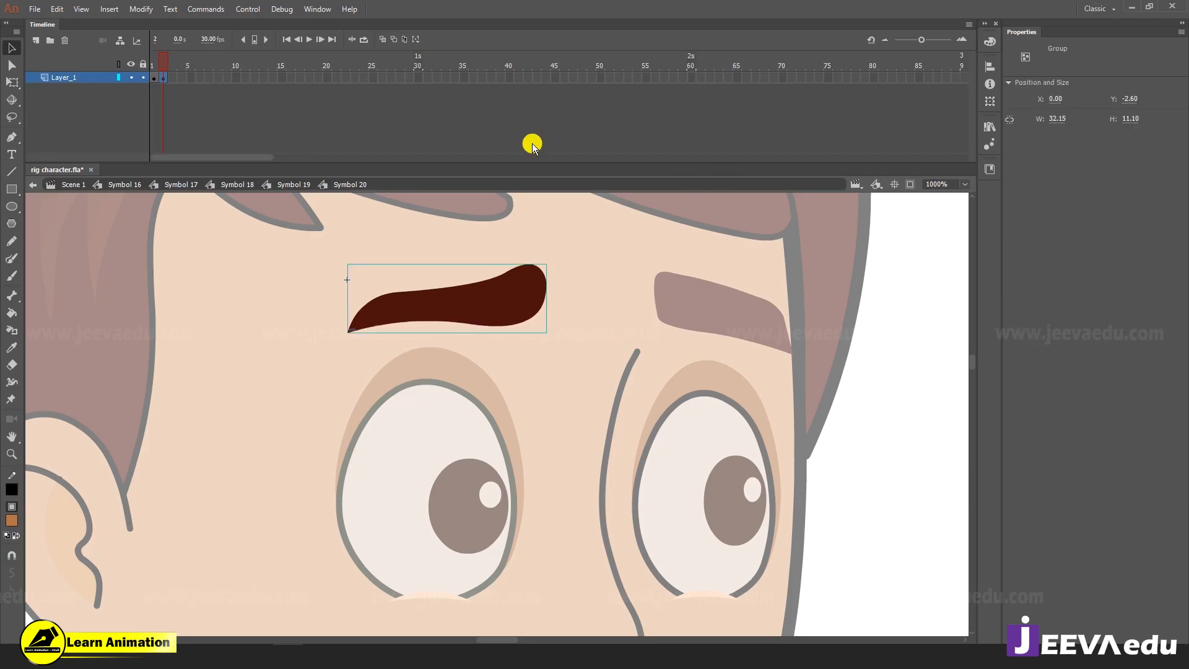
{"action": "left_click", "coordinate": [154, 62]}
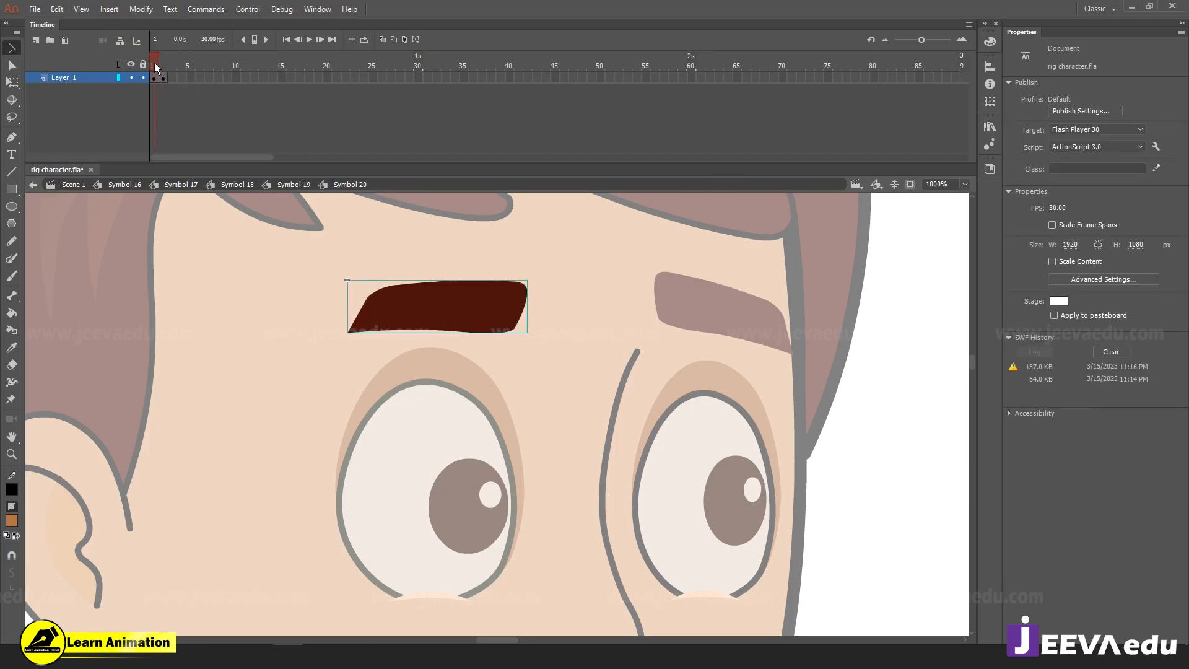
{"action": "left_click", "coordinate": [162, 62]}
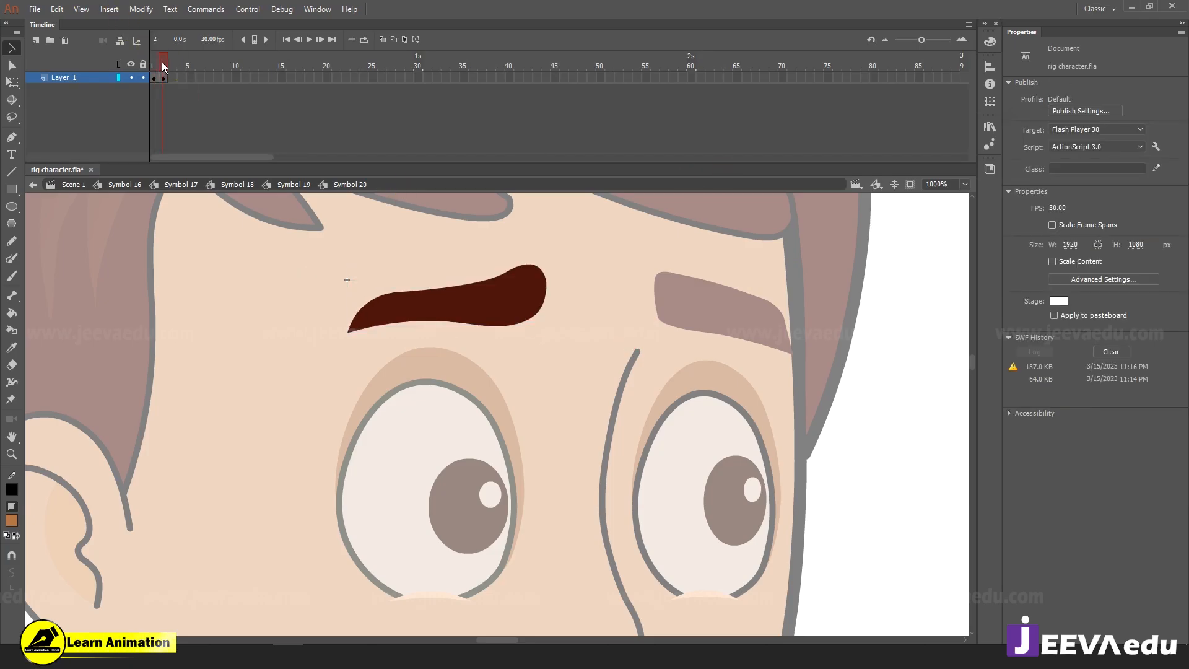
{"action": "double_click", "coordinate": [521, 374]}
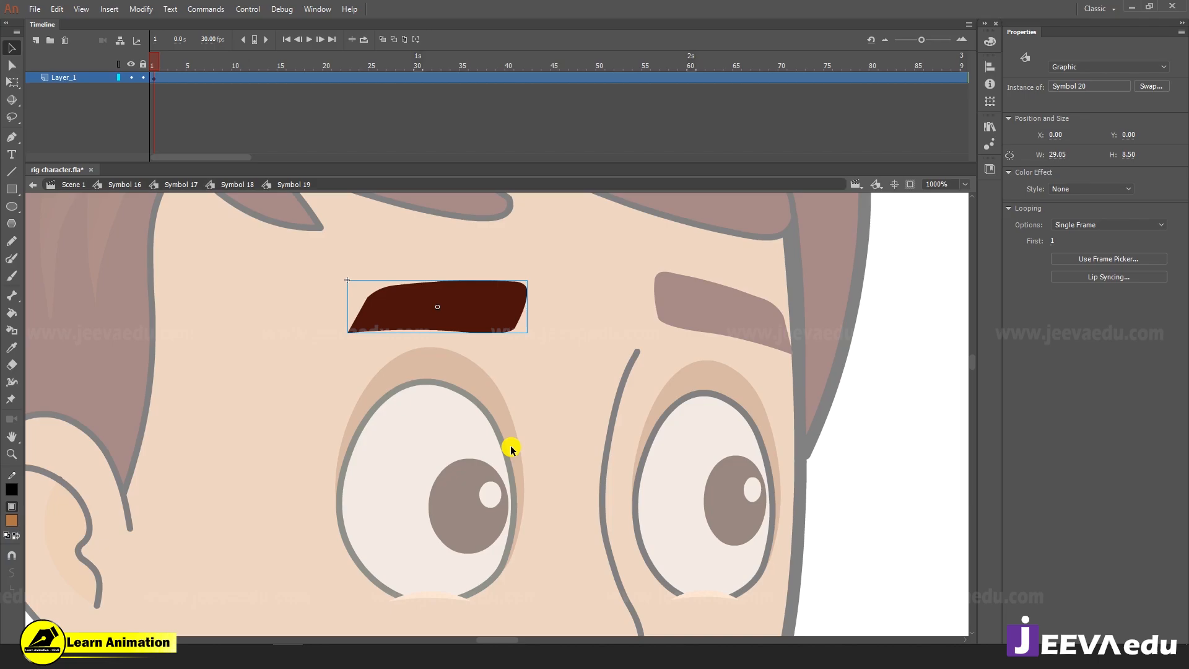
Examine the eyebrow symbol's available shapes in the Frame Picker and close it
{"action": "left_click", "coordinate": [499, 313]}
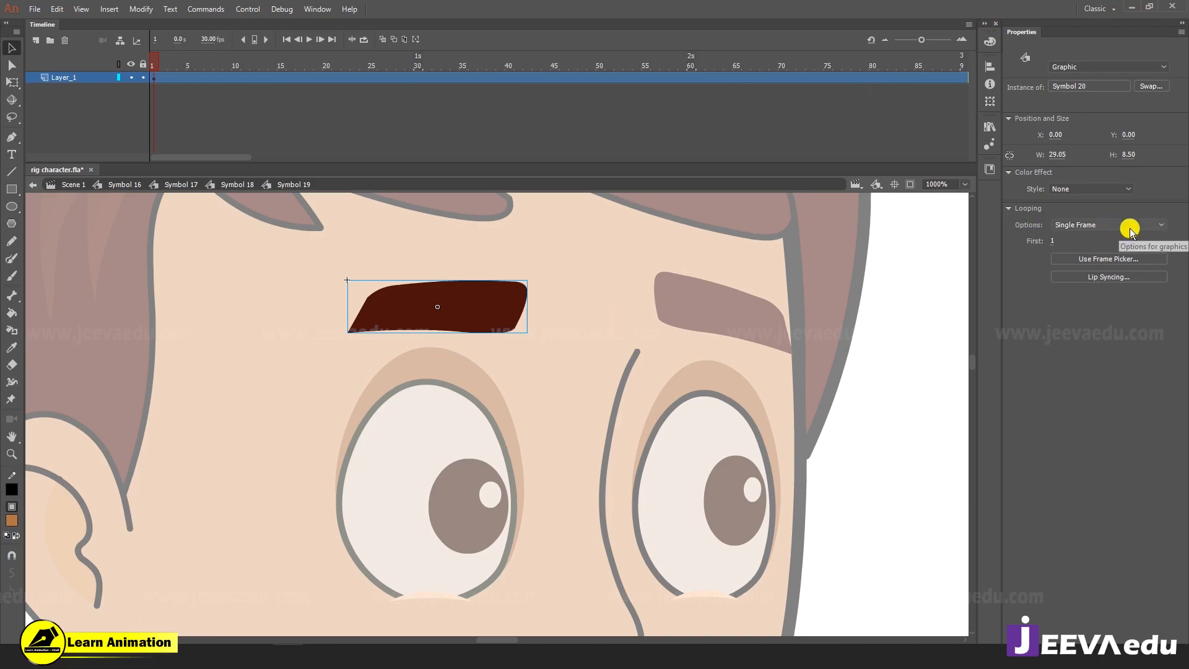
{"action": "left_click", "coordinate": [1118, 260]}
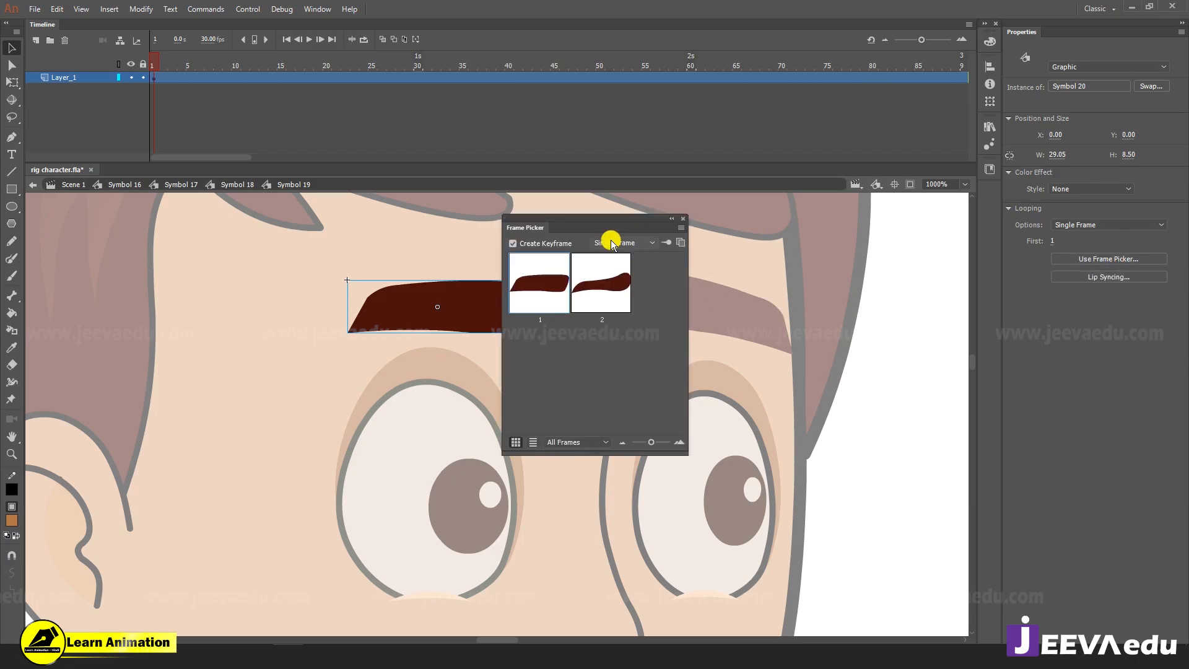
{"action": "left_click_drag", "start_coordinate": [615, 224], "coordinate": [840, 237]}
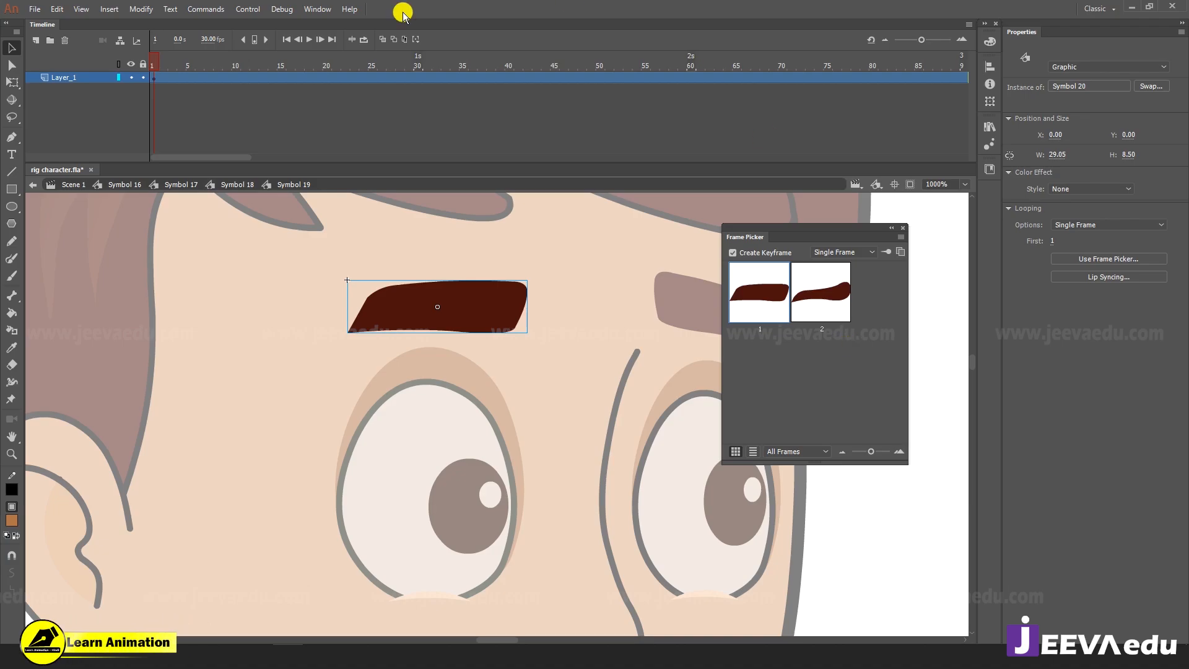
{"action": "left_click", "coordinate": [907, 229]}
In the eyes symbol, convert the far eyebrow into a Graphic symbol and move its pivot to the lower outer corner
{"action": "left_click", "coordinate": [234, 183]}
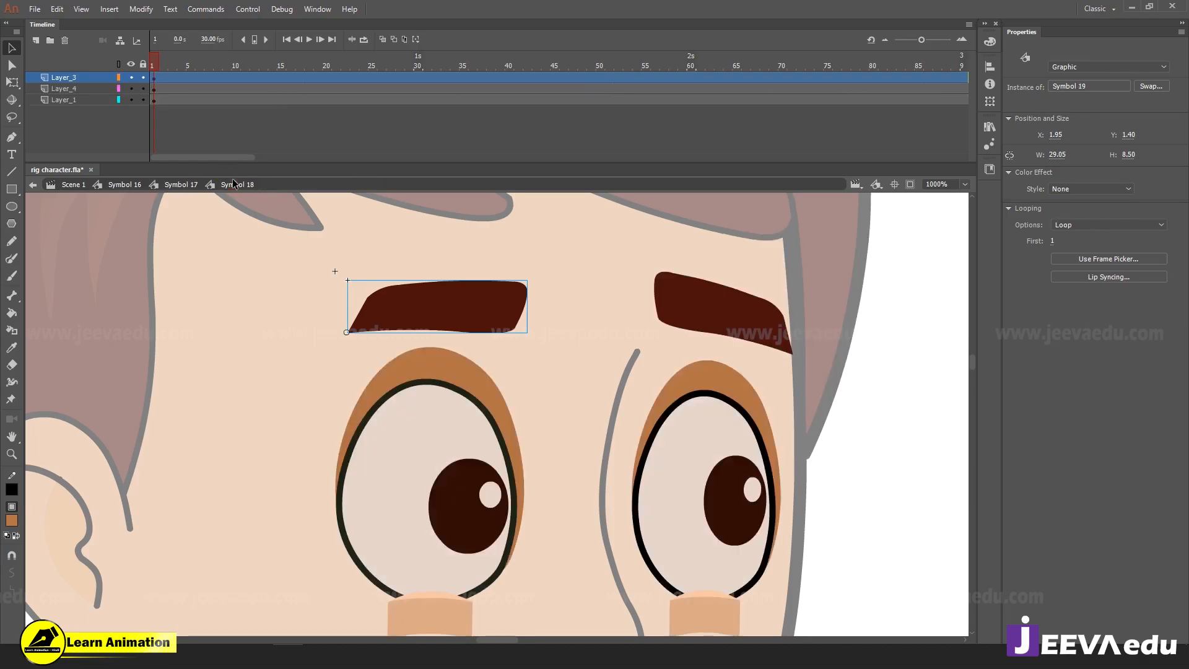
{"action": "left_click", "coordinate": [705, 321]}
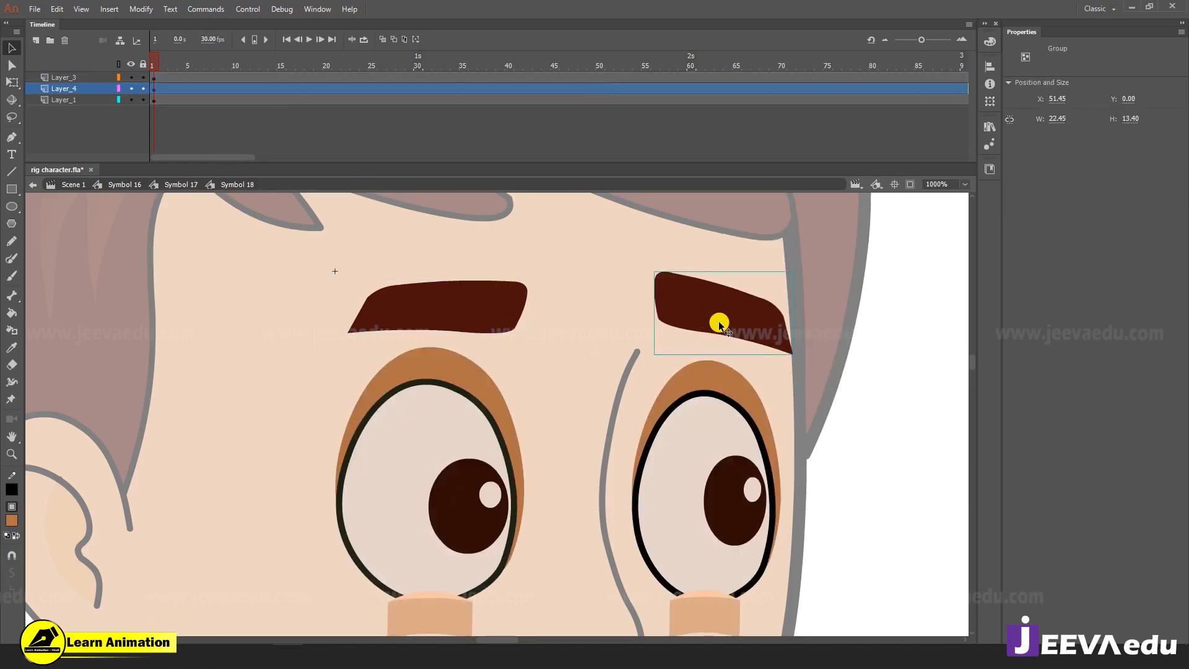
{"action": "key", "text": "F8"}
{"action": "key", "text": "Return"}
{"action": "key", "text": "q"}
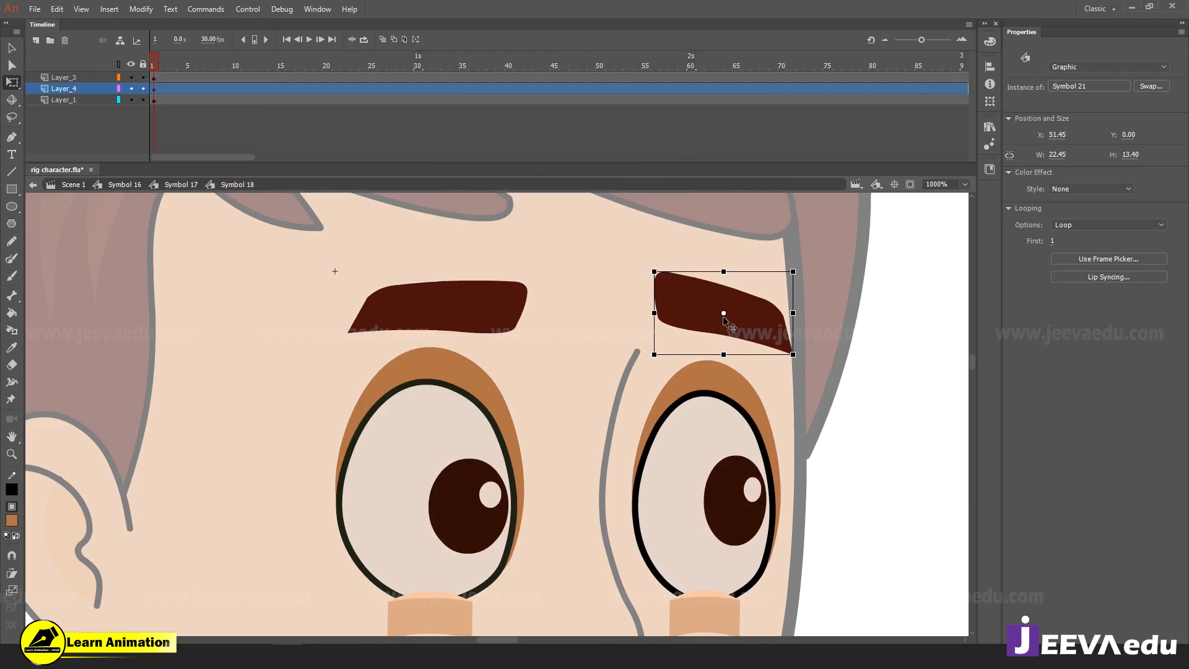
{"action": "left_click_drag", "start_coordinate": [722, 317], "coordinate": [746, 334]}
{"action": "key", "text": "ctrl+z"}
Inside the far eyebrow symbol, nest the eyebrow in another Graphic set to Single Frame and extend its frames past frame 90
{"action": "double_click", "coordinate": [726, 317]}
{"action": "key", "text": "F8"}
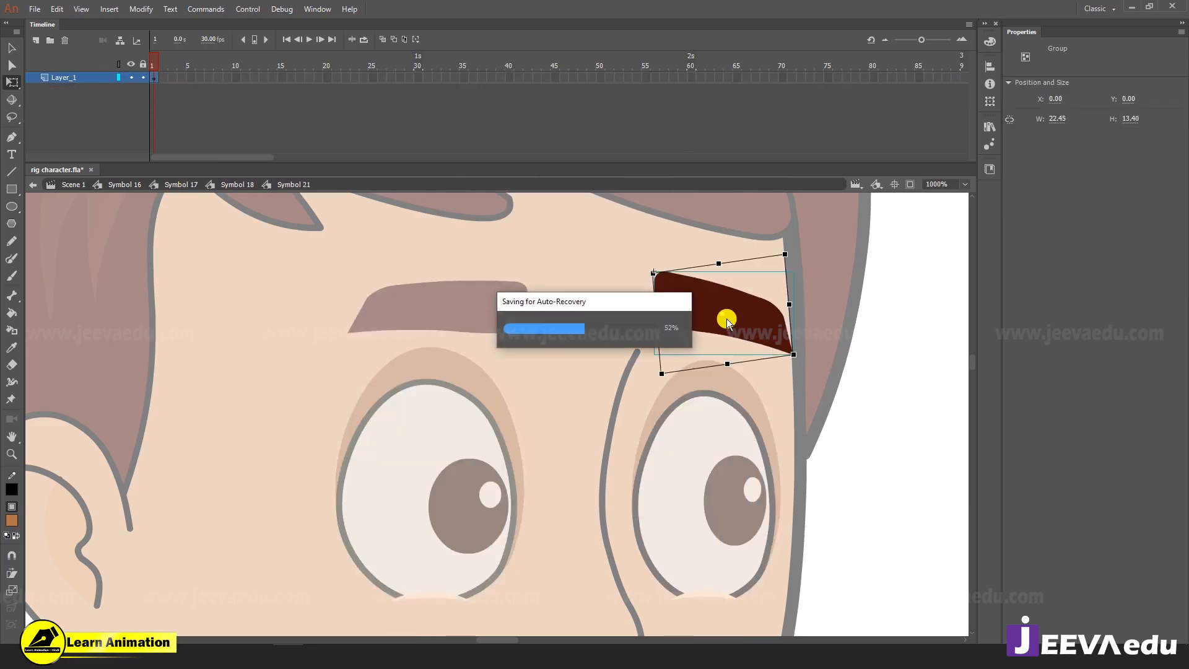
{"action": "key", "text": "Return"}
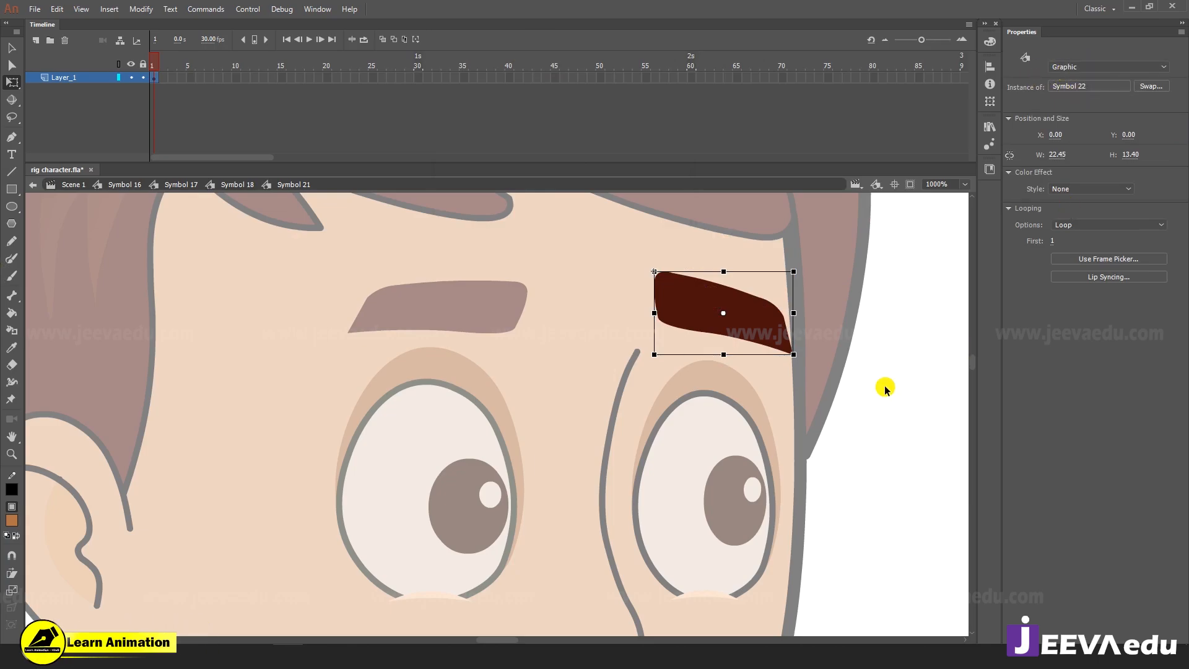
{"action": "left_click", "coordinate": [1087, 225]}
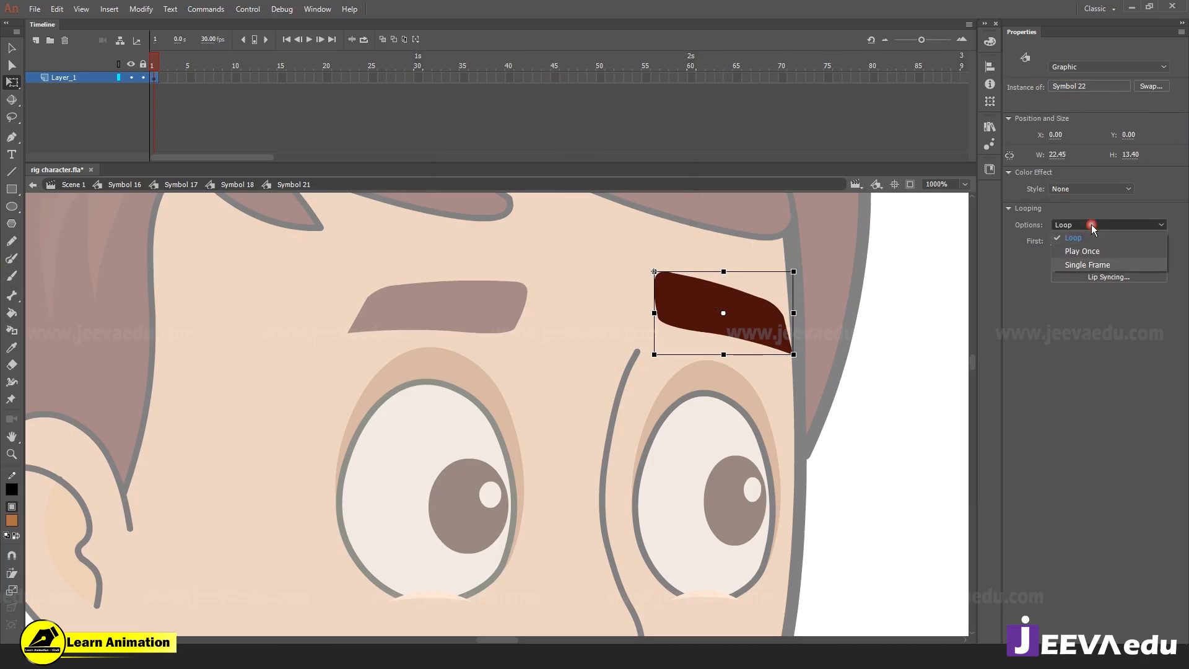
{"action": "left_click", "coordinate": [1091, 264]}
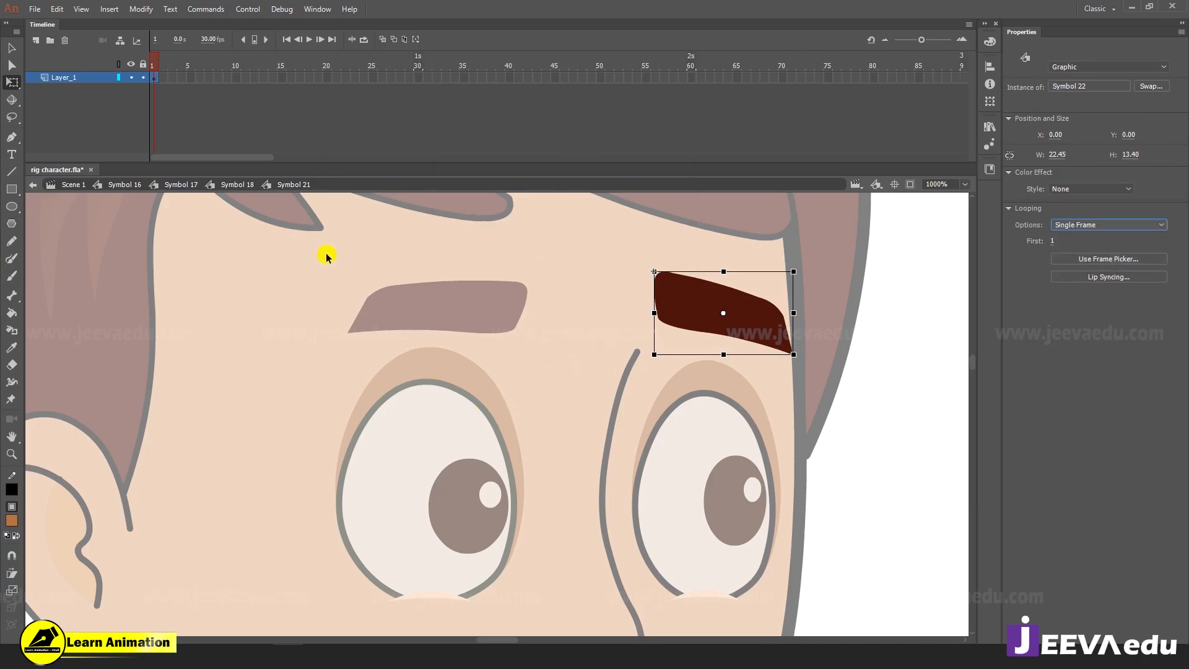
{"action": "left_click_drag", "start_coordinate": [619, 78], "coordinate": [784, 77]}
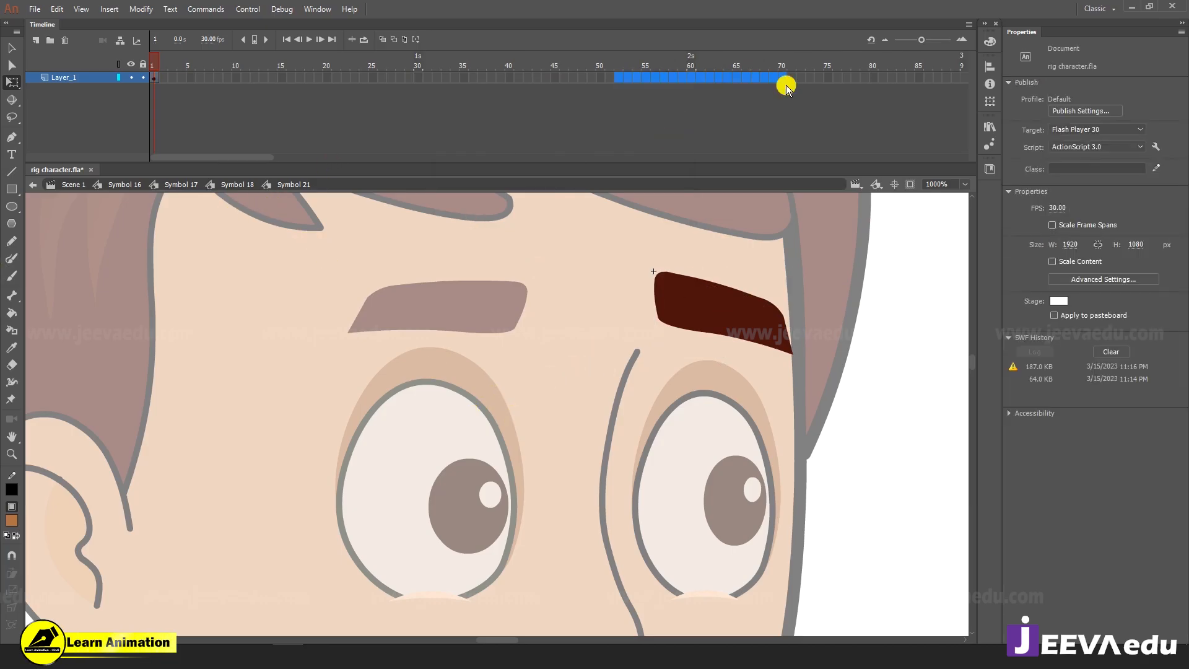
{"action": "left_click", "coordinate": [250, 114]}
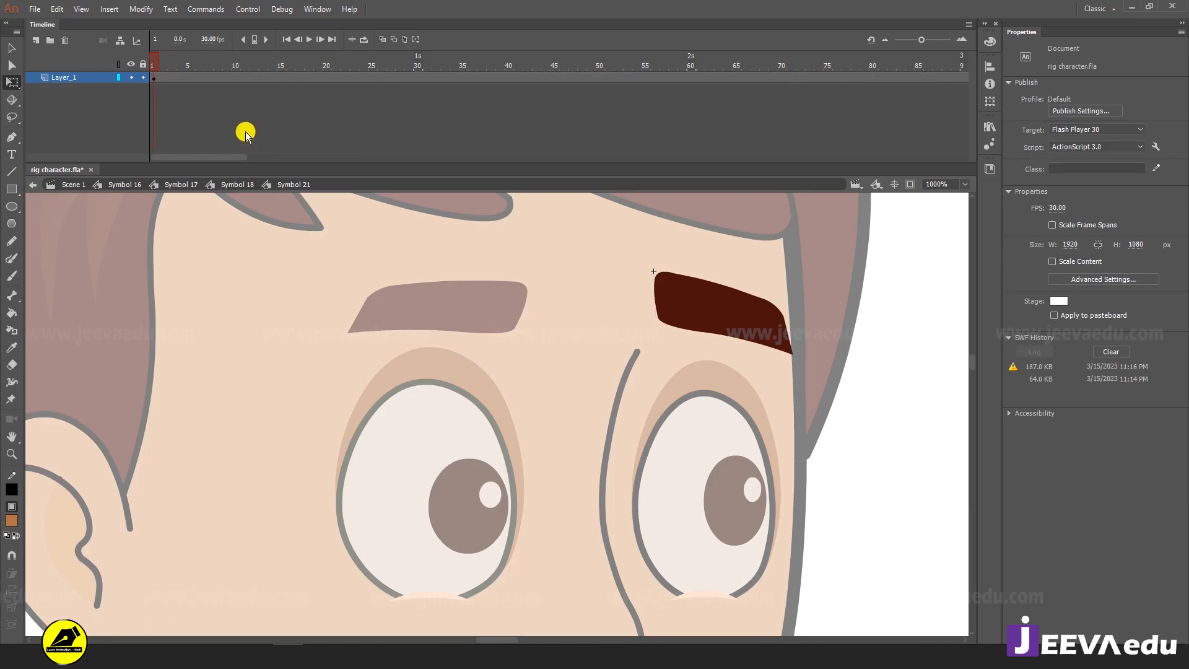
Try removing the frames after 21 from the eyebrow layer, restore the long frame span and scrub back to frame 2
{"action": "left_click_drag", "start_coordinate": [344, 80], "coordinate": [530, 87]}
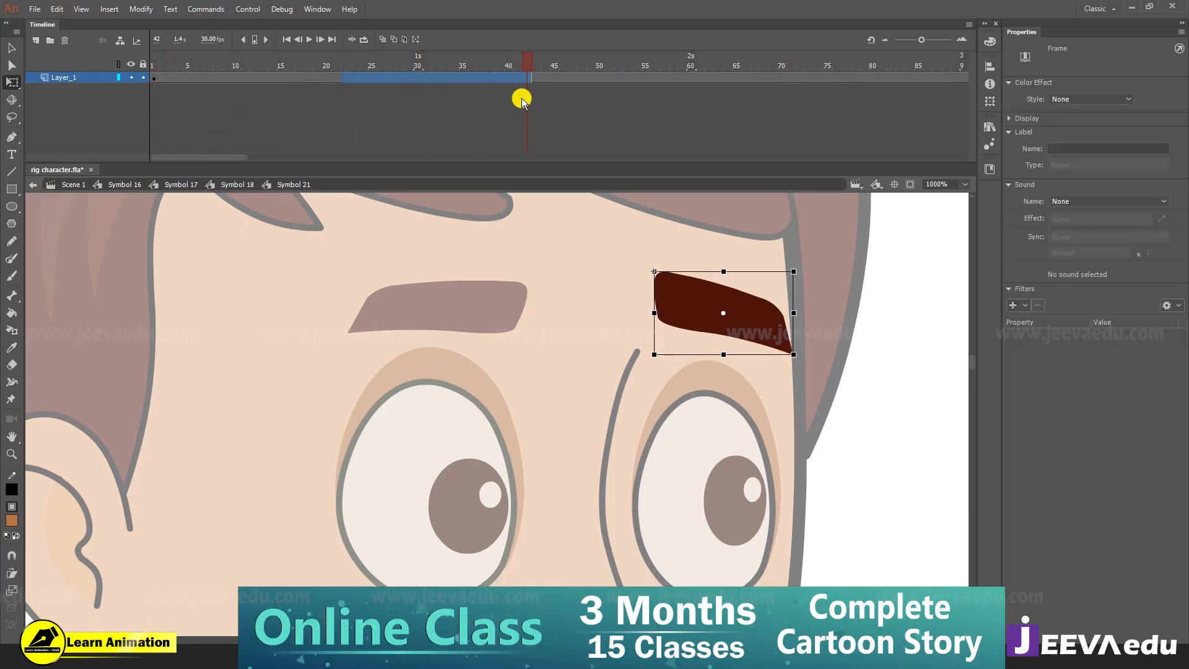
{"action": "key", "text": "shift+F5"}
{"action": "key", "text": "shift+F5"}
{"action": "key", "text": "shift+F5"}
{"action": "key", "text": "shift+F5"}
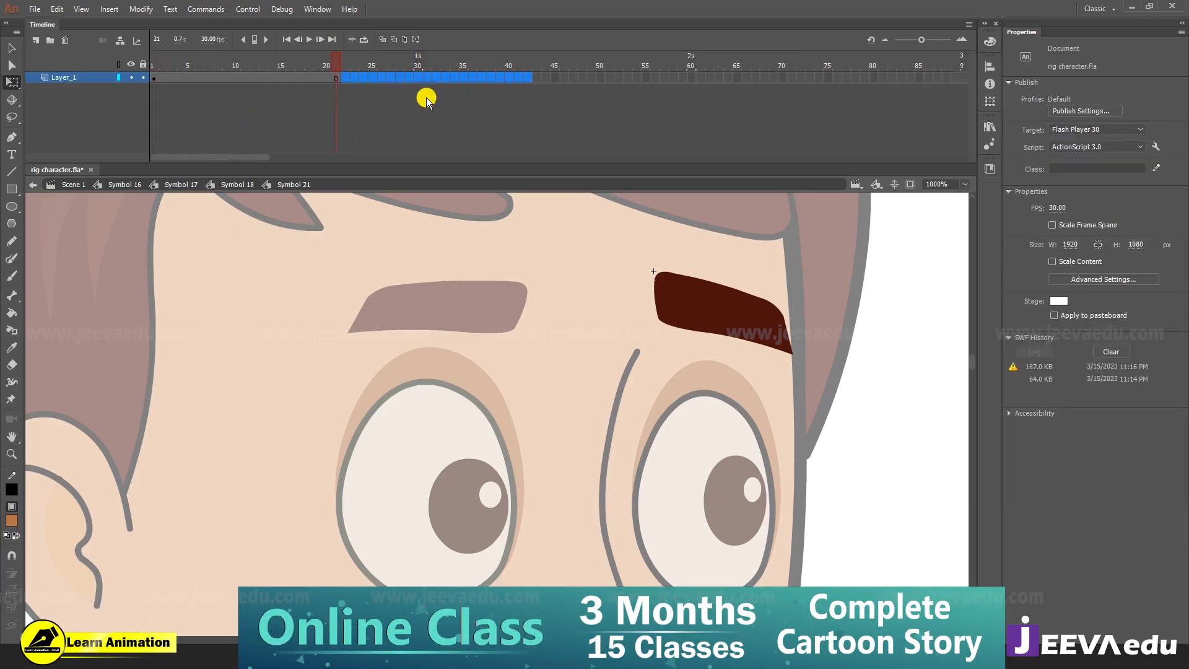
{"action": "key", "text": "F5"}
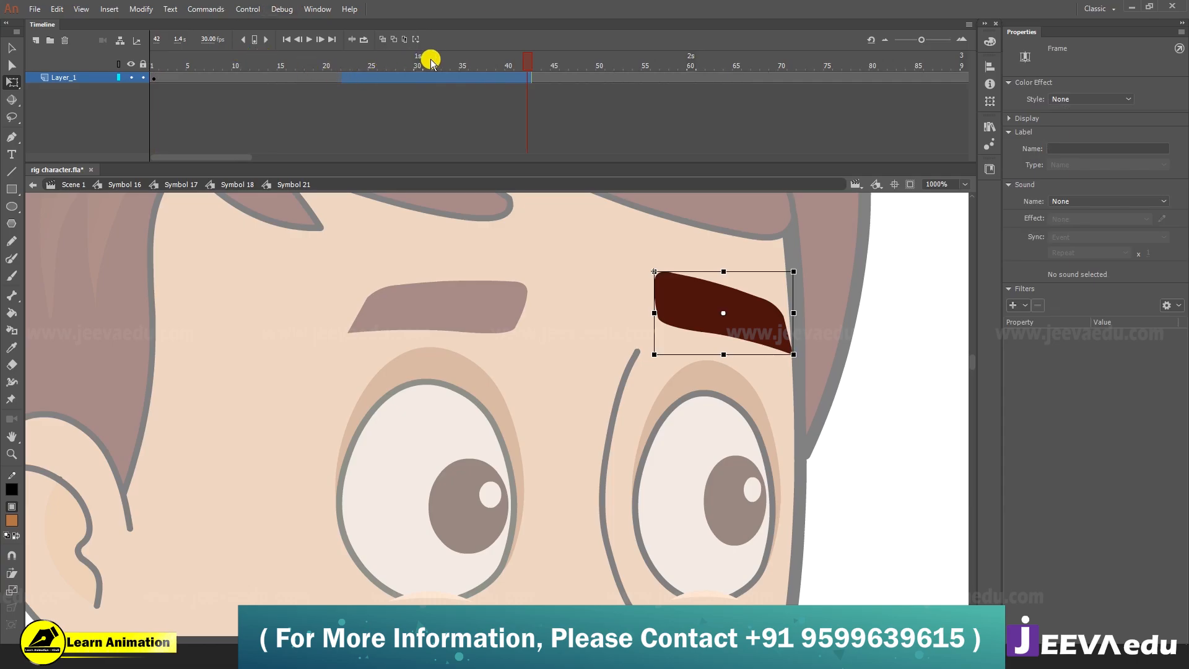
{"action": "left_click", "coordinate": [409, 62]}
{"action": "left_click_drag", "start_coordinate": [390, 70], "coordinate": [170, 65]}
{"action": "left_click", "coordinate": [284, 146]}
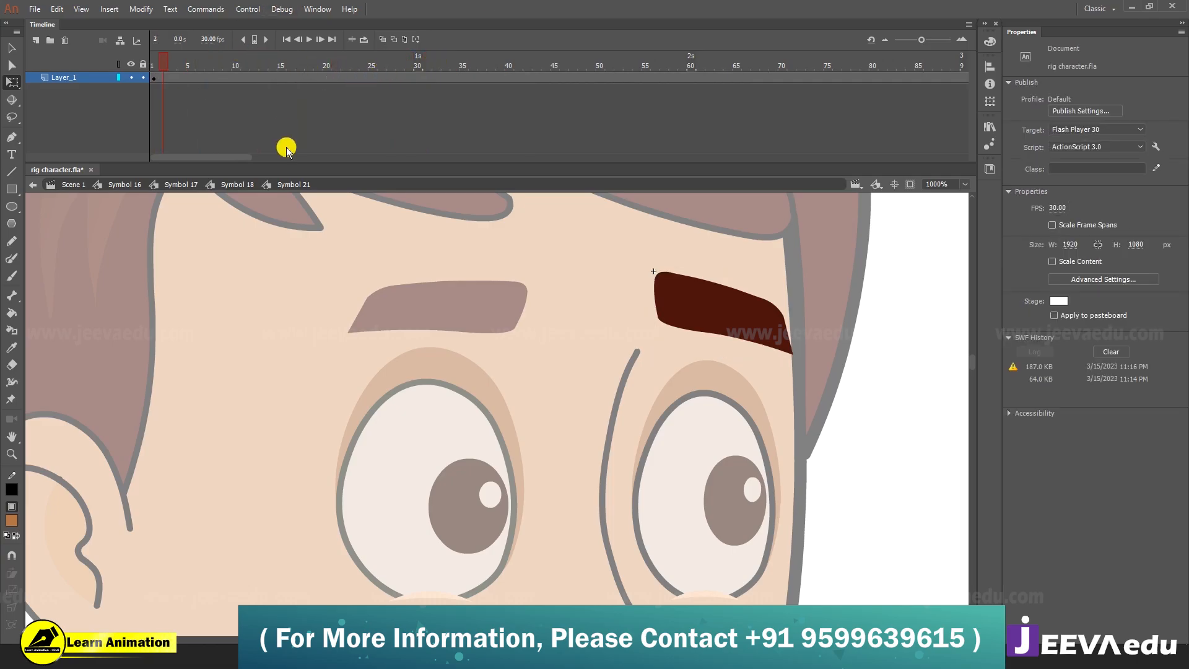
Return to the eyes symbol and move both pupils onto a new layer, keeping them in place
{"action": "left_click", "coordinate": [235, 184]}
{"action": "key", "text": "z"}
{"action": "left_click", "coordinate": [533, 395], "text": "alt"}
{"action": "left_click", "coordinate": [529, 402], "text": "alt"}
{"action": "left_click_drag", "start_coordinate": [527, 461], "coordinate": [525, 406]}
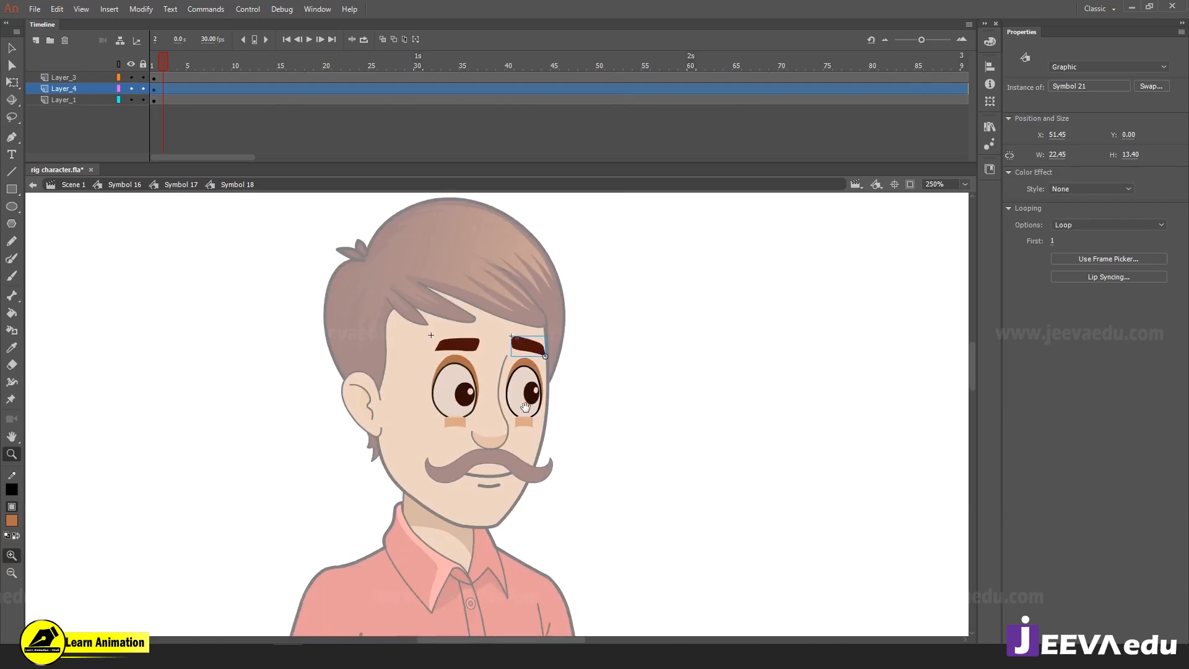
{"action": "left_click", "coordinate": [485, 403]}
{"action": "key", "text": "v"}
{"action": "left_click", "coordinate": [472, 371]}
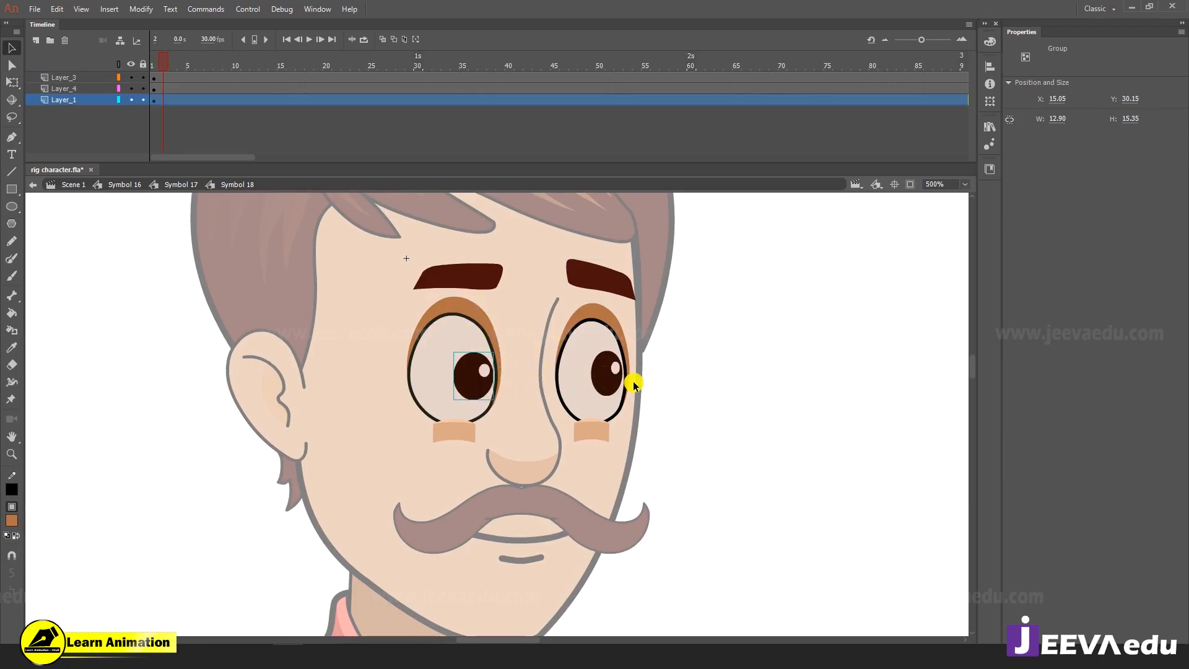
{"action": "left_click", "coordinate": [607, 373], "text": "shift"}
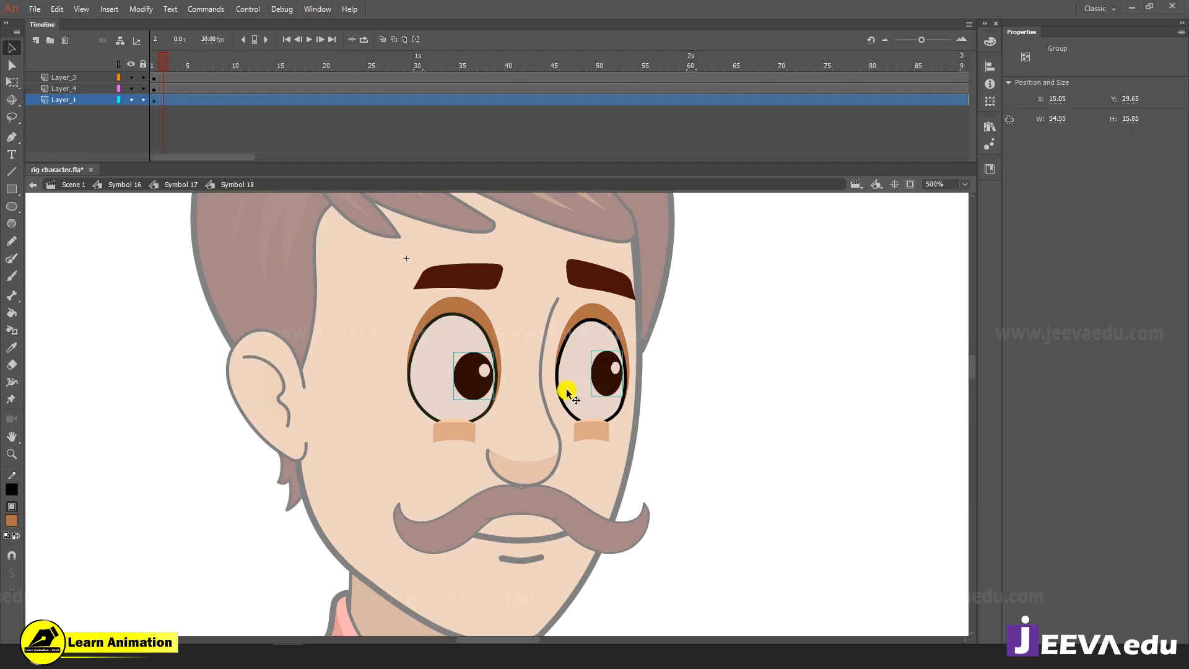
{"action": "key", "text": "ctrl+x"}
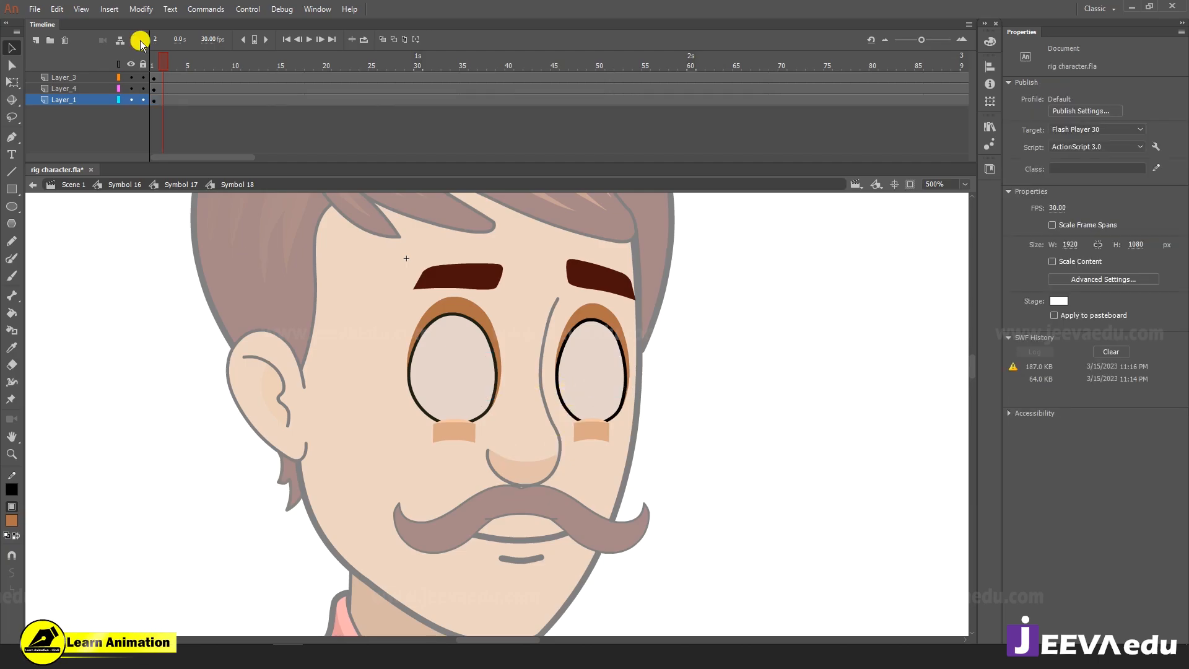
{"action": "left_click", "coordinate": [35, 39]}
{"action": "right_click", "coordinate": [131, 315]}
{"action": "left_click", "coordinate": [159, 356]}
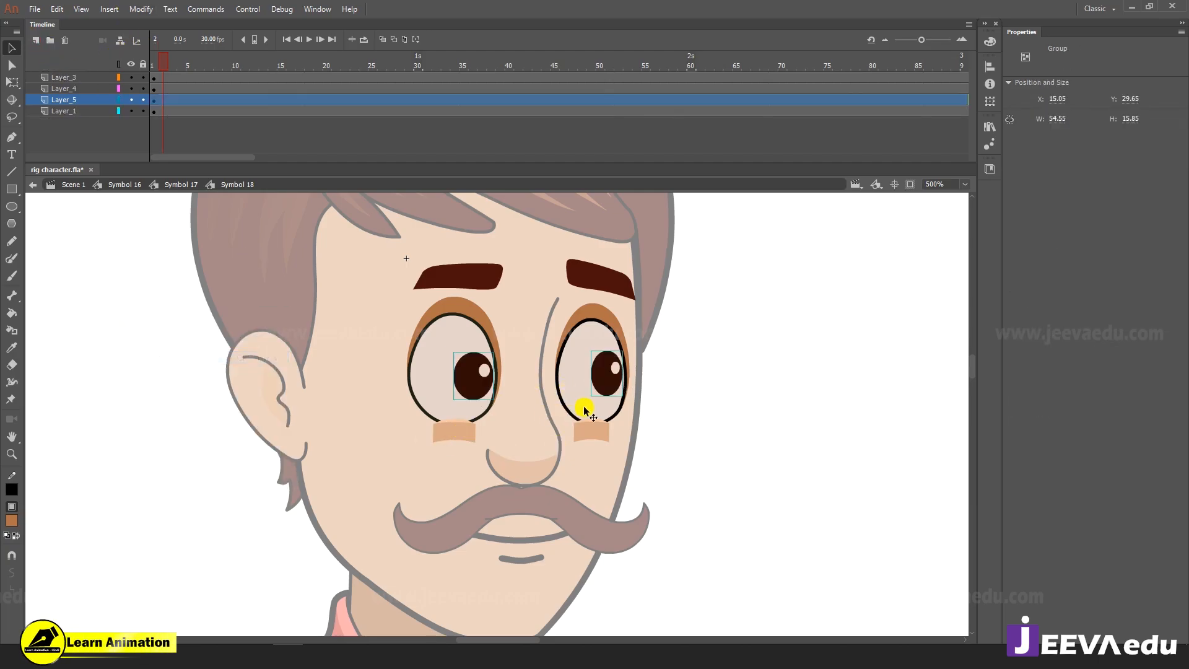
Move the near pupil onto its own new layer in place and convert it into a Graphic symbol
{"action": "left_click", "coordinate": [390, 446]}
{"action": "left_click", "coordinate": [475, 390]}
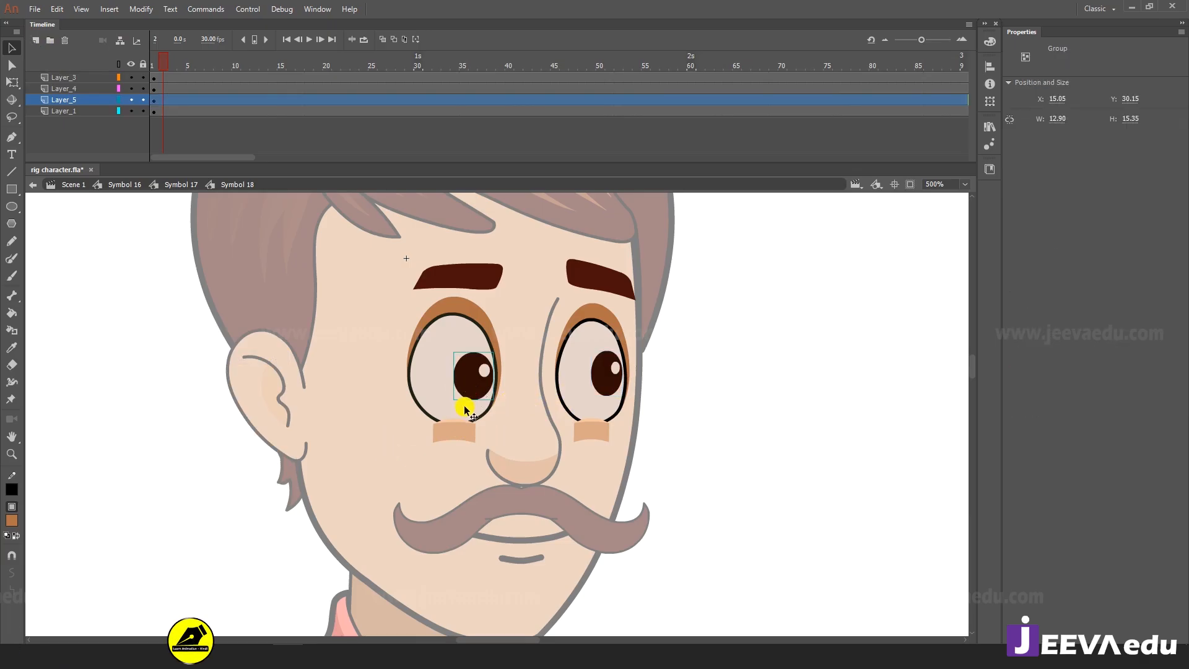
{"action": "key", "text": "Delete"}
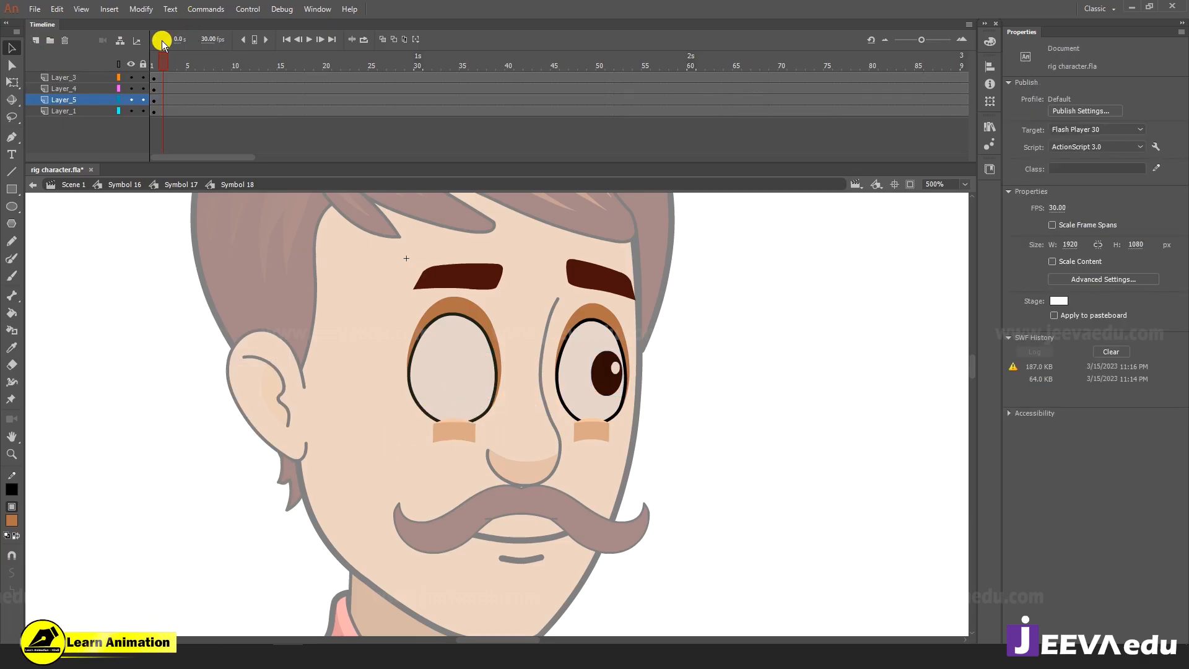
{"action": "left_click", "coordinate": [34, 38]}
{"action": "right_click", "coordinate": [89, 282]}
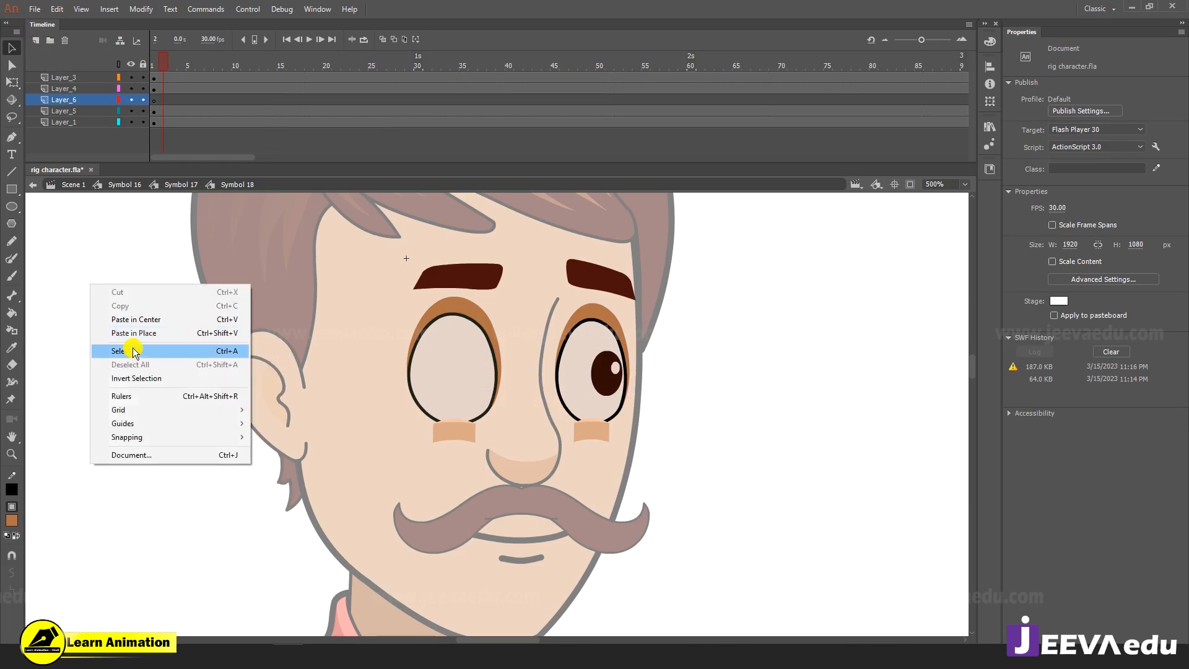
{"action": "left_click", "coordinate": [124, 334]}
{"action": "key", "text": "F8"}
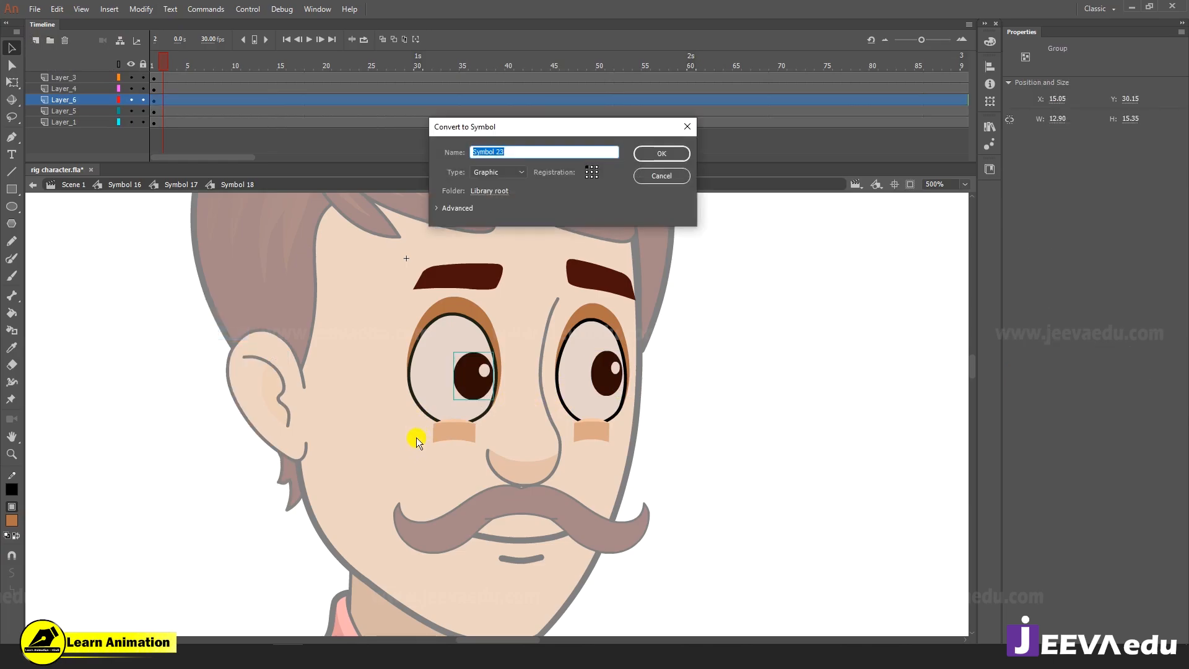
{"action": "key", "text": "Return"}
Convert the far pupil into its own Graphic symbol
{"action": "left_click", "coordinate": [616, 384]}
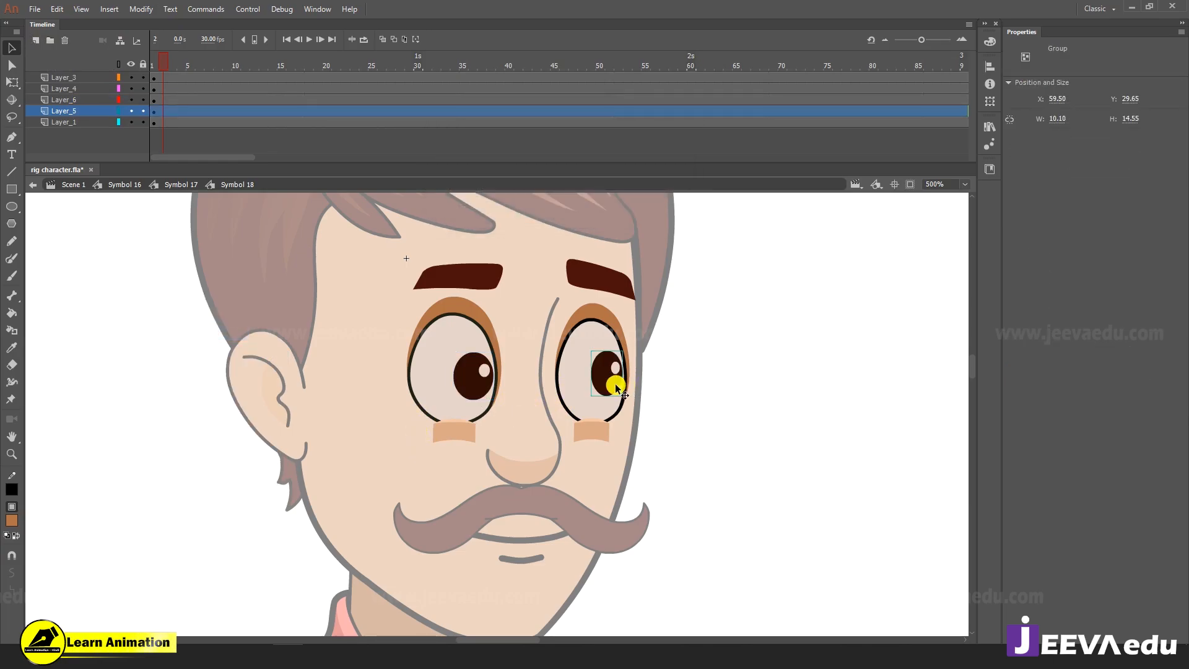
{"action": "key", "text": "F8"}
{"action": "key", "text": "Return"}
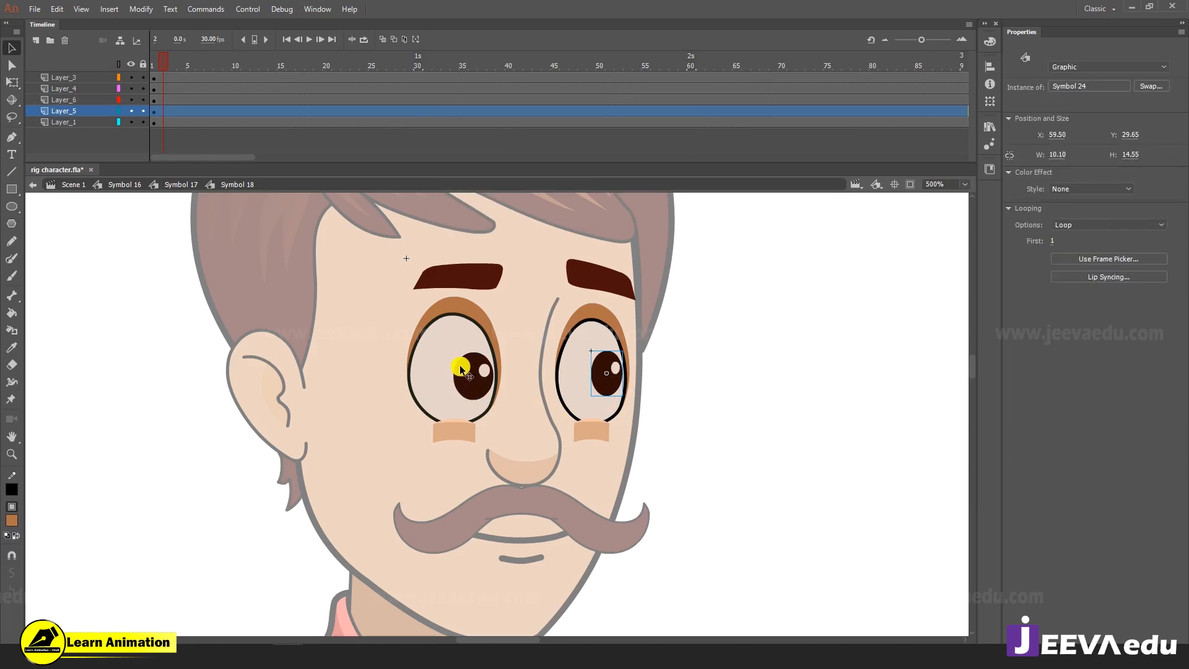
Move both lower eyelid patches onto a new layer in place and convert them together into one Graphic symbol
{"action": "left_click", "coordinate": [445, 426]}
{"action": "left_click", "coordinate": [582, 431]}
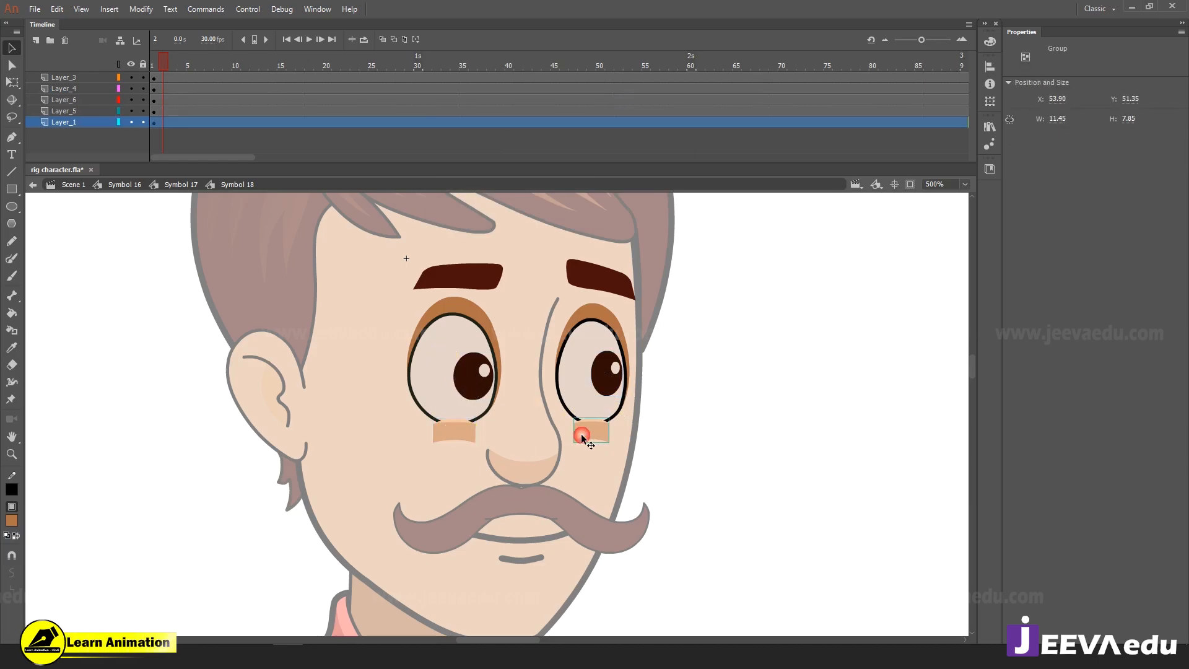
{"action": "left_click", "coordinate": [442, 436], "text": "shift"}
{"action": "mouse_move", "coordinate": [584, 438]}
{"action": "left_mouse_down"}
{"action": "mouse_move", "coordinate": [548, 435]}
{"action": "mouse_move", "coordinate": [587, 437]}
{"action": "left_mouse_up"}
{"action": "key", "text": "ctrl+z"}
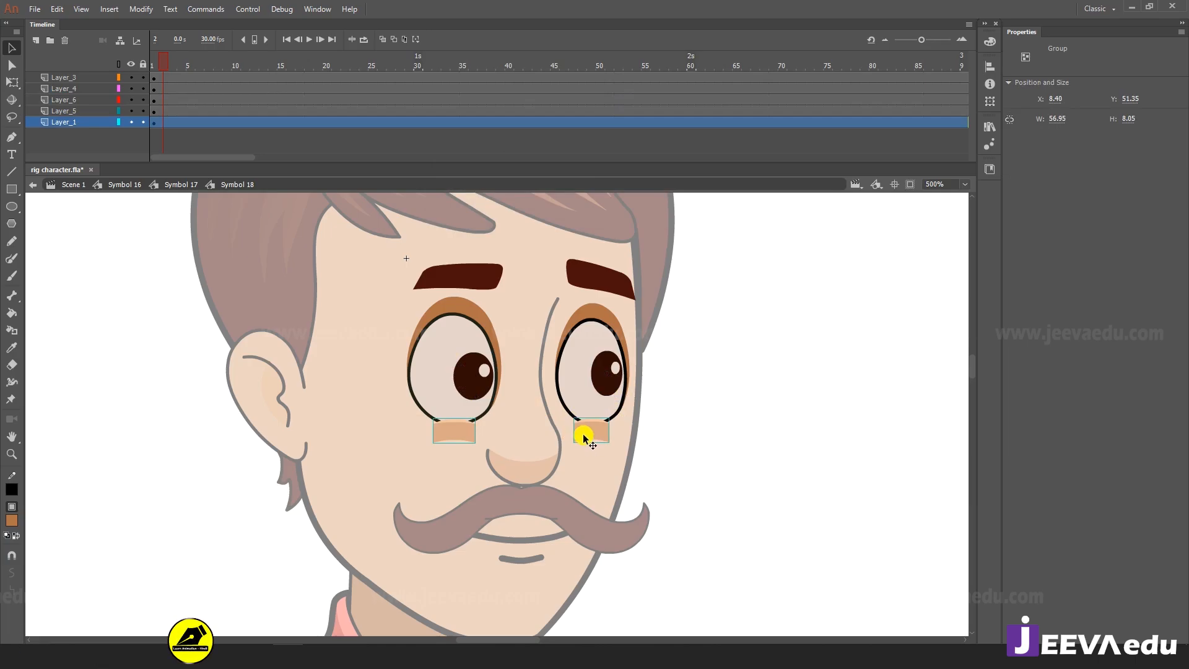
{"action": "key", "text": "ctrl+x"}
{"action": "left_click", "coordinate": [36, 38]}
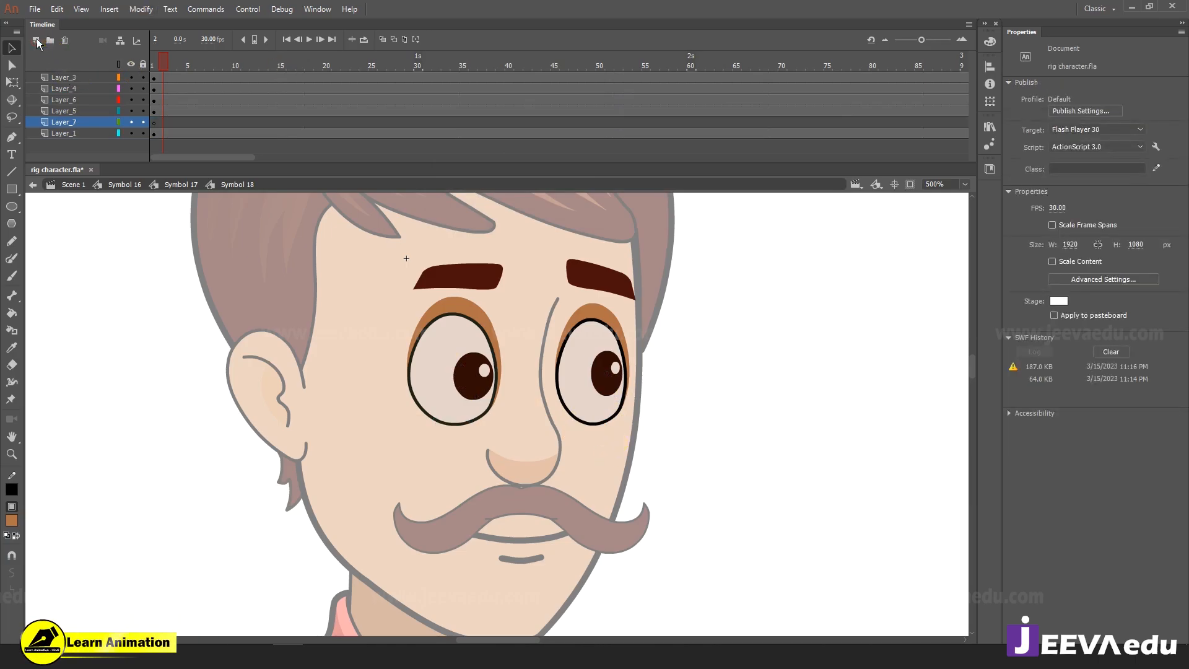
{"action": "right_click", "coordinate": [127, 271]}
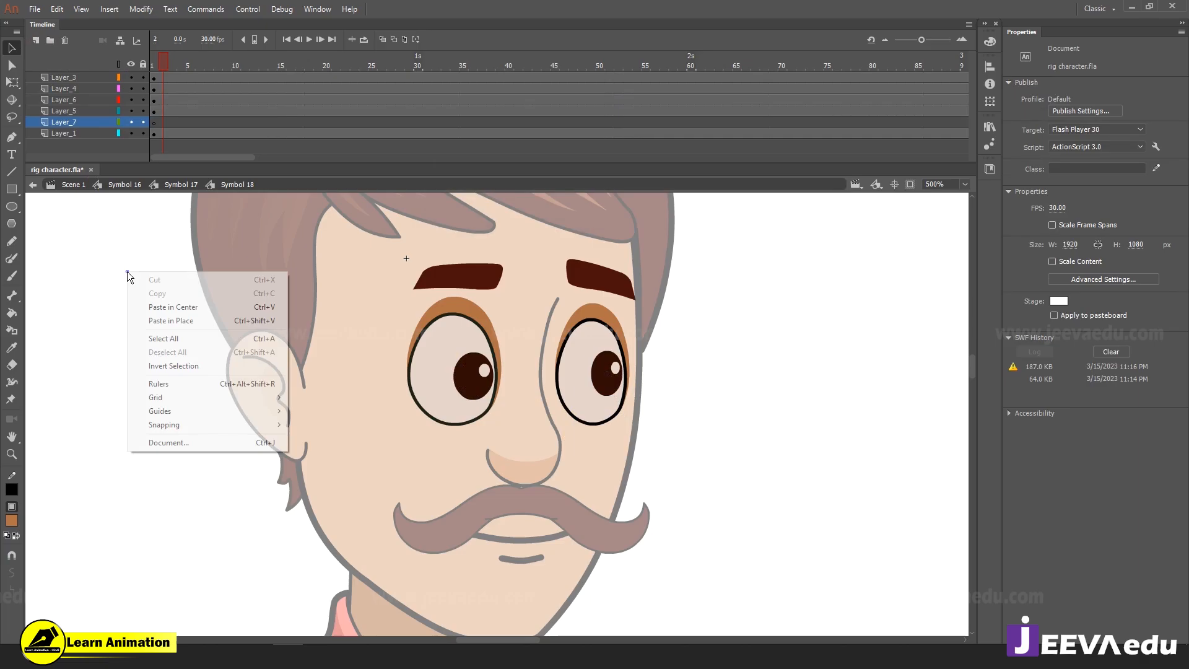
{"action": "left_click", "coordinate": [175, 320]}
{"action": "key", "text": "F8"}
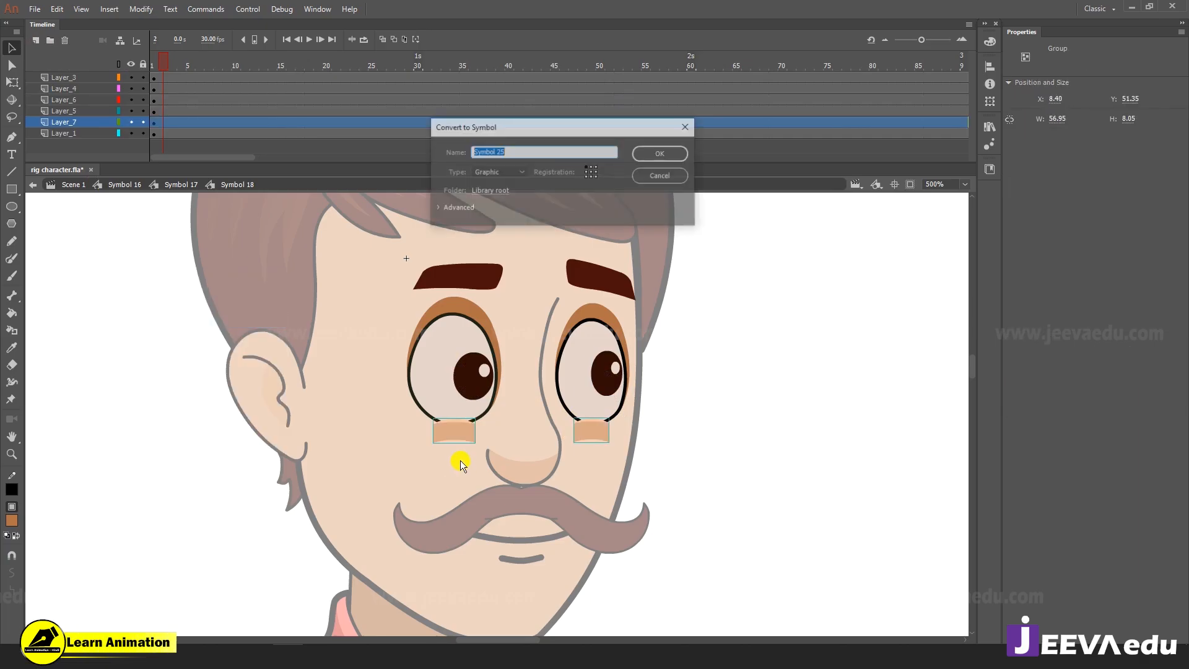
{"action": "key", "text": "Return"}
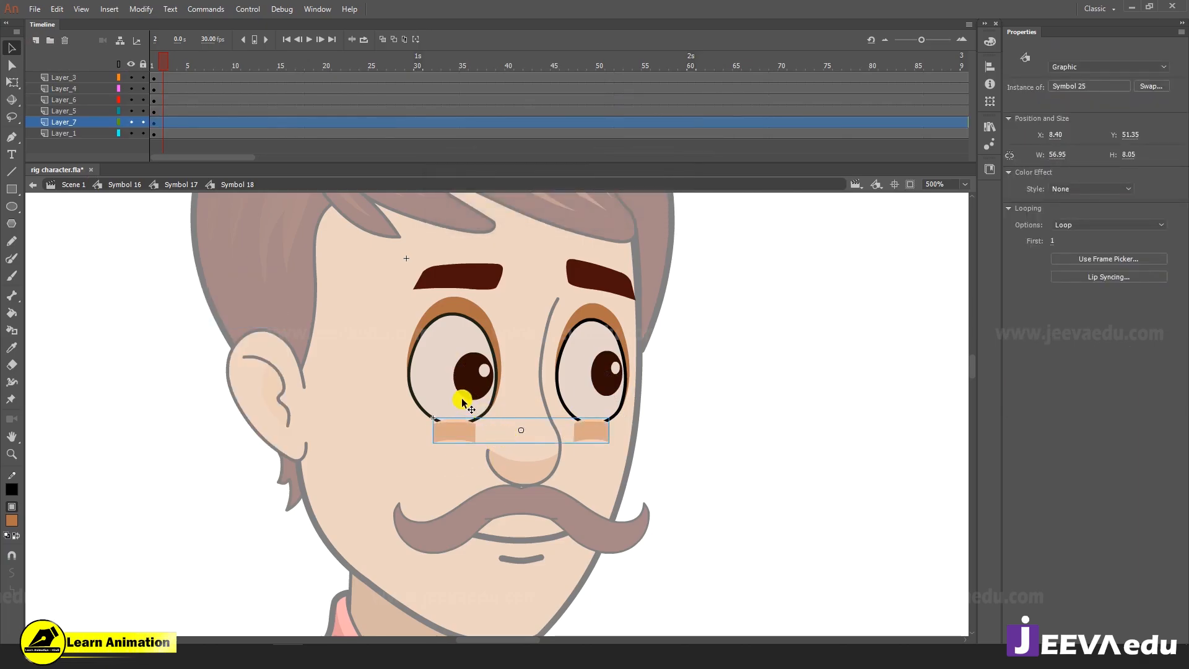
{"action": "left_click", "coordinate": [466, 374]}
{"action": "left_click", "coordinate": [596, 381]}
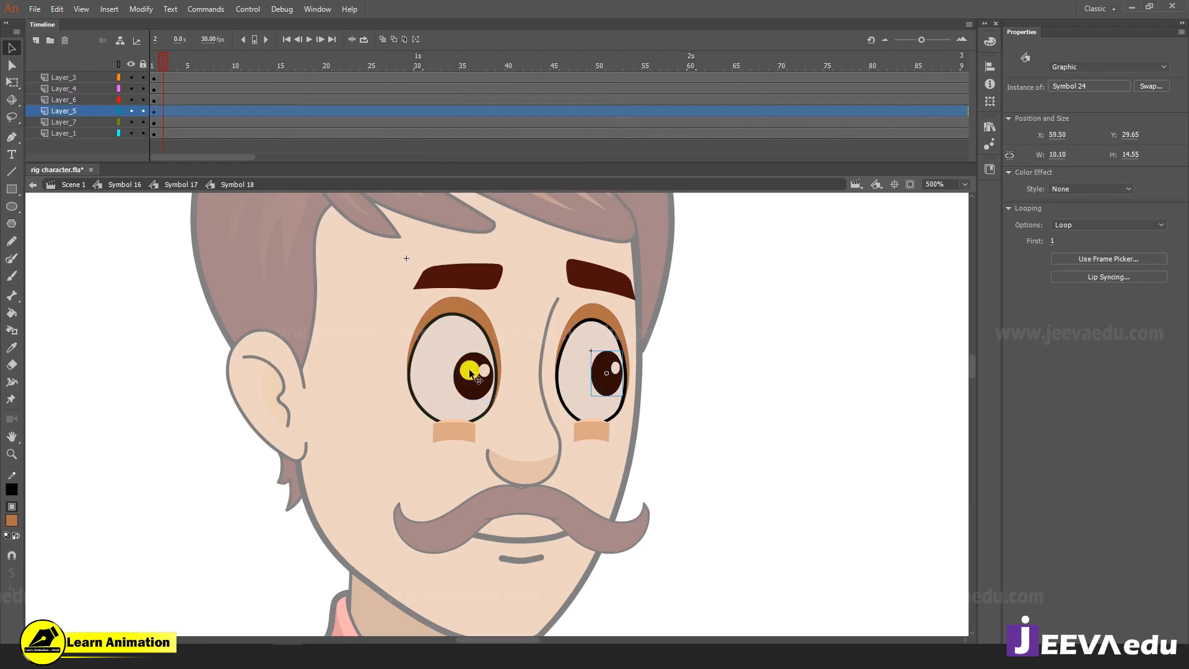
{"action": "left_click_drag", "start_coordinate": [453, 325], "coordinate": [401, 309]}
{"action": "key", "text": "ctrl+z"}
{"action": "key", "text": "ctrl+z"}
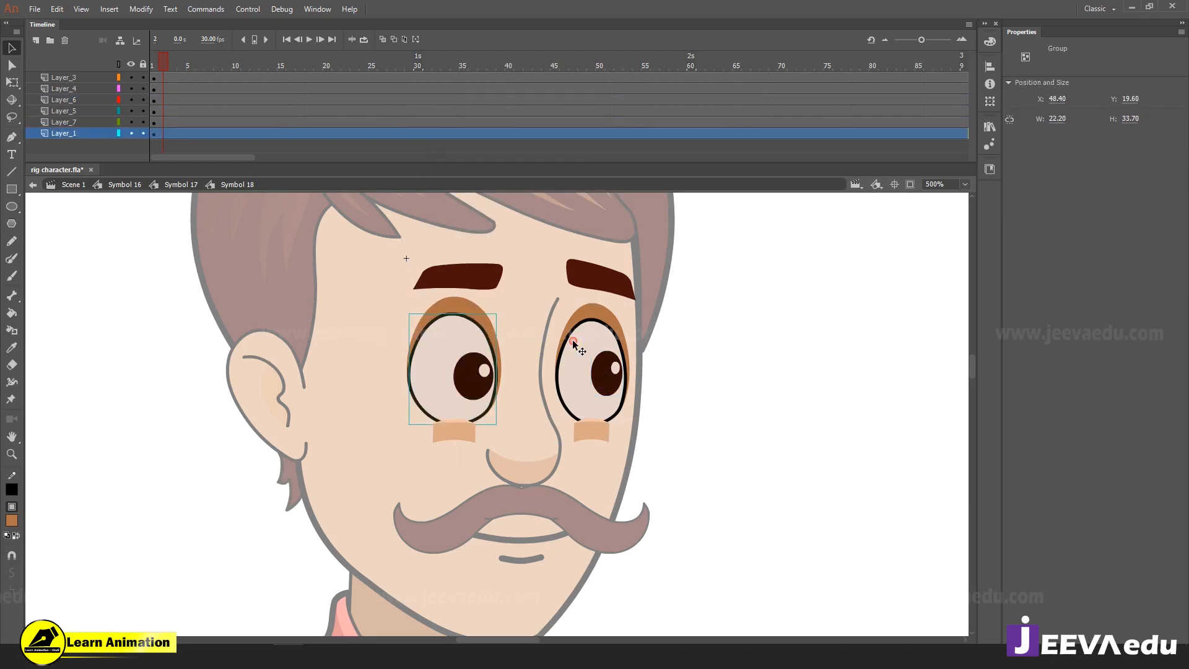
Move both eye whites from Layer_1 onto a new layer directly above it, keeping them in place
{"action": "left_click_drag", "start_coordinate": [573, 342], "coordinate": [536, 330]}
{"action": "key", "text": "ctrl+z"}
{"action": "left_click", "coordinate": [472, 310], "text": "shift"}
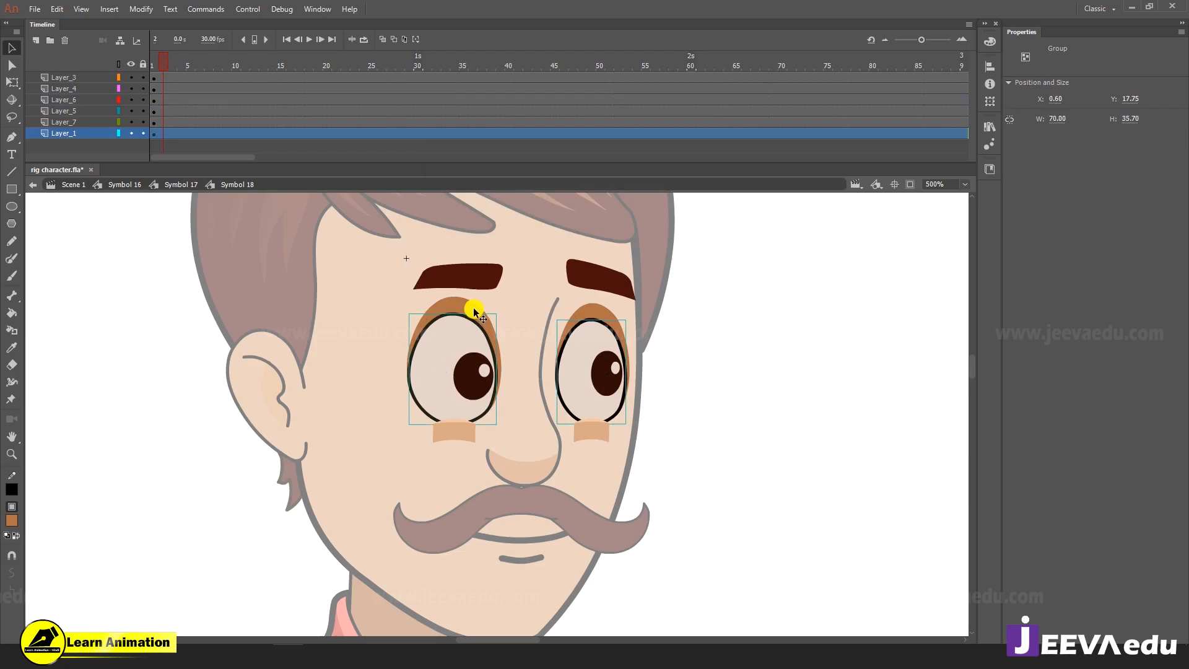
{"action": "left_click_drag", "start_coordinate": [572, 365], "coordinate": [544, 337]}
{"action": "key", "text": "ctrl+z"}
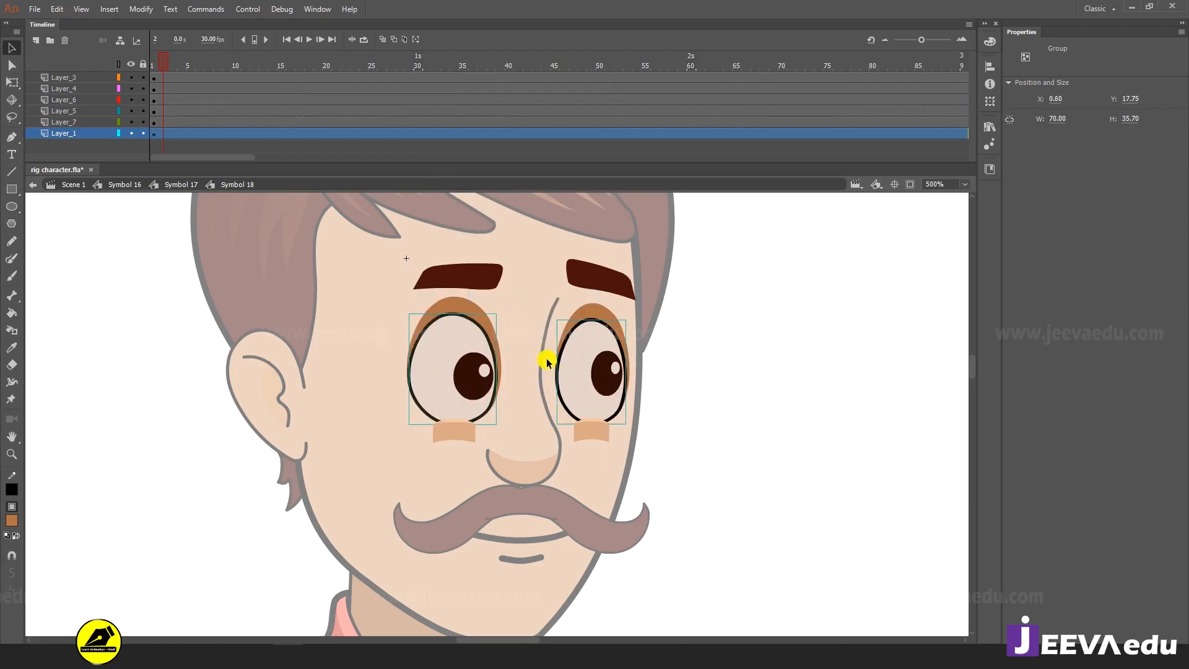
{"action": "key", "text": "ctrl+x"}
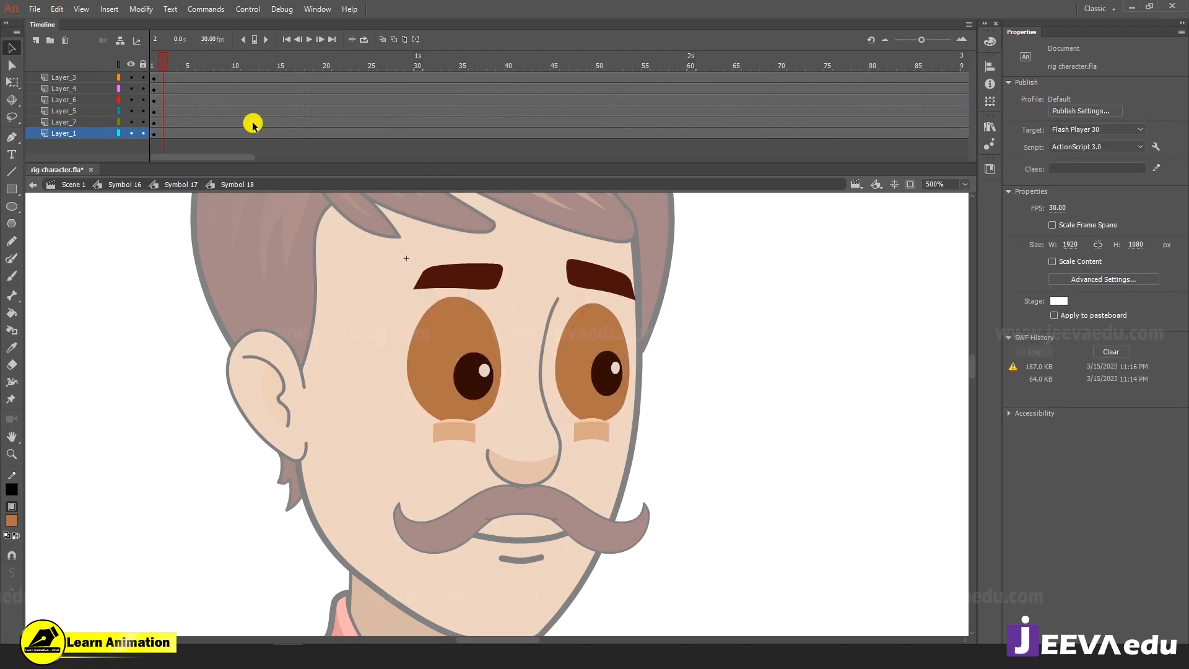
{"action": "left_click", "coordinate": [35, 40]}
{"action": "right_click", "coordinate": [143, 329]}
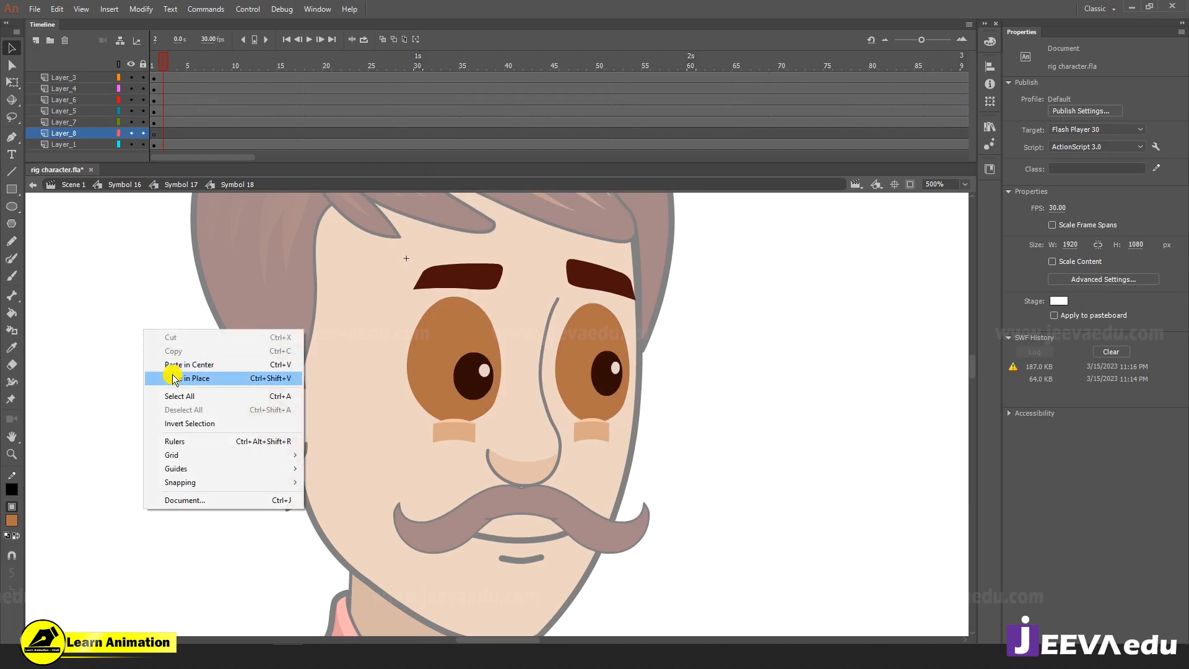
{"action": "left_click", "coordinate": [169, 374]}
Convert the two eye whites together into one Graphic symbol
{"action": "left_click_drag", "start_coordinate": [566, 374], "coordinate": [551, 337]}
{"action": "key", "text": "ctrl+z"}
{"action": "key", "text": "F8"}
{"action": "key", "text": "Return"}
{"action": "key", "text": "ctrl+z"}
Try flattening the far brown upper eyelid shape slightly from its upper edge
{"action": "left_click", "coordinate": [472, 319]}
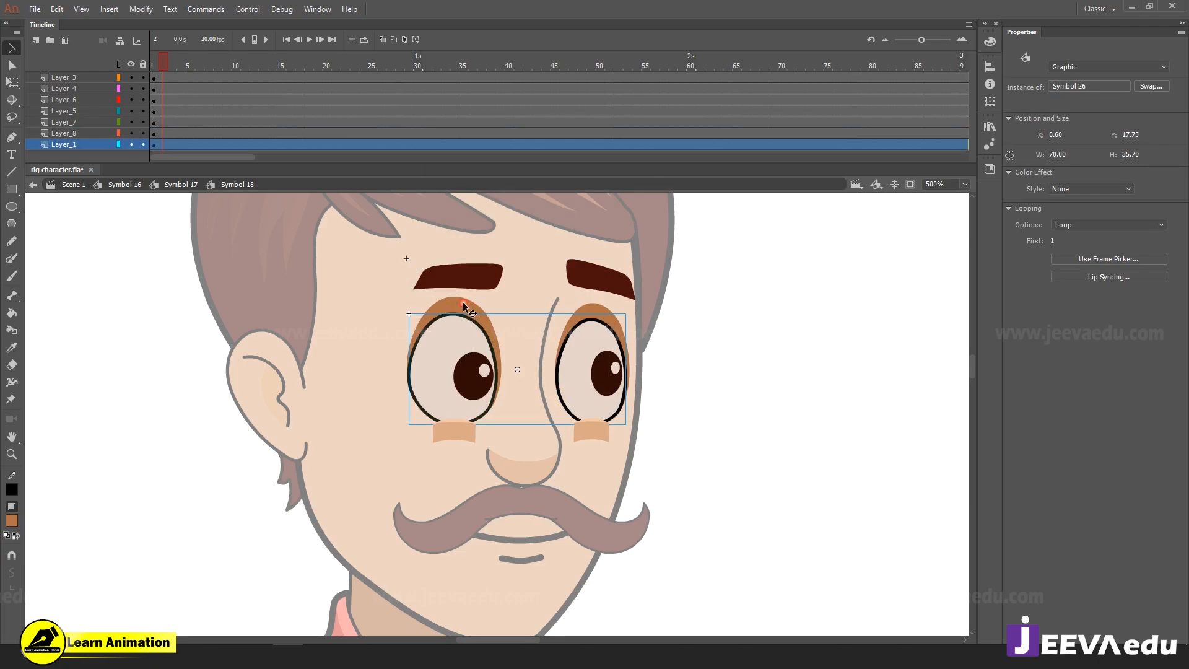
{"action": "left_click", "coordinate": [576, 310]}
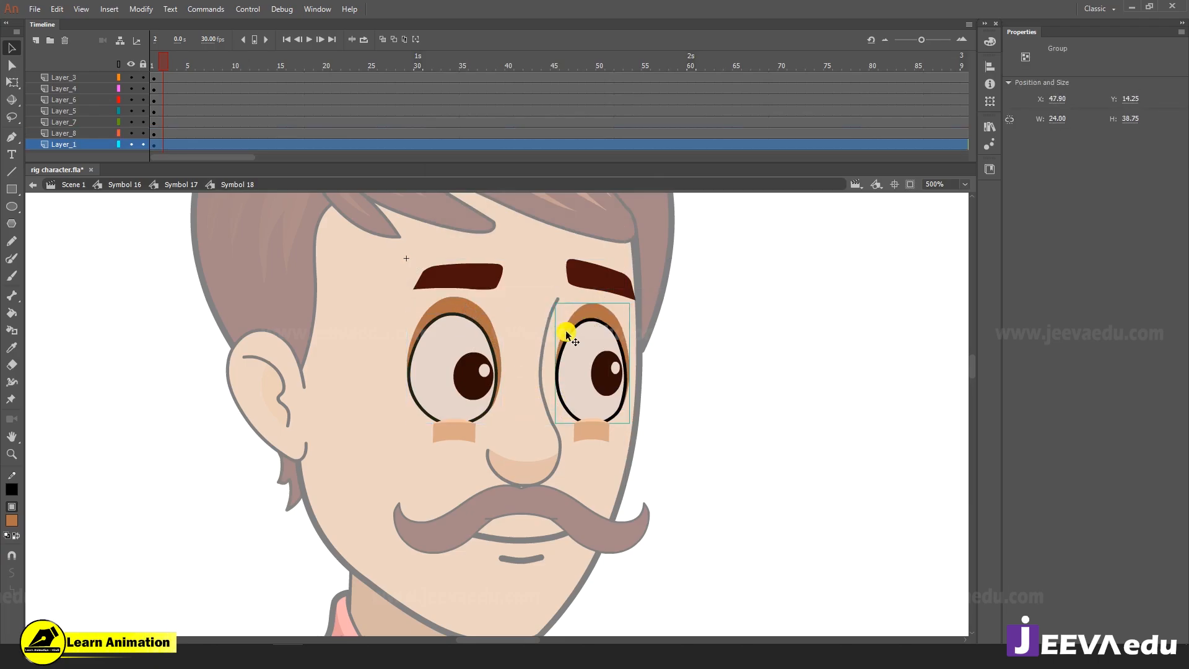
{"action": "key", "text": "q"}
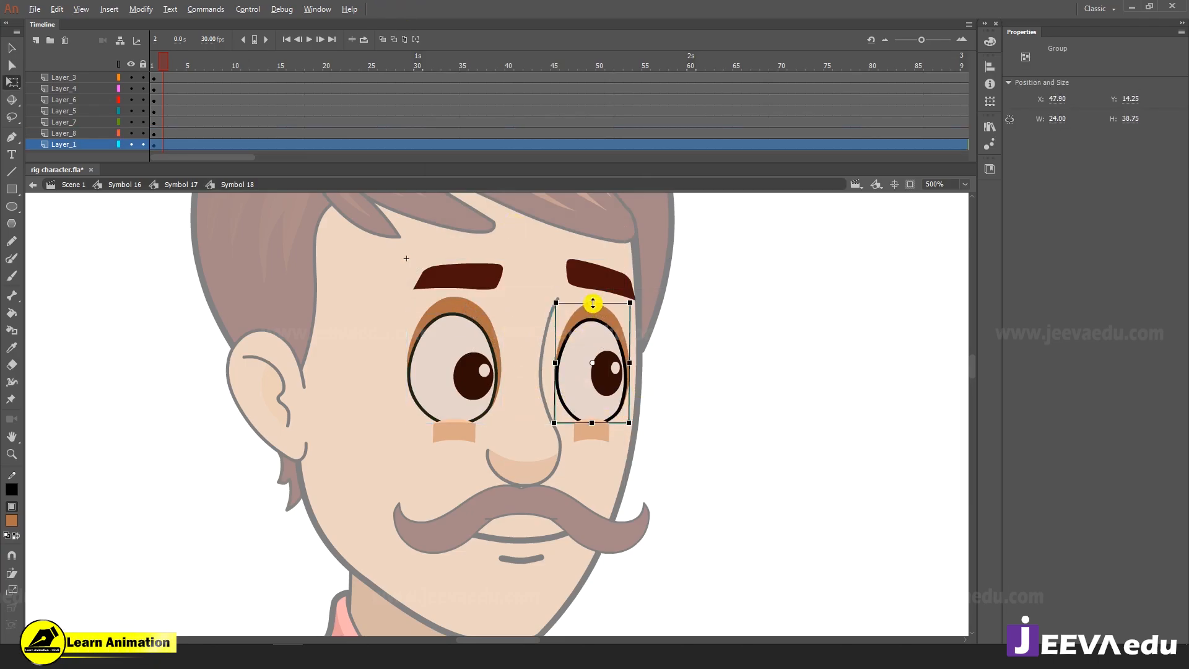
{"action": "left_click_drag", "start_coordinate": [593, 304], "coordinate": [592, 306]}
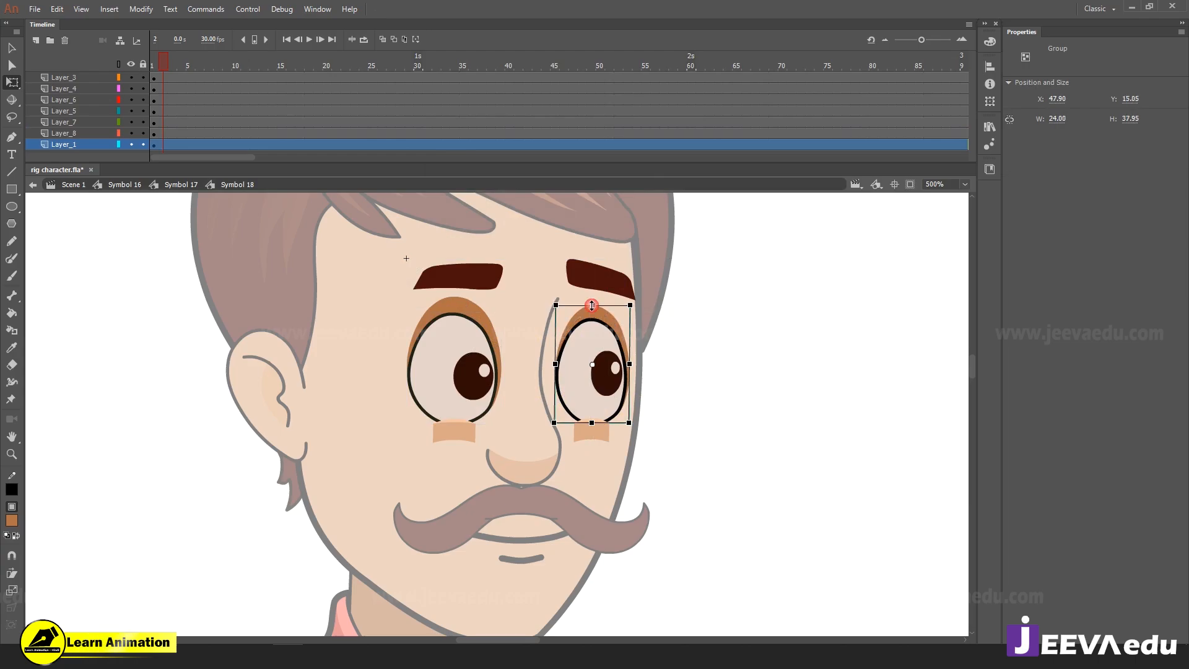
{"action": "key", "text": "ctrl+z"}
Try removing both brown upper eyelid shapes and pasting them in place on frame 1 of Layer_1
{"action": "left_click", "coordinate": [471, 299], "text": "shift"}
{"action": "key", "text": "Delete"}
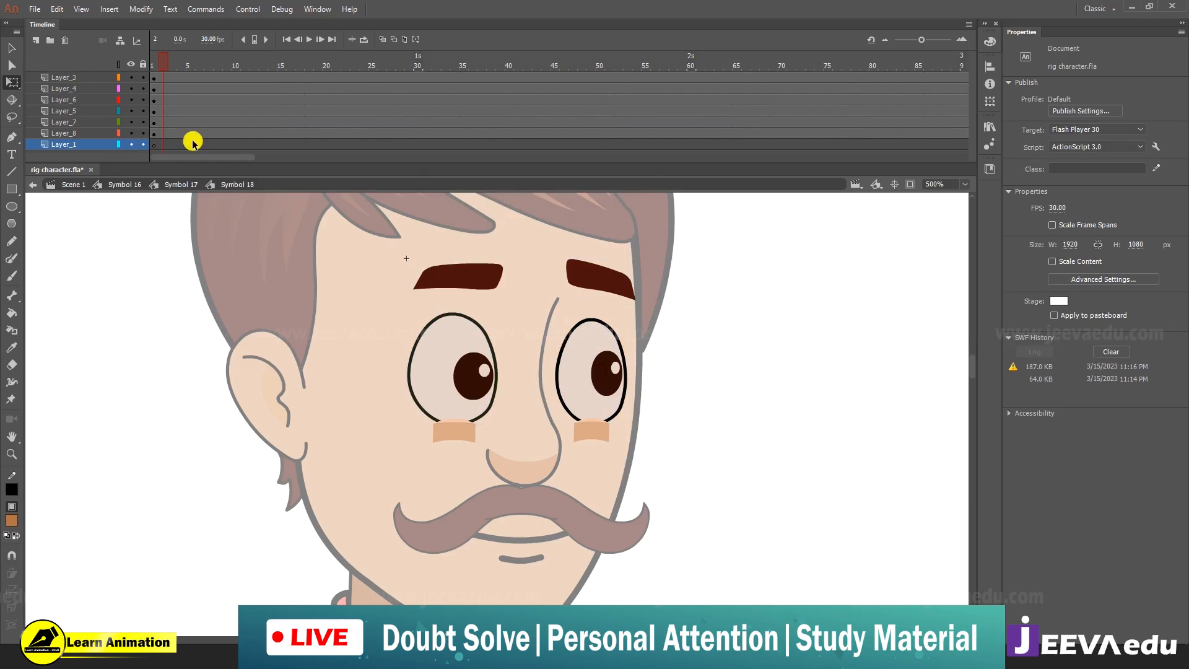
{"action": "left_click", "coordinate": [155, 145]}
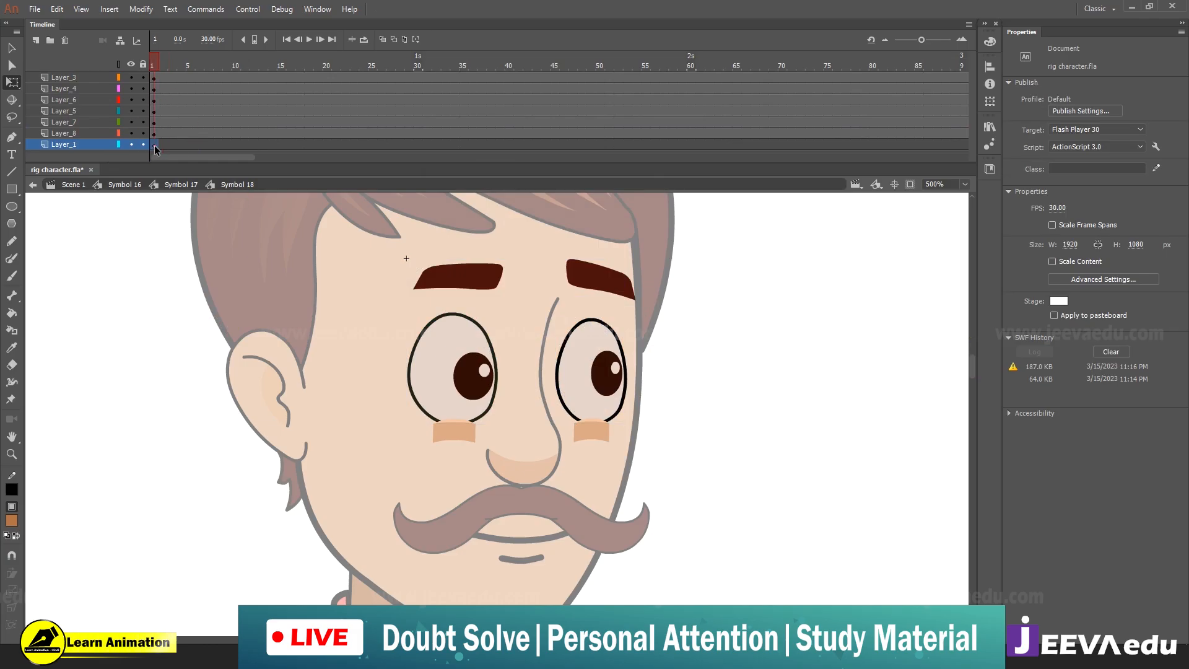
{"action": "right_click", "coordinate": [265, 249]}
{"action": "left_click", "coordinate": [307, 298]}
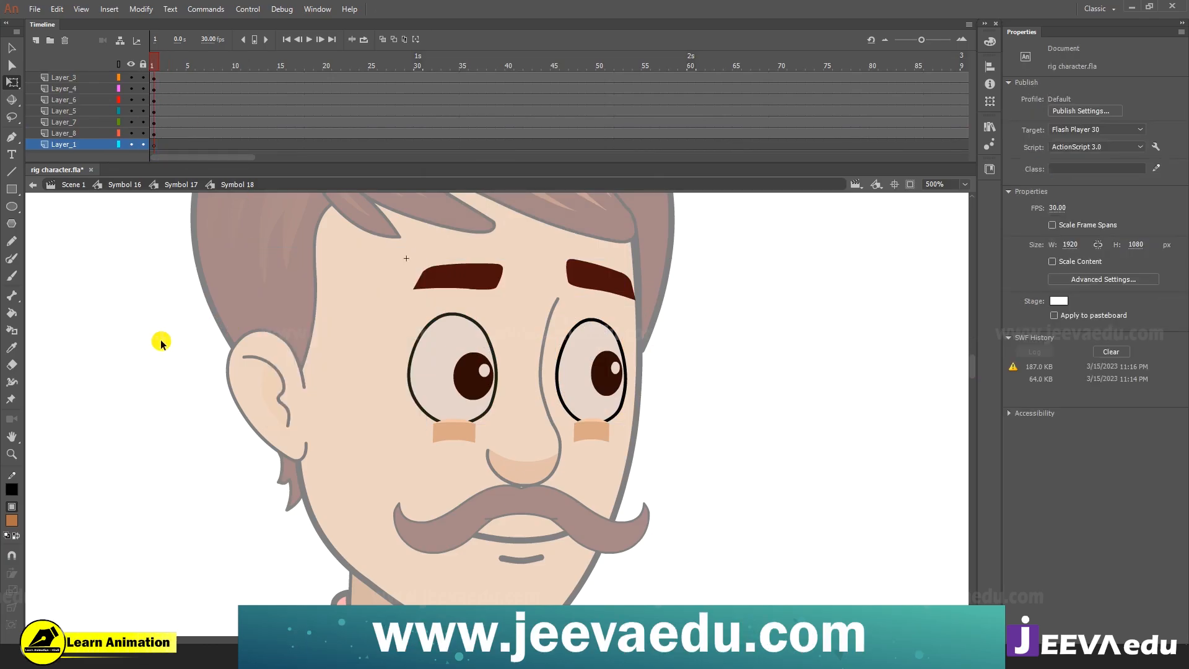
{"action": "key", "text": "ctrl+z"}
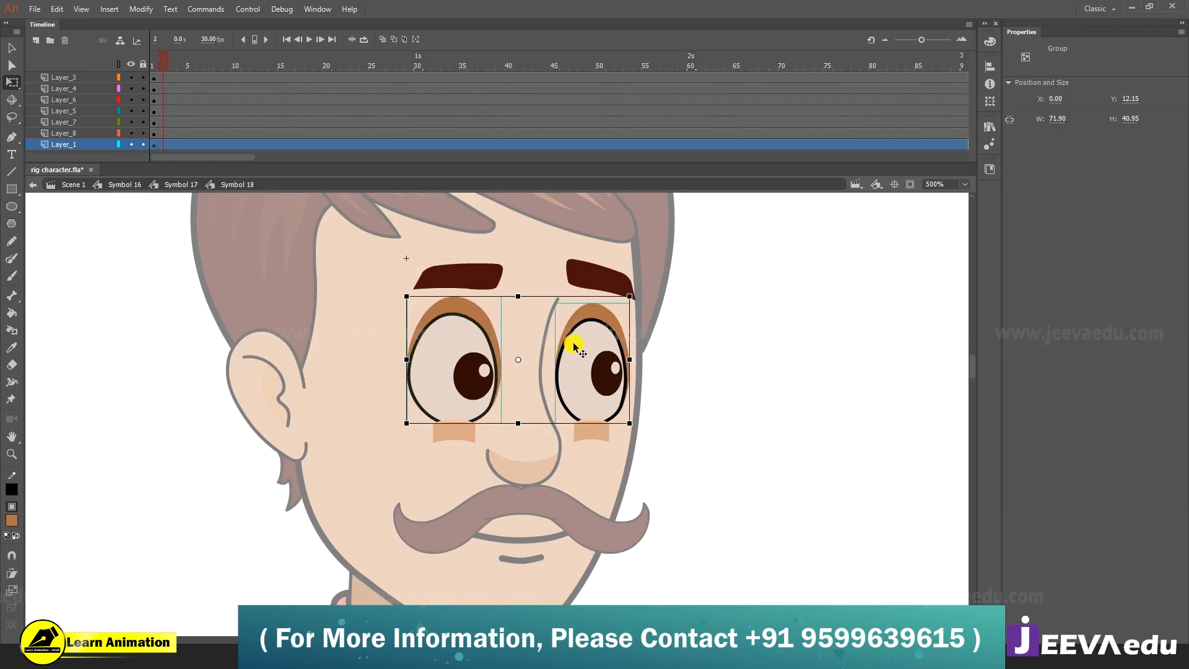
Hide every layer except Layer_1 so that only the two brown eyelid shapes remain among the eye parts
{"action": "left_click", "coordinate": [132, 144]}
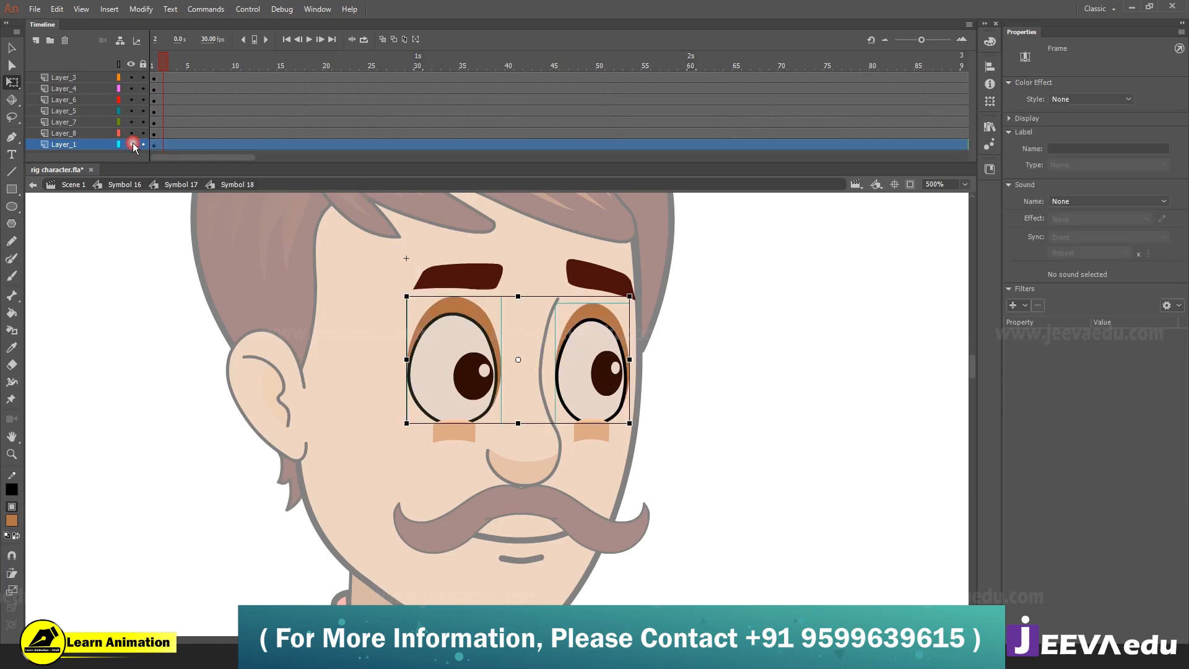
{"action": "left_click", "coordinate": [131, 64]}
{"action": "left_click", "coordinate": [129, 143]}
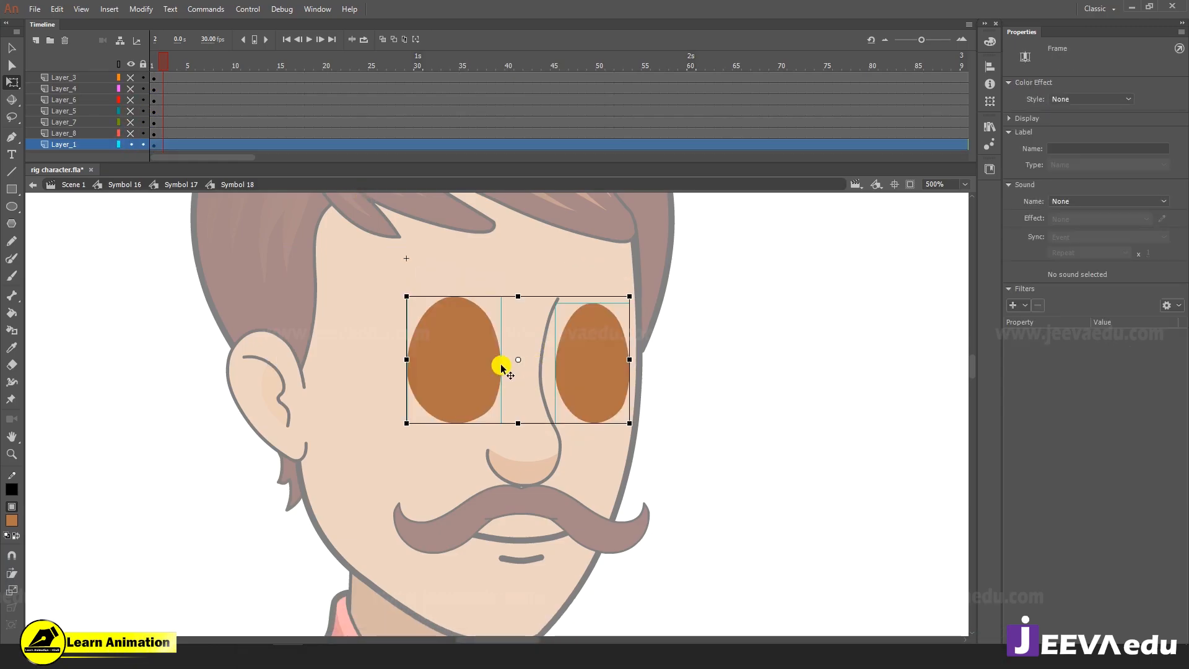
{"action": "left_click", "coordinate": [397, 282]}
Move the near brown eyelid shape in place onto a new layer above Layer_1 and convert it into a Graphic symbol
{"action": "left_click", "coordinate": [458, 346]}
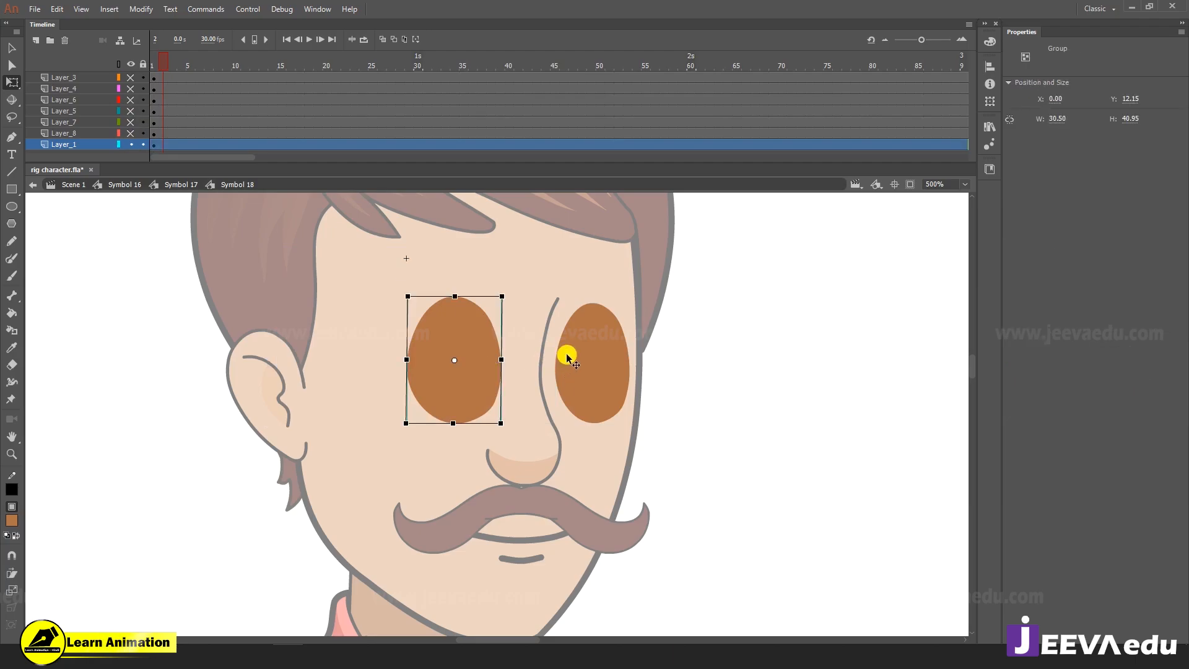
{"action": "key", "text": "ctrl+x"}
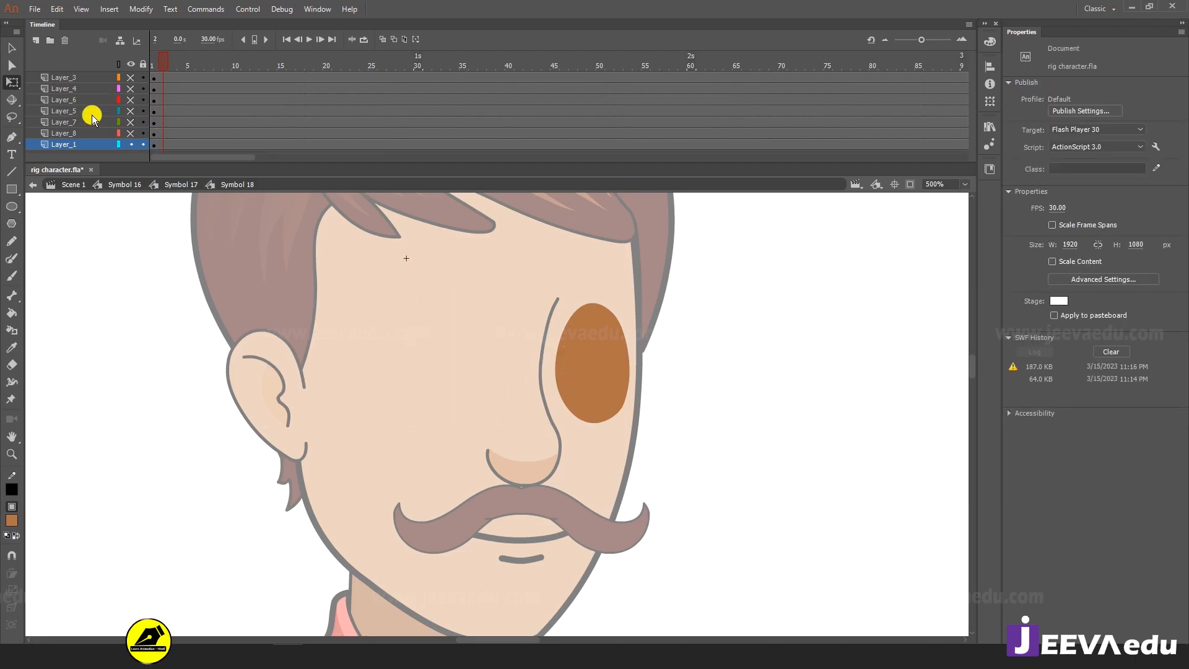
{"action": "left_click", "coordinate": [35, 41]}
{"action": "right_click", "coordinate": [228, 309]}
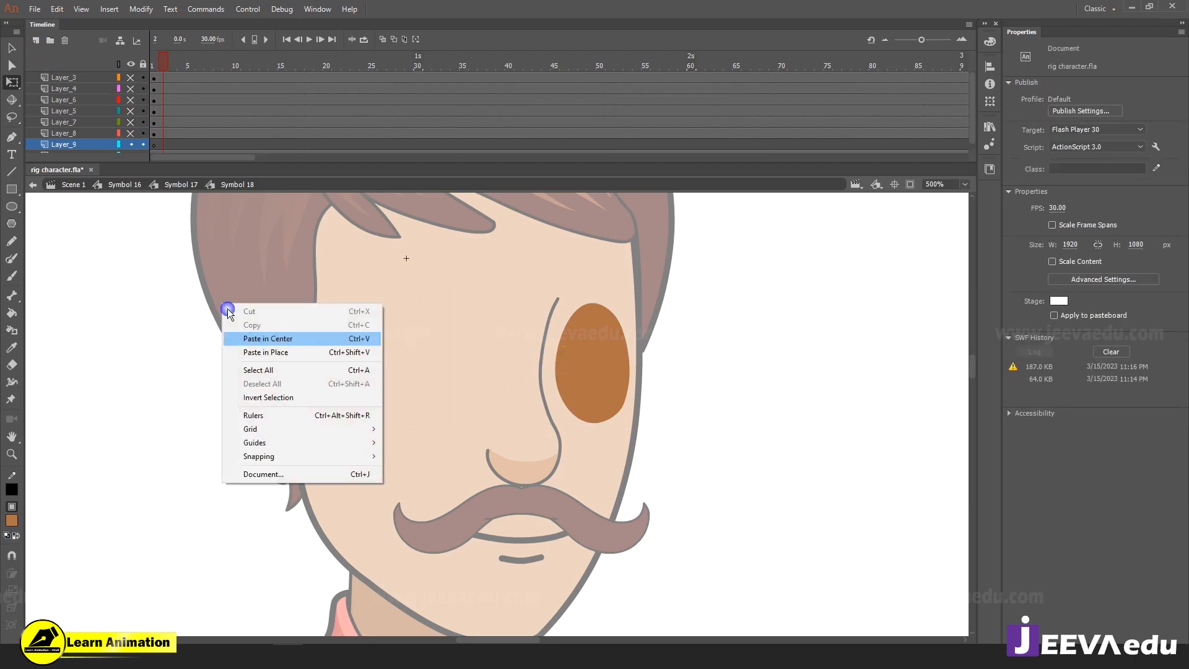
{"action": "left_click", "coordinate": [252, 348]}
{"action": "key", "text": "F8"}
{"action": "key", "text": "Return"}
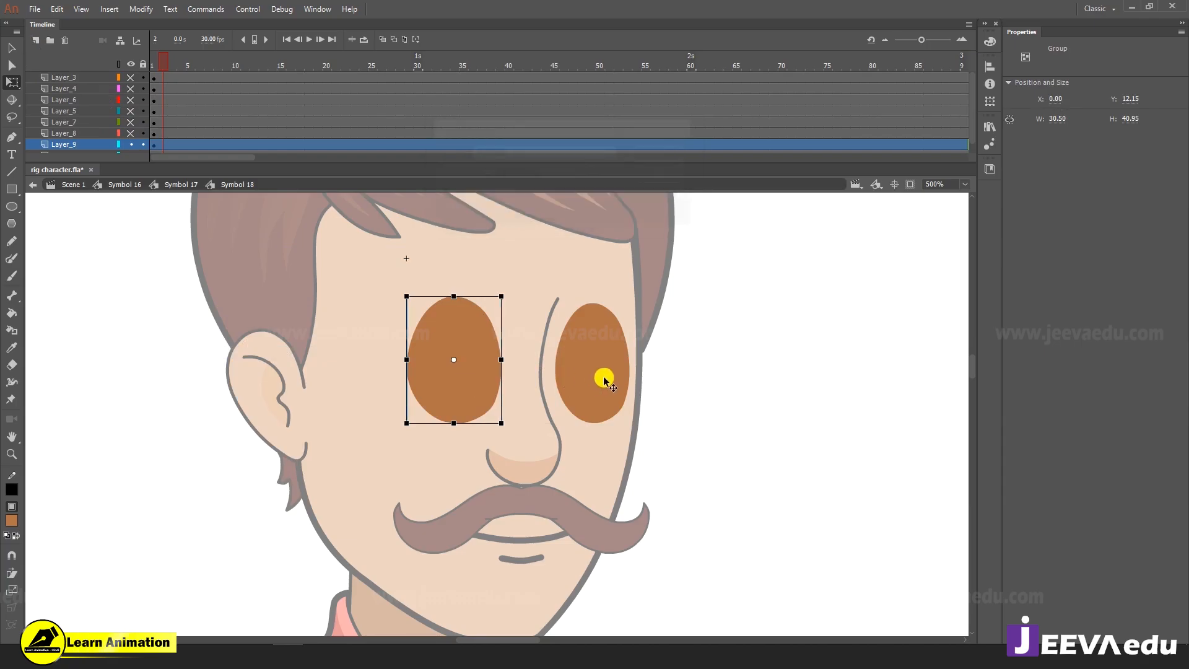
Convert the far brown eyelid shape into a Graphic symbol and show all layers again
{"action": "left_click", "coordinate": [604, 376]}
{"action": "key", "text": "F8"}
{"action": "key", "text": "Return"}
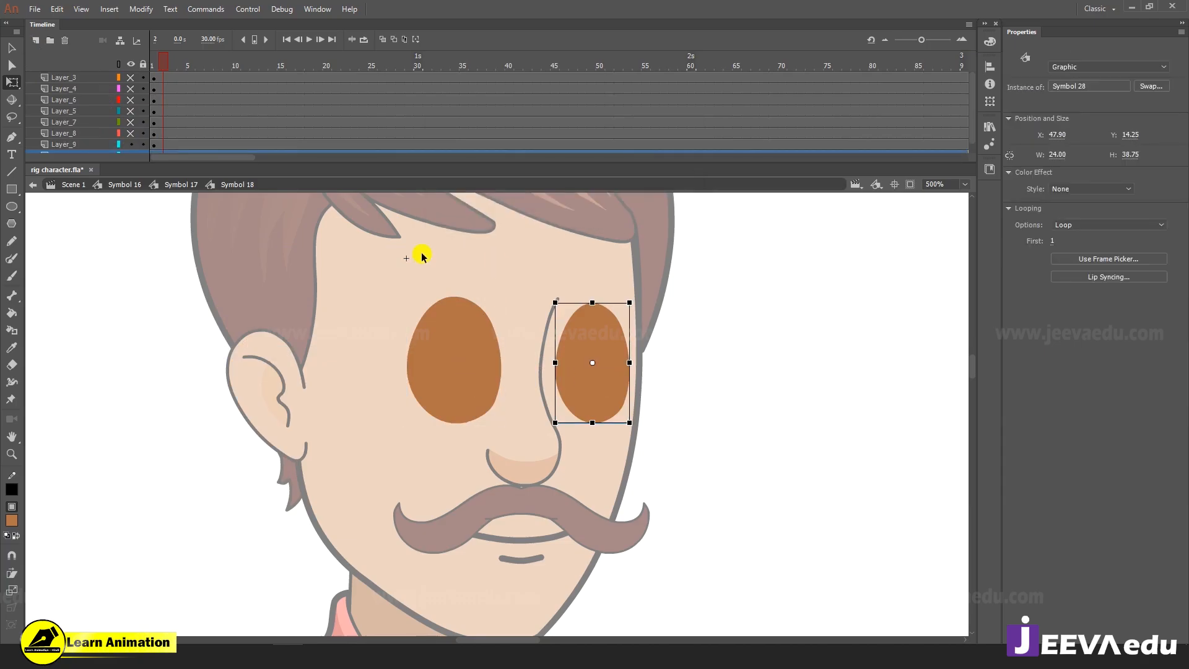
{"action": "left_click", "coordinate": [131, 65]}
Try squashing the near brown eyelid symbol from its upper edge to a height of about 39.25
{"action": "key", "text": "ctrl+space"}
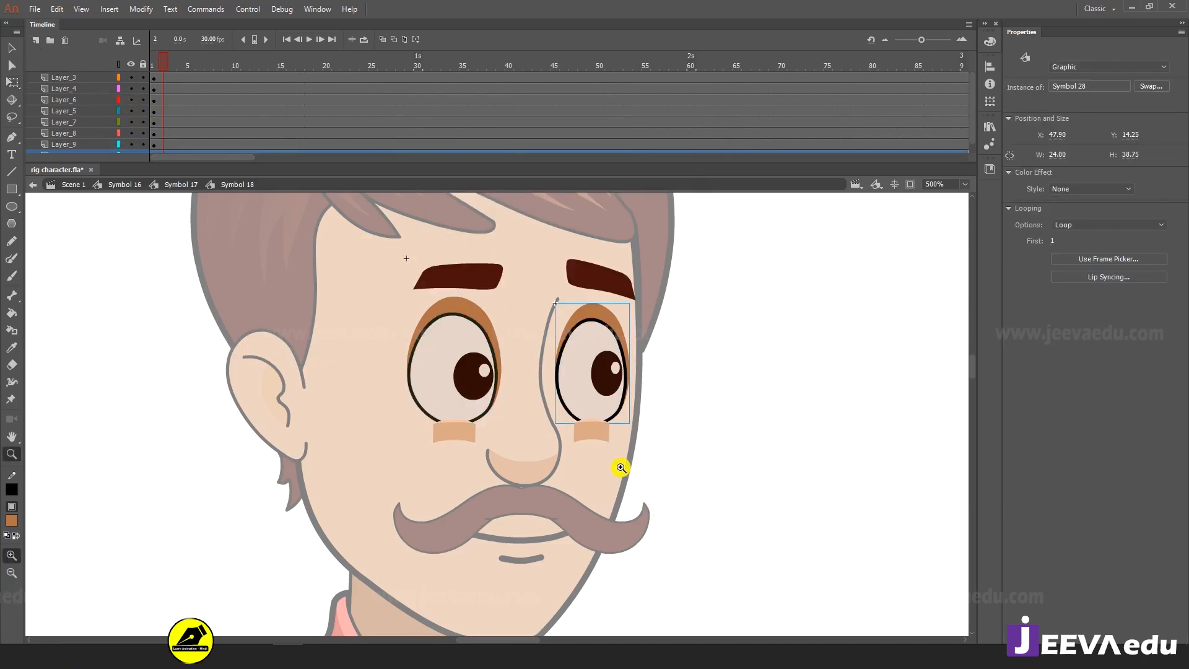
{"action": "left_click", "coordinate": [528, 343]}
{"action": "left_click_drag", "start_coordinate": [529, 389], "coordinate": [561, 404]}
{"action": "key", "text": "v"}
{"action": "left_click", "coordinate": [402, 398]}
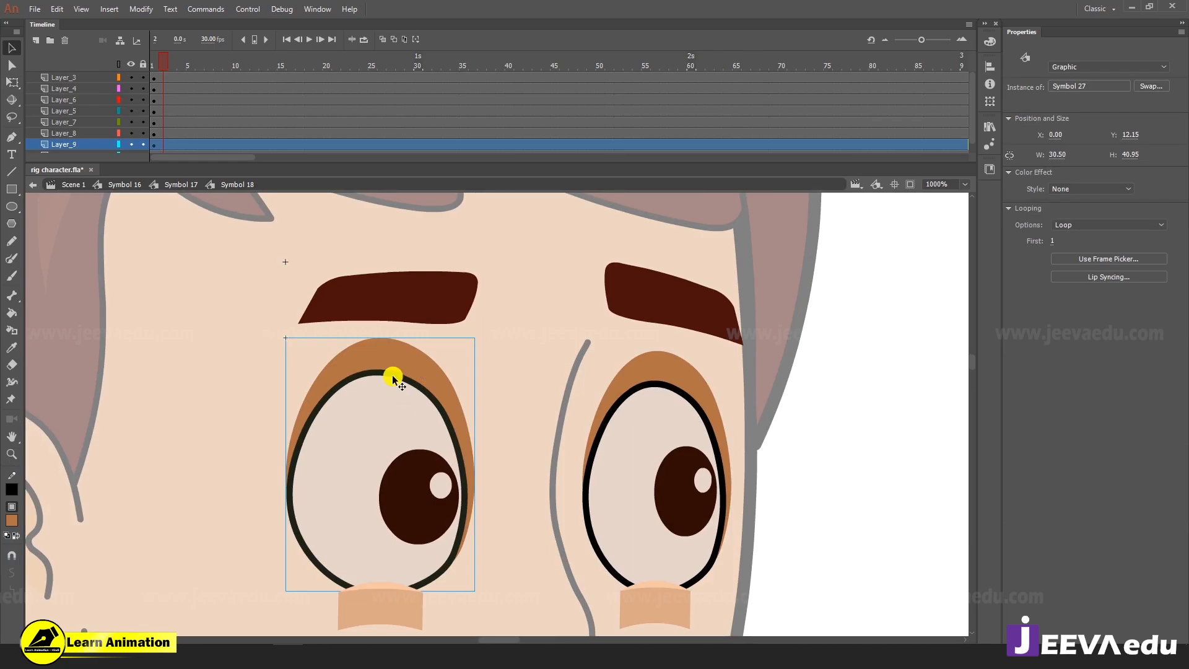
{"action": "key", "text": "q"}
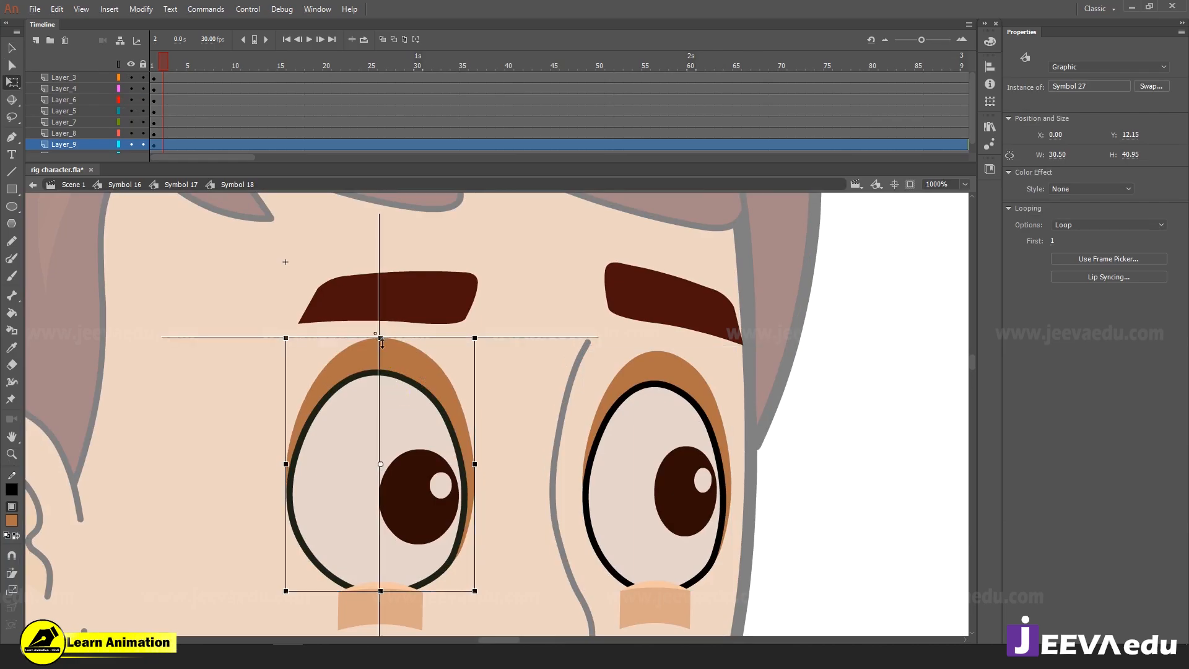
{"action": "mouse_move", "coordinate": [382, 341]}
{"action": "left_mouse_down"}
{"action": "mouse_move", "coordinate": [382, 322]}
{"action": "mouse_move", "coordinate": [381, 349]}
{"action": "left_mouse_up"}
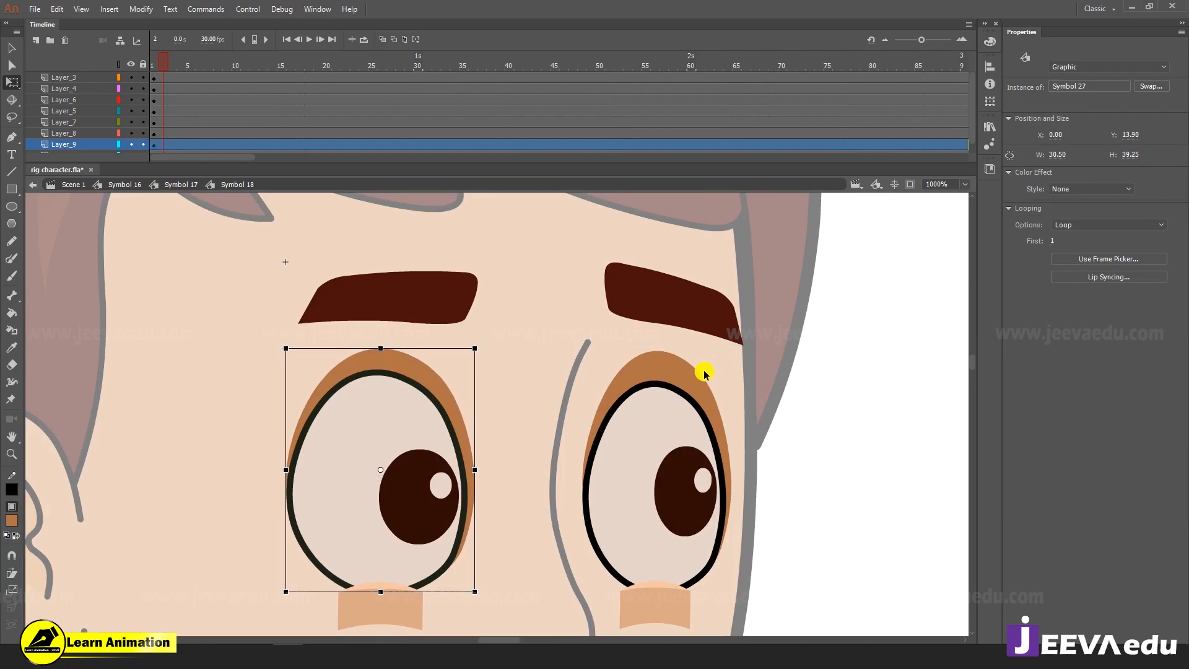
Try stretching the far brown eyelid symbol from its upper edge to a height of about 39.6, and undo it
{"action": "left_click", "coordinate": [673, 377]}
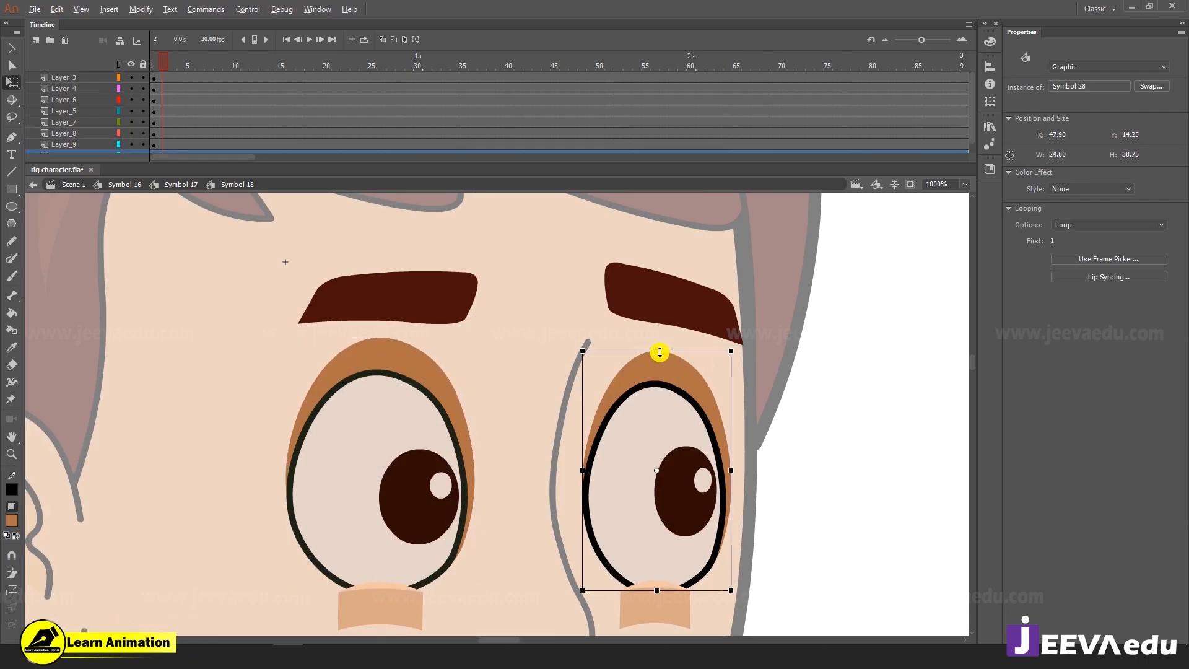
{"action": "left_click_drag", "start_coordinate": [660, 352], "coordinate": [656, 348]}
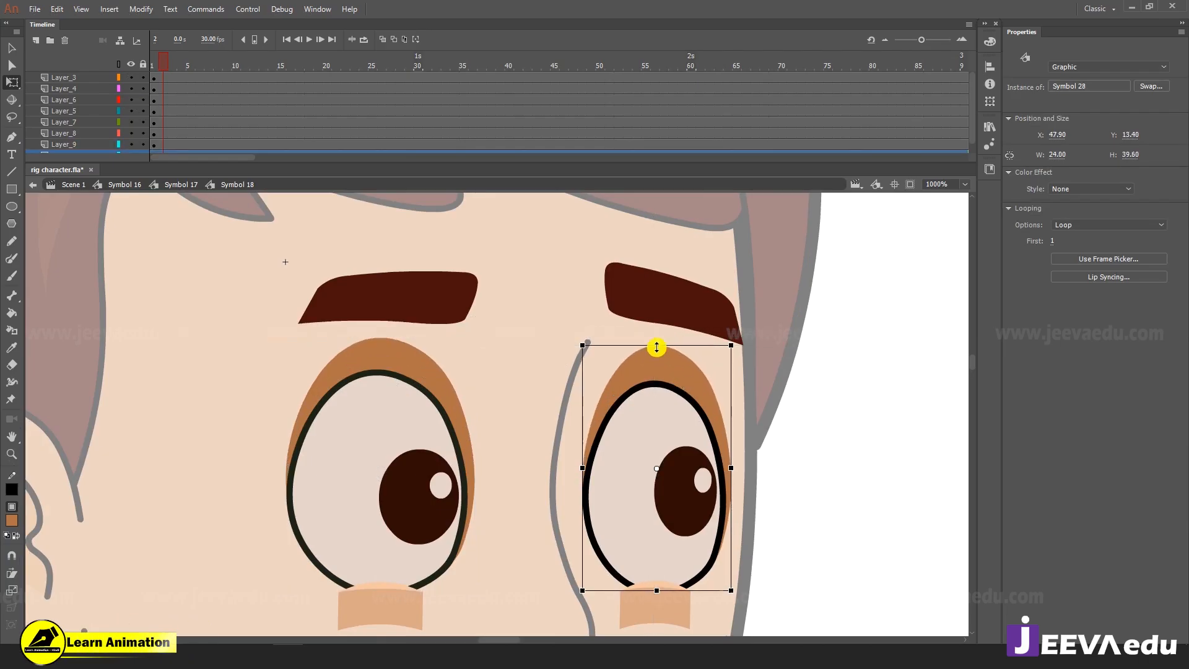
{"action": "key", "text": "ctrl+z"}
Select all the eye and eyebrow parts together, including on frame 13, to examine how they are separated into symbols and layers
{"action": "key", "text": "ctrl+minus"}
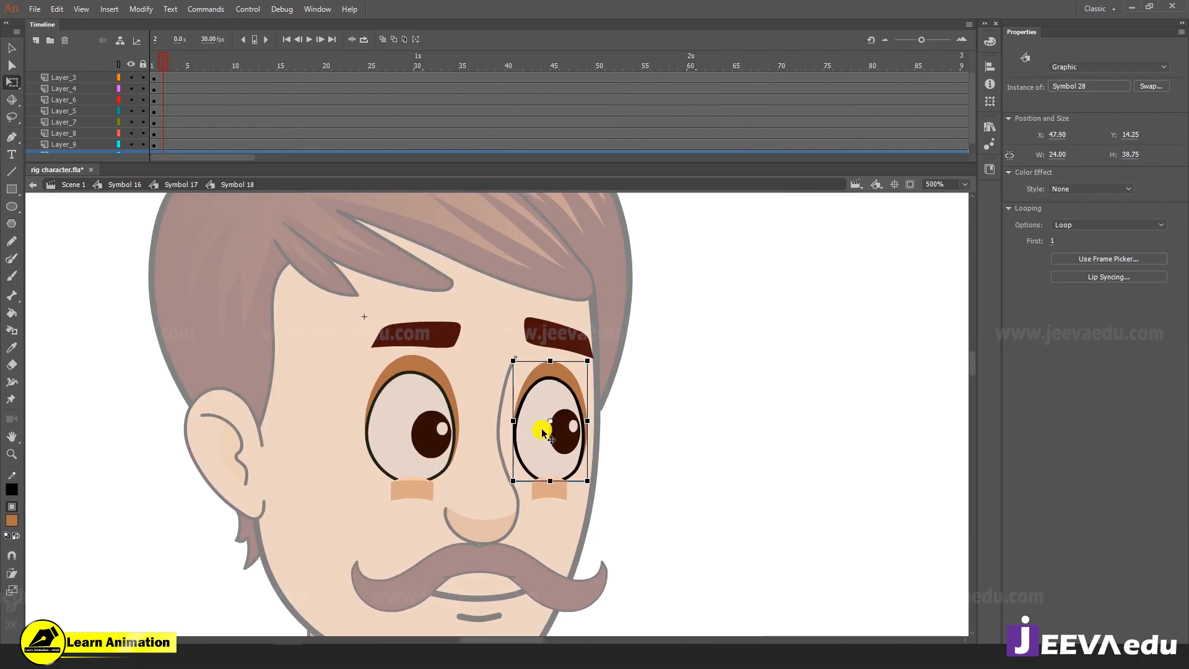
{"action": "key", "text": "z"}
{"action": "left_click", "coordinate": [529, 434], "text": "alt"}
{"action": "left_click", "coordinate": [492, 434]}
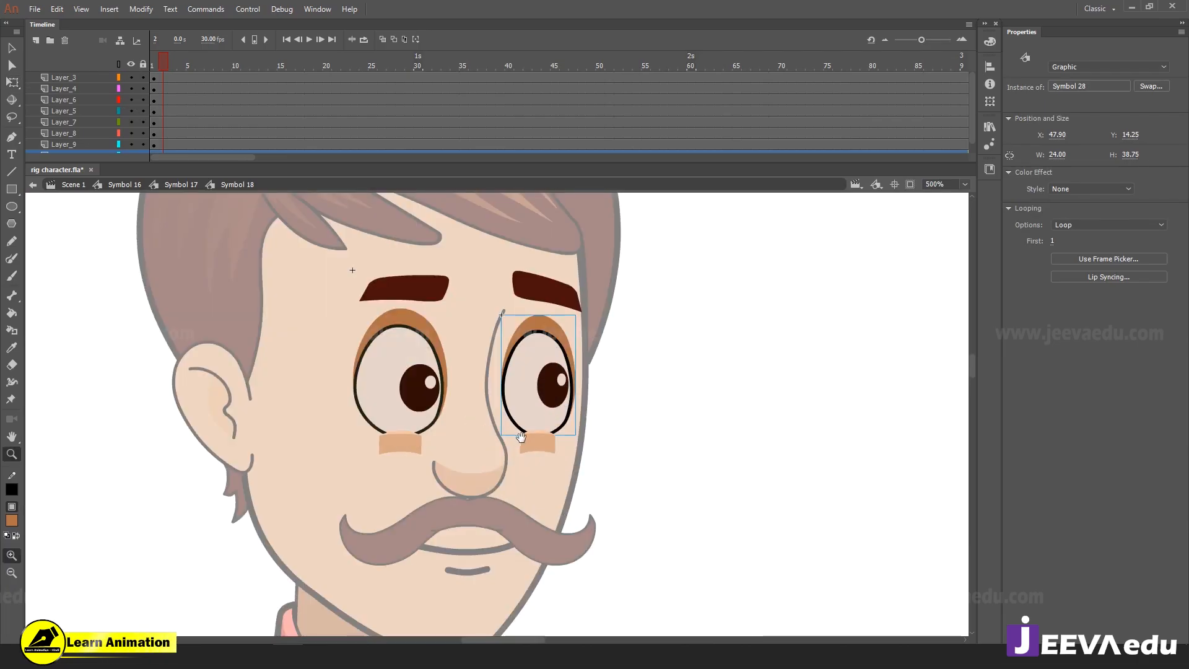
{"action": "left_click_drag", "start_coordinate": [521, 437], "coordinate": [564, 480]}
{"action": "key", "text": "v"}
{"action": "left_click_drag", "start_coordinate": [353, 288], "coordinate": [707, 538]}
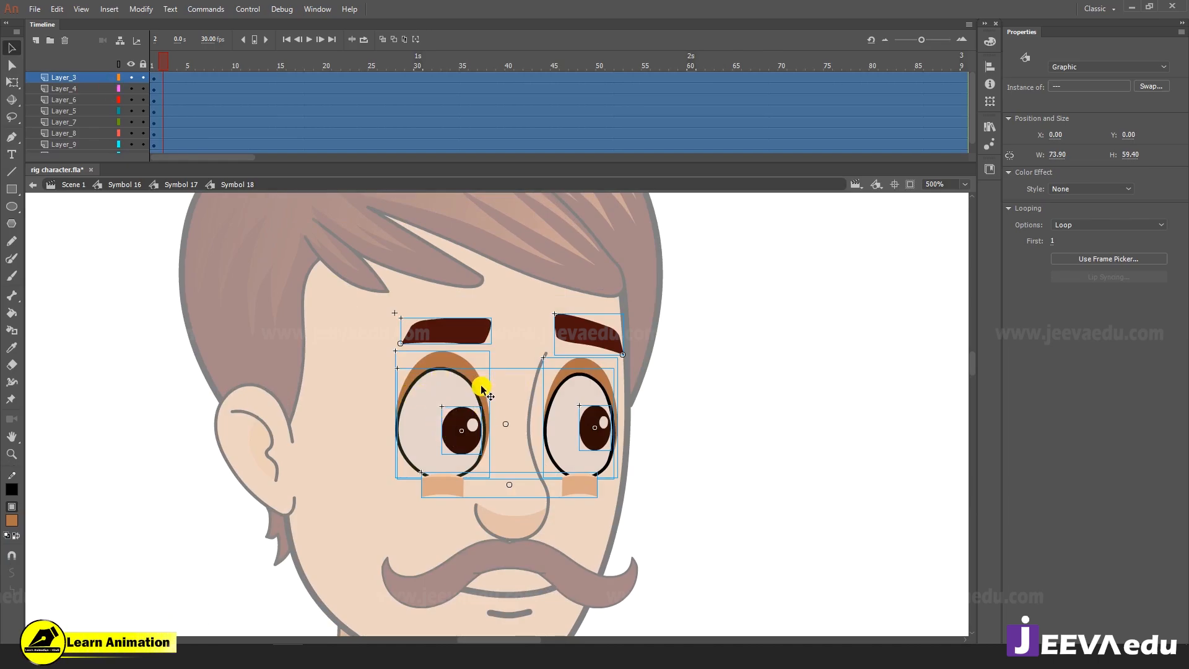
{"action": "left_click", "coordinate": [735, 494]}
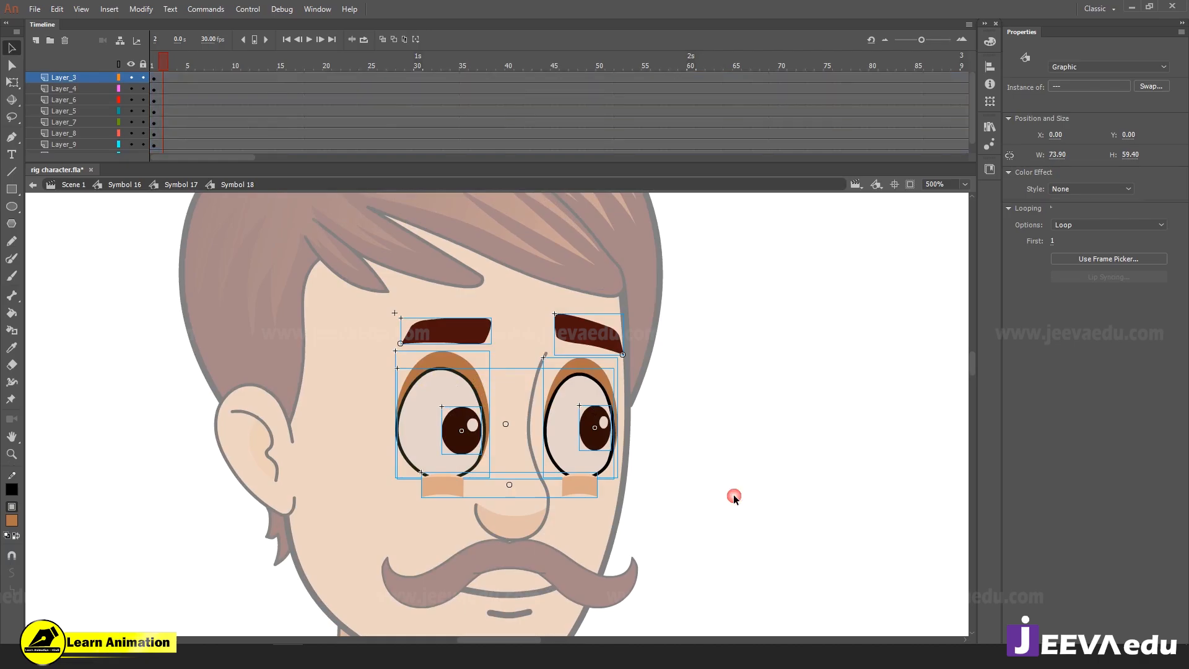
{"action": "left_click", "coordinate": [263, 62]}
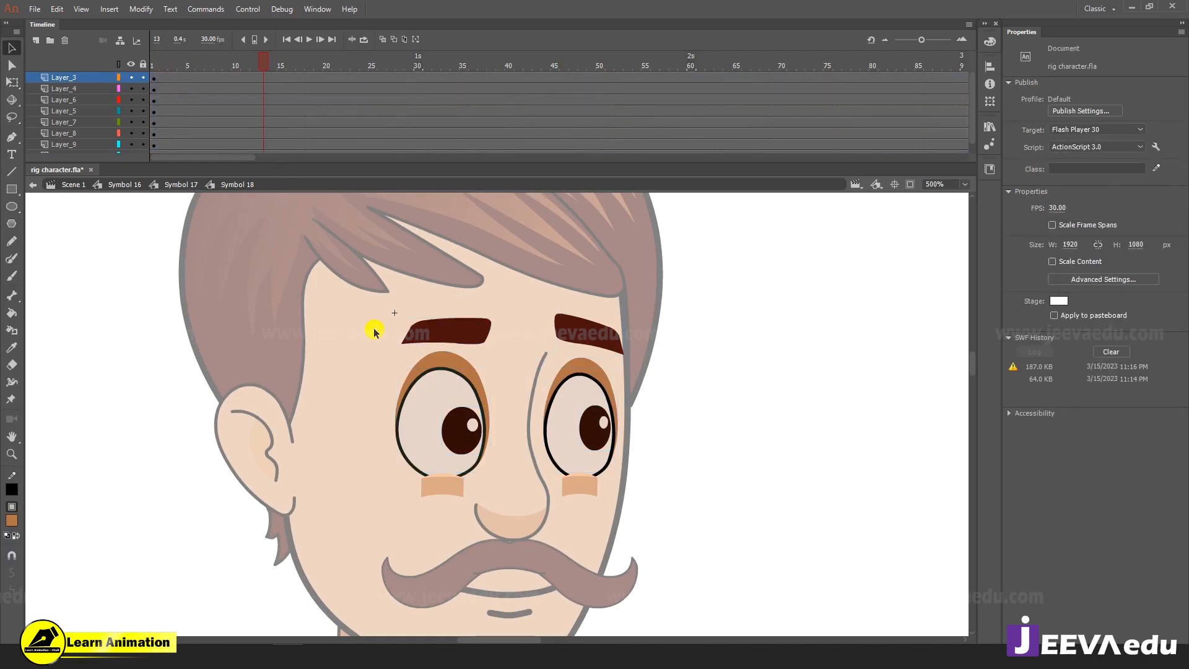
{"action": "left_click_drag", "start_coordinate": [358, 297], "coordinate": [643, 521]}
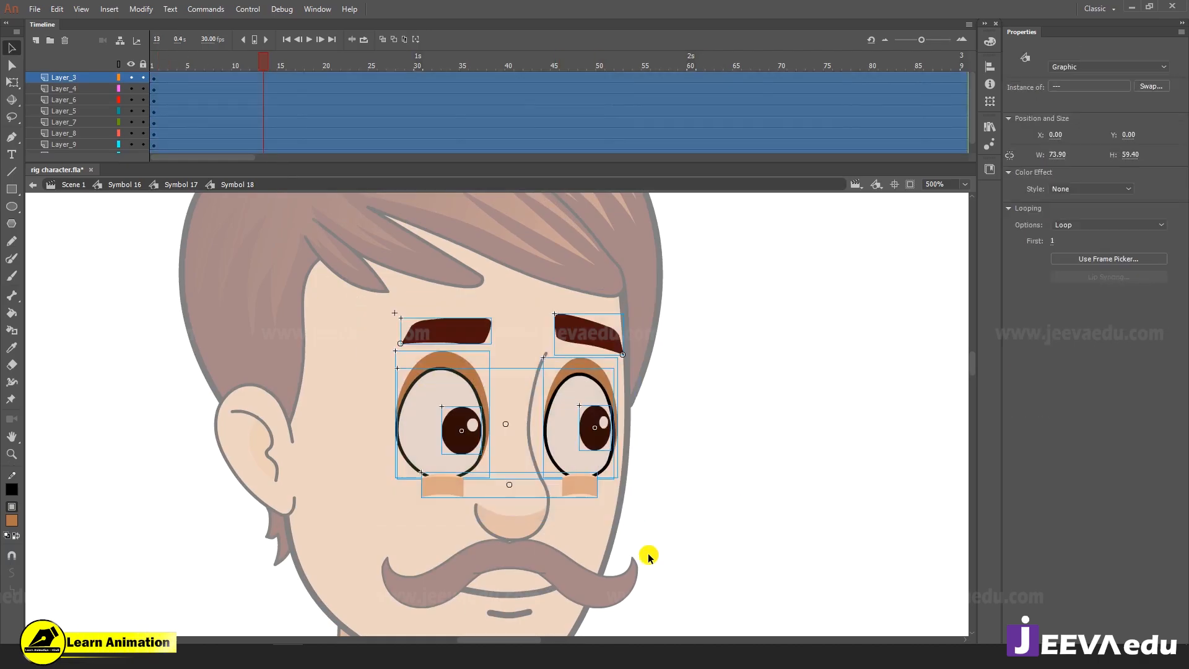
Return to the head symbol, Symbol 17, and extend the frames of Layer_1 and Layer_2 past frame 90
{"action": "left_click", "coordinate": [174, 186]}
{"action": "key", "text": "z"}
{"action": "left_click", "coordinate": [584, 499], "text": "alt"}
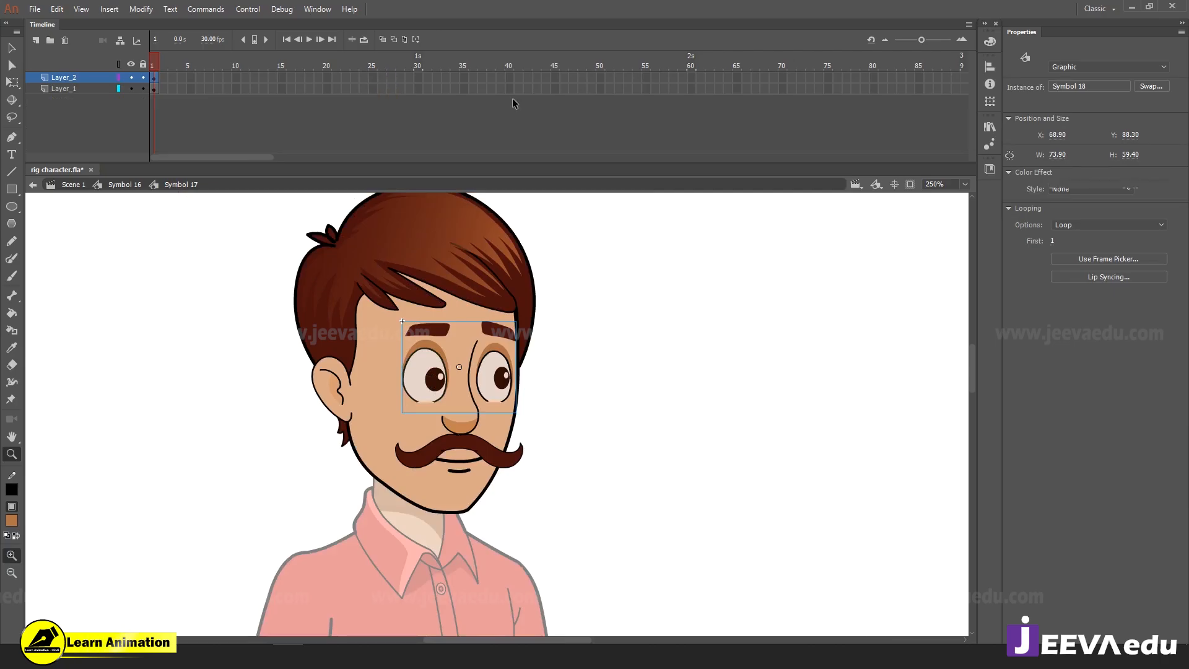
{"action": "left_click_drag", "start_coordinate": [379, 89], "coordinate": [585, 114]}
{"action": "left_click", "coordinate": [577, 58]}
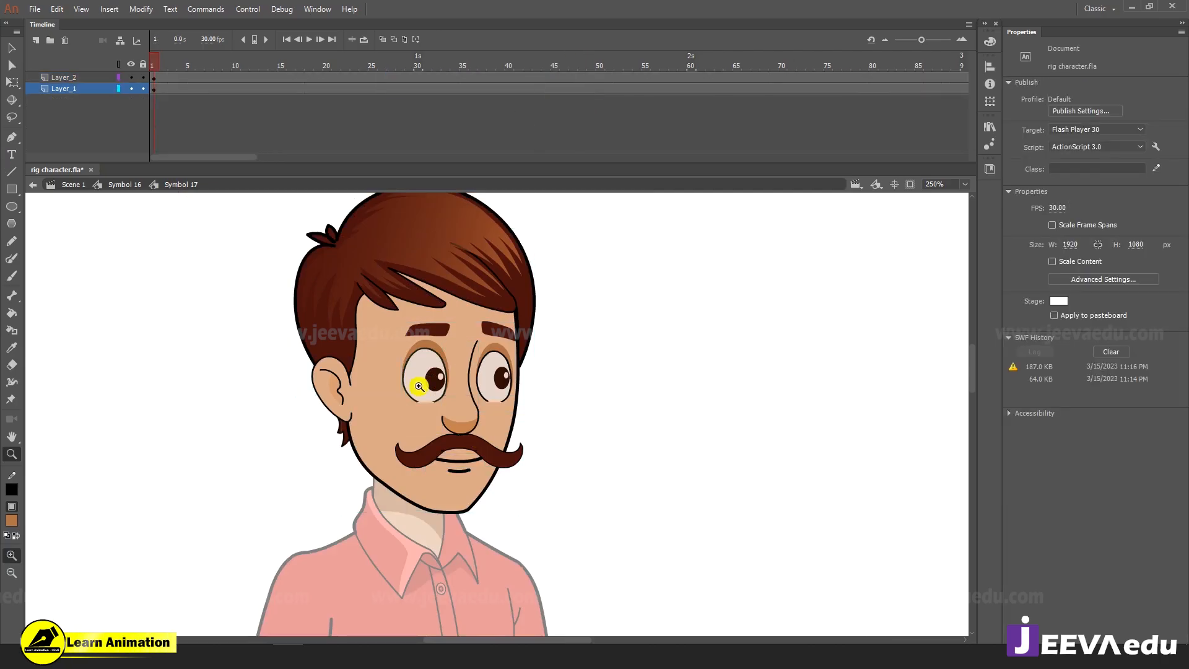
{"action": "key", "text": "v"}
{"action": "left_click", "coordinate": [433, 376]}
{"action": "key", "text": "z"}
{"action": "left_click", "coordinate": [446, 397]}
{"action": "left_click", "coordinate": [481, 423], "text": "alt"}
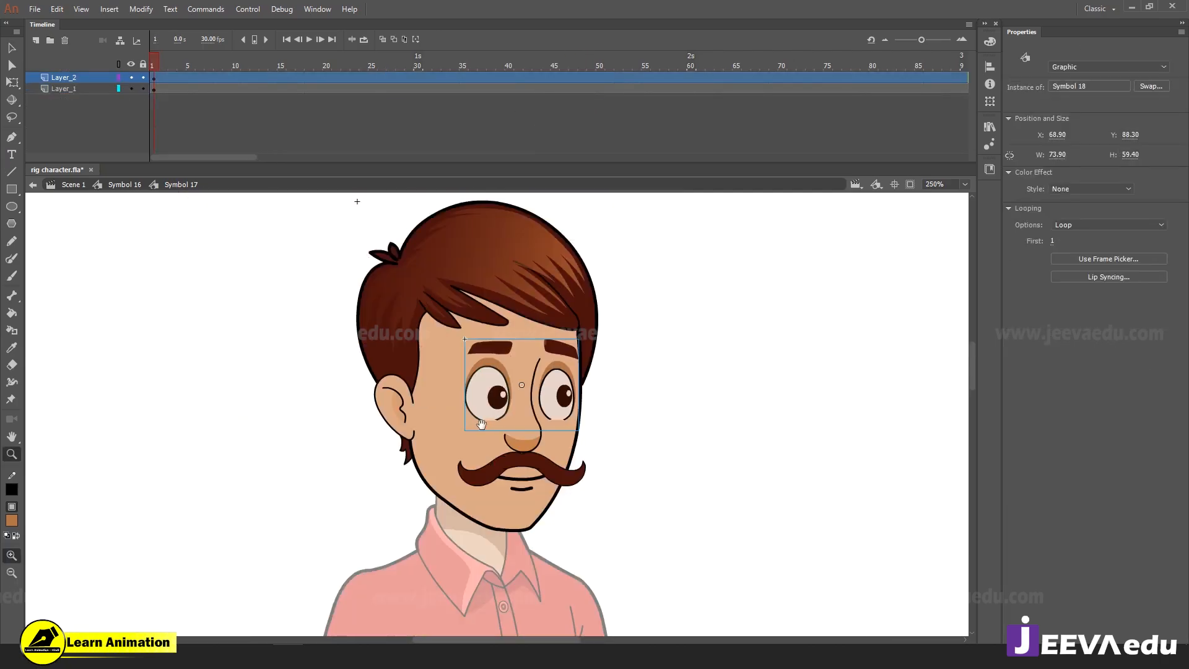
Move the ear from Layer_1 in place onto a new layer directly above it and convert it into a Graphic symbol
{"action": "key", "text": "v"}
{"action": "left_click", "coordinate": [403, 415]}
{"action": "left_click", "coordinate": [268, 335]}
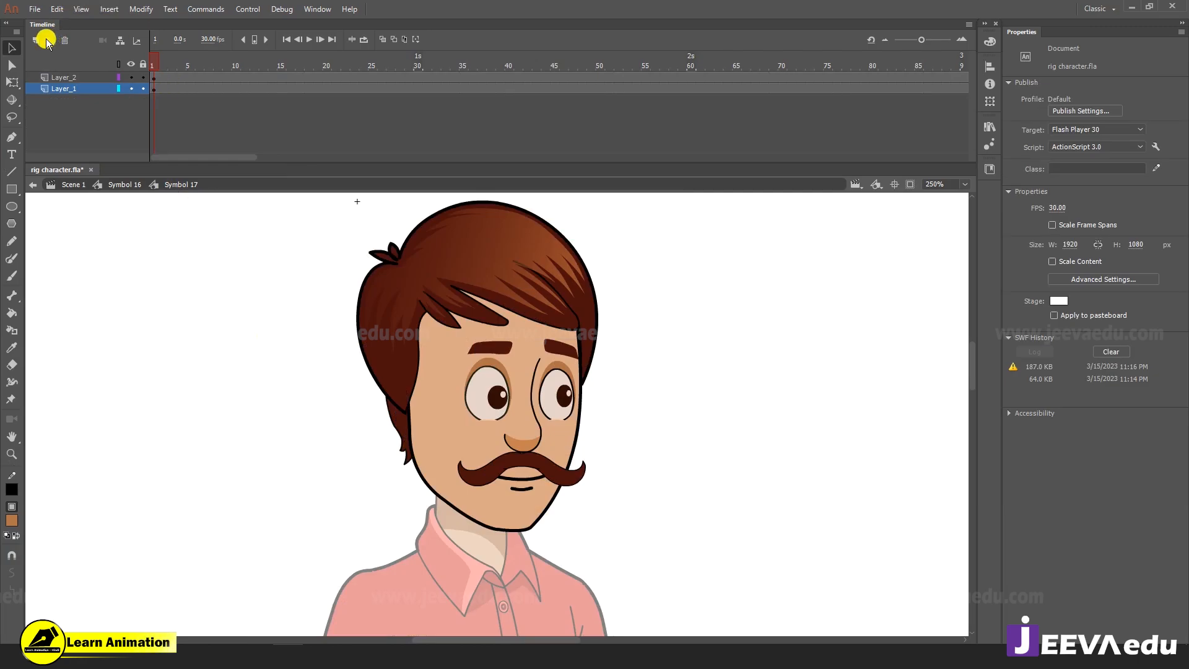
{"action": "left_click", "coordinate": [41, 46]}
{"action": "right_click", "coordinate": [212, 321]}
{"action": "left_click", "coordinate": [245, 374]}
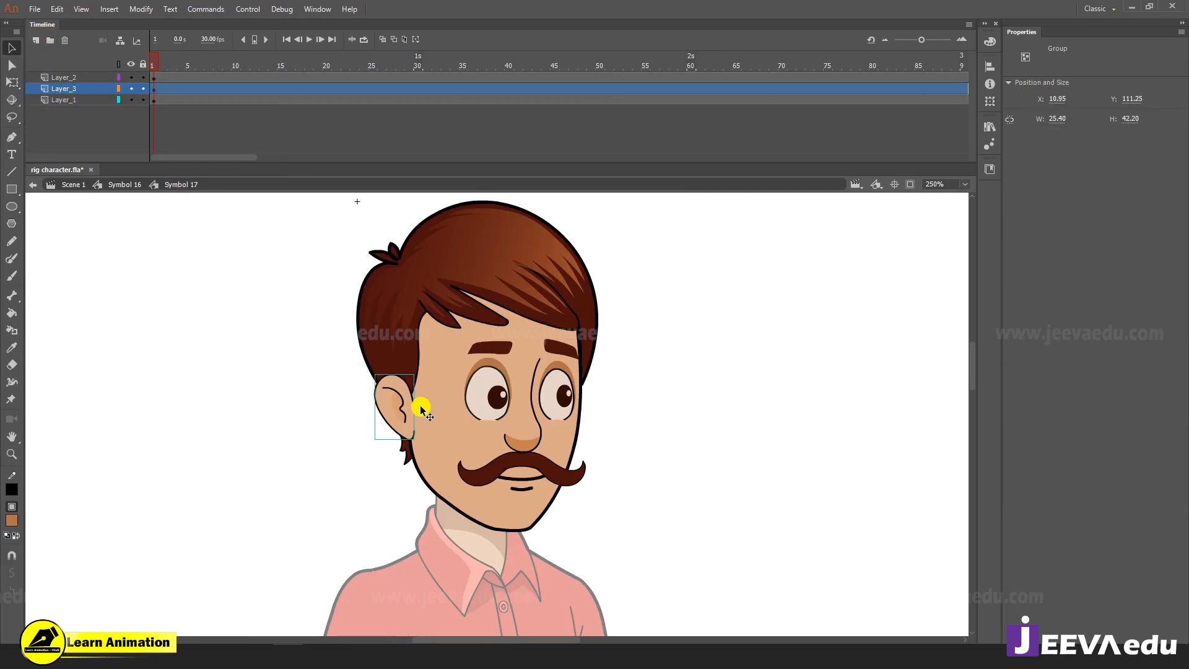
{"action": "key", "text": "F8"}
{"action": "key", "text": "Return"}
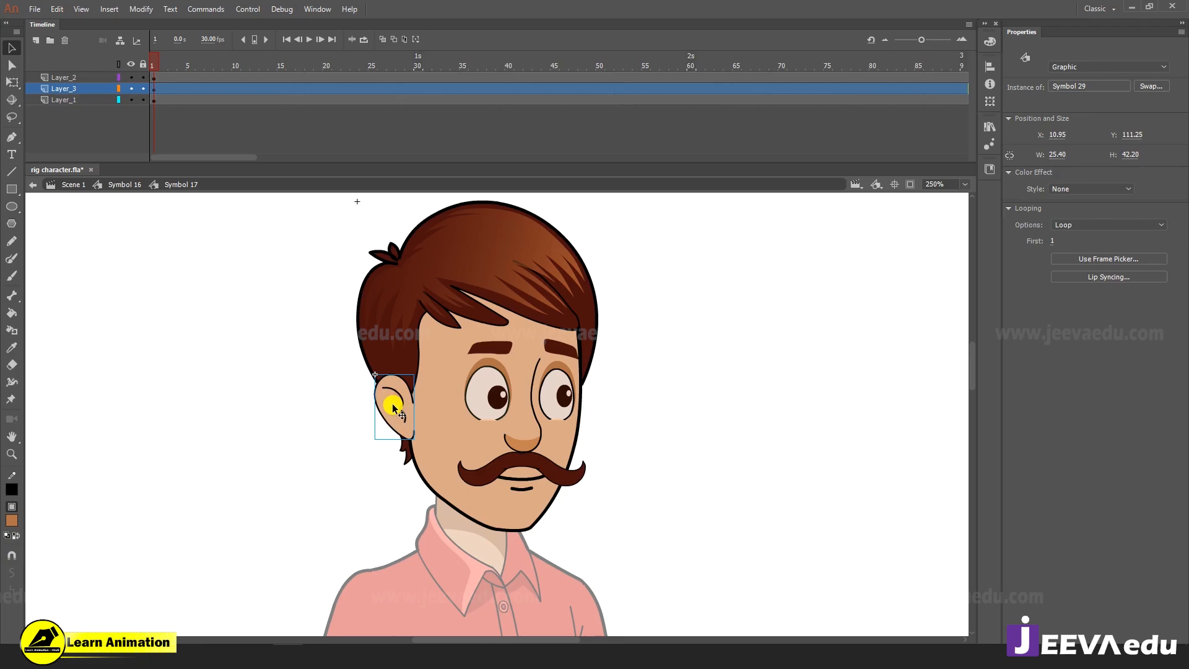
Move the nose from Layer_1 in place onto its own new layer and convert it into a Graphic symbol
{"action": "left_click", "coordinate": [530, 446]}
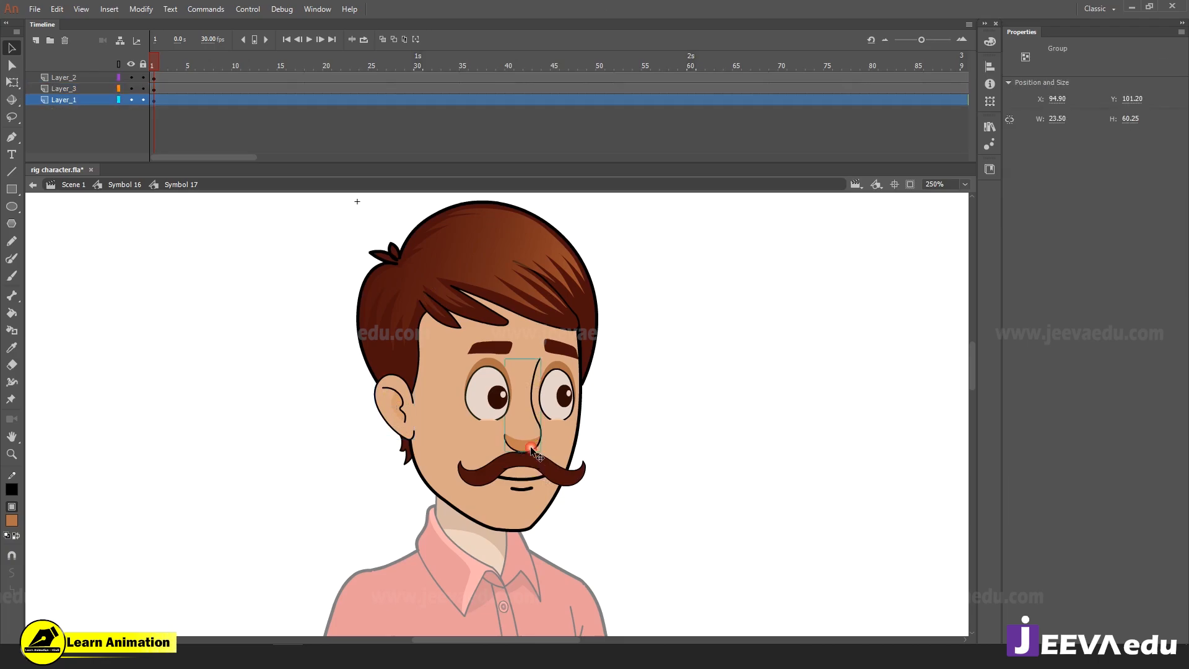
{"action": "key", "text": "ctrl+x"}
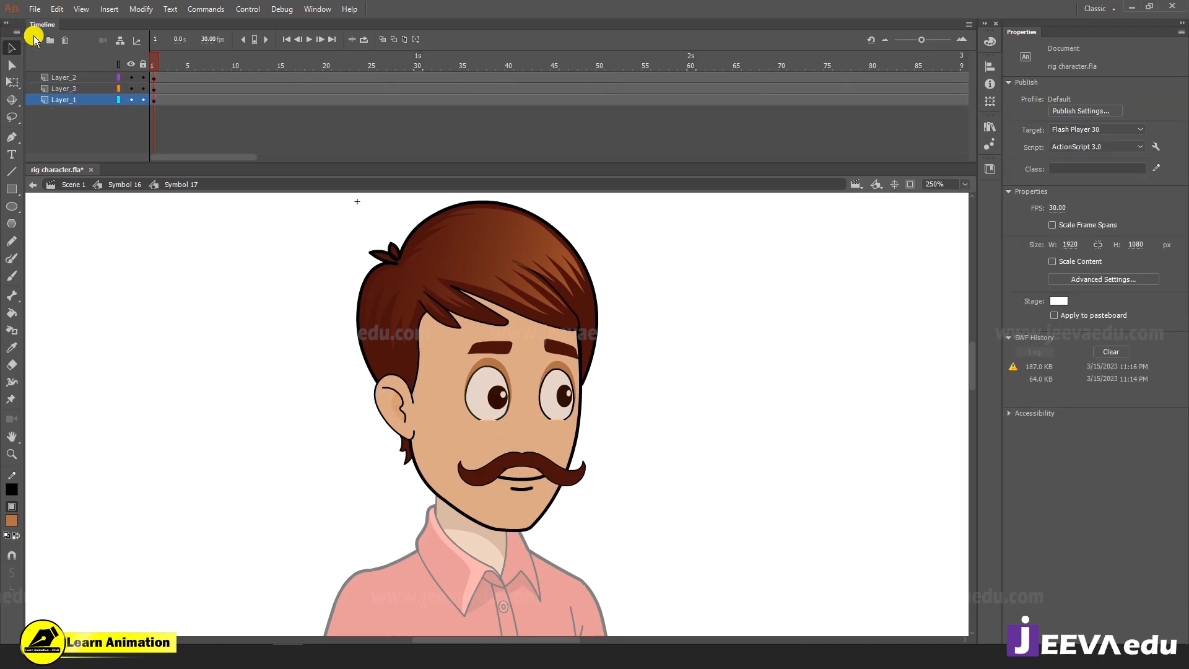
{"action": "left_click", "coordinate": [35, 42]}
{"action": "right_click", "coordinate": [175, 325]}
{"action": "left_click", "coordinate": [226, 374]}
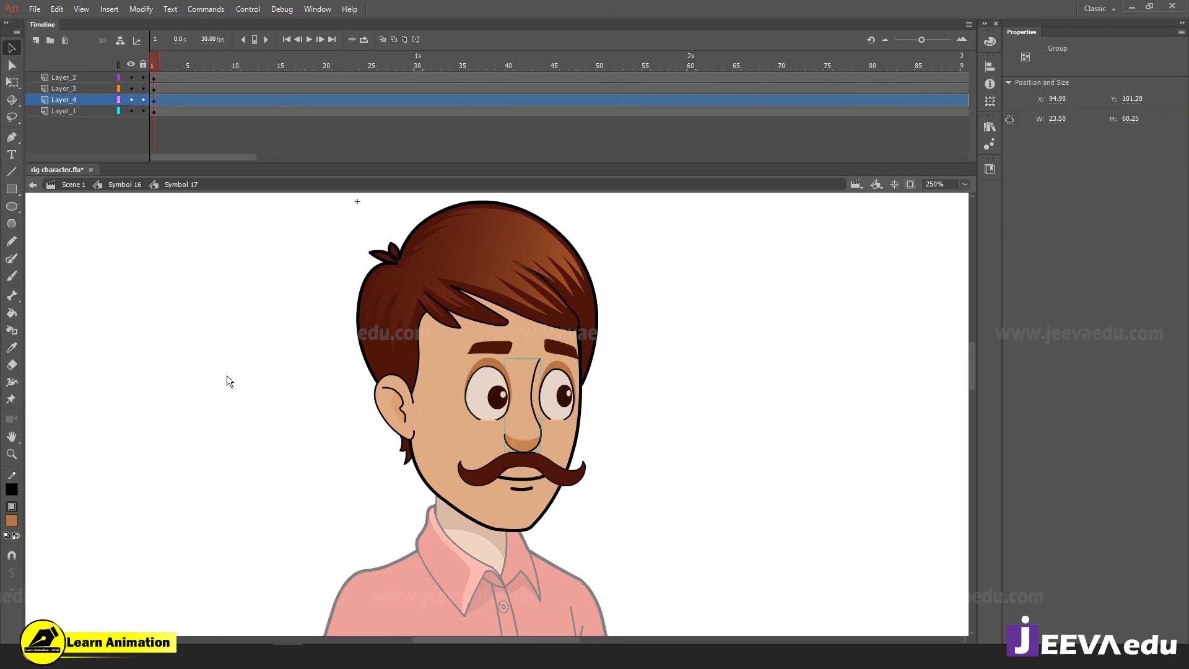
{"action": "key", "text": "F8"}
{"action": "key", "text": "Return"}
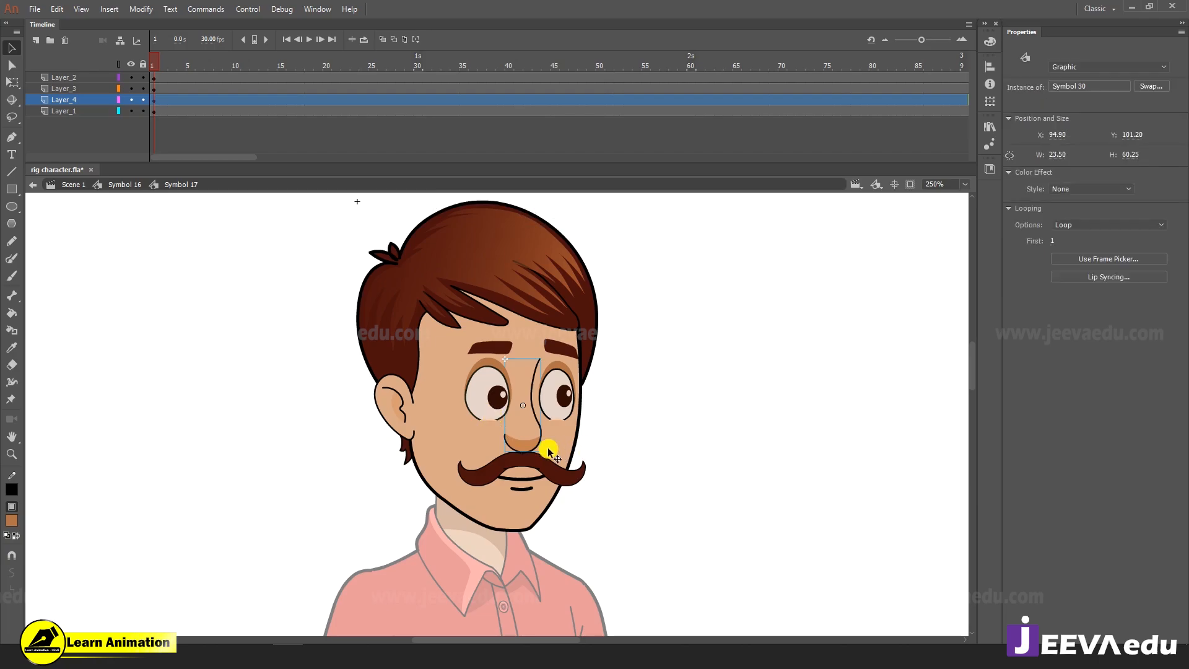
Move the main hair group from Layer_1 in place onto a new layer and convert it into a Graphic symbol
{"action": "left_click_drag", "start_coordinate": [474, 275], "coordinate": [477, 240]}
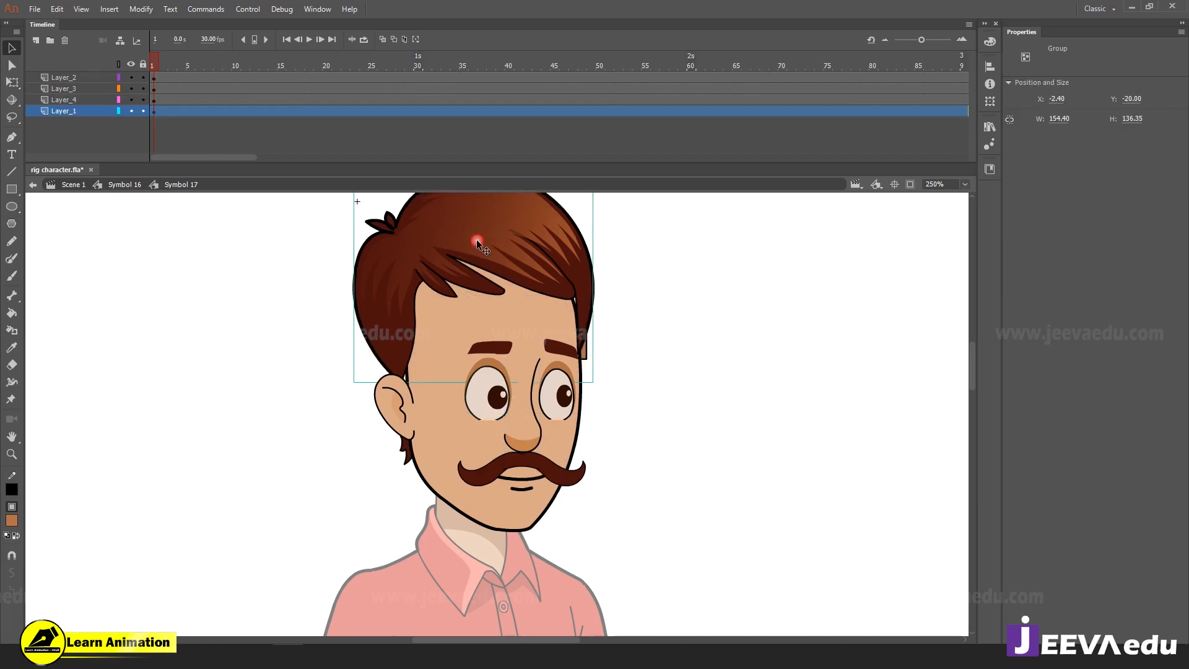
{"action": "key", "text": "ctrl+z"}
{"action": "key", "text": "ctrl+x"}
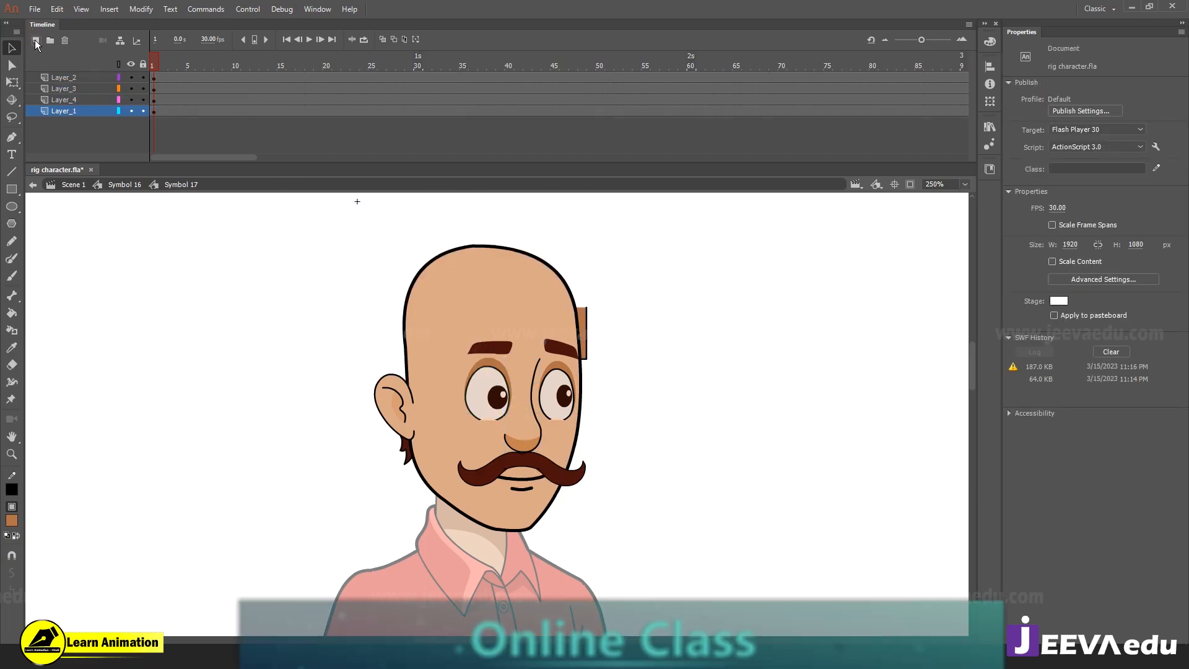
{"action": "left_click", "coordinate": [34, 40]}
{"action": "right_click", "coordinate": [198, 321]}
{"action": "left_click", "coordinate": [230, 369]}
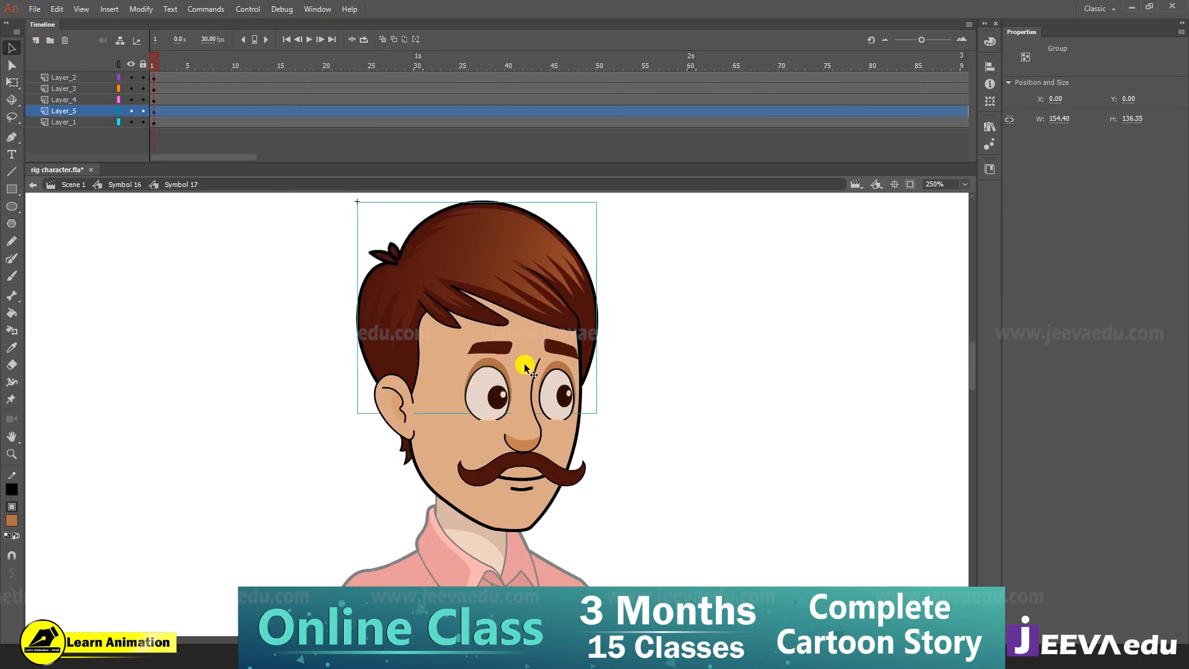
{"action": "key", "text": "F8"}
{"action": "key", "text": "Return"}
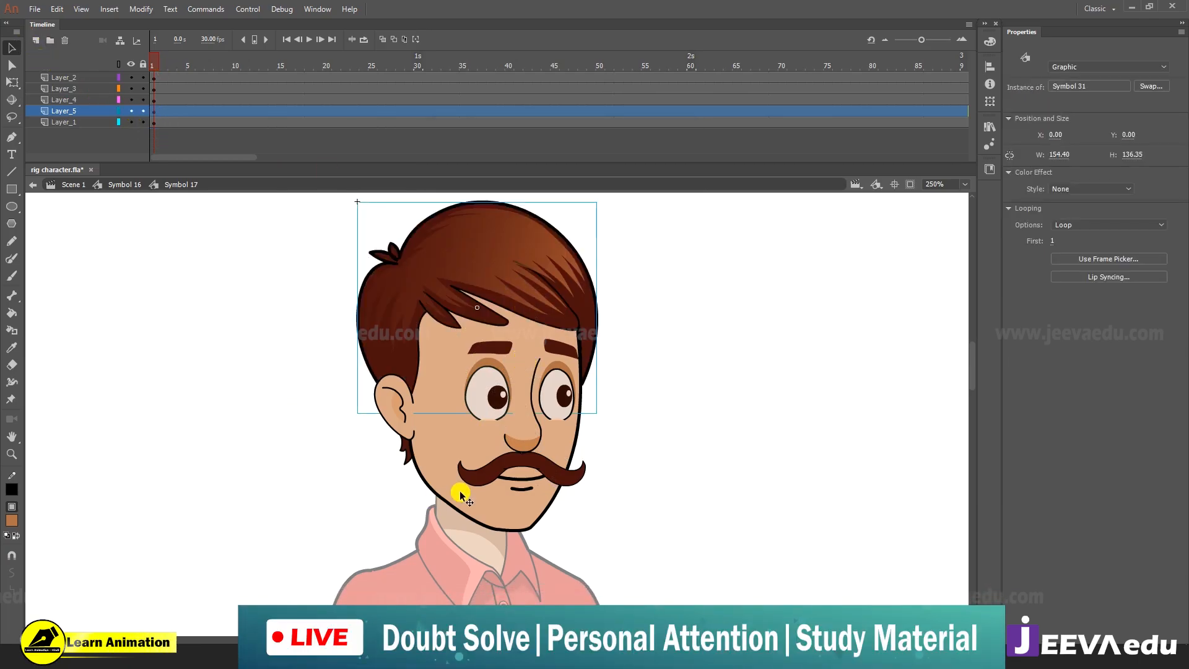
Move the moustache from Layer_1 in place onto a new layer directly above it and convert it into a Graphic symbol
{"action": "left_click", "coordinate": [507, 467]}
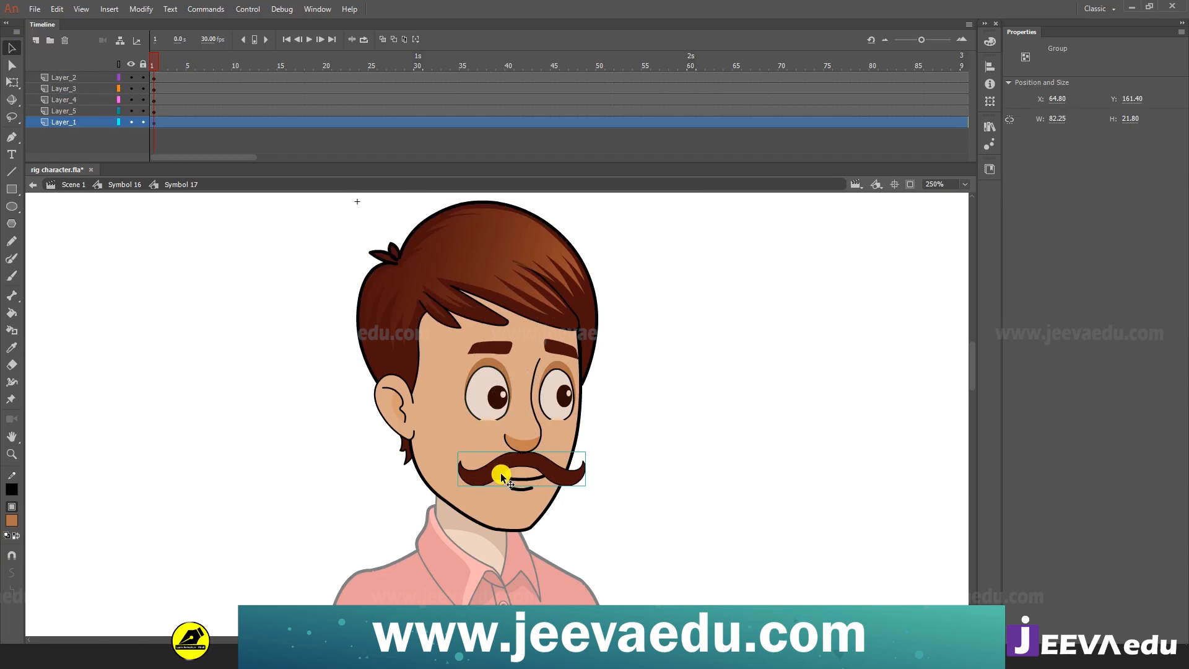
{"action": "key", "text": "z"}
{"action": "left_click", "coordinate": [512, 490]}
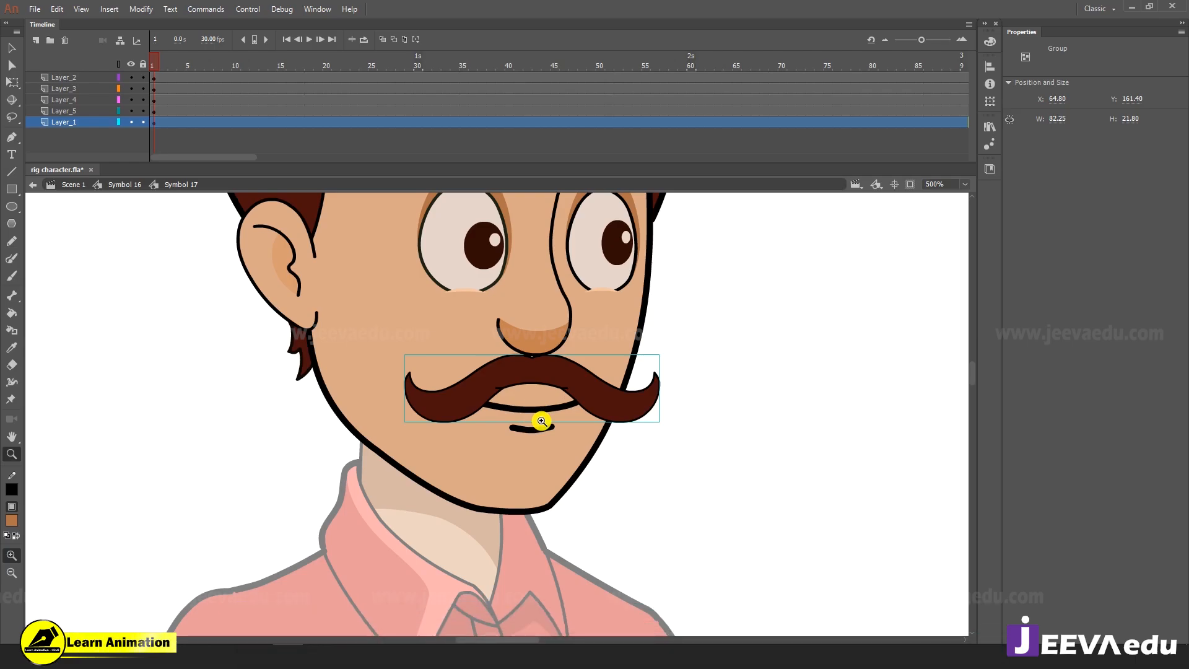
{"action": "key", "text": "v"}
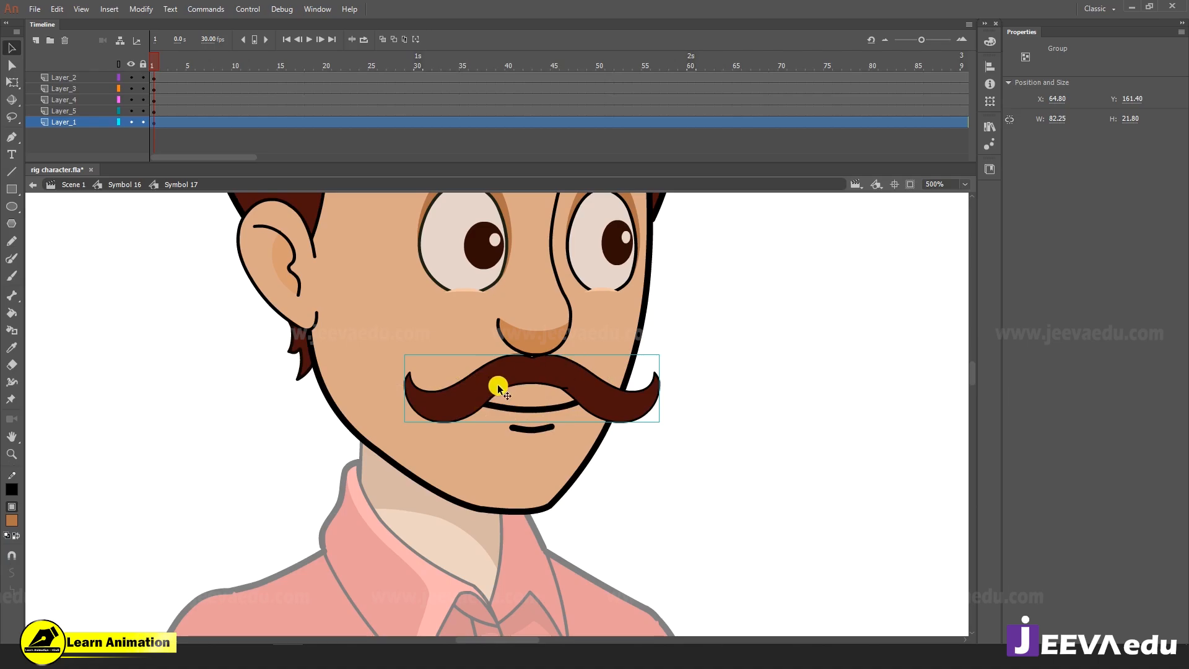
{"action": "left_click", "coordinate": [530, 413]}
{"action": "mouse_move", "coordinate": [541, 409]}
{"action": "left_mouse_down"}
{"action": "mouse_move", "coordinate": [533, 421]}
{"action": "mouse_move", "coordinate": [541, 408]}
{"action": "left_mouse_up"}
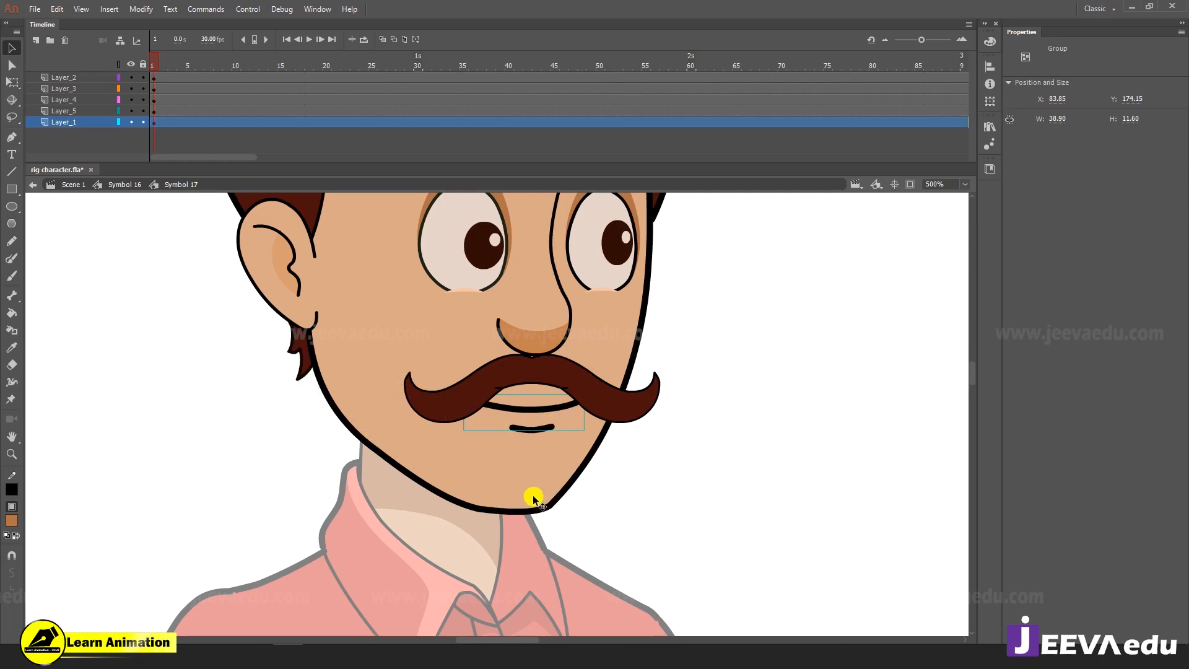
{"action": "left_click", "coordinate": [557, 376]}
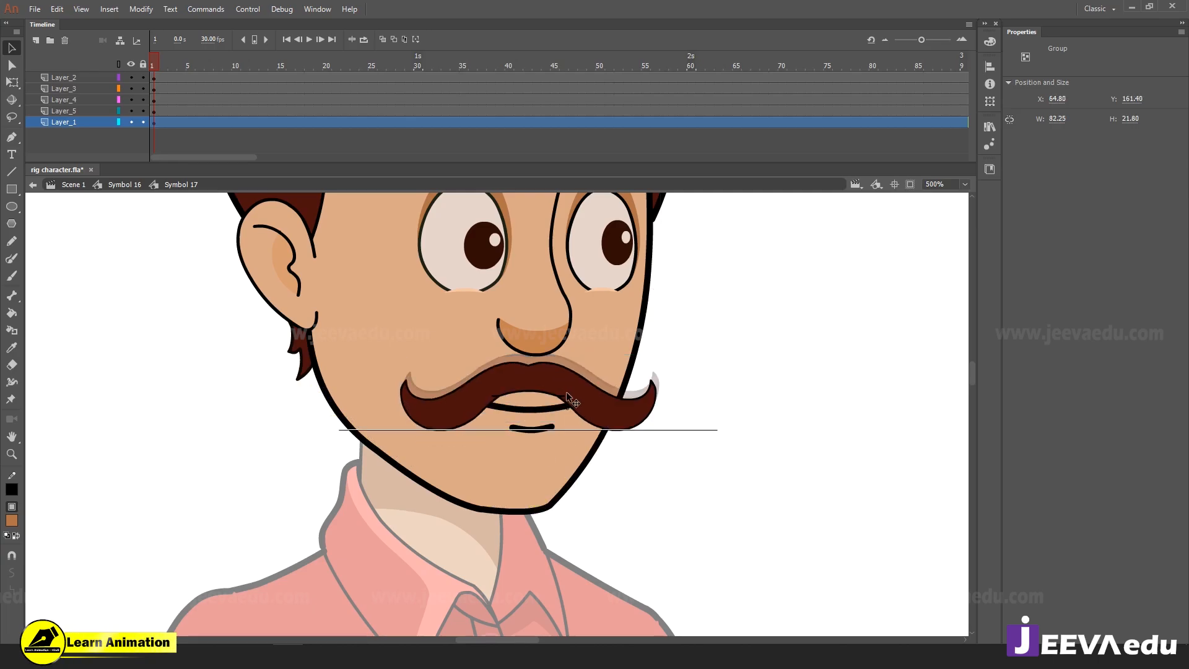
{"action": "key", "text": "ctrl+x"}
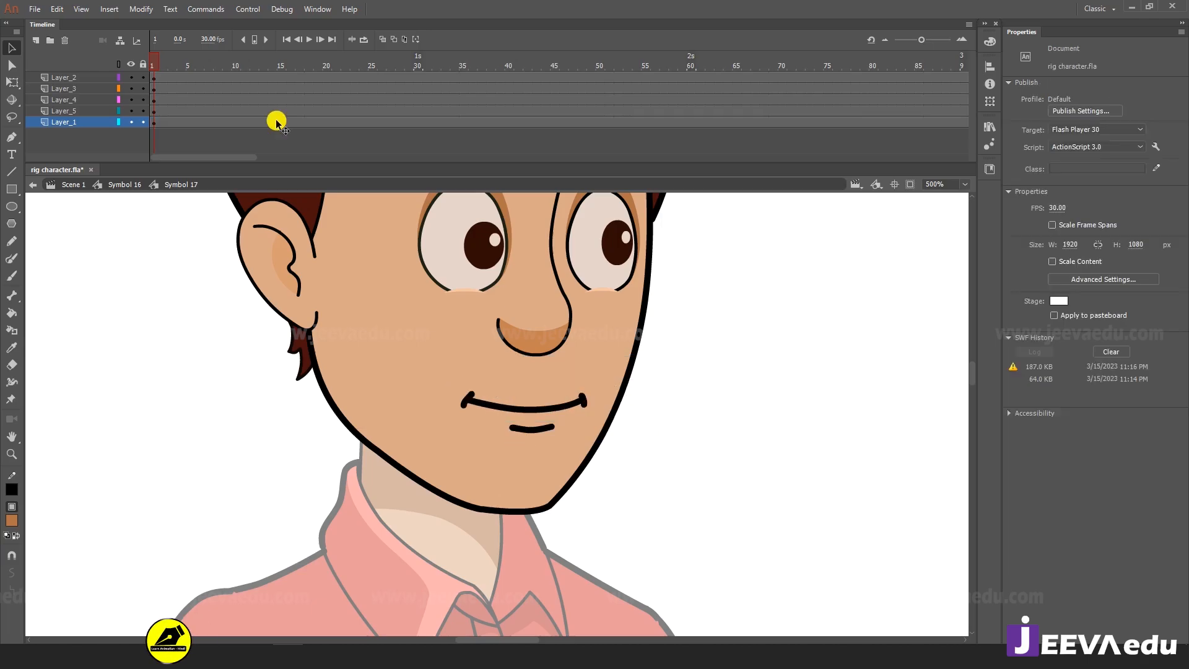
{"action": "left_click", "coordinate": [36, 39]}
{"action": "right_click", "coordinate": [158, 379]}
{"action": "left_click", "coordinate": [185, 425]}
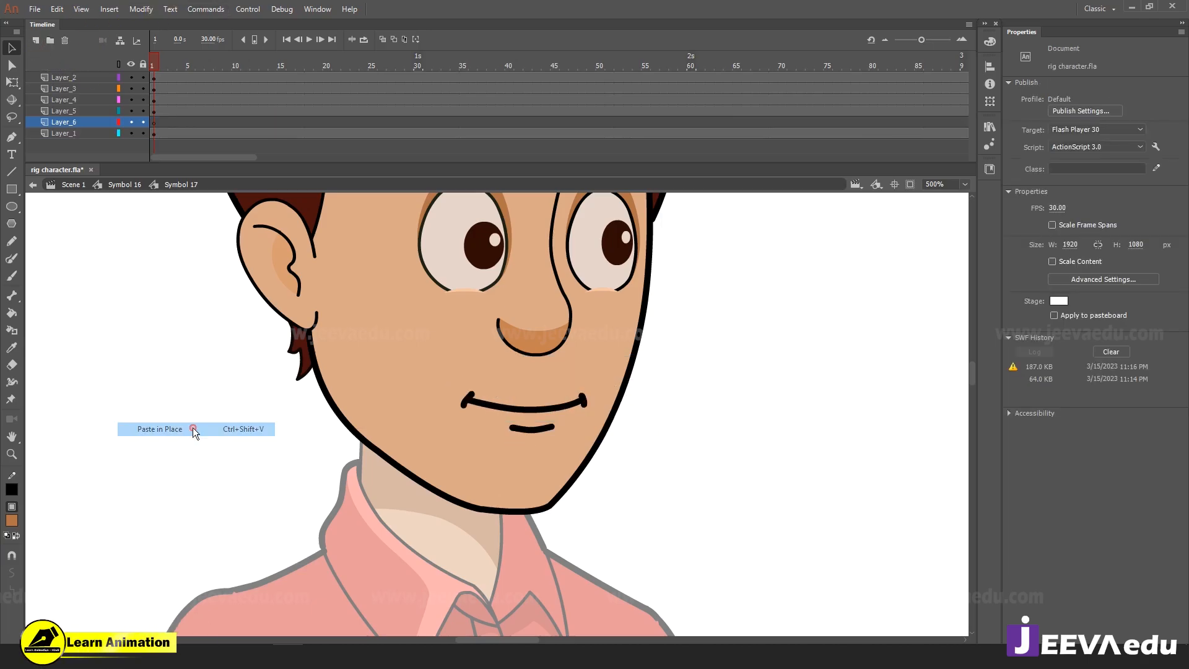
Move the mouth lines from Layer_1 in place onto their own new layer and convert them into a Graphic symbol
{"action": "left_click", "coordinate": [545, 409]}
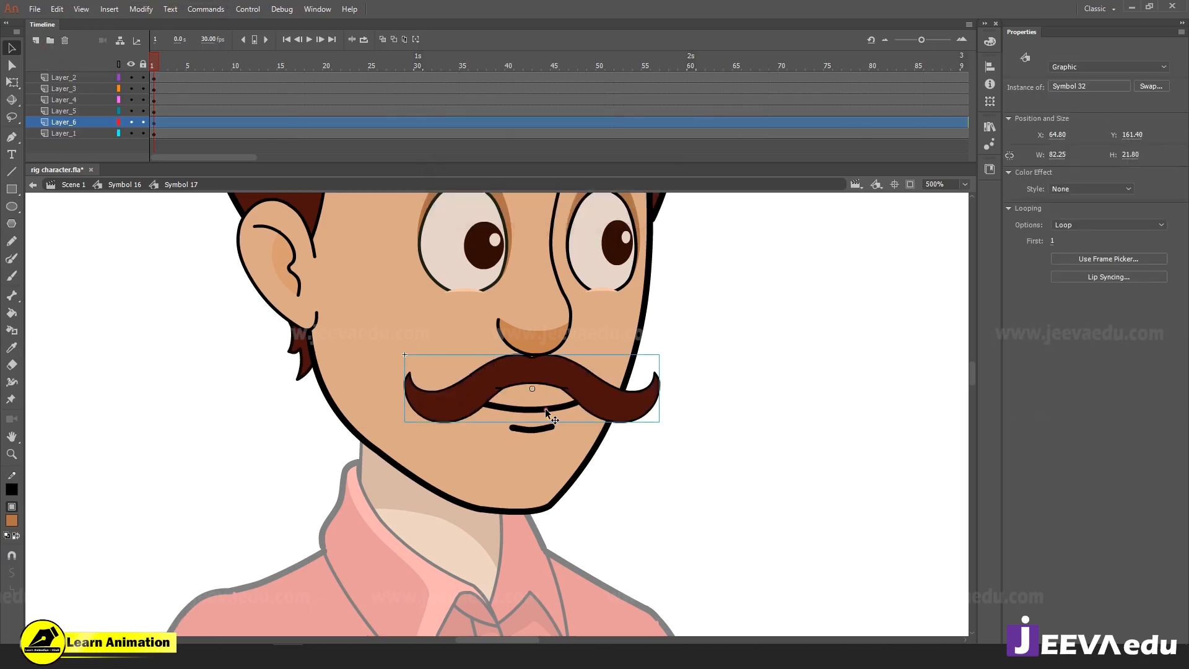
{"action": "key", "text": "ctrl+x"}
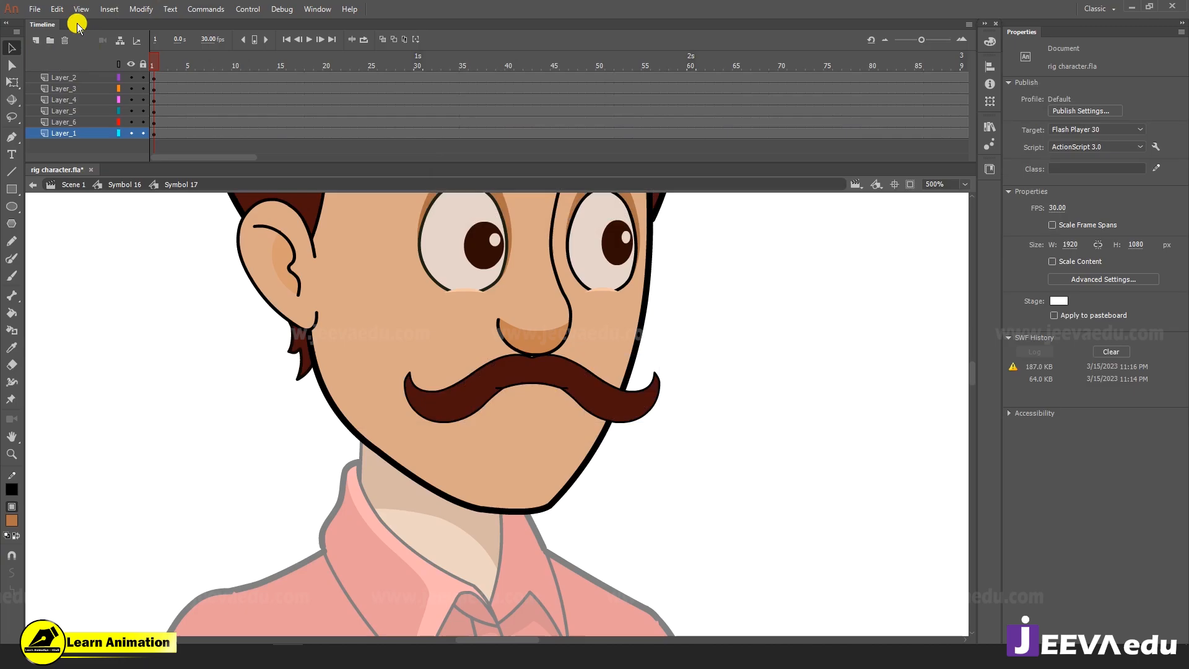
{"action": "left_click", "coordinate": [36, 40]}
{"action": "right_click", "coordinate": [155, 305]}
{"action": "left_click", "coordinate": [191, 352]}
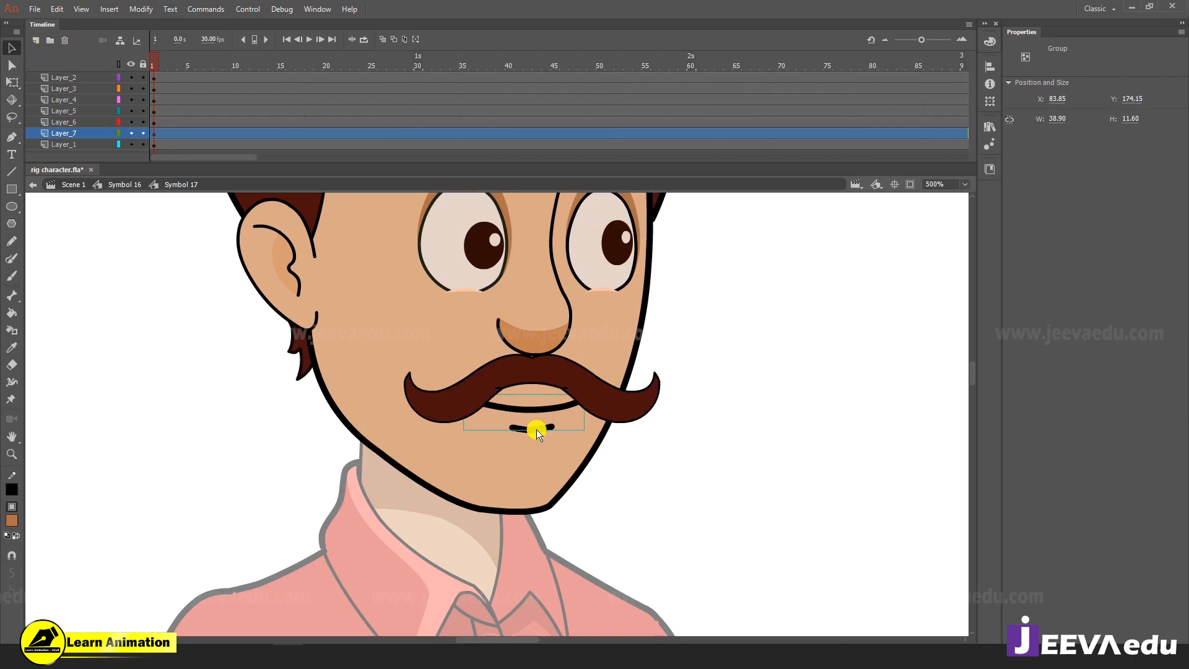
{"action": "key", "text": "F8"}
{"action": "left_click", "coordinate": [662, 155]}
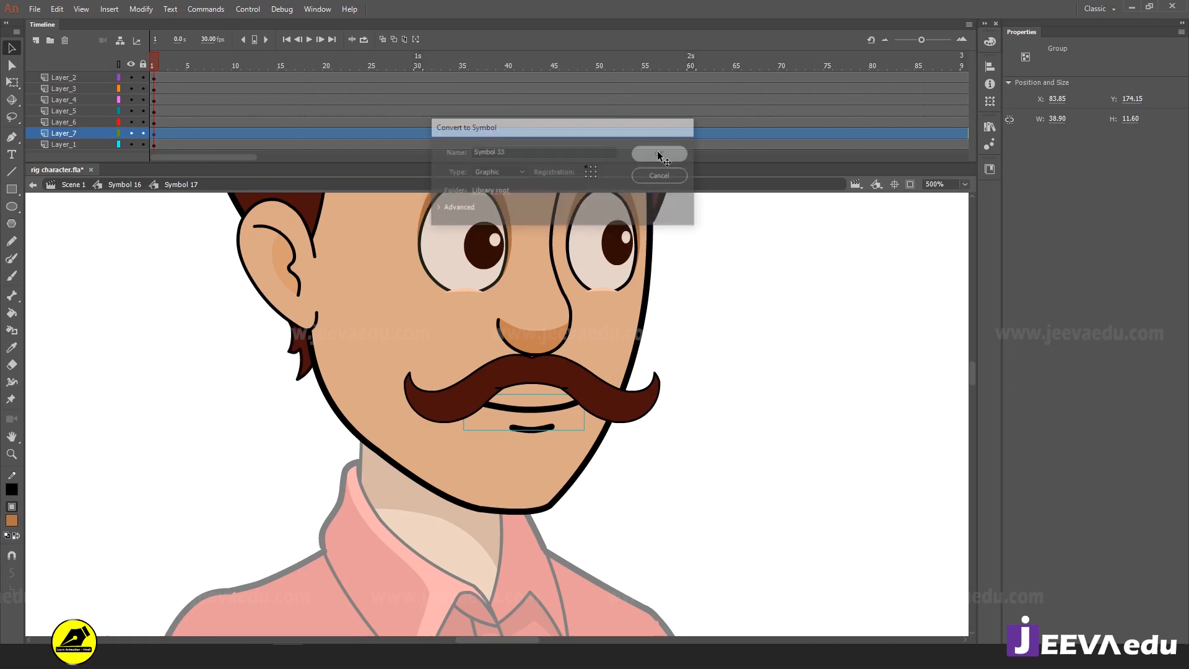
Inside the mouth symbol, convert the mouth lines into a nested Graphic symbol and set its looping to Single Frame
{"action": "double_click", "coordinate": [553, 411]}
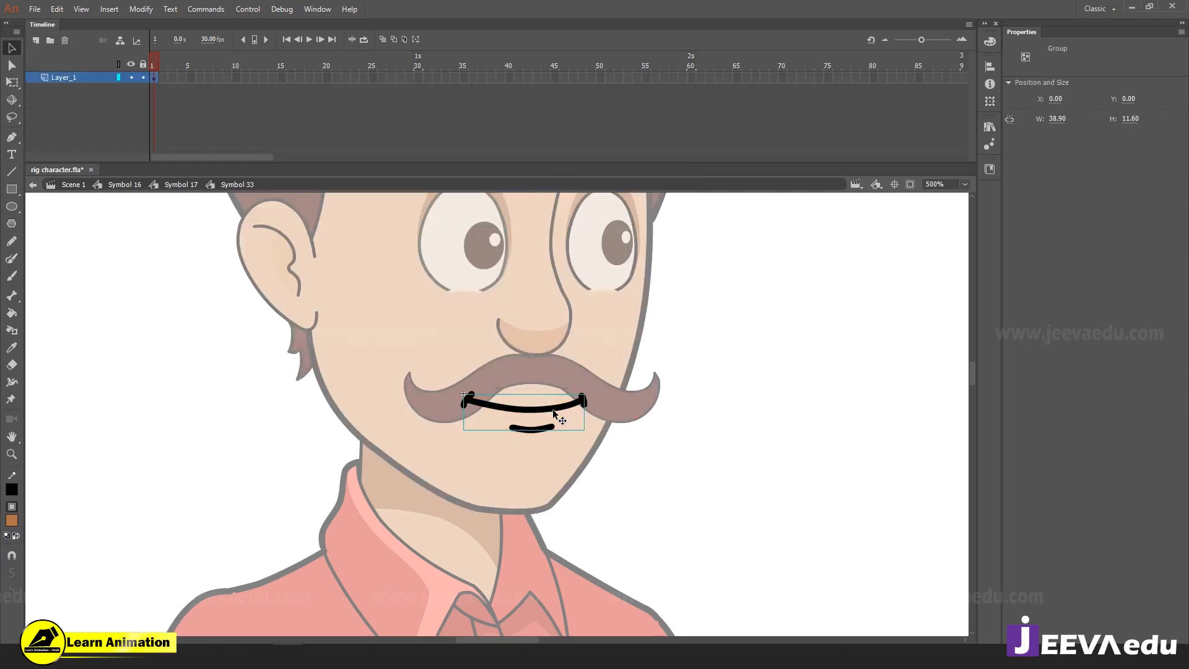
{"action": "key", "text": "F8"}
{"action": "key", "text": "Return"}
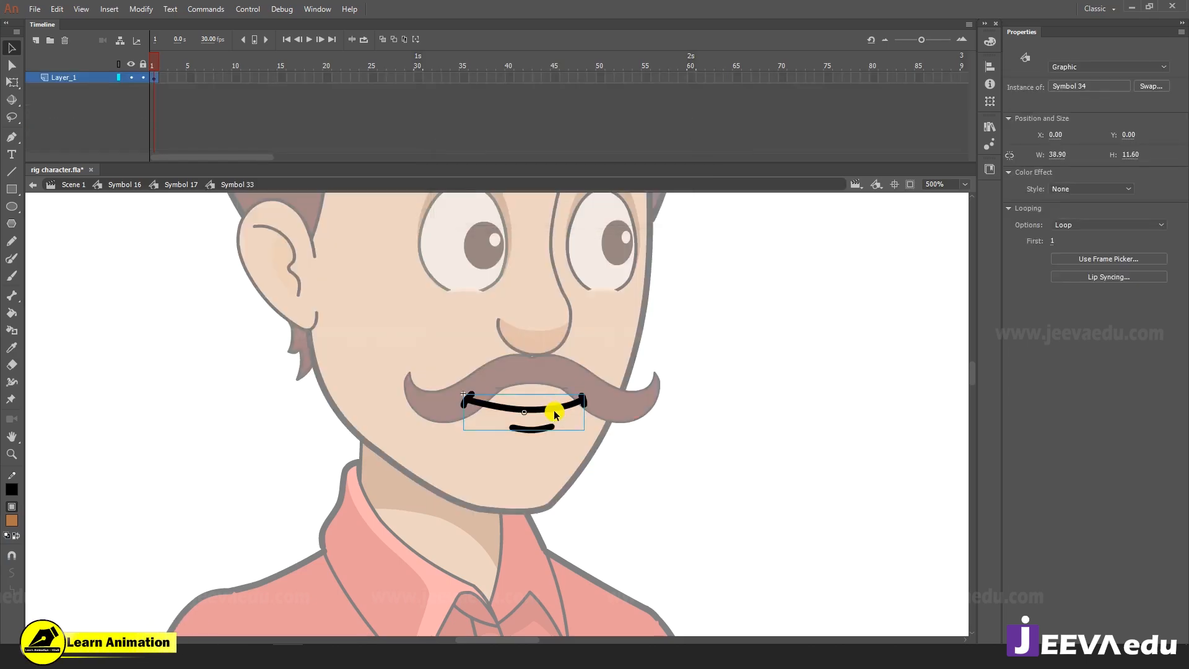
{"action": "left_click", "coordinate": [1060, 226]}
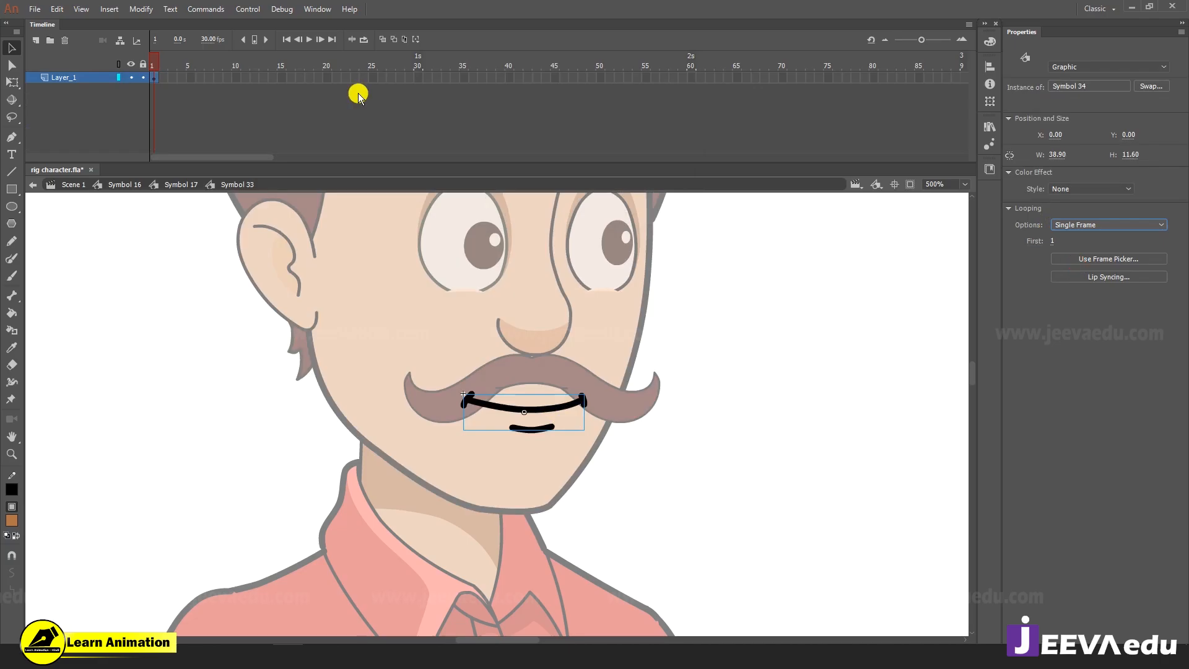
Extend the frames of the mouth symbol's Layer_1 past frame 90
{"action": "left_click_drag", "start_coordinate": [370, 77], "coordinate": [141, 107]}
{"action": "key", "text": "F5"}
{"action": "key", "text": "F5"}
{"action": "key", "text": "F5"}
{"action": "key", "text": "F5"}
{"action": "key", "text": "F5"}
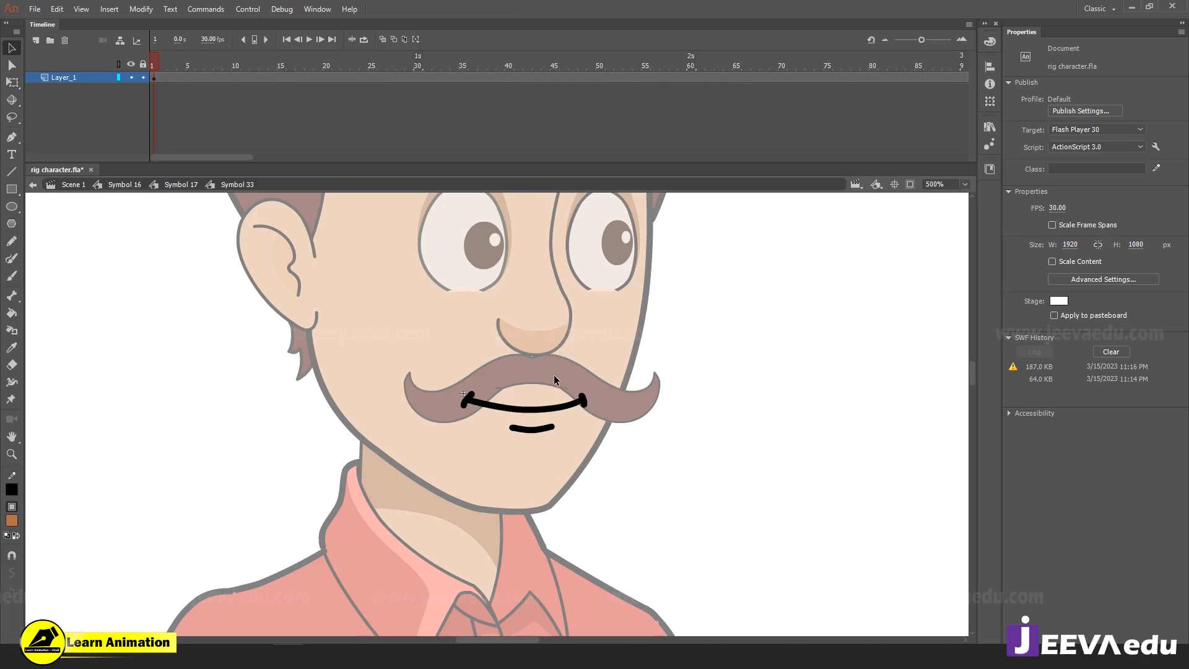
{"action": "left_click", "coordinate": [565, 405]}
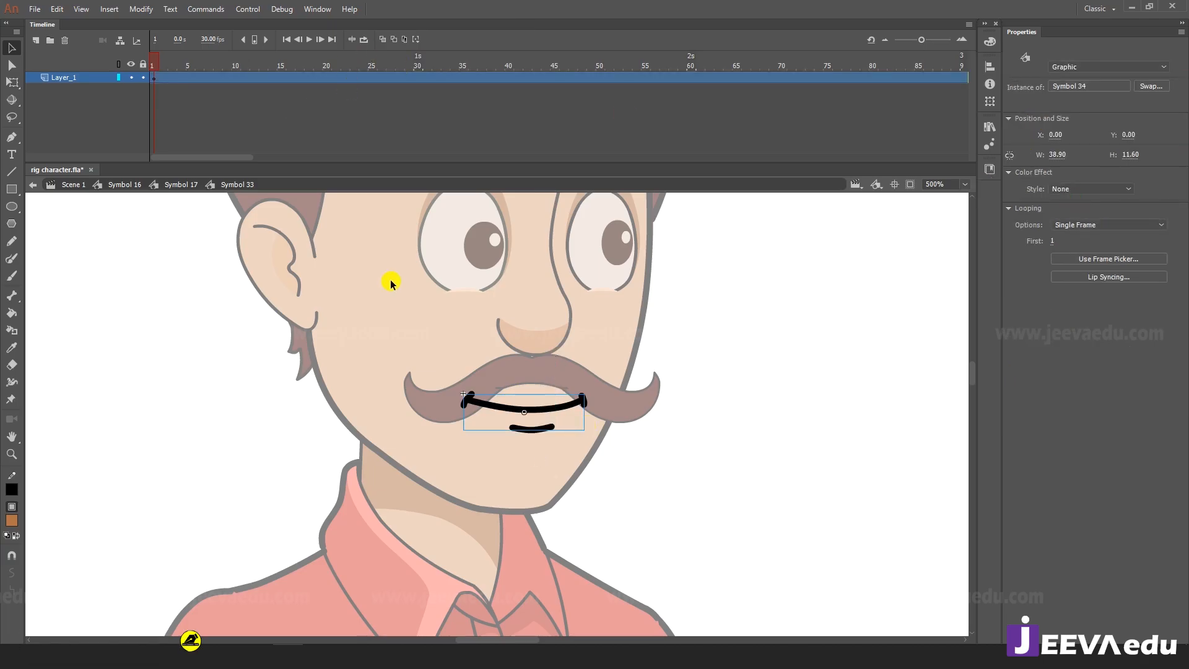
Open the nested mouth symbol and insert a keyframe at frame 2 of its Layer_1
{"action": "double_click", "coordinate": [552, 406]}
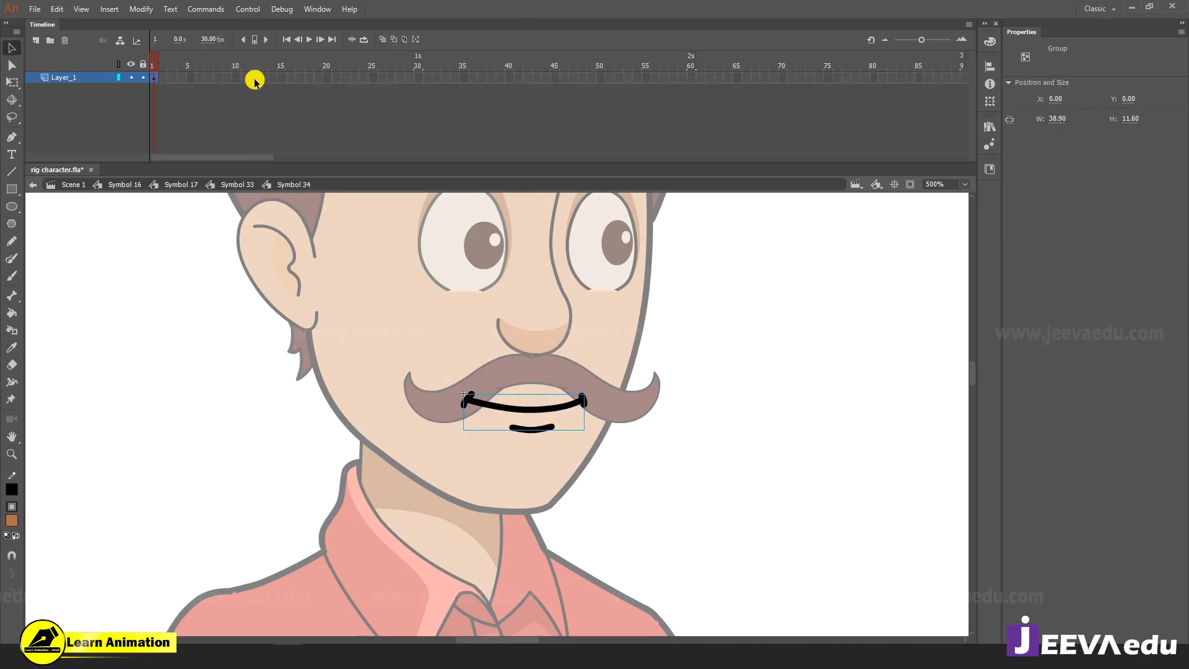
{"action": "left_click_drag", "start_coordinate": [254, 82], "coordinate": [411, 80]}
{"action": "left_click_drag", "start_coordinate": [160, 77], "coordinate": [585, 70]}
{"action": "left_click", "coordinate": [164, 65]}
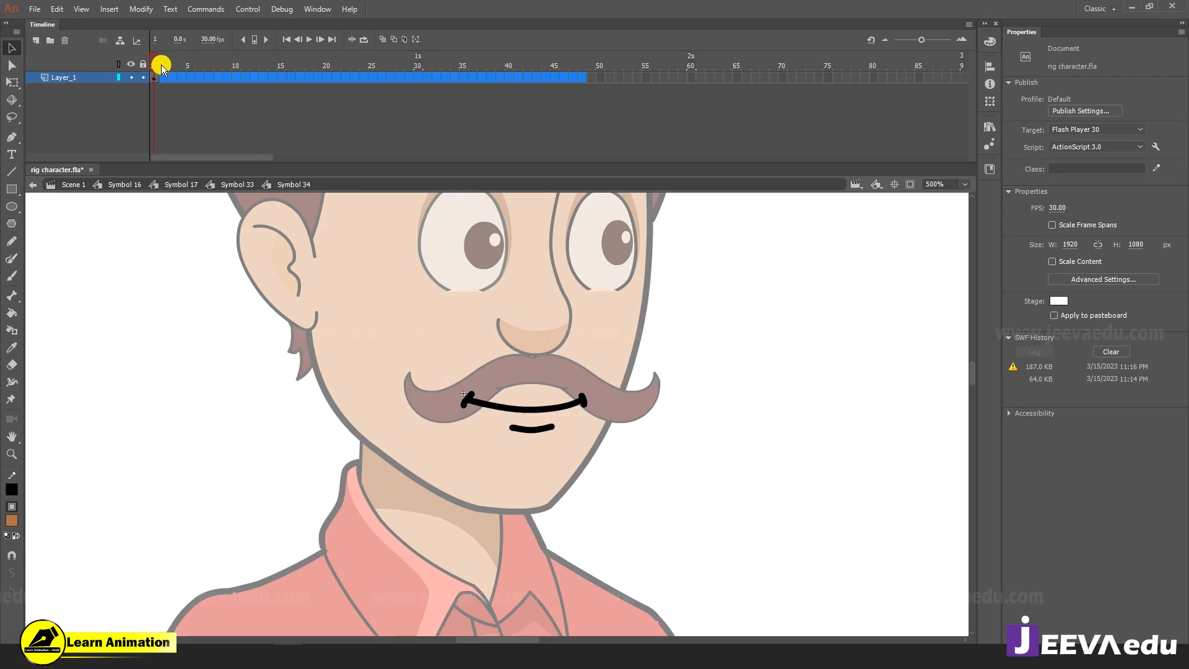
{"action": "left_click", "coordinate": [157, 72]}
{"action": "left_click", "coordinate": [157, 78]}
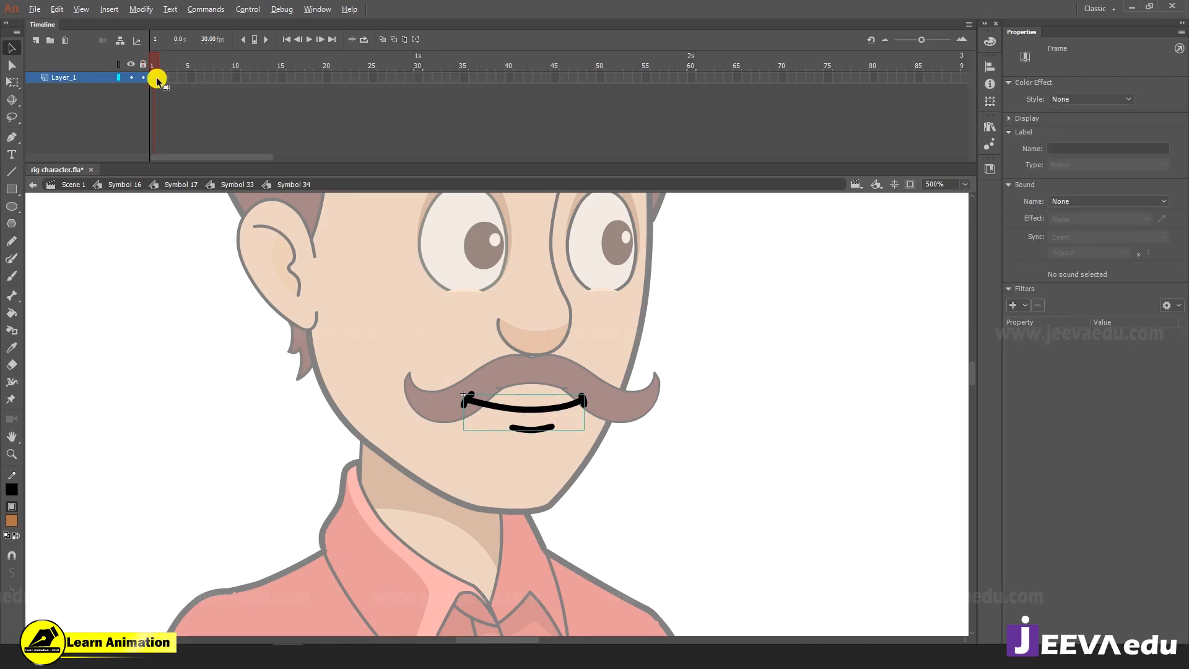
{"action": "left_click", "coordinate": [163, 77]}
{"action": "key", "text": "F6"}
{"action": "key", "text": "z"}
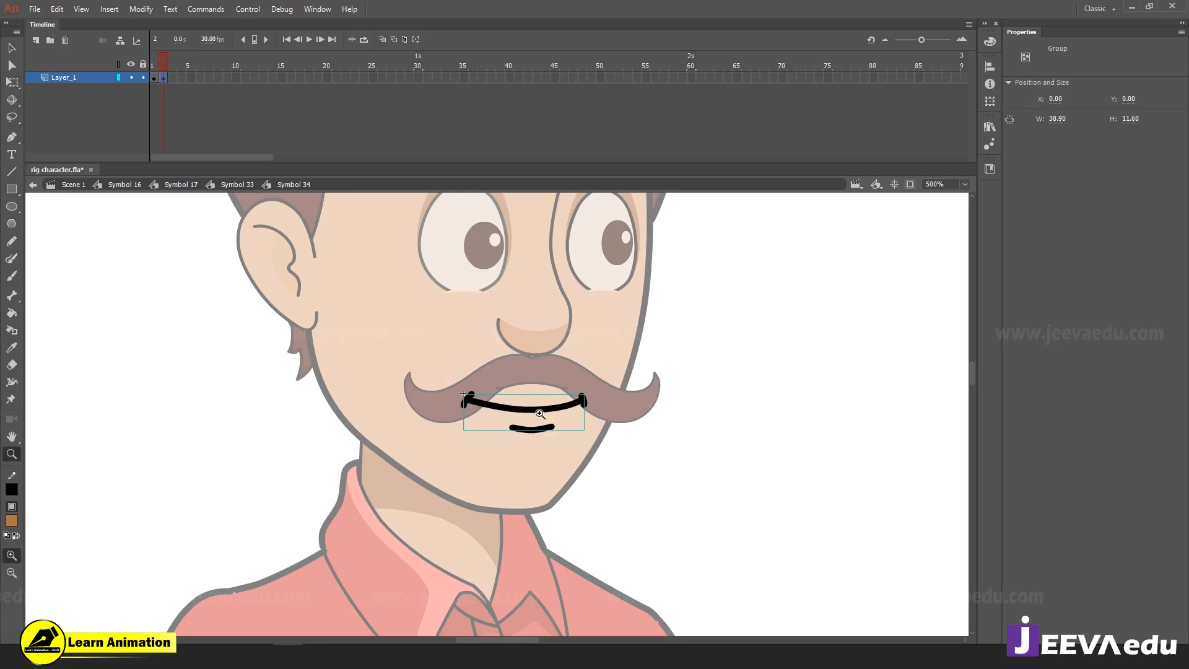
{"action": "left_click", "coordinate": [540, 418]}
{"action": "key", "text": "v"}
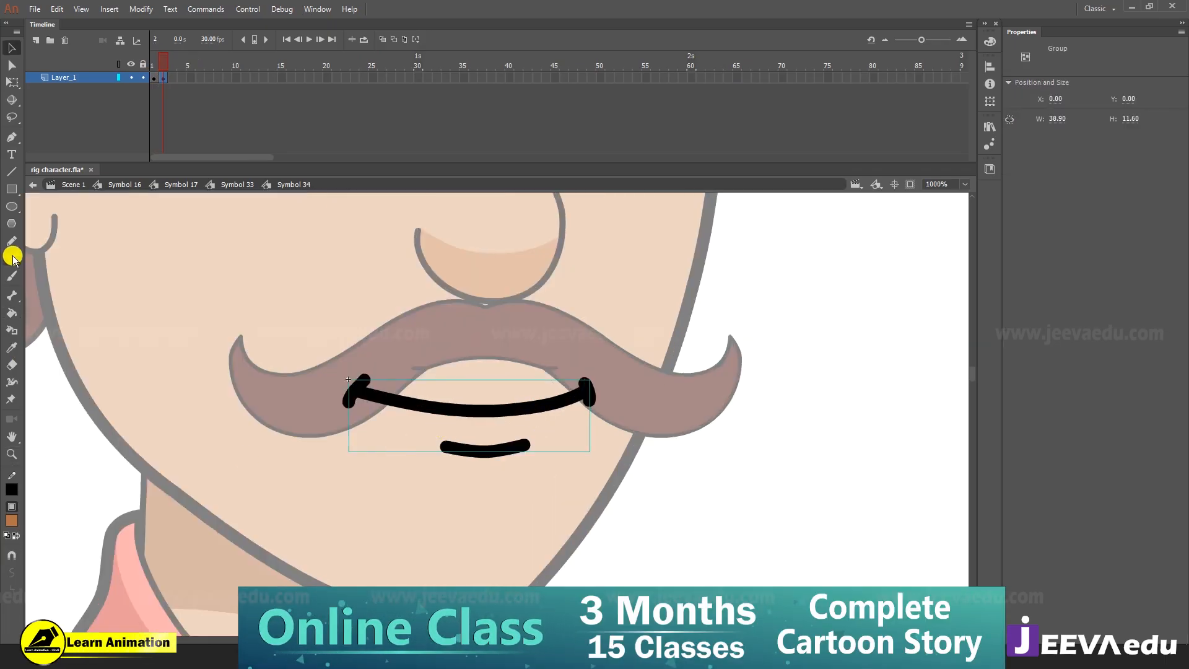
Draw a flat brown oval with a black outline on frame 2, then widen and position it over the mouth line
{"action": "left_click", "coordinate": [12, 208]}
{"action": "mouse_move", "coordinate": [480, 351]}
{"action": "left_mouse_down"}
{"action": "mouse_move", "coordinate": [507, 374]}
{"action": "mouse_move", "coordinate": [548, 354]}
{"action": "mouse_move", "coordinate": [474, 419]}
{"action": "mouse_move", "coordinate": [484, 401]}
{"action": "left_mouse_up"}
{"action": "key", "text": "v"}
{"action": "double_click", "coordinate": [517, 387]}
{"action": "key", "text": "q"}
{"action": "left_click_drag", "start_coordinate": [482, 359], "coordinate": [541, 361]}
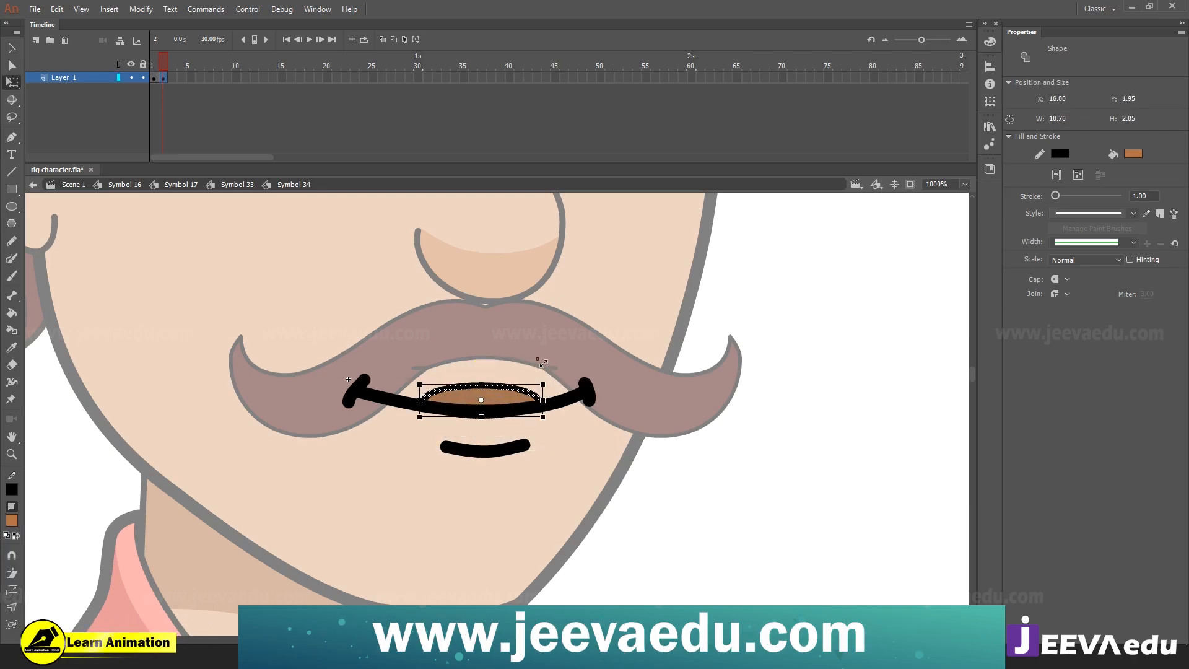
{"action": "left_click_drag", "start_coordinate": [504, 396], "coordinate": [503, 403]}
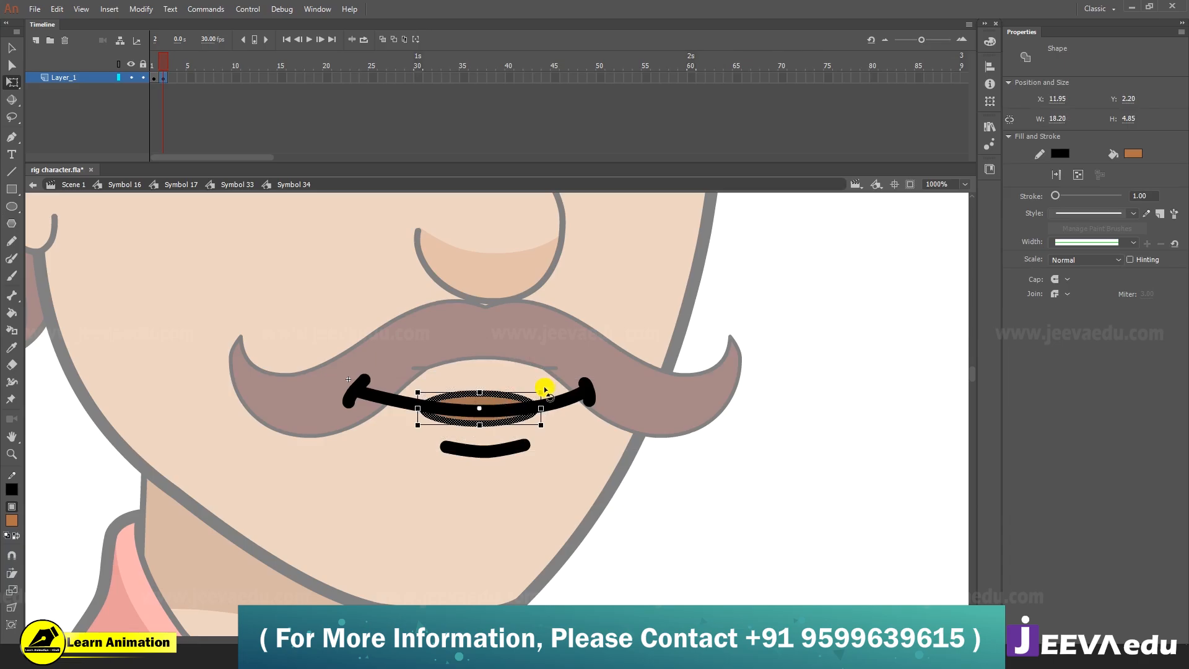
{"action": "left_click_drag", "start_coordinate": [554, 367], "coordinate": [582, 366]}
Delete the original mouth line group from frame 2 so only the oval open mouth is left
{"action": "left_click", "coordinate": [593, 402]}
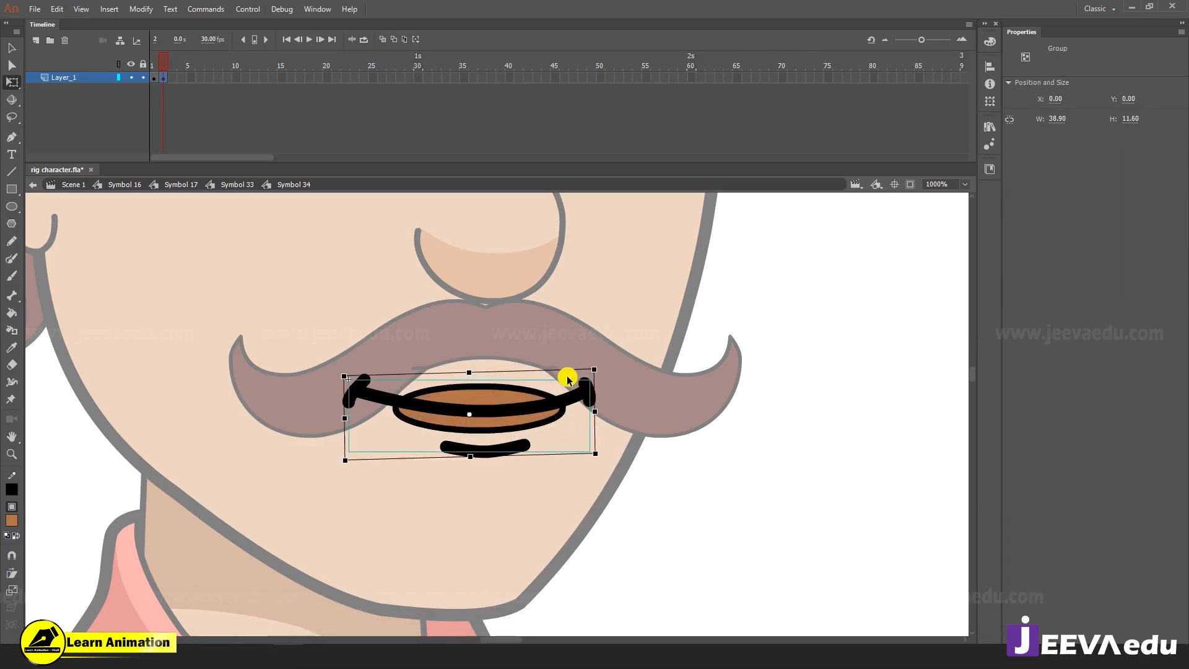
{"action": "left_click", "coordinate": [582, 385]}
{"action": "key", "text": "Delete"}
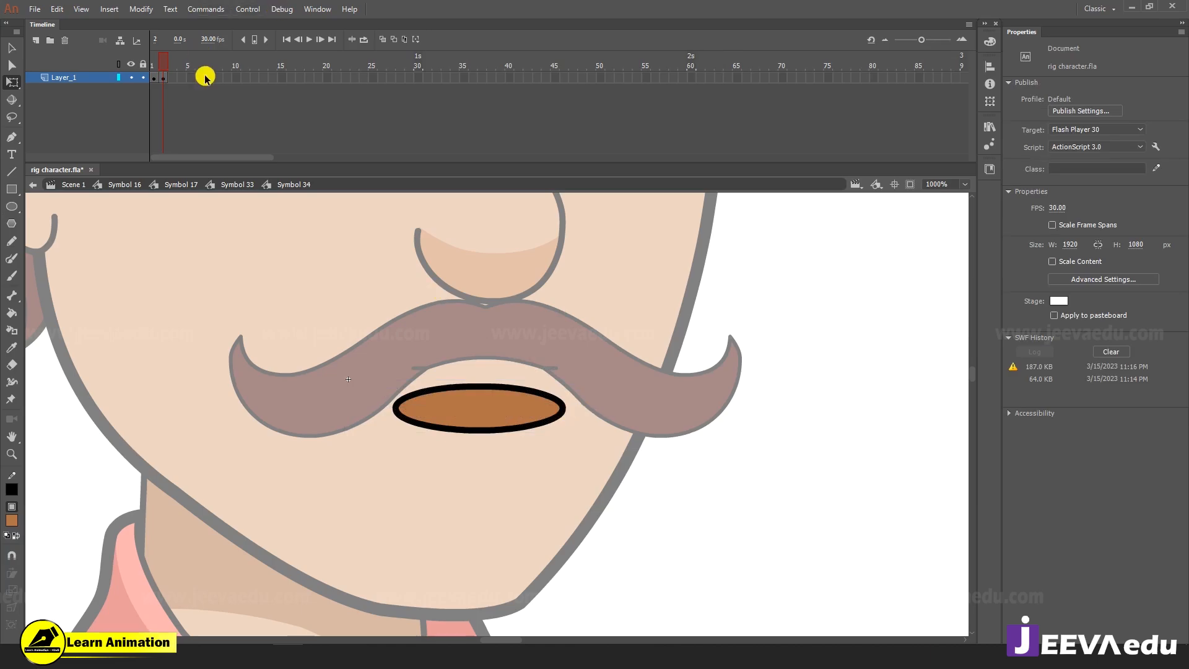
Go back to Symbol 33 and try the closed and open mouth shapes with the Frame Picker
{"action": "left_click", "coordinate": [154, 76]}
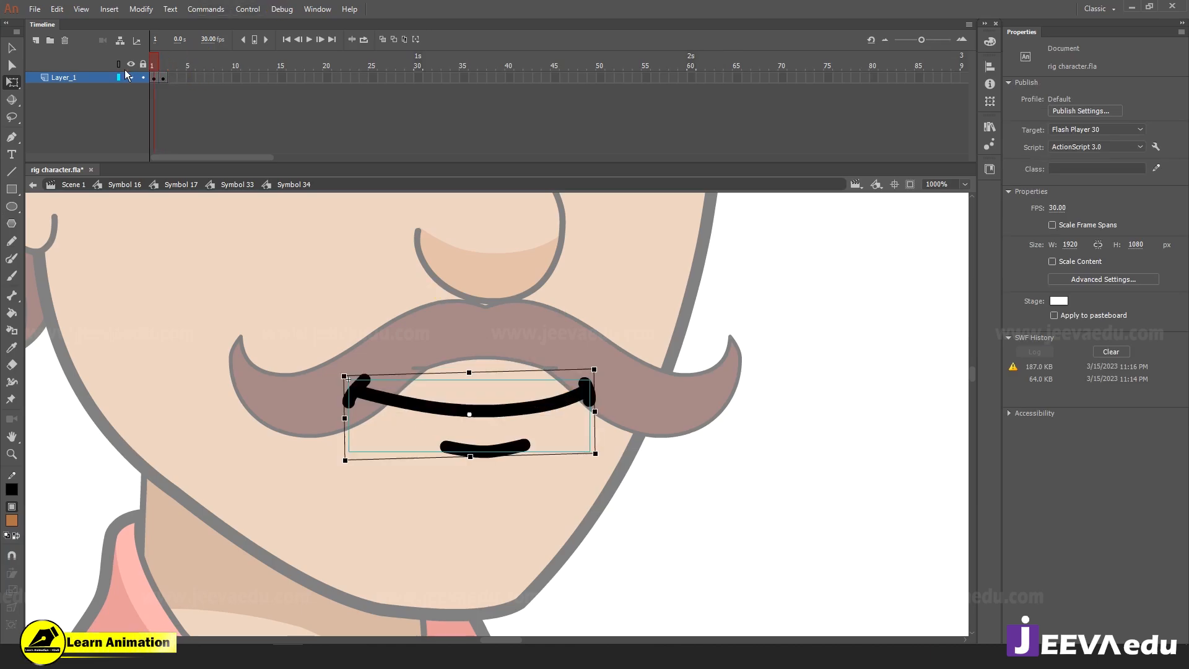
{"action": "double_click", "coordinate": [391, 326]}
{"action": "left_click", "coordinate": [1133, 258]}
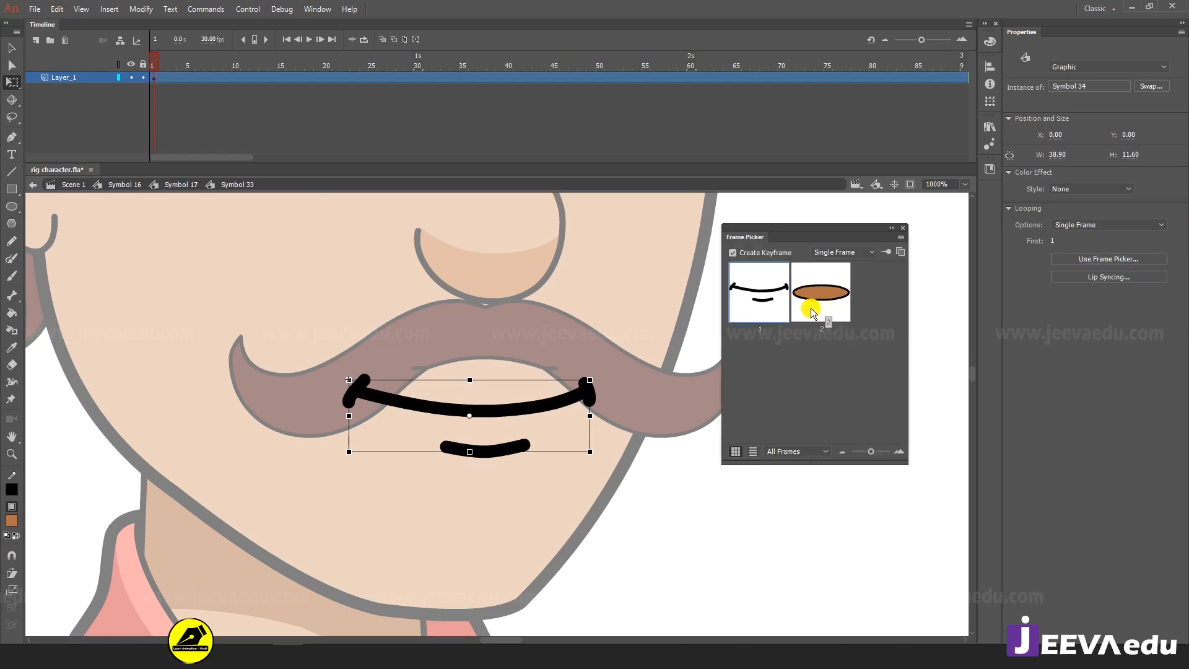
{"action": "left_click", "coordinate": [811, 307]}
{"action": "left_click", "coordinate": [752, 293]}
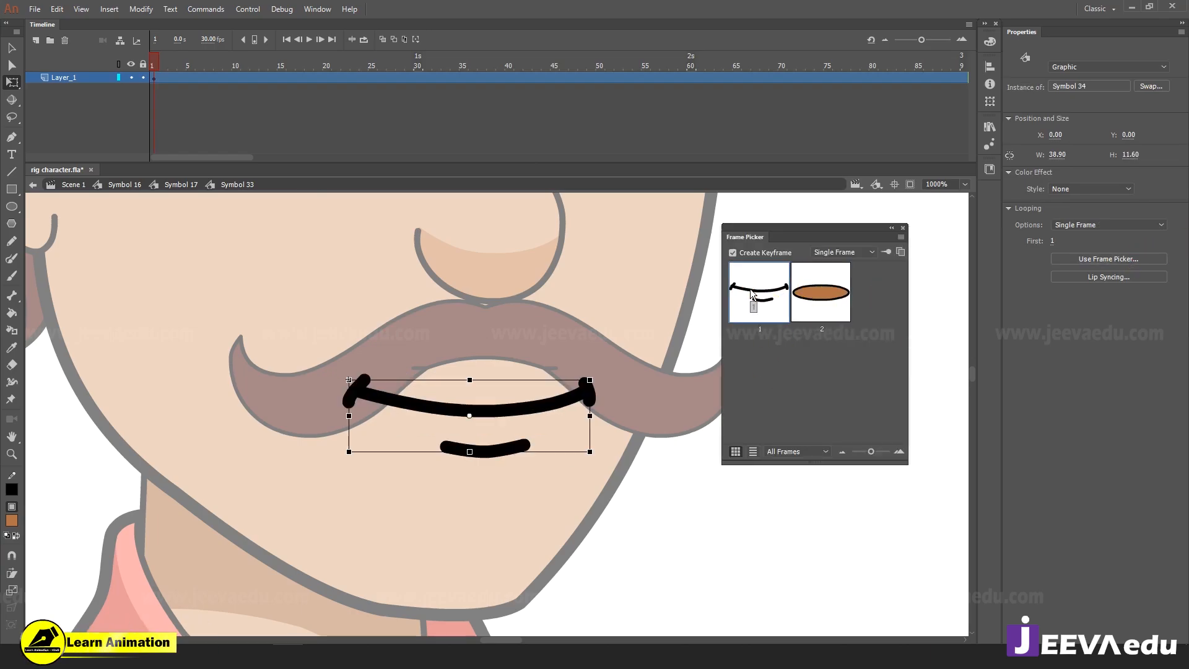
{"action": "left_click", "coordinate": [835, 271]}
{"action": "left_click", "coordinate": [901, 229]}
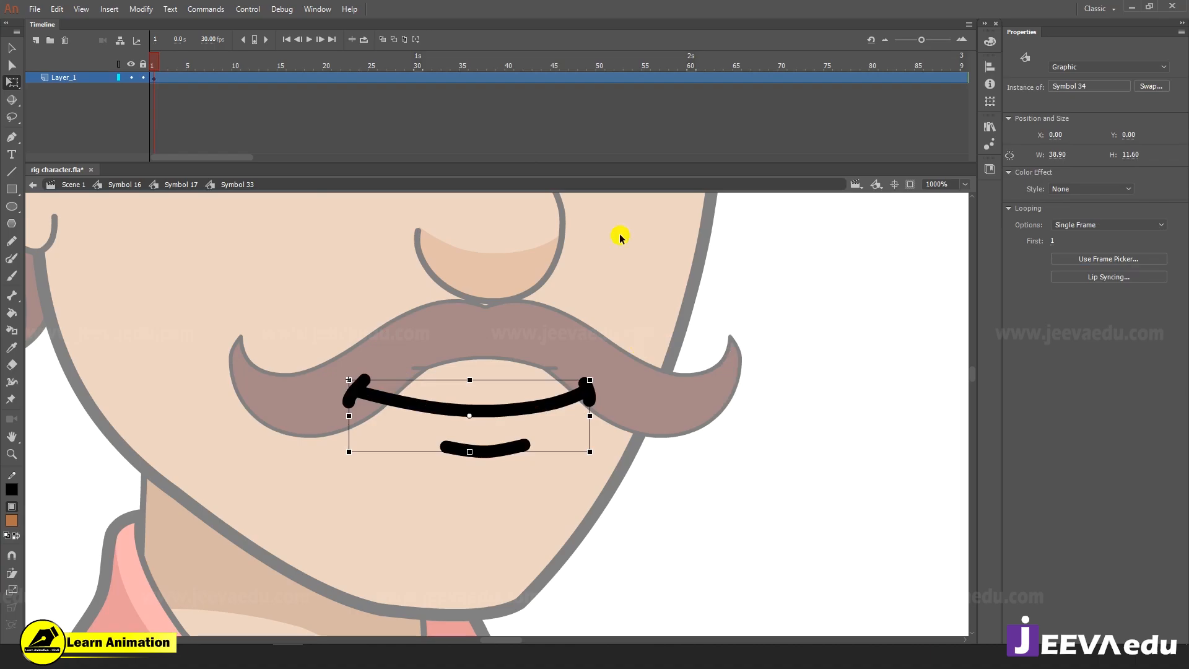
Return to the head symbol, Symbol 17, and move the face group from Layer_1 in place onto a new layer above Layer_5
{"action": "left_click", "coordinate": [154, 184]}
{"action": "key", "text": "z"}
{"action": "left_click", "coordinate": [384, 408], "text": "alt"}
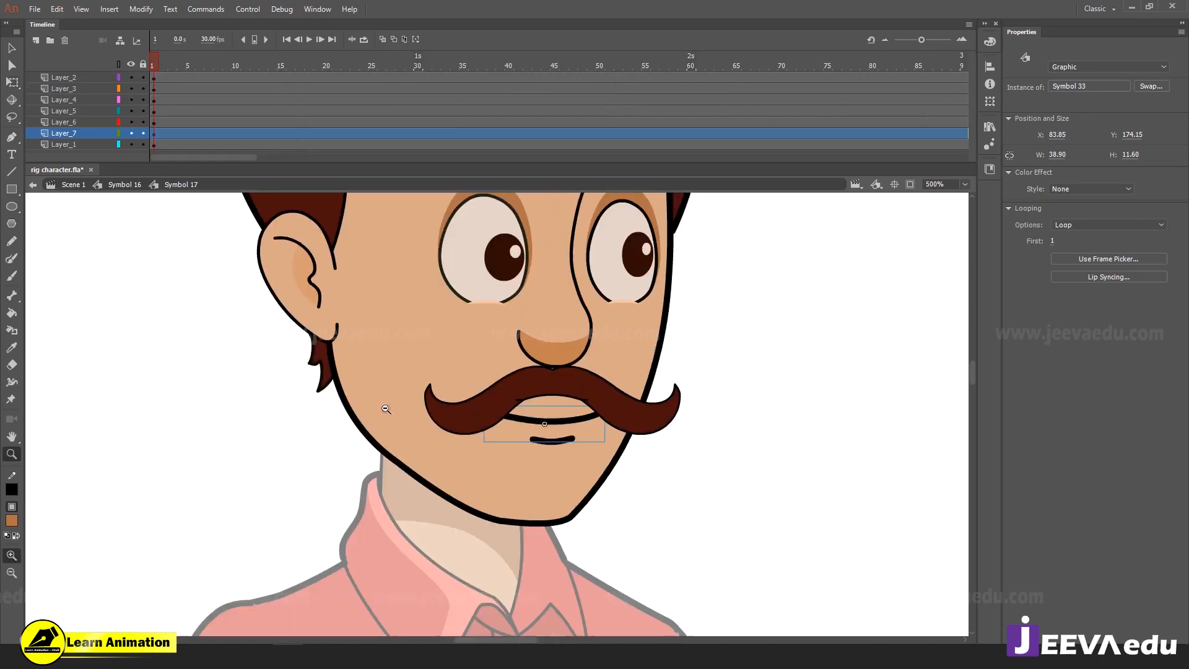
{"action": "left_click", "coordinate": [385, 409], "text": "alt"}
{"action": "mouse_move", "coordinate": [549, 464]}
{"action": "left_mouse_down"}
{"action": "mouse_move", "coordinate": [550, 441]}
{"action": "mouse_move", "coordinate": [447, 455]}
{"action": "mouse_move", "coordinate": [551, 436]}
{"action": "mouse_move", "coordinate": [448, 455]}
{"action": "mouse_move", "coordinate": [551, 448]}
{"action": "left_mouse_up"}
{"action": "key", "text": "v"}
{"action": "left_click", "coordinate": [549, 435]}
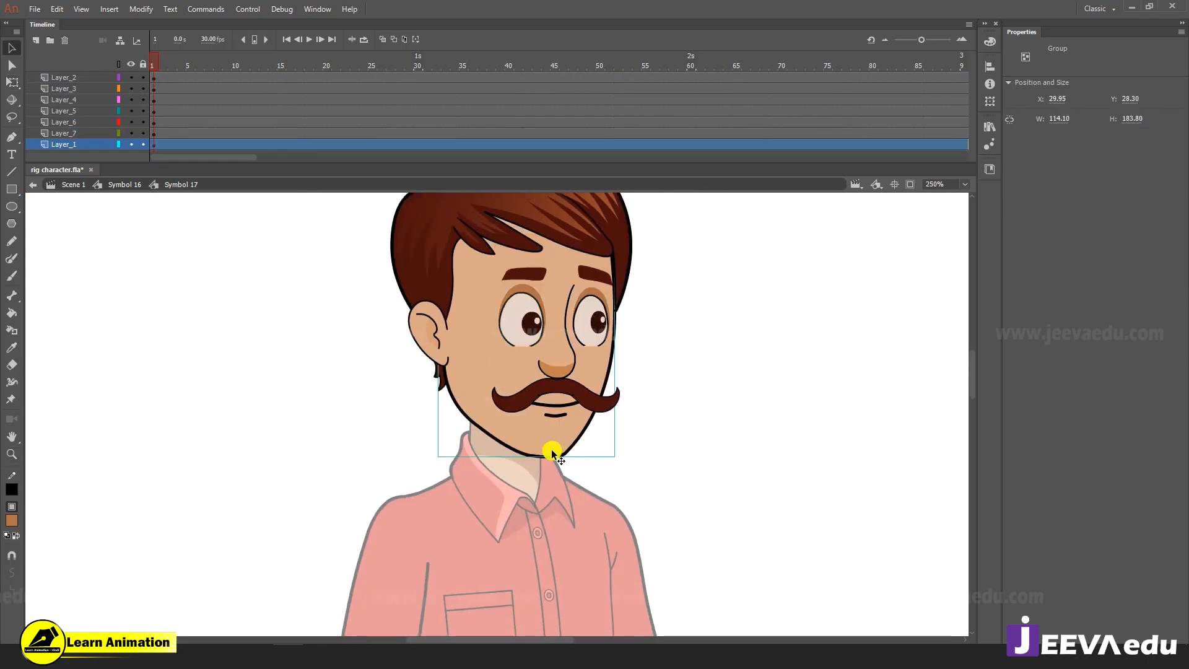
{"action": "key", "text": "Delete"}
{"action": "left_click", "coordinate": [539, 250]}
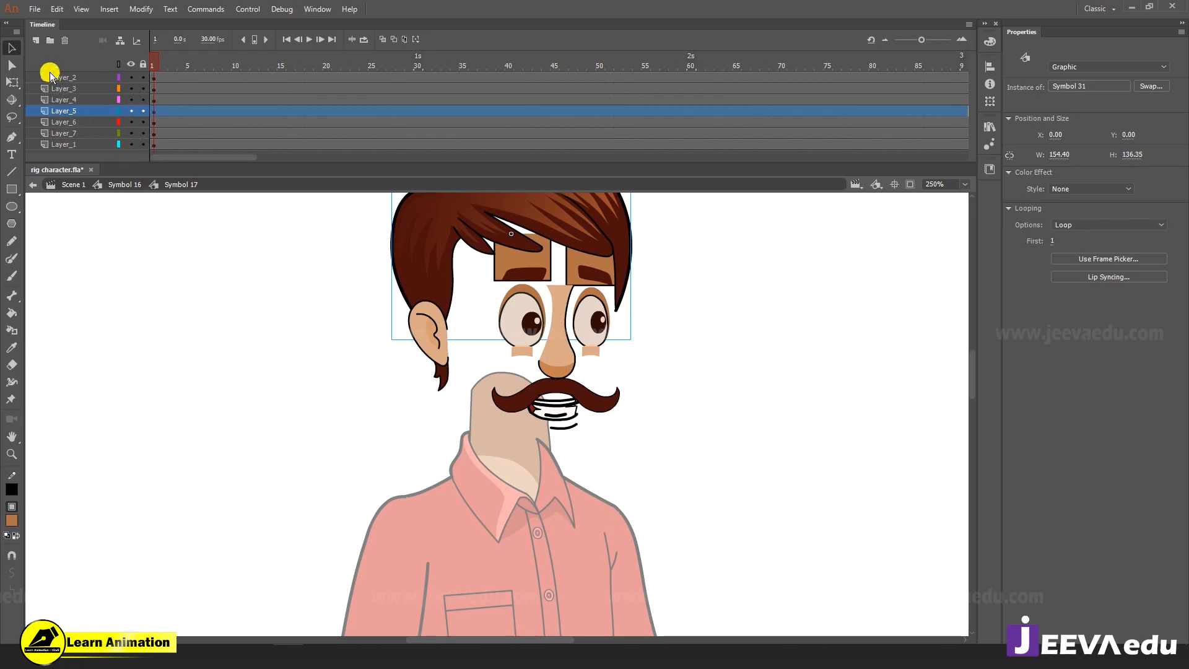
{"action": "left_click", "coordinate": [36, 40]}
{"action": "right_click", "coordinate": [162, 292]}
{"action": "left_click", "coordinate": [214, 338]}
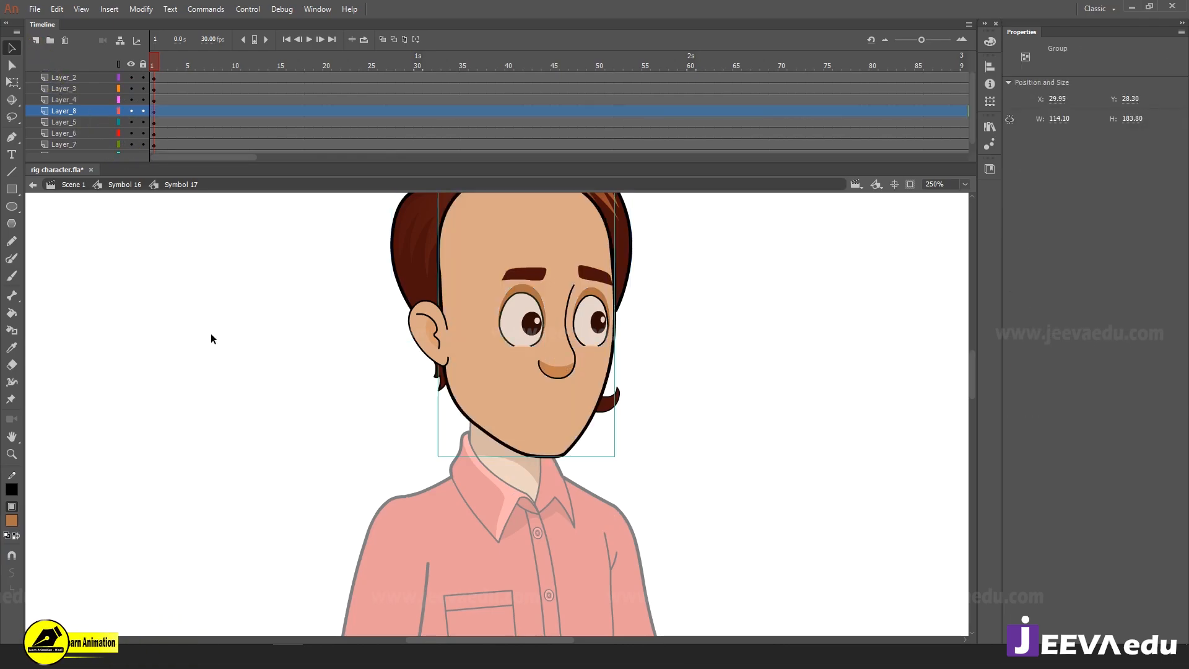
Move the face layer, Layer_8, to the bottom of the layer stack, below Layer_1
{"action": "left_click", "coordinate": [102, 112]}
{"action": "scroll", "coordinate": [102, 112], "scroll_direction": "down", "scroll_amount": 1}
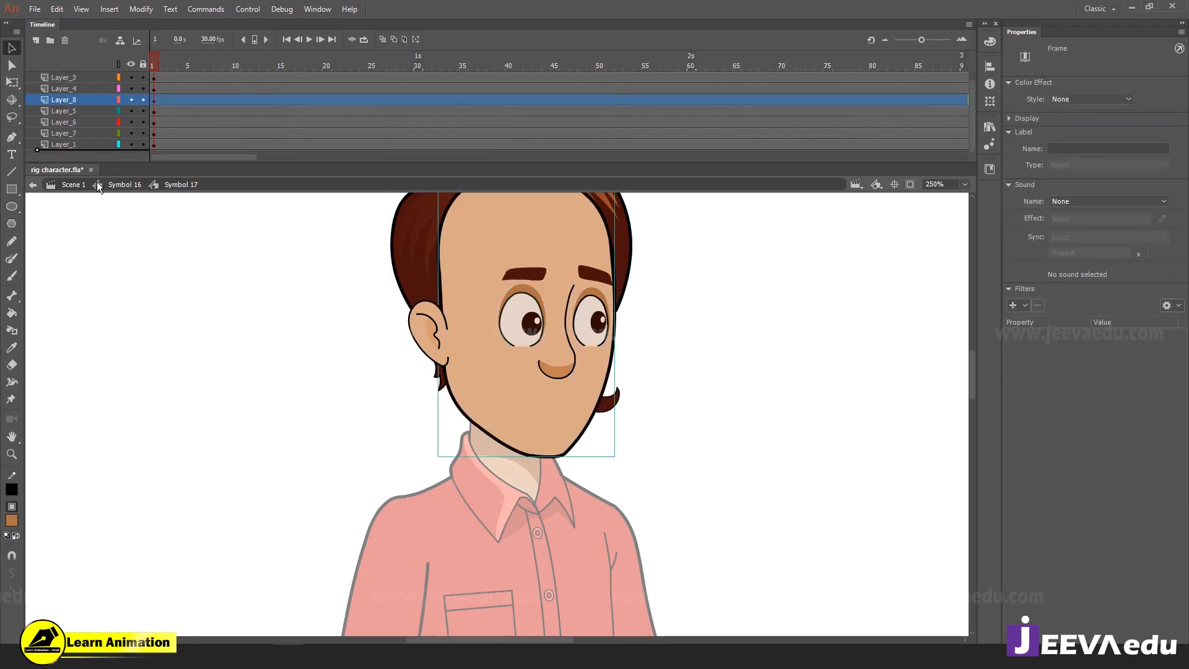
{"action": "left_click_drag", "start_coordinate": [97, 181], "coordinate": [96, 181]}
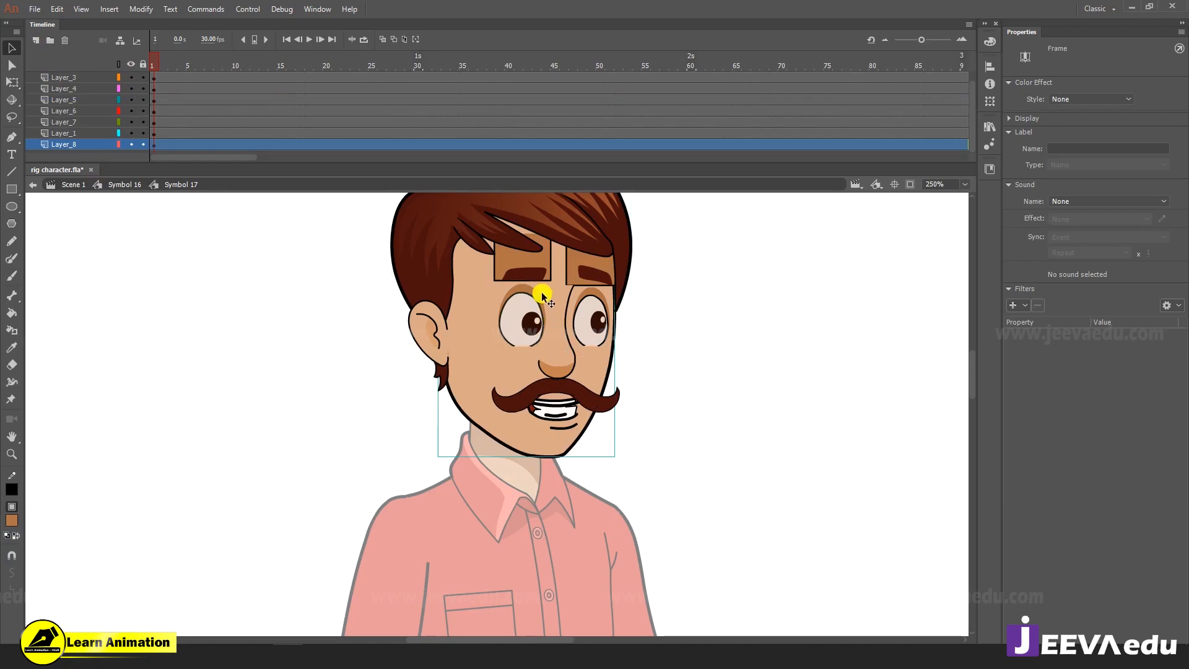
Isolate Layer_1 and delete the two leftover brown rectangles with their outlines behind the eyebrows
{"action": "left_click", "coordinate": [549, 261]}
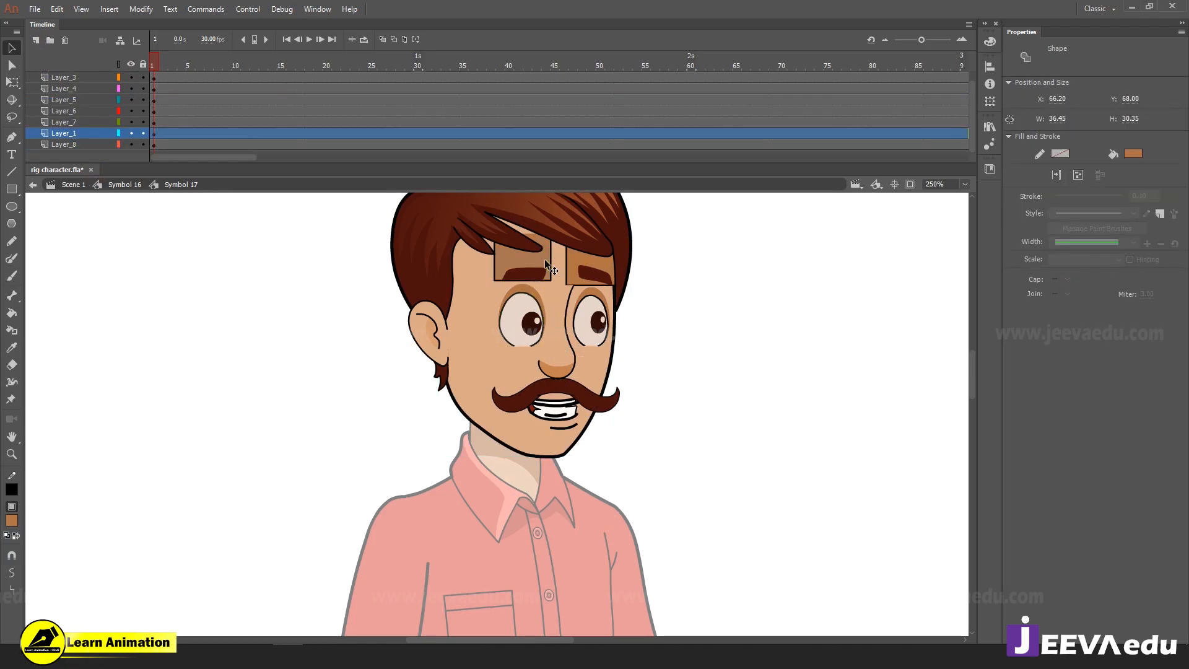
{"action": "left_click", "coordinate": [130, 133]}
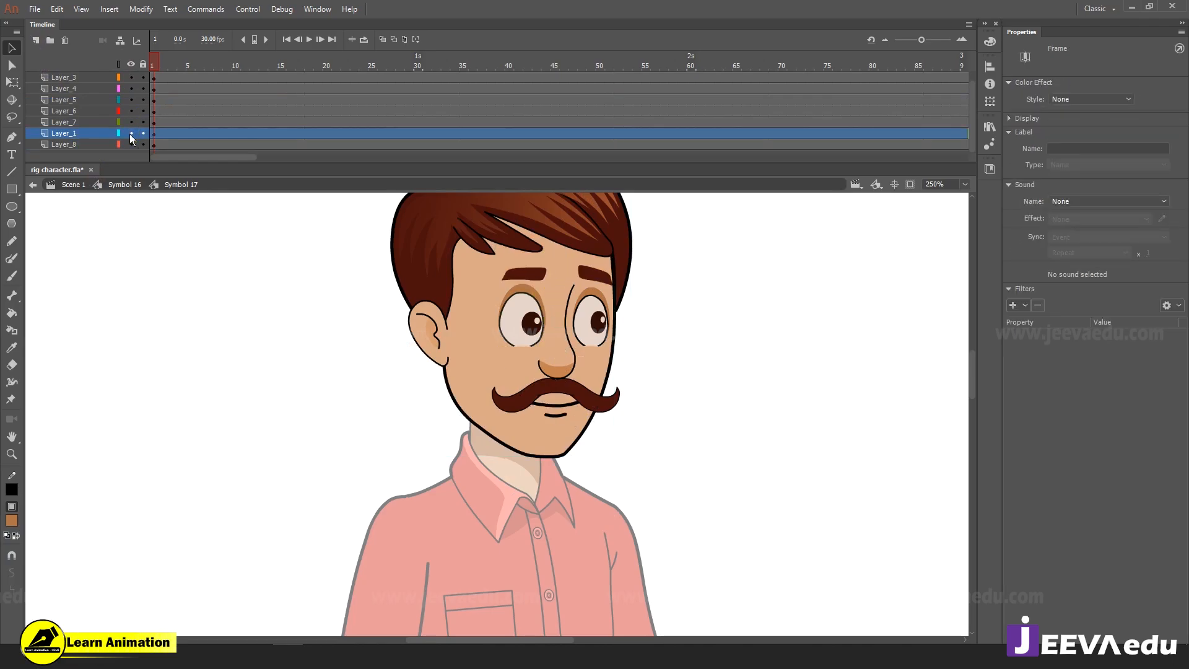
{"action": "left_click", "coordinate": [130, 133]}
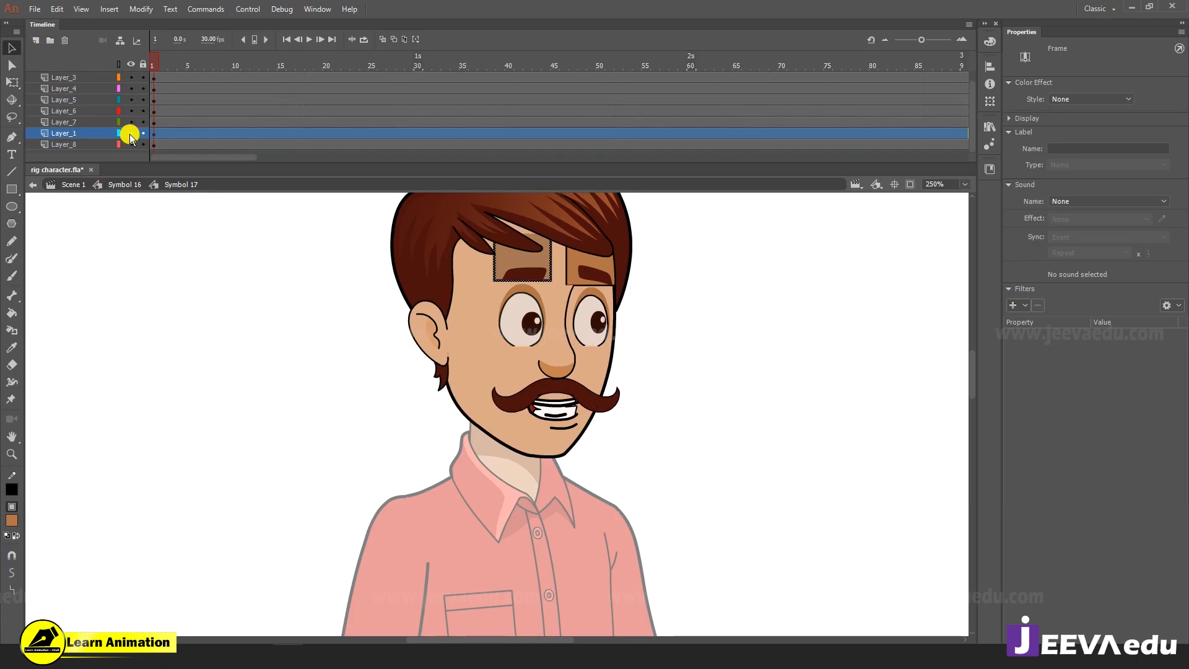
{"action": "left_click", "coordinate": [198, 331]}
{"action": "left_click", "coordinate": [130, 133], "text": "alt"}
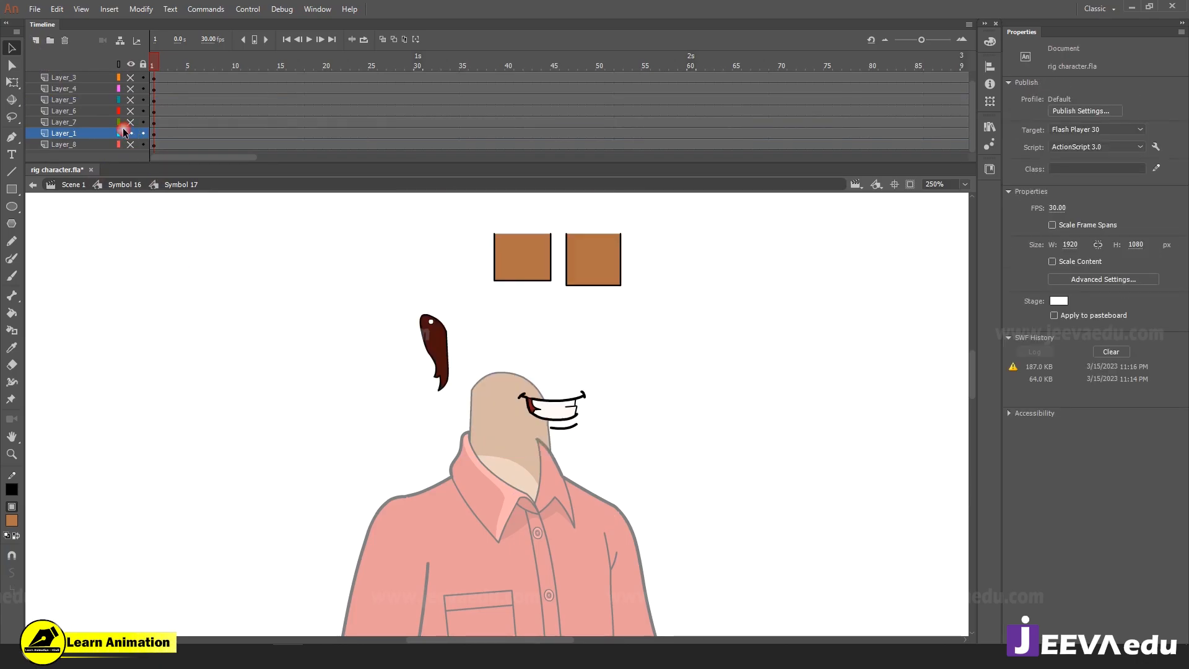
{"action": "double_click", "coordinate": [523, 268]}
{"action": "double_click", "coordinate": [613, 269], "text": "shift"}
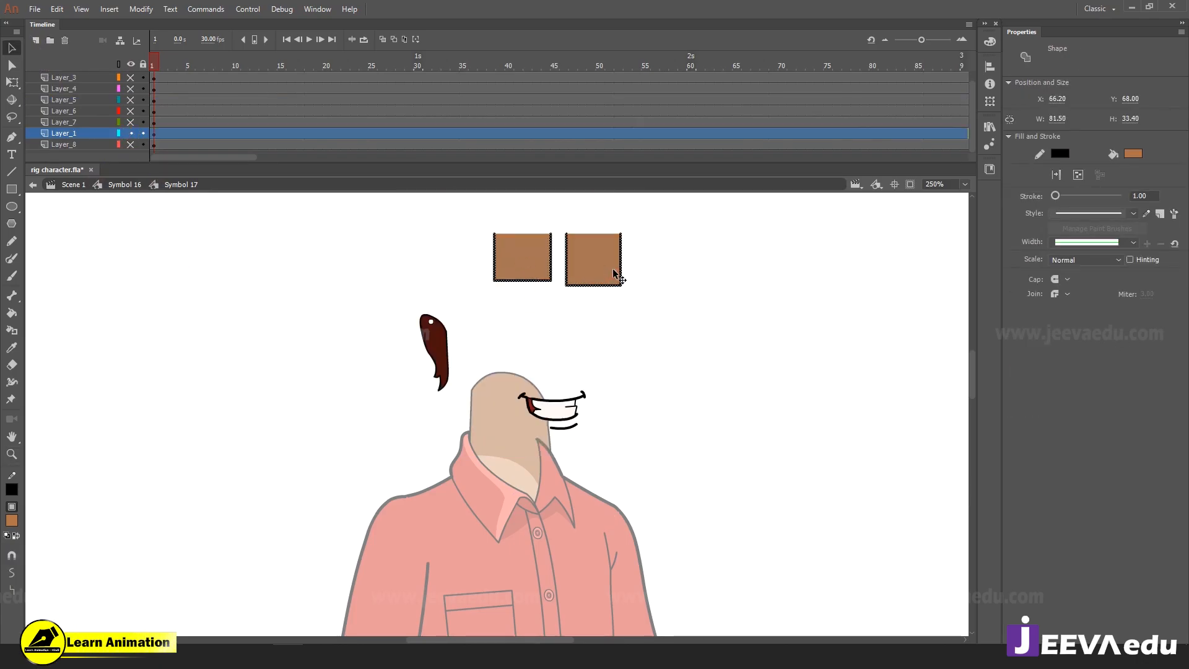
{"action": "key", "text": "Delete"}
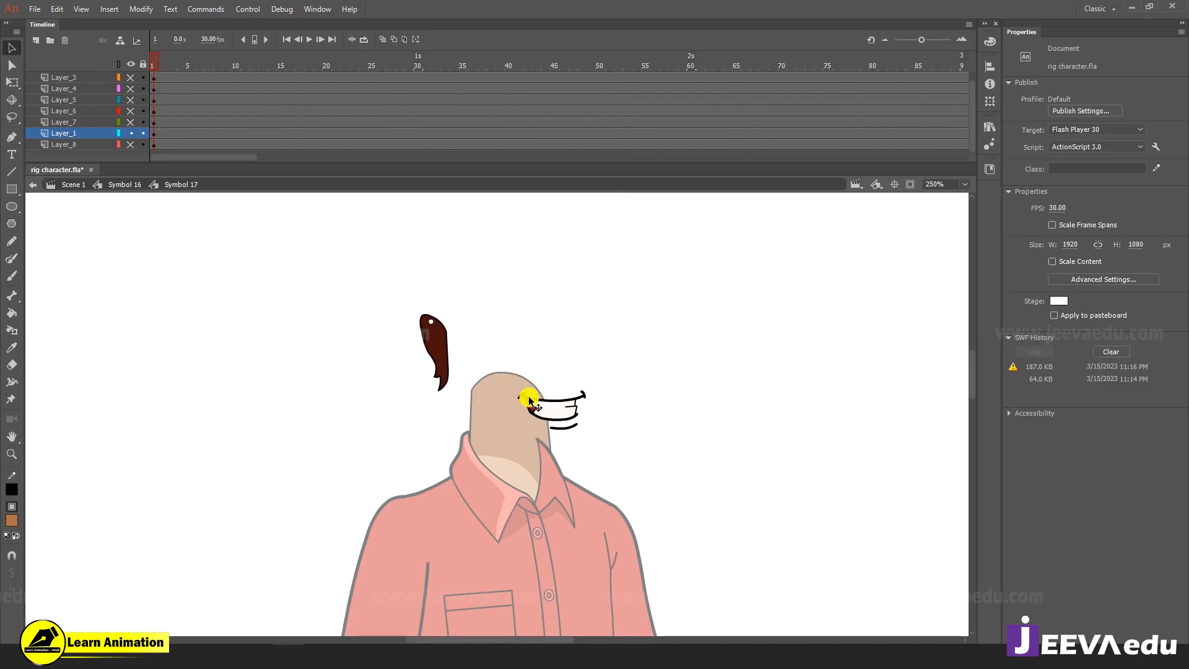
Delete the leftover toothy mouth symbol from Layer_1, keep the sideburn, and show all layers again
{"action": "left_click_drag", "start_coordinate": [530, 401], "coordinate": [565, 407]}
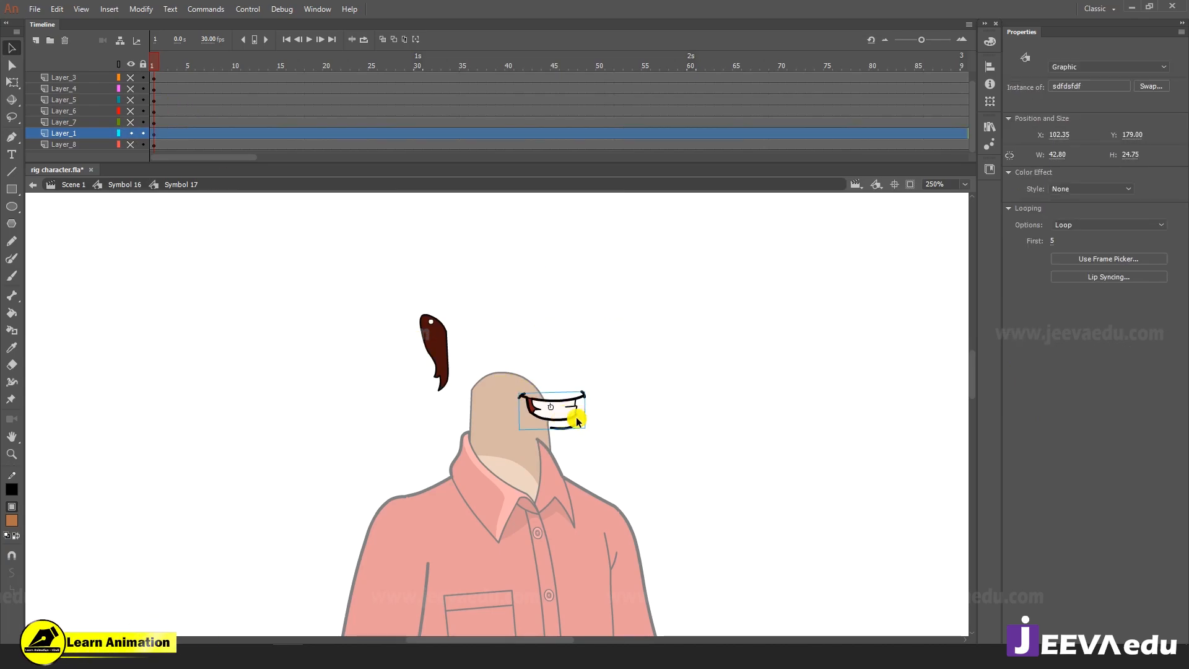
{"action": "key", "text": "Delete"}
{"action": "left_click", "coordinate": [444, 351]}
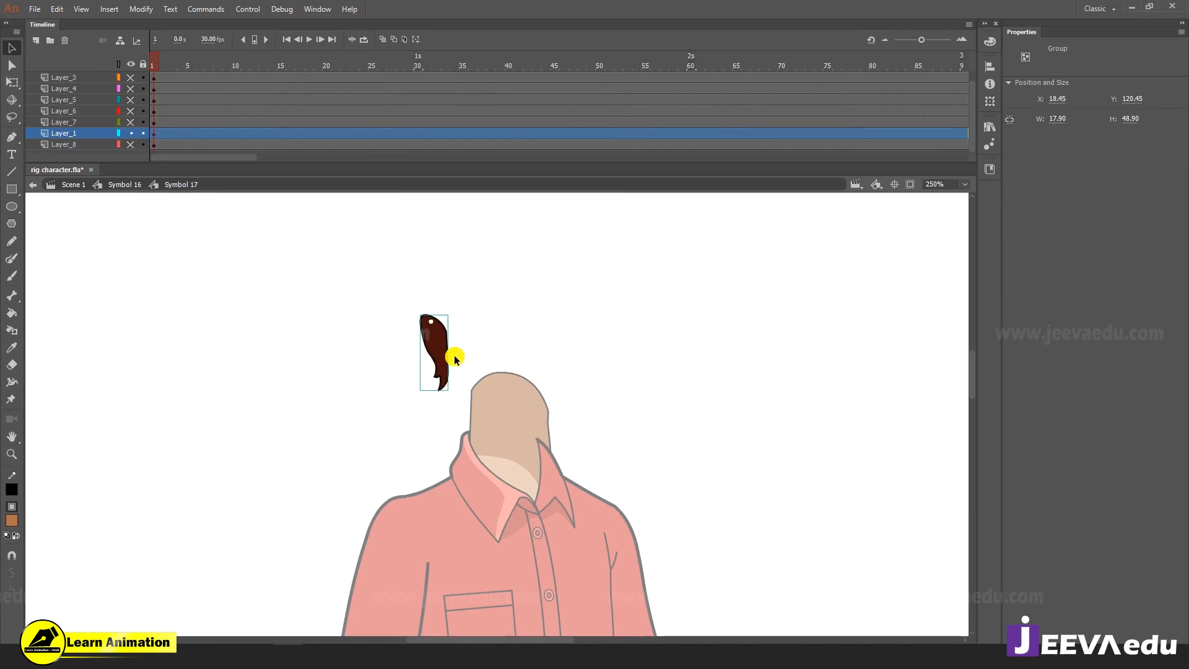
{"action": "left_click", "coordinate": [127, 96], "text": "alt"}
{"action": "left_click", "coordinate": [285, 348]}
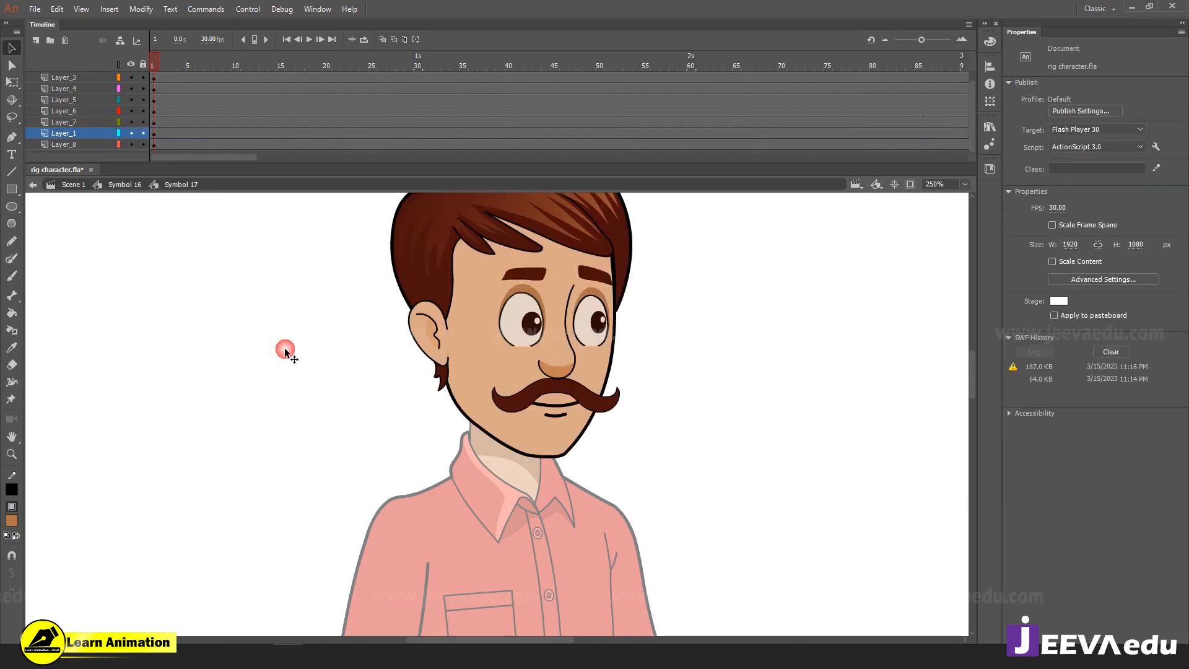
Move the face layer, Layer_8, above Layer_1 so the sideburn sits behind the face
{"action": "left_click", "coordinate": [448, 375]}
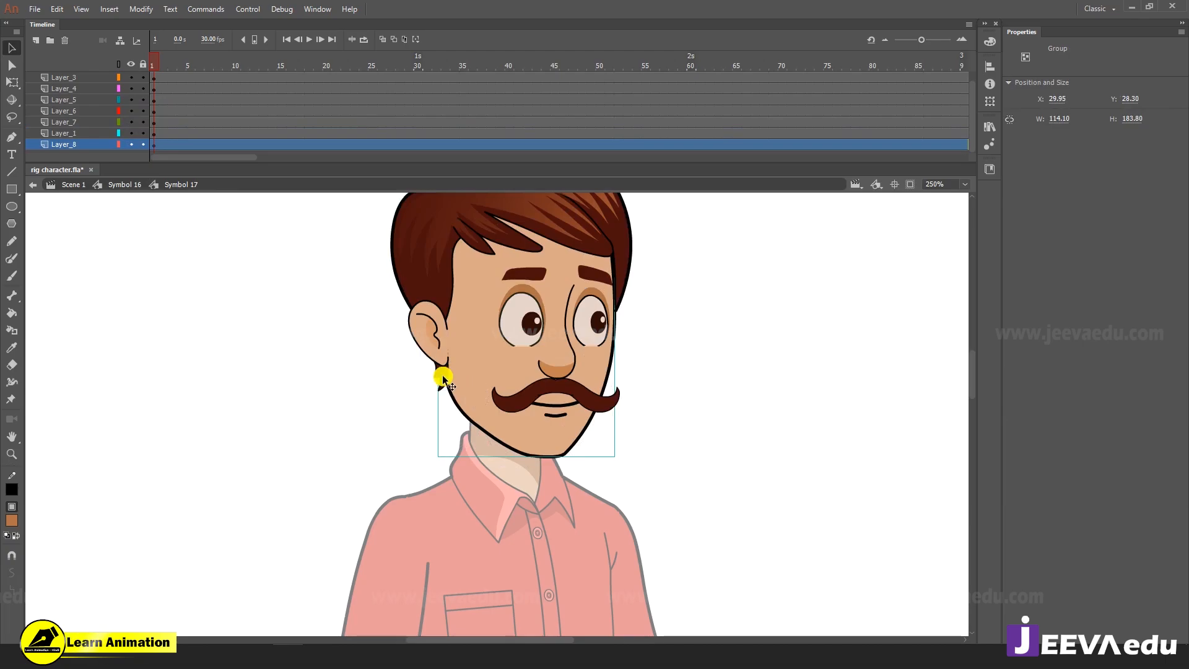
{"action": "left_click_drag", "start_coordinate": [442, 377], "coordinate": [408, 386]}
{"action": "key", "text": "ctrl+z"}
{"action": "left_click", "coordinate": [458, 377]}
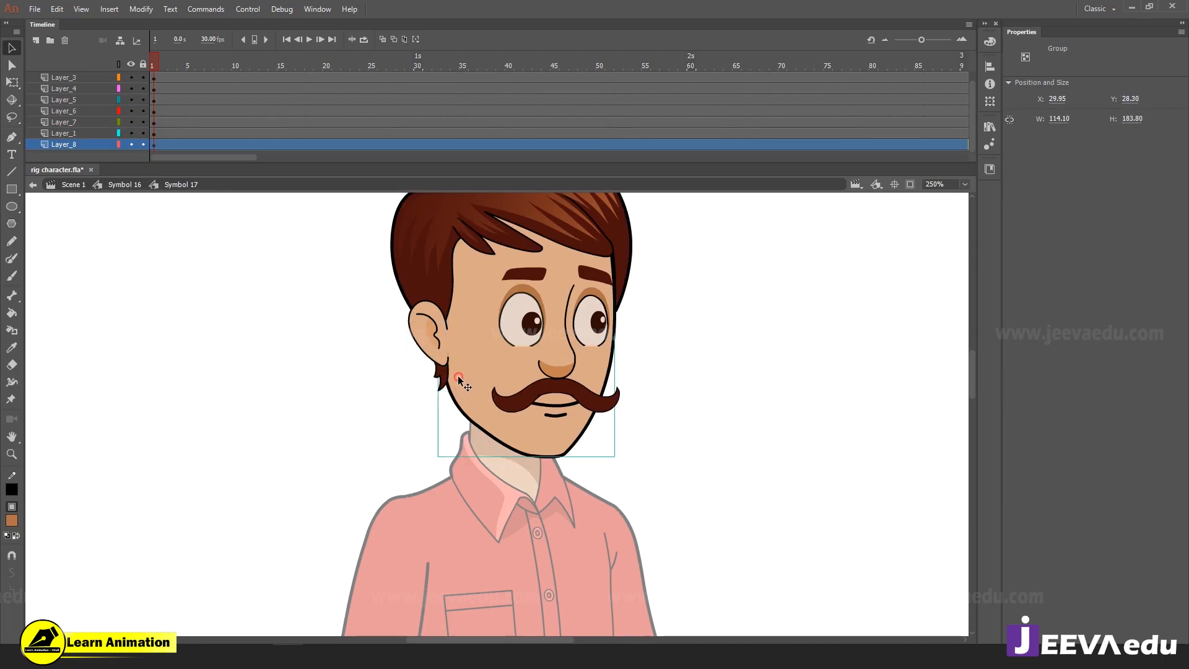
{"action": "left_click_drag", "start_coordinate": [99, 143], "coordinate": [96, 132]}
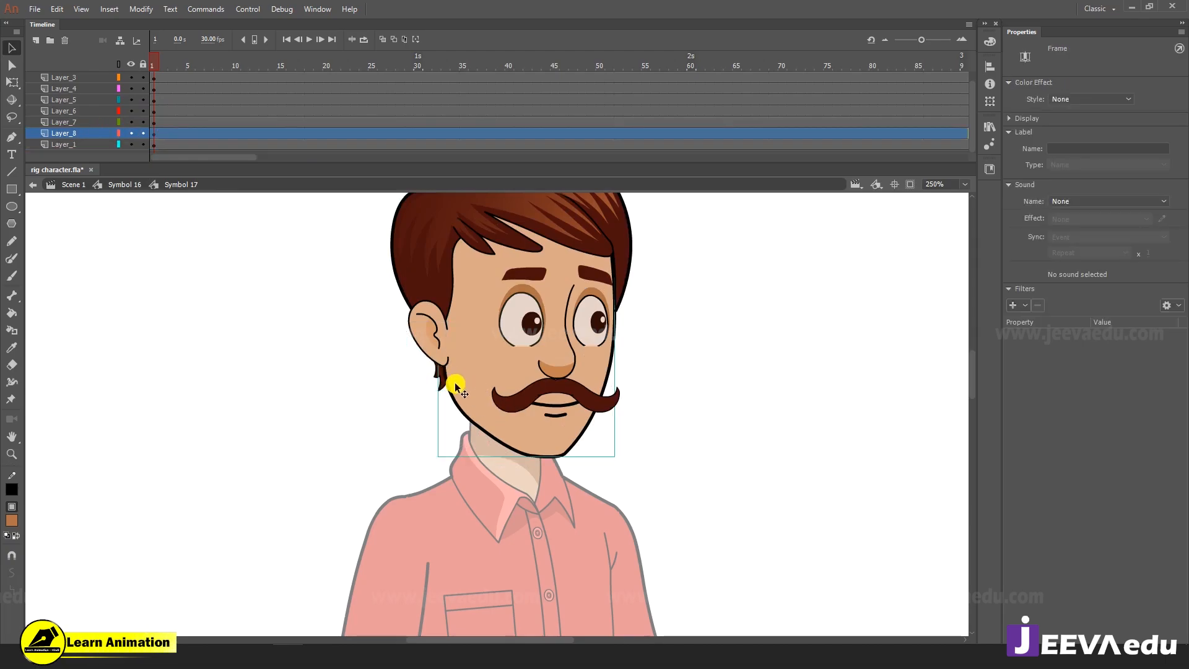
Convert the face group on Layer_8 into a Graphic symbol, then try moving the sideburn and undo that move
{"action": "left_click", "coordinate": [468, 400]}
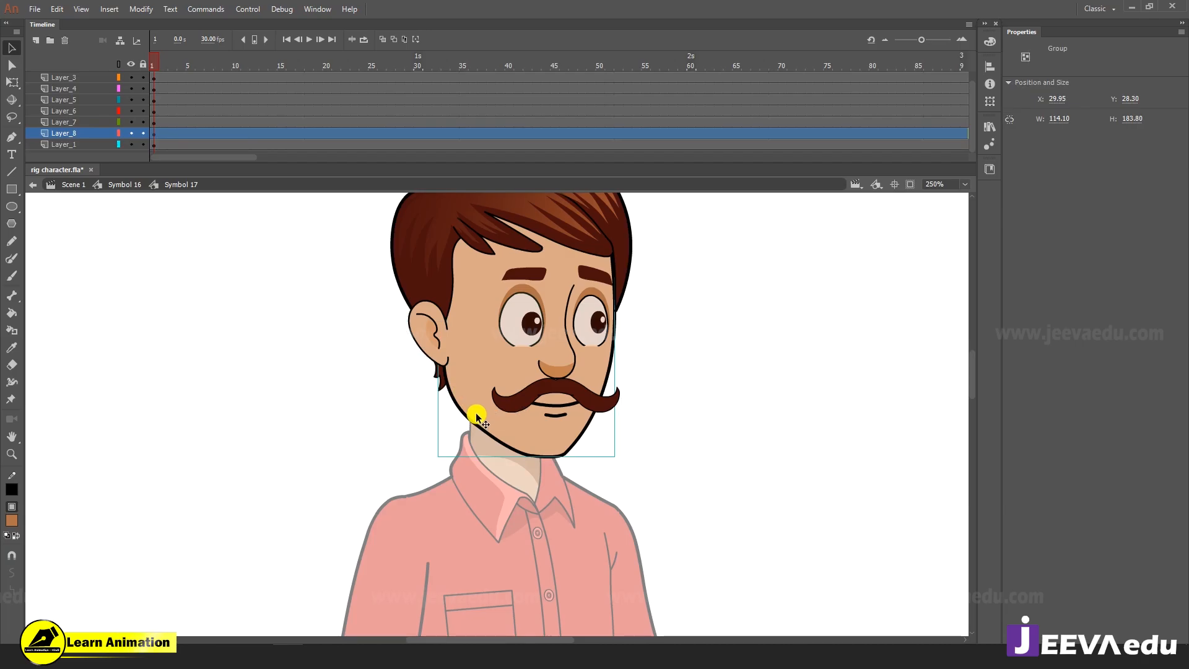
{"action": "key", "text": "F8"}
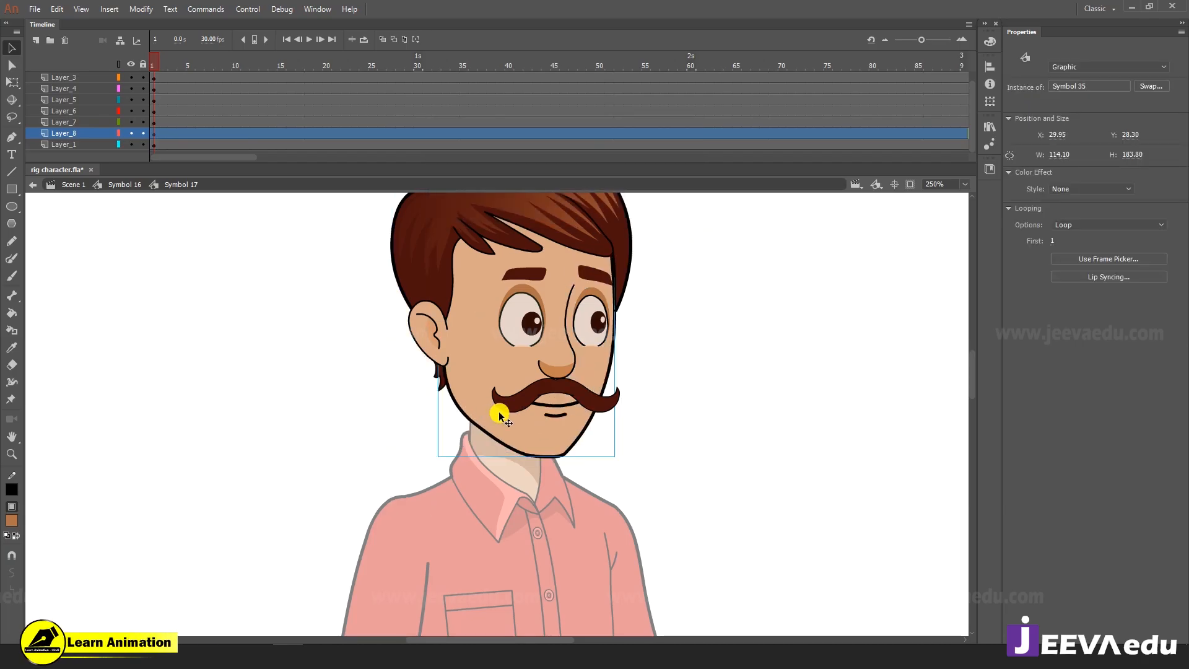
{"action": "left_click_drag", "start_coordinate": [439, 382], "coordinate": [308, 403]}
{"action": "key", "text": "ctrl+z"}
Isolate Layer_1 and convert the sideburn group below the ear into a Graphic symbol
{"action": "key", "text": "z"}
{"action": "left_click", "coordinate": [462, 376]}
{"action": "key", "text": "v"}
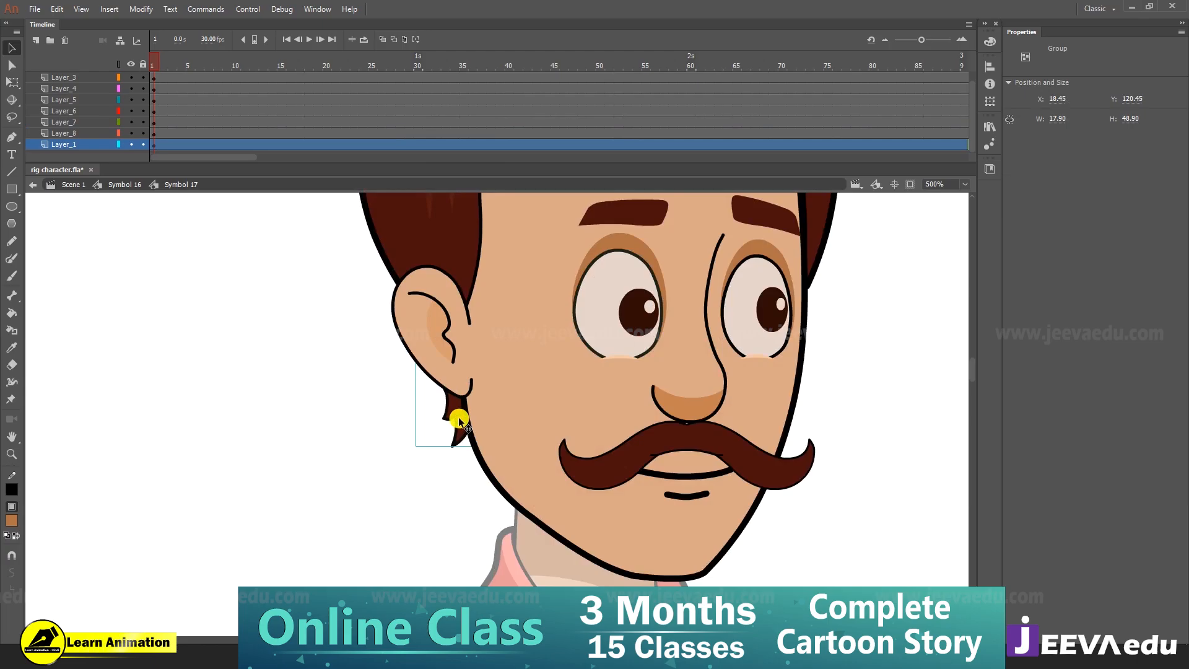
{"action": "left_click", "coordinate": [134, 143]}
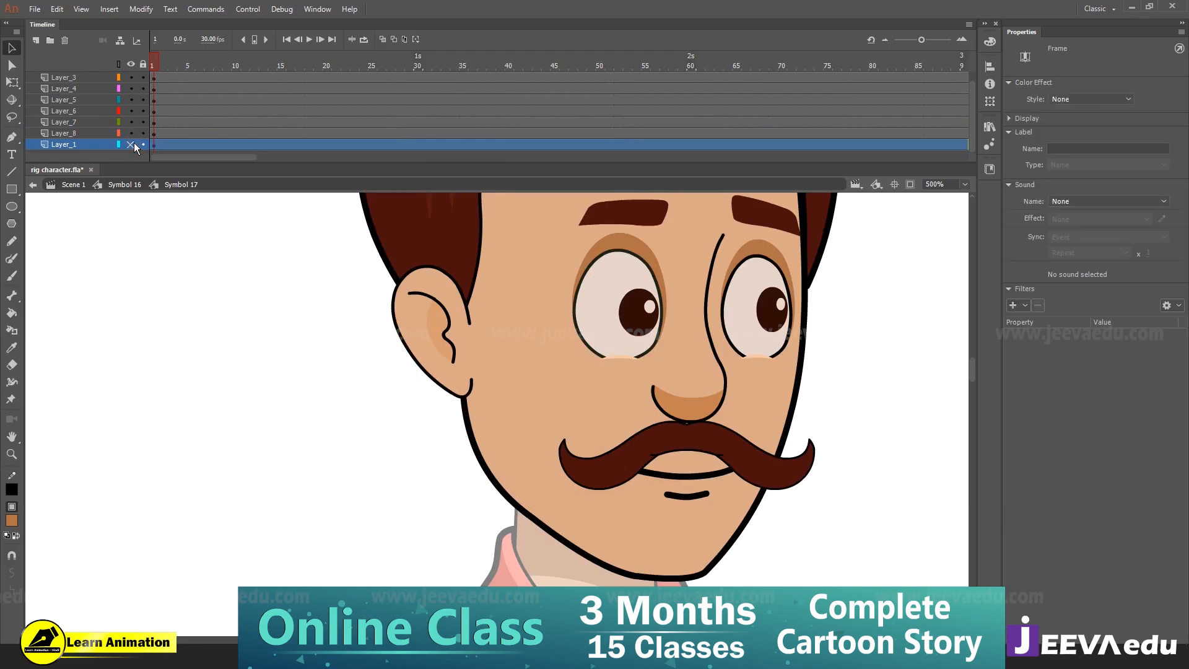
{"action": "left_click", "coordinate": [131, 143], "text": "alt"}
{"action": "left_click", "coordinate": [455, 359]}
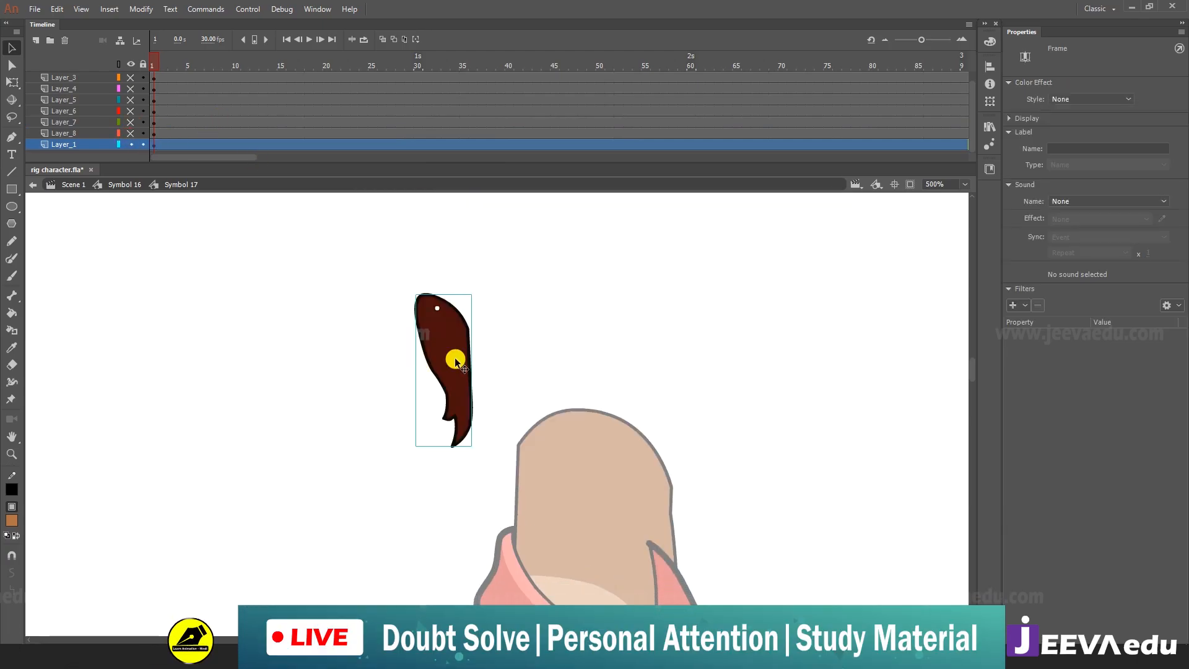
{"action": "key", "text": "F8"}
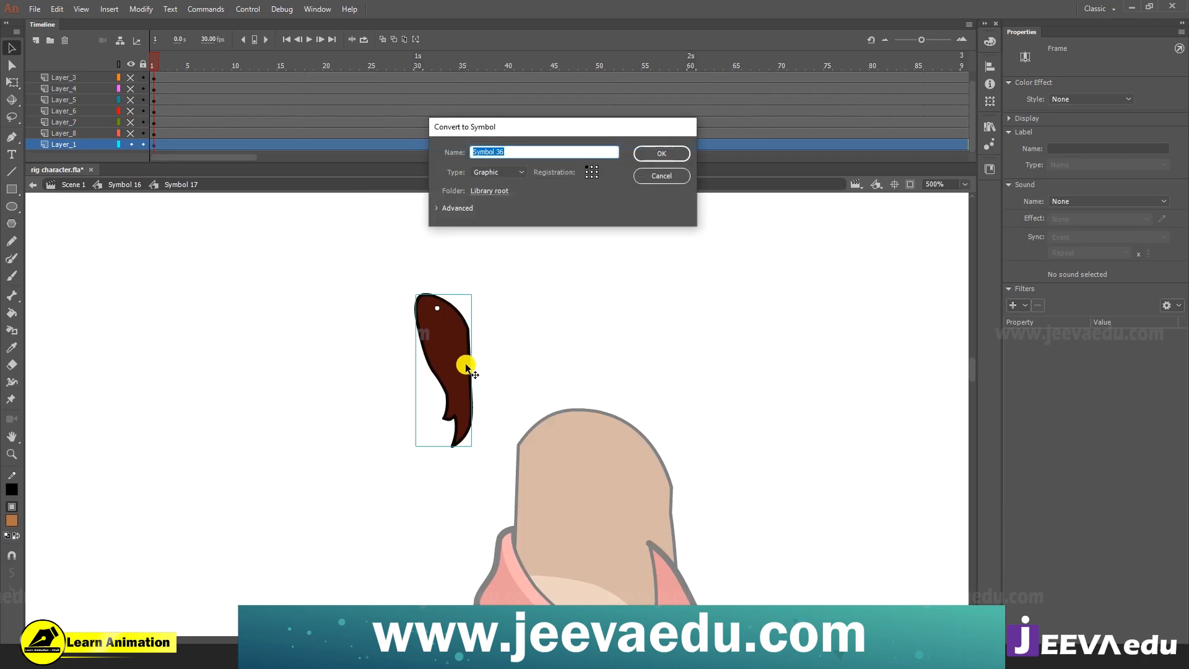
{"action": "key", "text": "Return"}
Show all layers again and select all the head part symbols together, from the hair down to the chin
{"action": "key", "text": "z"}
{"action": "left_click", "coordinate": [497, 408], "text": "alt"}
{"action": "left_click_drag", "start_coordinate": [573, 479], "coordinate": [531, 452]}
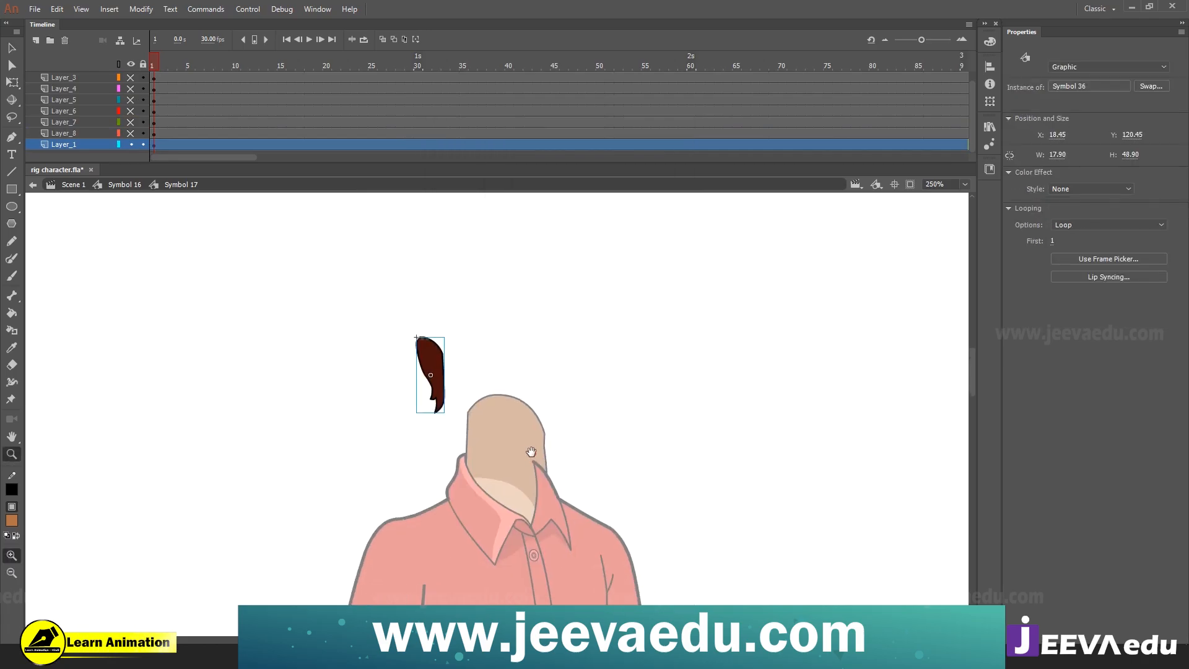
{"action": "left_click", "coordinate": [129, 90], "text": "alt"}
{"action": "left_click", "coordinate": [493, 449], "text": "alt"}
{"action": "key", "text": "v"}
{"action": "left_click_drag", "start_coordinate": [411, 278], "coordinate": [614, 486]}
{"action": "key", "text": "z"}
{"action": "left_click", "coordinate": [553, 388]}
{"action": "left_click_drag", "start_coordinate": [553, 392], "coordinate": [569, 453]}
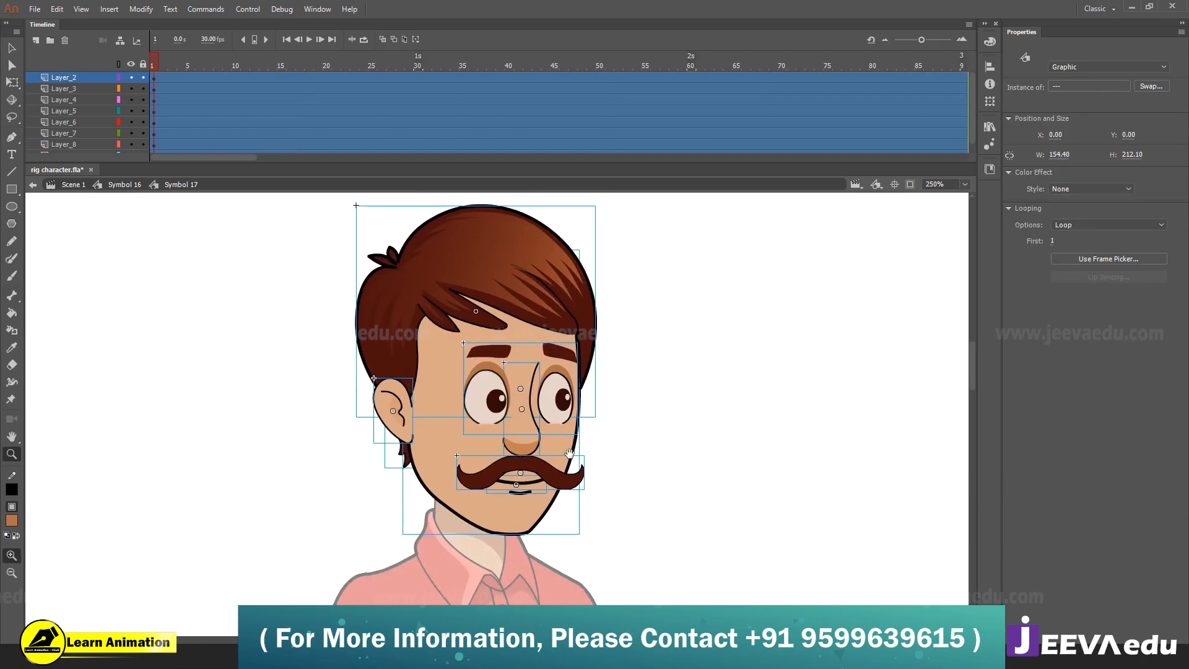
{"action": "key", "text": "v"}
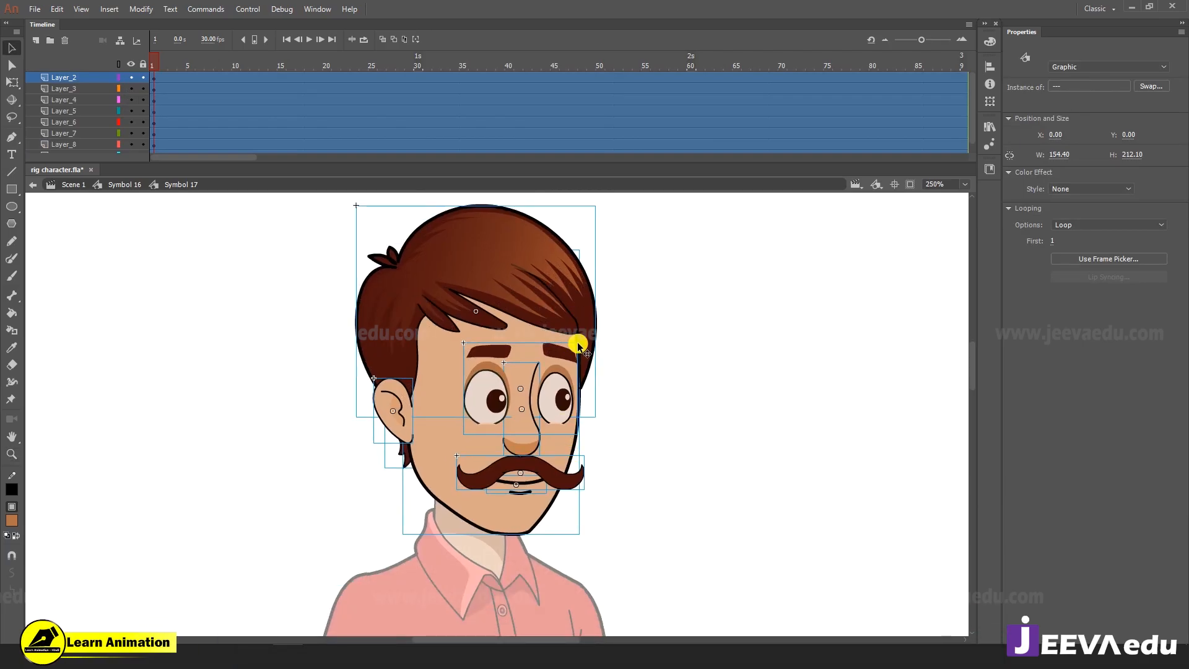
Open the hair symbol and its inner group, and examine the small tufts at the back of the head
{"action": "left_click", "coordinate": [650, 353]}
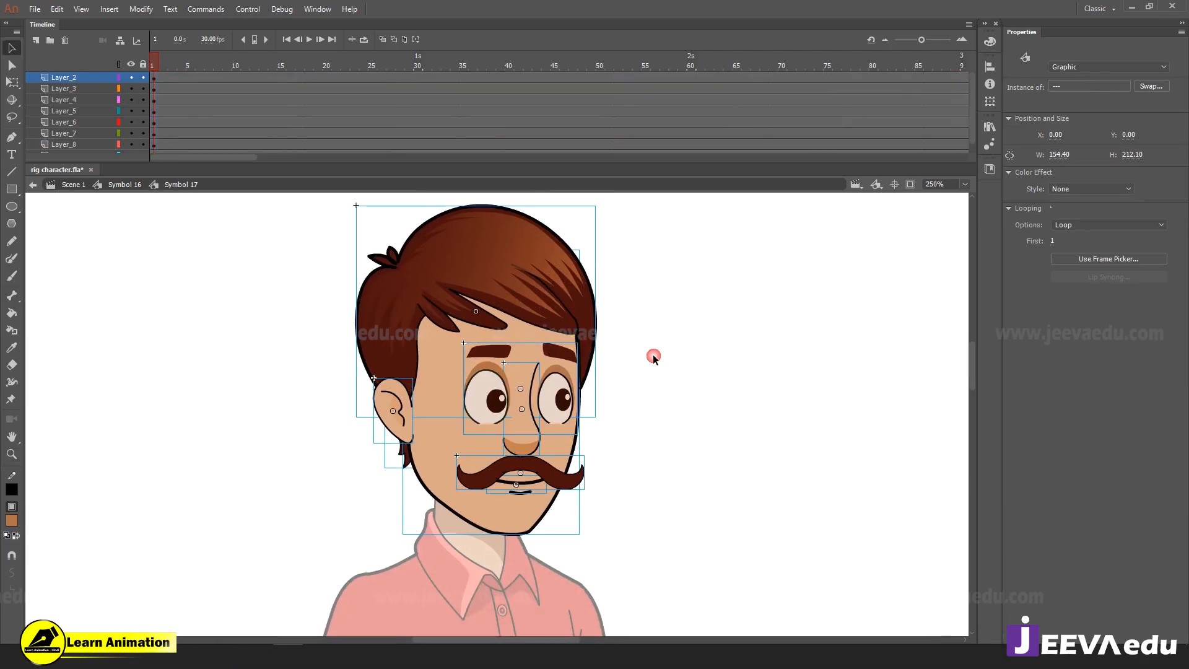
{"action": "key", "text": "z"}
{"action": "left_click", "coordinate": [467, 349]}
{"action": "left_click_drag", "start_coordinate": [478, 421], "coordinate": [503, 469]}
{"action": "key", "text": "v"}
{"action": "left_click", "coordinate": [439, 337]}
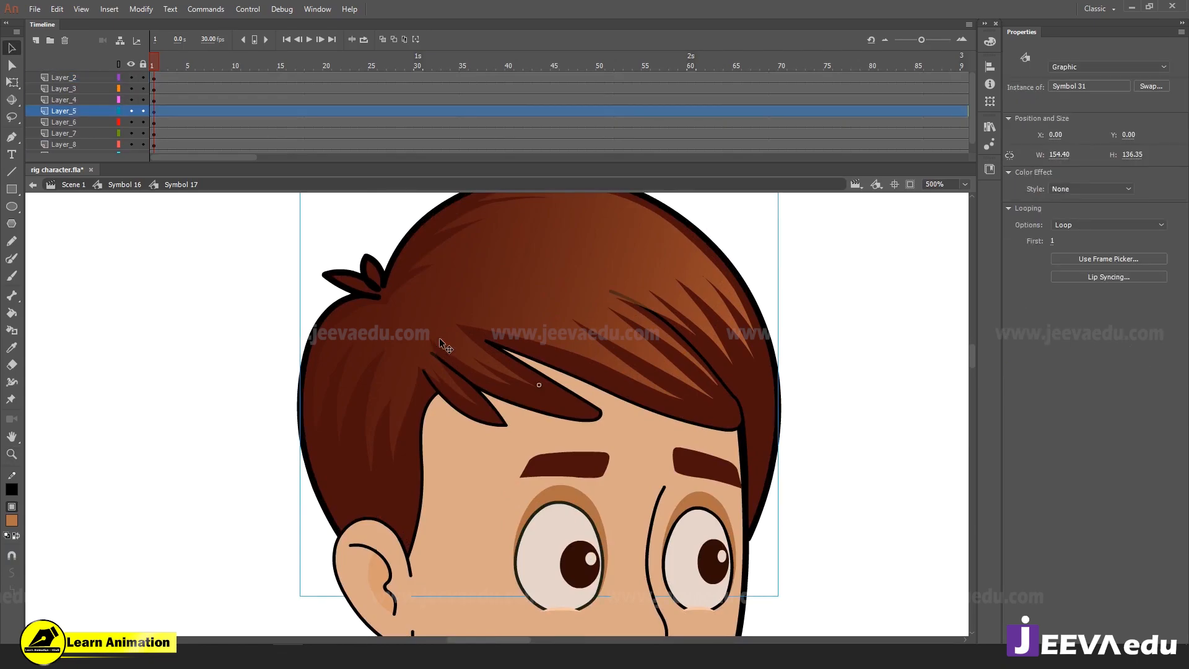
{"action": "double_click", "coordinate": [440, 336]}
{"action": "key", "text": "z"}
{"action": "left_click", "coordinate": [423, 324]}
{"action": "key", "text": "v"}
{"action": "double_click", "coordinate": [425, 337]}
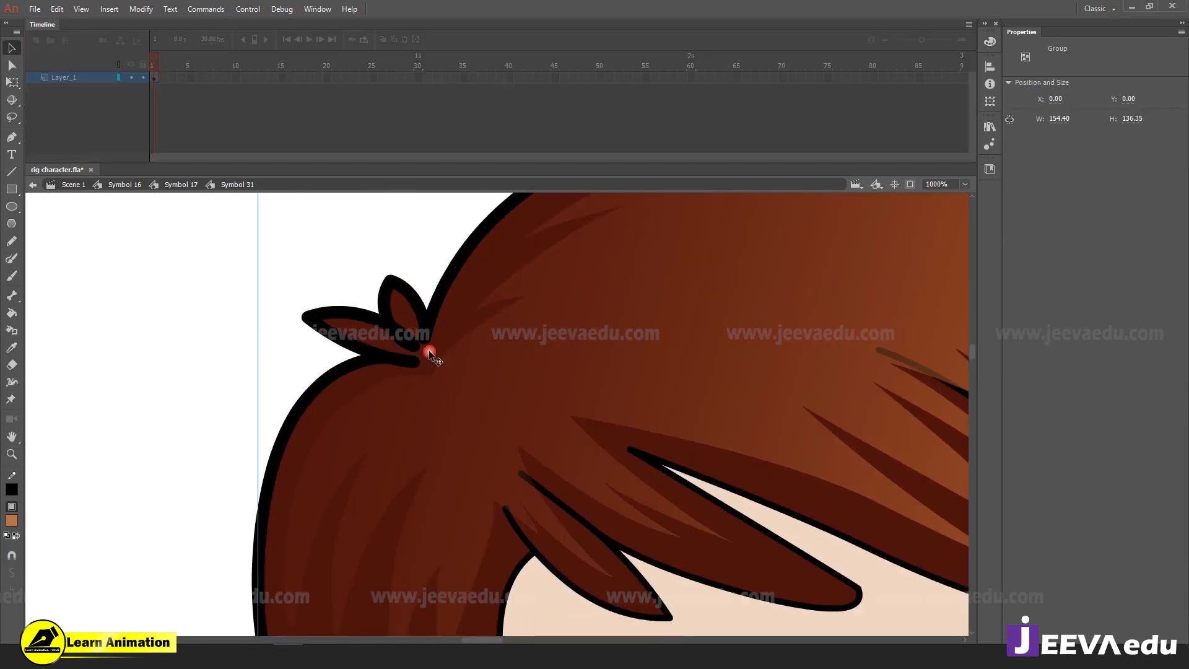
{"action": "left_click", "coordinate": [411, 326]}
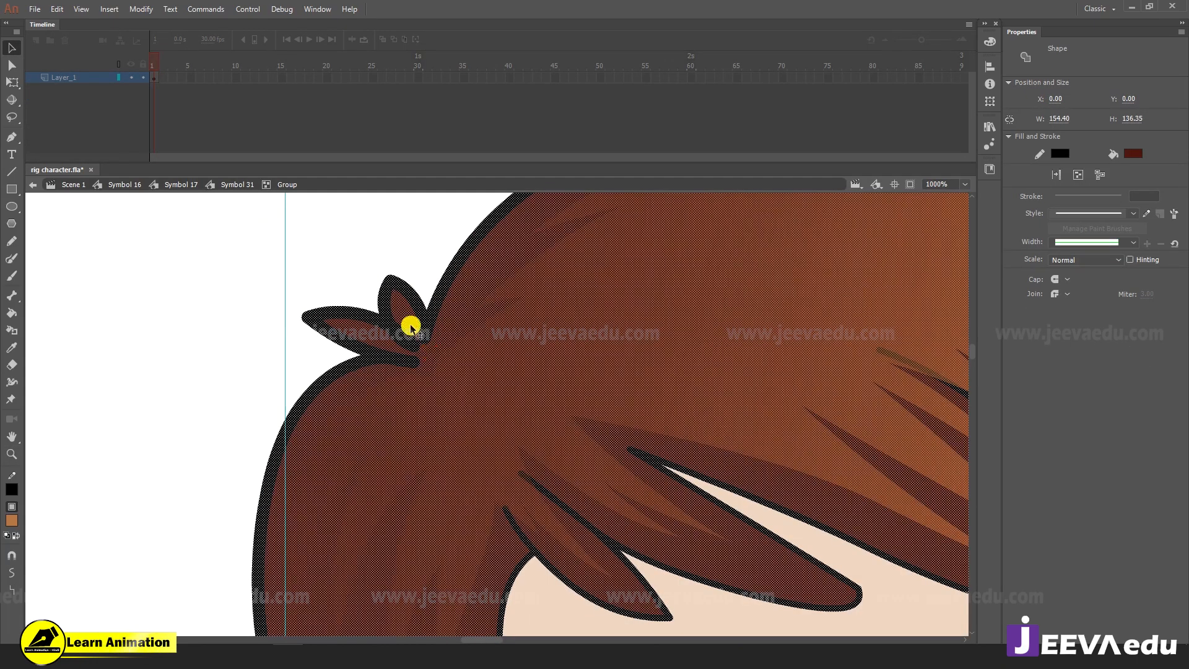
{"action": "left_click", "coordinate": [401, 268]}
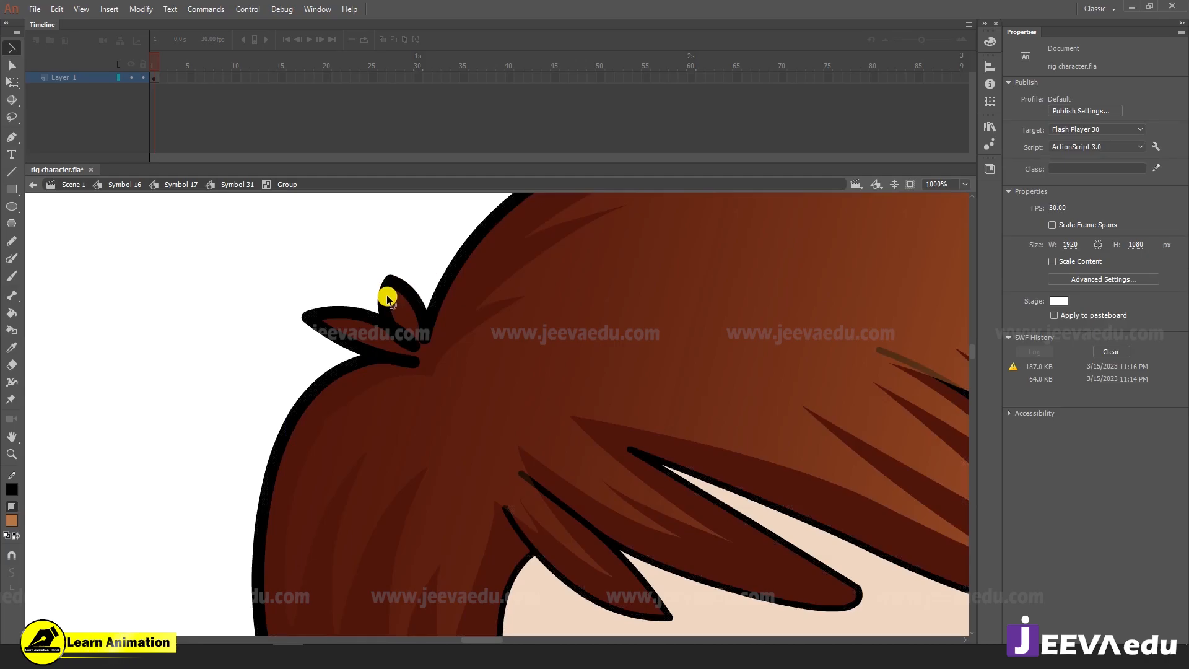
{"action": "left_click", "coordinate": [406, 313]}
{"action": "left_click", "coordinate": [429, 291]}
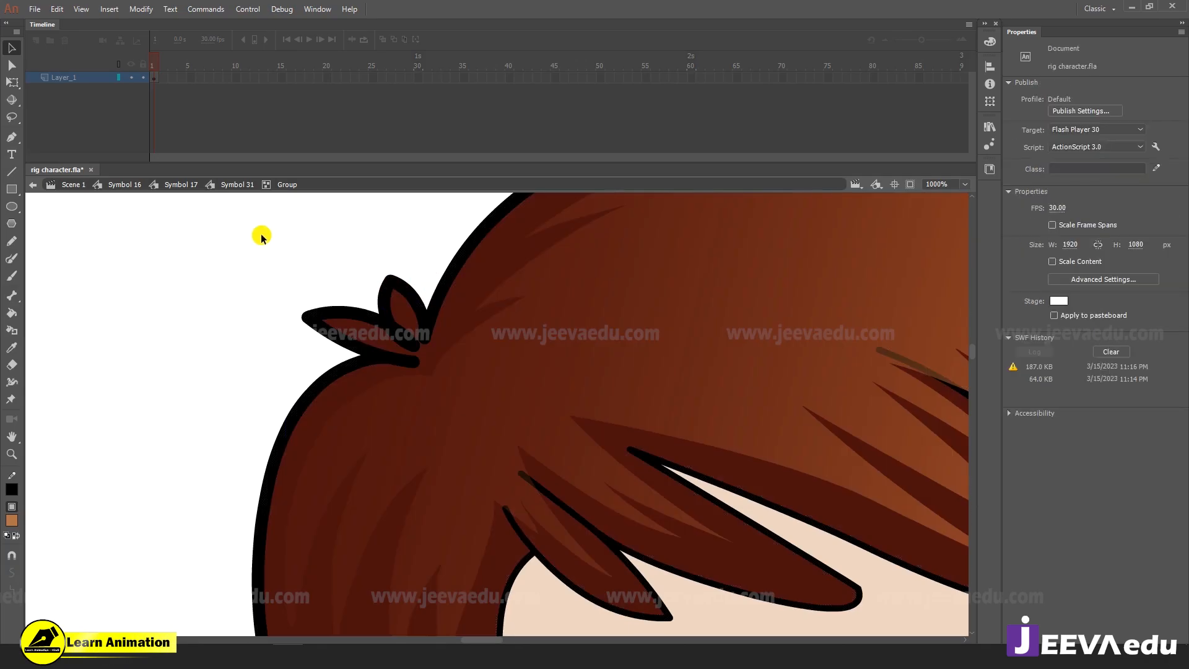
Return to Symbol 16 to view the character's head together with the body
{"action": "left_click", "coordinate": [159, 183]}
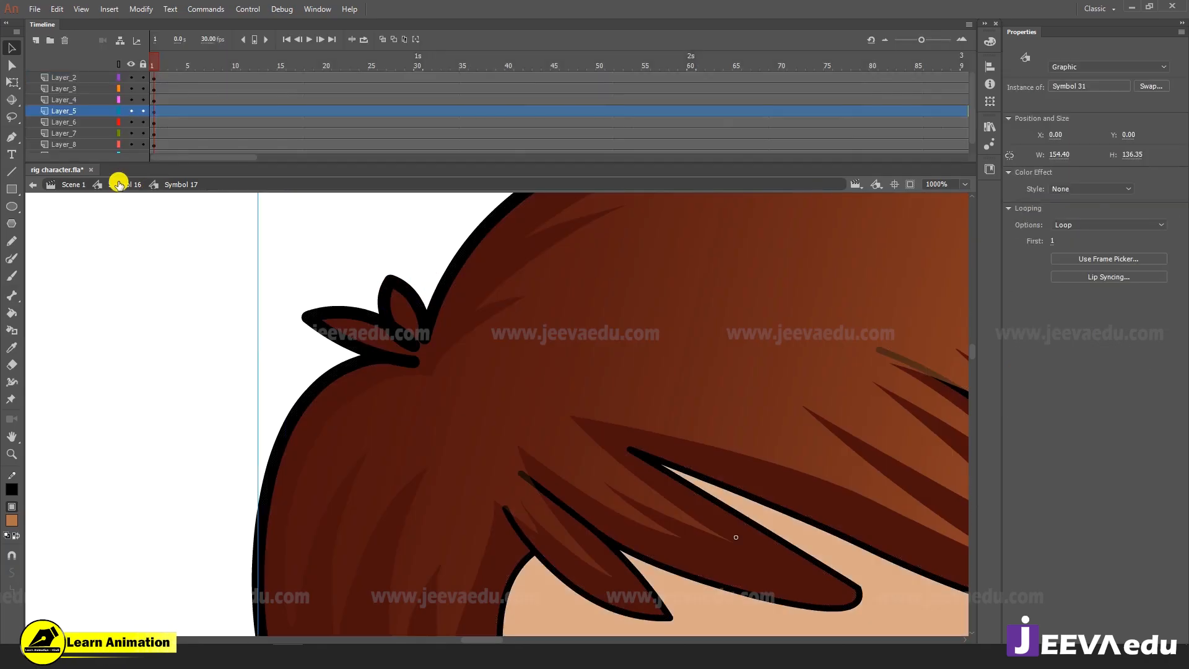
{"action": "left_click", "coordinate": [124, 184]}
{"action": "key", "text": "z"}
{"action": "left_click", "coordinate": [751, 456], "text": "alt"}
{"action": "left_click", "coordinate": [751, 456], "text": "alt"}
{"action": "left_click", "coordinate": [761, 460], "text": "alt"}
{"action": "left_click", "coordinate": [419, 517], "text": "alt"}
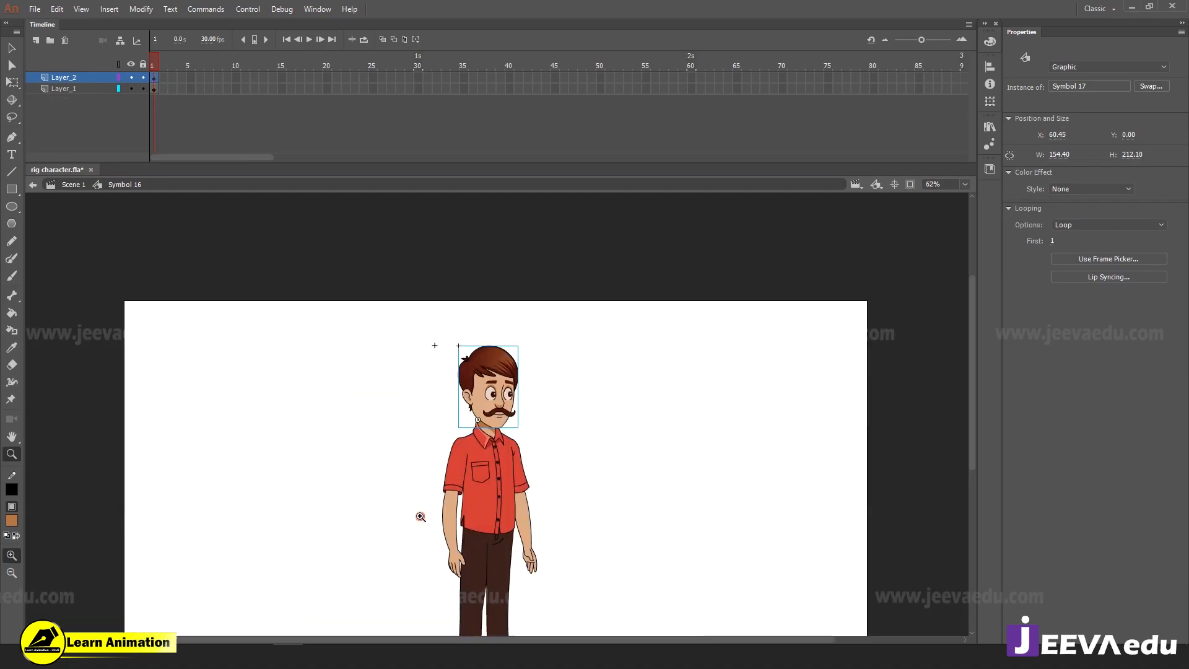
{"action": "left_click", "coordinate": [561, 395]}
{"action": "key", "text": "v"}
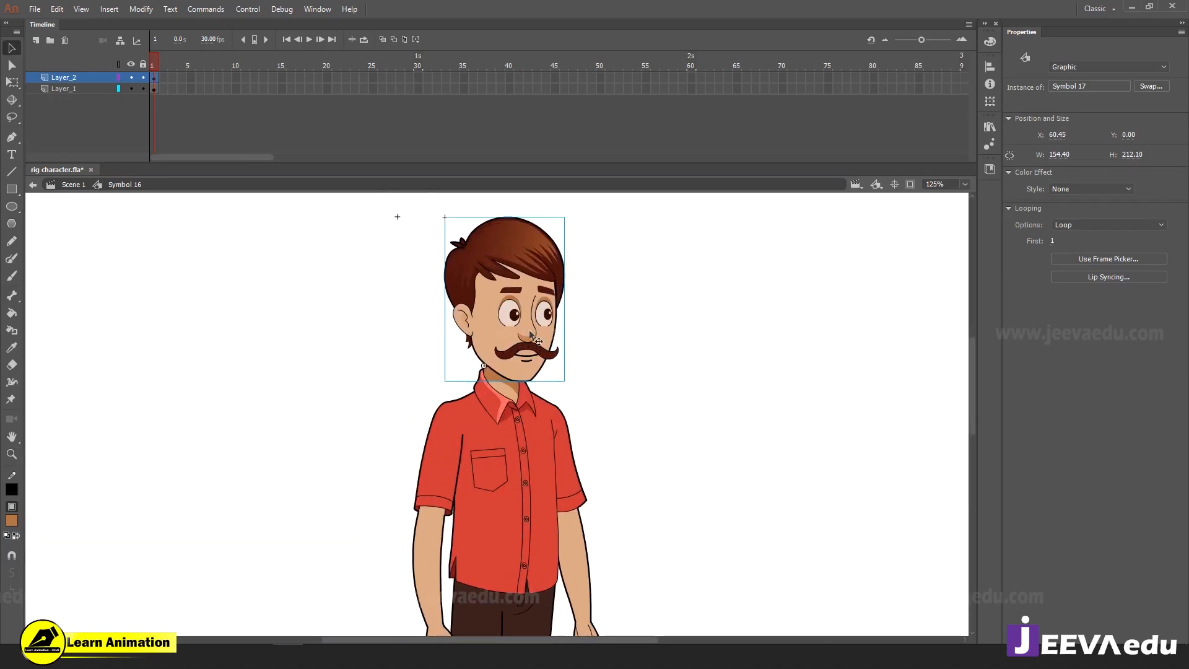
Open the head symbol, select all its parts to examine how they are separated, and exit to Symbol 16
{"action": "double_click", "coordinate": [536, 354]}
{"action": "left_click_drag", "start_coordinate": [430, 262], "coordinate": [604, 468]}
{"action": "key", "text": "z"}
{"action": "left_click", "coordinate": [557, 402]}
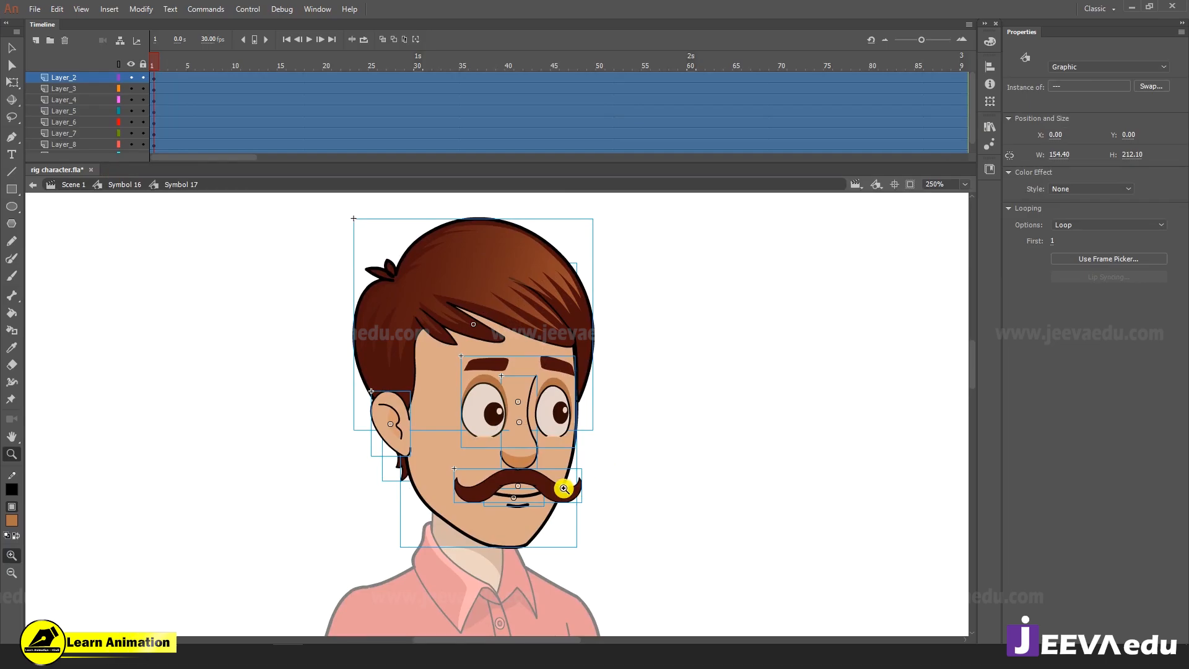
{"action": "key", "text": "v"}
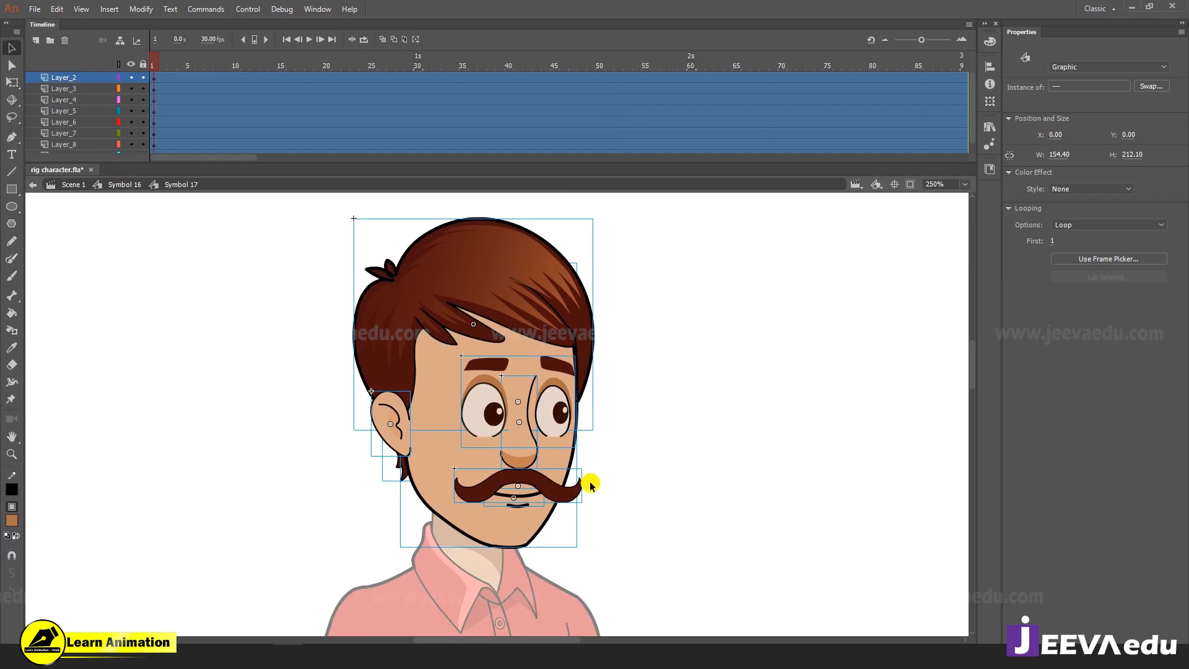
{"action": "double_click", "coordinate": [626, 477]}
{"action": "key", "text": "z"}
{"action": "left_click", "coordinate": [269, 343], "text": "alt"}
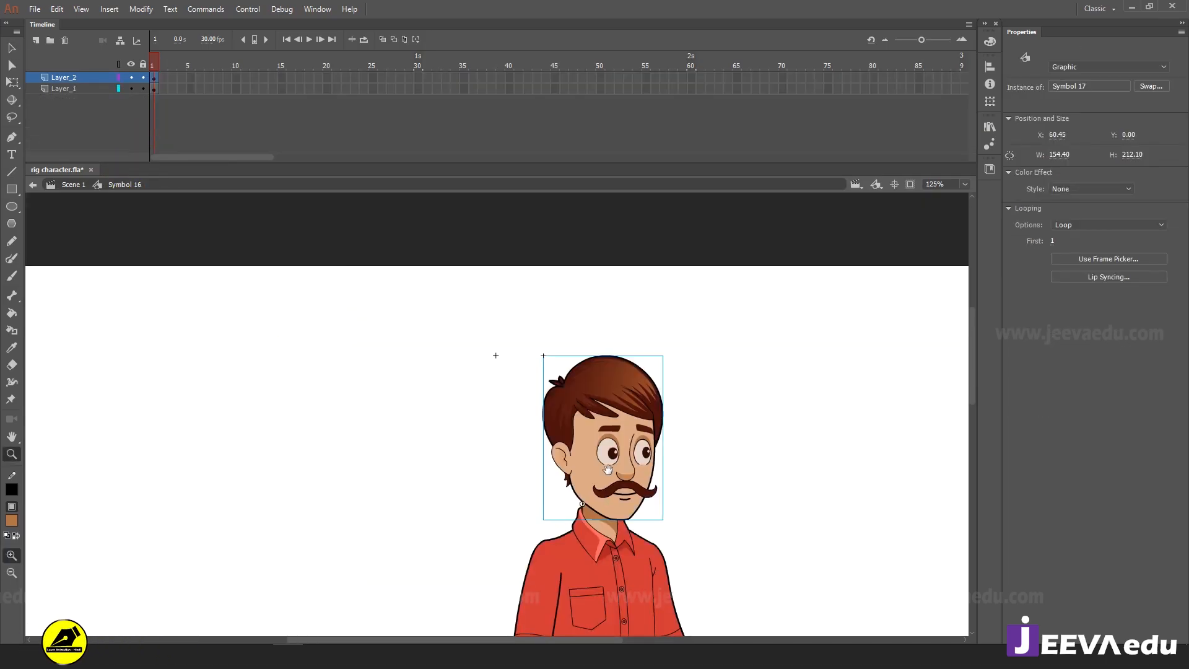
{"action": "left_click_drag", "start_coordinate": [605, 473], "coordinate": [496, 339]}
Extend the frames of Layer_1 and Layer_2 past frame 90 and return the playhead to frame 1
{"action": "left_click_drag", "start_coordinate": [400, 78], "coordinate": [704, 103]}
{"action": "key", "text": "F5"}
{"action": "key", "text": "F5"}
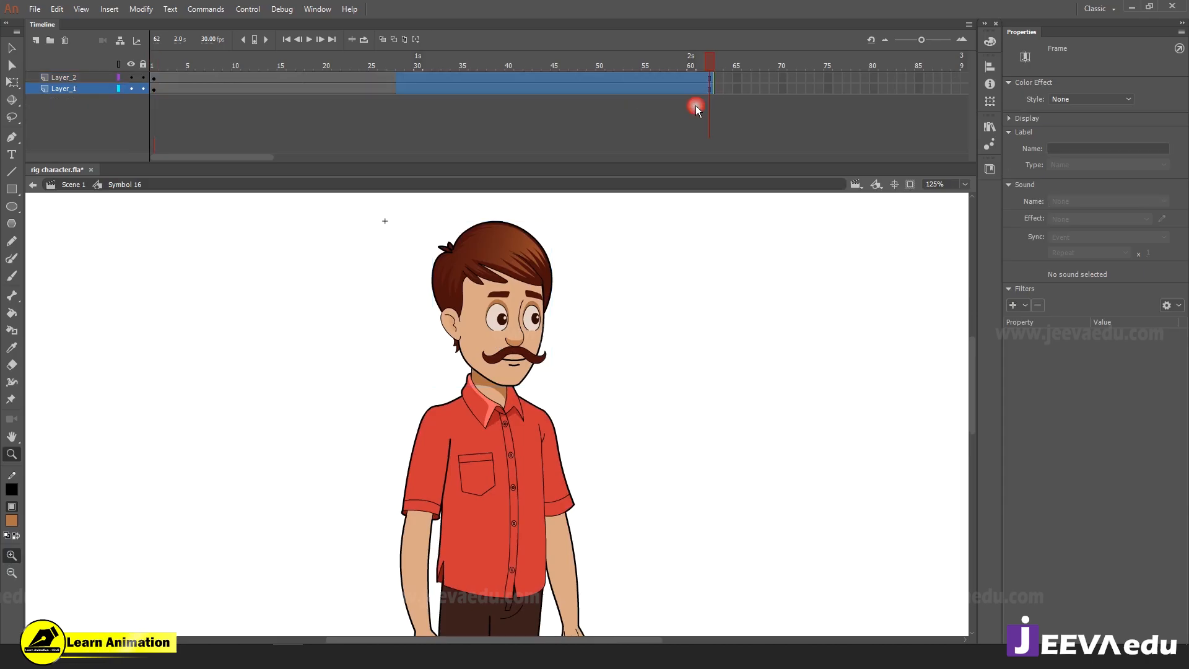
{"action": "left_click_drag", "start_coordinate": [715, 62], "coordinate": [74, 138]}
{"action": "scroll", "coordinate": [520, 476], "scroll_direction": "down", "scroll_amount": 2}
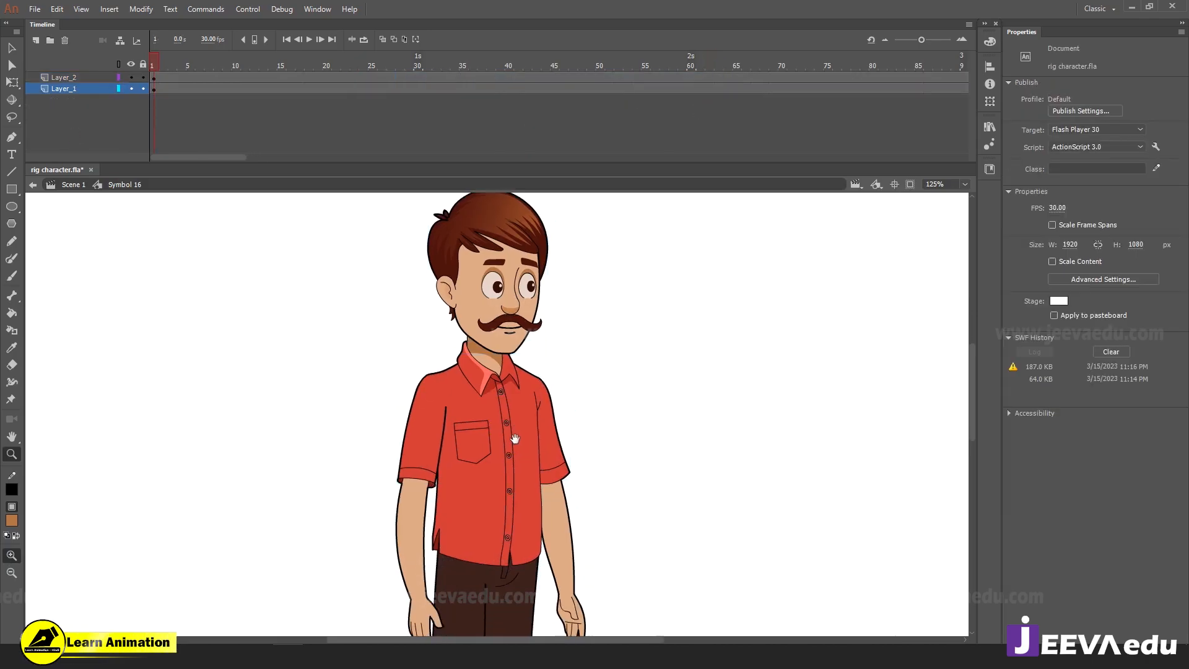
Try moving the forearm group beside the shirt pocket away from its sleeve, and undo the move
{"action": "left_click", "coordinate": [415, 548], "text": "ctrl"}
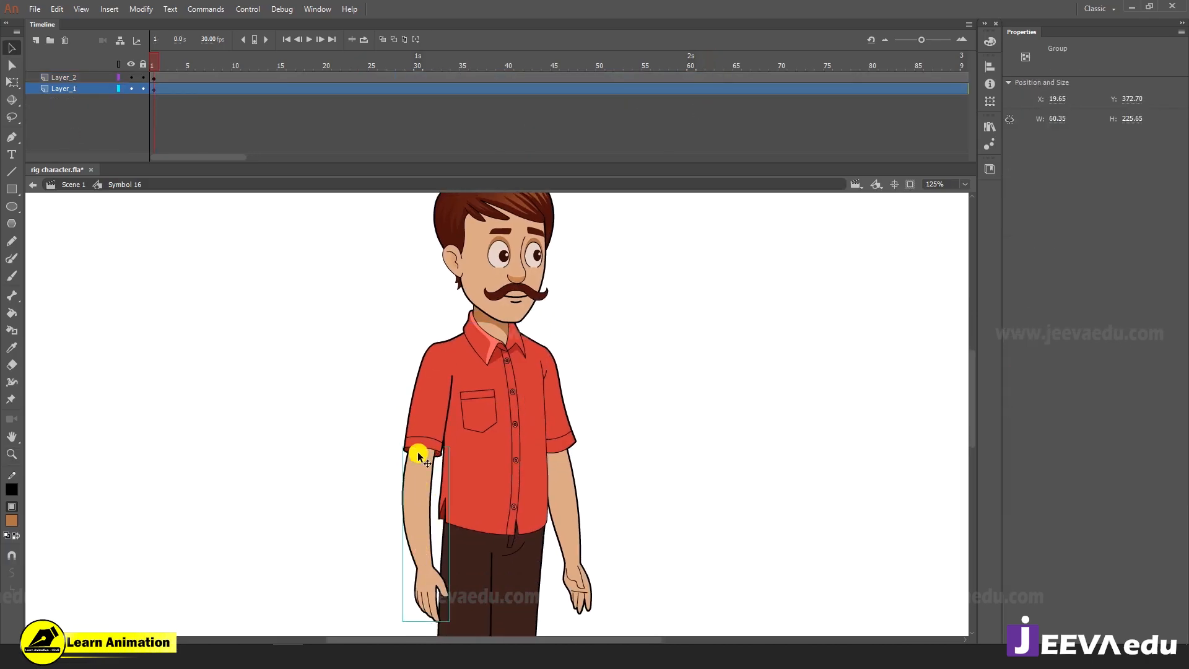
{"action": "left_click", "coordinate": [413, 472]}
{"action": "left_click_drag", "start_coordinate": [502, 426], "coordinate": [366, 448]}
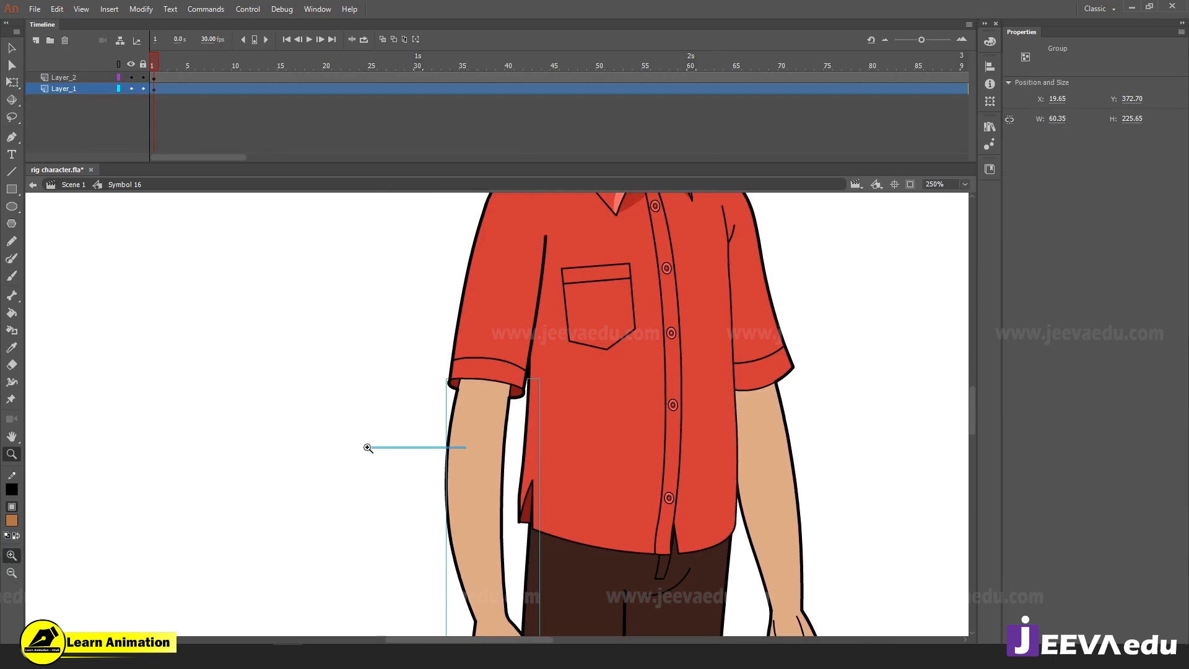
{"action": "left_click", "coordinate": [477, 423], "text": "ctrl"}
{"action": "left_click", "coordinate": [516, 402], "text": "alt"}
{"action": "left_click", "coordinate": [516, 402], "text": "alt"}
{"action": "left_click", "coordinate": [526, 425], "text": "alt"}
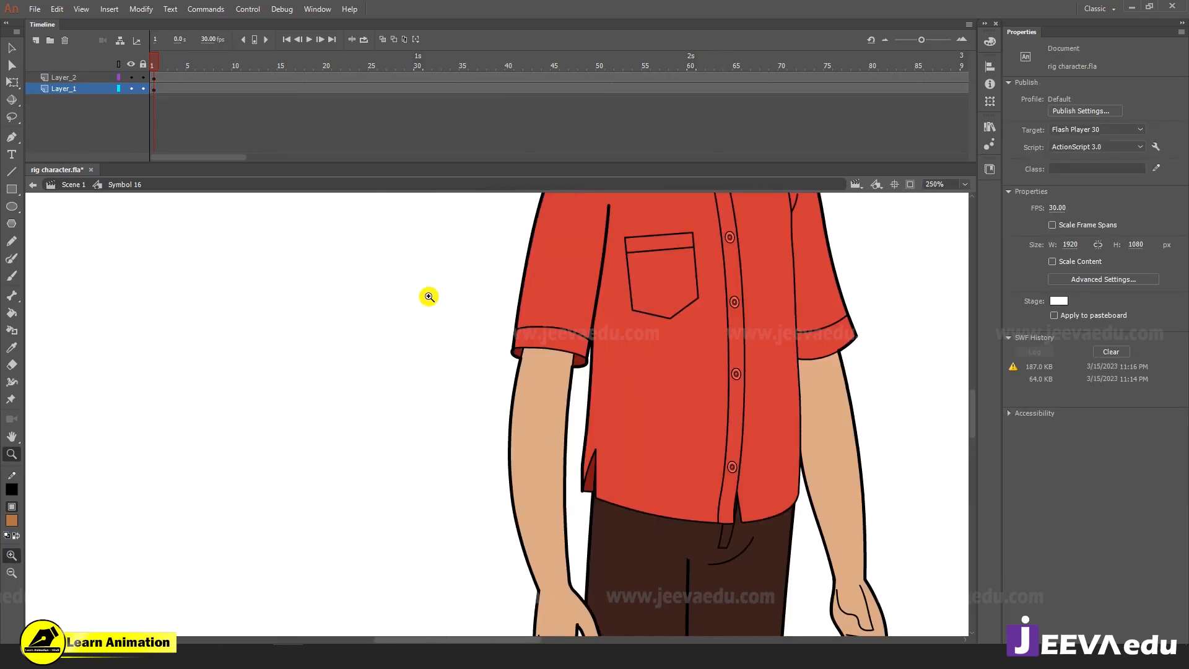
{"action": "key", "text": "v"}
{"action": "left_click_drag", "start_coordinate": [528, 464], "coordinate": [388, 454]}
{"action": "key", "text": "ctrl+z"}
Group the two dark red inner cuff pieces on either side of the forearm and send the group backward behind the sleeve
{"action": "key", "text": "z"}
{"action": "left_click", "coordinate": [584, 358]}
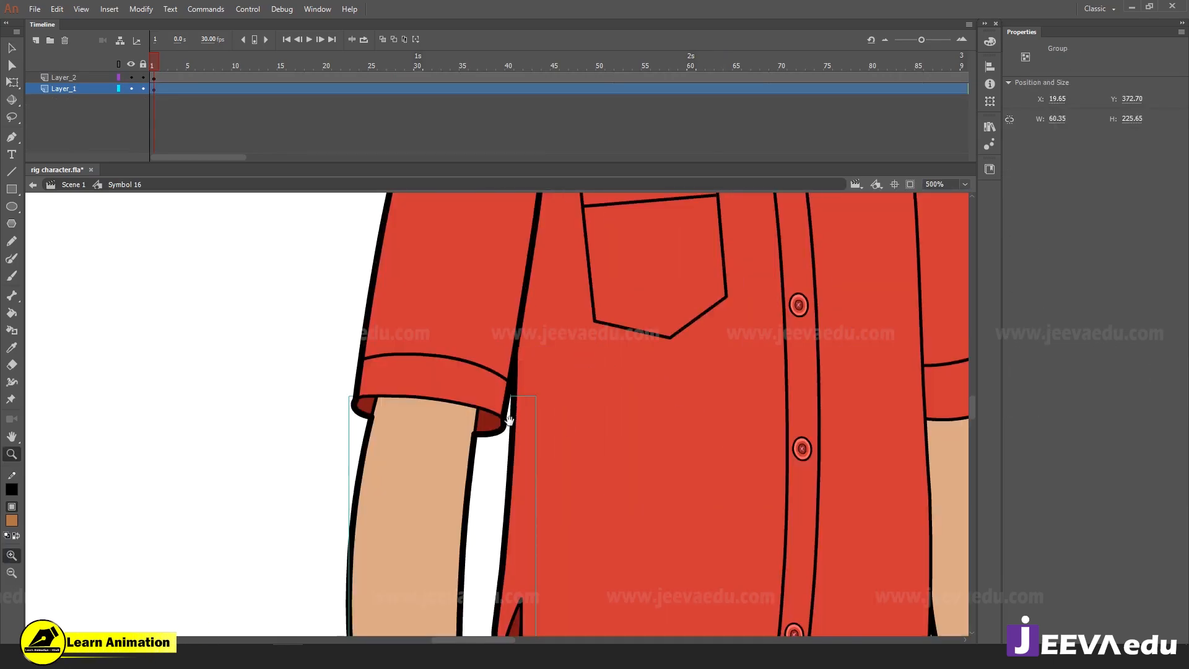
{"action": "left_click_drag", "start_coordinate": [509, 416], "coordinate": [481, 413]}
{"action": "key", "text": "v"}
{"action": "double_click", "coordinate": [464, 424]}
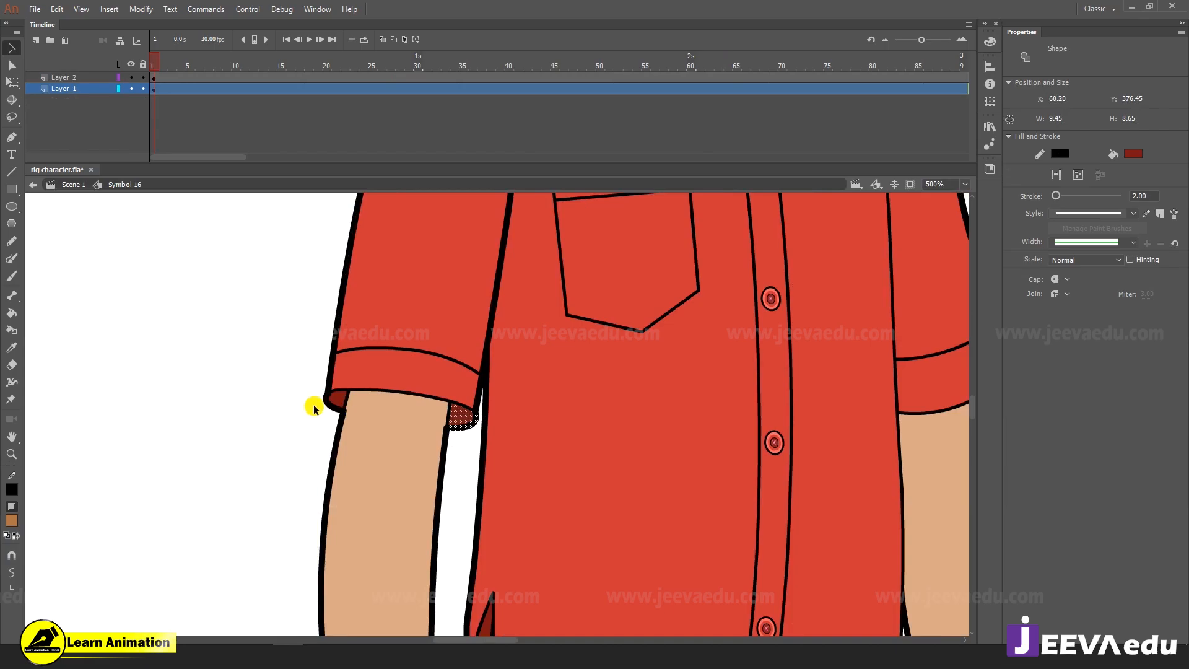
{"action": "left_click_drag", "start_coordinate": [334, 399], "coordinate": [203, 401]}
{"action": "key", "text": "ctrl+z"}
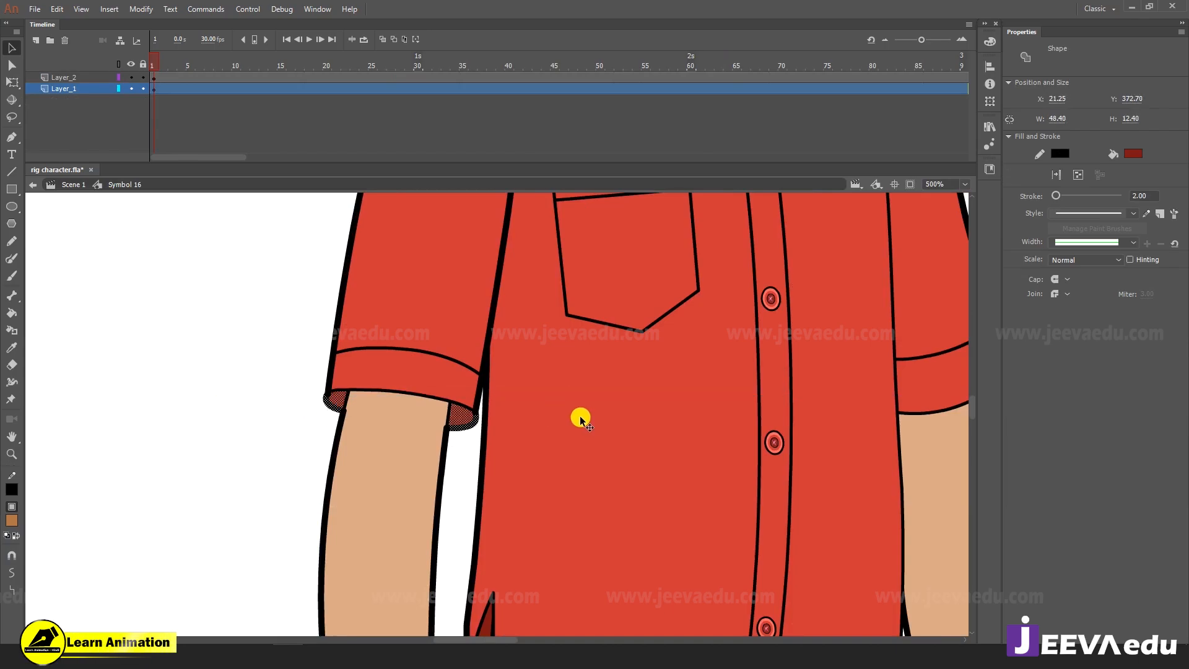
{"action": "key", "text": "ctrl+g"}
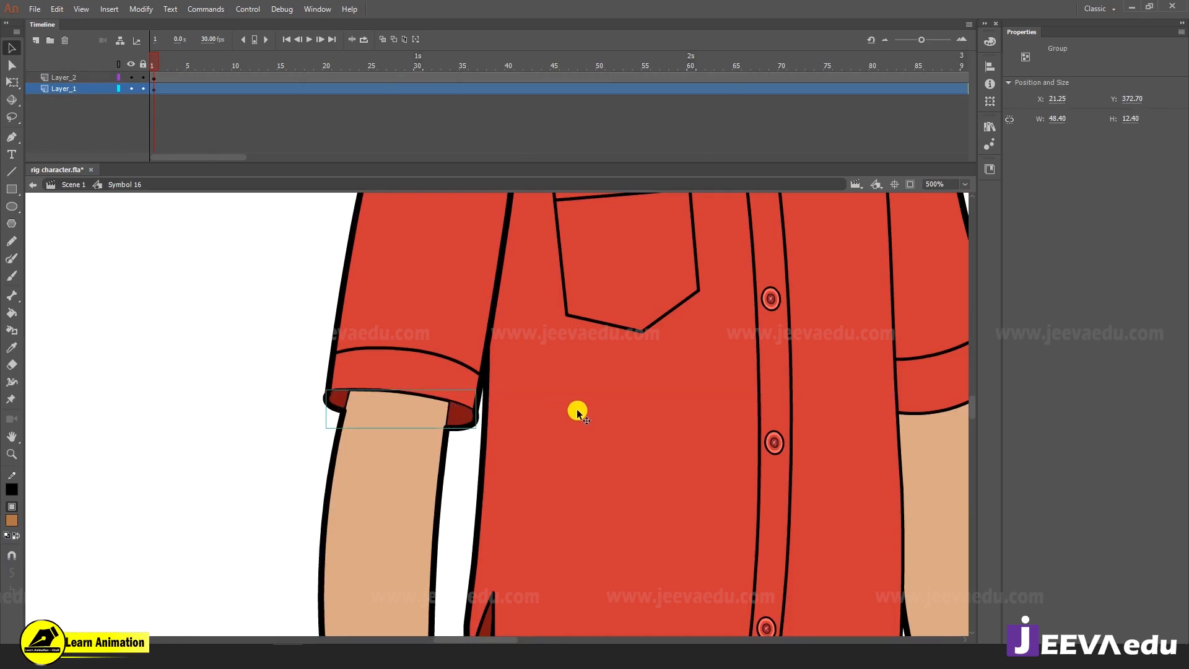
{"action": "key", "text": "ctrl+Down"}
{"action": "key", "text": "ctrl+Down"}
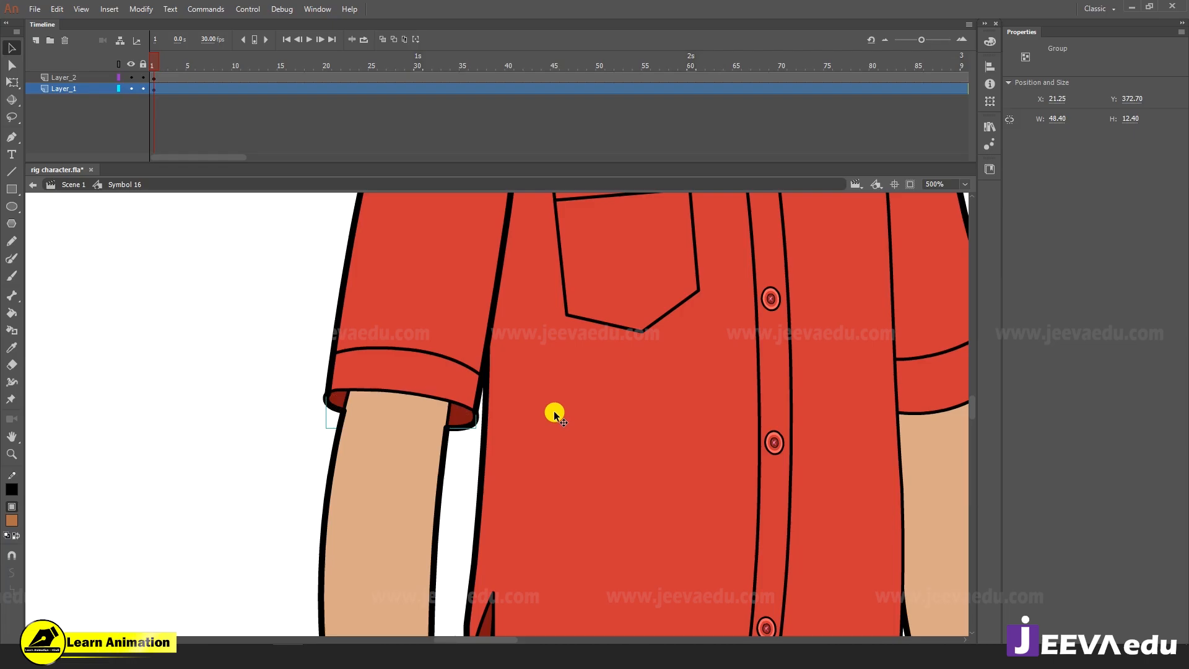
Open the inner cuff group, join its two lower outlines across the forearm, and delete the leftover stub at the joint
{"action": "key", "text": "z"}
{"action": "left_click", "coordinate": [420, 427]}
{"action": "key", "text": "v"}
{"action": "double_click", "coordinate": [584, 410]}
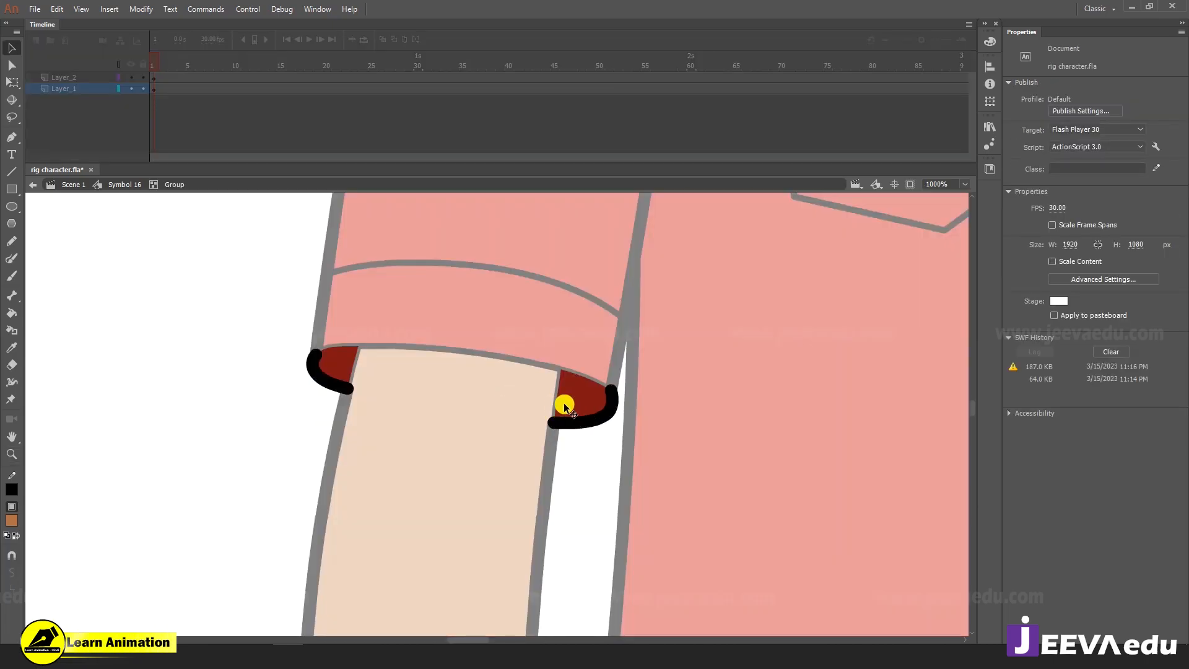
{"action": "left_click_drag", "start_coordinate": [563, 403], "coordinate": [517, 425]}
{"action": "key", "text": "ctrl+z"}
{"action": "left_click", "coordinate": [445, 418]}
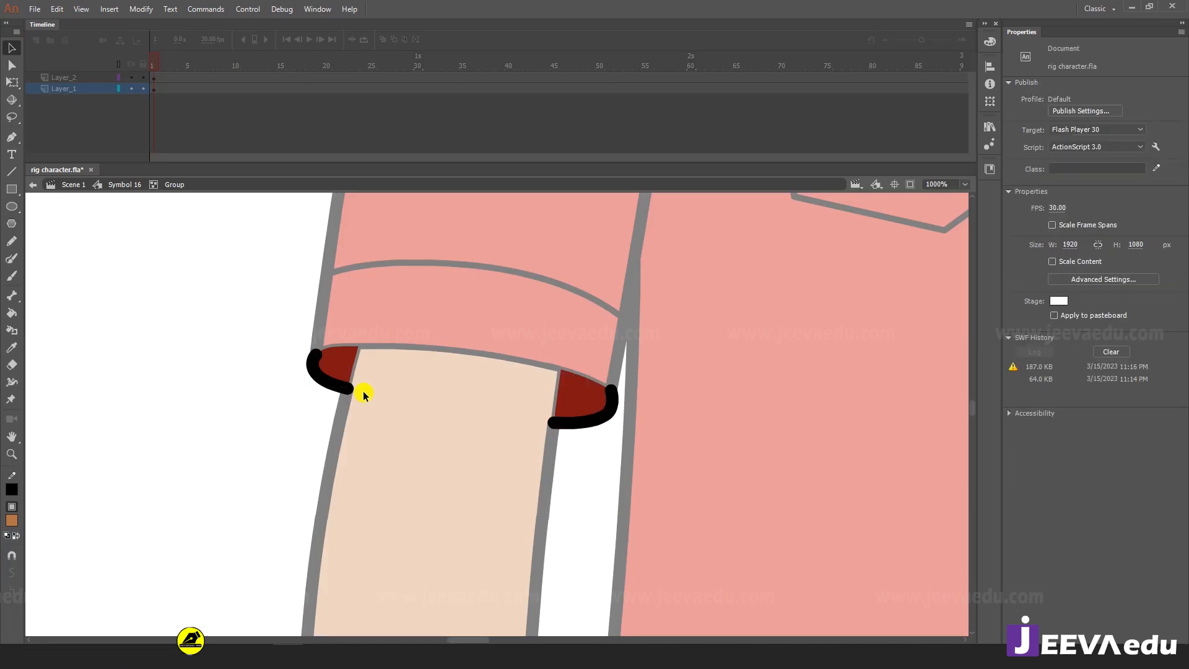
{"action": "left_click_drag", "start_coordinate": [343, 388], "coordinate": [556, 422]}
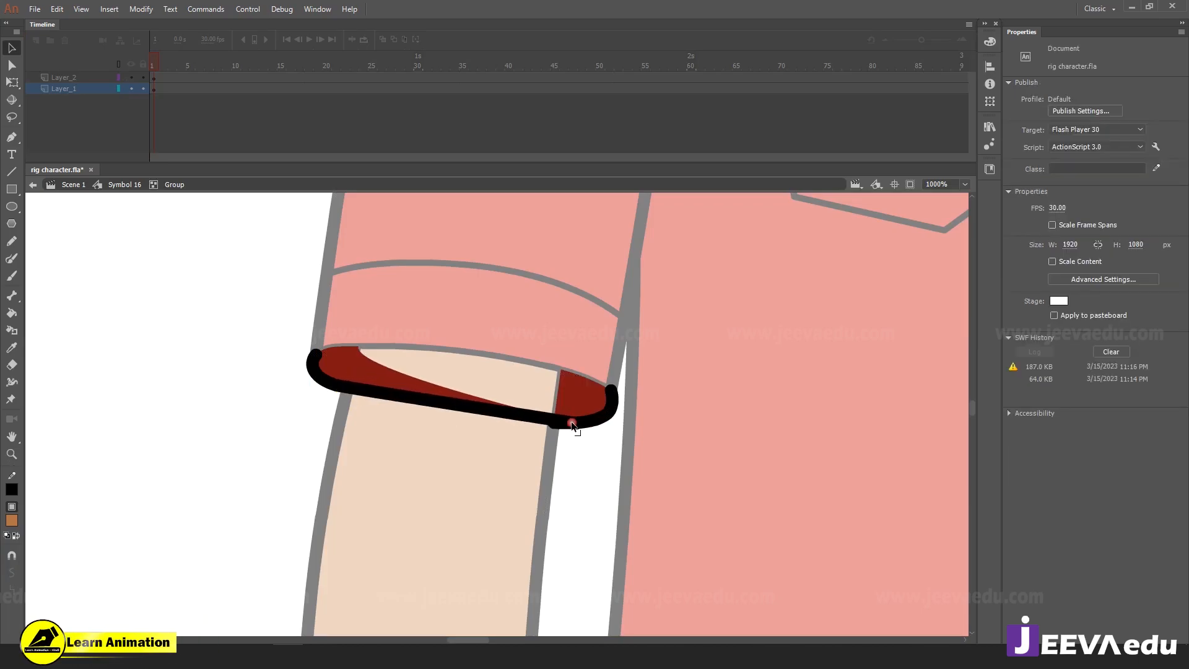
{"action": "left_click", "coordinate": [552, 425]}
{"action": "key", "text": "Delete"}
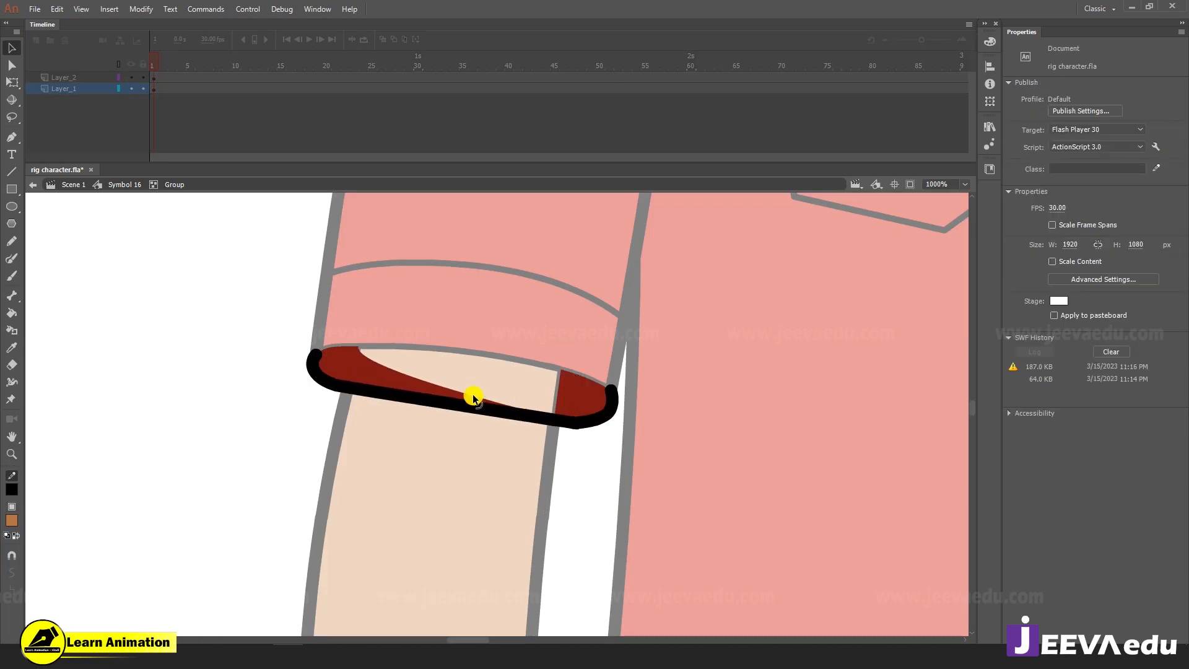
Reshape the dark red cuff fill upward and widen its upper corners so it spans the whole sleeve opening
{"action": "left_click_drag", "start_coordinate": [475, 395], "coordinate": [665, 326]}
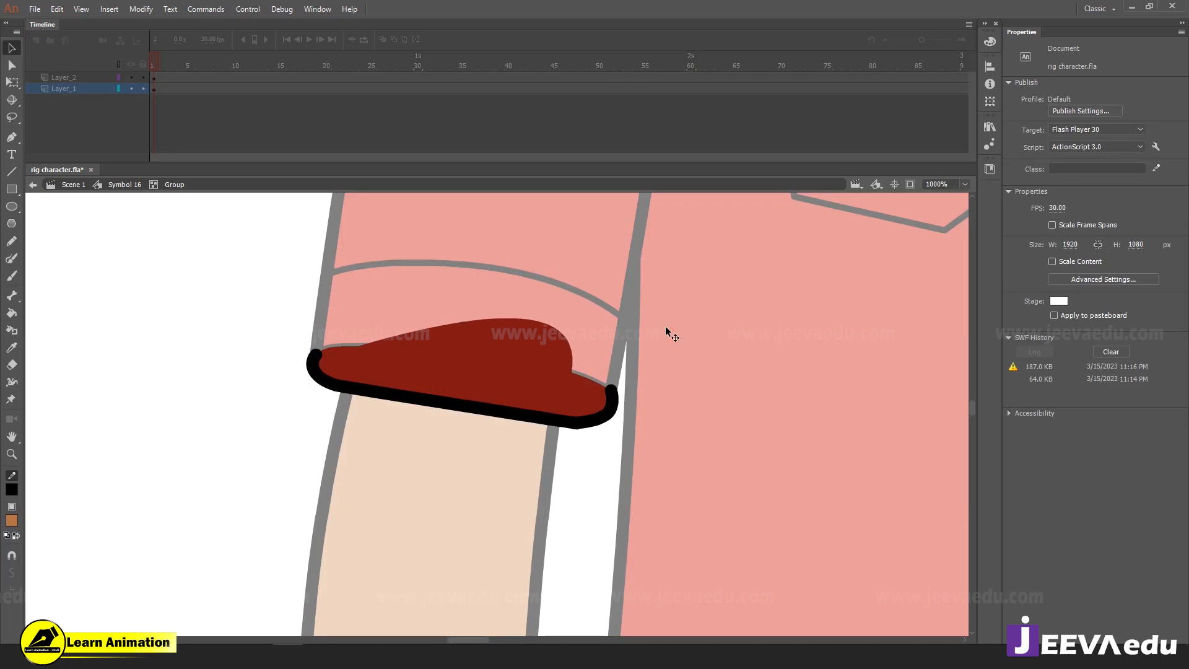
{"action": "left_click_drag", "start_coordinate": [382, 344], "coordinate": [354, 325]}
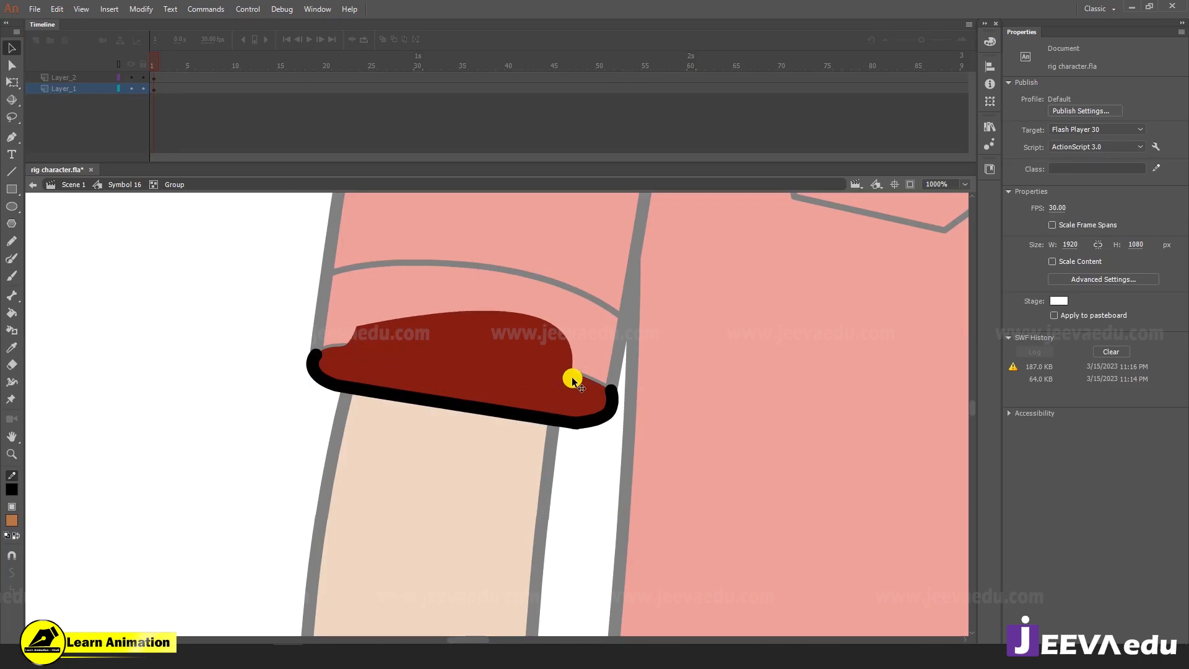
{"action": "left_click_drag", "start_coordinate": [573, 376], "coordinate": [593, 350]}
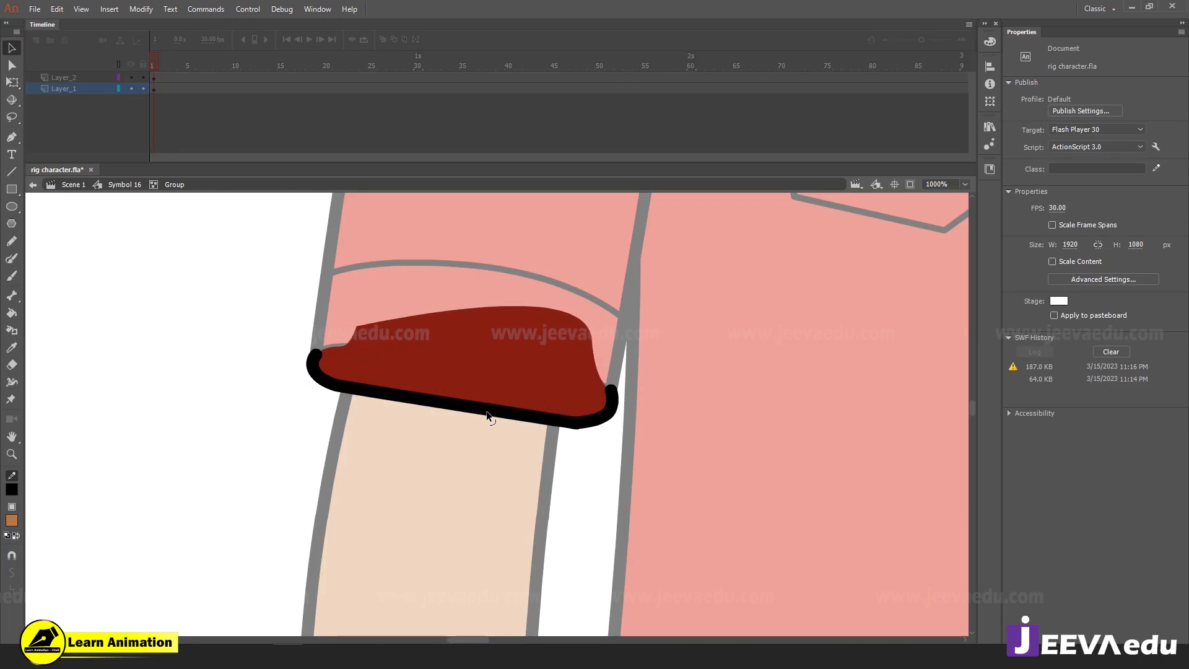
Bend the cuff's lower outline downward into a smooth curve, adjust its corner points near the arm edges, and exit the group
{"action": "mouse_move", "coordinate": [489, 416]}
{"action": "left_mouse_down"}
{"action": "mouse_move", "coordinate": [523, 438]}
{"action": "mouse_move", "coordinate": [526, 419]}
{"action": "mouse_move", "coordinate": [547, 431]}
{"action": "left_mouse_up"}
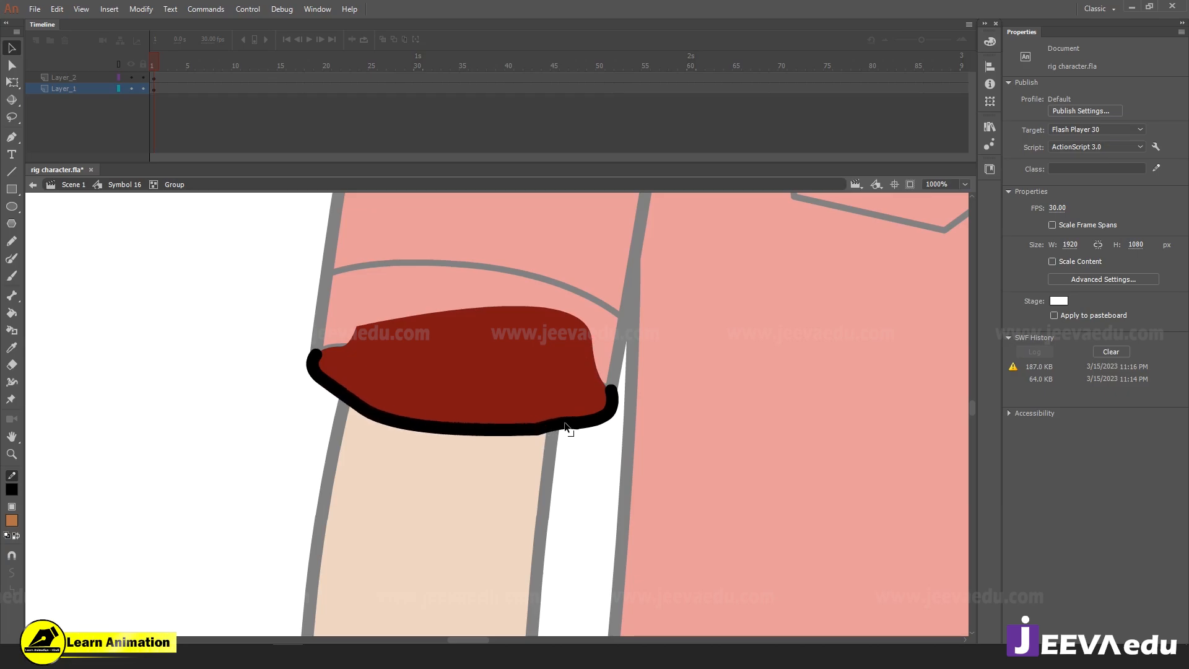
{"action": "left_click", "coordinate": [567, 428]}
{"action": "left_click", "coordinate": [572, 435]}
{"action": "left_click_drag", "start_coordinate": [567, 421], "coordinate": [584, 437]}
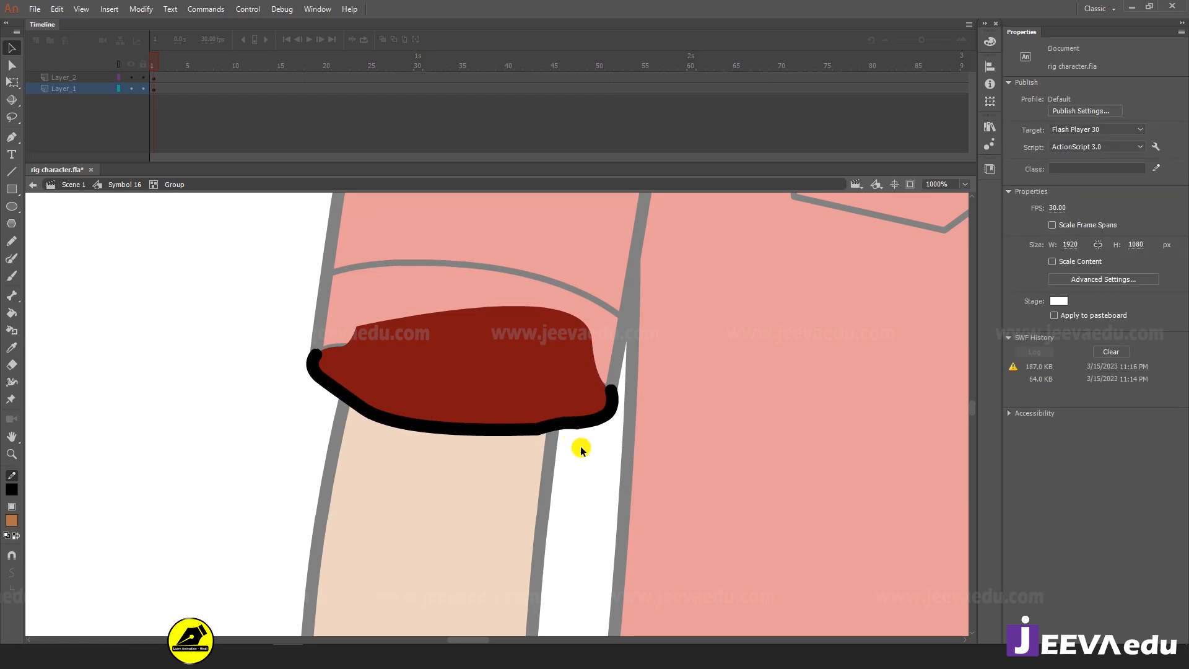
{"action": "key", "text": "ctrl+z"}
{"action": "key", "text": "ctrl+z"}
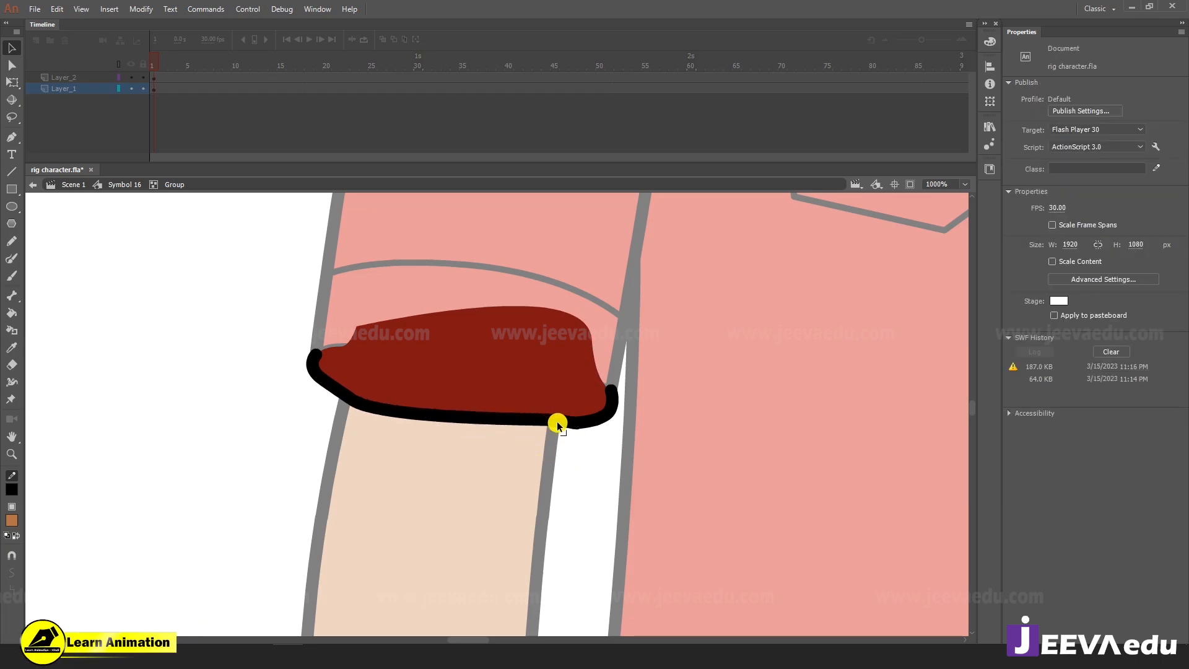
{"action": "left_click_drag", "start_coordinate": [557, 424], "coordinate": [549, 424]}
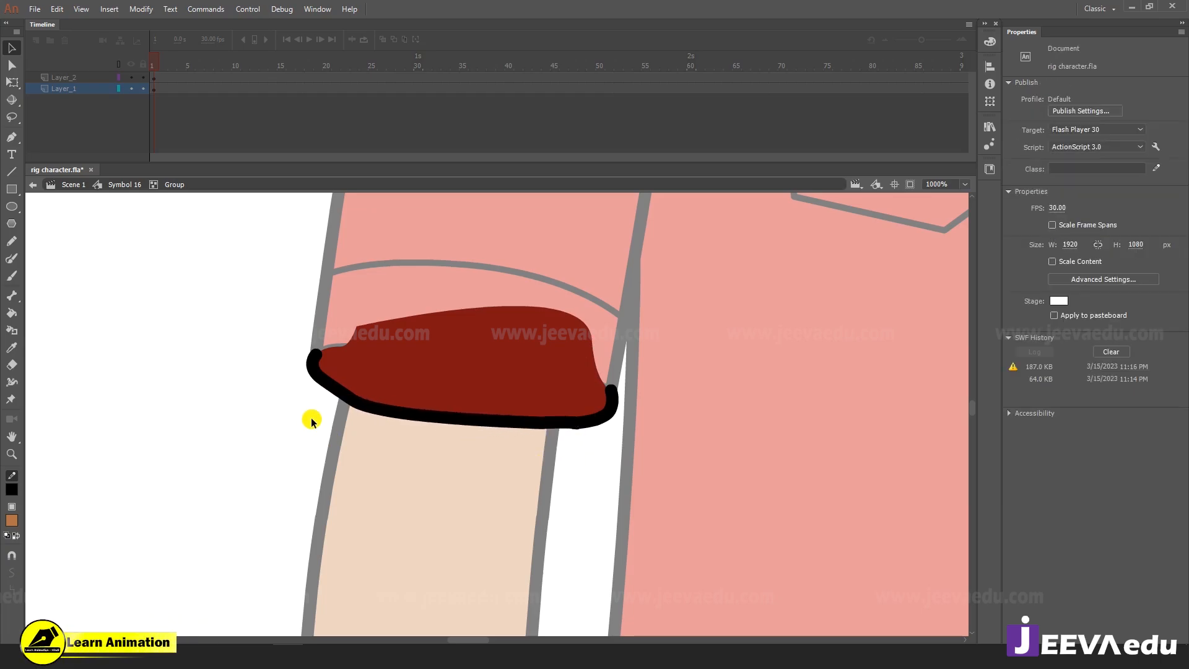
{"action": "left_click_drag", "start_coordinate": [344, 394], "coordinate": [335, 395]}
{"action": "double_click", "coordinate": [275, 431]}
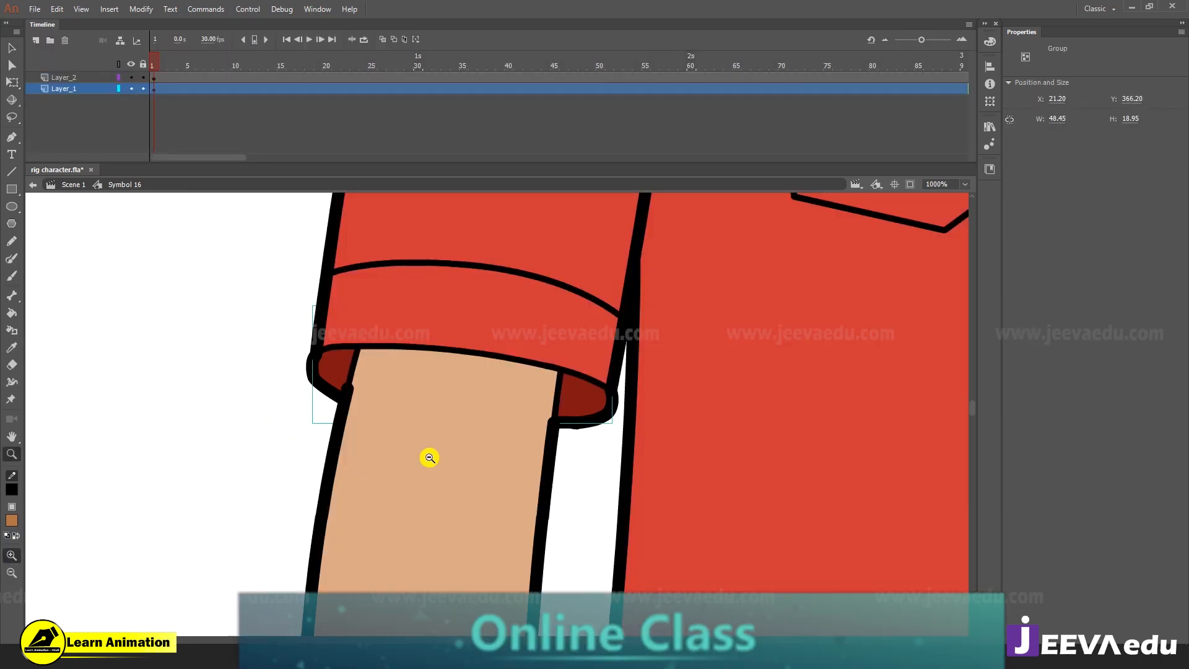
{"action": "key", "text": "ctrl+minus"}
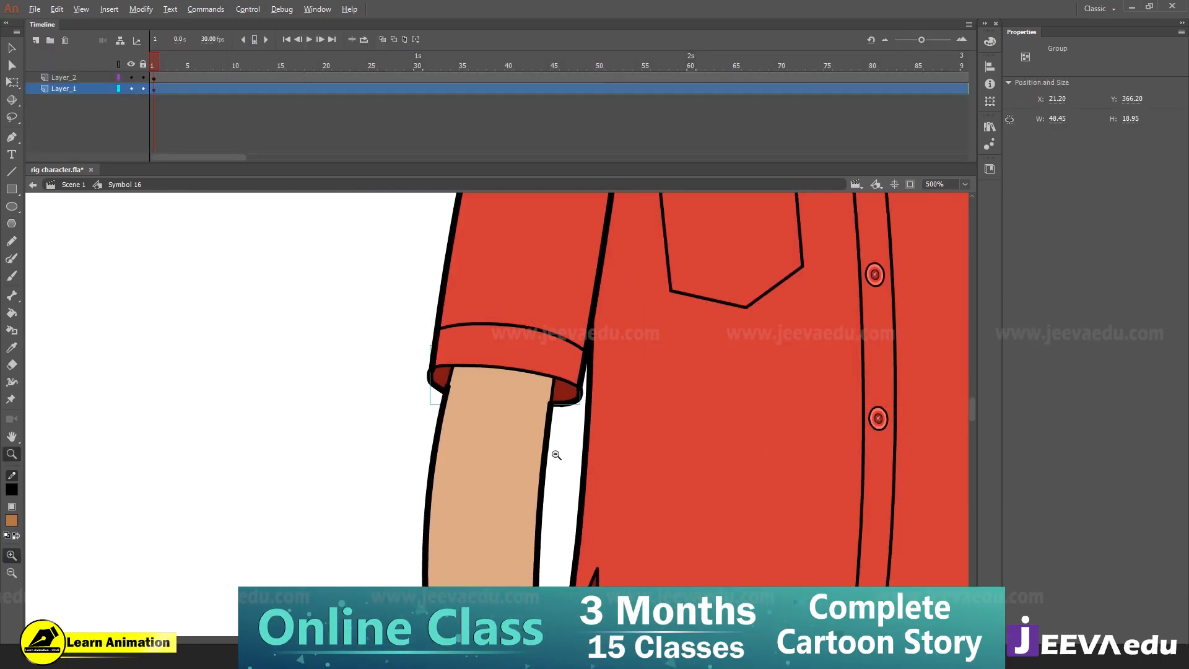
Cut the complete arm with its sleeve on the pocket side and paste it in place on a new layer above Layer_1
{"action": "key", "text": "ctrl+minus"}
{"action": "key", "text": "ctrl+minus"}
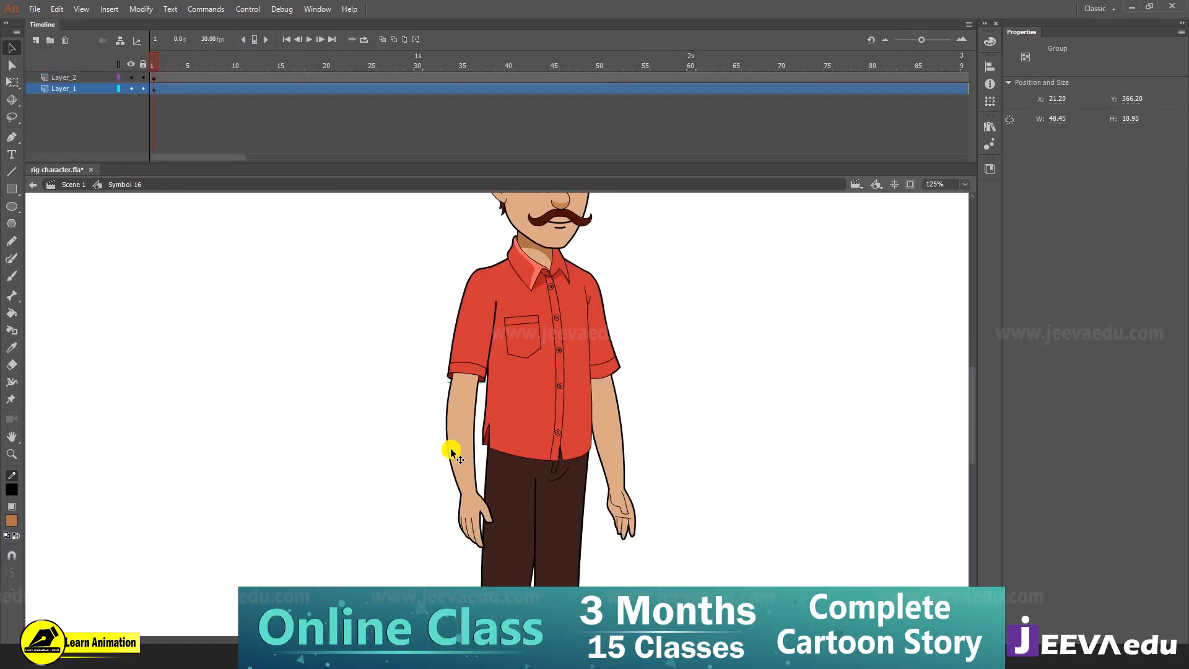
{"action": "left_click", "coordinate": [461, 489]}
{"action": "left_click_drag", "start_coordinate": [434, 341], "coordinate": [289, 396]}
{"action": "key", "text": "ctrl+z"}
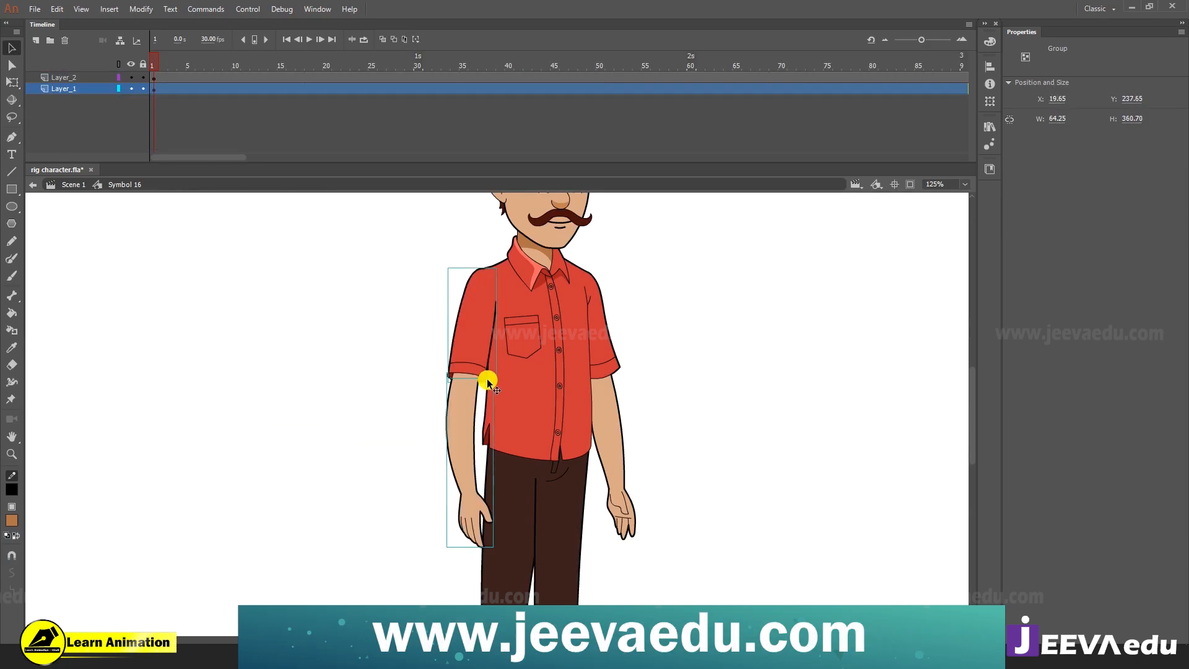
{"action": "key", "text": "ctrl+x"}
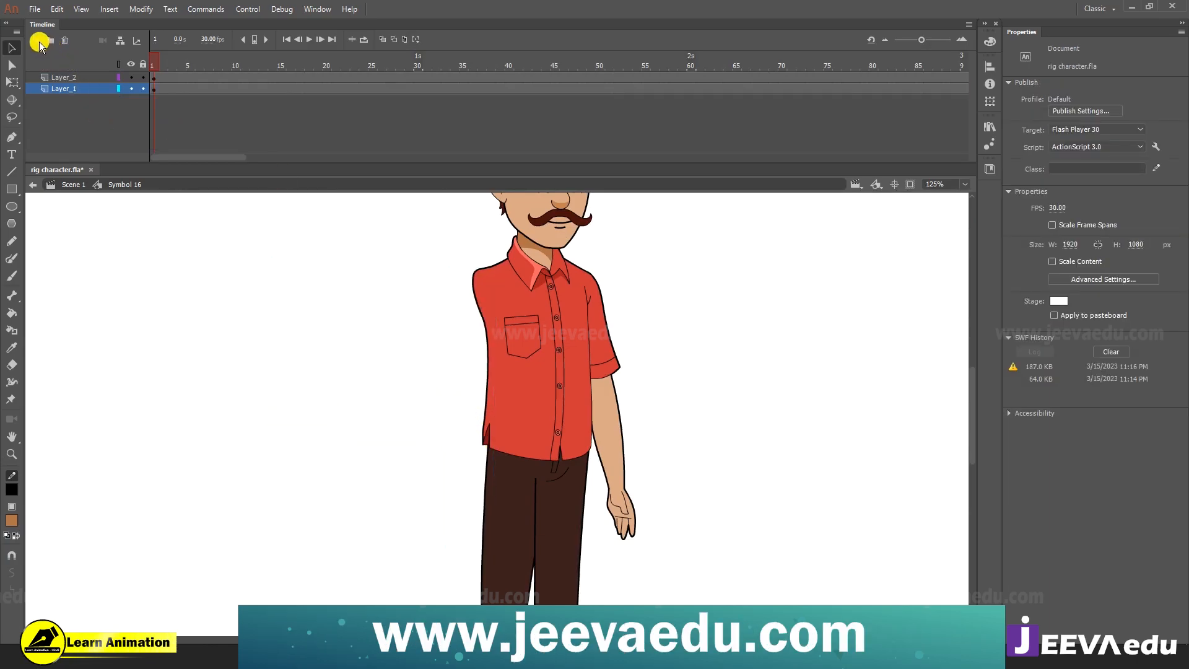
{"action": "left_click", "coordinate": [39, 41]}
{"action": "right_click", "coordinate": [244, 296]}
{"action": "left_click", "coordinate": [278, 344]}
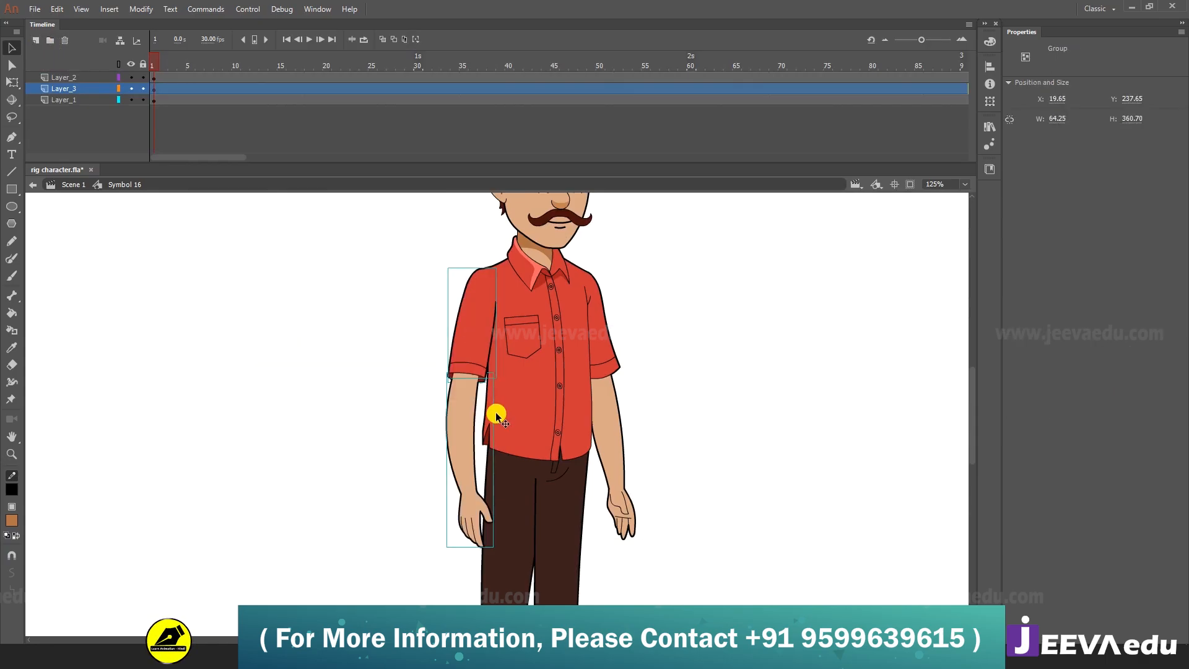
Convert the pasted arm to a graphic symbol and move its transformation point to the shoulder
{"action": "key", "text": "F8"}
{"action": "key", "text": "Return"}
{"action": "key", "text": "q"}
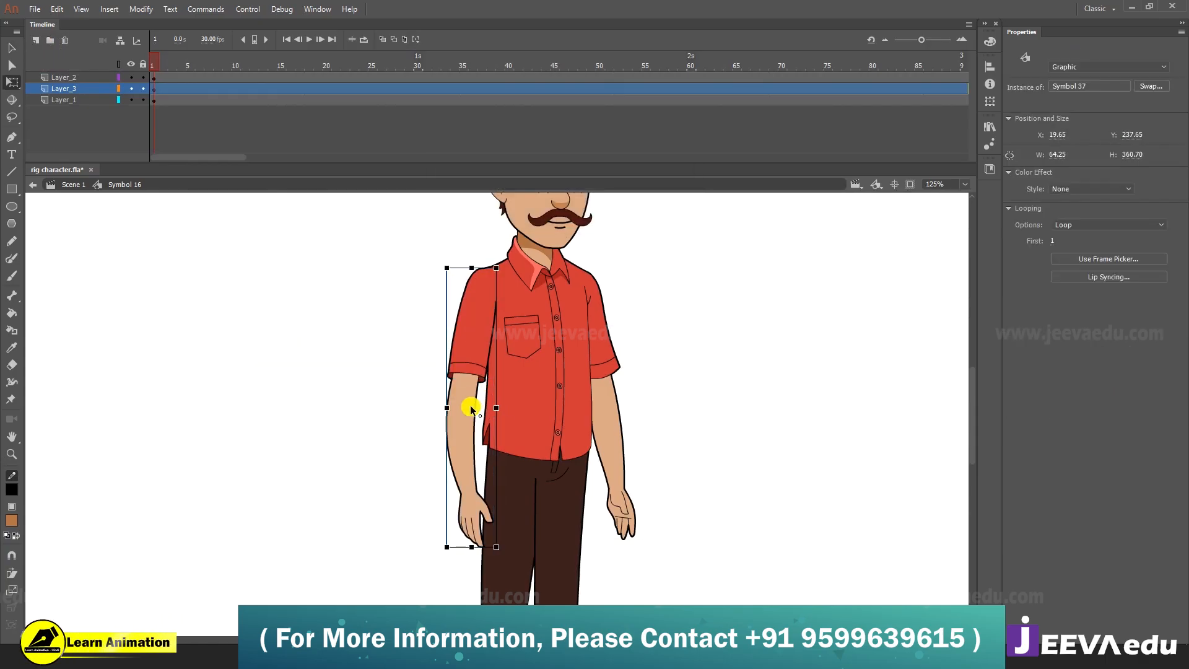
{"action": "left_click_drag", "start_coordinate": [471, 407], "coordinate": [476, 280]}
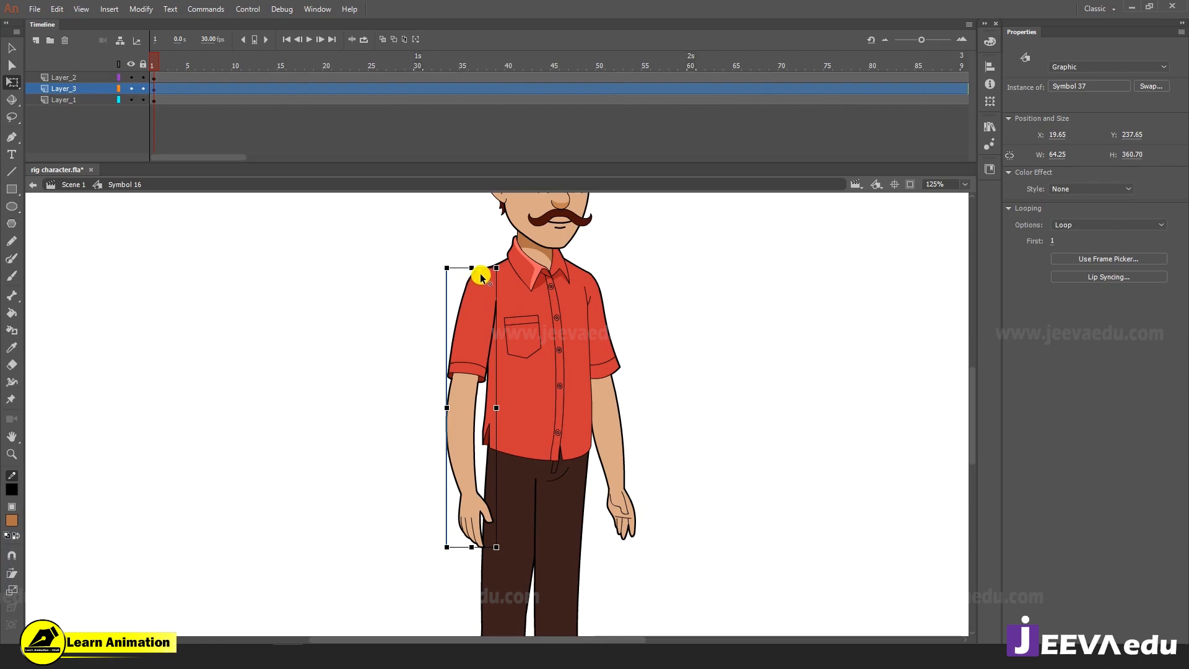
Try rotating the arm about its shoulder pivot and undo each test rotation
{"action": "left_click_drag", "start_coordinate": [501, 549], "coordinate": [447, 554]}
{"action": "key", "text": "ctrl+z"}
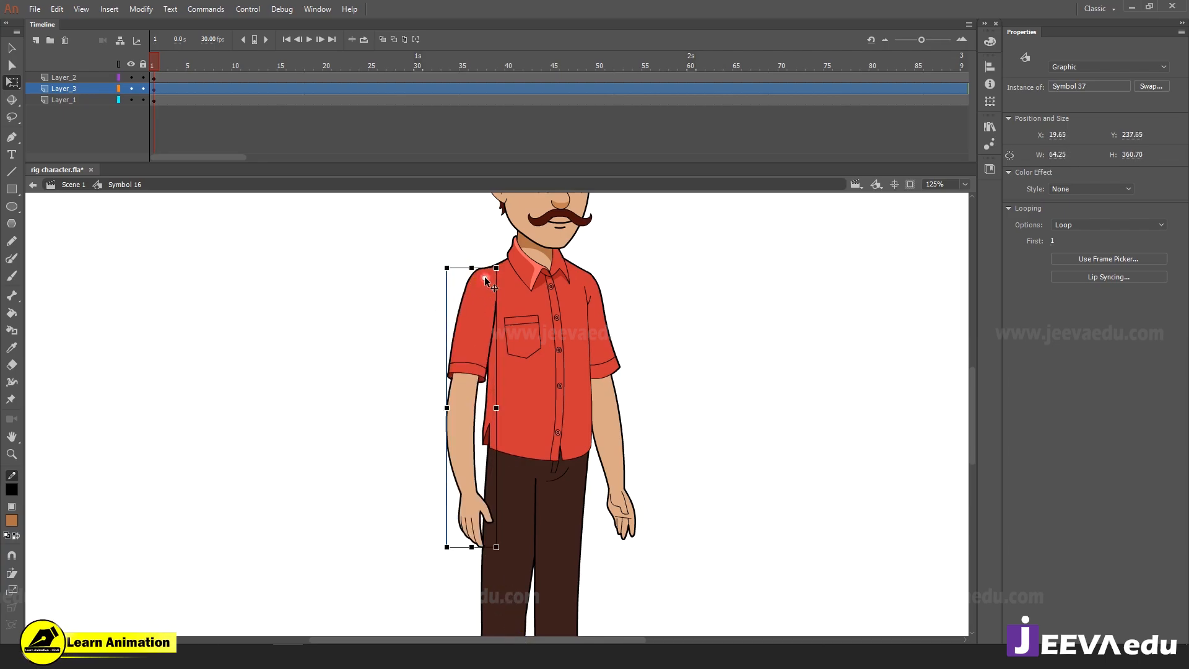
{"action": "left_click_drag", "start_coordinate": [531, 564], "coordinate": [427, 528]}
{"action": "key", "text": "ctrl+z"}
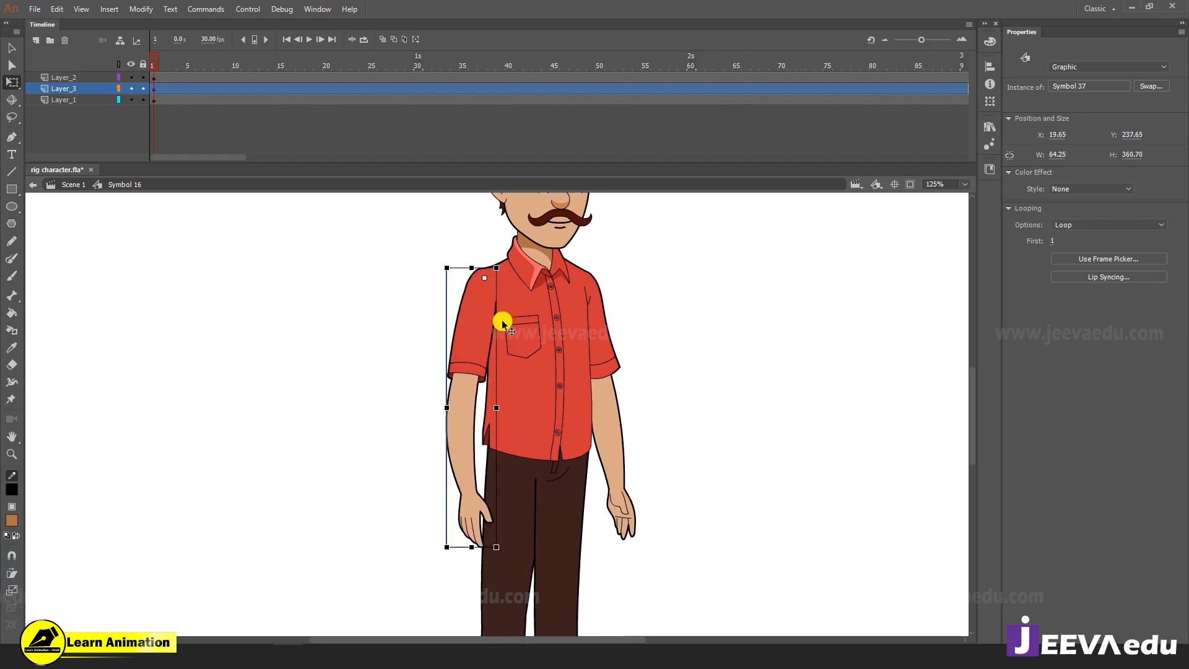
Open the new arm symbol for editing in place with nothing selected inside it
{"action": "key", "text": "ctrl+space"}
{"action": "left_click", "coordinate": [500, 295]}
{"action": "left_click", "coordinate": [512, 345]}
{"action": "key", "text": "ctrl+space"}
{"action": "key", "text": "ctrl+2"}
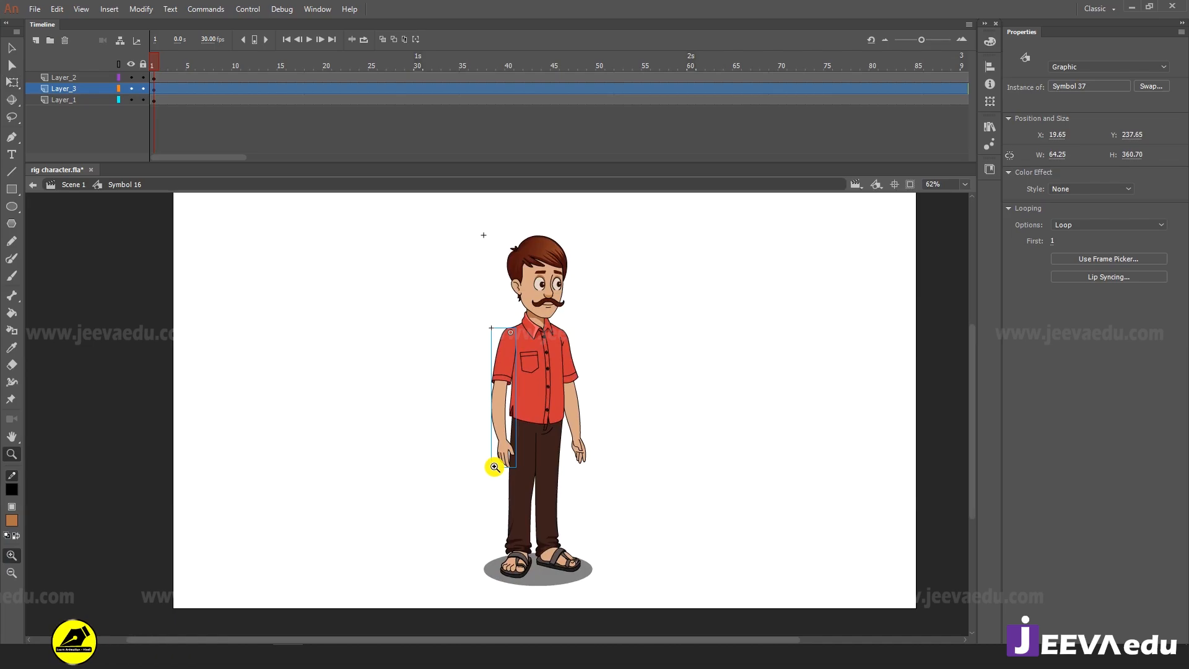
{"action": "left_click", "coordinate": [510, 409]}
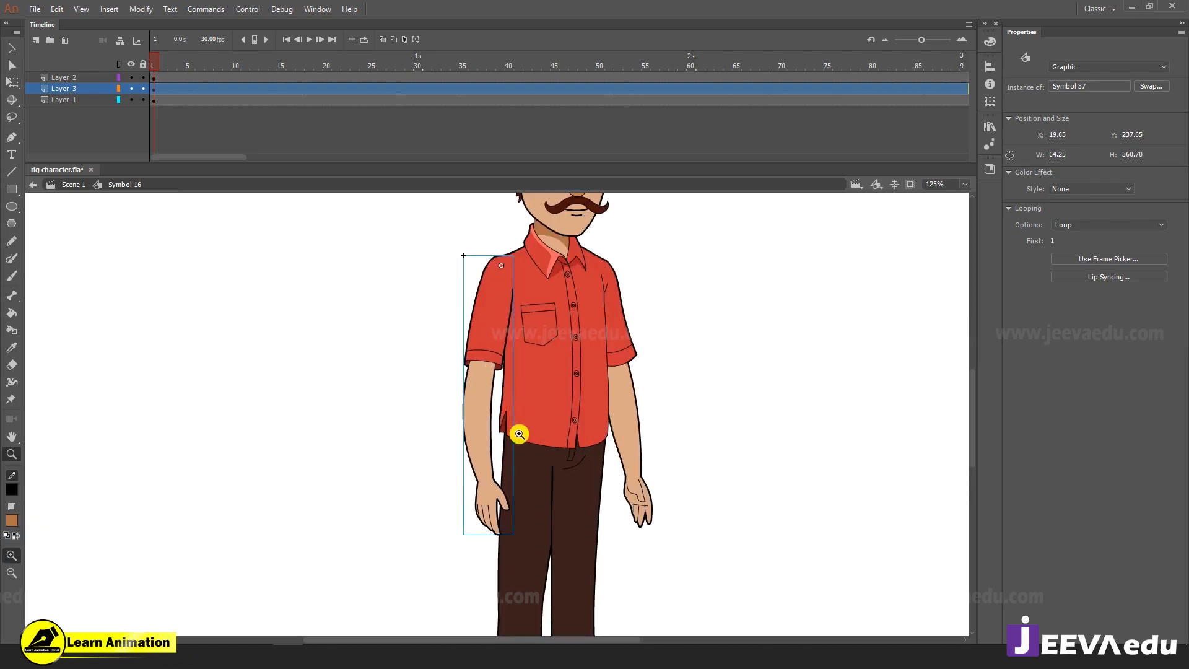
{"action": "key", "text": "v"}
{"action": "left_click", "coordinate": [478, 313]}
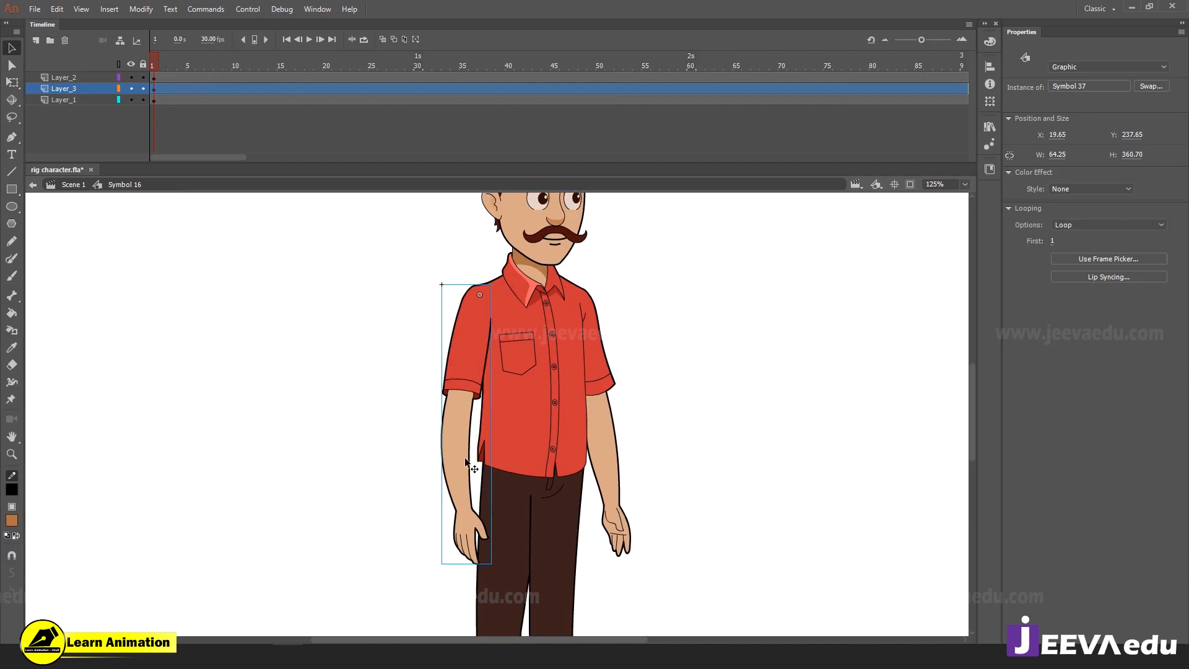
{"action": "double_click", "coordinate": [464, 457]}
{"action": "key", "text": "z"}
{"action": "left_click", "coordinate": [488, 439]}
{"action": "key", "text": "v"}
{"action": "left_click", "coordinate": [418, 417]}
{"action": "left_click", "coordinate": [364, 400]}
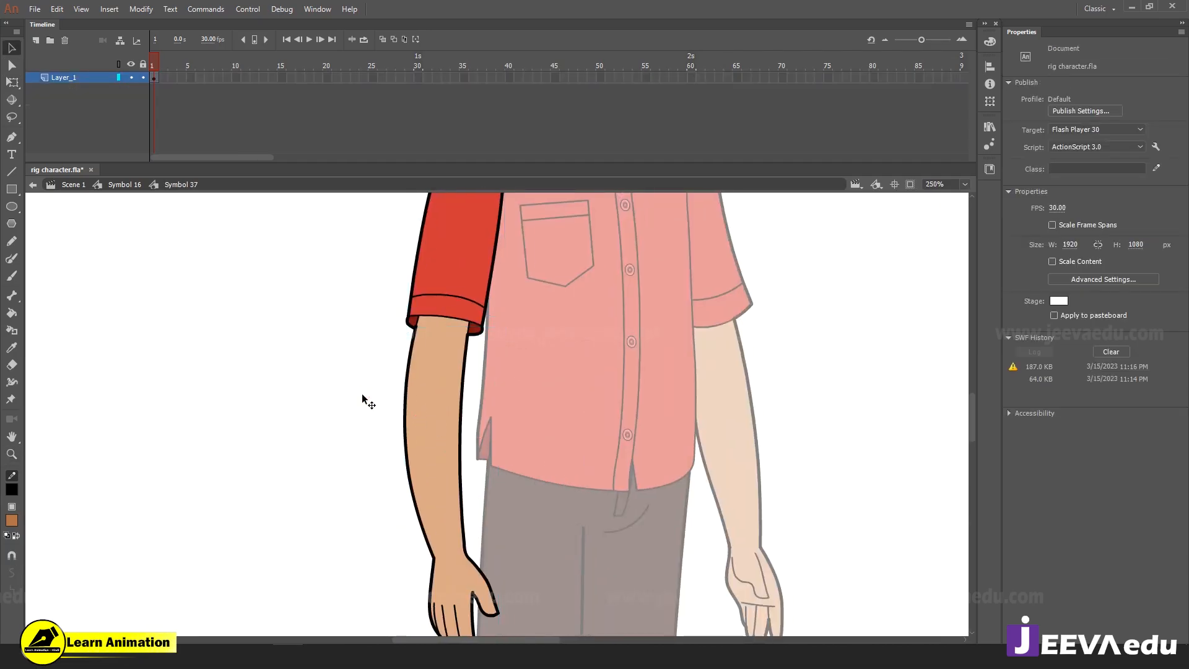
Open the bare forearm and hand group inside the arm symbol
{"action": "left_click", "coordinate": [438, 359]}
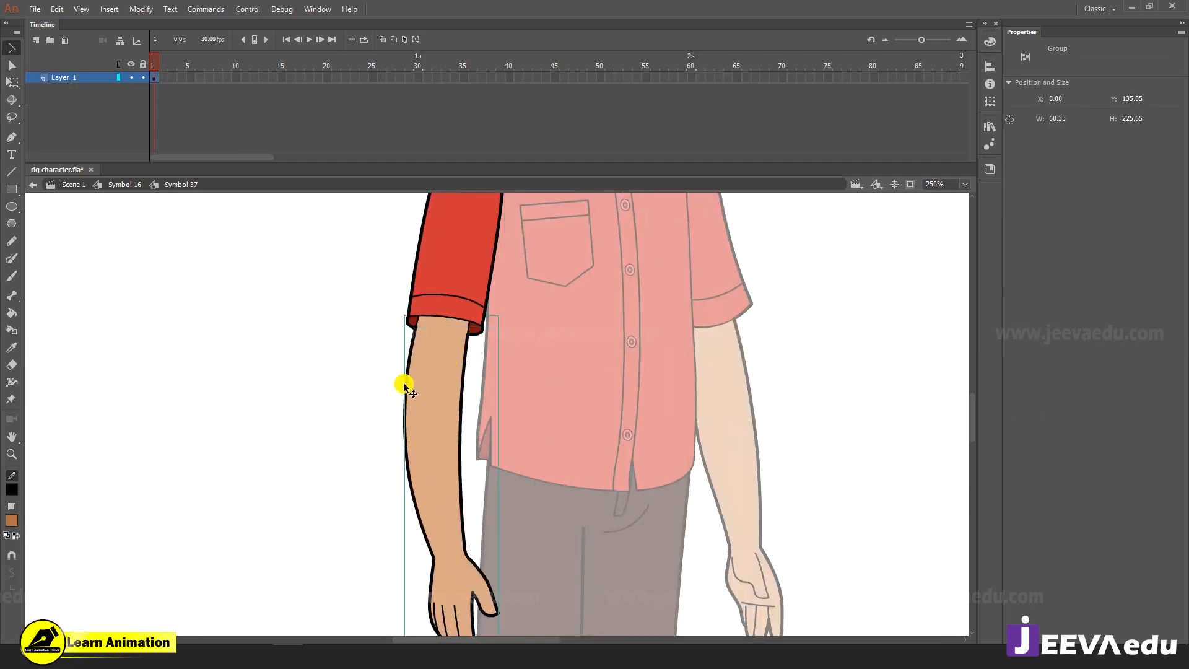
{"action": "double_click", "coordinate": [463, 373]}
{"action": "left_click", "coordinate": [444, 423]}
{"action": "double_click", "coordinate": [312, 425]}
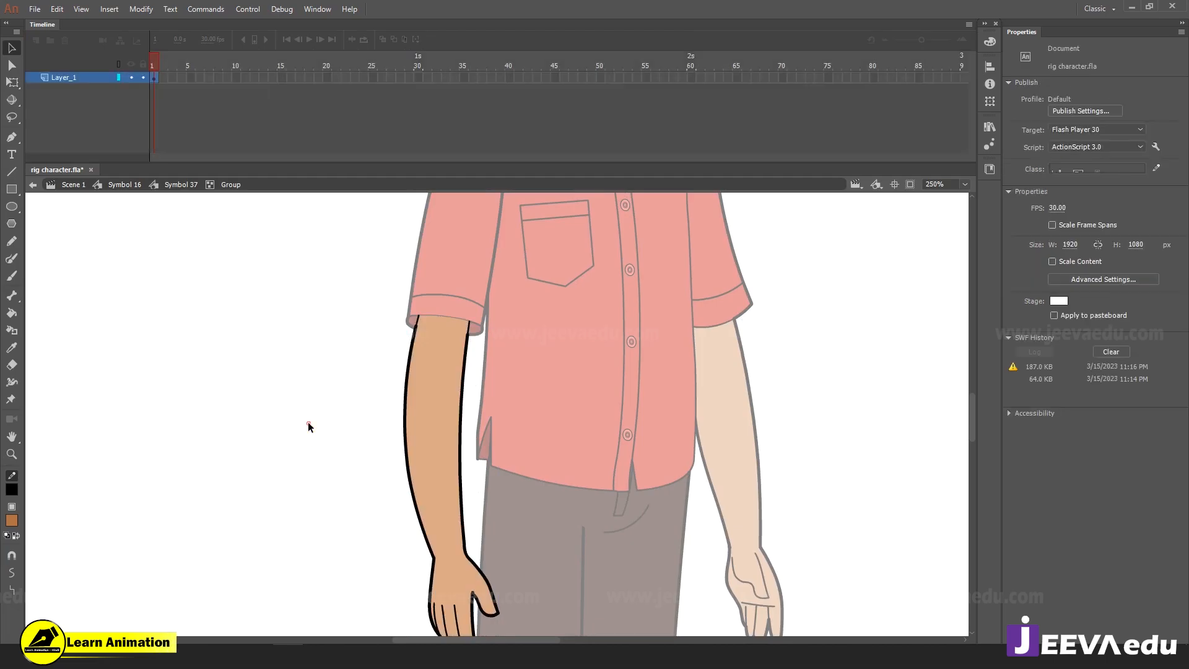
{"action": "double_click", "coordinate": [452, 392]}
{"action": "key", "text": "z"}
{"action": "left_click", "coordinate": [471, 348]}
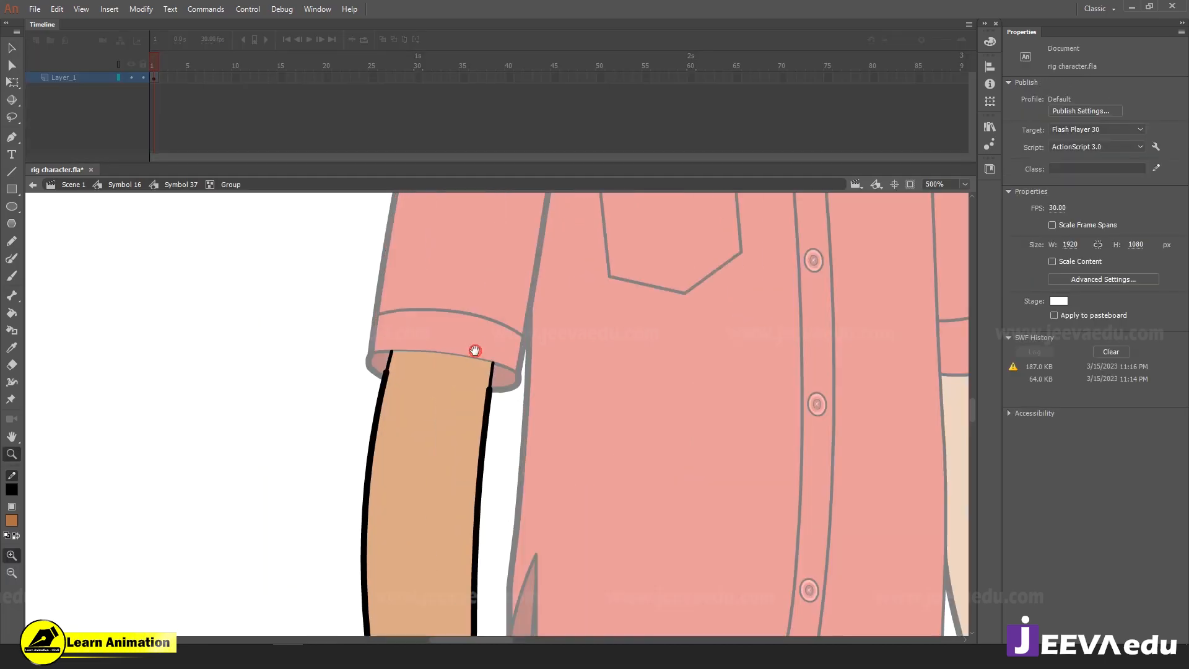
{"action": "left_click_drag", "start_coordinate": [468, 483], "coordinate": [452, 417]}
Draw a straight red line with a 1.00 stroke across the forearm, slightly below the sleeve cuff and extending past both outlines
{"action": "key", "text": "v"}
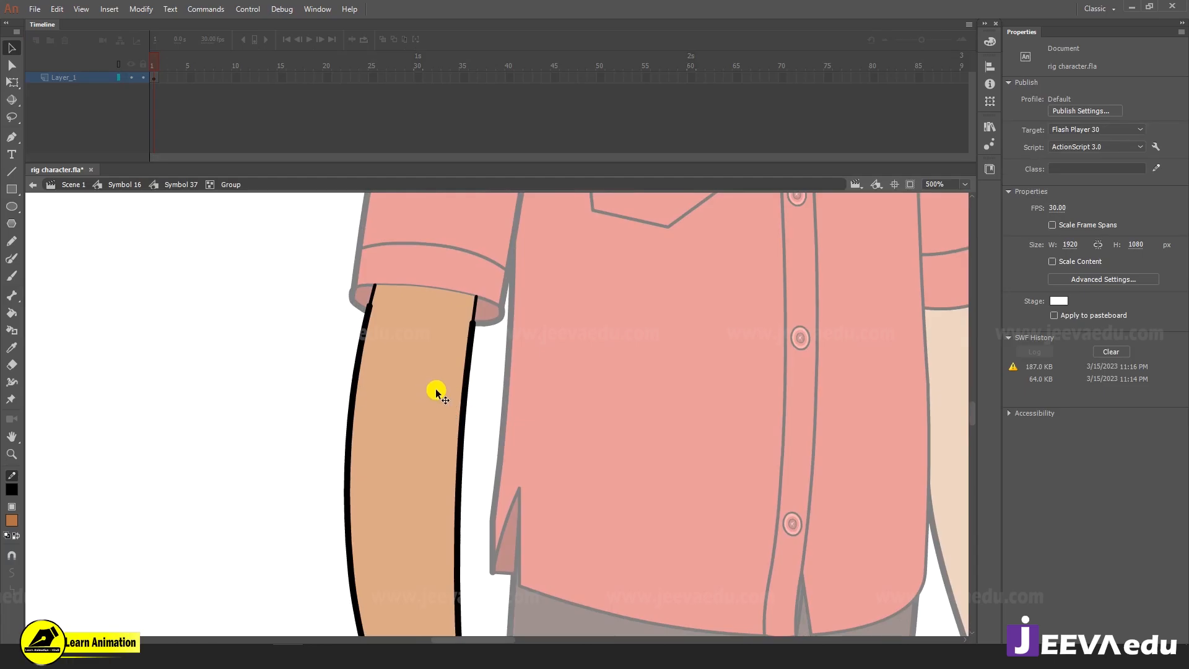
{"action": "key", "text": "ctrl+minus"}
{"action": "key", "text": "z"}
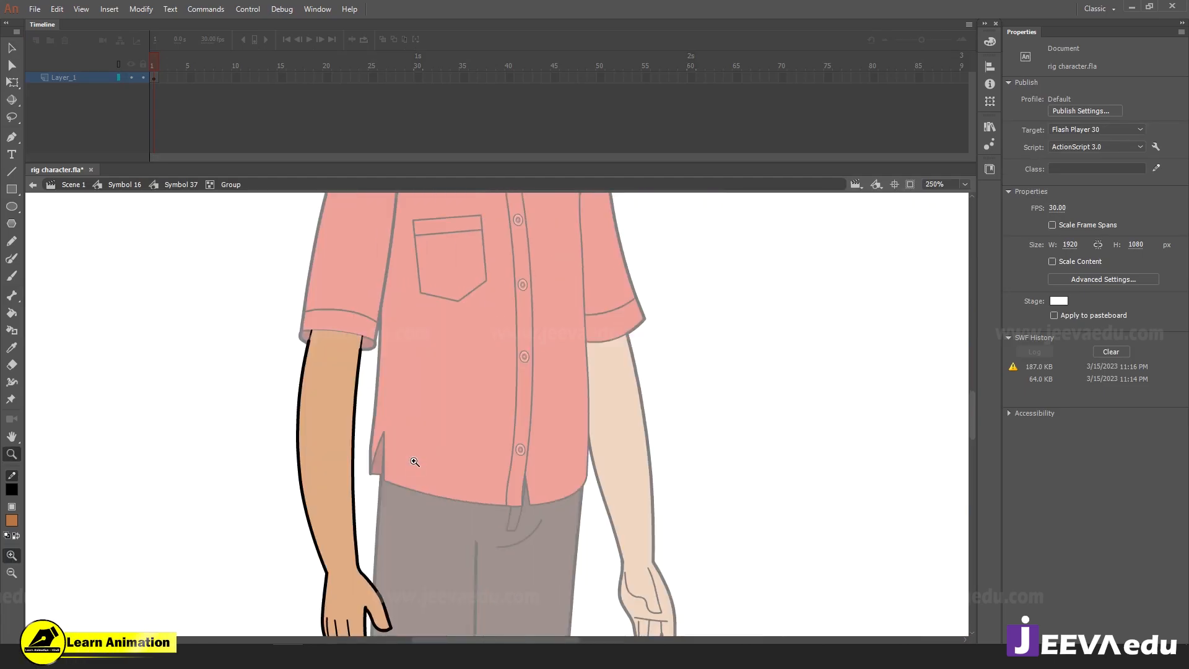
{"action": "left_click", "coordinate": [374, 386]}
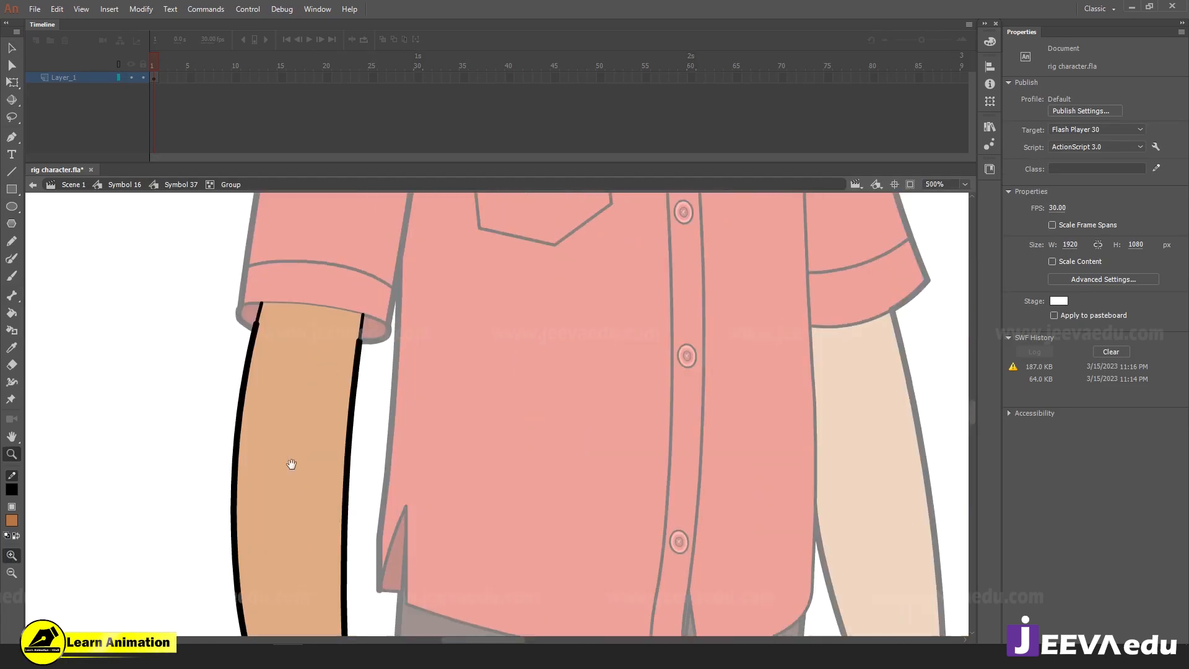
{"action": "key", "text": "v"}
{"action": "left_click", "coordinate": [329, 438]}
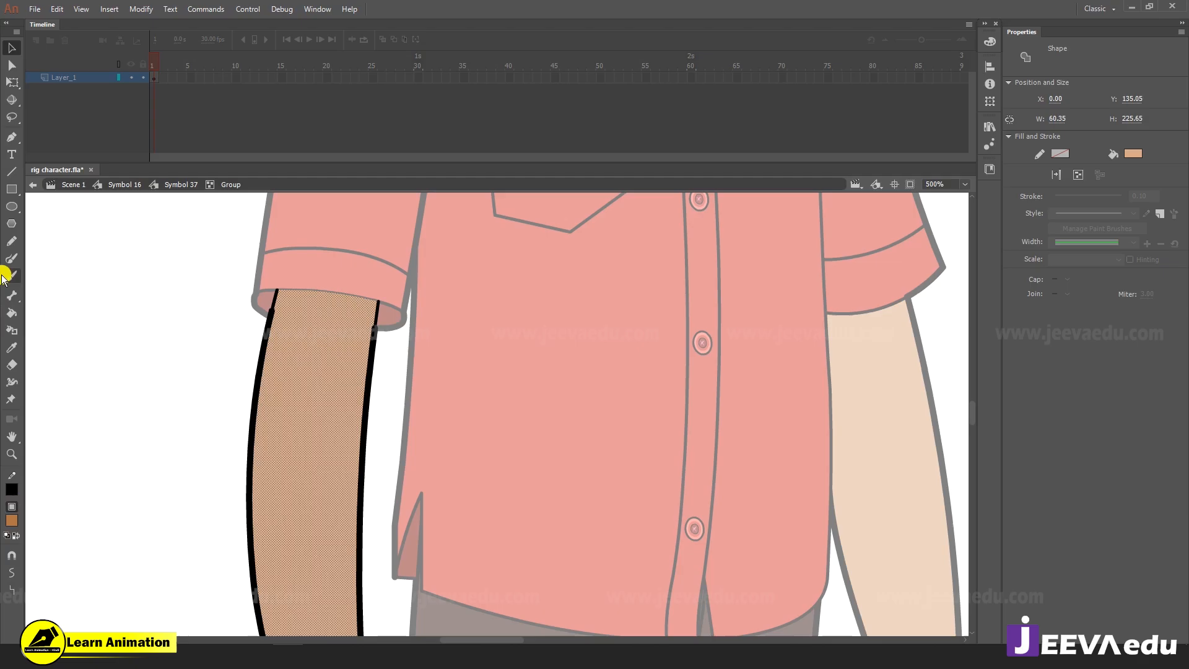
{"action": "left_click", "coordinate": [187, 428]}
{"action": "left_click", "coordinate": [11, 489]}
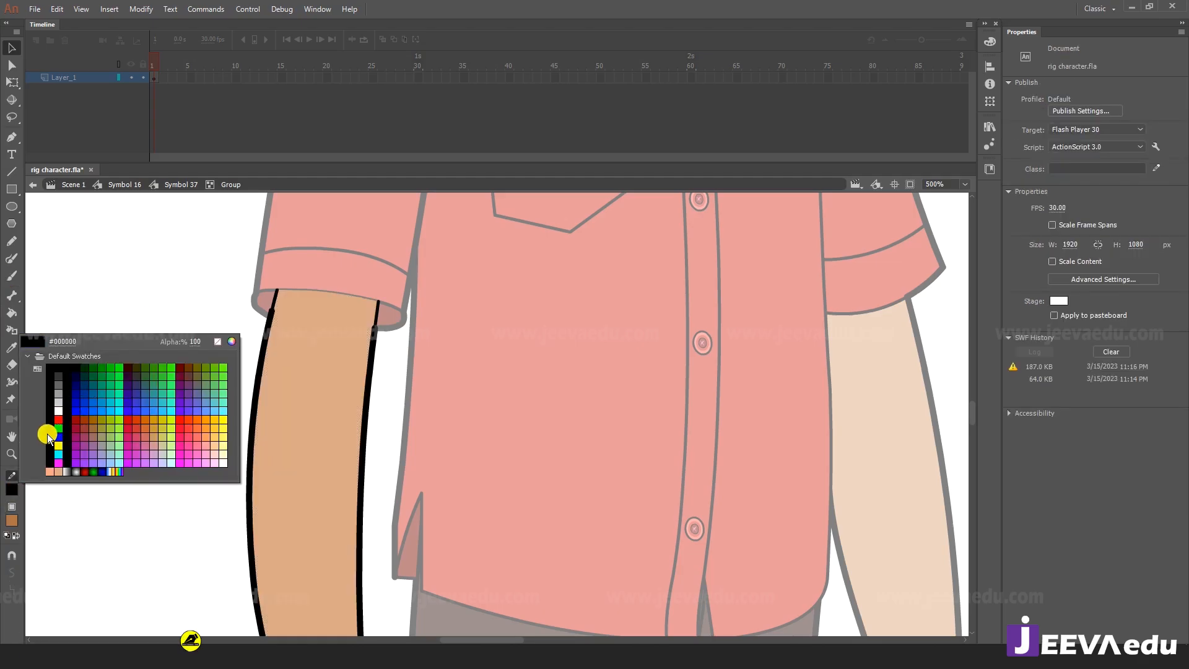
{"action": "left_click", "coordinate": [57, 419]}
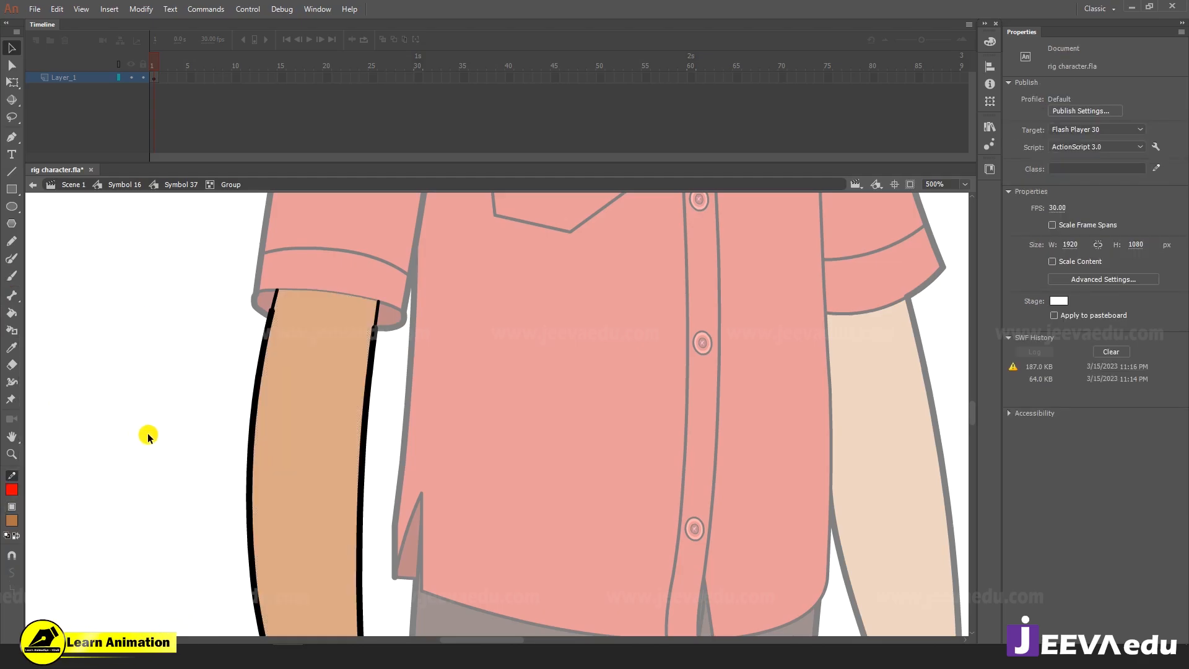
{"action": "key", "text": "n"}
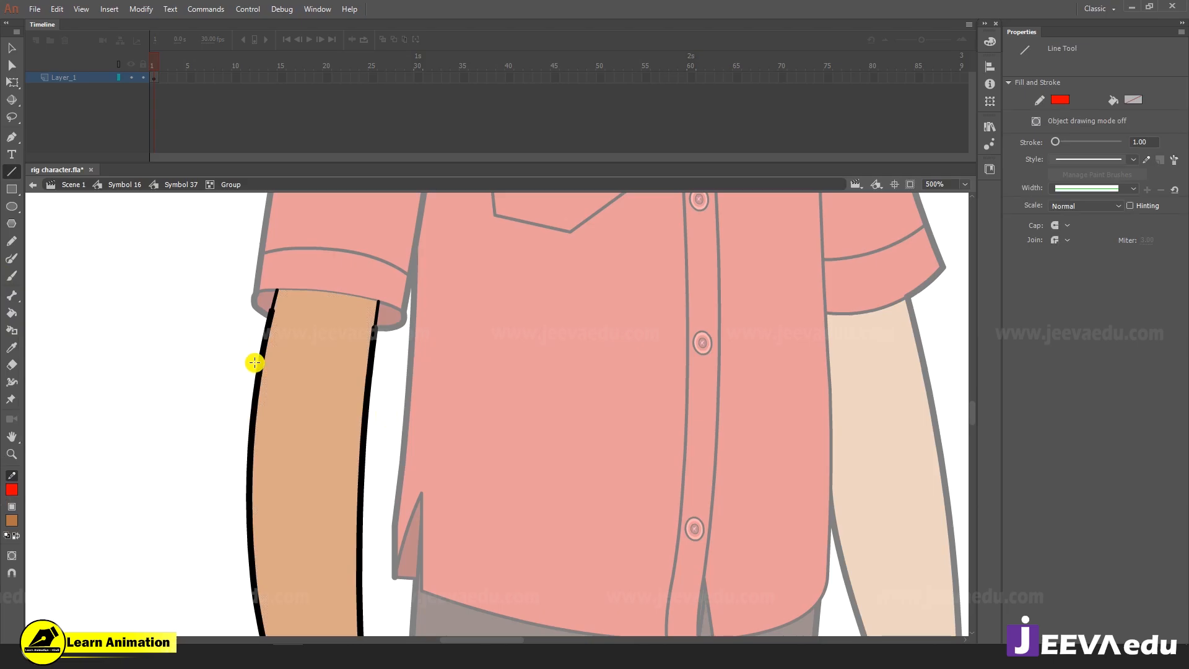
{"action": "left_click_drag", "start_coordinate": [240, 376], "coordinate": [446, 391]}
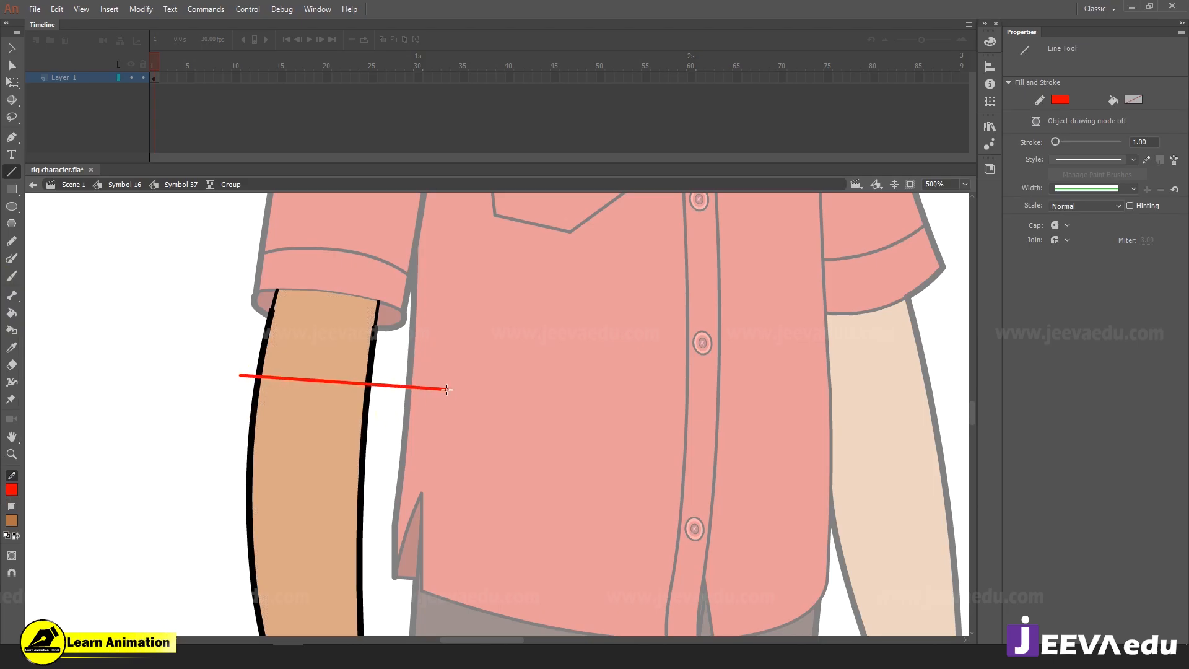
Convert the forearm and hand below the red line to a graphic symbol
{"action": "key", "text": "z"}
{"action": "left_click", "coordinate": [394, 411], "text": "alt"}
{"action": "left_click", "coordinate": [491, 505], "text": "alt"}
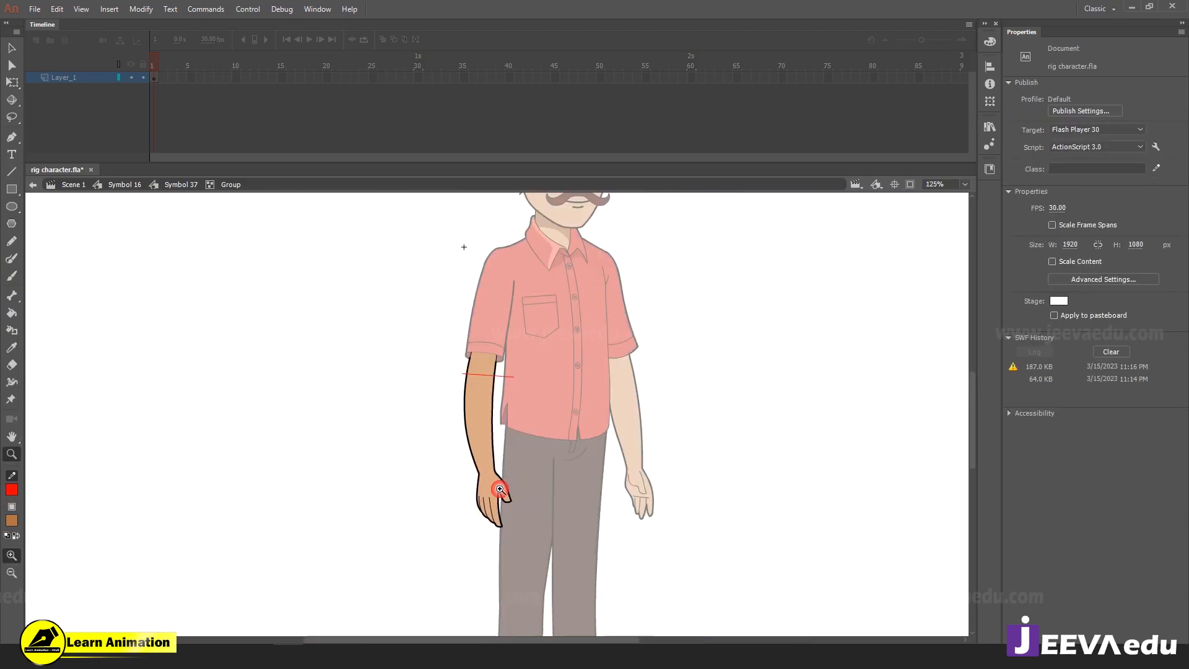
{"action": "key", "text": "v"}
{"action": "left_click", "coordinate": [492, 391]}
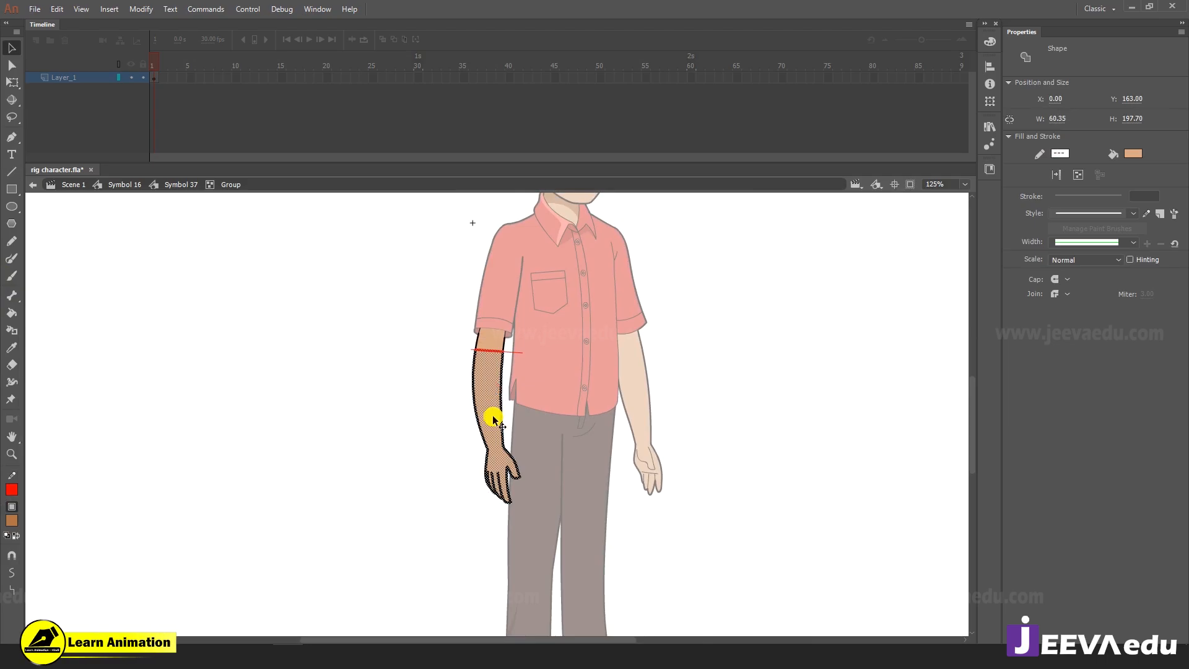
{"action": "key", "text": "F8"}
{"action": "key", "text": "Return"}
Group the short arm piece between the sleeve cuff and the red line and convert it to a graphic symbol
{"action": "key", "text": "z"}
{"action": "left_click", "coordinate": [505, 356]}
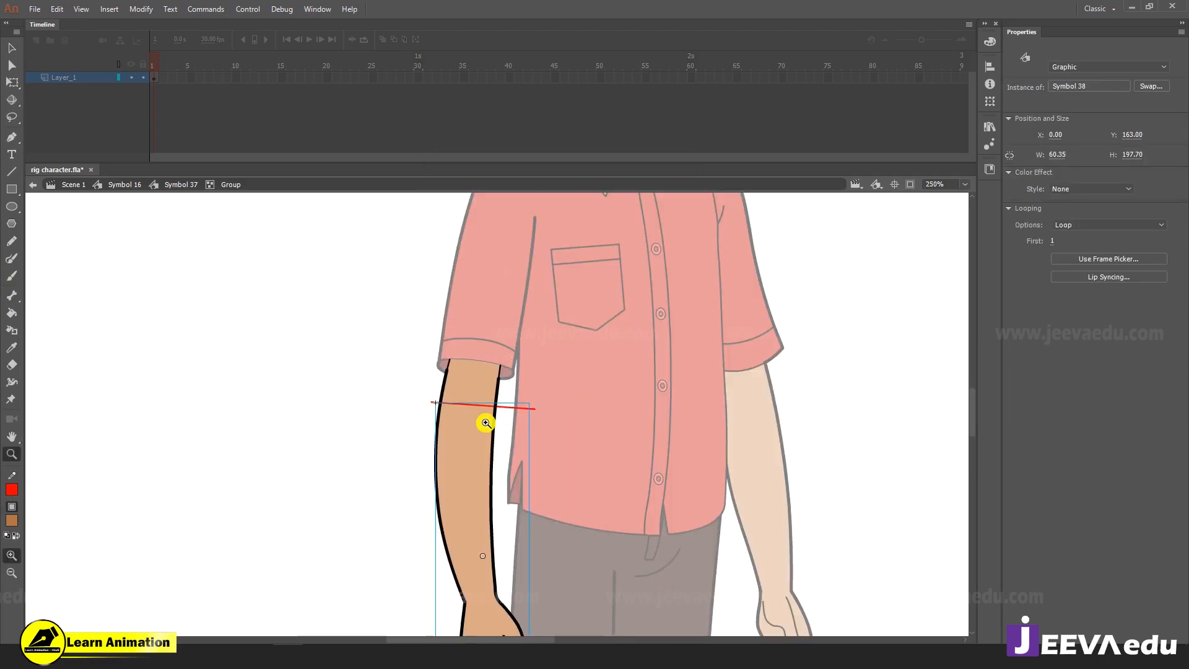
{"action": "key", "text": "v"}
{"action": "left_click", "coordinate": [476, 395]}
{"action": "key", "text": "ctrl+g"}
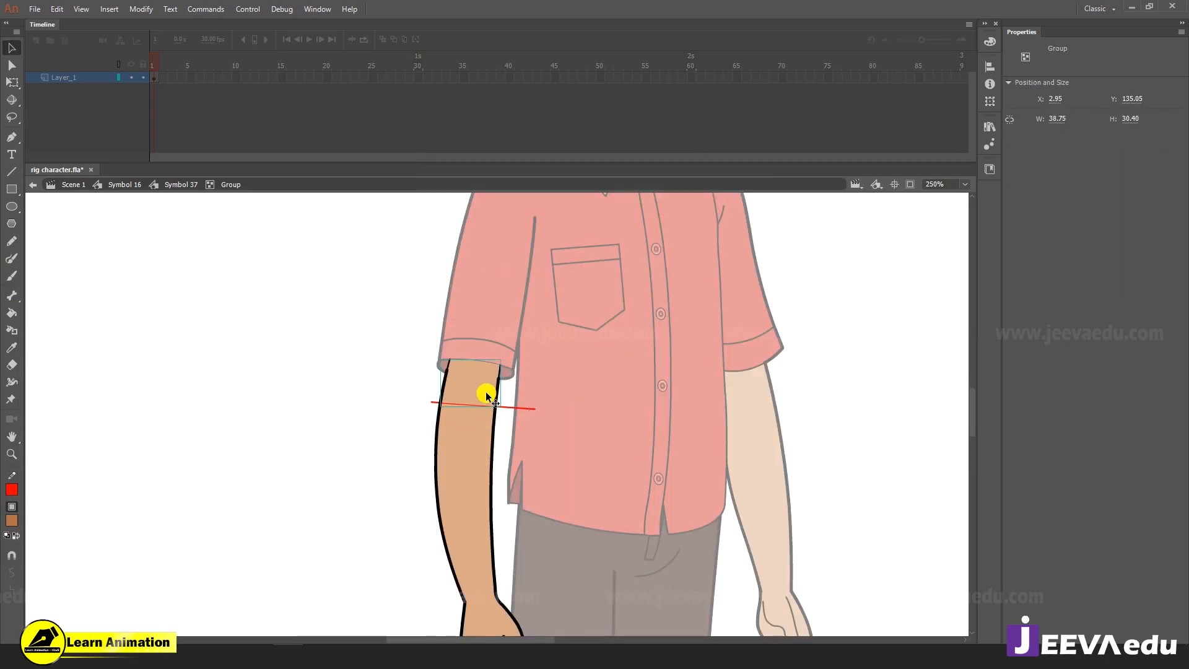
{"action": "key", "text": "F8"}
{"action": "key", "text": "Return"}
Delete the red line ends that stick out on both sides of the arm
{"action": "key", "text": "ctrl+="}
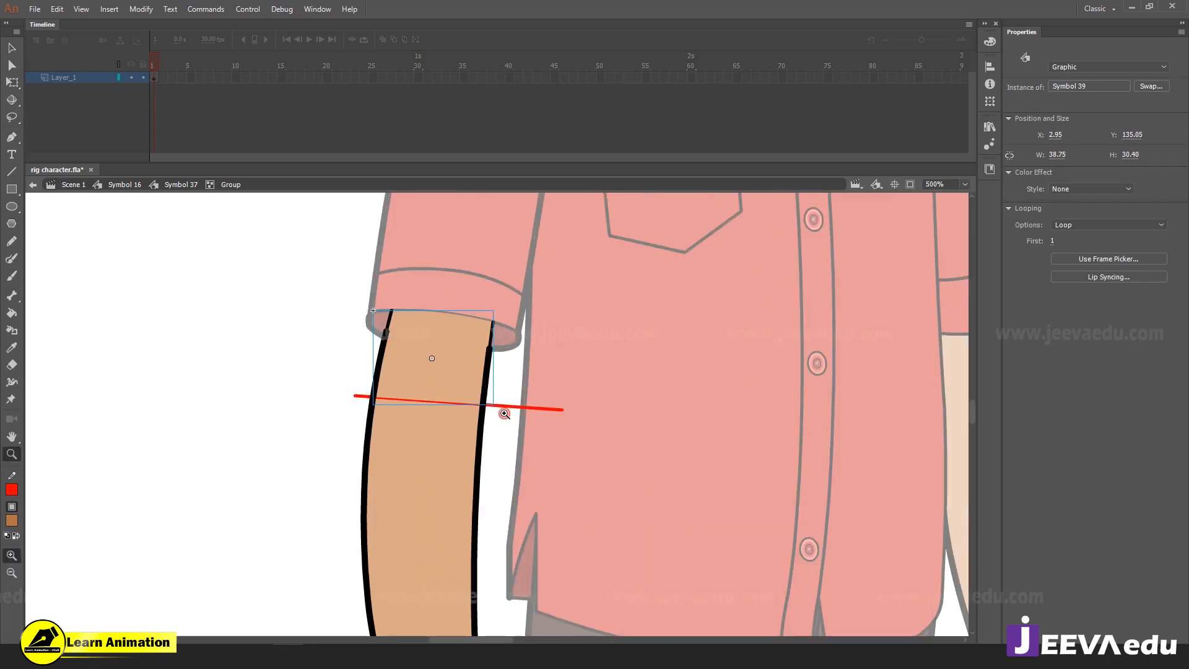
{"action": "key", "text": "b"}
{"action": "key", "text": "v"}
{"action": "left_click", "coordinate": [539, 409]}
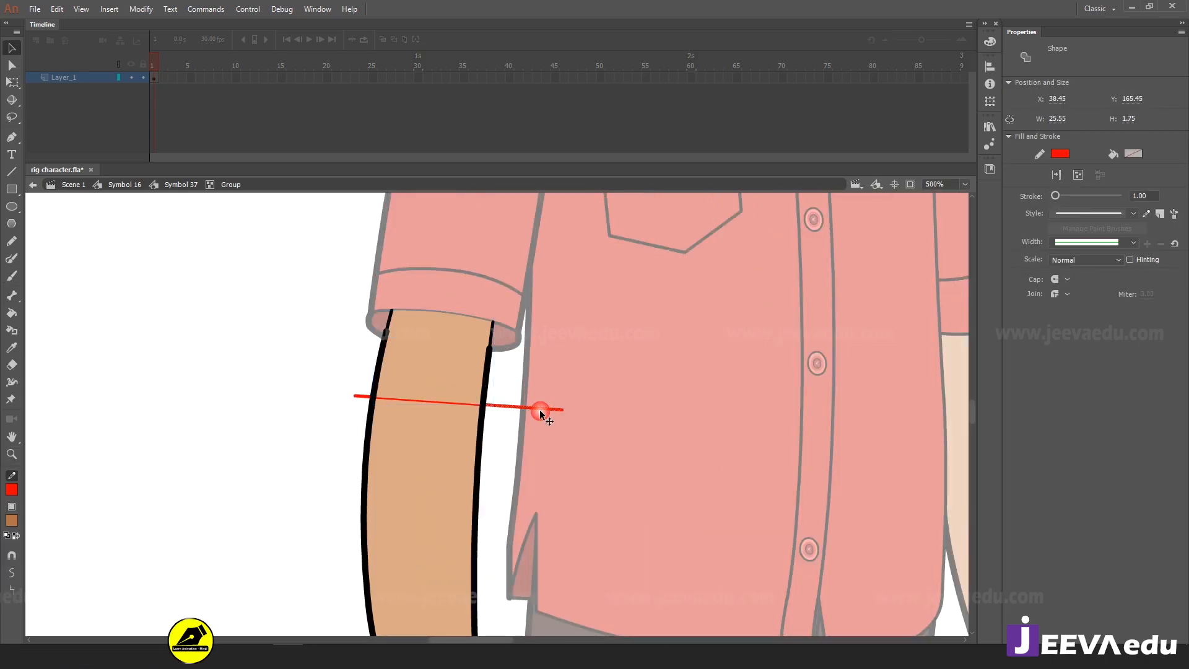
{"action": "key", "text": "Delete"}
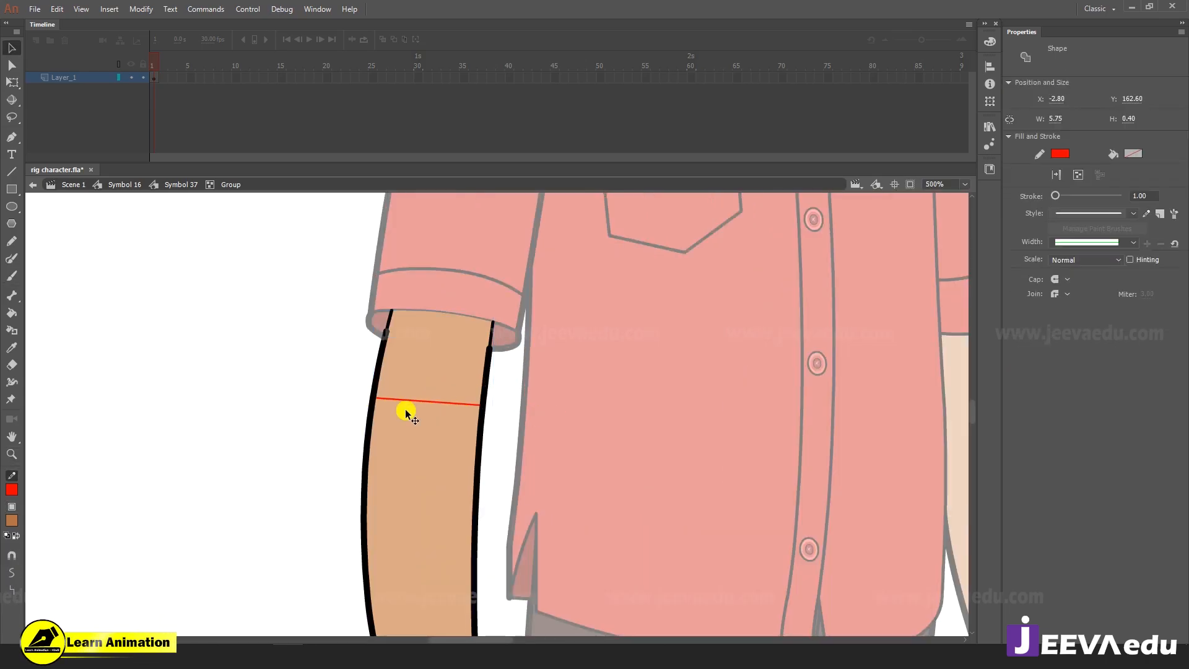
Delete the red line along the upper edge inside the forearm and hand symbol, and return to the enclosing group
{"action": "double_click", "coordinate": [419, 415]}
{"action": "left_click", "coordinate": [409, 400]}
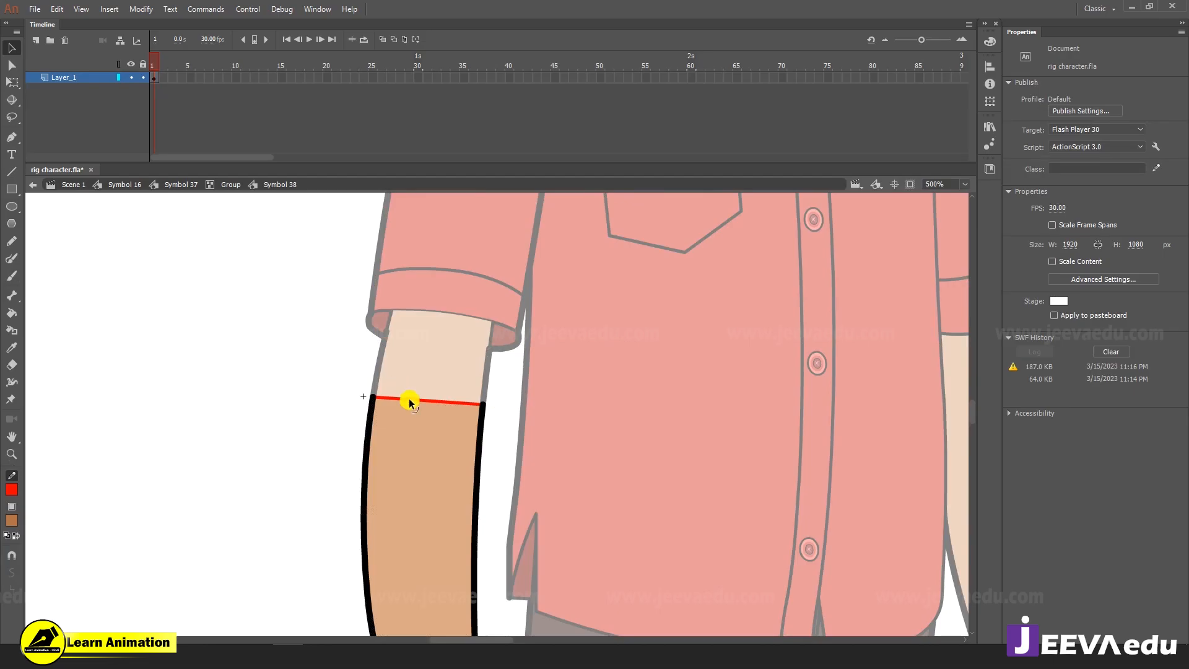
{"action": "key", "text": "Delete"}
{"action": "left_click", "coordinate": [350, 406]}
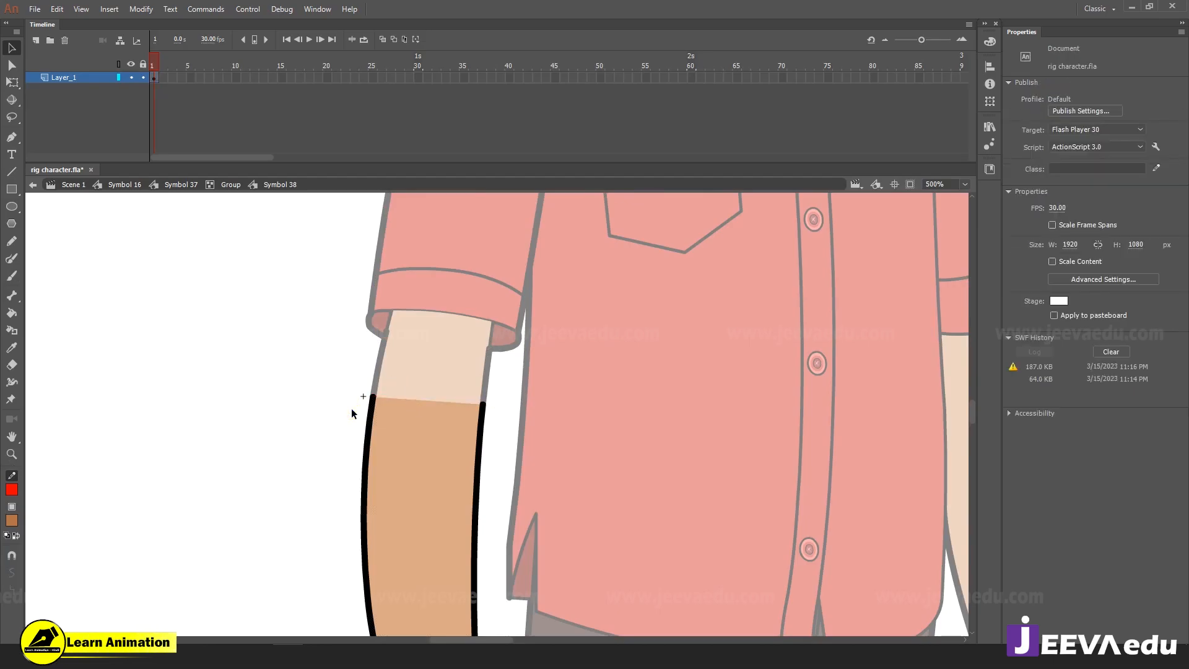
{"action": "double_click", "coordinate": [351, 409]}
Try moving the short upper arm piece up away from the forearm, and undo the move
{"action": "left_click", "coordinate": [474, 453], "text": "alt"}
{"action": "left_click_drag", "start_coordinate": [497, 468], "coordinate": [529, 444]}
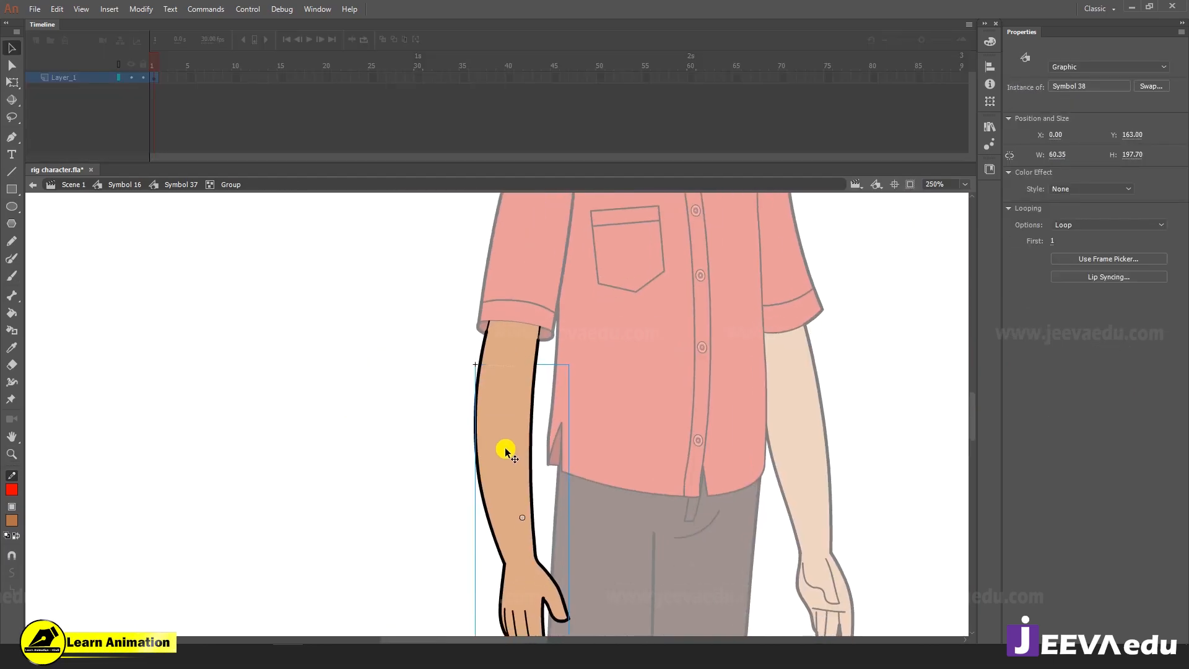
{"action": "left_click", "coordinate": [514, 353]}
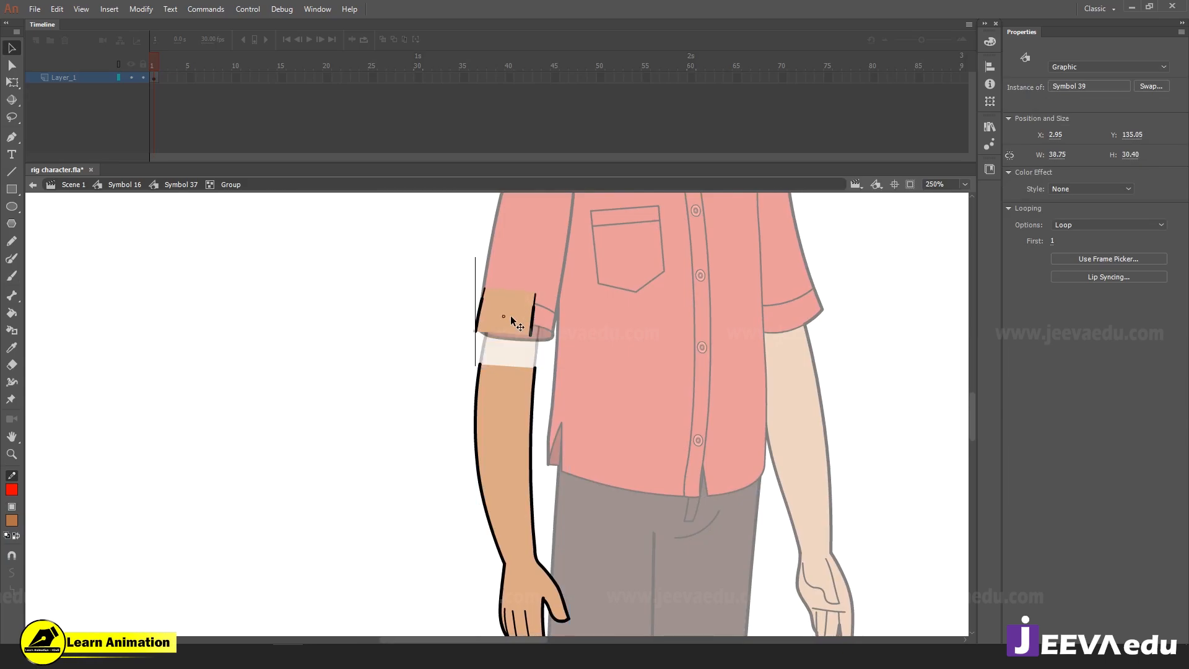
{"action": "left_click_drag", "start_coordinate": [543, 441], "coordinate": [547, 432]}
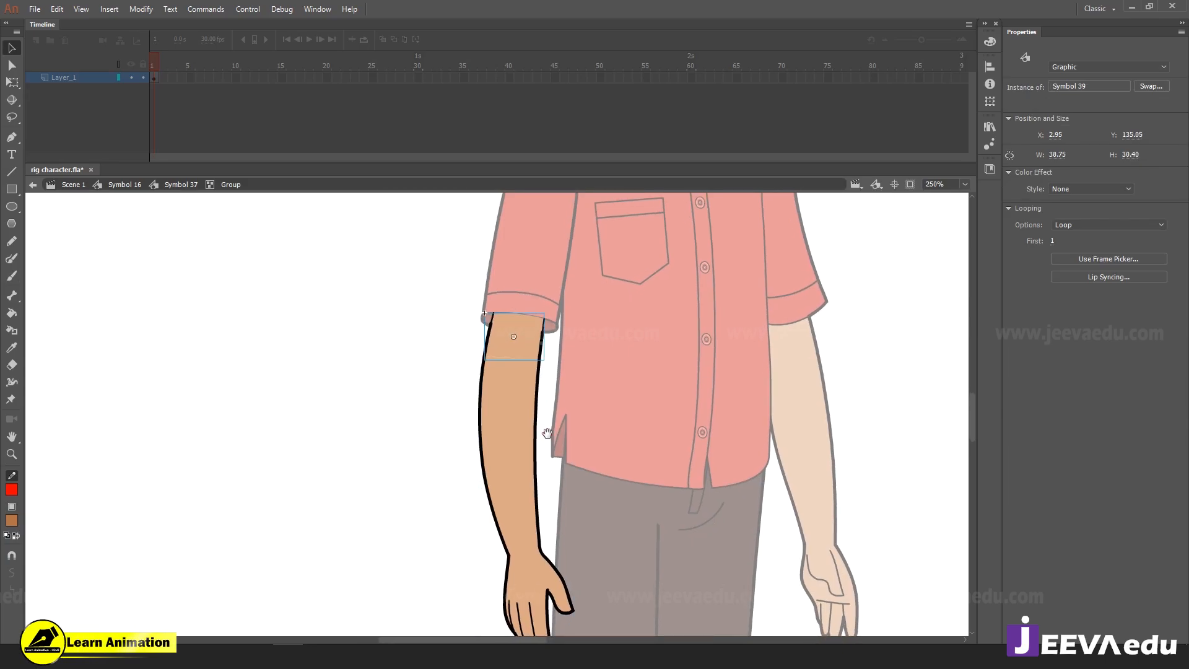
Leave the arm group and ungroup it into the forearm and short upper arm piece symbols inside Symbol 37
{"action": "double_click", "coordinate": [449, 424]}
{"action": "left_click", "coordinate": [493, 432]}
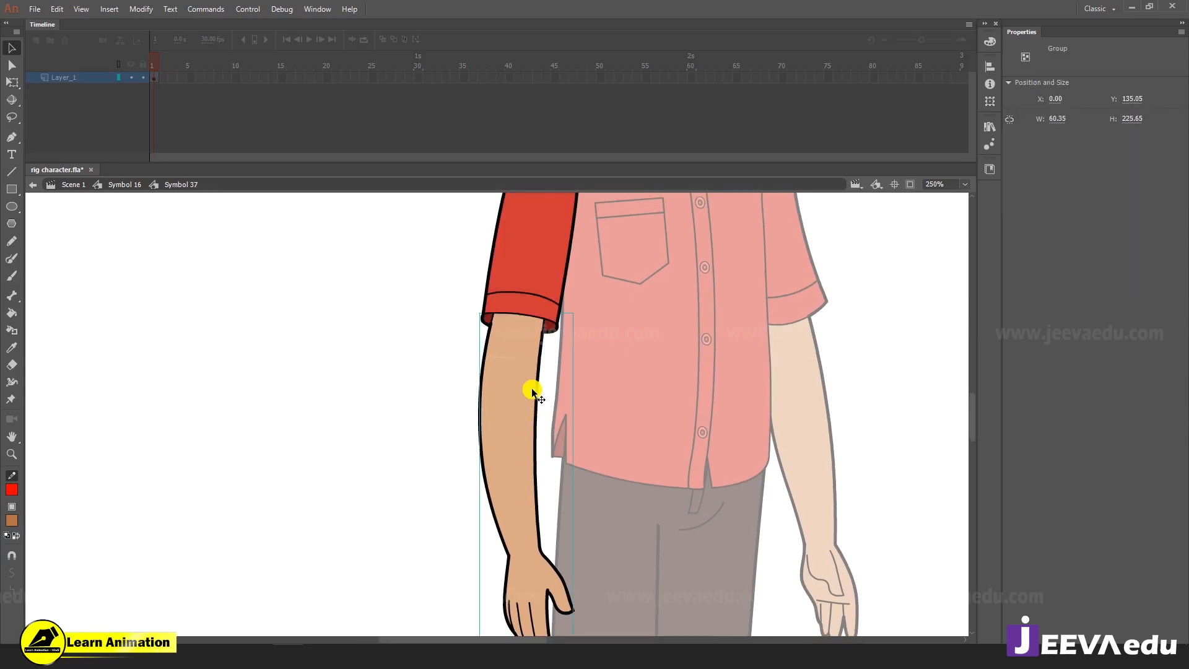
{"action": "key", "text": "ctrl+shift+g"}
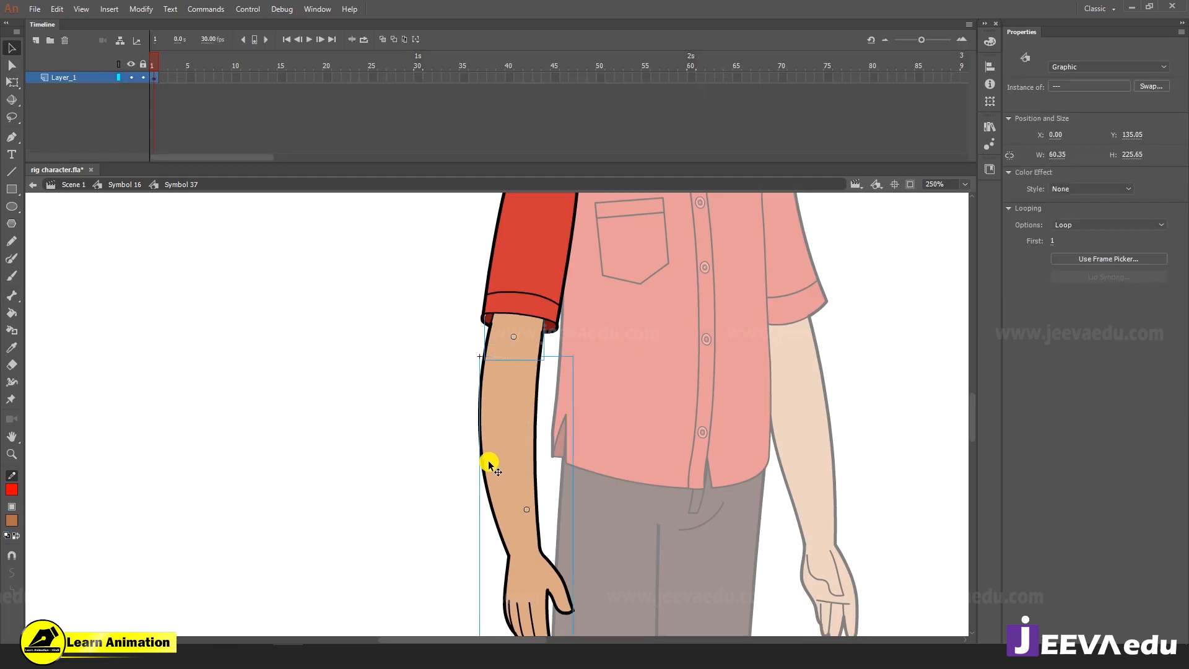
{"action": "left_click", "coordinate": [473, 476]}
Try moving the forearm and the short arm piece aside separately, and undo the moves
{"action": "left_click", "coordinate": [500, 429]}
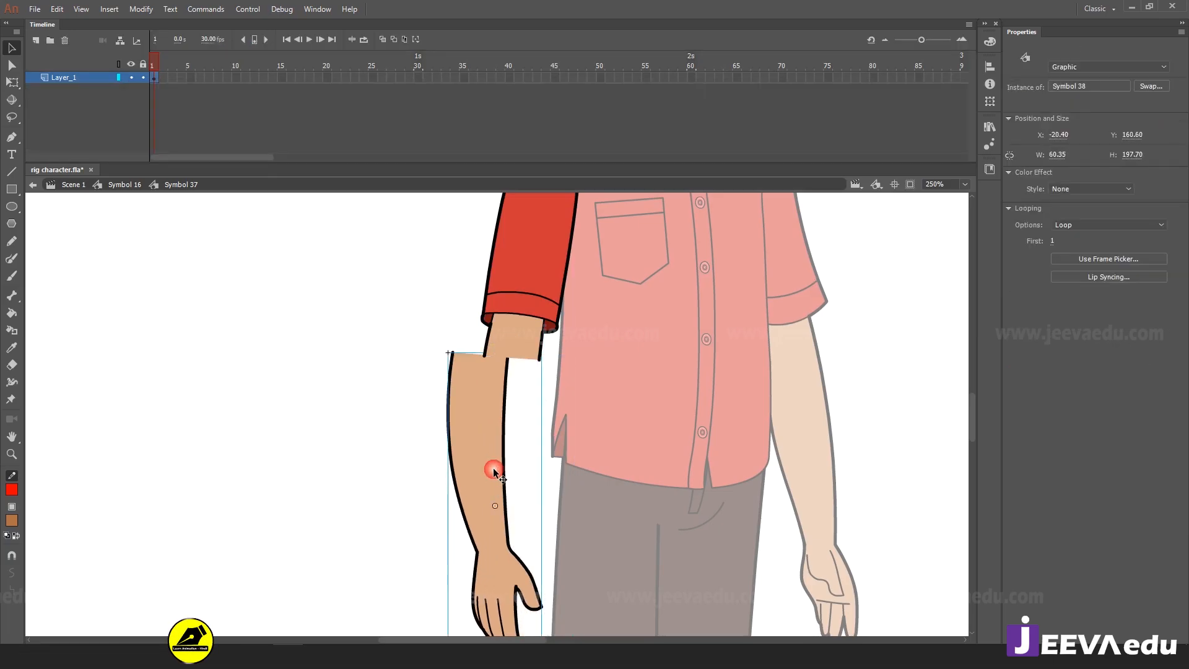
{"action": "left_click_drag", "start_coordinate": [508, 334], "coordinate": [452, 333]}
{"action": "key", "text": "ctrl+z"}
{"action": "key", "text": "z"}
{"action": "left_click", "coordinate": [564, 433], "text": "alt"}
{"action": "left_click_drag", "start_coordinate": [539, 438], "coordinate": [543, 466]}
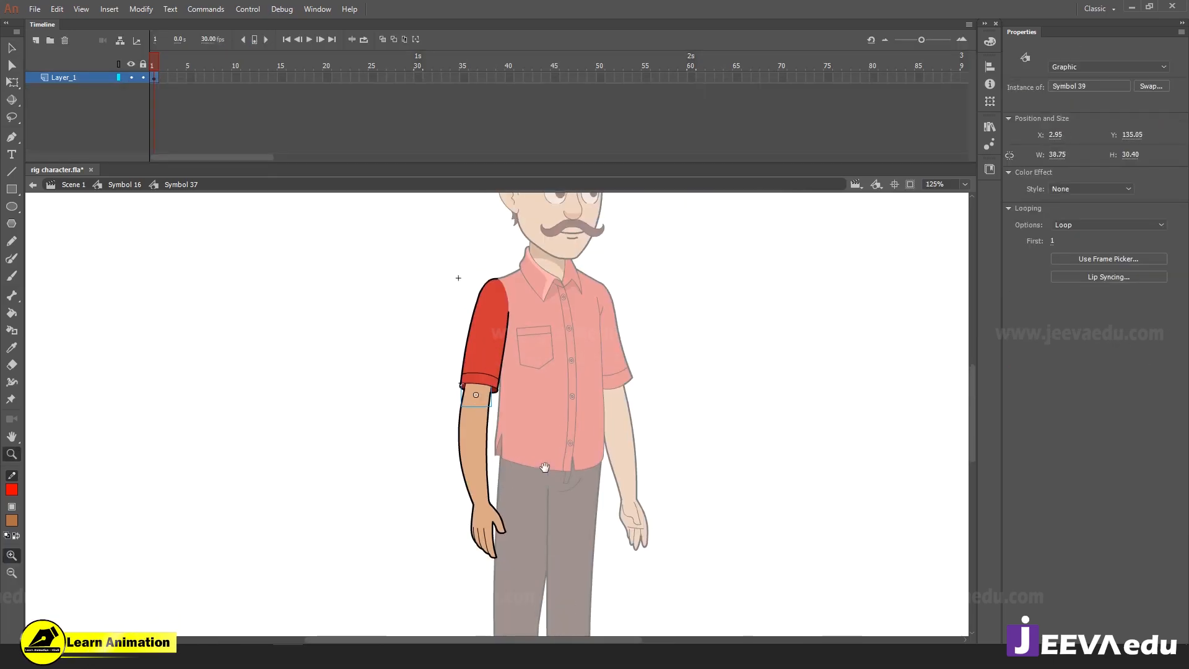
{"action": "left_click", "coordinate": [489, 457]}
{"action": "key", "text": "v"}
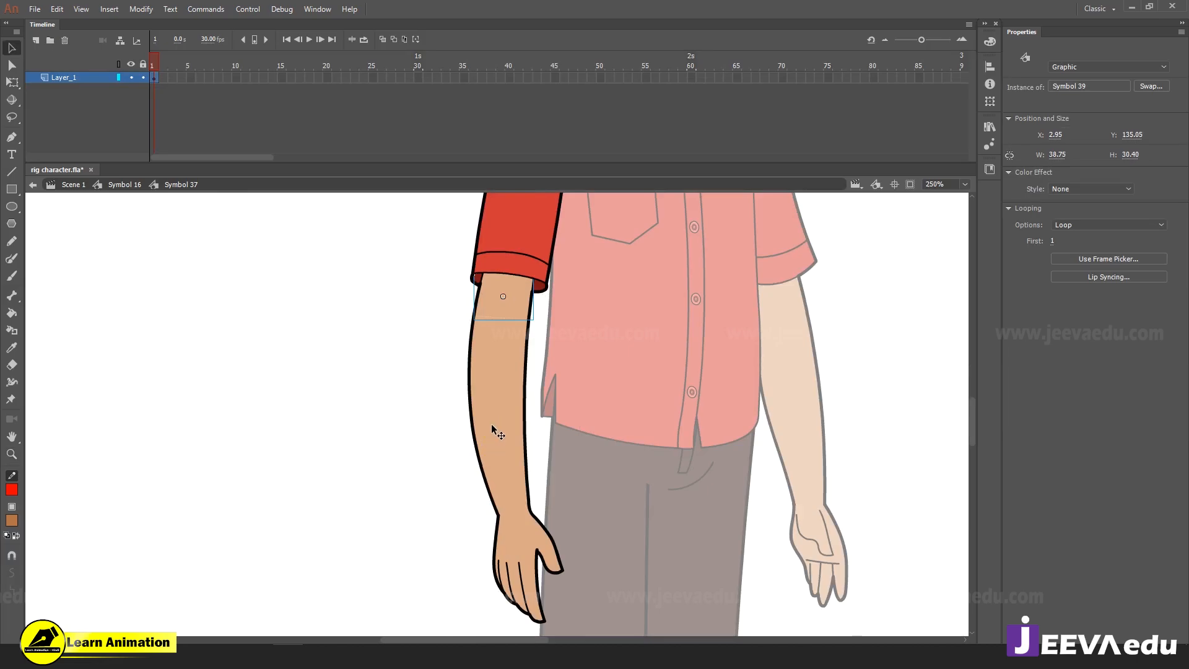
Cut the forearm and hand symbol and paste it in place on a new layer above Layer_1
{"action": "left_click", "coordinate": [480, 457]}
{"action": "key", "text": "ctrl+x"}
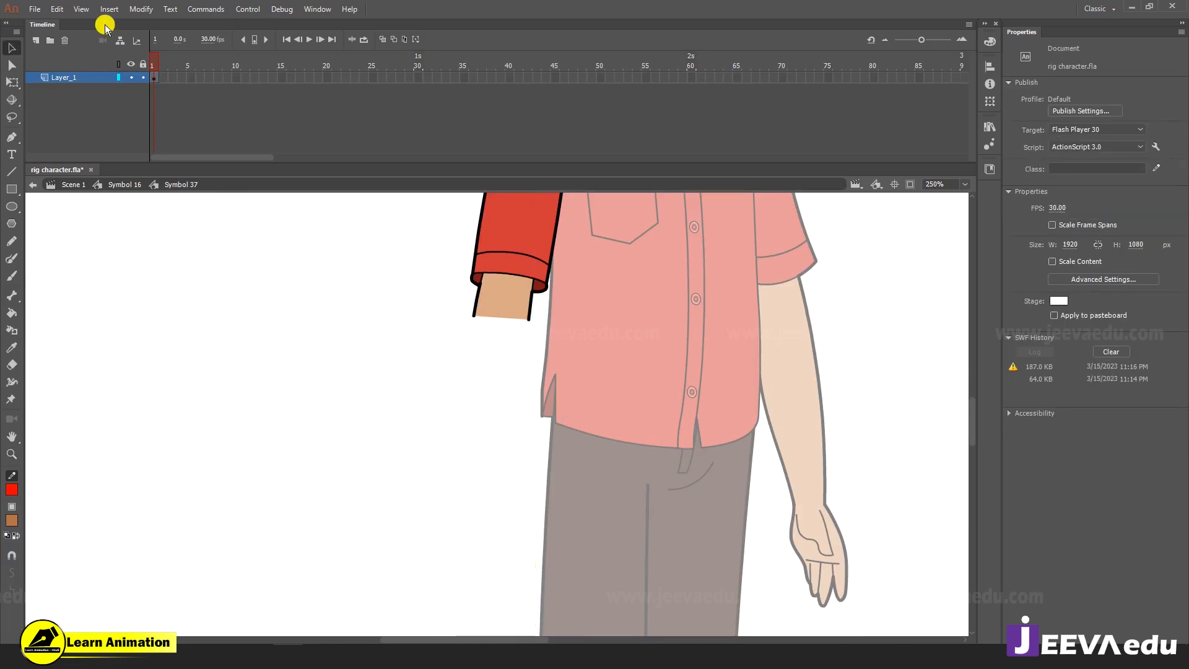
{"action": "left_click", "coordinate": [32, 45]}
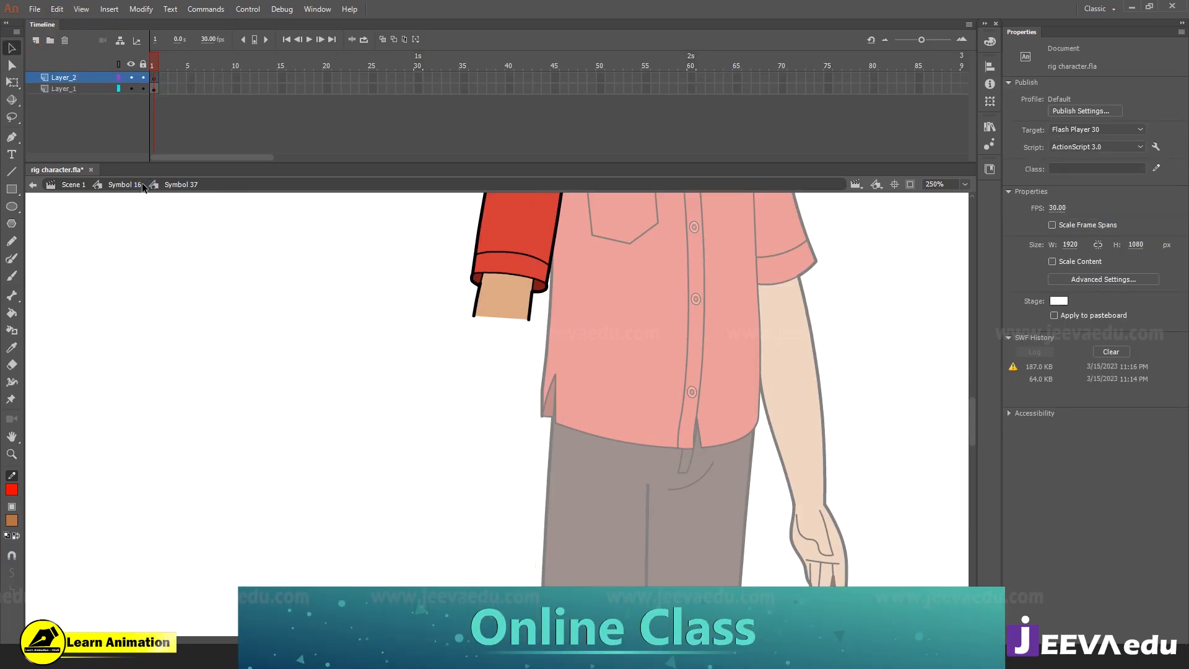
{"action": "right_click", "coordinate": [226, 287]}
{"action": "left_click", "coordinate": [272, 333]}
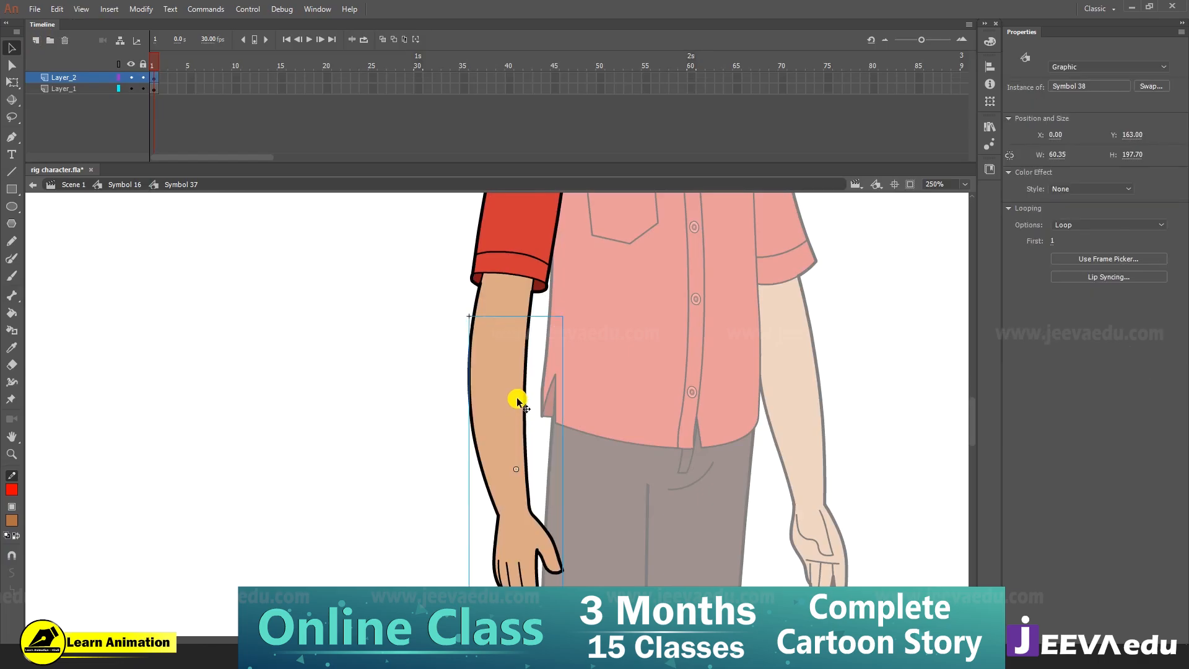
Hide Layer_2 and convert the red sleeve together with the short arm piece into one graphic symbol
{"action": "left_click", "coordinate": [130, 77]}
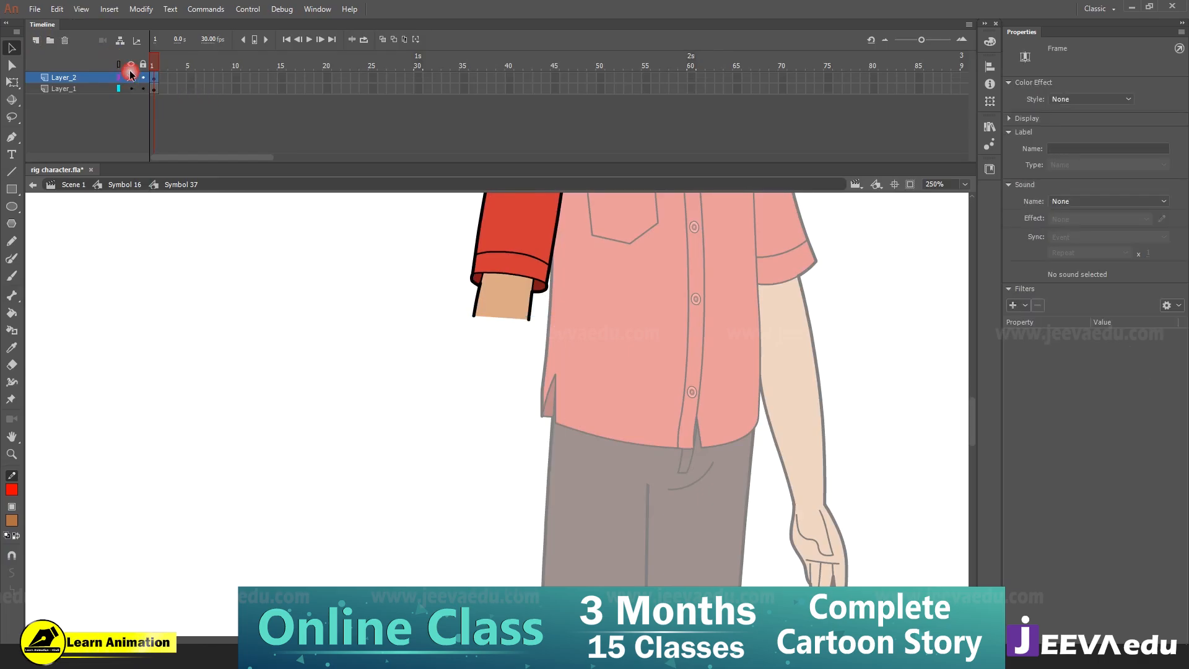
{"action": "left_click", "coordinate": [472, 321], "text": "ctrl+alt"}
{"action": "left_click_drag", "start_coordinate": [465, 271], "coordinate": [559, 431]}
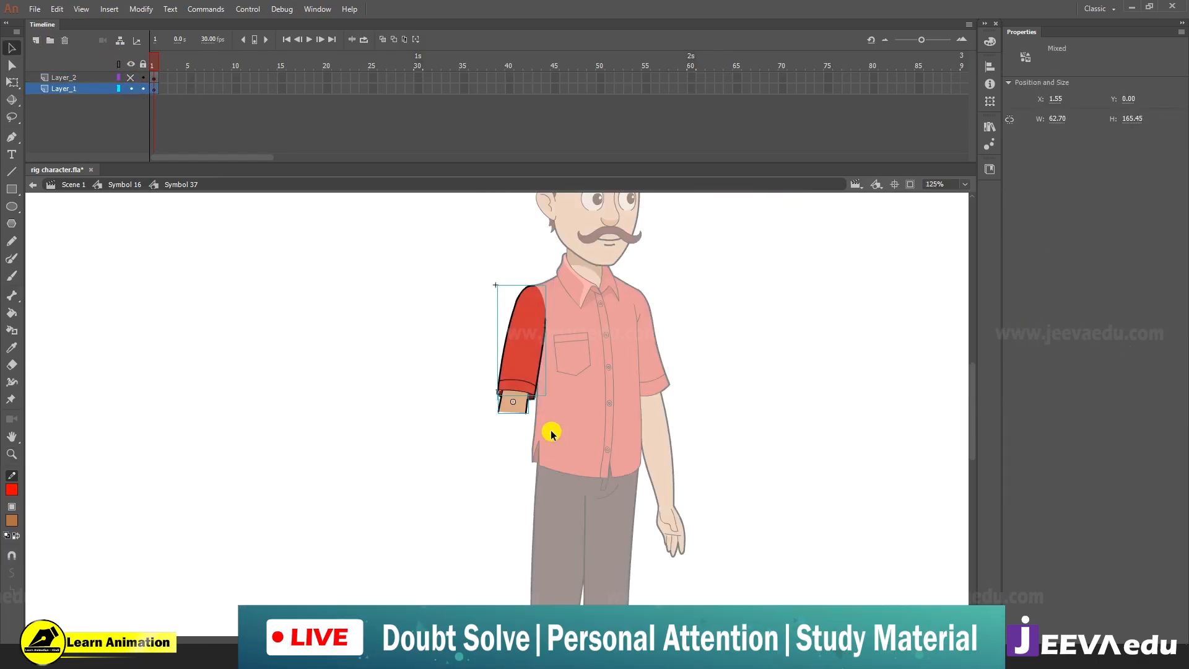
{"action": "key", "text": "F8"}
{"action": "key", "text": "Return"}
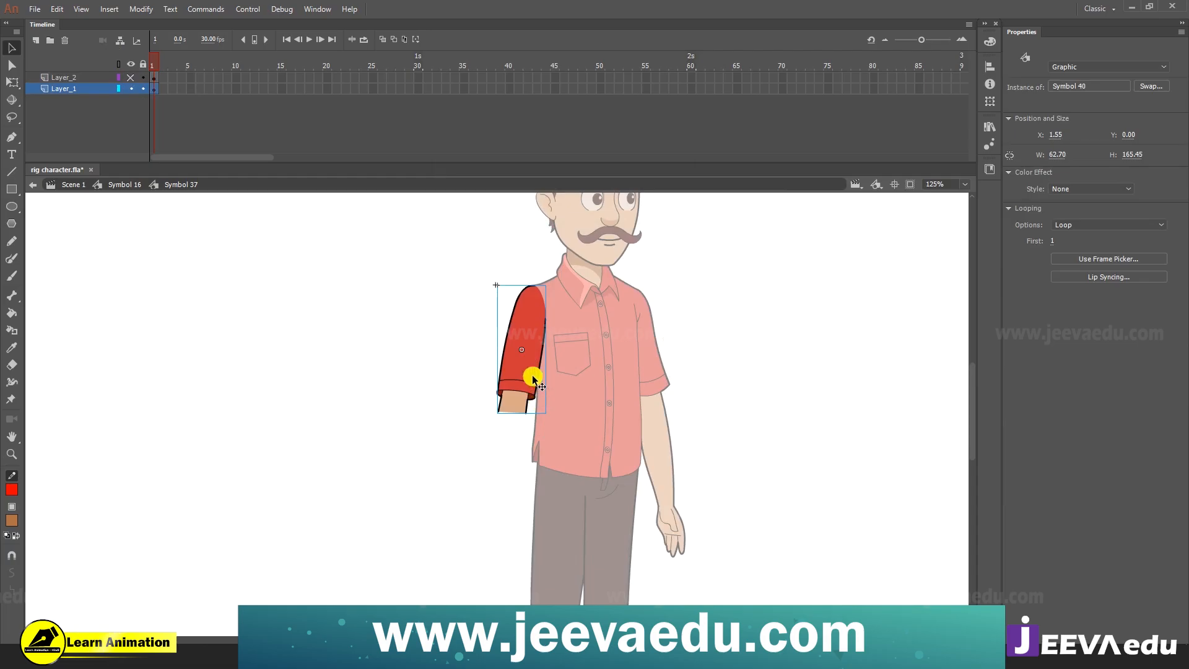
Try moving the combined sleeve and upper arm symbol, and undo the move
{"action": "left_click_drag", "start_coordinate": [532, 374], "coordinate": [511, 341]}
{"action": "key", "text": "ctrl+z"}
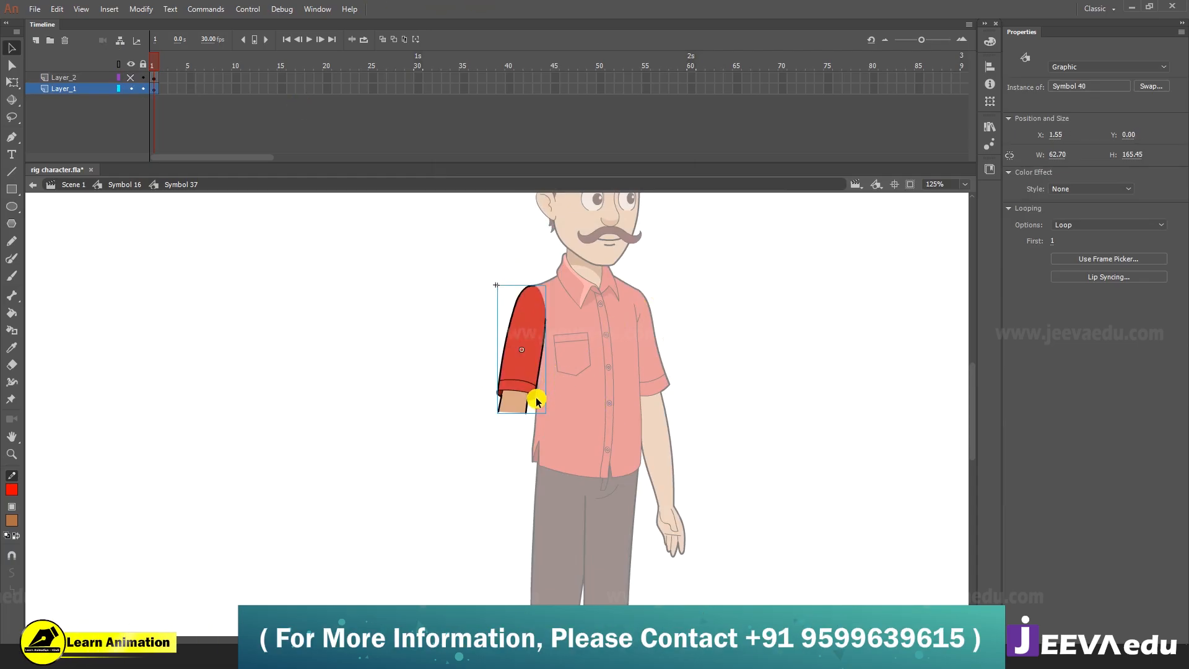
{"action": "key", "text": "z"}
{"action": "left_click", "coordinate": [512, 396]}
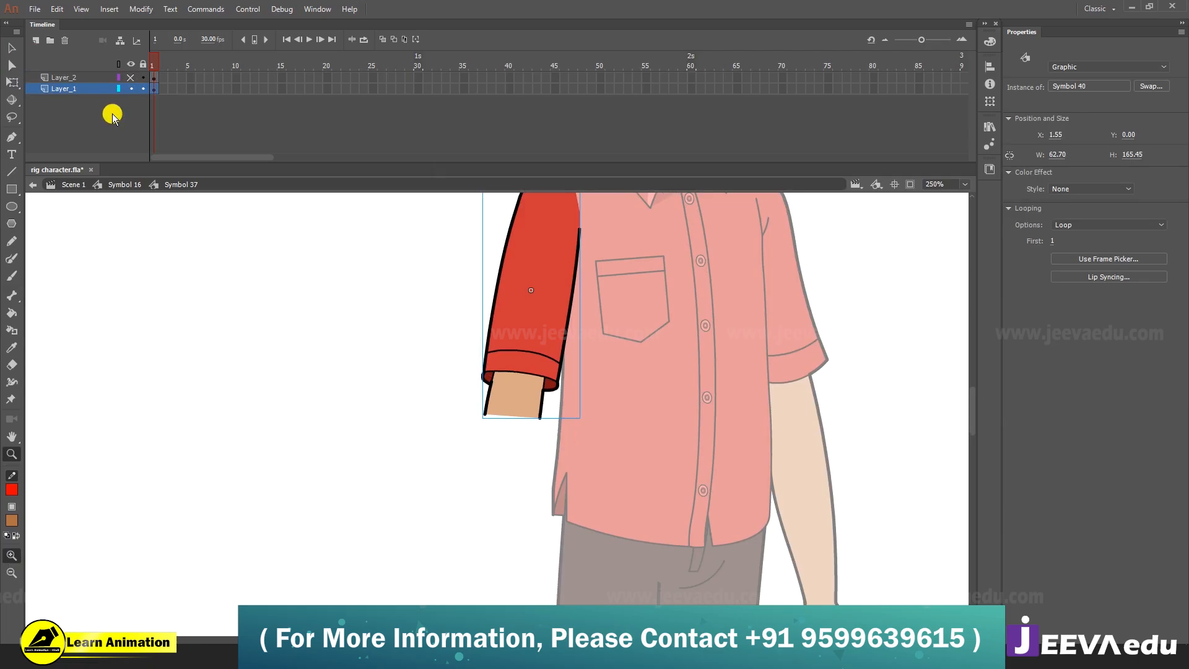
Show Layer_2 again and try pulling the forearm and hand symbol away from the upper arm
{"action": "left_click", "coordinate": [132, 78]}
{"action": "left_click", "coordinate": [523, 442], "text": "alt"}
{"action": "key", "text": "v"}
{"action": "left_click", "coordinate": [483, 455]}
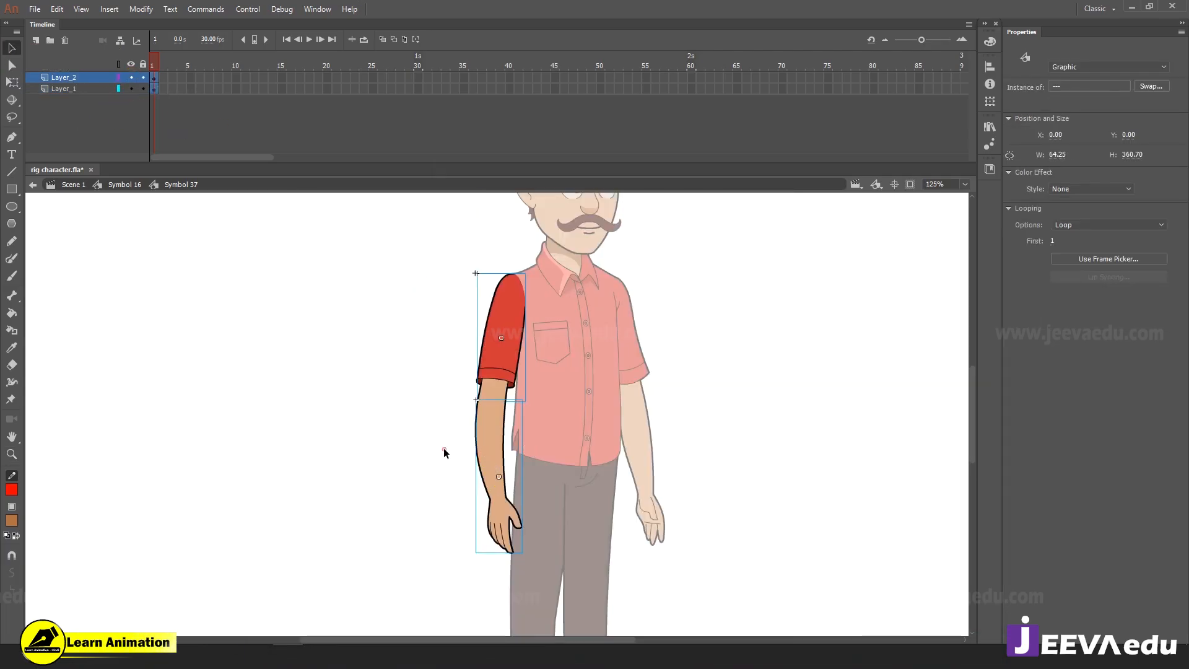
{"action": "left_click", "coordinate": [443, 447]}
{"action": "left_click", "coordinate": [476, 442]}
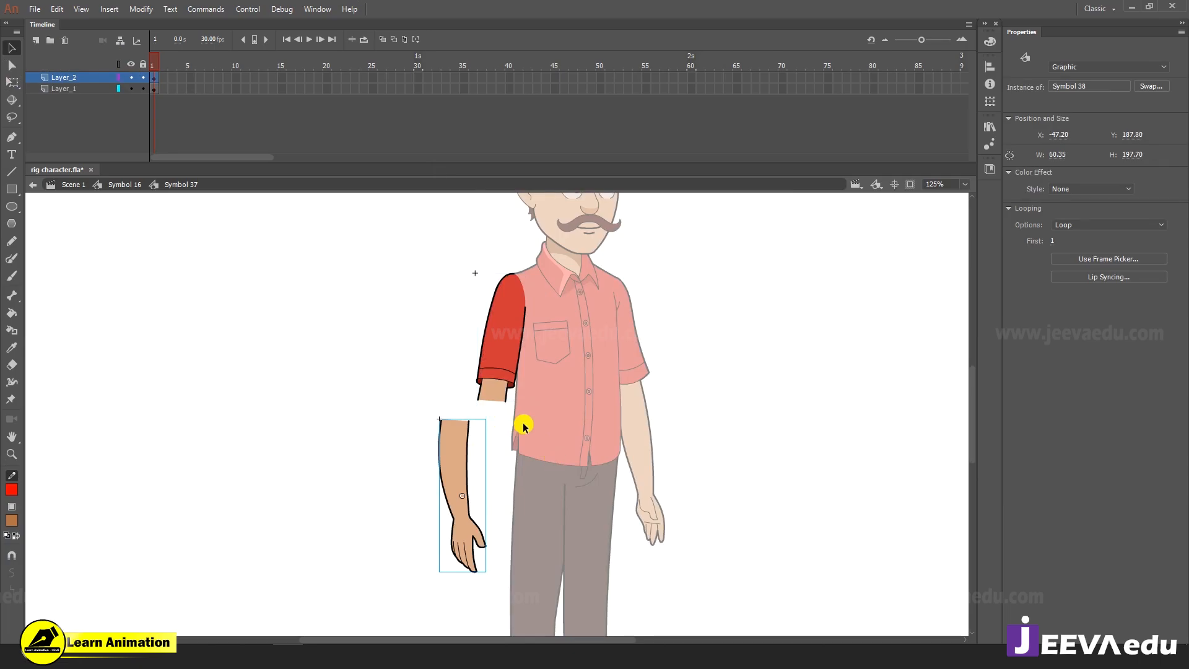
Hide Layer_2 and add a new layer beneath Layer_1
{"action": "left_click", "coordinate": [131, 78]}
{"action": "left_click", "coordinate": [74, 89]}
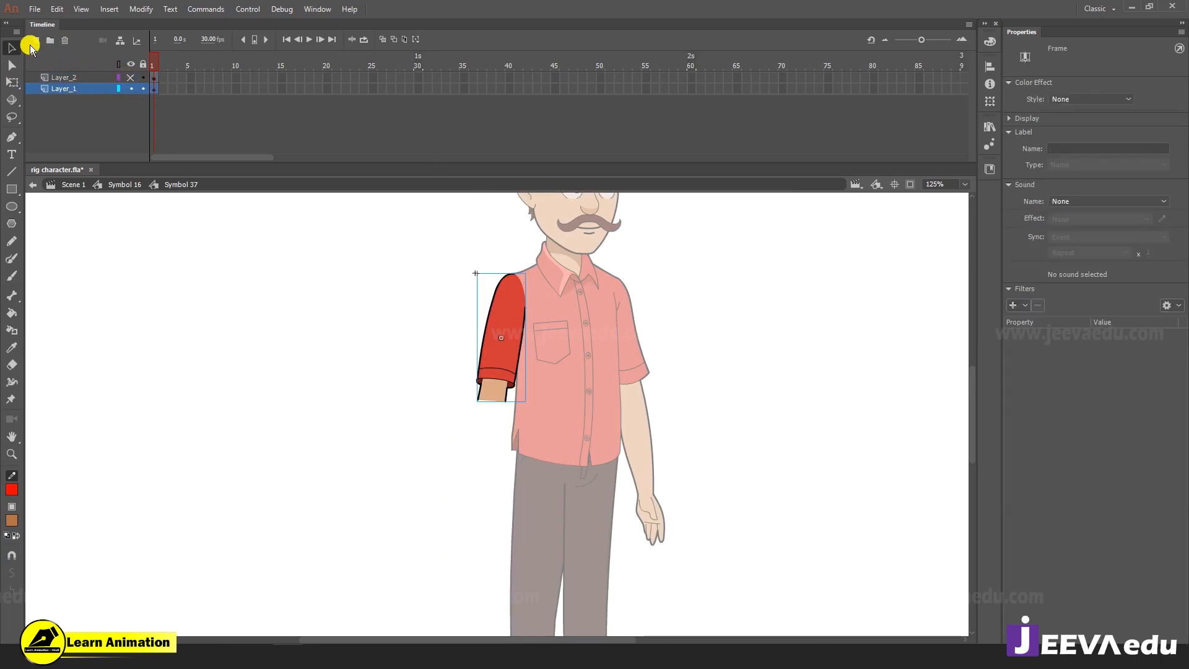
{"action": "left_click", "coordinate": [37, 42]}
{"action": "left_click_drag", "start_coordinate": [83, 91], "coordinate": [83, 111]}
Sample the arm outline's black as the stroke colour and the arm's skin tone as the fill colour
{"action": "key", "text": "z"}
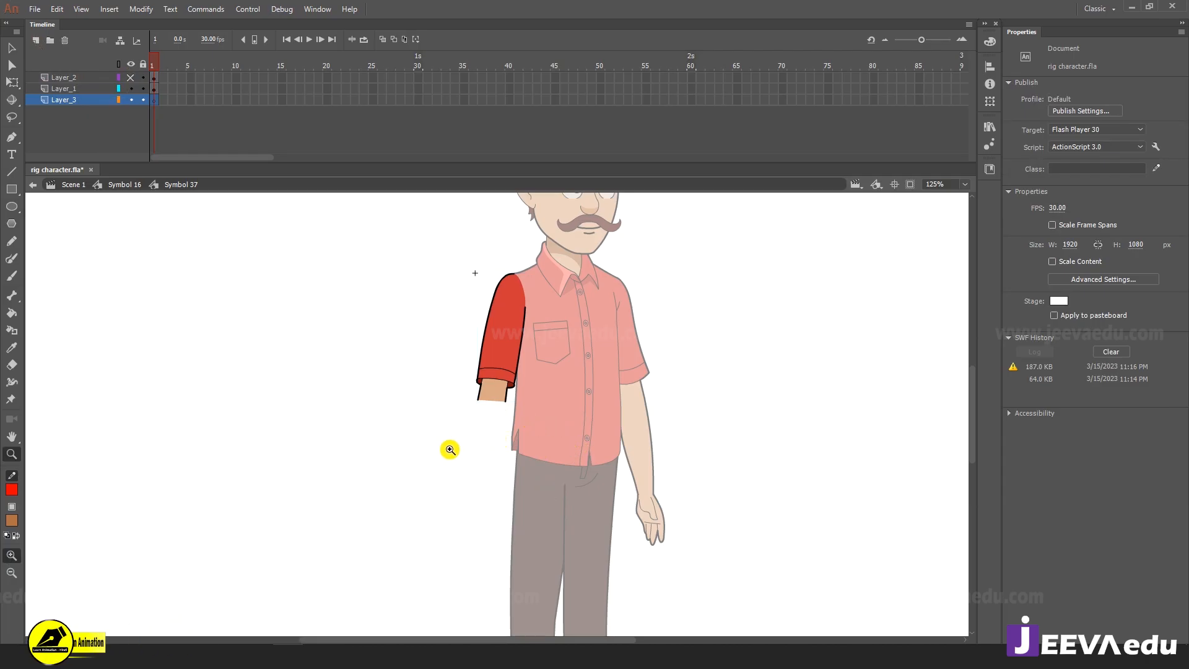
{"action": "left_click", "coordinate": [486, 415]}
{"action": "left_click", "coordinate": [487, 413]}
{"action": "left_click", "coordinate": [518, 351]}
{"action": "left_click_drag", "start_coordinate": [512, 443], "coordinate": [540, 407]}
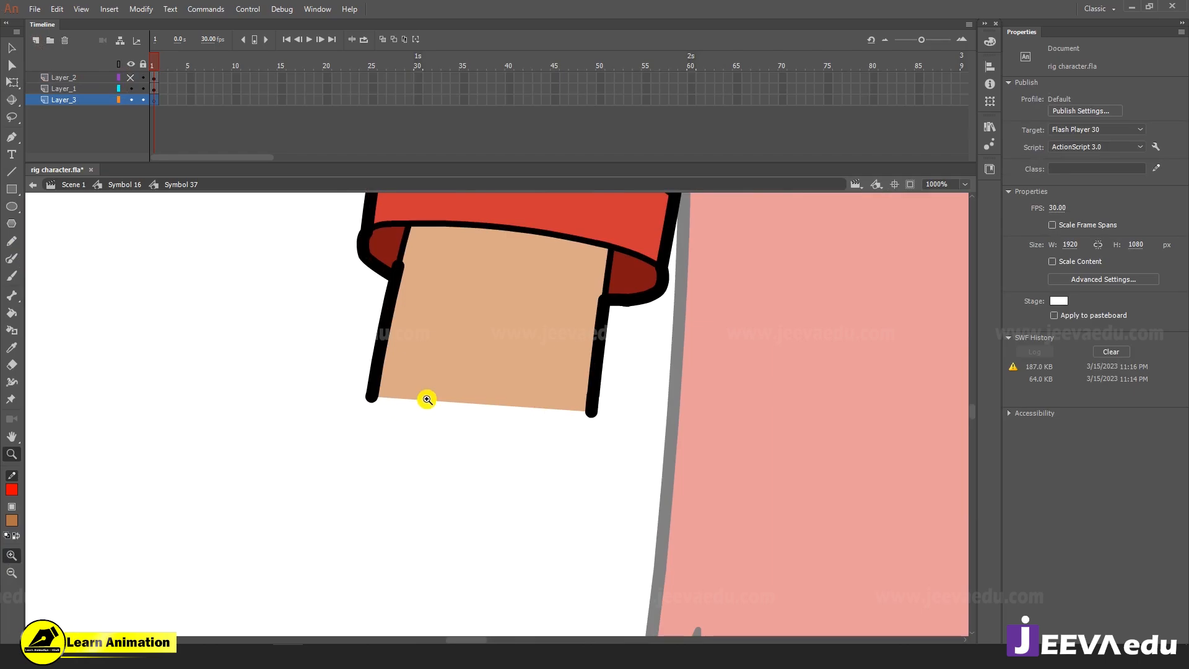
{"action": "left_click", "coordinate": [11, 491]}
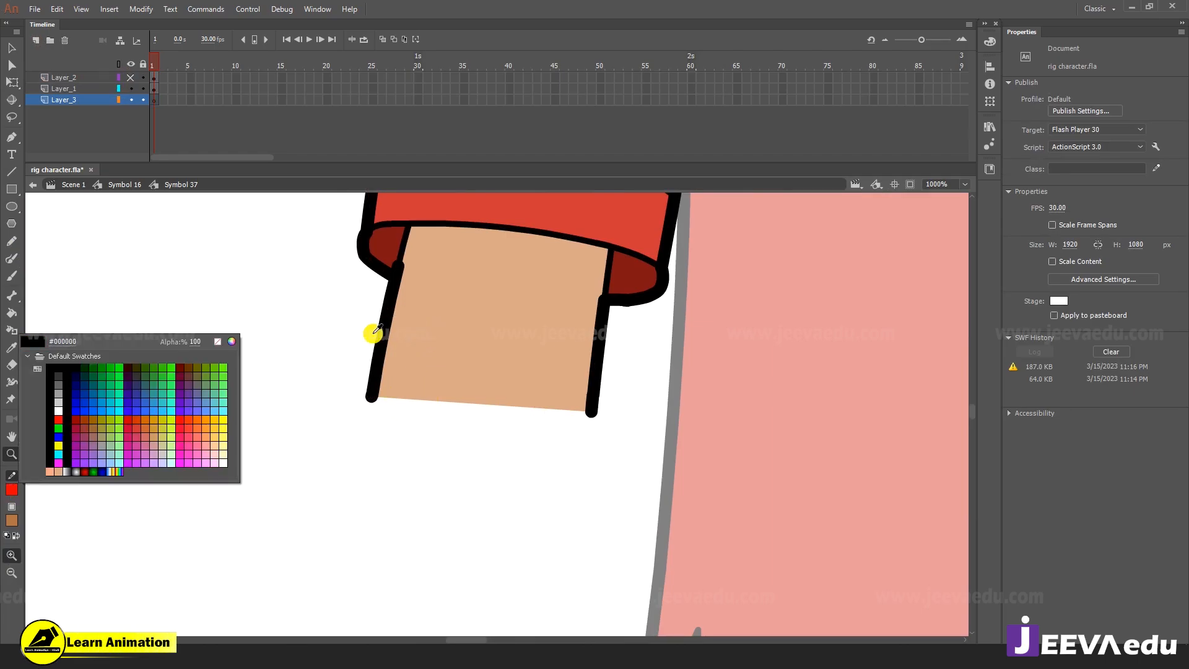
{"action": "left_click", "coordinate": [10, 491]}
{"action": "left_click", "coordinate": [11, 491]}
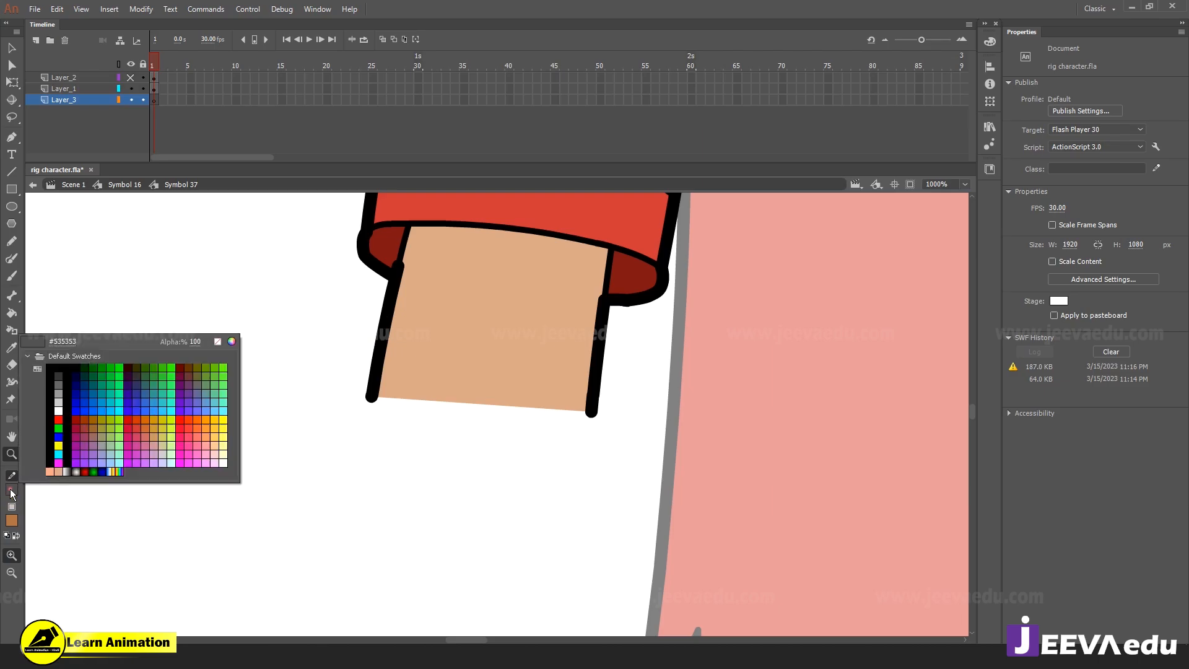
{"action": "left_click", "coordinate": [385, 329]}
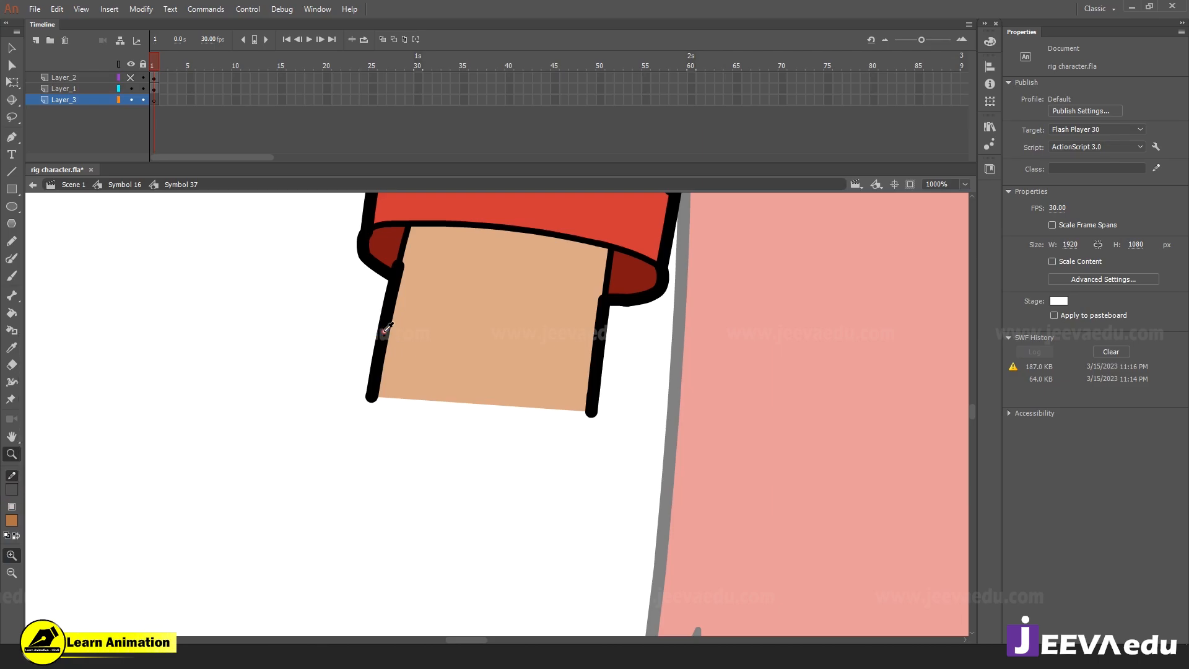
{"action": "left_click", "coordinate": [8, 524]}
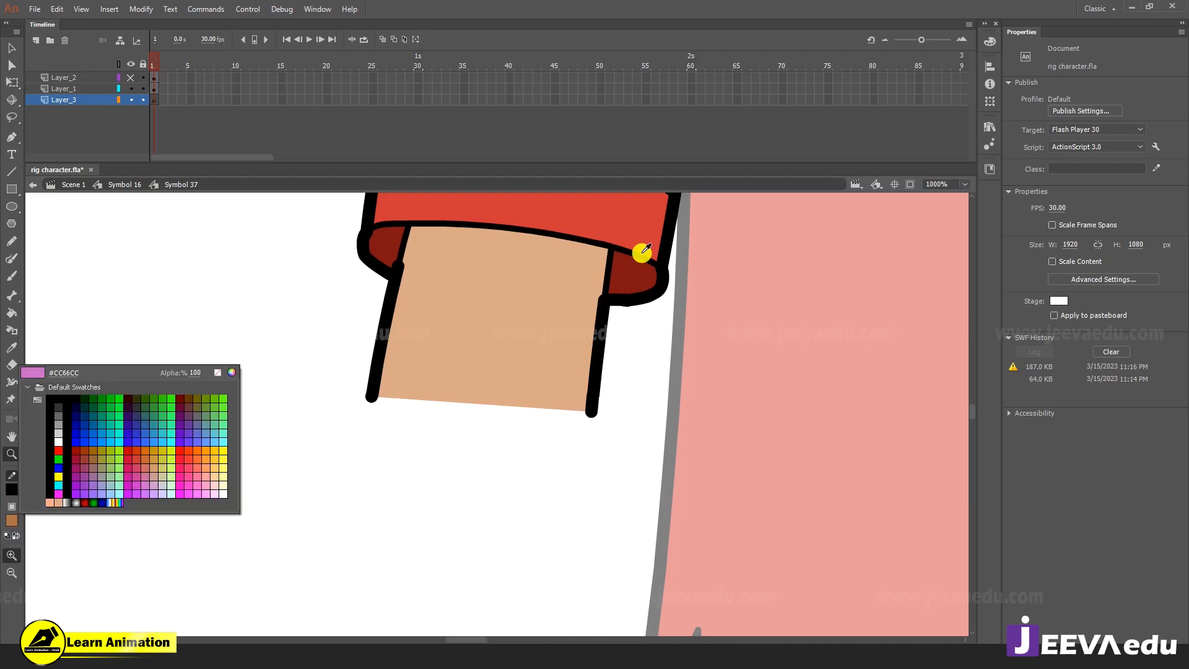
{"action": "left_click", "coordinate": [583, 279]}
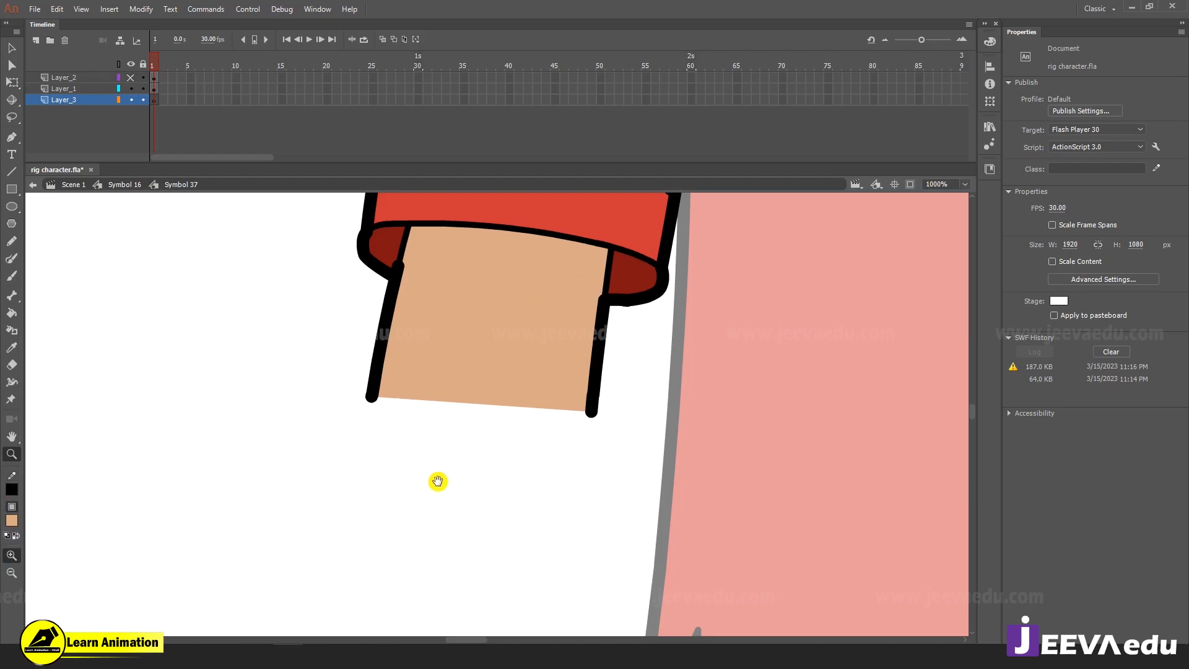
Examine the stroke thickness of the side lines inside the short arm piece's nested group, and return to Symbol 37
{"action": "left_click_drag", "start_coordinate": [436, 474], "coordinate": [435, 457]}
{"action": "key", "text": "v"}
{"action": "double_click", "coordinate": [384, 360]}
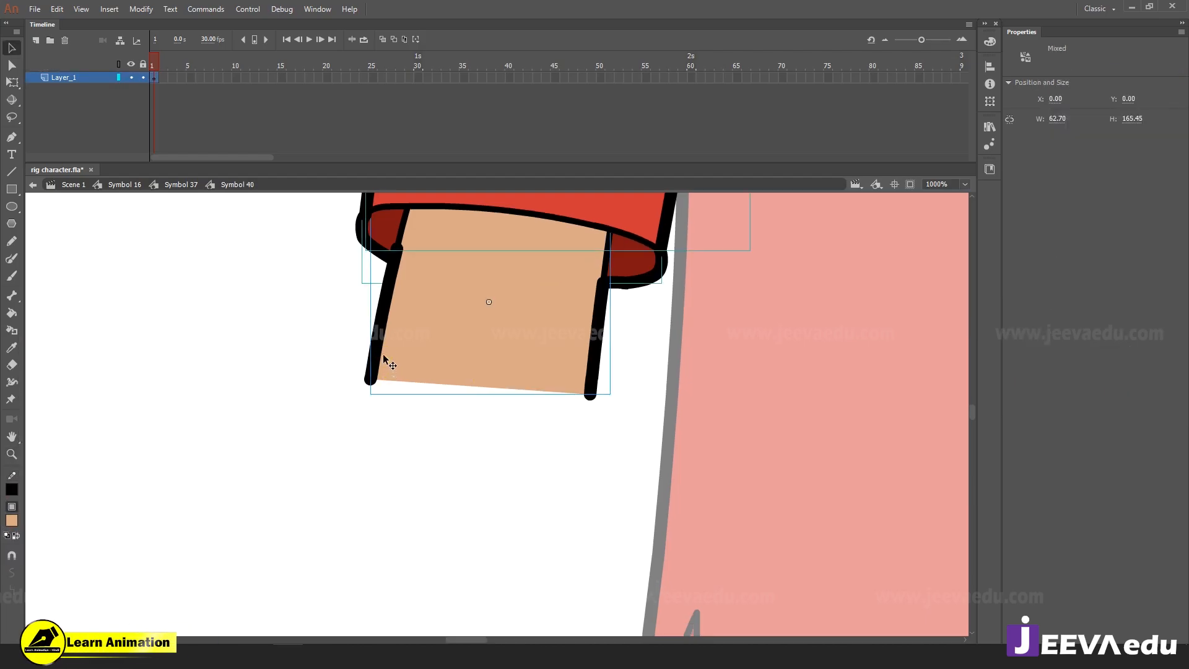
{"action": "double_click", "coordinate": [384, 360]}
{"action": "double_click", "coordinate": [384, 359]}
{"action": "left_click", "coordinate": [316, 339]}
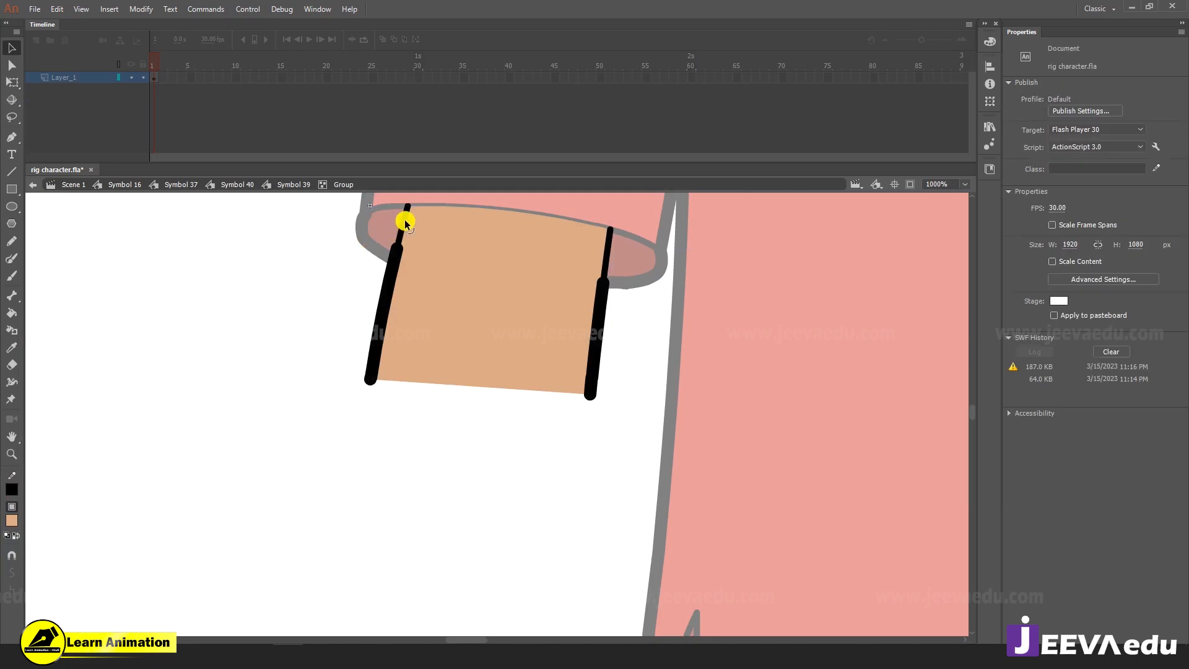
{"action": "left_click", "coordinate": [386, 299]}
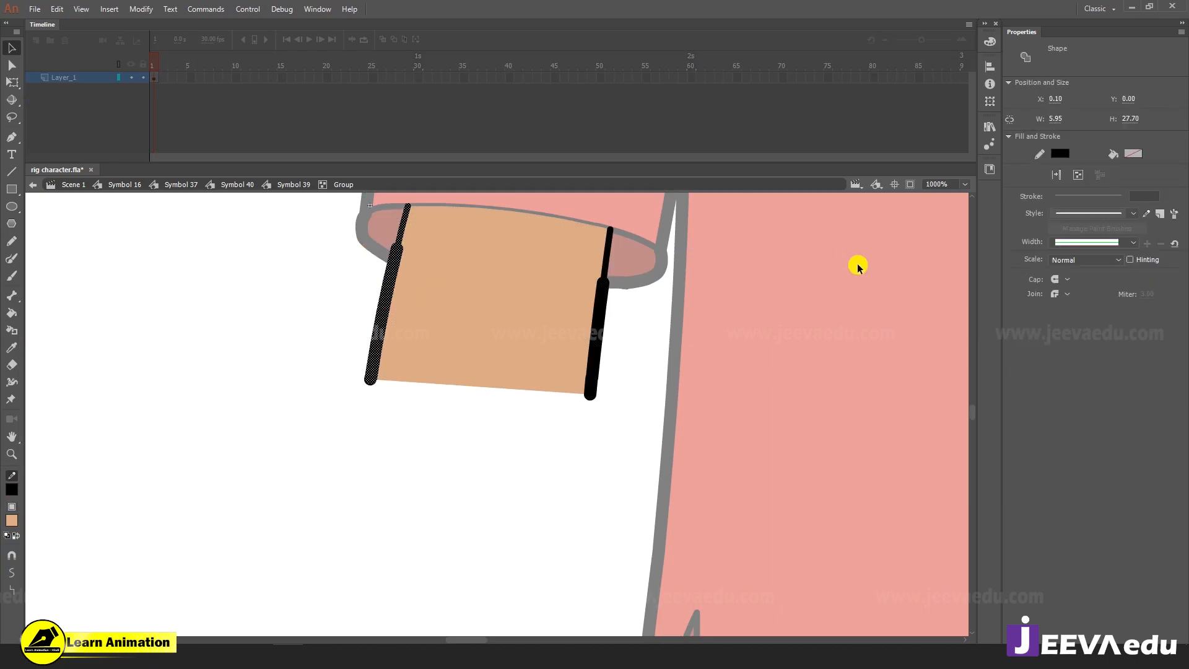
{"action": "left_click", "coordinate": [645, 422]}
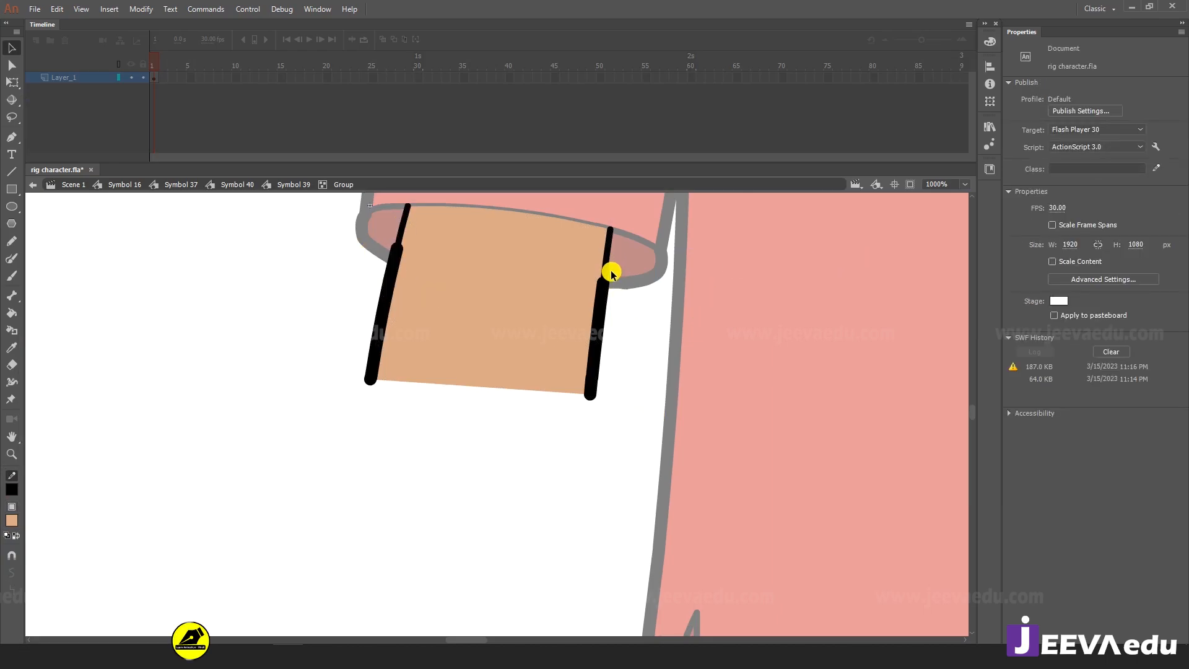
{"action": "left_click", "coordinate": [603, 309]}
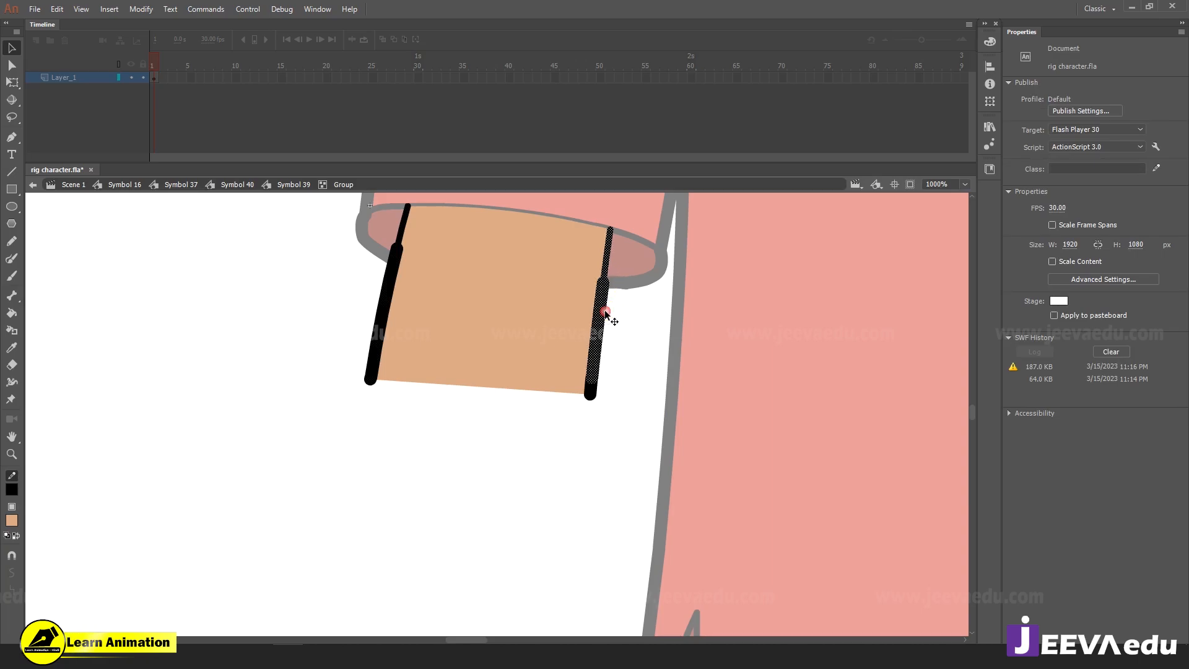
{"action": "left_click", "coordinate": [610, 242]}
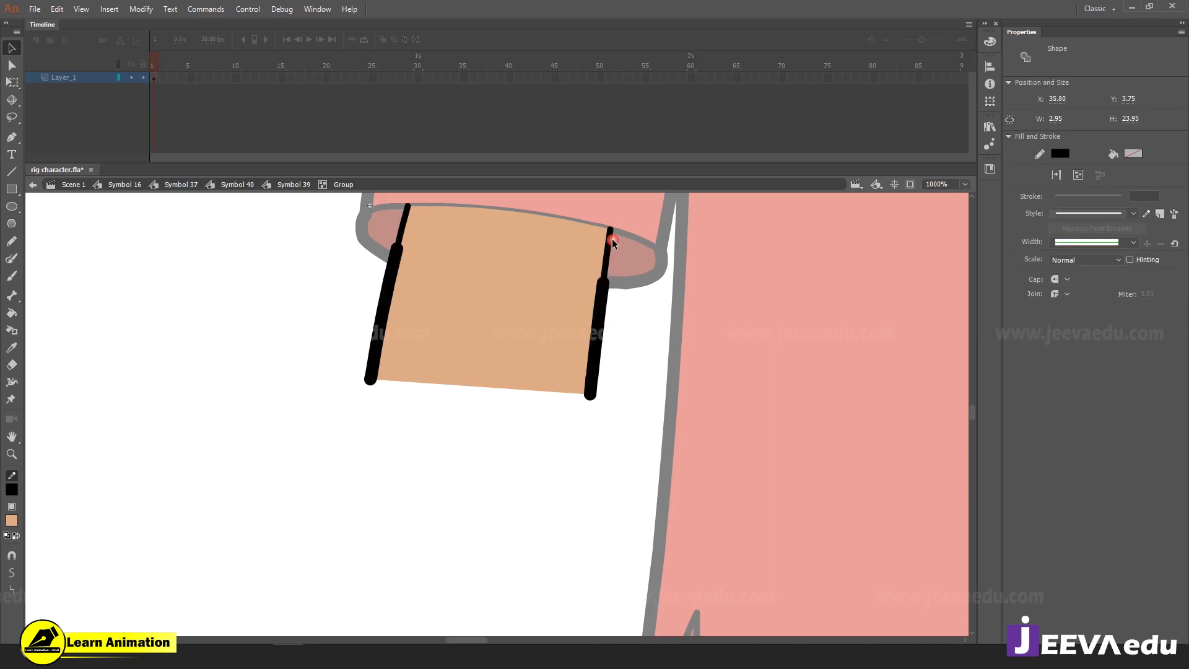
{"action": "left_click", "coordinate": [623, 262]}
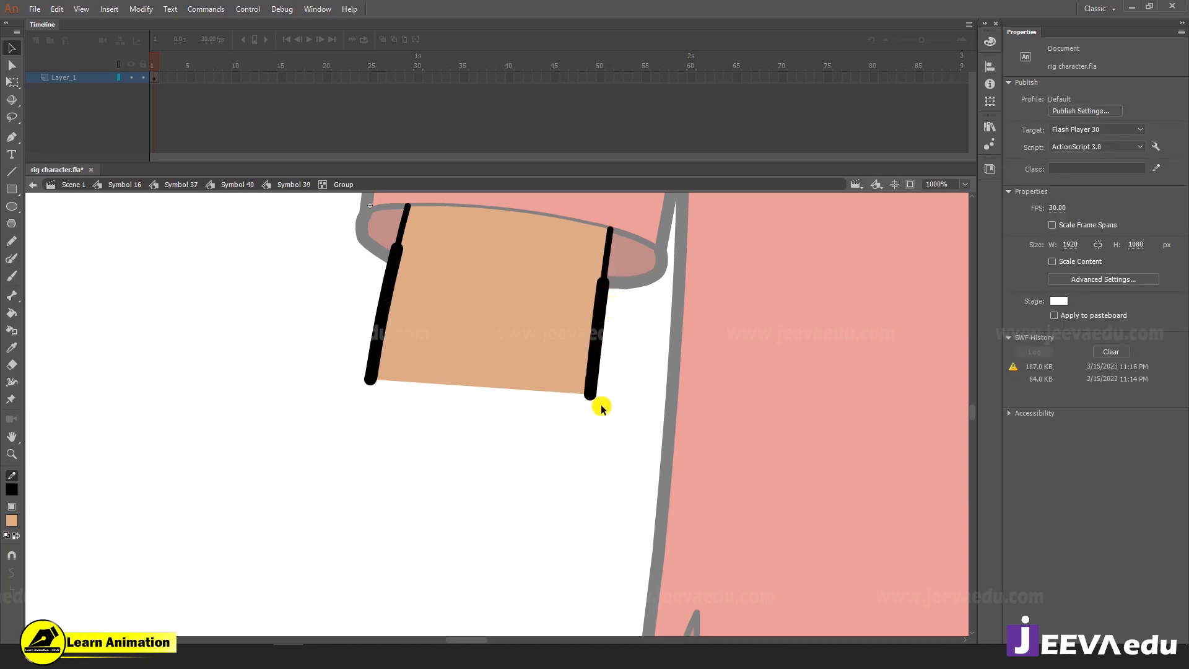
{"action": "left_click", "coordinate": [590, 389]}
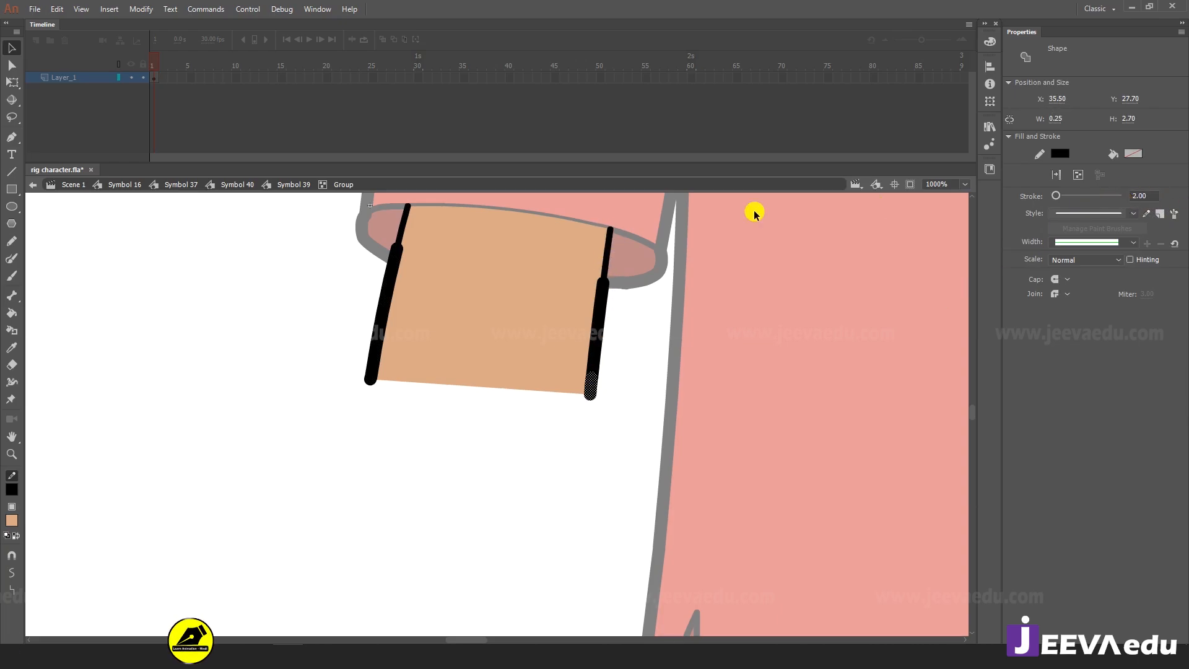
{"action": "left_click", "coordinate": [237, 185]}
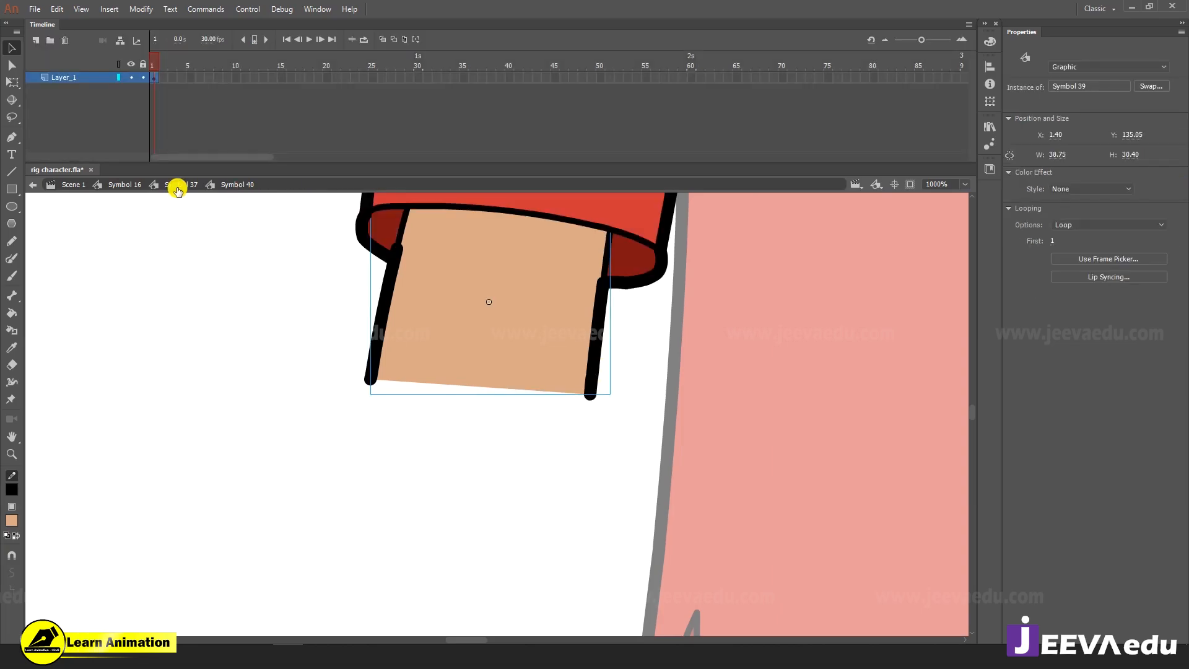
{"action": "left_click", "coordinate": [157, 185]}
Delete the empty Layer_3 and add a fresh layer beneath Layer_1
{"action": "left_click", "coordinate": [154, 90]}
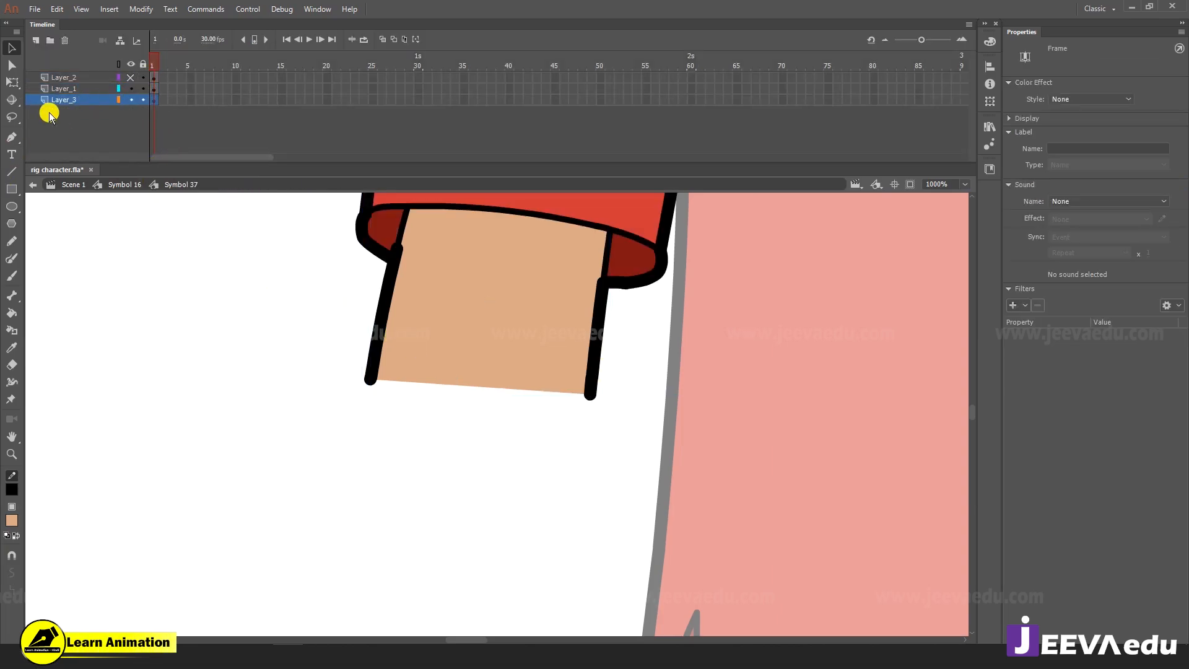
{"action": "left_click", "coordinate": [65, 41]}
{"action": "left_click", "coordinate": [88, 87]}
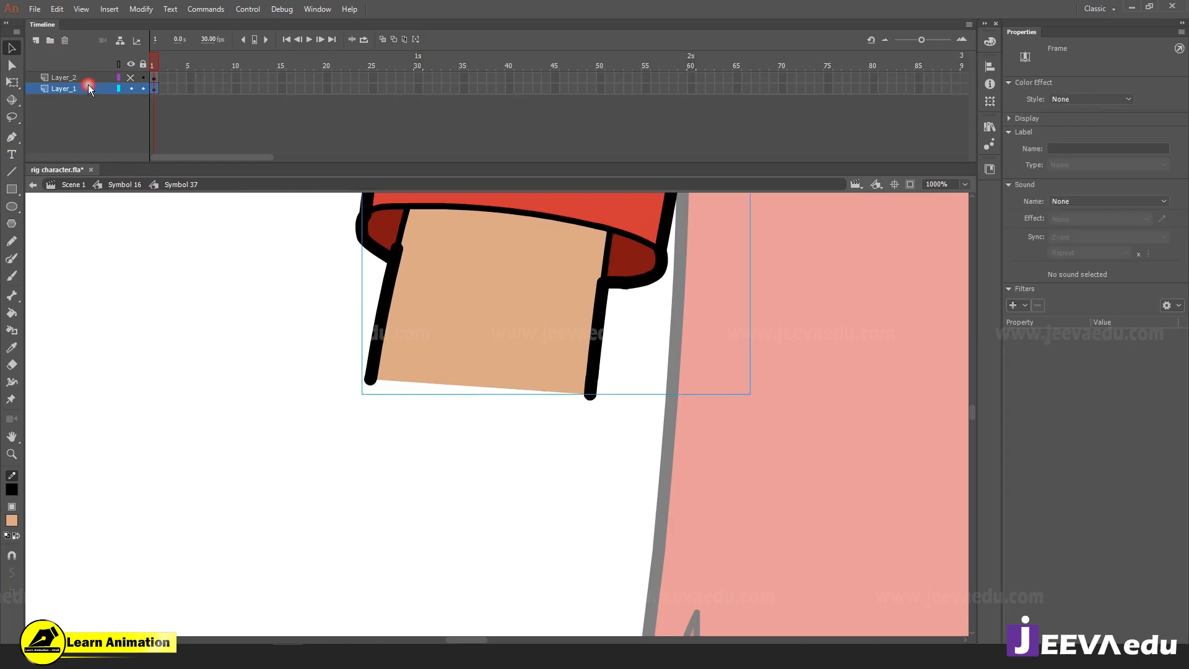
{"action": "left_click", "coordinate": [39, 42]}
{"action": "left_click_drag", "start_coordinate": [101, 89], "coordinate": [94, 110]}
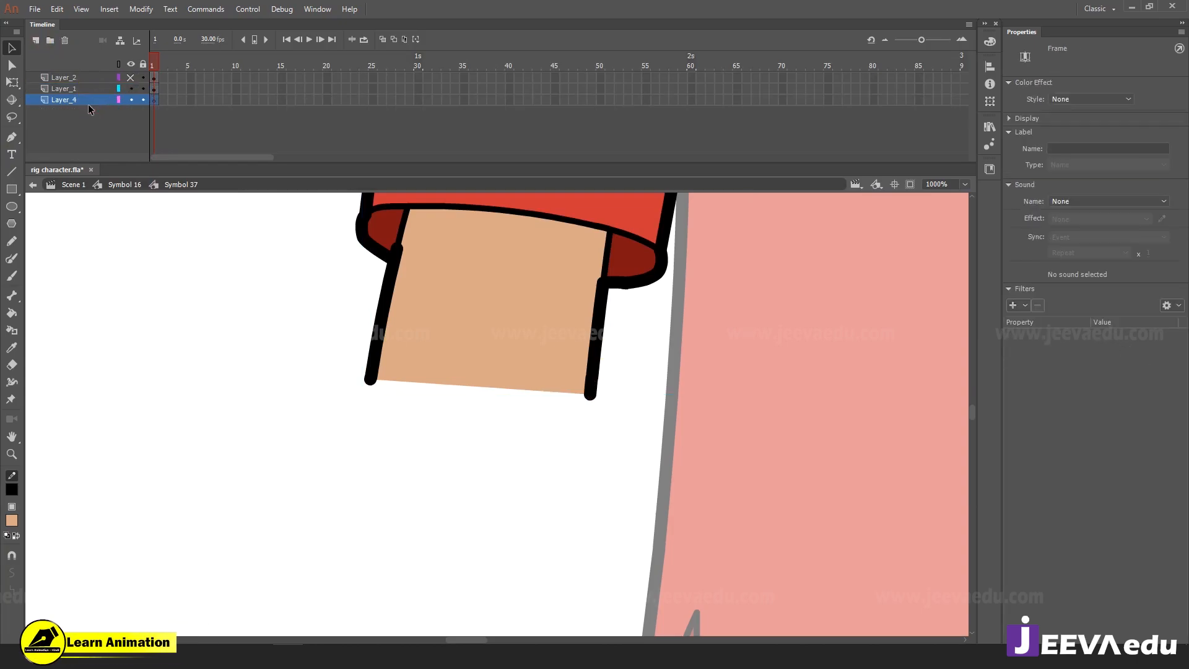
{"action": "left_click_drag", "start_coordinate": [528, 459], "coordinate": [541, 451]}
{"action": "left_click", "coordinate": [11, 206]}
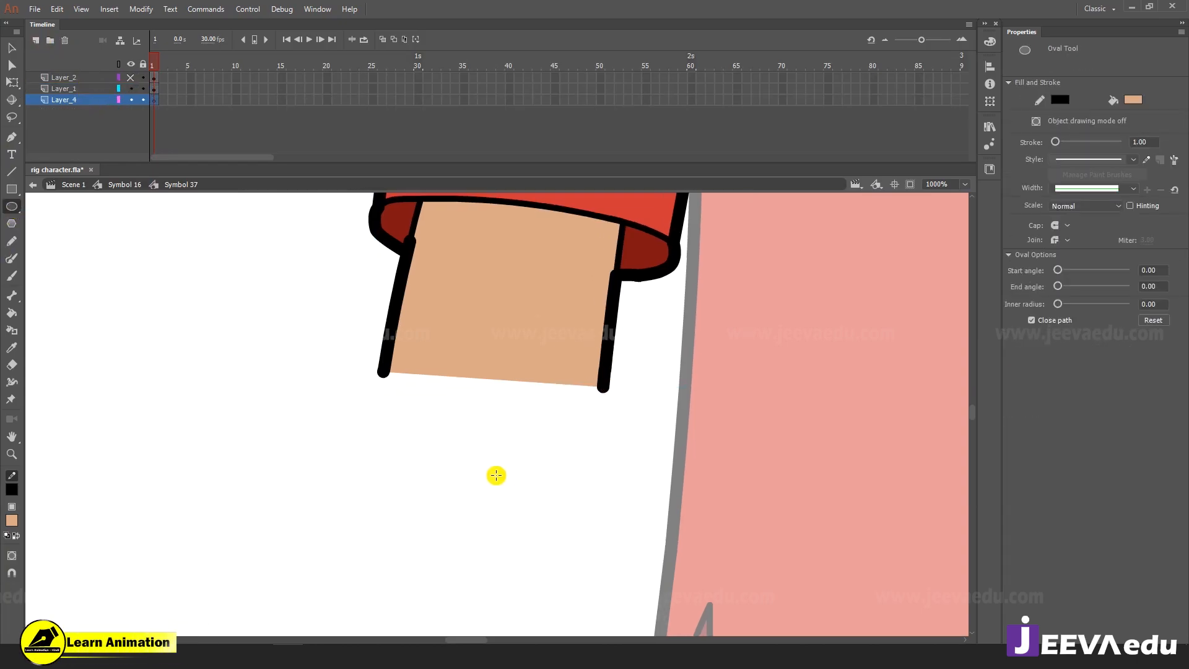
{"action": "left_click_drag", "start_coordinate": [471, 412], "coordinate": [513, 502]}
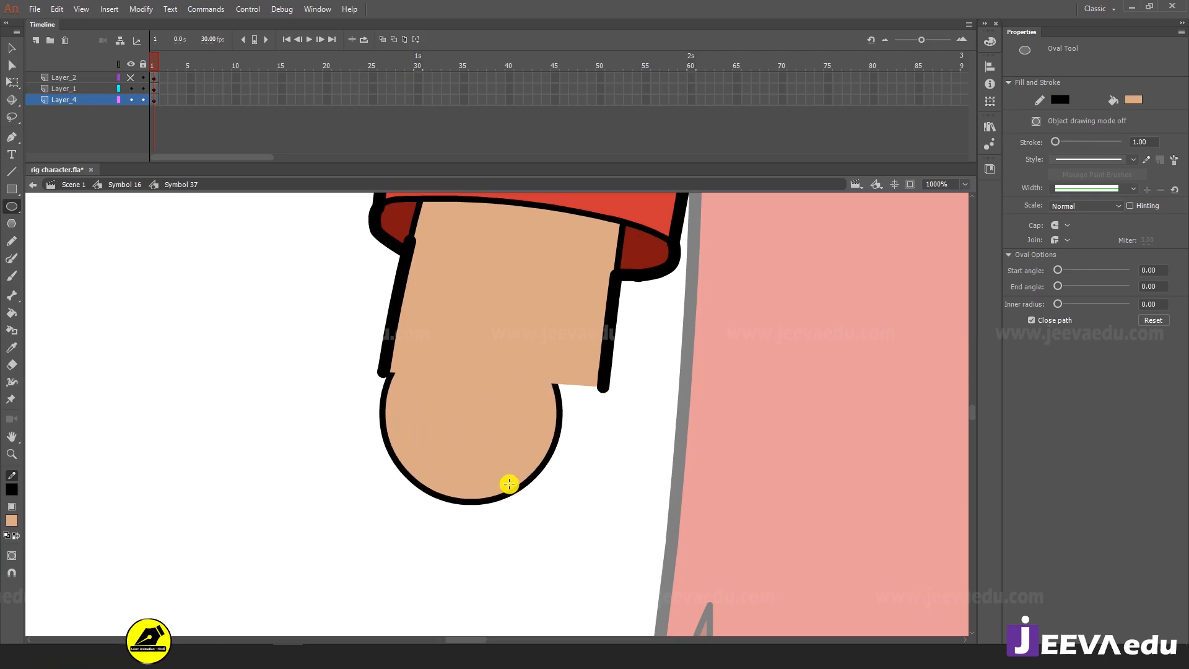
{"action": "key", "text": "v"}
{"action": "double_click", "coordinate": [494, 461]}
{"action": "key", "text": "q"}
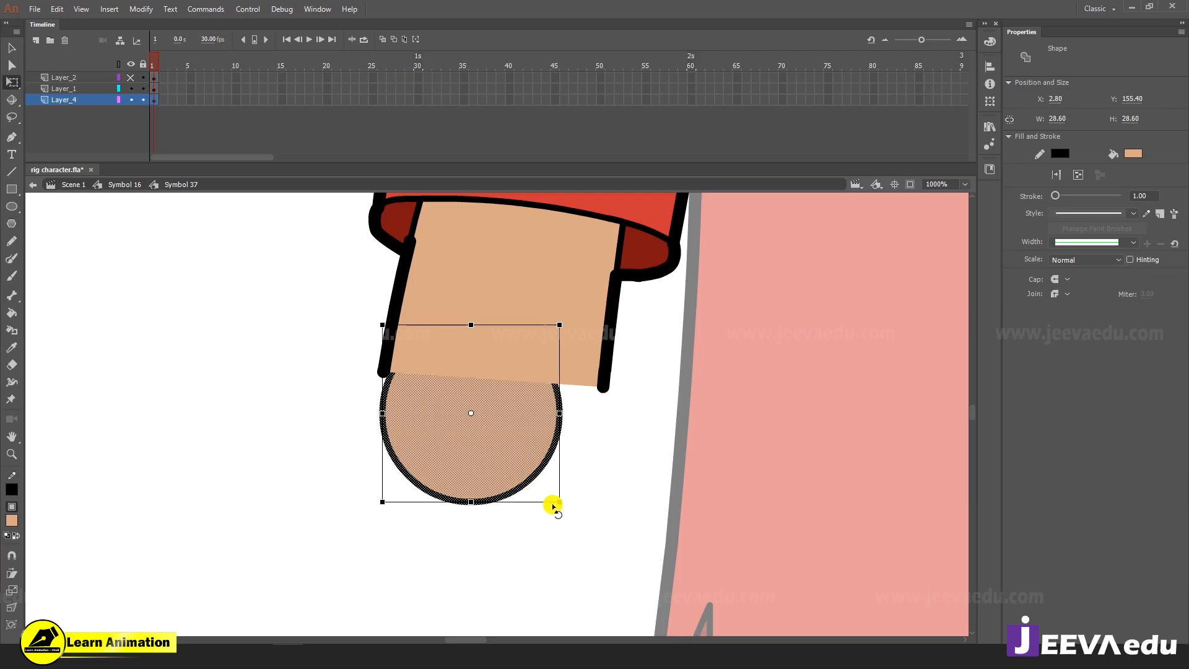
{"action": "left_click_drag", "start_coordinate": [559, 502], "coordinate": [594, 537]}
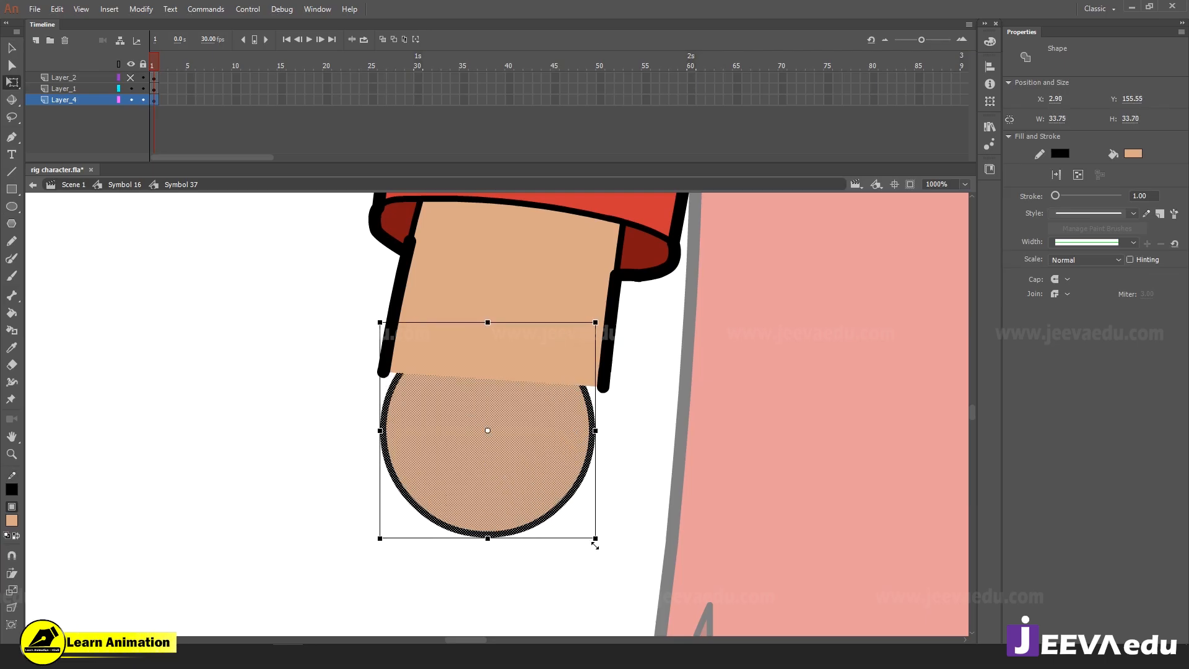
{"action": "left_click_drag", "start_coordinate": [542, 466], "coordinate": [534, 476]}
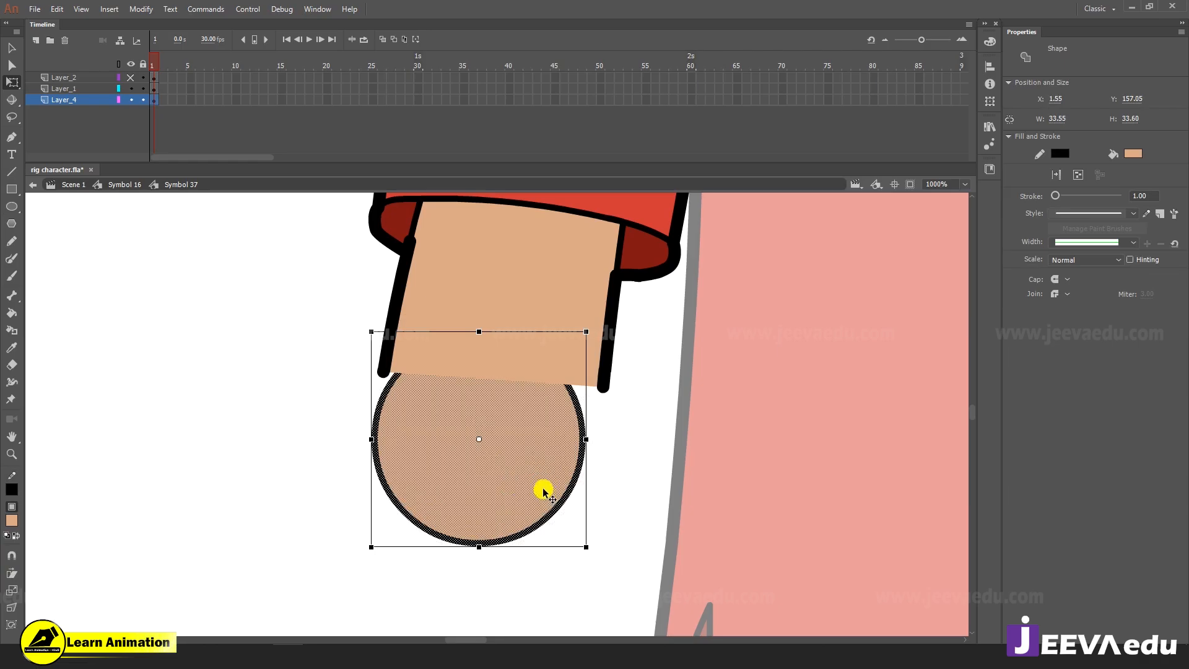
{"action": "key", "text": "Delete"}
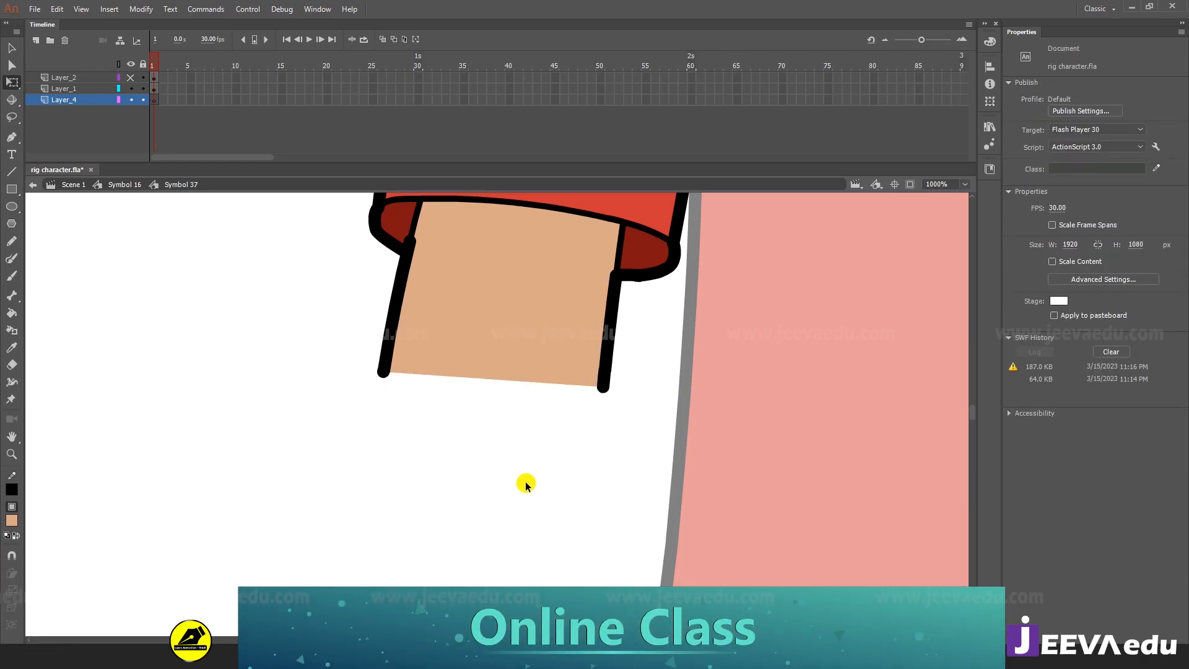
Draw a circle about 30 px wide on Layer_4 below the short arm piece and set its outline stroke to 2
{"action": "left_click", "coordinate": [10, 210]}
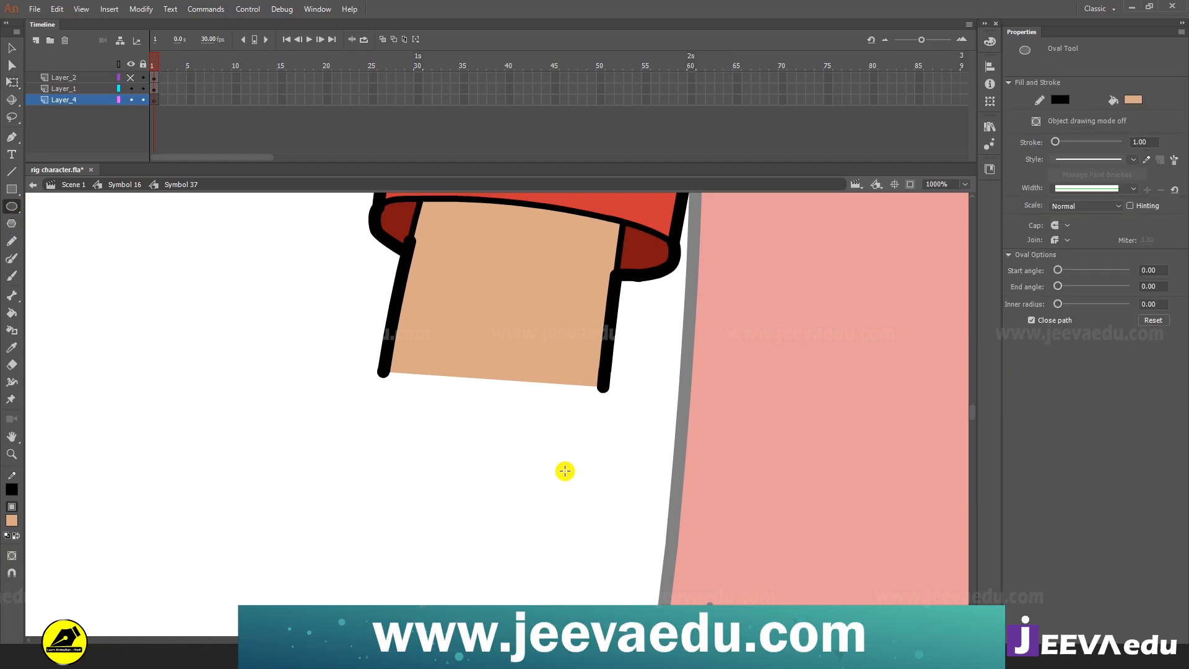
{"action": "left_click_drag", "start_coordinate": [519, 436], "coordinate": [579, 531]}
{"action": "key", "text": "v"}
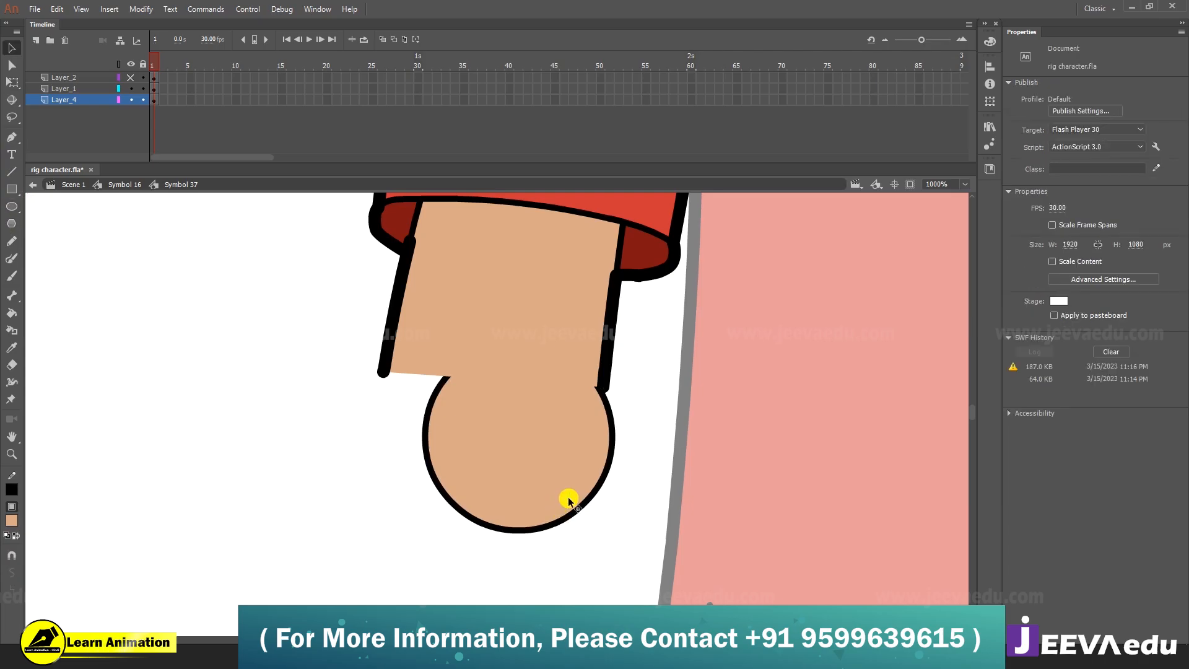
{"action": "left_click", "coordinate": [578, 511]}
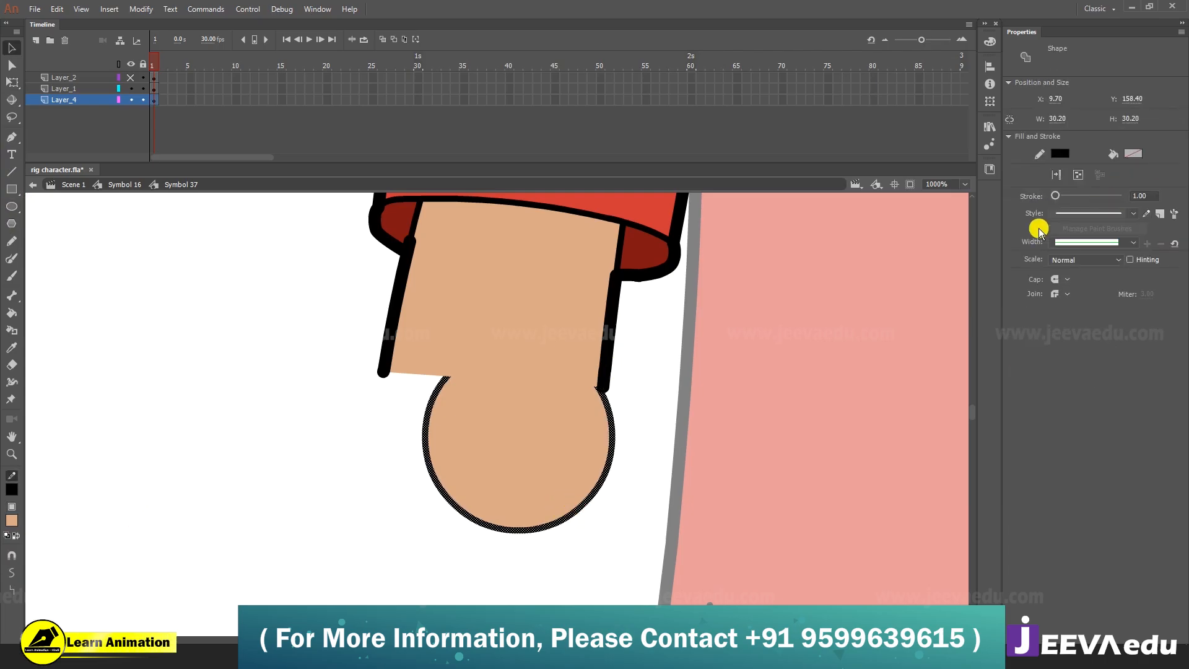
{"action": "left_click", "coordinate": [1139, 195]}
{"action": "type", "text": "2"}
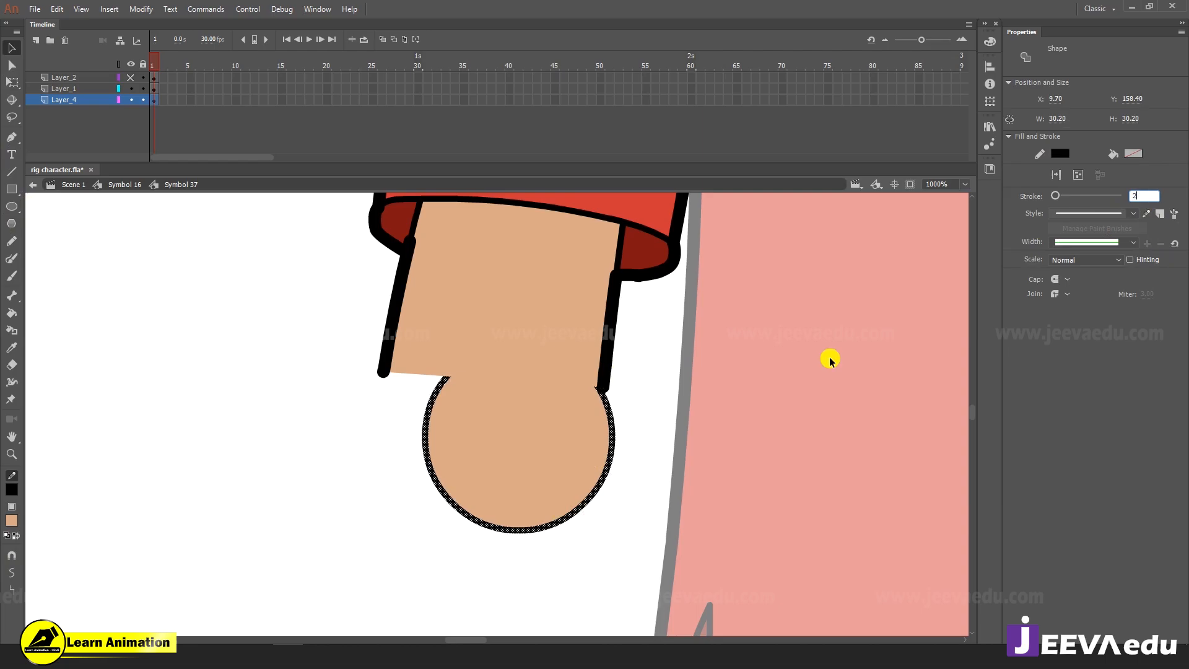
{"action": "left_click", "coordinate": [671, 492]}
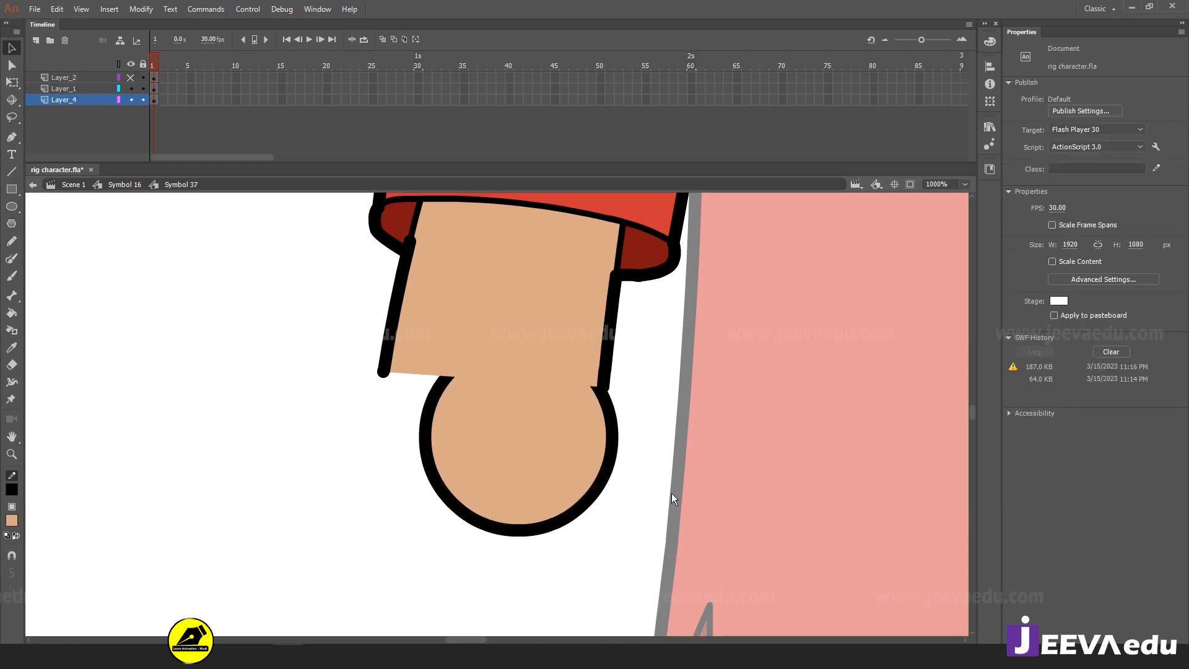
Move the whole circle, fill and outline, up so that it overlaps the open end of the short arm piece
{"action": "double_click", "coordinate": [548, 475]}
{"action": "key", "text": "q"}
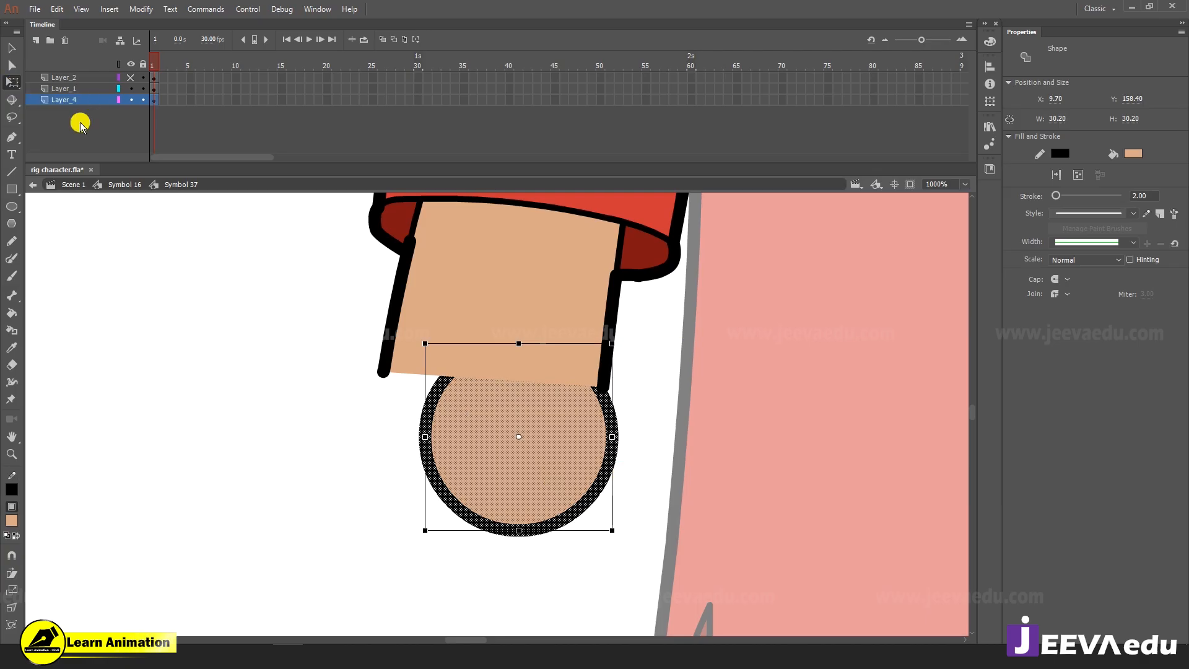
{"action": "left_click_drag", "start_coordinate": [556, 502], "coordinate": [529, 444]}
Scale the circle by 104% four times in a row to approach the width of the arm
{"action": "key", "text": "ctrl+alt+s"}
{"action": "type", "text": "104"}
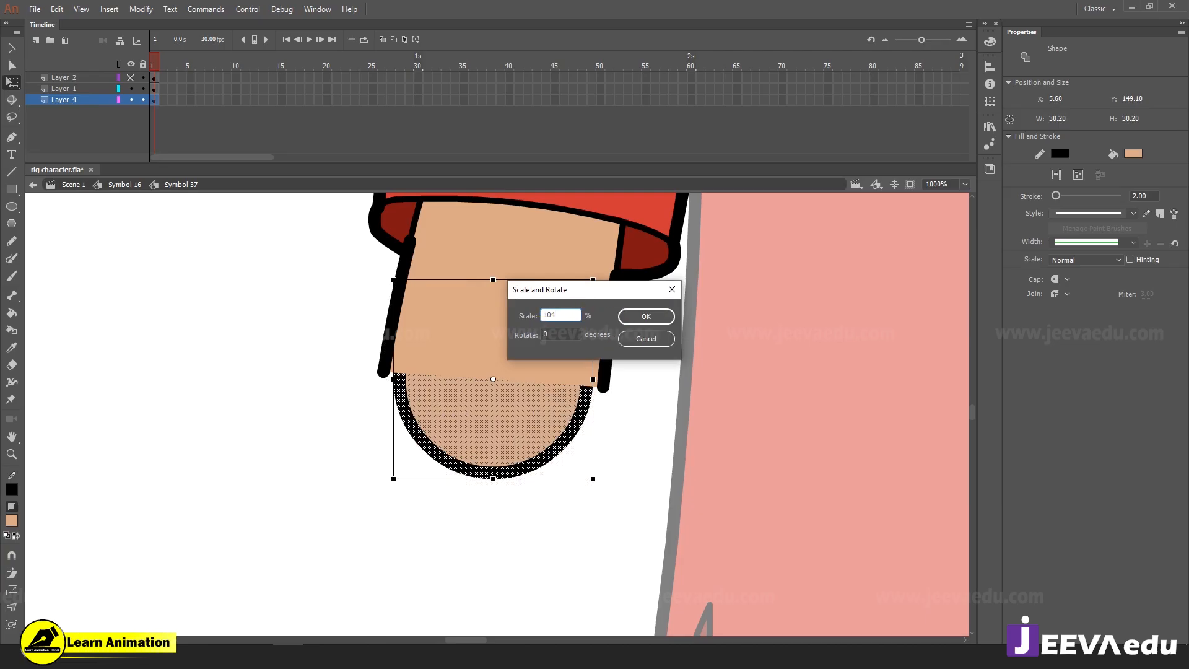
{"action": "key", "text": "Return"}
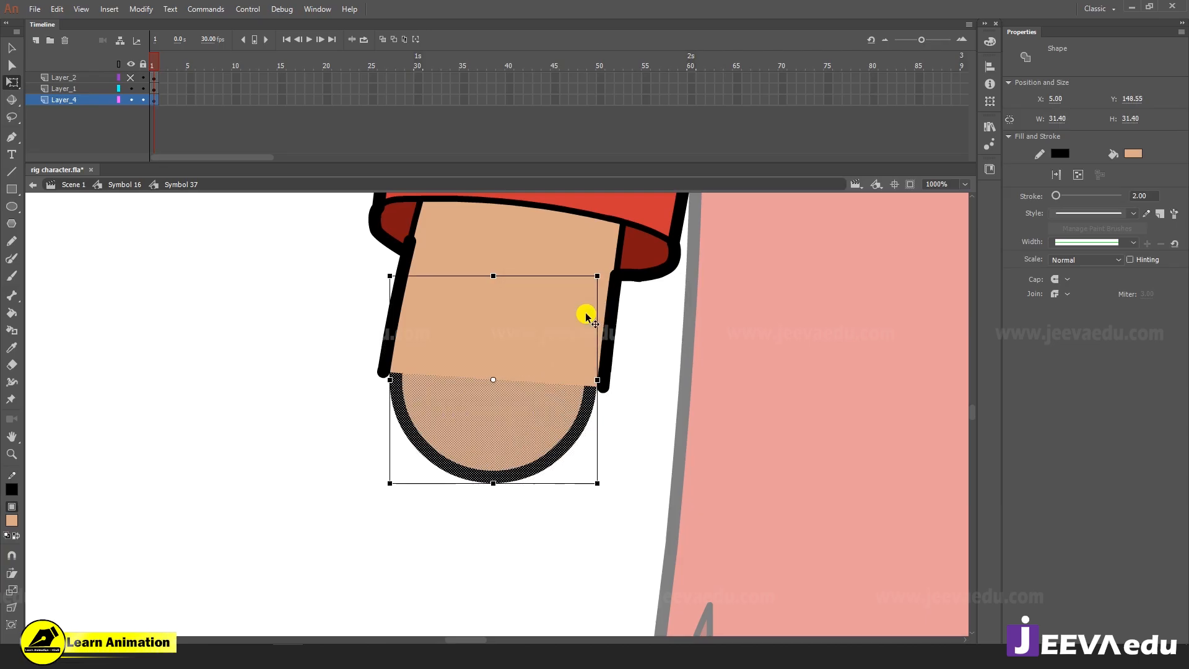
{"action": "key", "text": "ctrl+alt+s"}
{"action": "key", "text": "Return"}
{"action": "key", "text": "ctrl+alt+s"}
{"action": "key", "text": "Return"}
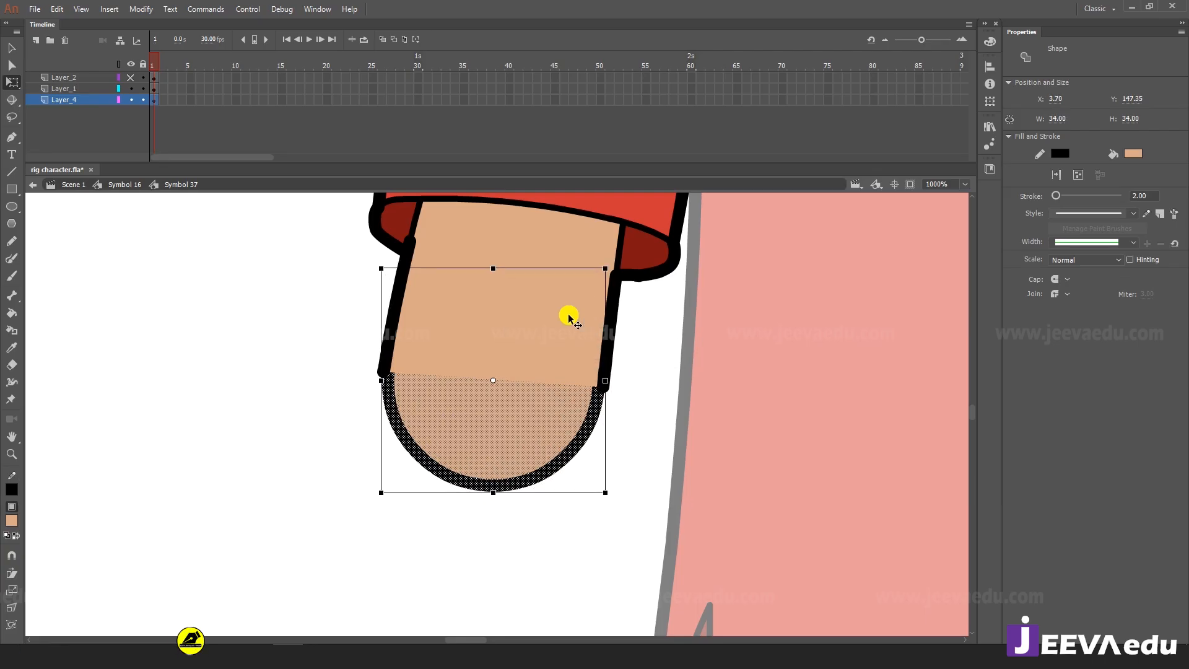
{"action": "key", "text": "z"}
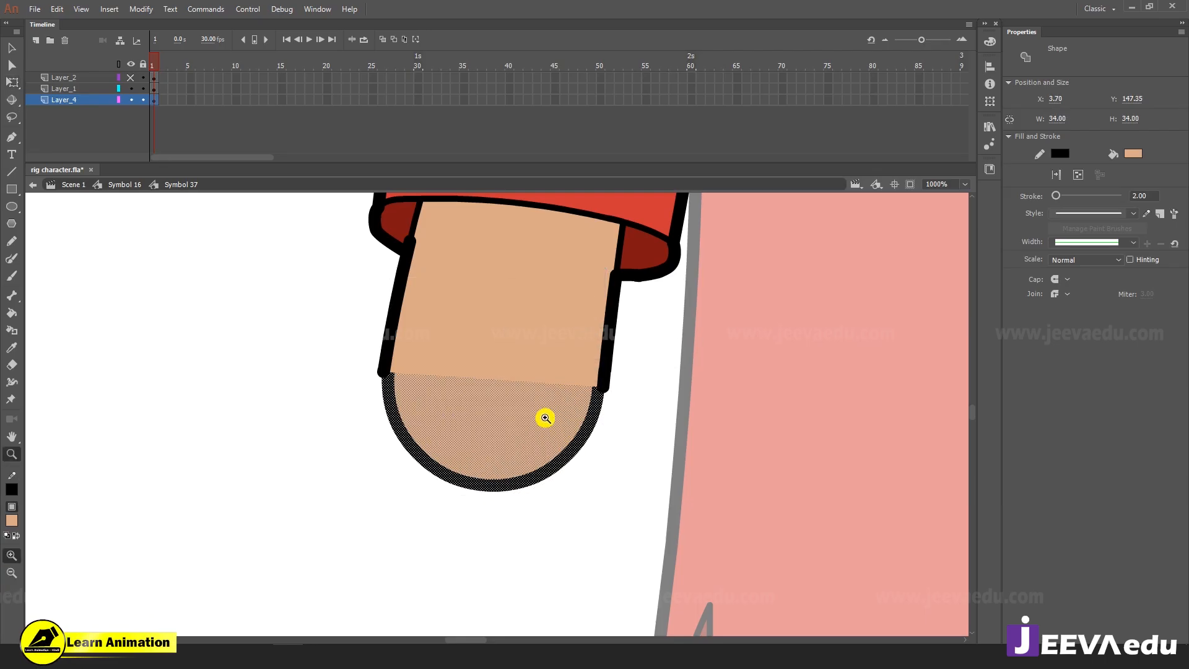
{"action": "key", "text": "ctrl+alt+s"}
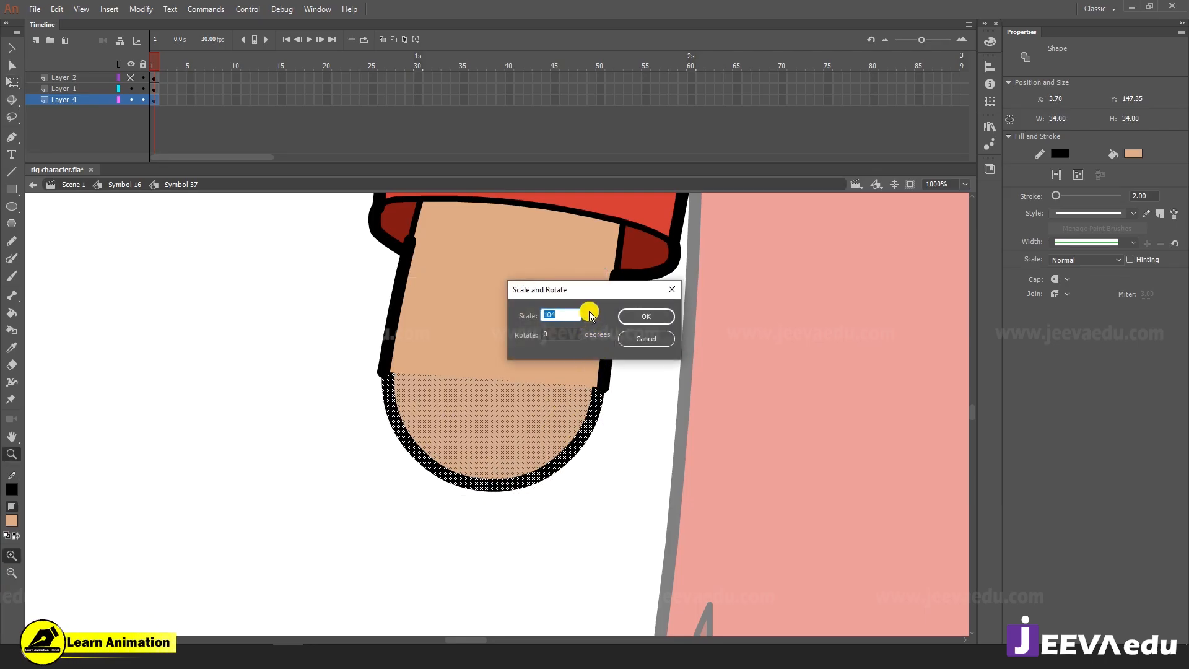
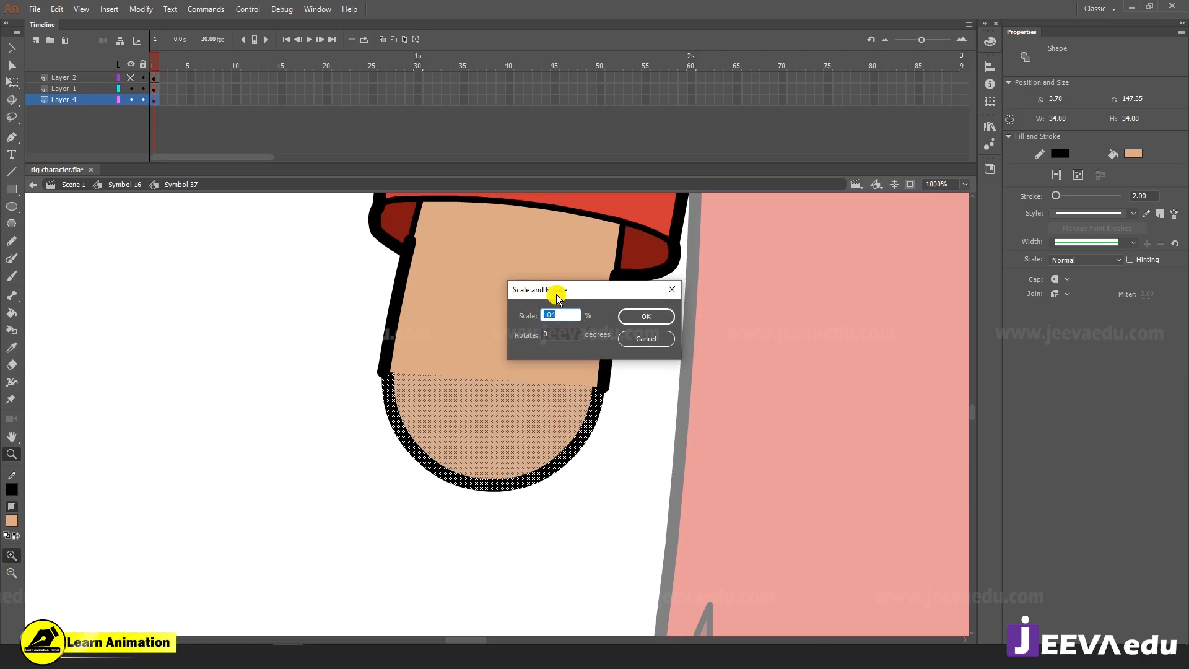
{"action": "left_click", "coordinate": [661, 317]}
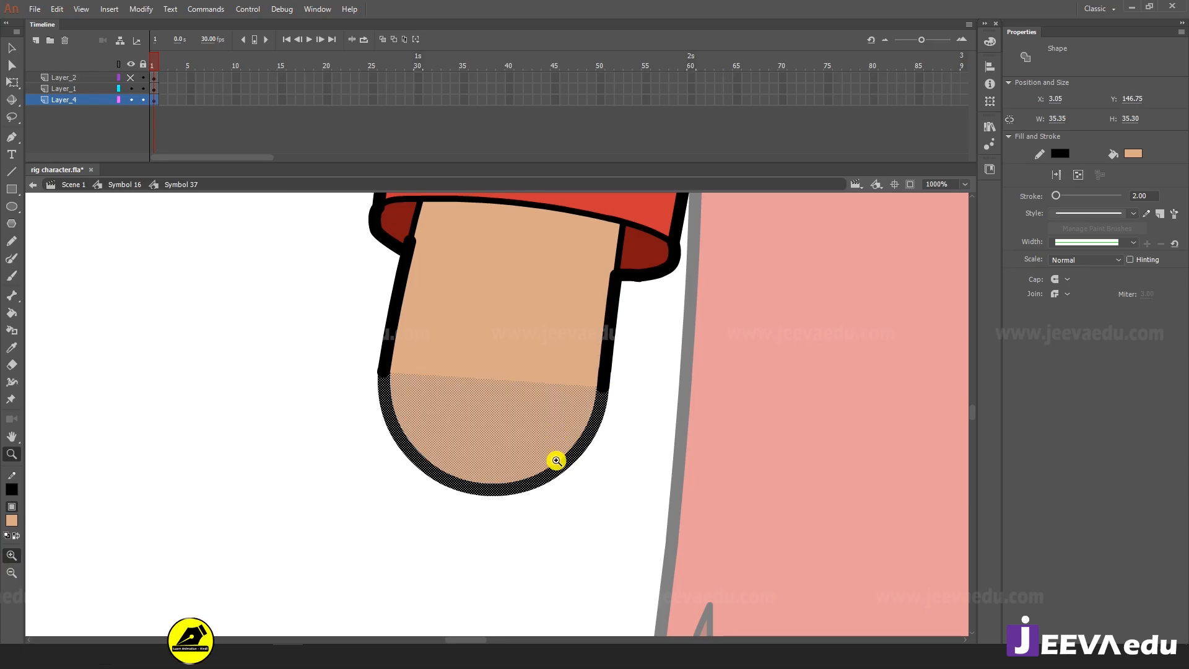
Enlarge the circle to about 35.5 px wide and nudge it up slightly to line its outline up with the arm's side lines
{"action": "key", "text": "q"}
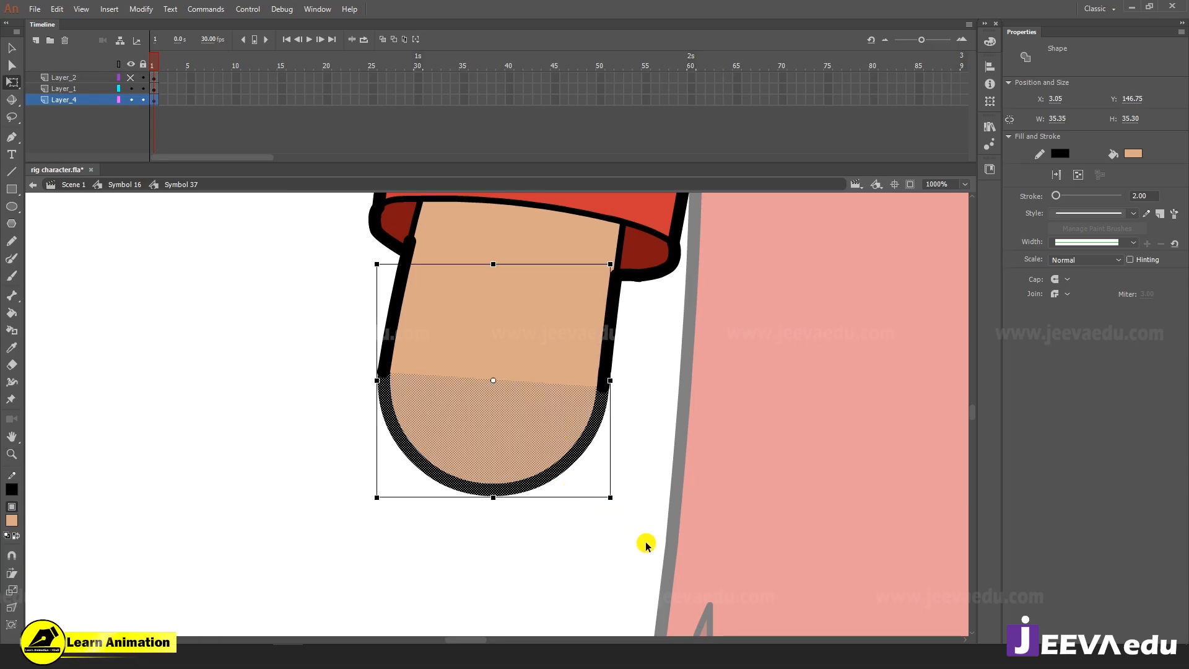
{"action": "key", "text": "z"}
{"action": "left_click", "coordinate": [601, 375]}
{"action": "left_click_drag", "start_coordinate": [621, 449], "coordinate": [650, 445]}
{"action": "key", "text": "v"}
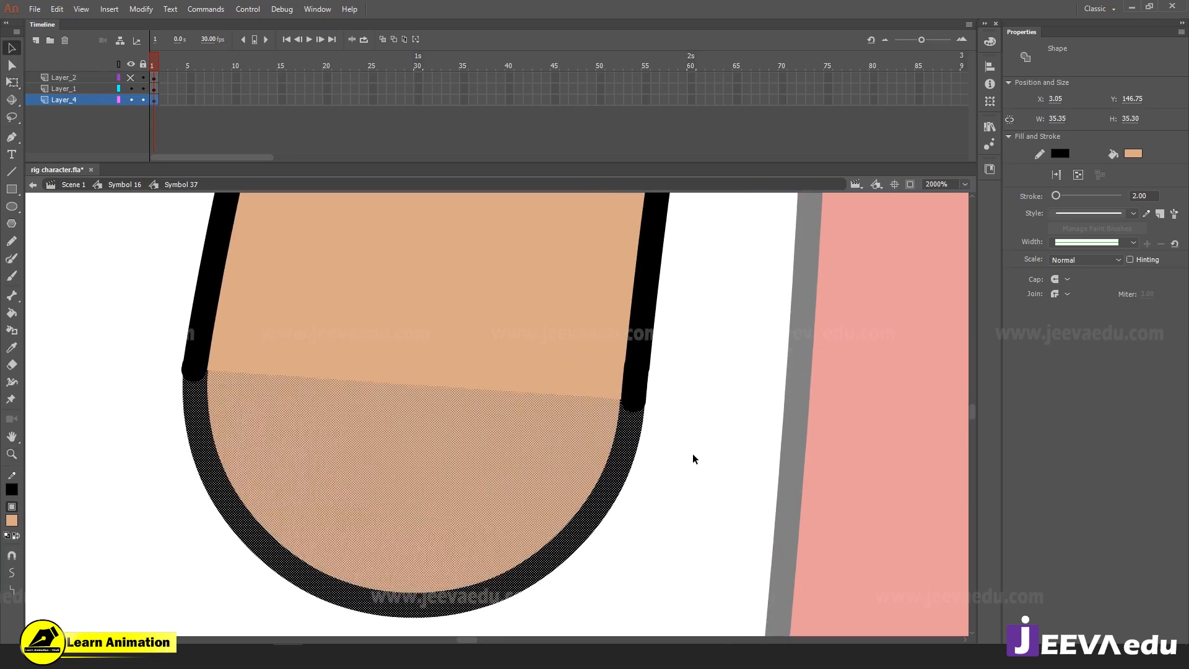
{"action": "left_click", "coordinate": [693, 455]}
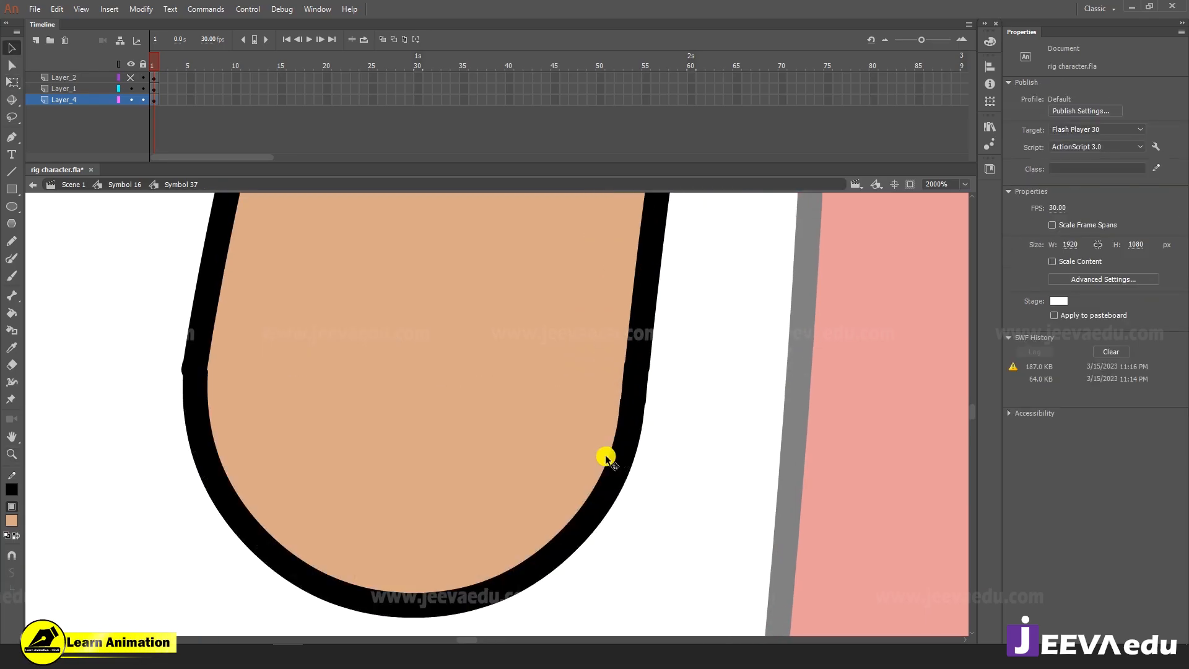
{"action": "double_click", "coordinate": [540, 493]}
{"action": "key", "text": "q"}
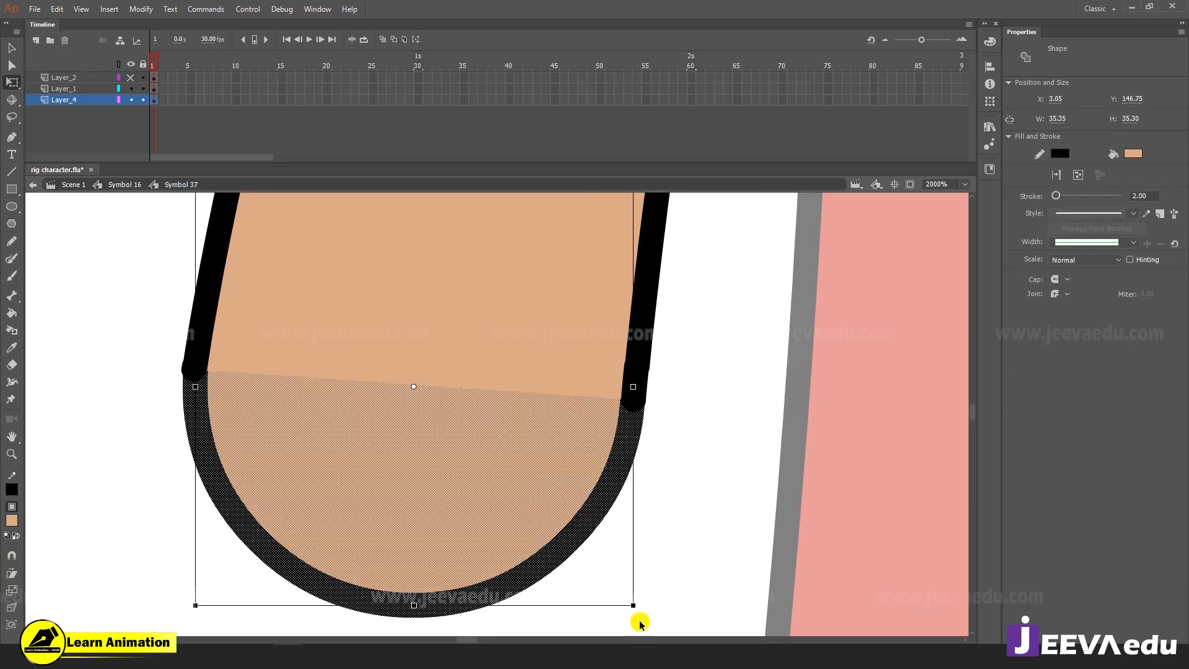
{"action": "left_click_drag", "start_coordinate": [633, 607], "coordinate": [636, 609]}
{"action": "left_click", "coordinate": [682, 523]}
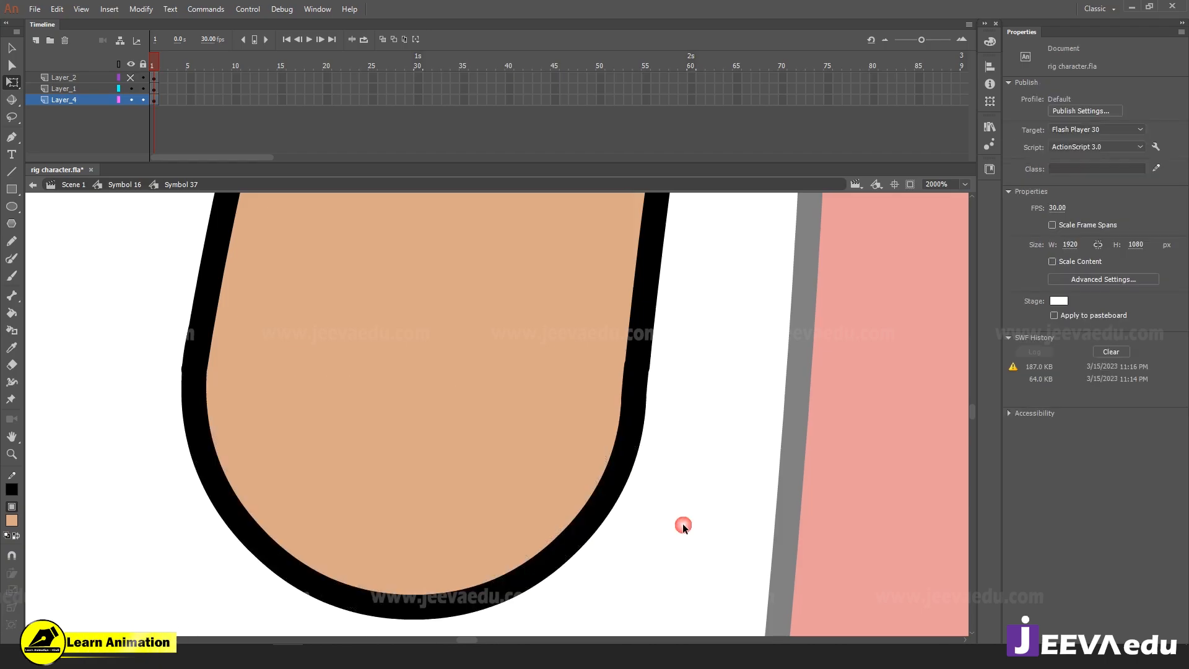
{"action": "left_click", "coordinate": [488, 494]}
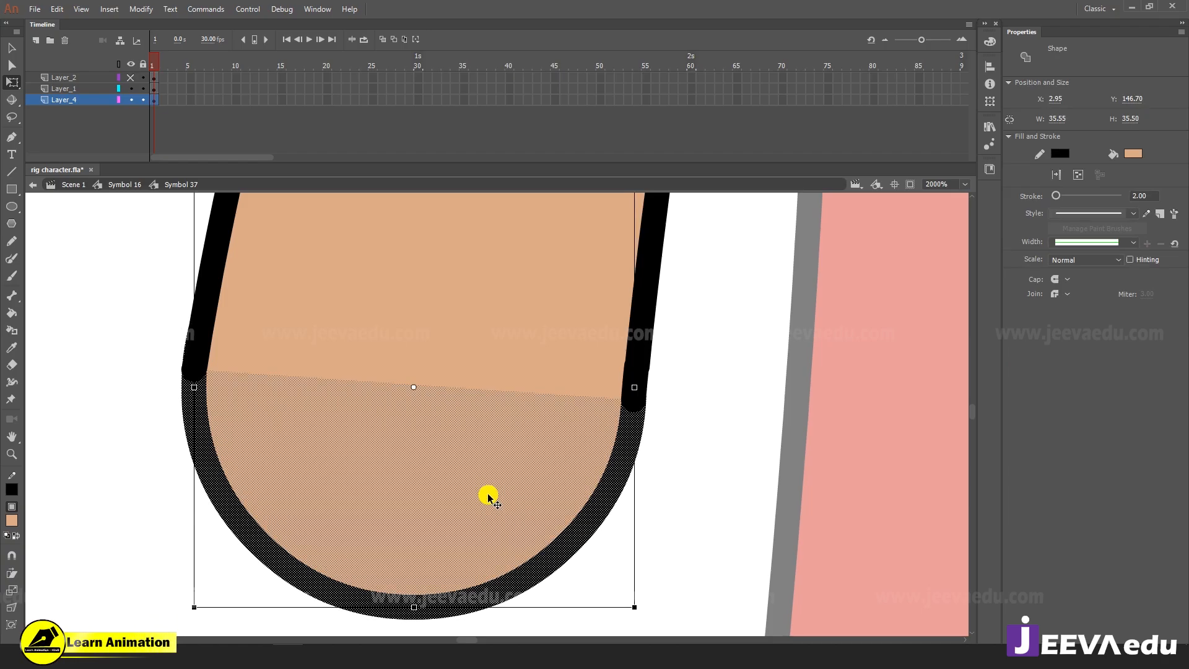
Convert the joint circle on Layer_4 into a graphic symbol
{"action": "key", "text": "z"}
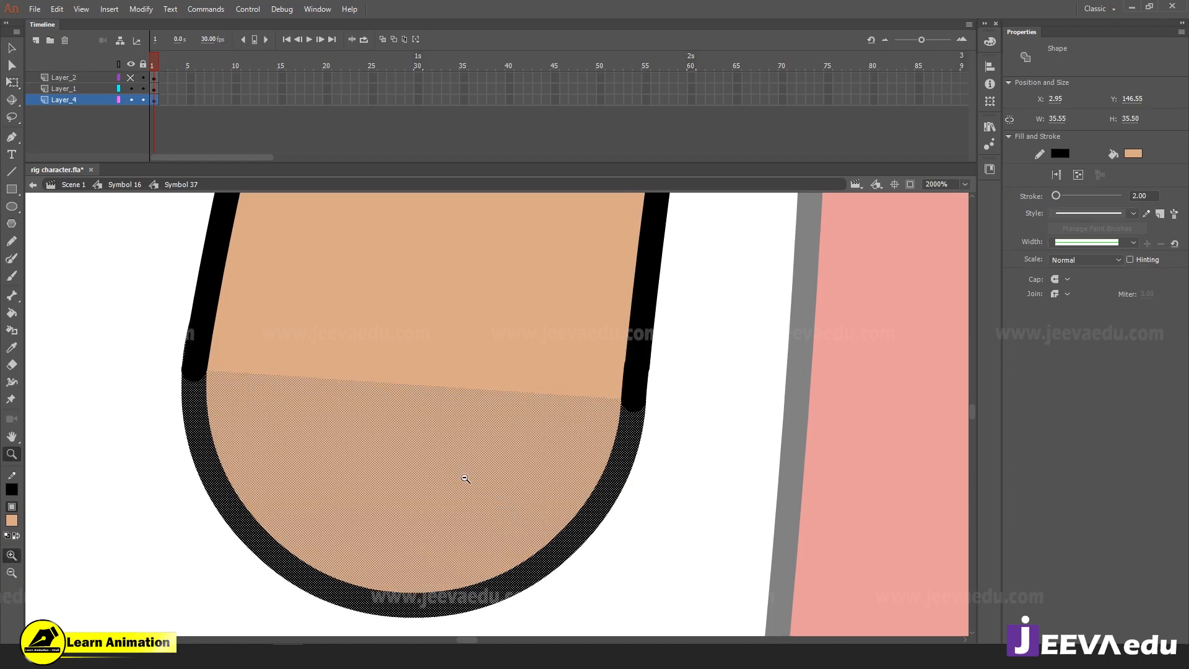
{"action": "left_click", "coordinate": [464, 478], "text": "alt"}
{"action": "key", "text": "F8"}
{"action": "key", "text": "Return"}
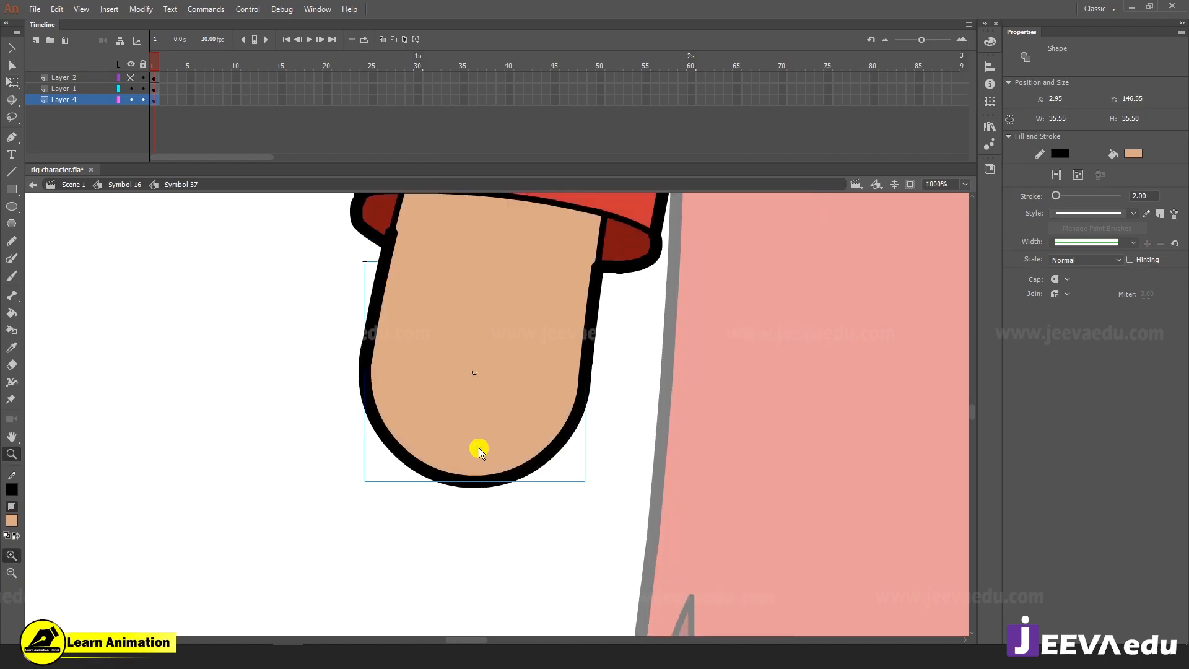
{"action": "key", "text": "q"}
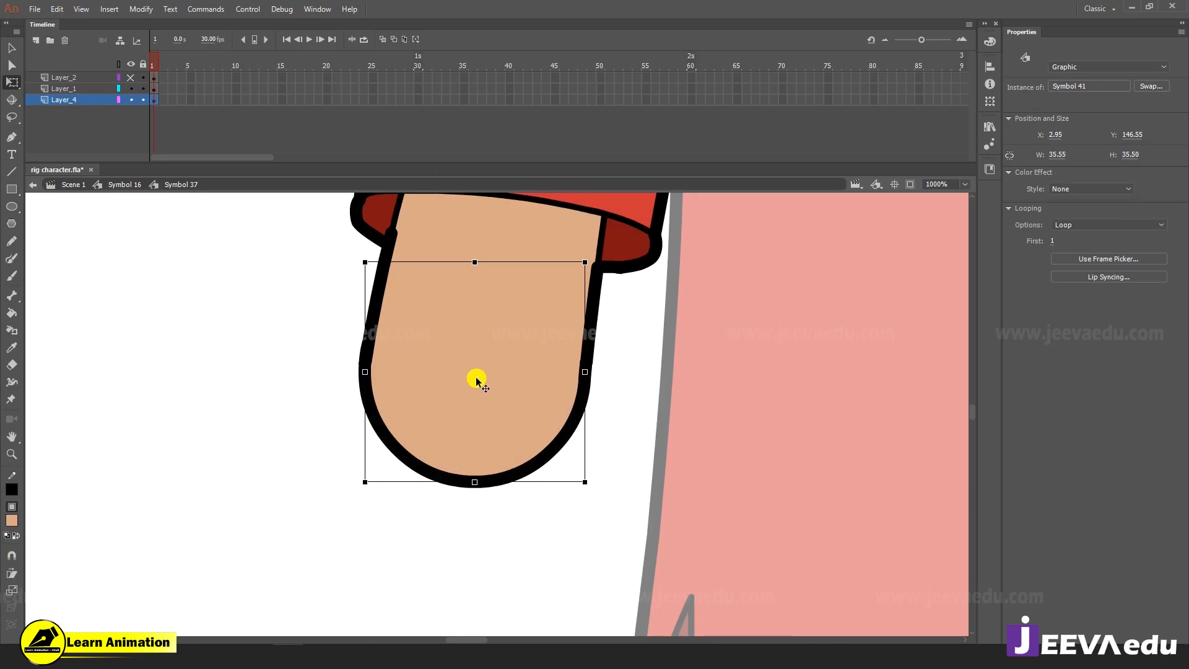
Show Layer_2, check how the forearm fits over the rounded elbow joint, and hide Layer_2 again
{"action": "key", "text": "z"}
{"action": "left_click", "coordinate": [474, 373], "text": "alt"}
{"action": "left_click", "coordinate": [491, 482], "text": "alt"}
{"action": "key", "text": "v"}
{"action": "left_click", "coordinate": [493, 474]}
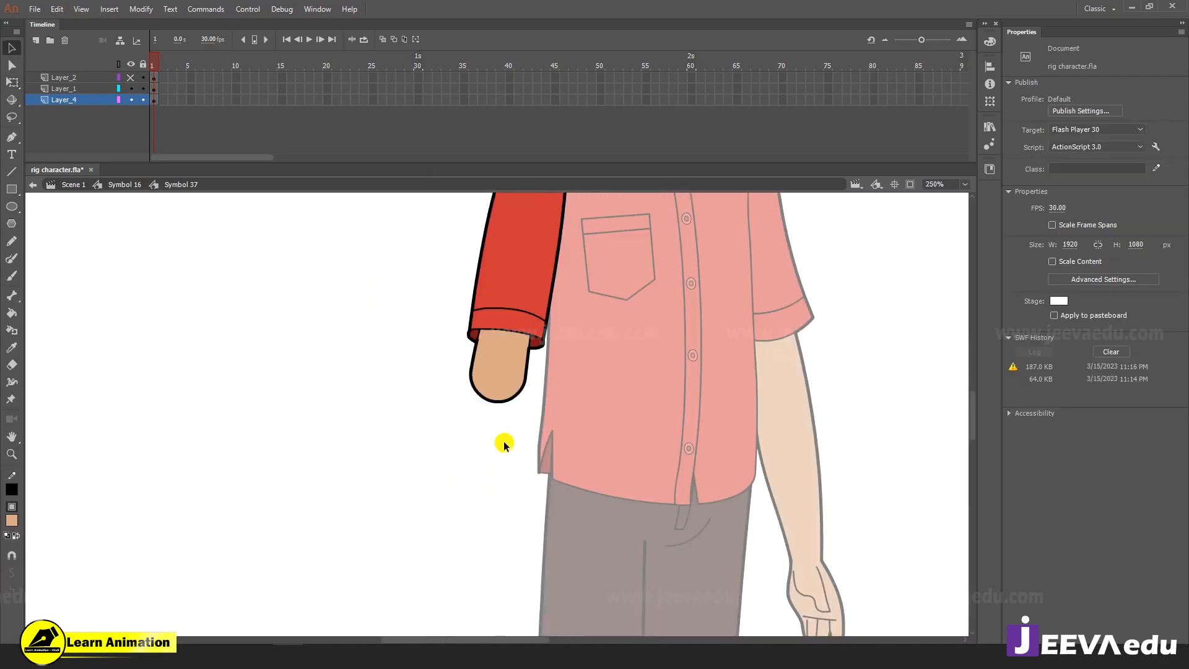
{"action": "left_click", "coordinate": [503, 387]}
{"action": "key", "text": "q"}
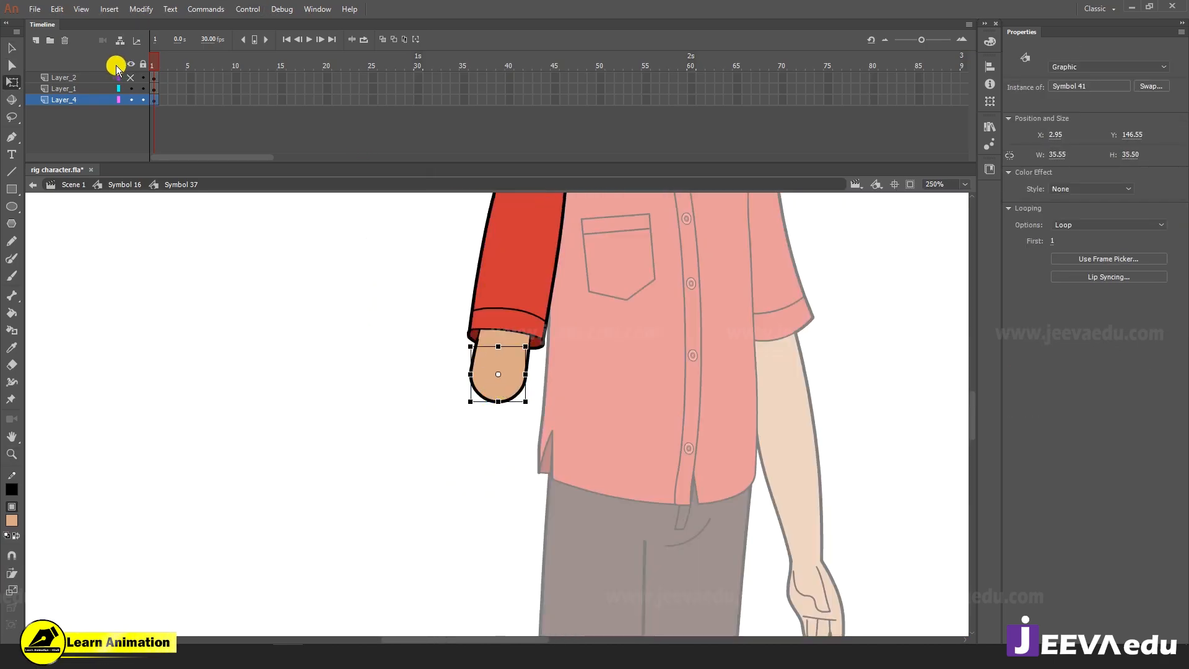
{"action": "left_click", "coordinate": [96, 77]}
{"action": "left_click", "coordinate": [129, 78]}
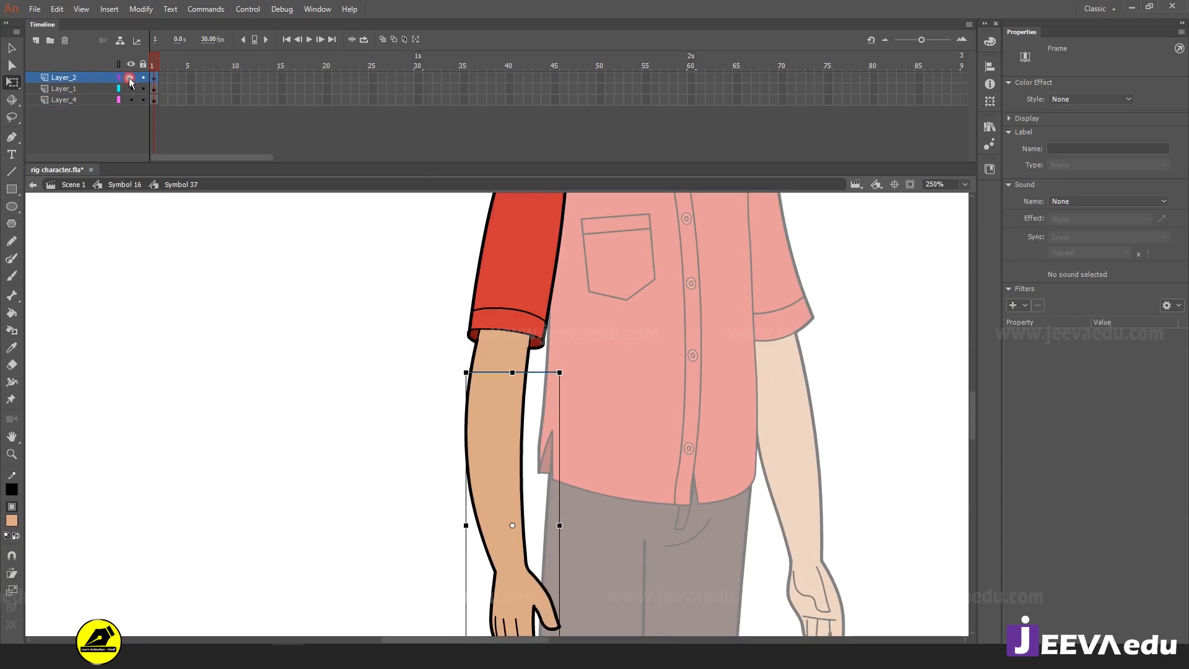
{"action": "left_click", "coordinate": [390, 411]}
{"action": "left_click", "coordinate": [523, 549]}
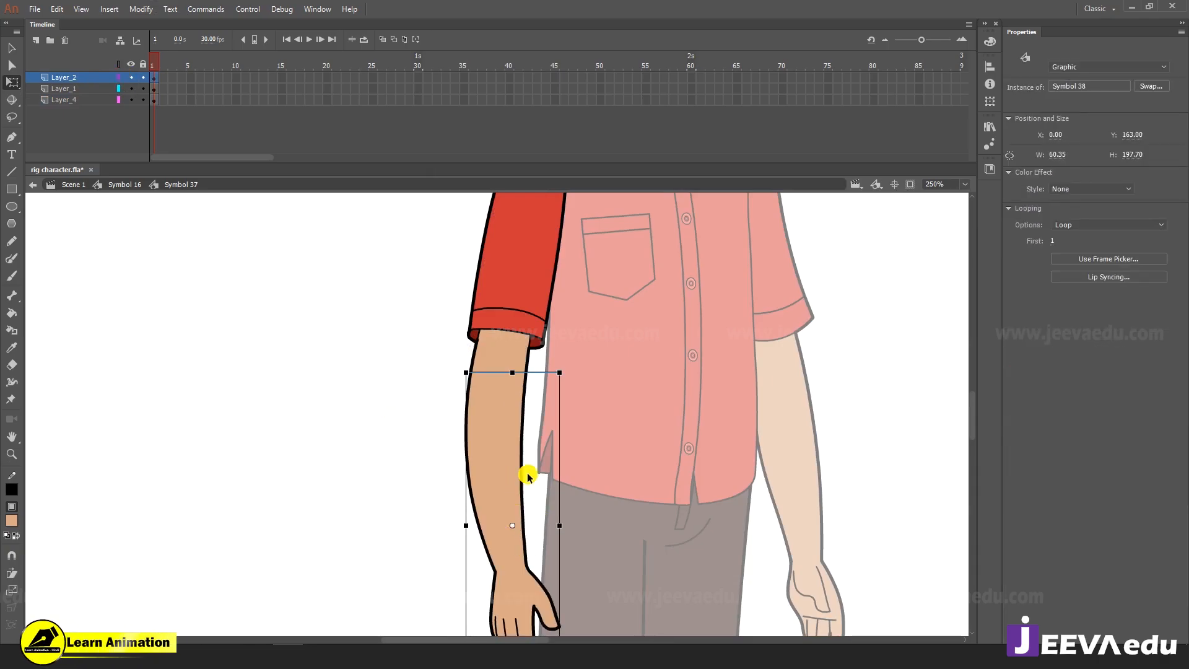
{"action": "left_click", "coordinate": [129, 78]}
Turn on the rulers around the stage with the elbow joint in close view
{"action": "key", "text": "z"}
{"action": "left_click", "coordinate": [513, 365]}
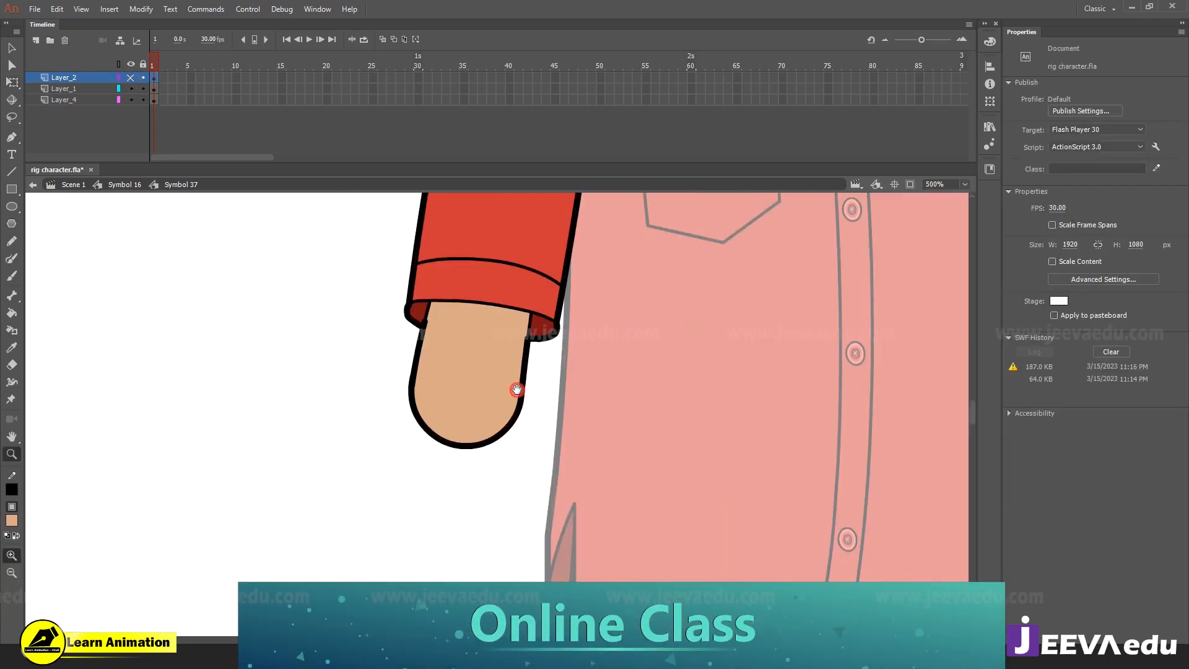
{"action": "key", "text": "v"}
{"action": "right_click", "coordinate": [781, 300]}
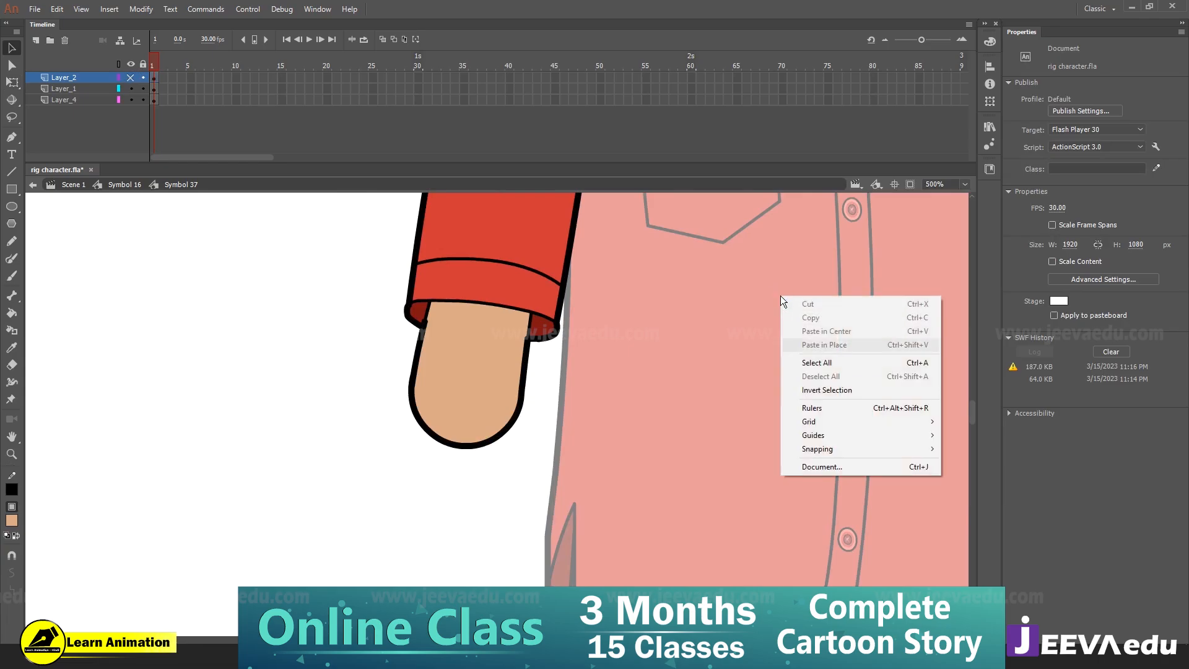
{"action": "left_click", "coordinate": [860, 409]}
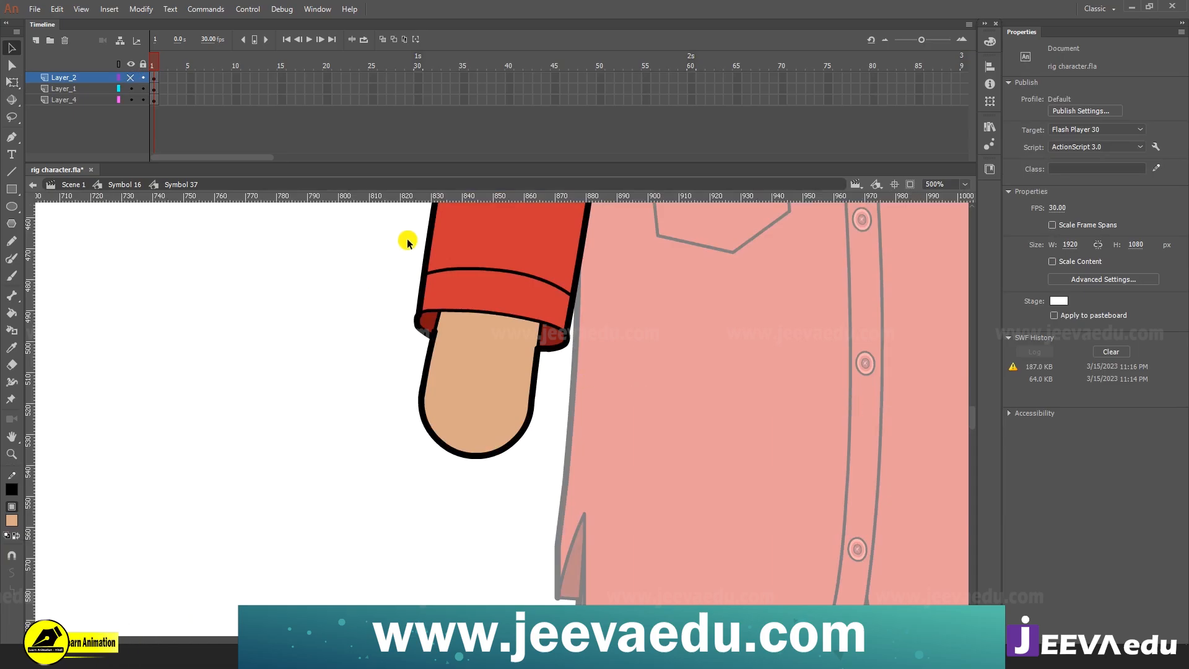
Select the elbow joint circle with Free Transform and place a horizontal and a vertical guide through its centre point
{"action": "key", "text": "z"}
{"action": "left_click", "coordinate": [503, 417]}
{"action": "key", "text": "v"}
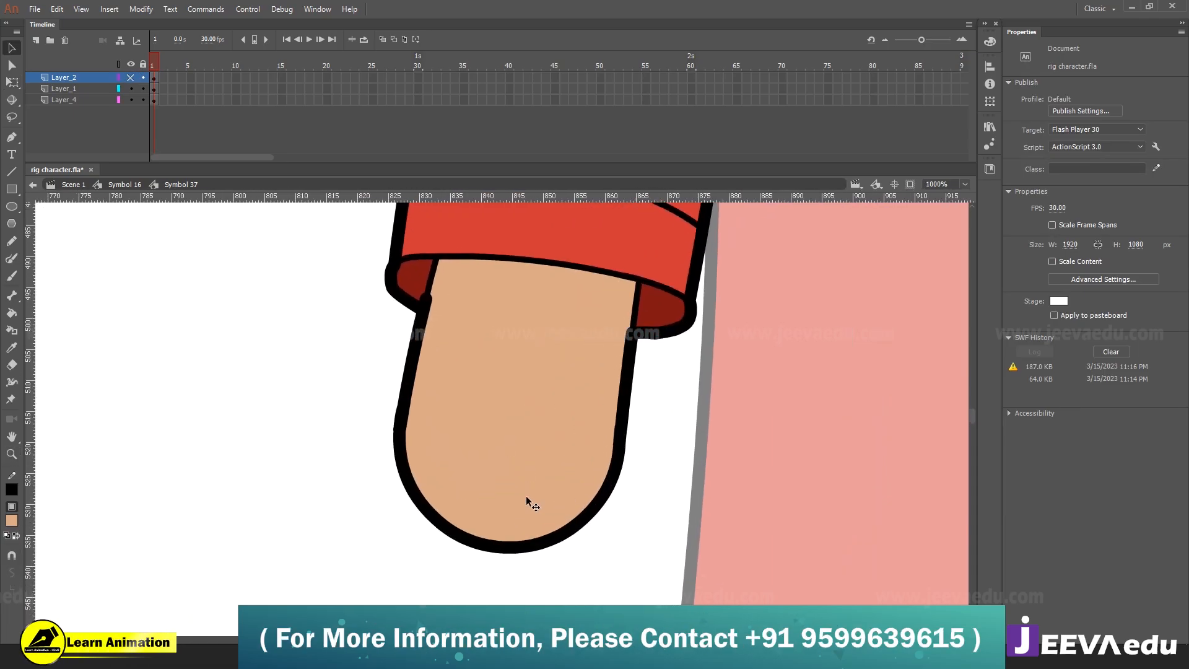
{"action": "left_click", "coordinate": [528, 502]}
{"action": "key", "text": "q"}
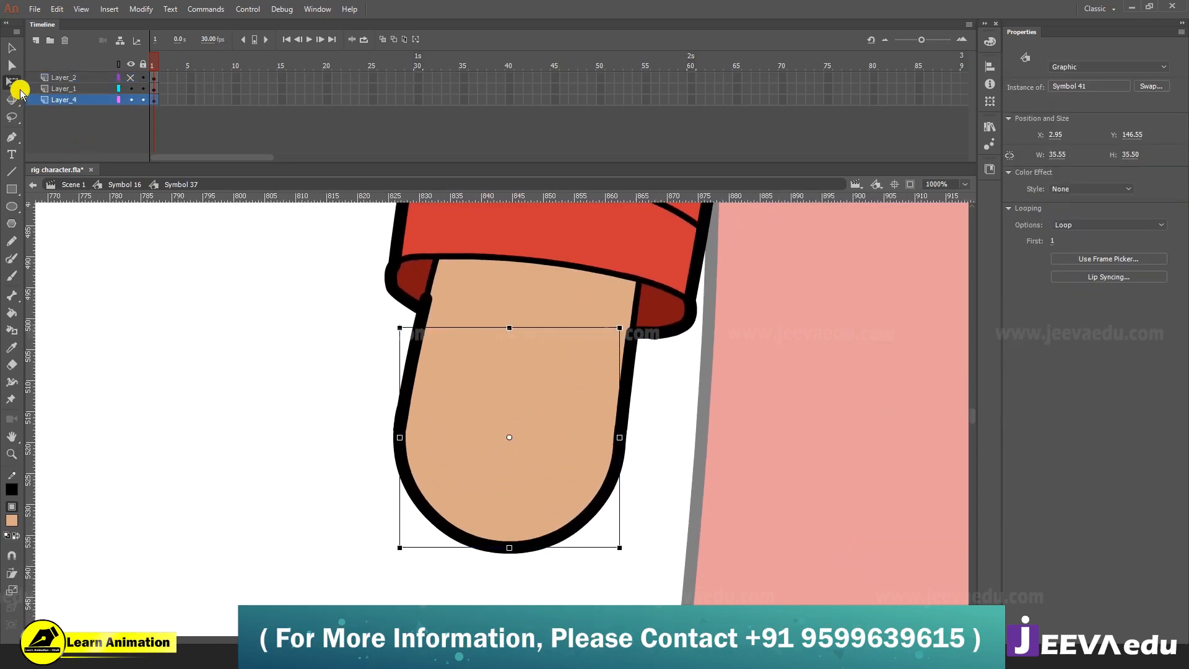
{"action": "left_click_drag", "start_coordinate": [475, 197], "coordinate": [489, 436]}
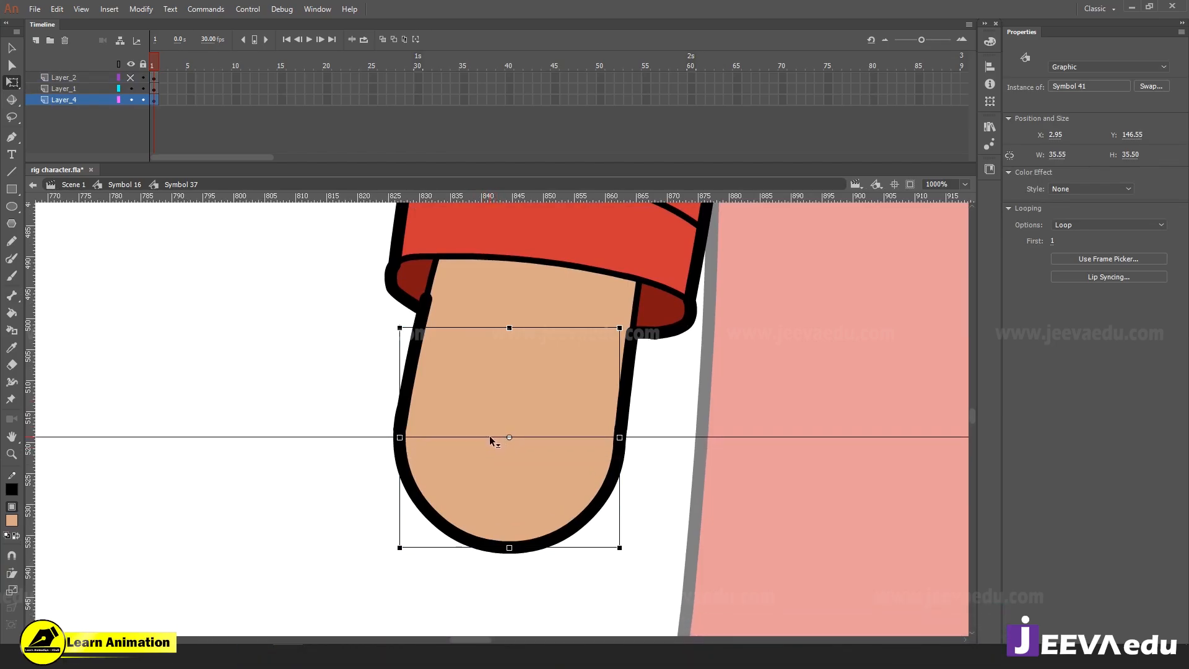
{"action": "left_click_drag", "start_coordinate": [40, 307], "coordinate": [510, 439]}
Fine-tune the guides so they cross exactly on the joint circle's transformation point, and deselect the circle
{"action": "key", "text": "z"}
{"action": "left_click", "coordinate": [508, 441]}
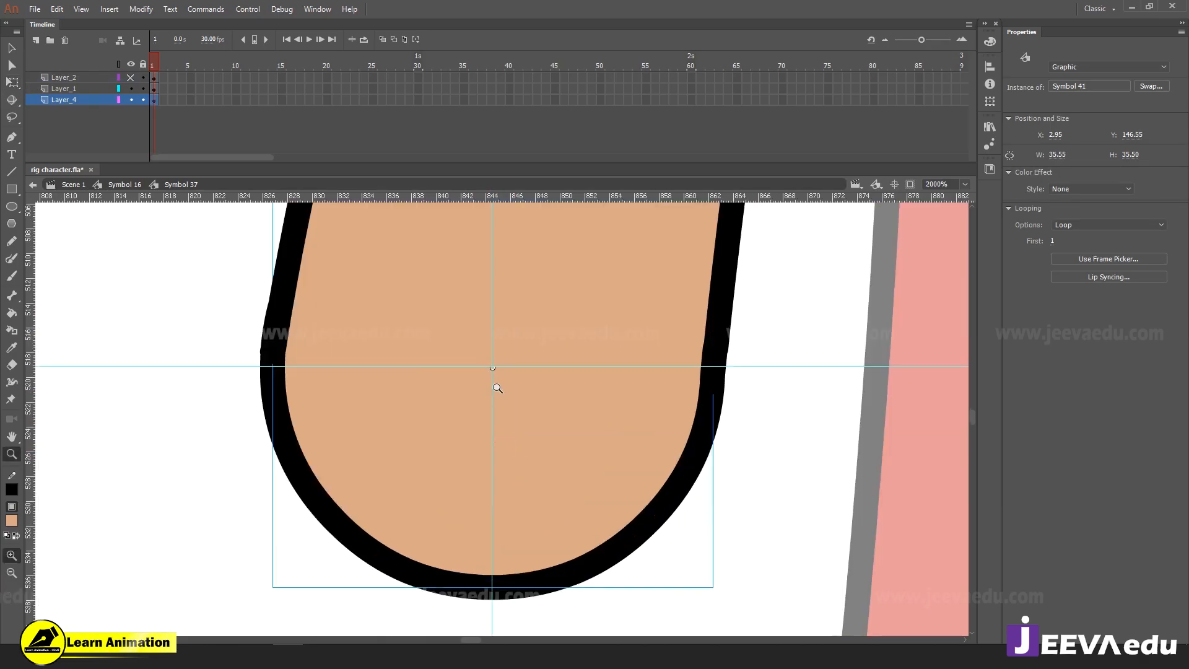
{"action": "key", "text": "q"}
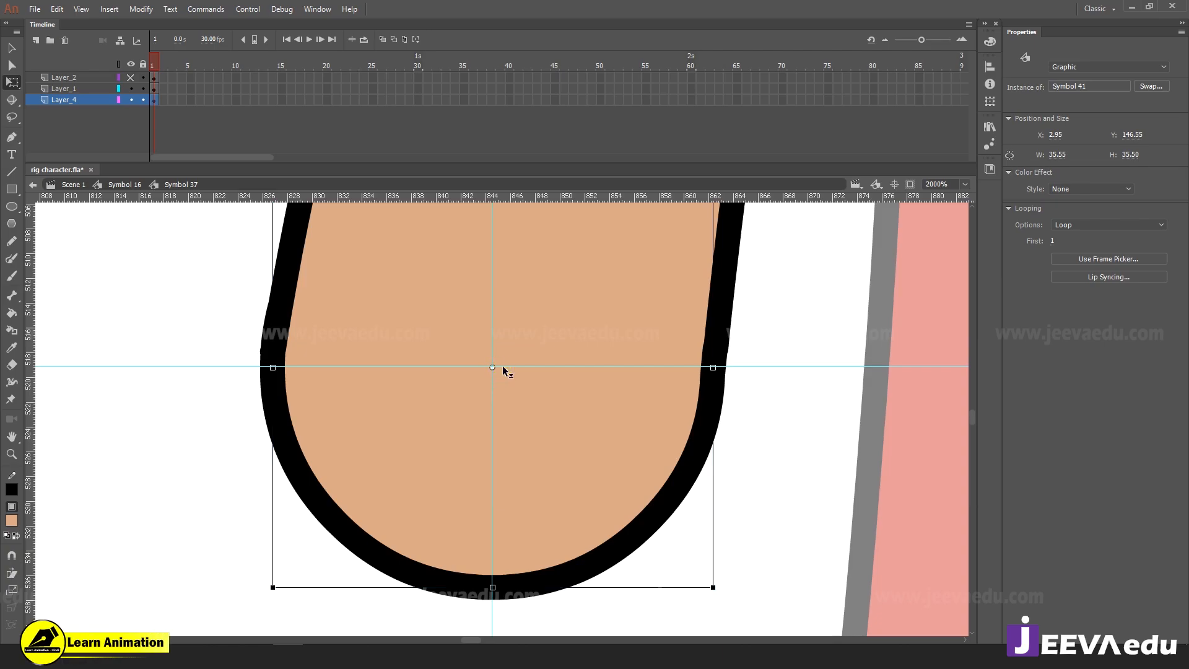
{"action": "left_click_drag", "start_coordinate": [504, 369], "coordinate": [493, 336]}
{"action": "left_click", "coordinate": [497, 348]}
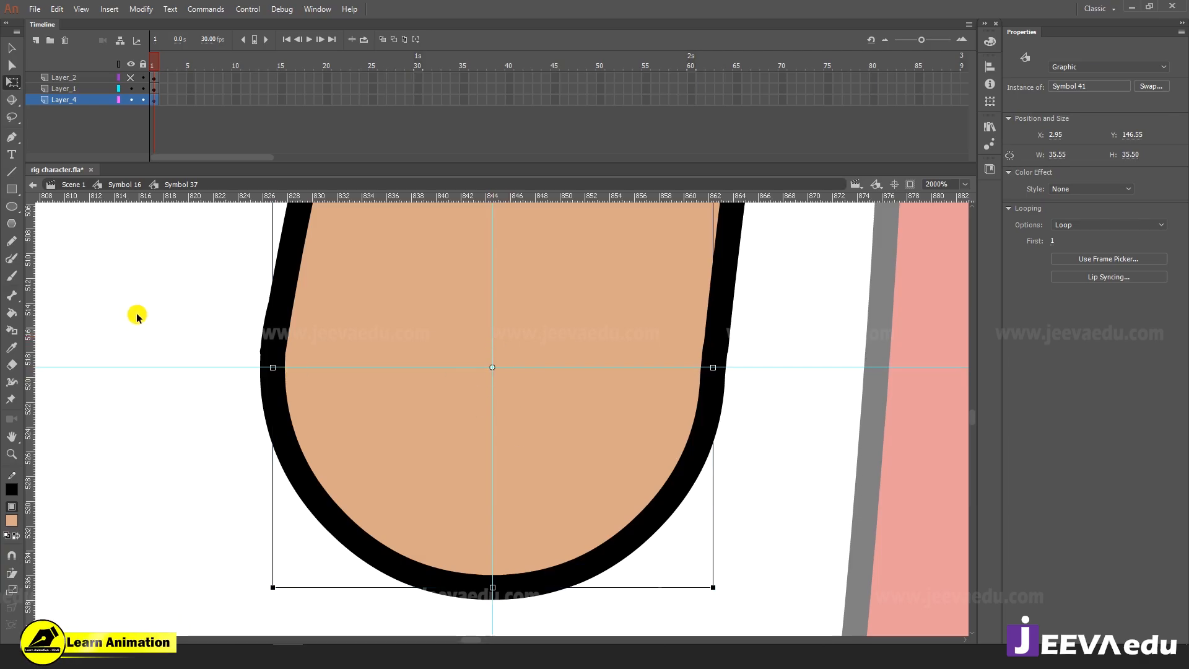
{"action": "left_click", "coordinate": [192, 323]}
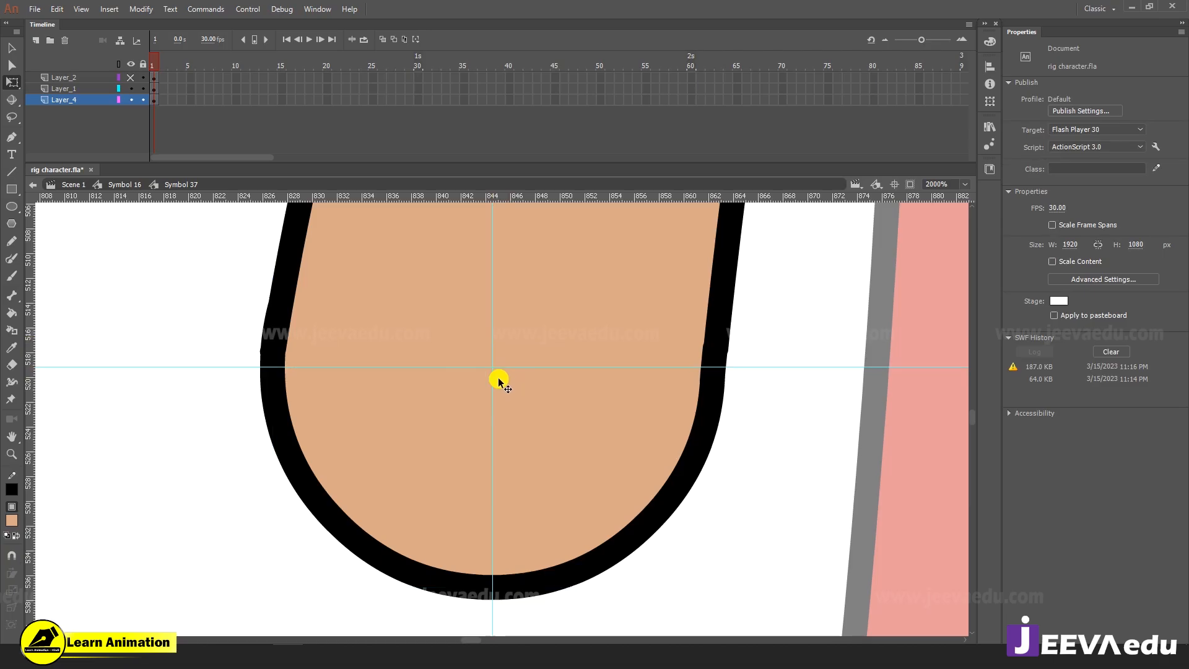
{"action": "left_click", "coordinate": [525, 483], "text": "ctrl+alt"}
{"action": "left_click", "coordinate": [526, 486], "text": "ctrl+alt"}
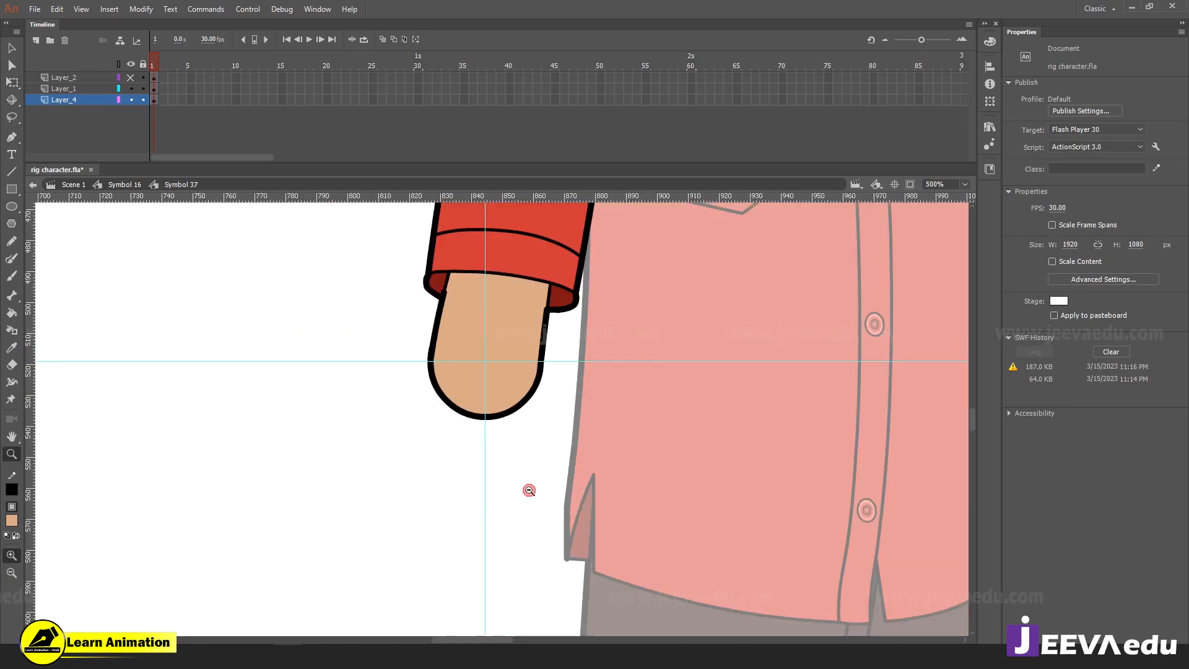
Show Layer_2 and move the forearm's transformation point to where the two guides cross
{"action": "left_click", "coordinate": [133, 77]}
{"action": "left_click", "coordinate": [450, 484]}
{"action": "left_click", "coordinate": [320, 530]}
{"action": "key", "text": "v"}
{"action": "left_click", "coordinate": [468, 504], "text": "ctrl+alt"}
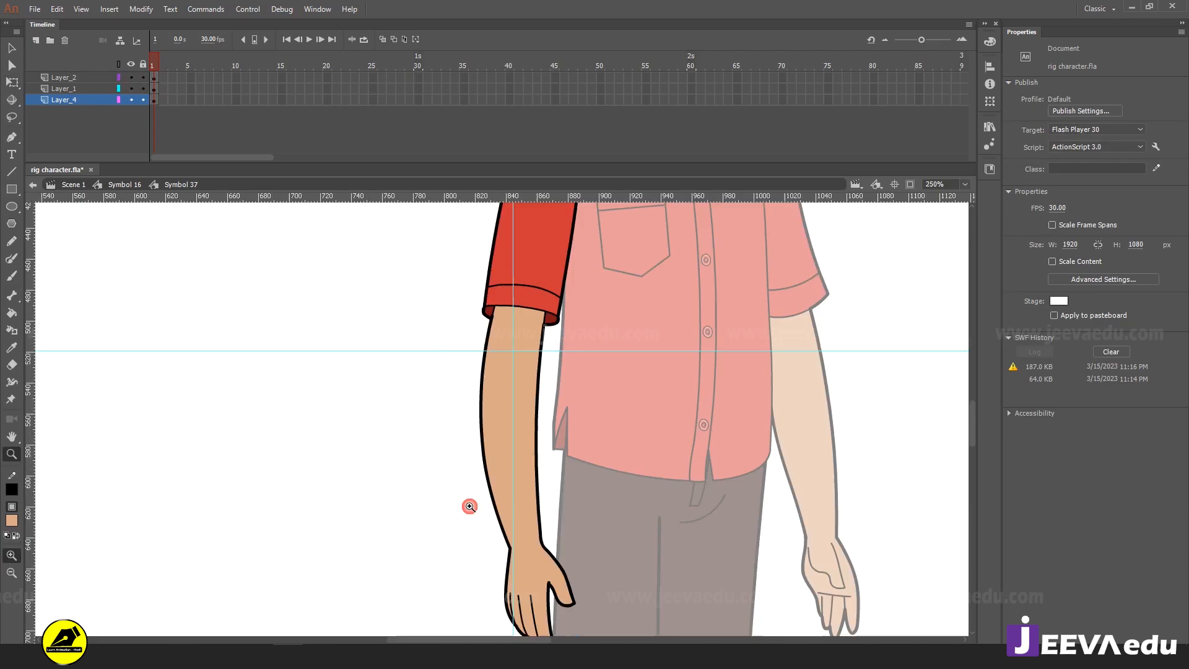
{"action": "left_click", "coordinate": [529, 503]}
{"action": "key", "text": "q"}
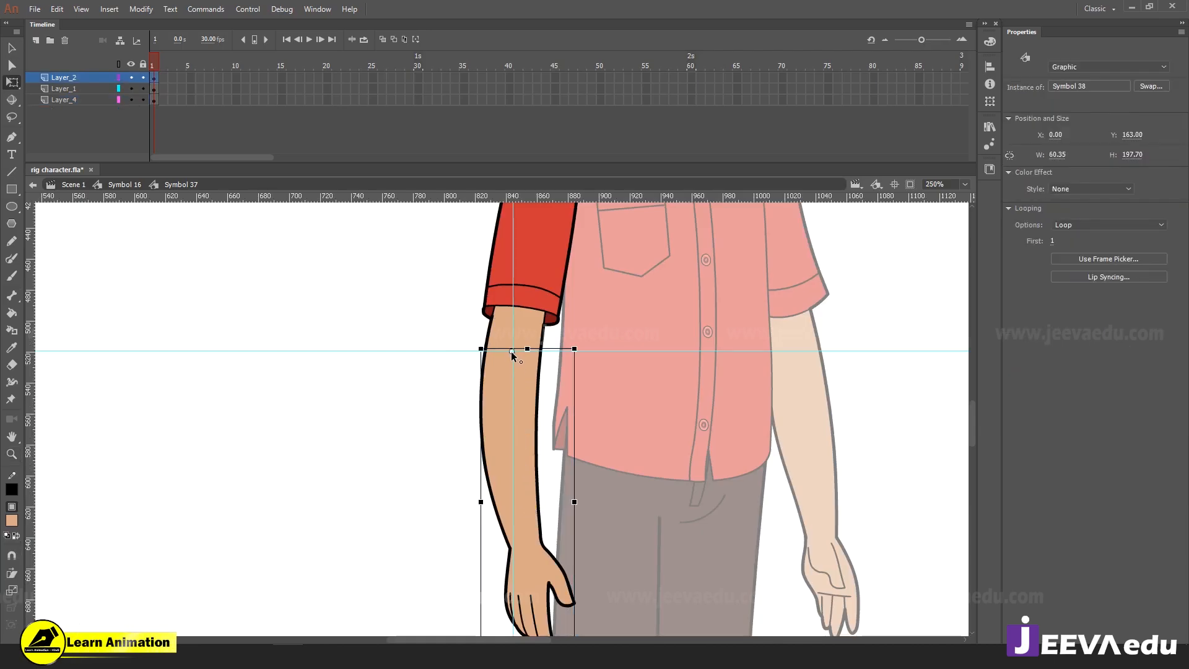
{"action": "left_click_drag", "start_coordinate": [511, 351], "coordinate": [512, 351]}
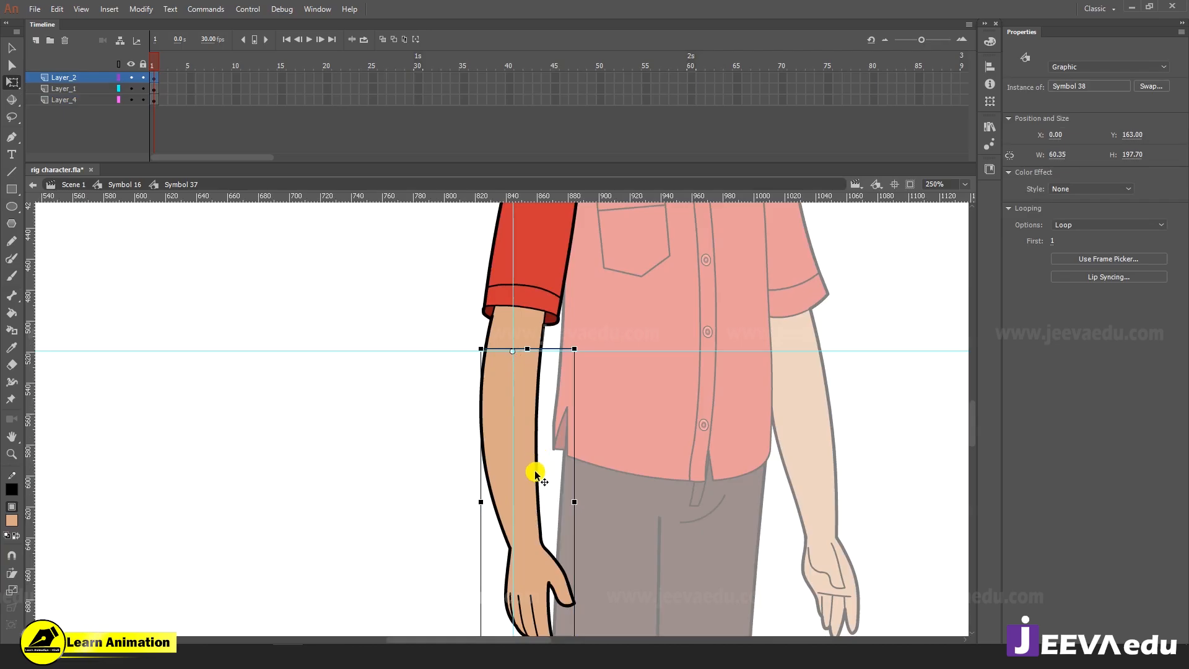
Set the forearm's transformation point precisely on the guide intersection in close view
{"action": "key", "text": "z"}
{"action": "left_click", "coordinate": [518, 411]}
{"action": "left_click", "coordinate": [517, 393]}
{"action": "left_click", "coordinate": [515, 353]}
{"action": "left_click_drag", "start_coordinate": [509, 343], "coordinate": [562, 541]}
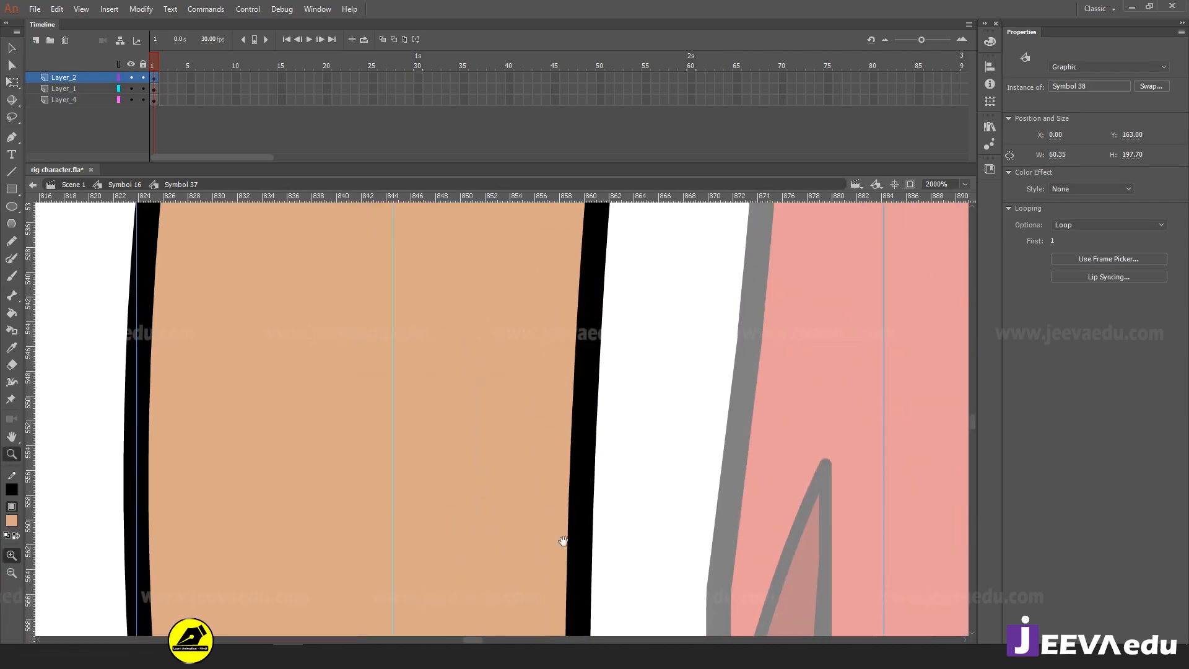
{"action": "left_click_drag", "start_coordinate": [471, 216], "coordinate": [502, 462]}
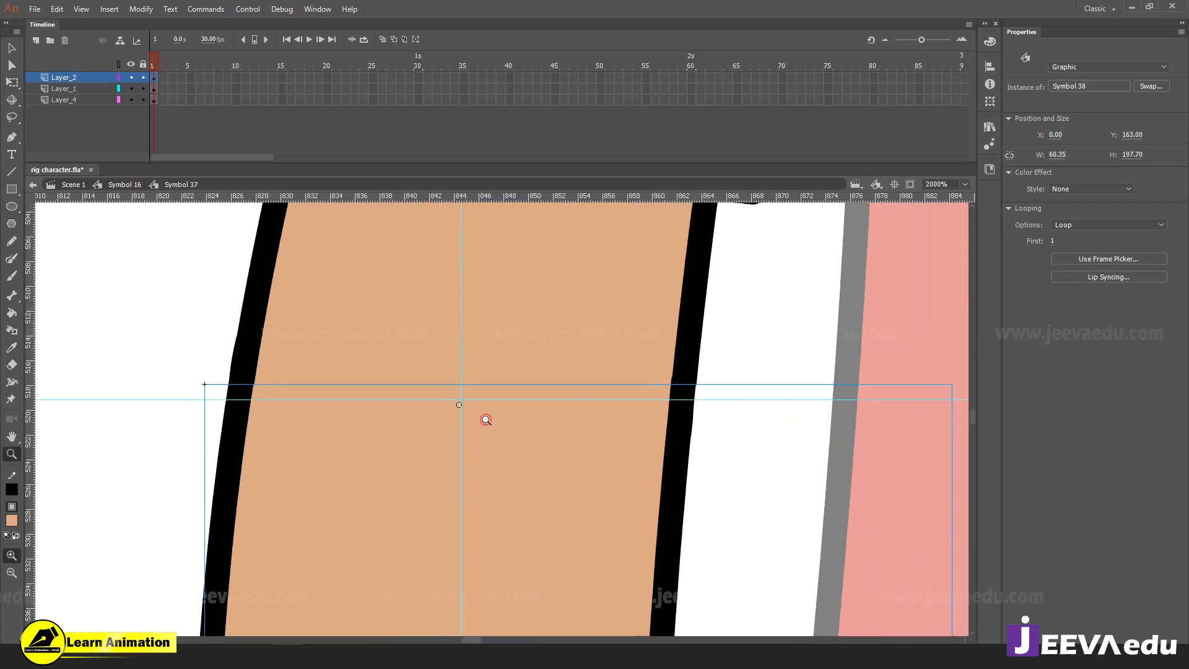
{"action": "key", "text": "q"}
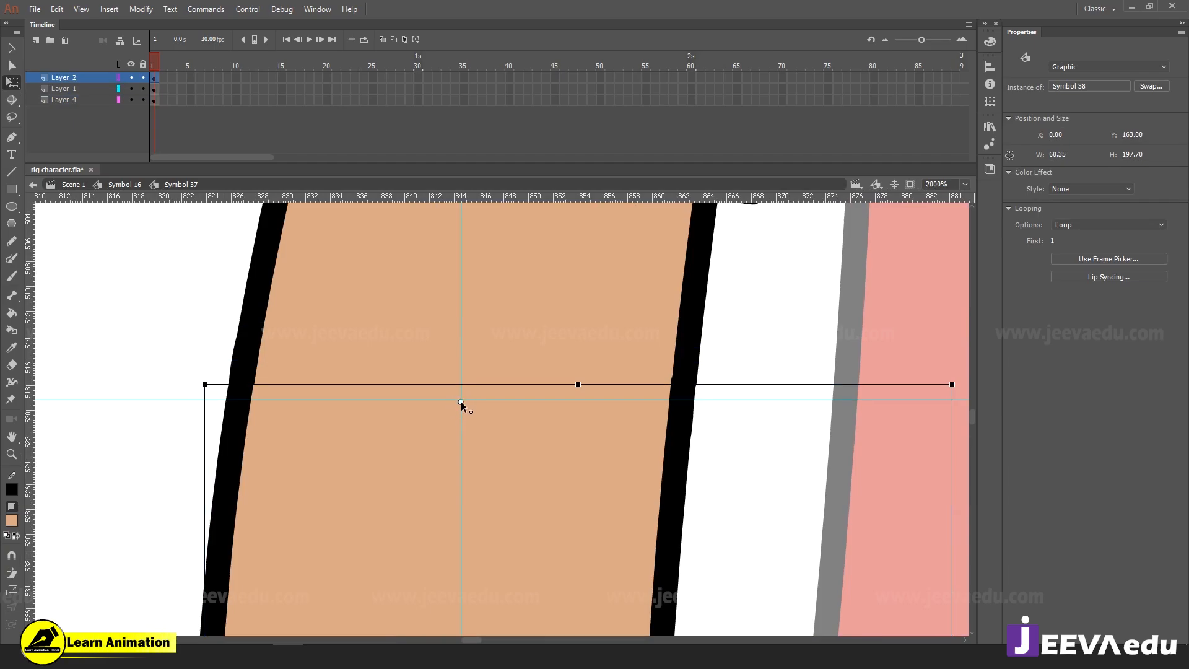
{"action": "left_click", "coordinate": [460, 401]}
{"action": "key", "text": "z"}
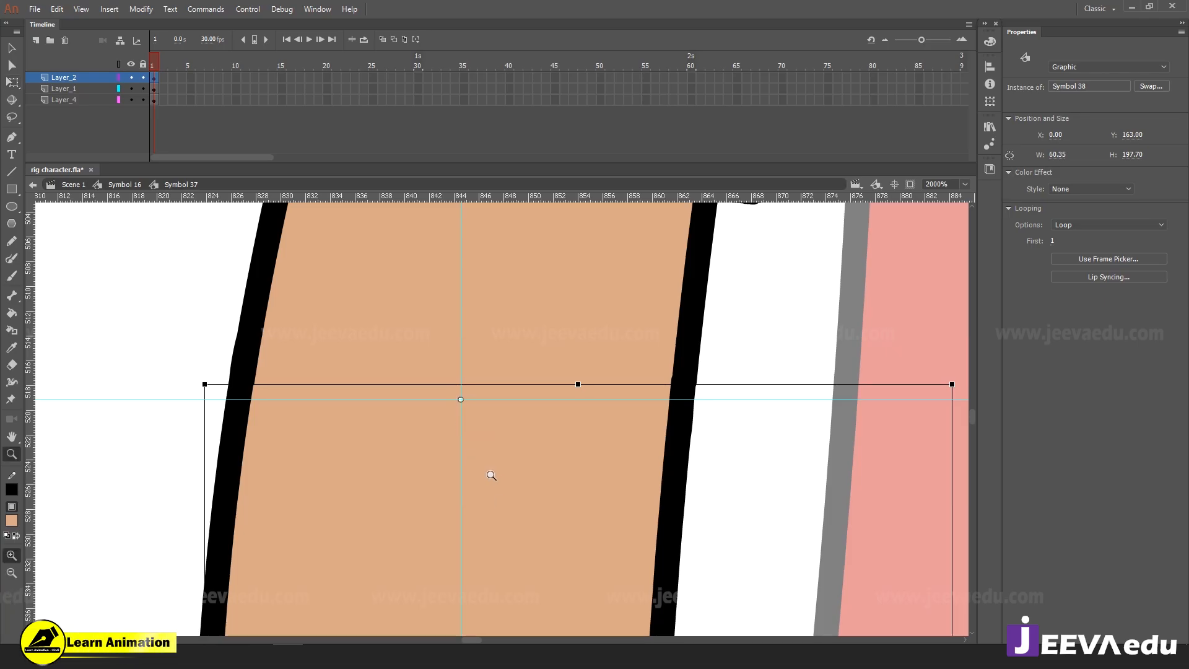
Remove both the horizontal and the vertical guide from the stage
{"action": "left_click", "coordinate": [491, 477], "text": "alt"}
{"action": "left_click", "coordinate": [513, 482], "text": "alt"}
{"action": "left_click", "coordinate": [513, 482], "text": "alt"}
{"action": "left_click", "coordinate": [562, 371], "text": "alt"}
{"action": "left_click", "coordinate": [562, 372], "text": "alt"}
{"action": "key", "text": "v"}
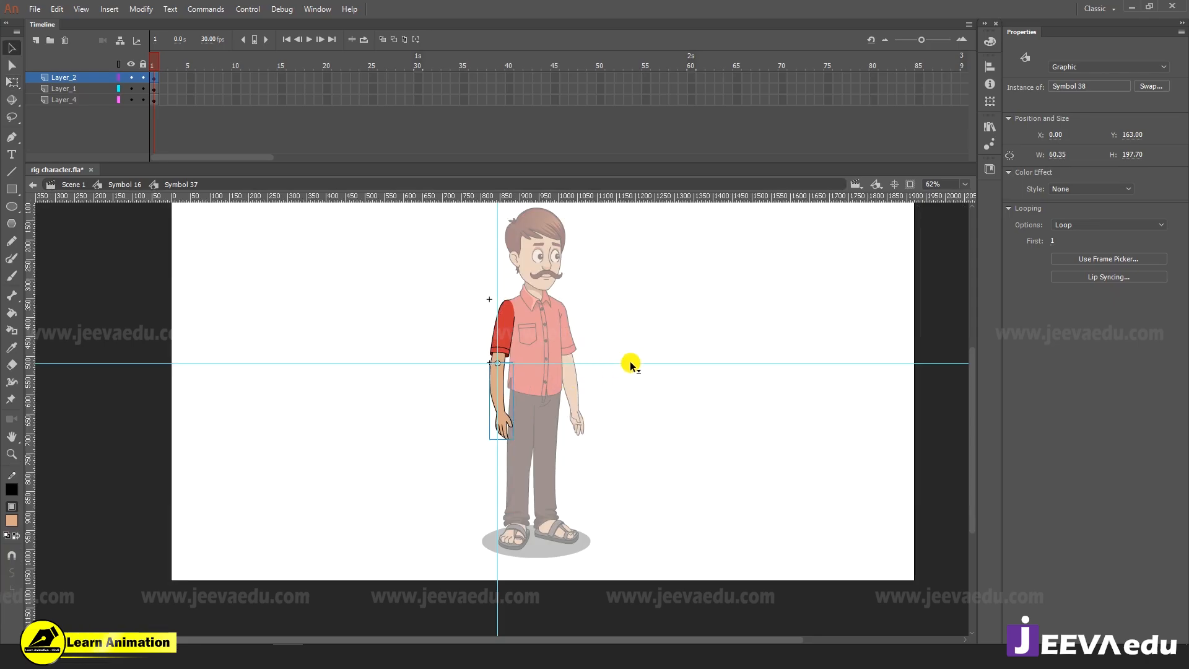
{"action": "left_click_drag", "start_coordinate": [634, 362], "coordinate": [634, 156]}
{"action": "left_click_drag", "start_coordinate": [495, 221], "coordinate": [7, 332]}
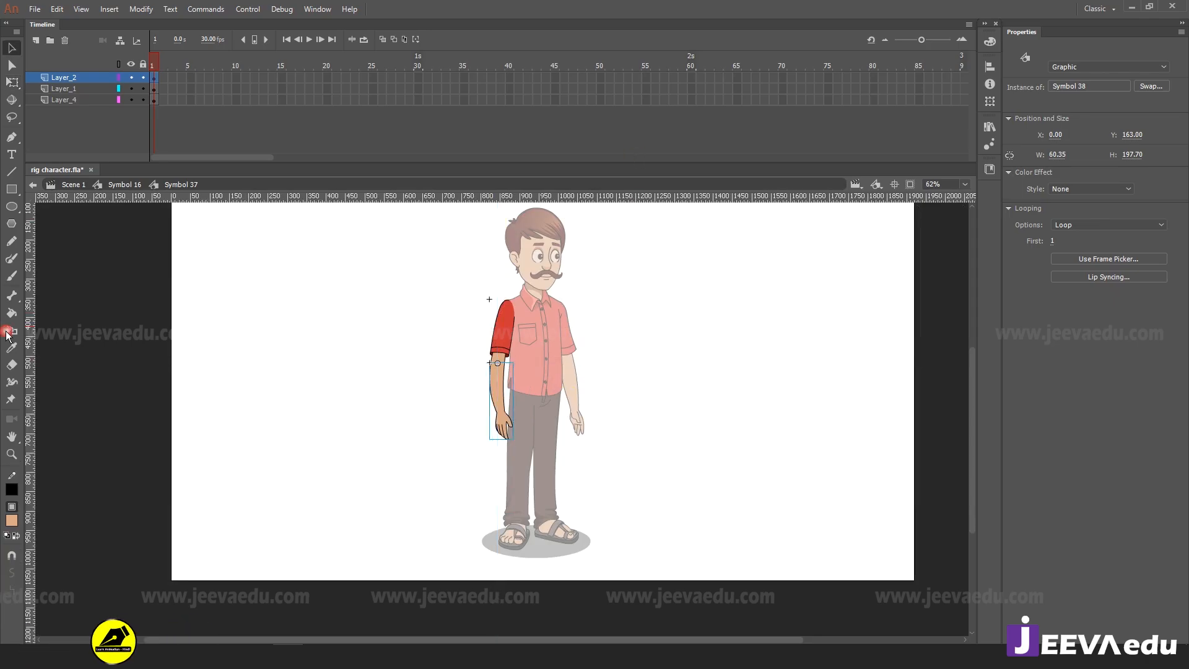
Rotate the forearm about its elbow pivot so the hand swings across the front of the body
{"action": "key", "text": "z"}
{"action": "left_click", "coordinate": [495, 413]}
{"action": "left_click_drag", "start_coordinate": [522, 382], "coordinate": [522, 404]}
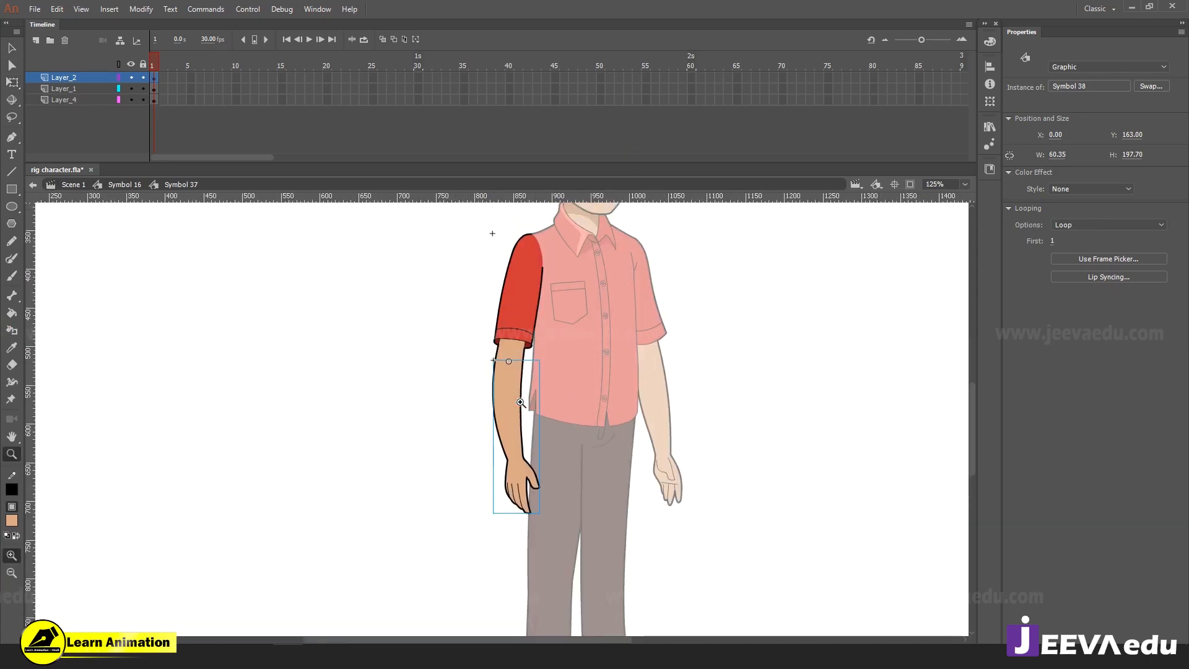
{"action": "key", "text": "q"}
{"action": "left_click_drag", "start_coordinate": [546, 513], "coordinate": [597, 379]}
{"action": "left_click", "coordinate": [451, 469]}
Examine the bent elbow up close, selecting the joint circle and the forearm to compare their transformation points
{"action": "key", "text": "z"}
{"action": "left_click", "coordinate": [519, 390]}
{"action": "left_click", "coordinate": [495, 369]}
{"action": "left_click", "coordinate": [451, 375]}
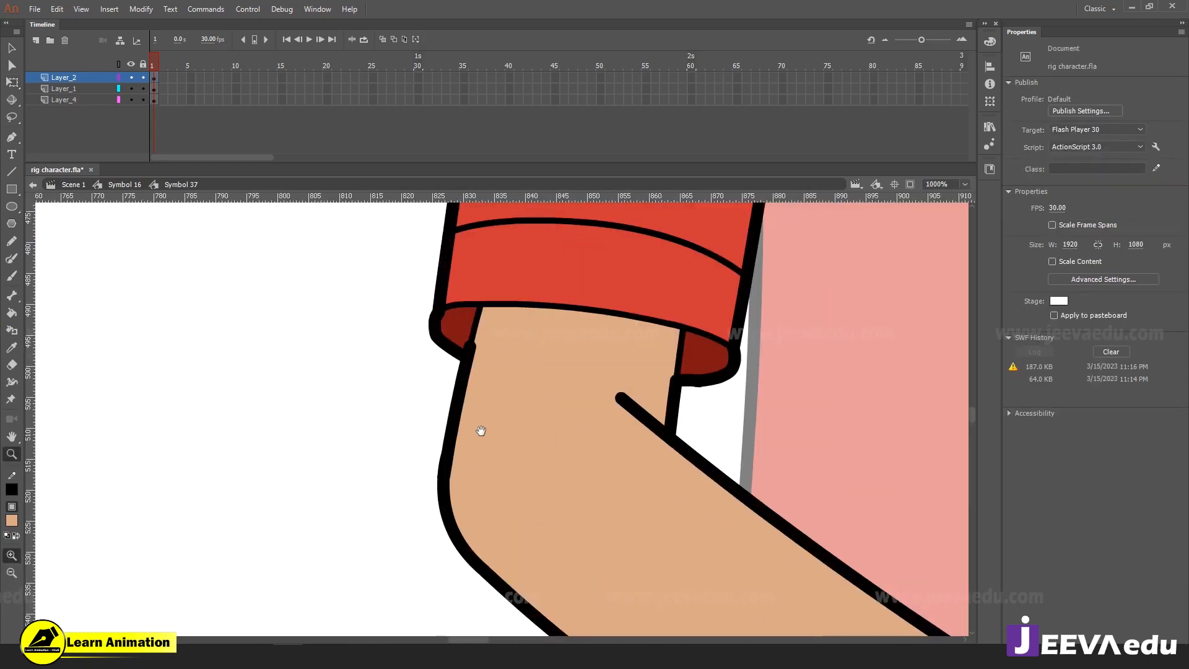
{"action": "key", "text": "v"}
{"action": "left_click", "coordinate": [468, 377]}
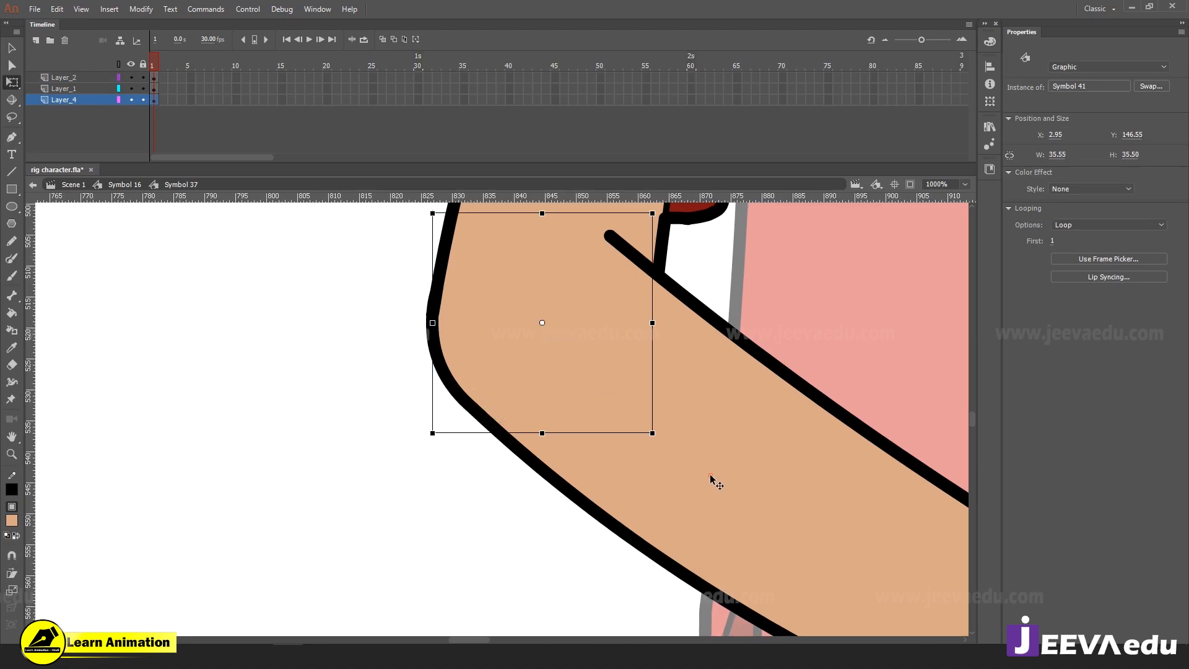
{"action": "left_click", "coordinate": [621, 388]}
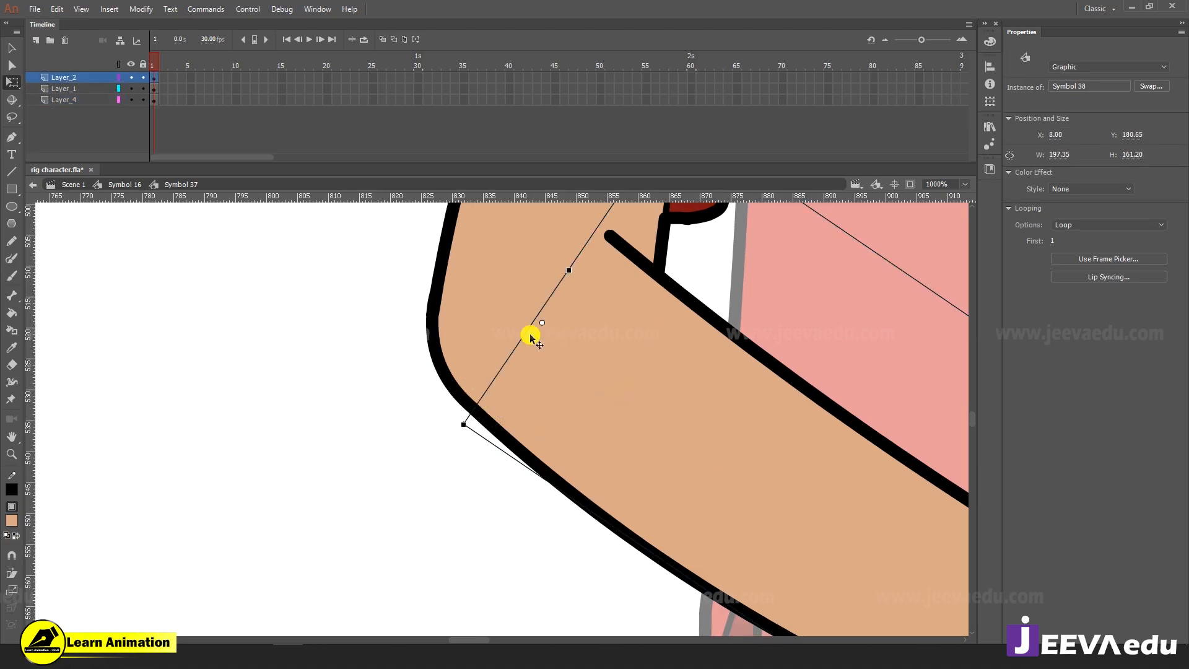
{"action": "left_click", "coordinate": [462, 370]}
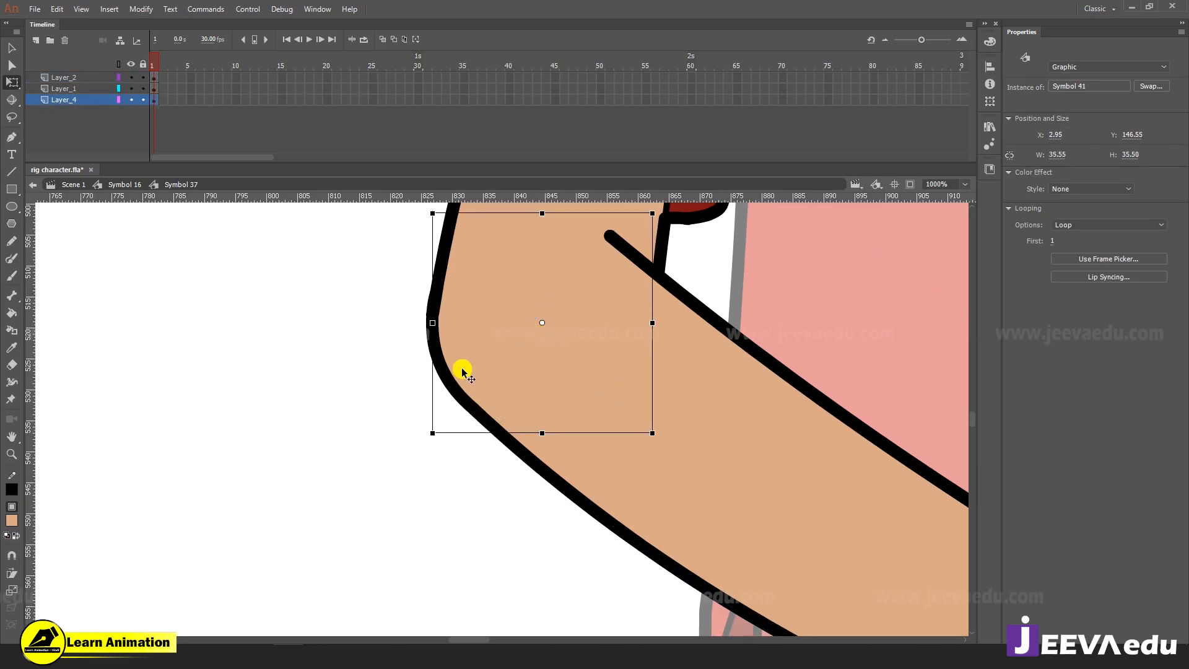
Hide and show Layer_4 repeatedly to see which part of the bent elbow the joint circle fills
{"action": "left_click", "coordinate": [132, 101]}
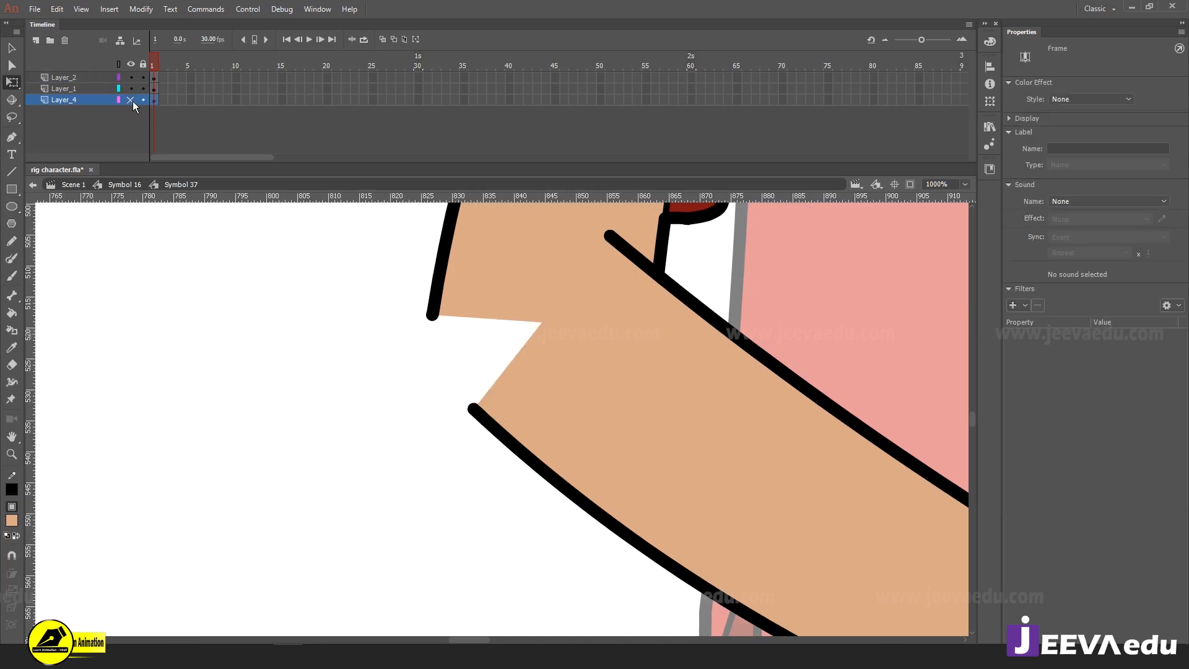
{"action": "left_click", "coordinate": [132, 101]}
{"action": "left_click", "coordinate": [132, 101]}
{"action": "left_click", "coordinate": [133, 101]}
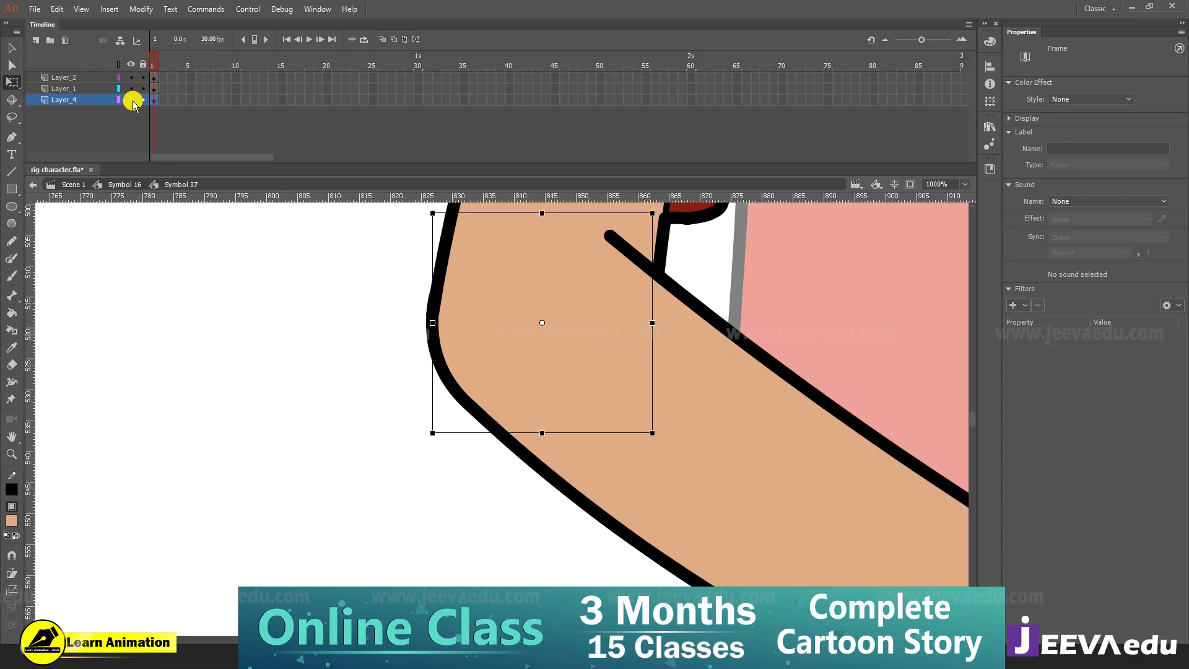
View the whole bent arm, then check the forearm's transformation point at the elbow in close view
{"action": "key", "text": "z"}
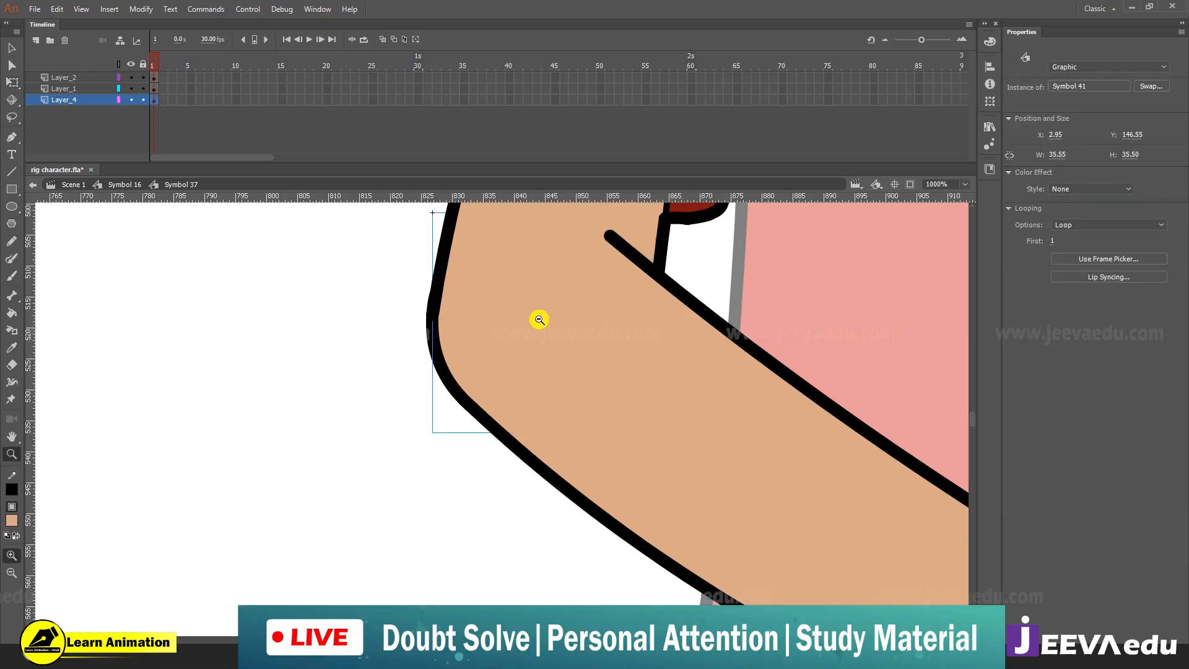
{"action": "left_click", "coordinate": [588, 375], "text": "alt"}
{"action": "left_click", "coordinate": [615, 437], "text": "alt"}
{"action": "key", "text": "v"}
{"action": "left_click", "coordinate": [566, 493]}
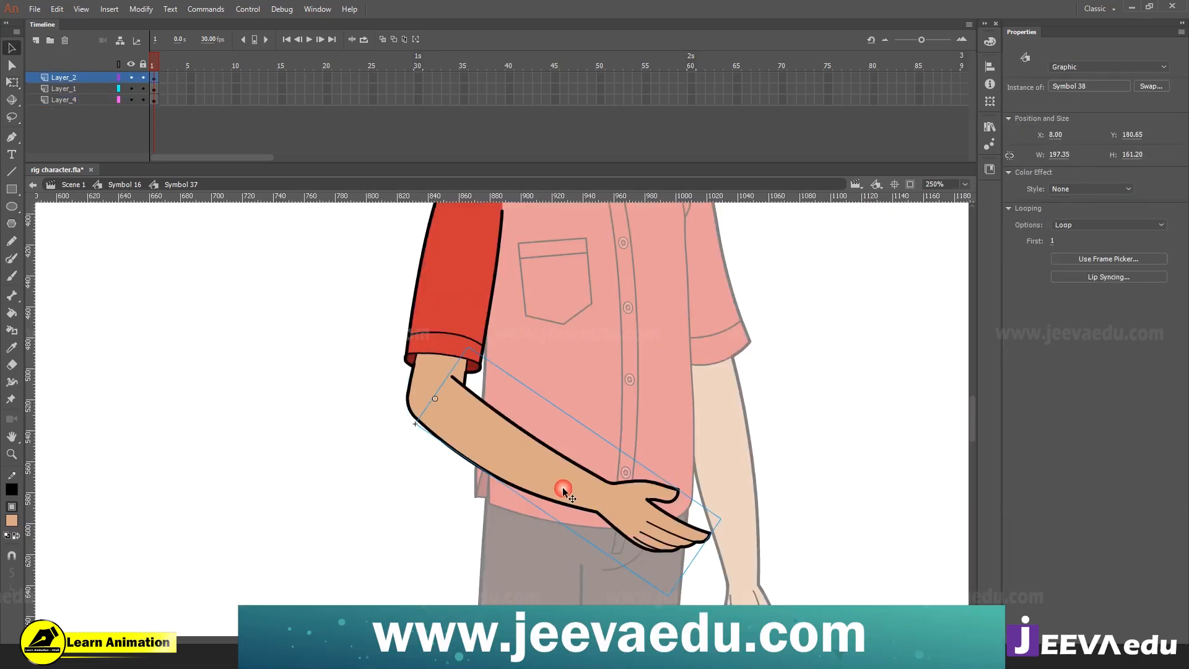
{"action": "key", "text": "z"}
{"action": "left_click", "coordinate": [427, 402]}
{"action": "left_click", "coordinate": [417, 405]}
{"action": "key", "text": "q"}
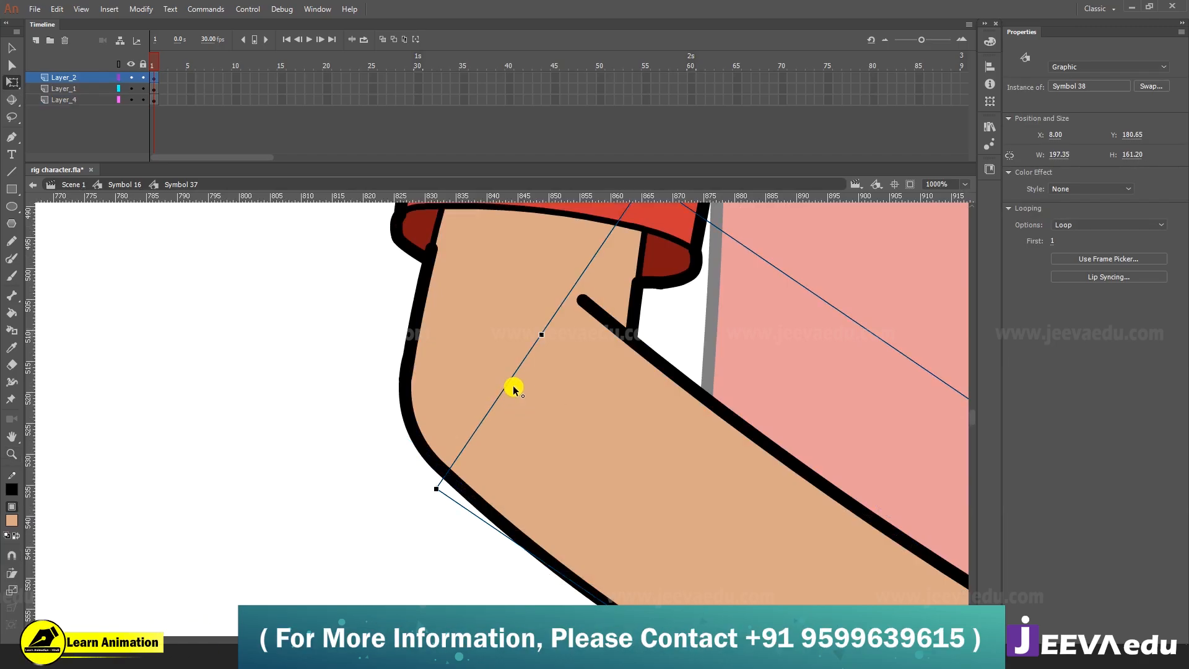
{"action": "key", "text": "z"}
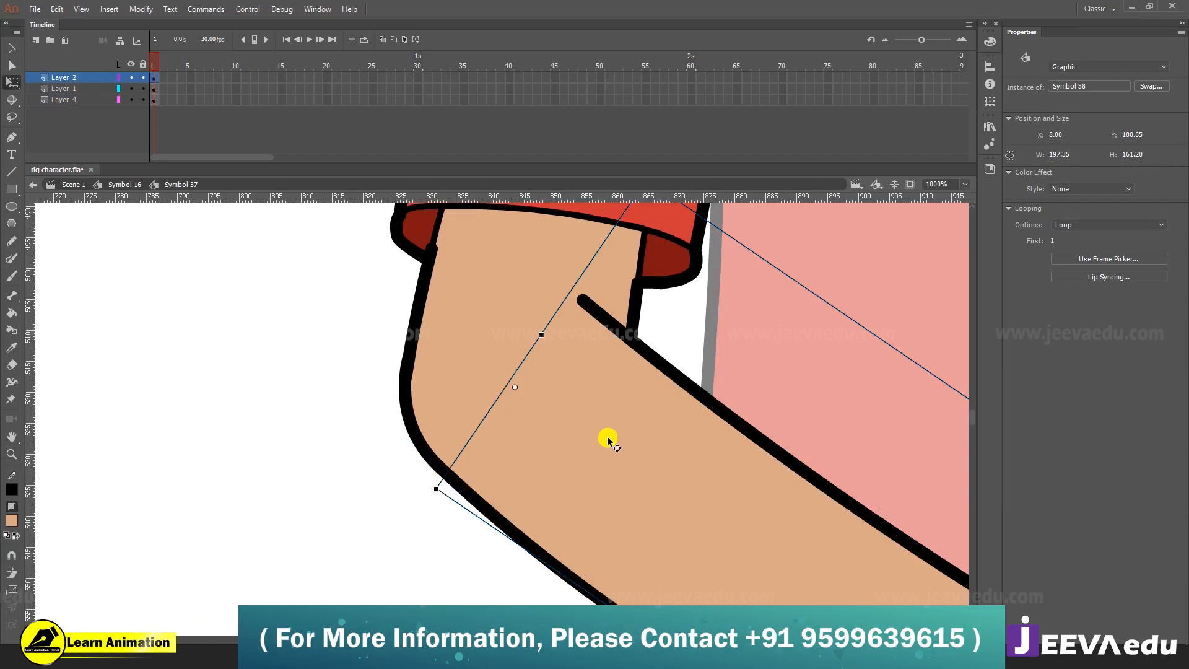
{"action": "left_click", "coordinate": [641, 452]}
Rotate the forearm about the elbow to the outer side, away from the body
{"action": "left_click", "coordinate": [599, 476], "text": "alt"}
{"action": "left_click", "coordinate": [599, 477], "text": "alt"}
{"action": "left_click", "coordinate": [598, 458], "text": "alt"}
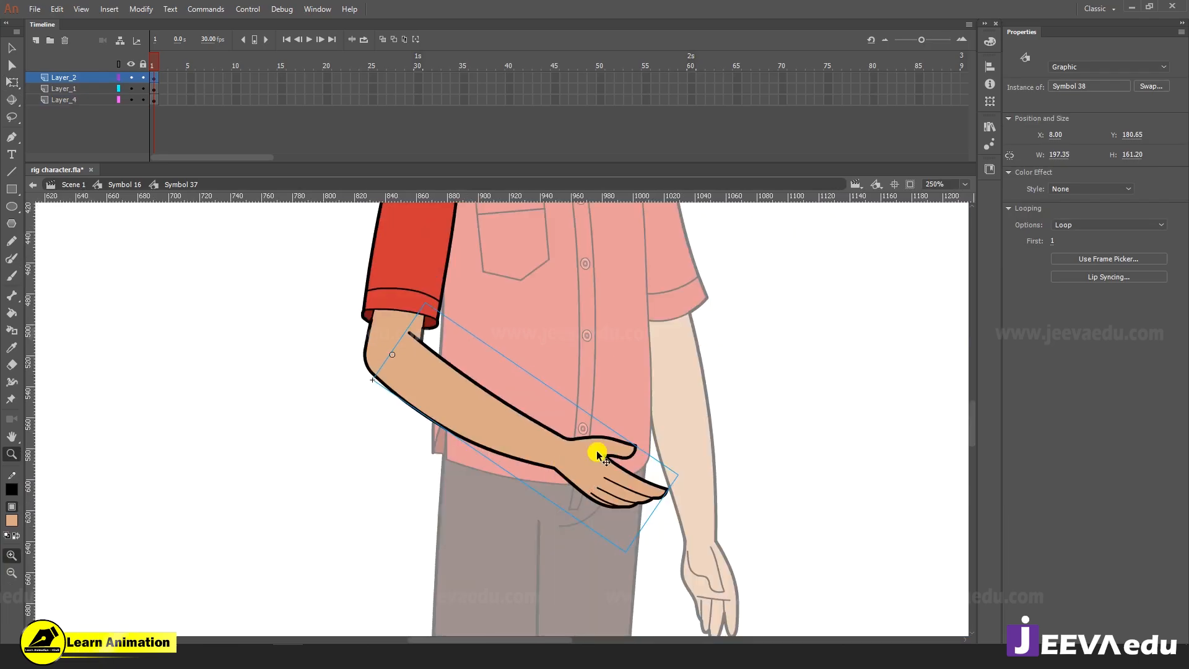
{"action": "key", "text": "q"}
{"action": "left_click_drag", "start_coordinate": [678, 469], "coordinate": [134, 478]}
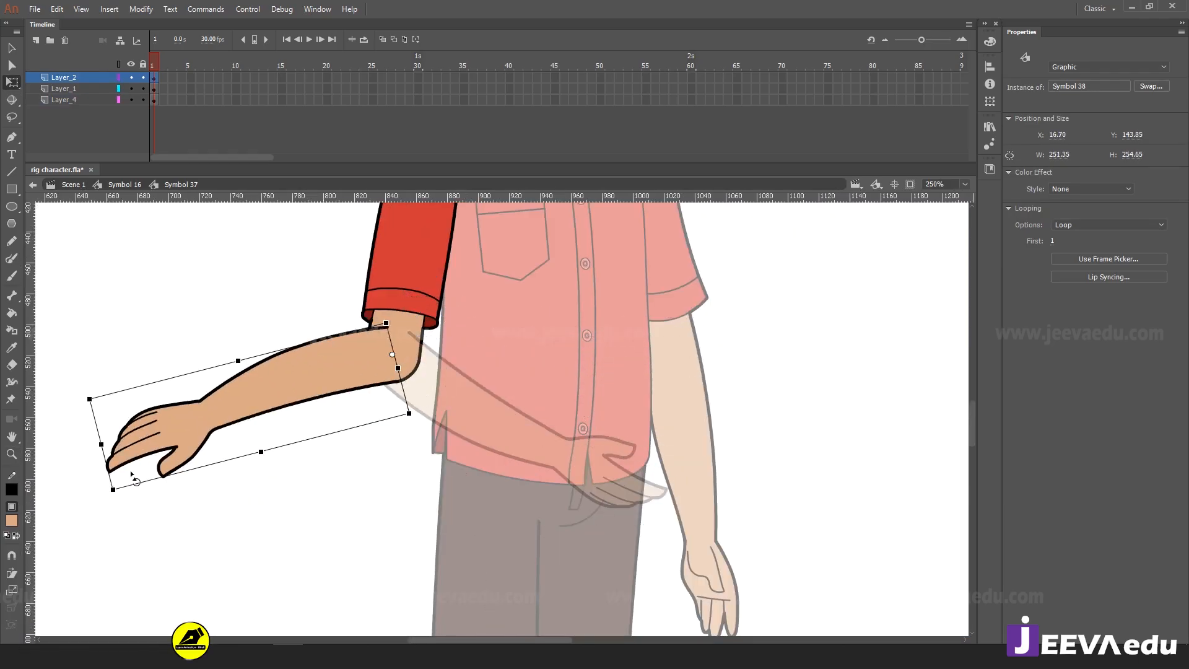
Swing the forearm across the body and back out to the side, and inspect the elbow joint's outline
{"action": "key", "text": "ctrl+minus"}
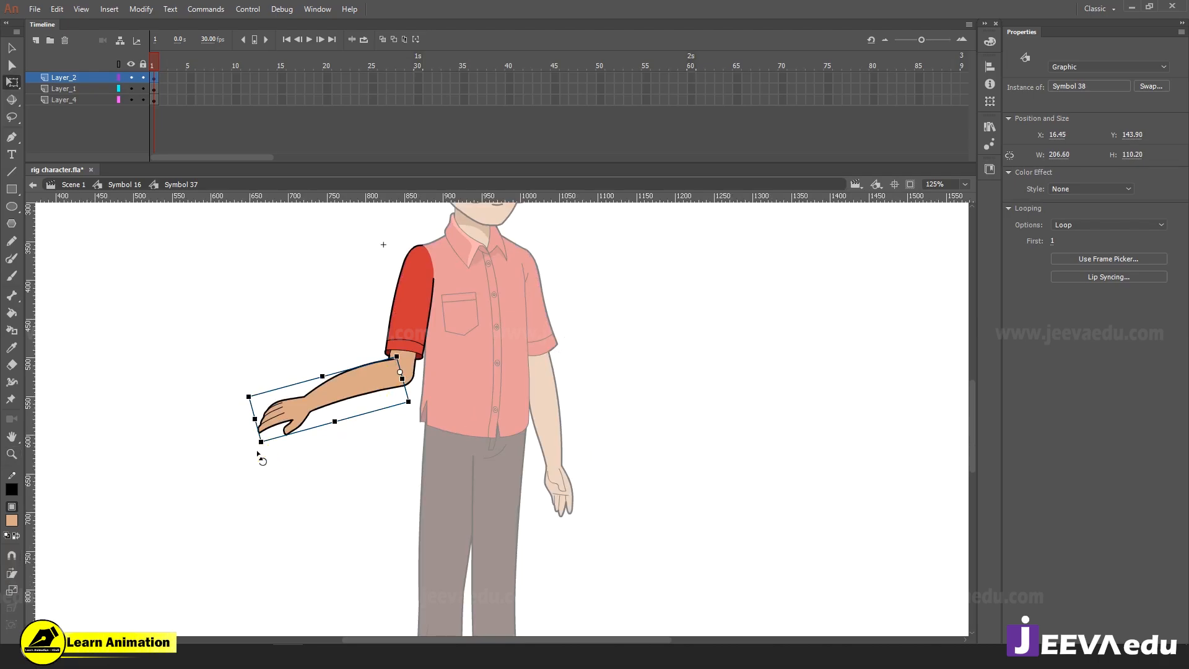
{"action": "left_click_drag", "start_coordinate": [258, 456], "coordinate": [624, 538]}
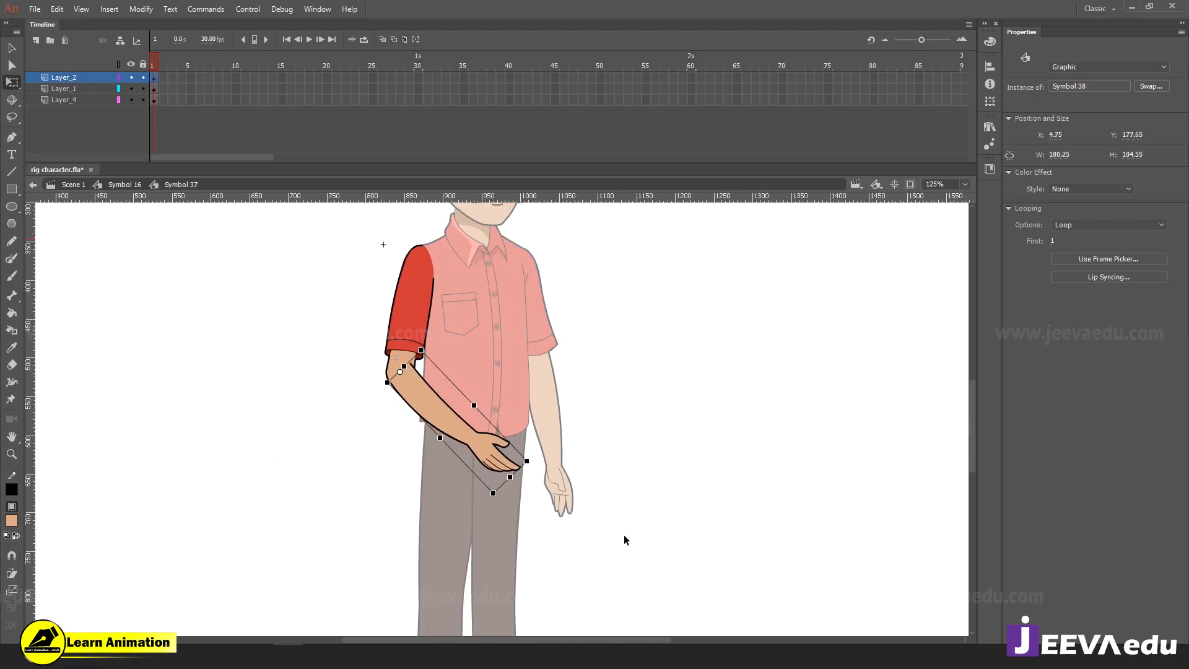
{"action": "left_click_drag", "start_coordinate": [536, 455], "coordinate": [217, 472]}
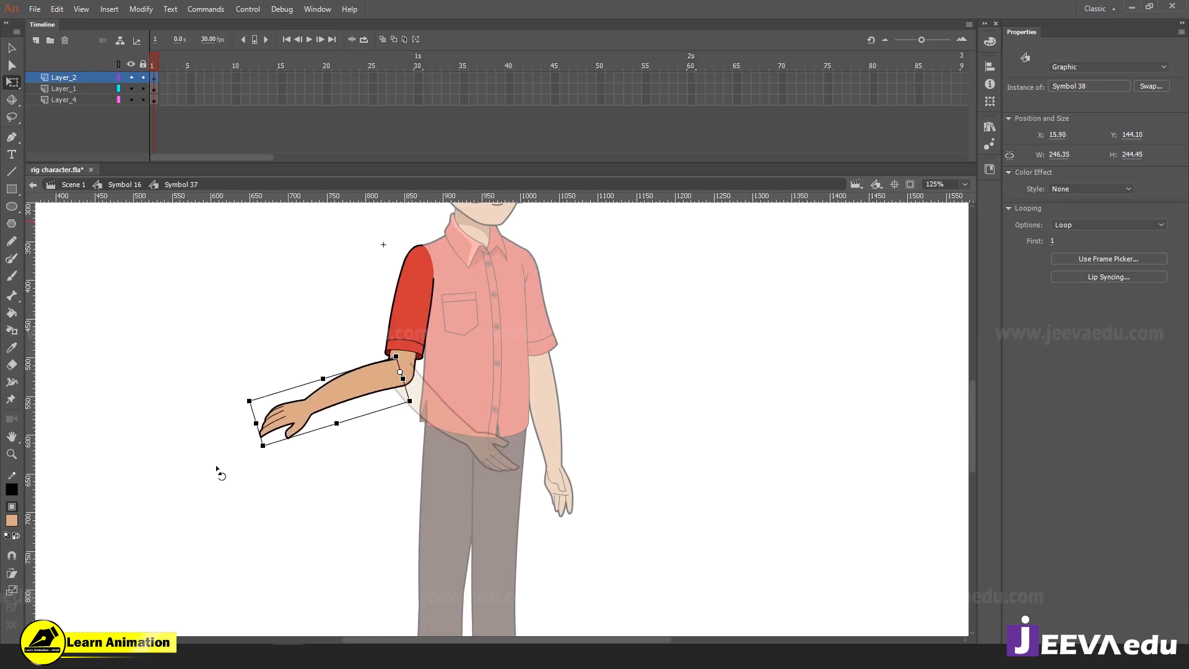
{"action": "key", "text": "z"}
{"action": "left_click", "coordinate": [413, 364]}
{"action": "left_click", "coordinate": [416, 366]}
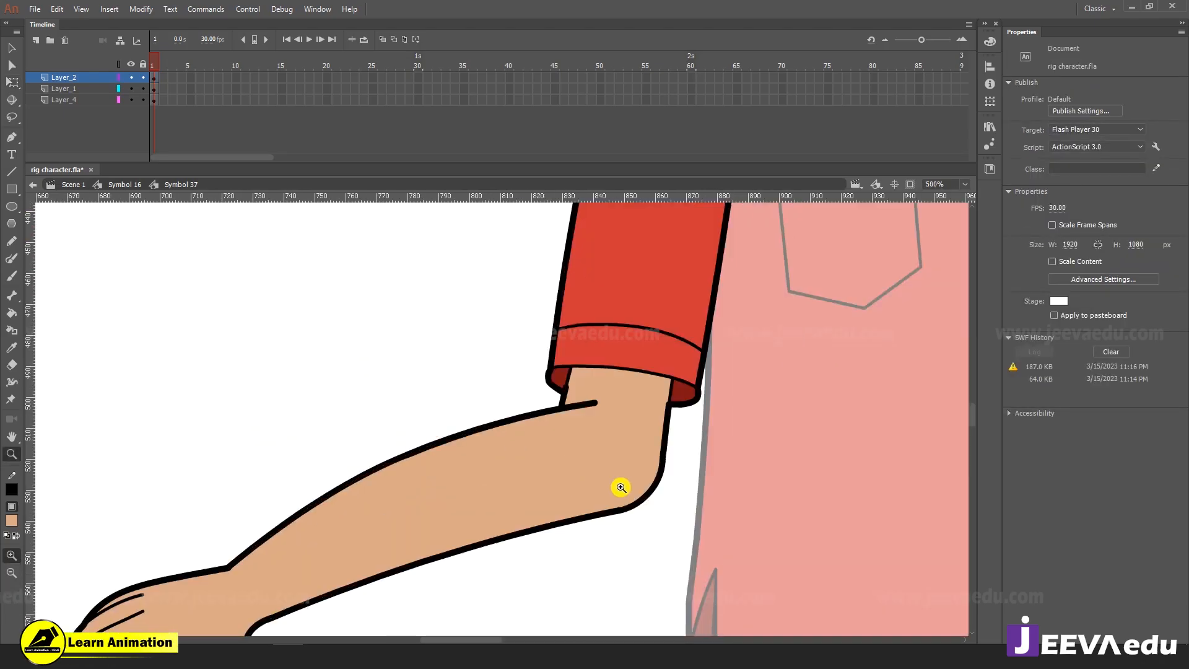
{"action": "left_click", "coordinate": [622, 473], "text": "alt"}
{"action": "left_click", "coordinate": [632, 437], "text": "alt"}
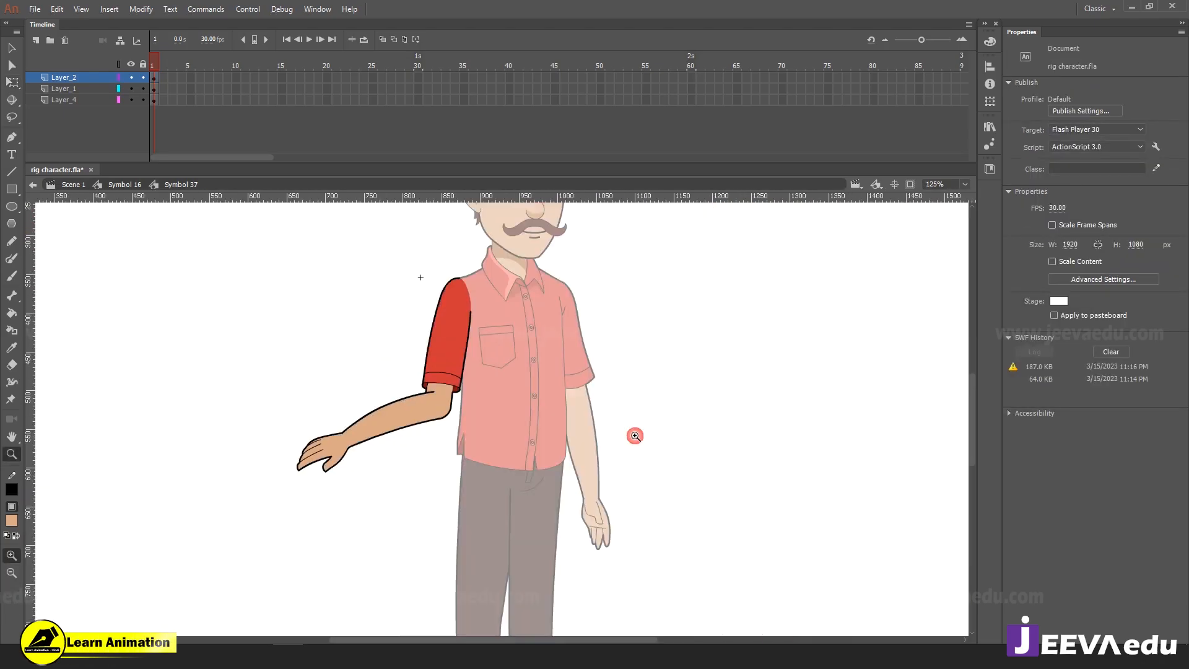
Rotate the forearm about the elbow back to its straight hanging position beside the body
{"action": "key", "text": "v"}
{"action": "left_click", "coordinate": [345, 441]}
{"action": "key", "text": "q"}
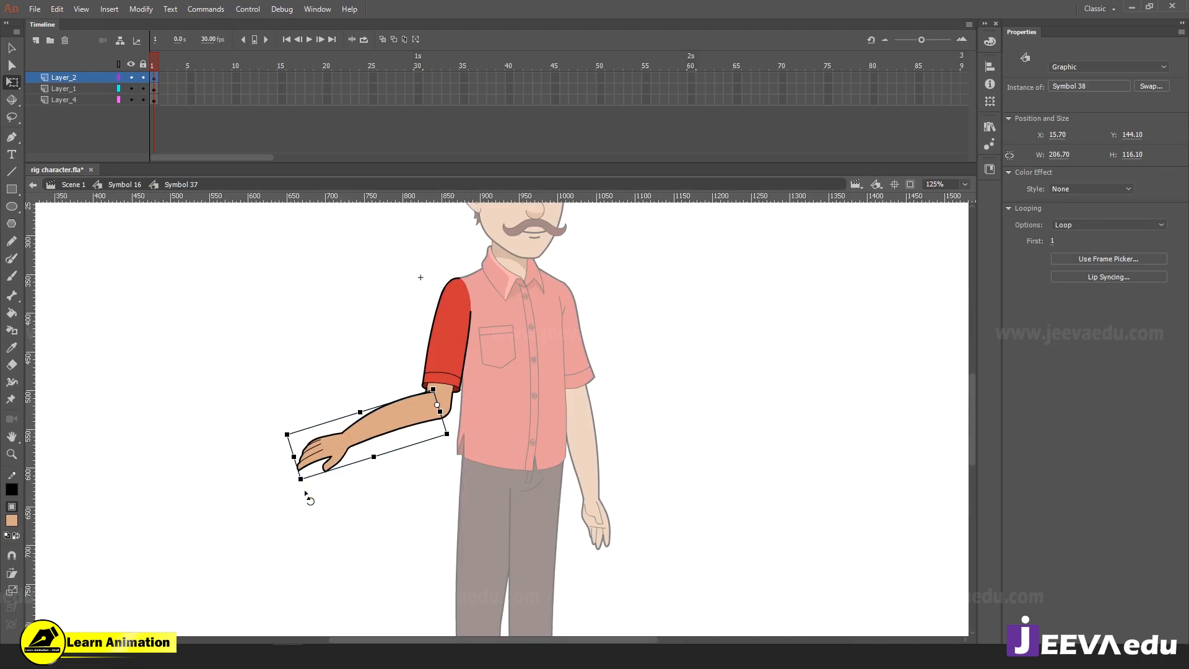
{"action": "left_click_drag", "start_coordinate": [311, 495], "coordinate": [481, 570]}
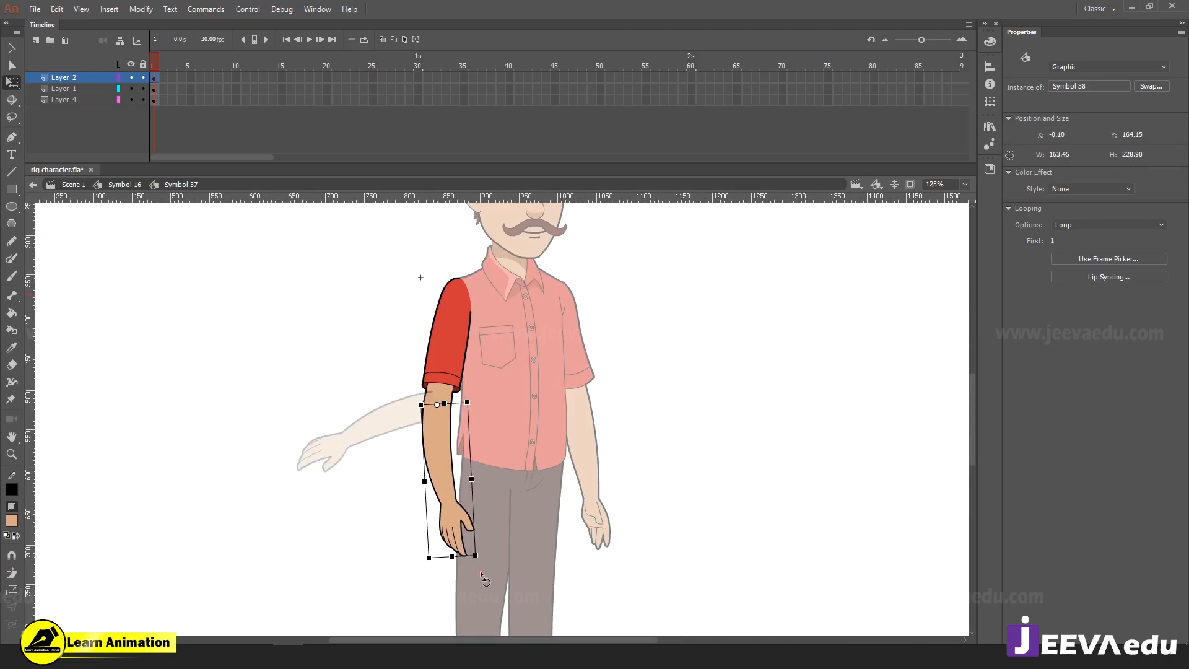
{"action": "key", "text": "z"}
{"action": "left_click", "coordinate": [441, 410]}
{"action": "left_click", "coordinate": [481, 434], "text": "alt"}
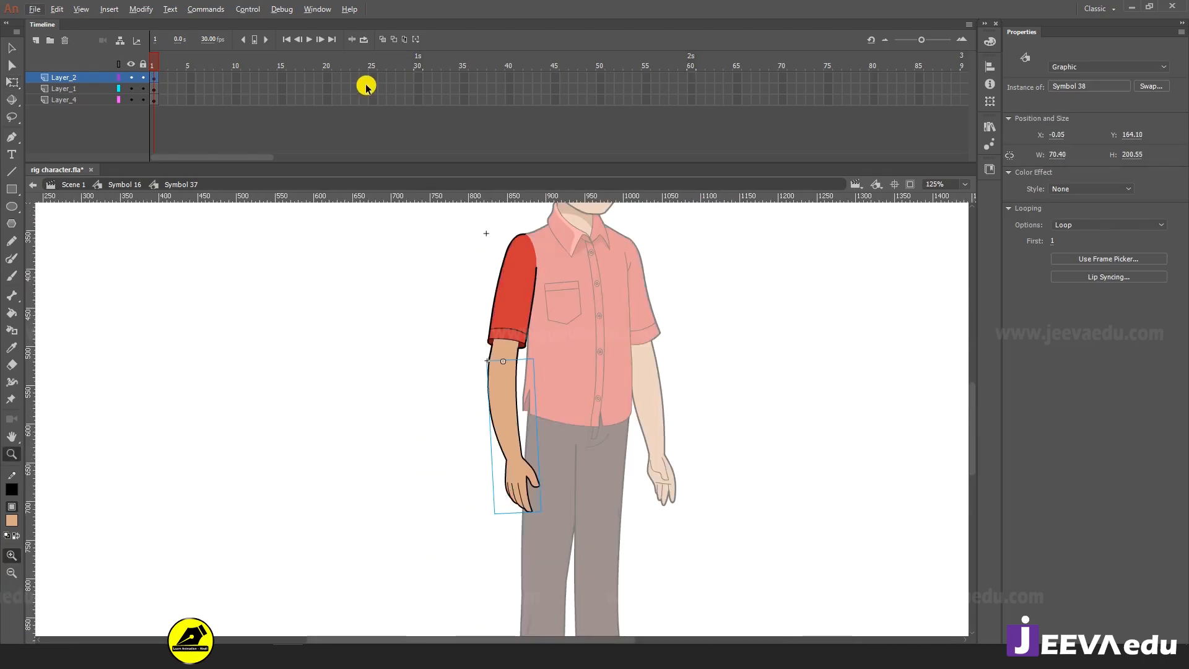
Extend the frames of Layer_2, Layer_1 and Layer_4 along the timeline, and select the forearm
{"action": "left_click_drag", "start_coordinate": [369, 100], "coordinate": [819, 77]}
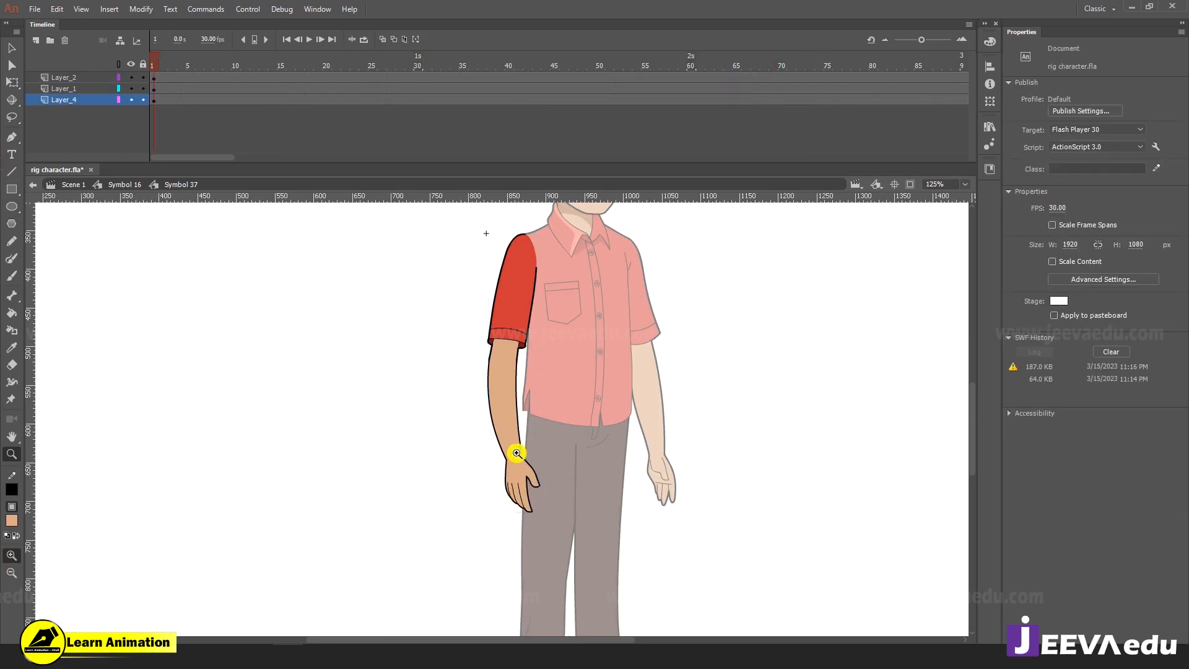
{"action": "key", "text": "v"}
{"action": "left_click", "coordinate": [519, 460]}
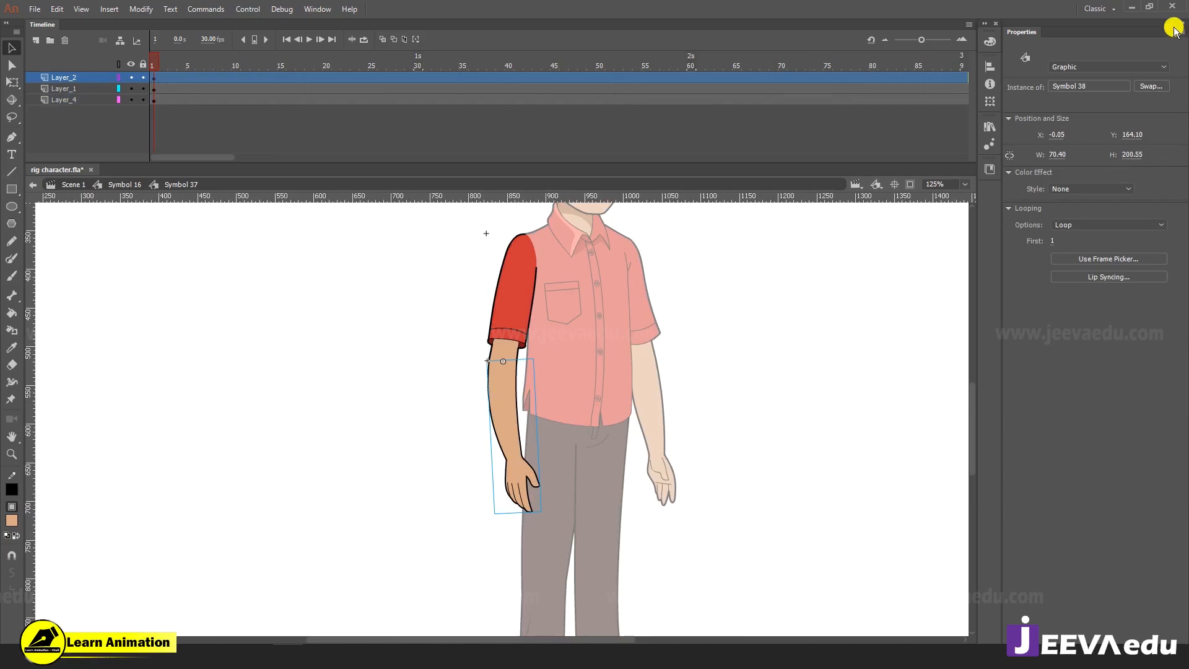
Open the forearm symbol for editing and check which area the hand's fill covers
{"action": "double_click", "coordinate": [509, 440]}
{"action": "key", "text": "z"}
{"action": "left_click", "coordinate": [509, 440]}
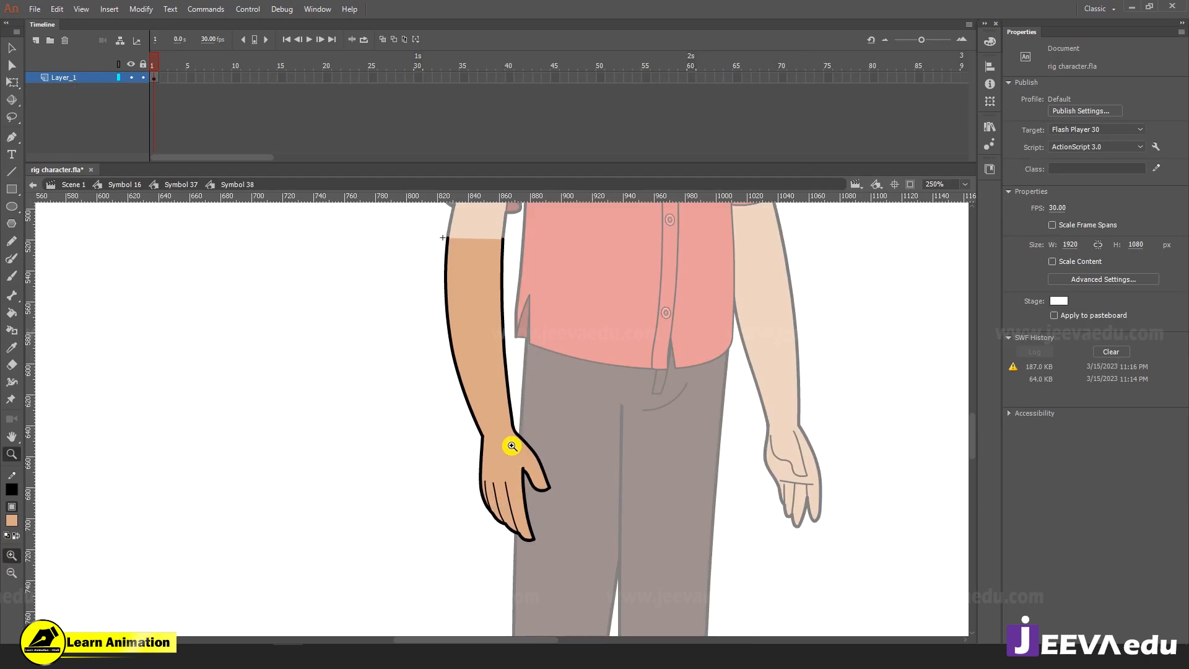
{"action": "left_click", "coordinate": [513, 468]}
{"action": "key", "text": "v"}
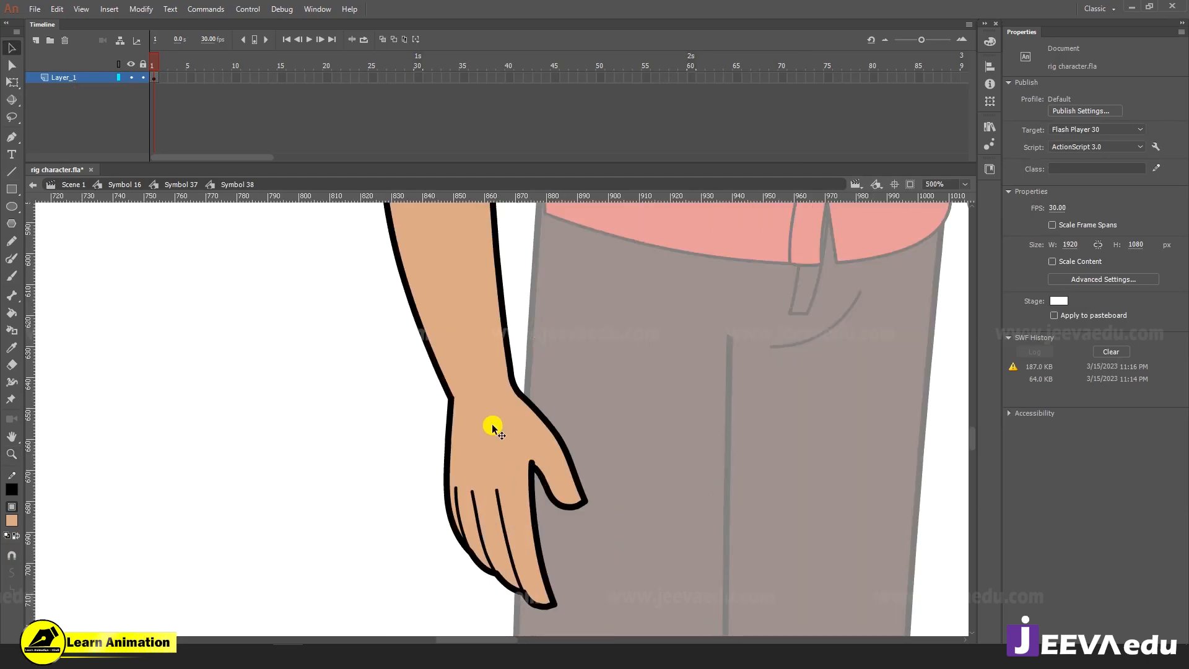
{"action": "left_click", "coordinate": [493, 427]}
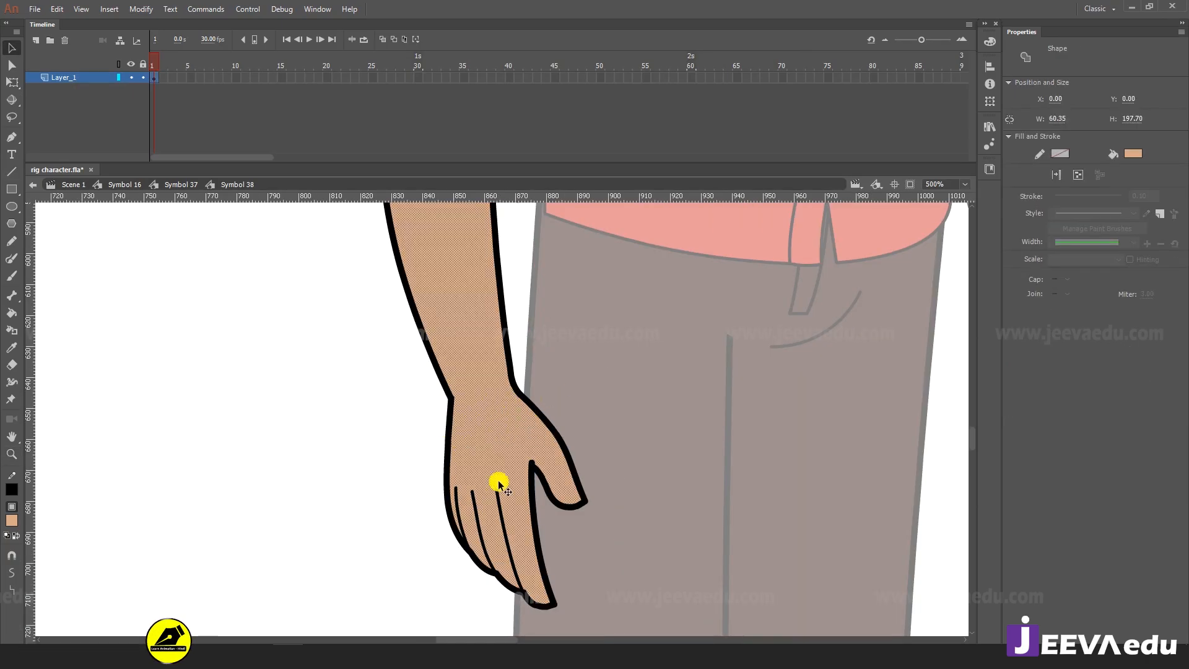
{"action": "left_click", "coordinate": [565, 432]}
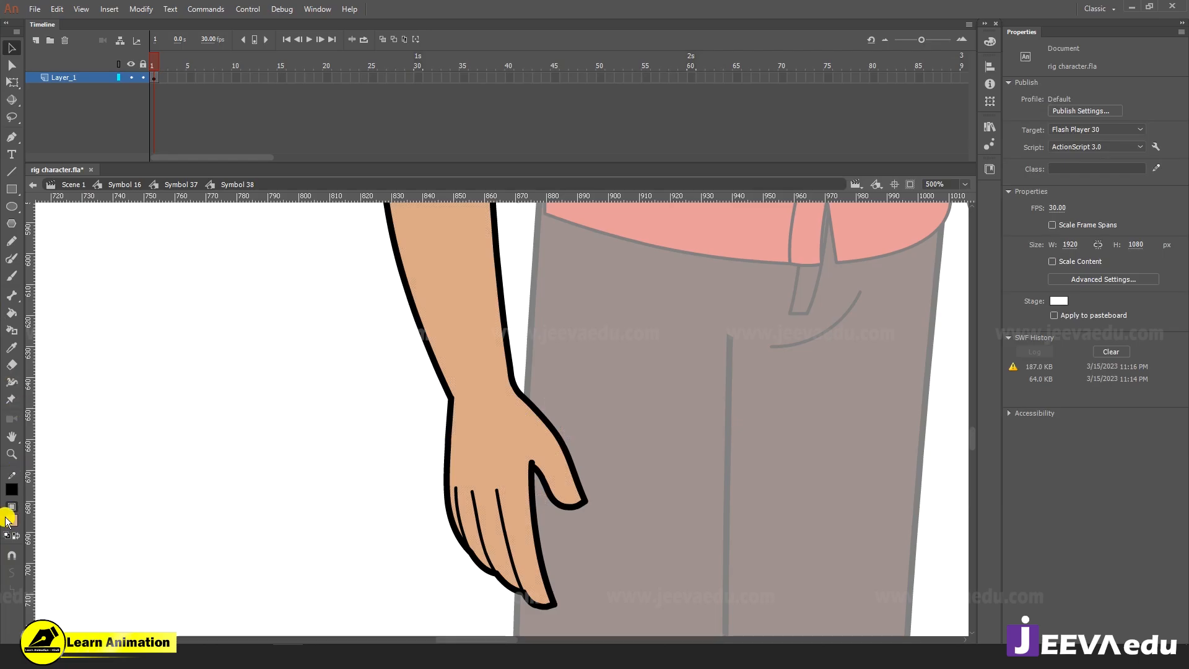
Draw a straight red line across the wrist with the Line tool, separating the hand from the forearm
{"action": "left_click", "coordinate": [11, 489]}
{"action": "left_click", "coordinate": [56, 416]}
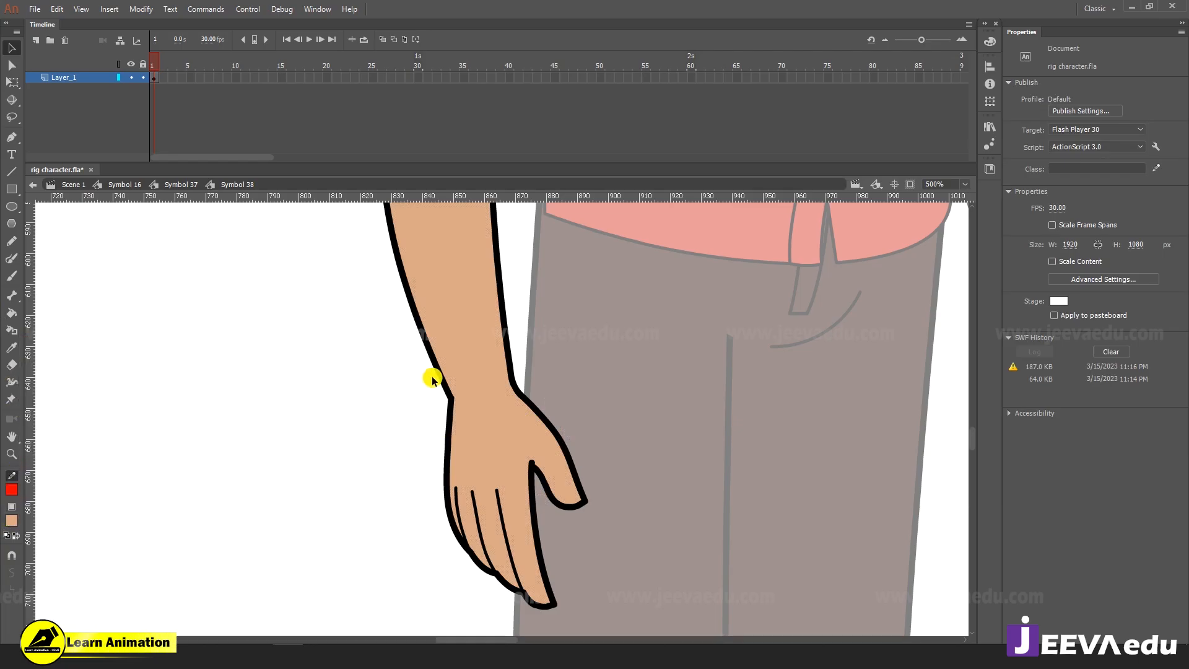
{"action": "key", "text": "n"}
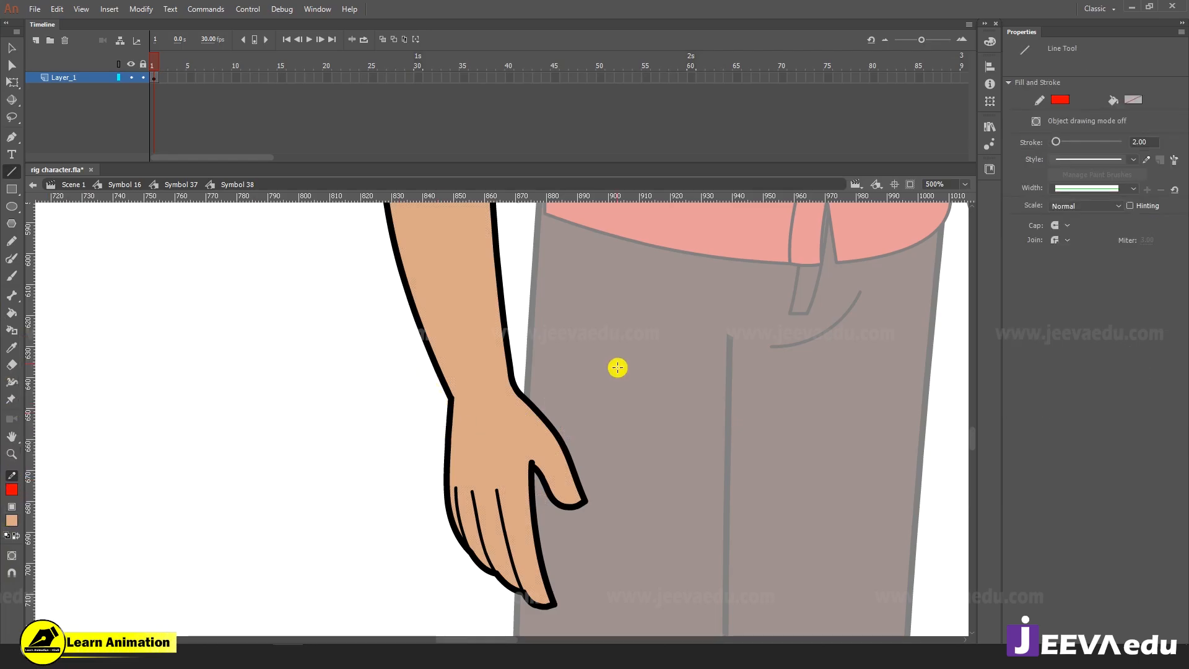
{"action": "left_click_drag", "start_coordinate": [424, 402], "coordinate": [570, 365]}
{"action": "key", "text": "v"}
{"action": "key", "text": "ctrl+minus"}
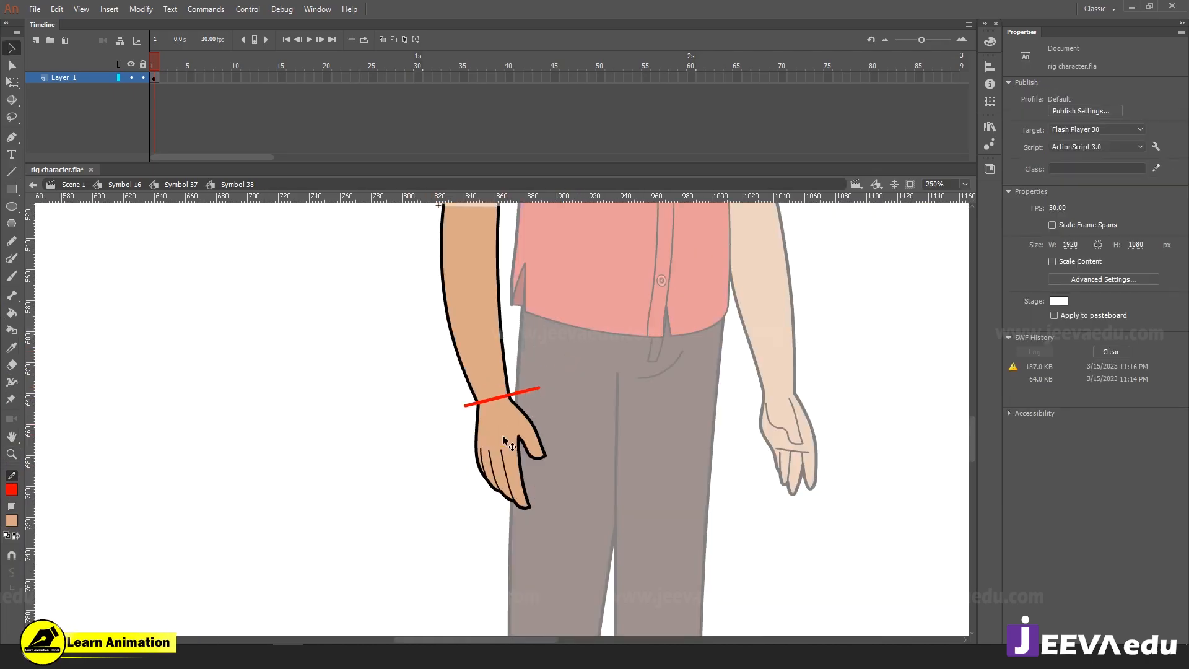
Convert the hand below the red wrist line into a graphic symbol
{"action": "left_click", "coordinate": [503, 440]}
{"action": "key", "text": "F8"}
{"action": "key", "text": "Return"}
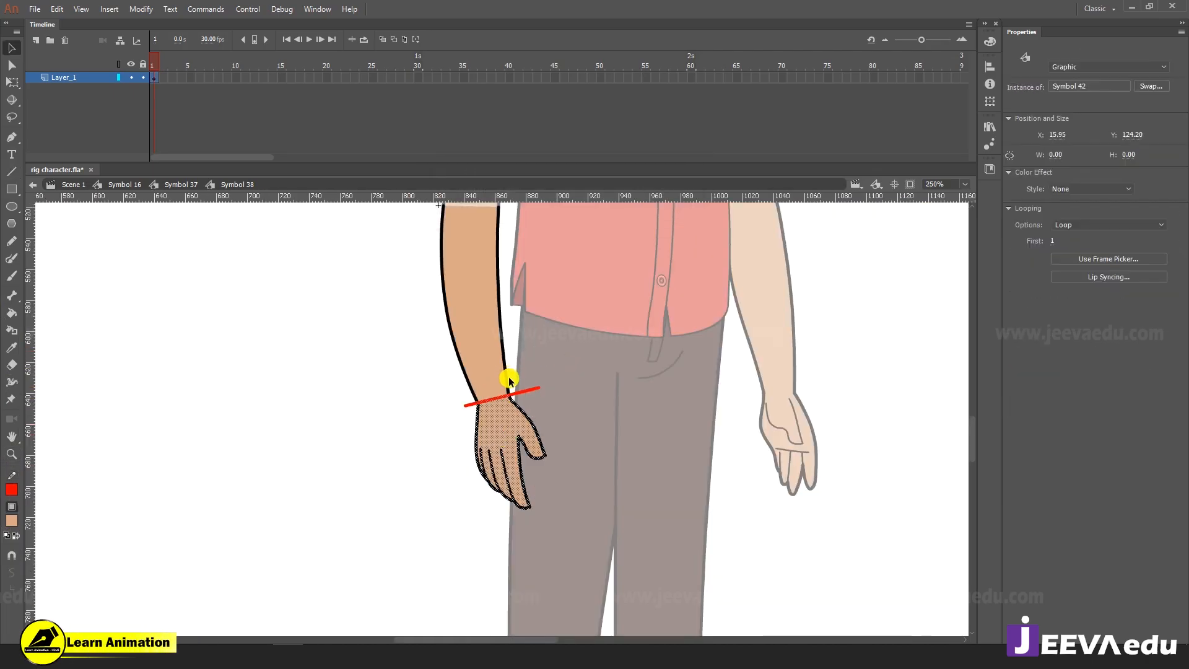
Convert the forearm's fill and outline above the wrist line into a separate graphic symbol
{"action": "key", "text": "ctrl+minus"}
{"action": "left_click", "coordinate": [482, 418]}
{"action": "double_click", "coordinate": [487, 396]}
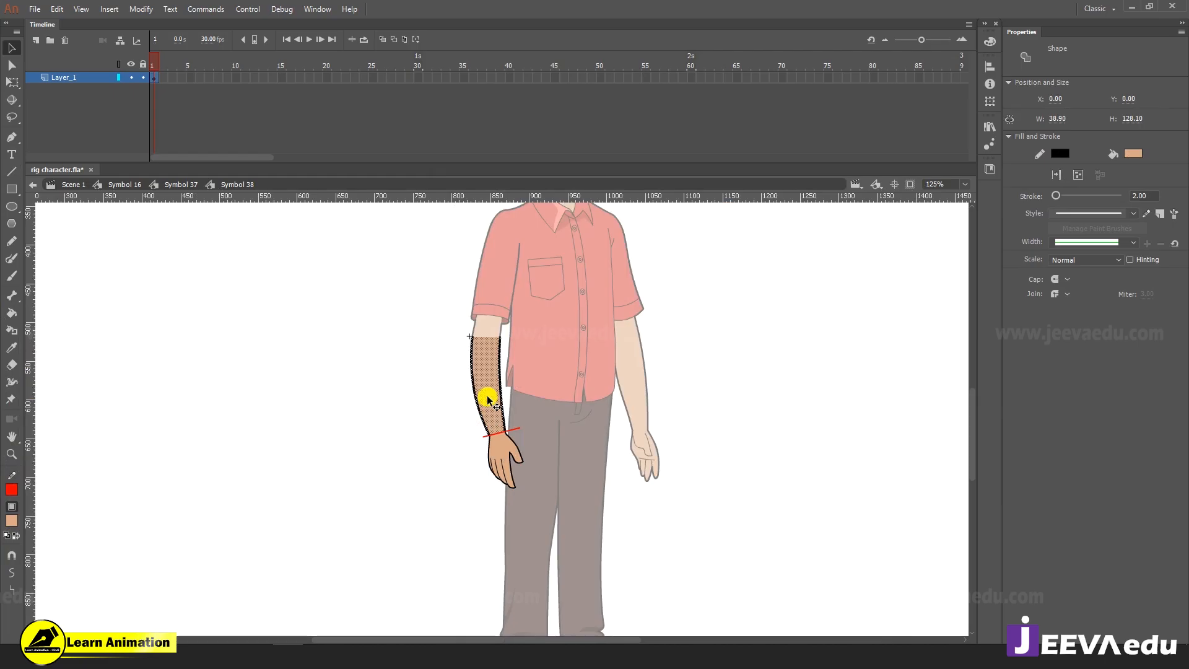
{"action": "key", "text": "F8"}
{"action": "key", "text": "Return"}
Delete the two ends of the red line that stick out on either side of the wrist
{"action": "key", "text": "z"}
{"action": "left_click", "coordinate": [529, 470]}
{"action": "left_click", "coordinate": [529, 470]}
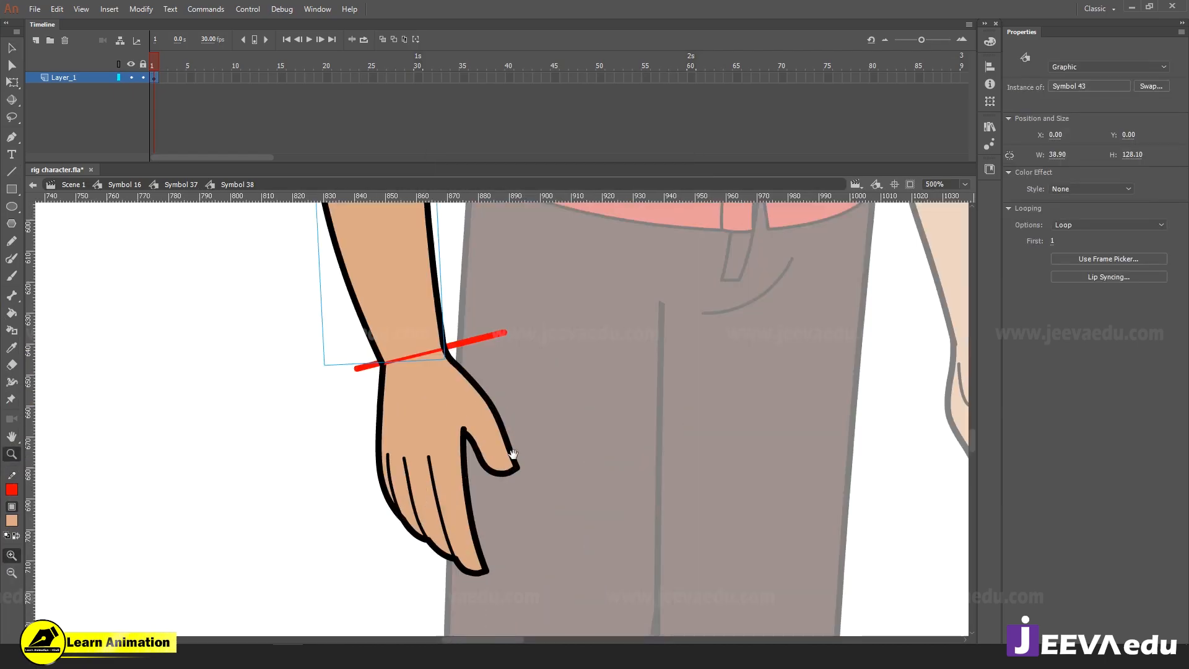
{"action": "key", "text": "v"}
{"action": "left_click", "coordinate": [485, 338]}
{"action": "key", "text": "Delete"}
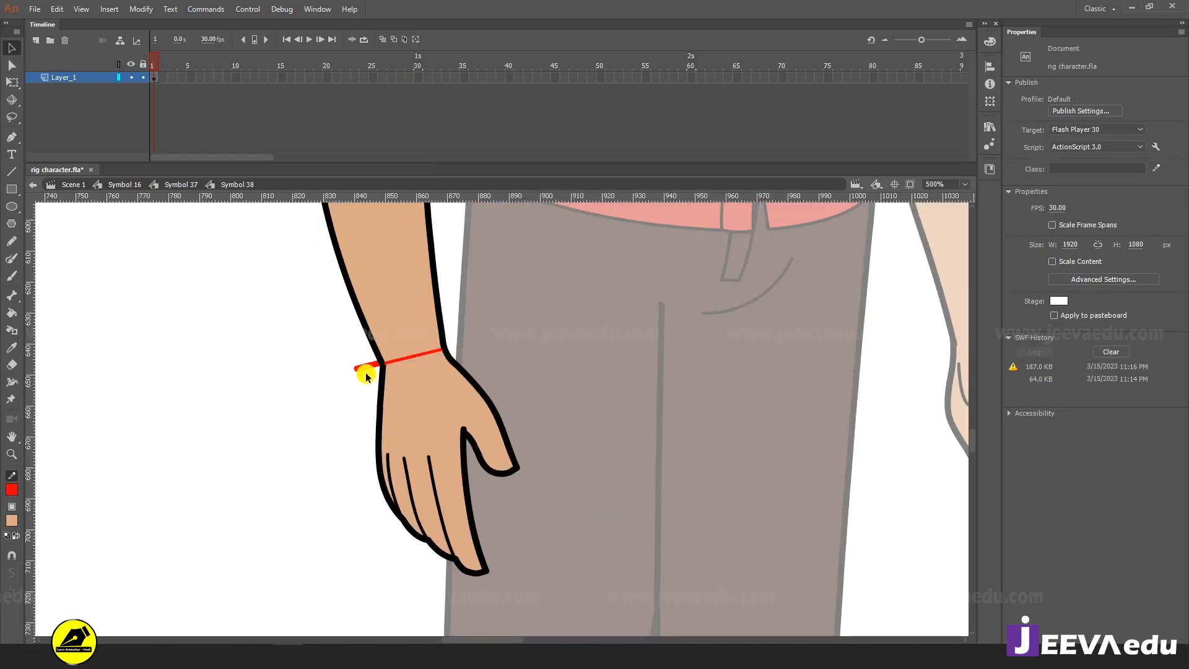
{"action": "left_click", "coordinate": [365, 369]}
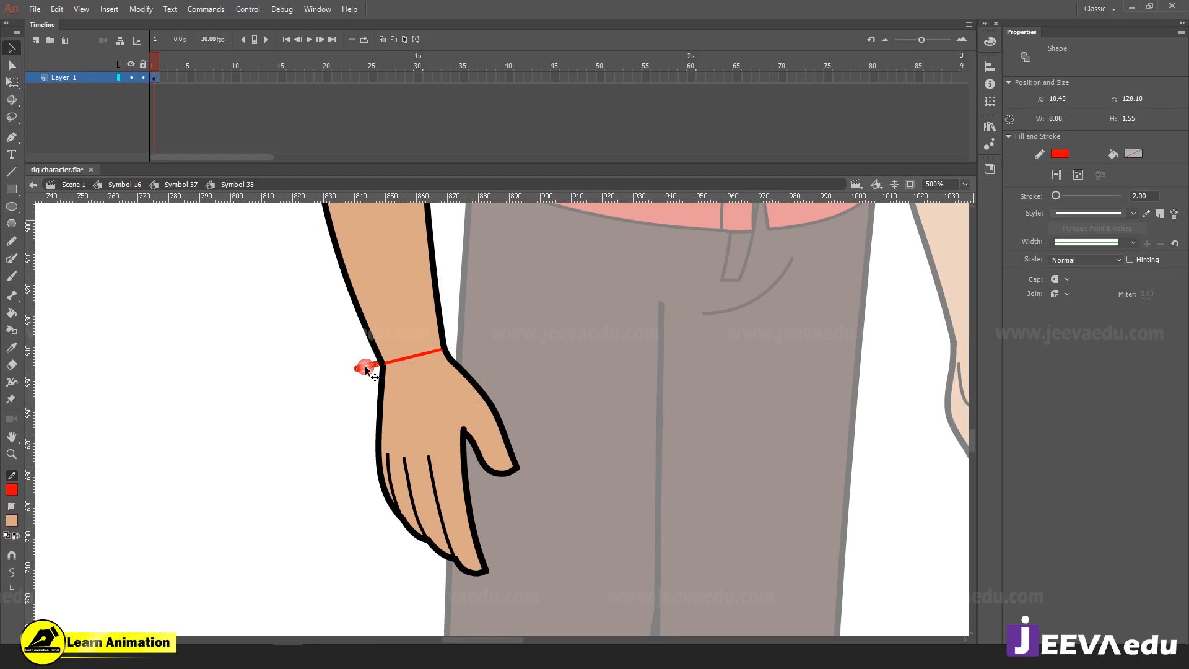
{"action": "key", "text": "Delete"}
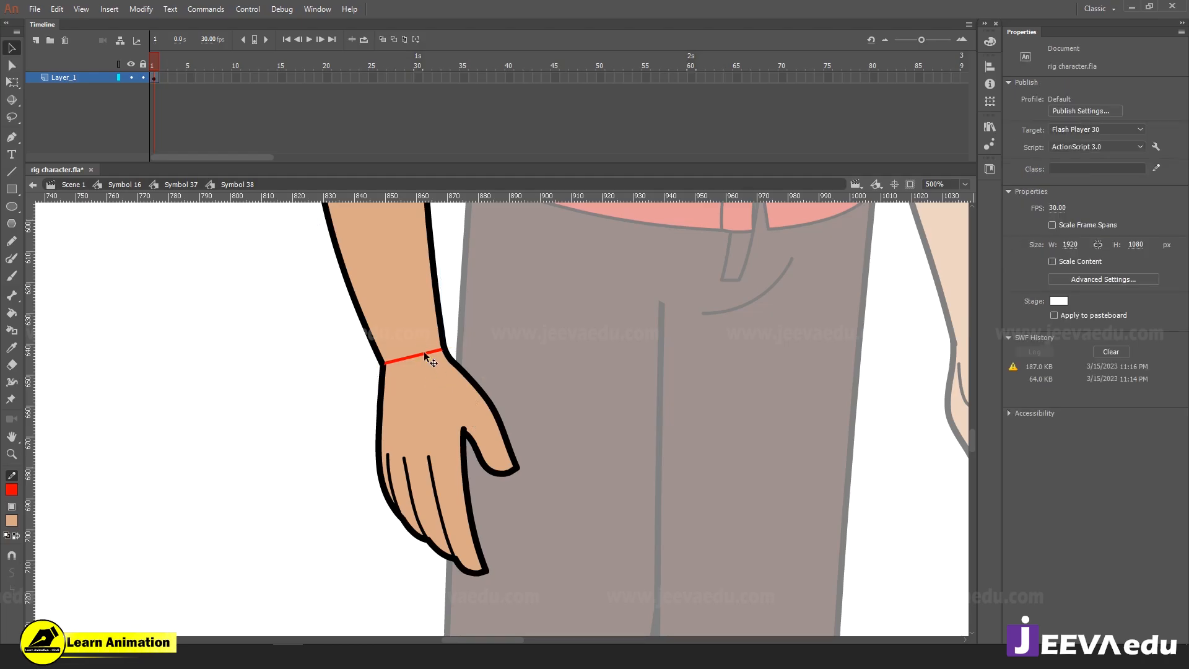
Open the hand symbol and delete the red line along its wrist edge
{"action": "double_click", "coordinate": [423, 351]}
{"action": "double_click", "coordinate": [424, 362]}
{"action": "double_click", "coordinate": [427, 370]}
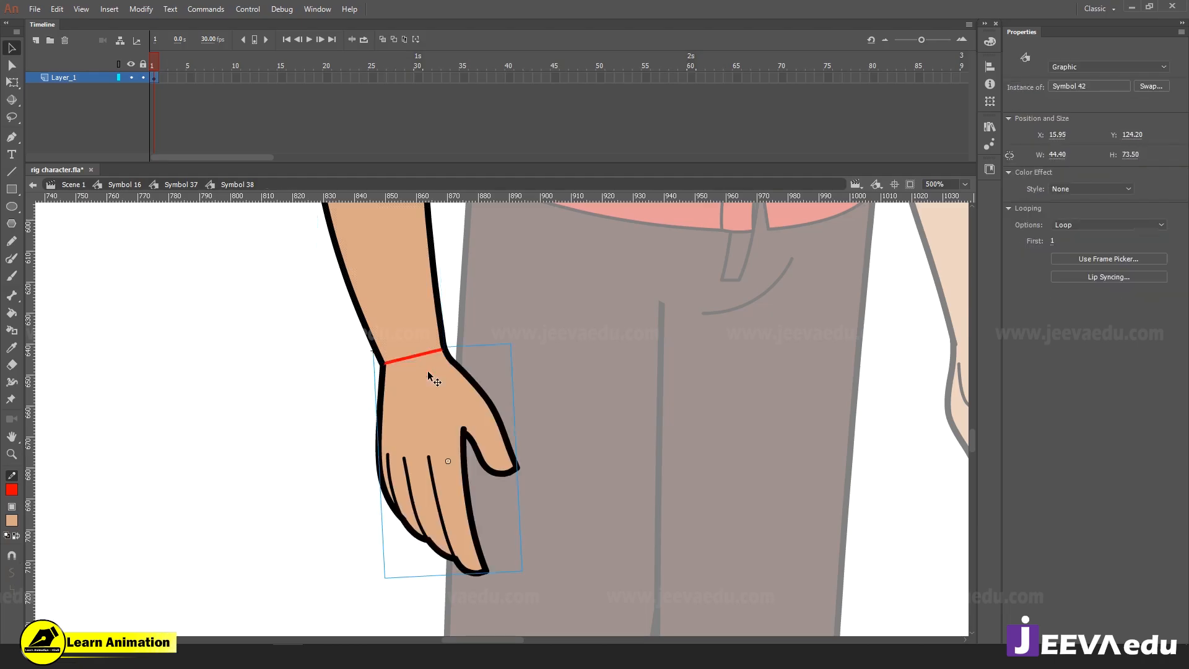
{"action": "left_click", "coordinate": [443, 328]}
{"action": "left_click", "coordinate": [429, 350]}
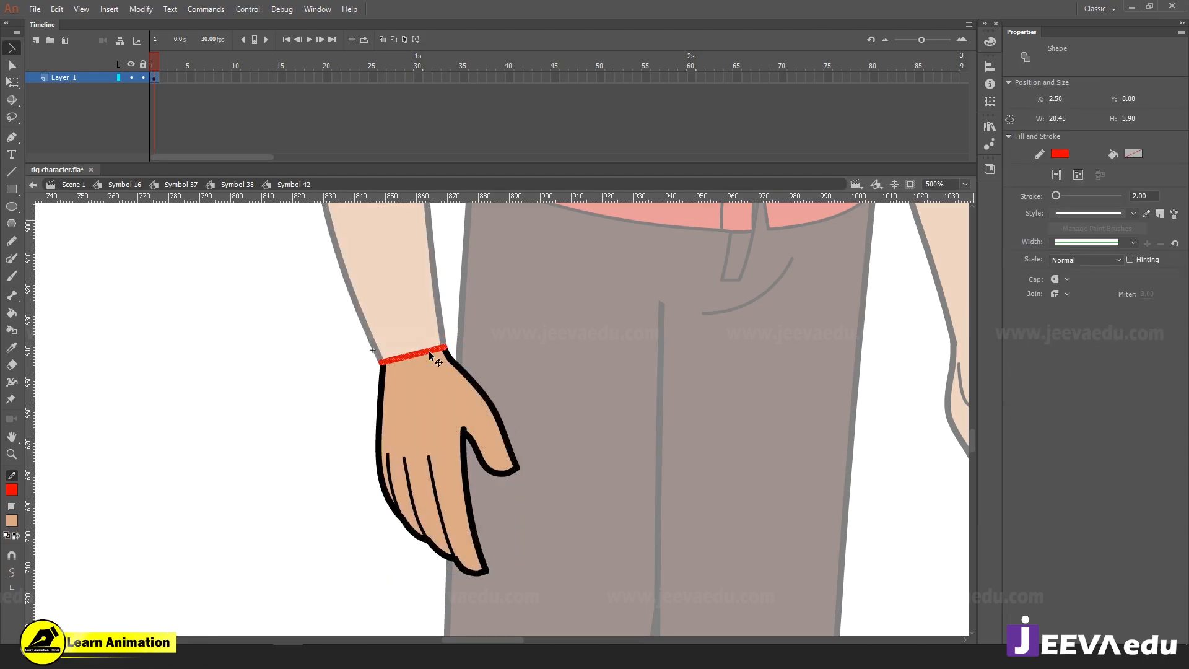
{"action": "key", "text": "Delete"}
{"action": "double_click", "coordinate": [424, 362]}
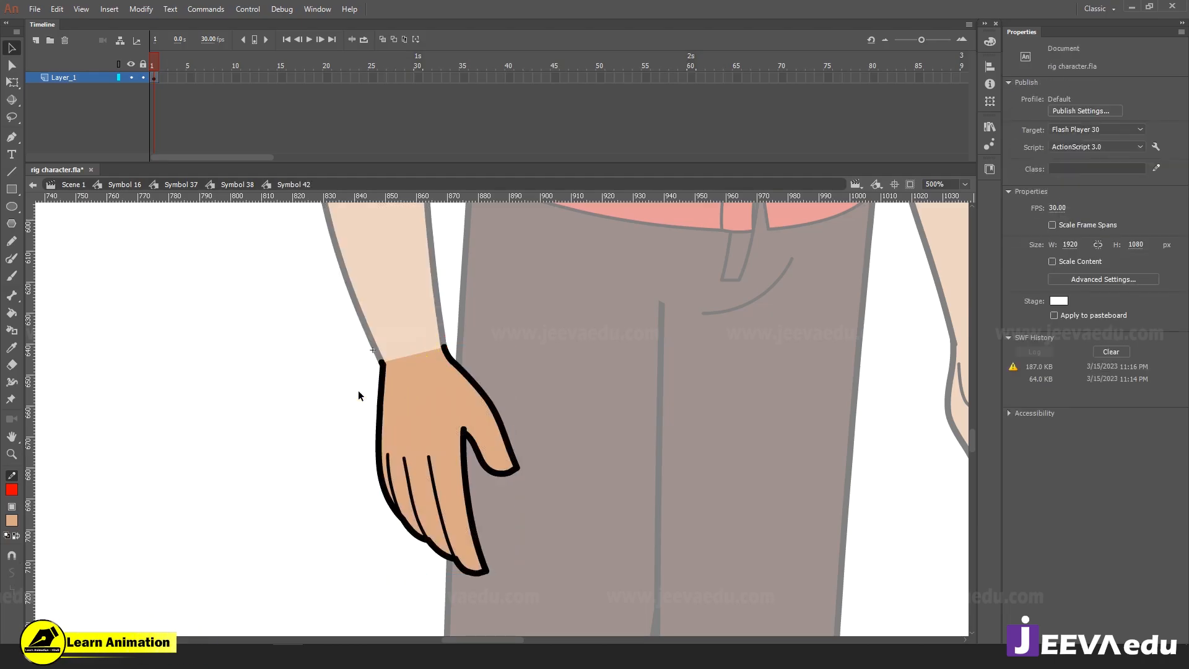
Cut the hand from the forearm's layer and paste it in place on a new layer
{"action": "key", "text": "z"}
{"action": "left_click", "coordinate": [402, 384], "text": "alt"}
{"action": "key", "text": "v"}
{"action": "key", "text": "Delete"}
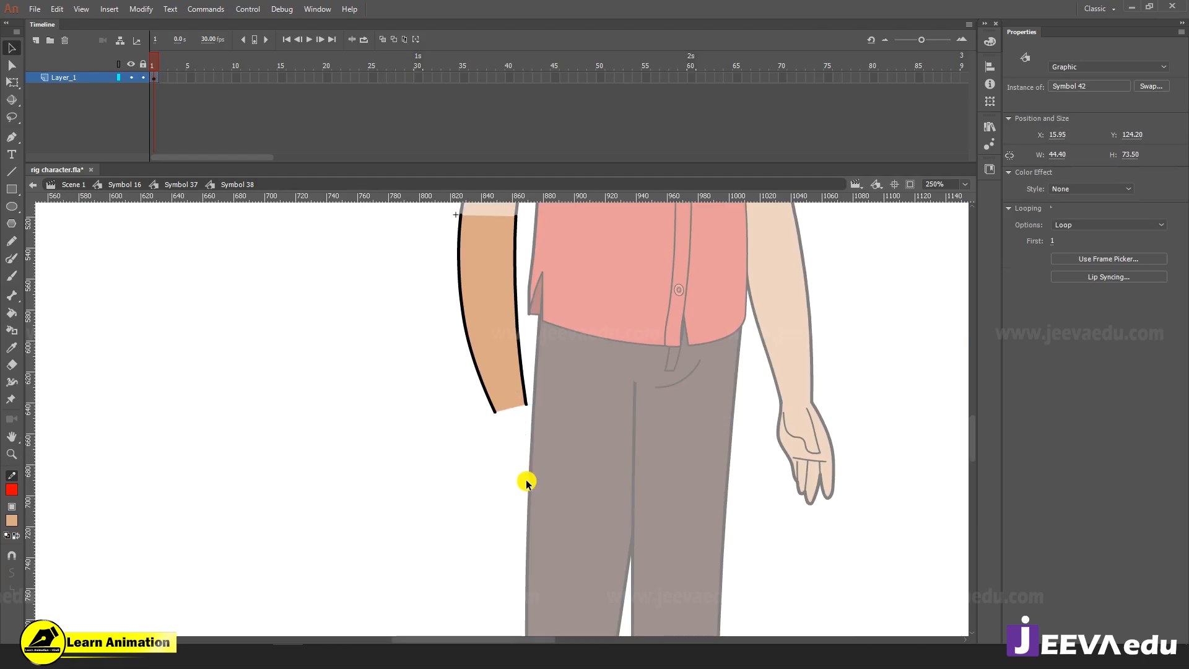
{"action": "left_click", "coordinate": [43, 42]}
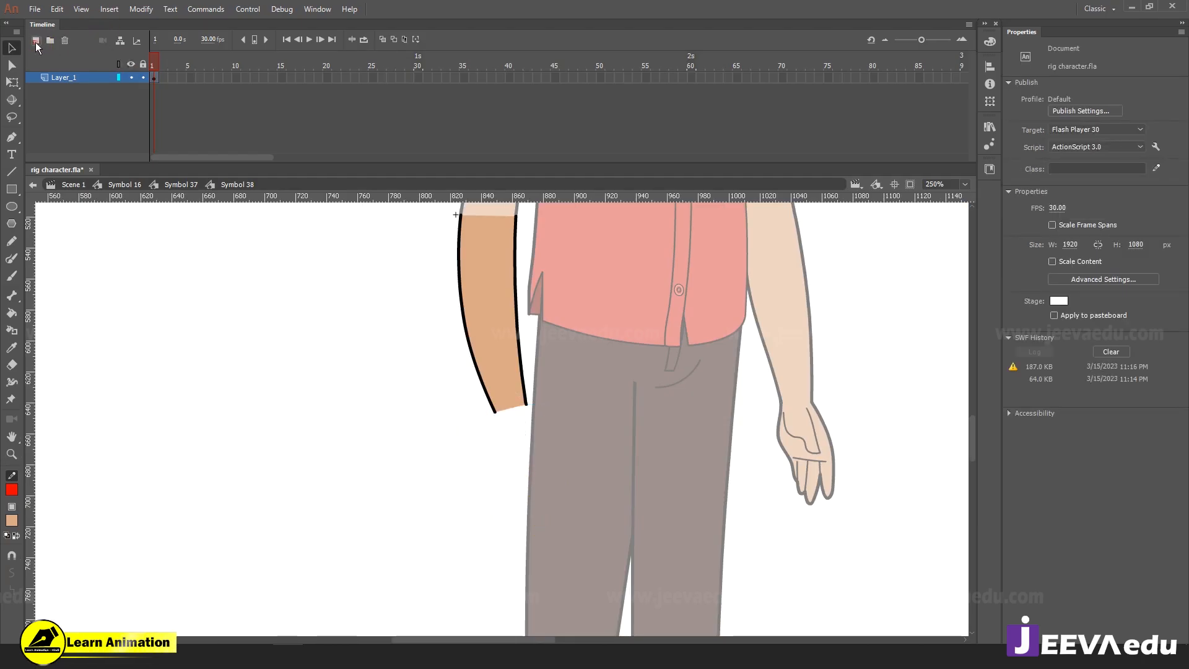
{"action": "right_click", "coordinate": [198, 255]}
{"action": "left_click", "coordinate": [243, 305]}
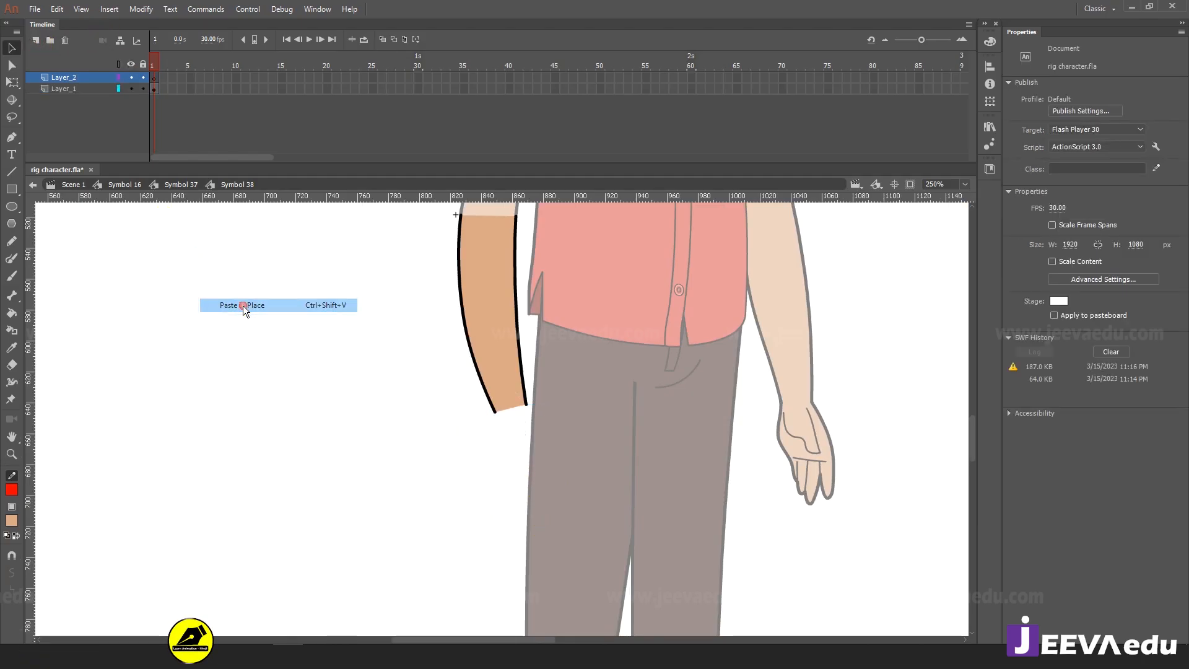
Hide the hand's layer and add a new layer beneath the forearm's layer for the wrist joint
{"action": "left_click", "coordinate": [132, 77]}
{"action": "left_click", "coordinate": [98, 90]}
{"action": "left_click", "coordinate": [42, 42]}
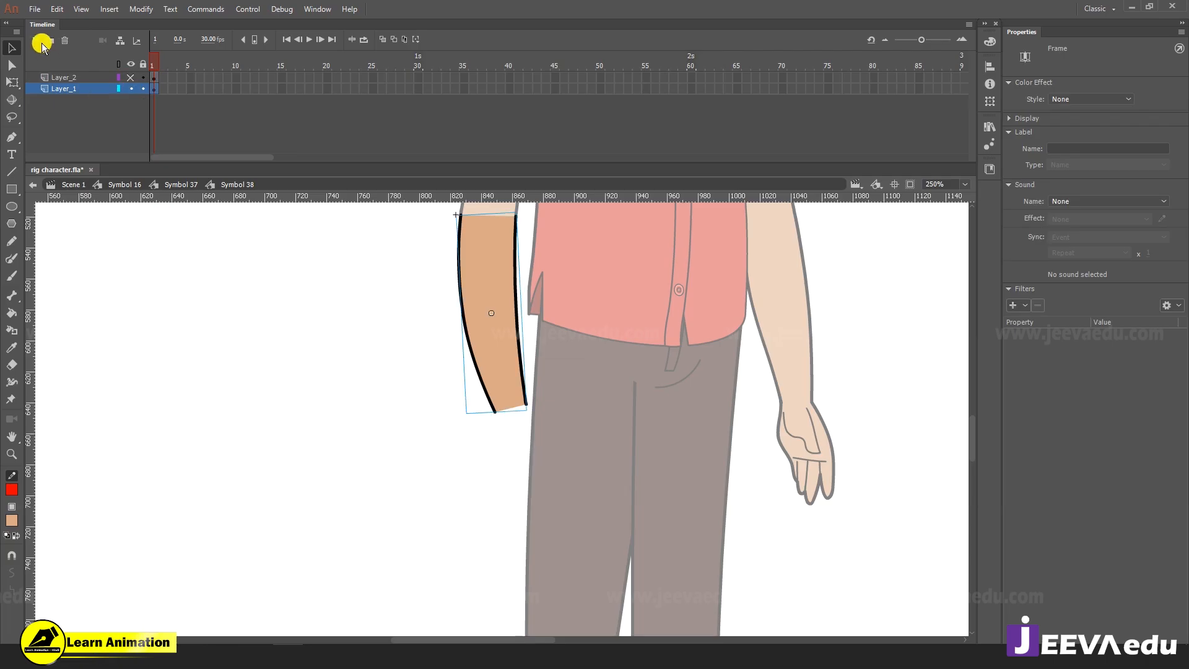
{"action": "left_click_drag", "start_coordinate": [75, 88], "coordinate": [77, 114]}
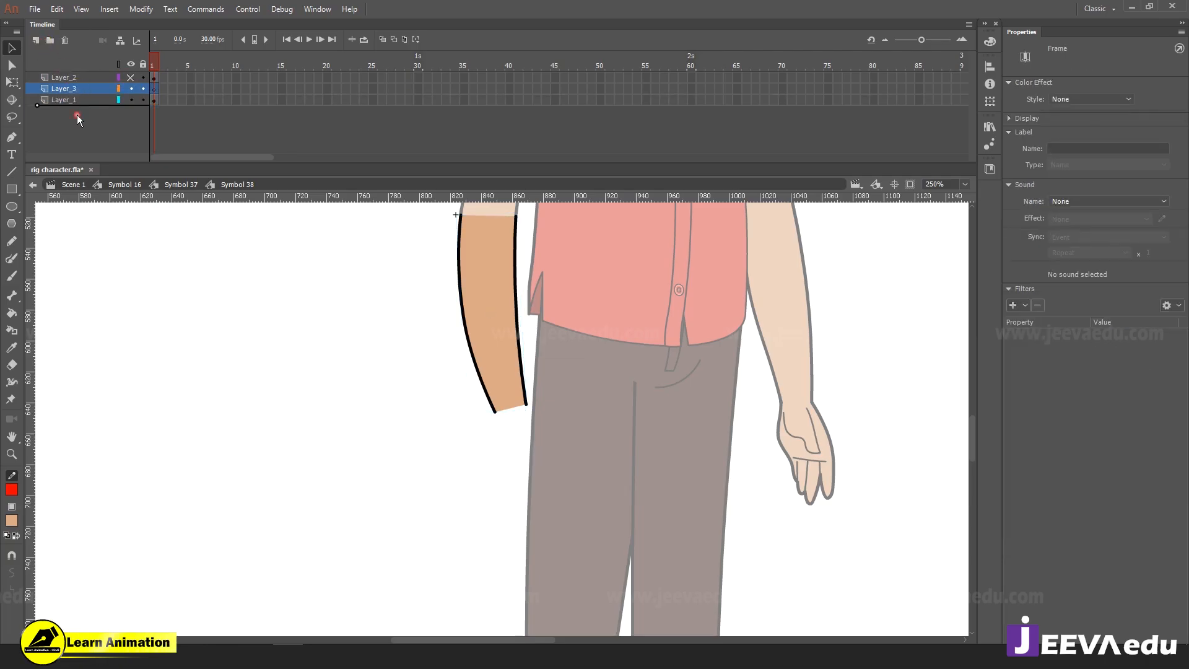
Set the stroke colour to black for the joint at the forearm's open wrist end
{"action": "key", "text": "z"}
{"action": "left_click", "coordinate": [493, 409]}
{"action": "left_click", "coordinate": [553, 423]}
{"action": "left_click", "coordinate": [535, 427]}
{"action": "left_click_drag", "start_coordinate": [523, 435], "coordinate": [533, 454]}
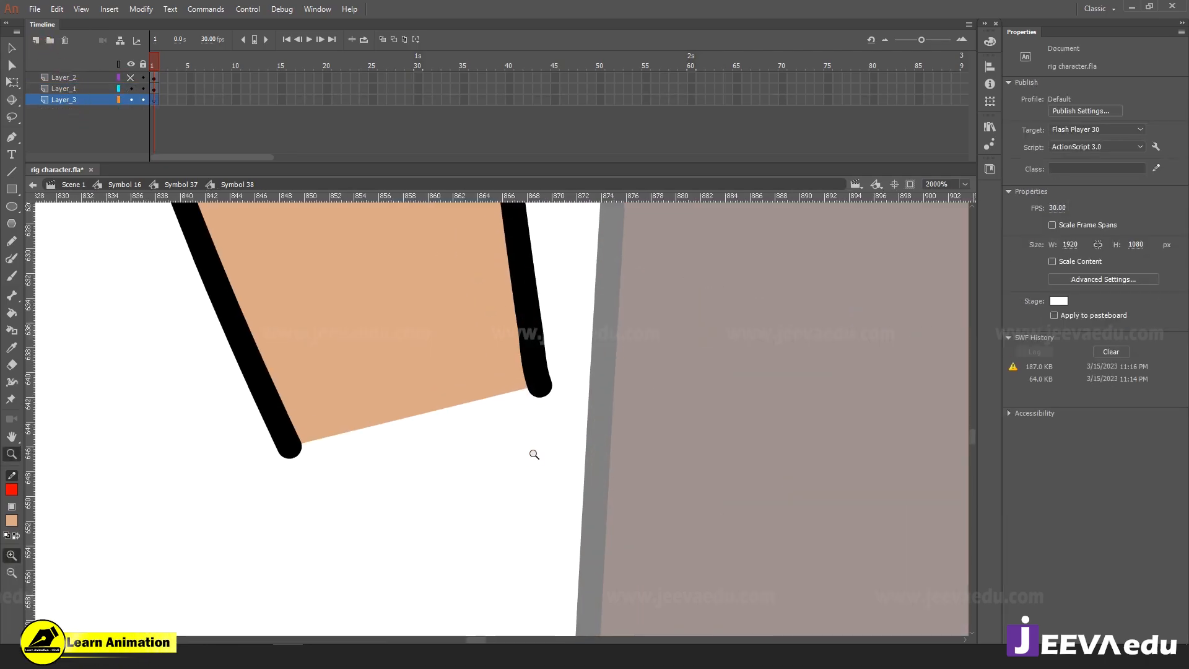
{"action": "key", "text": "v"}
{"action": "left_click", "coordinate": [11, 489]}
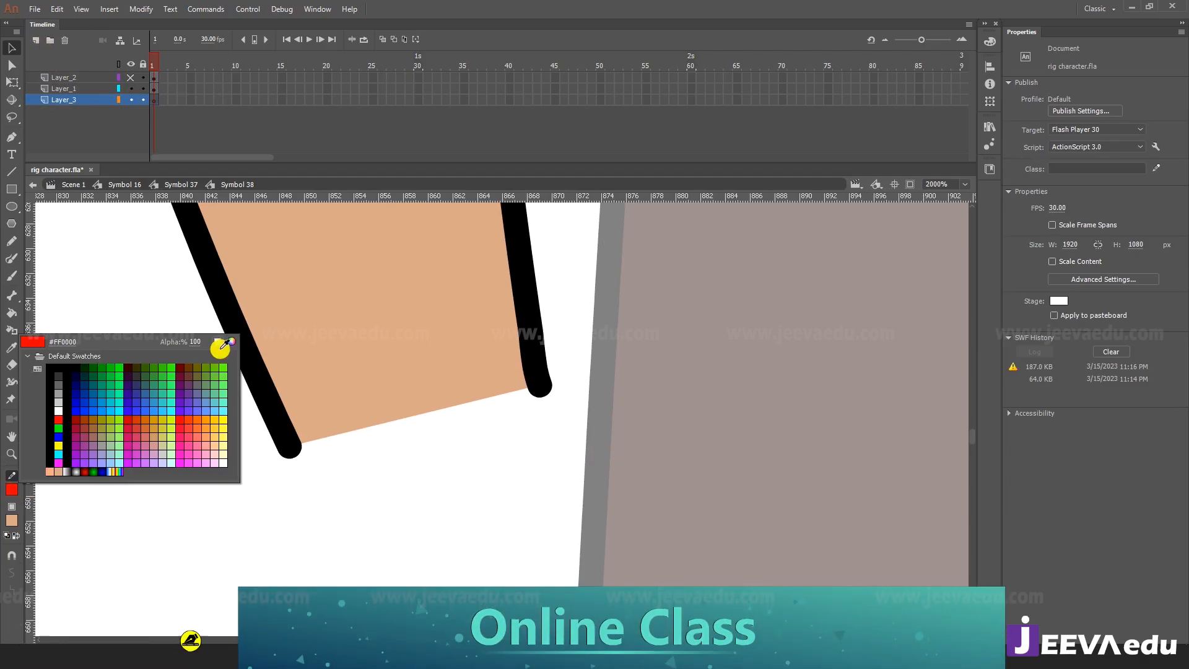
{"action": "left_click", "coordinate": [227, 299]}
{"action": "left_click_drag", "start_coordinate": [411, 444], "coordinate": [419, 427]}
{"action": "key", "text": "z"}
{"action": "left_click", "coordinate": [443, 437], "text": "alt"}
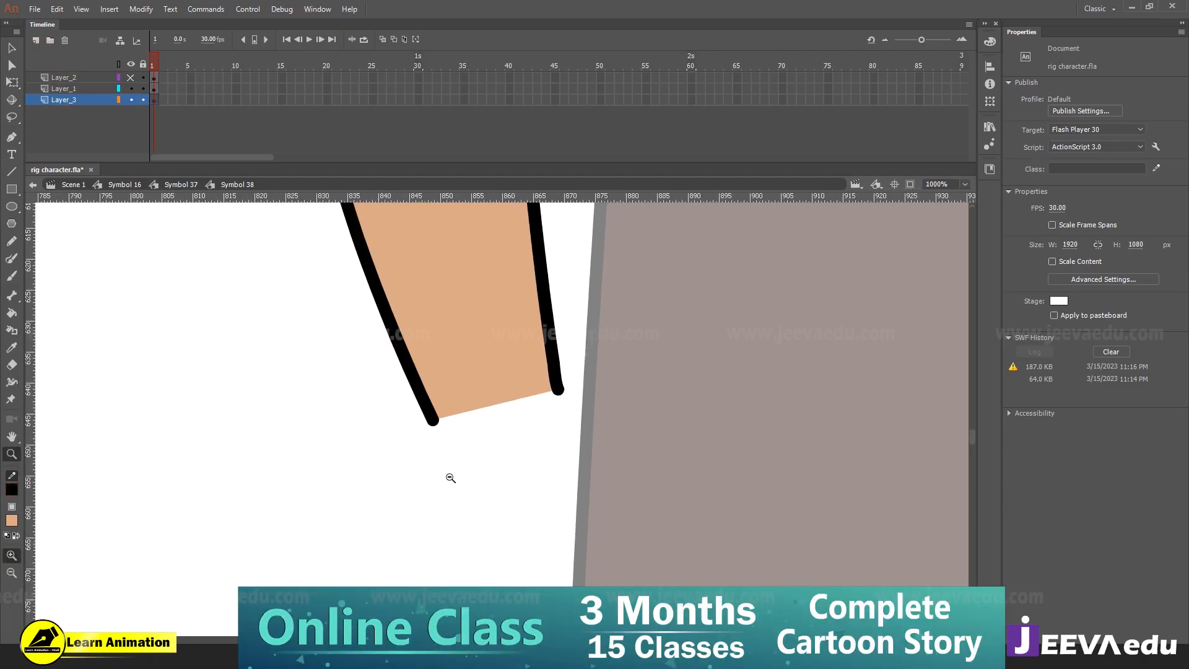
{"action": "left_click", "coordinate": [449, 477], "text": "alt"}
{"action": "left_click", "coordinate": [518, 412]}
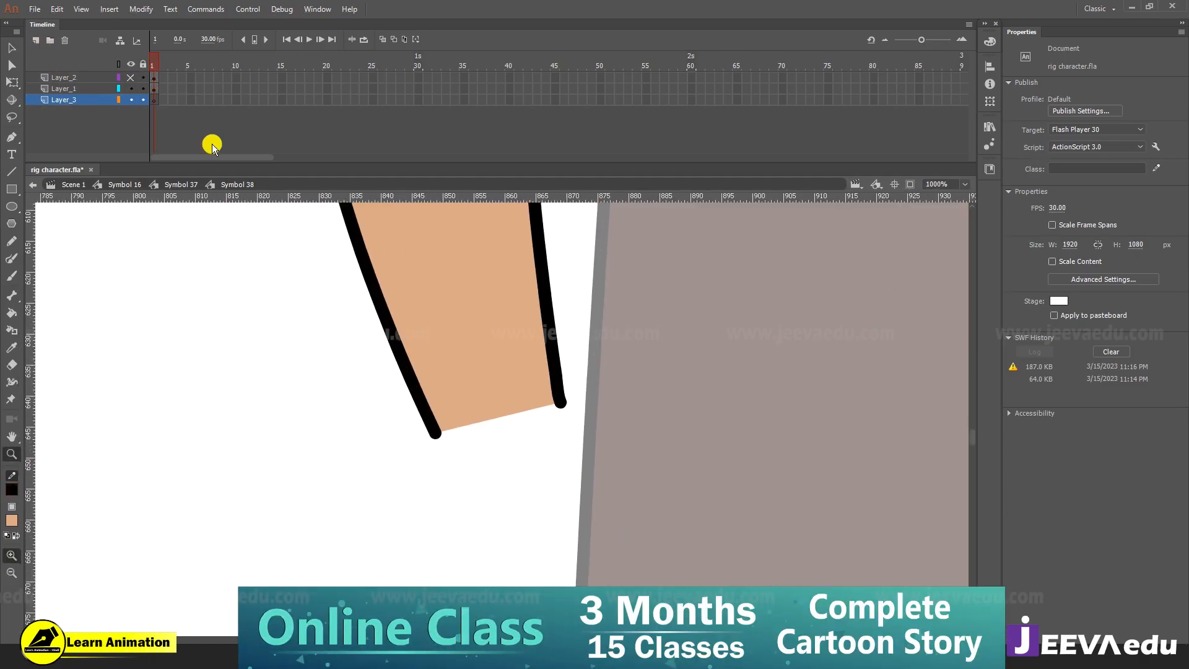
Draw a skin-coloured circle with a black 2.00 outline near the wrist end on Layer_3 using the Oval tool
{"action": "left_click", "coordinate": [11, 208]}
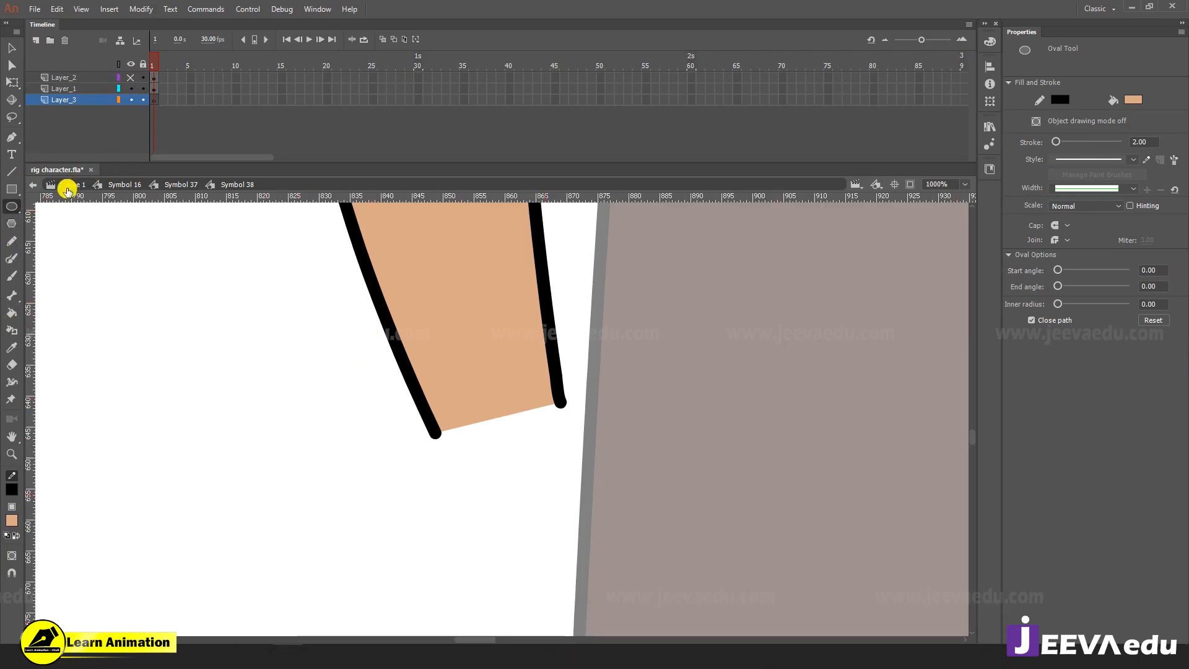
{"action": "left_click", "coordinate": [4, 207]}
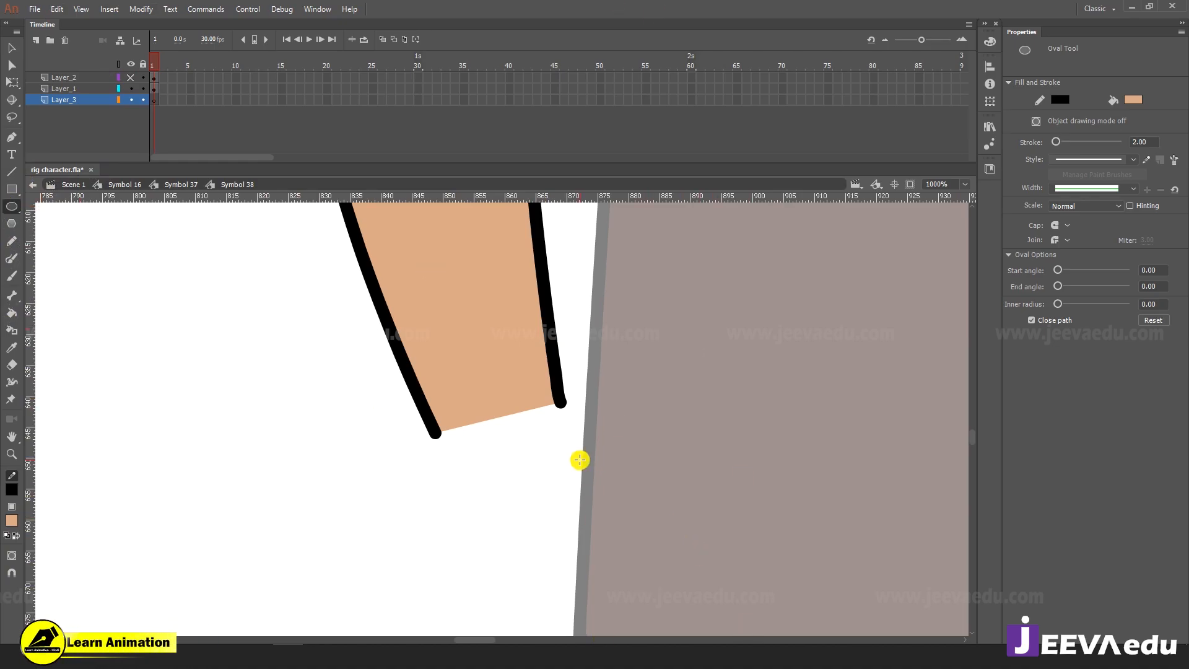
{"action": "mouse_move", "coordinate": [474, 470]}
{"action": "left_mouse_down"}
{"action": "mouse_move", "coordinate": [541, 522]}
{"action": "mouse_move", "coordinate": [541, 456]}
{"action": "mouse_move", "coordinate": [521, 451]}
{"action": "left_mouse_up"}
{"action": "key", "text": "v"}
{"action": "double_click", "coordinate": [500, 503]}
Fit the circle under the wrist end at about 20.8 px across, its outline meeting both forearm edges, and inspect the junctions
{"action": "key", "text": "q"}
{"action": "key", "text": "z"}
{"action": "left_click", "coordinate": [514, 444]}
{"action": "key", "text": "q"}
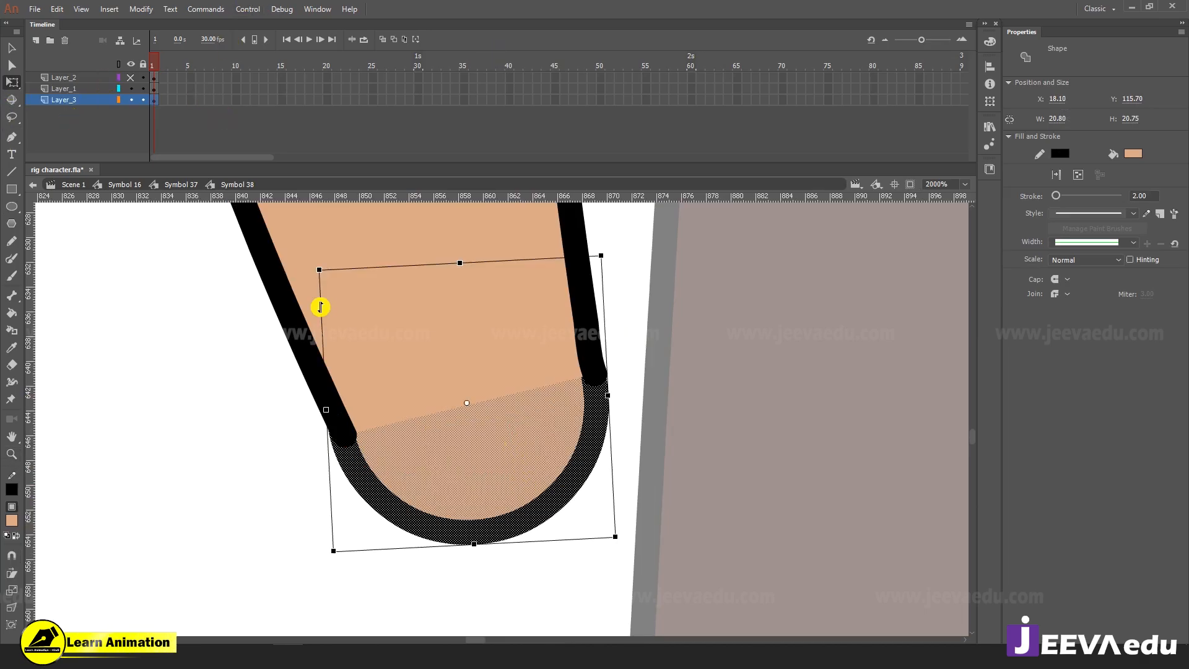
{"action": "left_click", "coordinate": [655, 483]}
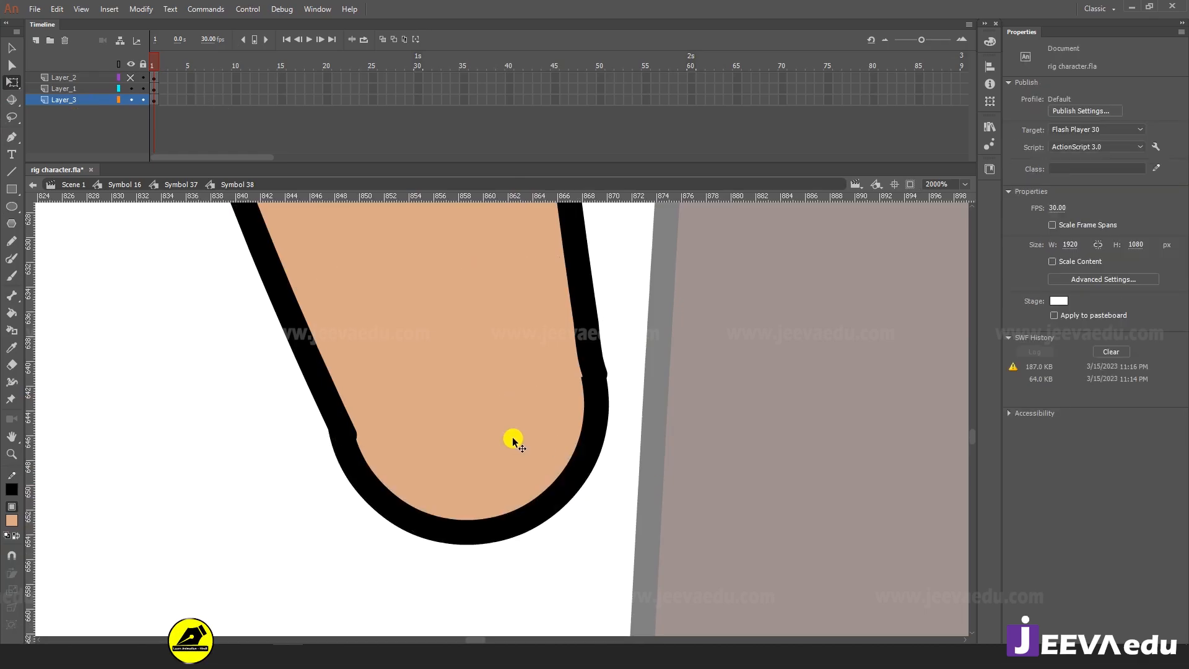
{"action": "key", "text": "z"}
{"action": "left_click_drag", "start_coordinate": [488, 458], "coordinate": [503, 517]}
{"action": "key", "text": "v"}
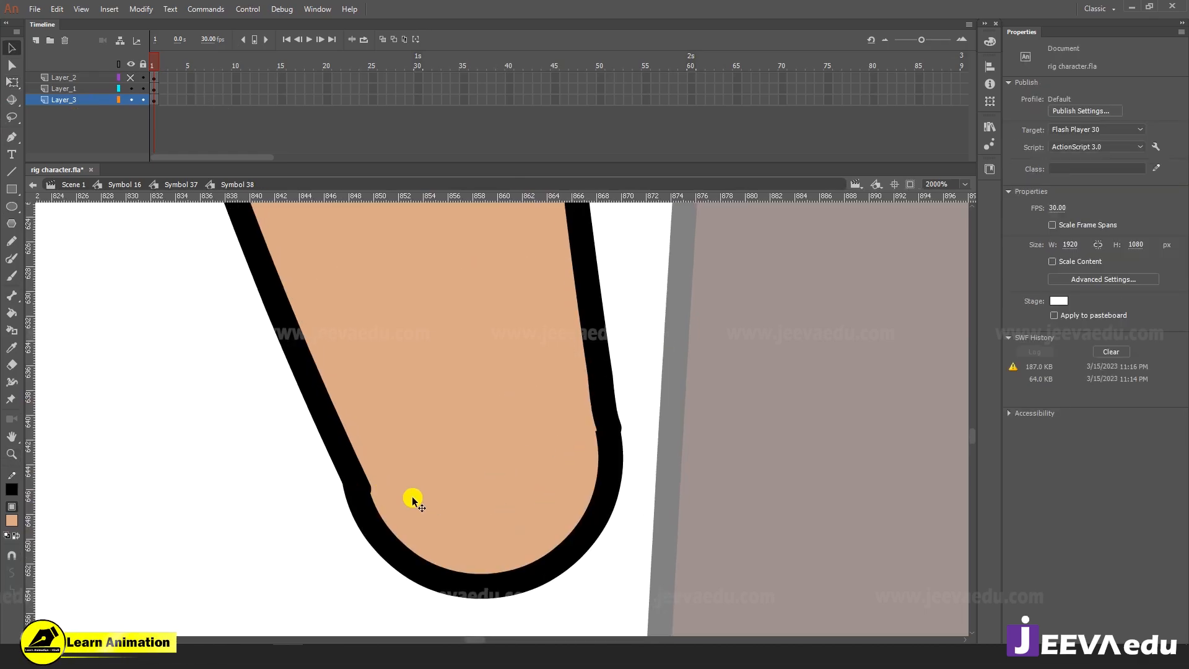
Scale the wrist circle to 99% and shift it slightly so its outline lines up with the forearm edges
{"action": "double_click", "coordinate": [528, 519]}
{"action": "key", "text": "ctrl+alt+s"}
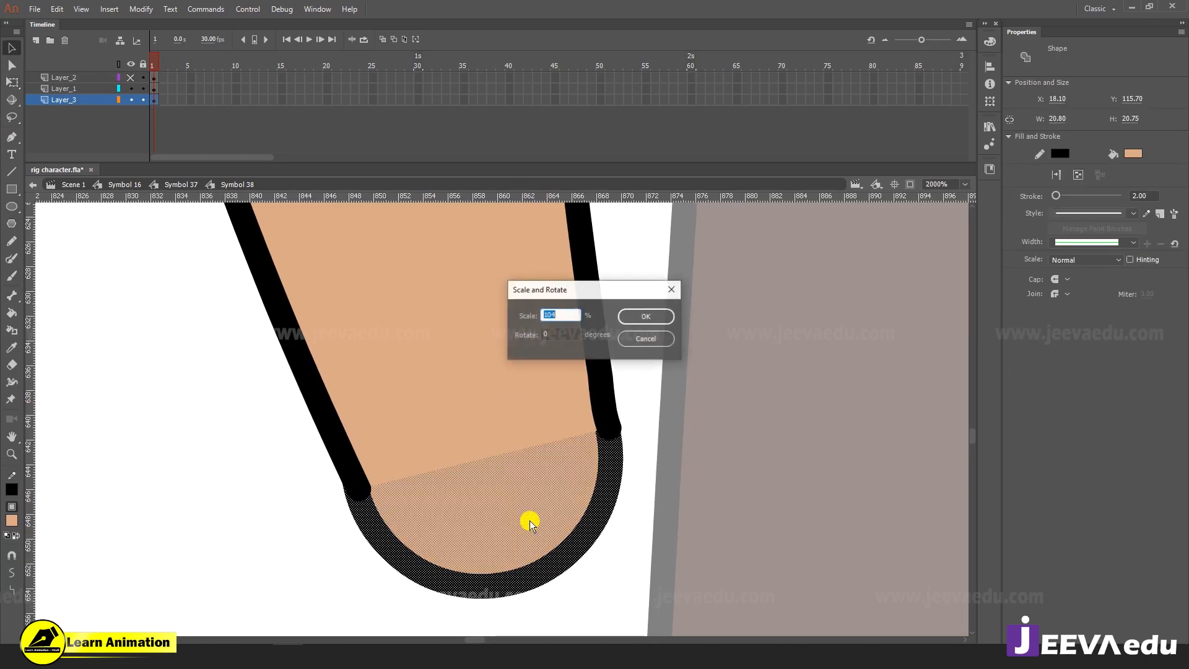
{"action": "type", "text": "99"}
{"action": "key", "text": "Return"}
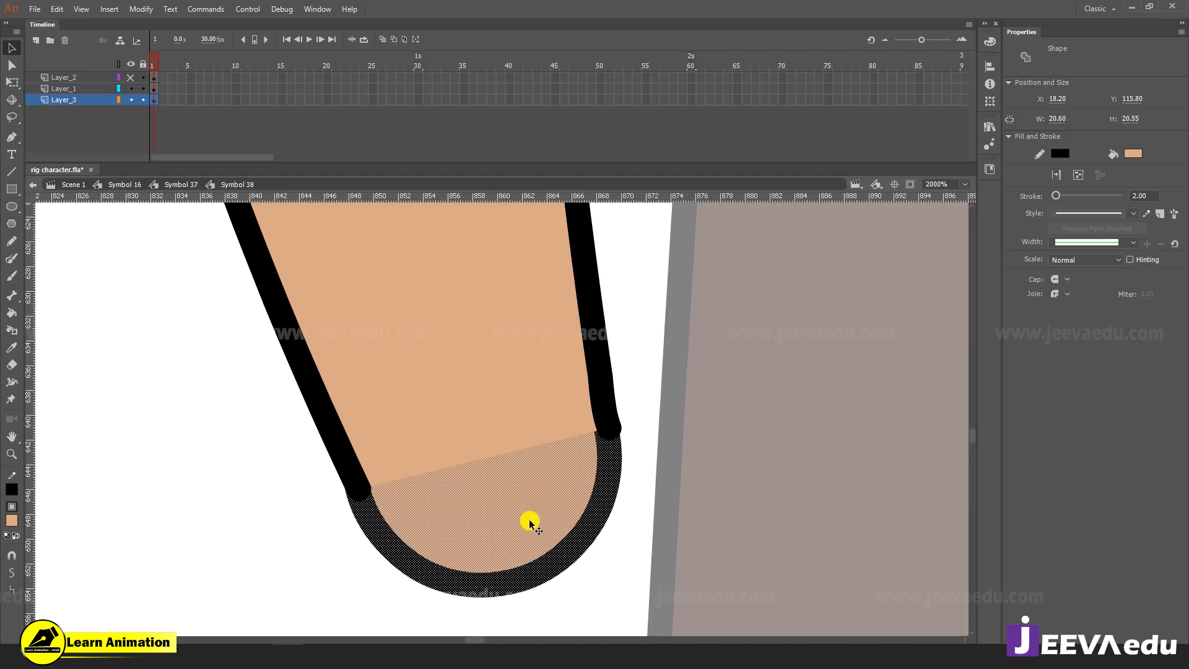
{"action": "key", "text": "q"}
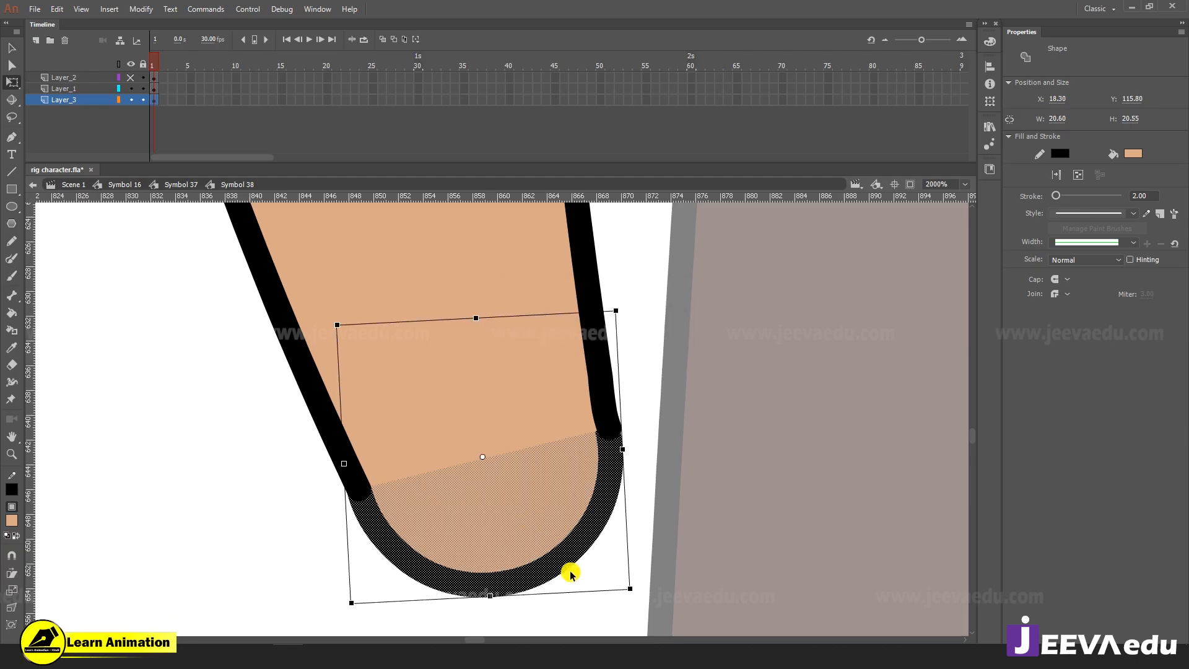
{"action": "key", "text": "ctrl+alt+s"}
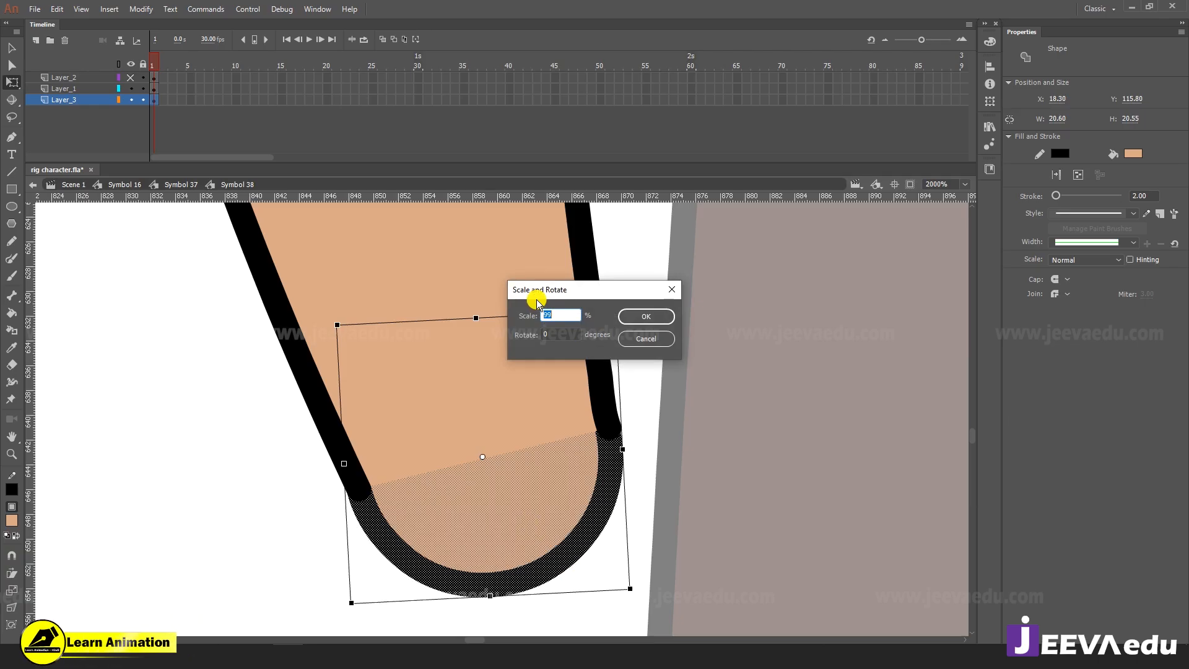
{"action": "left_click", "coordinate": [638, 337]}
{"action": "left_click", "coordinate": [643, 443]}
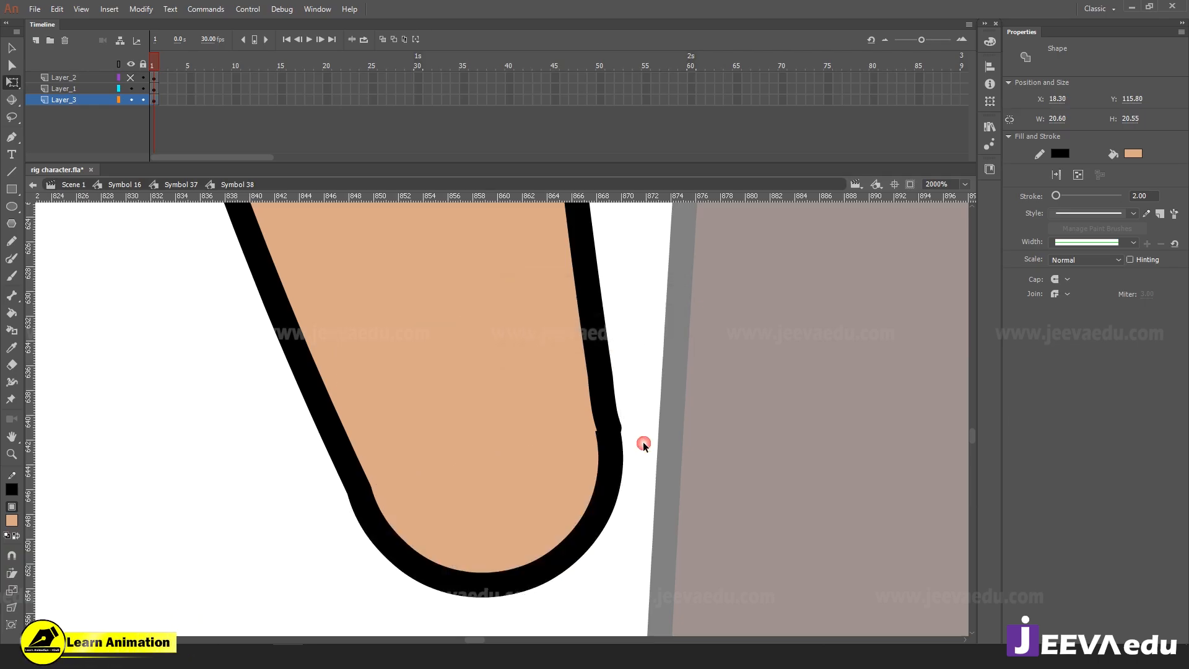
Nudge the wrist circle to X 18.40, closing the small notch at the forearm edge nearest the trousers
{"action": "key", "text": "z"}
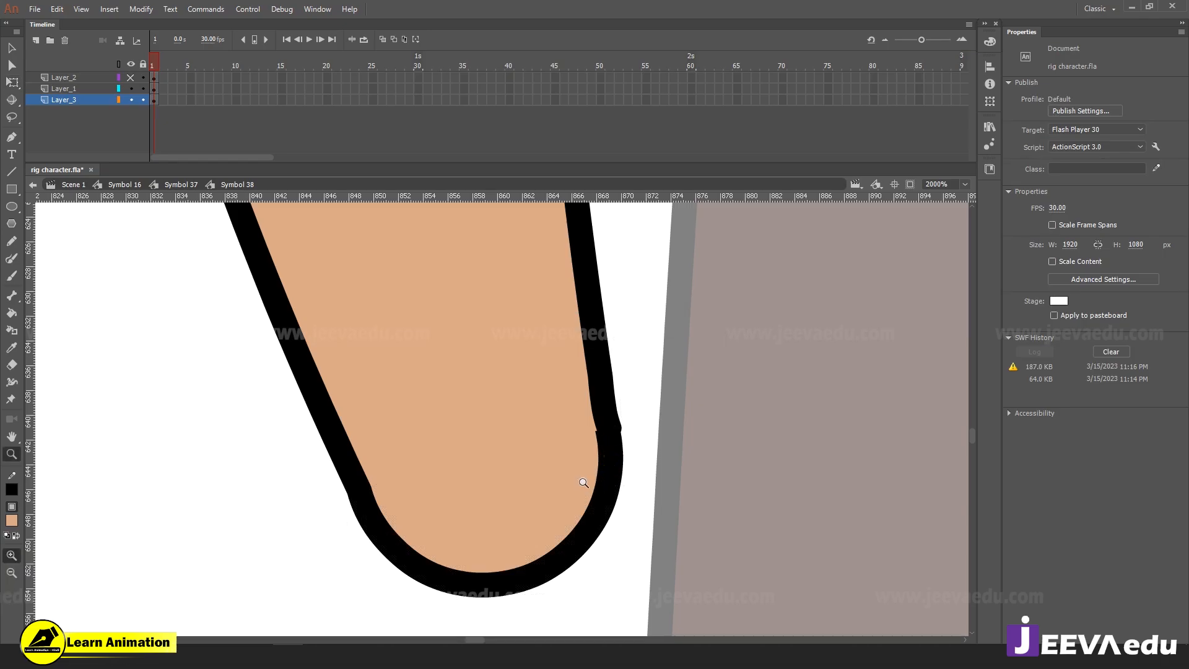
{"action": "left_click", "coordinate": [583, 481], "text": "alt"}
{"action": "left_click", "coordinate": [544, 454], "text": "alt"}
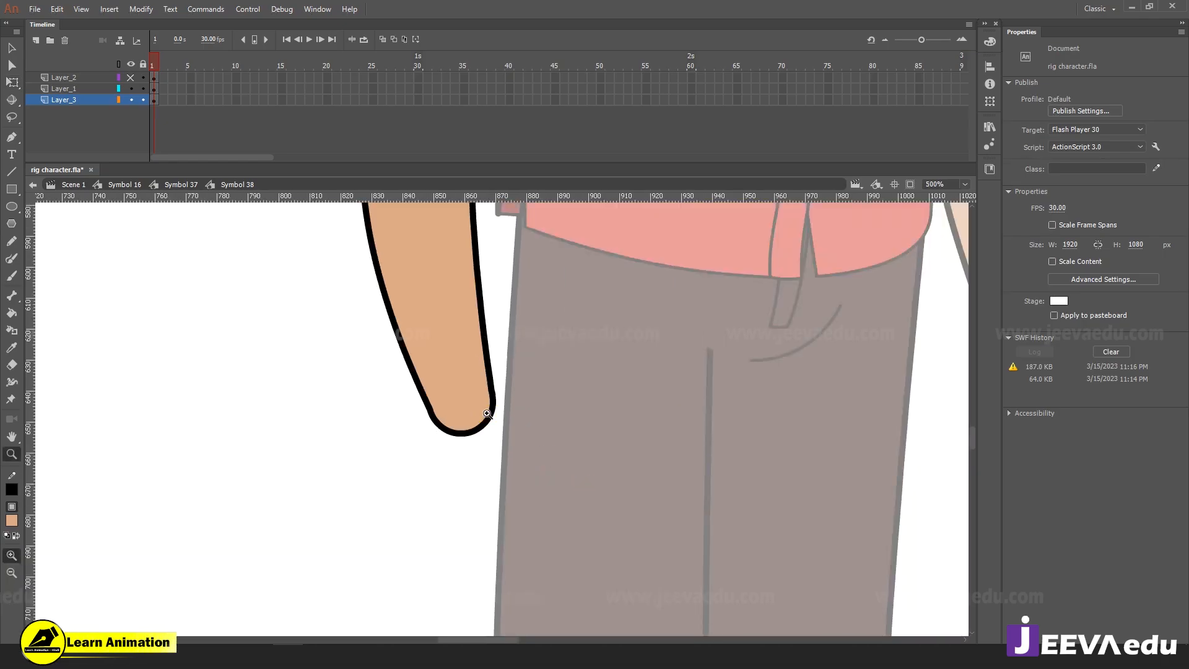
{"action": "left_click", "coordinate": [487, 413]}
{"action": "left_click", "coordinate": [495, 409]}
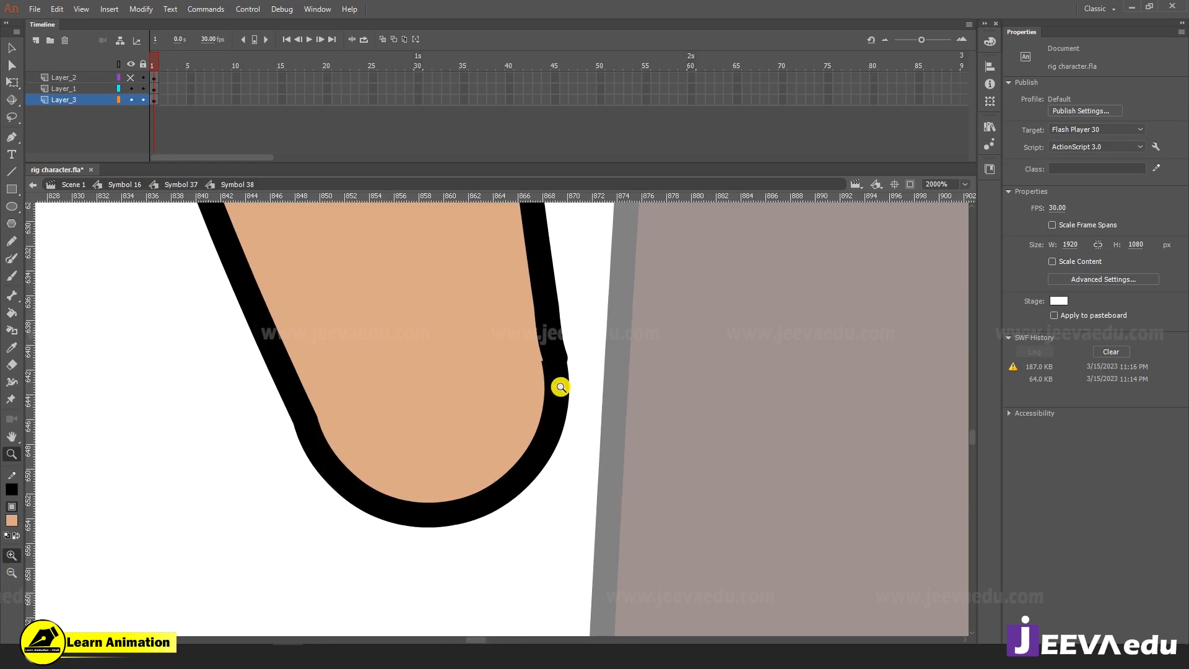
{"action": "key", "text": "v"}
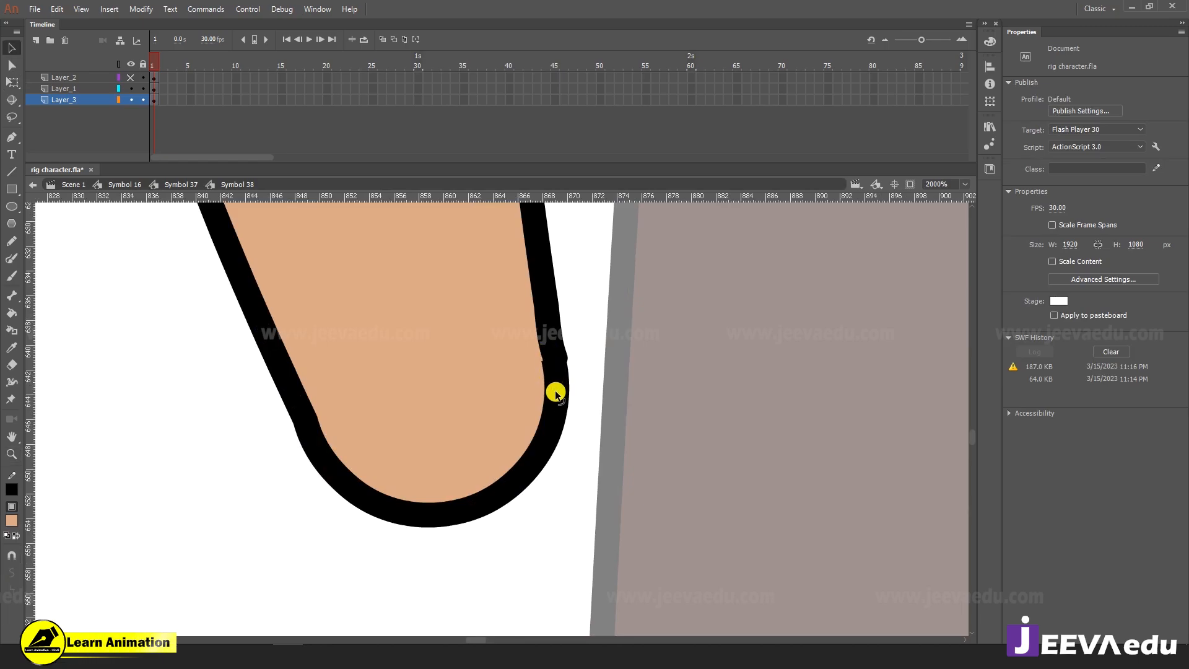
{"action": "double_click", "coordinate": [506, 435]}
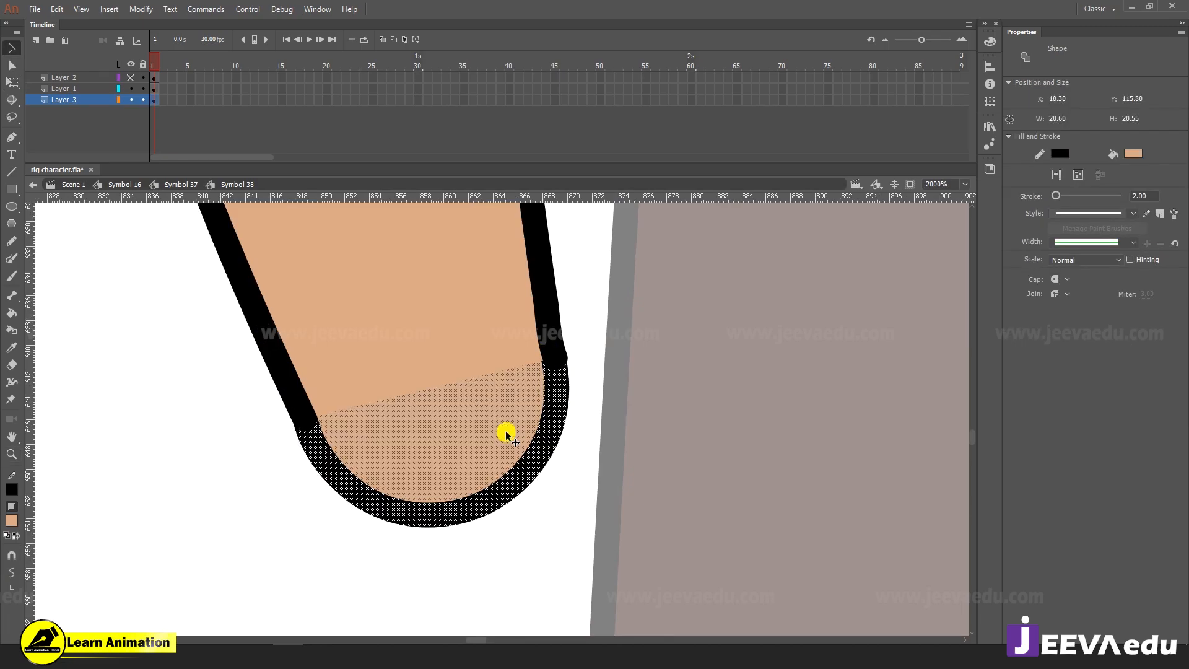
{"action": "left_click", "coordinate": [594, 412]}
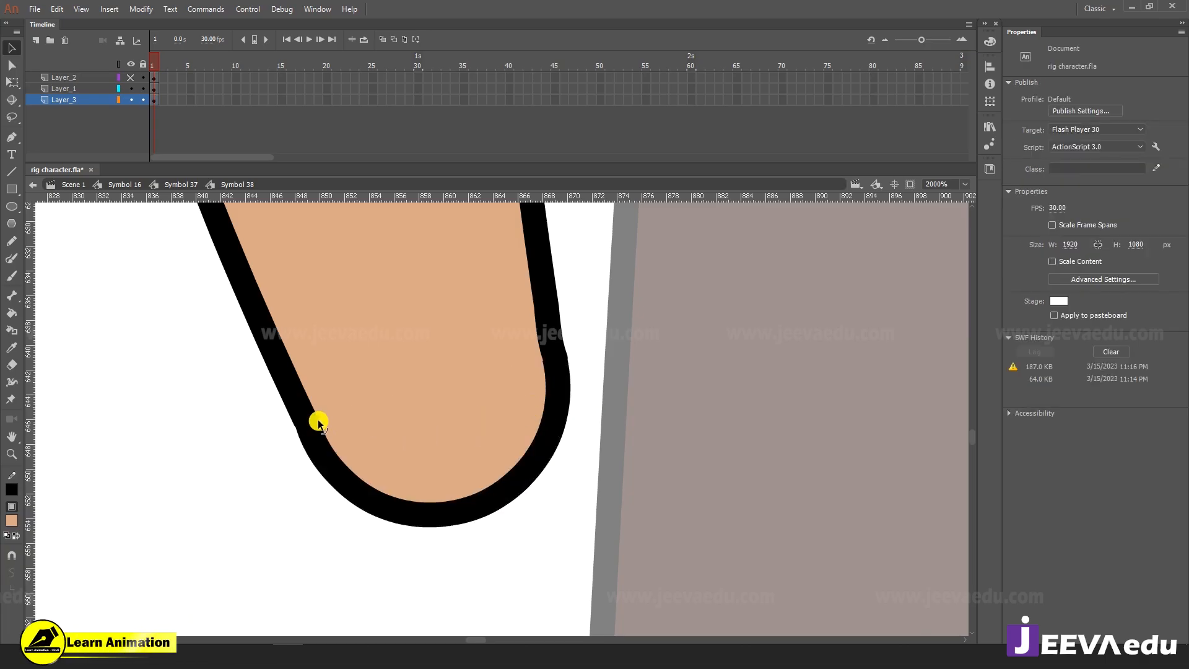
Convert the wrist circle to a graphic symbol with the default name
{"action": "double_click", "coordinate": [414, 461]}
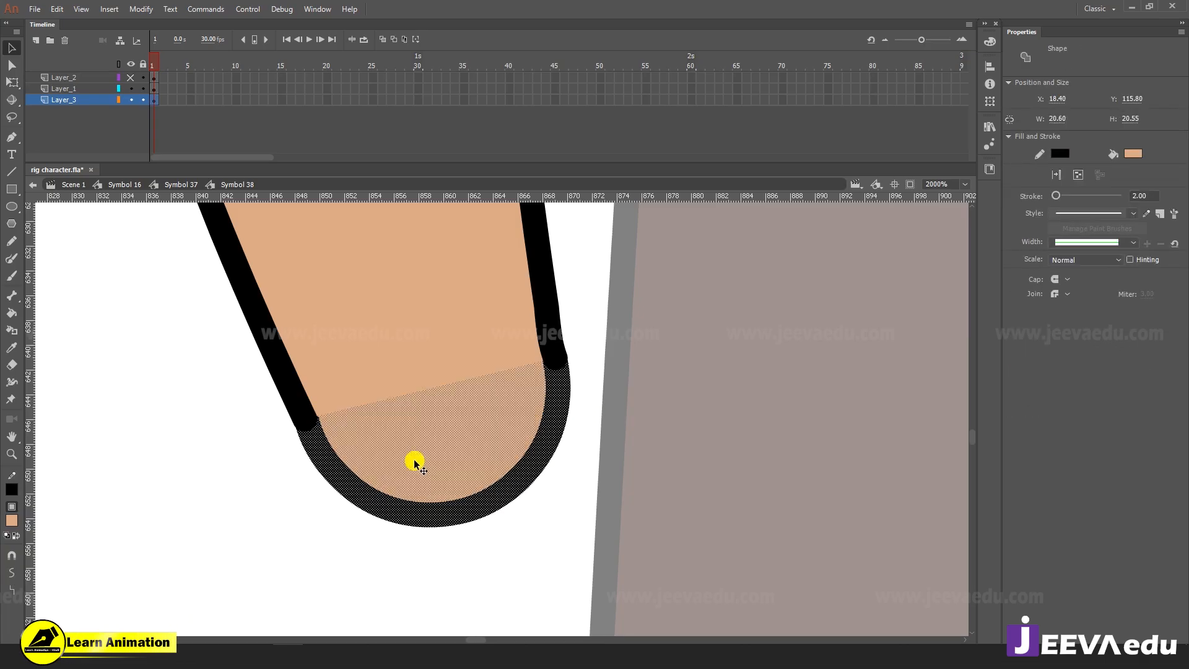
{"action": "key", "text": "q"}
{"action": "key", "text": "F8"}
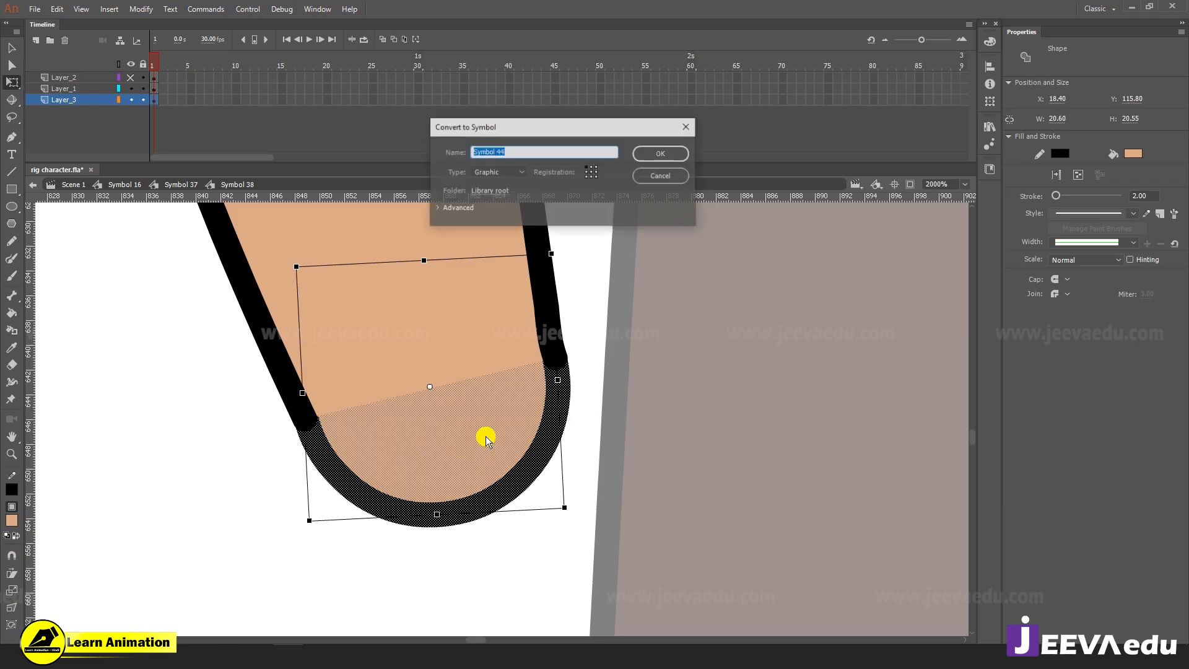
{"action": "key", "text": "Return"}
Place a horizontal and a vertical guide crossing at the wrist circle's centre point
{"action": "left_click_drag", "start_coordinate": [587, 199], "coordinate": [441, 390]}
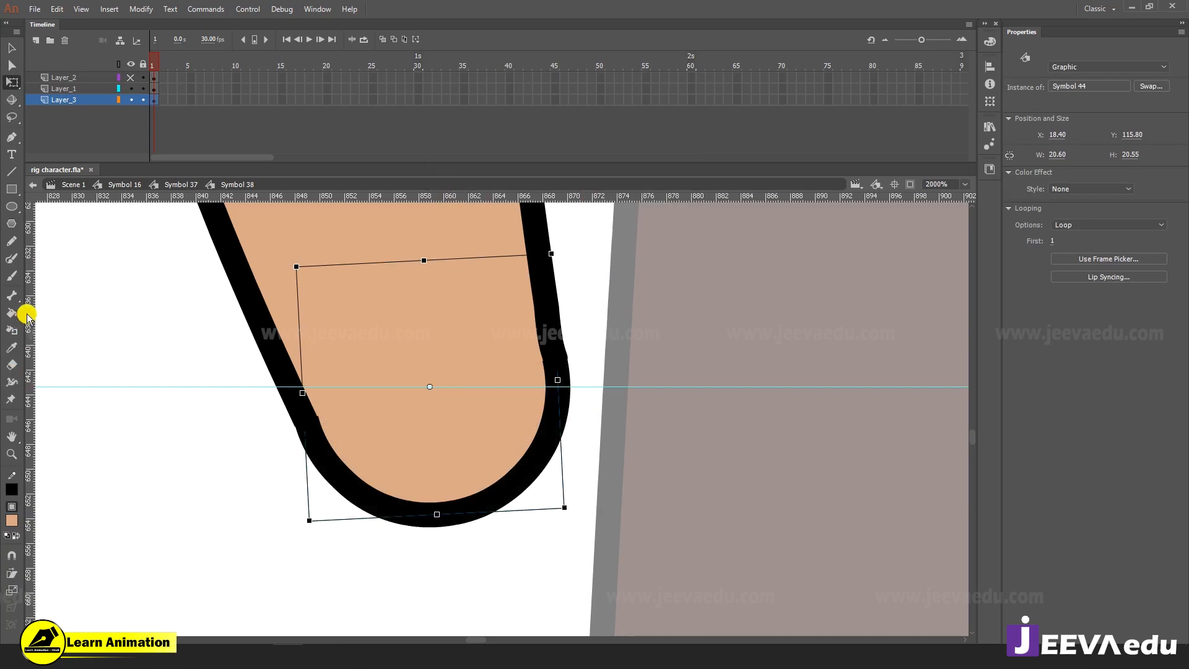
{"action": "left_click_drag", "start_coordinate": [34, 313], "coordinate": [415, 351]}
{"action": "left_click_drag", "start_coordinate": [418, 384], "coordinate": [429, 390]}
{"action": "left_click", "coordinate": [448, 406]}
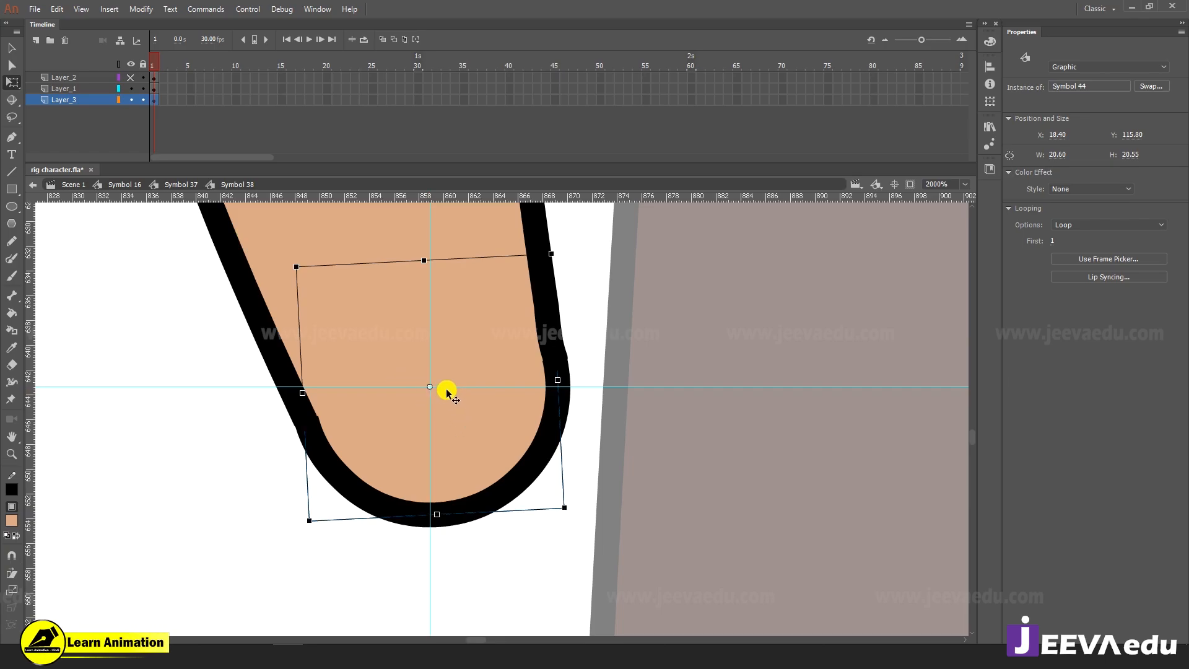
{"action": "left_click_drag", "start_coordinate": [444, 389], "coordinate": [437, 387]}
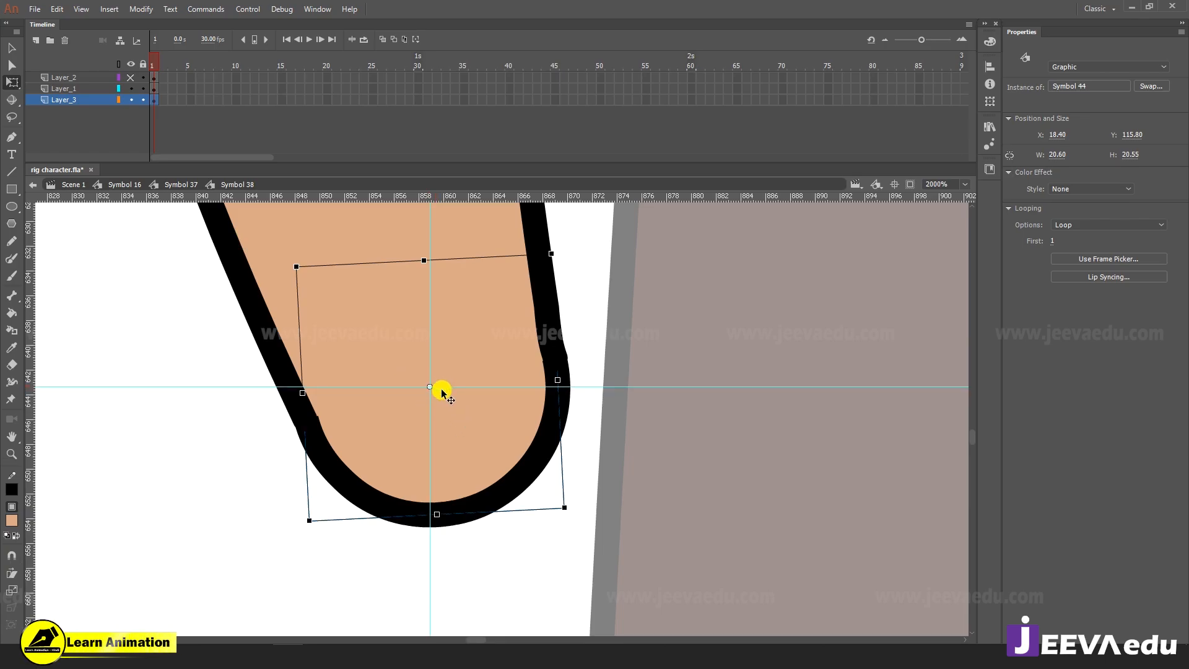
Show the hand's layer and move the hand symbol's transformation point to the guides' intersection at the wrist
{"action": "left_click", "coordinate": [130, 77]}
{"action": "key", "text": "z"}
{"action": "left_click", "coordinate": [528, 535], "text": "alt"}
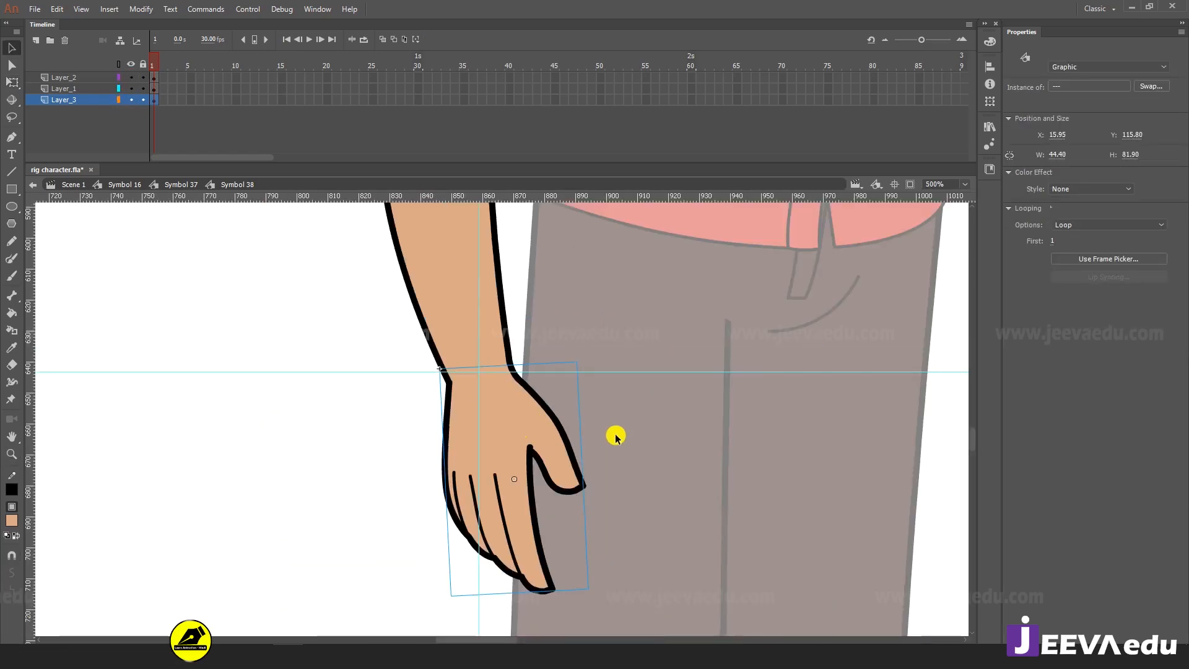
{"action": "key", "text": "q"}
{"action": "left_click", "coordinate": [539, 432]}
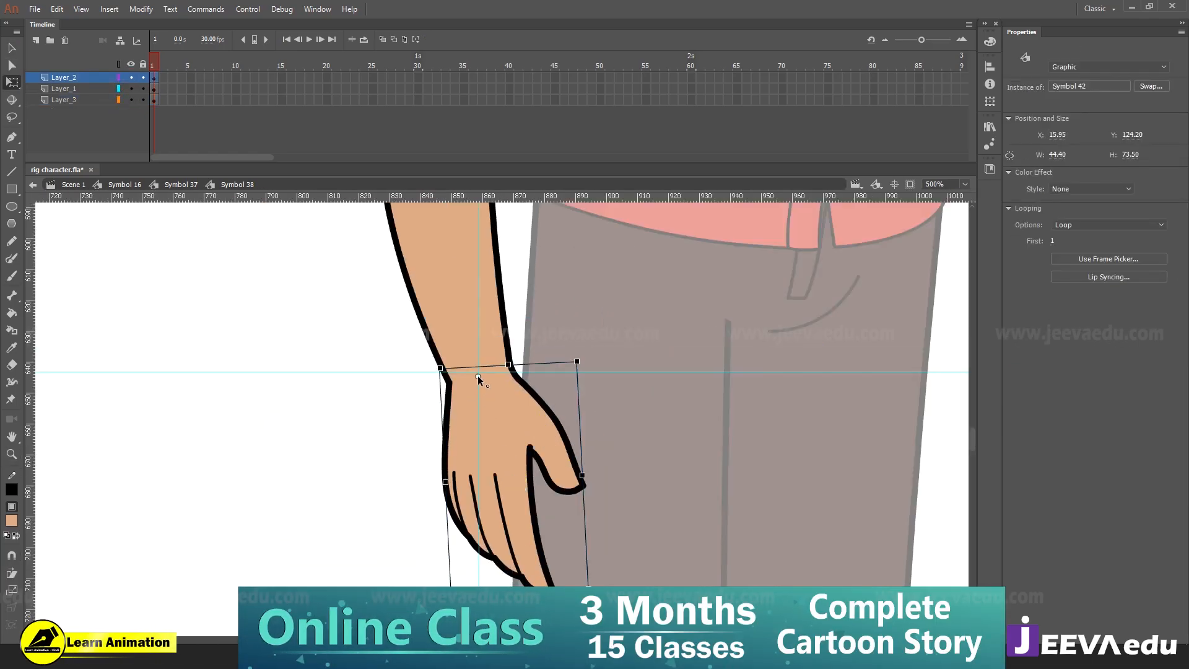
{"action": "key", "text": "z"}
{"action": "left_click", "coordinate": [478, 375]}
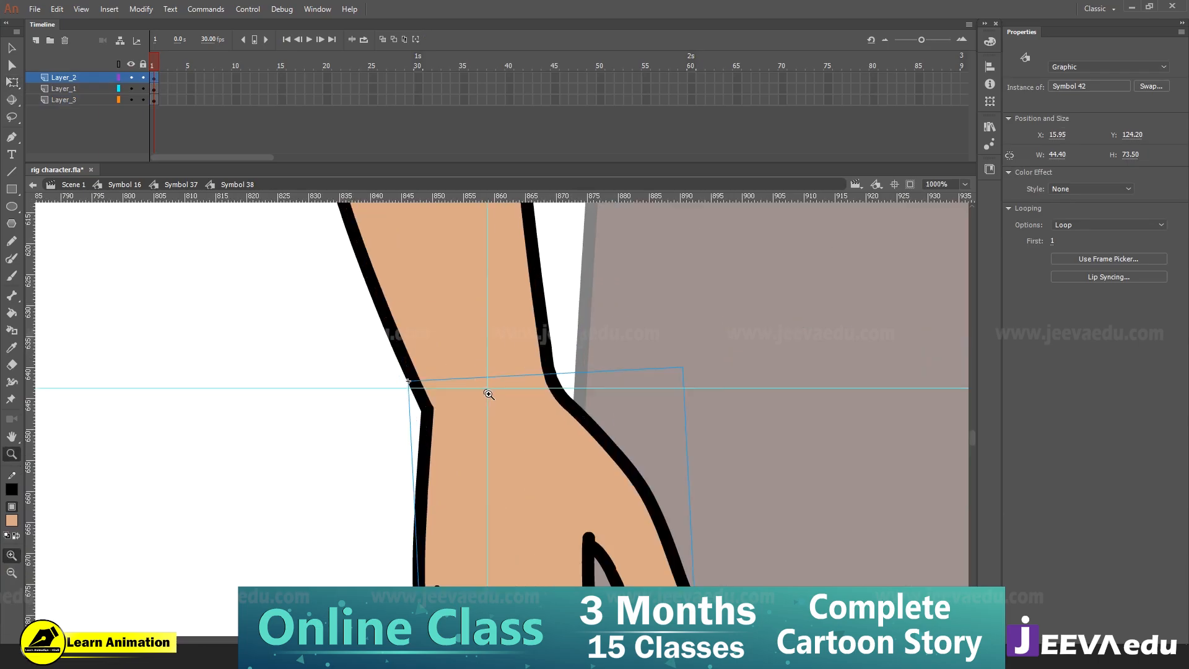
{"action": "left_click", "coordinate": [480, 378]}
{"action": "key", "text": "q"}
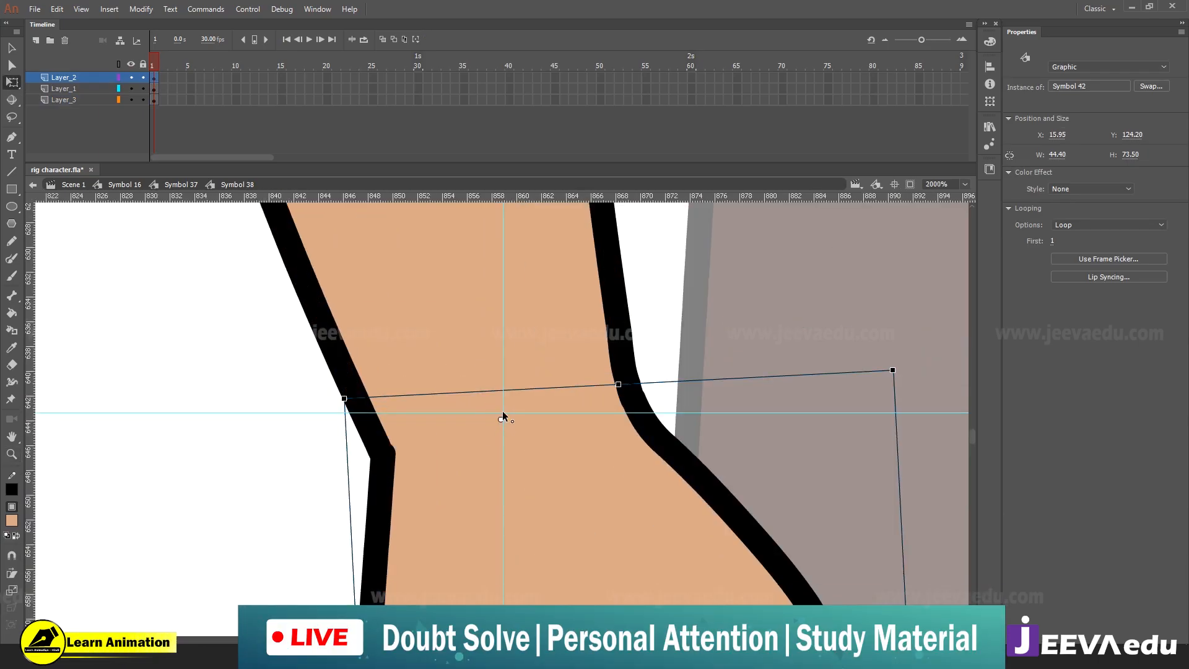
{"action": "left_click", "coordinate": [502, 411]}
Rotate the hand clockwise about the wrist as a joint test and remove both guides
{"action": "key", "text": "z"}
{"action": "left_click", "coordinate": [515, 434], "text": "alt"}
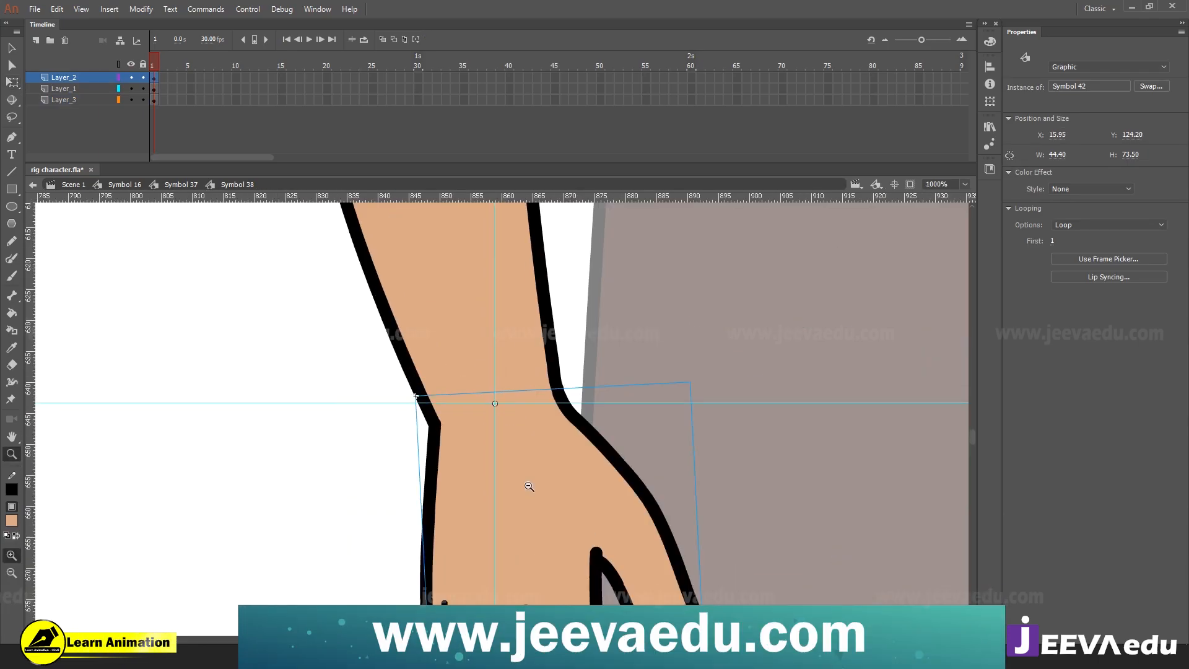
{"action": "left_click", "coordinate": [529, 486], "text": "alt"}
{"action": "left_click", "coordinate": [529, 486], "text": "alt"}
{"action": "key", "text": "q"}
{"action": "left_click_drag", "start_coordinate": [548, 482], "coordinate": [507, 510]}
{"action": "left_click_drag", "start_coordinate": [593, 374], "coordinate": [592, 10]}
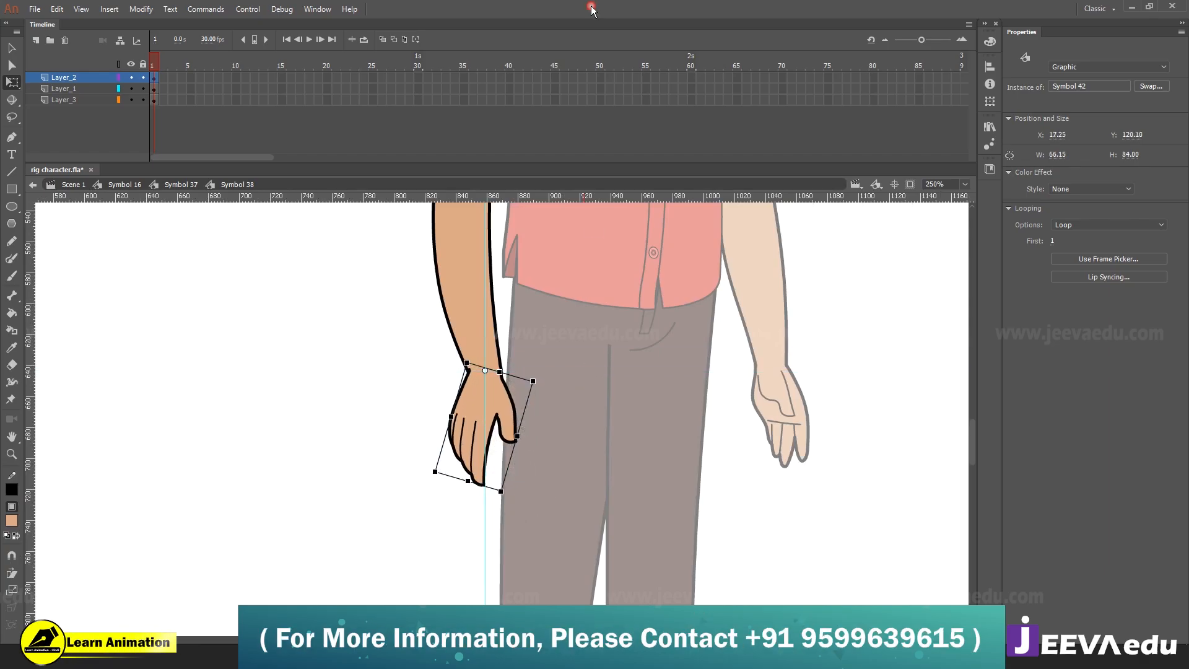
{"action": "left_click_drag", "start_coordinate": [486, 237], "coordinate": [6, 311]}
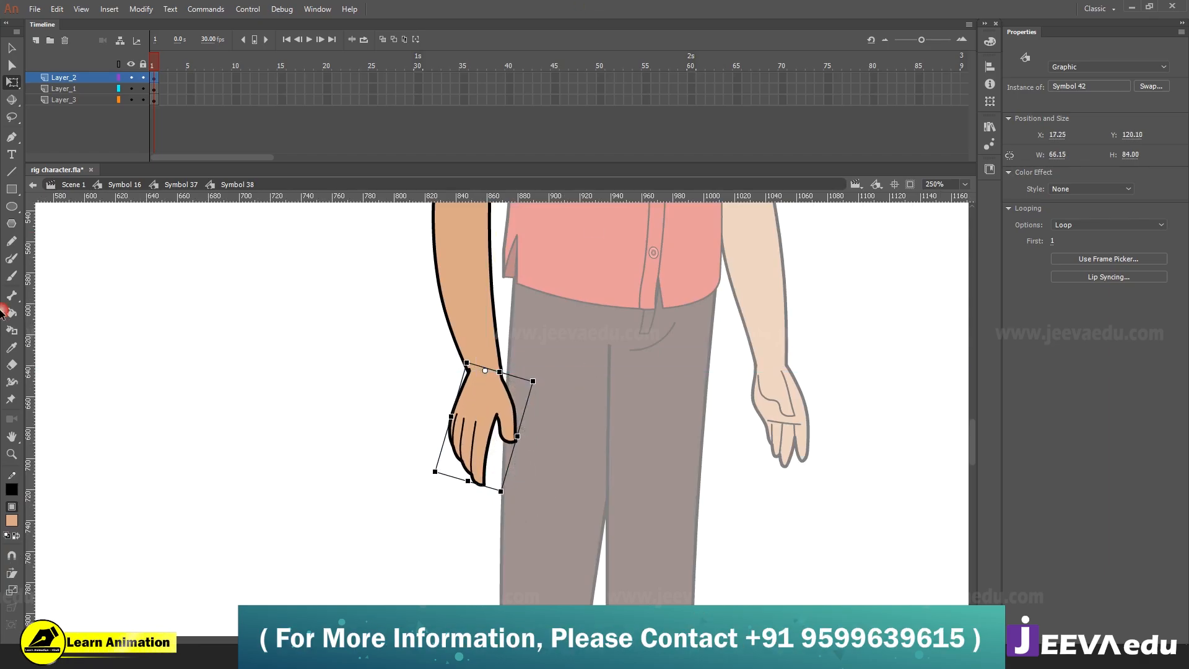
Examine up close how the rotated hand's outline meets the forearm and the wrist circle
{"action": "key", "text": "z"}
{"action": "left_click", "coordinate": [505, 387]}
{"action": "key", "text": "v"}
{"action": "left_click", "coordinate": [582, 442]}
{"action": "key", "text": "z"}
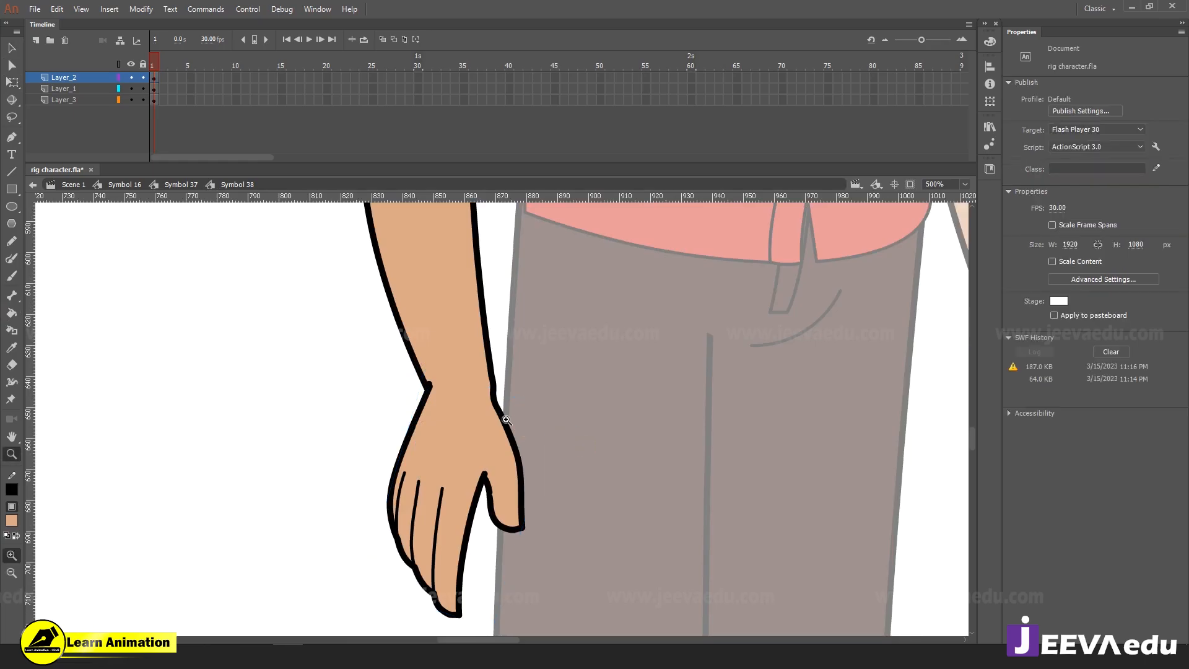
{"action": "left_click", "coordinate": [503, 420]}
{"action": "left_click", "coordinate": [497, 397]}
{"action": "key", "text": "v"}
{"action": "left_click", "coordinate": [467, 328]}
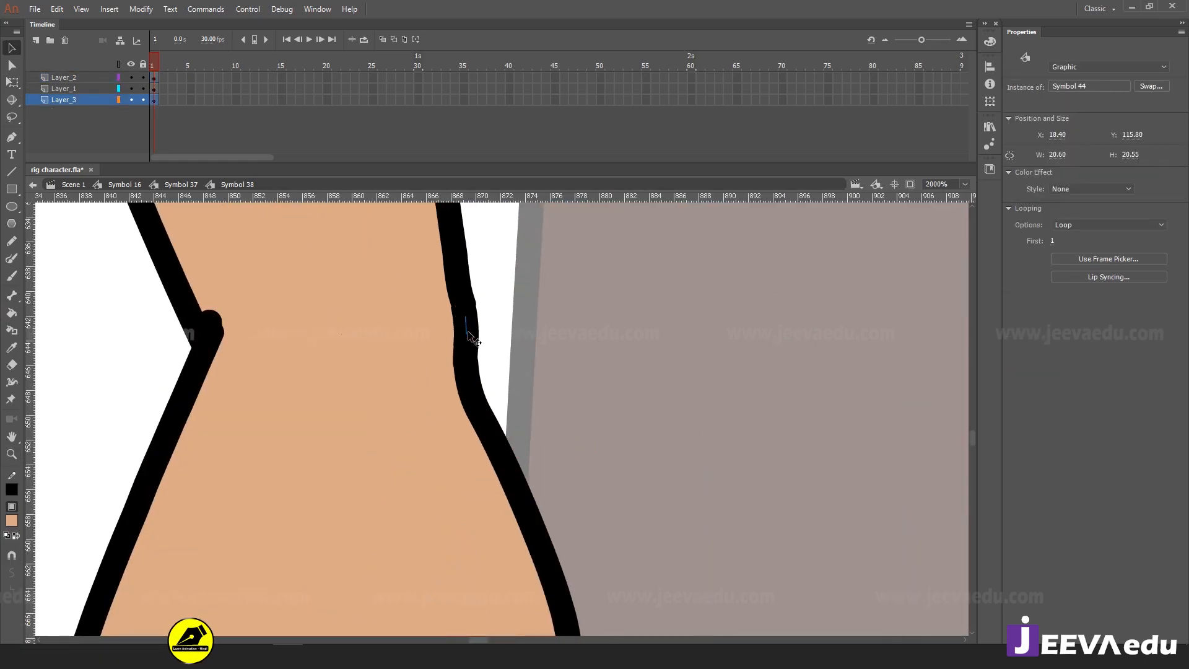
Rotate the hand counterclockwise about the wrist joint, back toward its original pose against the trousers
{"action": "key", "text": "ctrl+minus"}
{"action": "key", "text": "ctrl+minus"}
{"action": "key", "text": "ctrl+minus"}
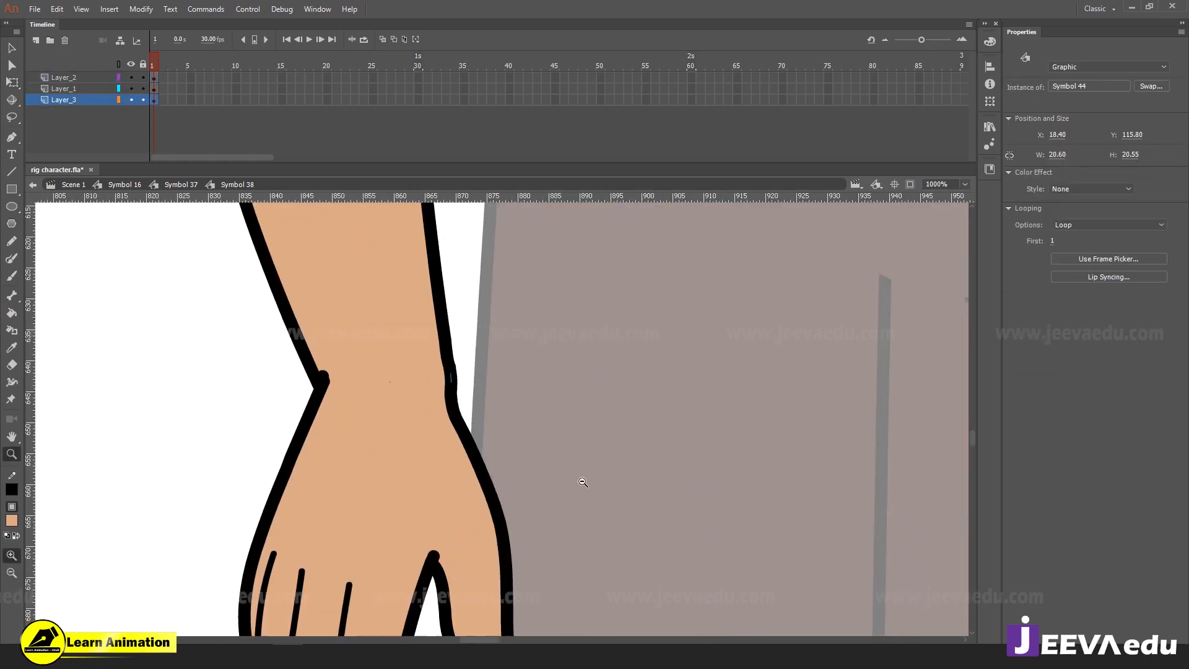
{"action": "left_click", "coordinate": [423, 392]}
{"action": "key", "text": "q"}
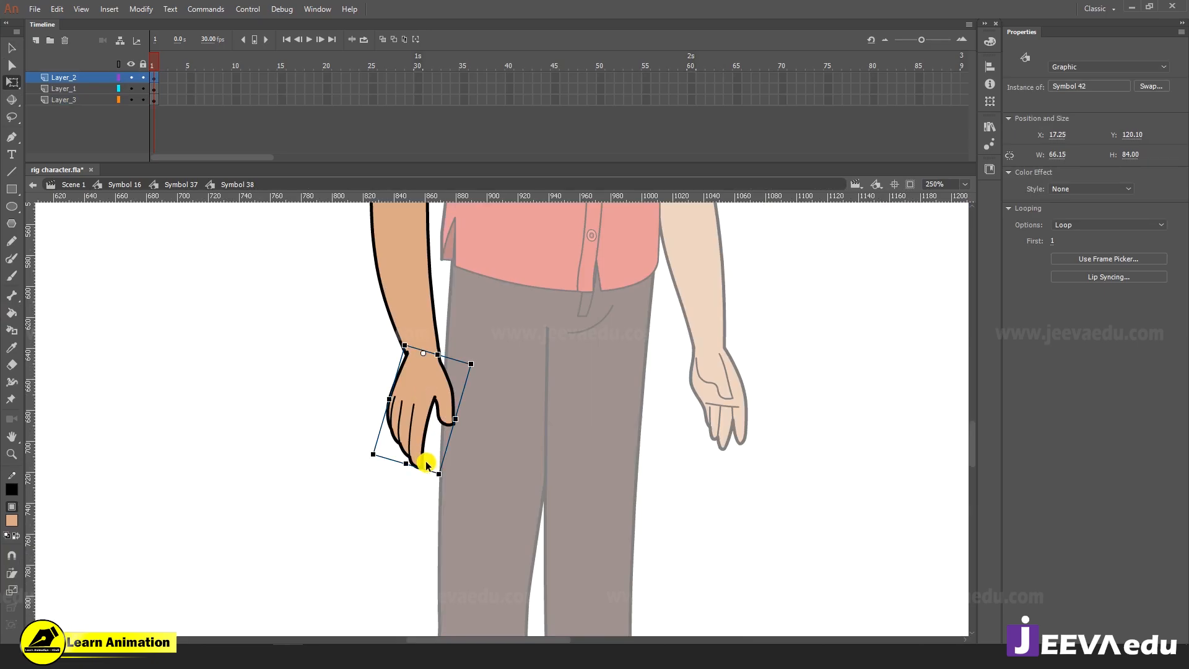
{"action": "left_click_drag", "start_coordinate": [459, 481], "coordinate": [501, 459]}
{"action": "left_click", "coordinate": [535, 465]}
{"action": "left_click", "coordinate": [498, 438]}
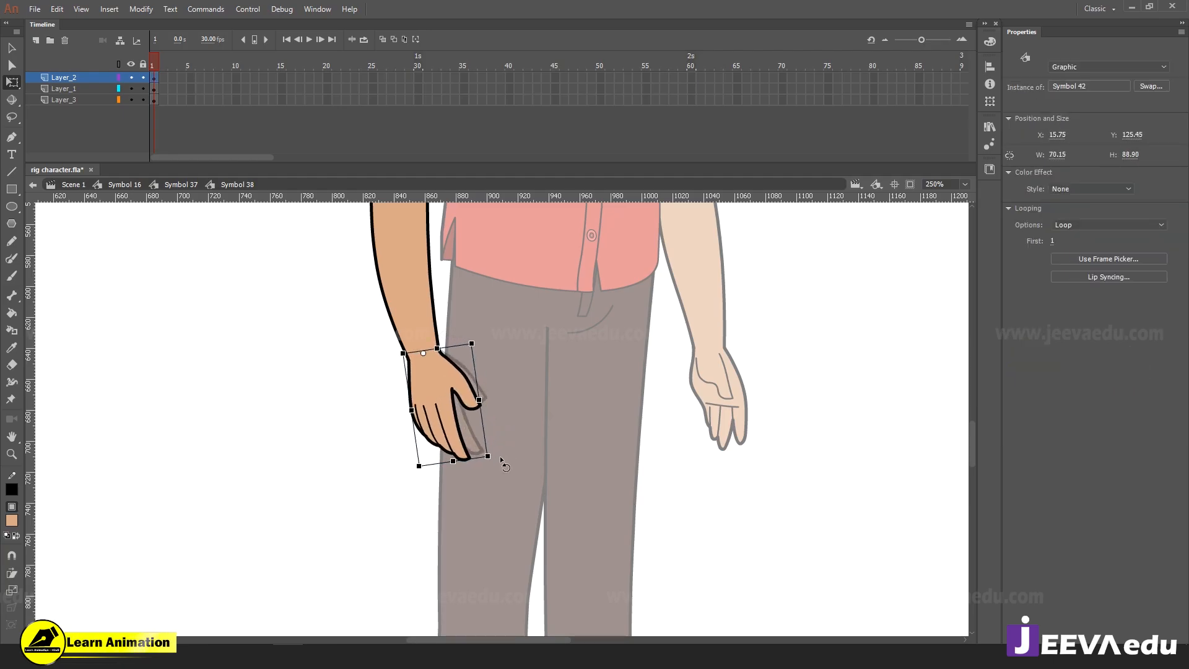
{"action": "left_click", "coordinate": [507, 515]}
Extend the frames of all three layers in the forearm symbol's timeline to at least frame 90
{"action": "key", "text": "v"}
{"action": "key", "text": "ctrl+minus"}
{"action": "left_click_drag", "start_coordinate": [522, 410], "coordinate": [531, 453]}
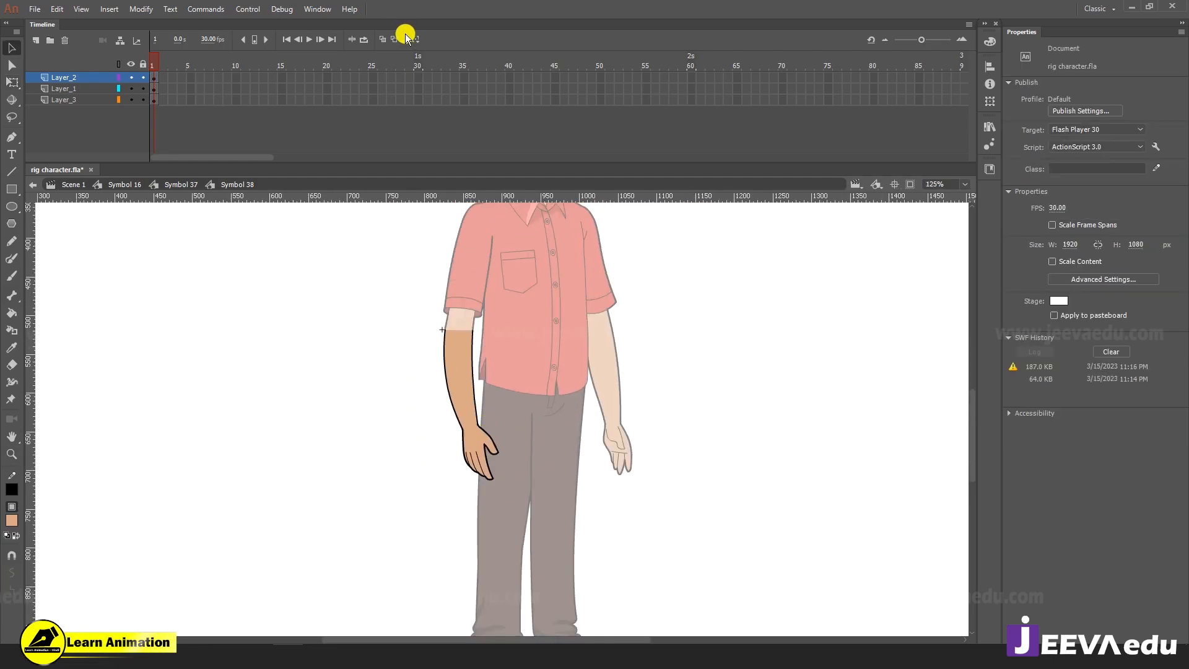
{"action": "left_click_drag", "start_coordinate": [449, 78], "coordinate": [2, 151]}
{"action": "key", "text": "F5"}
{"action": "key", "text": "F5"}
{"action": "key", "text": "F5"}
{"action": "key", "text": "F5"}
Open the hand symbol for editing and convert its whole artwork to a nested graphic symbol with the default name
{"action": "key", "text": "z"}
{"action": "left_click", "coordinate": [546, 428]}
{"action": "left_click_drag", "start_coordinate": [470, 454], "coordinate": [602, 496]}
{"action": "left_click", "coordinate": [502, 433]}
{"action": "left_click", "coordinate": [465, 450], "text": "alt"}
{"action": "key", "text": "v"}
{"action": "left_click", "coordinate": [504, 331]}
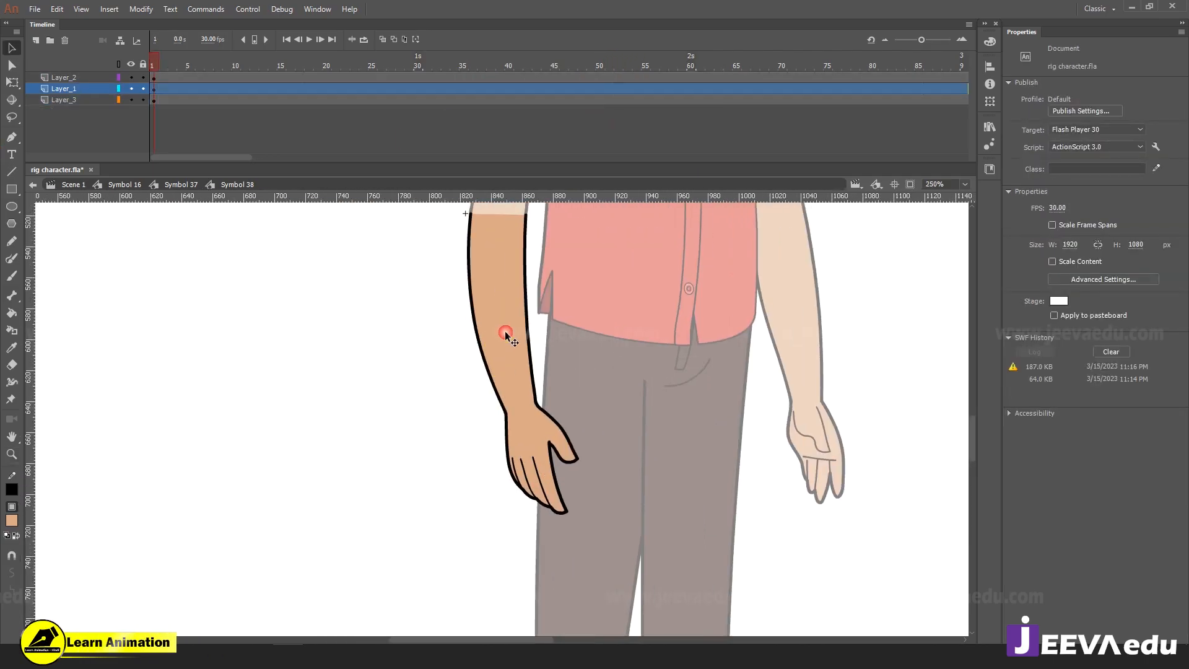
{"action": "left_click", "coordinate": [548, 468]}
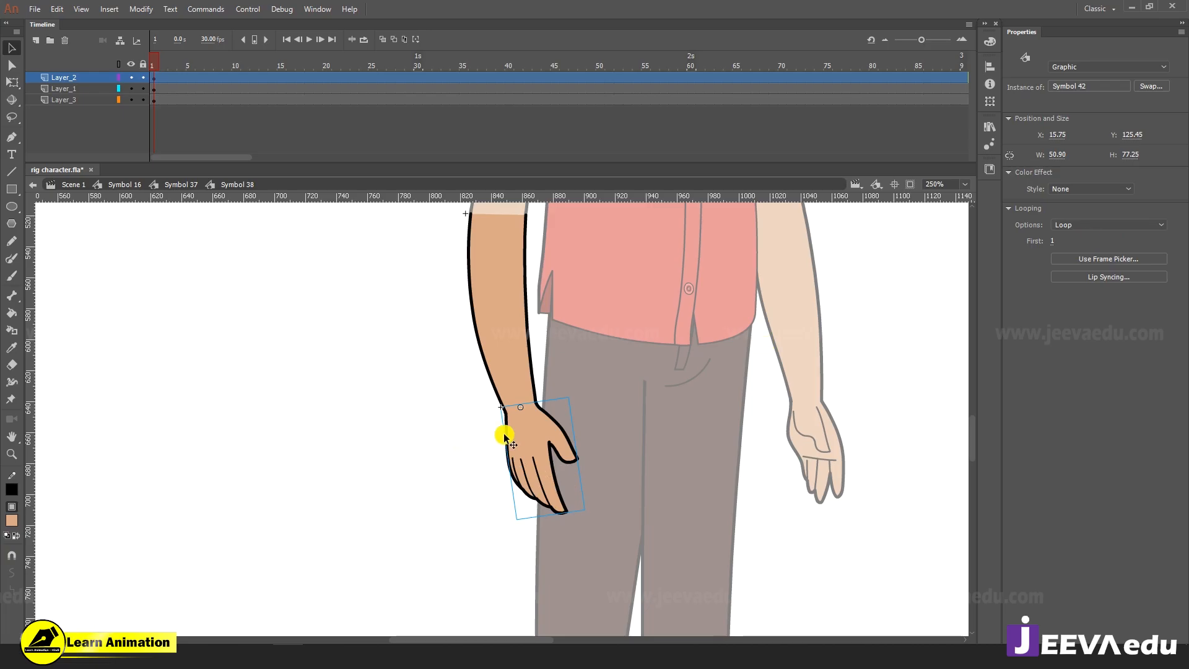
{"action": "double_click", "coordinate": [526, 447]}
{"action": "left_click_drag", "start_coordinate": [596, 383], "coordinate": [461, 542]}
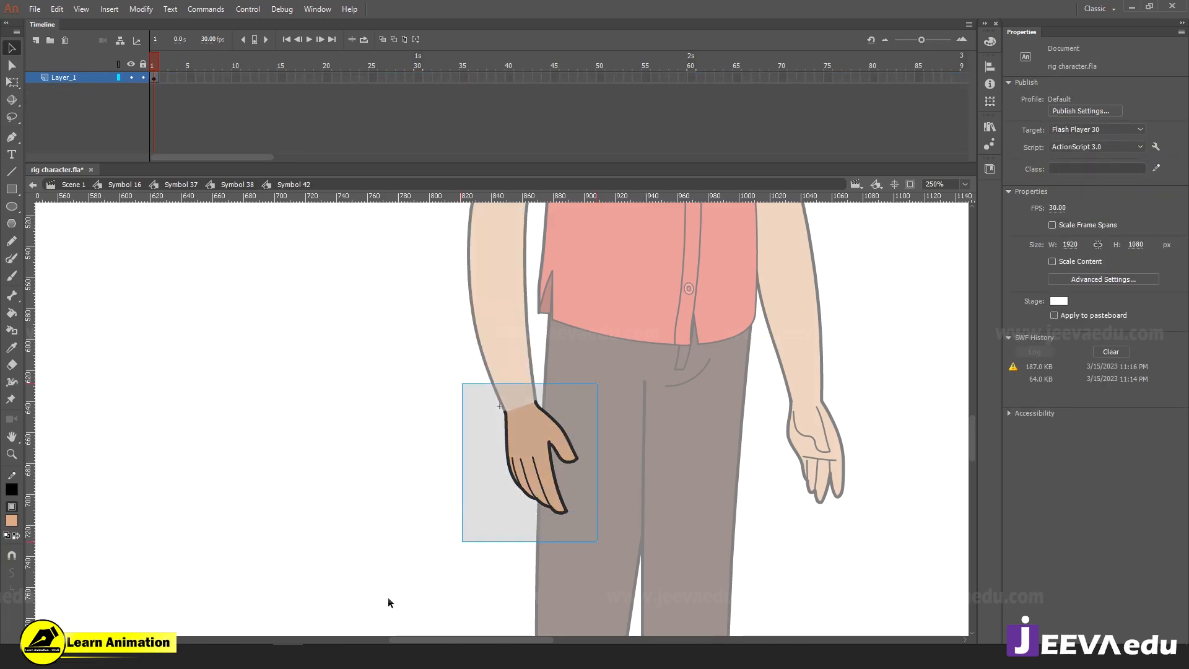
{"action": "key", "text": "F8"}
{"action": "key", "text": "Return"}
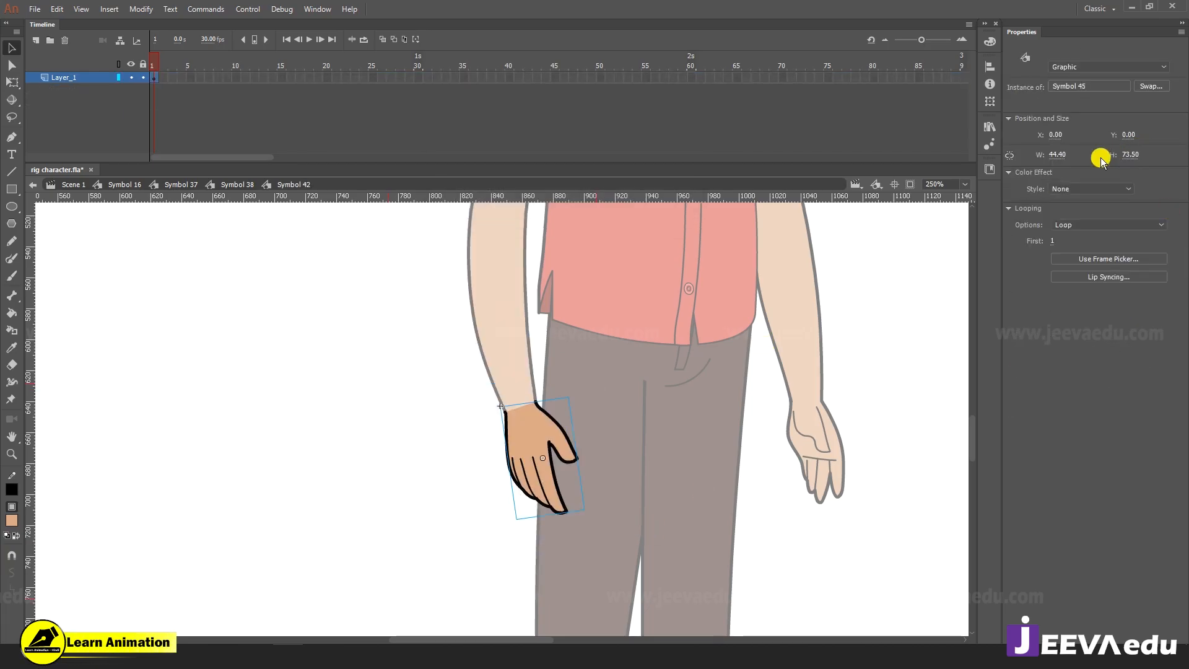
Set the nested hand's looping to Single Frame and extend its layer to at least frame 90
{"action": "left_click", "coordinate": [1090, 224]}
{"action": "left_click", "coordinate": [1089, 265]}
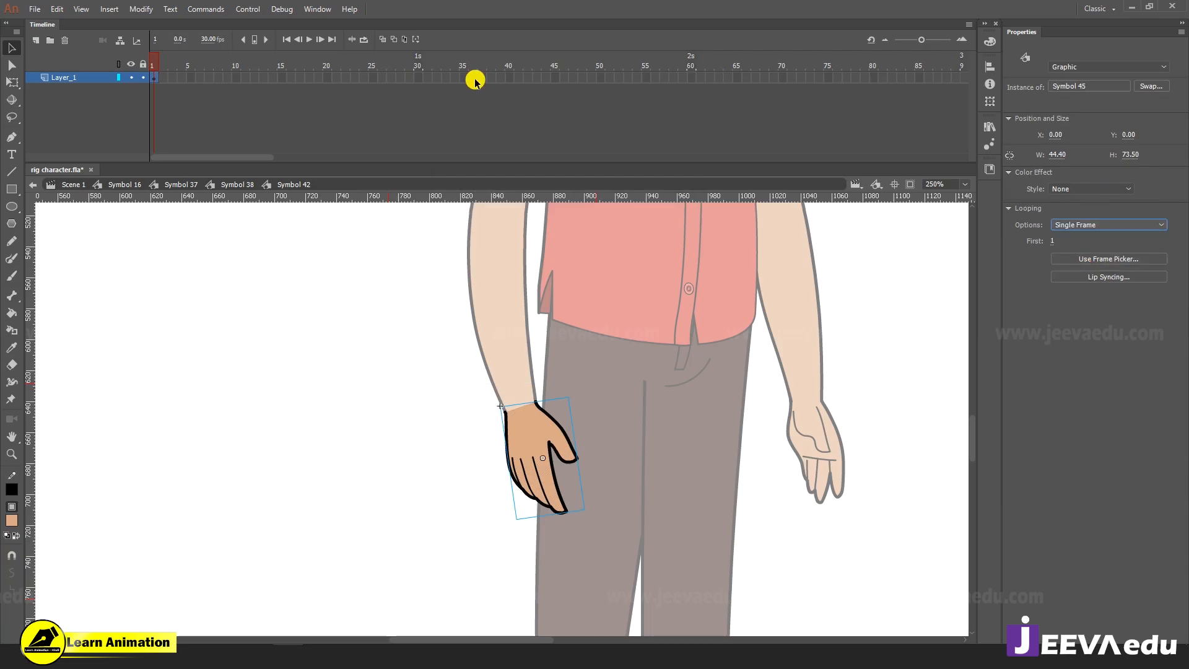
{"action": "left_click_drag", "start_coordinate": [406, 78], "coordinate": [13, 212]}
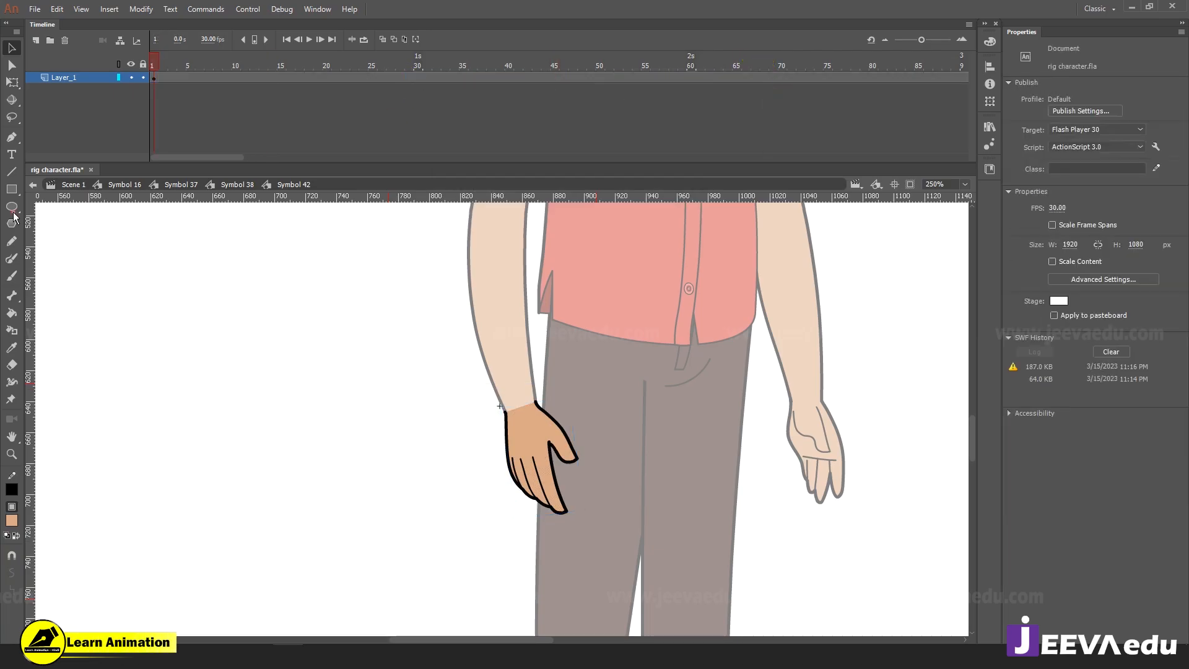
Open the nested hand symbol for editing and insert a keyframe at frame 2
{"action": "left_click", "coordinate": [533, 461]}
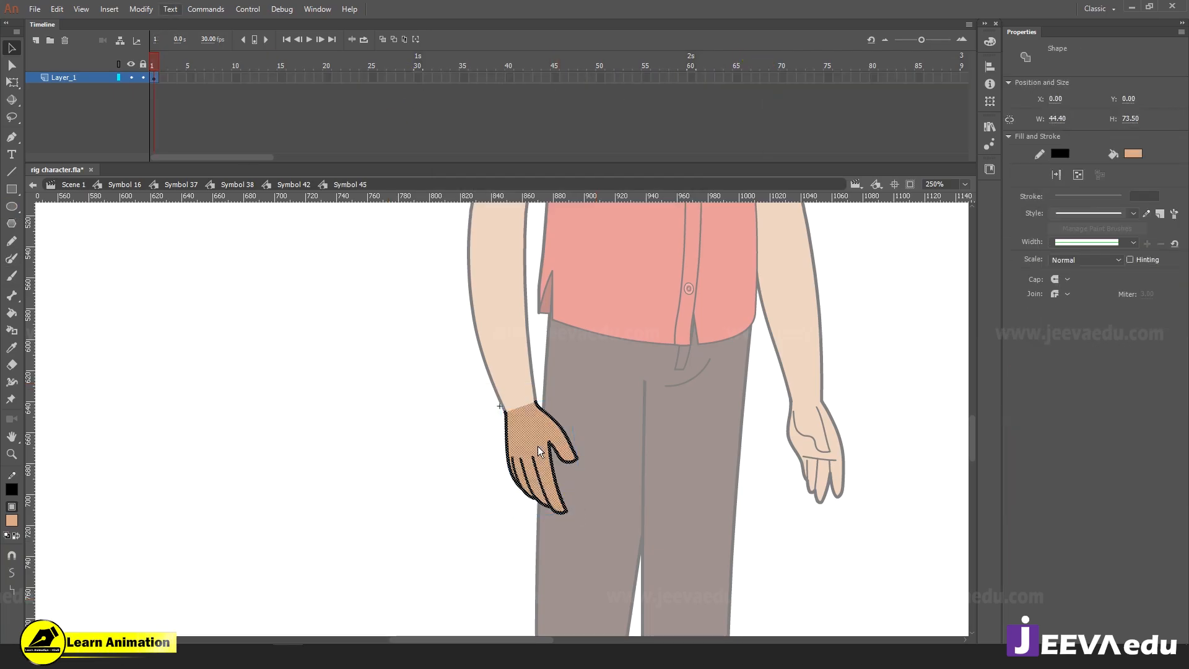
{"action": "double_click", "coordinate": [533, 462]}
{"action": "left_click", "coordinate": [161, 78]}
{"action": "key", "text": "F6"}
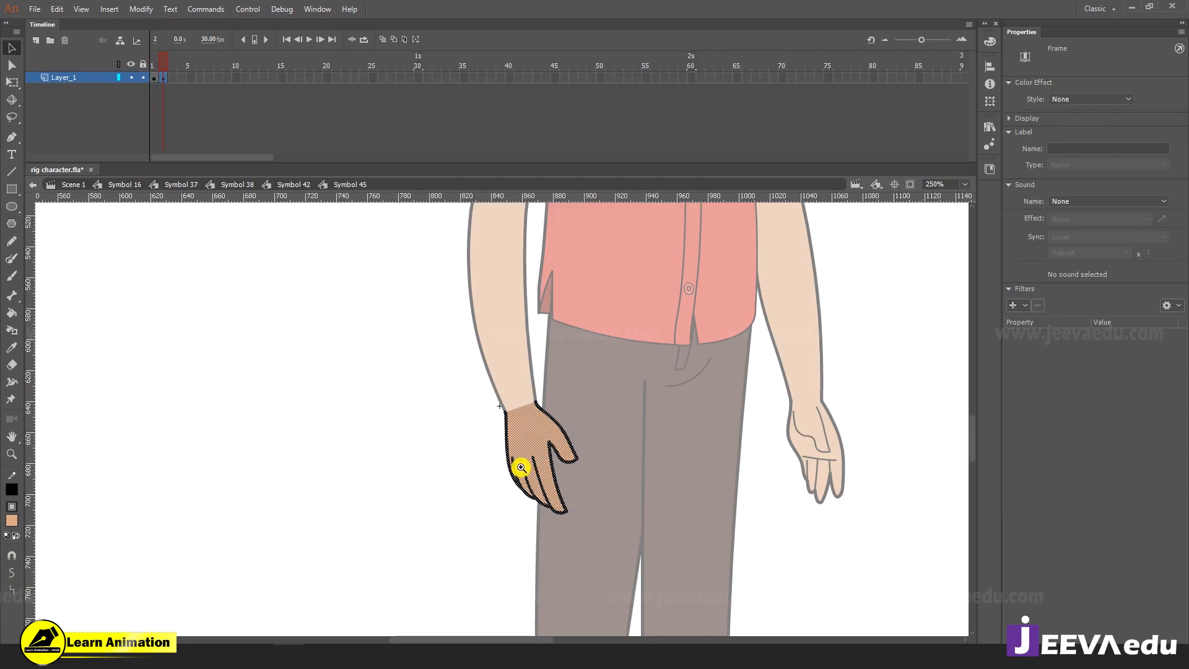
On frame 2, shorten the outer fingers by reshaping their lower outline and deleting leftover strokes and fills, keeping only the index finger extended
{"action": "key", "text": "z"}
{"action": "left_click", "coordinate": [523, 463]}
{"action": "key", "text": "v"}
{"action": "left_click", "coordinate": [535, 532]}
{"action": "mouse_move", "coordinate": [504, 489]}
{"action": "left_mouse_down"}
{"action": "mouse_move", "coordinate": [585, 469]}
{"action": "mouse_move", "coordinate": [540, 474]}
{"action": "left_mouse_up"}
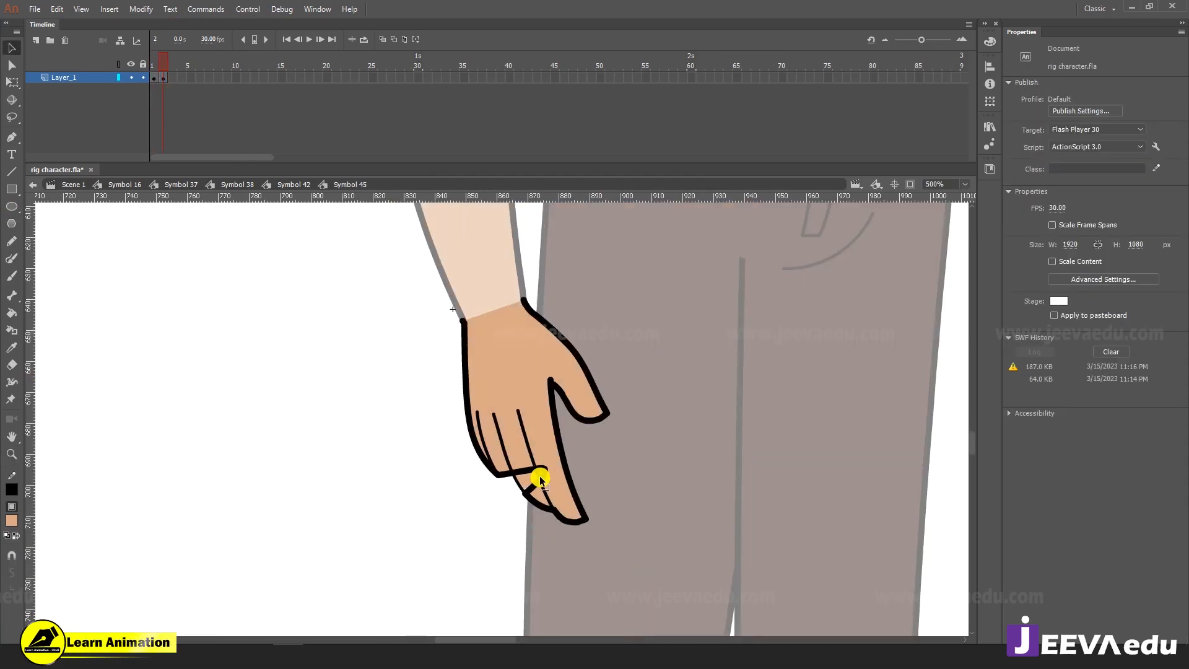
{"action": "left_click", "coordinate": [540, 478]}
{"action": "key", "text": "Delete"}
{"action": "left_click", "coordinate": [544, 472]}
{"action": "key", "text": "Delete"}
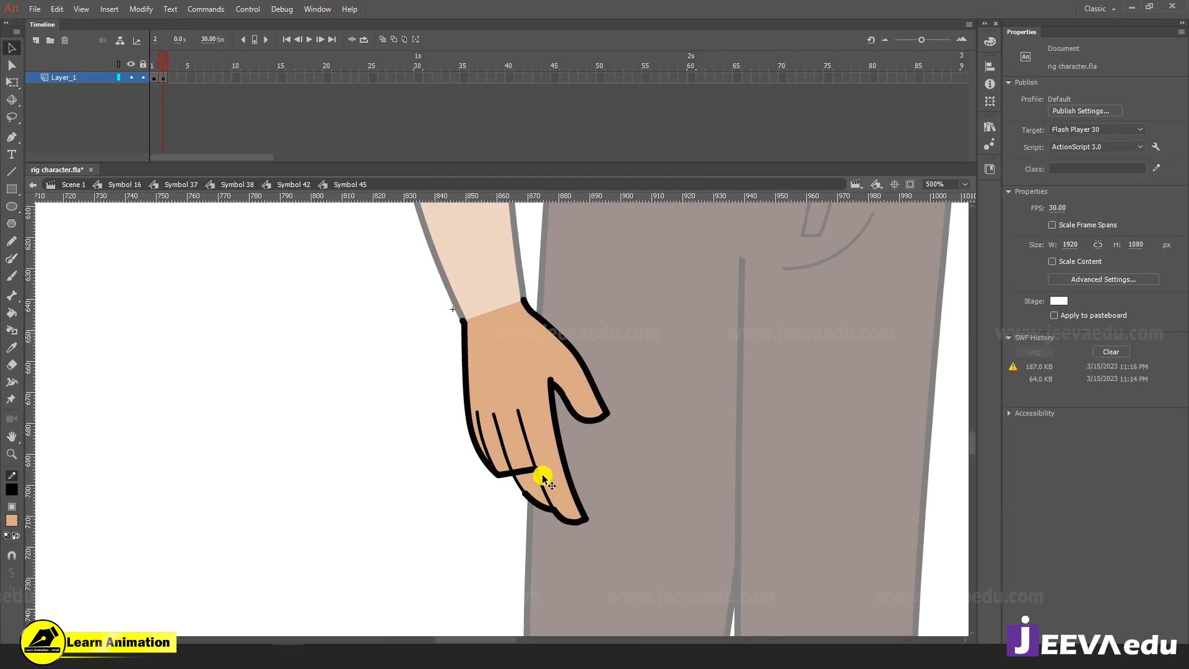
{"action": "left_click", "coordinate": [531, 498]}
{"action": "key", "text": "Delete"}
{"action": "left_click", "coordinate": [536, 496]}
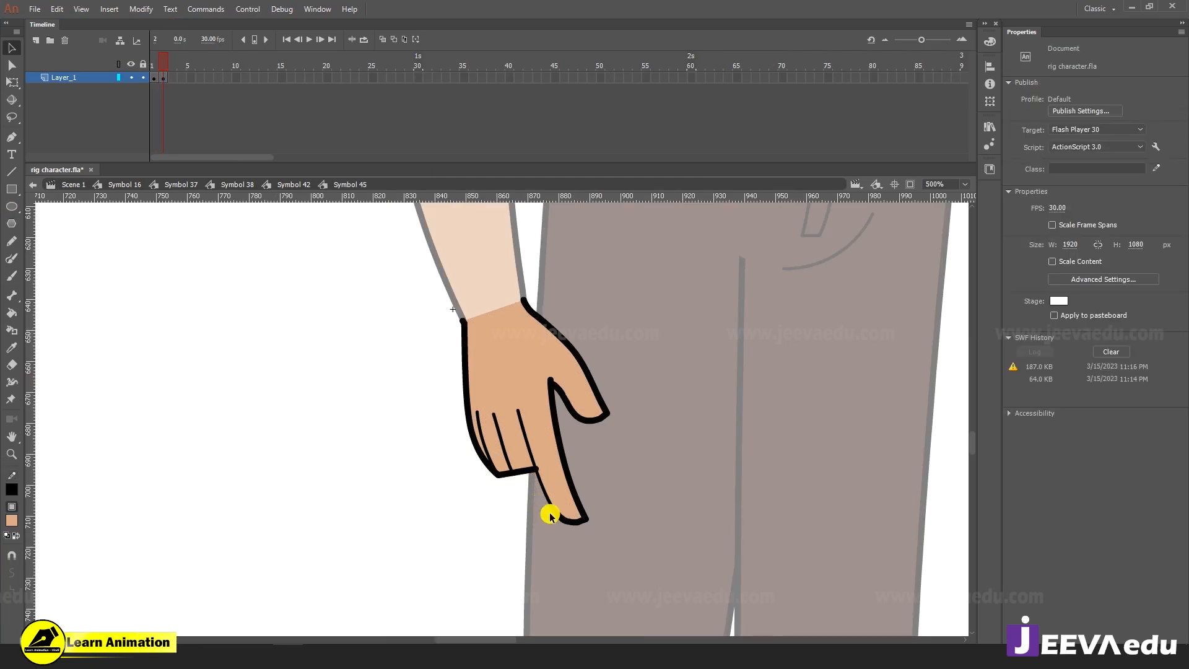
Thicken the index finger's thin inner outline with the Ink Bottle at stroke size 2.00
{"action": "left_click", "coordinate": [550, 499]}
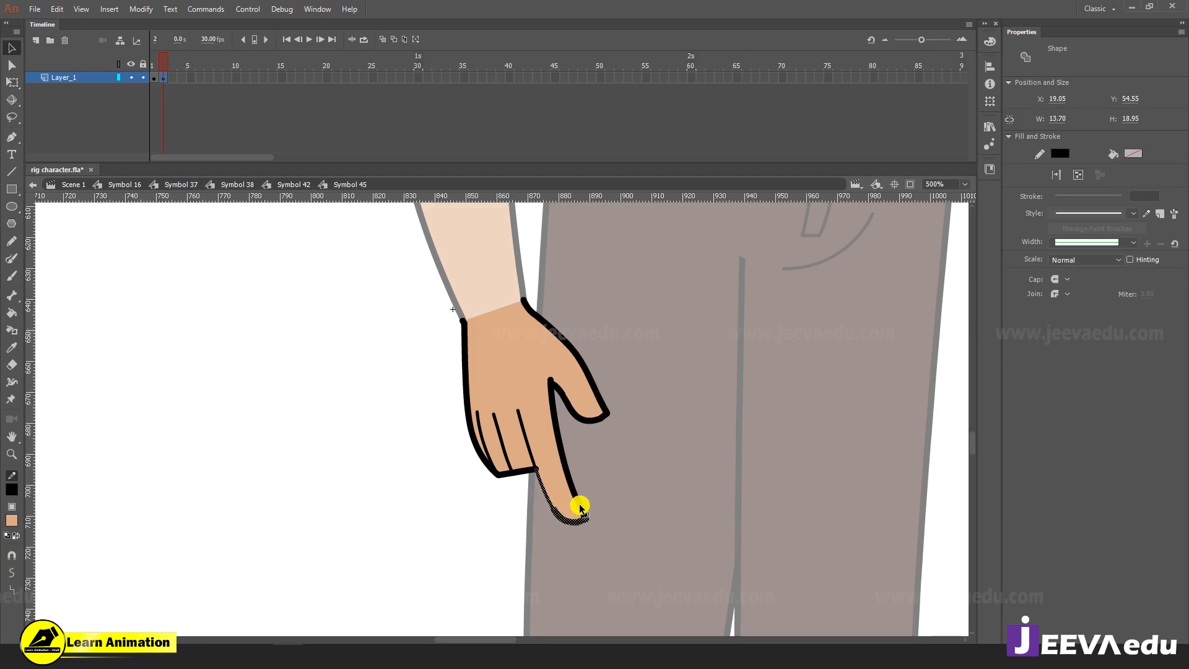
{"action": "key", "text": "s"}
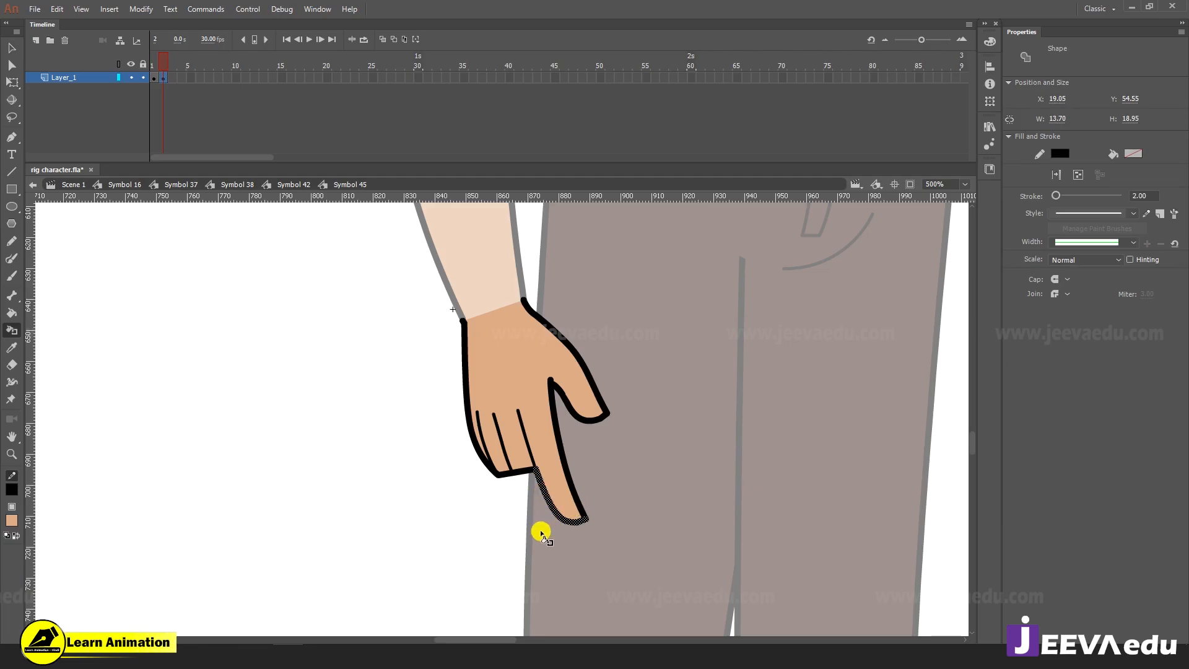
{"action": "key", "text": "v"}
{"action": "left_click", "coordinate": [507, 532]}
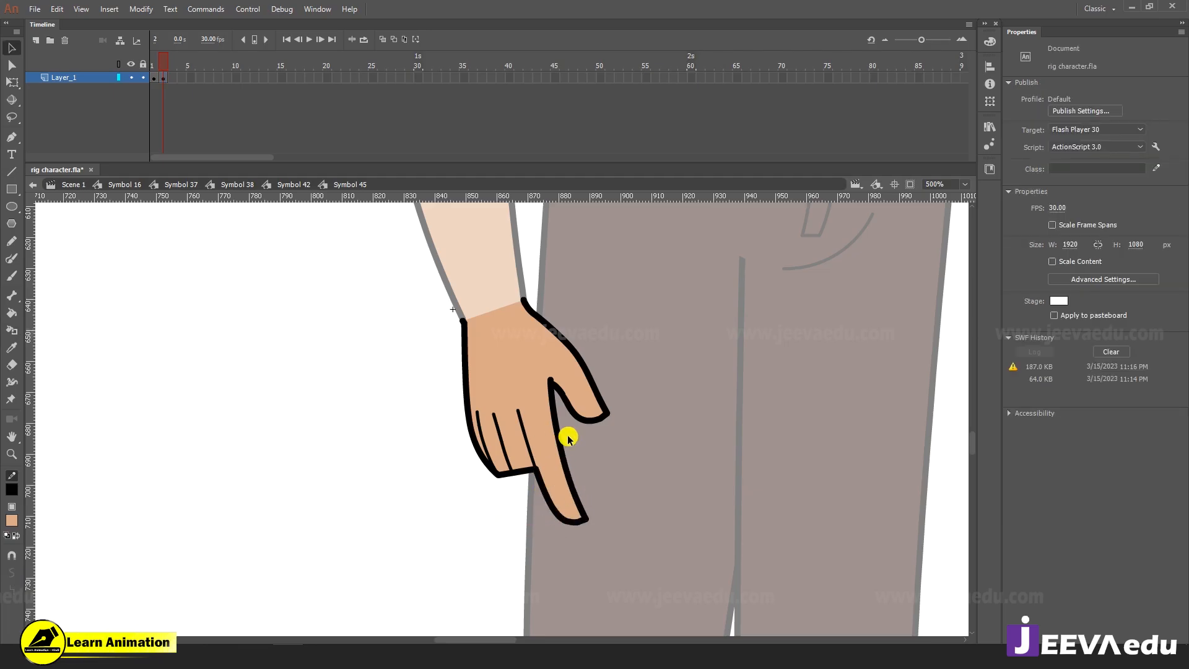
Go back to frame 1 of the nested hand and return to editing its parent, Symbol 42
{"action": "key", "text": "z"}
{"action": "left_click", "coordinate": [569, 438], "text": "alt"}
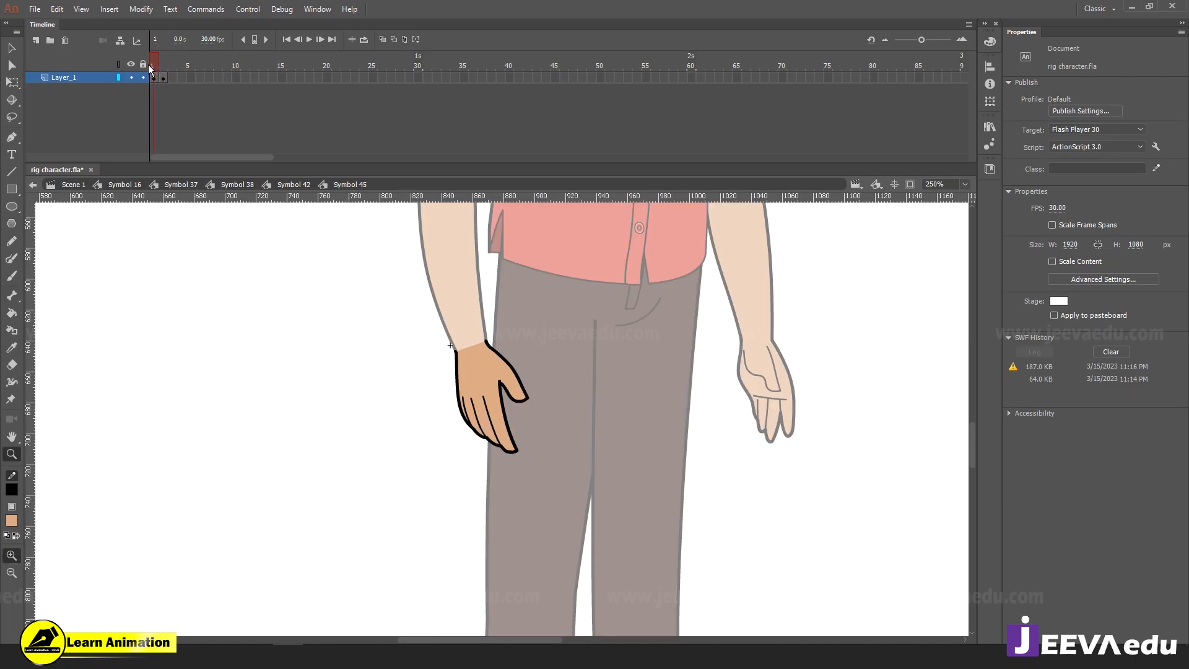
{"action": "key", "text": "v"}
{"action": "double_click", "coordinate": [398, 458]}
{"action": "key", "text": "z"}
{"action": "key", "text": "alt"}
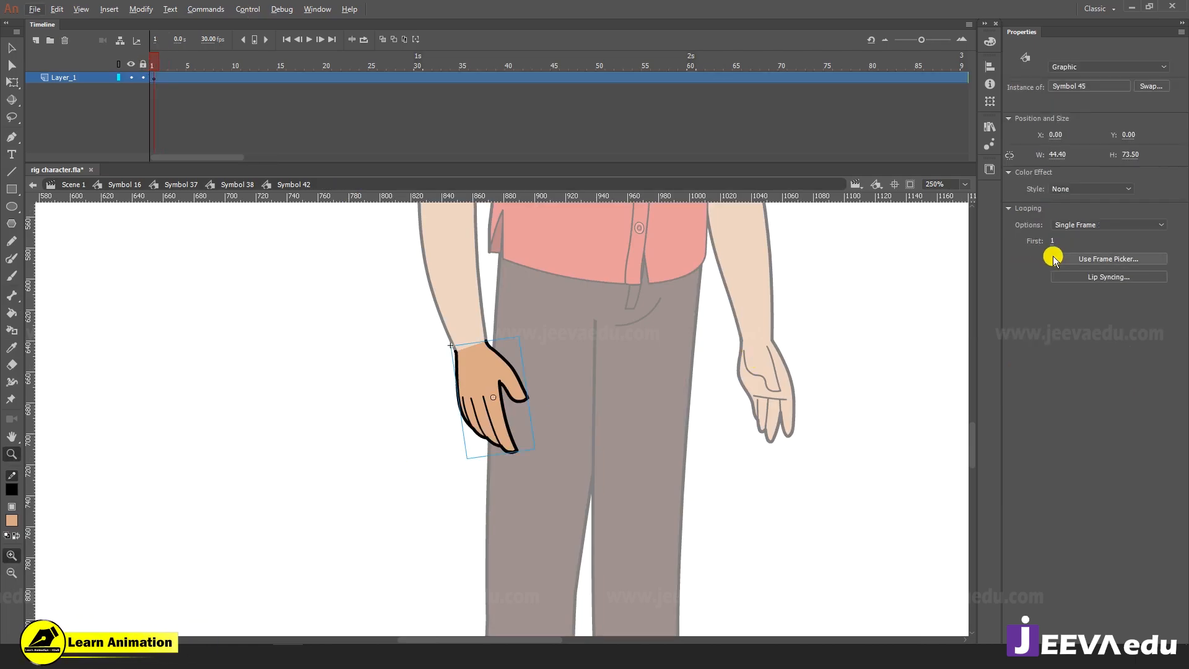
Switch the hand to the pointing pose on frame 2 with the Frame Picker and close the picker
{"action": "left_click", "coordinate": [1054, 259]}
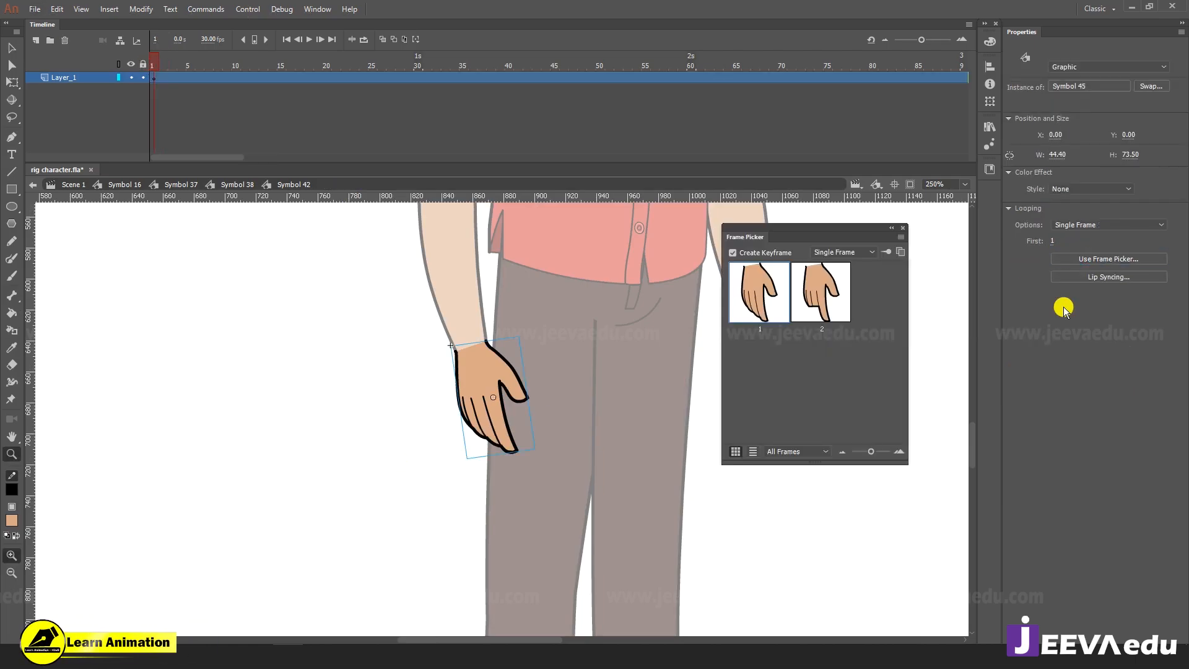
{"action": "left_click", "coordinate": [830, 314]}
{"action": "left_click", "coordinate": [767, 302]}
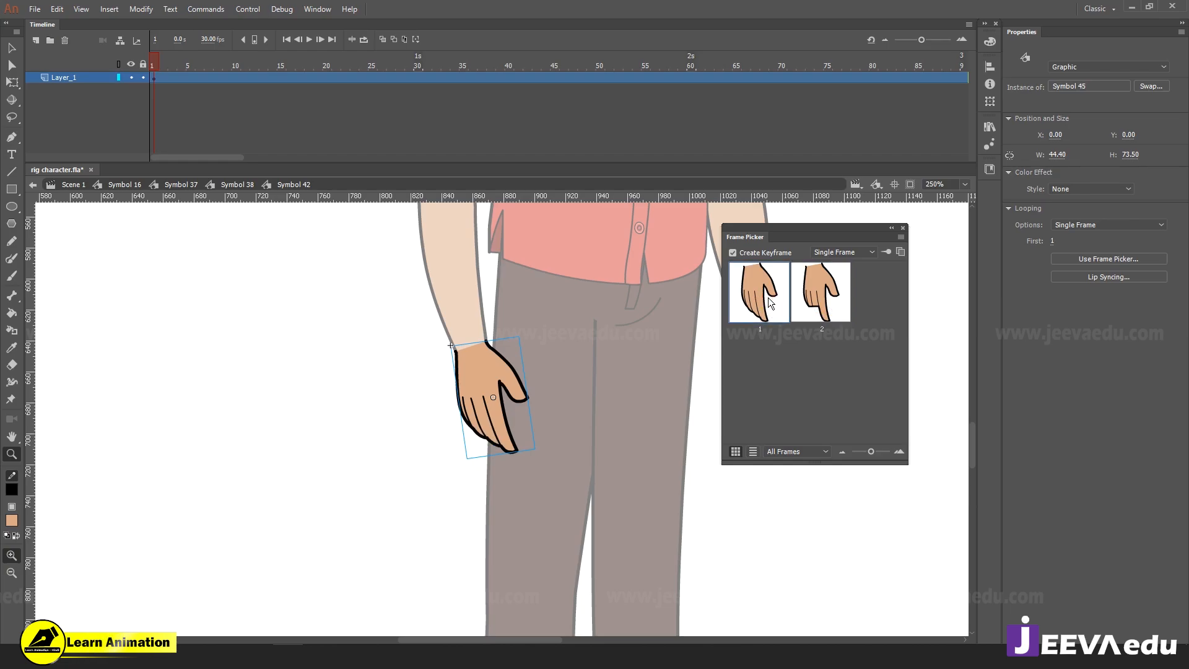
{"action": "left_click", "coordinate": [818, 308]}
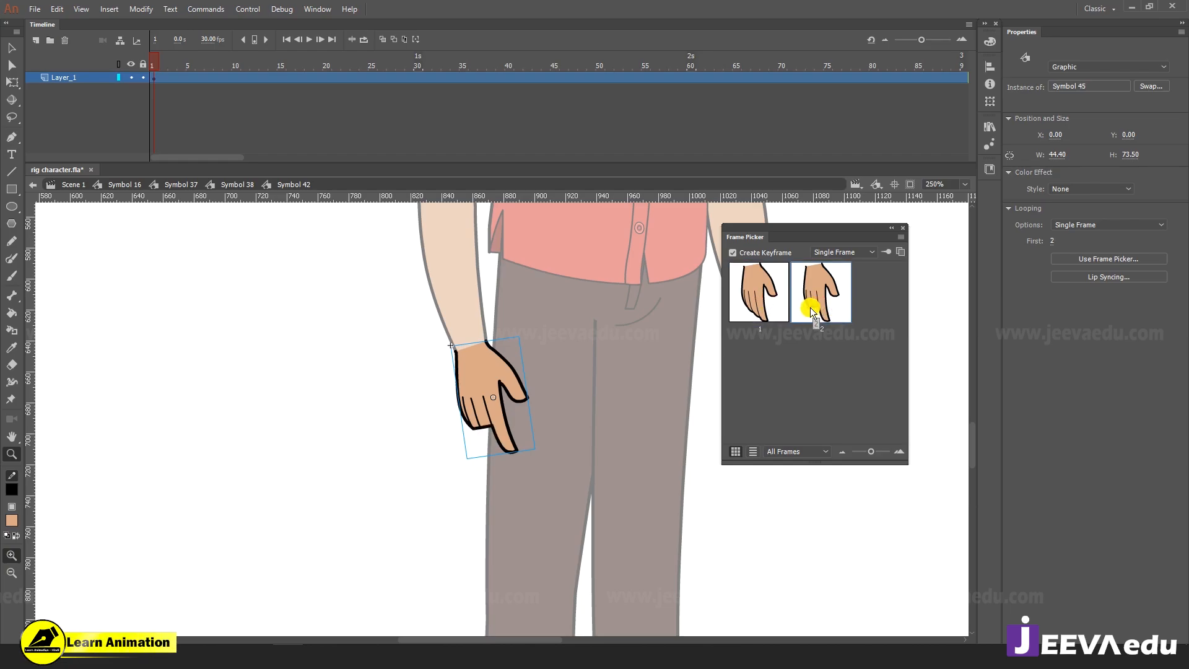
{"action": "left_click", "coordinate": [903, 228]}
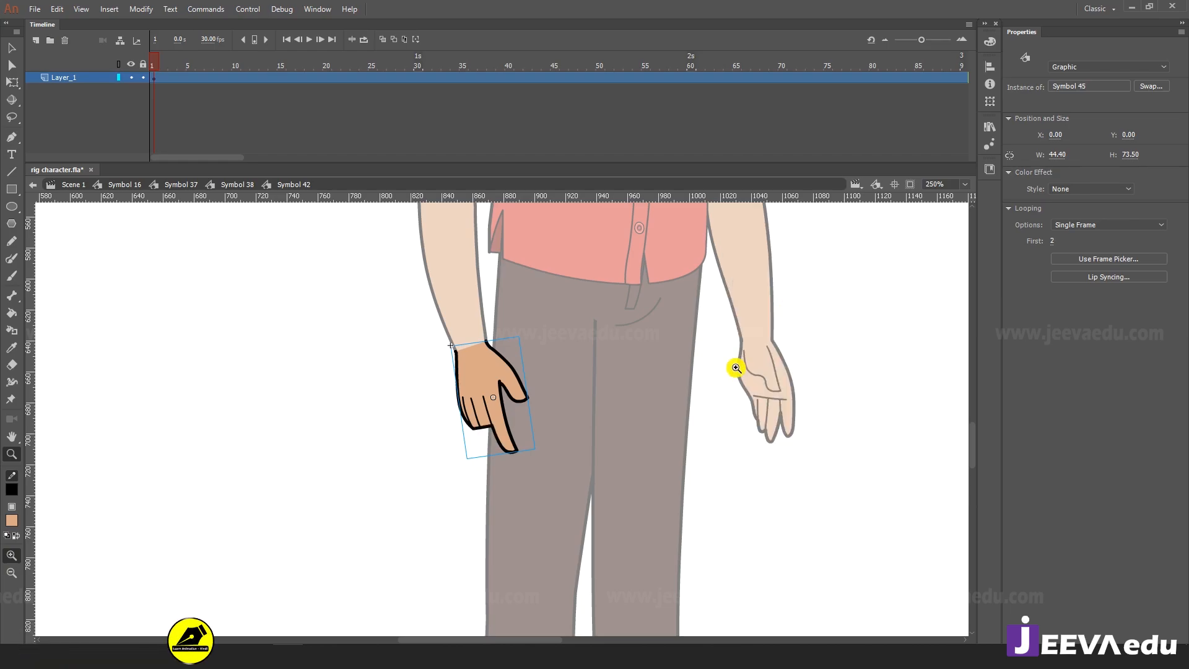
Set the hand to the open pose on frame 1 with the Frame Picker and close the picker
{"action": "left_click", "coordinate": [1054, 259]}
{"action": "left_click", "coordinate": [742, 314]}
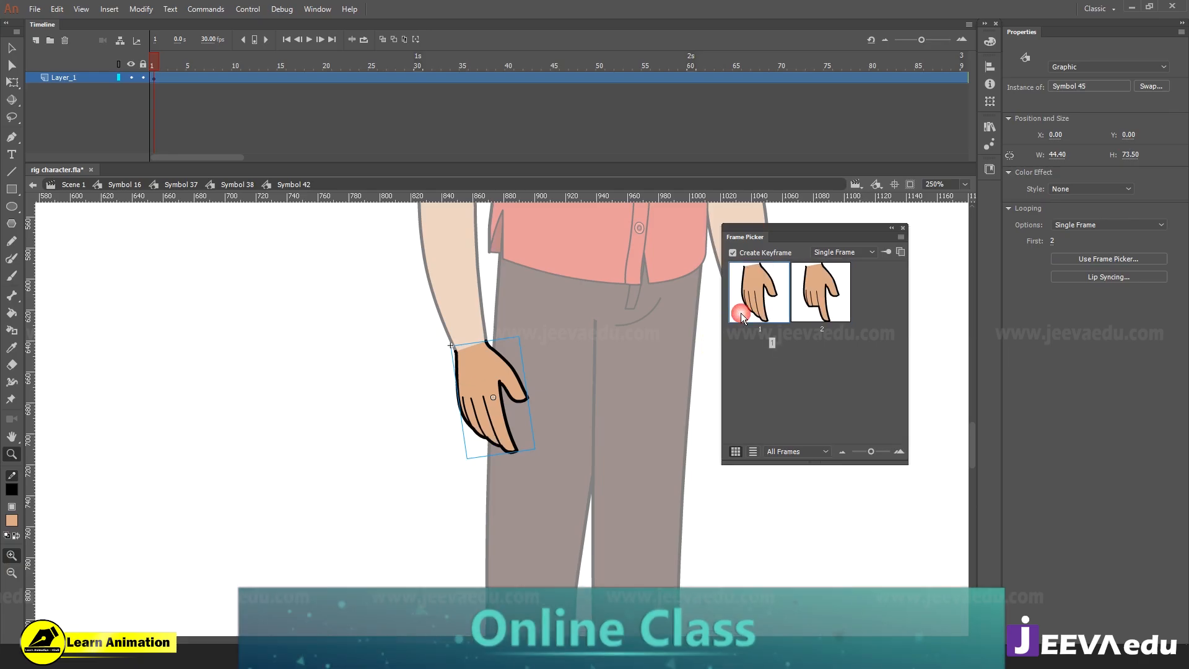
{"action": "left_click", "coordinate": [903, 228]}
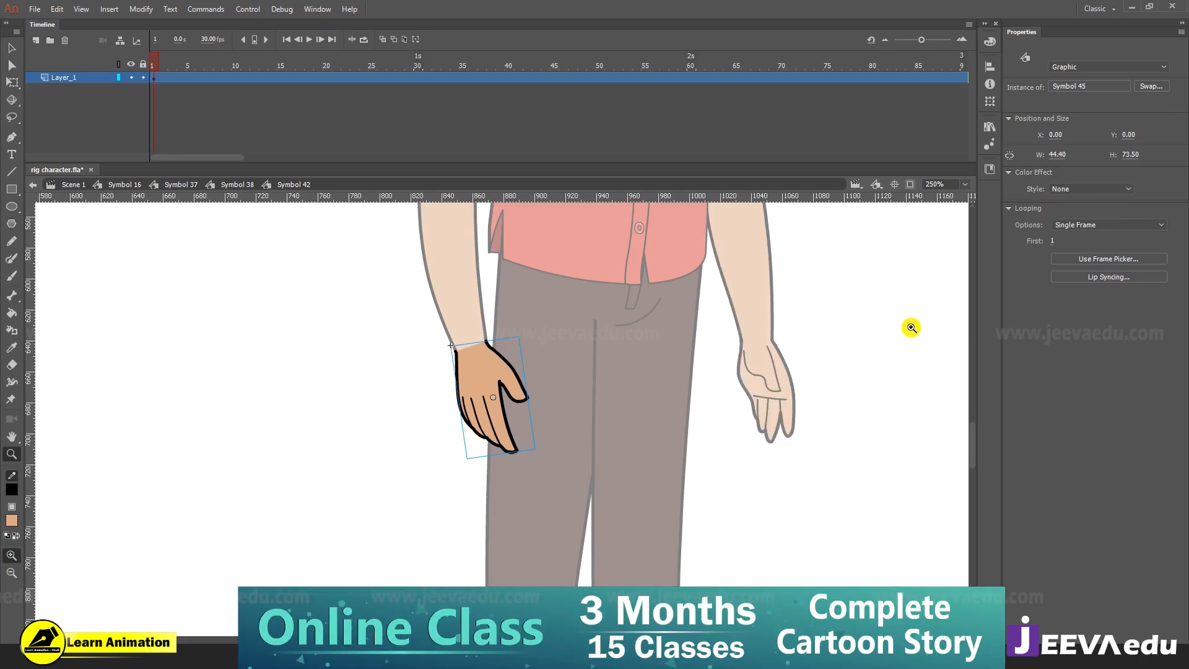
Leave the nested hand and arm symbols to return to editing the whole body in Symbol 16
{"action": "left_click", "coordinate": [186, 184]}
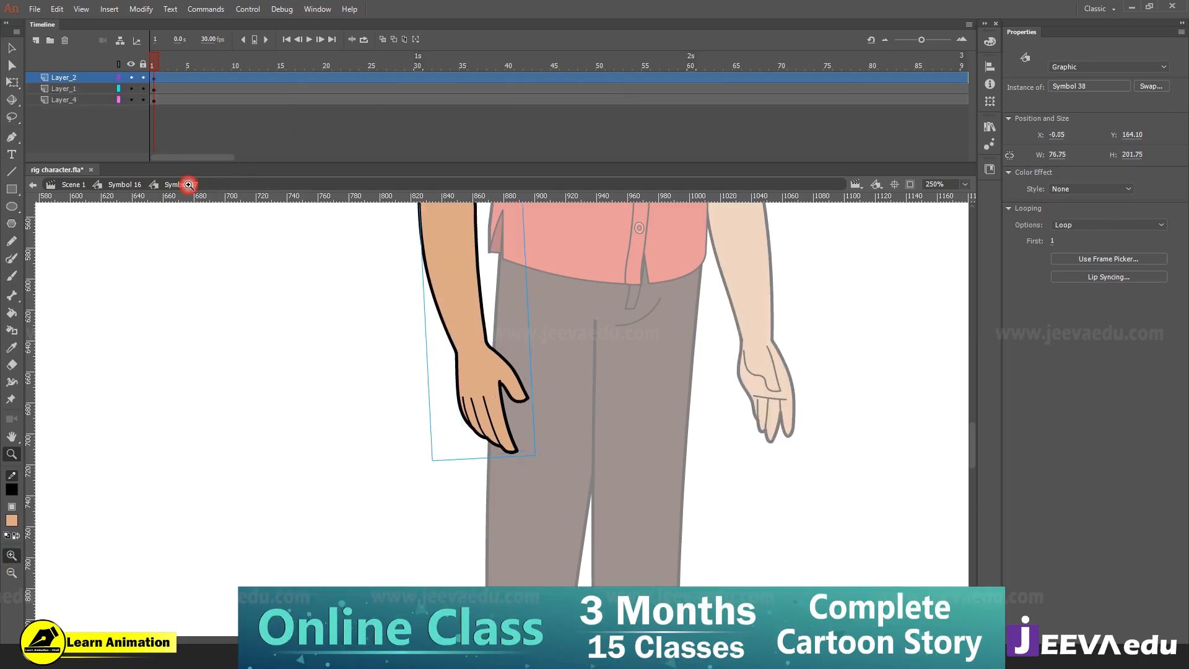
{"action": "key", "text": "ctrl+minus"}
{"action": "key", "text": "ctrl+minus"}
{"action": "double_click", "coordinate": [510, 443]}
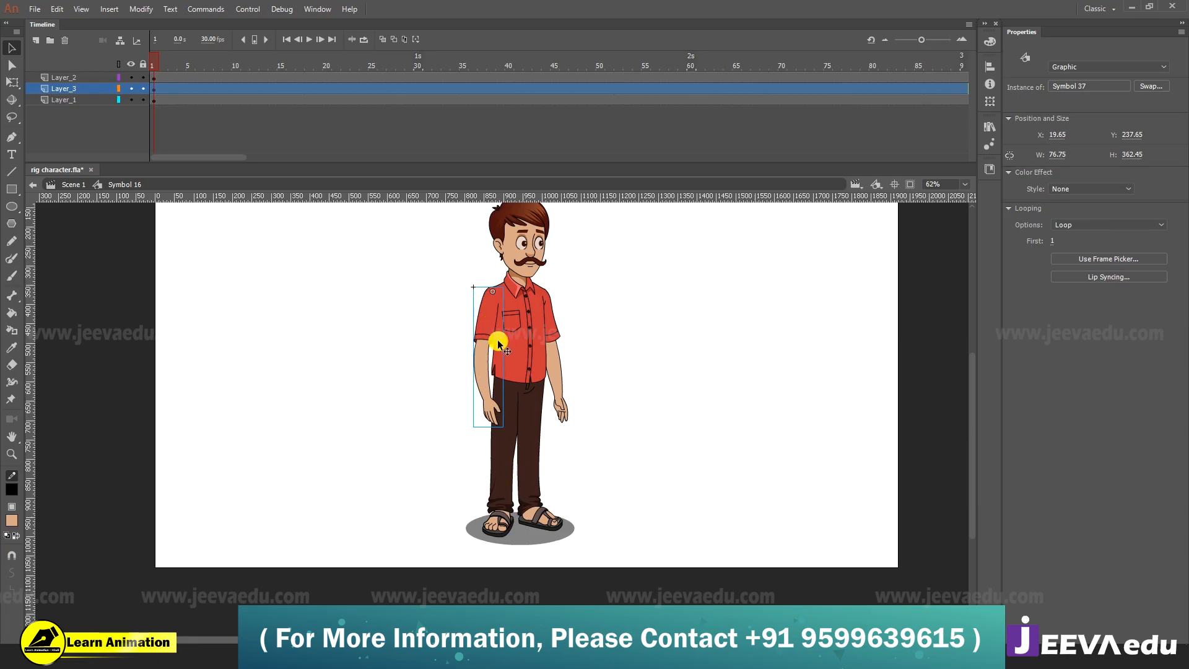
Try moving the complete rigged arm away from the shoulder, and undo the move
{"action": "key", "text": "z"}
{"action": "left_click", "coordinate": [514, 346]}
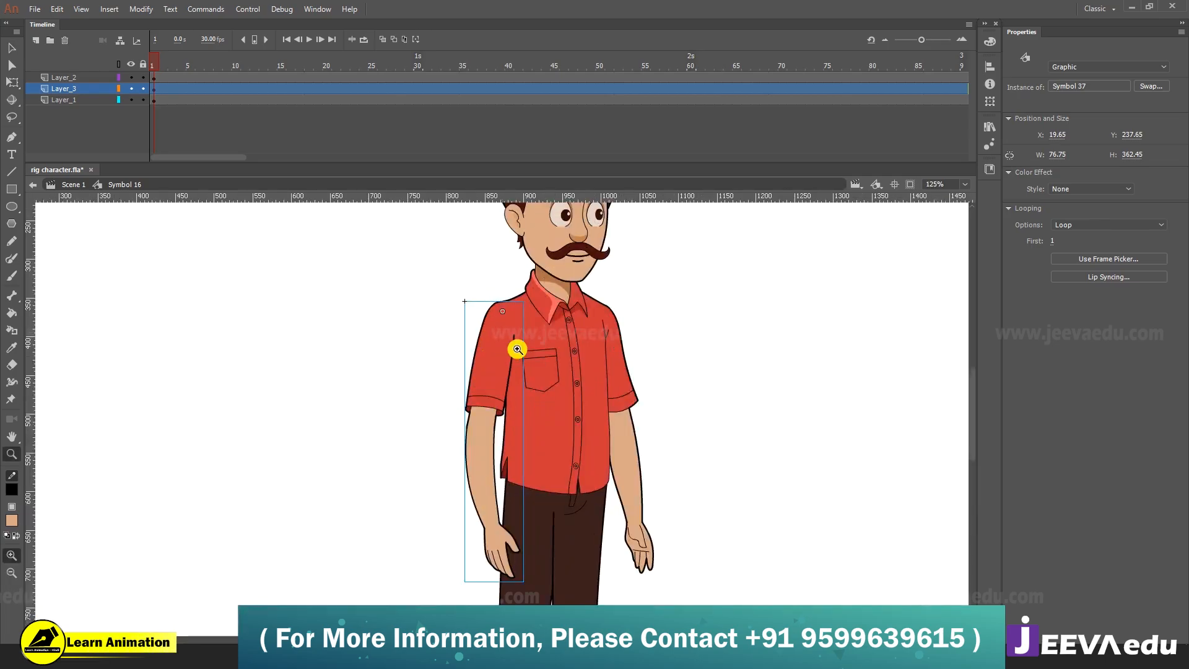
{"action": "left_click", "coordinate": [509, 309]}
{"action": "key", "text": "v"}
{"action": "left_click_drag", "start_coordinate": [497, 461], "coordinate": [318, 432]}
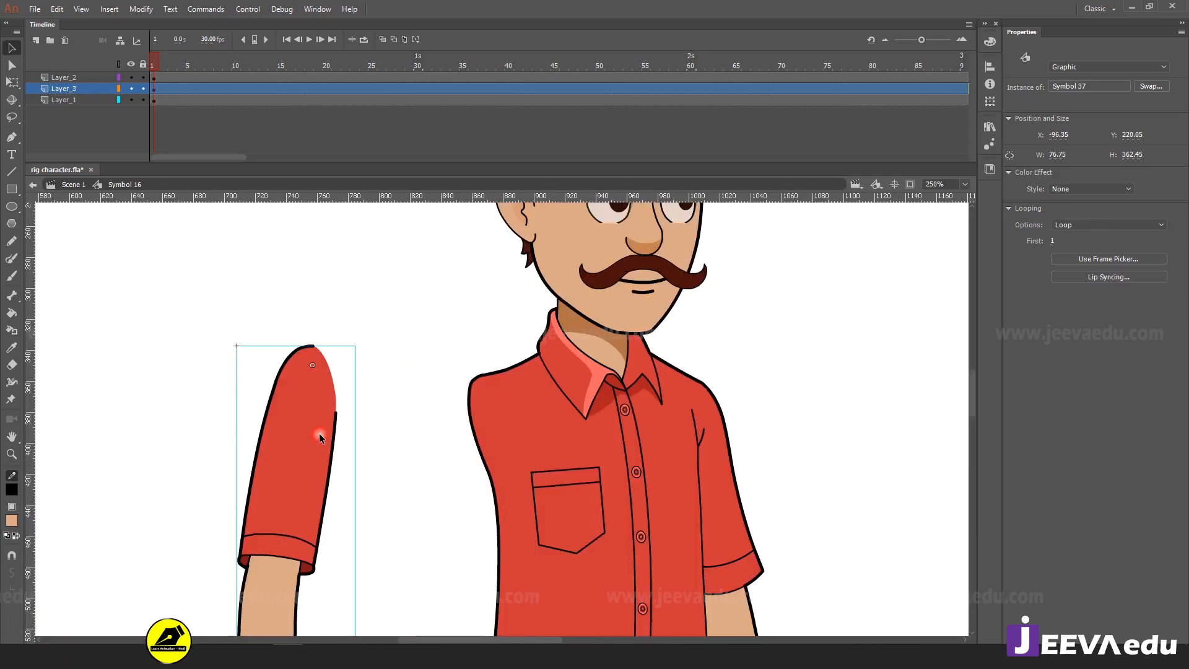
{"action": "key", "text": "ctrl+z"}
Rotate the complete rigged arm about the shoulder so it reaches across the torso
{"action": "key", "text": "z"}
{"action": "left_click", "coordinate": [518, 485], "text": "alt"}
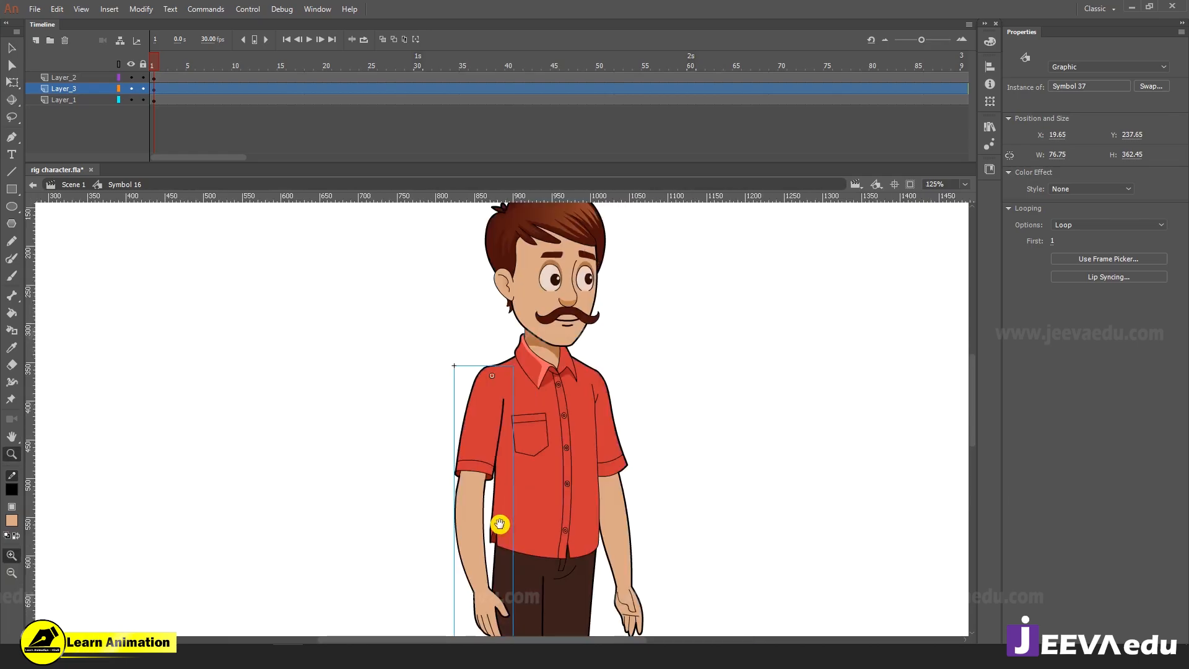
{"action": "left_click", "coordinate": [500, 520], "text": "alt"}
{"action": "key", "text": "q"}
{"action": "left_click_drag", "start_coordinate": [521, 489], "coordinate": [601, 447]}
Reposition the rotated arm and nudge it until its shoulder outline lines up with the shirt, at about X 21.65, Y 274.05
{"action": "key", "text": "z"}
{"action": "left_click", "coordinate": [528, 350]}
{"action": "left_click", "coordinate": [473, 339]}
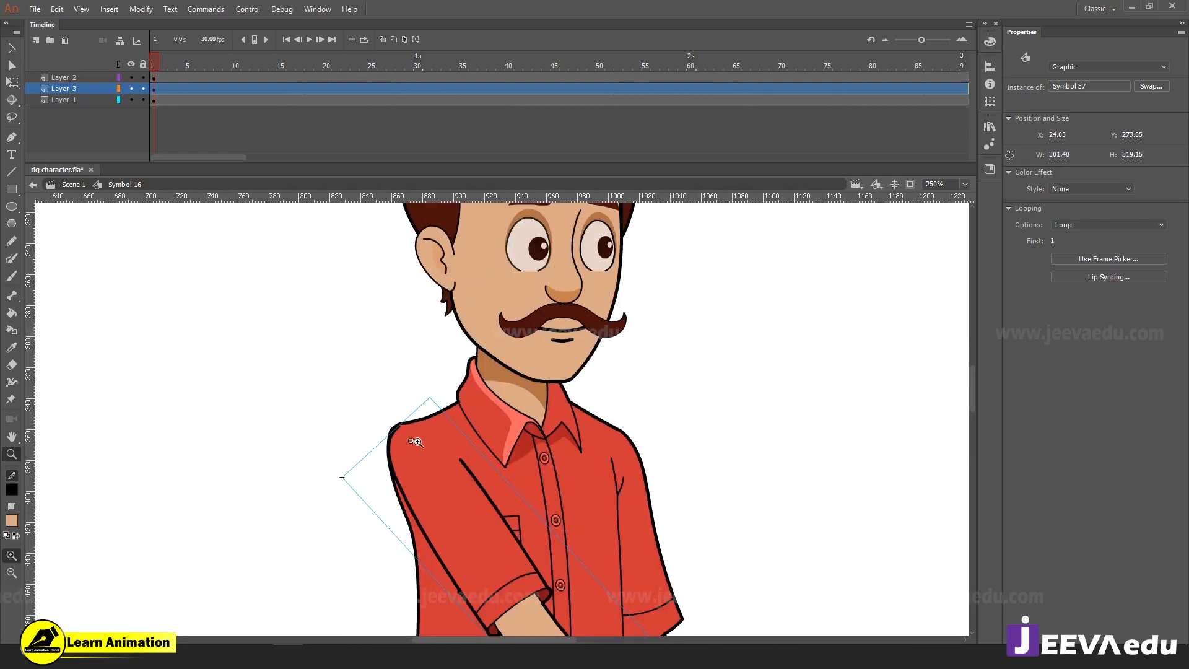
{"action": "left_click", "coordinate": [424, 334]}
{"action": "key", "text": "v"}
{"action": "left_click_drag", "start_coordinate": [485, 444], "coordinate": [464, 436]}
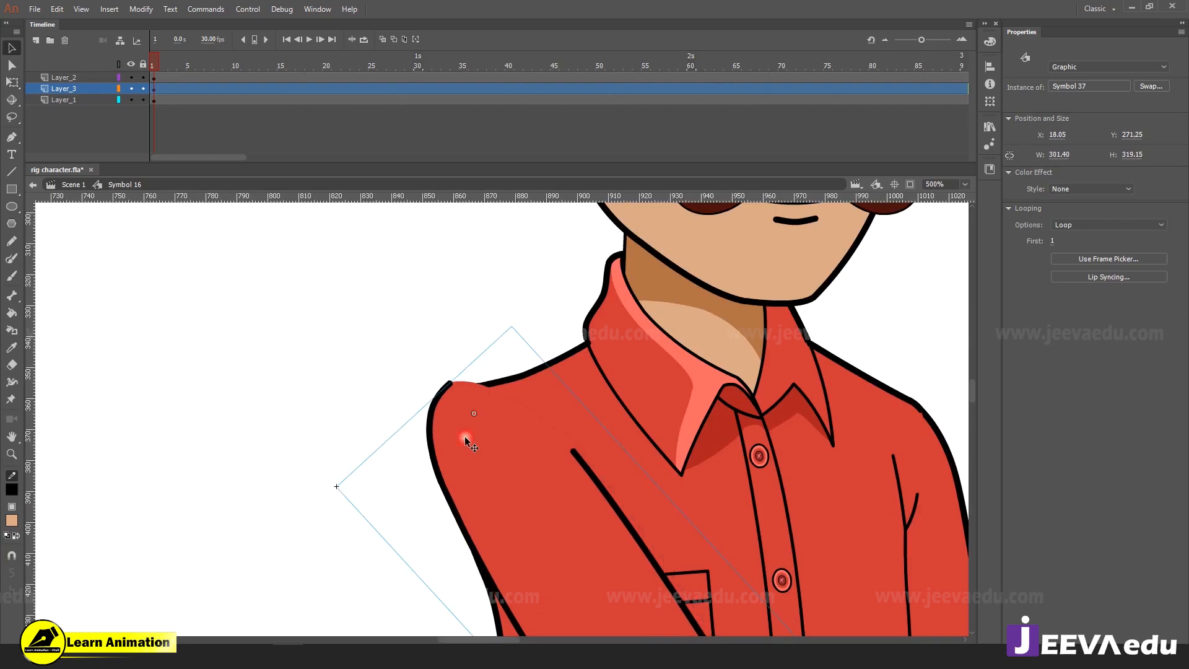
{"action": "key", "text": "Right"}
{"action": "key", "text": "Right"}
{"action": "key", "text": "Right"}
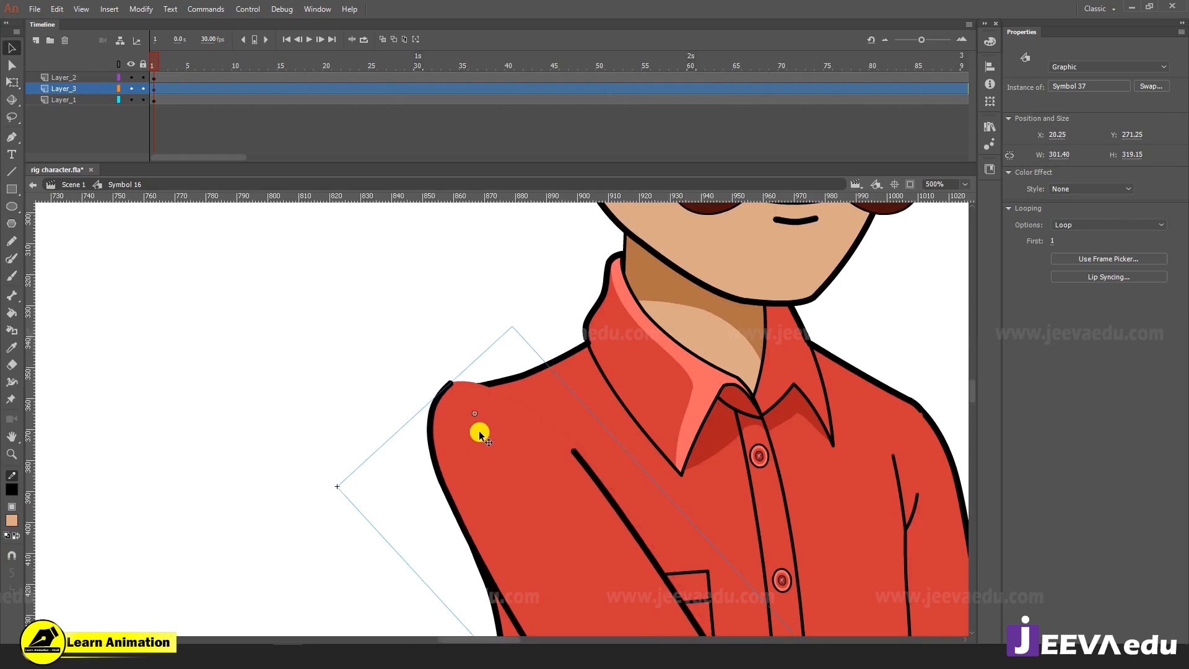
{"action": "key", "text": "Right"}
{"action": "key", "text": "Right"}
{"action": "key", "text": "Right"}
{"action": "key", "text": "Down"}
{"action": "key", "text": "Down"}
{"action": "key", "text": "Down"}
{"action": "key", "text": "Down"}
{"action": "key", "text": "Down"}
{"action": "key", "text": "Down"}
{"action": "key", "text": "Down"}
{"action": "key", "text": "Down"}
{"action": "key", "text": "Down"}
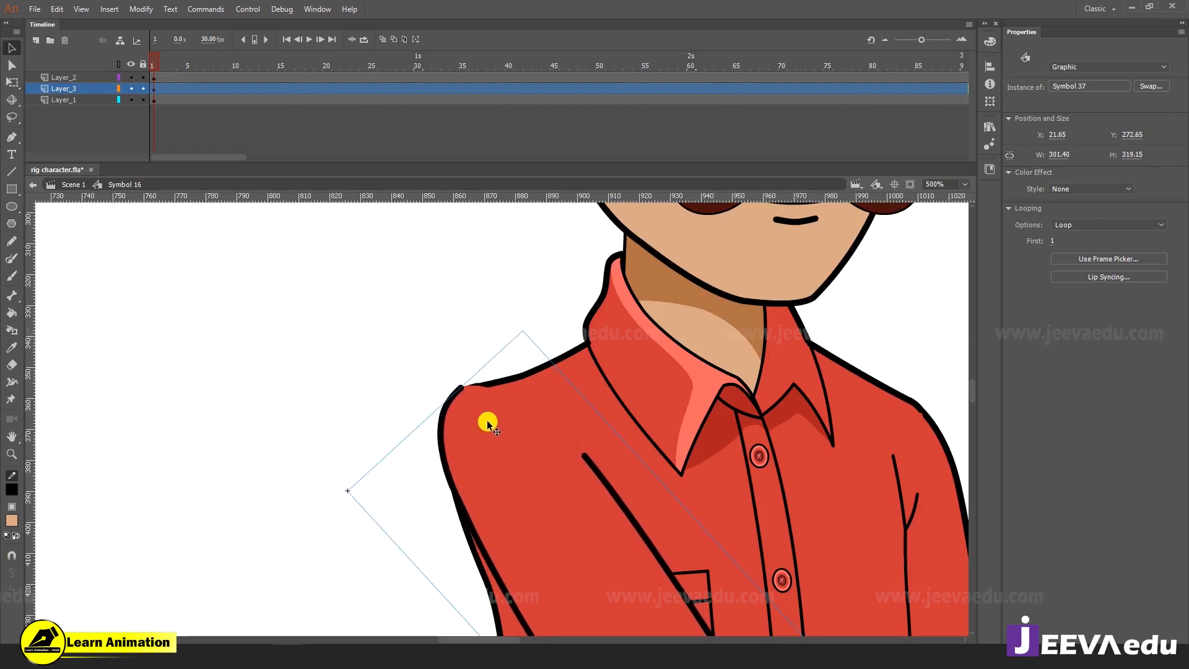
{"action": "key", "text": "Down"}
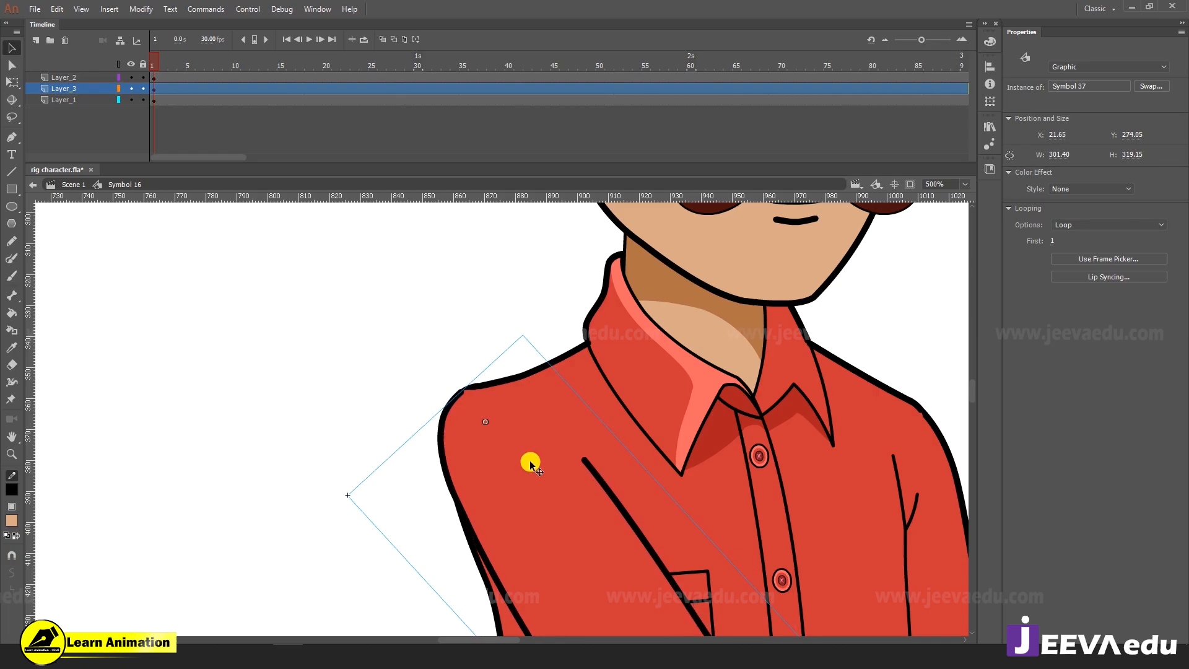
Undo the arm's nudges, repositioning and rotation, back to editing inside Symbol 37
{"action": "key", "text": "z"}
{"action": "left_click", "coordinate": [530, 463], "text": "alt"}
{"action": "left_click", "coordinate": [532, 474], "text": "alt"}
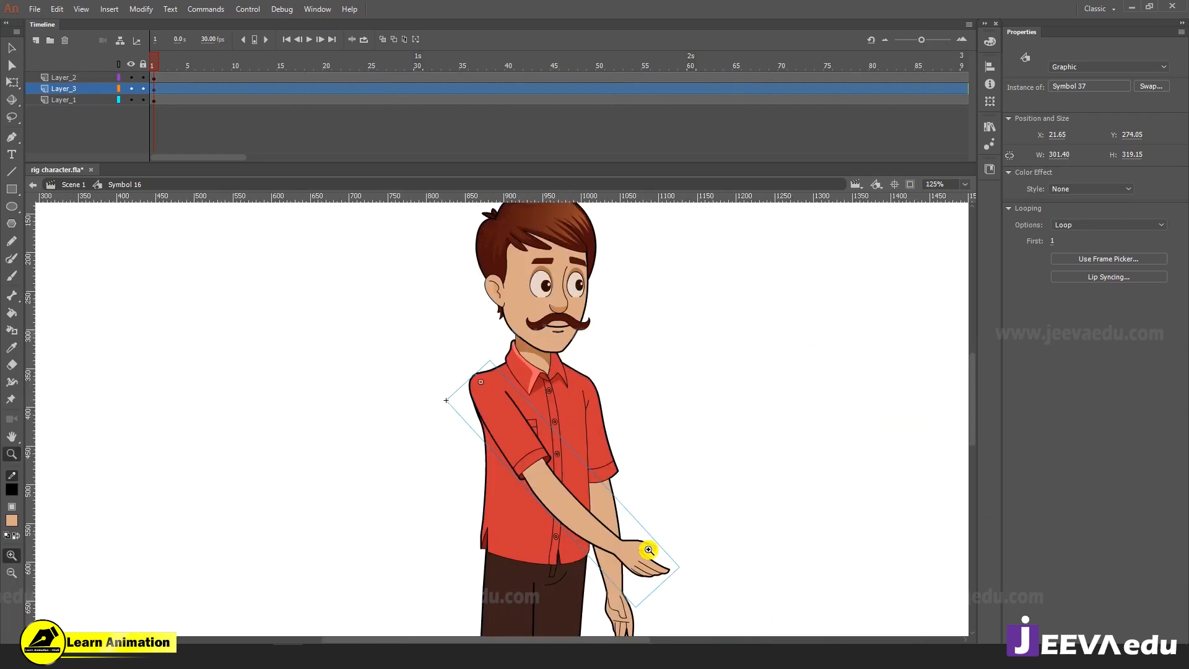
{"action": "key", "text": "v"}
{"action": "key", "text": "ctrl+z"}
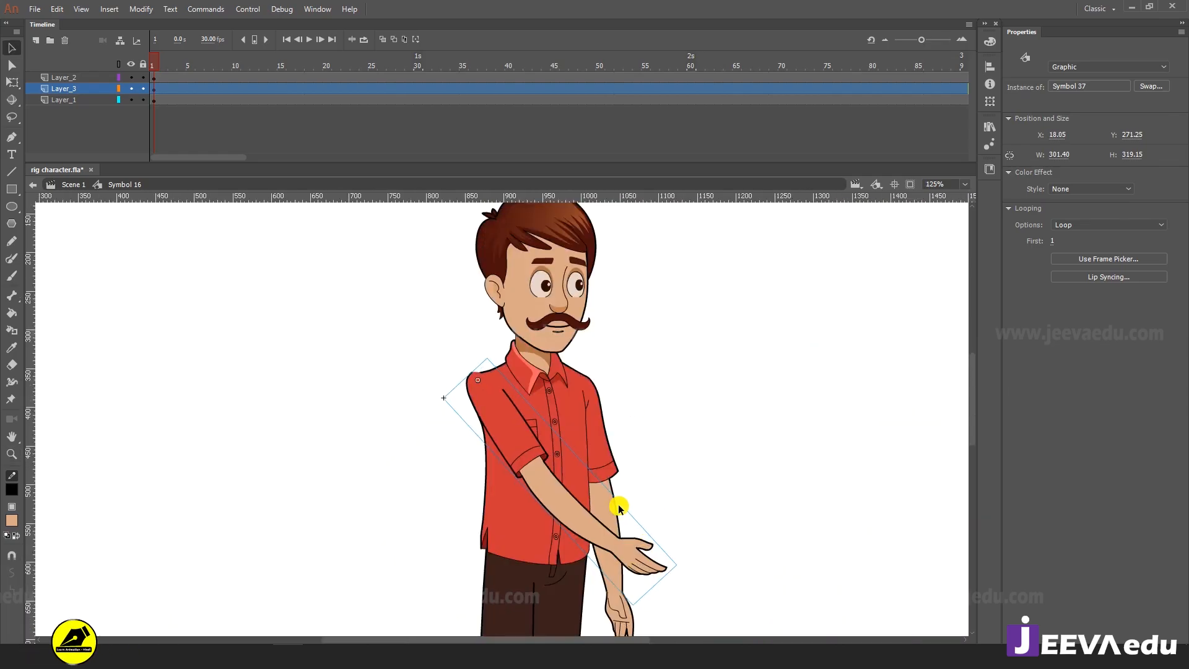
{"action": "key", "text": "ctrl+z"}
{"action": "key", "text": "ctrl+z"}
{"action": "key", "text": "ctrl+z"}
{"action": "key", "text": "ctrl+z"}
Try rotating the forearm symbol upward about the elbow inside Symbol 37, and undo the rotation
{"action": "key", "text": "z"}
{"action": "left_click", "coordinate": [511, 472], "text": "alt"}
{"action": "key", "text": "v"}
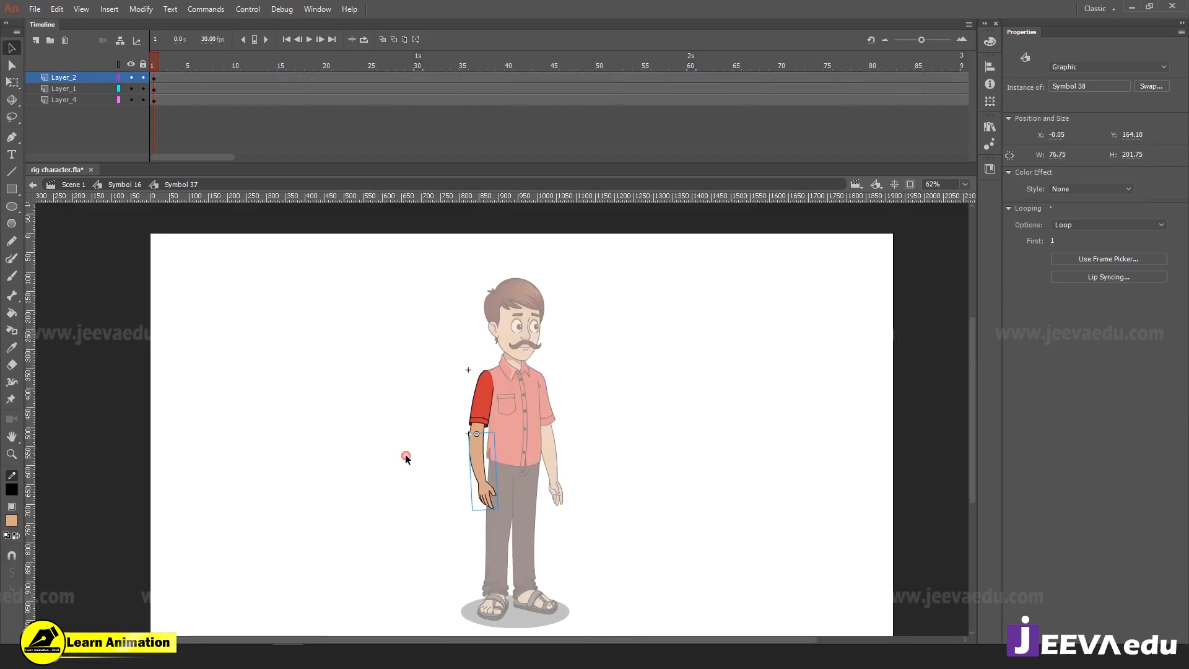
{"action": "left_click", "coordinate": [406, 457]}
{"action": "left_click", "coordinate": [480, 477]}
{"action": "key", "text": "q"}
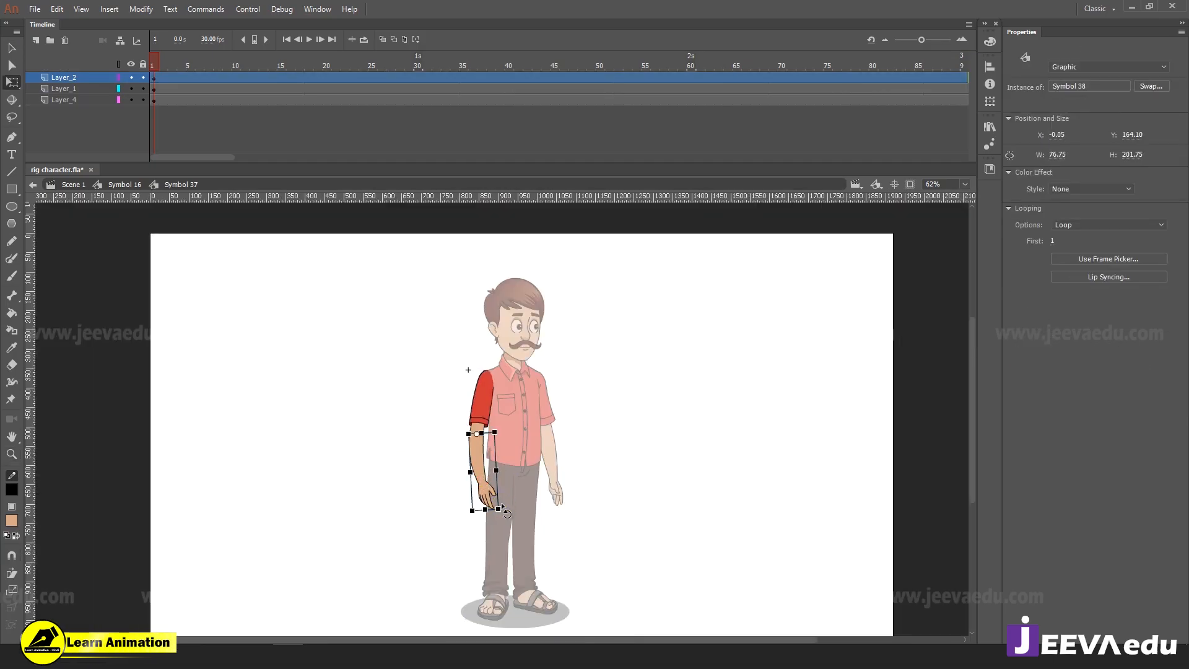
{"action": "left_click_drag", "start_coordinate": [511, 515], "coordinate": [576, 421]}
{"action": "key", "text": "ctrl+z"}
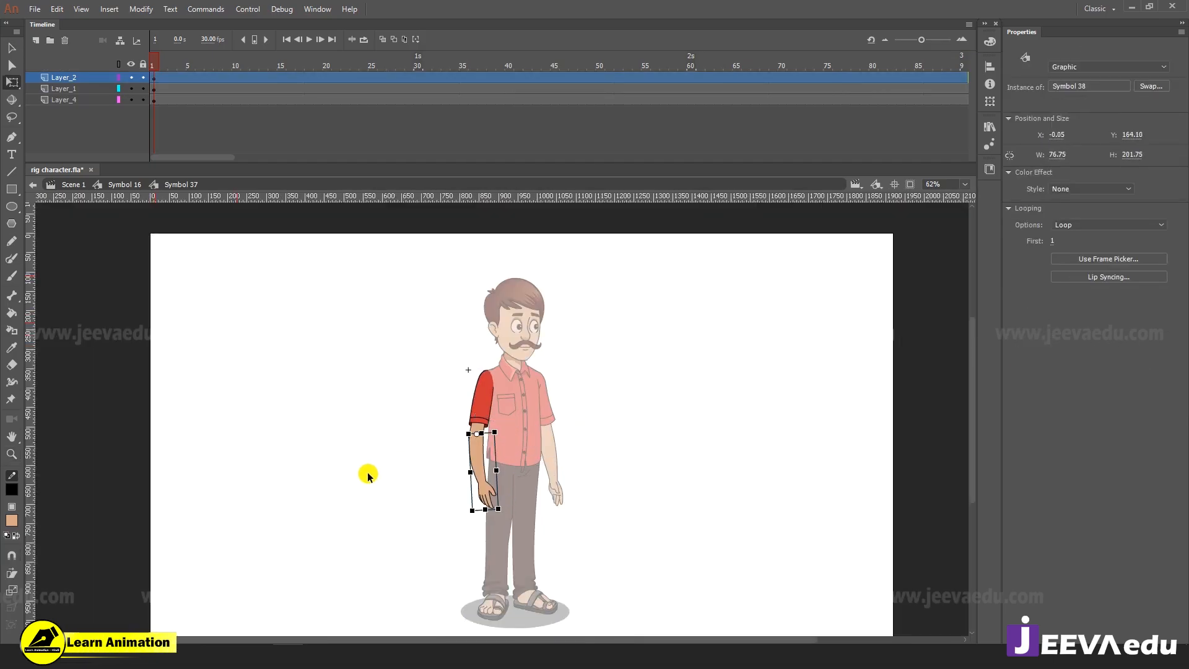
Return to editing Symbol 16 and focus on the man's other, unrigged arm
{"action": "double_click", "coordinate": [369, 472]}
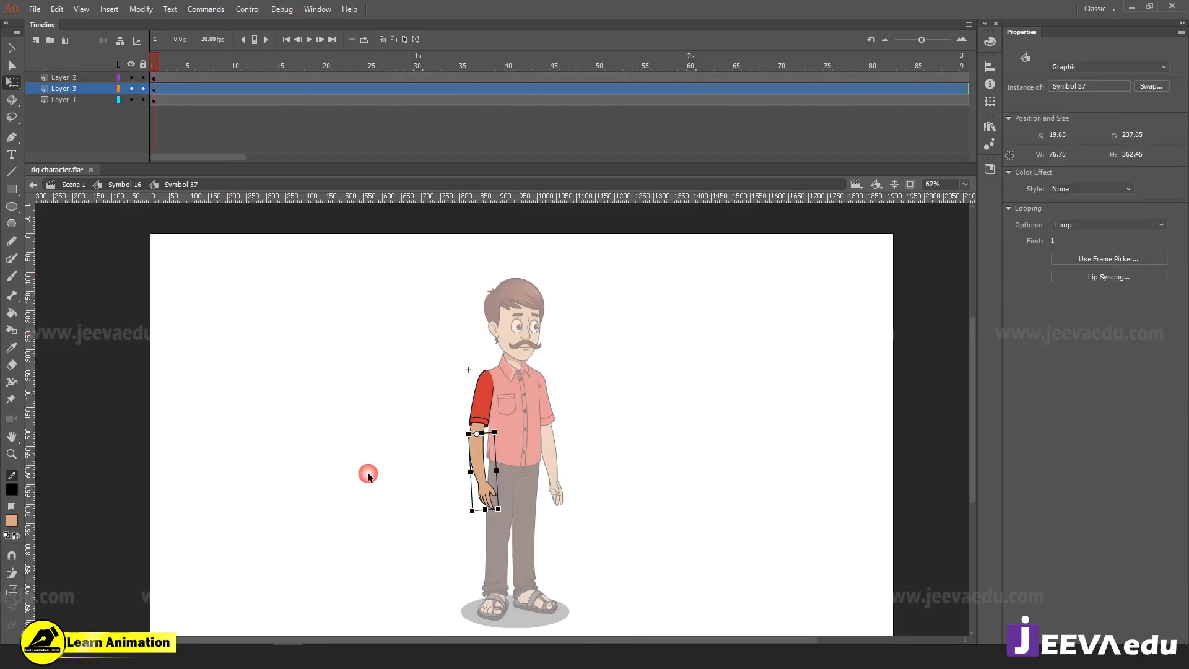
{"action": "left_click", "coordinate": [549, 436]}
{"action": "key", "text": "v"}
Try moving the unrigged arm's forearm group away from the body, and undo the move
{"action": "left_click", "coordinate": [505, 465]}
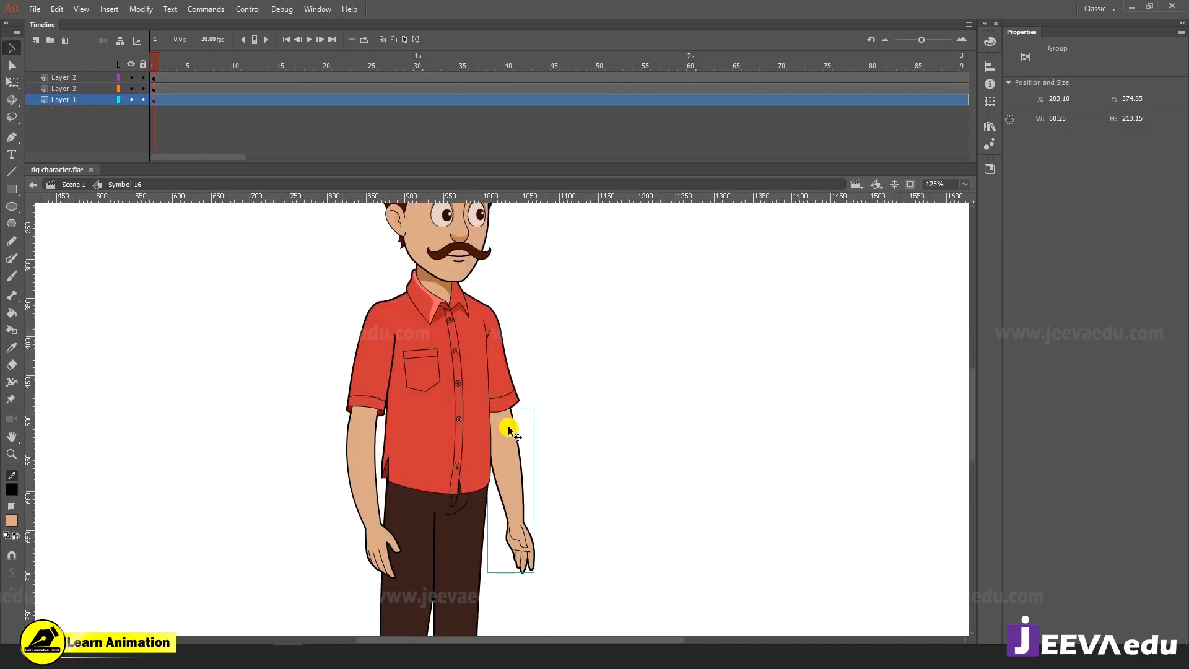
{"action": "left_click_drag", "start_coordinate": [504, 427], "coordinate": [536, 447]}
{"action": "key", "text": "ctrl+z"}
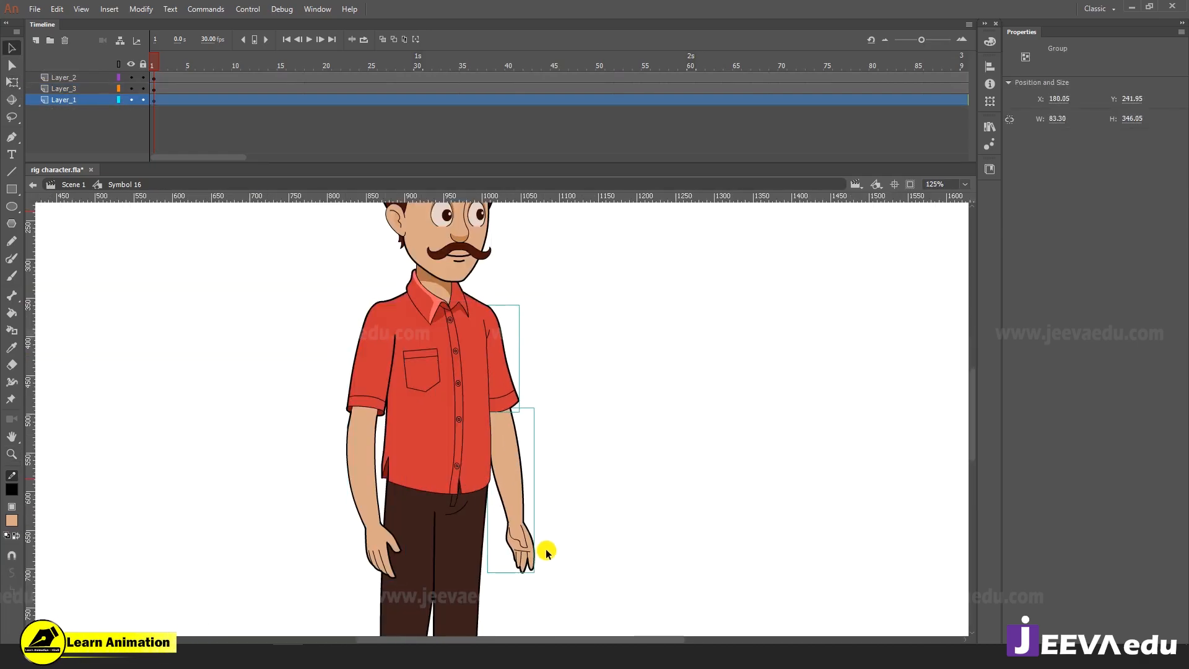
Move the unrigged arm's sleeve and forearm groups onto a new layer, pasting them in place
{"action": "left_click", "coordinate": [525, 428]}
{"action": "left_click", "coordinate": [513, 391]}
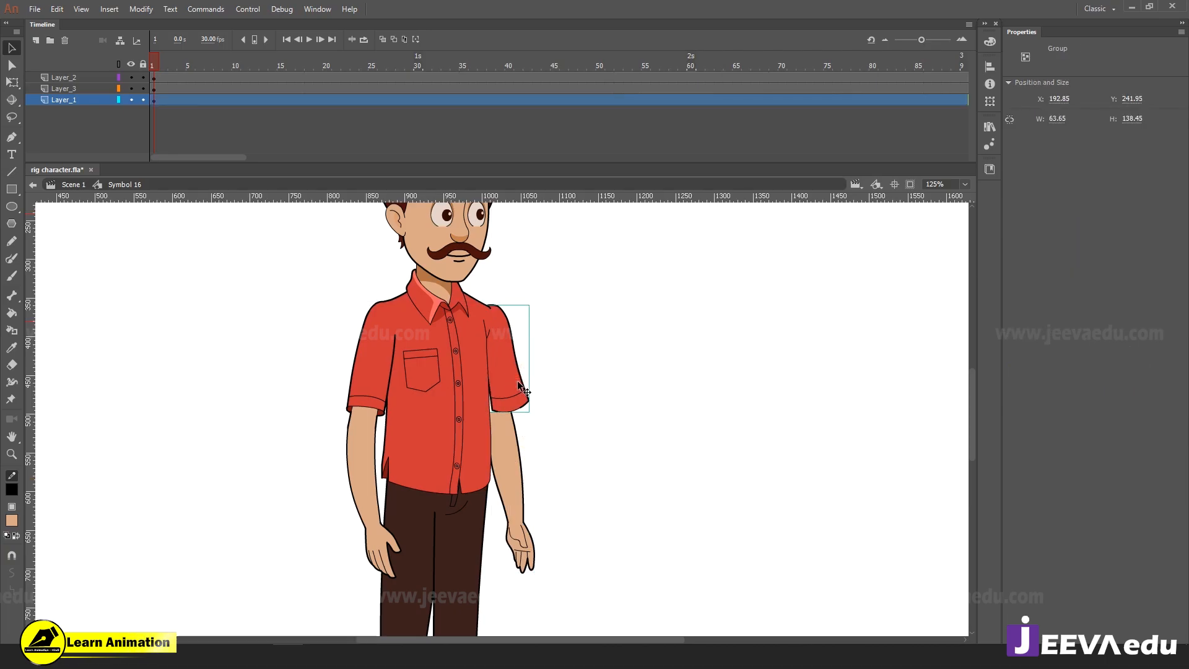
{"action": "left_click", "coordinate": [503, 459]}
{"action": "left_click", "coordinate": [507, 393], "text": "shift"}
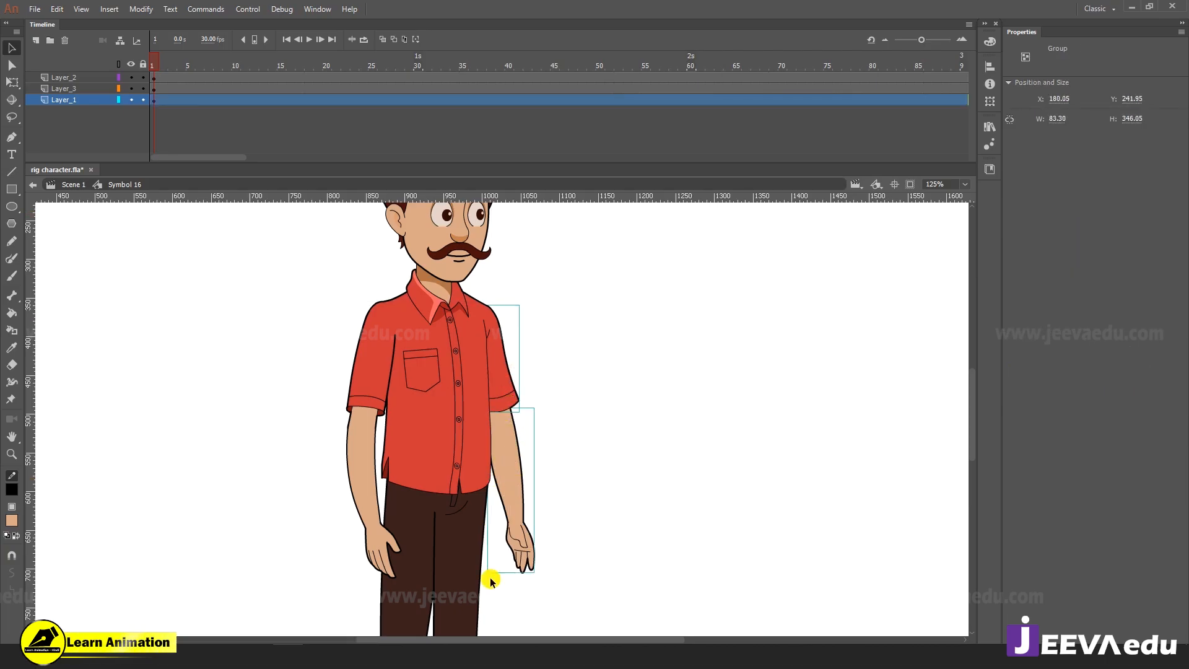
{"action": "key", "text": "ctrl+x"}
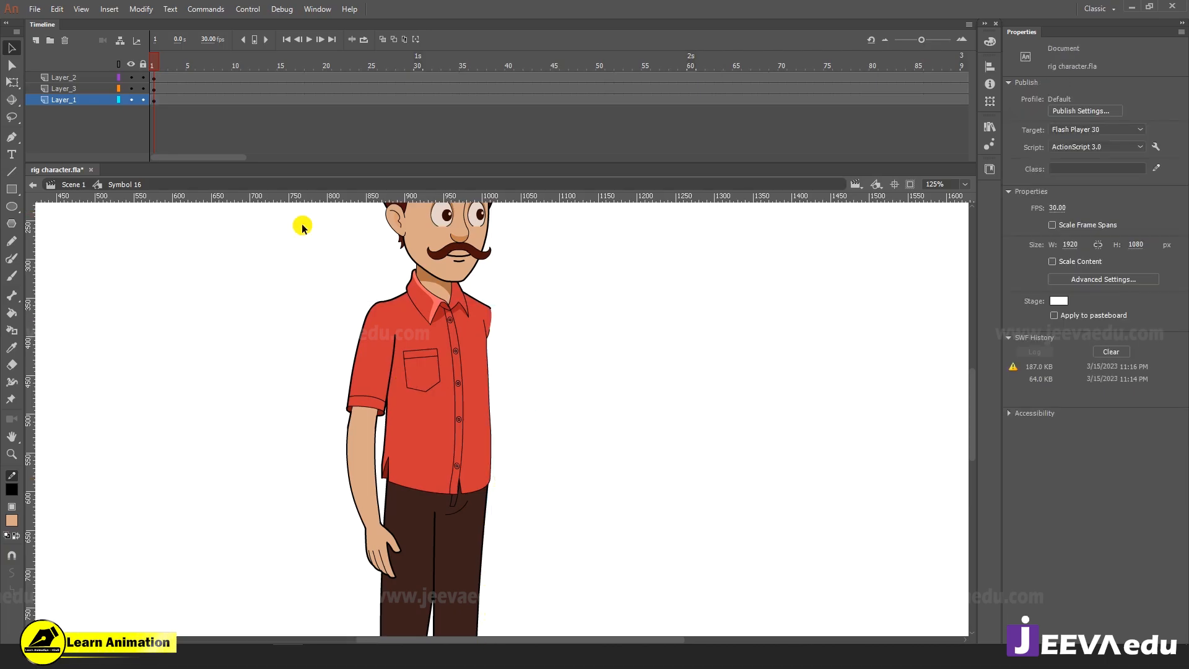
{"action": "left_click", "coordinate": [38, 41]}
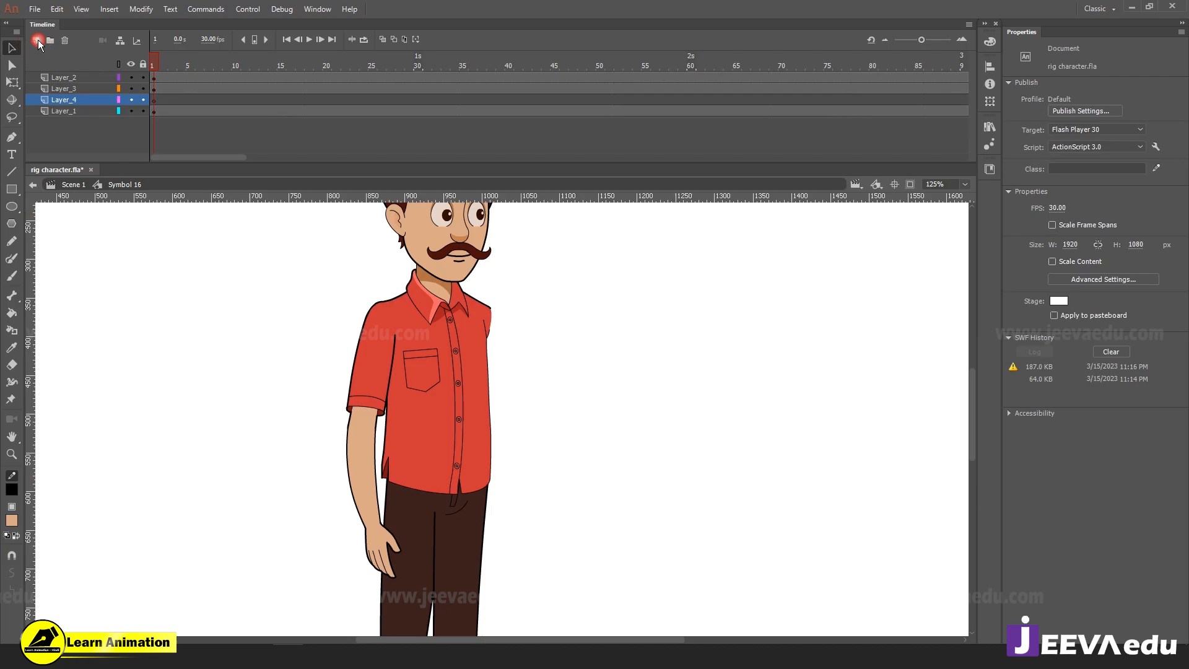
{"action": "right_click", "coordinate": [249, 353]}
{"action": "left_click", "coordinate": [286, 405]}
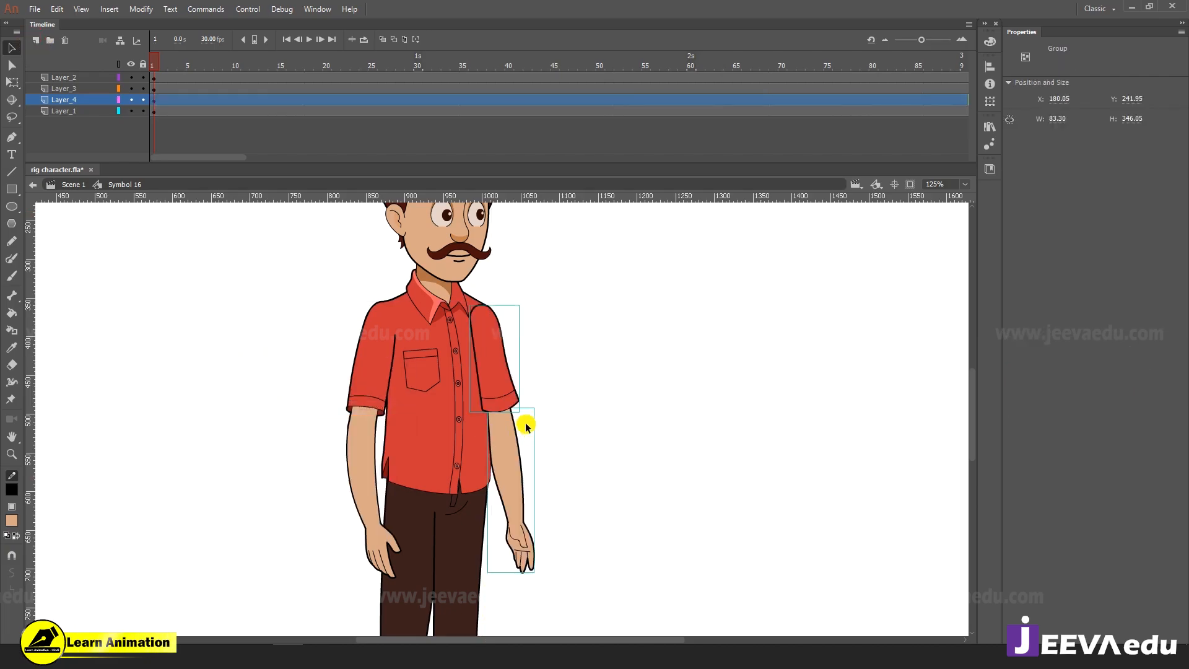
Convert the arm's sleeve and forearm groups into one graphic symbol and move Layer_4 beneath Layer_1
{"action": "key", "text": "F8"}
{"action": "key", "text": "Return"}
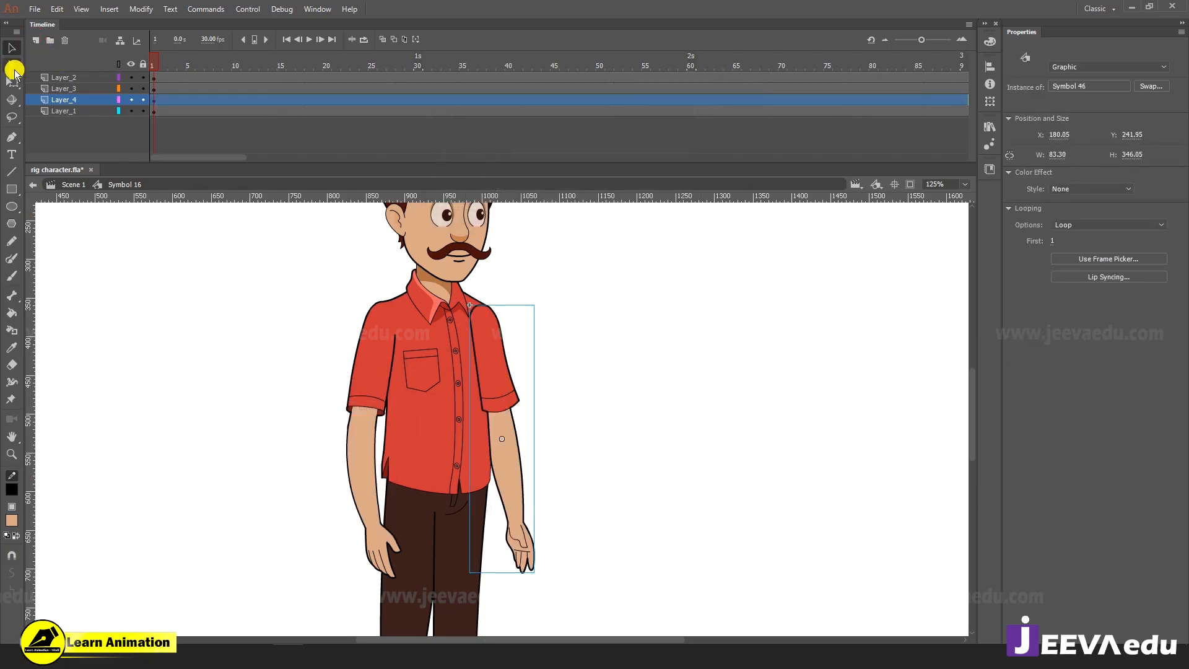
{"action": "left_click", "coordinate": [77, 99]}
{"action": "left_click_drag", "start_coordinate": [77, 99], "coordinate": [73, 124]}
Set the arm symbol's transformation point at the shoulder, test its outward rotation, and undo the rotation
{"action": "left_click", "coordinate": [512, 450]}
{"action": "key", "text": "q"}
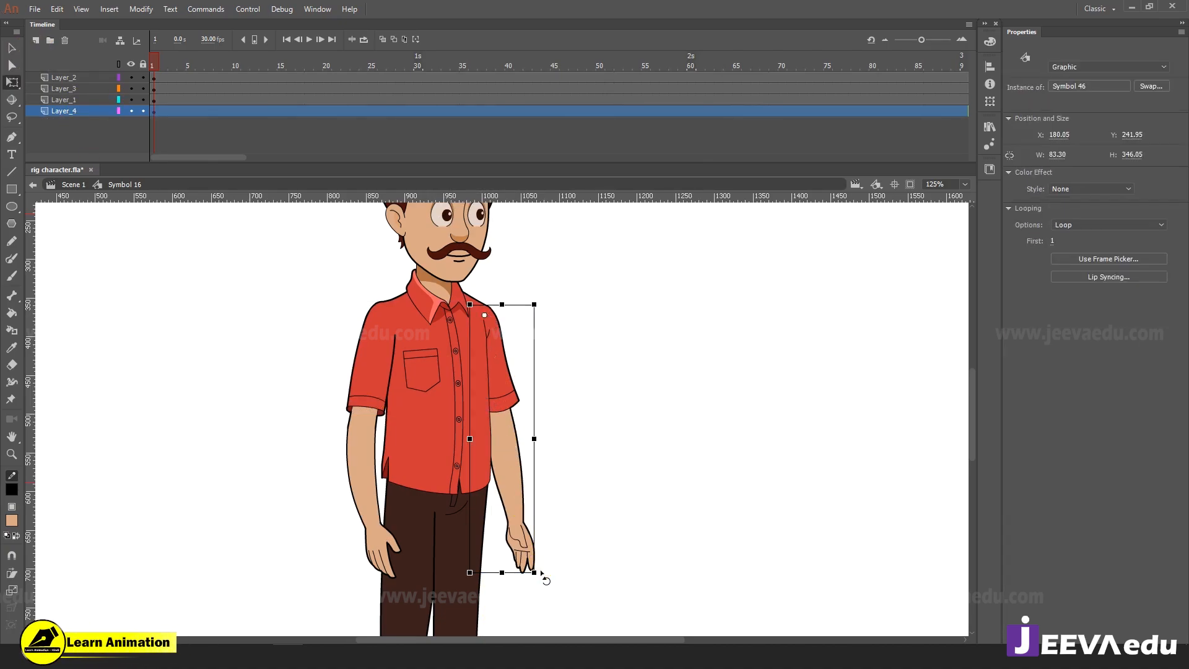
{"action": "left_click_drag", "start_coordinate": [541, 574], "coordinate": [577, 560]}
{"action": "key", "text": "ctrl+z"}
Open the arm symbol for editing and enter its forearm group with the forearm shape selected
{"action": "double_click", "coordinate": [513, 481]}
{"action": "key", "text": "z"}
{"action": "left_click", "coordinate": [518, 445]}
{"action": "left_click", "coordinate": [487, 419]}
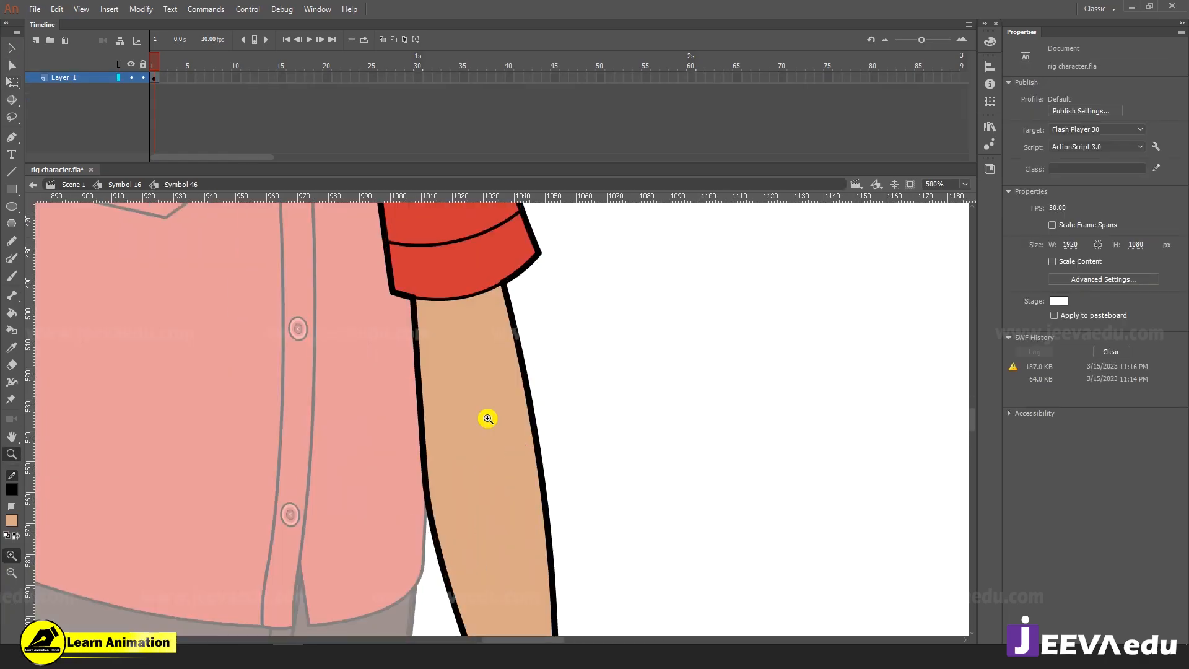
{"action": "key", "text": "v"}
{"action": "key", "text": "z"}
{"action": "left_click", "coordinate": [587, 420], "text": "alt"}
{"action": "key", "text": "v"}
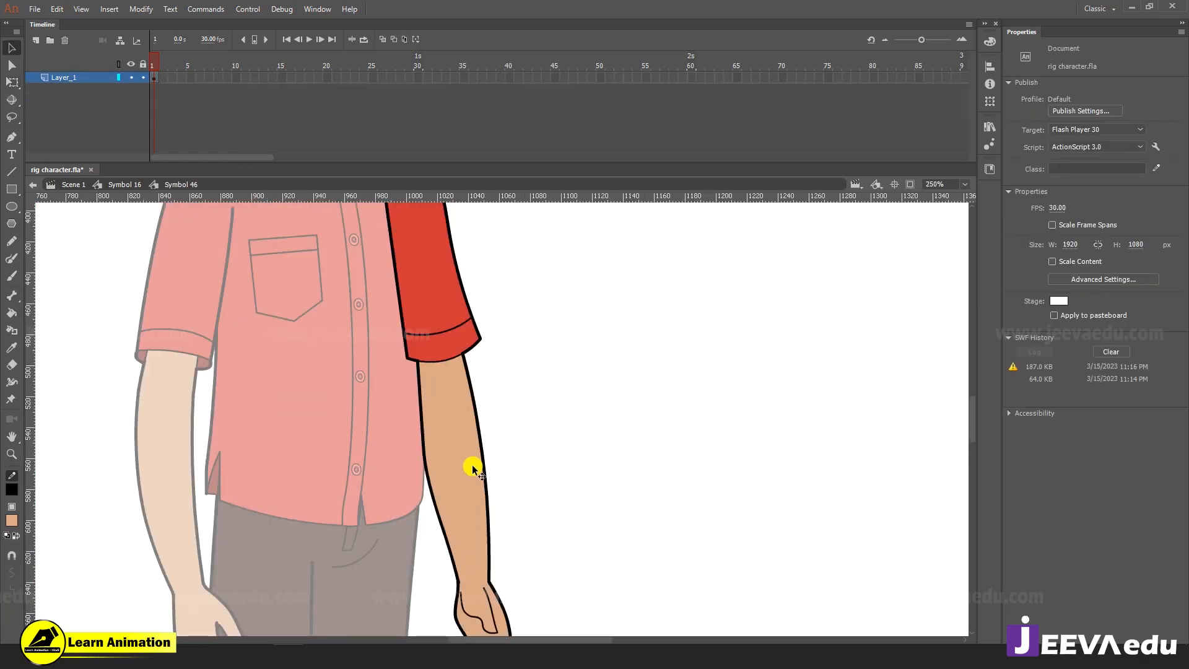
{"action": "left_click", "coordinate": [473, 465]}
{"action": "double_click", "coordinate": [464, 445]}
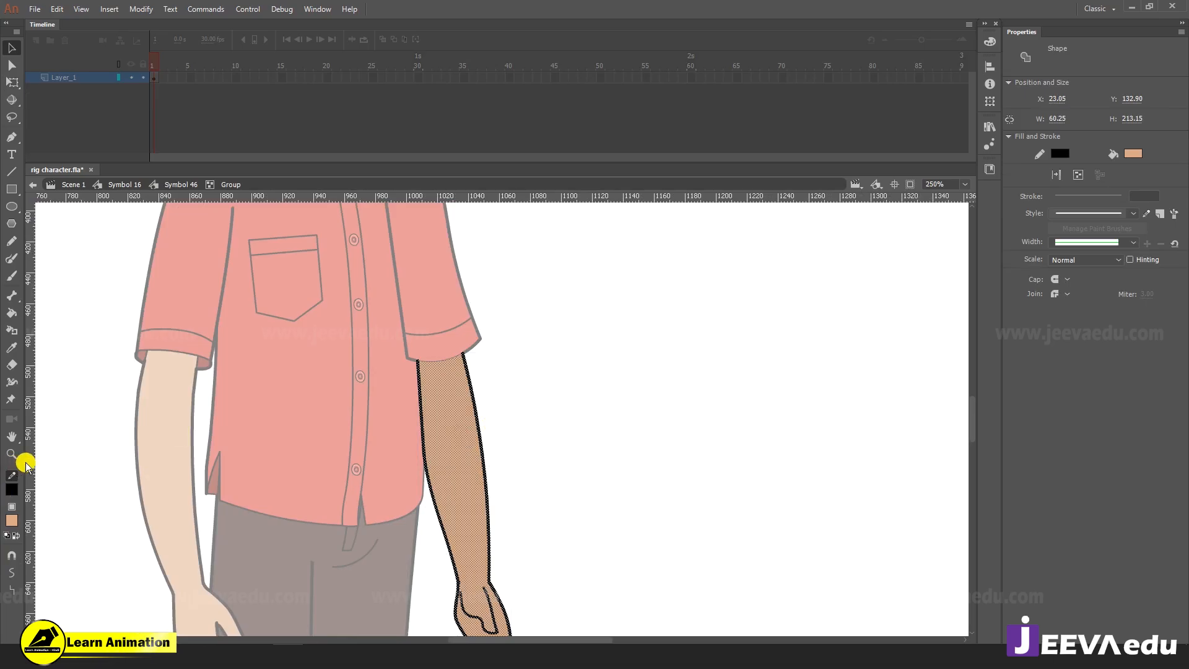
Set the stroke colour to red and undo its effect on the forearm's outline
{"action": "left_click", "coordinate": [17, 489]}
{"action": "left_click", "coordinate": [53, 414]}
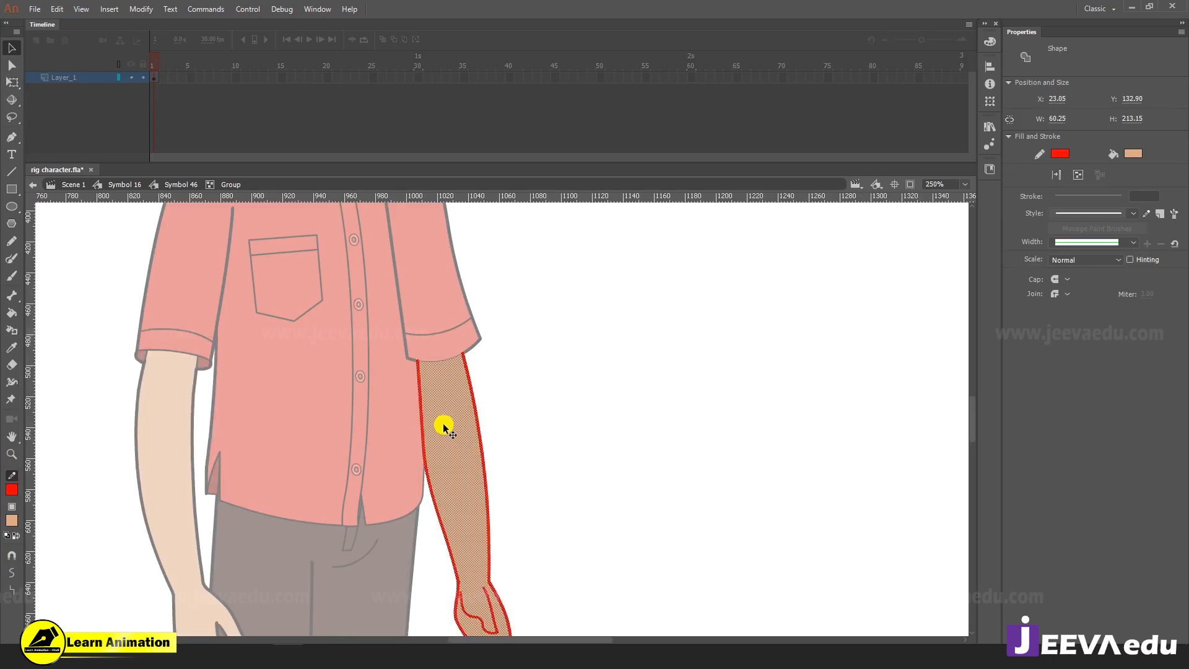
{"action": "key", "text": "ctrl+z"}
{"action": "left_click", "coordinate": [602, 438]}
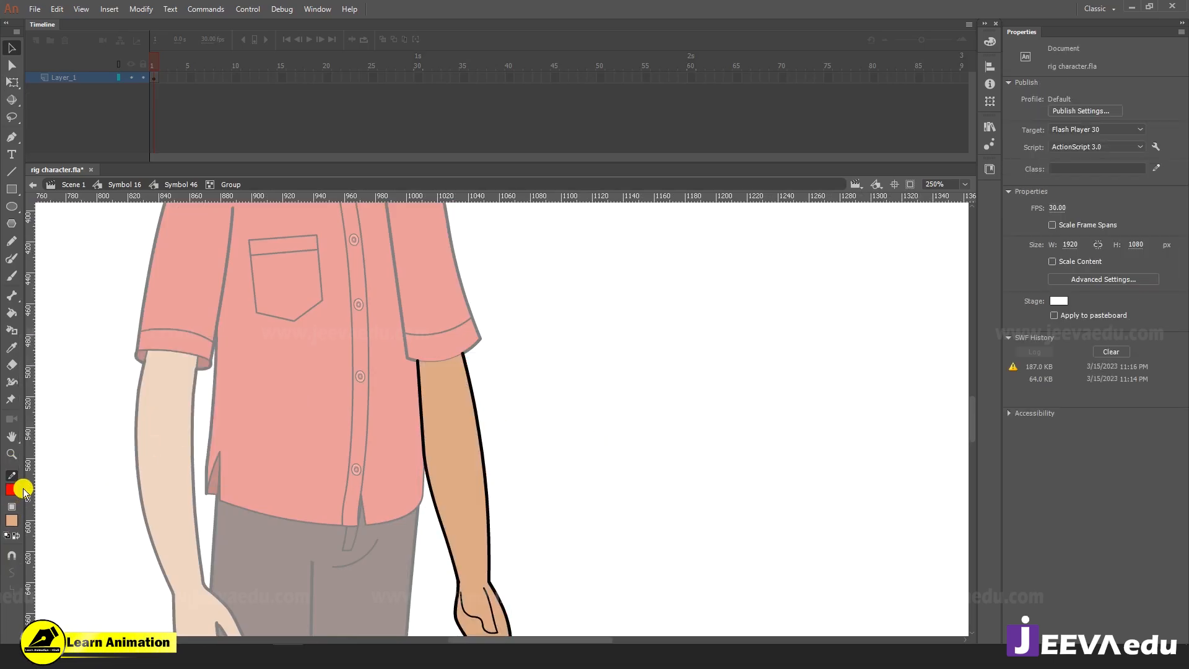
Draw a straight red line across the forearm just below the sleeve, slicing the shape in two
{"action": "key", "text": "z"}
{"action": "left_click", "coordinate": [467, 455]}
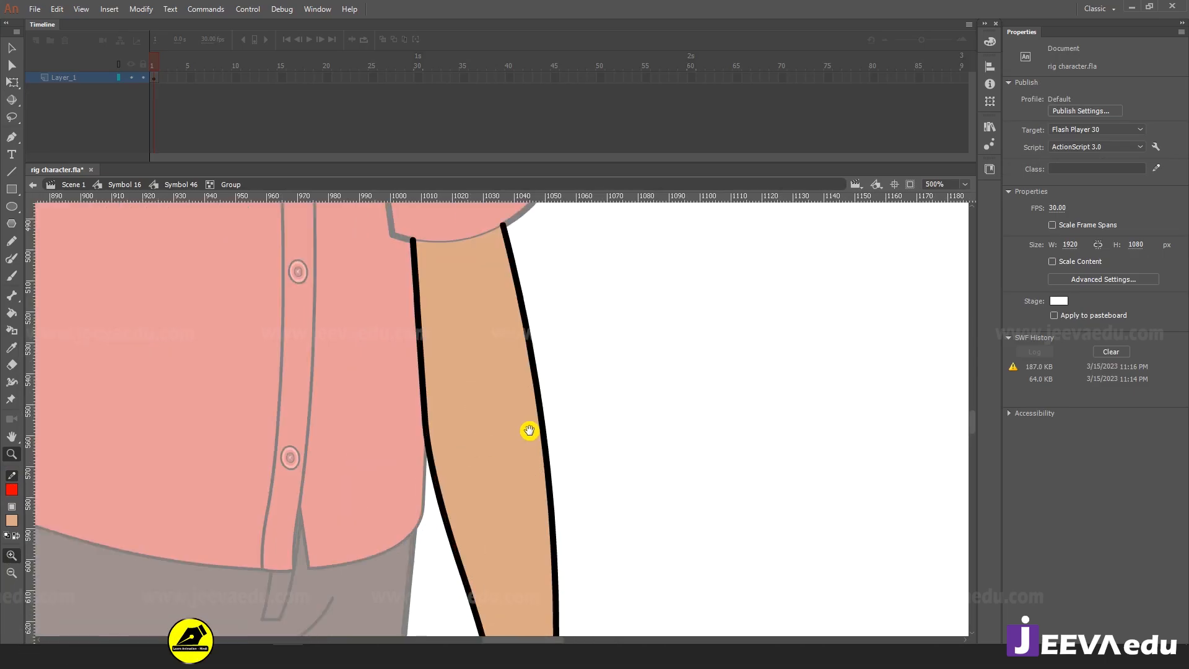
{"action": "left_click_drag", "start_coordinate": [528, 448], "coordinate": [478, 470]}
{"action": "key", "text": "n"}
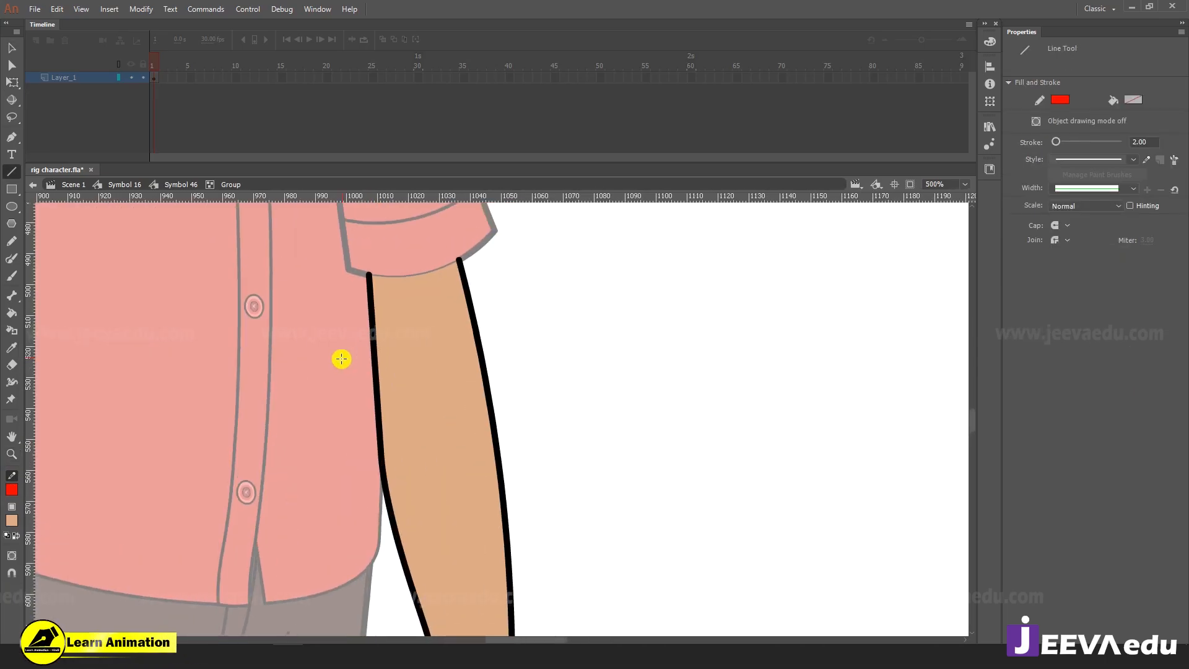
{"action": "left_click_drag", "start_coordinate": [341, 358], "coordinate": [511, 336]}
{"action": "key", "text": "v"}
{"action": "key", "text": "z"}
{"action": "left_click", "coordinate": [476, 392], "text": "alt"}
{"action": "left_click", "coordinate": [466, 452], "text": "alt"}
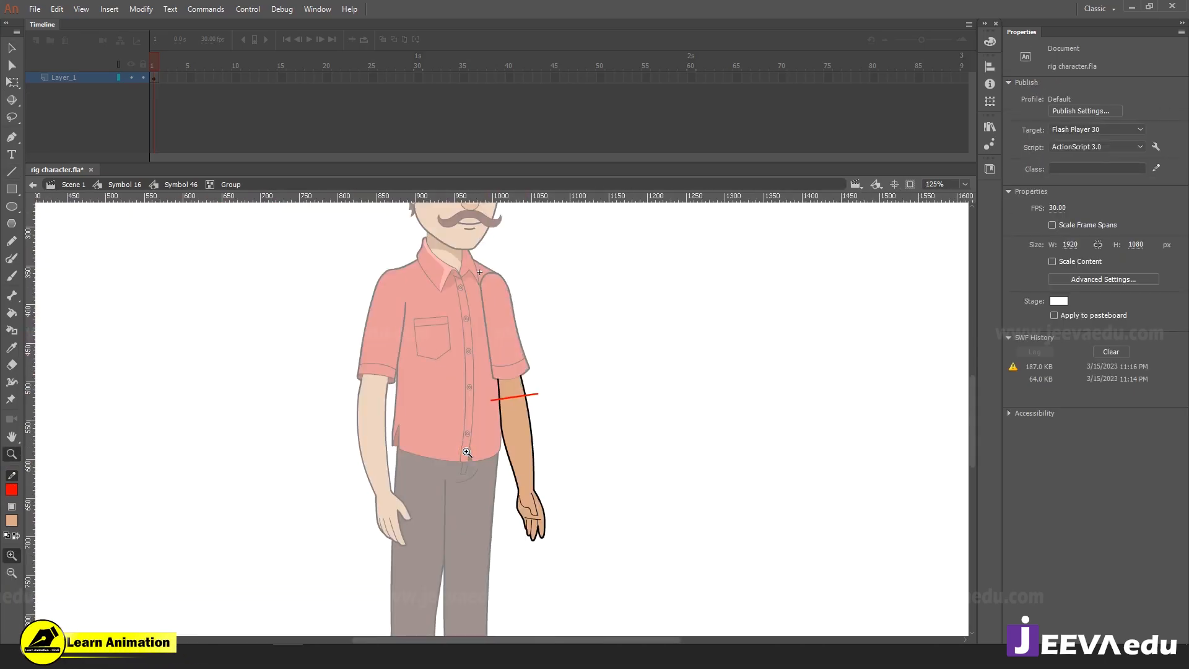
Convert the forearm and hand below the red line, including the outline, into a graphic symbol
{"action": "left_click", "coordinate": [526, 429]}
{"action": "key", "text": "v"}
{"action": "left_click", "coordinate": [515, 457]}
{"action": "double_click", "coordinate": [514, 459]}
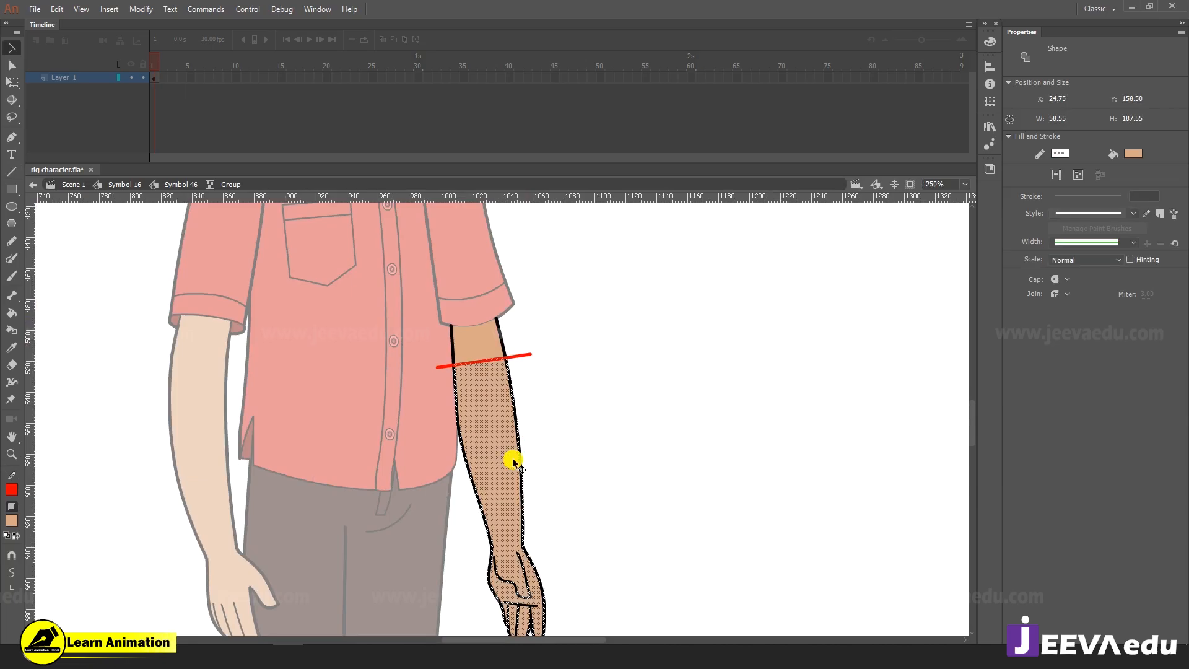
{"action": "key", "text": "F8"}
{"action": "key", "text": "Return"}
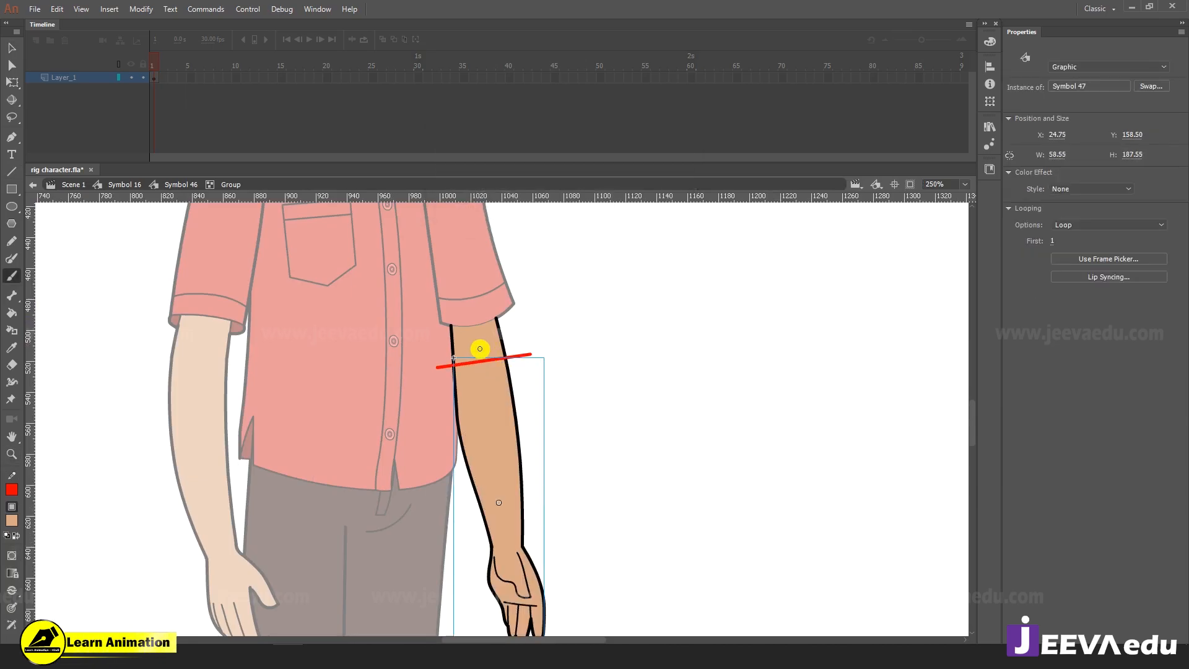
Convert the short arm piece between the sleeve and the red line into a graphic symbol
{"action": "left_click", "coordinate": [482, 348]}
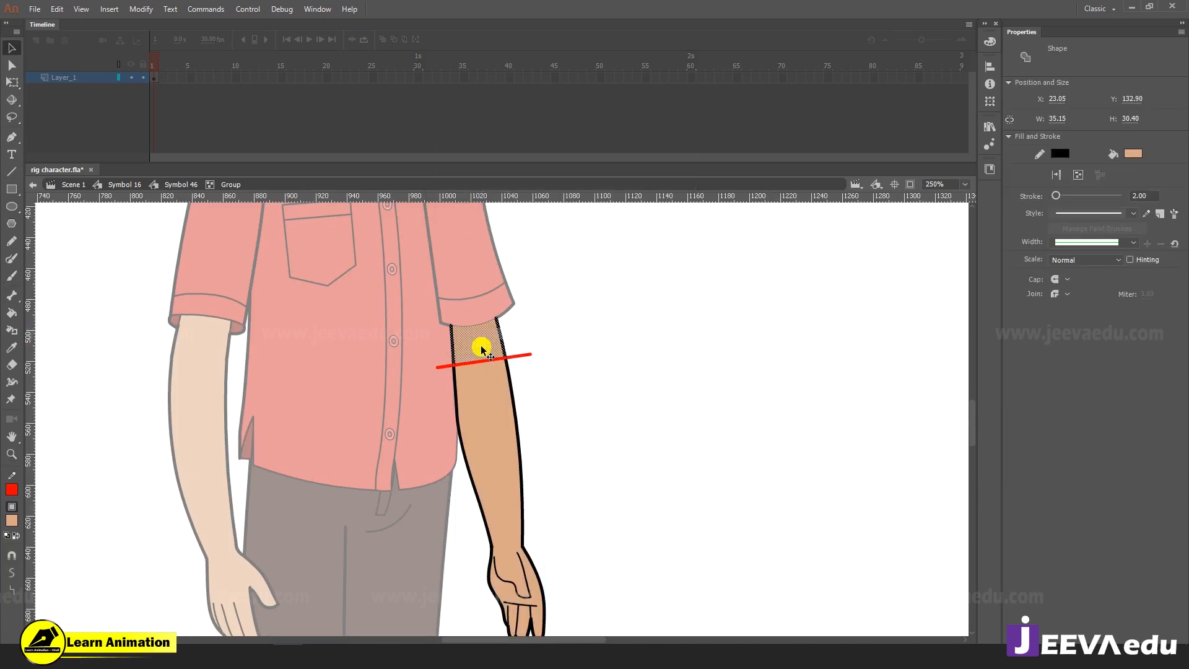
{"action": "key", "text": "F8"}
{"action": "key", "text": "Return"}
Delete the red line's overhanging ends and its remaining segment inside the forearm symbol
{"action": "key", "text": "ctrl+="}
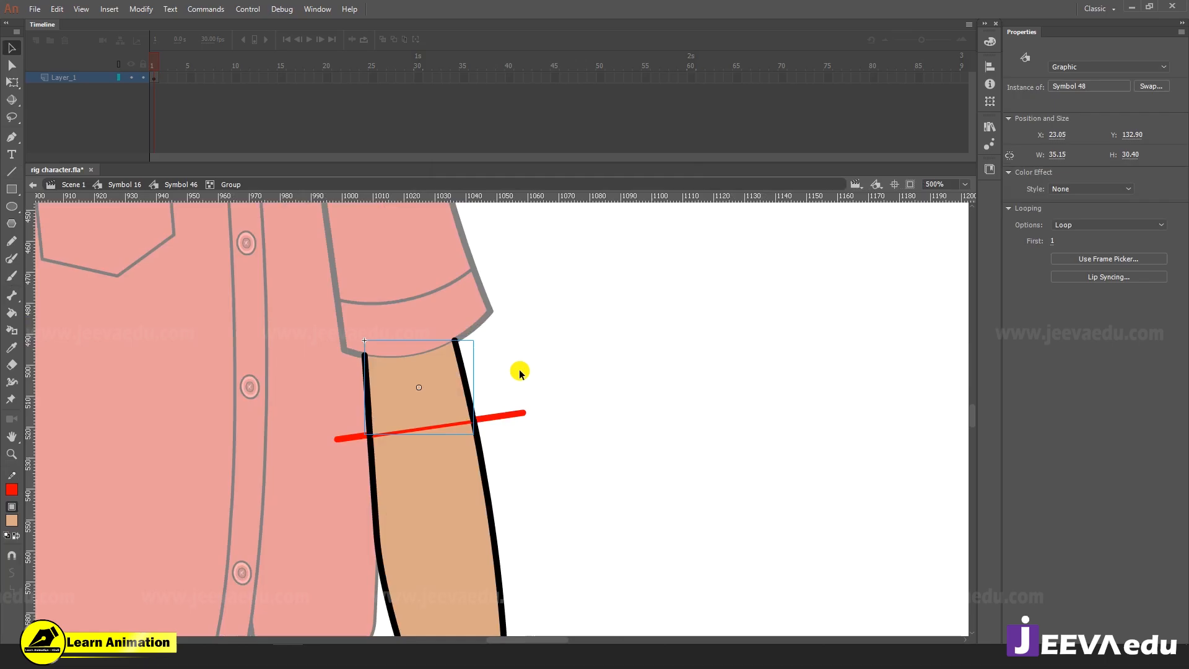
{"action": "left_click", "coordinate": [498, 416]}
{"action": "key", "text": "Delete"}
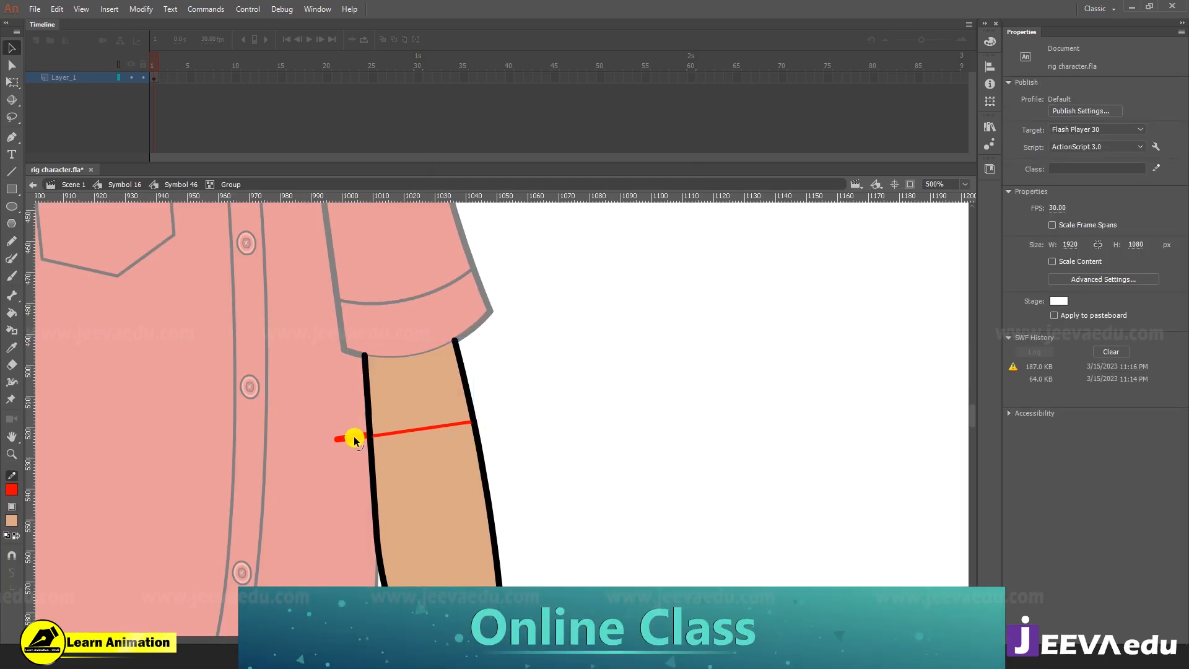
{"action": "left_click", "coordinate": [355, 440]}
{"action": "key", "text": "Delete"}
{"action": "double_click", "coordinate": [438, 466]}
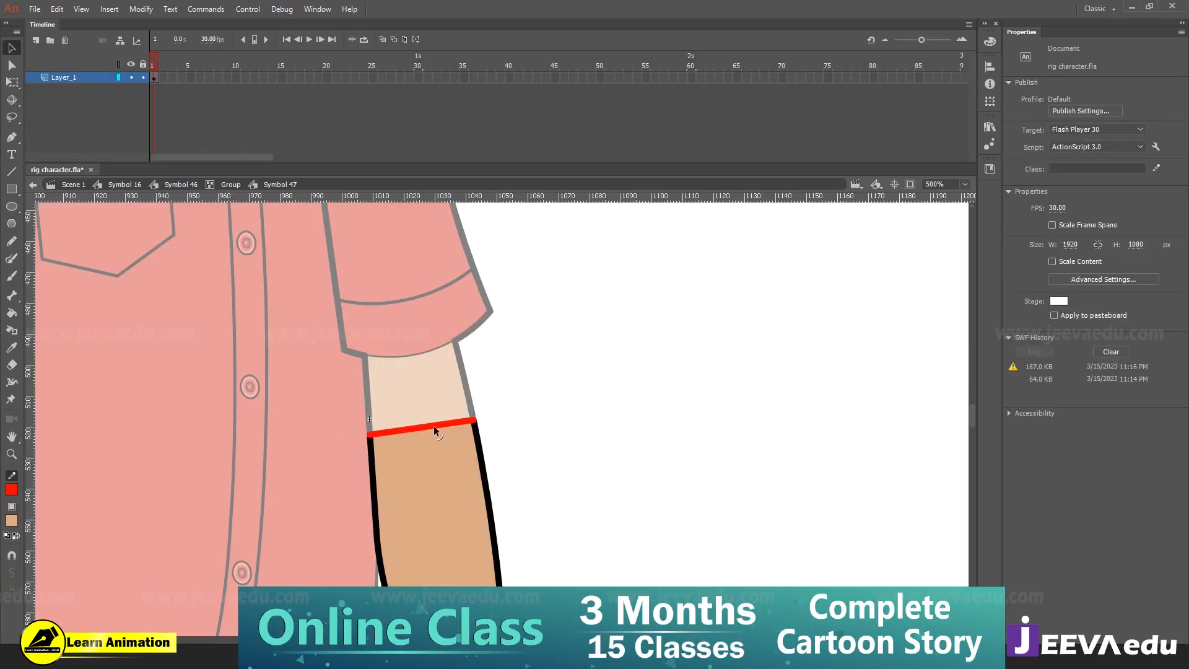
{"action": "left_click", "coordinate": [434, 426]}
{"action": "key", "text": "Delete"}
Leave the forearm symbol and return to editing the group that contains both arm pieces
{"action": "key", "text": "z"}
{"action": "left_click", "coordinate": [443, 478], "text": "alt"}
{"action": "left_click", "coordinate": [447, 480], "text": "alt"}
{"action": "left_click", "coordinate": [472, 495], "text": "alt"}
{"action": "left_click", "coordinate": [579, 513], "text": "alt"}
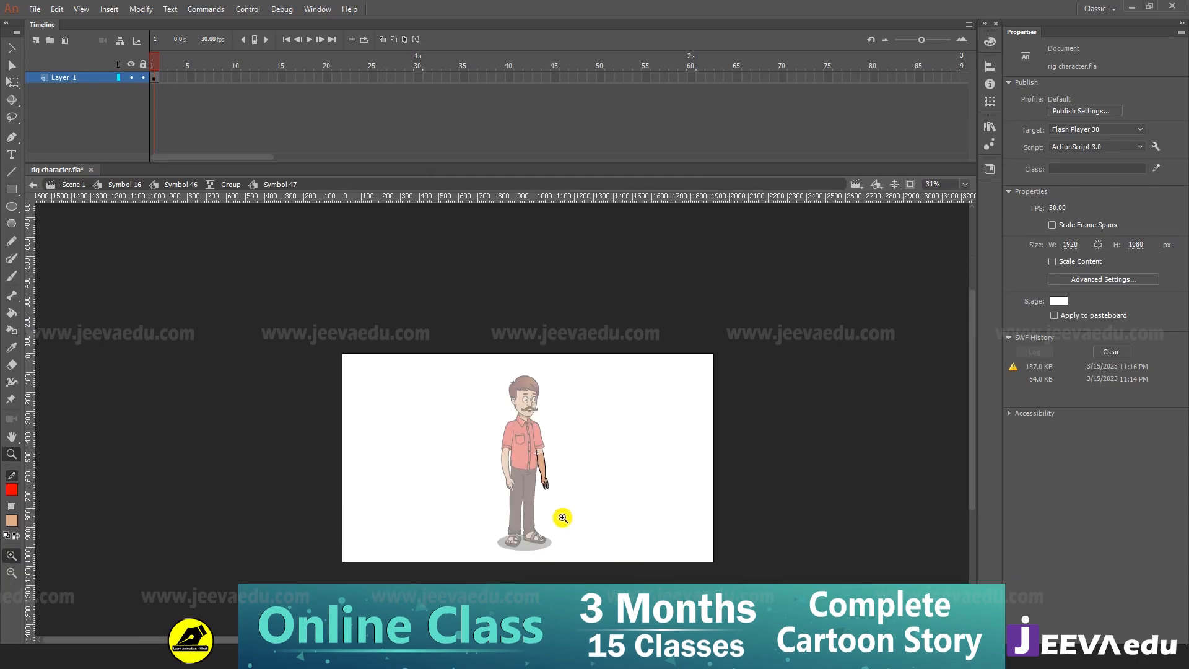
{"action": "left_click", "coordinate": [531, 444]}
{"action": "left_click", "coordinate": [531, 445]}
{"action": "left_click_drag", "start_coordinate": [526, 441], "coordinate": [621, 427]}
{"action": "key", "text": "v"}
{"action": "double_click", "coordinate": [625, 427]}
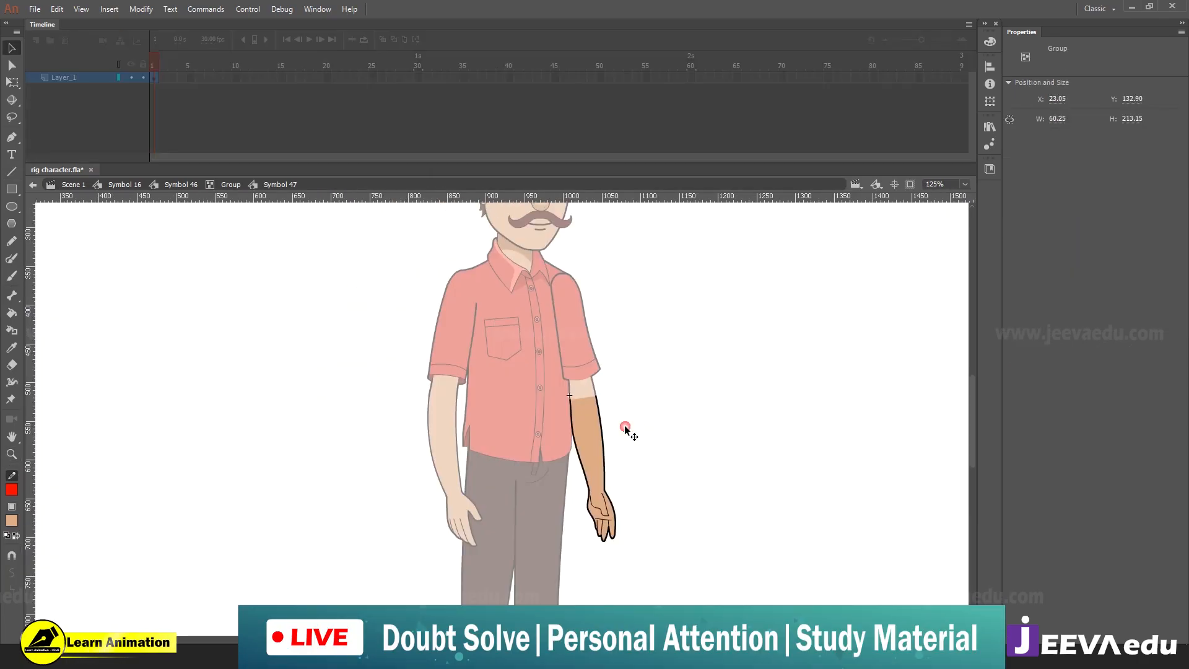
{"action": "key", "text": "ctrl+="}
{"action": "left_click", "coordinate": [562, 457]}
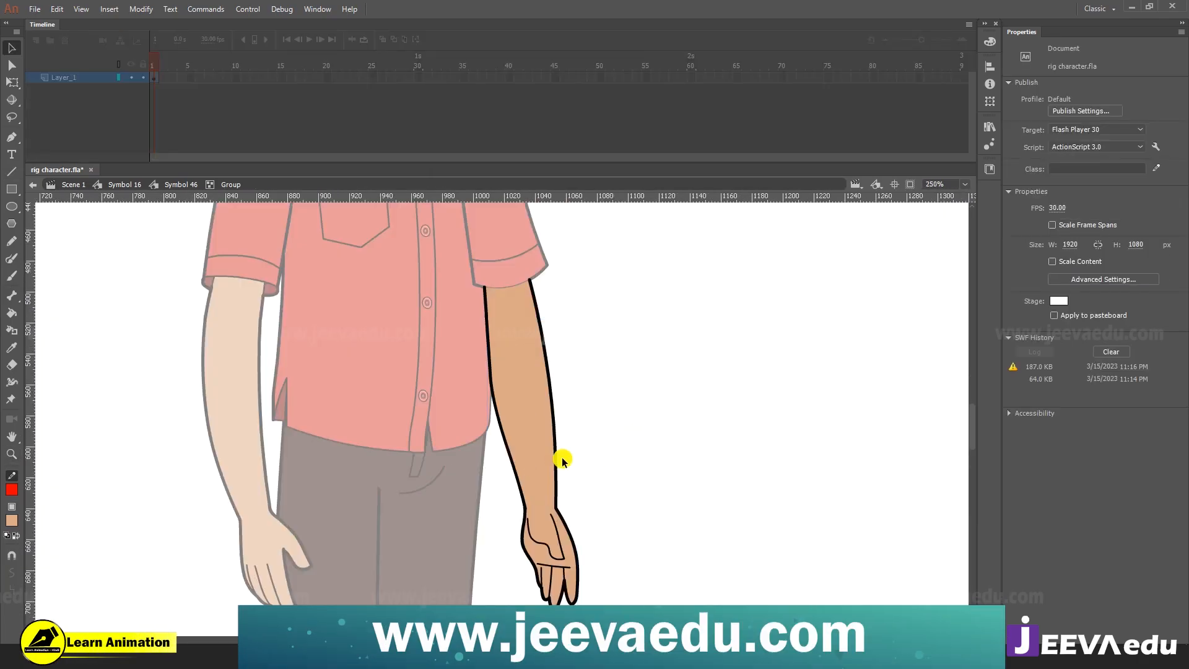
Return to editing Symbol 46 and break the forearm group apart into its two symbols
{"action": "left_click", "coordinate": [526, 413]}
{"action": "key", "text": "z"}
{"action": "left_click", "coordinate": [464, 379], "text": "alt"}
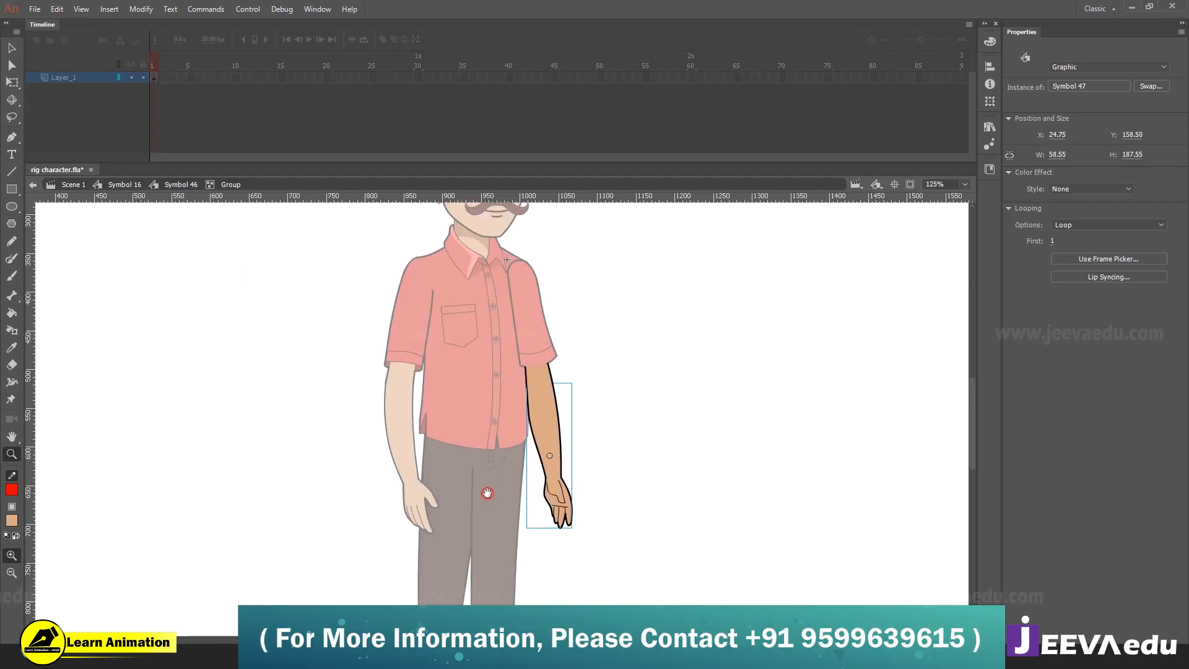
{"action": "key", "text": "v"}
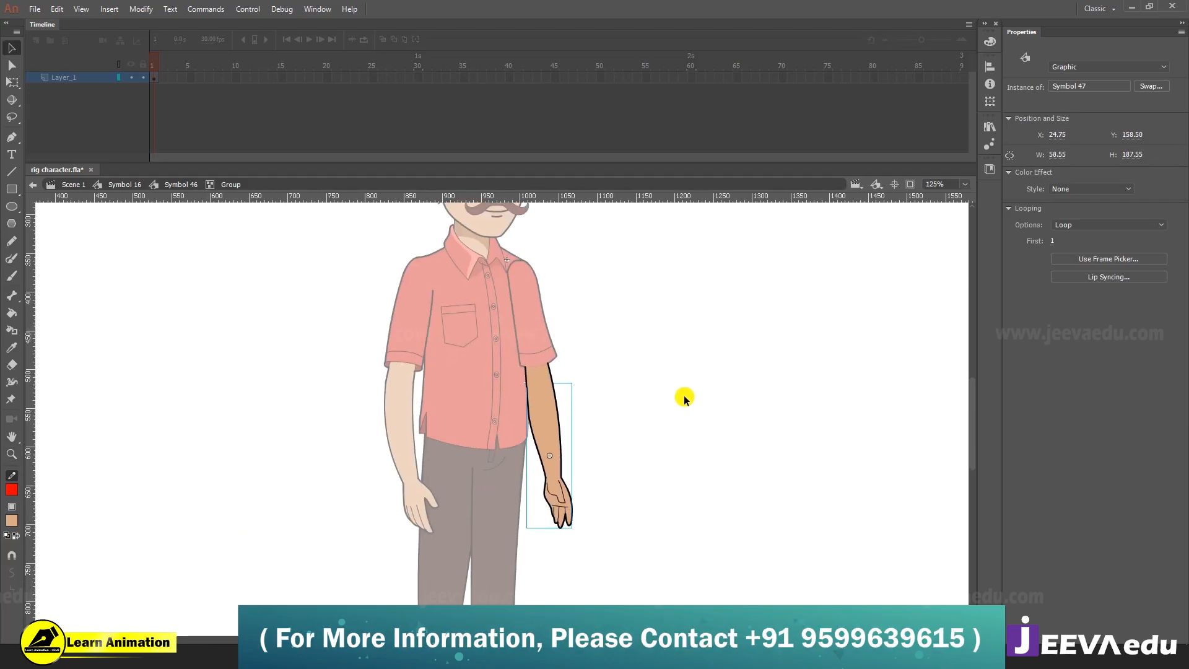
{"action": "left_click", "coordinate": [176, 185]}
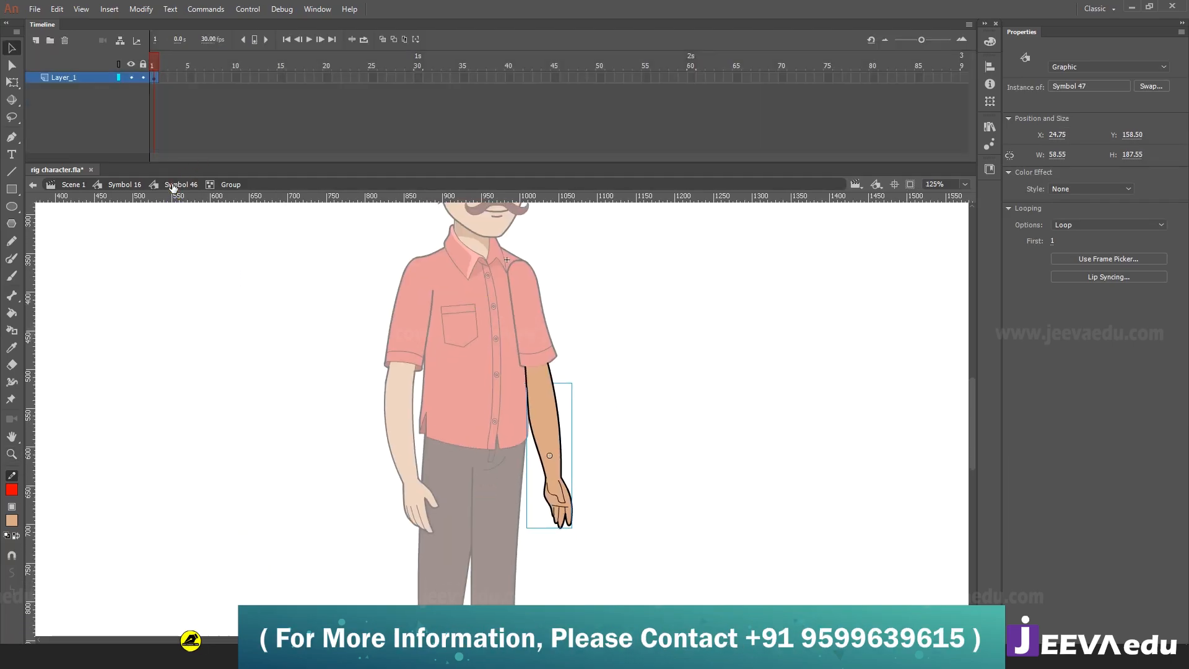
{"action": "left_click", "coordinate": [566, 455]}
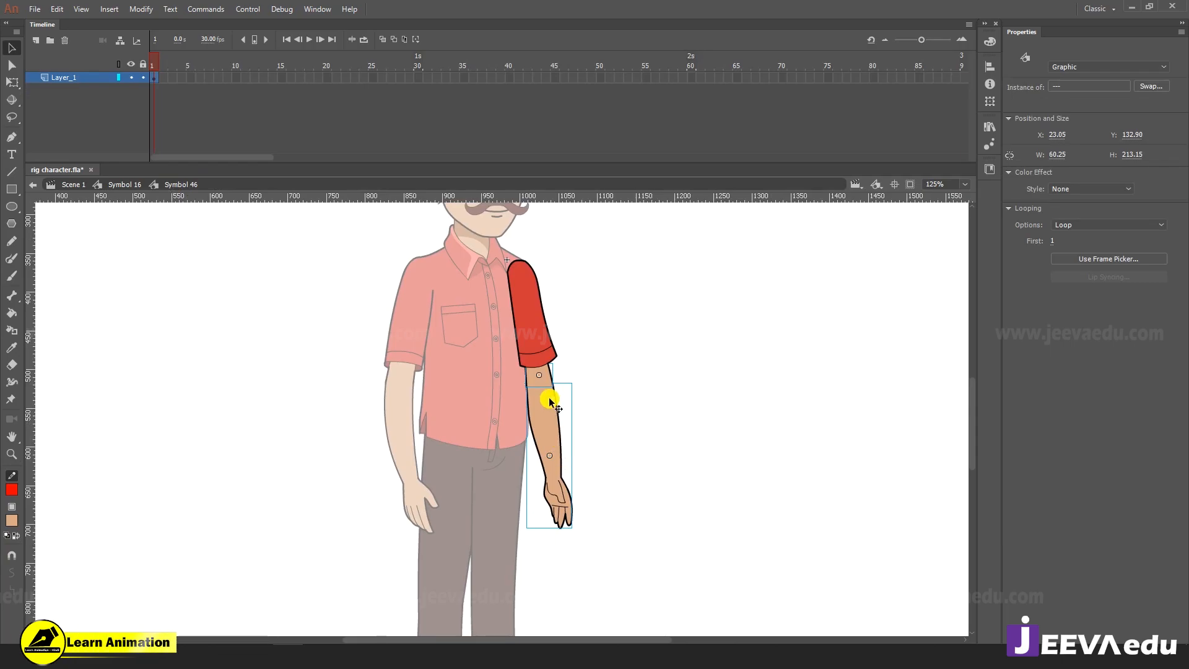
Cut the forearm and hand symbol and paste it in place on a new layer above Layer_1
{"action": "left_click", "coordinate": [578, 401]}
{"action": "mouse_move", "coordinate": [539, 437]}
{"action": "left_mouse_down"}
{"action": "mouse_move", "coordinate": [514, 449]}
{"action": "mouse_move", "coordinate": [544, 451]}
{"action": "left_mouse_up"}
{"action": "key", "text": "ctrl+z"}
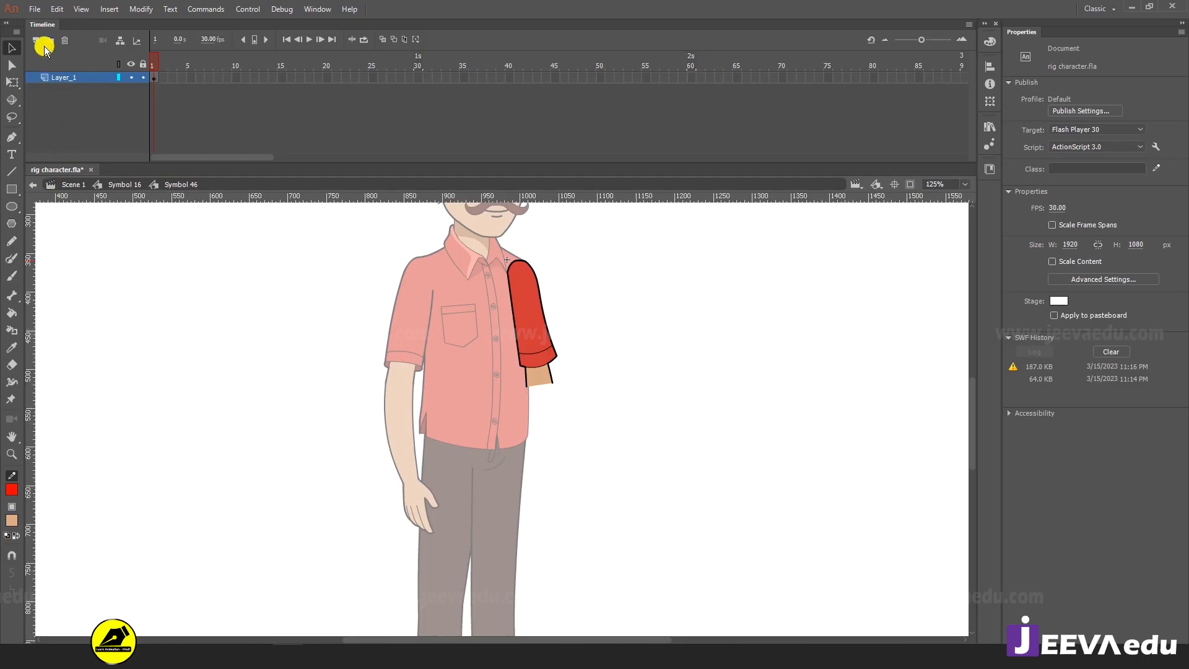
{"action": "left_click", "coordinate": [36, 40]}
{"action": "right_click", "coordinate": [171, 351]}
{"action": "left_click", "coordinate": [228, 391]}
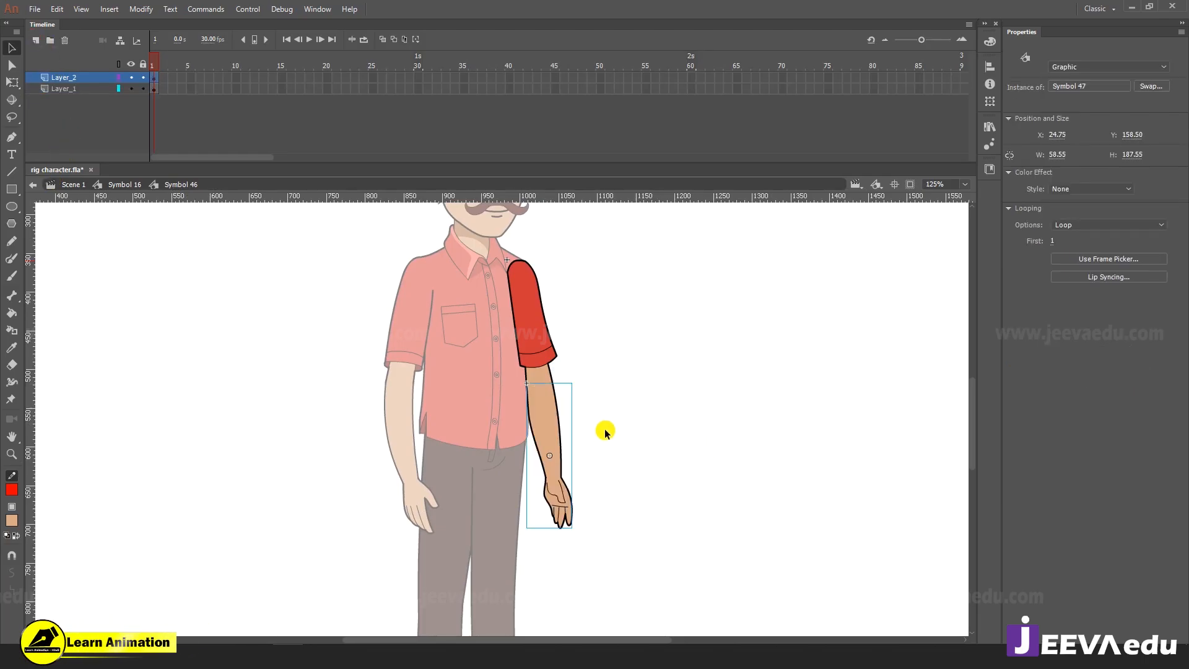
Hide Layer_2 and convert the sleeve together with the short arm piece into a graphic symbol
{"action": "left_click", "coordinate": [131, 77]}
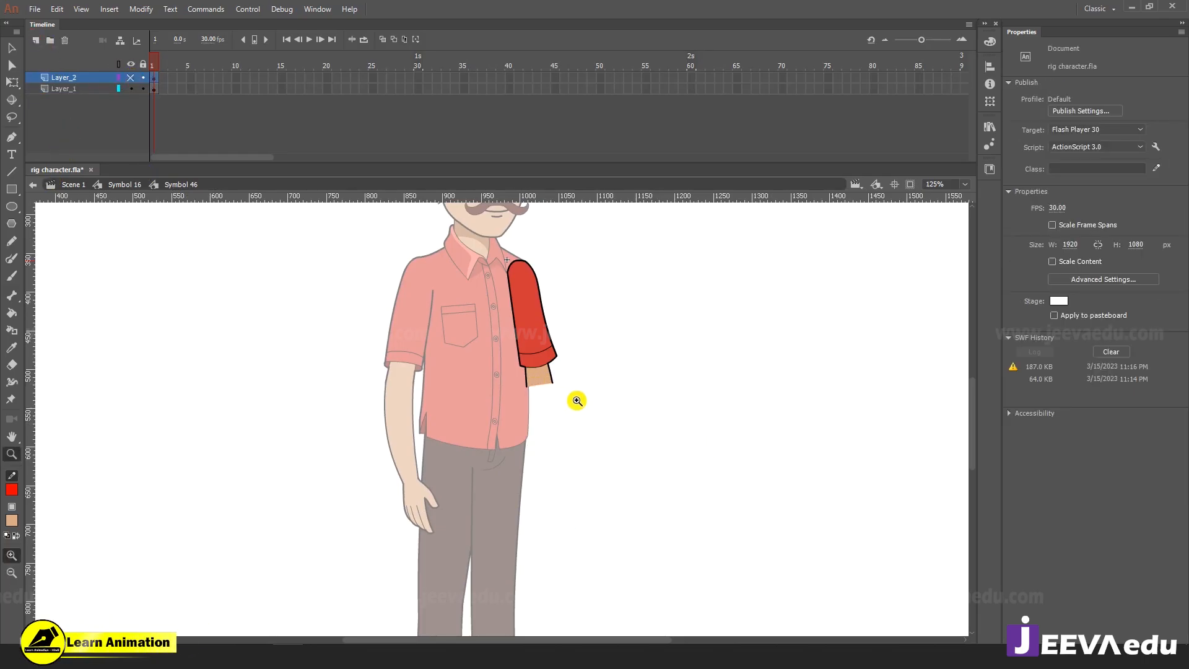
{"action": "left_click_drag", "start_coordinate": [598, 245], "coordinate": [467, 415]}
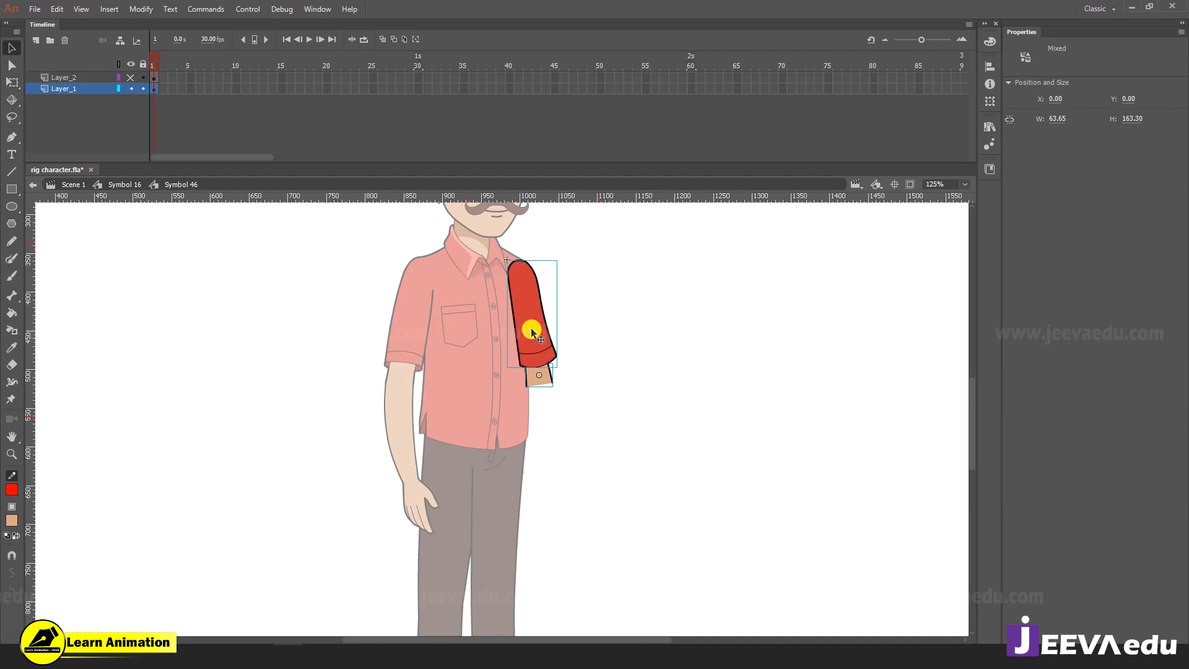
{"action": "key", "text": "F8"}
{"action": "key", "text": "Return"}
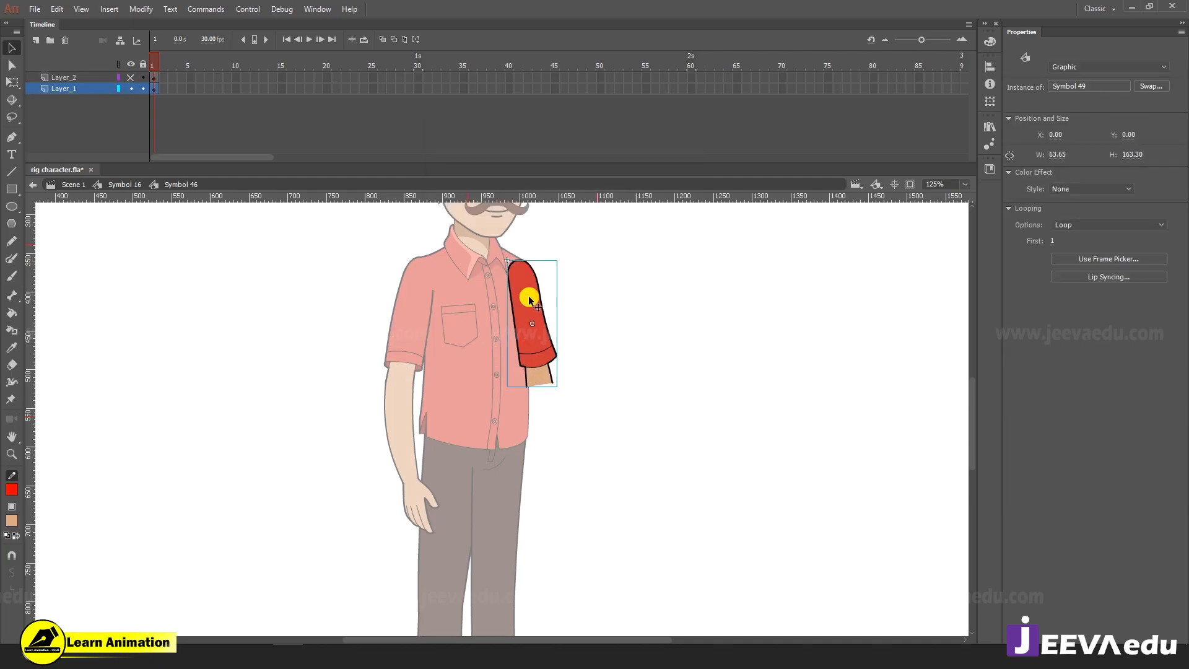
Add a new layer inside Symbol 46 and place it beneath the upper arm's Layer_1
{"action": "left_click", "coordinate": [36, 41]}
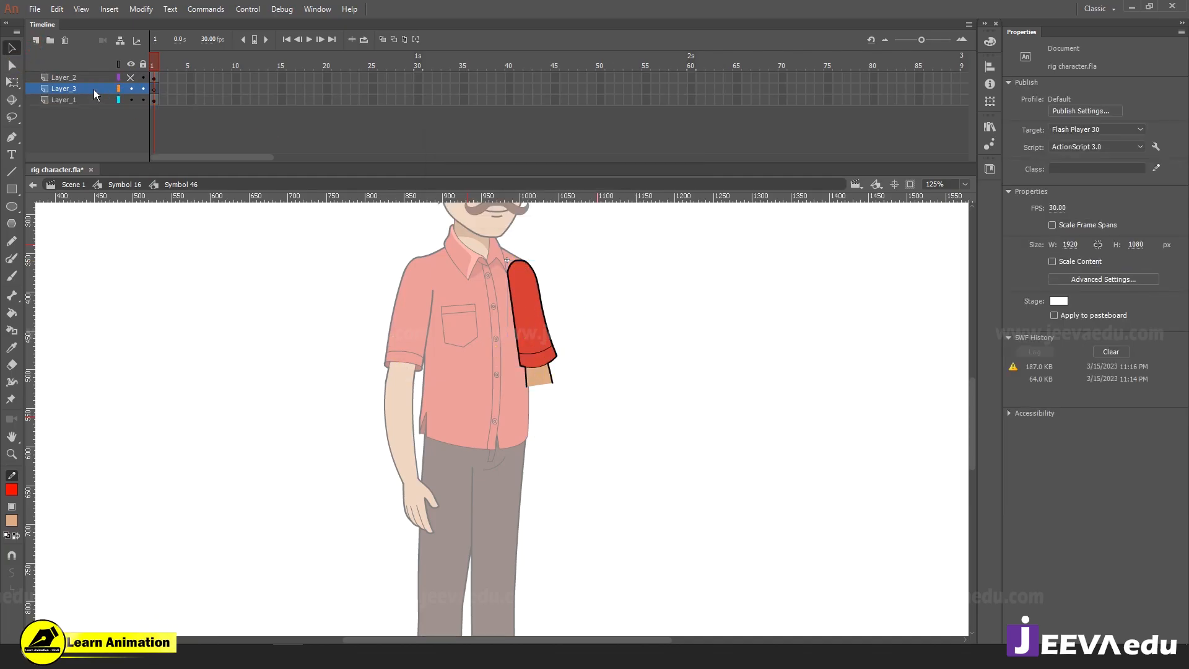
{"action": "left_click_drag", "start_coordinate": [94, 93], "coordinate": [85, 103]}
{"action": "key", "text": "z"}
{"action": "left_click", "coordinate": [480, 393]}
{"action": "left_click", "coordinate": [546, 398]}
{"action": "left_click", "coordinate": [600, 431]}
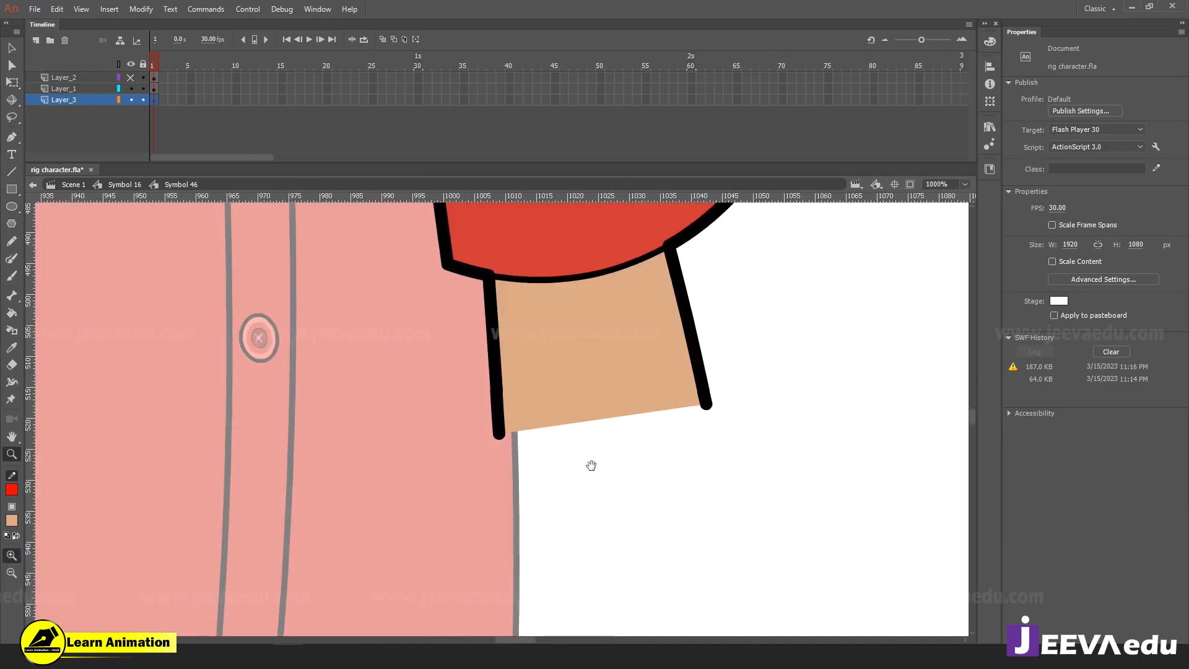
Set the stroke colour to black by sampling the arm's outline
{"action": "left_click_drag", "start_coordinate": [591, 465], "coordinate": [566, 455]}
{"action": "key", "text": "v"}
{"action": "left_click", "coordinate": [11, 489]}
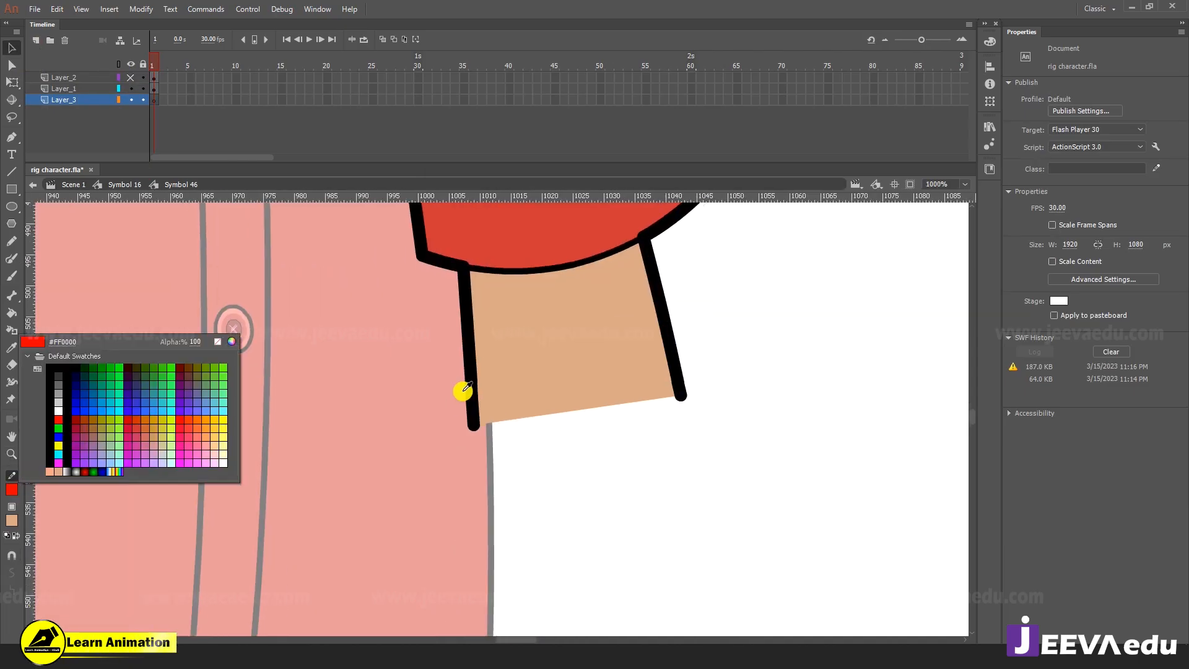
{"action": "left_click", "coordinate": [12, 488]}
{"action": "left_click", "coordinate": [12, 488]}
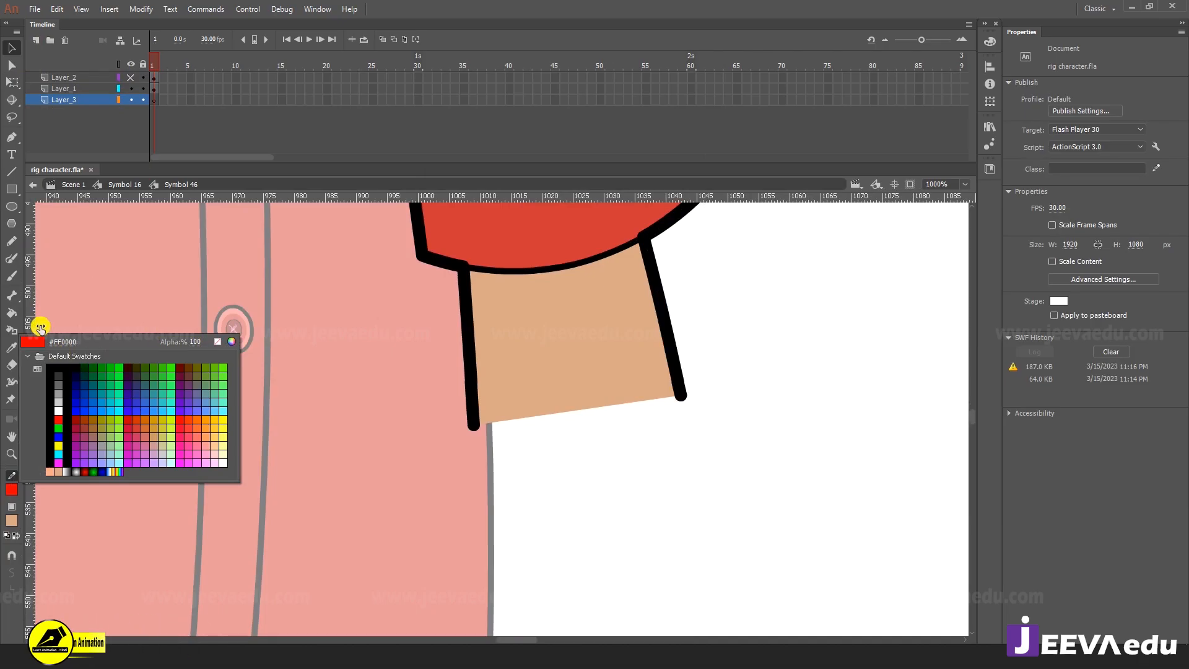
{"action": "left_click", "coordinate": [470, 366]}
{"action": "key", "text": "z"}
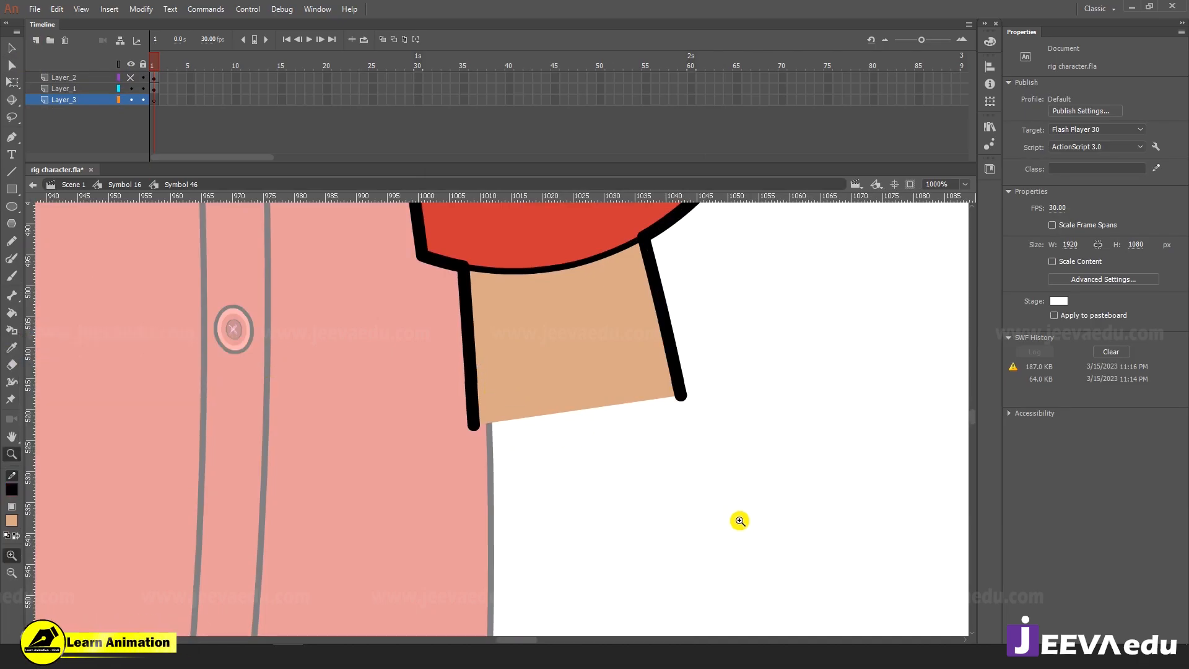
Draw a skin-filled circle about 31 px wide with a black outline on Layer_3 and position it under the upper arm's cut end
{"action": "key", "text": "o"}
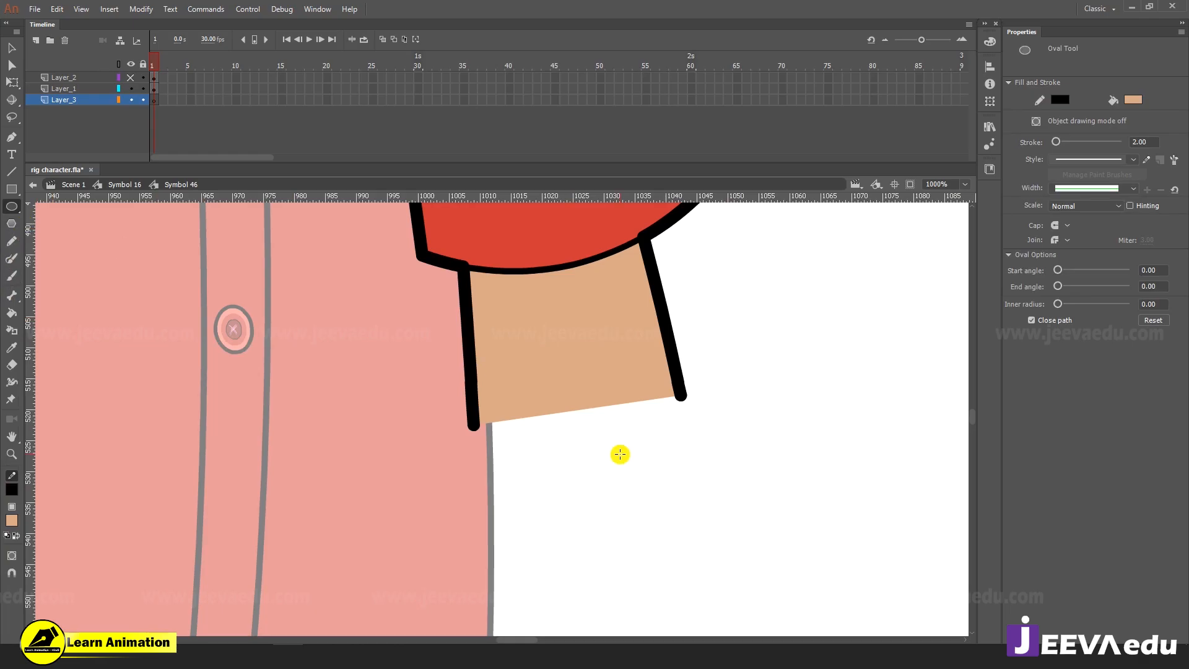
{"action": "left_click_drag", "start_coordinate": [459, 329], "coordinate": [637, 523]}
{"action": "key", "text": "v"}
{"action": "double_click", "coordinate": [592, 477]}
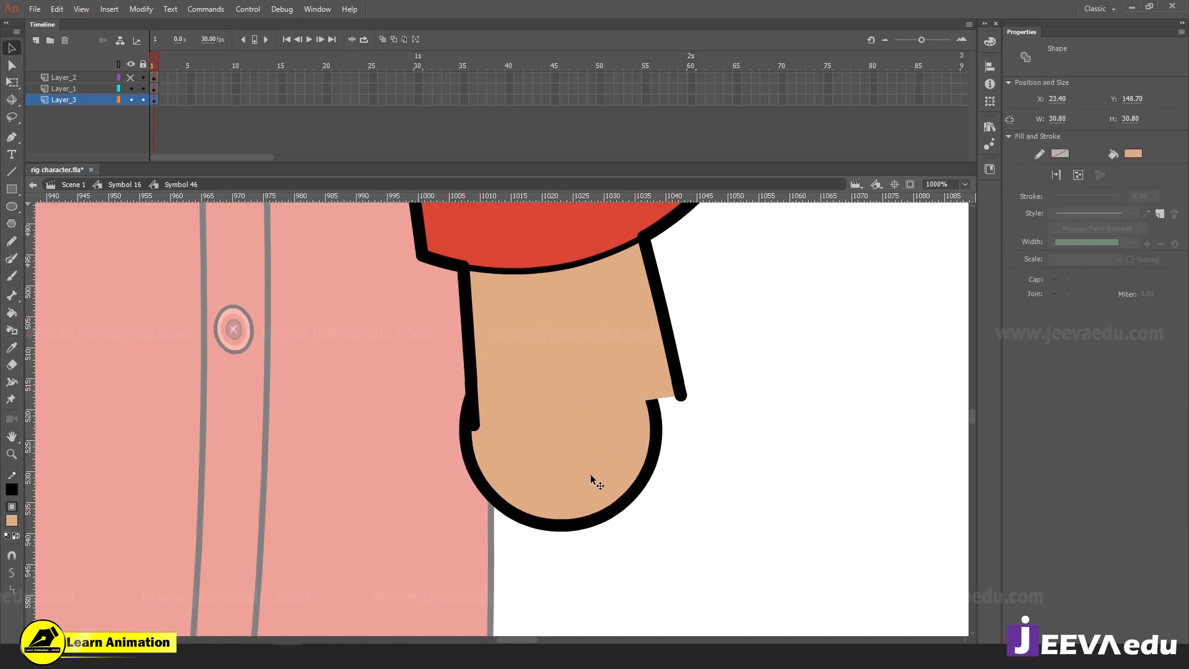
{"action": "key", "text": "q"}
{"action": "left_click_drag", "start_coordinate": [599, 468], "coordinate": [606, 459]}
Scale the elbow circle by 105% and again by 104% to match the arm's width
{"action": "key", "text": "ctrl+alt+s"}
{"action": "type", "text": "1"}
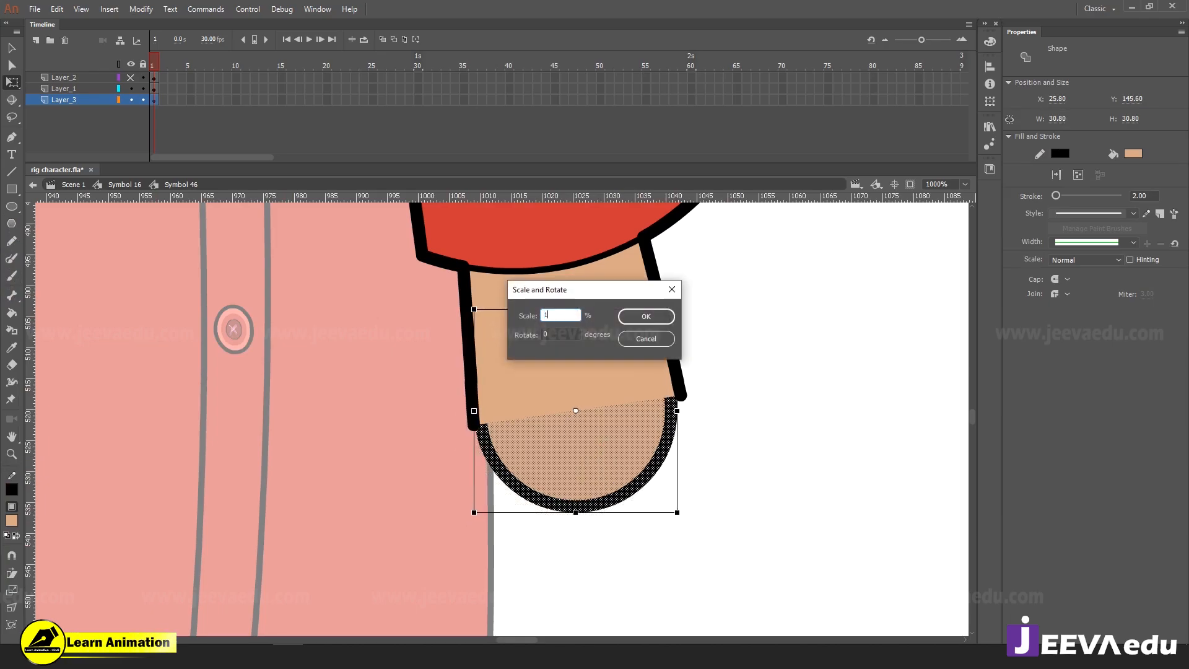
{"action": "type", "text": "5"}
{"action": "key", "text": "Return"}
{"action": "key", "text": "ctrl+alt+s"}
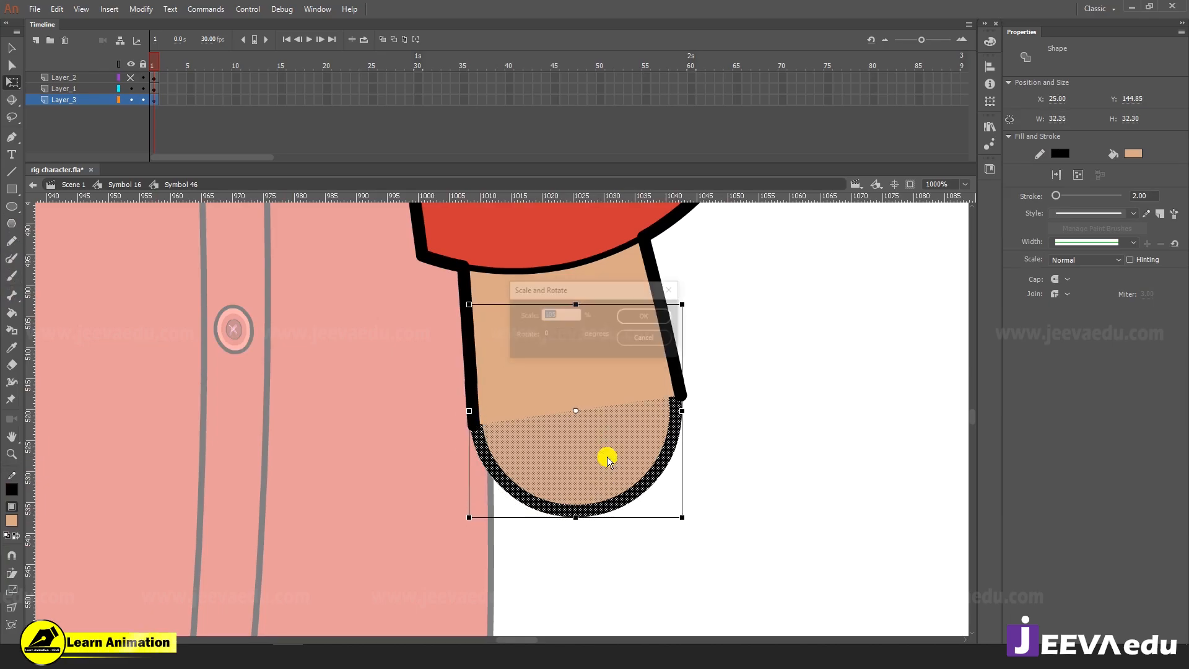
{"action": "type", "text": "104"}
{"action": "key", "text": "Return"}
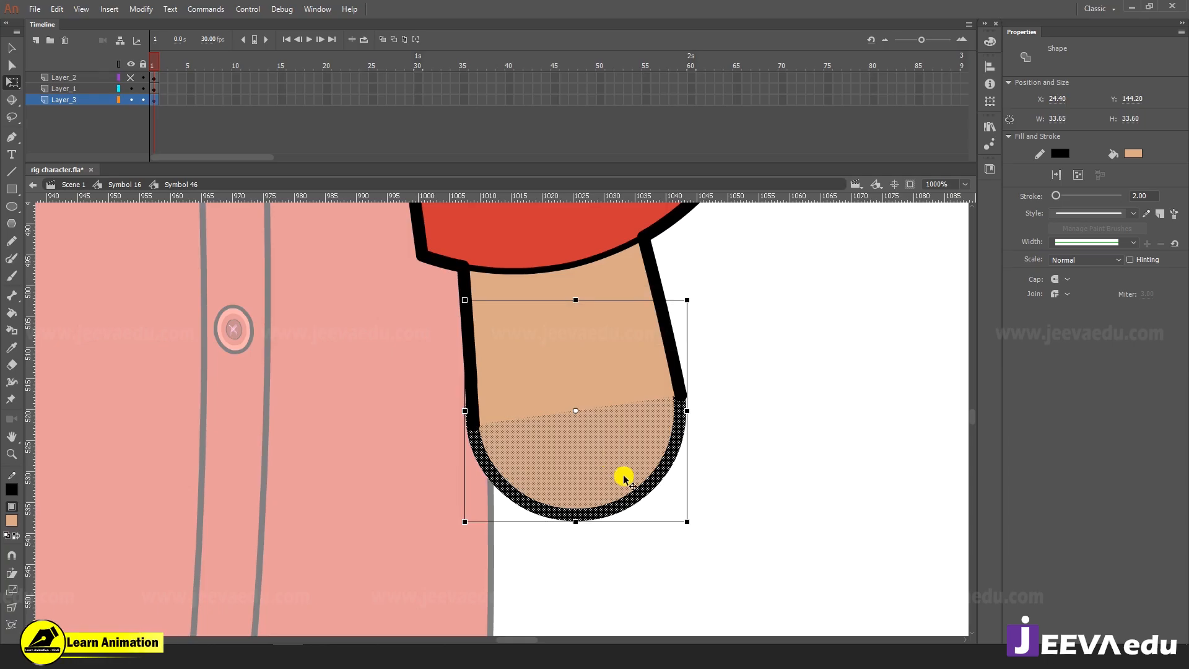
{"action": "left_click", "coordinate": [679, 527]}
Scale the elbow circle by a further 101% and check its fit against the arm's outlines
{"action": "key", "text": "z"}
{"action": "left_click", "coordinate": [572, 455]}
{"action": "key", "text": "v"}
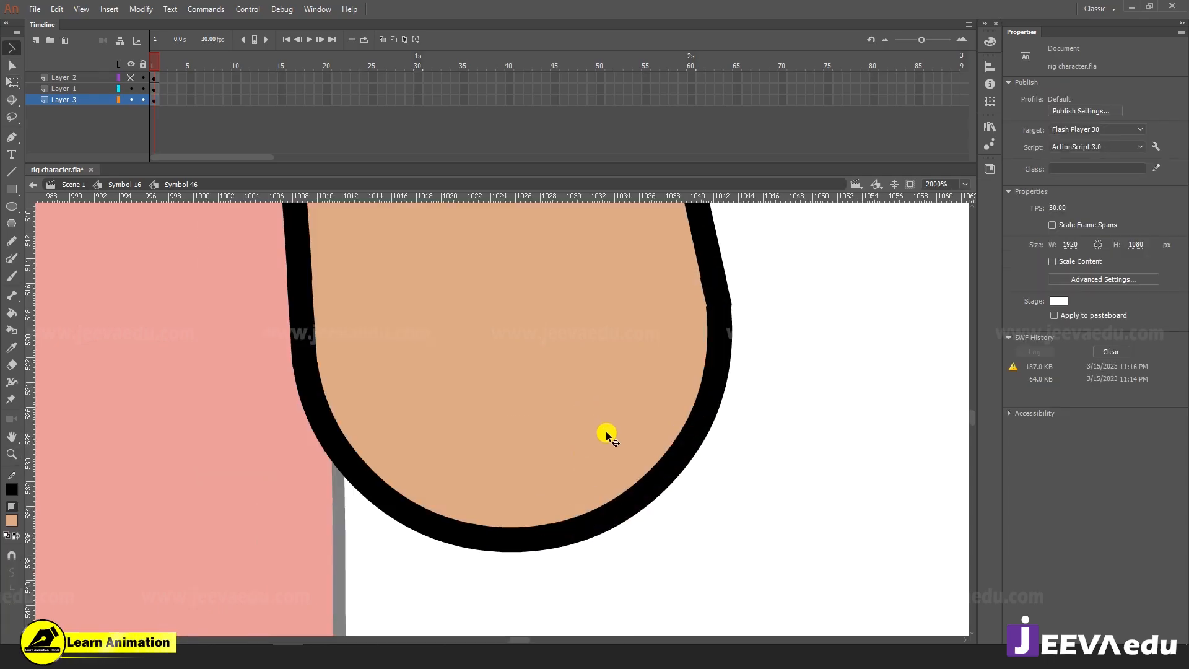
{"action": "double_click", "coordinate": [607, 454]}
{"action": "key", "text": "ctrl+alt+s"}
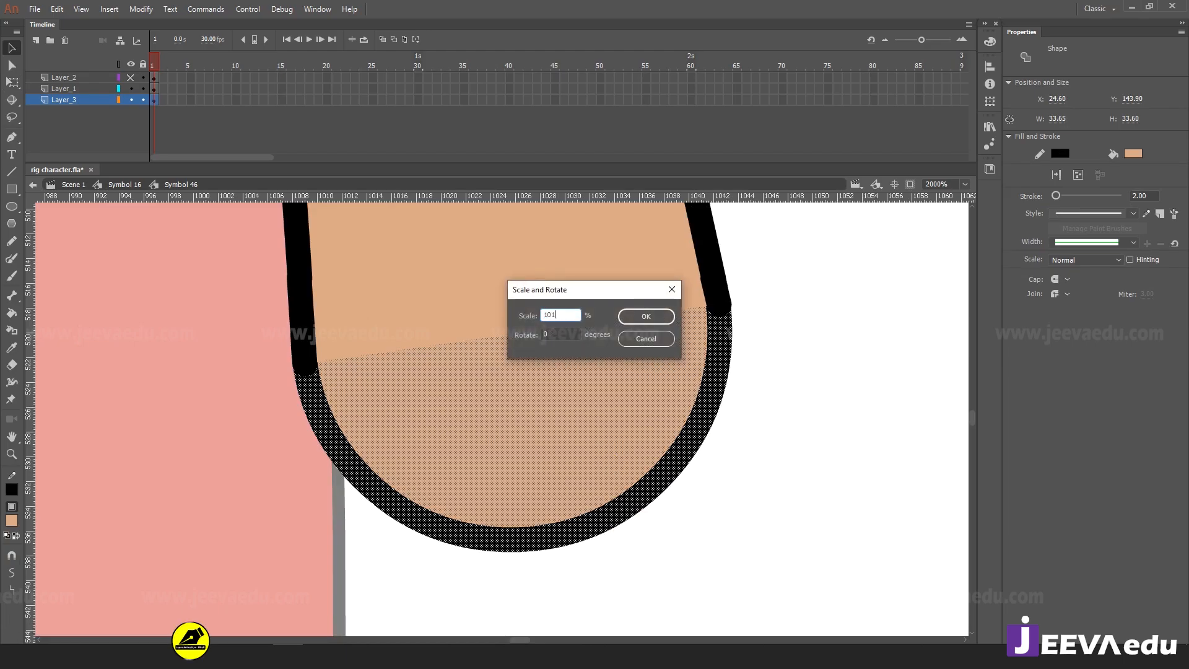
{"action": "key", "text": "Return"}
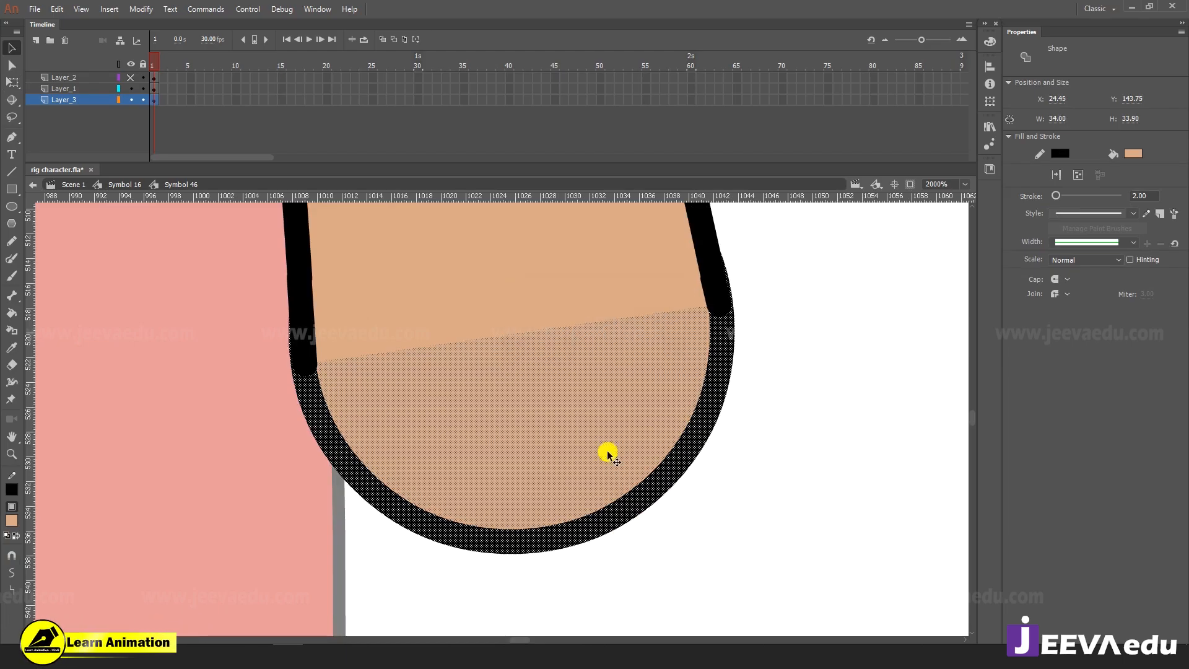
{"action": "left_click", "coordinate": [803, 484]}
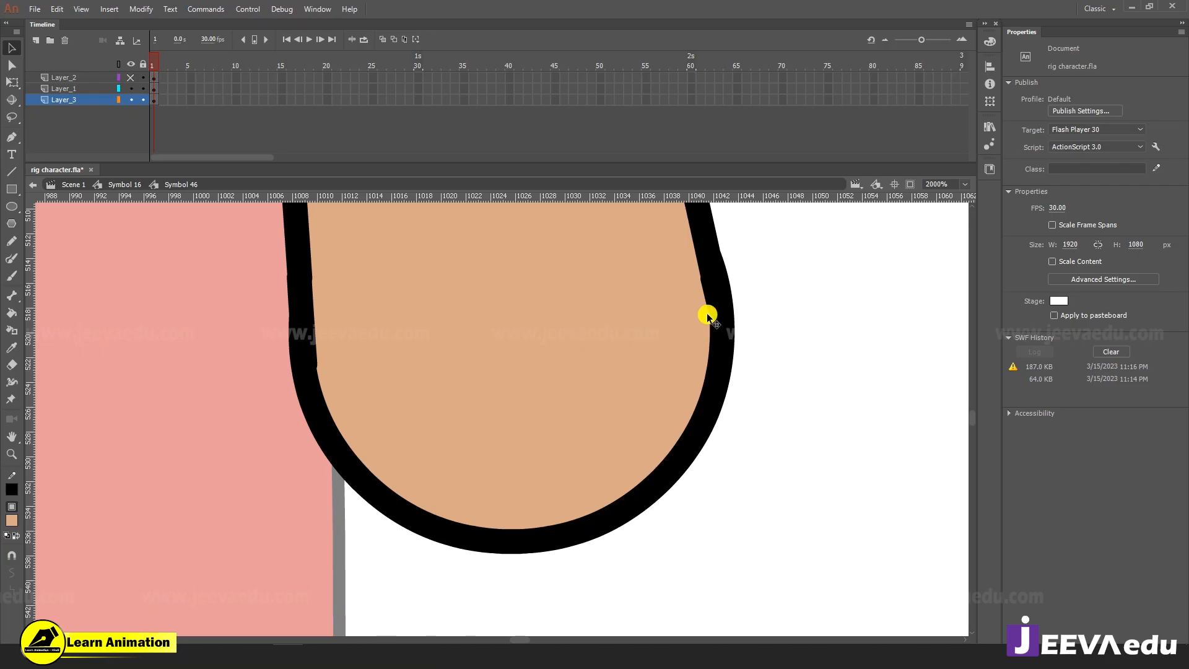
Nudge the elbow circle slightly down and convert it to a graphic symbol
{"action": "double_click", "coordinate": [600, 424]}
{"action": "key", "text": "q"}
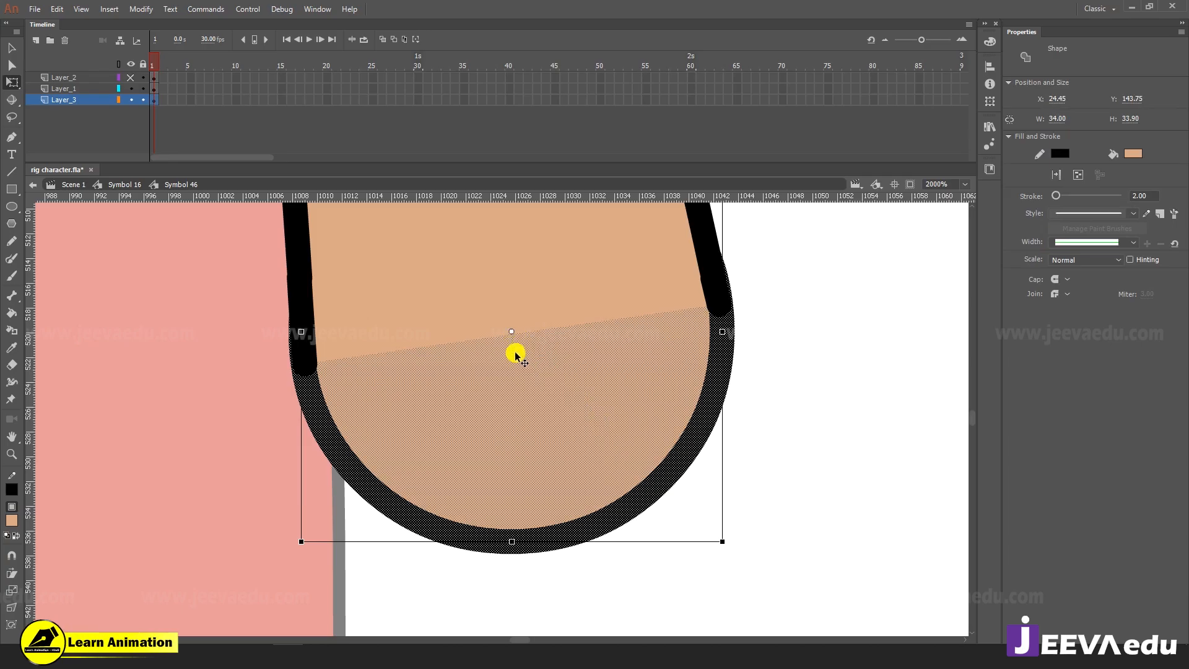
{"action": "key", "text": "Down"}
{"action": "key", "text": "Down"}
{"action": "key", "text": "Up"}
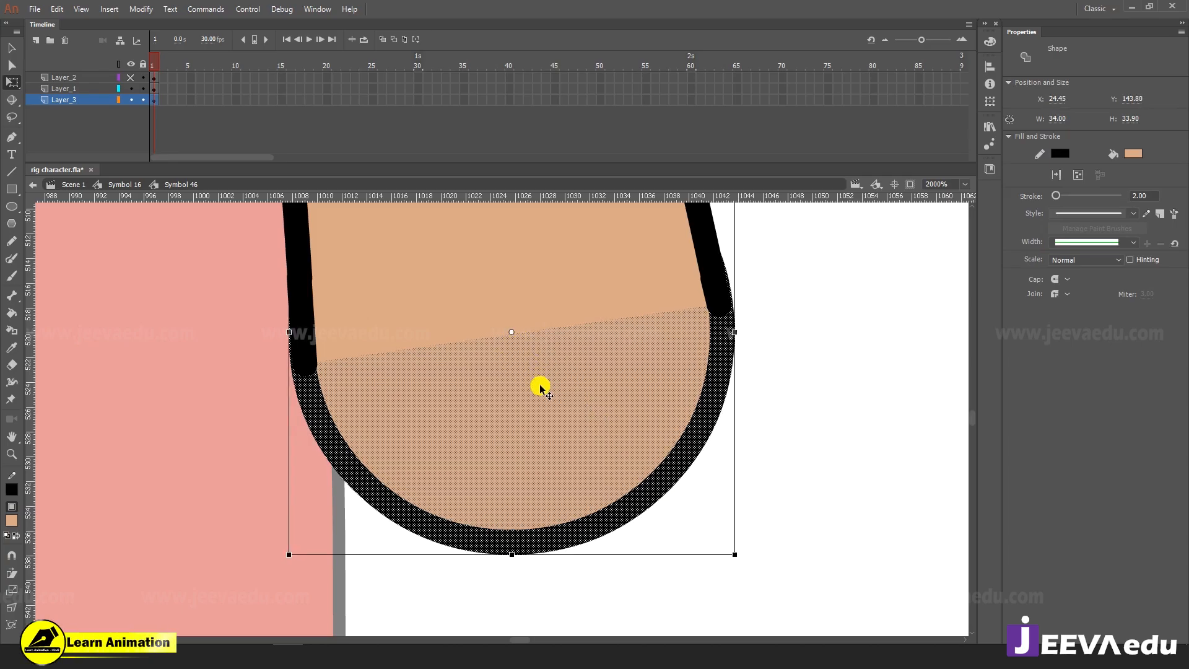
{"action": "key", "text": "F8"}
{"action": "key", "text": "Return"}
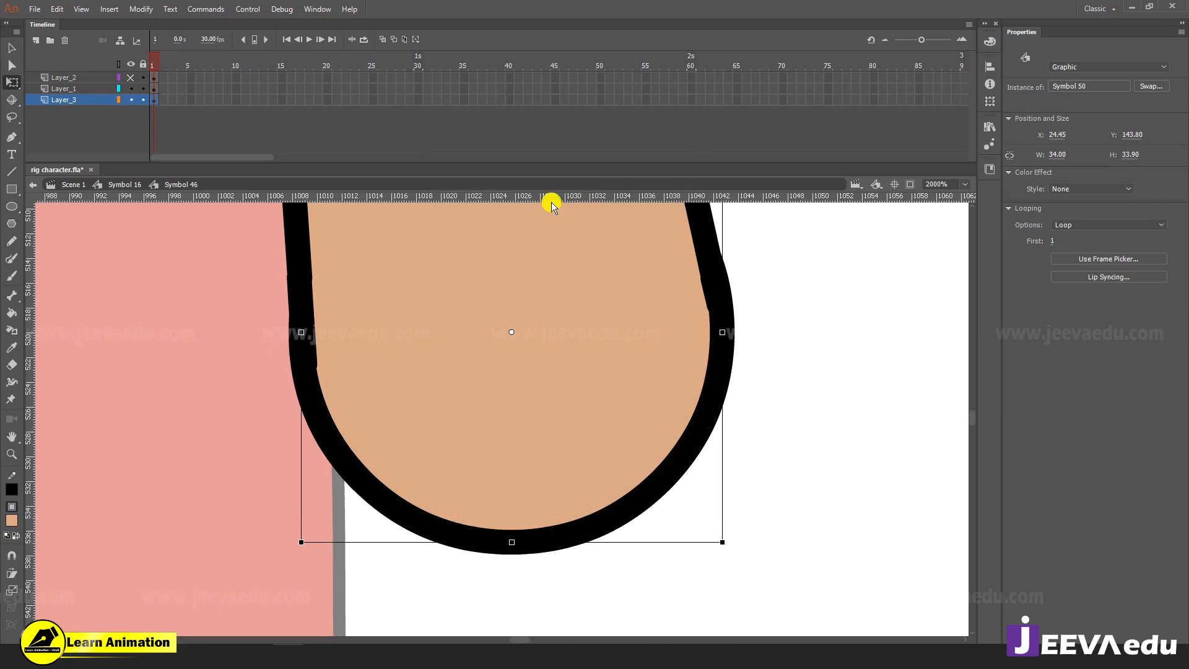
Place a horizontal and a vertical guide crossing at the elbow circle's centre
{"action": "left_click_drag", "start_coordinate": [551, 204], "coordinate": [516, 332]}
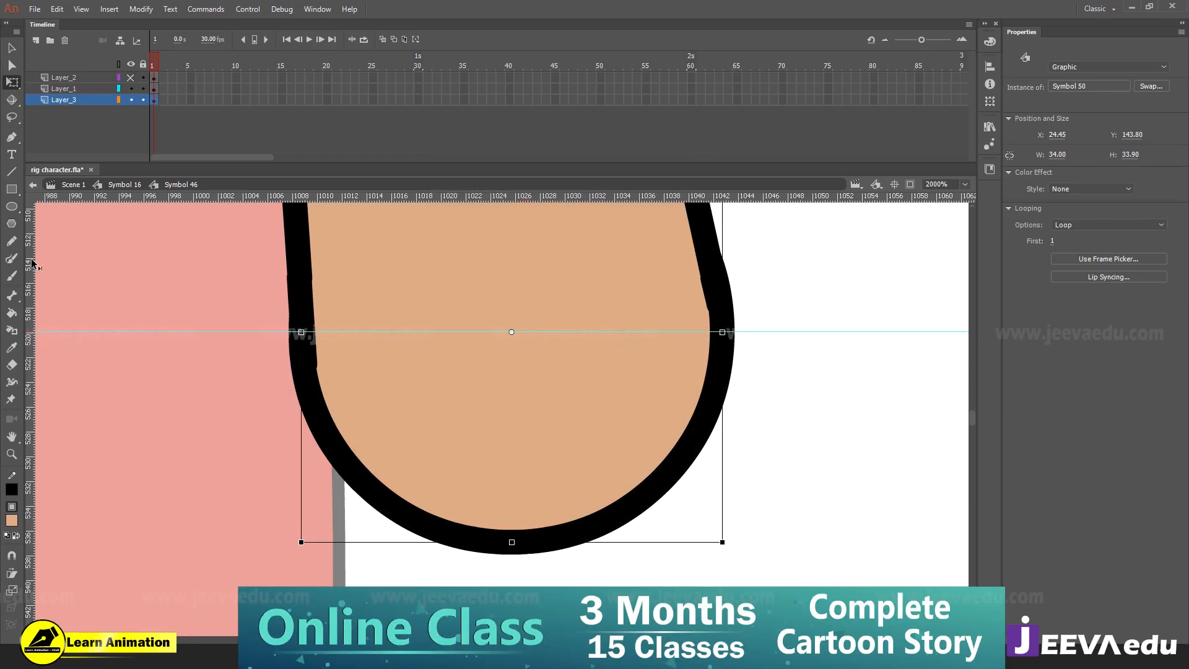
{"action": "left_click_drag", "start_coordinate": [32, 265], "coordinate": [511, 348]}
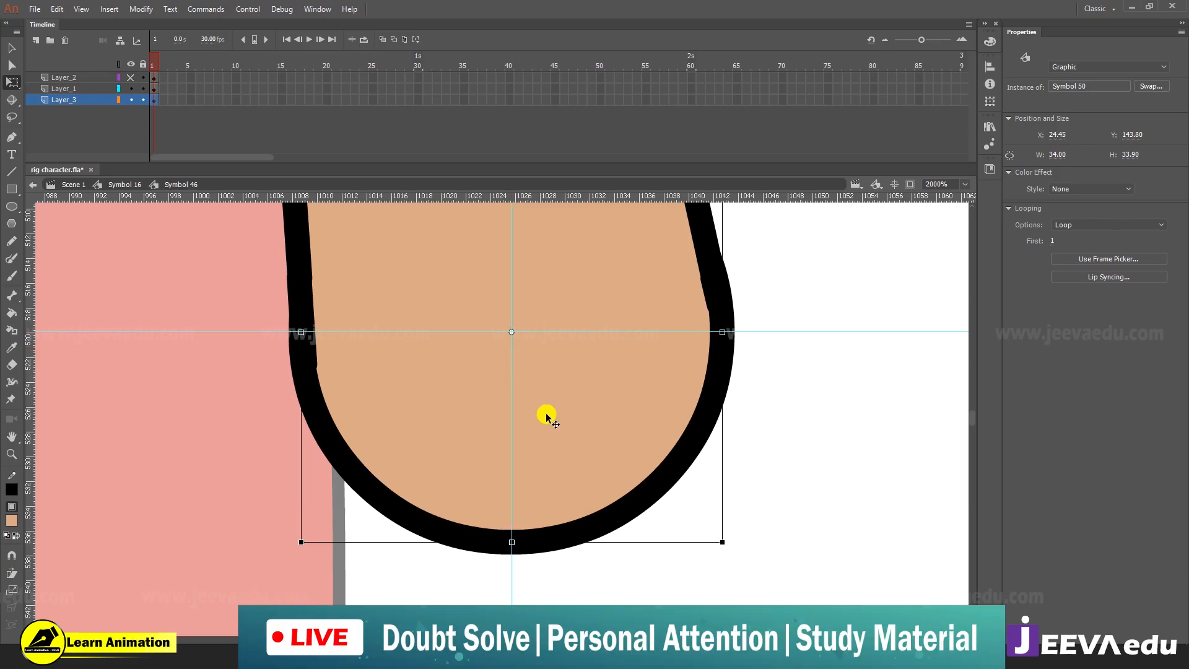
{"action": "key", "text": "ctrl+space"}
{"action": "key", "text": "z"}
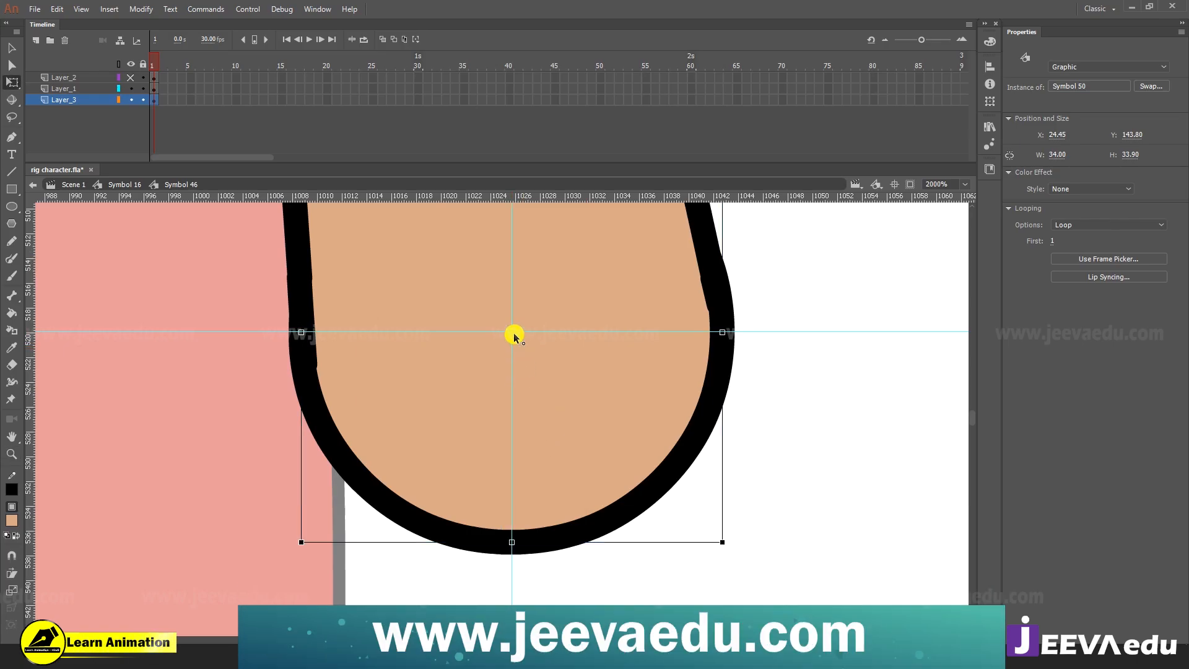
{"action": "left_click", "coordinate": [510, 333], "text": "alt"}
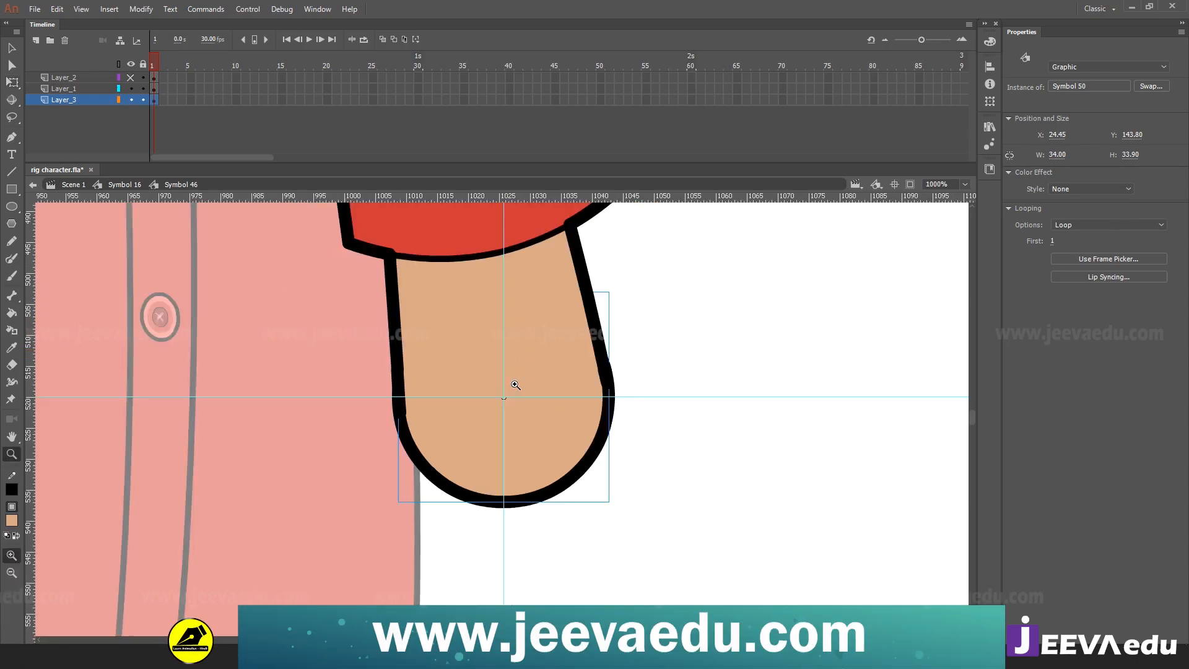
Show Layer_2 and move the forearm symbol's transformation point to the guide intersection at the elbow
{"action": "left_click", "coordinate": [130, 77]}
{"action": "left_click", "coordinate": [421, 377], "text": "alt"}
{"action": "left_click", "coordinate": [603, 487], "text": "alt"}
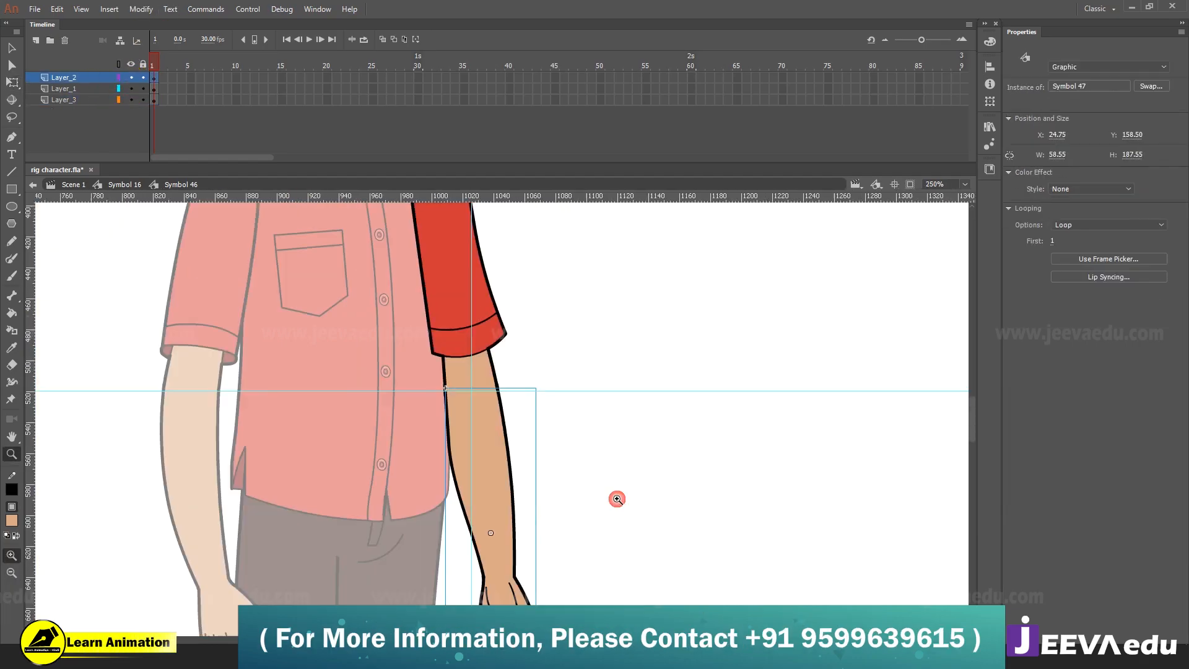
{"action": "left_click_drag", "start_coordinate": [617, 499], "coordinate": [614, 424]}
{"action": "key", "text": "v"}
{"action": "left_click", "coordinate": [605, 437]}
{"action": "left_click", "coordinate": [484, 449]}
{"action": "key", "text": "q"}
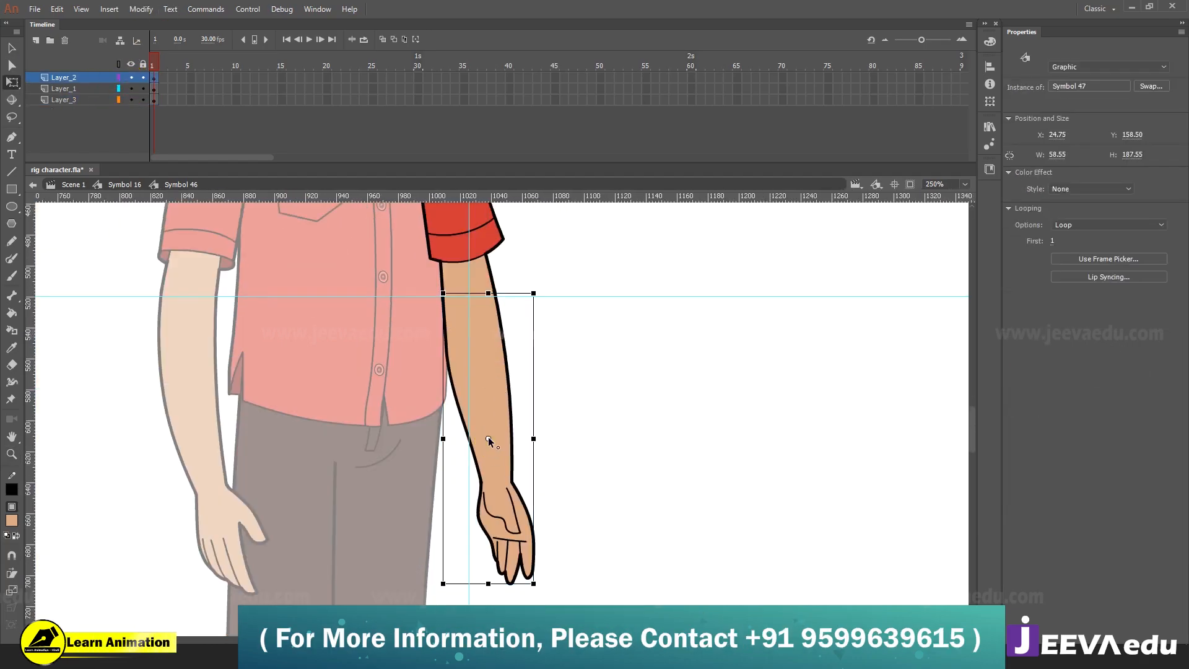
{"action": "left_click_drag", "start_coordinate": [488, 439], "coordinate": [473, 300]}
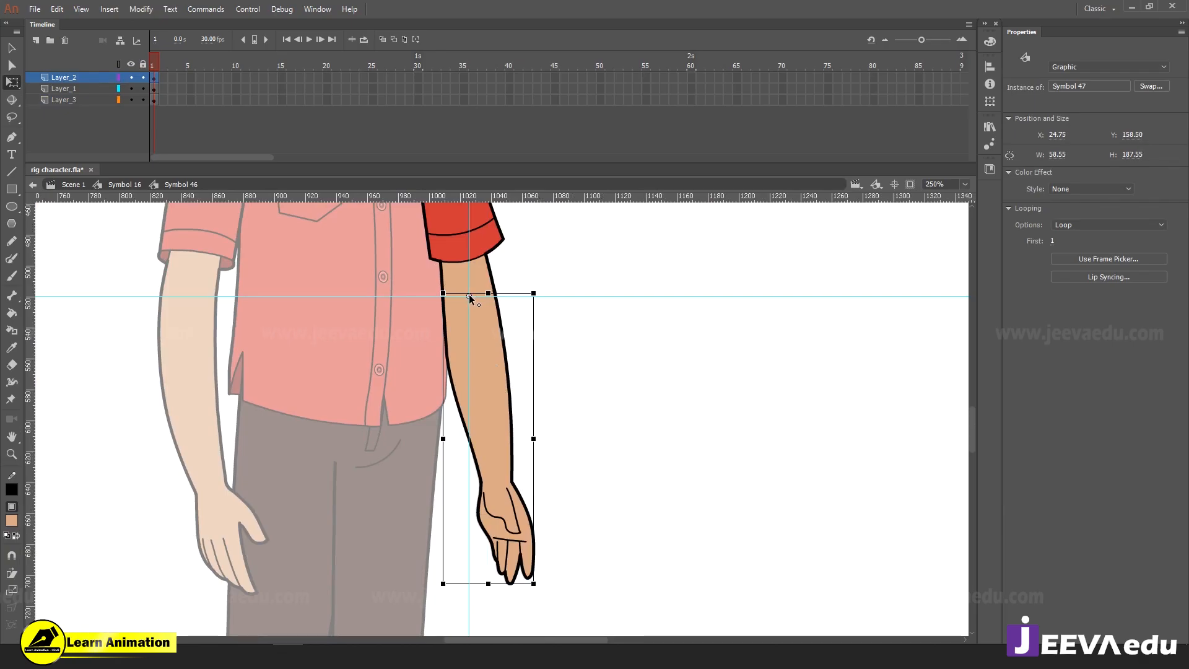
Fine-tune the forearm's transformation point so it sits exactly on the guide crossing
{"action": "key", "text": "z"}
{"action": "left_click", "coordinate": [474, 333]}
{"action": "left_click", "coordinate": [494, 361]}
{"action": "left_click", "coordinate": [512, 435]}
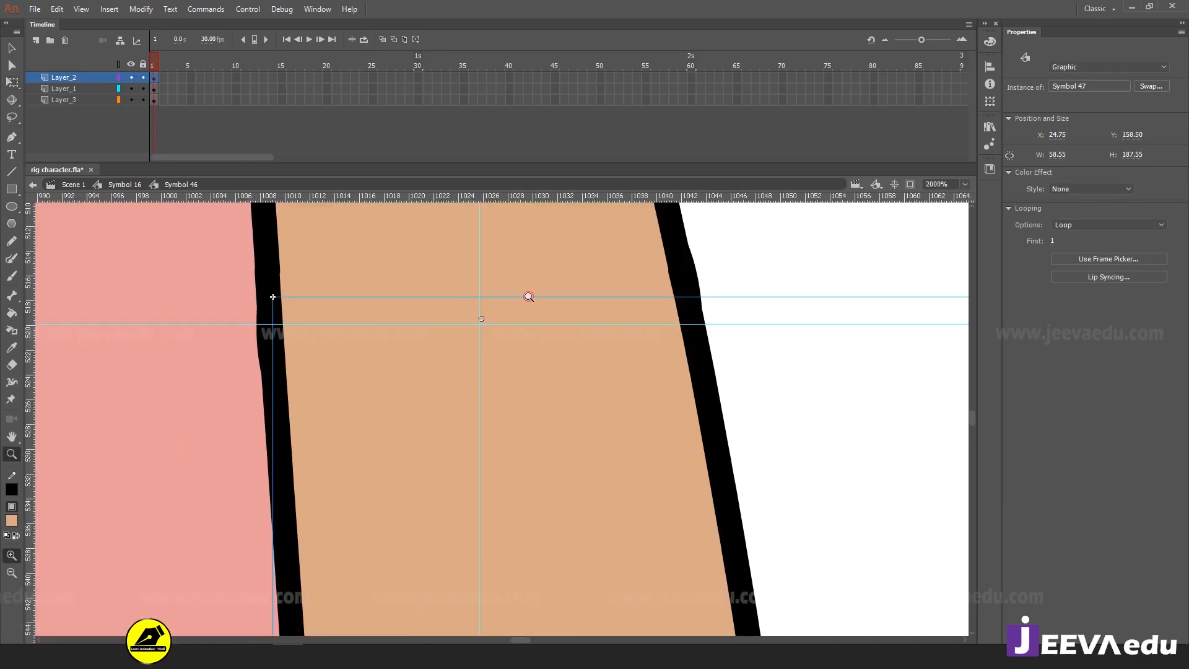
{"action": "key", "text": "q"}
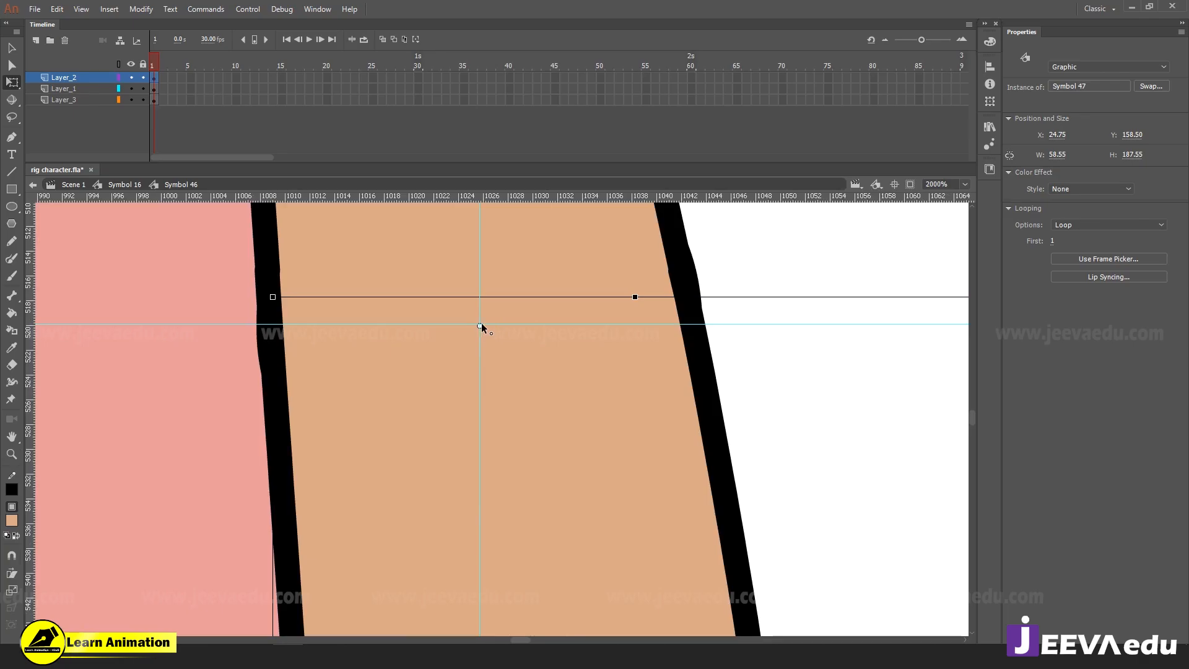
Remove the guides and rotate the forearm outward about the elbow until it is roughly horizontal
{"action": "key", "text": "z"}
{"action": "left_click", "coordinate": [506, 434], "text": "alt"}
{"action": "left_click", "coordinate": [513, 478], "text": "alt"}
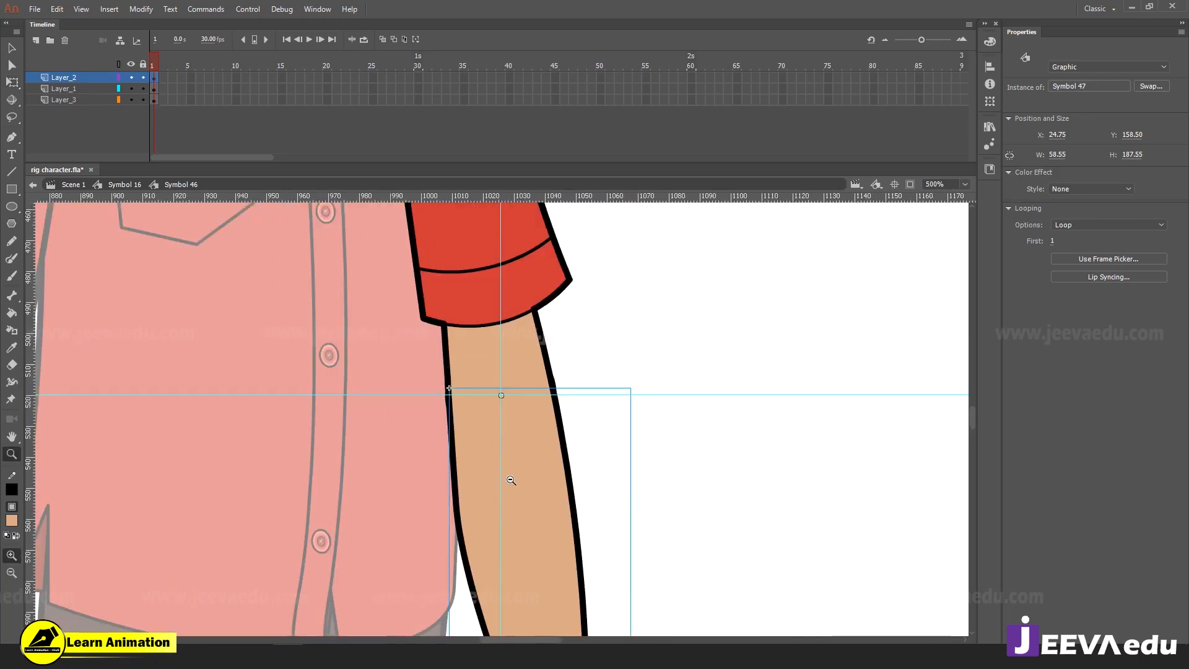
{"action": "left_click", "coordinate": [532, 546], "text": "alt"}
{"action": "left_click", "coordinate": [532, 546], "text": "alt"}
{"action": "key", "text": "q"}
{"action": "key", "text": "v"}
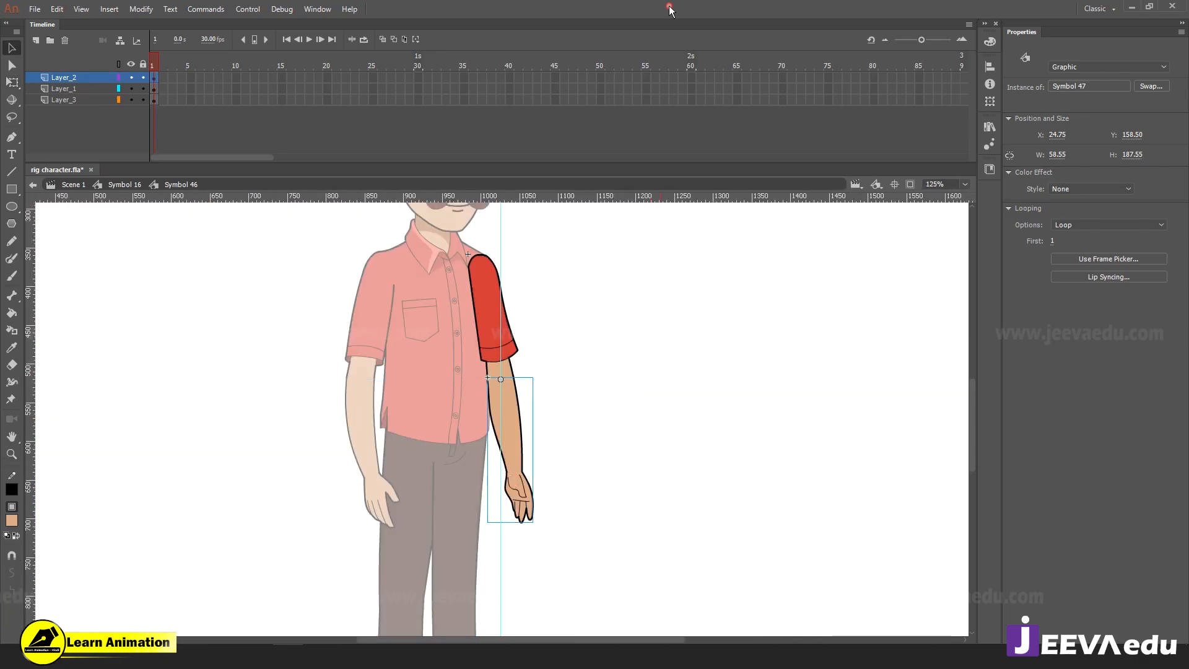
{"action": "key", "text": "q"}
{"action": "left_click_drag", "start_coordinate": [597, 470], "coordinate": [624, 371]}
Examine the bent elbow joint up close, hiding and showing Layer_3 to compare it with and without the circle
{"action": "key", "text": "z"}
{"action": "left_click", "coordinate": [572, 425]}
{"action": "left_click", "coordinate": [372, 365]}
{"action": "key", "text": "v"}
{"action": "left_click", "coordinate": [488, 435]}
{"action": "key", "text": "z"}
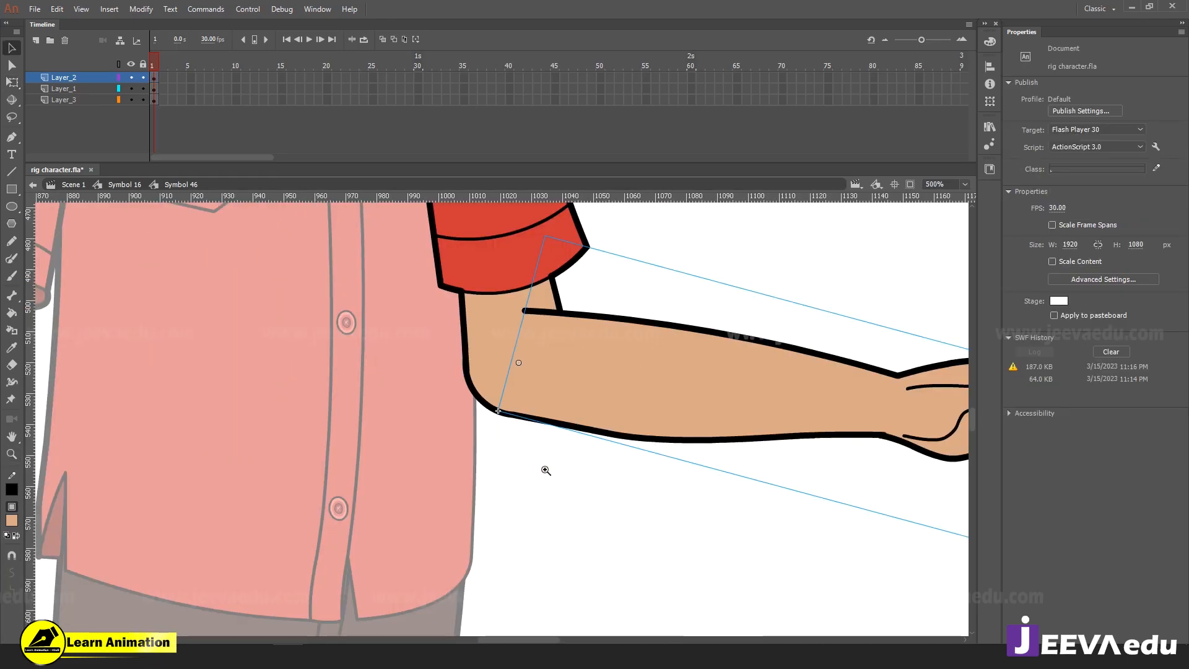
{"action": "left_click", "coordinate": [517, 411]}
{"action": "key", "text": "v"}
{"action": "left_click", "coordinate": [465, 433]}
{"action": "left_click", "coordinate": [463, 413]}
{"action": "key", "text": "q"}
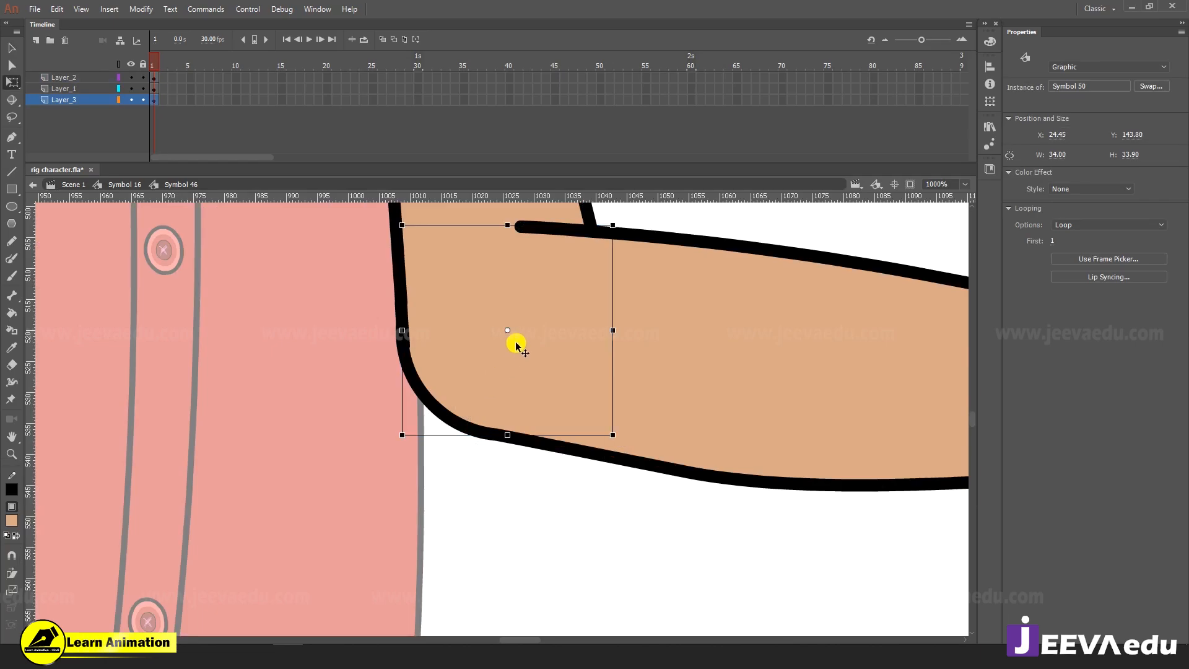
{"action": "left_click", "coordinate": [131, 100]}
{"action": "left_click", "coordinate": [131, 101]}
{"action": "left_click", "coordinate": [132, 101]}
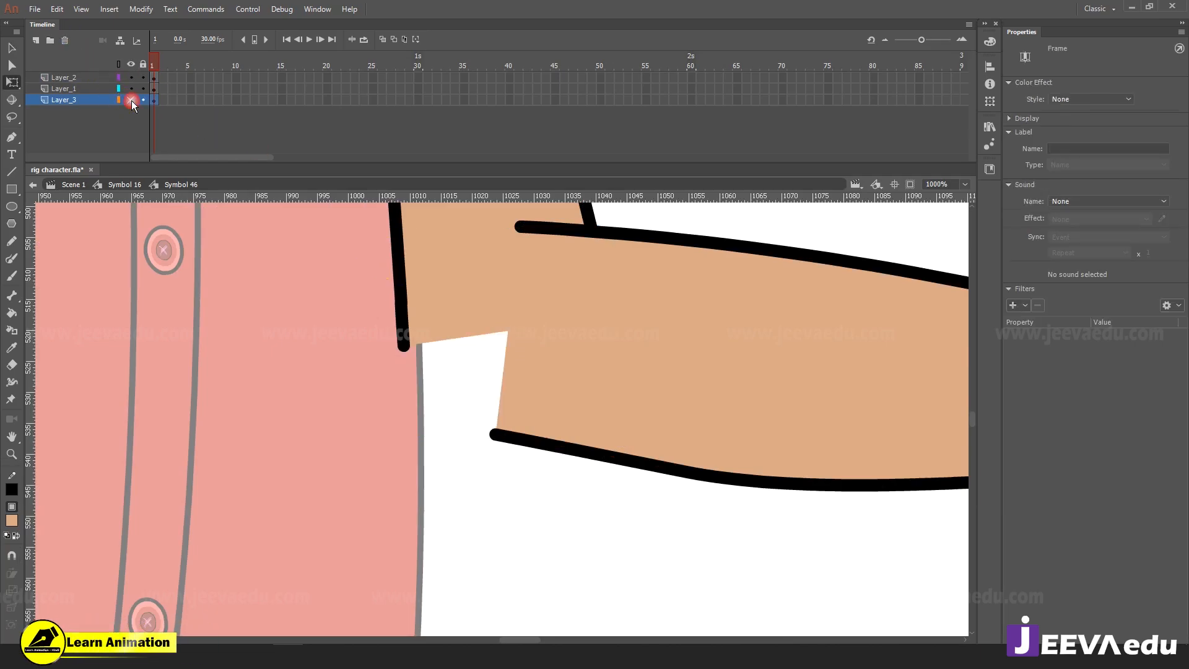
{"action": "left_click", "coordinate": [131, 101]}
Rotate the forearm back down about the elbow to its hanging position
{"action": "key", "text": "z"}
{"action": "left_click", "coordinate": [671, 517], "text": "alt"}
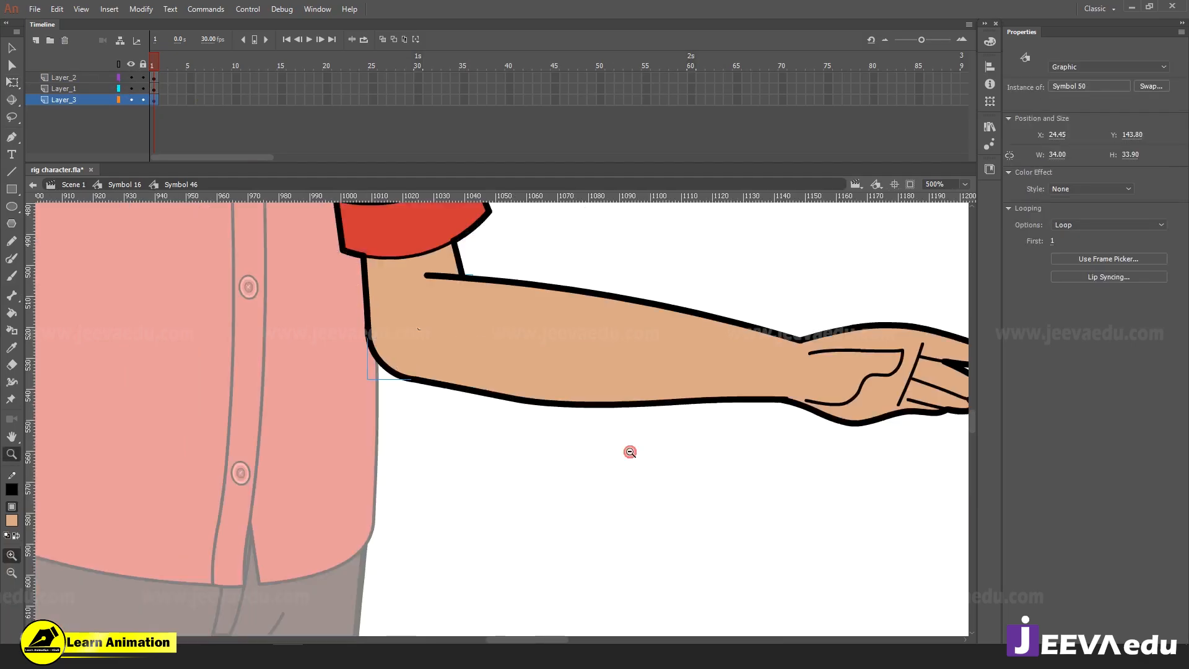
{"action": "left_click", "coordinate": [629, 451], "text": "alt"}
{"action": "left_click", "coordinate": [560, 428], "text": "alt"}
{"action": "key", "text": "v"}
{"action": "left_click", "coordinate": [516, 387]}
{"action": "key", "text": "q"}
{"action": "left_click_drag", "start_coordinate": [571, 383], "coordinate": [469, 576]}
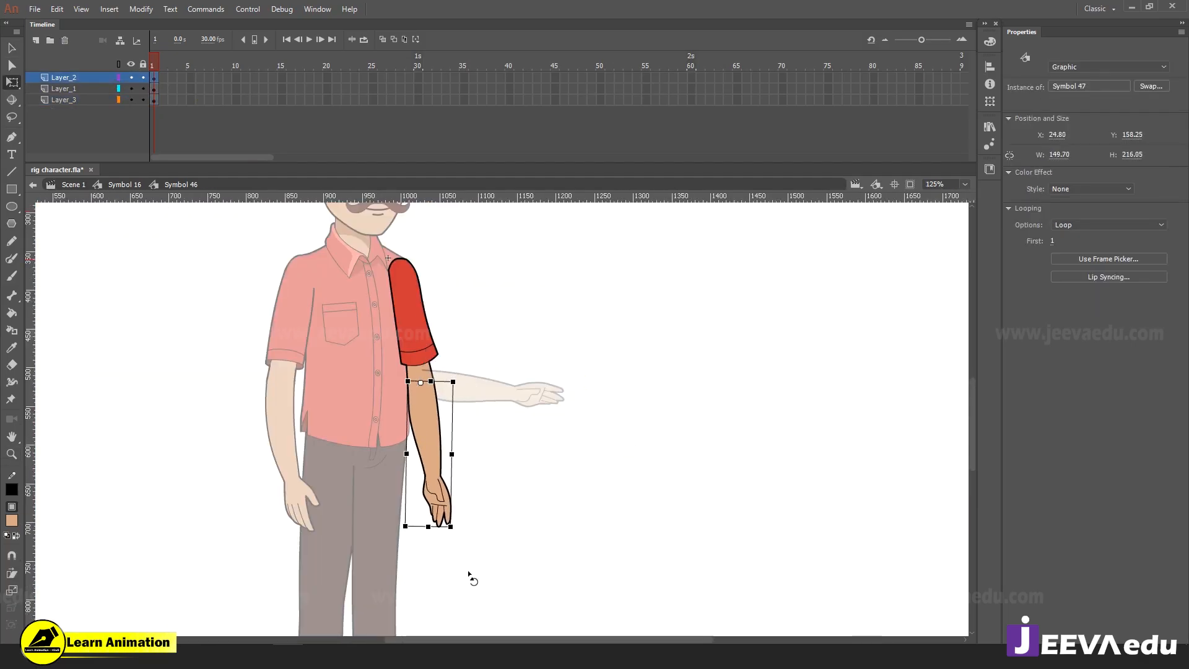
Insert frames on all three layers of Symbol 46 to extend them past frame 85
{"action": "key", "text": "z"}
{"action": "left_click", "coordinate": [458, 481]}
{"action": "key", "text": "v"}
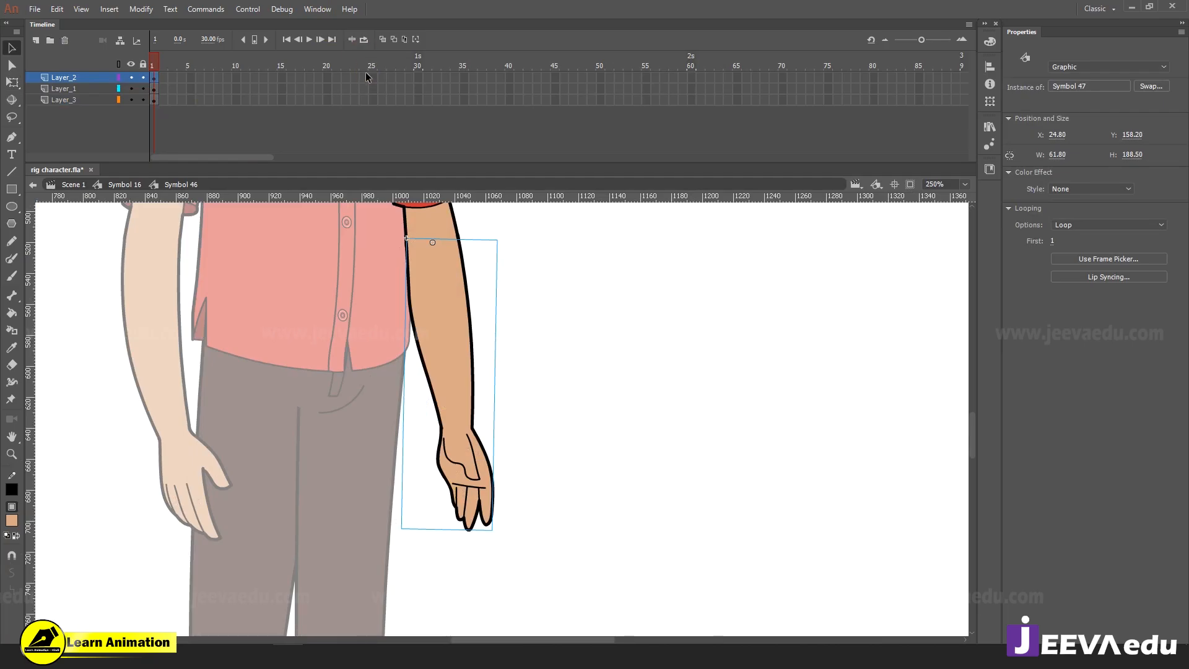
{"action": "left_click_drag", "start_coordinate": [366, 74], "coordinate": [661, 165]}
{"action": "key", "text": "F5"}
{"action": "left_click_drag", "start_coordinate": [665, 66], "coordinate": [0, 185]}
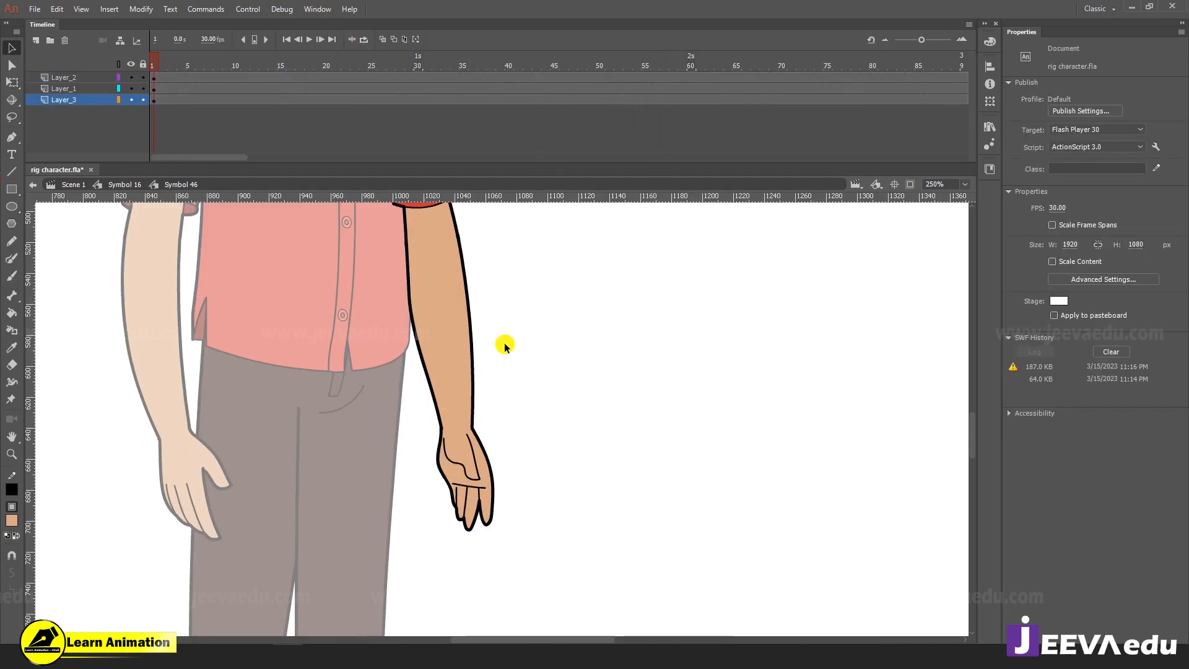
Open the forearm and hand symbol, Symbol 47, for editing in place
{"action": "left_click", "coordinate": [472, 484]}
{"action": "double_click", "coordinate": [472, 484]}
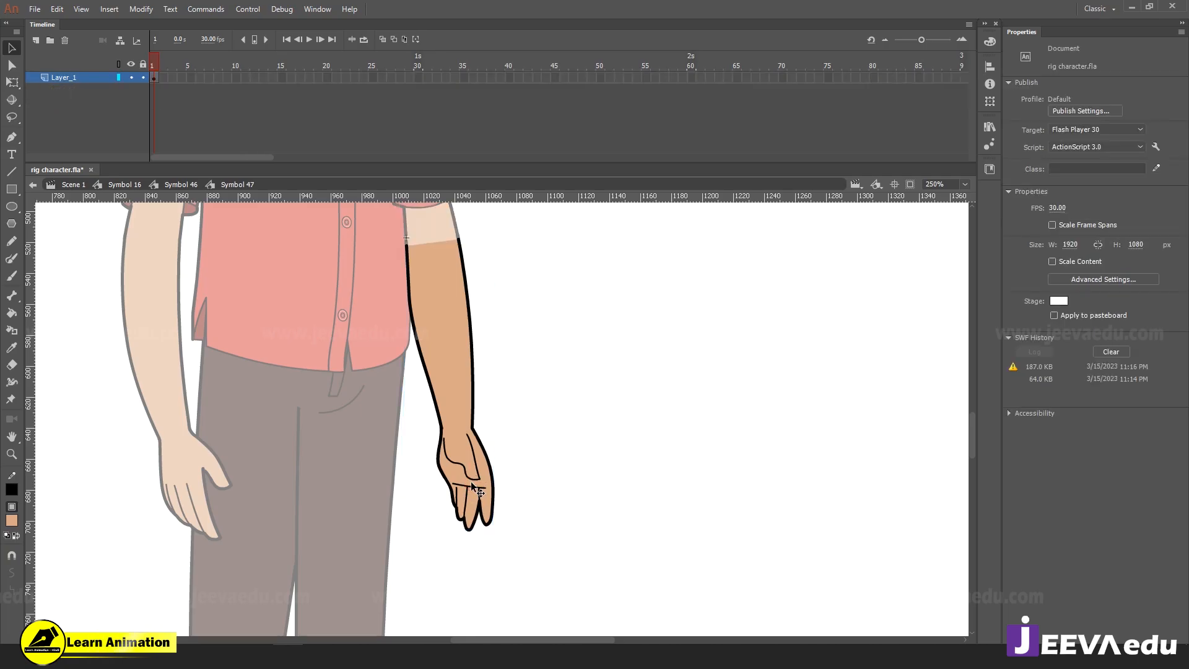
{"action": "key", "text": "z"}
{"action": "left_click", "coordinate": [465, 459]}
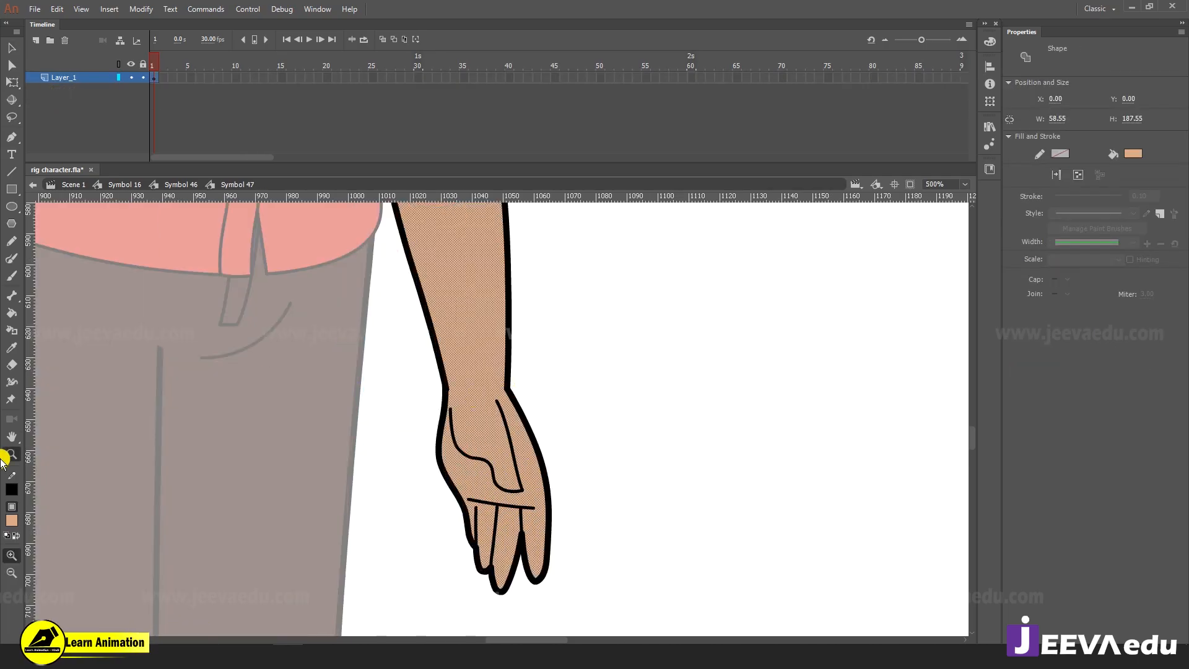
Deselect the arm artwork and set the stroke colour to red
{"action": "key", "text": "v"}
{"action": "left_click", "coordinate": [197, 457]}
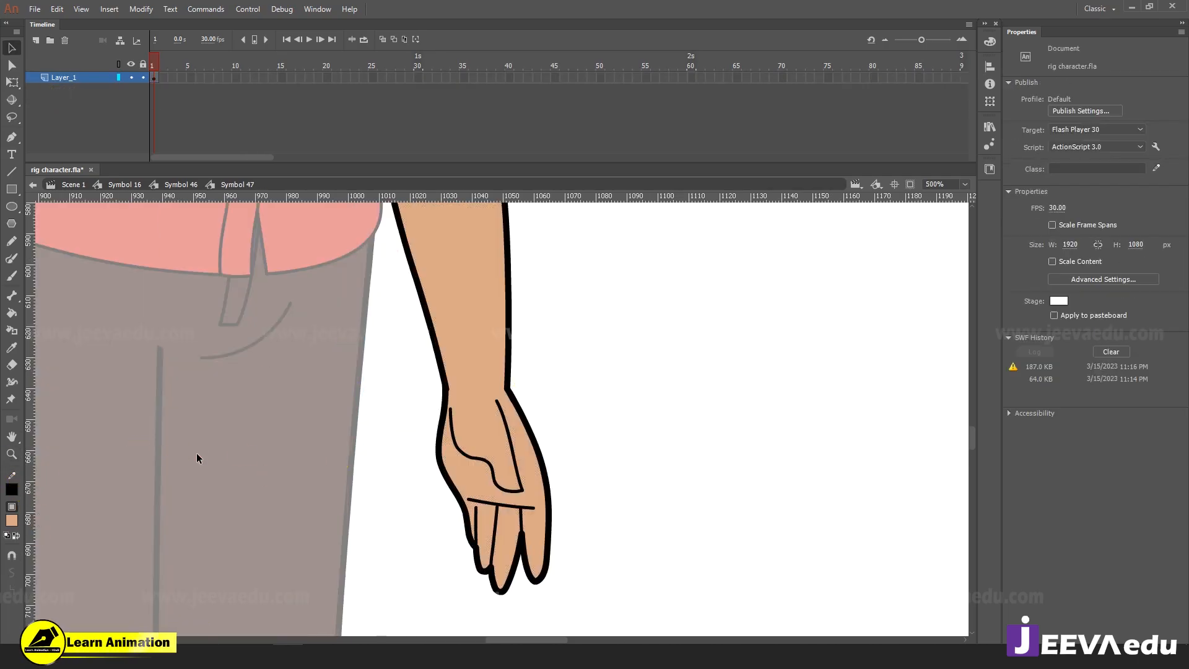
{"action": "left_click", "coordinate": [9, 492]}
{"action": "left_click", "coordinate": [61, 413]}
Try drawing a slightly slanted red line across the wrist, extending past both outlines just above the hand
{"action": "key", "text": "z"}
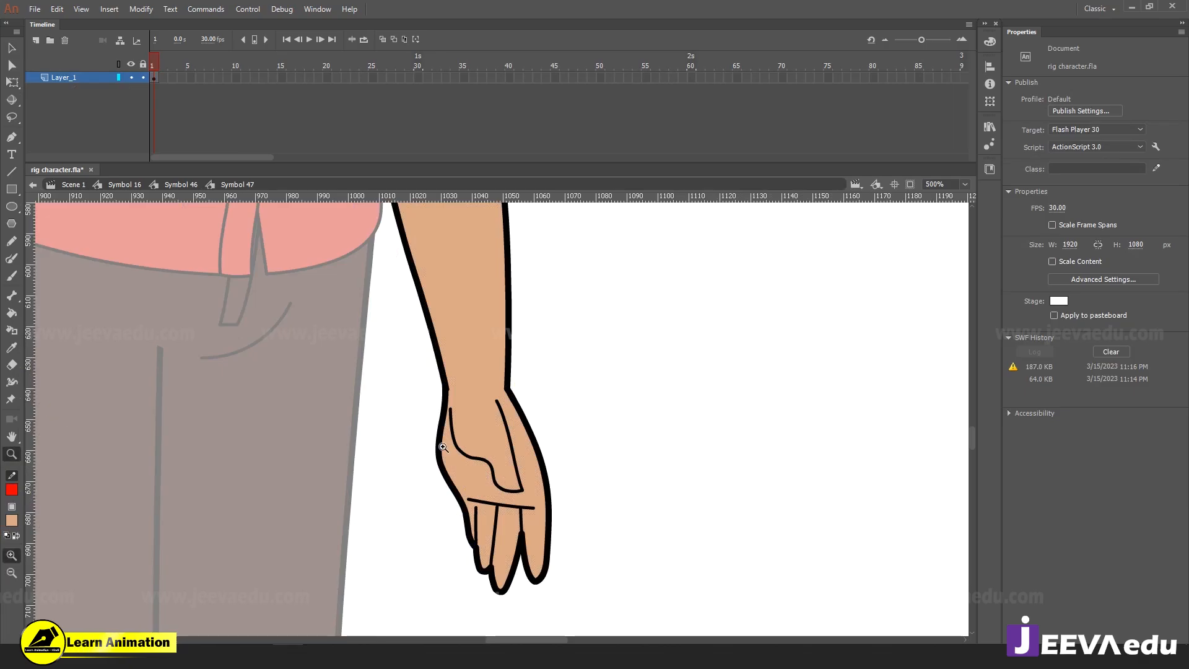
{"action": "left_click", "coordinate": [384, 443]}
{"action": "mouse_move", "coordinate": [577, 477]}
{"action": "left_mouse_down"}
{"action": "mouse_move", "coordinate": [446, 484]}
{"action": "mouse_move", "coordinate": [387, 548]}
{"action": "left_mouse_up"}
{"action": "key", "text": "n"}
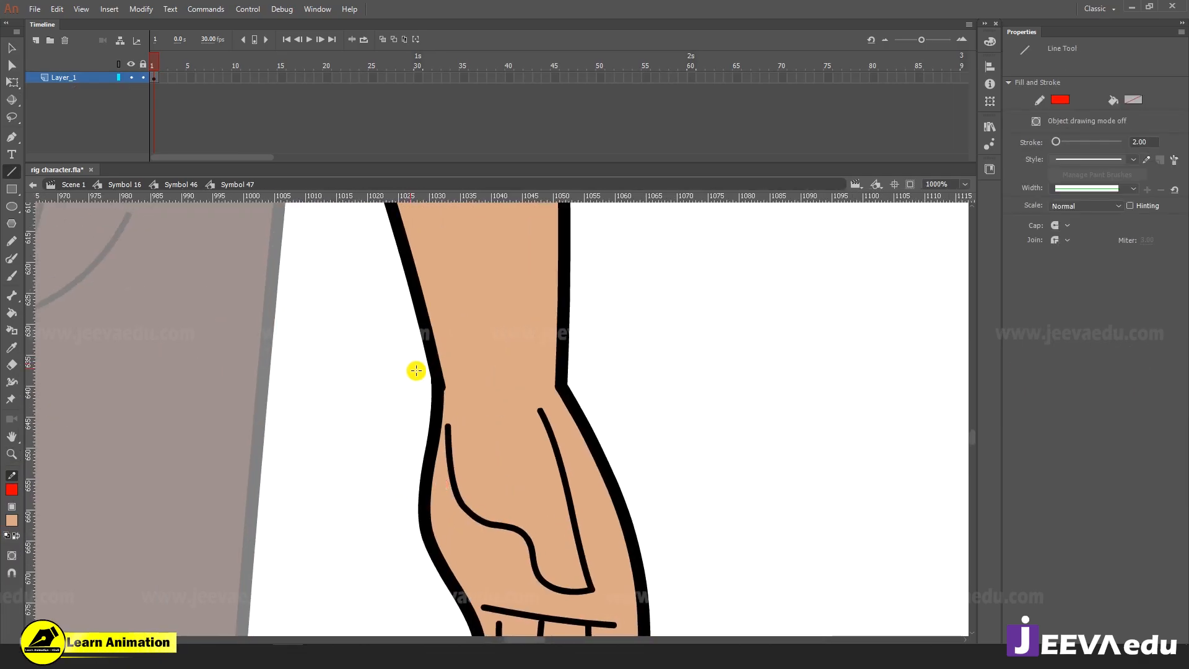
{"action": "left_click_drag", "start_coordinate": [427, 375], "coordinate": [655, 352]}
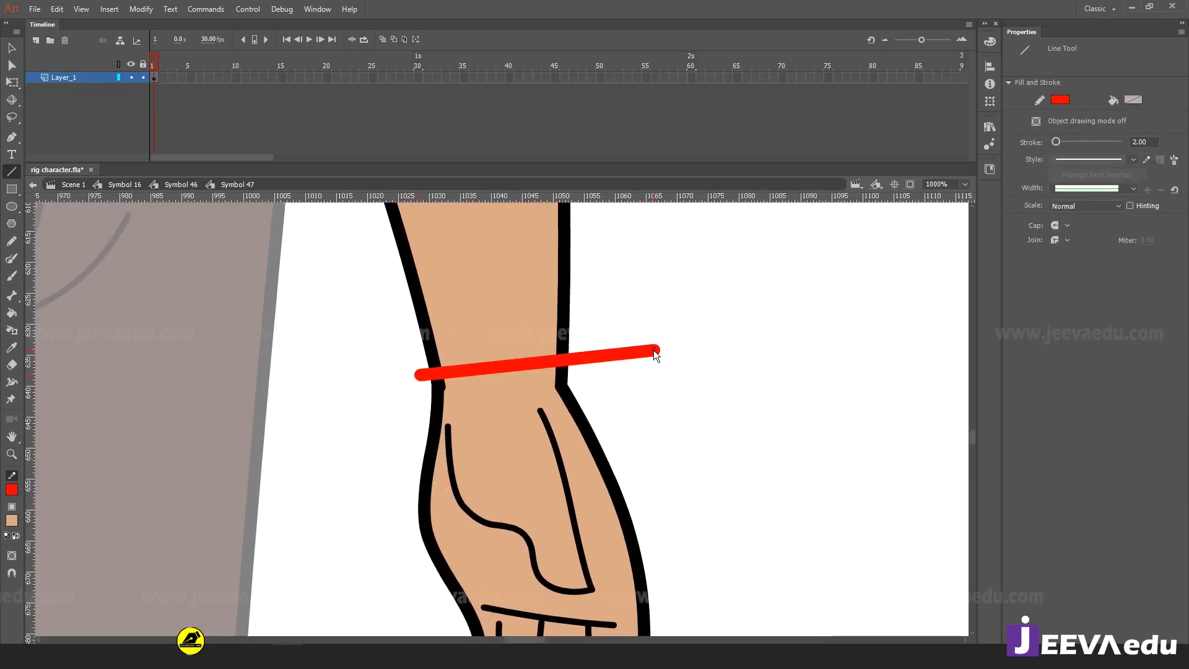
{"action": "key", "text": "ctrl+z"}
Cut out the uneven outline joint on the side of the wrist nearest the body, using a small rectangular selection
{"action": "key", "text": "v"}
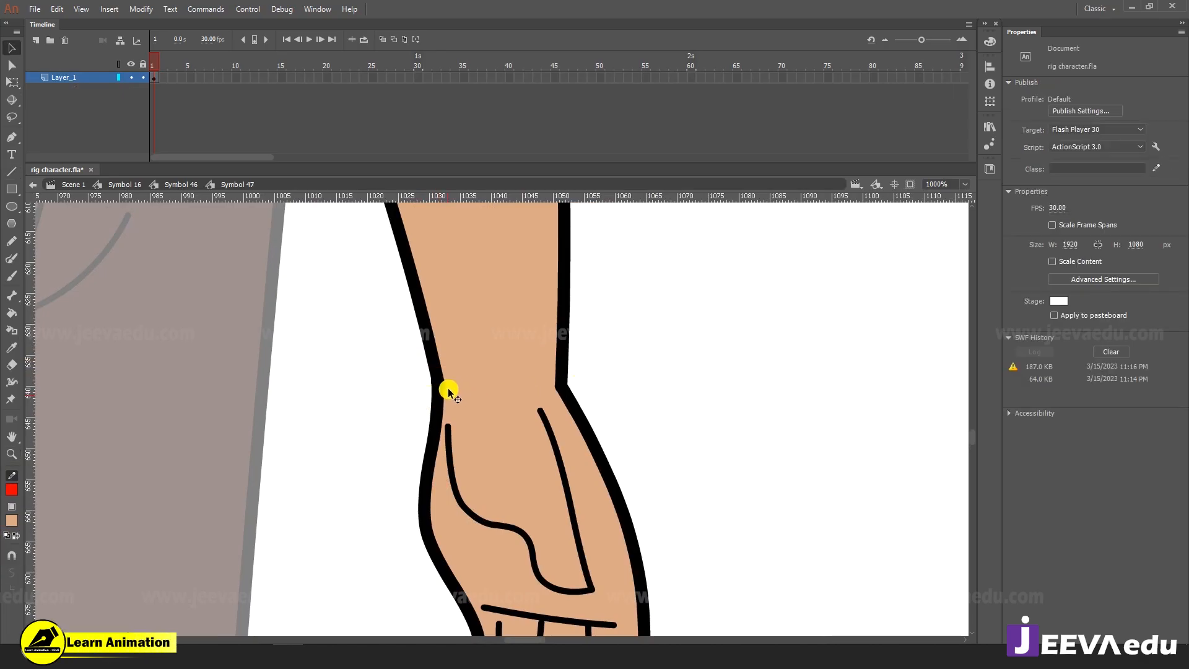
{"action": "left_click", "coordinate": [443, 388]}
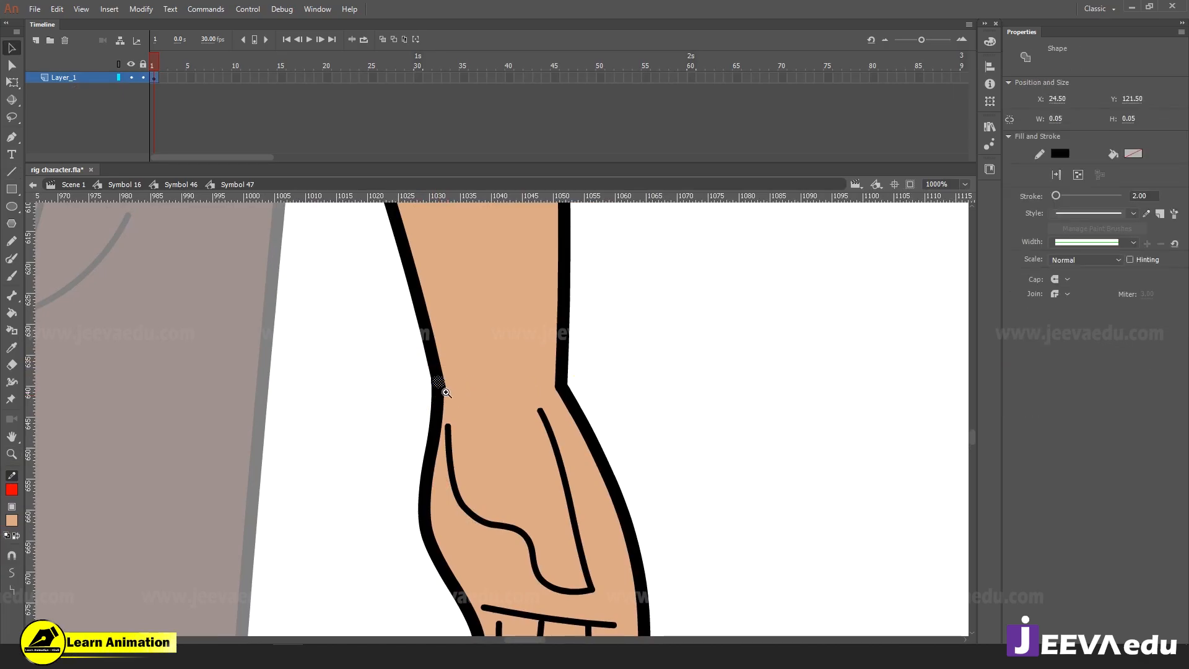
{"action": "left_click", "coordinate": [445, 392]}
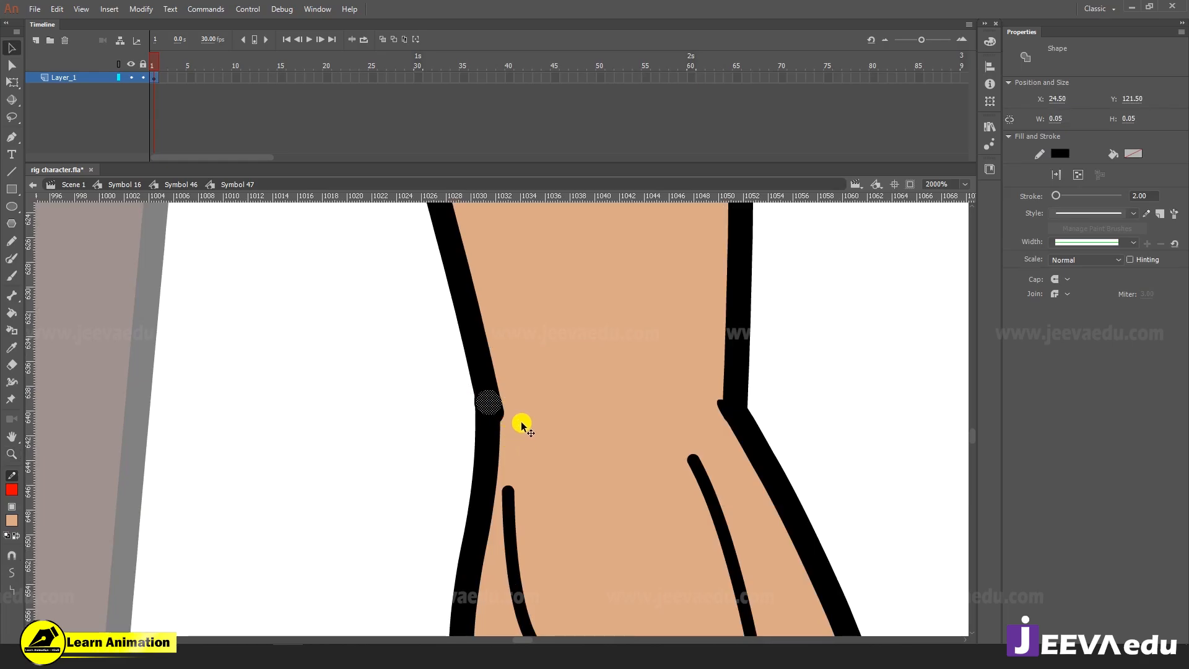
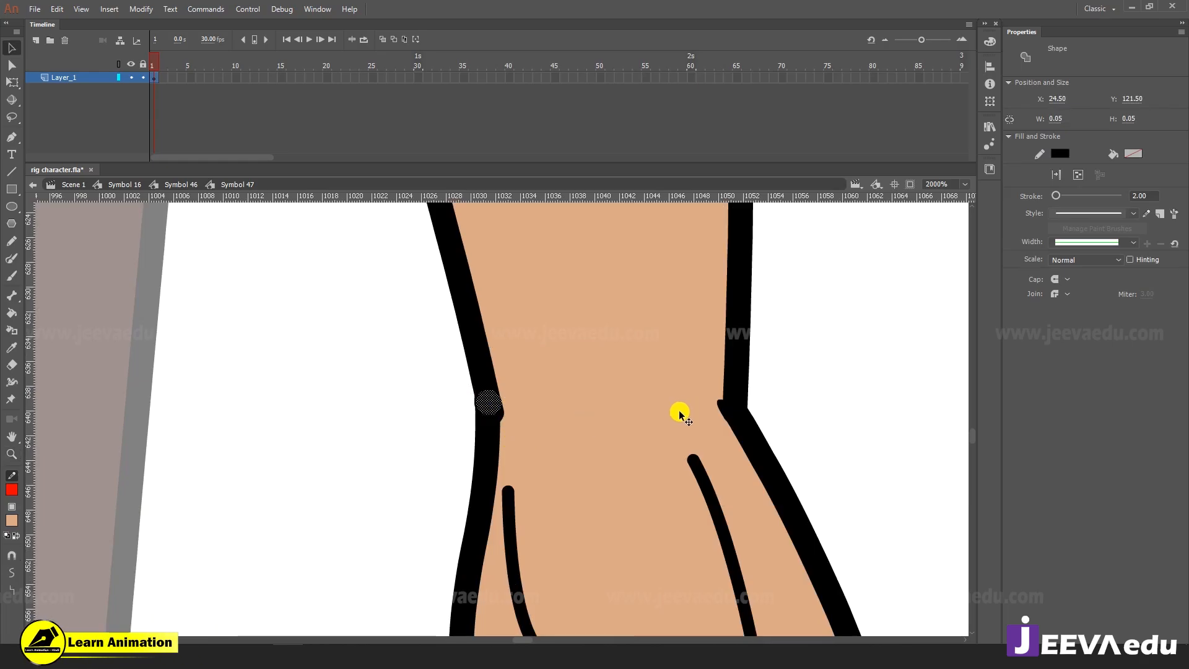
{"action": "left_click", "coordinate": [733, 413]}
{"action": "left_click", "coordinate": [411, 423]}
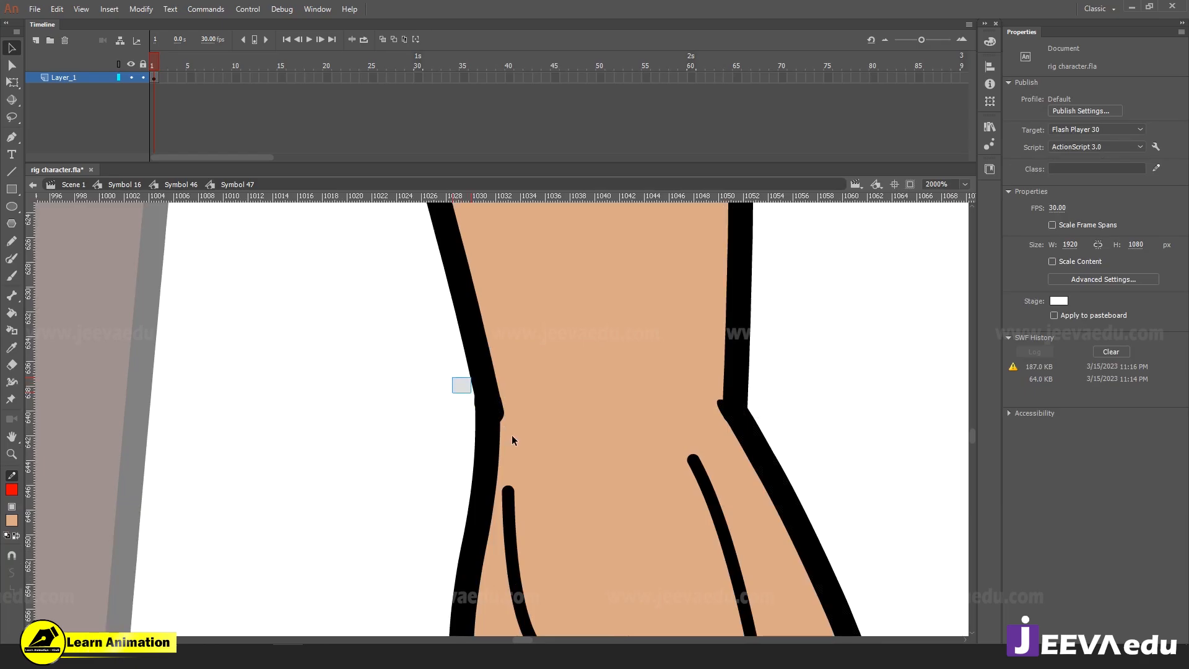
{"action": "left_click_drag", "start_coordinate": [511, 435], "coordinate": [511, 435]}
{"action": "key", "text": "Delete"}
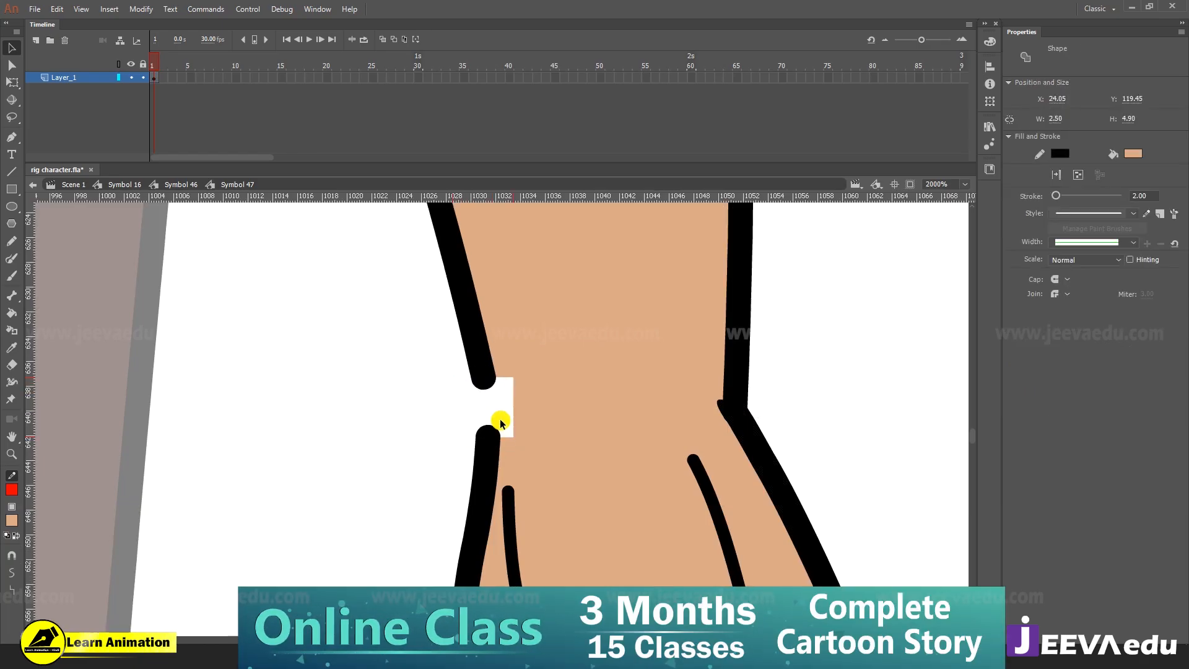
Rejoin the two cut outline ends on the body side of the wrist into one clean corner
{"action": "left_click", "coordinate": [502, 424]}
{"action": "mouse_move", "coordinate": [483, 381]}
{"action": "left_mouse_down"}
{"action": "mouse_move", "coordinate": [510, 452]}
{"action": "mouse_move", "coordinate": [494, 412]}
{"action": "left_mouse_up"}
{"action": "left_click_drag", "start_coordinate": [518, 364], "coordinate": [515, 369]}
{"action": "left_click", "coordinate": [517, 375]}
{"action": "key", "text": "Delete"}
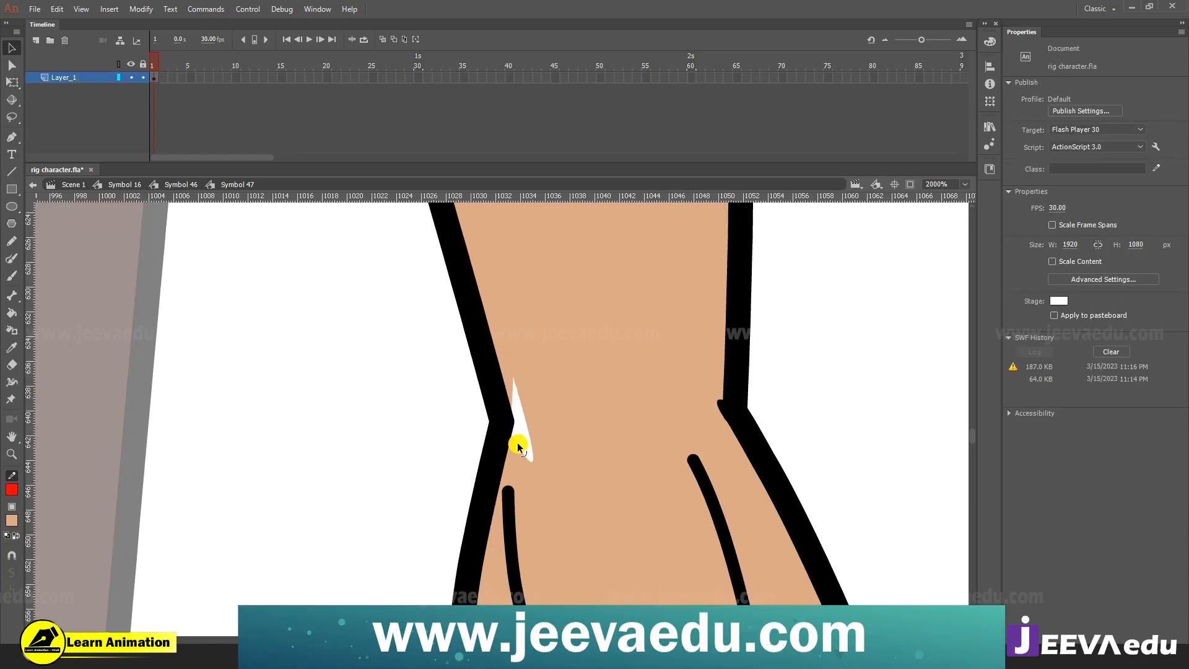
Reshape the skin fill at the wrist's left side so its edge closes the white gap beside the outline
{"action": "left_click_drag", "start_coordinate": [538, 298], "coordinate": [539, 298]}
{"action": "left_click_drag", "start_coordinate": [535, 400], "coordinate": [468, 364]}
{"action": "left_click", "coordinate": [533, 384]}
{"action": "left_click", "coordinate": [477, 432]}
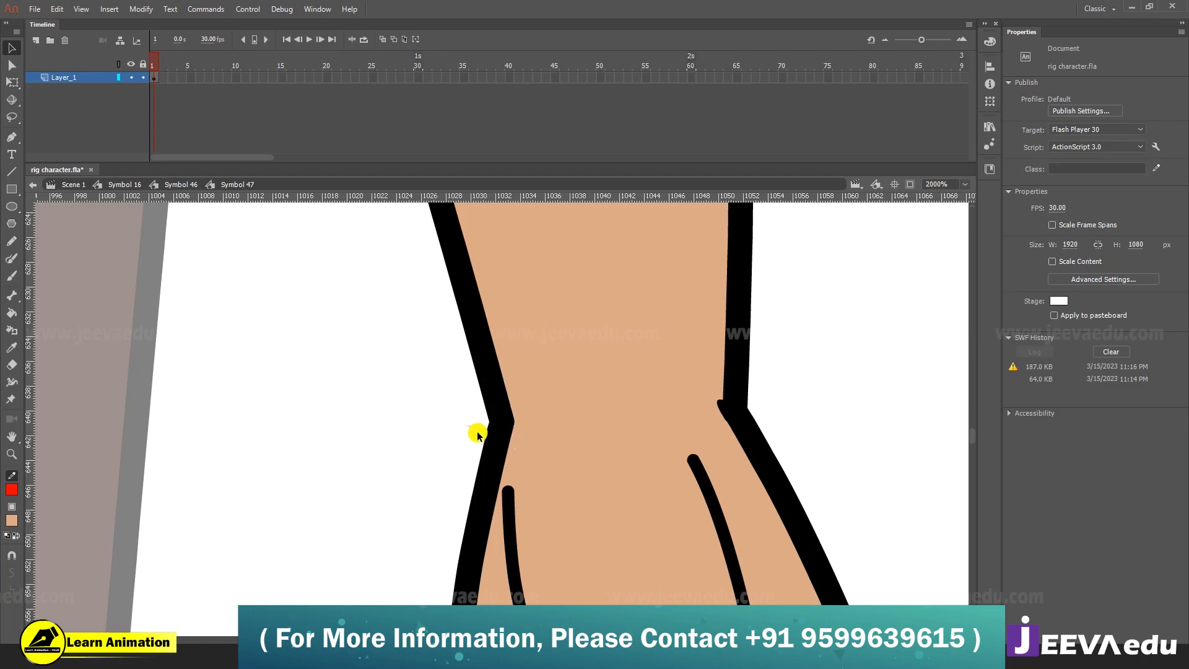
{"action": "left_click", "coordinate": [480, 428]}
Cut away the overlapping outline and fill where the forearm and hand meet on the wrist's right side
{"action": "left_click", "coordinate": [725, 407]}
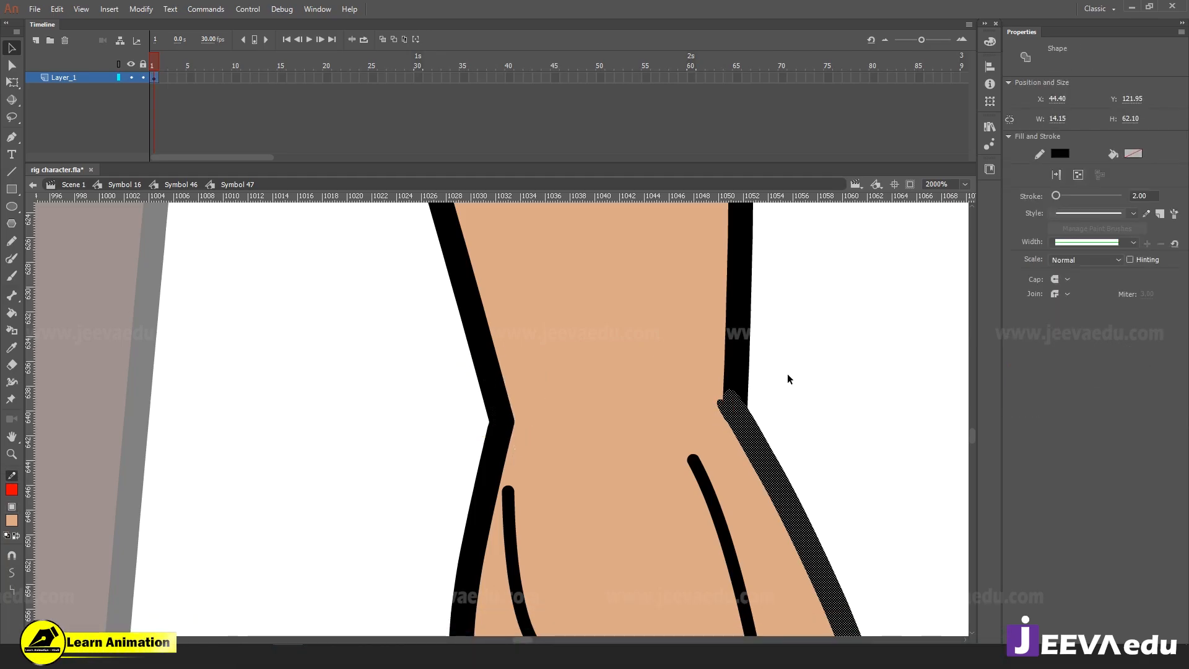
{"action": "left_click", "coordinate": [786, 373]}
{"action": "left_click_drag", "start_coordinate": [787, 373], "coordinate": [702, 426]}
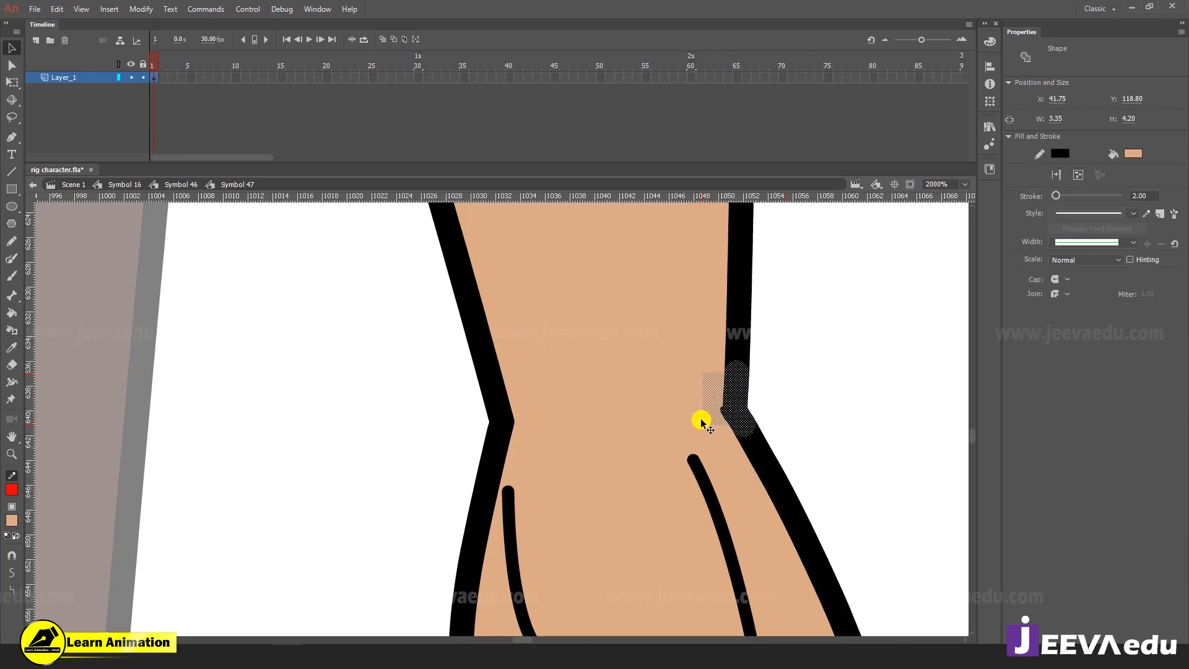
{"action": "key", "text": "Delete"}
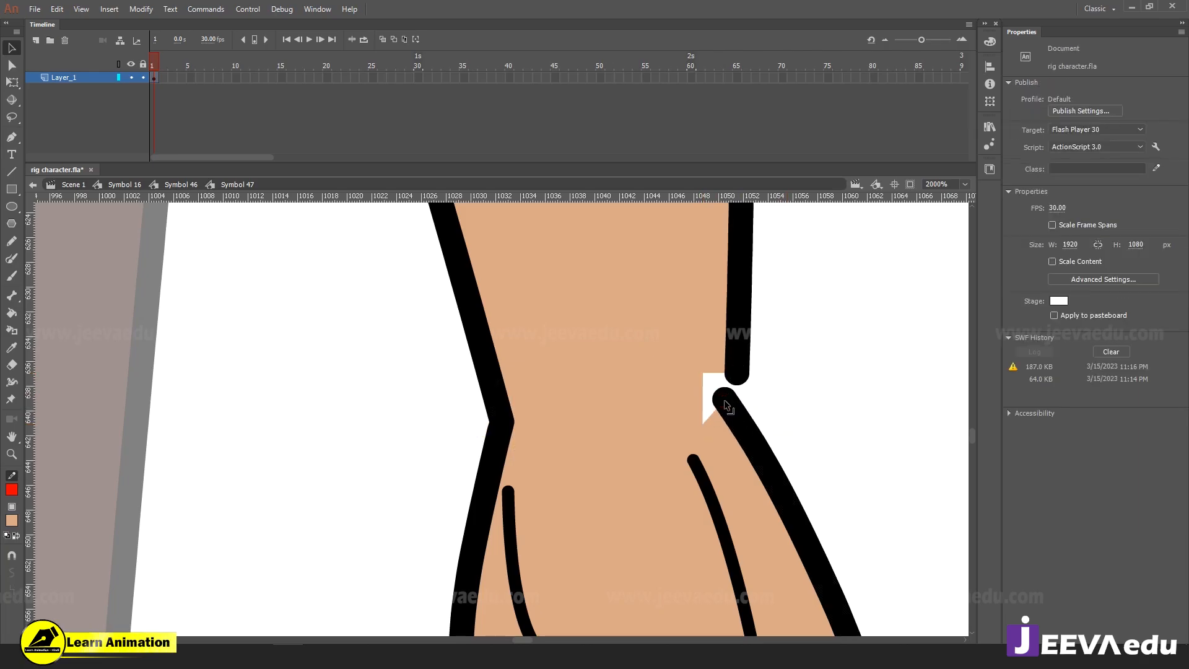
Rejoin the right forearm outline with the hand outline, deleting the protruding stroke end and closing the white gap in the fill
{"action": "mouse_move", "coordinate": [736, 374]}
{"action": "left_mouse_down"}
{"action": "mouse_move", "coordinate": [727, 399]}
{"action": "mouse_move", "coordinate": [736, 433]}
{"action": "left_mouse_up"}
{"action": "left_click", "coordinate": [736, 433]}
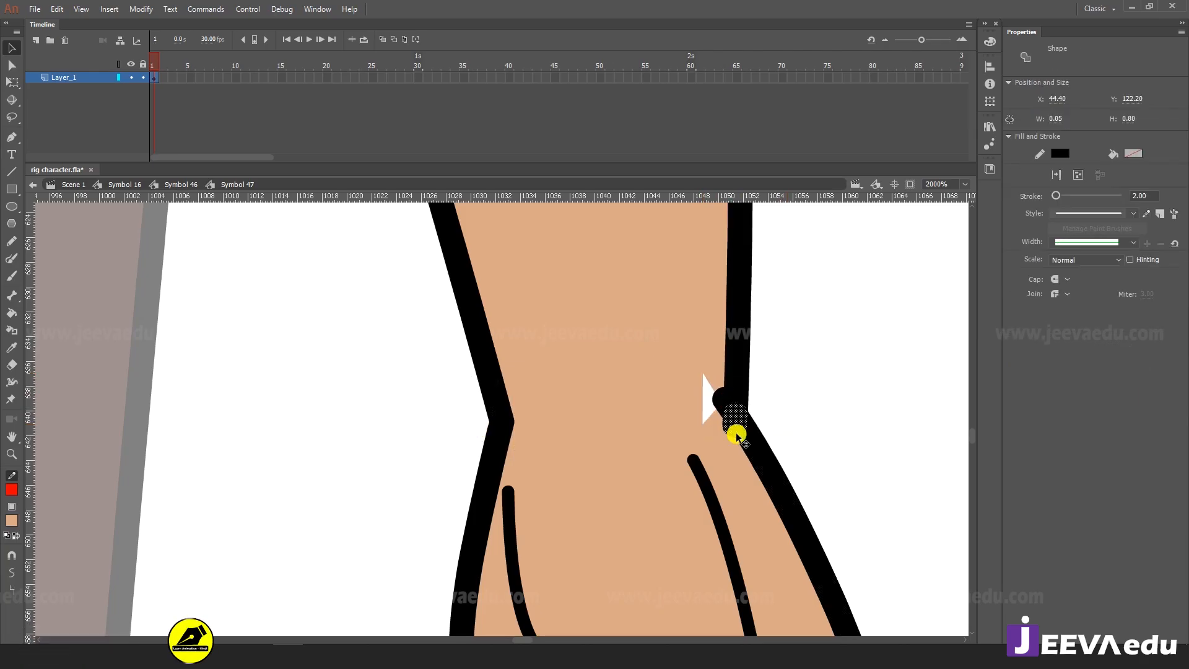
{"action": "key", "text": "Delete"}
{"action": "left_click_drag", "start_coordinate": [719, 406], "coordinate": [710, 420]}
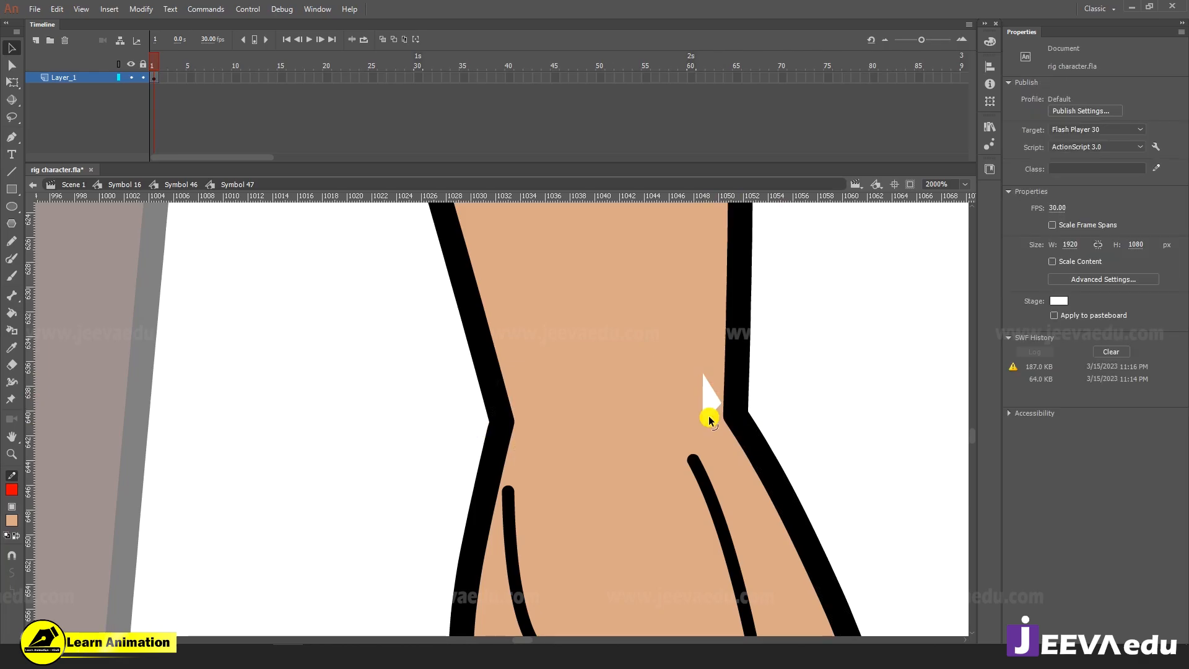
{"action": "mouse_move", "coordinate": [703, 374]}
{"action": "left_mouse_down"}
{"action": "mouse_move", "coordinate": [682, 325]}
{"action": "mouse_move", "coordinate": [743, 418]}
{"action": "mouse_move", "coordinate": [732, 411]}
{"action": "left_mouse_up"}
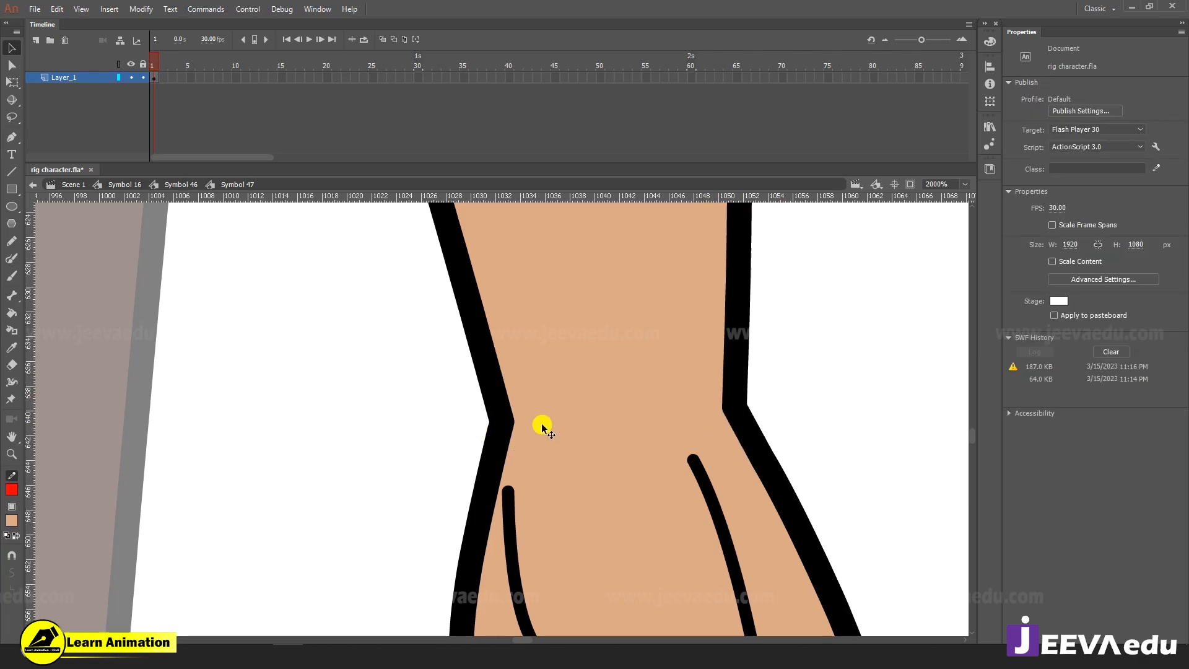
Draw a straight red line across the wrist, running past both outlines, to separate the hand from the forearm
{"action": "left_click", "coordinate": [507, 432]}
{"action": "left_click", "coordinate": [491, 391]}
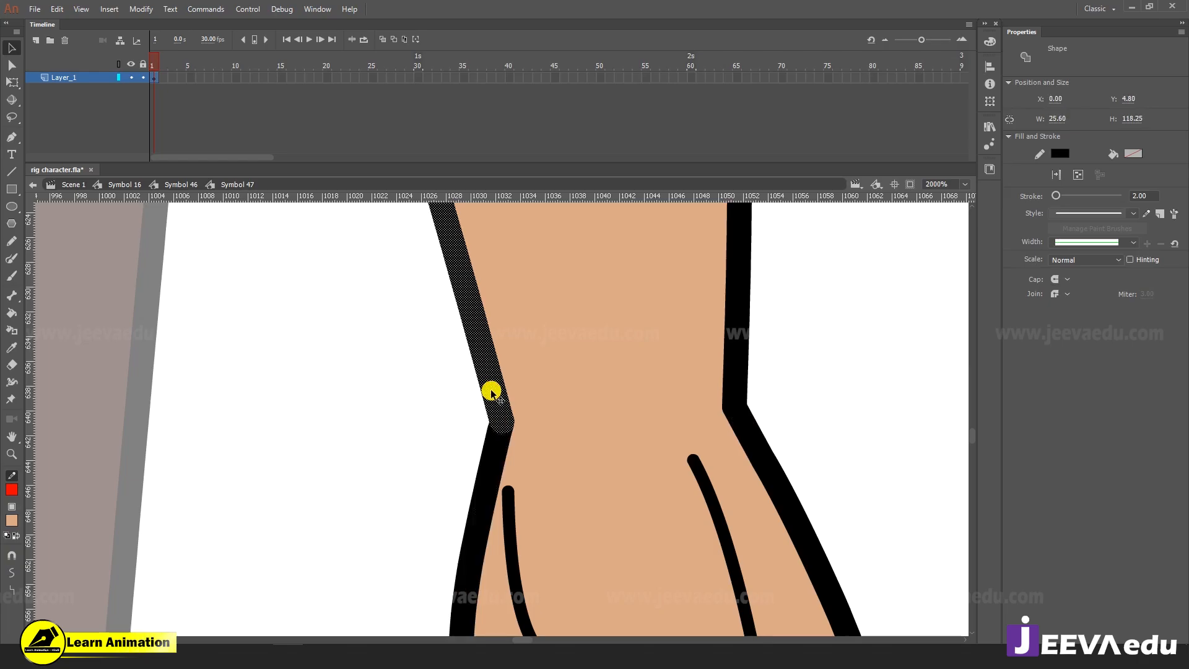
{"action": "left_click", "coordinate": [767, 406]}
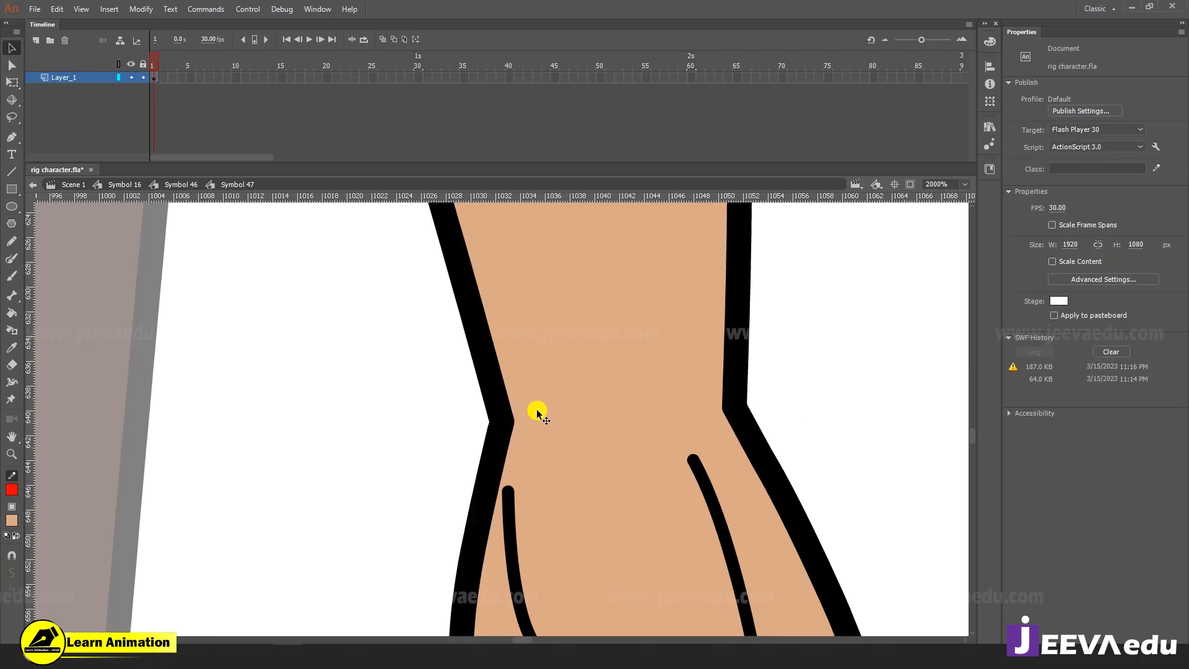
{"action": "key", "text": "n"}
{"action": "left_click_drag", "start_coordinate": [455, 425], "coordinate": [781, 399]}
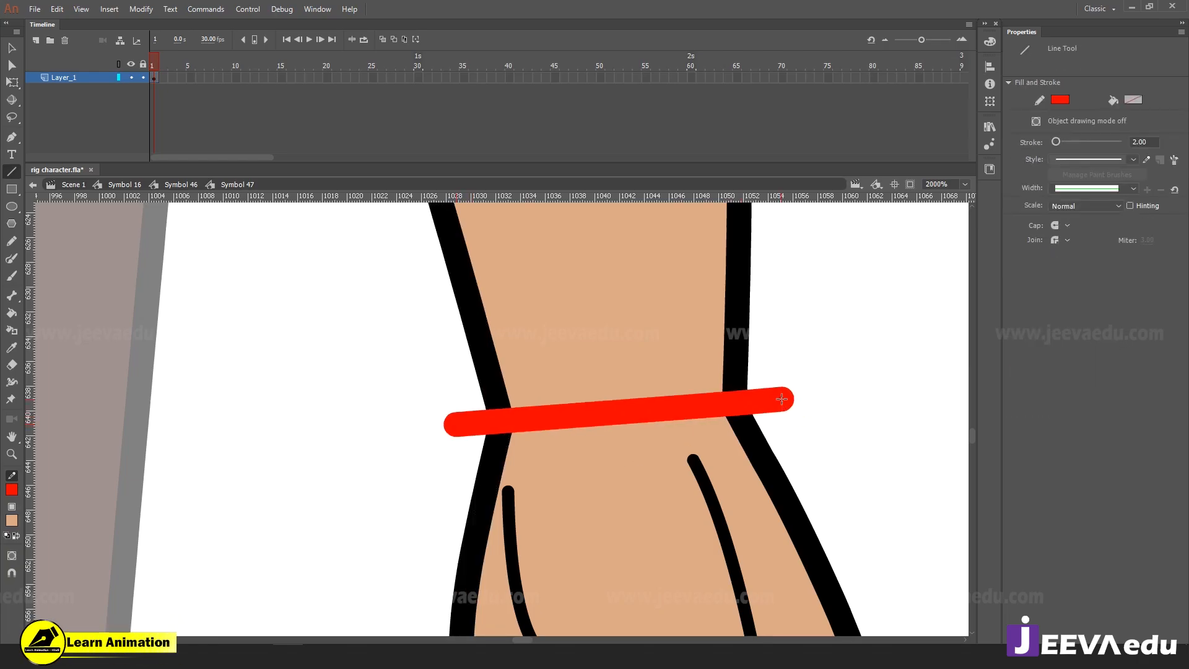
Convert the forearm above the red line, including its outlines, to a graphic symbol with the default name
{"action": "key", "text": "z"}
{"action": "left_click", "coordinate": [556, 440], "text": "alt"}
{"action": "key", "text": "v"}
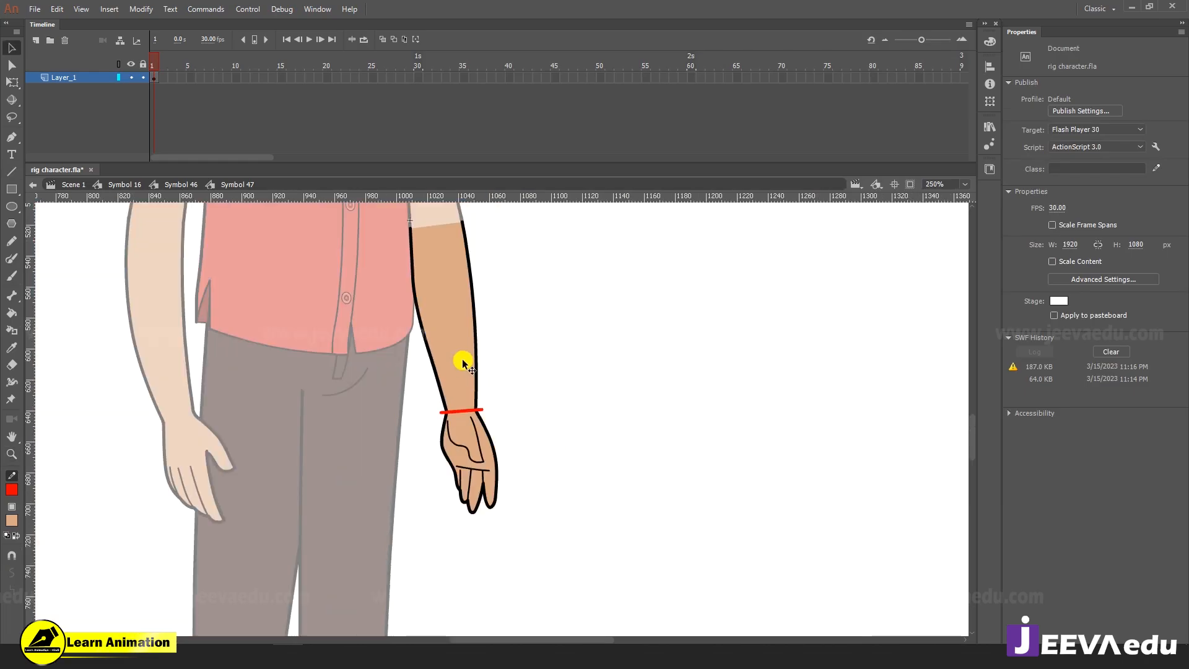
{"action": "left_click", "coordinate": [462, 359]}
{"action": "key", "text": "F8"}
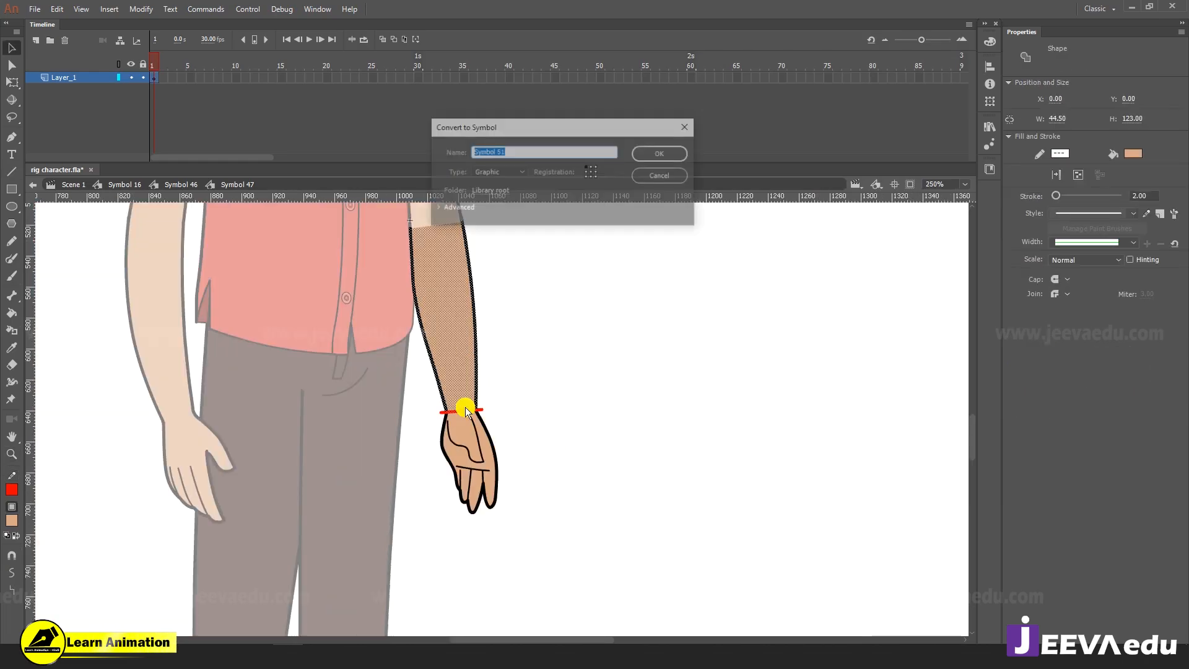
{"action": "key", "text": "Return"}
Convert the hand below the red line to its own graphic symbol with the default name
{"action": "left_click", "coordinate": [474, 436]}
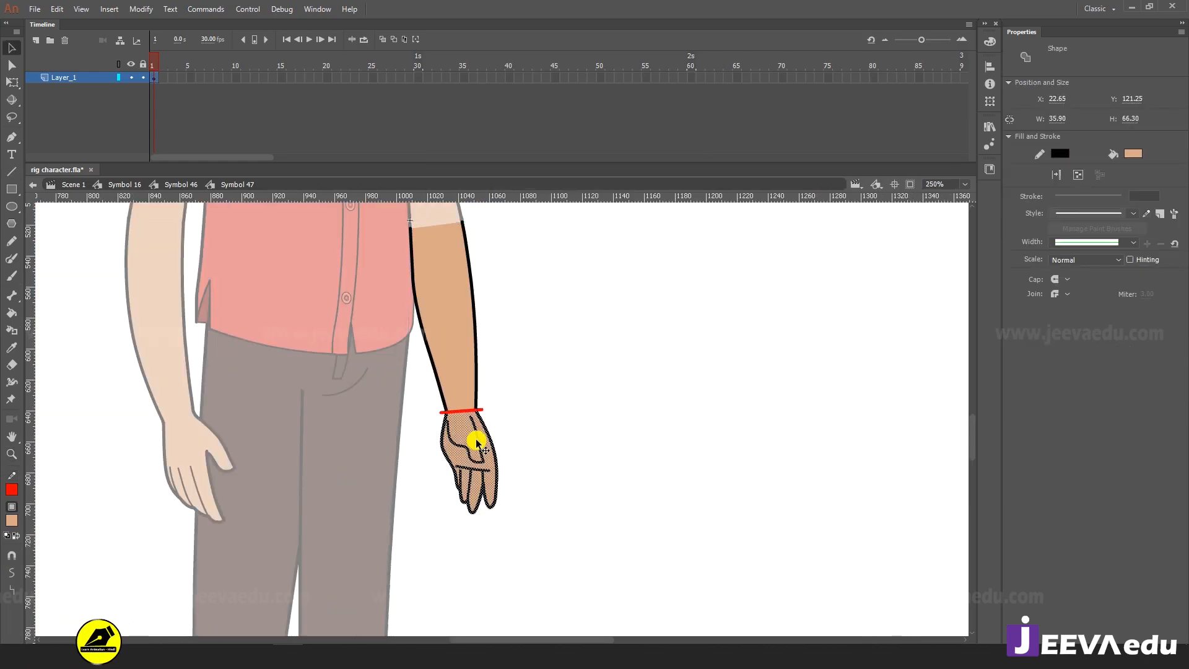
{"action": "key", "text": "F8"}
{"action": "key", "text": "Return"}
Open the forearm symbol, delete the red line along its wrist edge, and return to the parent symbol
{"action": "key", "text": "z"}
{"action": "left_click", "coordinate": [470, 430]}
{"action": "key", "text": "v"}
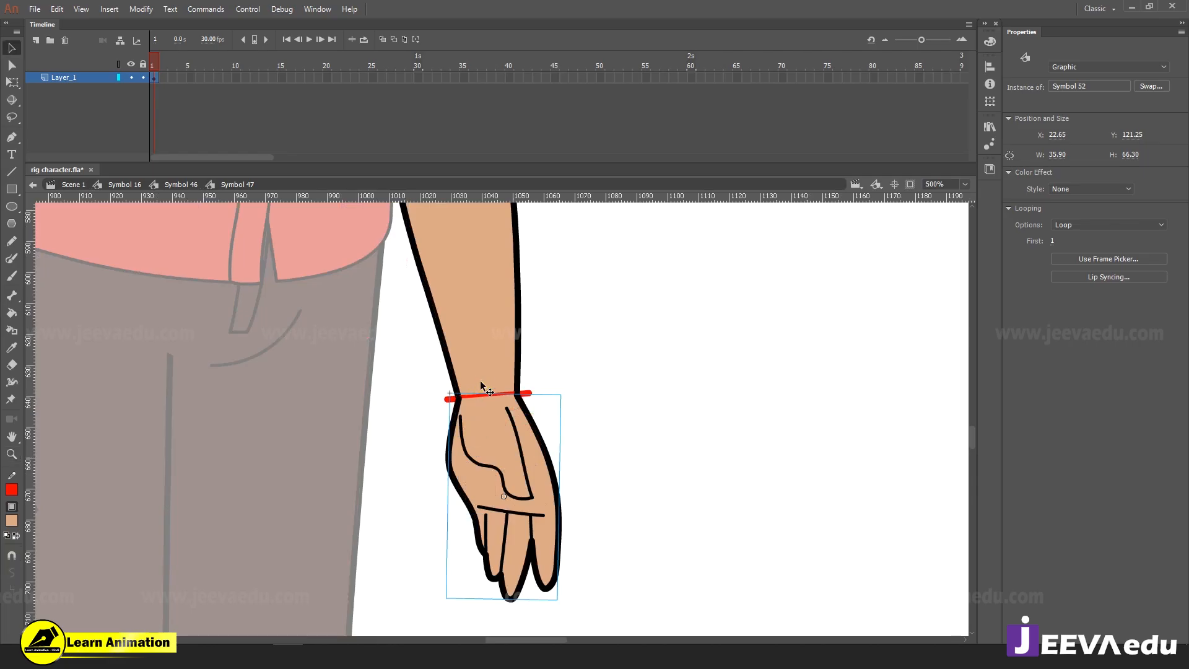
{"action": "double_click", "coordinate": [481, 380]}
{"action": "key", "text": "ctrl+equal"}
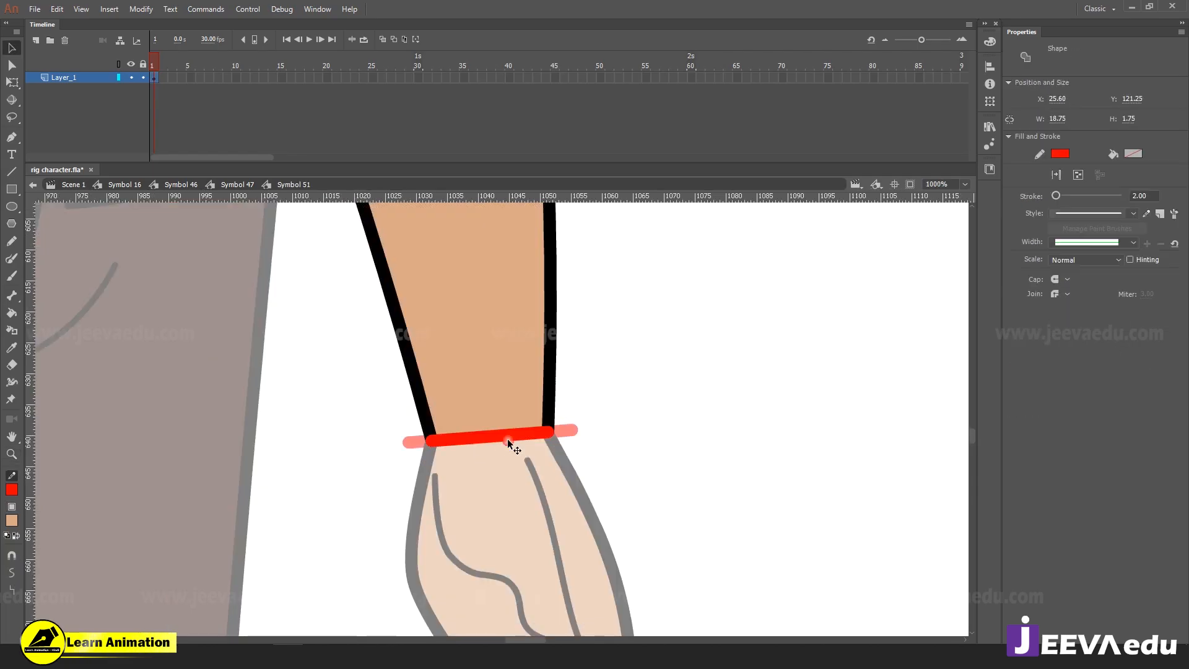
{"action": "left_click", "coordinate": [508, 441]}
{"action": "double_click", "coordinate": [568, 436]}
Delete the two leftover red line ends on either side of the wrist
{"action": "left_click", "coordinate": [568, 435]}
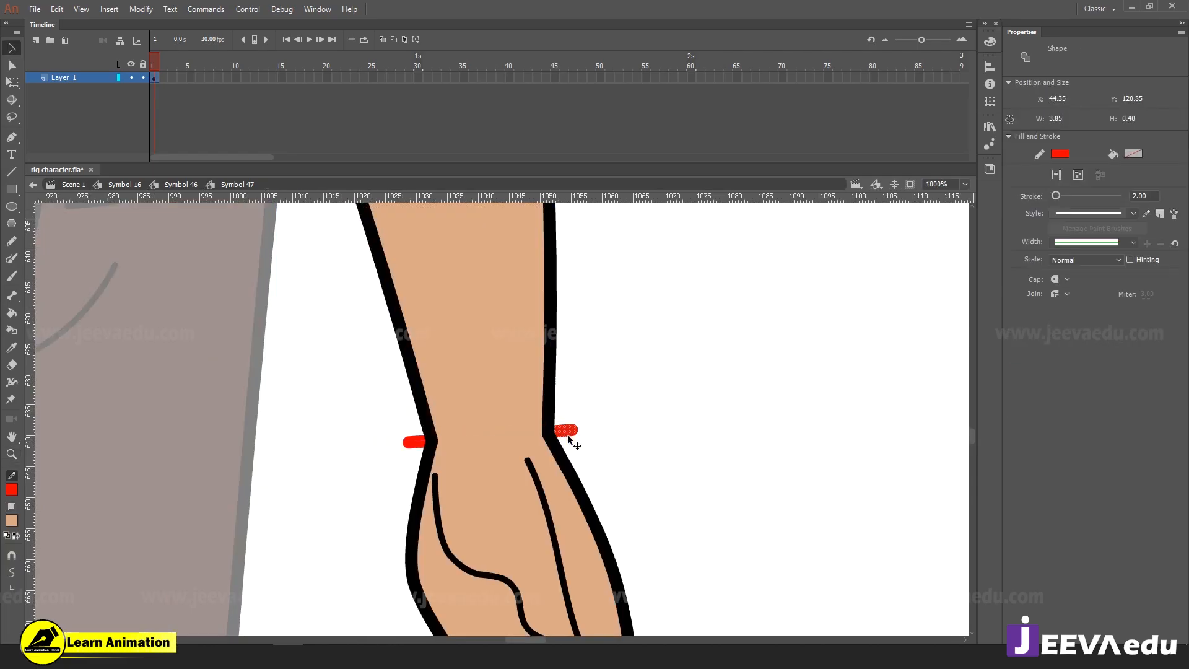
{"action": "key", "text": "Delete"}
{"action": "left_click", "coordinate": [413, 443]}
{"action": "key", "text": "Delete"}
Select the forearm and the hand in turn to check that they are separate symbols
{"action": "key", "text": "z"}
{"action": "left_click", "coordinate": [480, 437], "text": "alt"}
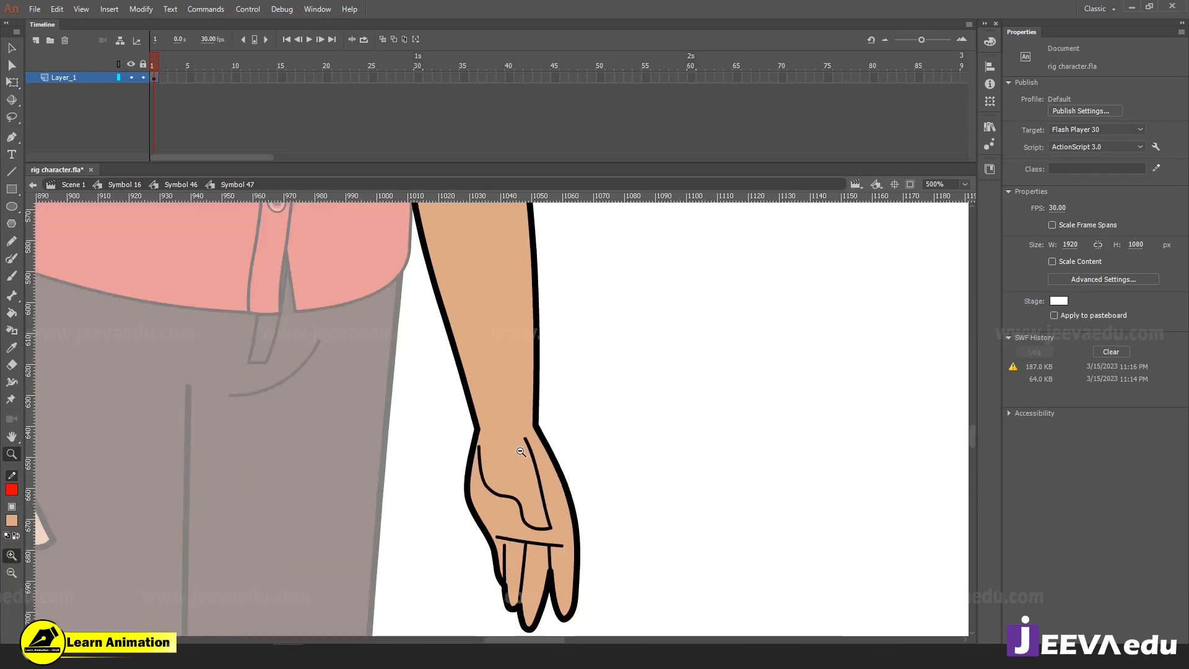
{"action": "left_click", "coordinate": [511, 435], "text": "alt"}
{"action": "left_click", "coordinate": [514, 445], "text": "alt"}
{"action": "key", "text": "v"}
{"action": "left_click", "coordinate": [488, 364]}
{"action": "left_click", "coordinate": [506, 427]}
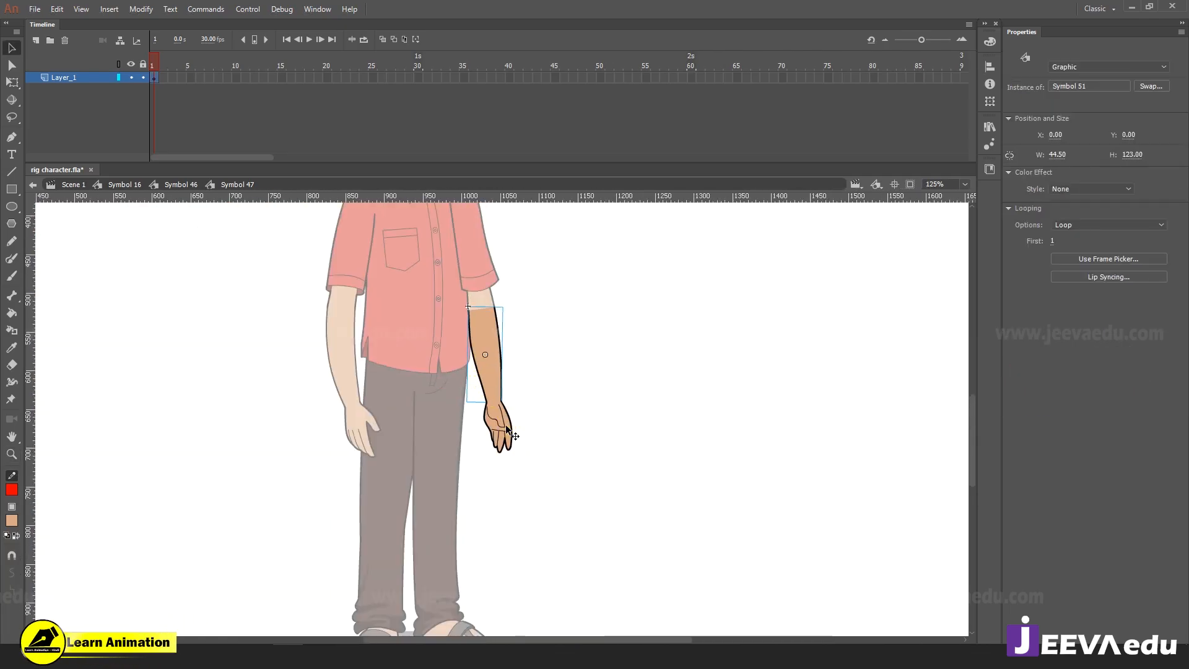
{"action": "mouse_move", "coordinate": [505, 428]}
{"action": "left_mouse_down"}
{"action": "mouse_move", "coordinate": [502, 452]}
{"action": "mouse_move", "coordinate": [503, 427]}
{"action": "left_mouse_up"}
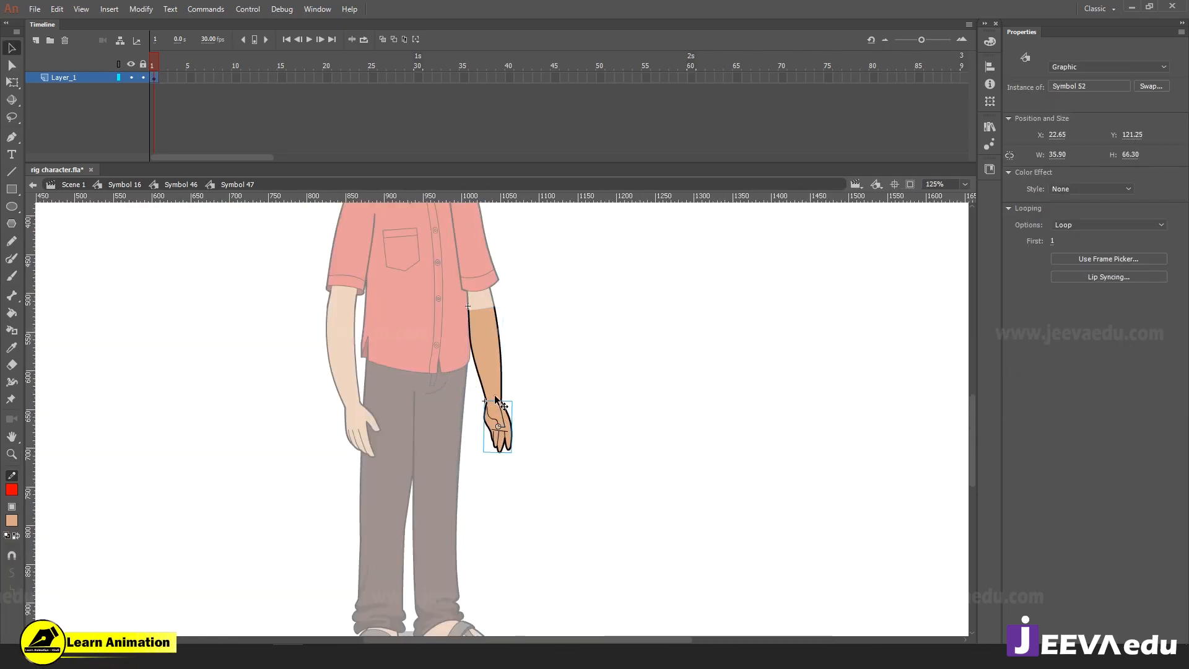
{"action": "left_click", "coordinate": [496, 396]}
View the whole arm one level up in Symbol 46 and reopen the lower-arm symbol for editing
{"action": "left_click", "coordinate": [170, 185]}
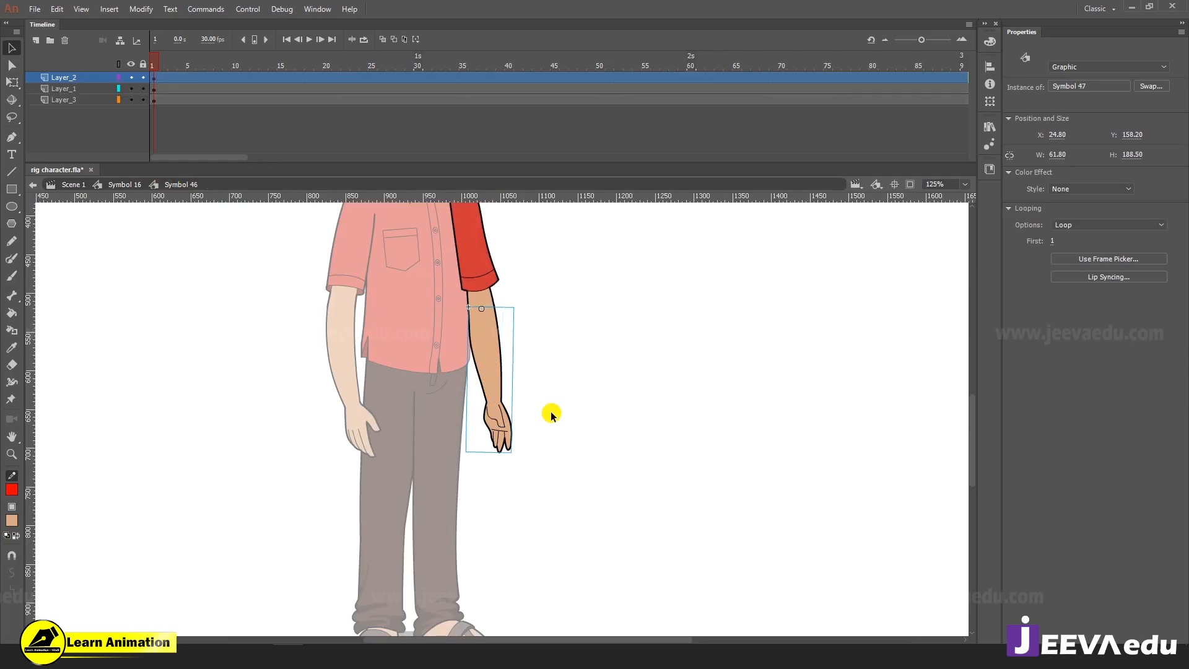
{"action": "key", "text": "z"}
{"action": "left_click", "coordinate": [490, 397]}
{"action": "left_click", "coordinate": [489, 418], "text": "alt"}
{"action": "key", "text": "v"}
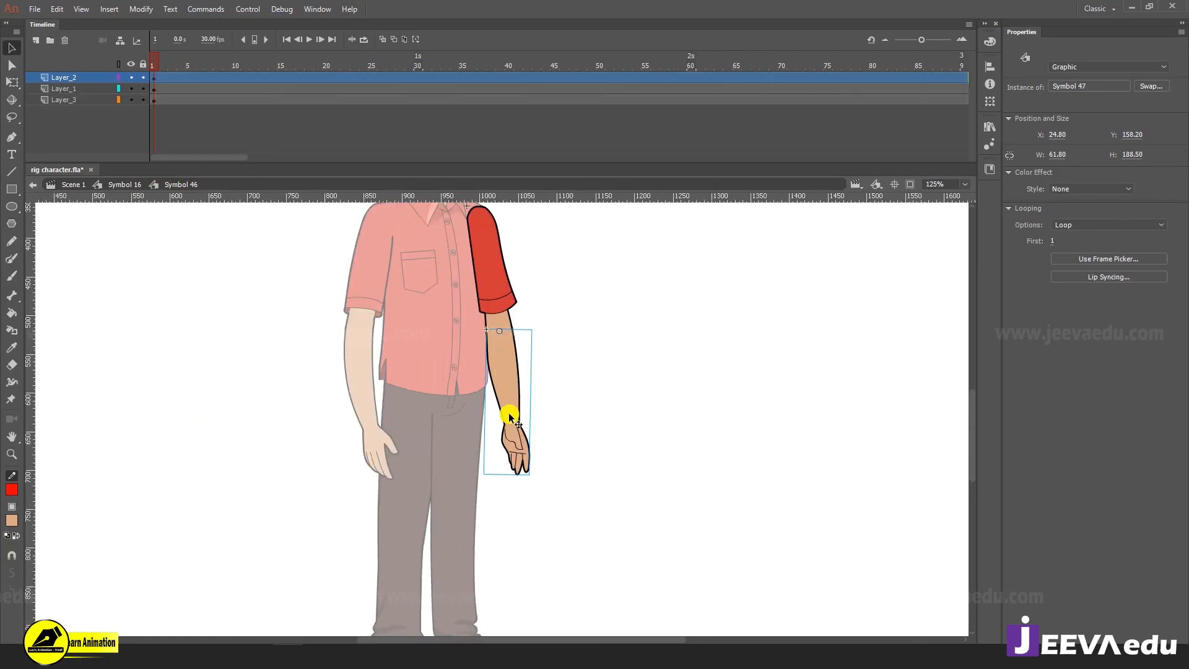
{"action": "double_click", "coordinate": [514, 427]}
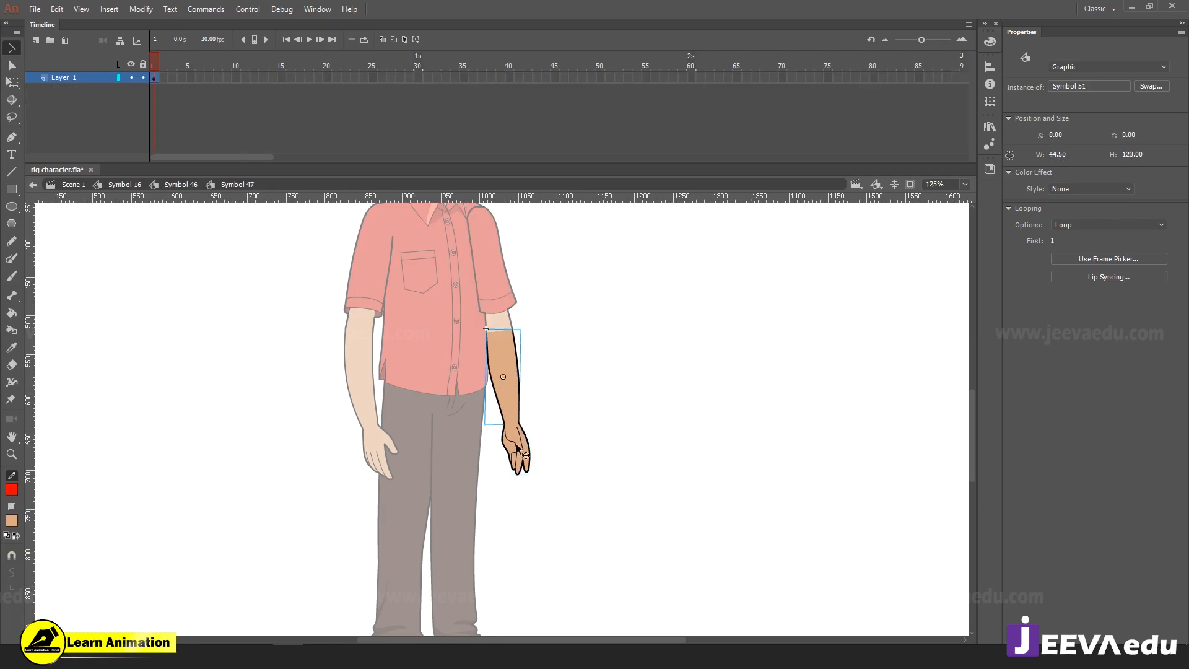
Cut the hand symbol out of the forearm's layer
{"action": "left_click", "coordinate": [516, 445]}
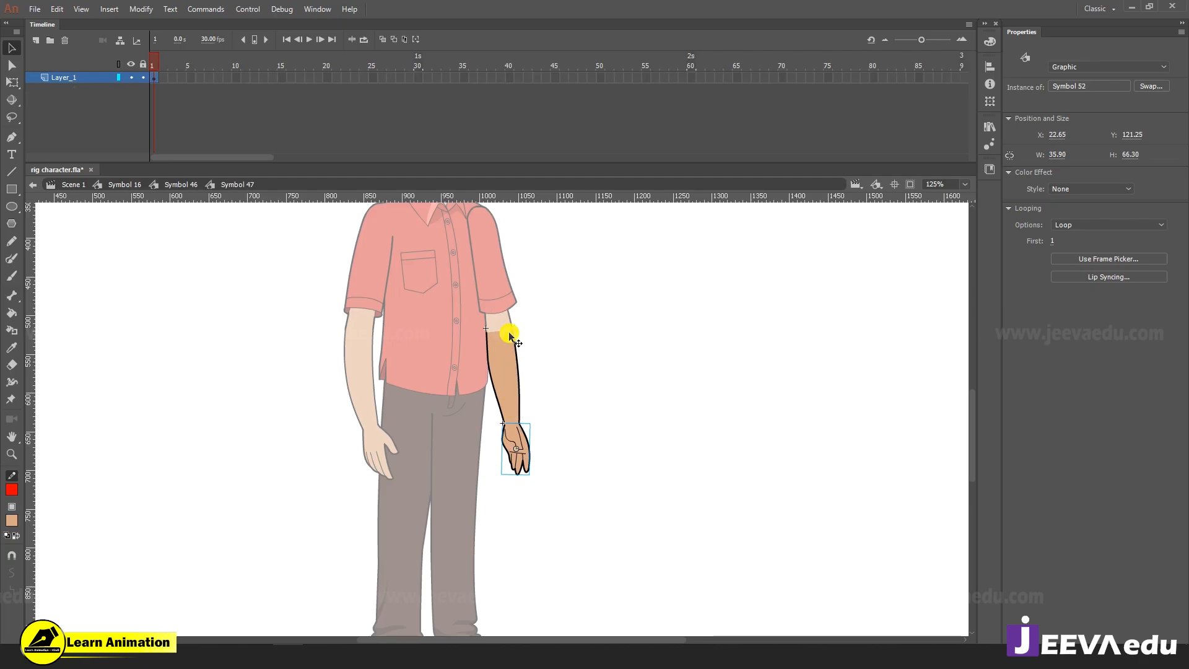
{"action": "left_click", "coordinate": [507, 365]}
{"action": "key", "text": "z"}
{"action": "left_click", "coordinate": [509, 417]}
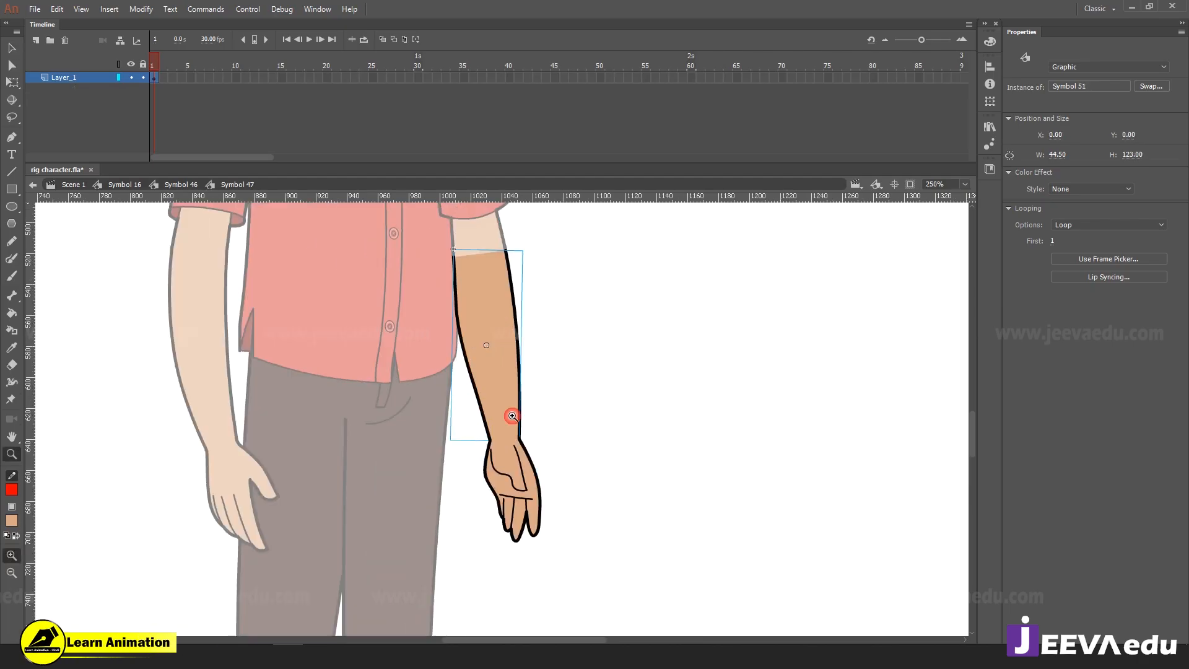
{"action": "key", "text": "v"}
{"action": "left_click", "coordinate": [504, 455]}
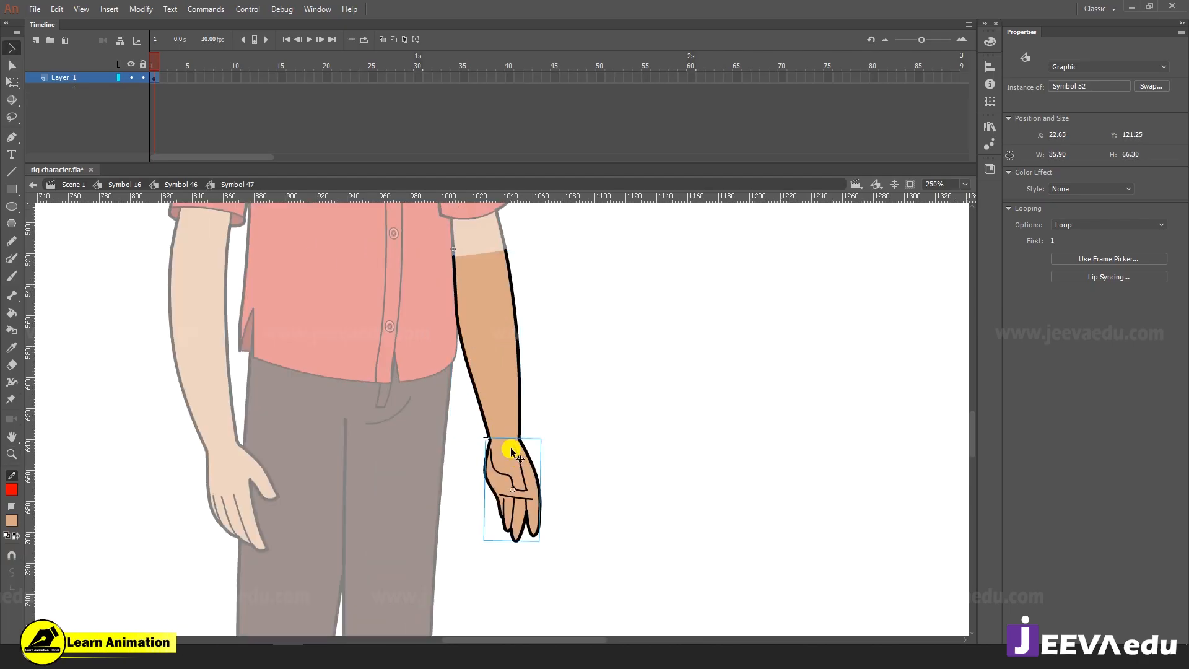
{"action": "key", "text": "Delete"}
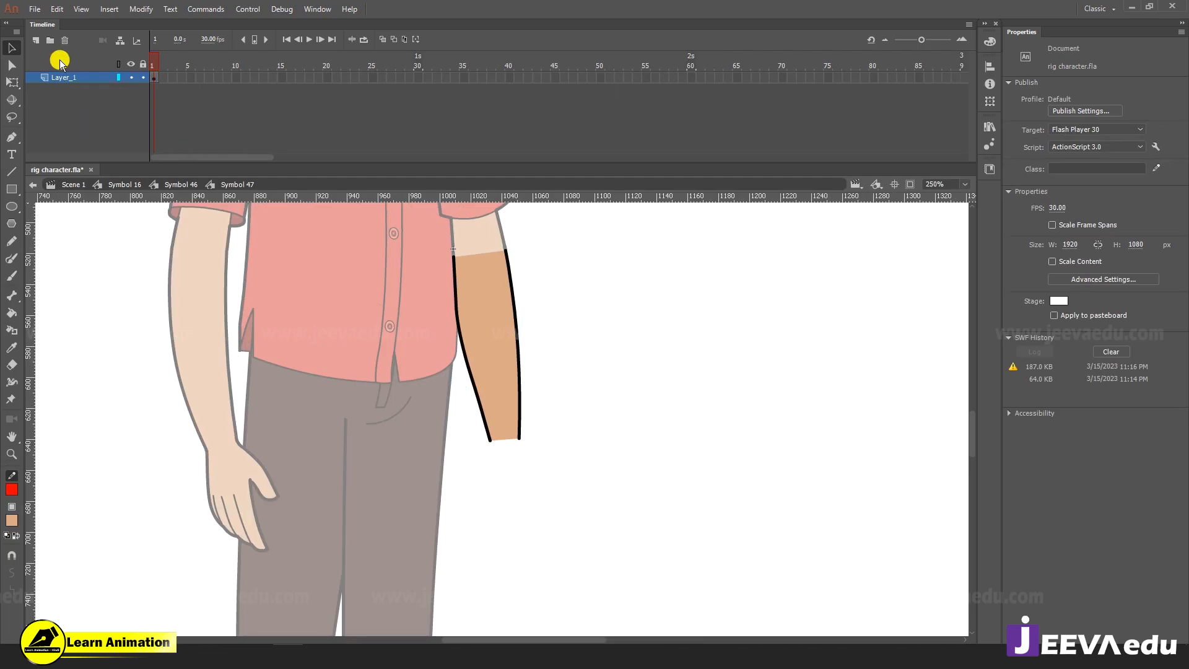
Paste the hand in place on a new layer above the forearm and hide that layer
{"action": "left_click", "coordinate": [36, 41]}
{"action": "right_click", "coordinate": [218, 303]}
{"action": "left_click", "coordinate": [282, 353]}
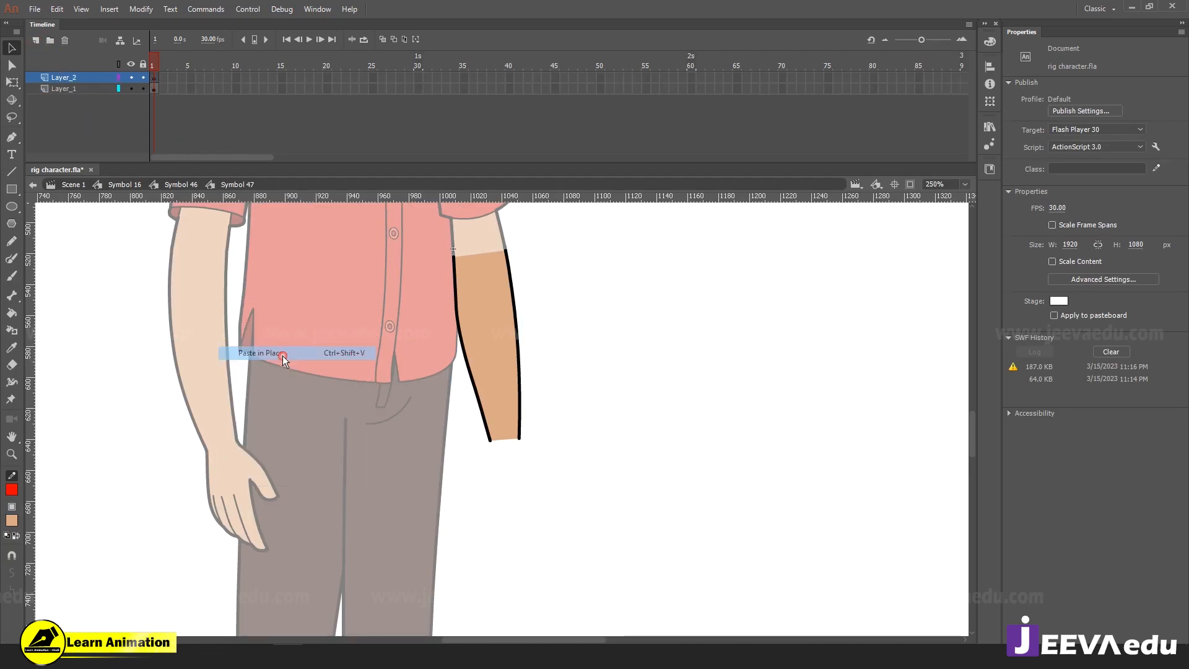
{"action": "left_click", "coordinate": [130, 77]}
Add a new layer beneath the forearm's layer and set the stroke colour to black, sampled from the forearm outline
{"action": "left_click", "coordinate": [35, 40]}
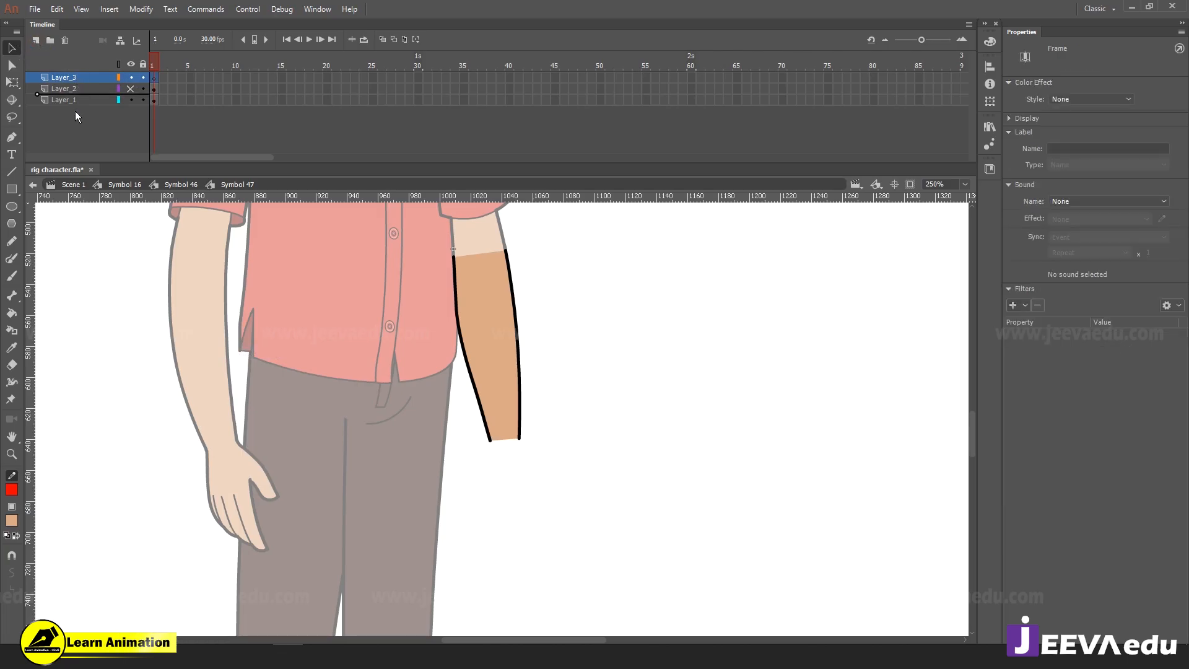
{"action": "key", "text": "z"}
{"action": "left_click", "coordinate": [508, 451]}
{"action": "left_click", "coordinate": [506, 406]}
{"action": "left_click", "coordinate": [495, 397]}
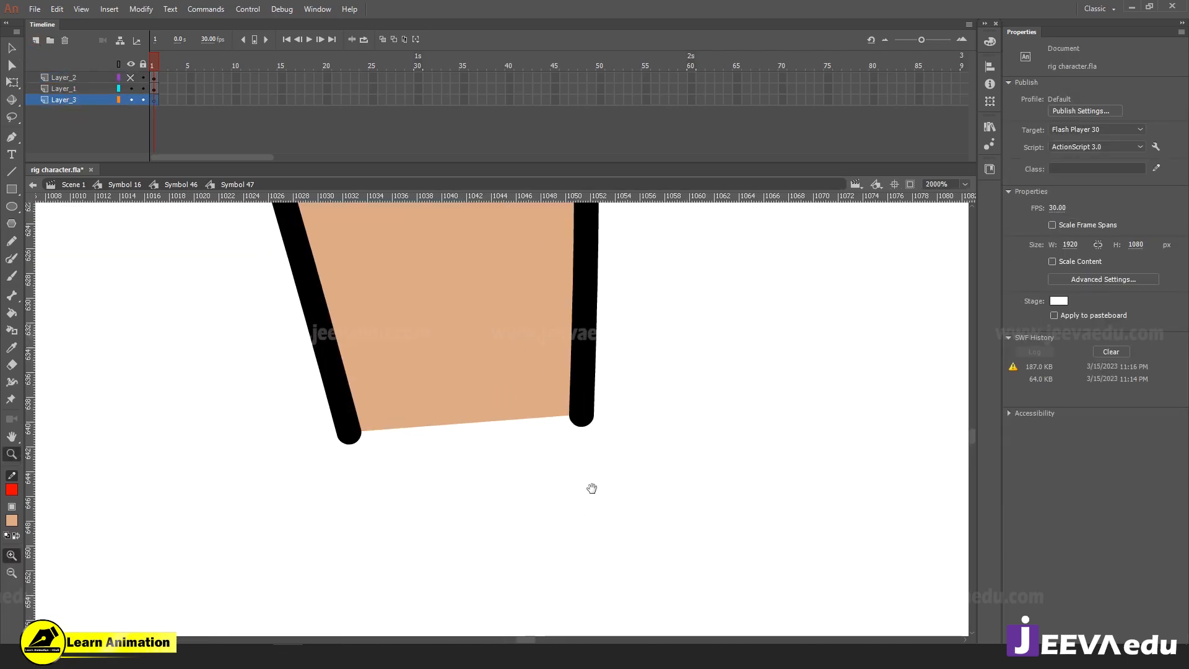
{"action": "left_click_drag", "start_coordinate": [532, 445], "coordinate": [592, 488]}
{"action": "left_click", "coordinate": [15, 491]}
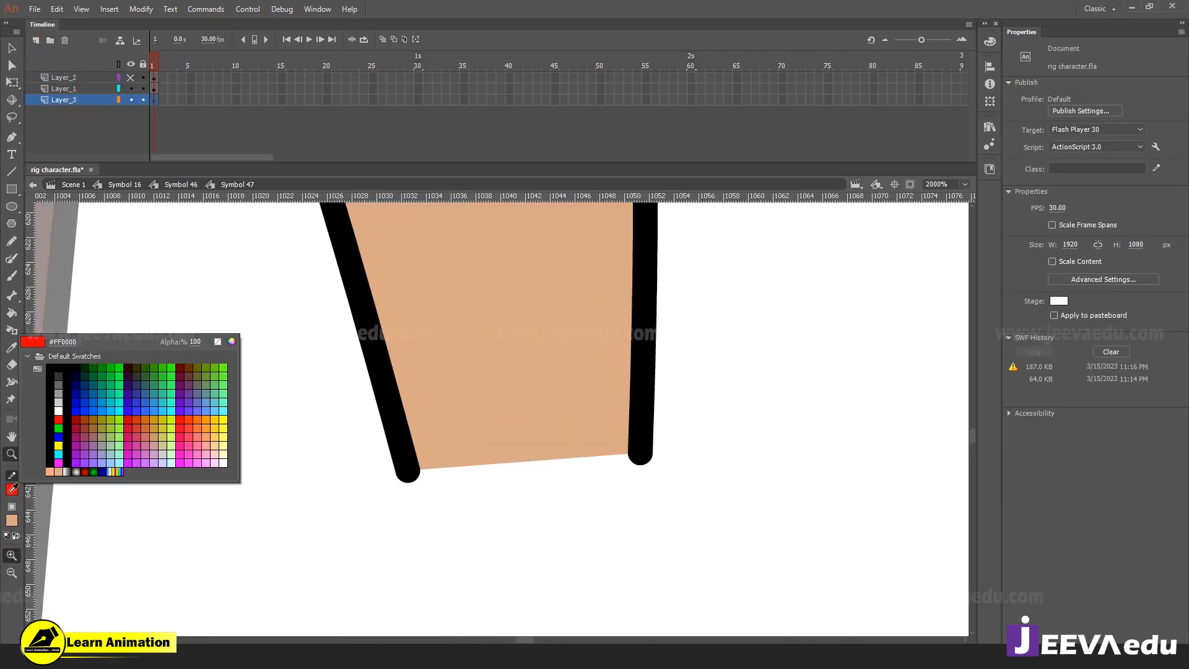
{"action": "left_click", "coordinate": [396, 385]}
Draw a circle about 19.6 px across with black outline and skin-coloured fill, centred on the forearm's wrist end
{"action": "left_click_drag", "start_coordinate": [537, 496], "coordinate": [530, 442]}
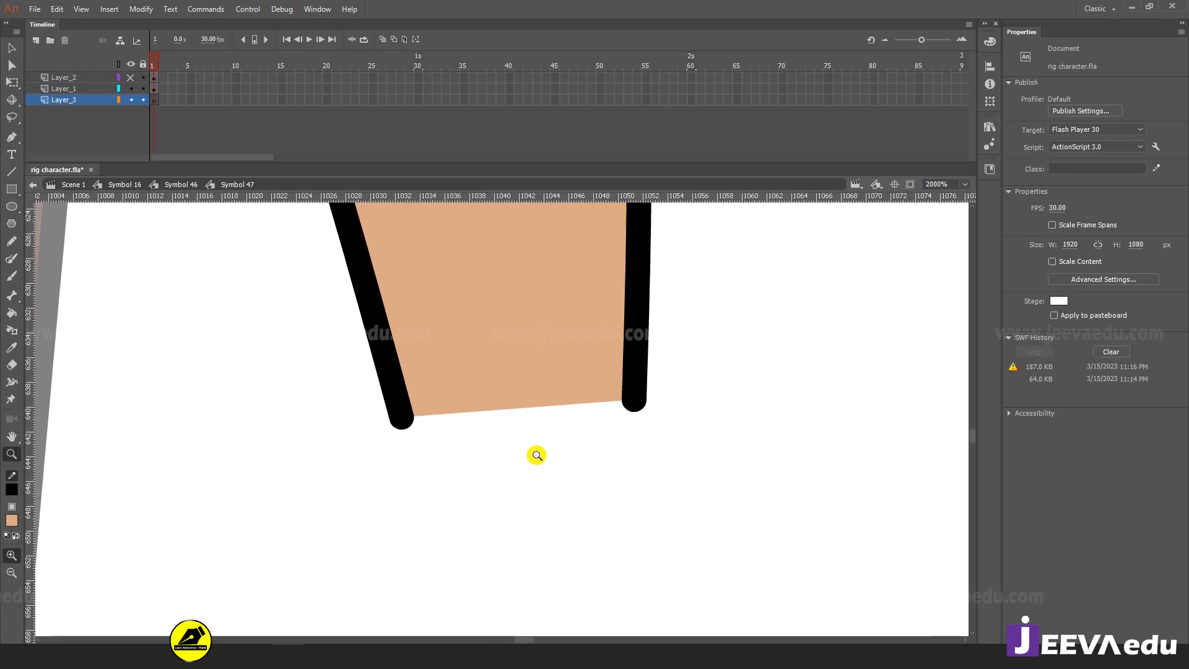
{"action": "key", "text": "o"}
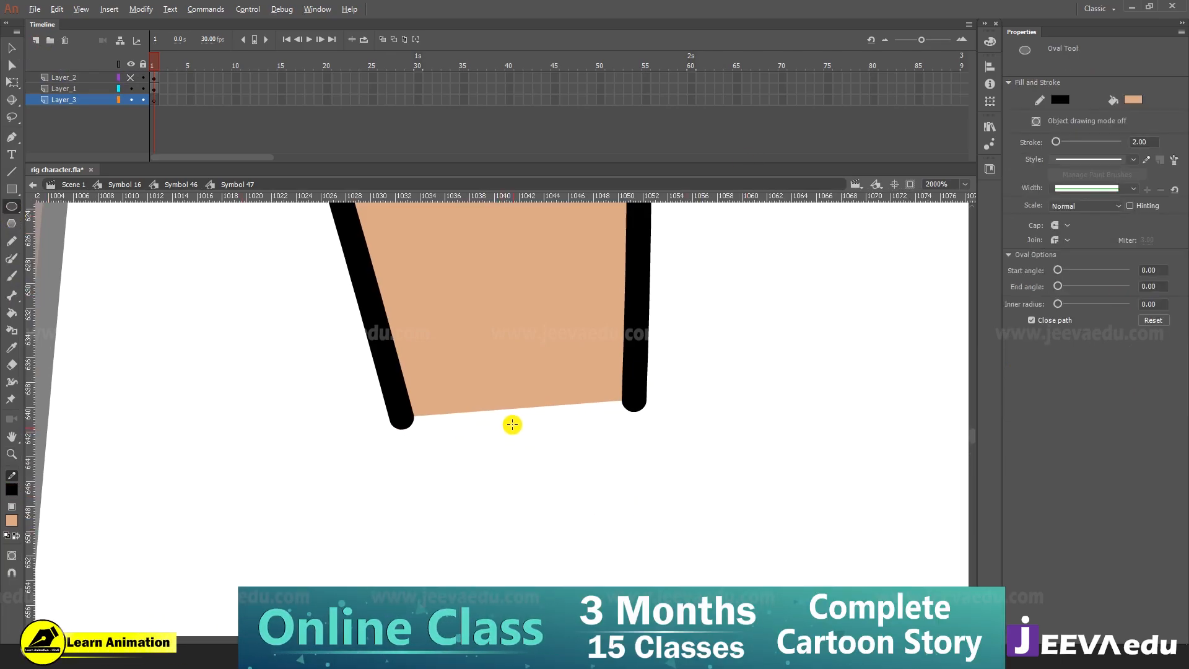
{"action": "left_click_drag", "start_coordinate": [511, 422], "coordinate": [590, 543]}
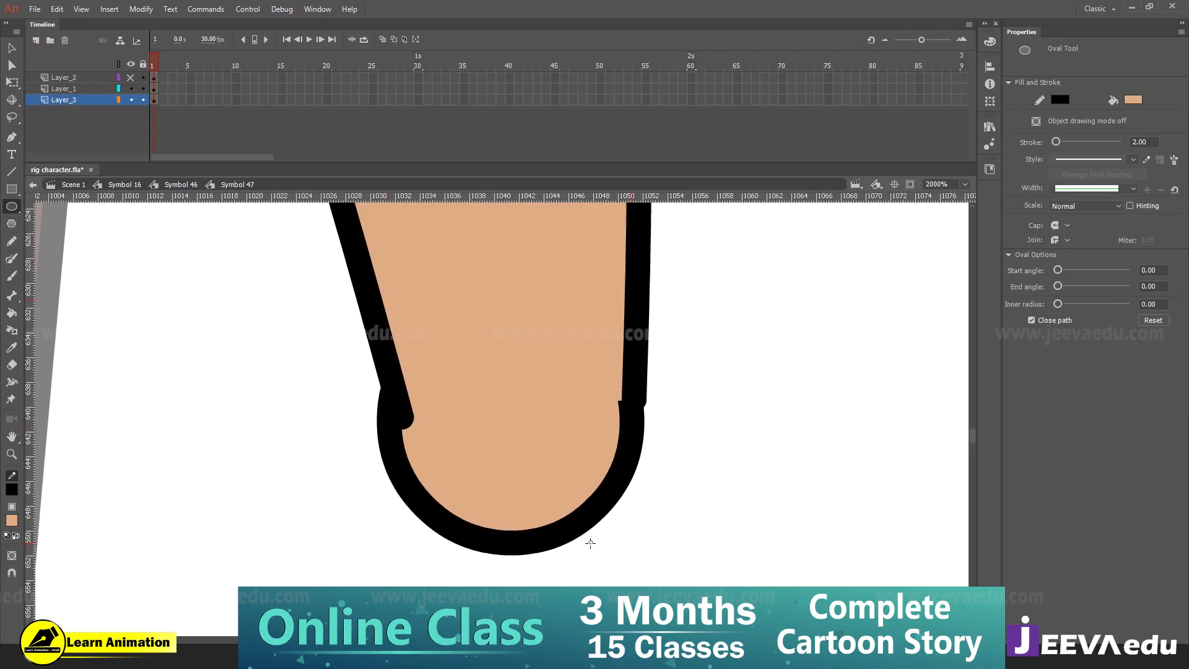
Shift the wrist circle slightly up to align with the forearm outlines and scale it to 99%
{"action": "key", "text": "v"}
{"action": "double_click", "coordinate": [514, 478]}
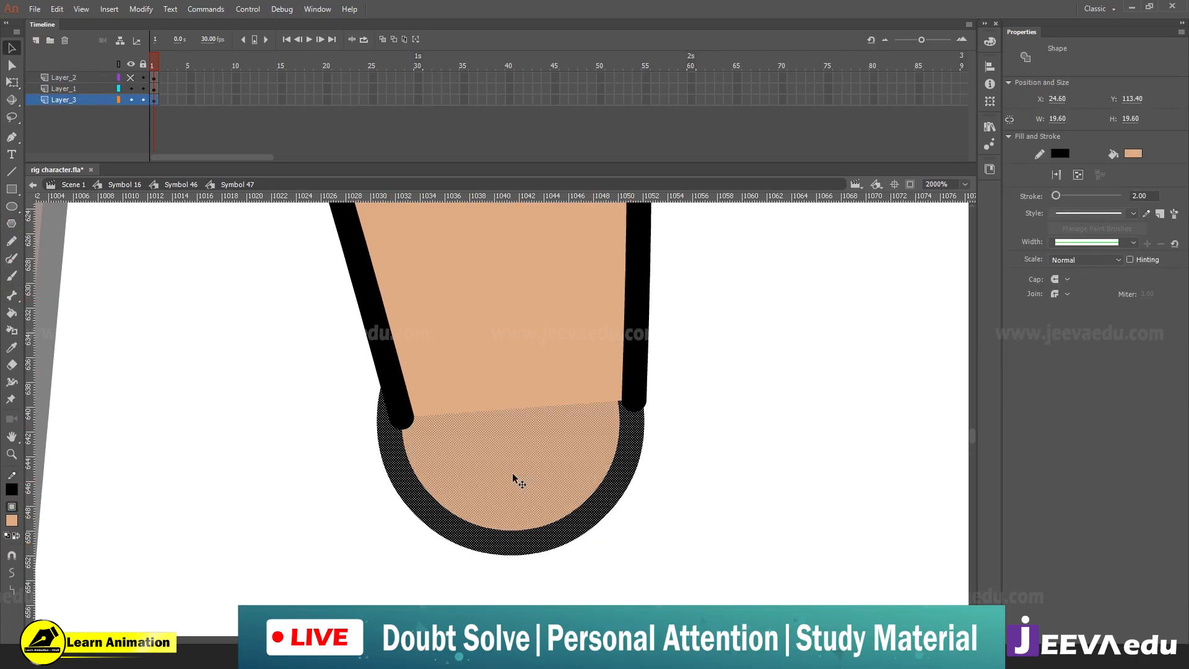
{"action": "key", "text": "q"}
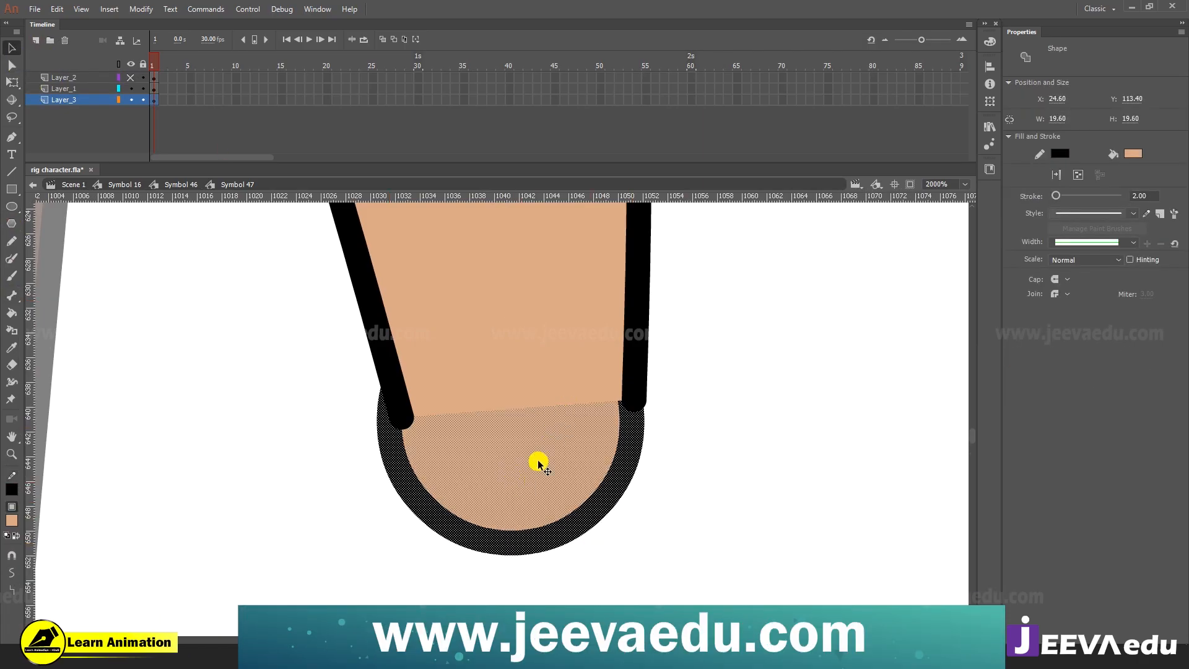
{"action": "left_click_drag", "start_coordinate": [538, 478], "coordinate": [547, 468]}
{"action": "key", "text": "ctrl+alt+s"}
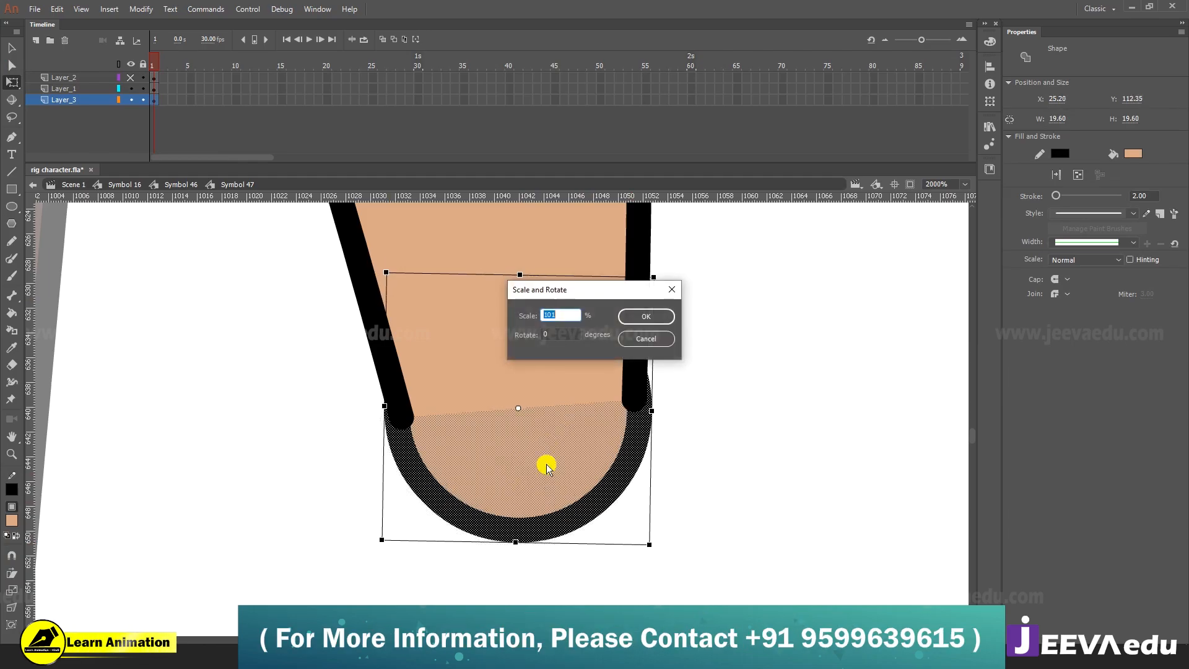
{"action": "type", "text": "99"}
{"action": "key", "text": "Return"}
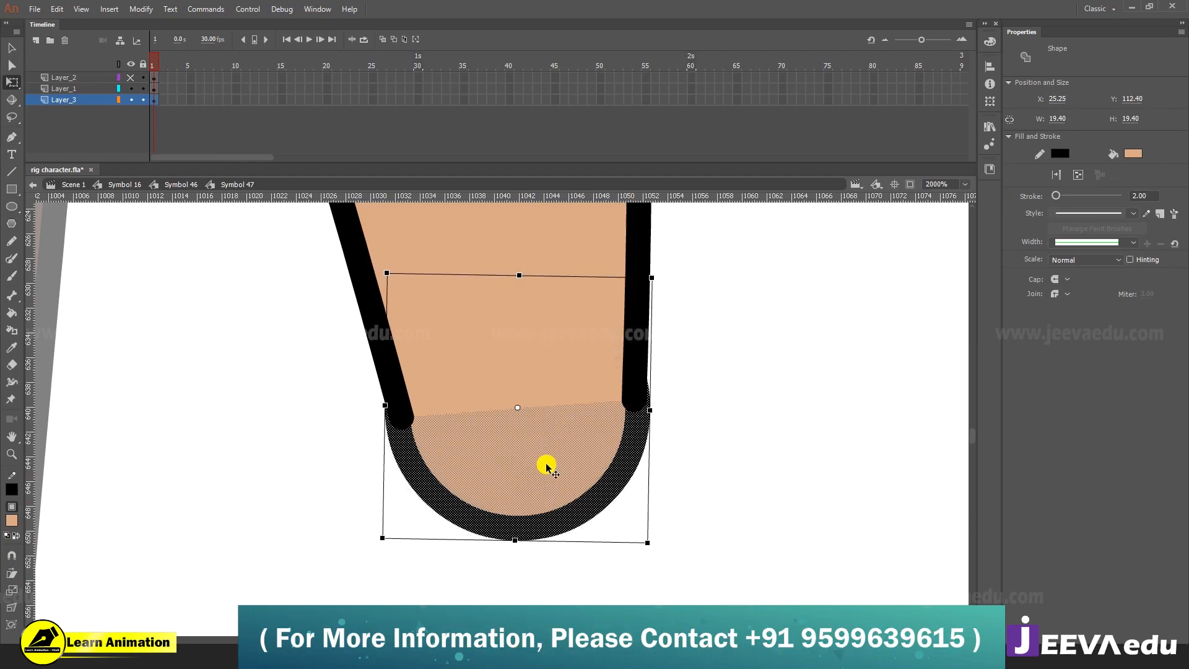
Scale the wrist circle by 98% and once more by 99%, leaving it deselected
{"action": "key", "text": "ctrl+alt+s"}
{"action": "type", "text": "98"}
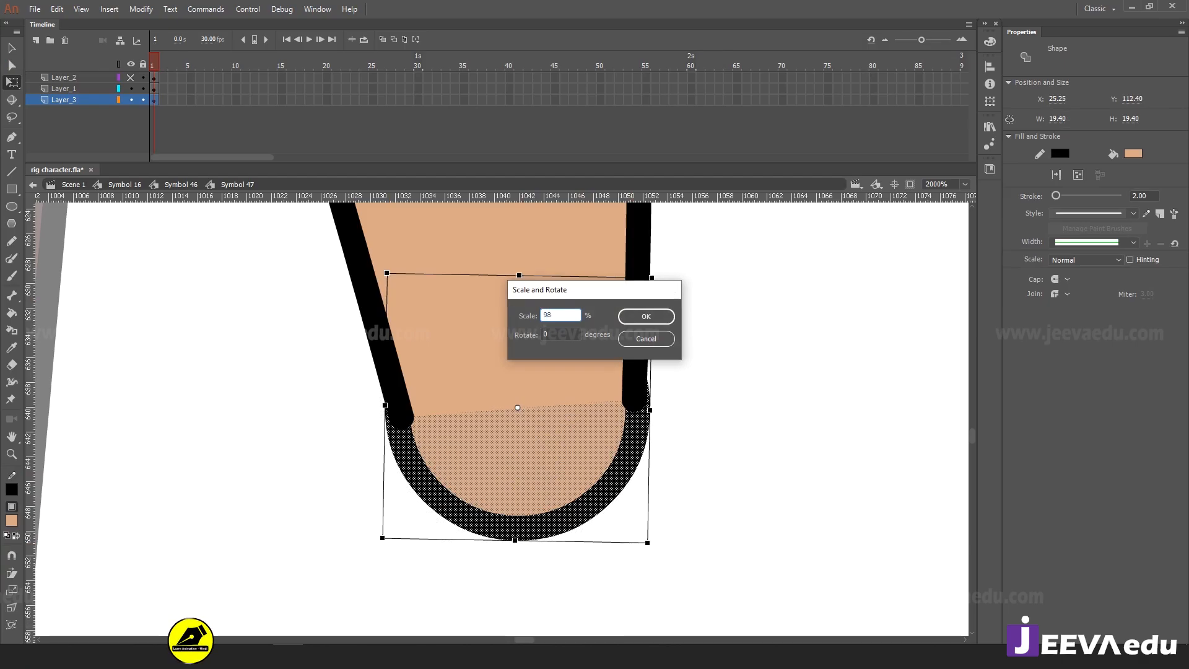
{"action": "key", "text": "Return"}
{"action": "key", "text": "ctrl+alt+s"}
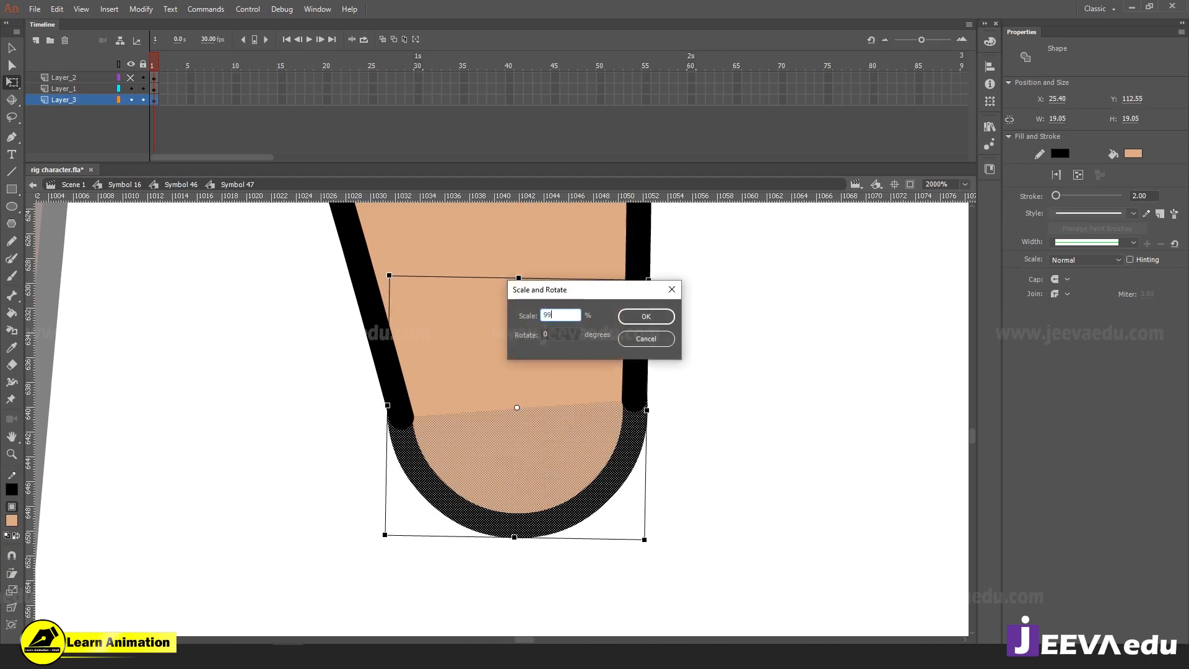
{"action": "type", "text": "99"}
{"action": "key", "text": "Return"}
{"action": "left_click", "coordinate": [738, 524]}
Scale the wrist circle up to 101% so its outline meets the forearm's edges
{"action": "key", "text": "z"}
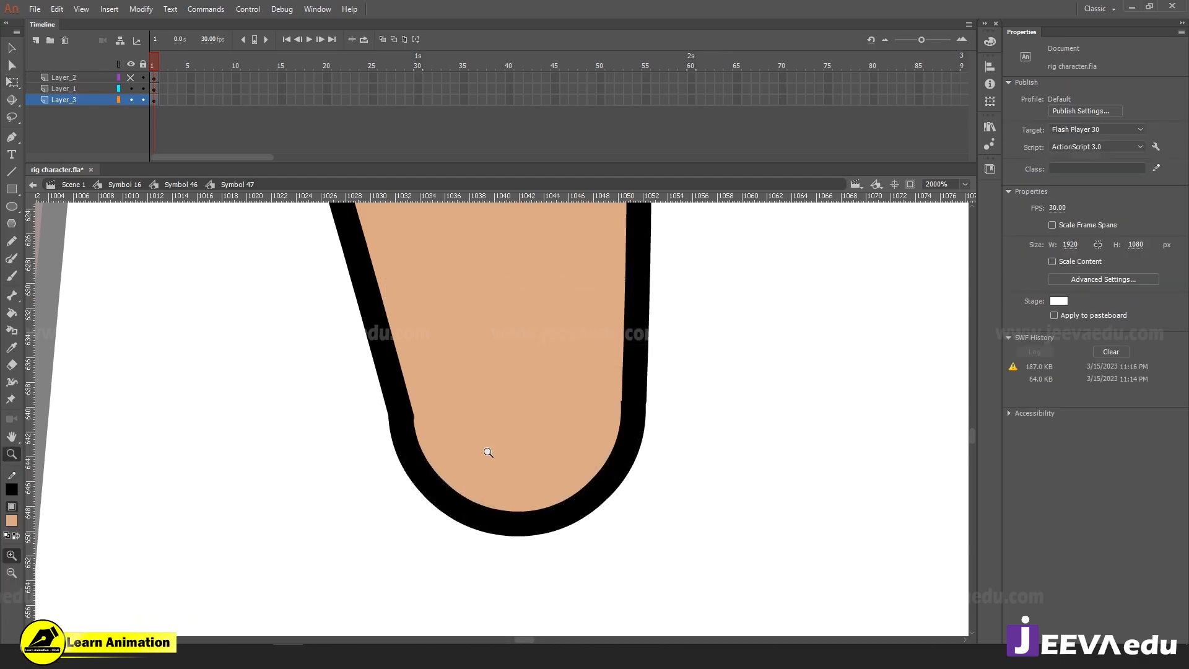
{"action": "left_click_drag", "start_coordinate": [513, 459], "coordinate": [507, 481]}
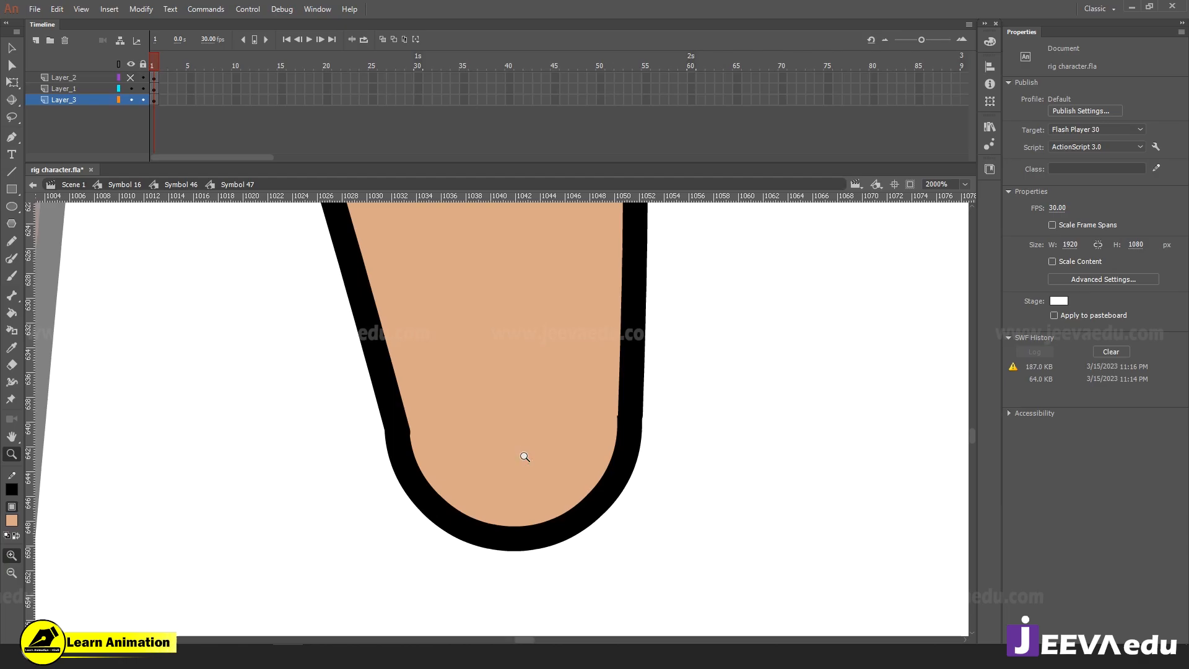
{"action": "key", "text": "v"}
{"action": "double_click", "coordinate": [506, 473]}
{"action": "key", "text": "ctrl+alt+s"}
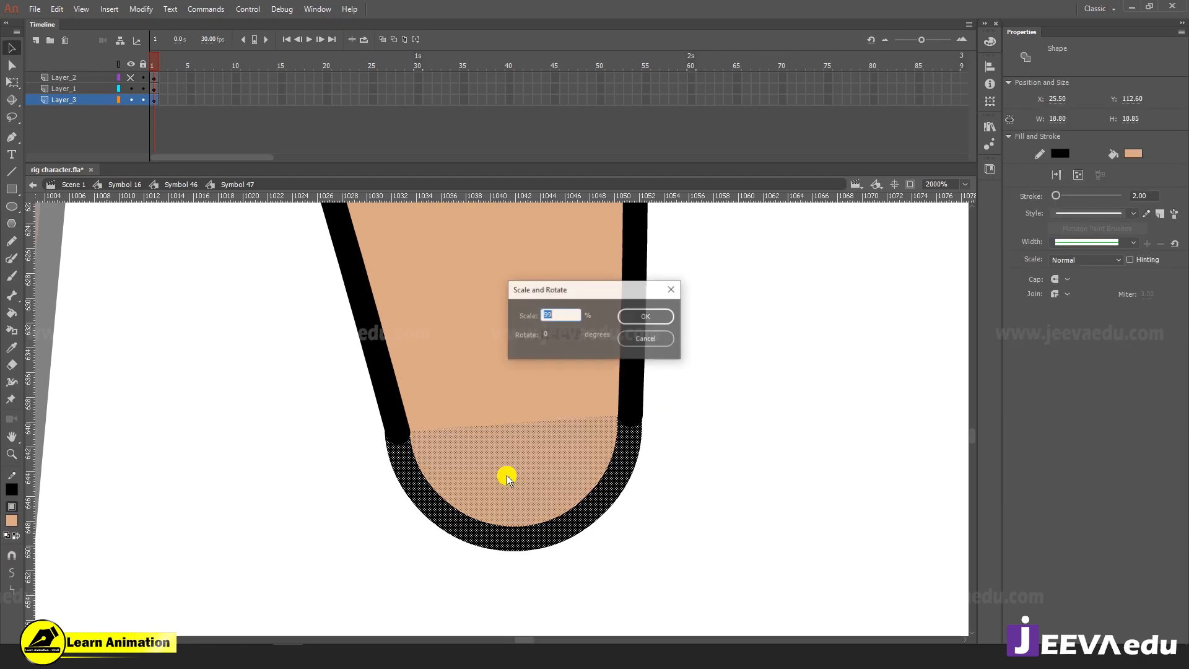
{"action": "type", "text": "101"}
{"action": "key", "text": "Return"}
{"action": "left_click", "coordinate": [865, 531]}
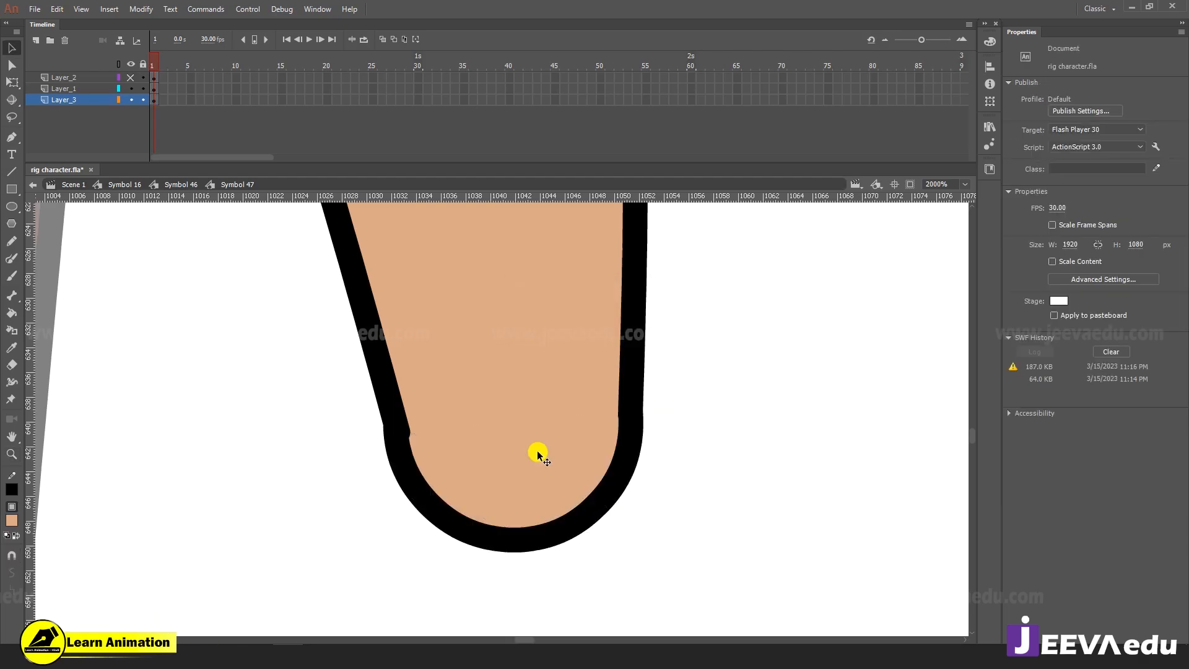
Convert the wrist circle, including its fill and outline, into a graphic symbol with the default name
{"action": "double_click", "coordinate": [513, 463]}
{"action": "key", "text": "F8"}
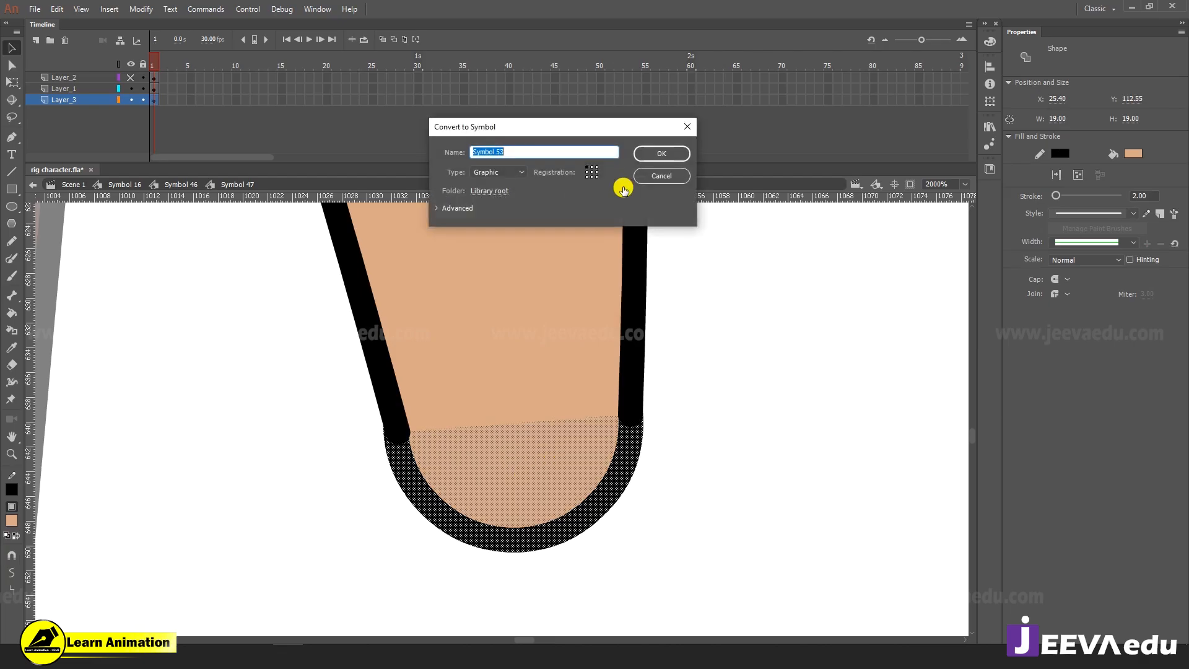
{"action": "left_click", "coordinate": [660, 153]}
Place a horizontal and a vertical guide crossing at the centre point of the wrist circle symbol
{"action": "key", "text": "q"}
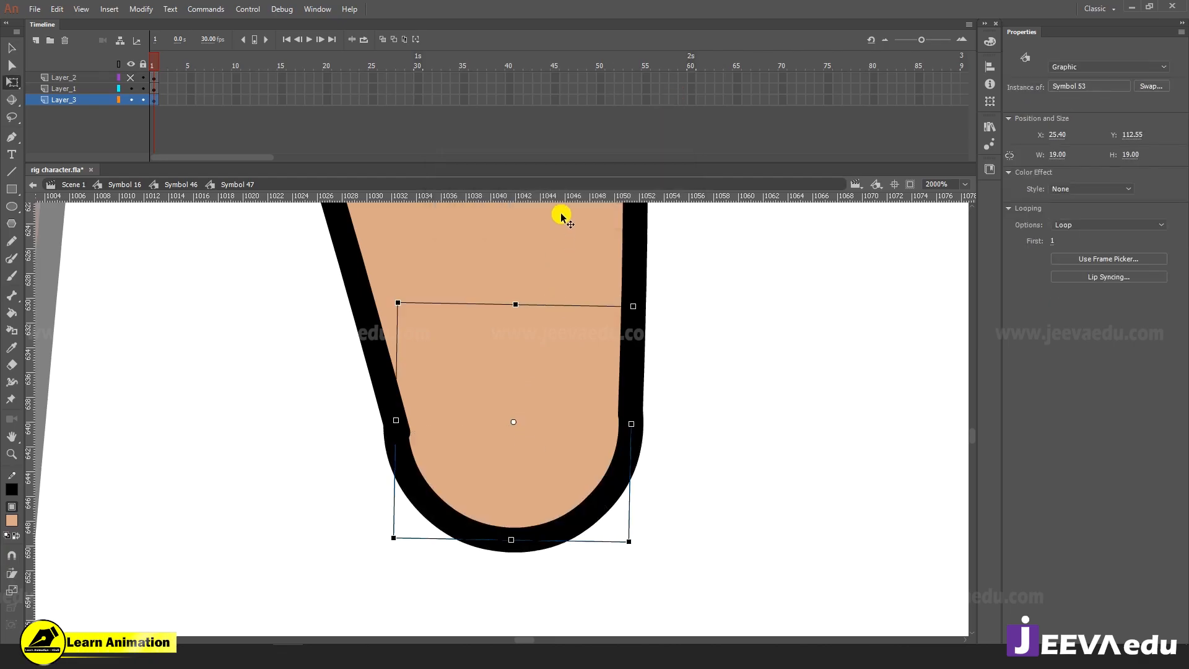
{"action": "left_click_drag", "start_coordinate": [563, 199], "coordinate": [531, 424]}
{"action": "left_click_drag", "start_coordinate": [38, 315], "coordinate": [518, 420]}
{"action": "key", "text": "z"}
{"action": "key", "text": "q"}
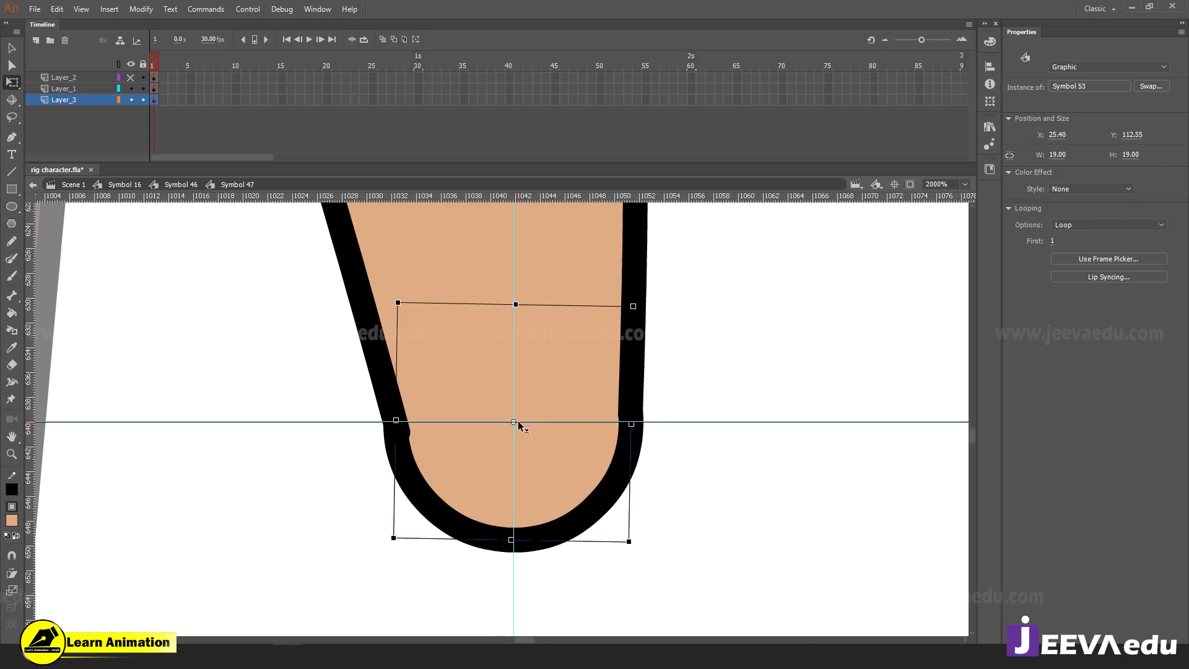
Select Layer_2 and make the hidden hand layer visible again
{"action": "key", "text": "z"}
{"action": "left_click", "coordinate": [520, 464], "text": "alt"}
{"action": "left_click", "coordinate": [523, 474], "text": "alt"}
{"action": "left_click", "coordinate": [542, 493], "text": "ctrl"}
{"action": "left_click", "coordinate": [451, 412]}
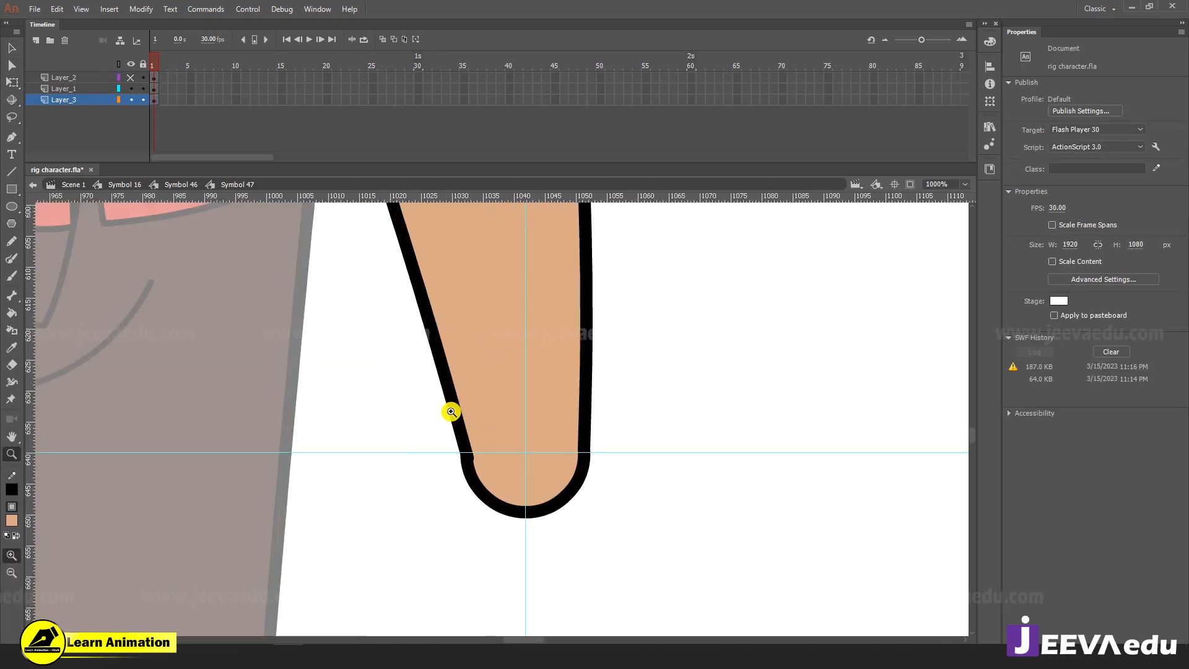
{"action": "left_click", "coordinate": [85, 75]}
{"action": "left_click", "coordinate": [130, 78]}
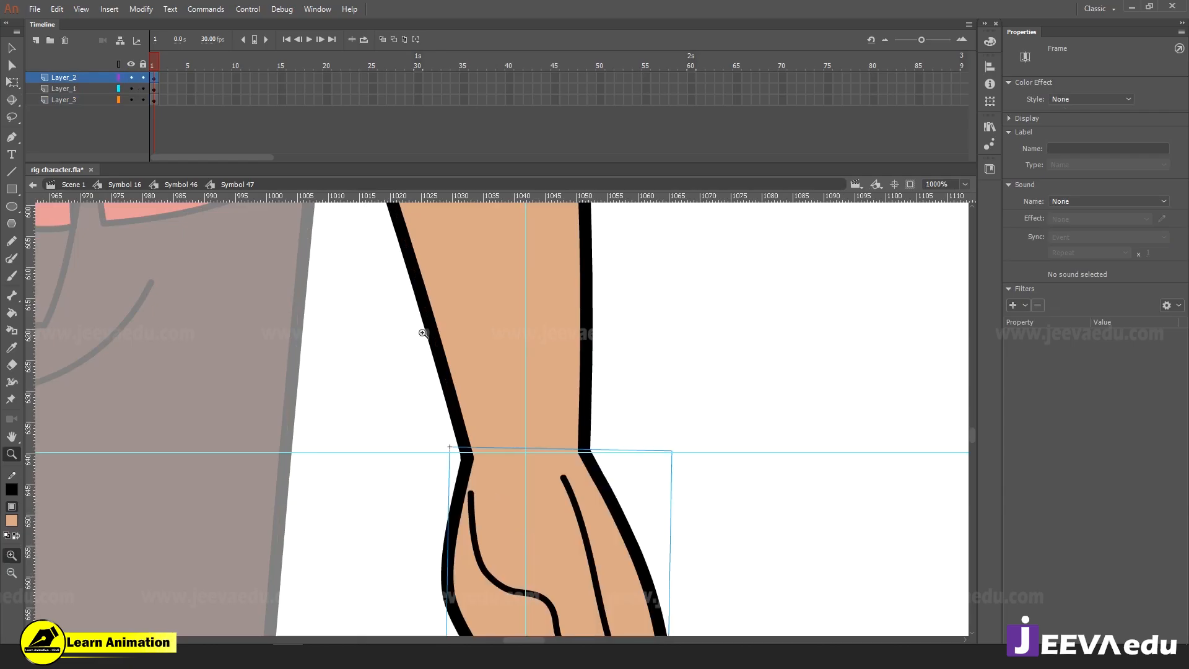
Move the hand symbol's transformation point to the intersection of the guides at the wrist
{"action": "left_click", "coordinate": [535, 441], "text": "alt"}
{"action": "left_click_drag", "start_coordinate": [536, 441], "coordinate": [527, 331]}
{"action": "key", "text": "v"}
{"action": "left_click", "coordinate": [672, 506]}
{"action": "key", "text": "q"}
{"action": "left_click", "coordinate": [574, 475]}
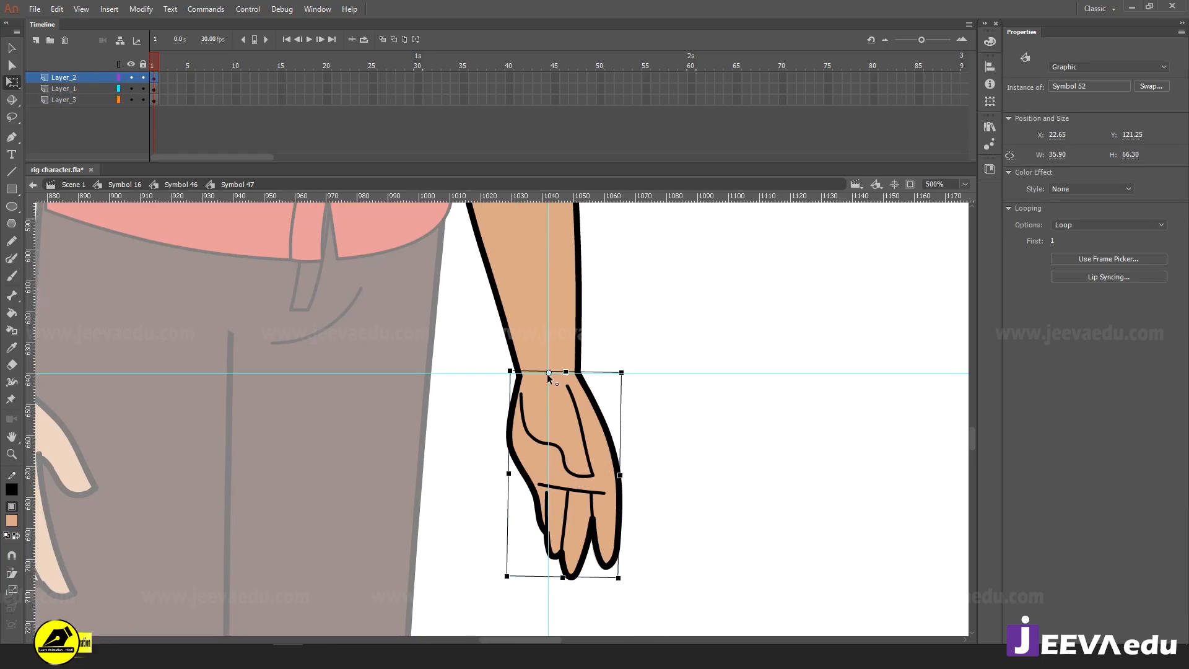
{"action": "key", "text": "z"}
{"action": "left_click", "coordinate": [593, 394]}
{"action": "left_click", "coordinate": [594, 394]}
{"action": "key", "text": "q"}
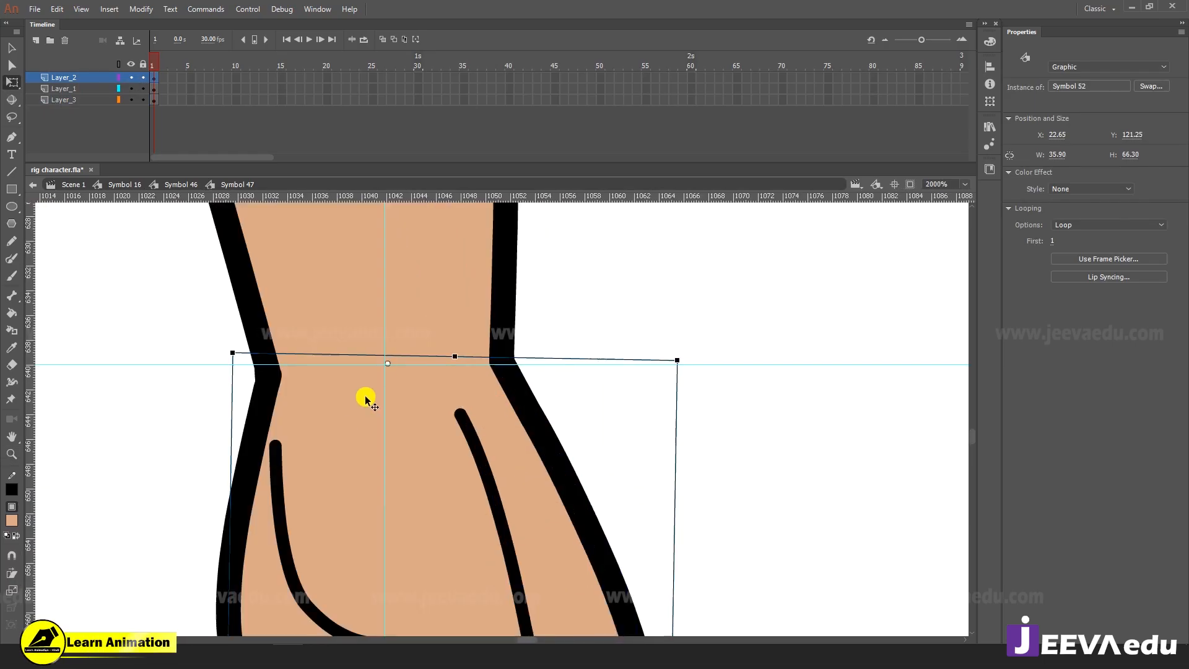
{"action": "left_click_drag", "start_coordinate": [390, 364], "coordinate": [382, 371]}
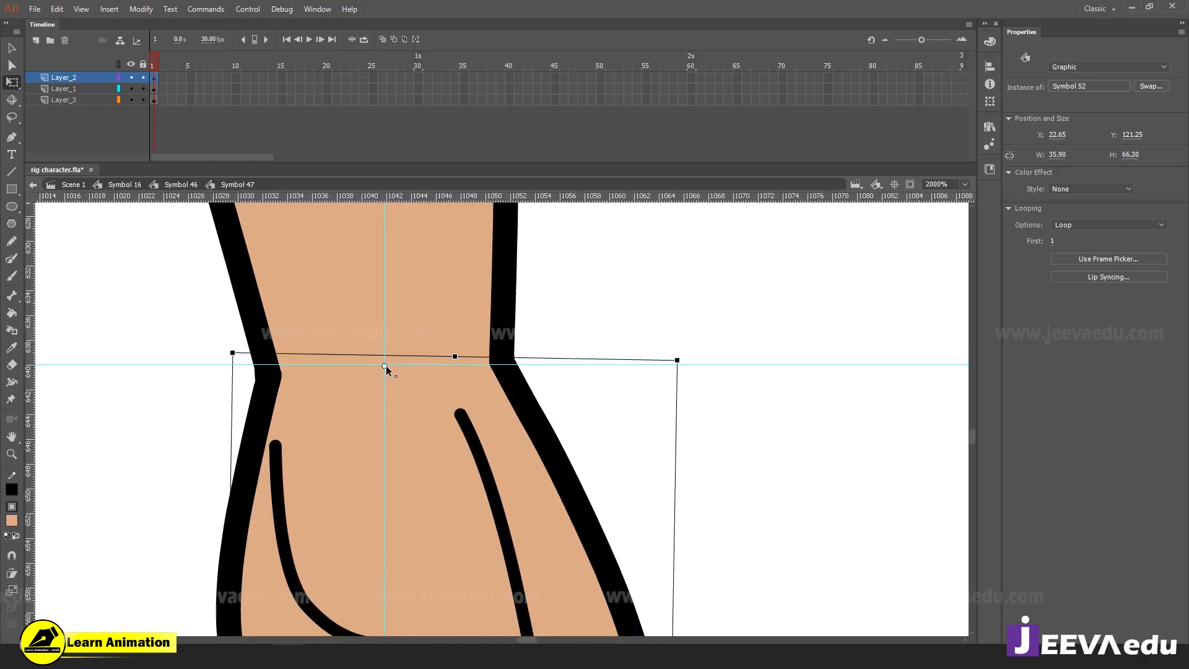
Deselect the hand and remove both the horizontal and the vertical guide from the stage
{"action": "key", "text": "z"}
{"action": "left_click", "coordinate": [414, 410], "text": "alt"}
{"action": "left_click", "coordinate": [450, 476], "text": "alt"}
{"action": "left_click", "coordinate": [451, 477], "text": "alt"}
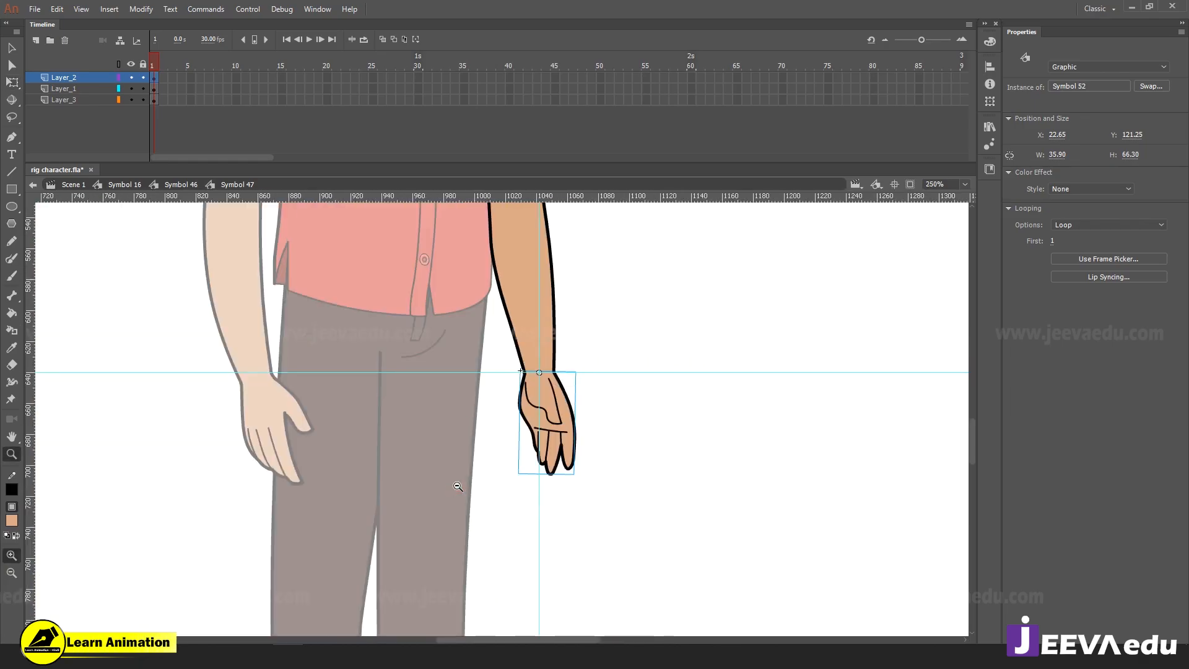
{"action": "key", "text": "v"}
{"action": "left_click", "coordinate": [519, 516]}
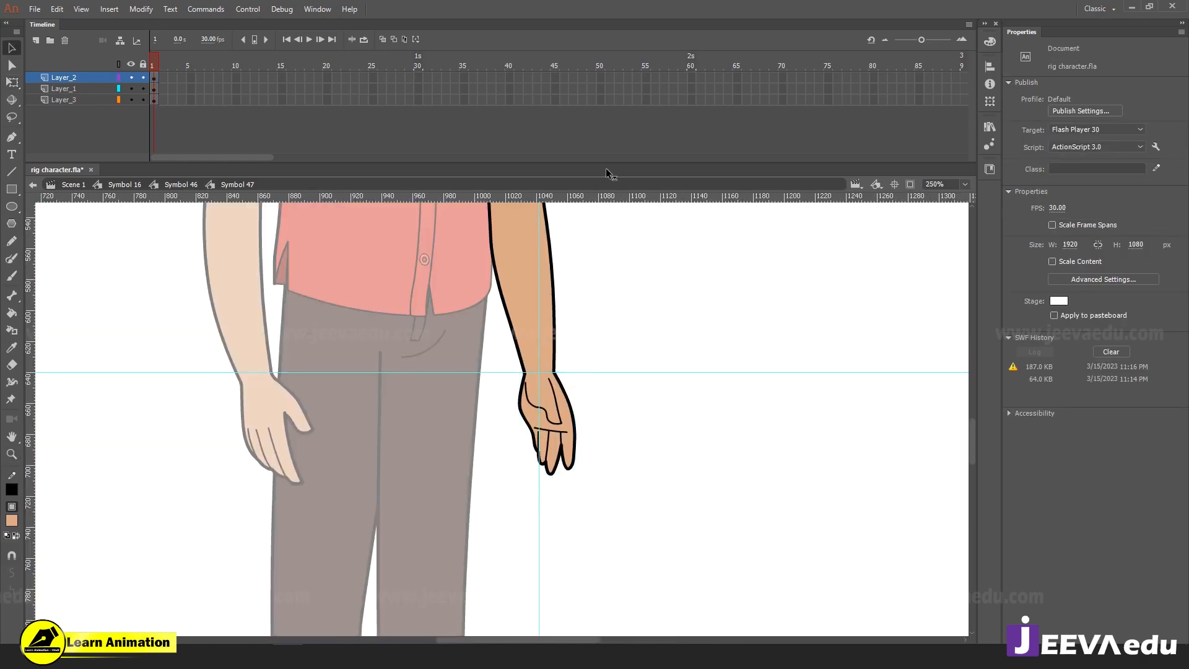
{"action": "left_click", "coordinate": [551, 267]}
{"action": "left_click_drag", "start_coordinate": [539, 247], "coordinate": [1100, 246]}
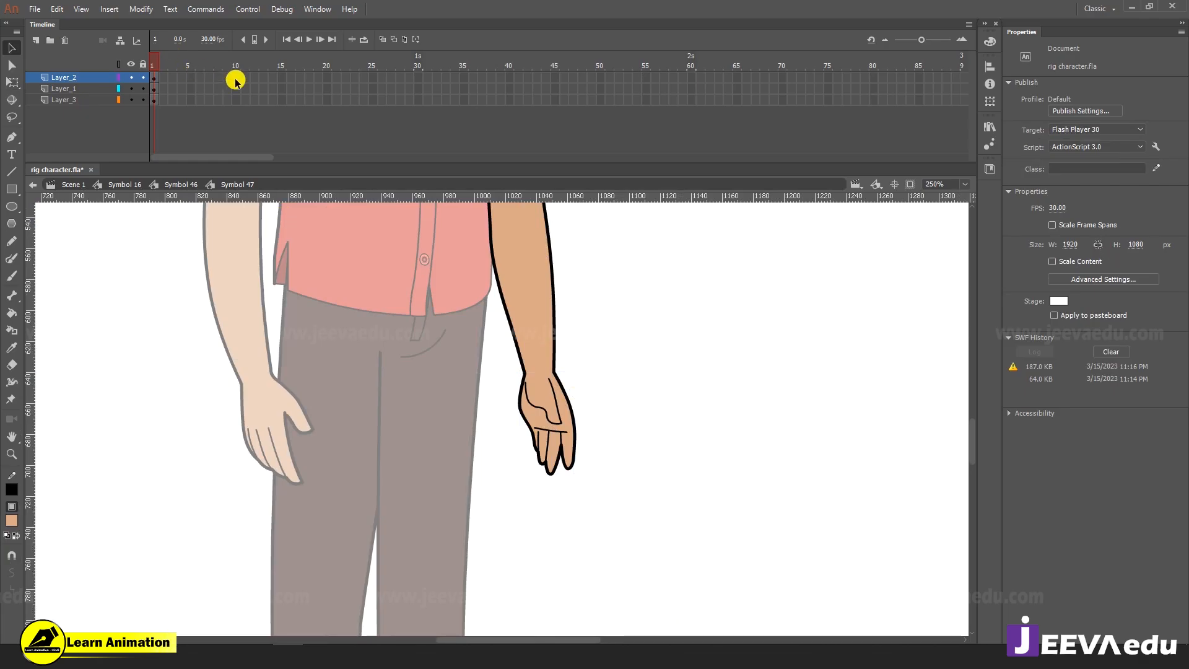
Extend the frames of Layer_1, Layer_2 and Layer_3 together to beyond frame 90
{"action": "left_click_drag", "start_coordinate": [235, 79], "coordinate": [463, 104]}
{"action": "key", "text": "F5"}
{"action": "key", "text": "F5"}
{"action": "key", "text": "F5"}
{"action": "key", "text": "F5"}
{"action": "key", "text": "F5"}
{"action": "left_click_drag", "start_coordinate": [466, 58], "coordinate": [112, 105]}
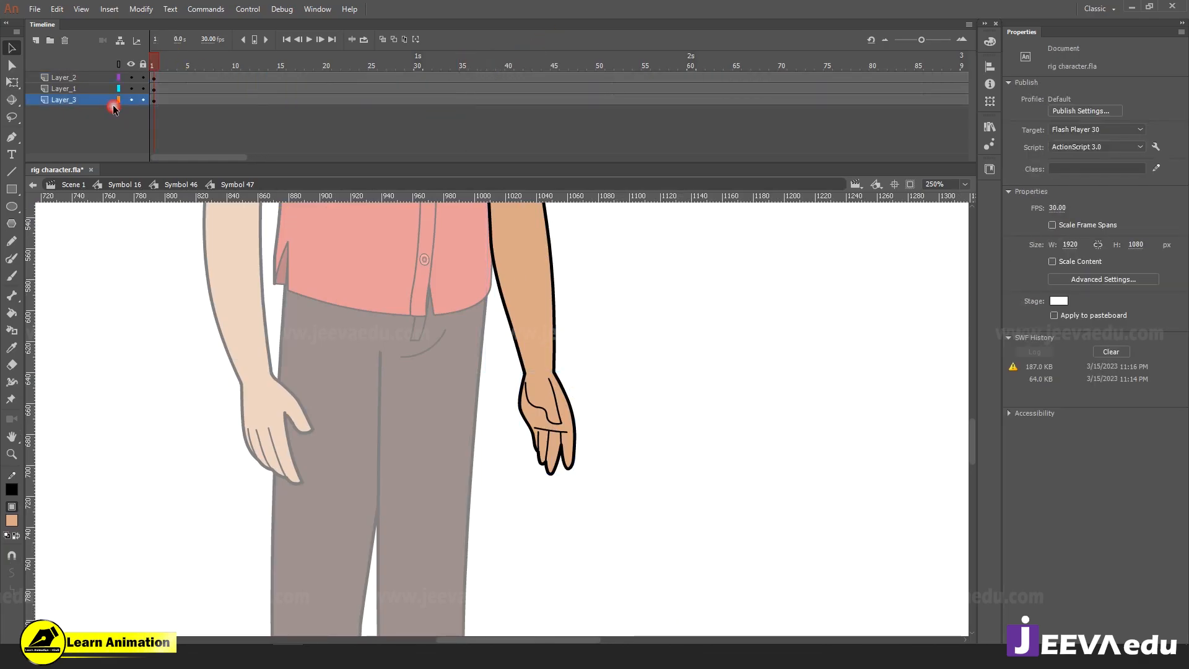
Rotate the hand toward the body about its wrist pivot and inspect the joint up close
{"action": "left_click", "coordinate": [545, 441]}
{"action": "key", "text": "q"}
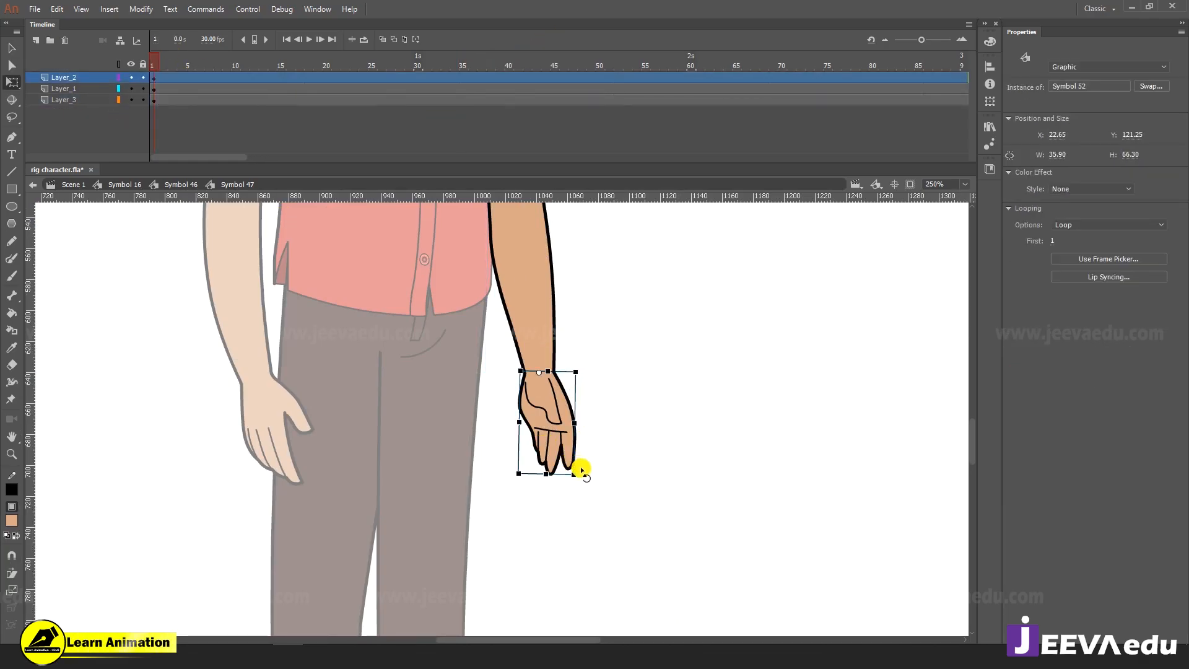
{"action": "left_click_drag", "start_coordinate": [581, 485], "coordinate": [512, 504]}
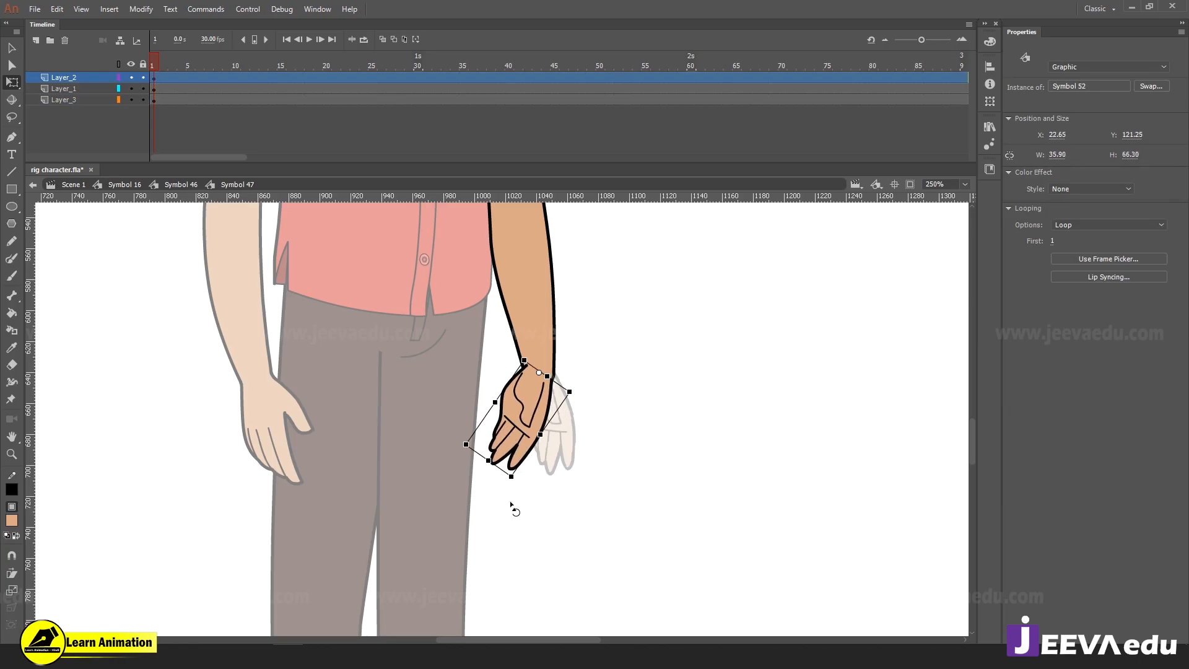
{"action": "key", "text": "z"}
{"action": "left_click", "coordinate": [536, 397]}
{"action": "left_click", "coordinate": [536, 397]}
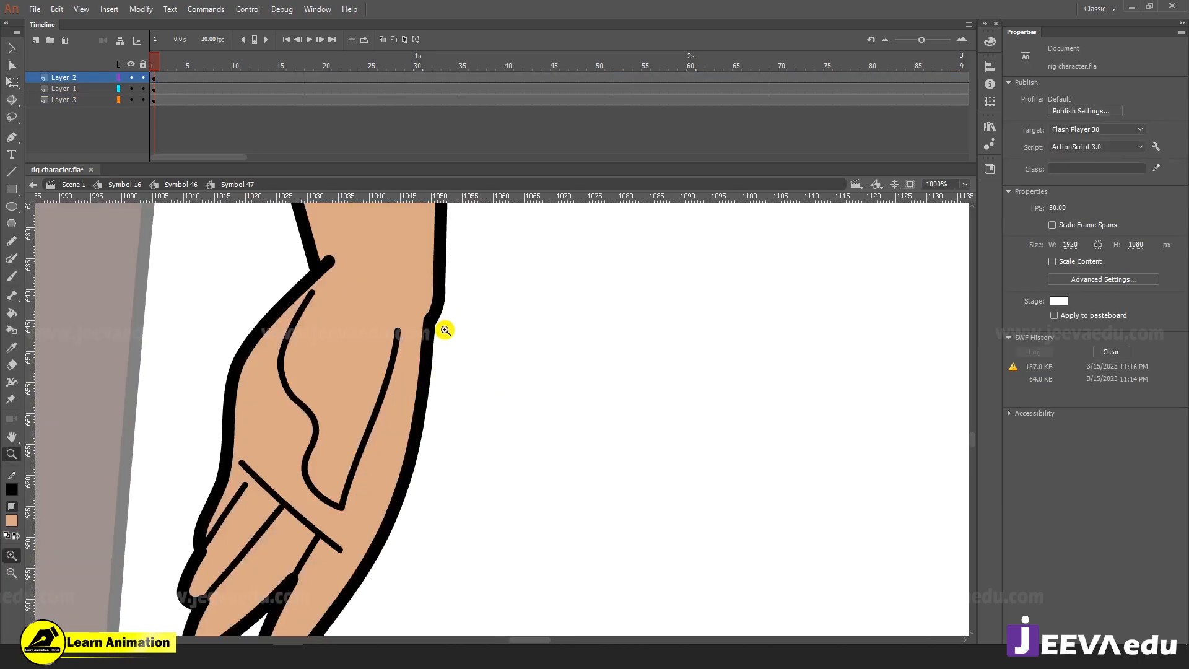
Undo the hand's rotation, test a smaller rotation about the wrist and undo that as well
{"action": "key", "text": "ctrl+z"}
{"action": "key", "text": "ctrl+z"}
{"action": "left_click", "coordinate": [457, 455], "text": "alt"}
{"action": "left_click", "coordinate": [484, 496], "text": "alt"}
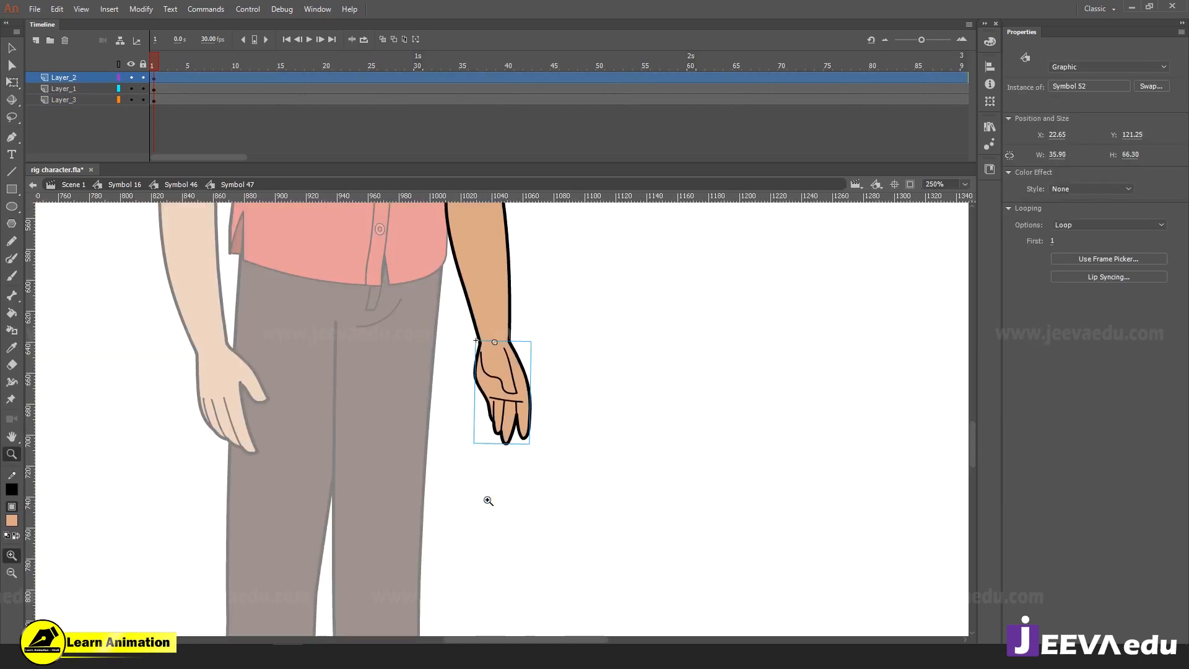
{"action": "key", "text": "q"}
{"action": "left_click_drag", "start_coordinate": [538, 450], "coordinate": [525, 482]}
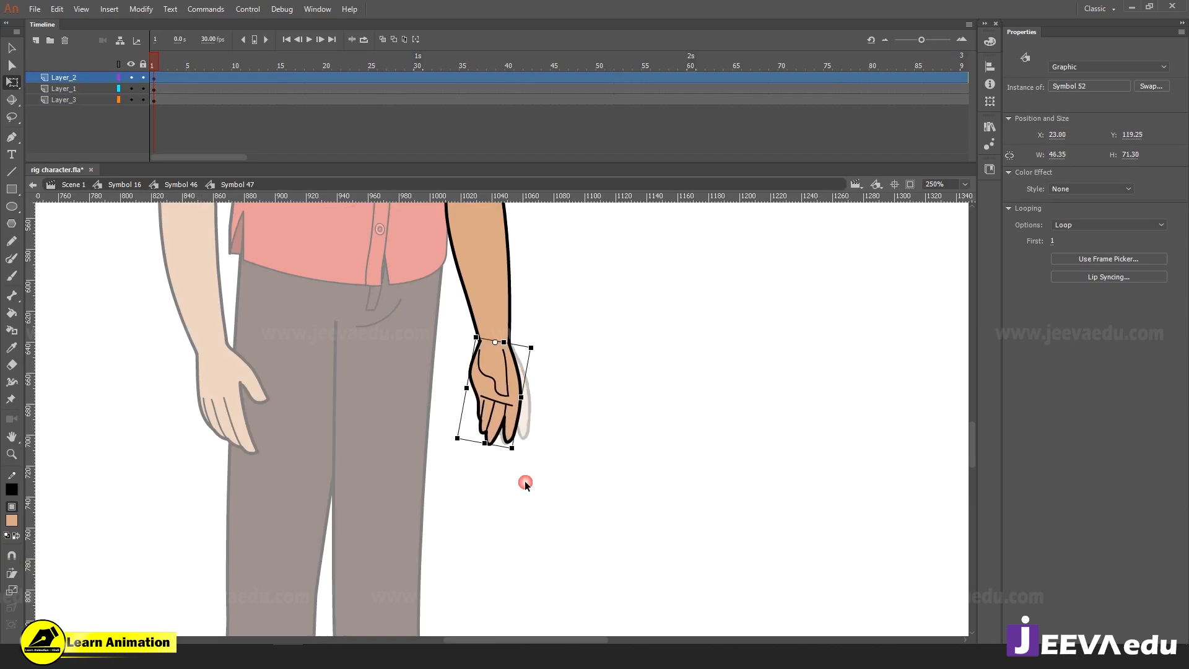
{"action": "key", "text": "ctrl+z"}
Enter the hand symbol, select all of its artwork and convert it into a nested graphic symbol
{"action": "left_click_drag", "start_coordinate": [588, 502], "coordinate": [652, 541]}
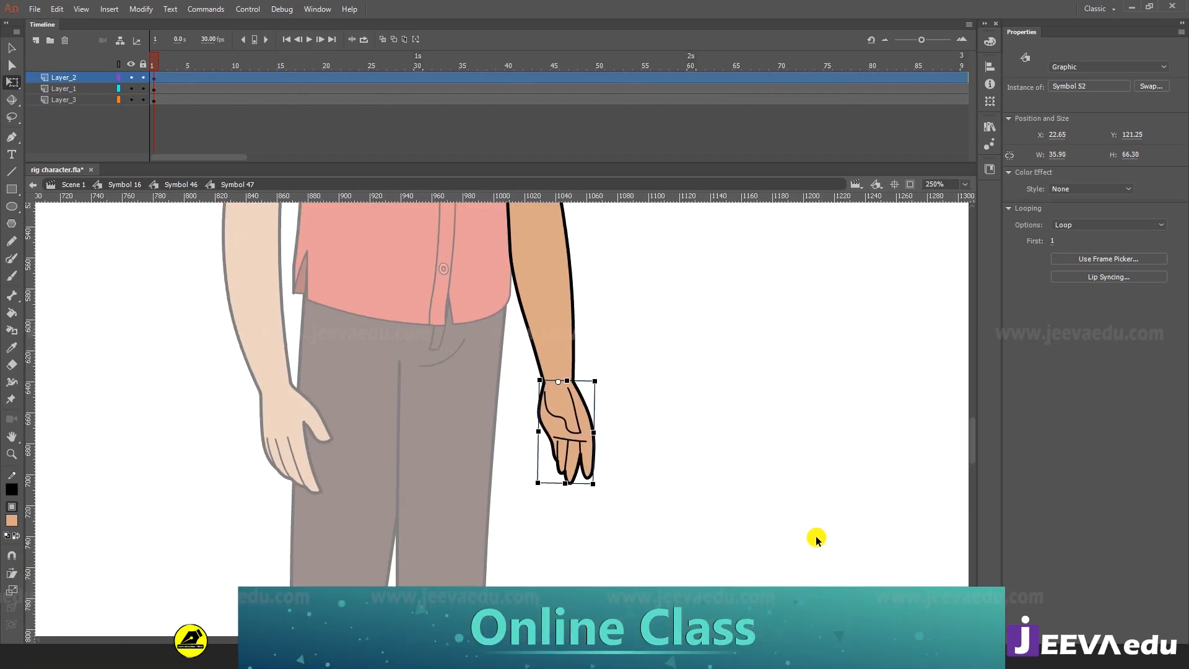
{"action": "key", "text": "v"}
{"action": "double_click", "coordinate": [555, 427]}
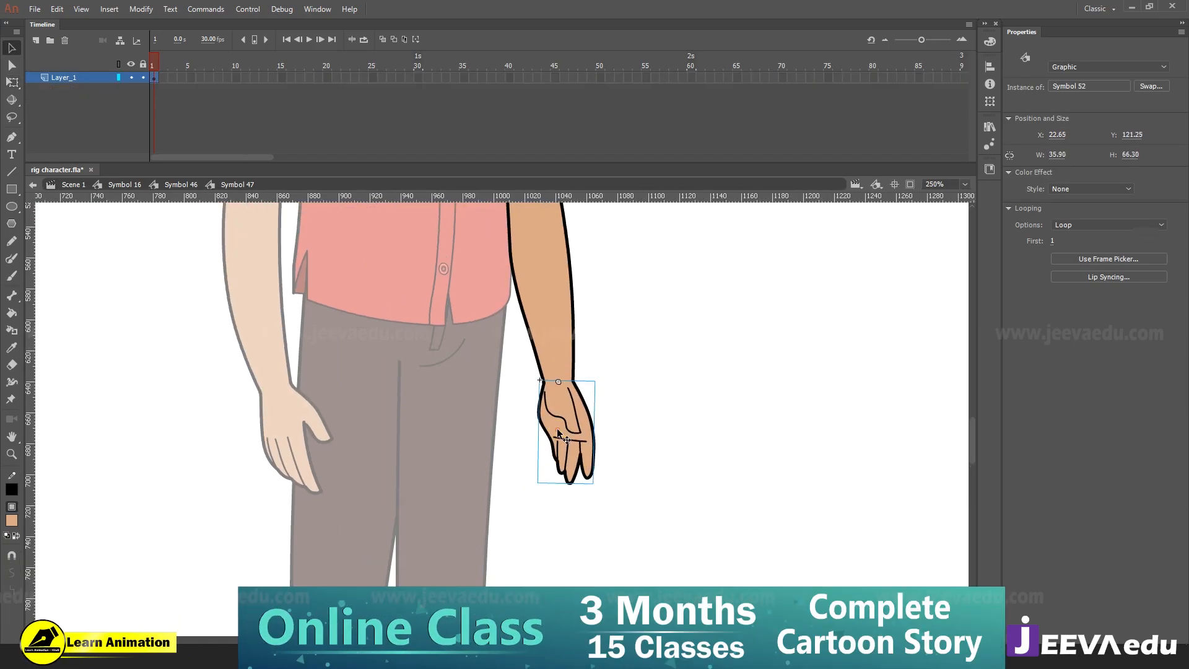
{"action": "left_click_drag", "start_coordinate": [646, 338], "coordinate": [458, 564]}
{"action": "key", "text": "F8"}
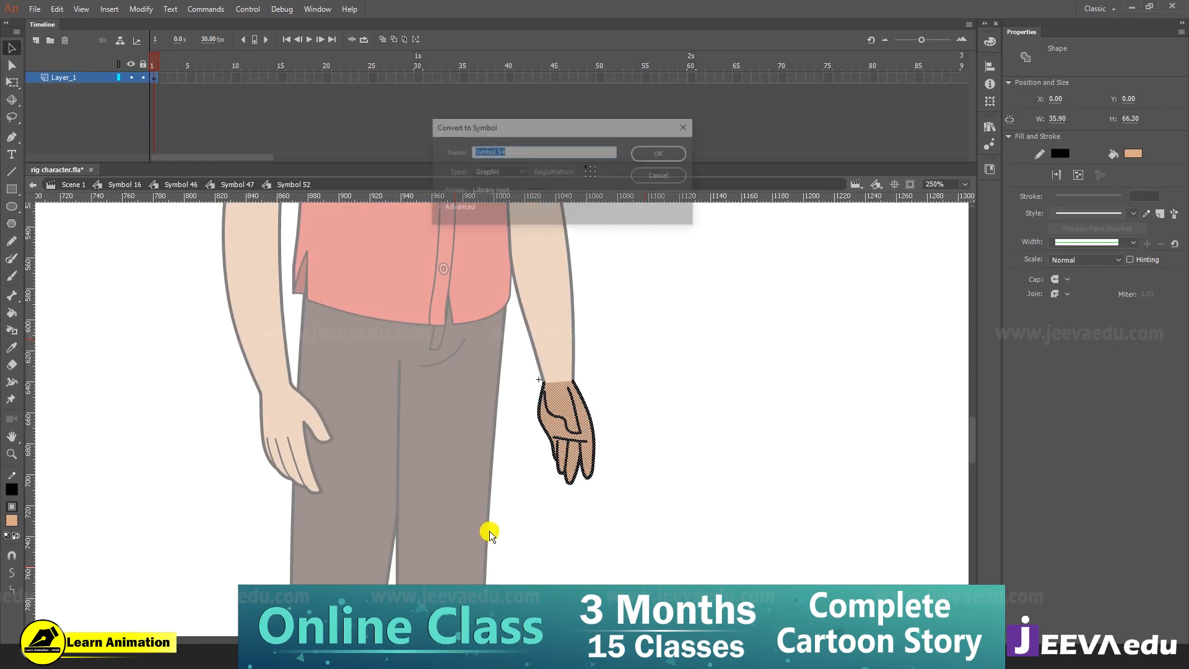
{"action": "key", "text": "Return"}
Keep the nested hand symbol at its original position and set its looping option to Single Frame
{"action": "left_click_drag", "start_coordinate": [582, 439], "coordinate": [644, 427]}
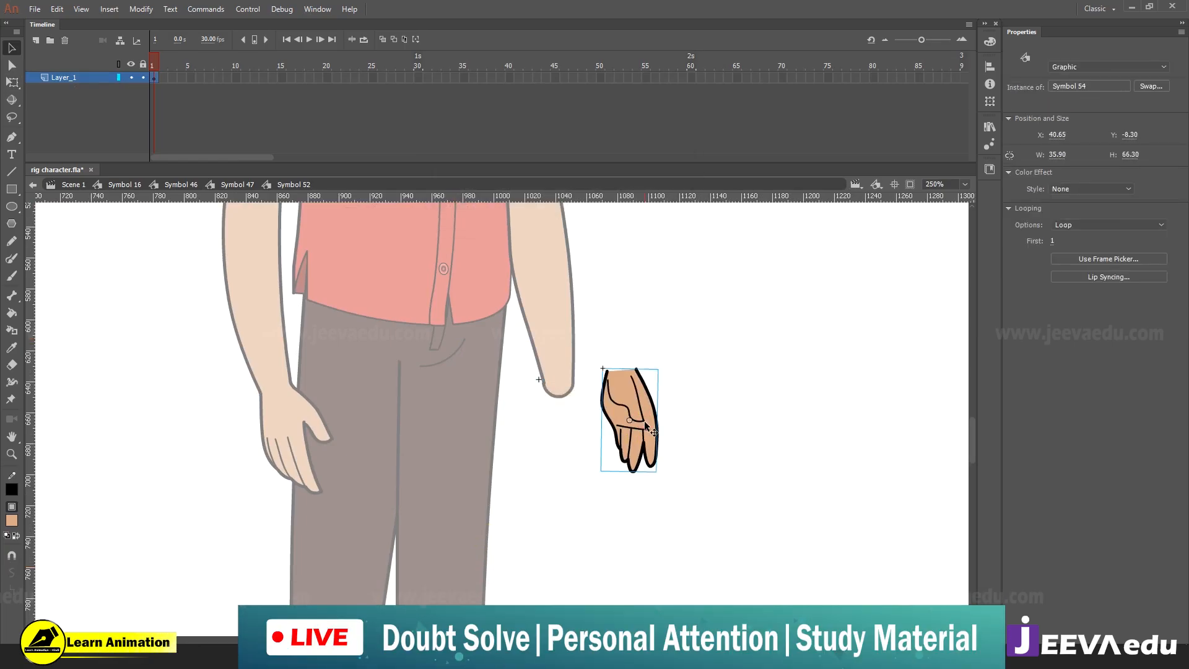
{"action": "key", "text": "ctrl+z"}
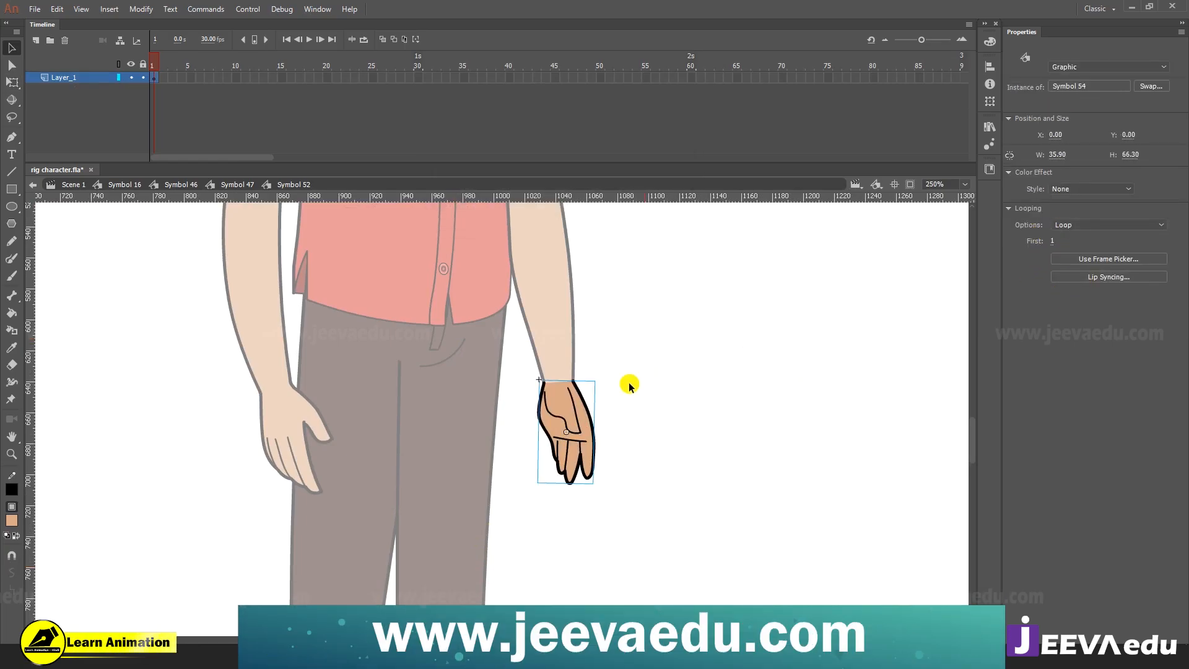
{"action": "left_click", "coordinate": [1094, 226]}
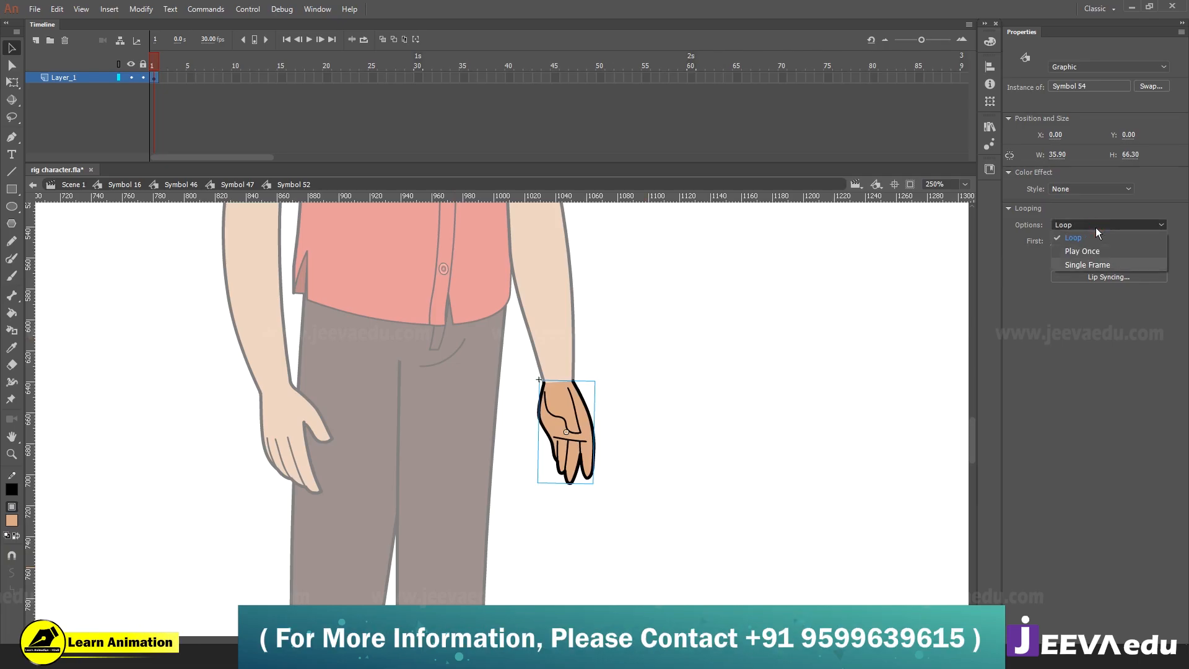
{"action": "left_click", "coordinate": [1087, 266]}
Extend the frames of the hand symbol's layer beyond frame 90 and return to the forearm symbol
{"action": "key", "text": "F5"}
{"action": "left_click_drag", "start_coordinate": [401, 79], "coordinate": [109, 106]}
{"action": "left_click", "coordinate": [574, 430]}
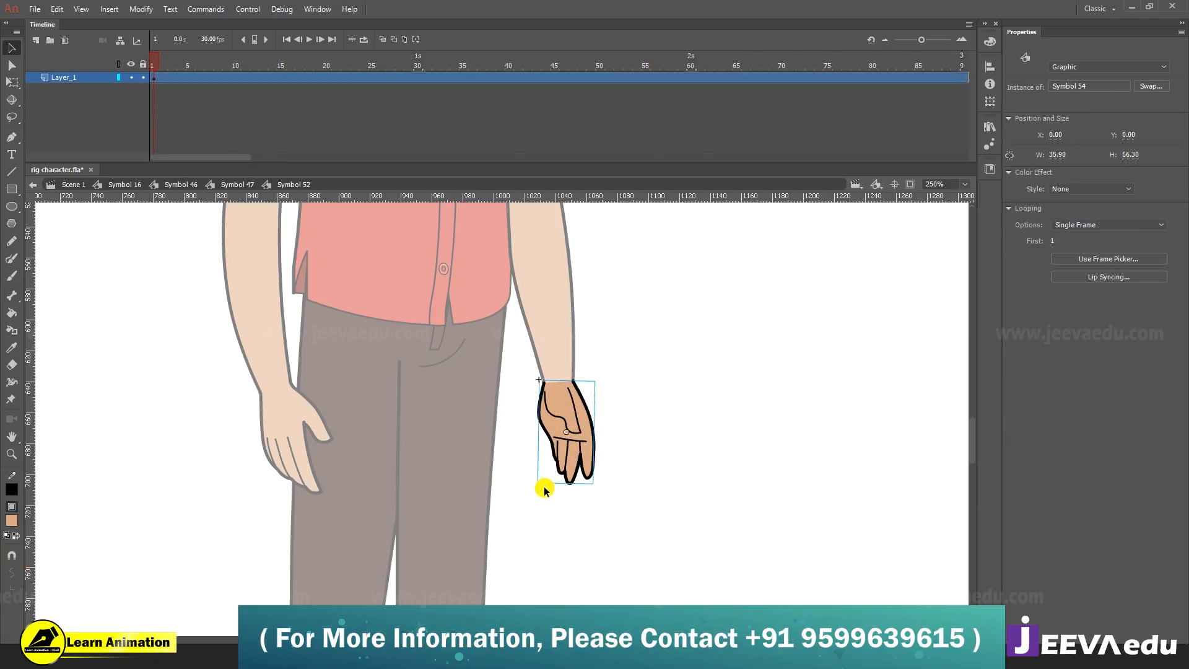
{"action": "double_click", "coordinate": [521, 538]}
{"action": "left_click", "coordinate": [410, 419]}
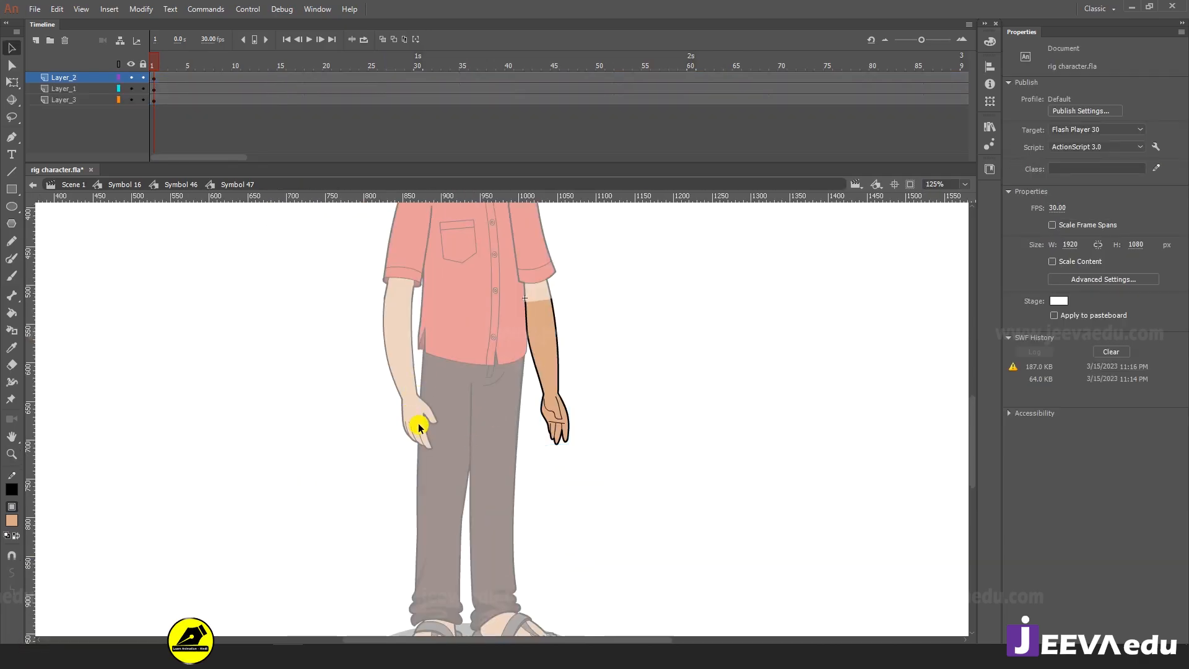
Return to the whole arm symbol, try rotating the forearm about the elbow, then undo the rotation
{"action": "double_click", "coordinate": [416, 424]}
{"action": "left_click", "coordinate": [416, 424]}
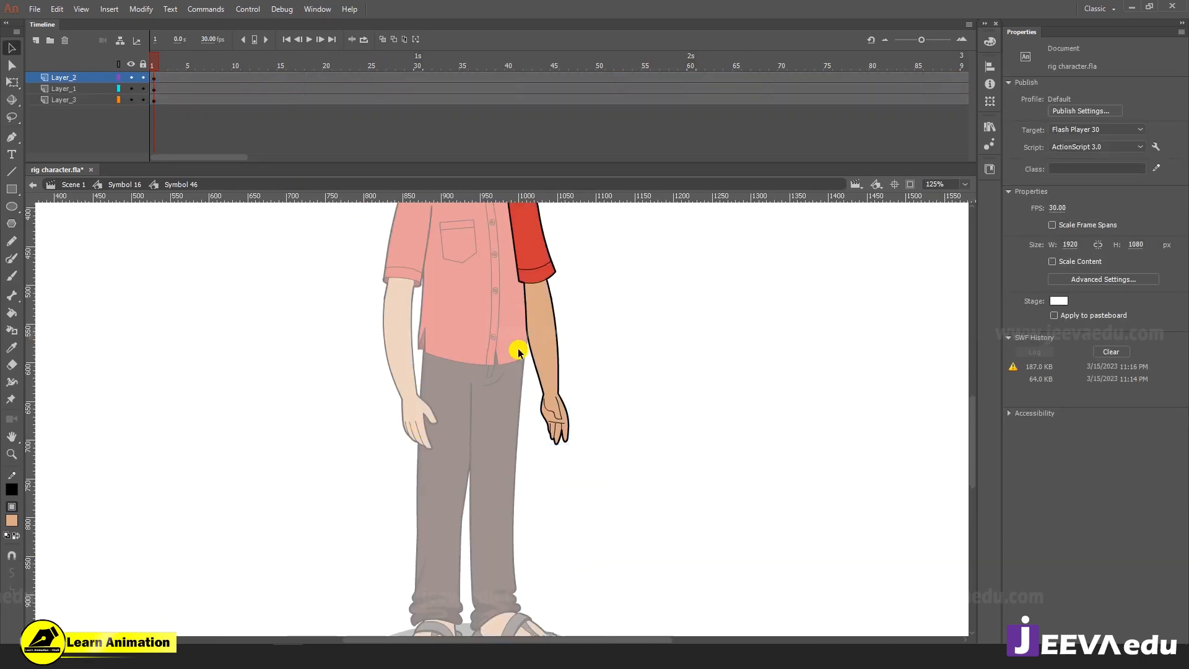
{"action": "left_click", "coordinate": [552, 365]}
{"action": "key", "text": "q"}
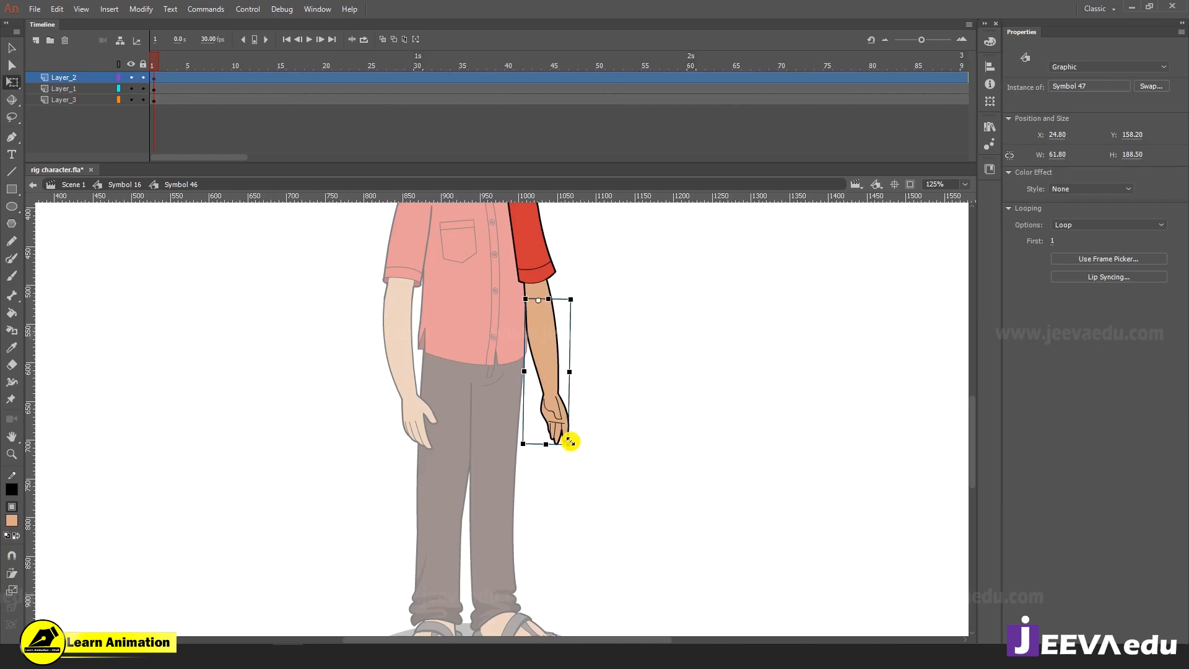
{"action": "left_click_drag", "start_coordinate": [577, 448], "coordinate": [633, 403]}
{"action": "key", "text": "ctrl+z"}
{"action": "left_click", "coordinate": [595, 488]}
{"action": "left_click", "coordinate": [398, 386], "text": "ctrl+alt"}
{"action": "key", "text": "v"}
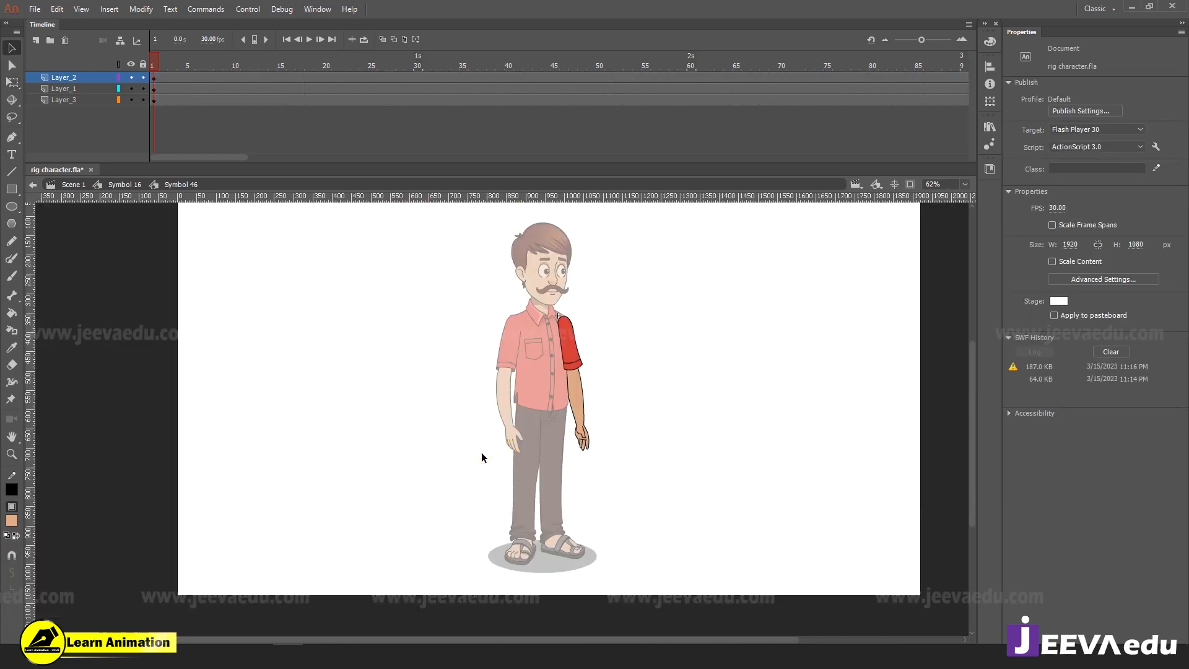
Return to the full character symbol, open the other arm down to its hand symbol and select the nested hand
{"action": "double_click", "coordinate": [473, 403]}
{"action": "left_click", "coordinate": [496, 396]}
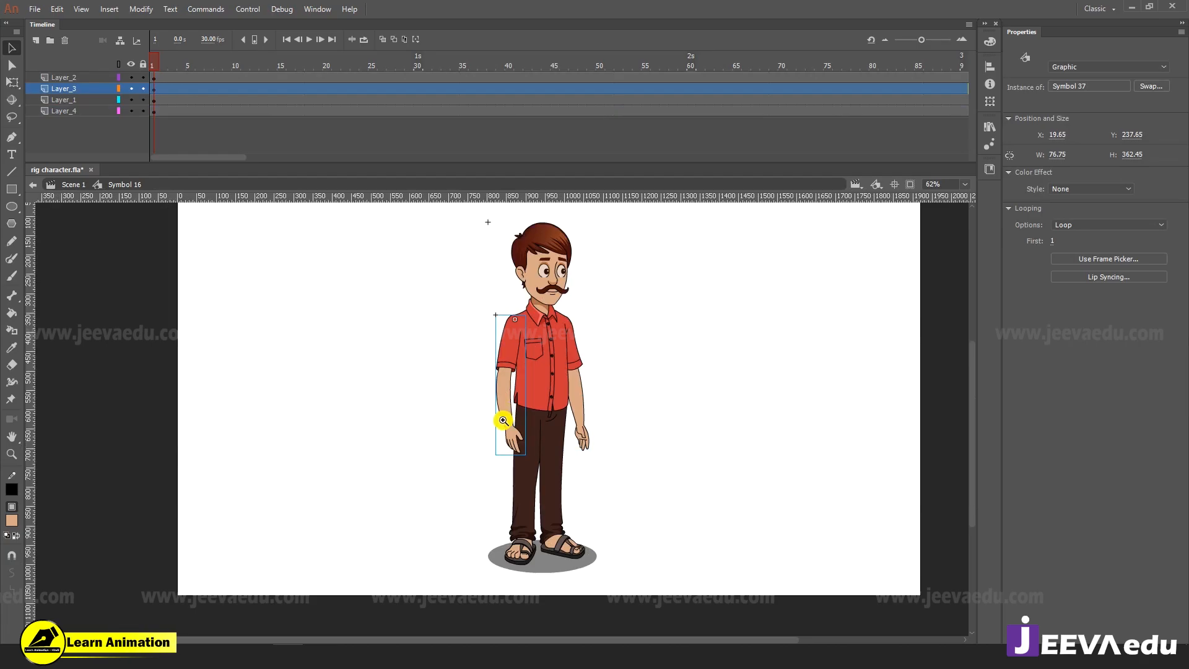
{"action": "left_click", "coordinate": [514, 414], "text": "ctrl"}
{"action": "double_click", "coordinate": [516, 416]}
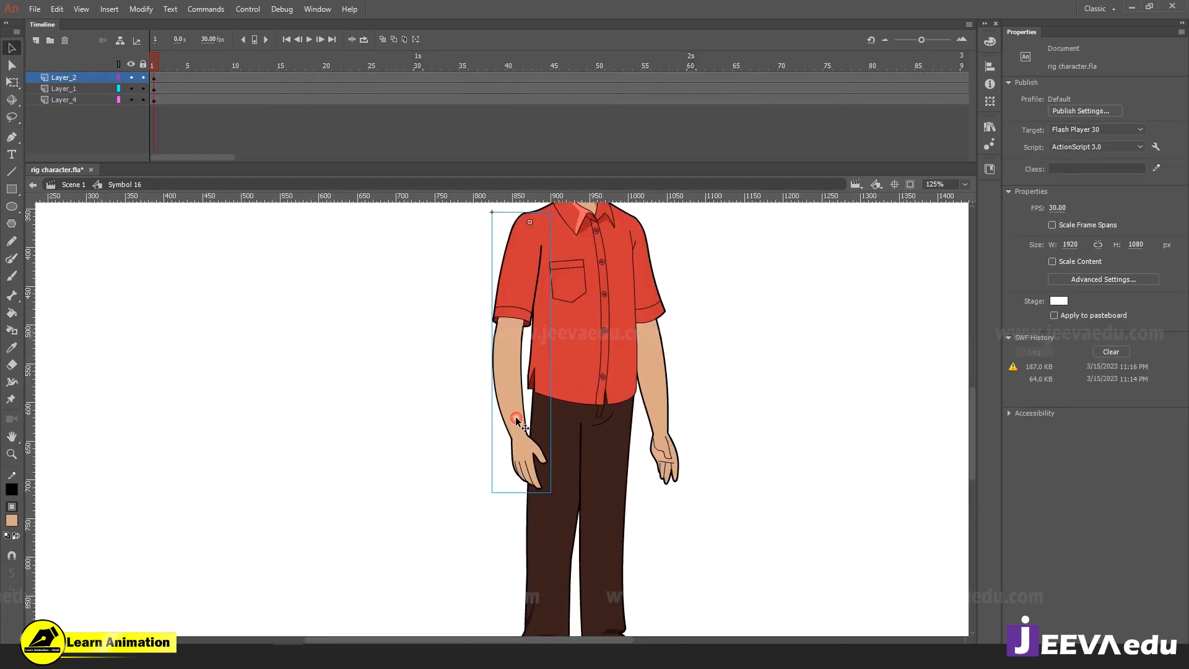
{"action": "double_click", "coordinate": [519, 454]}
{"action": "double_click", "coordinate": [525, 466]}
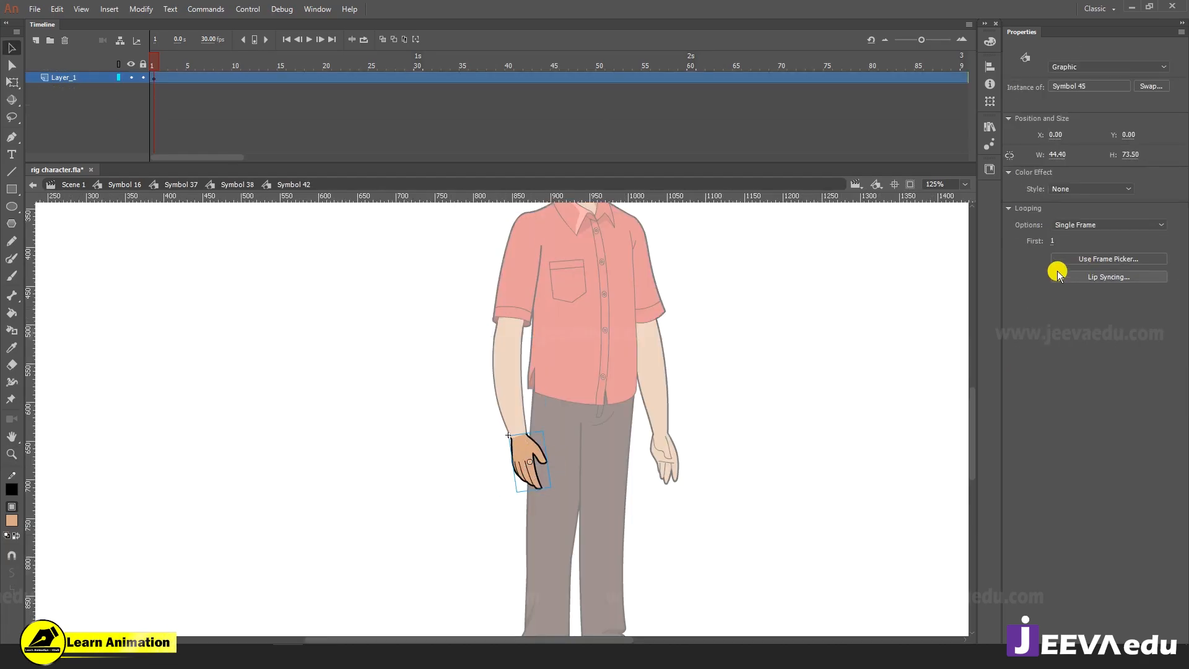
Switch the nested hand's looping option to Loop and play the hand symbol's timeline
{"action": "left_click", "coordinate": [1082, 227]}
{"action": "left_click", "coordinate": [1088, 241]}
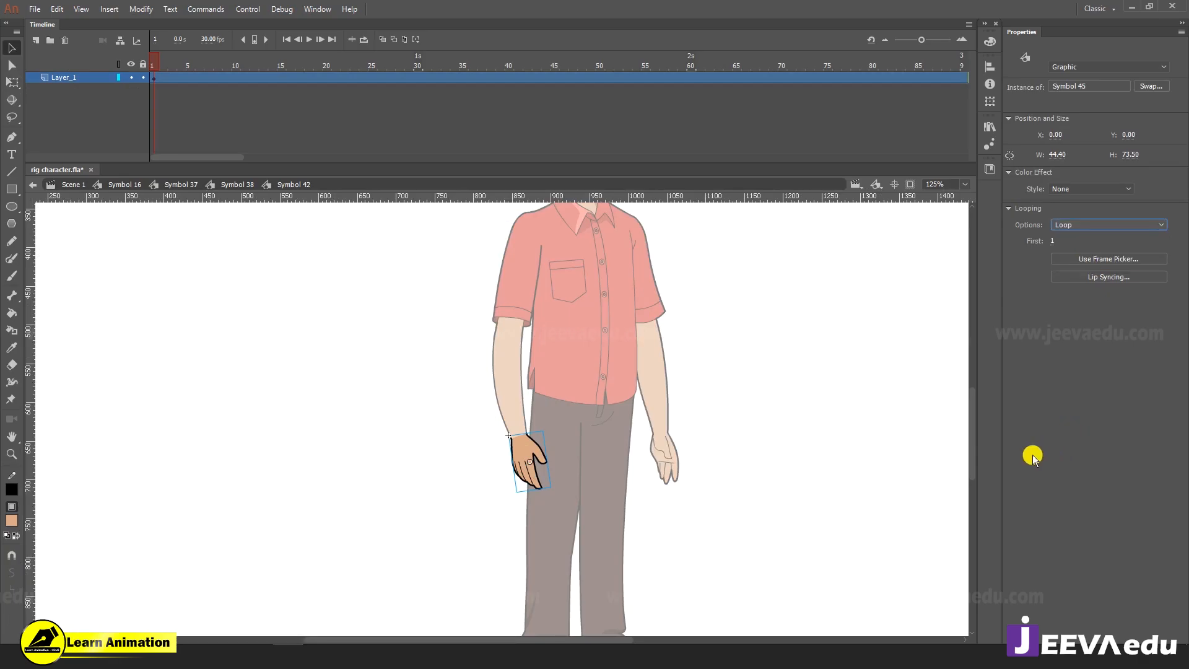
{"action": "key", "text": "Return"}
{"action": "key", "text": "Return"}
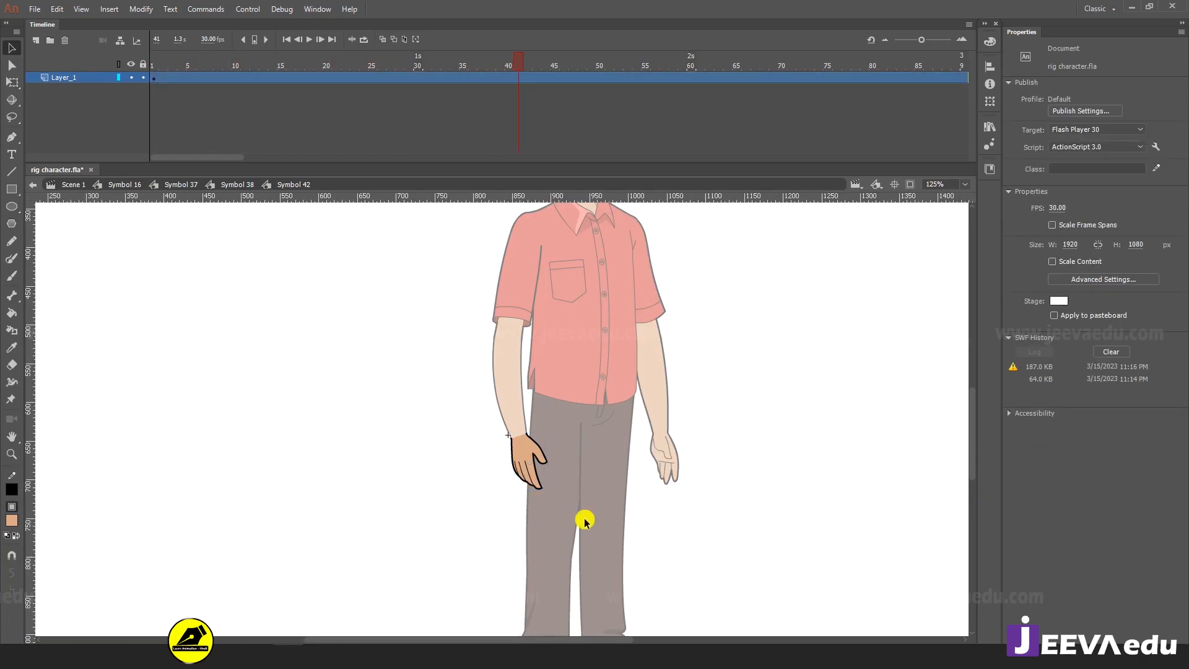
{"action": "key", "text": "z"}
{"action": "left_click", "coordinate": [535, 459]}
{"action": "key", "text": "Return"}
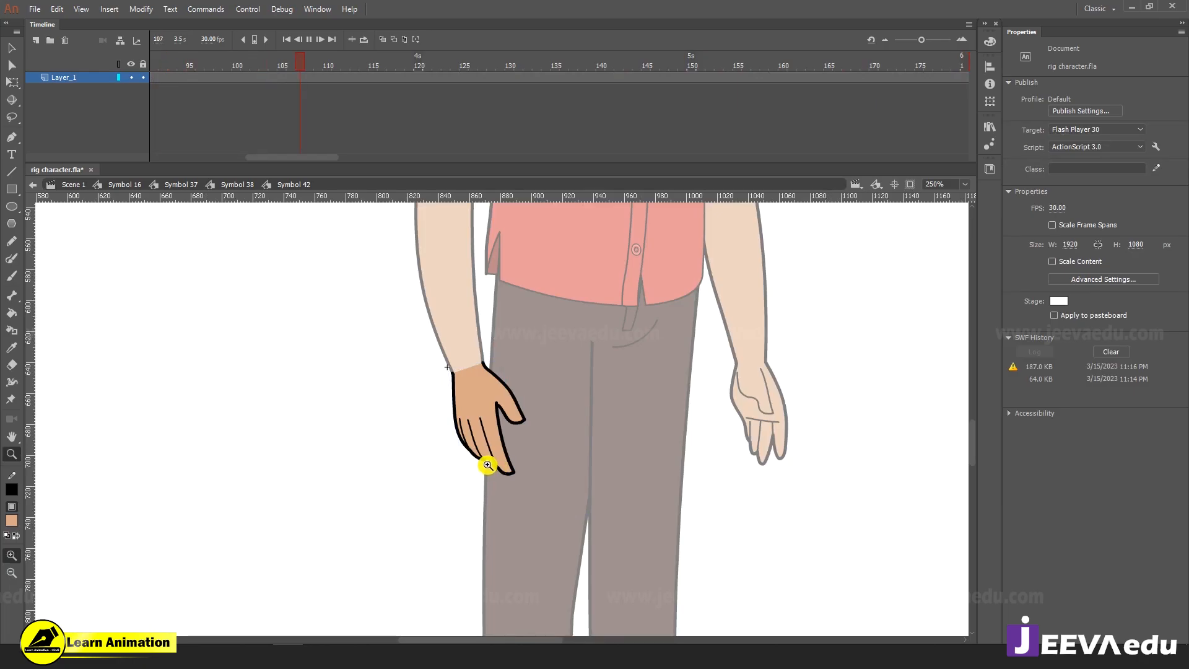
{"action": "key", "text": "Return"}
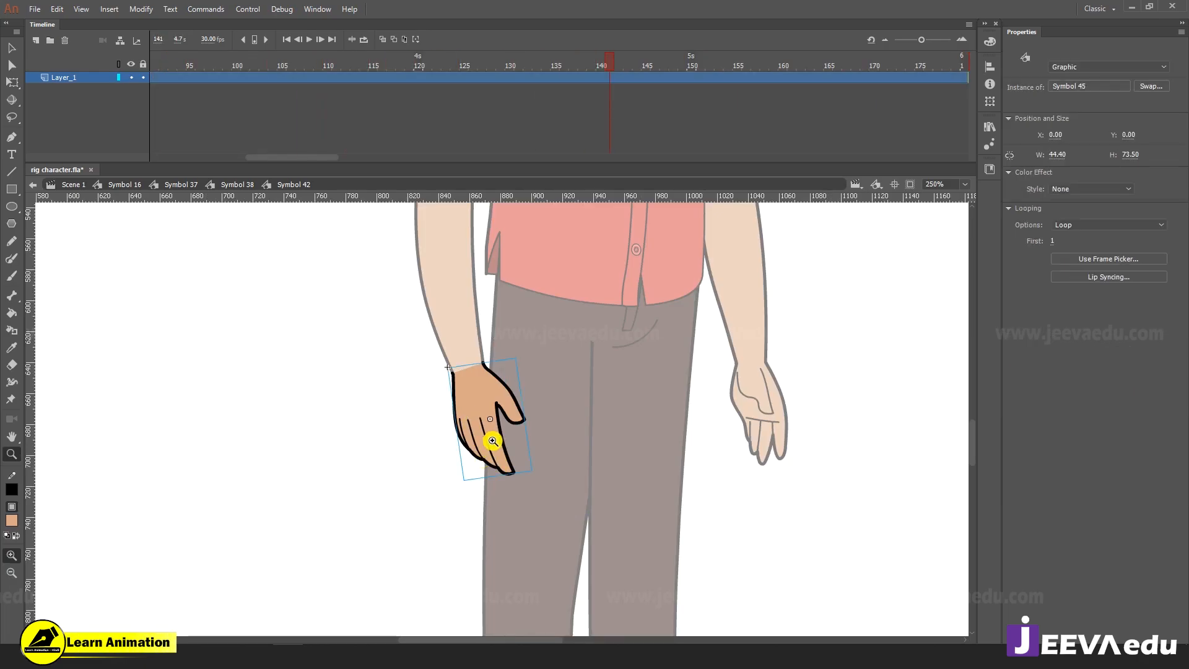
Select the nested hand and set its looping option back to Single Frame
{"action": "key", "text": "v"}
{"action": "left_click", "coordinate": [498, 447]}
{"action": "left_click", "coordinate": [1065, 224]}
{"action": "left_click", "coordinate": [1077, 266]}
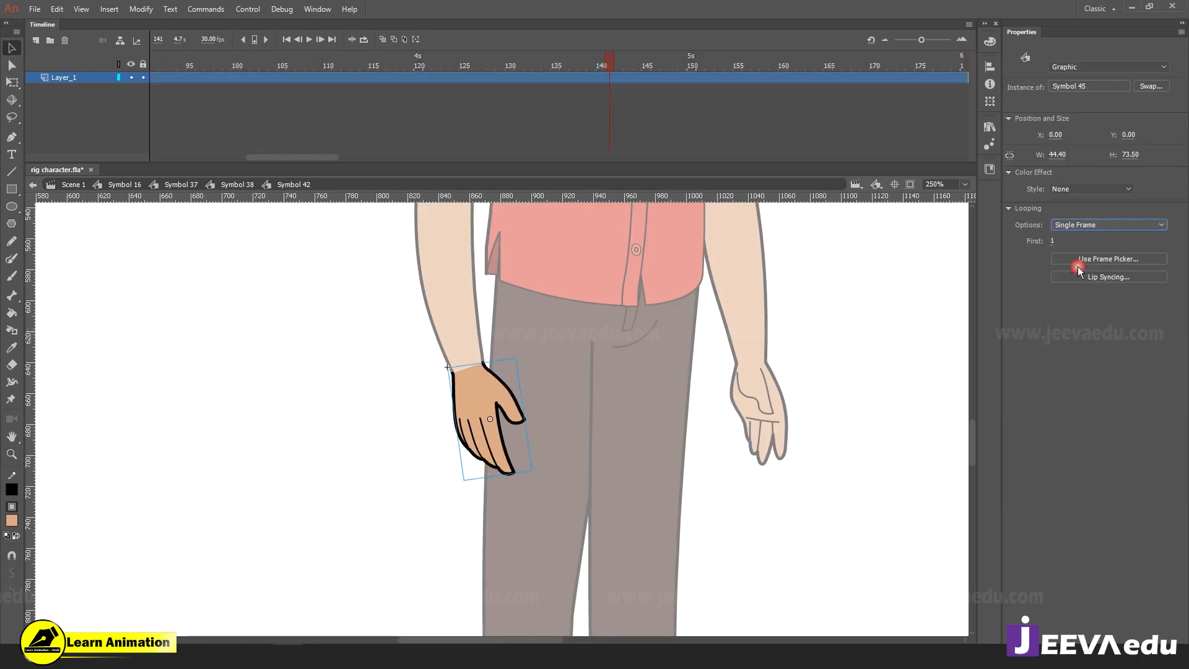
Go back to the full character symbol and check the two arm symbols by selecting each one in turn
{"action": "left_click", "coordinate": [111, 185]}
{"action": "key", "text": "z"}
{"action": "left_click", "coordinate": [606, 407], "text": "alt"}
{"action": "left_click", "coordinate": [613, 411], "text": "alt"}
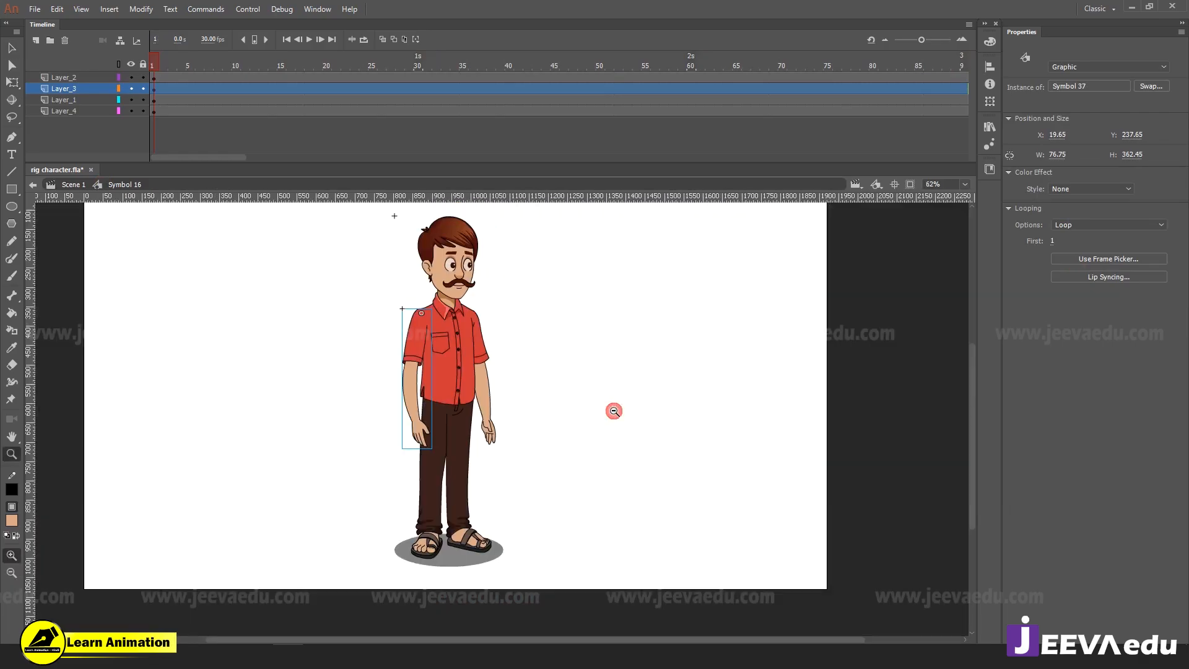
{"action": "left_click_drag", "start_coordinate": [487, 461], "coordinate": [656, 464]}
{"action": "key", "text": "v"}
{"action": "left_click", "coordinate": [576, 448]}
{"action": "key", "text": "z"}
{"action": "left_click_drag", "start_coordinate": [543, 425], "coordinate": [614, 425]}
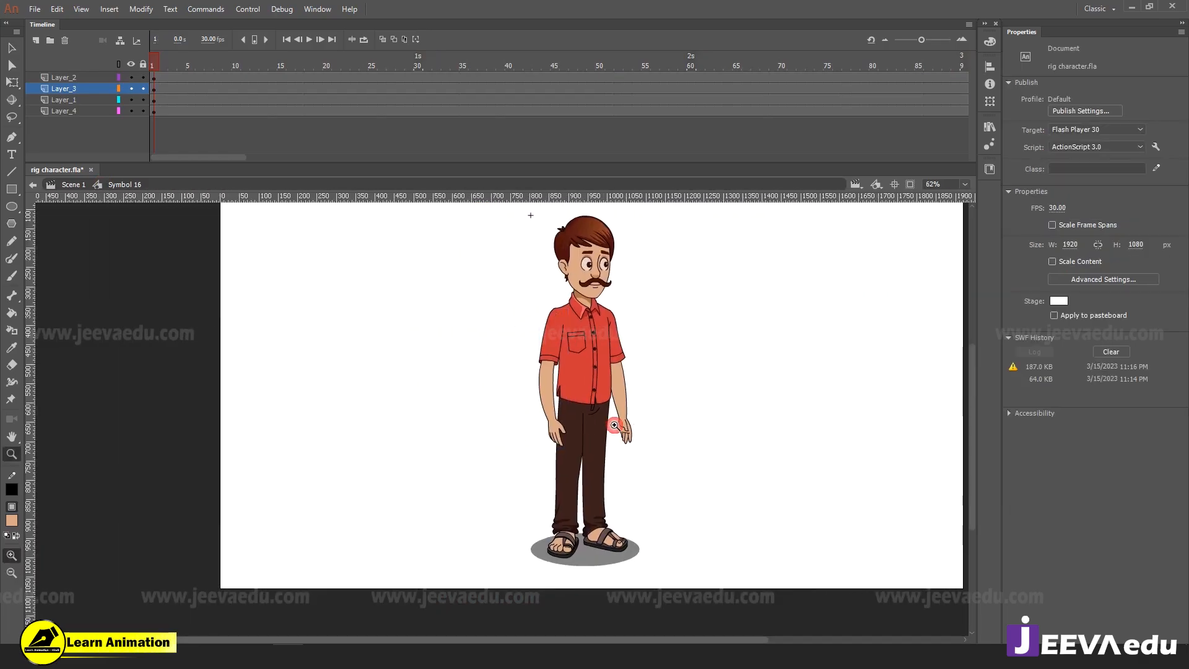
{"action": "key", "text": "v"}
{"action": "left_click", "coordinate": [616, 400]}
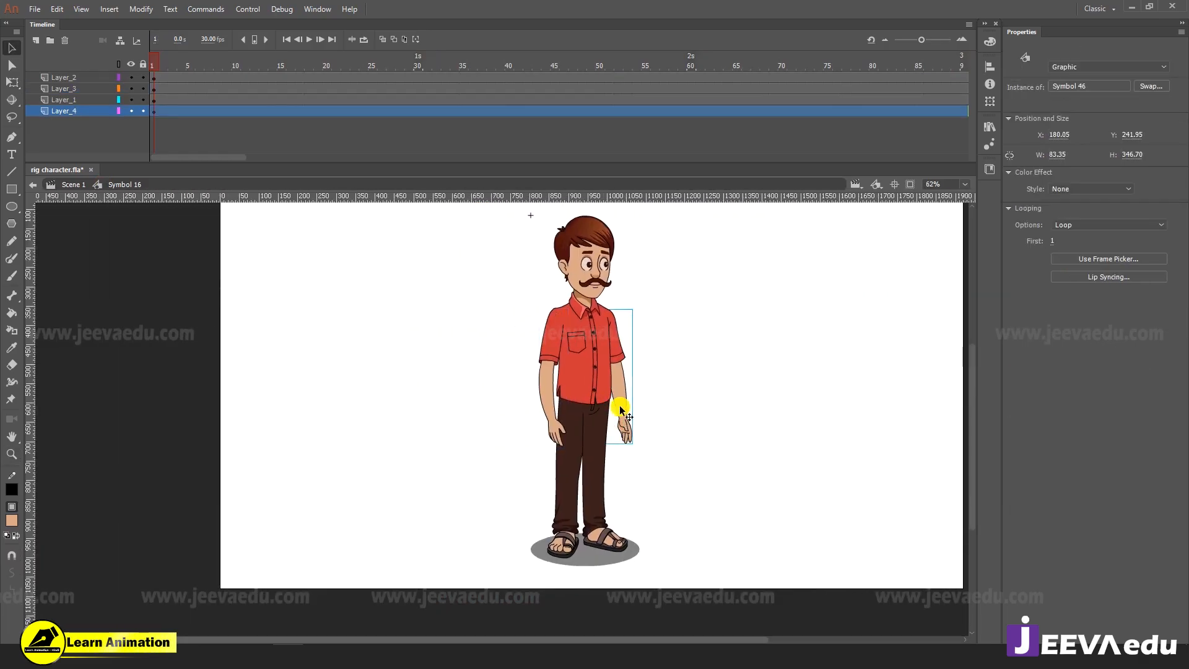
{"action": "left_click", "coordinate": [548, 354]}
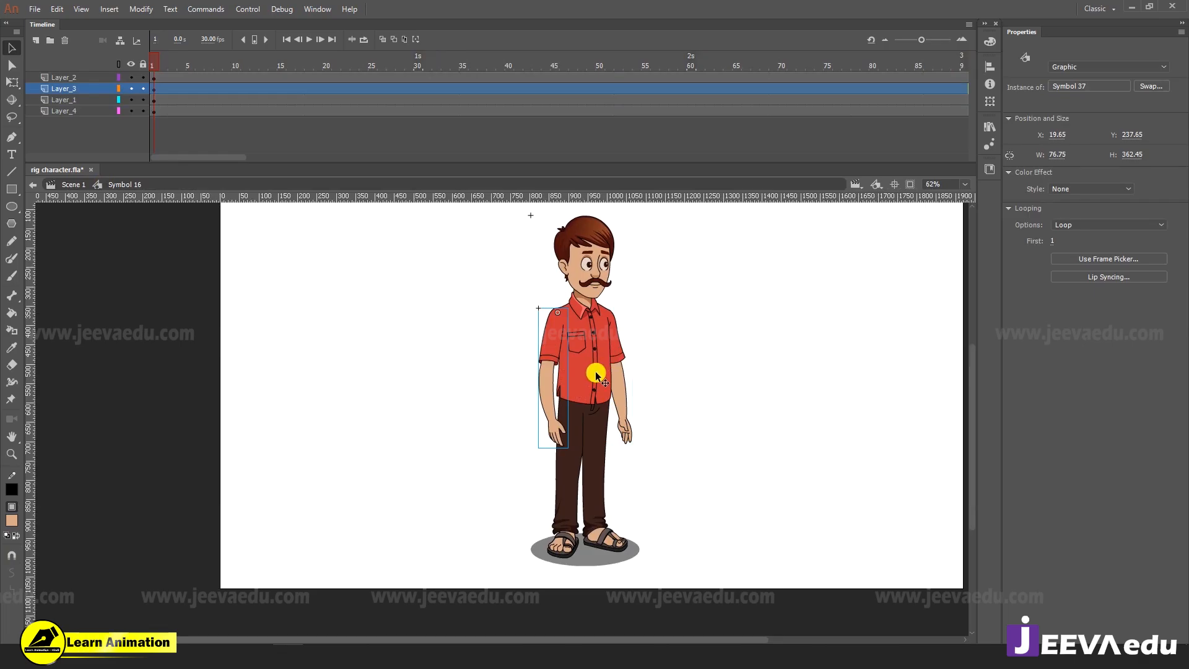
Lock the head and arm layers Layer_2, Layer_3 and Layer_4, keeping Layer_1 editable
{"action": "key", "text": "z"}
{"action": "left_click", "coordinate": [558, 391]}
{"action": "left_click_drag", "start_coordinate": [586, 374], "coordinate": [601, 420]}
{"action": "key", "text": "v"}
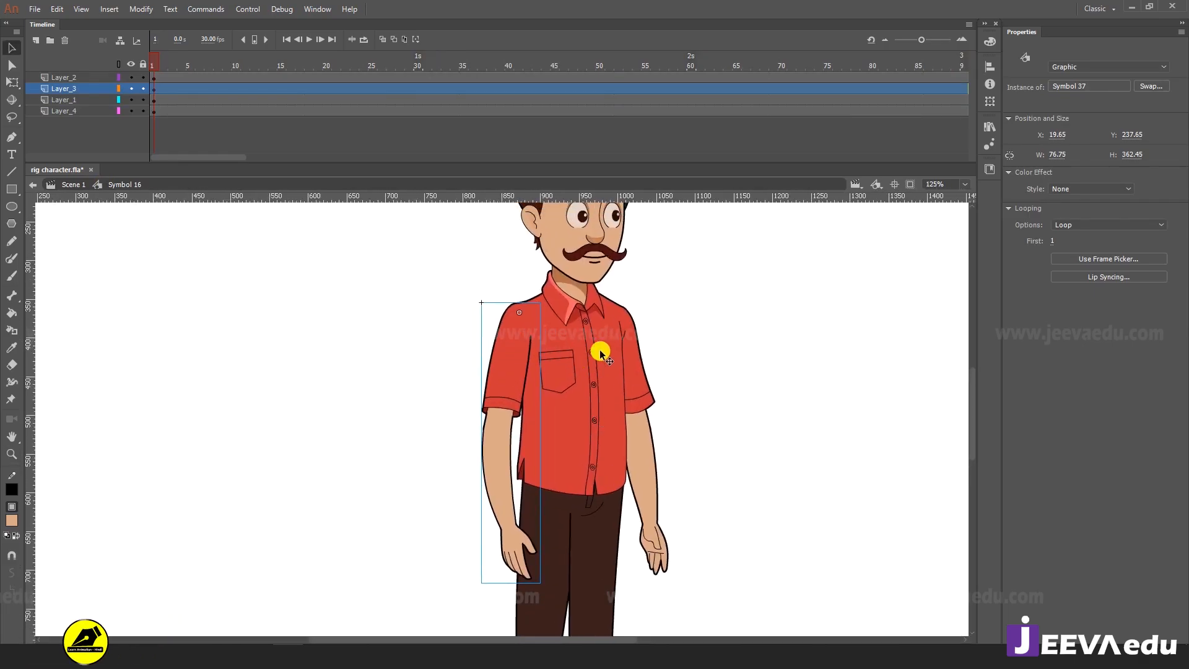
{"action": "scroll", "coordinate": [578, 265], "scroll_direction": "up", "scroll_amount": 3}
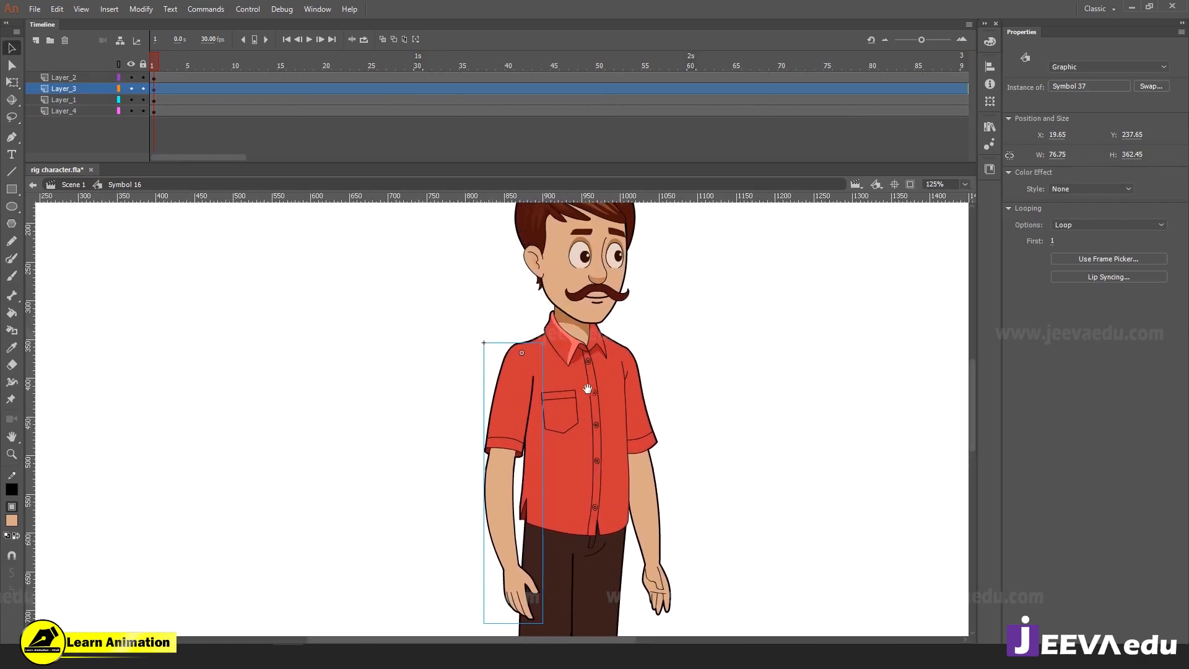
{"action": "left_click", "coordinate": [588, 298]}
{"action": "left_click", "coordinate": [143, 77]}
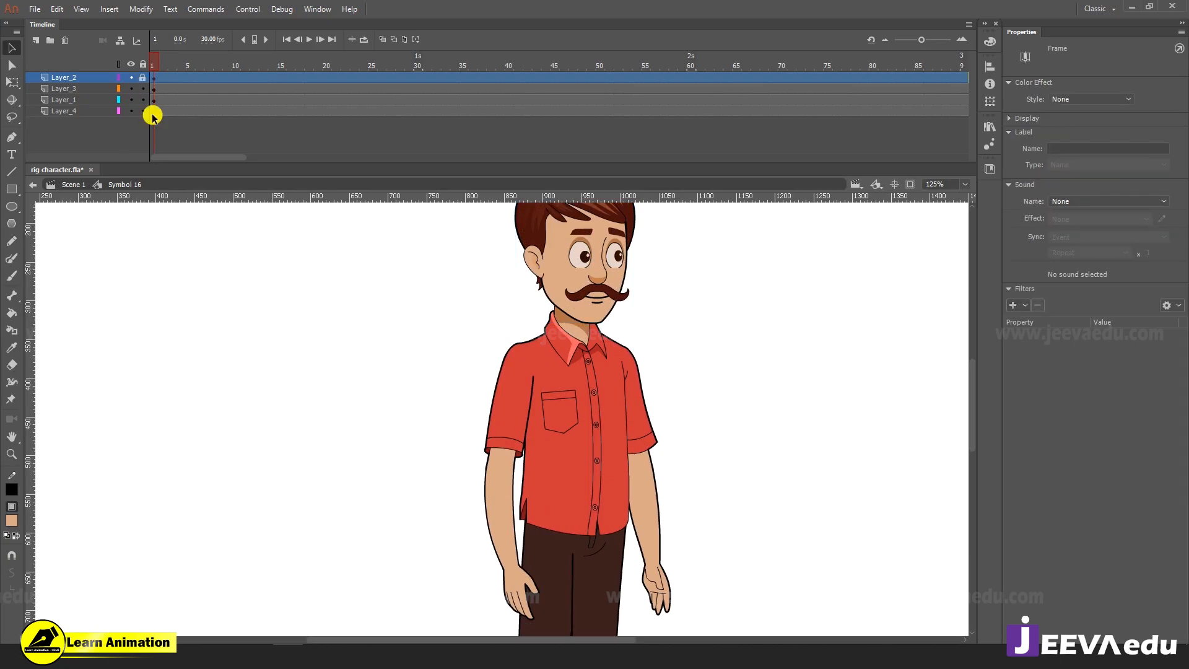
{"action": "left_click", "coordinate": [539, 435]}
{"action": "left_click", "coordinate": [143, 89]}
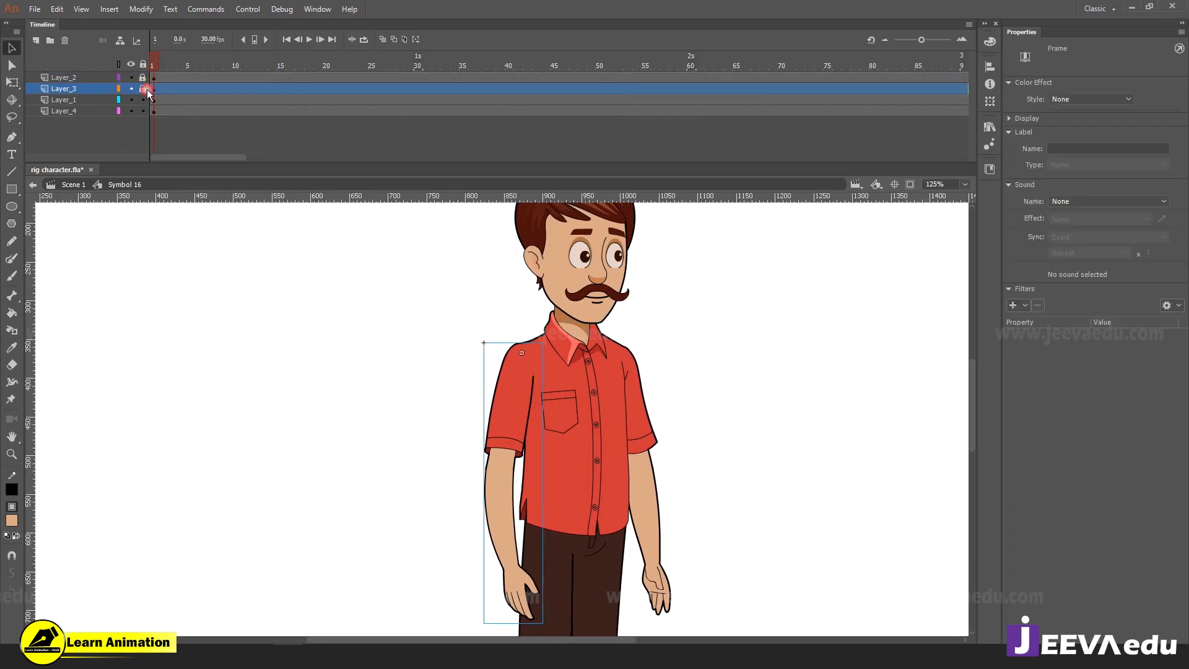
{"action": "left_click", "coordinate": [64, 111]}
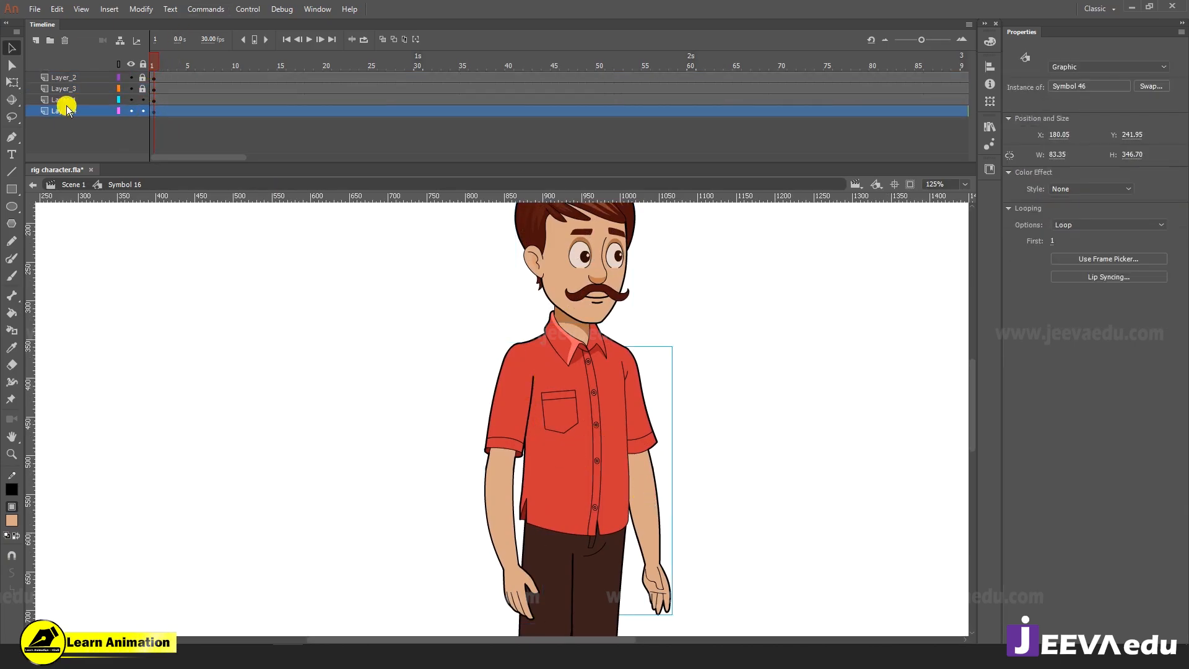
{"action": "left_click", "coordinate": [143, 111]}
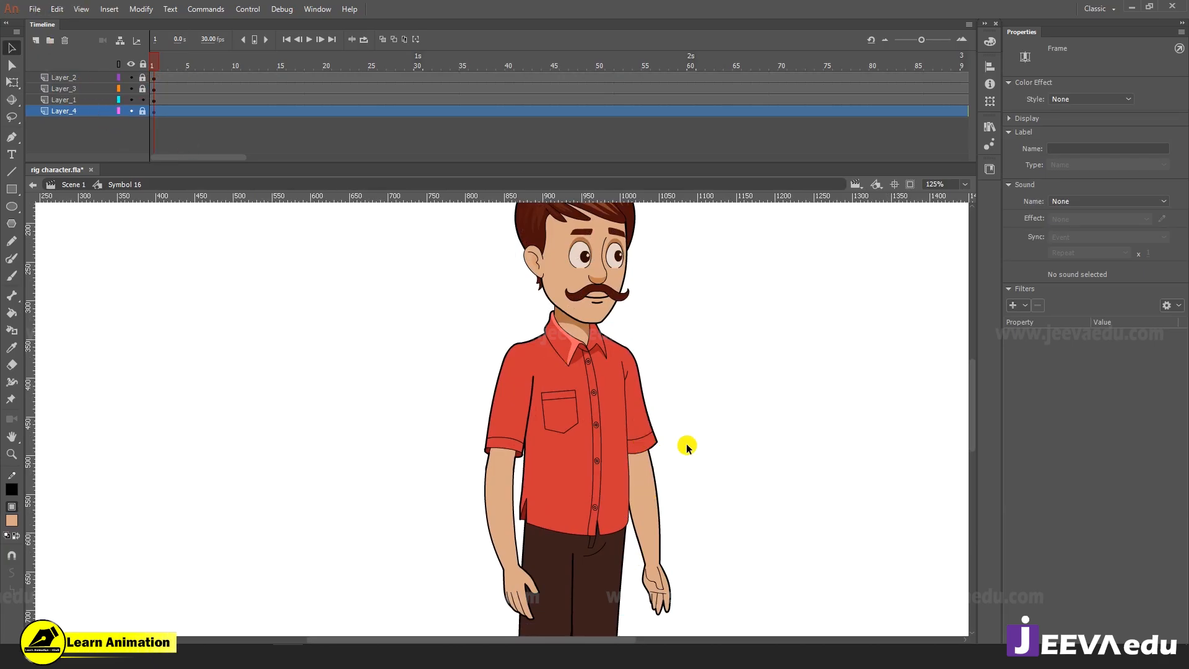
Select the shirt, neck and trouser groups together on Layer_1
{"action": "left_click", "coordinate": [184, 110]}
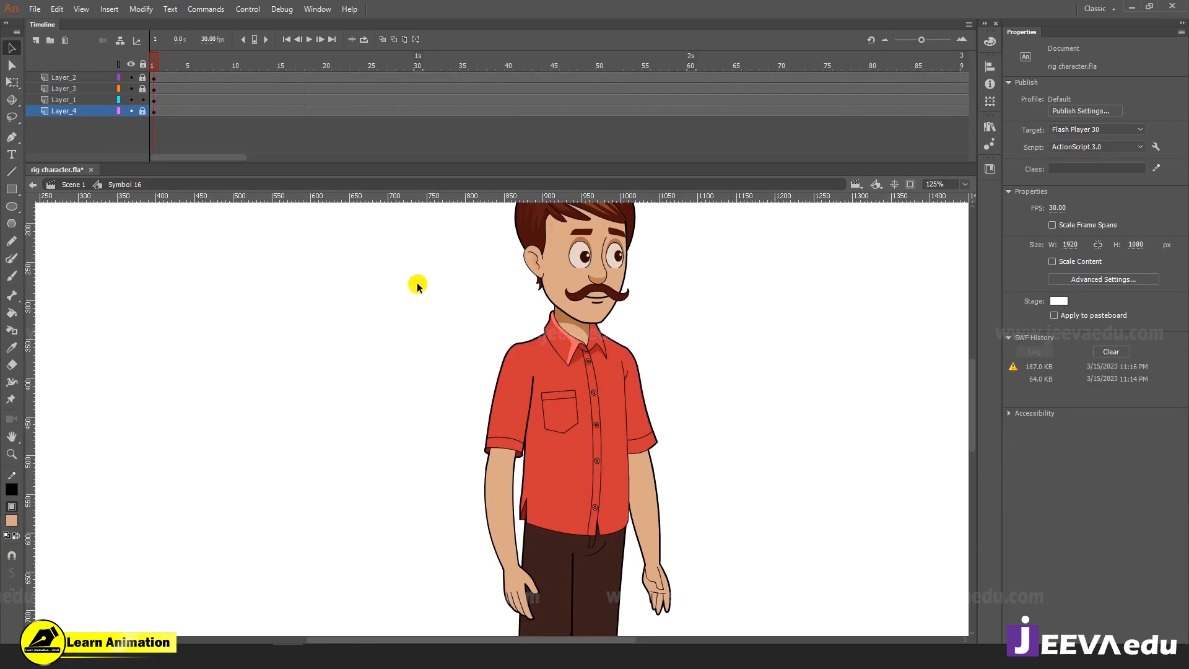
{"action": "left_click_drag", "start_coordinate": [418, 273], "coordinate": [723, 444]}
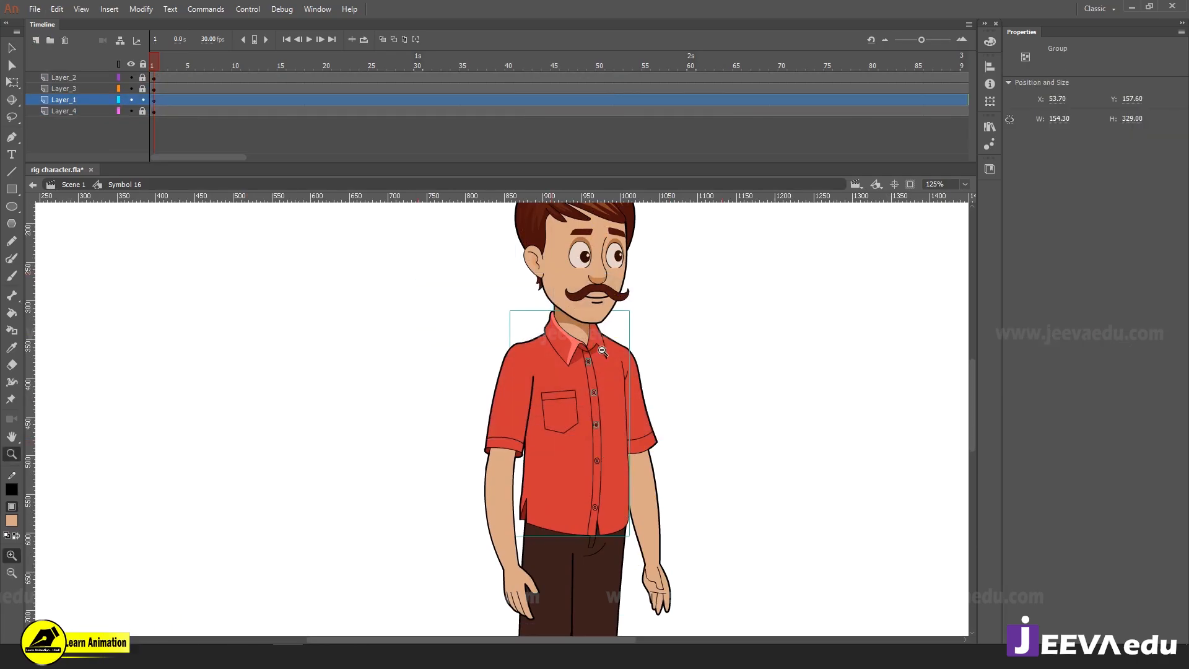
{"action": "key", "text": "ctrl+minus"}
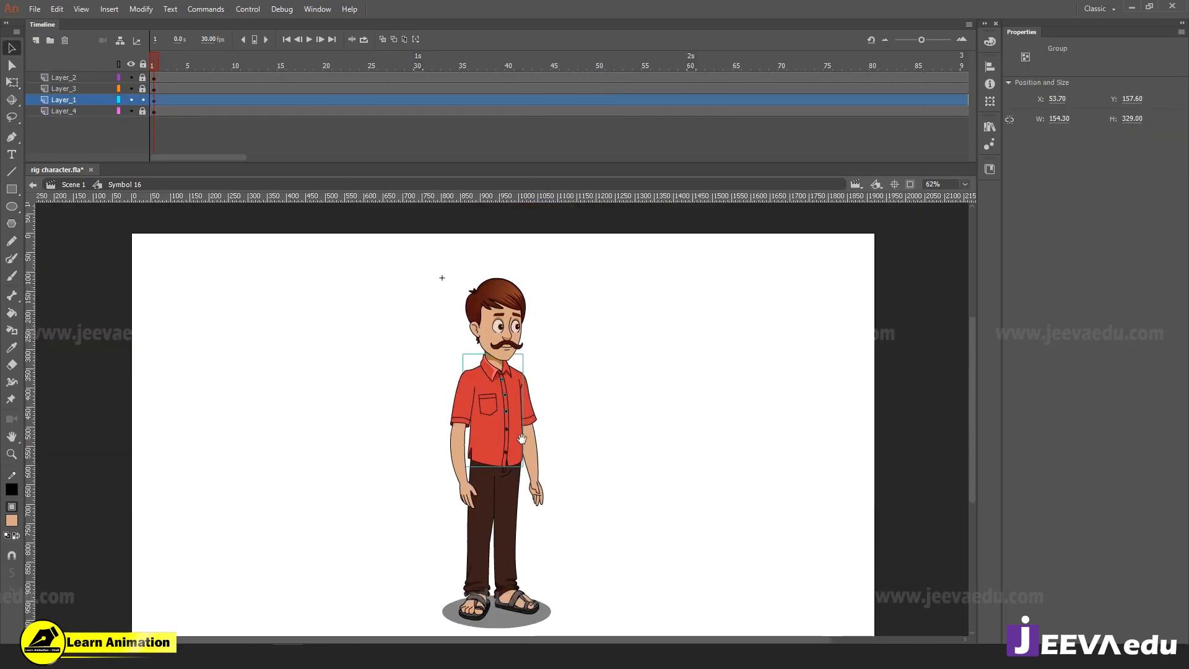
{"action": "left_click_drag", "start_coordinate": [522, 438], "coordinate": [551, 414]}
{"action": "left_click_drag", "start_coordinate": [458, 243], "coordinate": [597, 441]}
{"action": "left_click", "coordinate": [514, 455], "text": "shift"}
Try moving the selected shirt, neck and trousers out beside the character and undo the move
{"action": "key", "text": "z"}
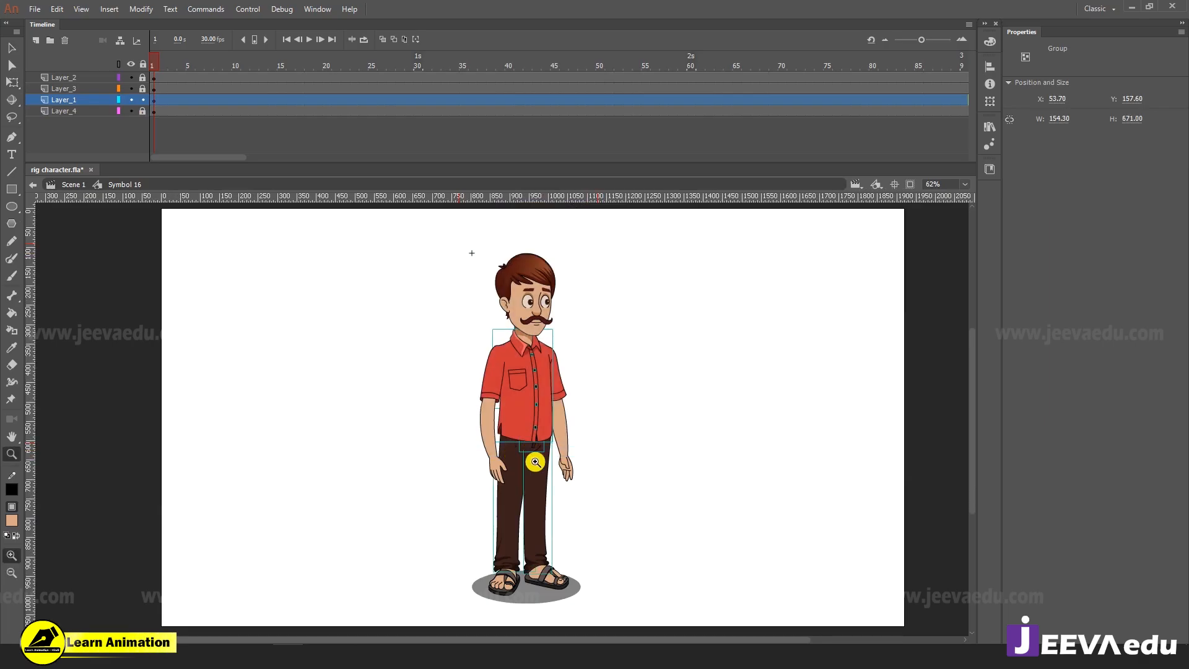
{"action": "left_click", "coordinate": [523, 427]}
{"action": "left_click_drag", "start_coordinate": [518, 498], "coordinate": [554, 551]}
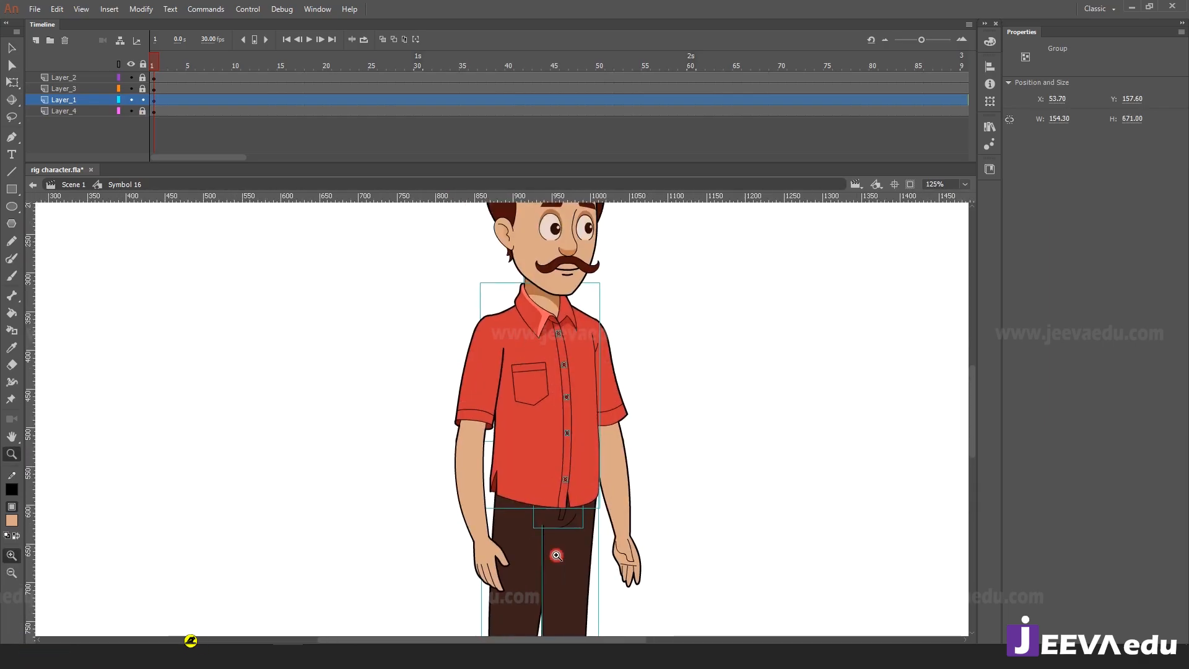
{"action": "left_click", "coordinate": [509, 510], "text": "alt"}
{"action": "key", "text": "v"}
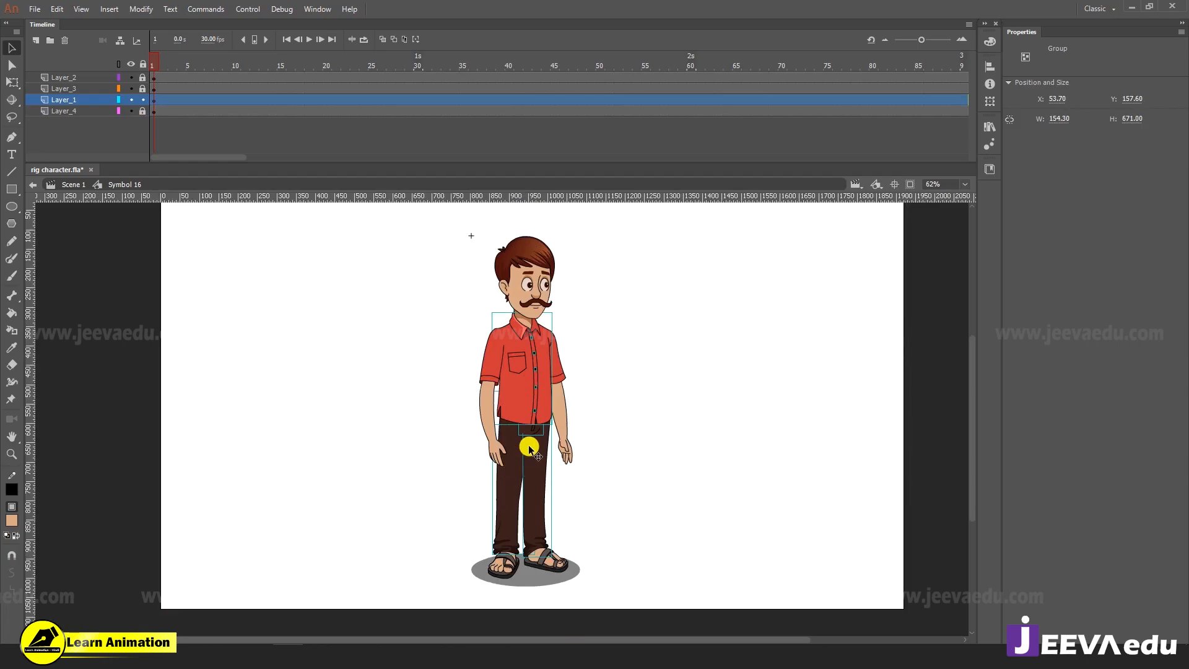
{"action": "left_click_drag", "start_coordinate": [545, 388], "coordinate": [731, 377]}
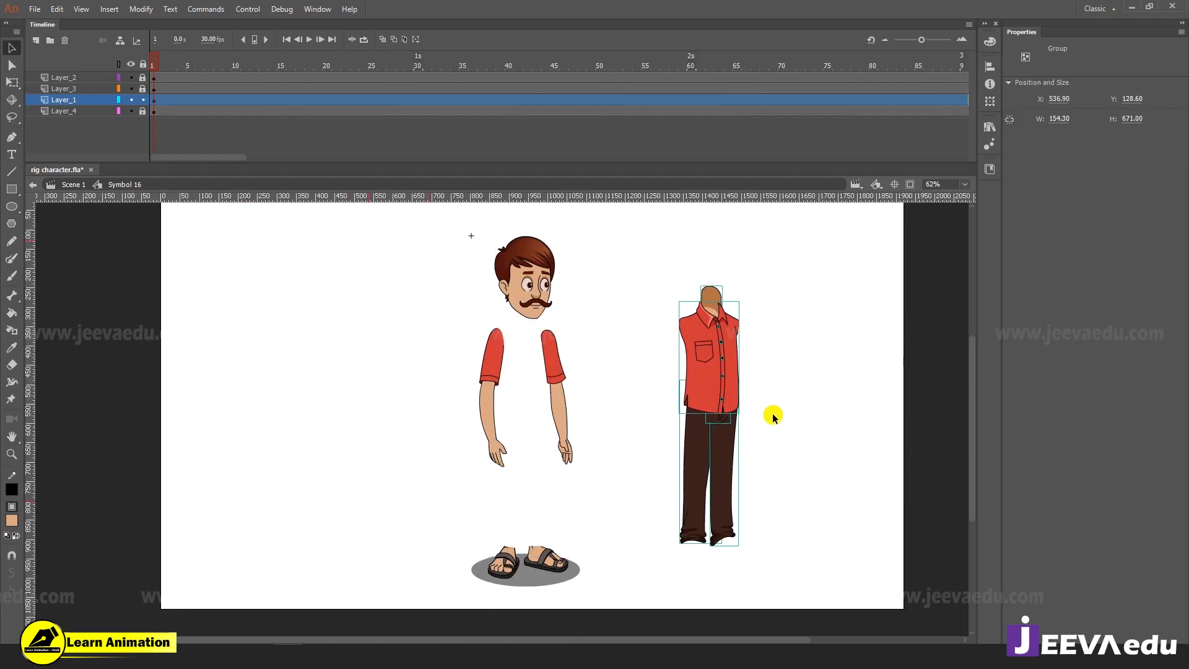
{"action": "key", "text": "ctrl+z"}
Remove both trouser legs from the selection so only the shirt and neck pieces stay selected
{"action": "key", "text": "z"}
{"action": "left_click", "coordinate": [535, 417]}
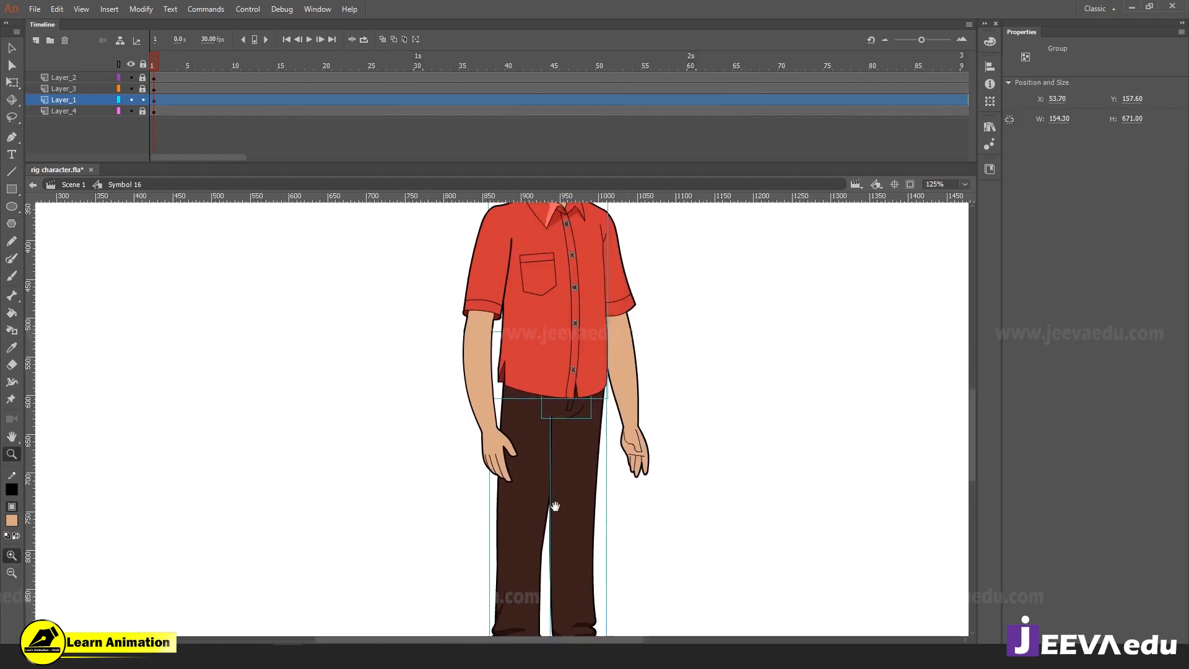
{"action": "key", "text": "v"}
{"action": "left_click", "coordinate": [536, 482], "text": "shift"}
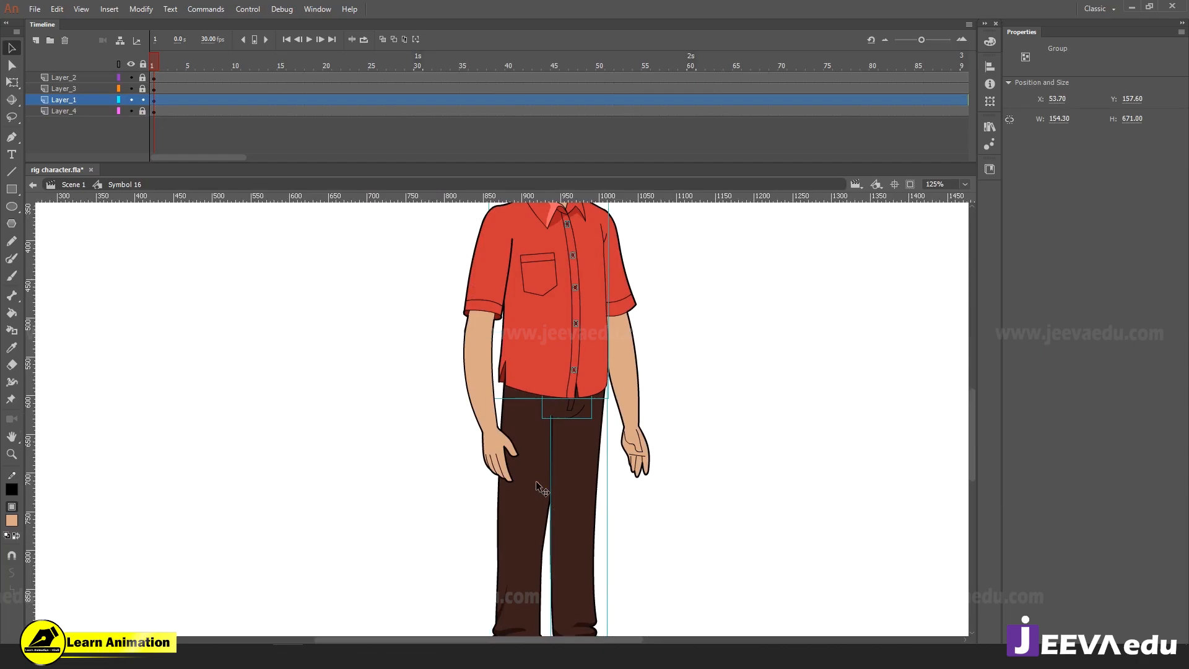
{"action": "left_click", "coordinate": [570, 454], "text": "shift"}
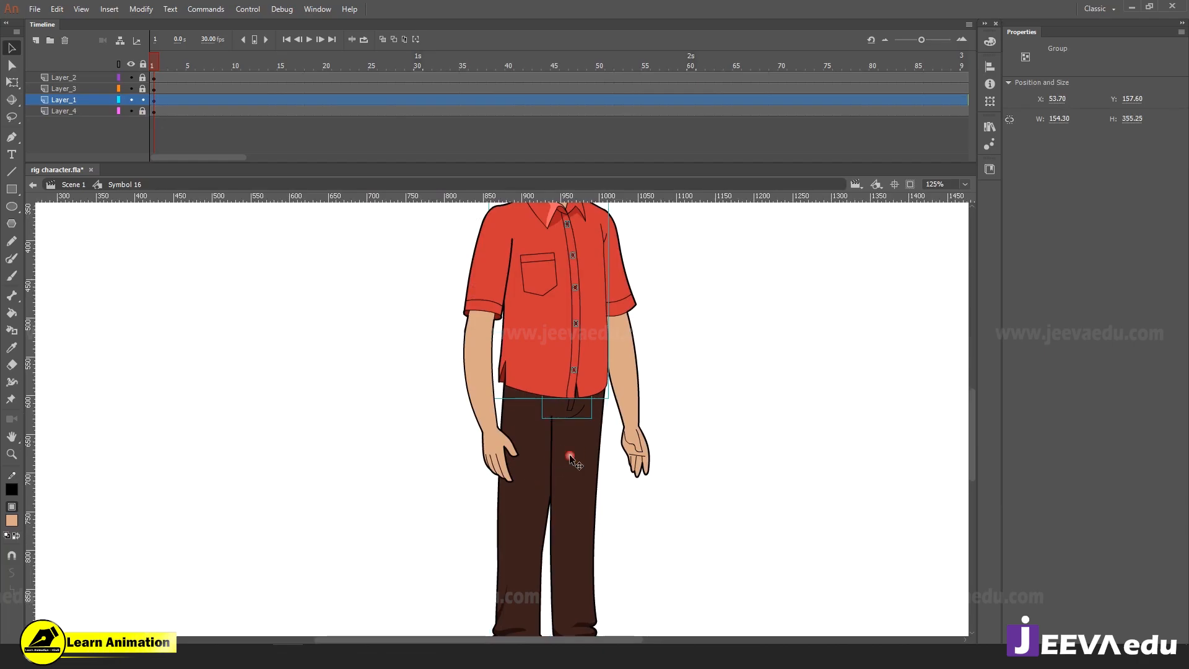
Try moving only the shirt and neck pieces out beside the character and undo the move
{"action": "left_click", "coordinate": [590, 379], "text": "alt"}
{"action": "left_click_drag", "start_coordinate": [520, 406], "coordinate": [776, 384]}
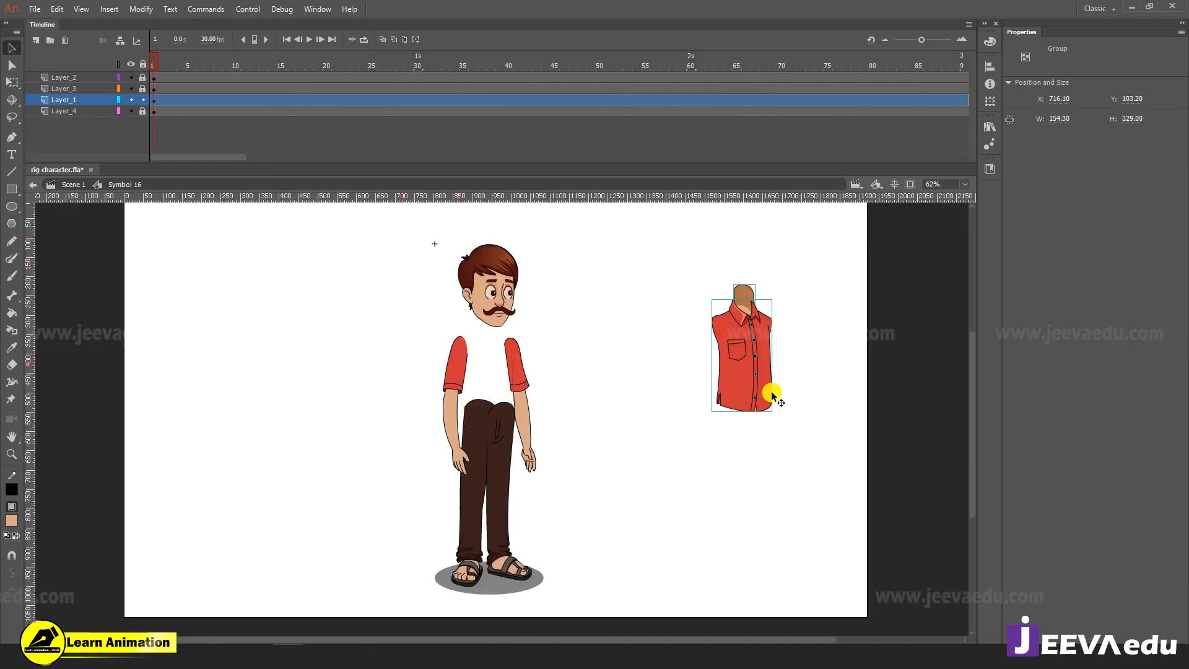
{"action": "key", "text": "ctrl+z"}
Move the selected shirt and neck pieces clear of the character to about X 775, Y 118
{"action": "key", "text": "z"}
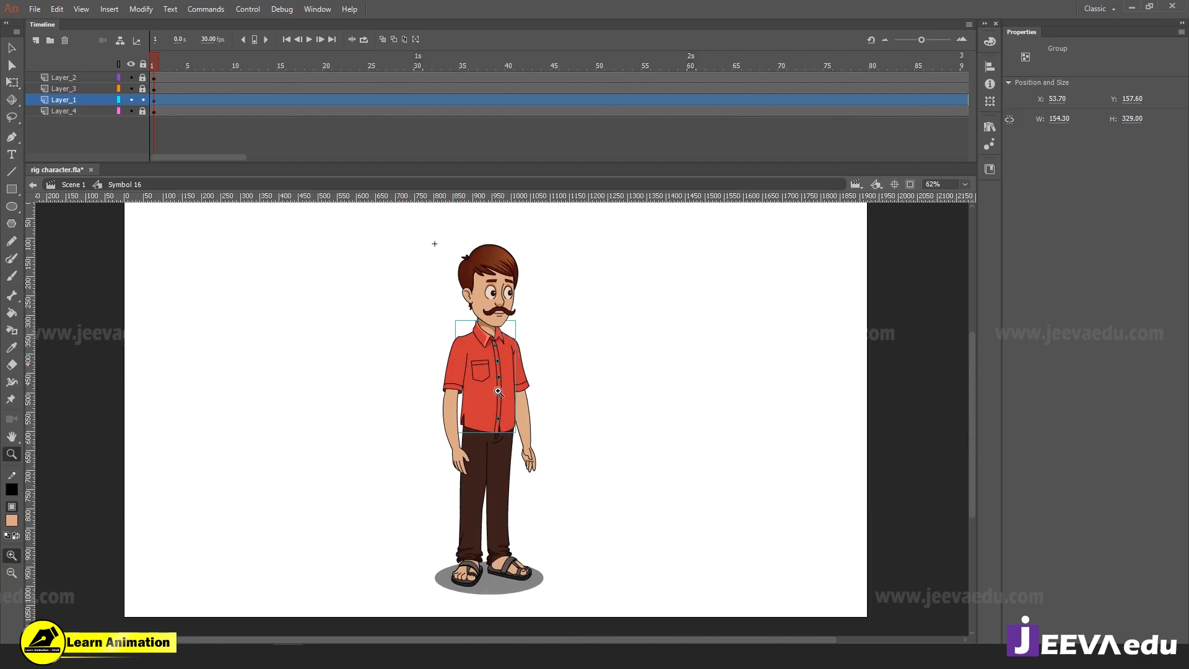
{"action": "left_click", "coordinate": [498, 391]}
{"action": "left_click", "coordinate": [721, 442], "text": "alt"}
{"action": "key", "text": "v"}
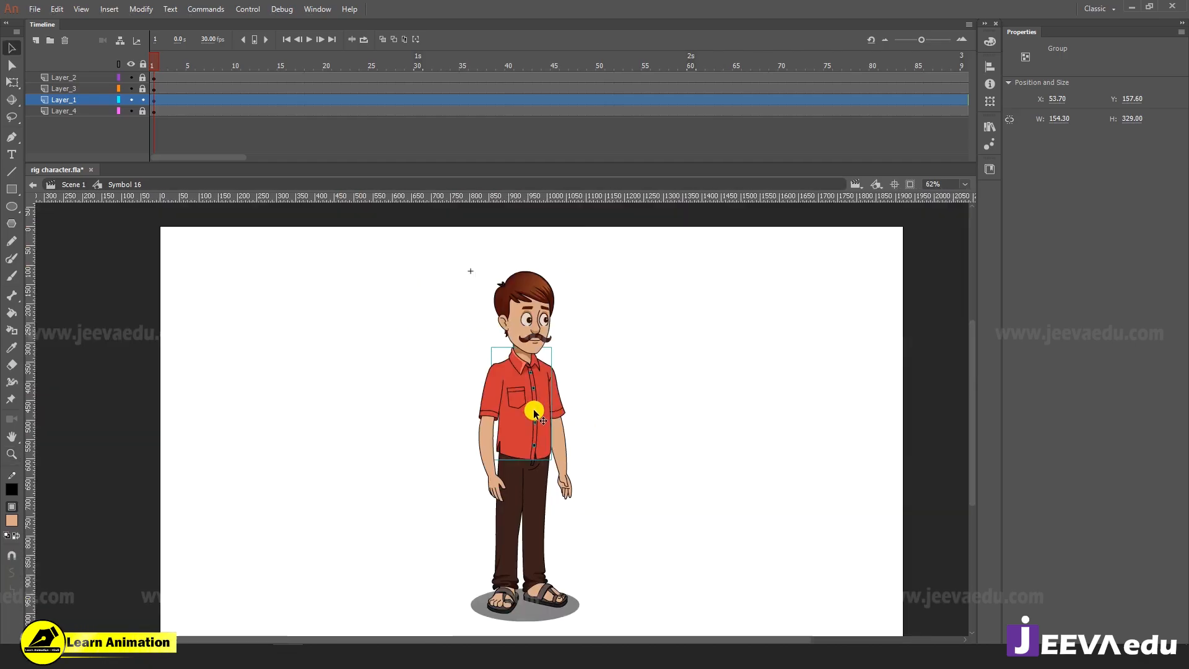
{"action": "left_click_drag", "start_coordinate": [534, 414], "coordinate": [813, 398]}
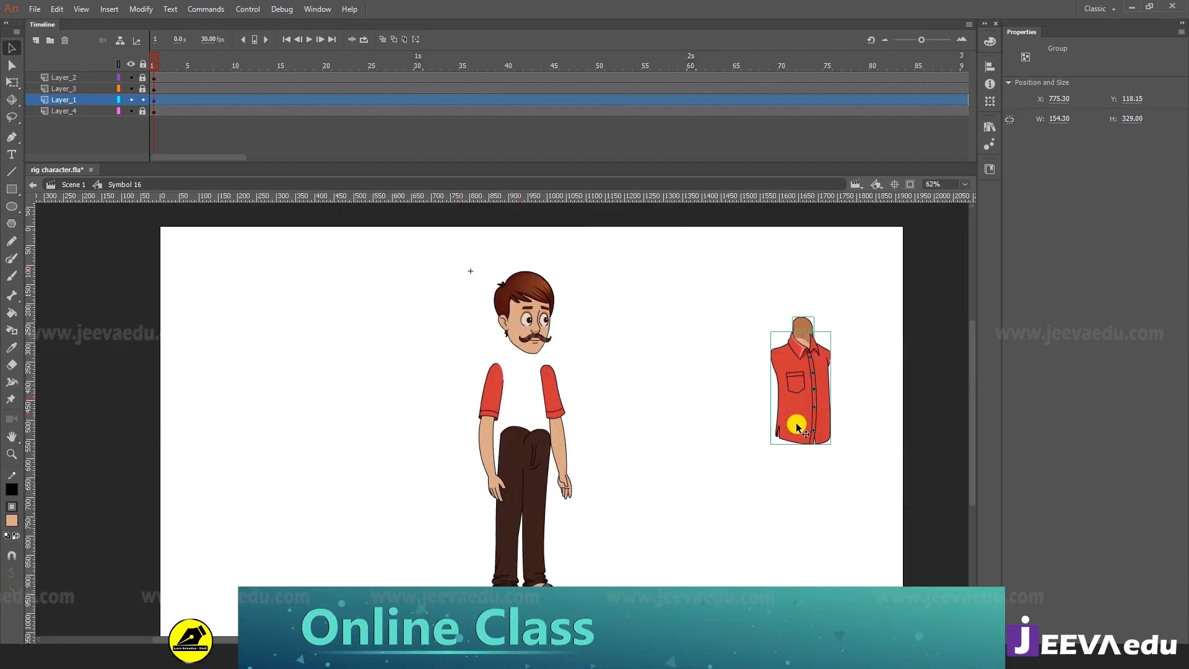
Try moving the shirt and neck pieces to different spots around the character and undo the moves
{"action": "left_click_drag", "start_coordinate": [770, 393], "coordinate": [516, 407]}
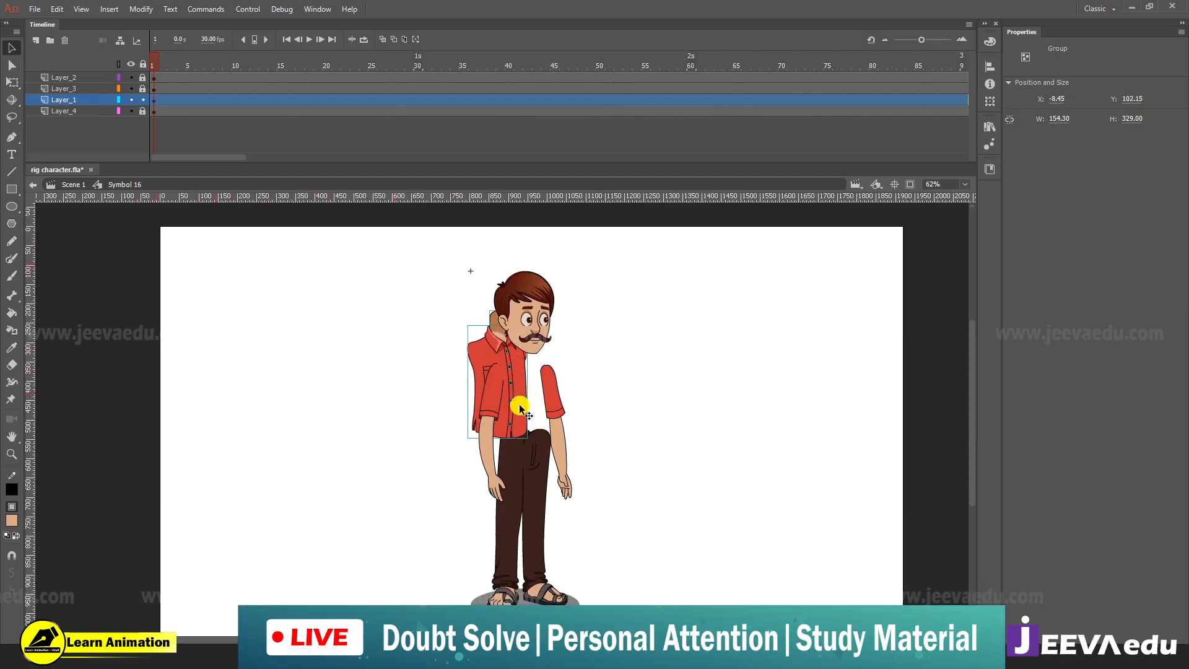
{"action": "key", "text": "ctrl+z"}
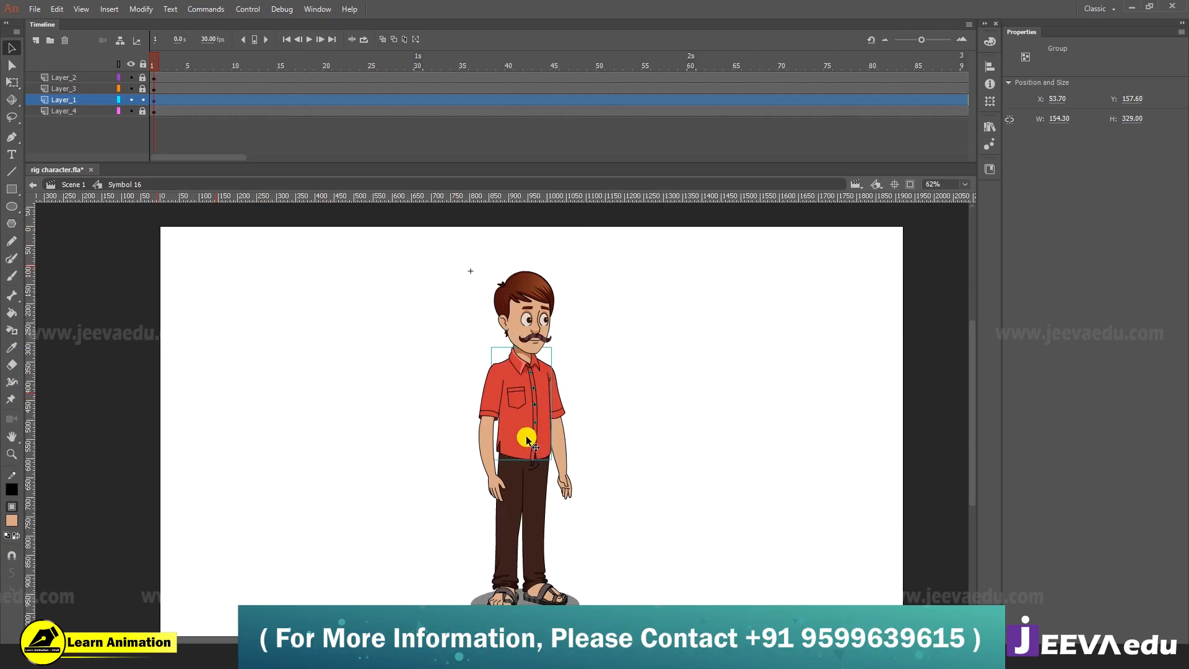
{"action": "left_click_drag", "start_coordinate": [525, 436], "coordinate": [783, 438]}
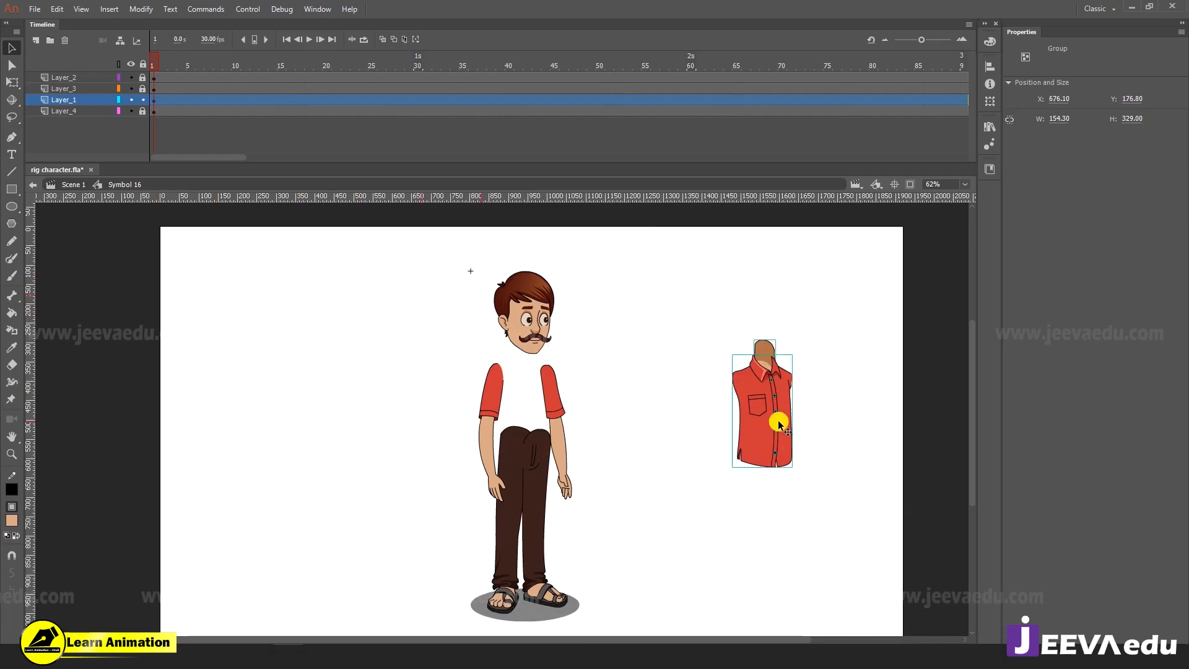
{"action": "key", "text": "ctrl+z"}
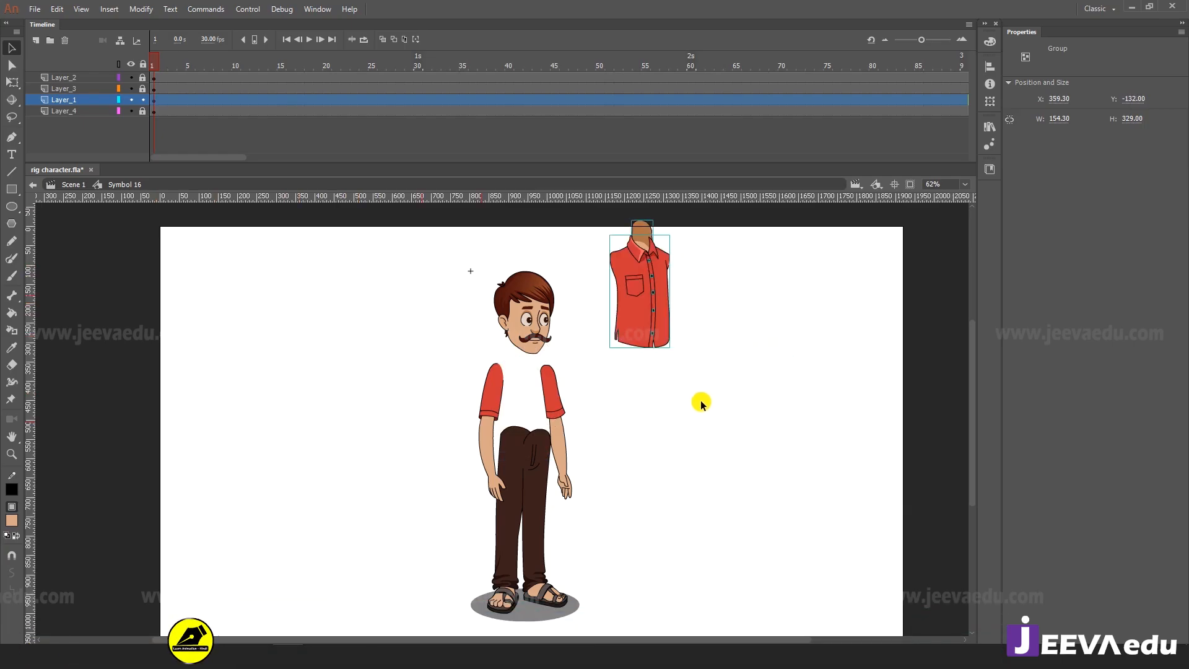
{"action": "key", "text": "ctrl+z"}
{"action": "key", "text": "z"}
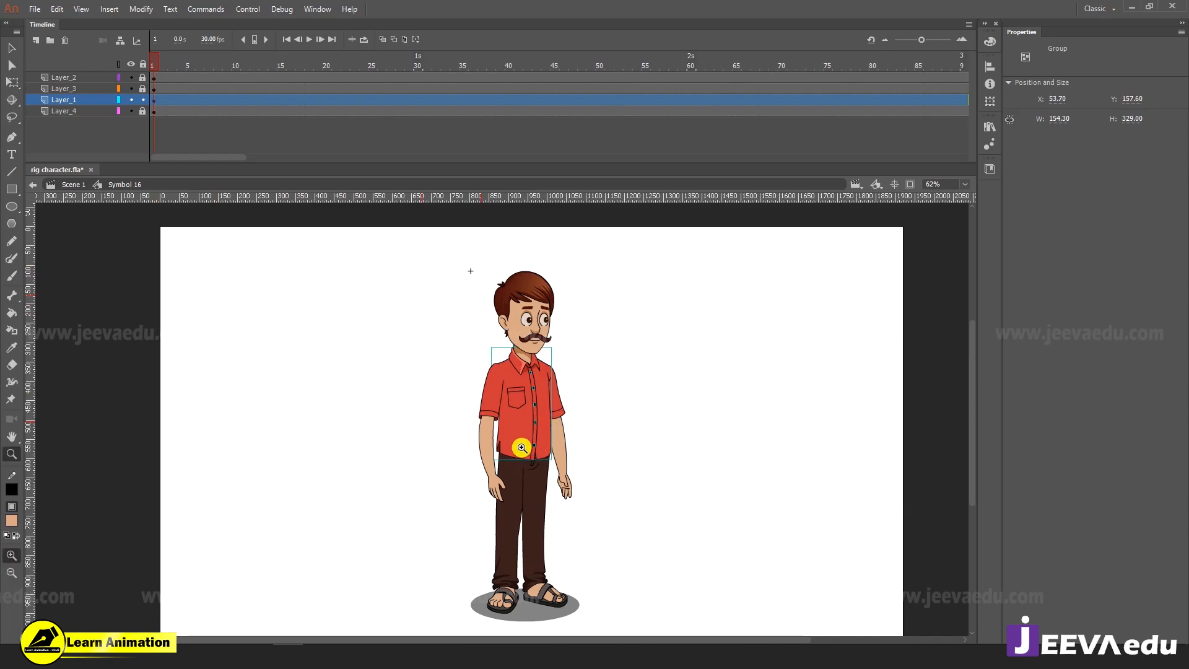
Cut the shirt and neck pieces and paste them in place on a new layer above Layer_1
{"action": "key", "text": "Delete"}
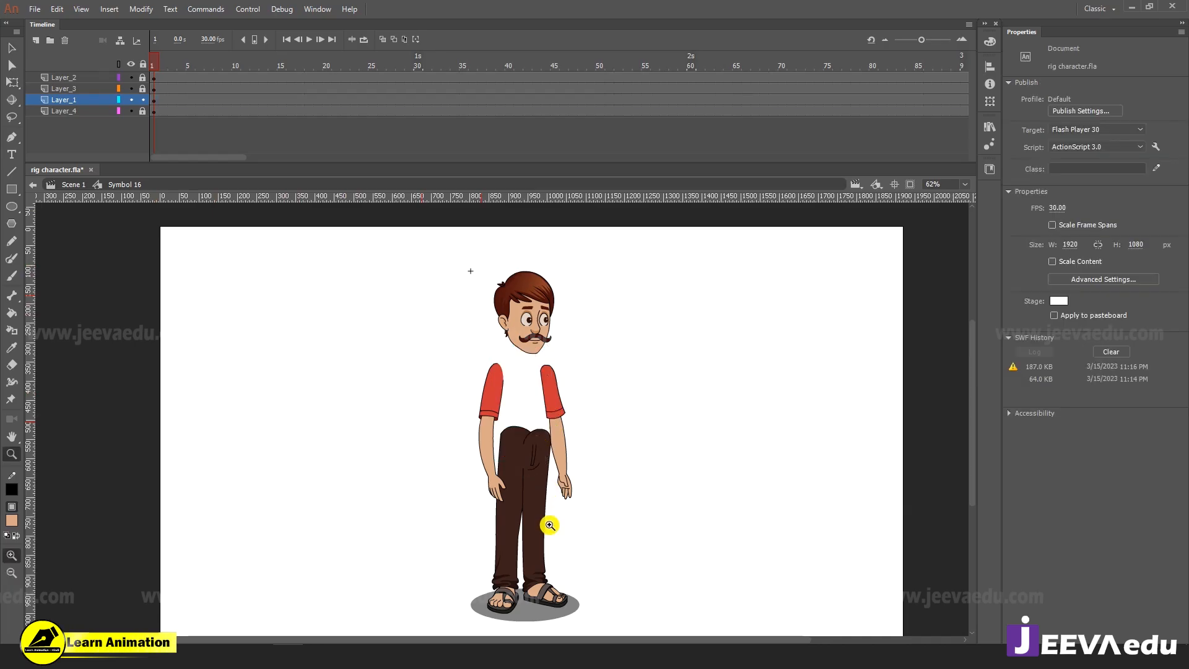
{"action": "left_click", "coordinate": [34, 39]}
{"action": "right_click", "coordinate": [331, 336]}
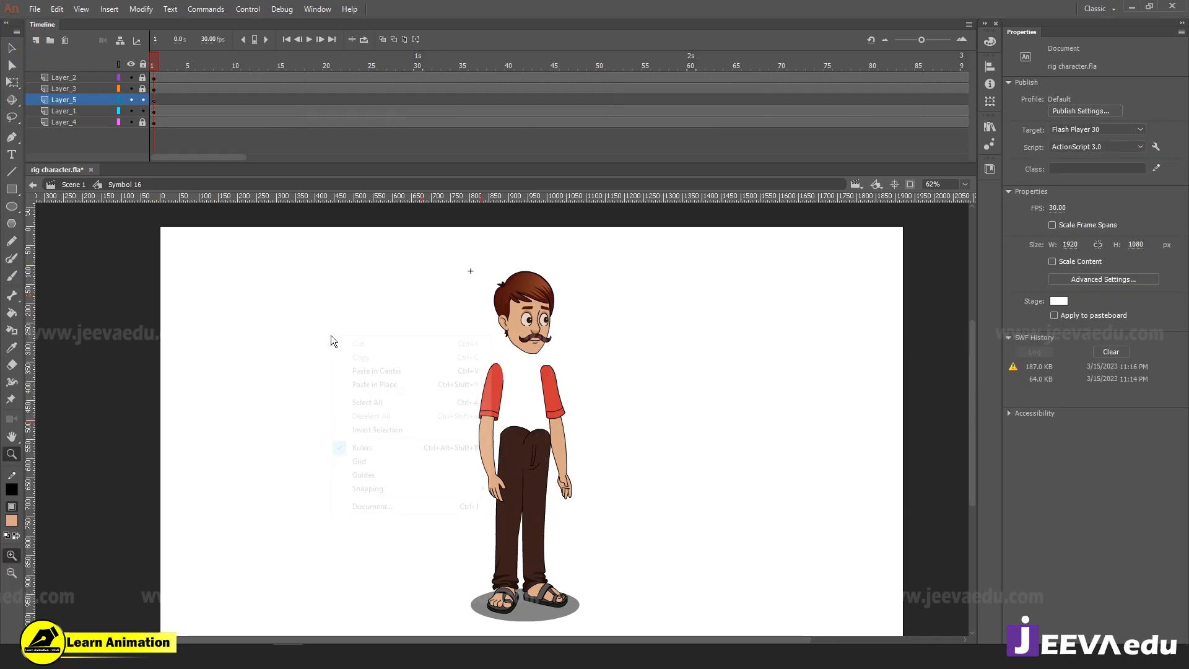
{"action": "left_click", "coordinate": [365, 385]}
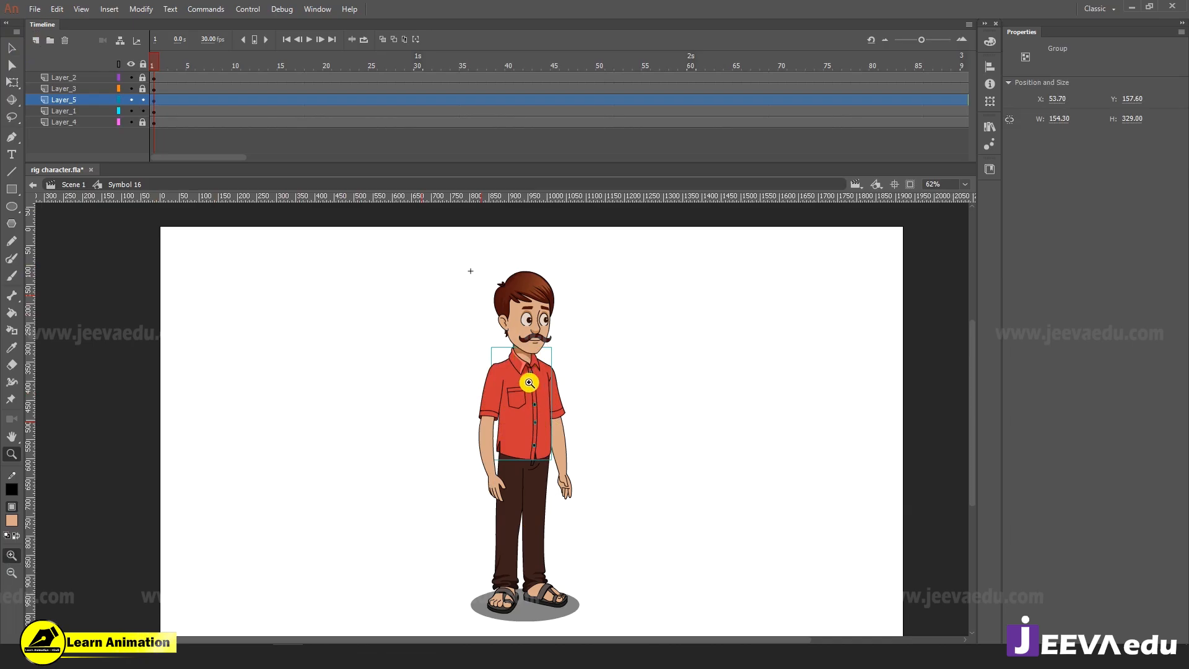
Try moving the pasted shirt and neck pieces away from the body and undo the move
{"action": "key", "text": "v"}
{"action": "left_click_drag", "start_coordinate": [533, 431], "coordinate": [699, 414]}
{"action": "key", "text": "ctrl+z"}
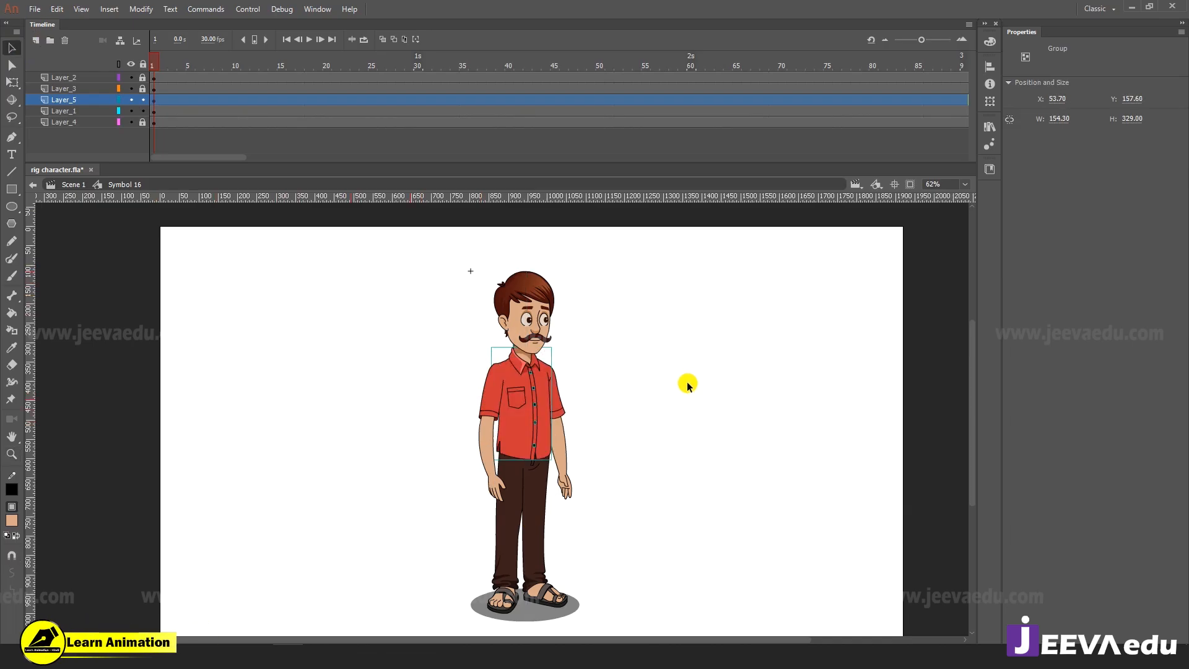
Convert the pasted shirt and neck pieces into one graphic symbol
{"action": "key", "text": "F8"}
{"action": "key", "text": "Return"}
{"action": "key", "text": "z"}
{"action": "left_click", "coordinate": [533, 430]}
{"action": "left_click_drag", "start_coordinate": [534, 433], "coordinate": [538, 452]}
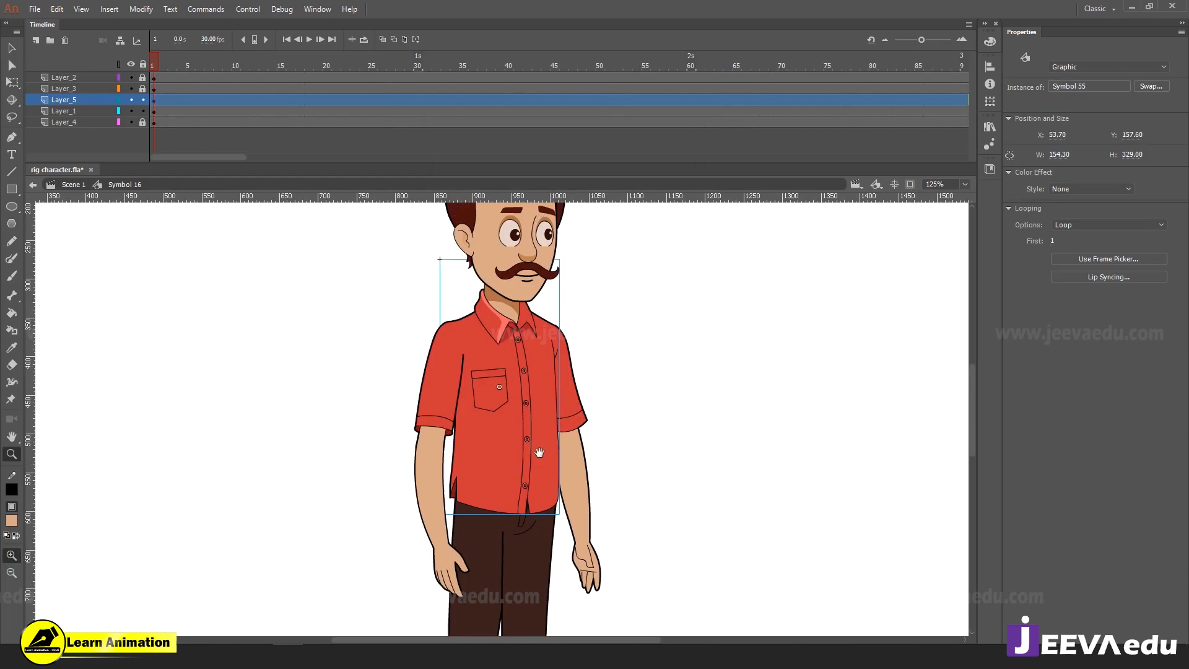
{"action": "left_click", "coordinate": [542, 418], "text": "alt"}
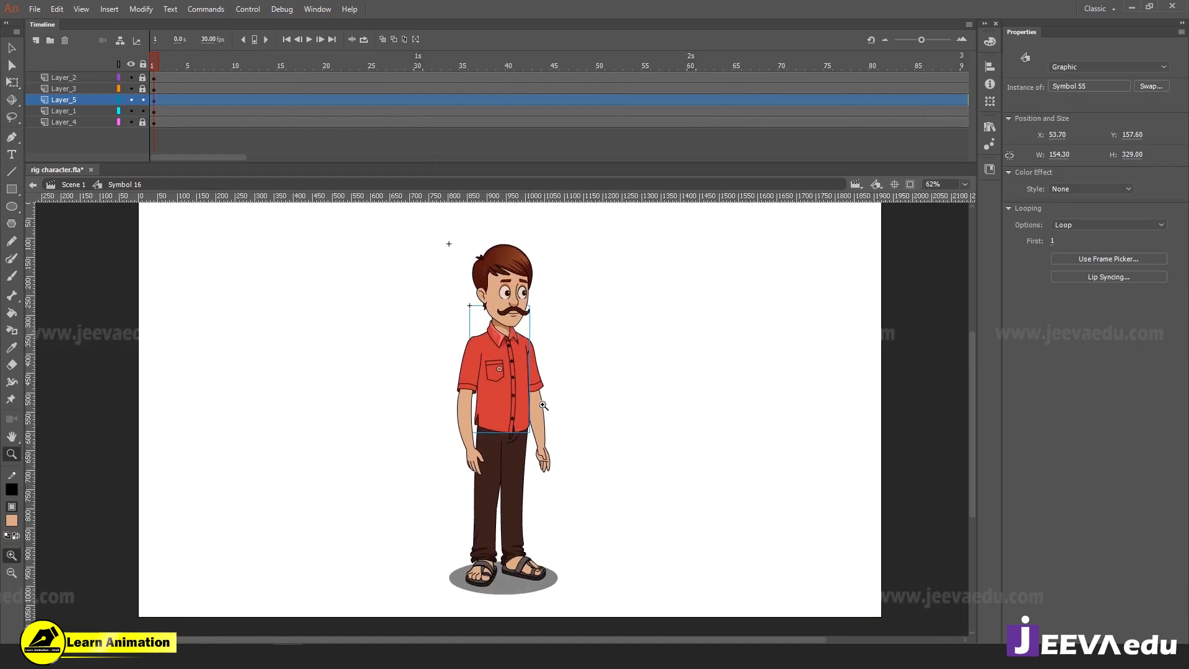
Try shifting the torso symbol slightly sideways and undo the shift
{"action": "key", "text": "v"}
{"action": "left_click_drag", "start_coordinate": [491, 409], "coordinate": [504, 411]}
{"action": "key", "text": "ctrl+z"}
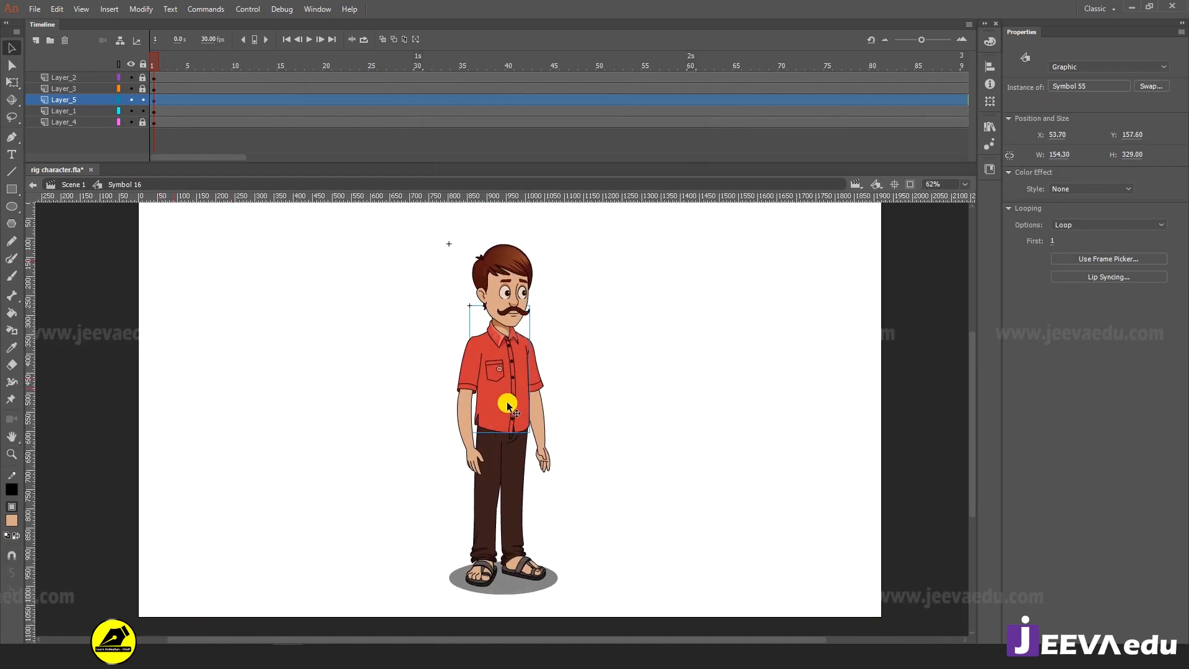
Examine the shirt group and its collar shape inside the torso symbol and return to the full character
{"action": "double_click", "coordinate": [506, 403]}
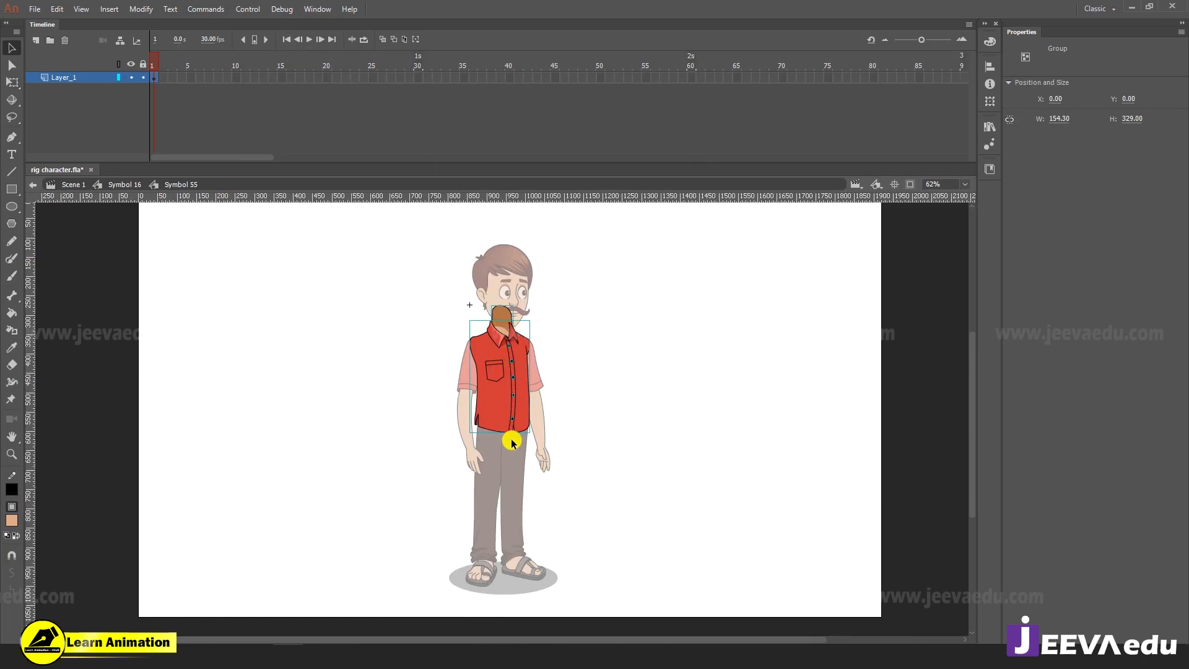
{"action": "key", "text": "z"}
{"action": "left_click", "coordinate": [504, 376]}
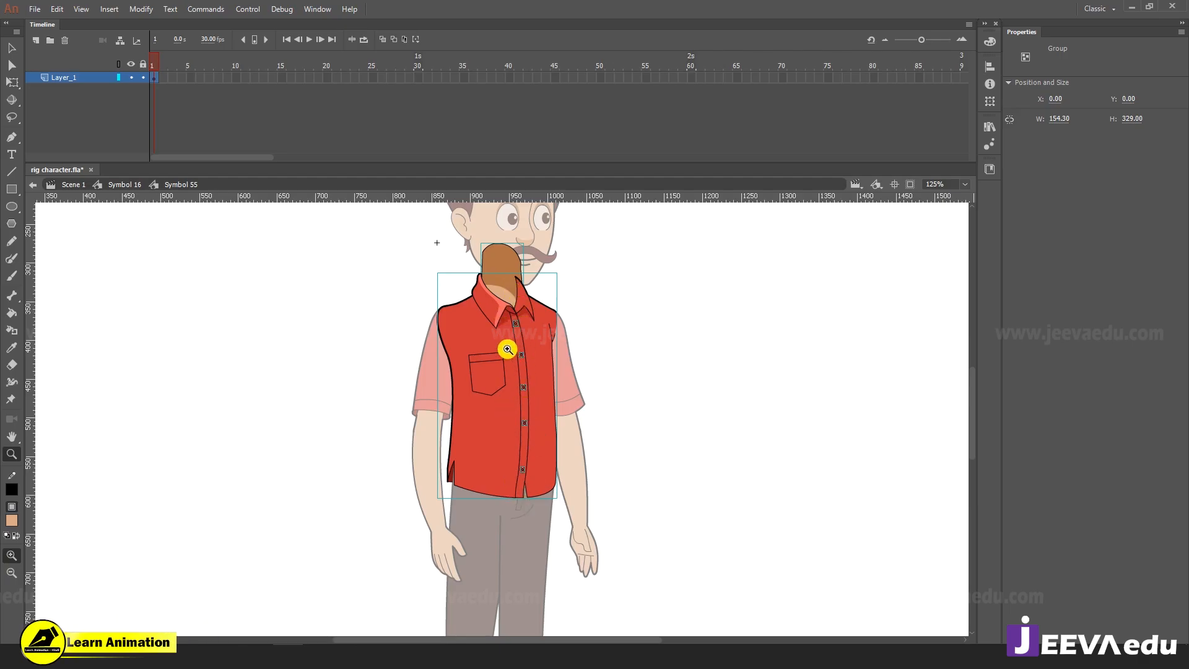
{"action": "left_click", "coordinate": [510, 339]}
{"action": "key", "text": "v"}
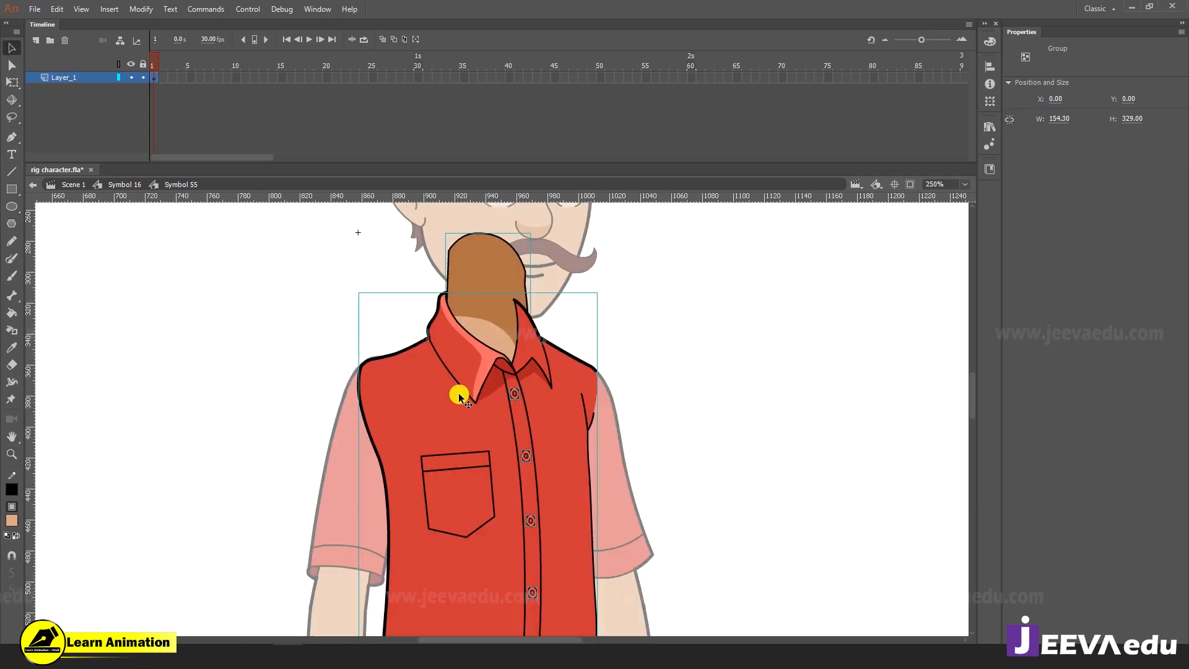
{"action": "double_click", "coordinate": [472, 387]}
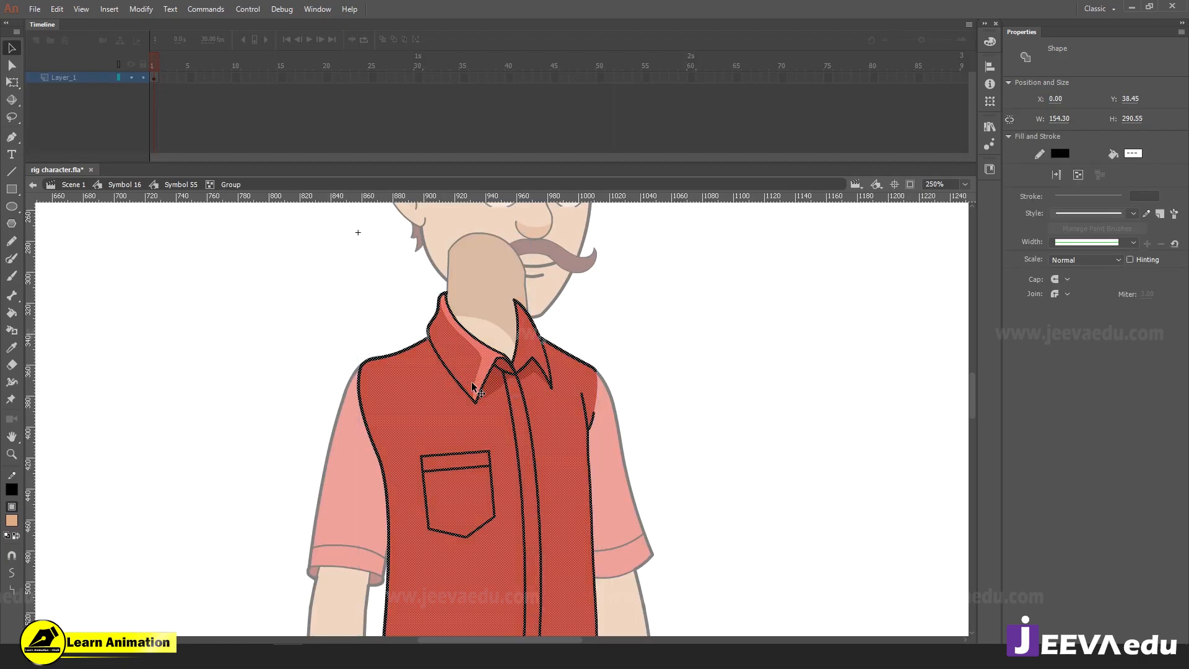
{"action": "left_click", "coordinate": [417, 311]}
{"action": "left_click", "coordinate": [472, 390]}
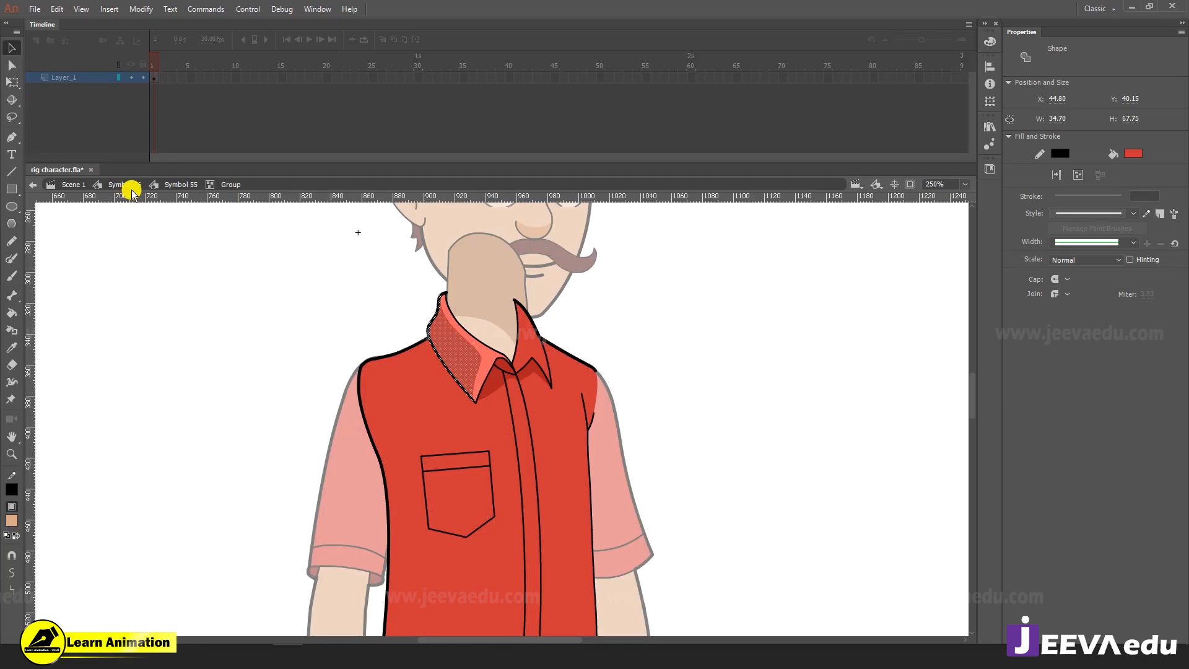
{"action": "left_click", "coordinate": [180, 185]}
{"action": "key", "text": "z"}
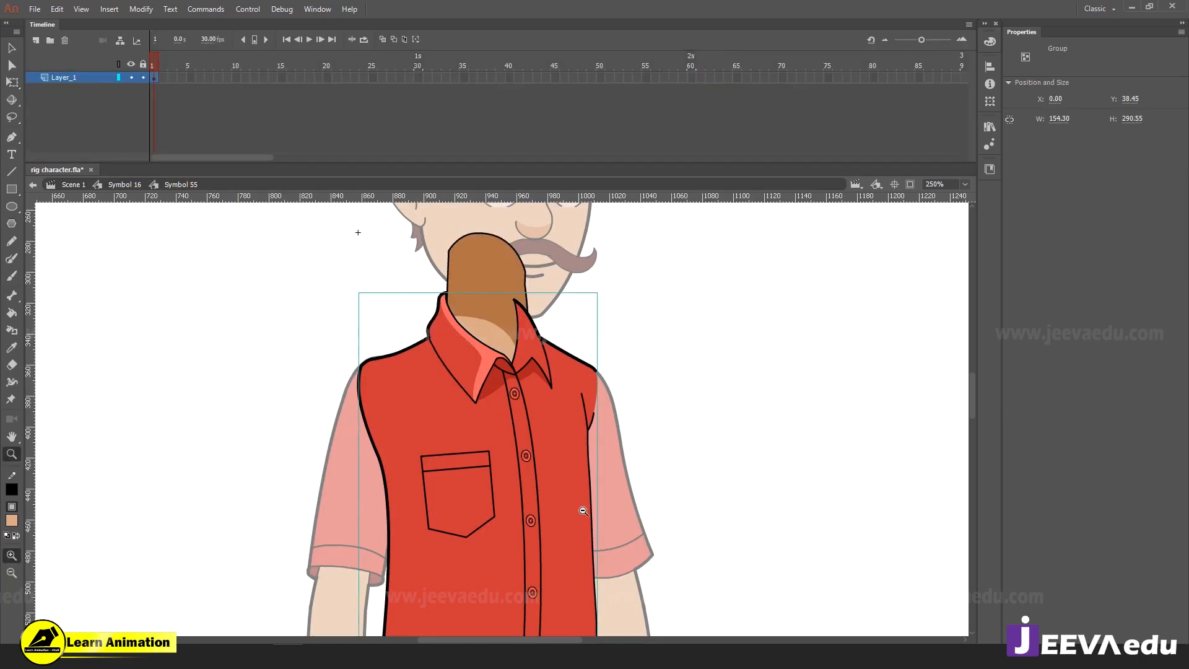
{"action": "left_click", "coordinate": [578, 503], "text": "alt"}
{"action": "left_click", "coordinate": [494, 515], "text": "alt"}
{"action": "key", "text": "v"}
{"action": "double_click", "coordinate": [558, 473]}
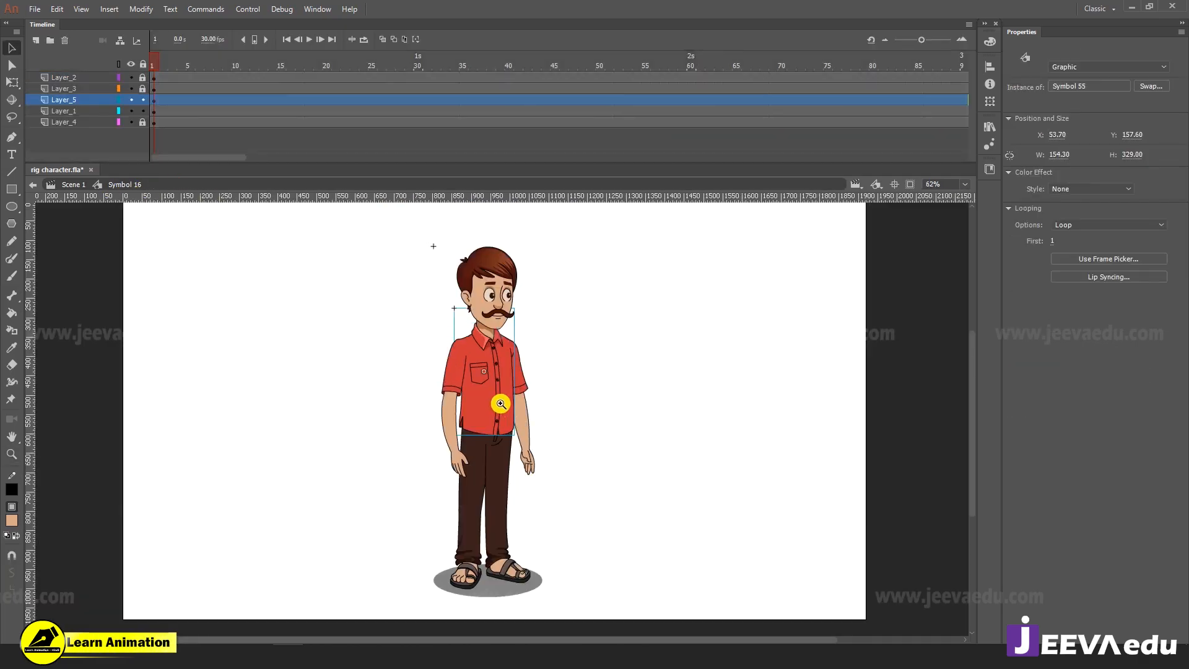
Extend the torso symbol's internal timeline to frame 50 and return to Symbol 16
{"action": "key", "text": "z"}
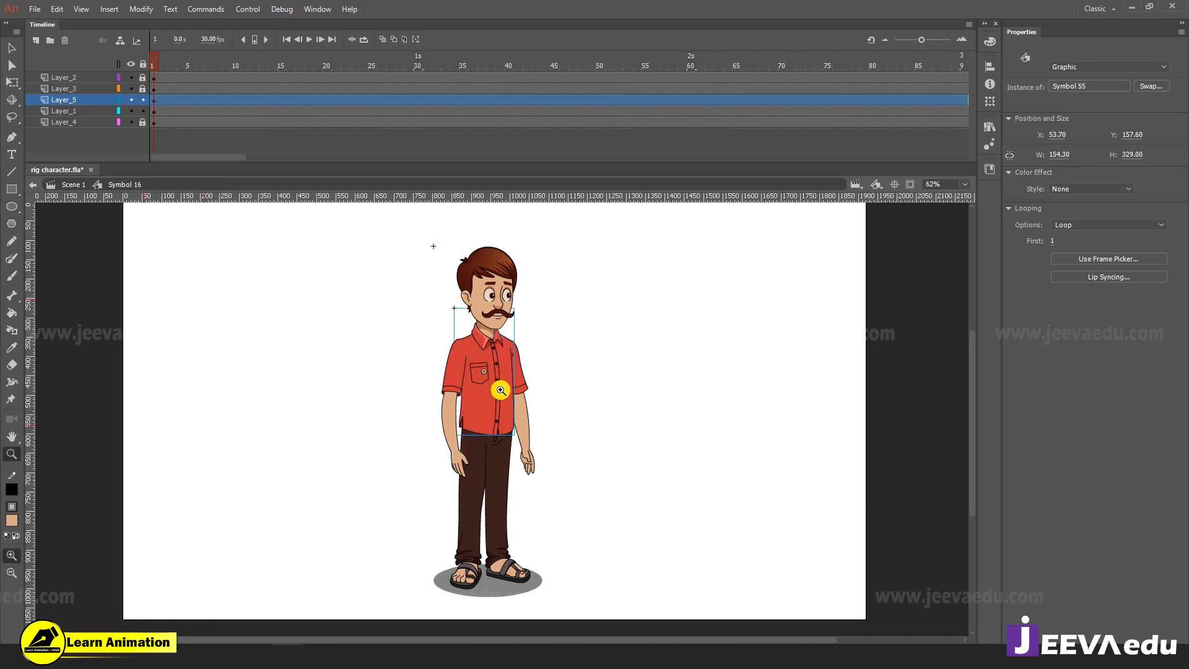
{"action": "key", "text": "v"}
{"action": "double_click", "coordinate": [501, 402]}
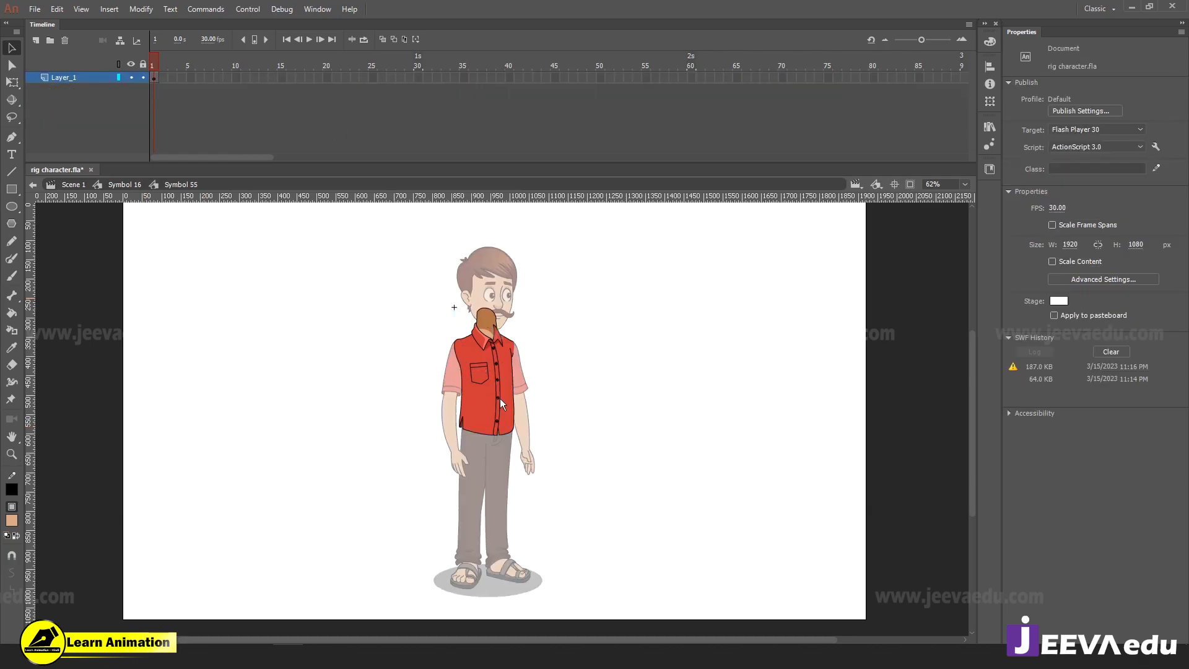
{"action": "left_click_drag", "start_coordinate": [372, 85], "coordinate": [603, 90]}
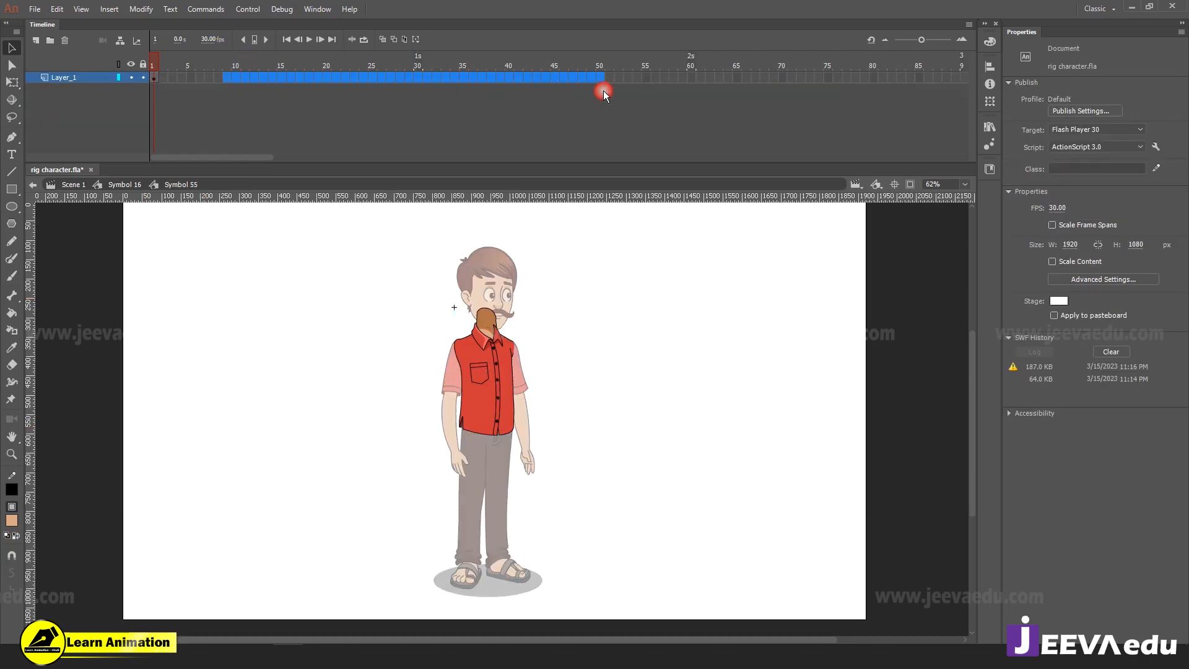
{"action": "key", "text": "F5"}
{"action": "left_click", "coordinate": [121, 184]}
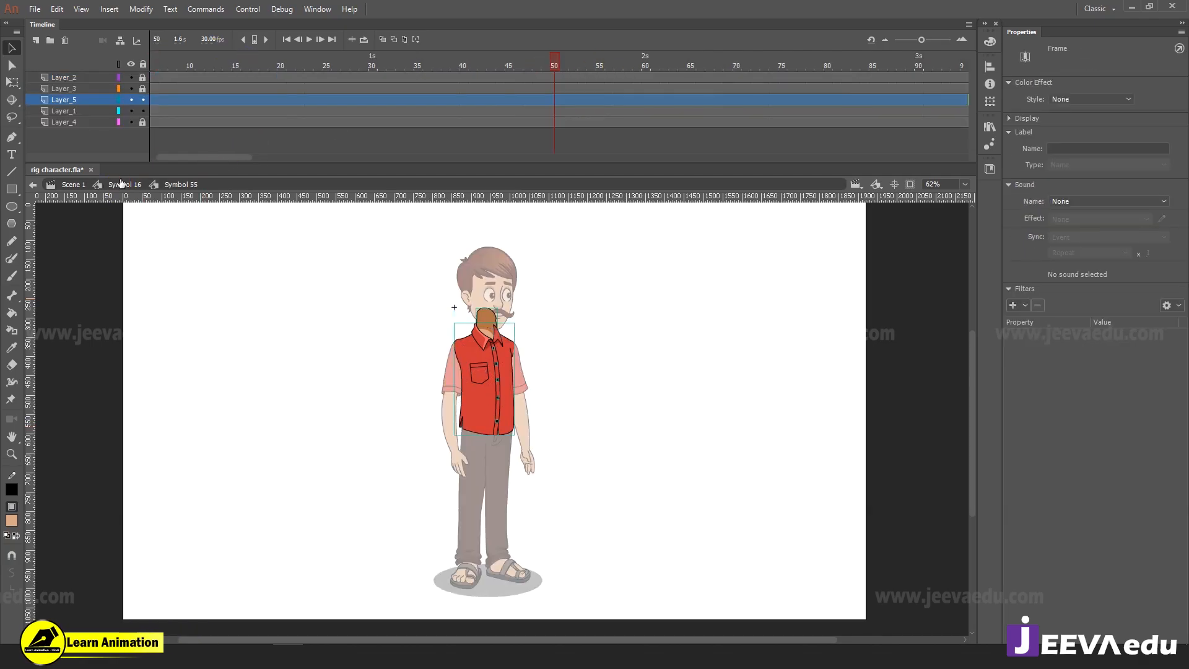
Bring the left trouser leg forward in the stacking order so it overlaps the right leg
{"action": "key", "text": "z"}
{"action": "left_click_drag", "start_coordinate": [539, 462], "coordinate": [548, 464]}
{"action": "left_click", "coordinate": [500, 479]}
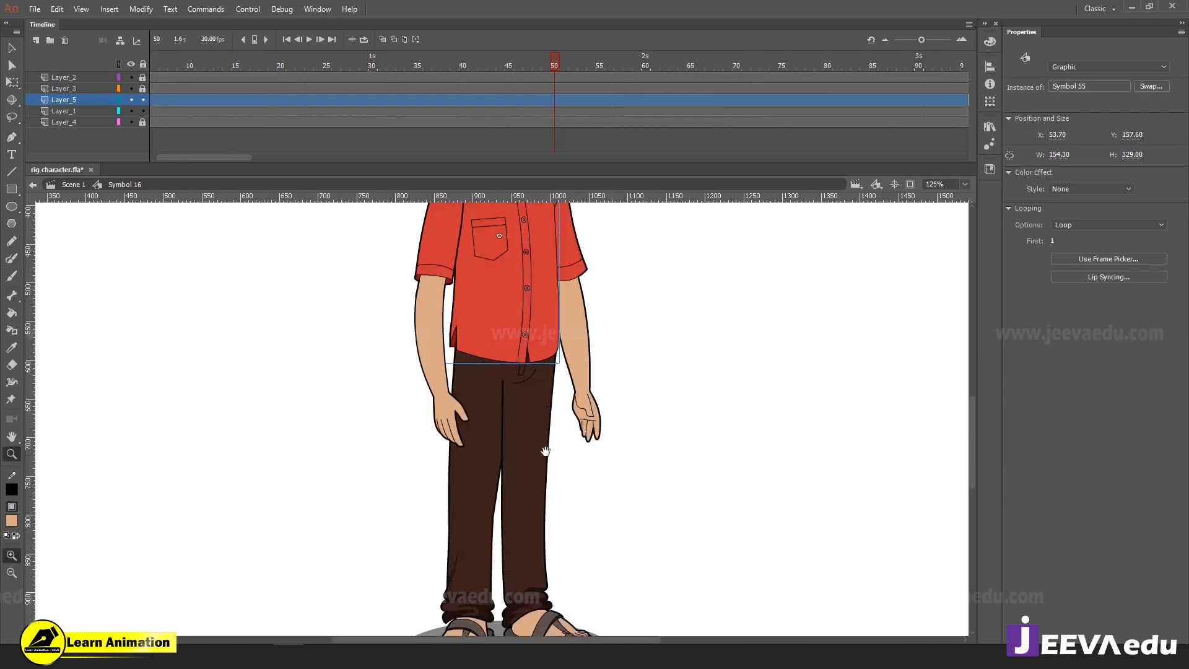
{"action": "key", "text": "v"}
{"action": "left_click", "coordinate": [531, 447]}
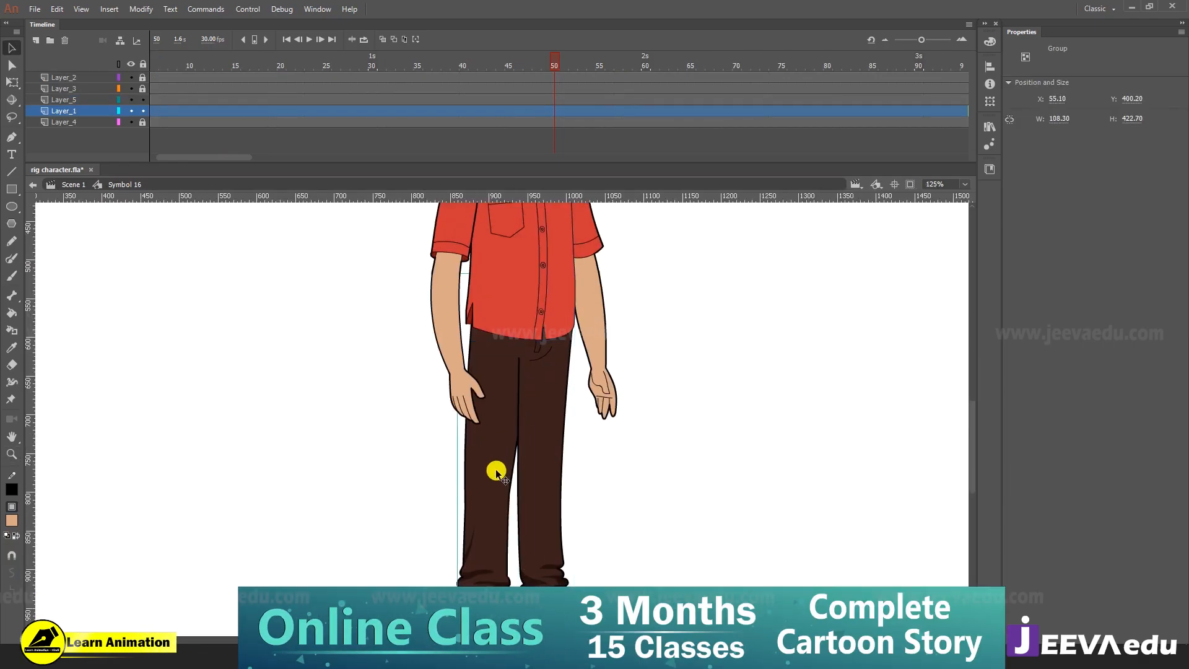
{"action": "key", "text": "ctrl+Up"}
Cut the small fly piece from the trousers and paste it in place on a new layer above Layer_1
{"action": "left_click_drag", "start_coordinate": [542, 347], "coordinate": [799, 403]}
{"action": "key", "text": "ctrl+z"}
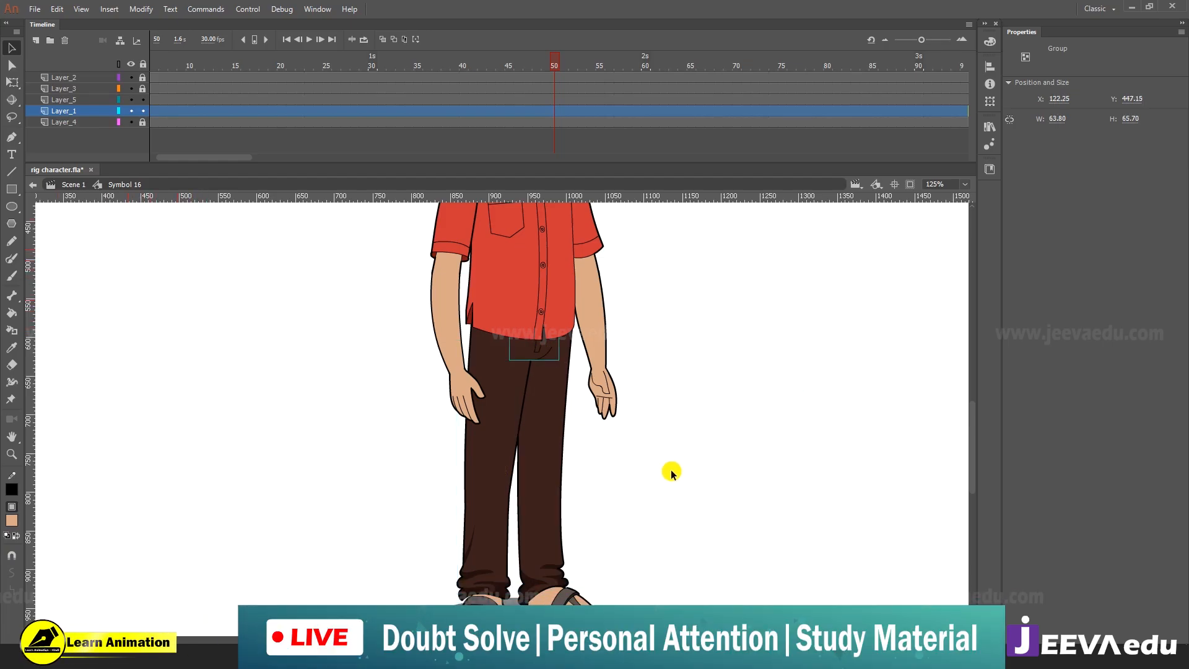
{"action": "left_click", "coordinate": [641, 506]}
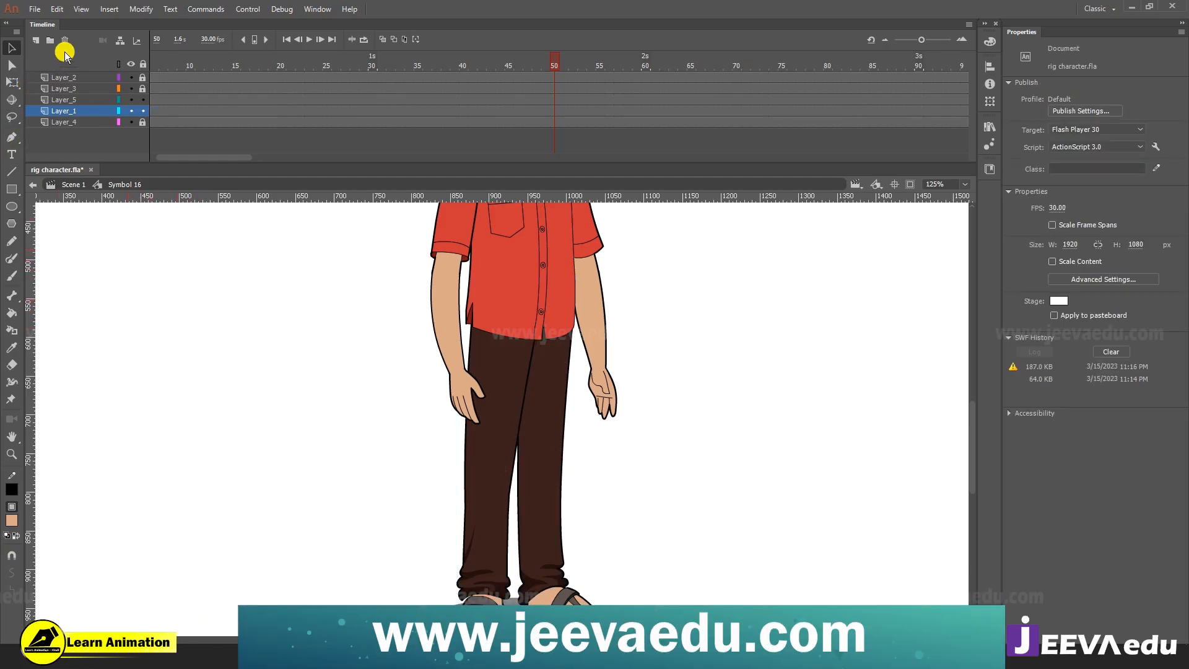
{"action": "left_click", "coordinate": [36, 40]}
{"action": "right_click", "coordinate": [158, 273]}
{"action": "left_click", "coordinate": [193, 327]}
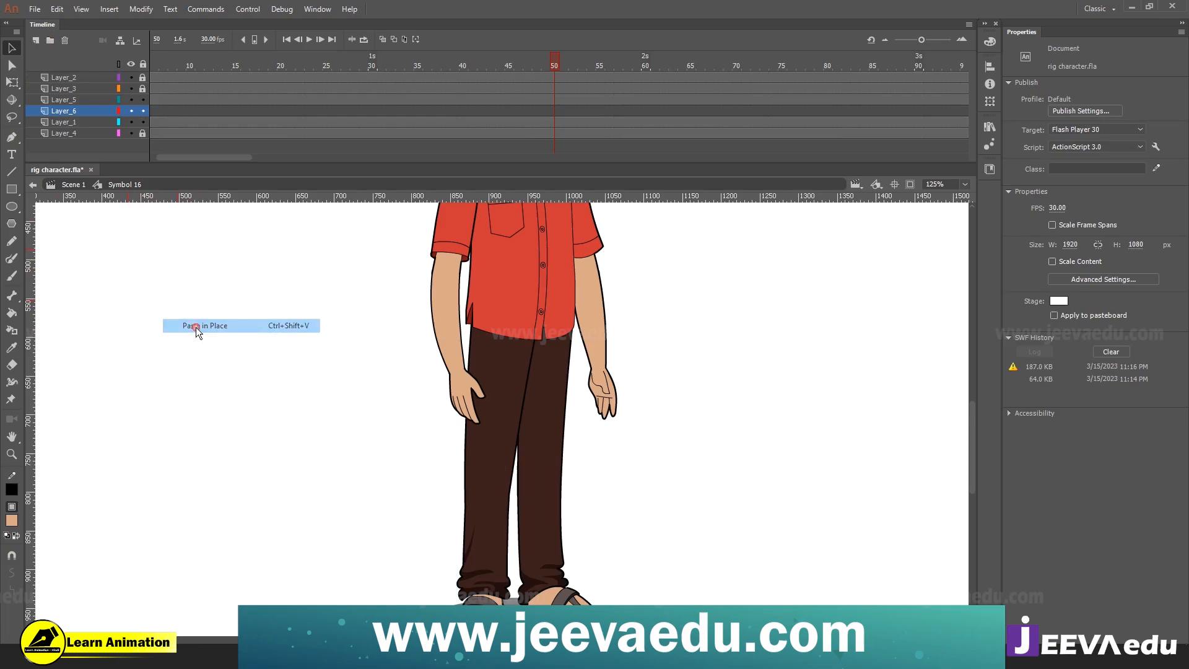
Convert the pasted fly piece of the trousers into its own symbol
{"action": "key", "text": "F8"}
{"action": "key", "text": "Return"}
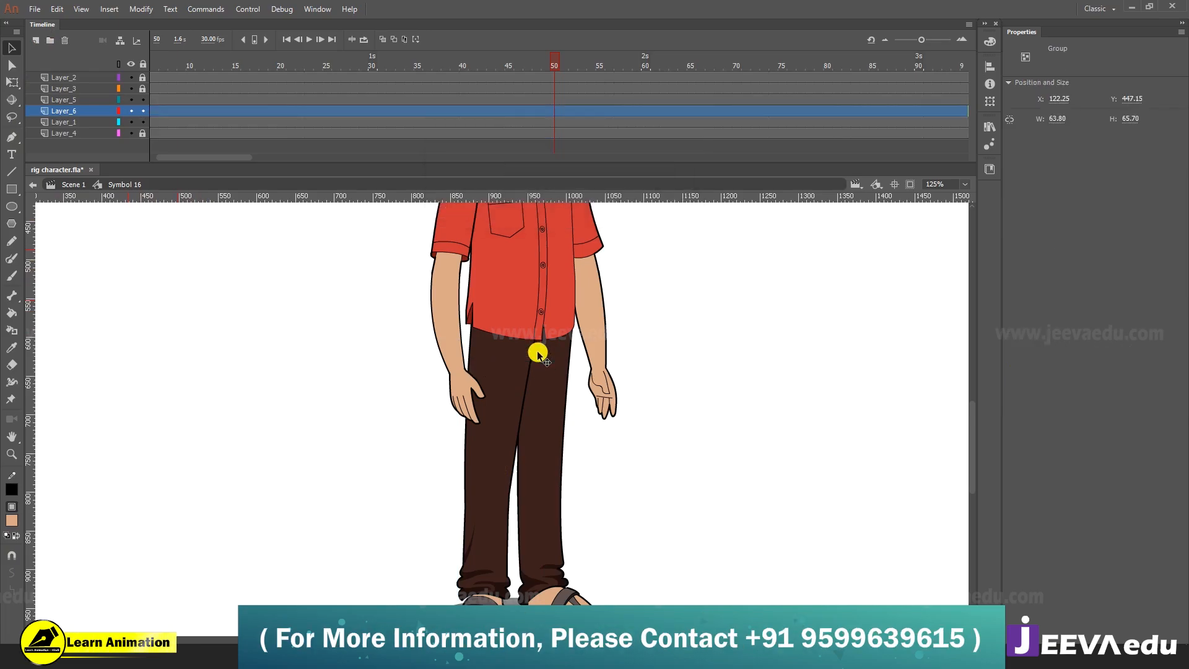
{"action": "left_click_drag", "start_coordinate": [537, 351], "coordinate": [565, 357]}
{"action": "key", "text": "ctrl+z"}
Try moving the left trouser leg away from the body and undo each move
{"action": "left_click", "coordinate": [507, 482]}
{"action": "left_click_drag", "start_coordinate": [504, 490], "coordinate": [393, 474]}
{"action": "key", "text": "ctrl+z"}
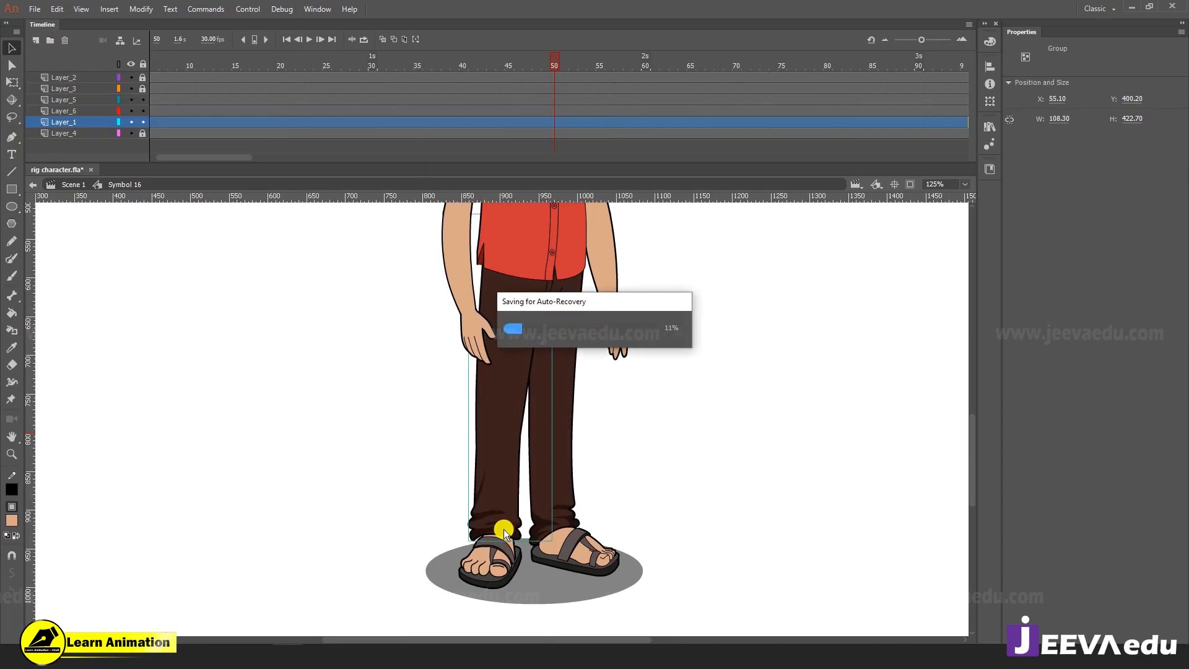
{"action": "key", "text": "ctrl+space"}
{"action": "left_click", "coordinate": [478, 554], "text": "ctrl"}
{"action": "left_click_drag", "start_coordinate": [501, 483], "coordinate": [435, 500]}
{"action": "key", "text": "ctrl+z"}
{"action": "left_click_drag", "start_coordinate": [499, 429], "coordinate": [333, 447]}
{"action": "key", "text": "ctrl+z"}
Try moving the separate pieces of the left foot and sandal and undo the move
{"action": "left_click", "coordinate": [513, 398]}
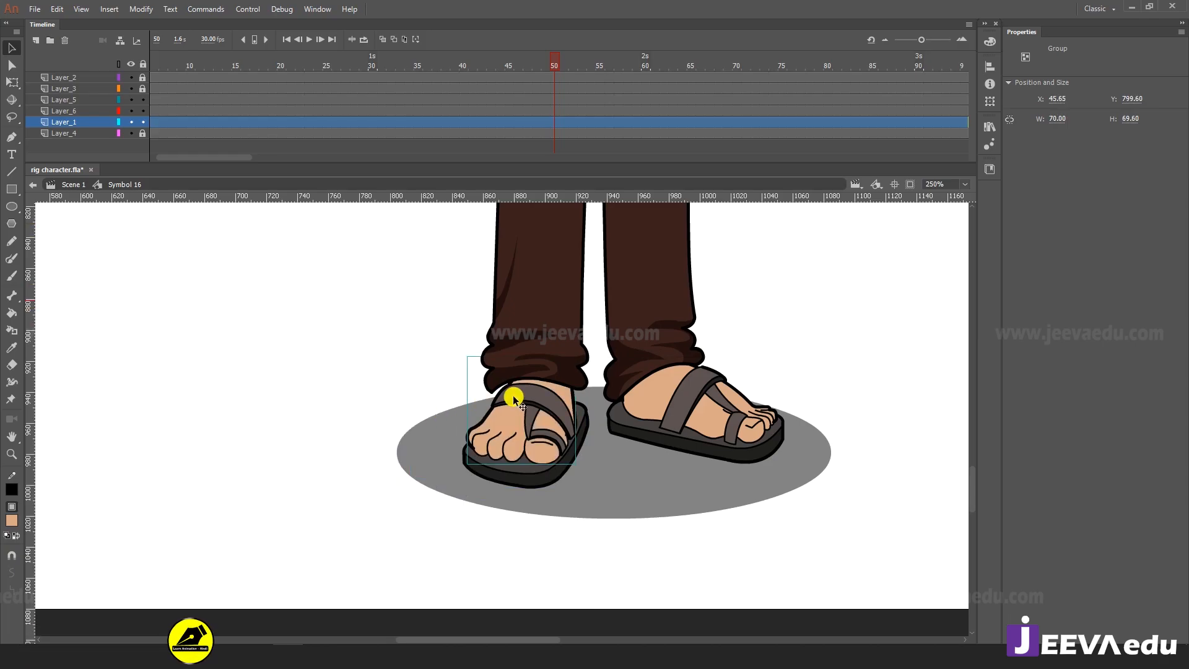
{"action": "left_click_drag", "start_coordinate": [527, 397], "coordinate": [486, 407]}
{"action": "key", "text": "ctrl+z"}
{"action": "key", "text": "ctrl+shift+space"}
{"action": "left_click", "coordinate": [534, 391], "text": "ctrl+shift"}
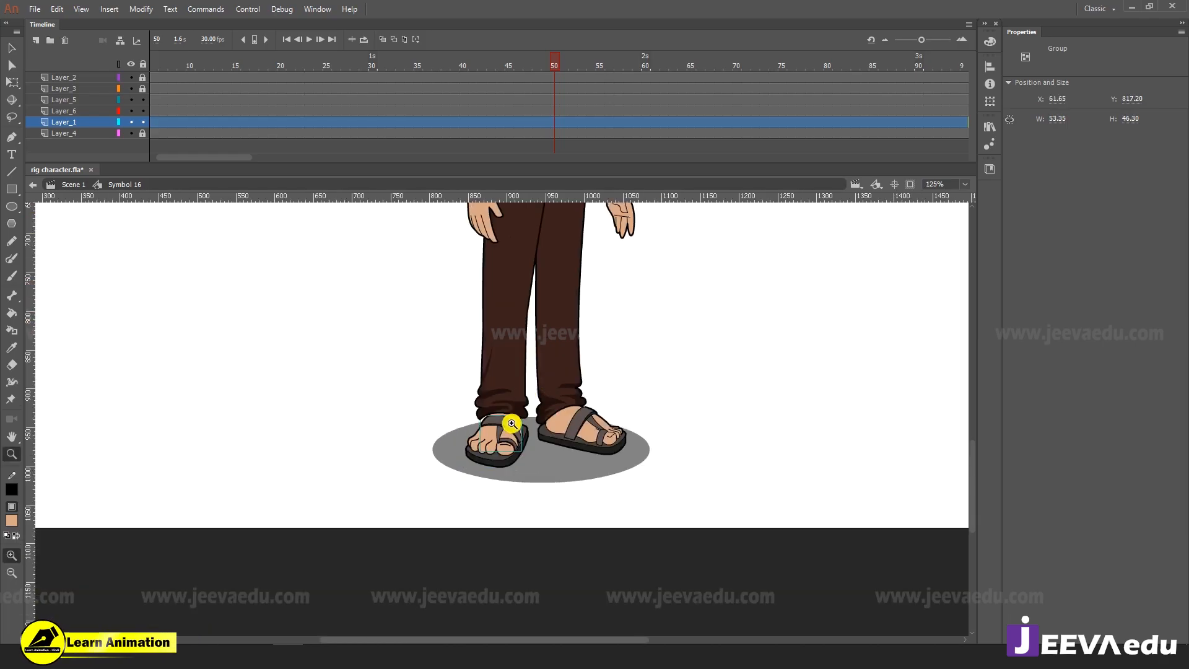
Cut the left trouser leg together with its foot and sandal pieces from Layer_1, excluding the ground shadow
{"action": "left_click_drag", "start_coordinate": [455, 355], "coordinate": [526, 470]}
{"action": "key", "text": "ctrl+minus"}
{"action": "left_click_drag", "start_coordinate": [499, 389], "coordinate": [317, 388]}
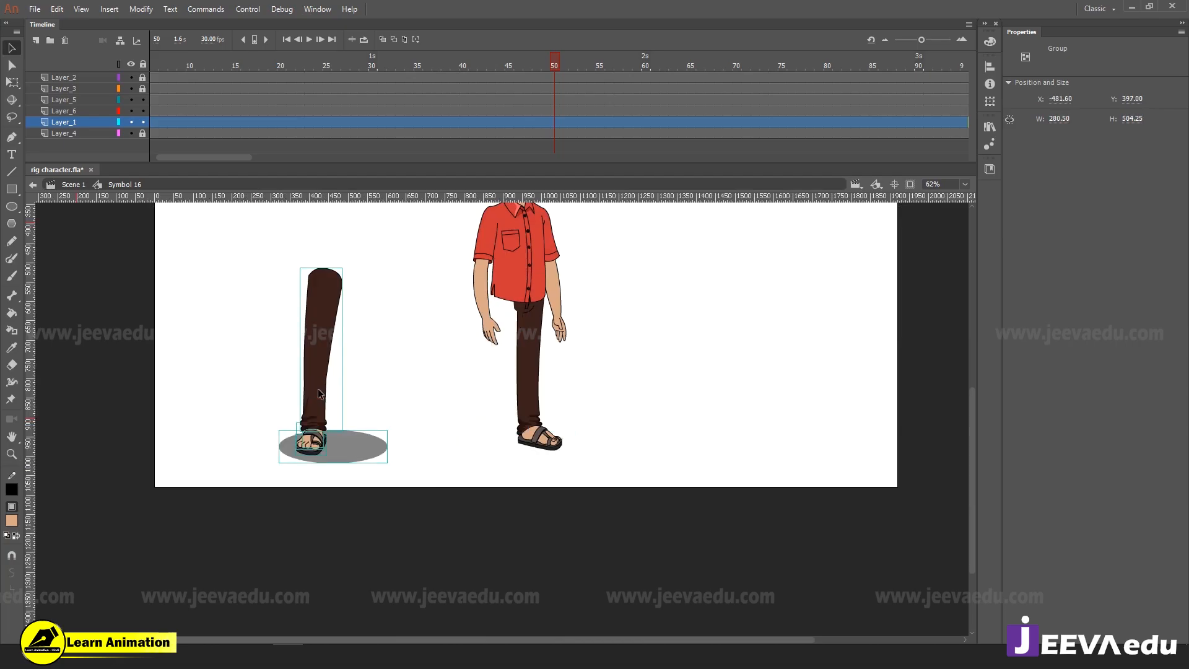
{"action": "key", "text": "ctrl+z"}
{"action": "left_click", "coordinate": [526, 454], "text": "shift"}
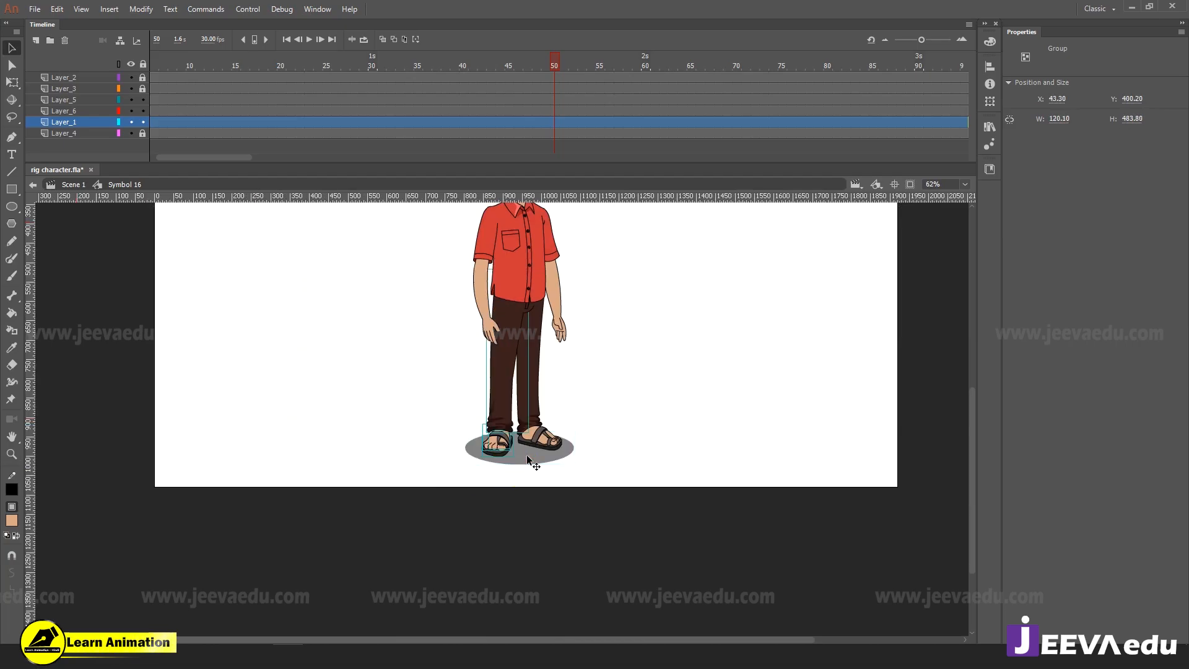
{"action": "mouse_move", "coordinate": [505, 393]}
{"action": "left_mouse_down"}
{"action": "mouse_move", "coordinate": [385, 393]}
{"action": "mouse_move", "coordinate": [506, 393]}
{"action": "left_mouse_up"}
{"action": "key", "text": "Delete"}
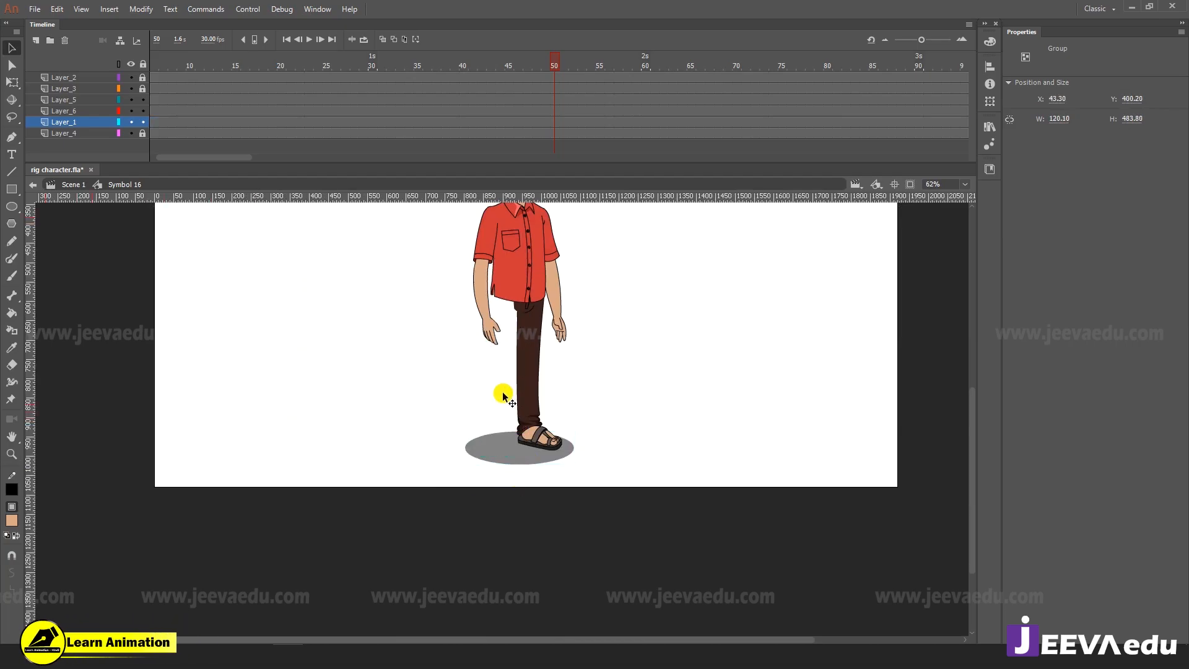
Add a new layer above Layer_1 and paste the left leg with its foot and sandal in place on it
{"action": "left_click", "coordinate": [37, 48]}
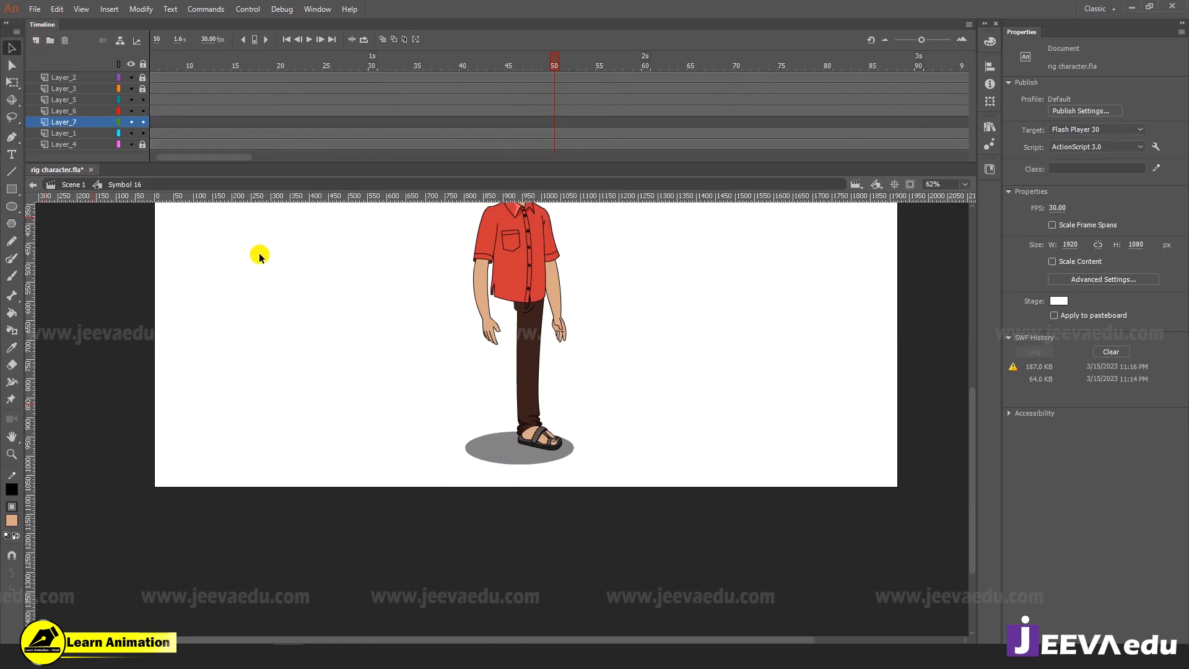
{"action": "right_click", "coordinate": [260, 254]}
{"action": "left_click", "coordinate": [289, 289]}
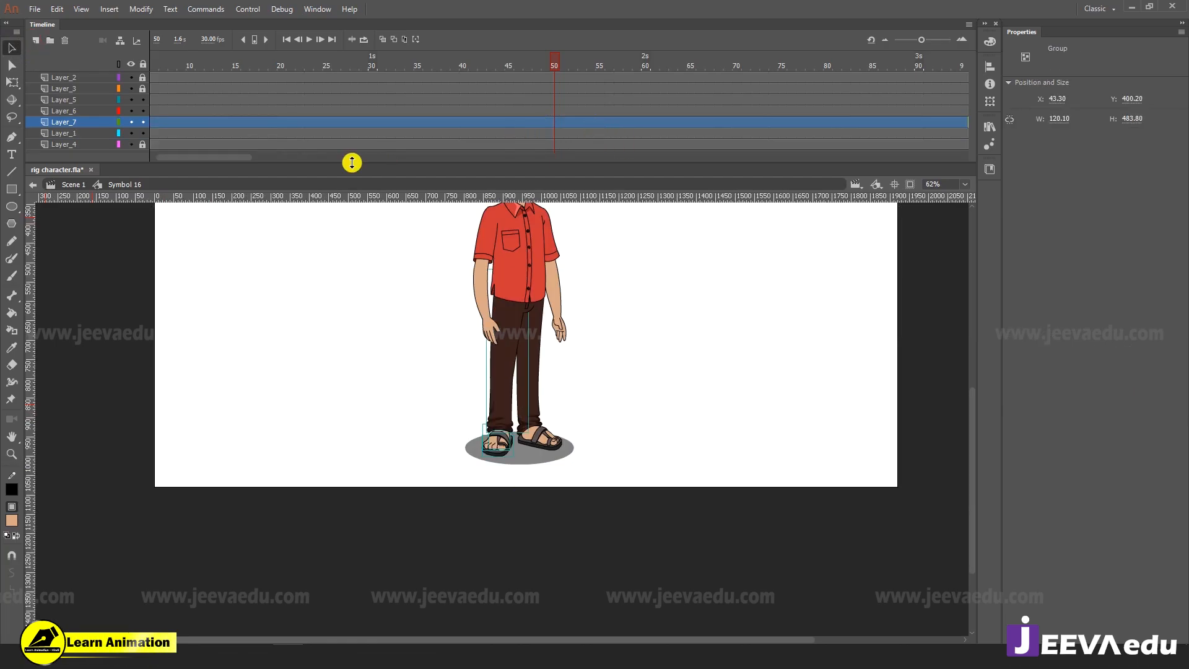
{"action": "key", "text": "shift+comma"}
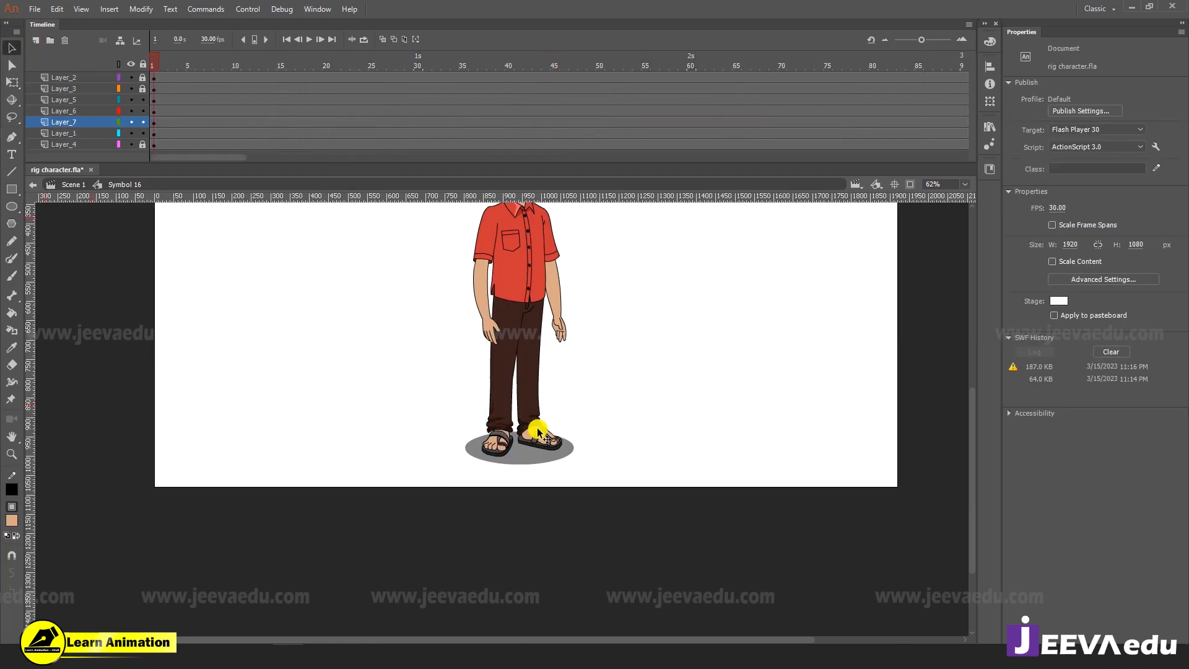
Convert the left leg, foot and sandal on Layer_7 into one graphic symbol
{"action": "left_click", "coordinate": [151, 121]}
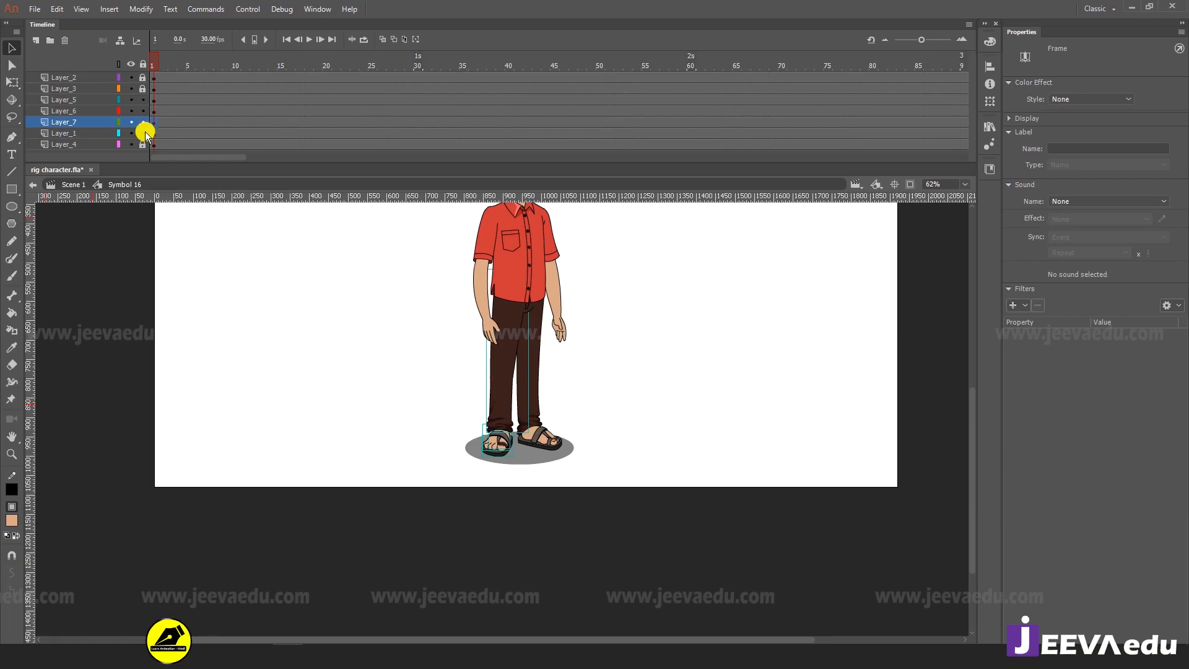
{"action": "left_click", "coordinate": [135, 124]}
{"action": "left_click", "coordinate": [135, 124]}
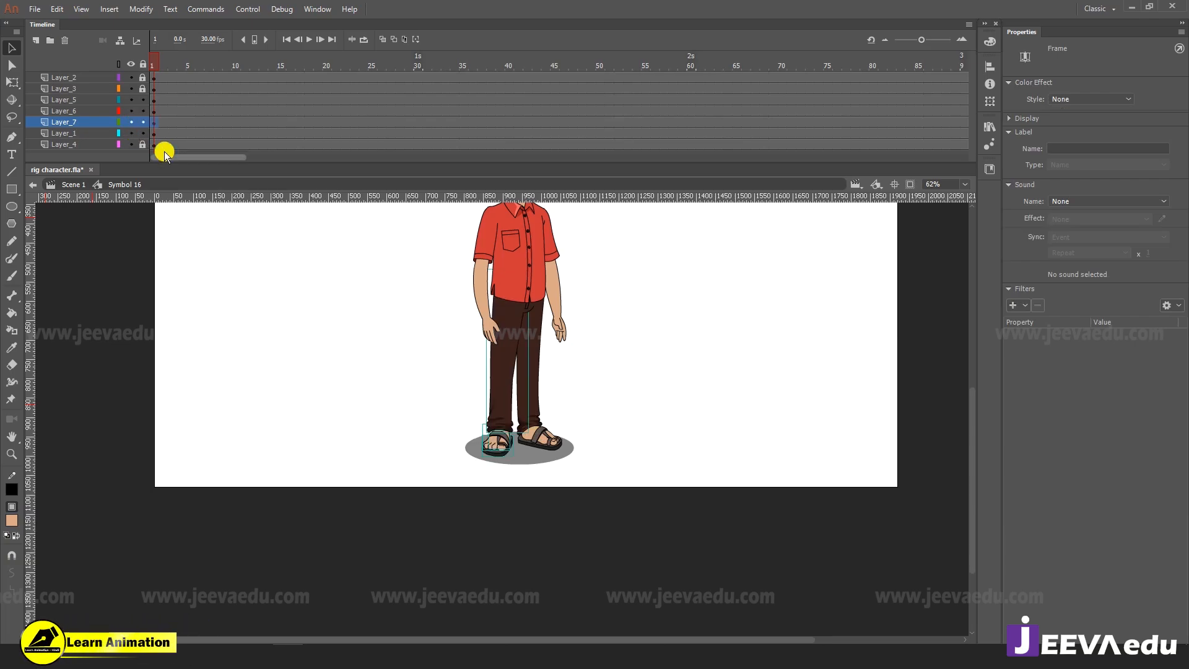
{"action": "key", "text": "F7"}
{"action": "key", "text": "ctrl+z"}
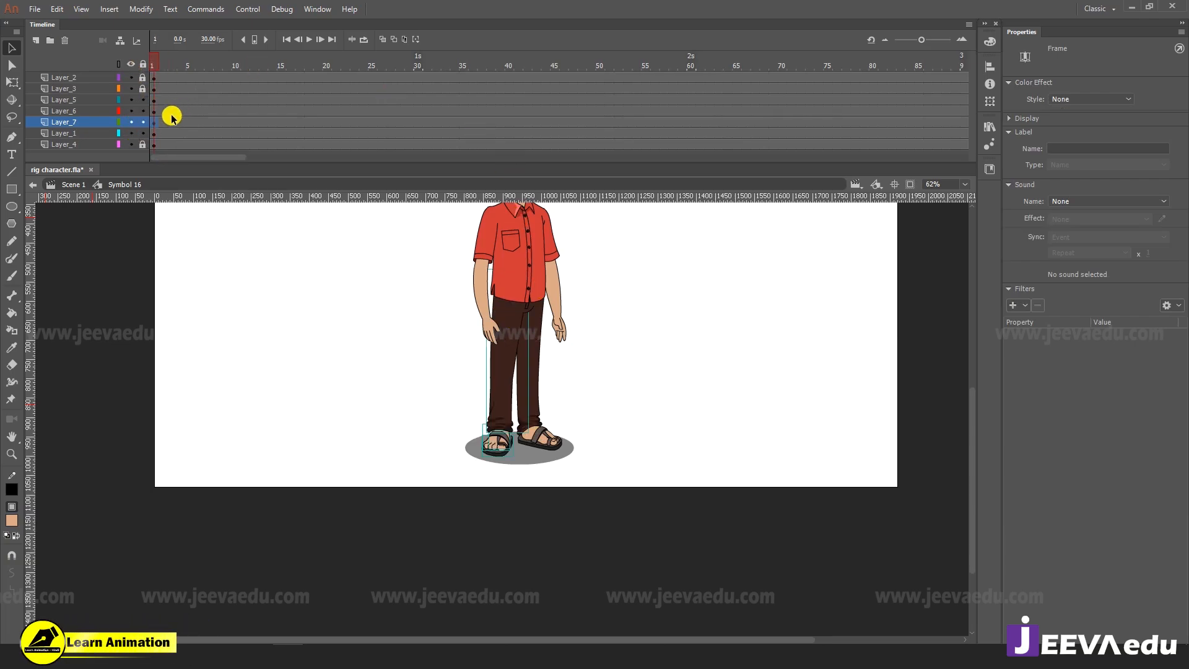
{"action": "key", "text": "F8"}
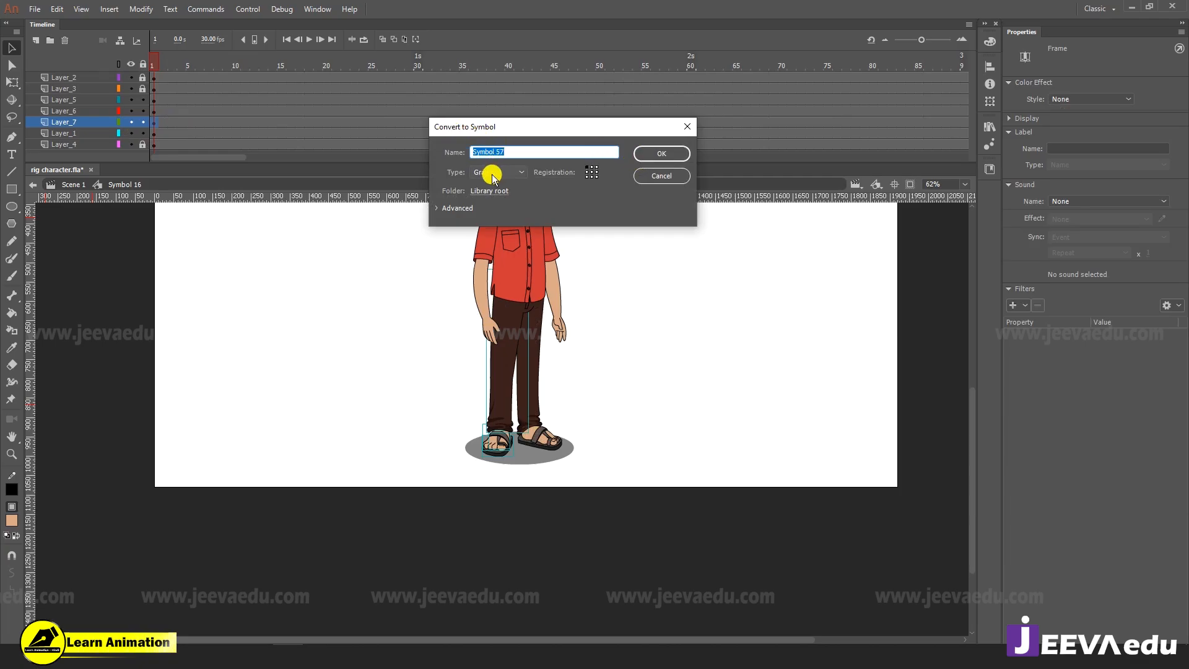
{"action": "left_click", "coordinate": [664, 157]}
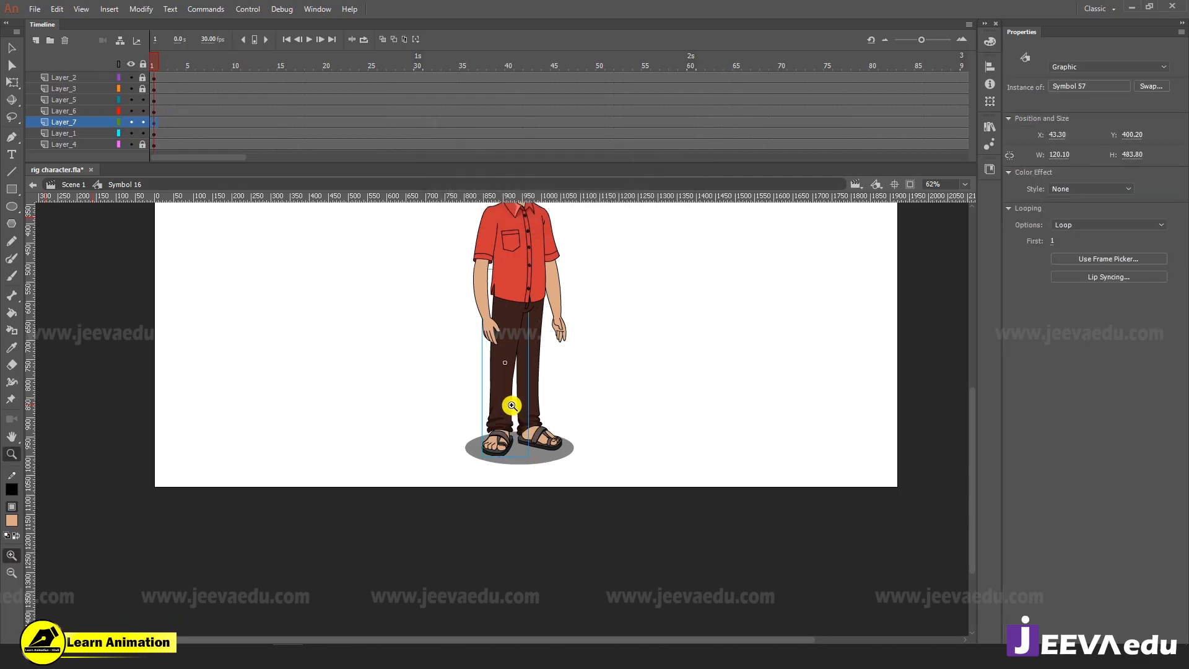
Try adjusting the left leg symbol with Free Transform and undo the changes
{"action": "key", "text": "q"}
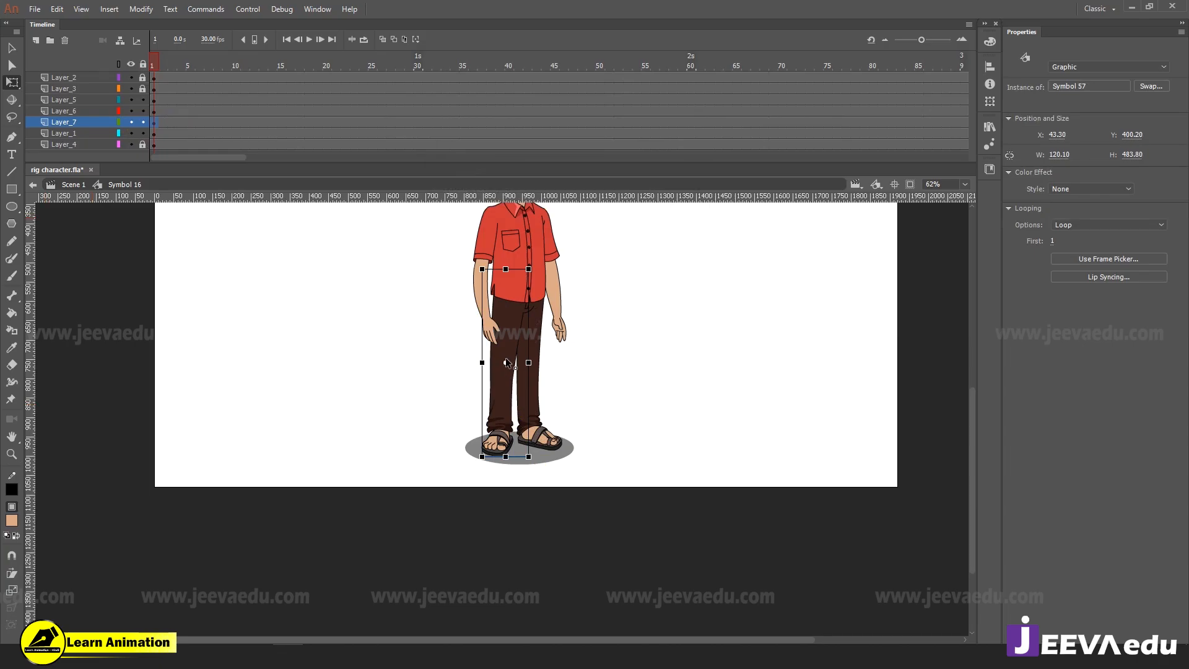
{"action": "left_click_drag", "start_coordinate": [530, 461], "coordinate": [566, 478]}
{"action": "key", "text": "ctrl+z"}
{"action": "key", "text": "ctrl+z"}
Open the left leg symbol and enter its trouser group for editing
{"action": "key", "text": "z"}
{"action": "left_click", "coordinate": [509, 403]}
{"action": "key", "text": "v"}
{"action": "double_click", "coordinate": [519, 422]}
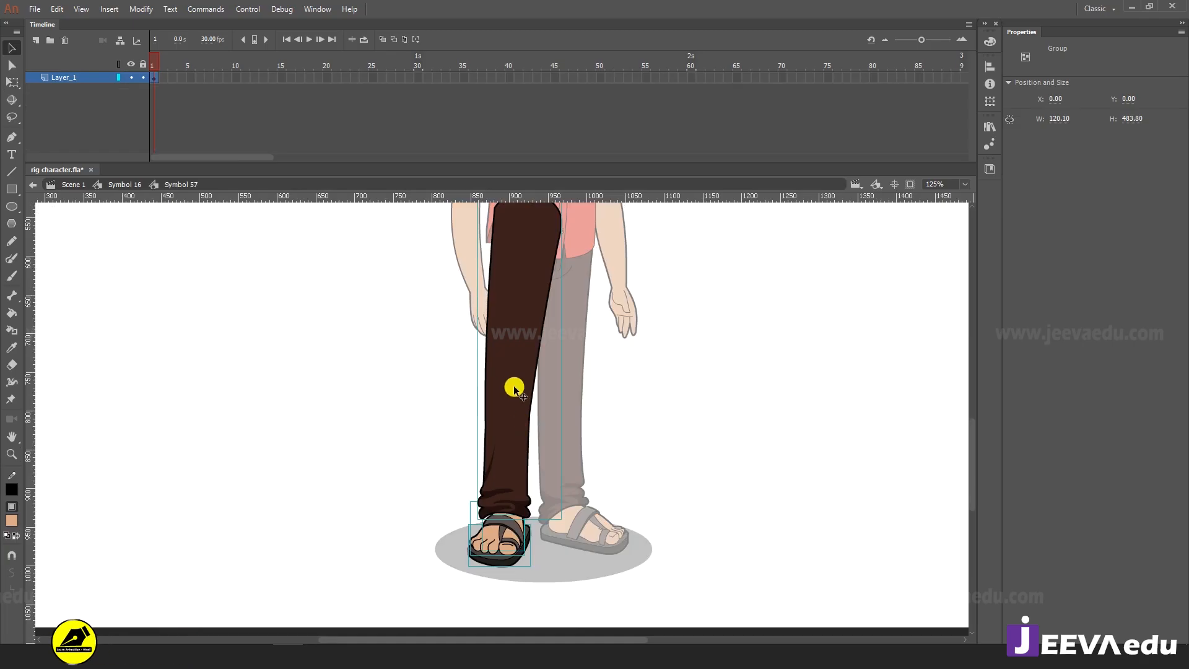
{"action": "key", "text": "z"}
{"action": "left_click", "coordinate": [515, 387], "text": "alt"}
{"action": "left_click", "coordinate": [501, 413]}
{"action": "key", "text": "v"}
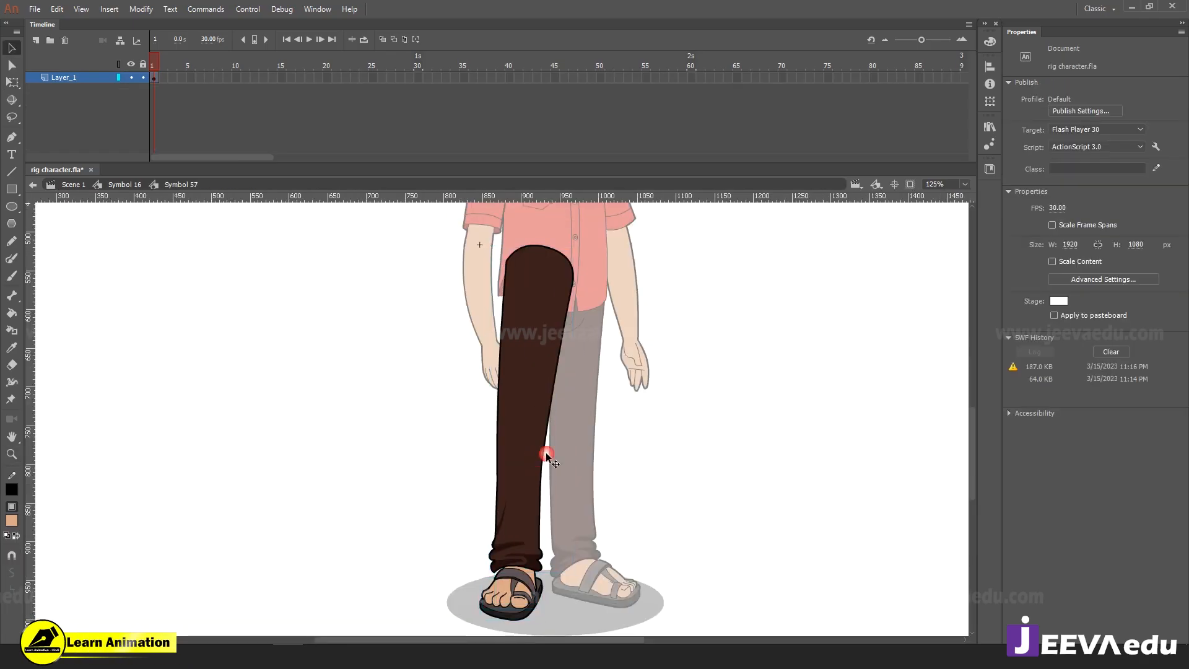
{"action": "double_click", "coordinate": [529, 410]}
{"action": "left_click", "coordinate": [528, 409]}
{"action": "left_click", "coordinate": [463, 374]}
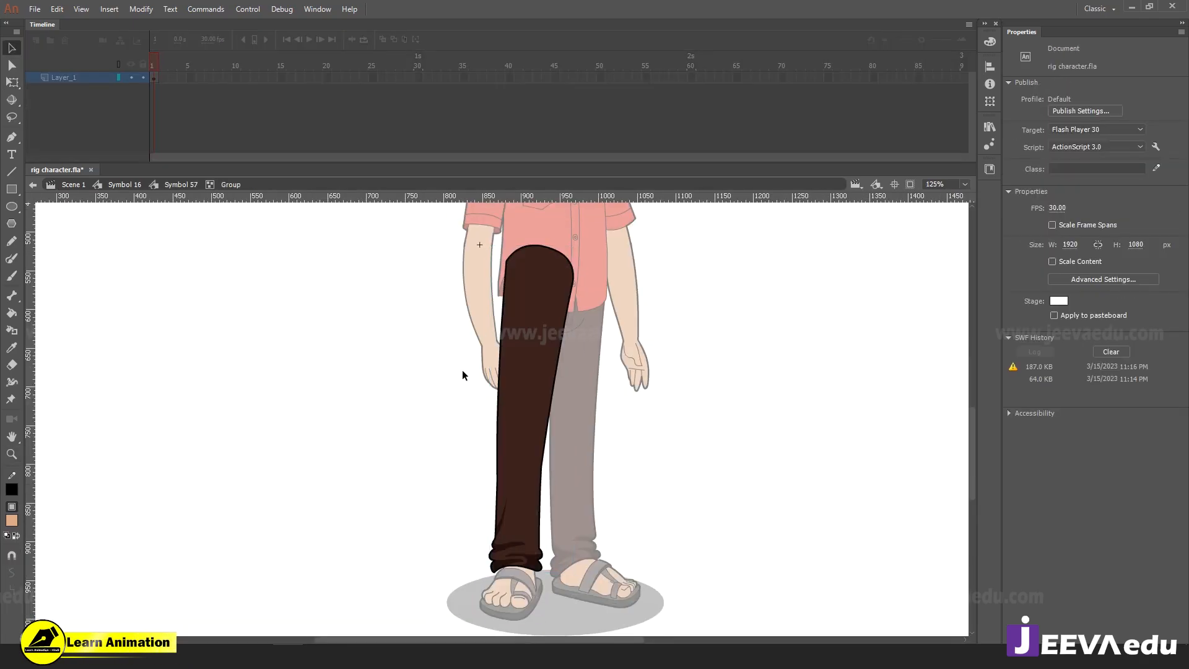
{"action": "left_click_drag", "start_coordinate": [496, 423], "coordinate": [397, 421]}
{"action": "key", "text": "ctrl+z"}
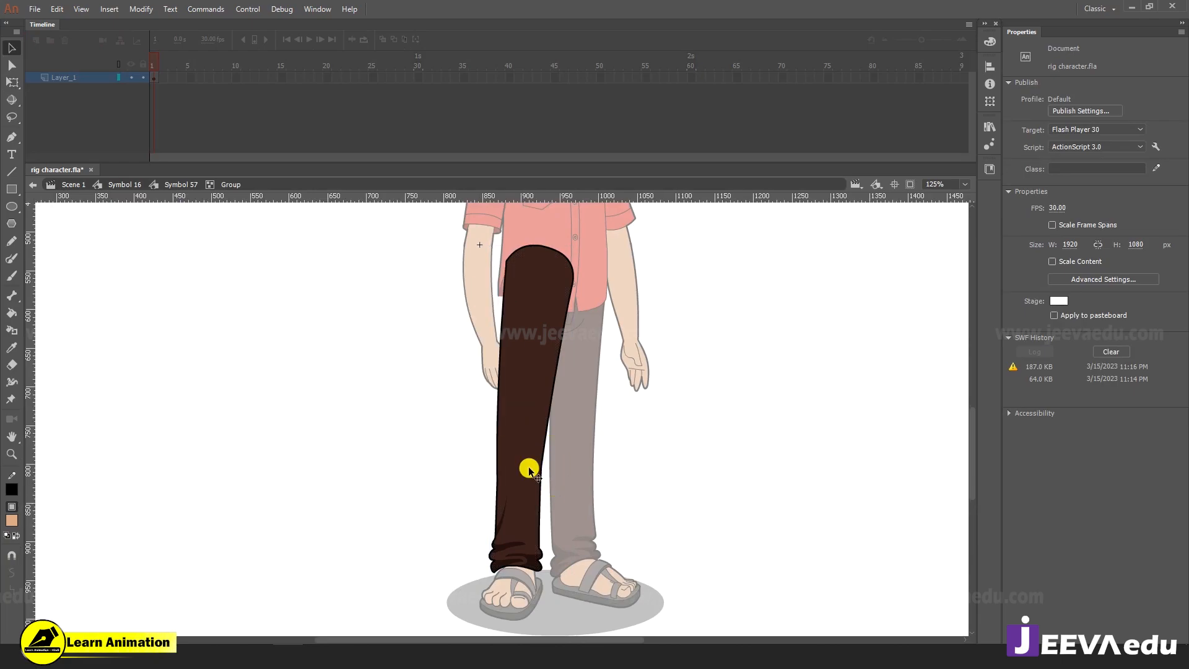
Draw a horizontal cut line in red #FF0000 across the left trouser leg at knee height
{"action": "left_click", "coordinate": [12, 489]}
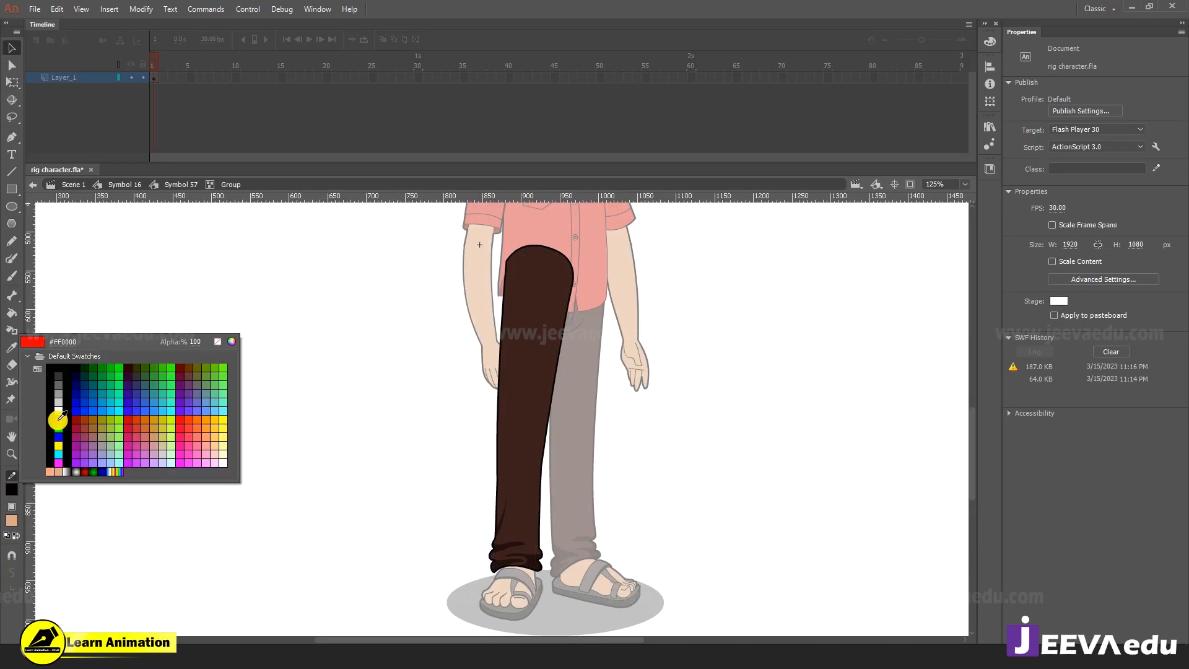
{"action": "left_click", "coordinate": [59, 419]}
{"action": "key", "text": "n"}
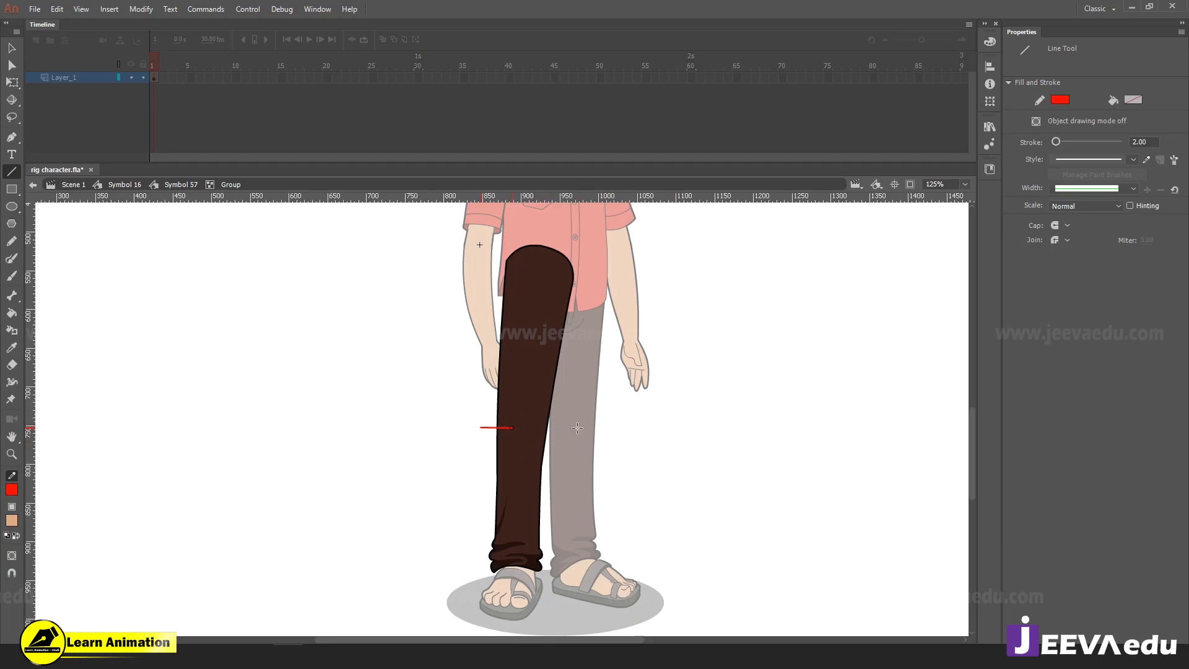
{"action": "left_click_drag", "start_coordinate": [590, 428], "coordinate": [591, 429]}
Convert the part of the left trouser leg above the red cut line into a graphic symbol
{"action": "key", "text": "z"}
{"action": "left_click", "coordinate": [539, 464], "text": "alt"}
{"action": "left_click", "coordinate": [509, 414]}
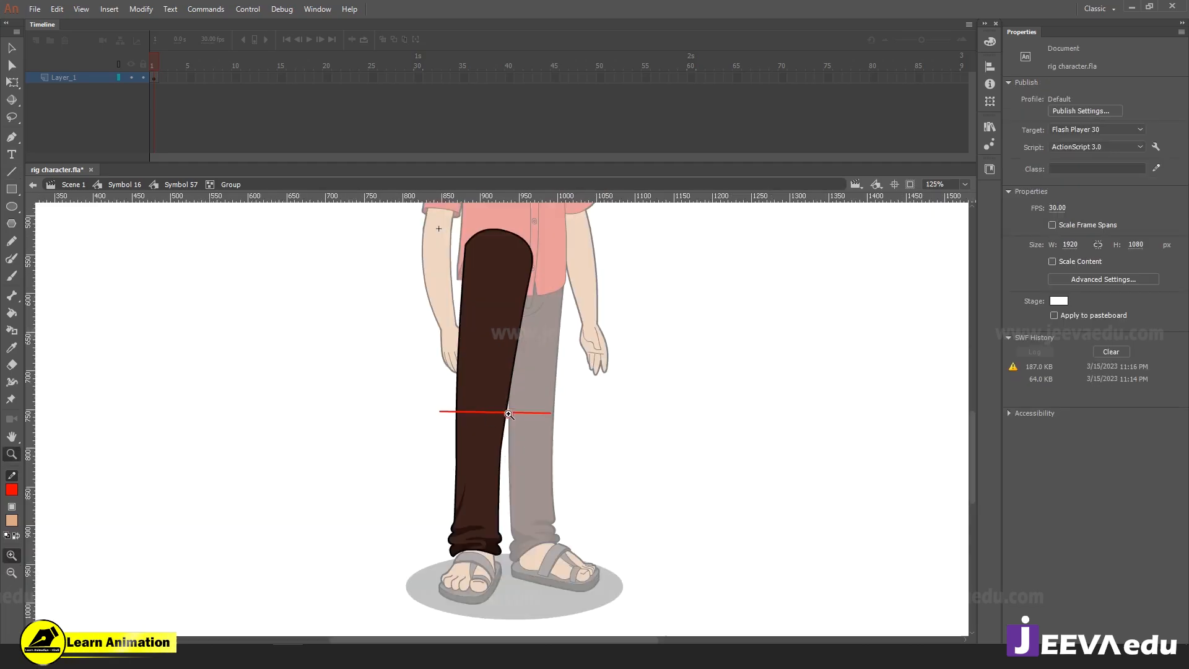
{"action": "left_click", "coordinate": [491, 420]}
{"action": "left_click", "coordinate": [527, 426], "text": "alt"}
{"action": "key", "text": "v"}
{"action": "left_click", "coordinate": [505, 366]}
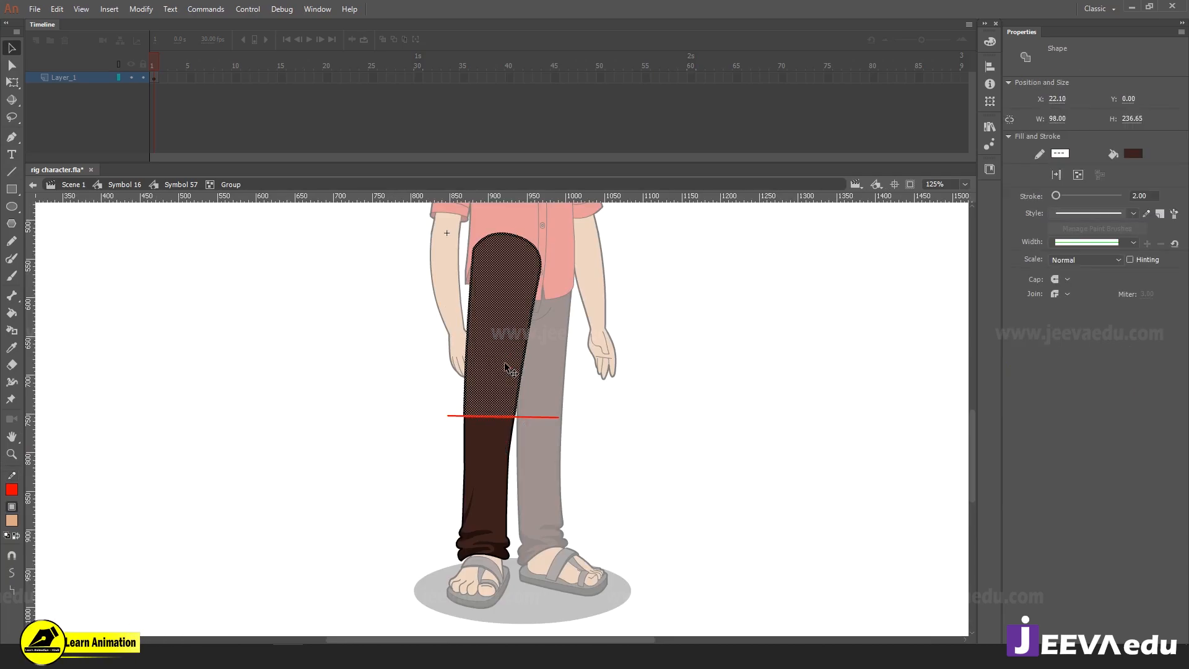
{"action": "key", "text": "F8"}
{"action": "key", "text": "Return"}
Convert the part of the left trouser leg below the red cut line, including the hem folds, into a graphic symbol
{"action": "key", "text": "z"}
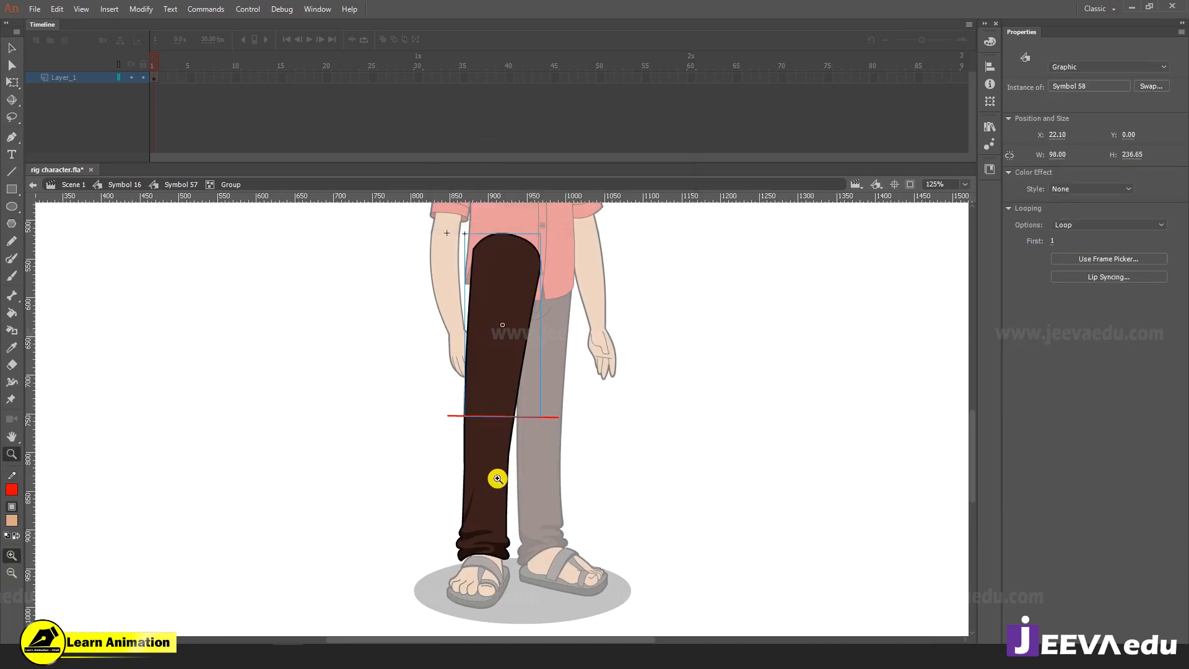
{"action": "key", "text": "v"}
{"action": "left_click", "coordinate": [489, 477]}
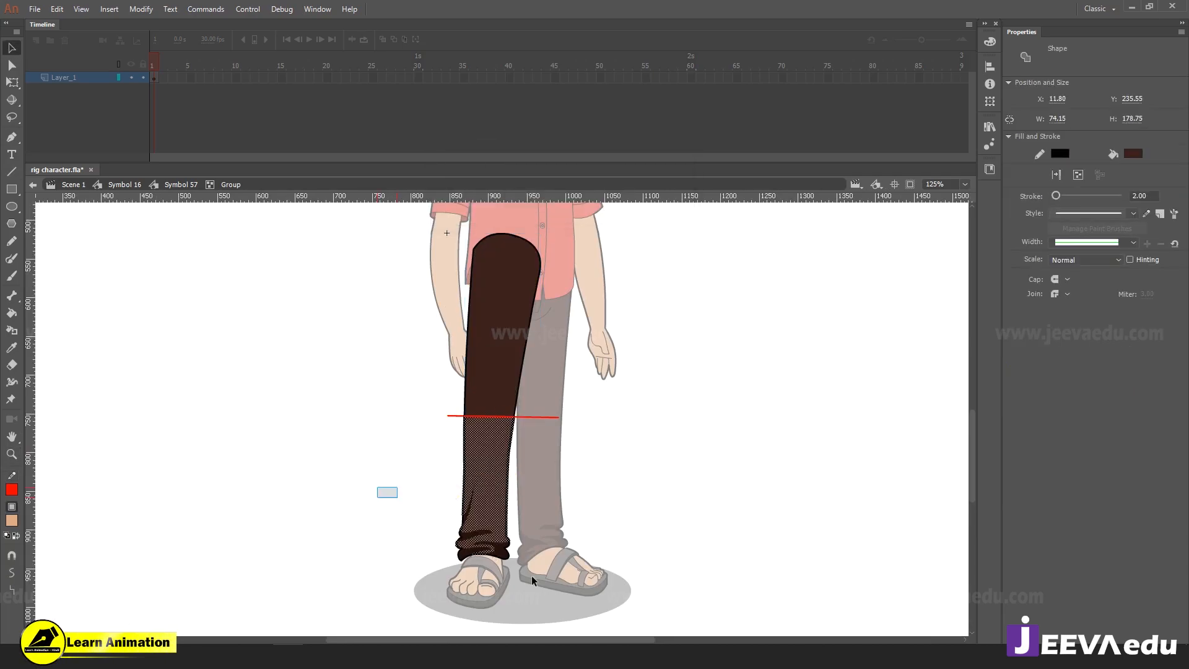
{"action": "left_click", "coordinate": [536, 527]}
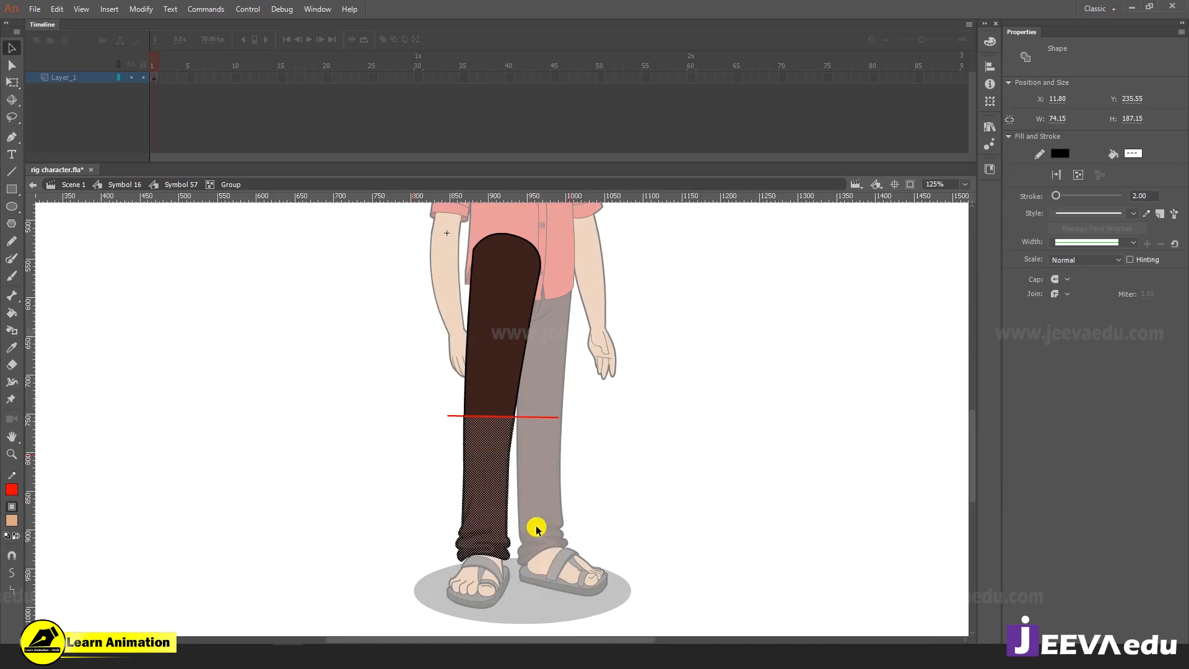
{"action": "key", "text": "F8"}
{"action": "key", "text": "Return"}
Delete the red cut line, both its ends outside the trouser leg and its segment inside the thigh symbol
{"action": "key", "text": "z"}
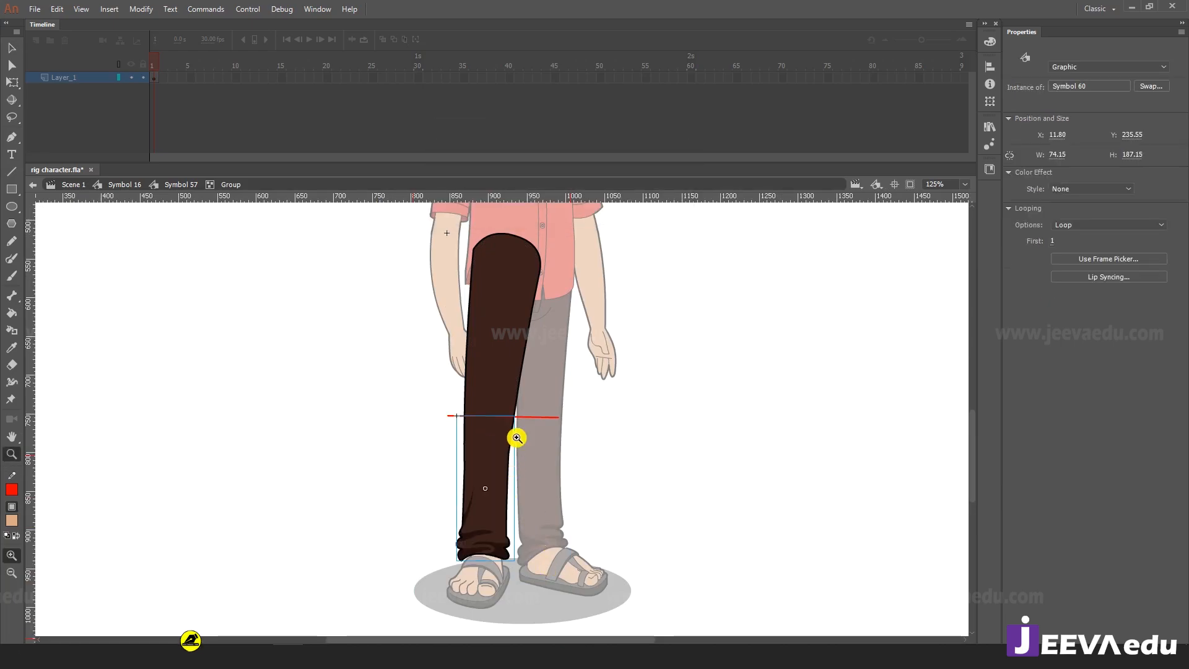
{"action": "left_click", "coordinate": [531, 429]}
{"action": "key", "text": "v"}
{"action": "left_click", "coordinate": [529, 394]}
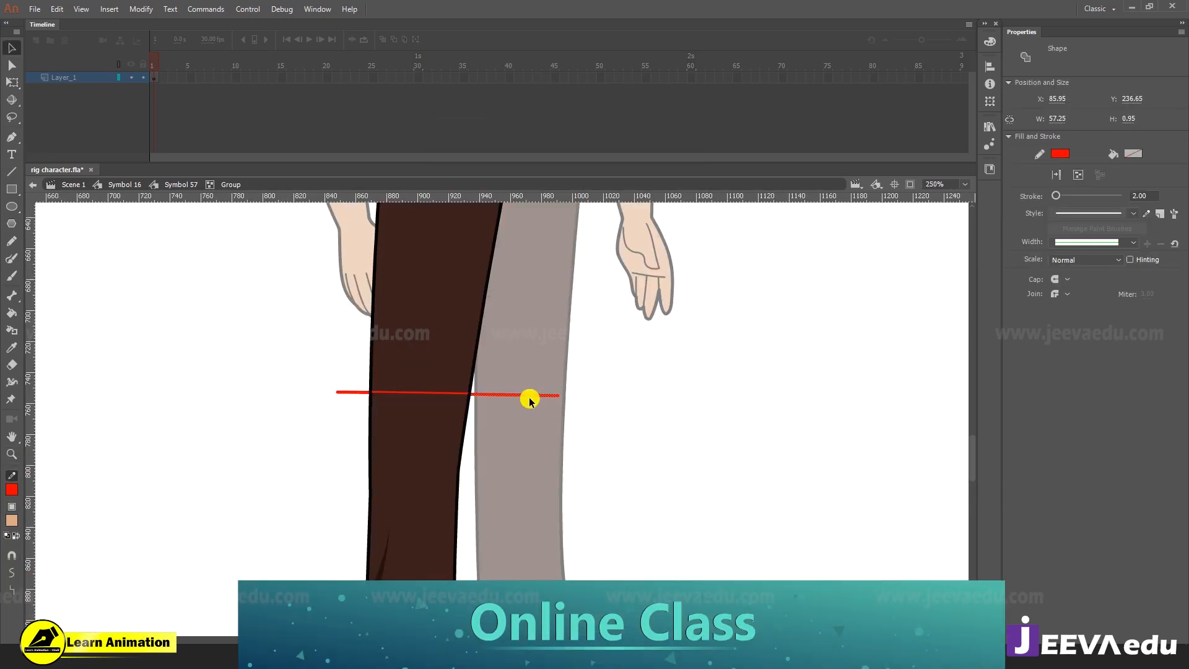
{"action": "key", "text": "Delete"}
{"action": "left_click", "coordinate": [352, 390]}
{"action": "double_click", "coordinate": [413, 382]}
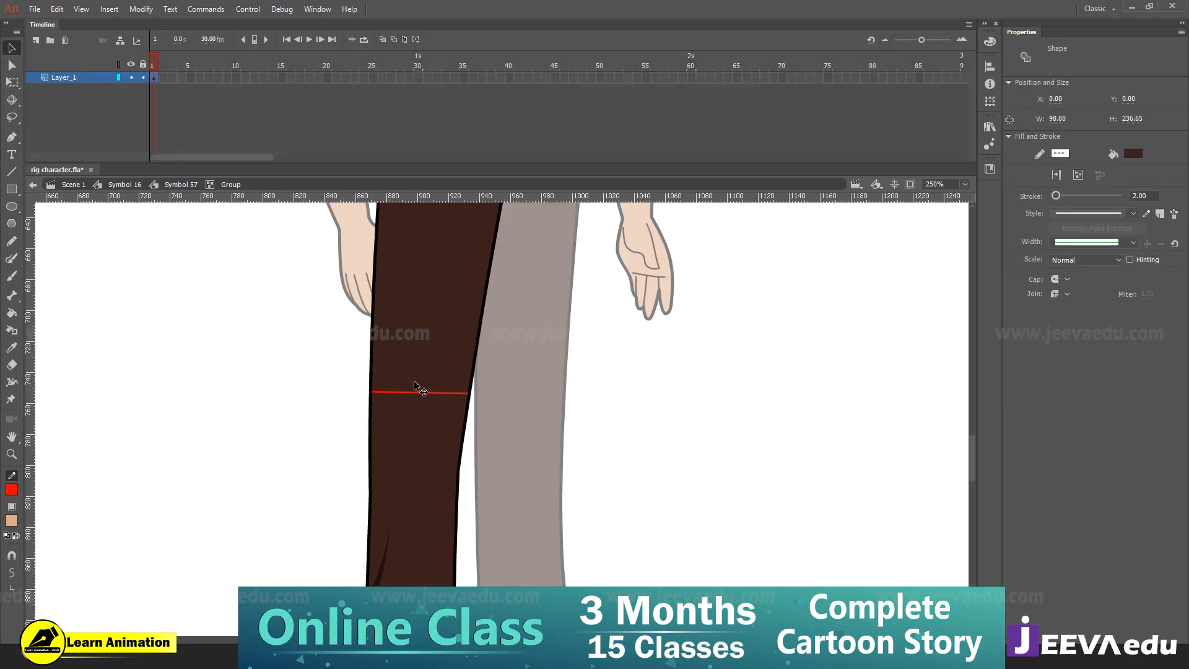
{"action": "left_click", "coordinate": [423, 416]}
{"action": "left_click", "coordinate": [423, 394]}
{"action": "key", "text": "Delete"}
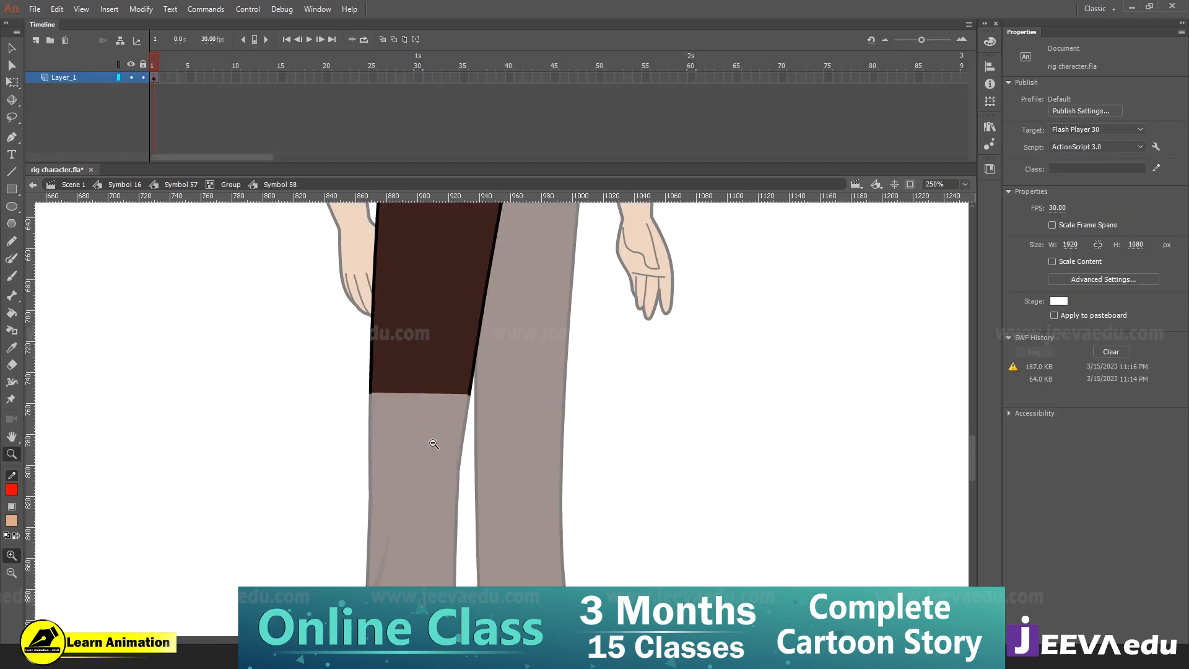
{"action": "double_click", "coordinate": [434, 443]}
{"action": "left_click", "coordinate": [502, 470]}
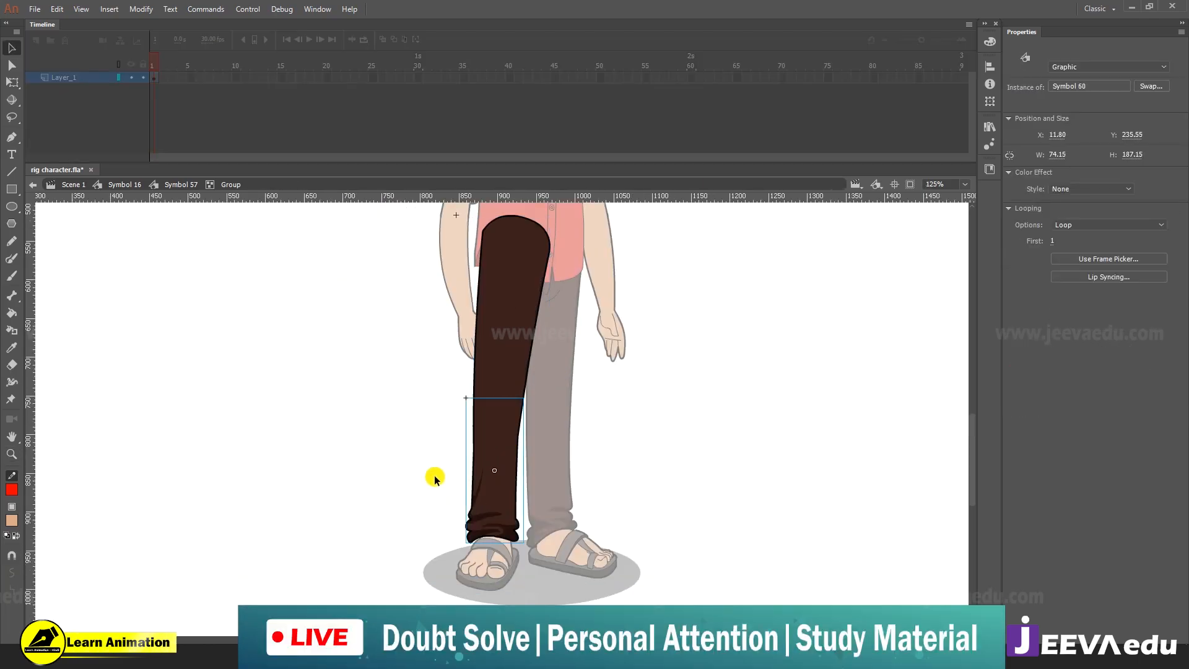
Return to the left leg symbol and ungroup the upper and lower trouser pieces
{"action": "left_click", "coordinate": [181, 184]}
{"action": "key", "text": "ctrl+2"}
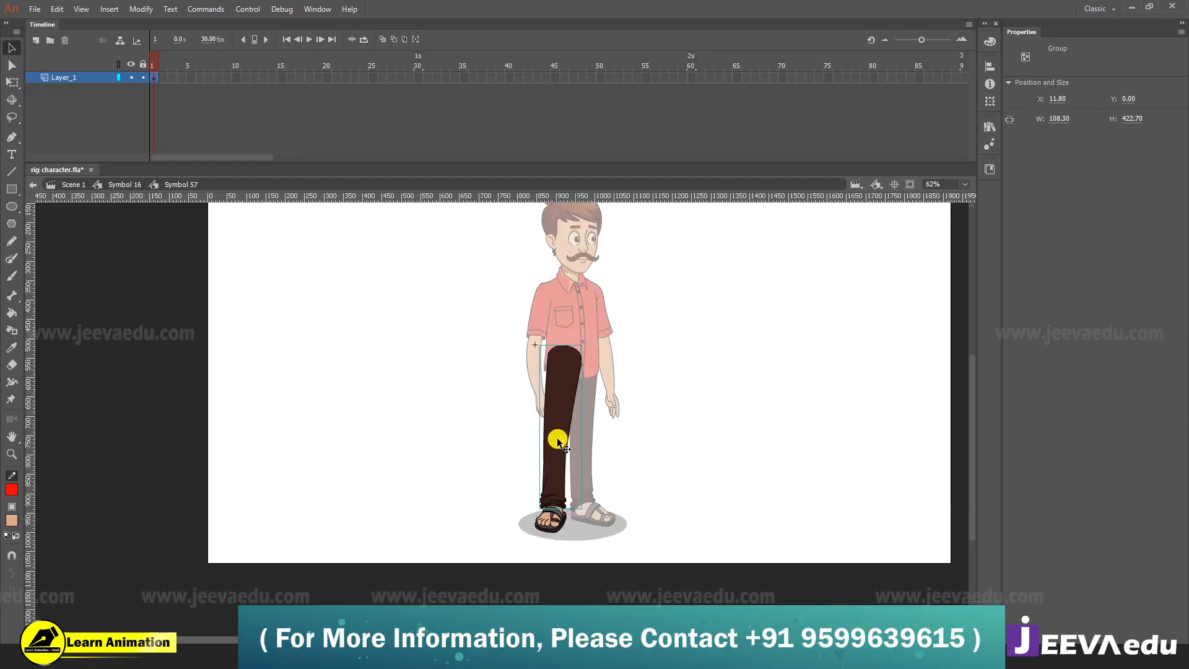
{"action": "key", "text": "ctrl+shift+g"}
{"action": "left_click", "coordinate": [481, 473]}
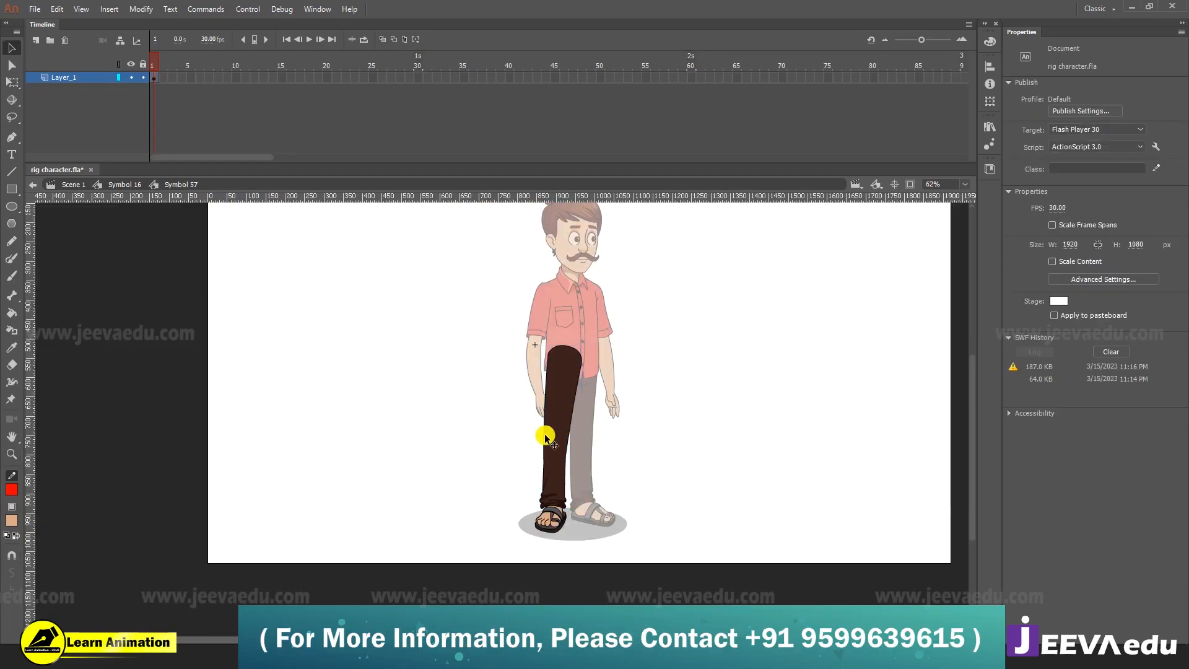
Break apart a copy of the left trouser leg beside the character, pull its upper half away, and delete the copy
{"action": "left_click", "coordinate": [553, 424]}
{"action": "left_click_drag", "start_coordinate": [561, 428], "coordinate": [440, 433]}
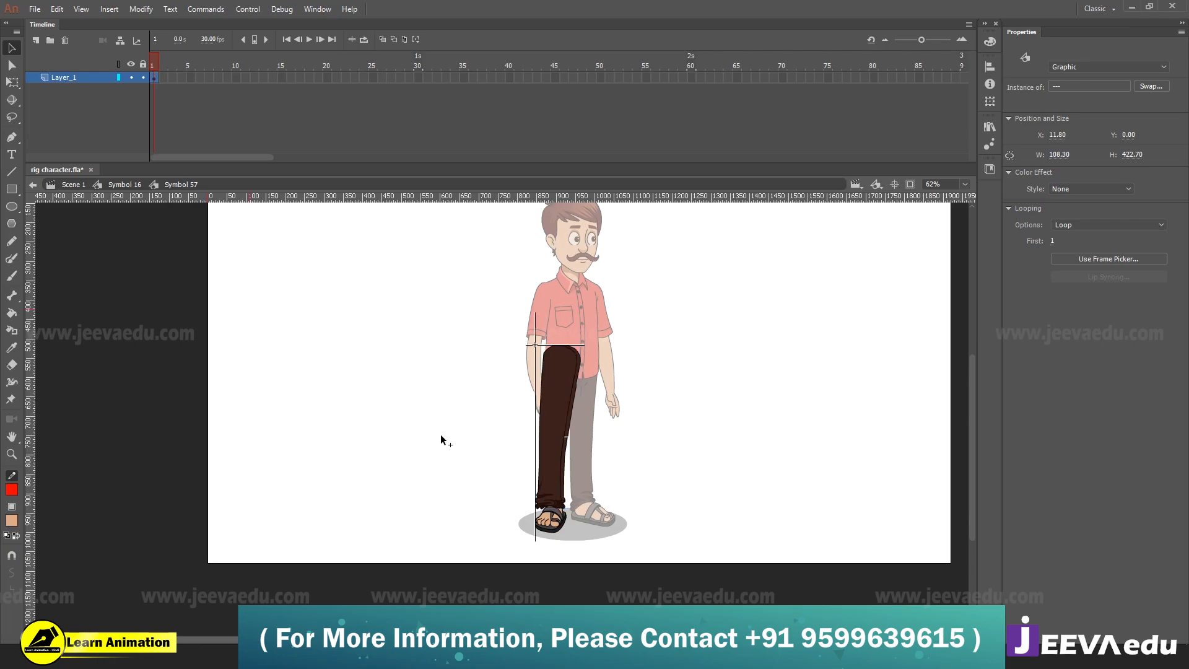
{"action": "key", "text": "ctrl+b"}
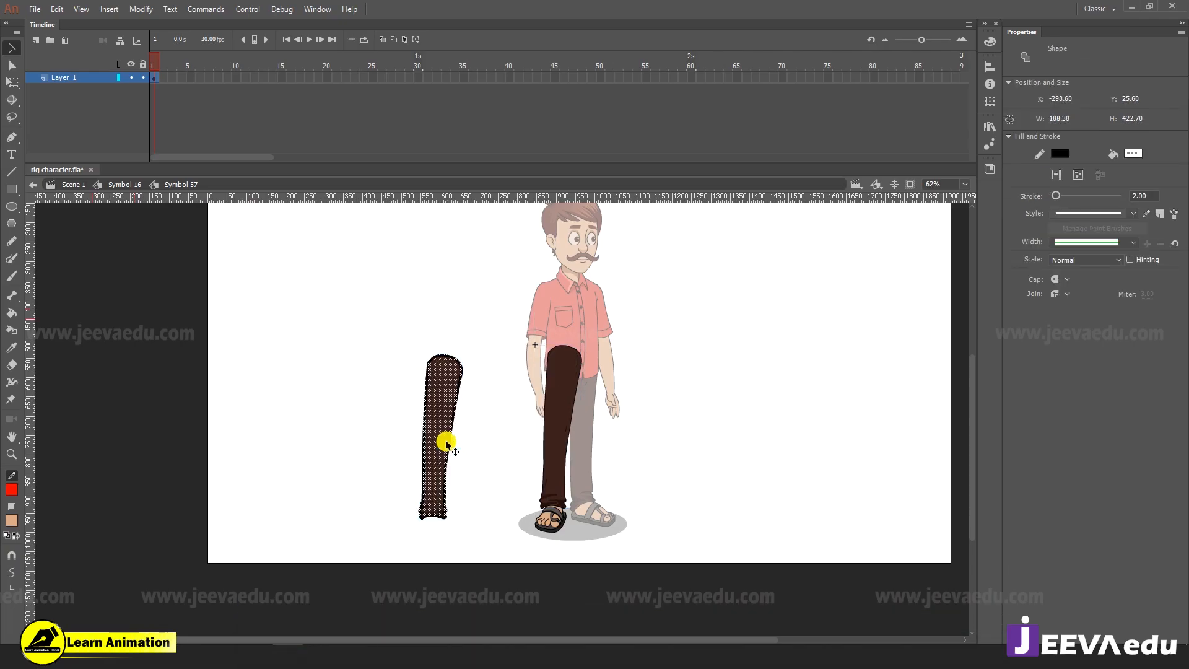
{"action": "left_click", "coordinate": [458, 475]}
{"action": "left_click_drag", "start_coordinate": [416, 346], "coordinate": [473, 441]}
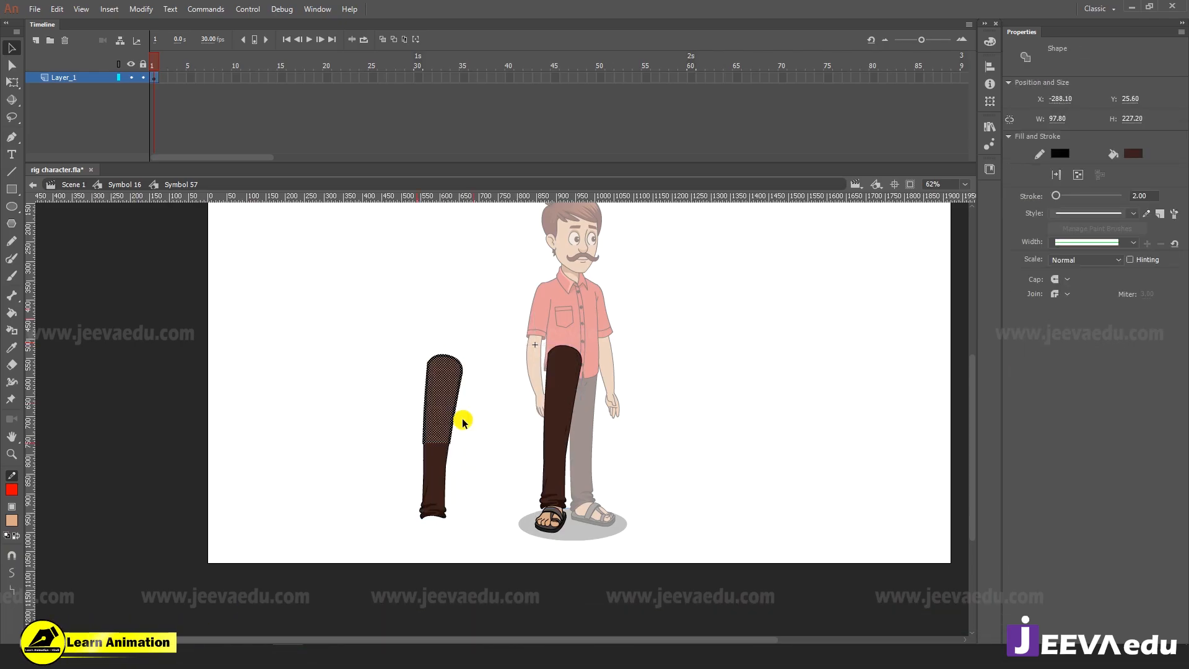
{"action": "left_click_drag", "start_coordinate": [447, 402], "coordinate": [444, 357]}
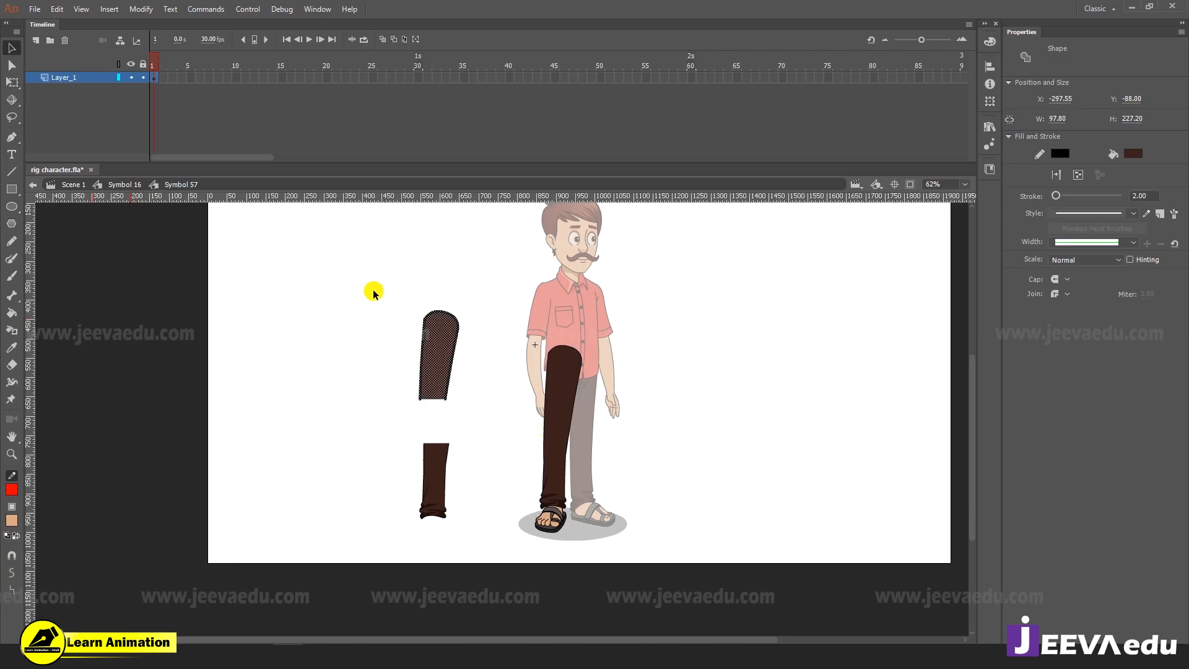
{"action": "left_click_drag", "start_coordinate": [378, 299], "coordinate": [473, 543]}
{"action": "key", "text": "Delete"}
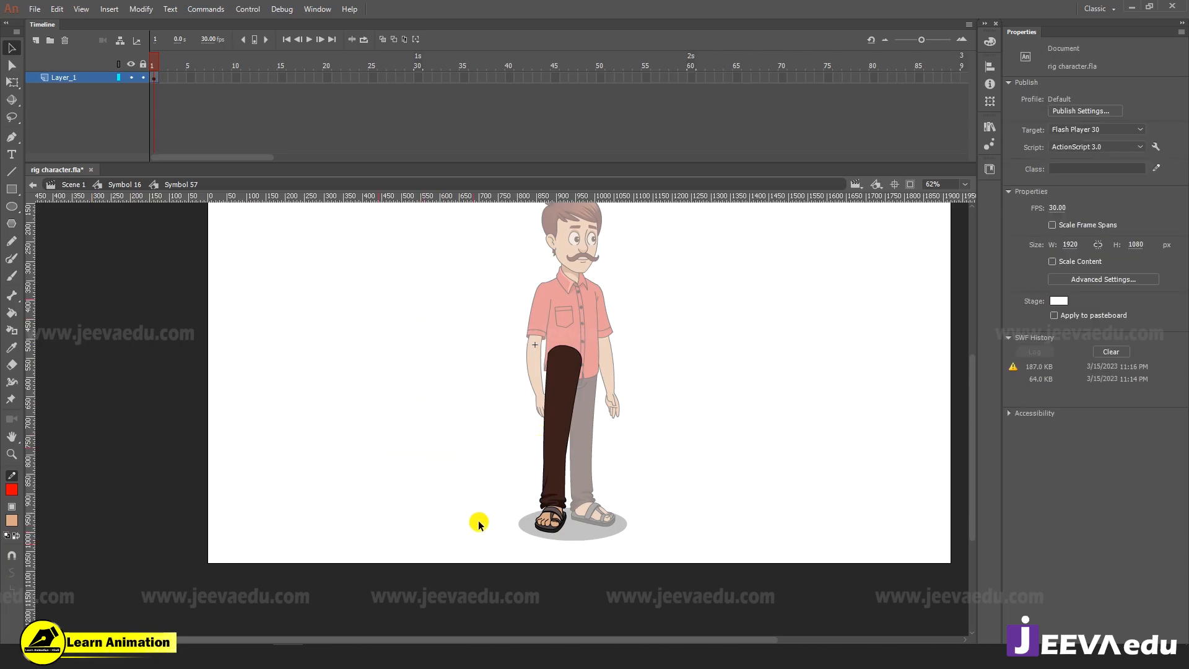
Move the lower trouser piece together with the foot and sandal onto a new layer above Layer_1, keeping their position
{"action": "left_click", "coordinate": [549, 395]}
{"action": "left_click_drag", "start_coordinate": [500, 459], "coordinate": [566, 549]}
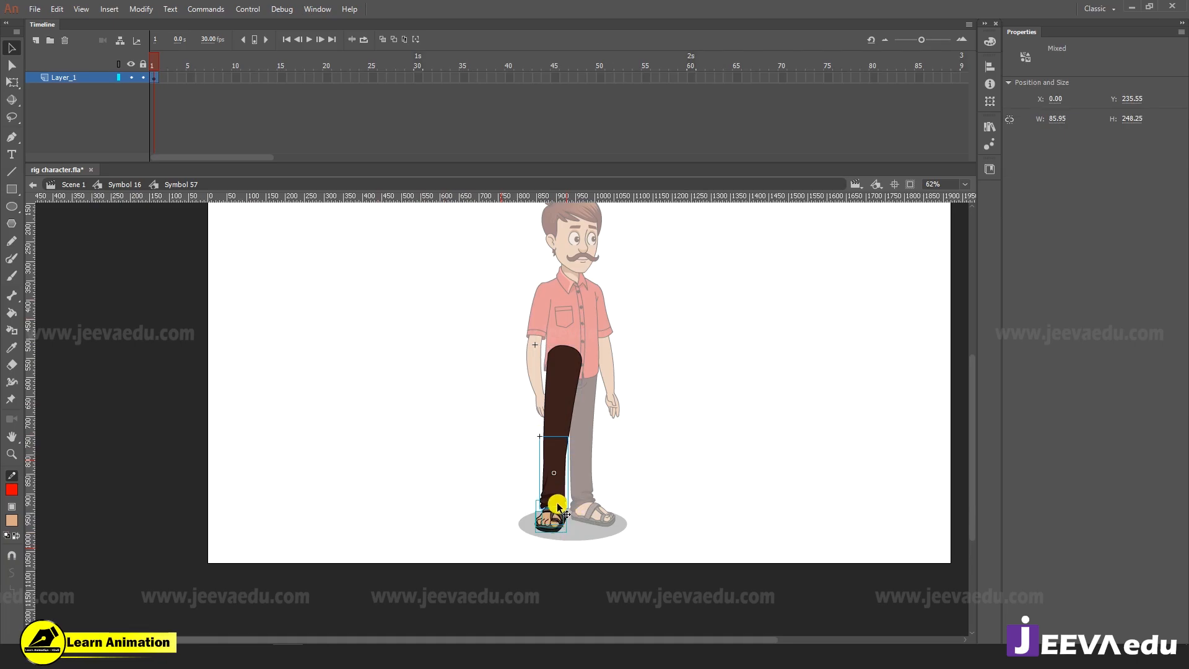
{"action": "key", "text": "Delete"}
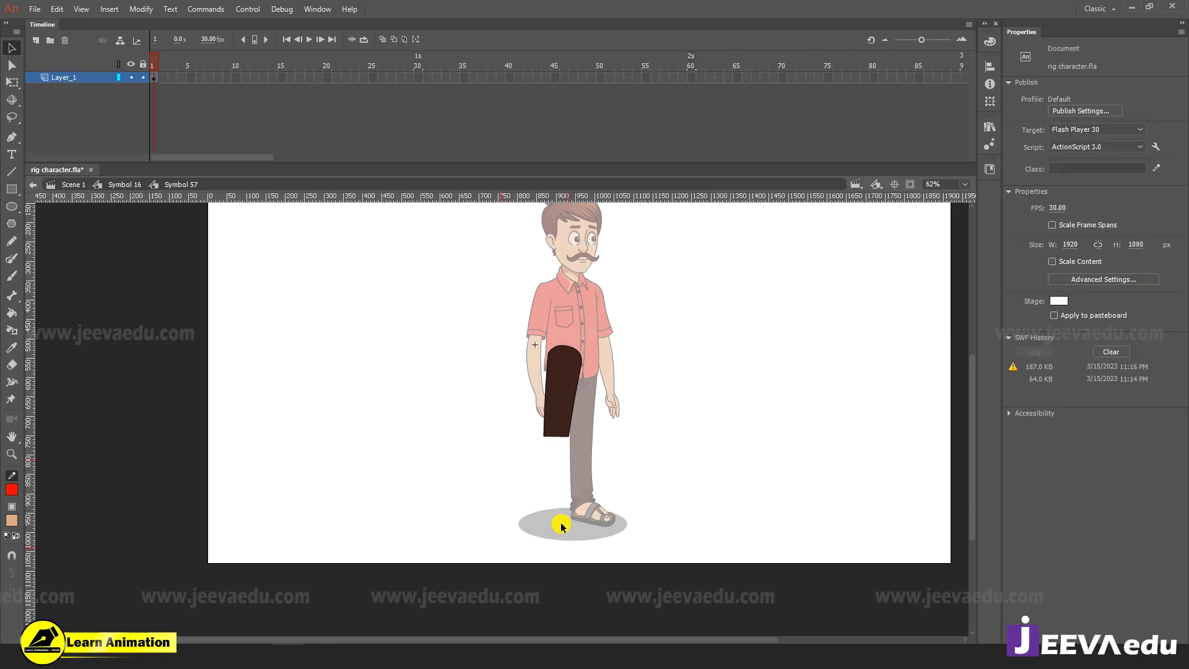
{"action": "left_click", "coordinate": [36, 41]}
{"action": "right_click", "coordinate": [311, 299]}
{"action": "left_click", "coordinate": [346, 345]}
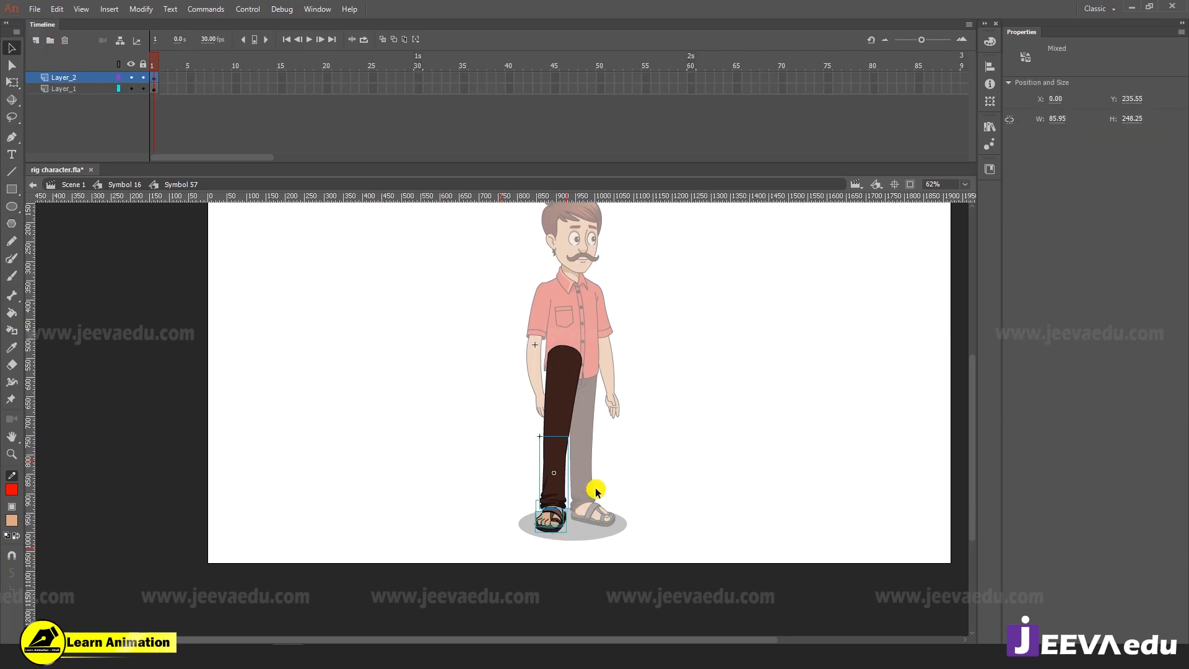
Convert the selected lower trouser piece, foot and sandal into a single graphic symbol
{"action": "key", "text": "F8"}
{"action": "key", "text": "Return"}
{"action": "key", "text": "z"}
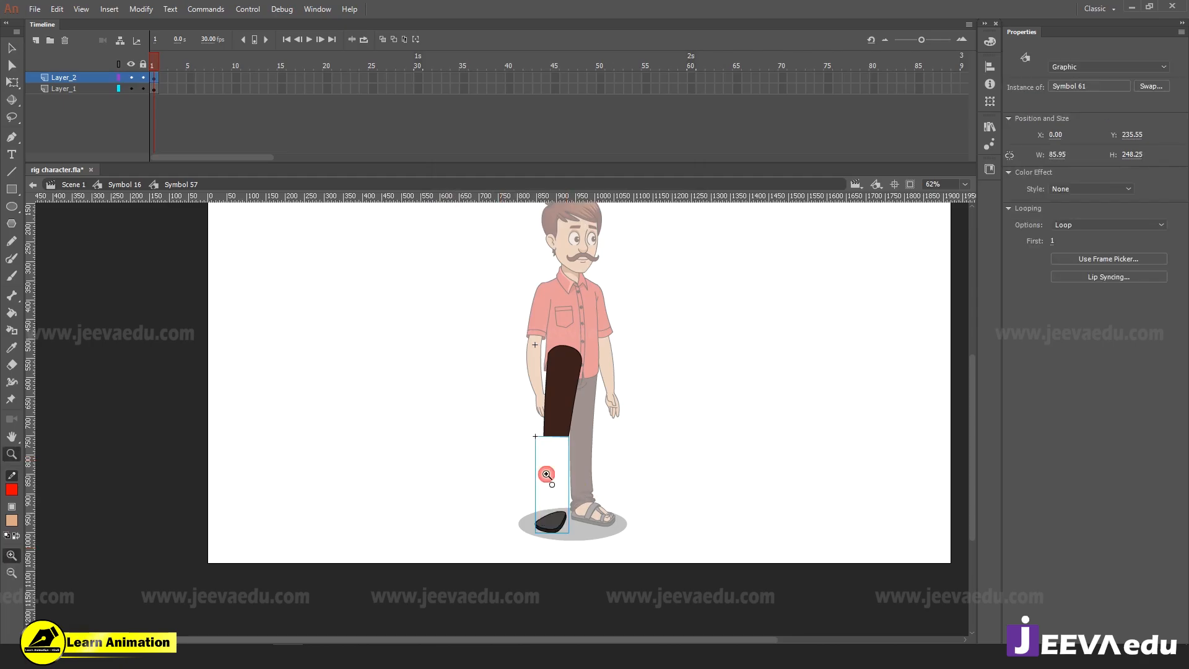
{"action": "left_click", "coordinate": [542, 459]}
Try pulling the lower leg symbol sideways away from the thigh and undo the move
{"action": "key", "text": "q"}
{"action": "left_click_drag", "start_coordinate": [526, 470], "coordinate": [460, 473]}
{"action": "key", "text": "ctrl+z"}
{"action": "key", "text": "ctrl+z"}
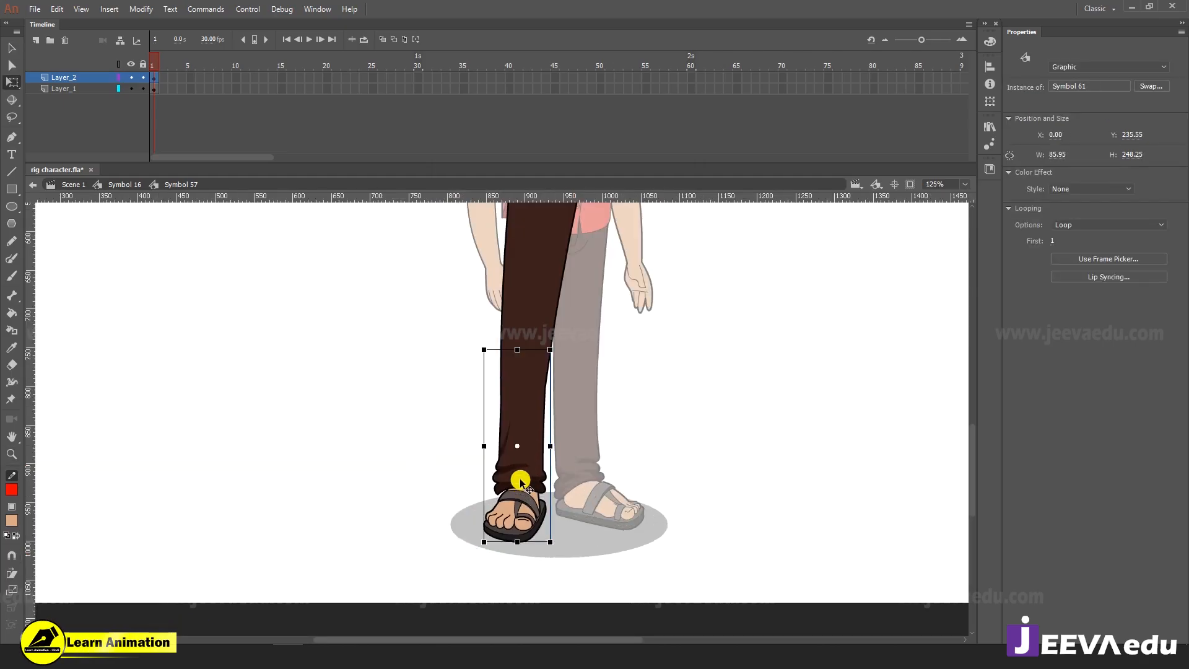
{"action": "left_click", "coordinate": [522, 461], "text": "alt"}
{"action": "scroll", "coordinate": [520, 477], "scroll_direction": "up", "scroll_amount": 2}
{"action": "key", "text": "v"}
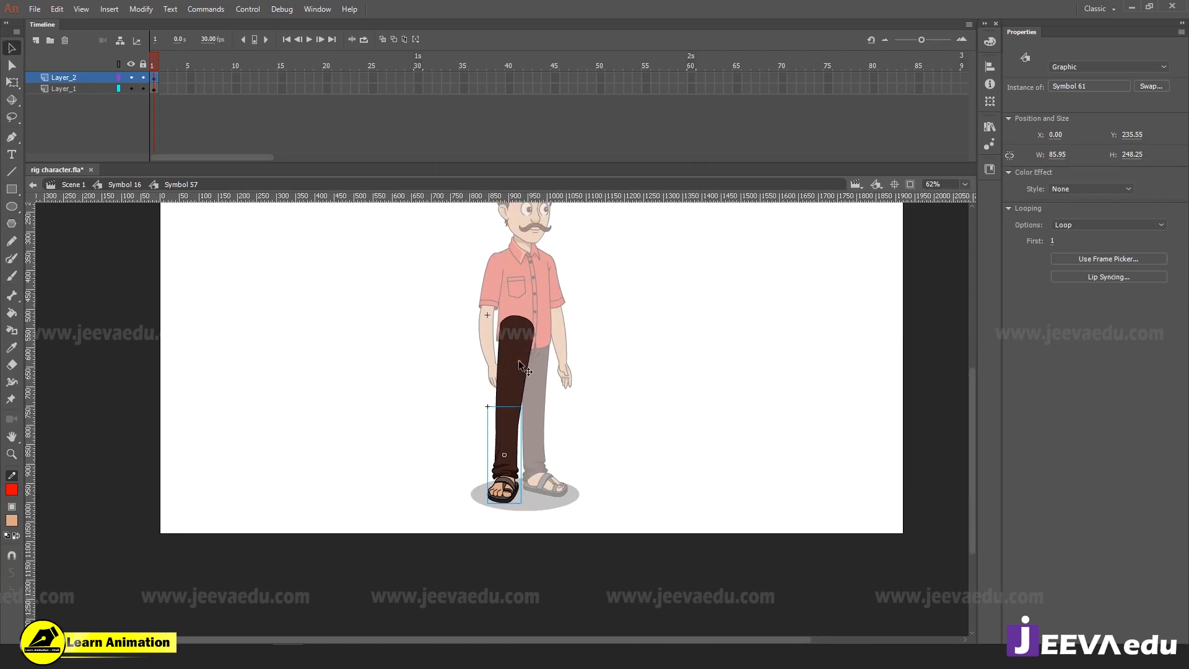
{"action": "left_click", "coordinate": [504, 339]}
{"action": "left_click", "coordinate": [515, 452]}
{"action": "left_click", "coordinate": [509, 448]}
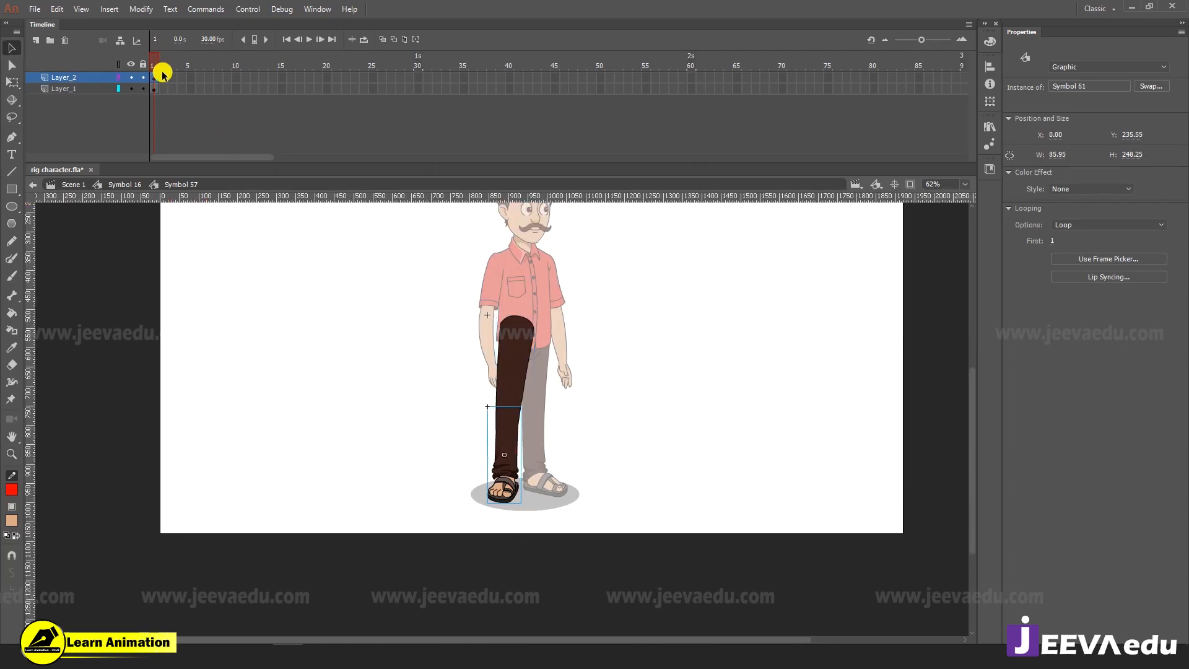
Hide Layer_2 and add a new layer at the bottom of the stack, below Layer_1
{"action": "left_click", "coordinate": [130, 77]}
{"action": "left_click", "coordinate": [35, 40]}
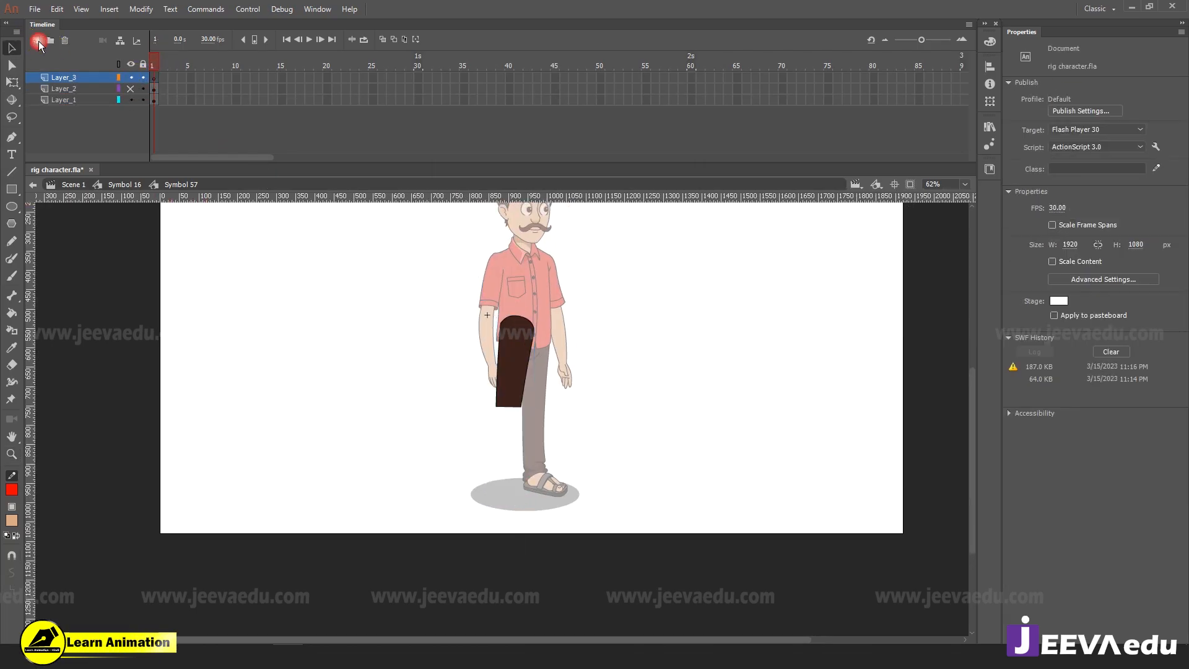
{"action": "left_click_drag", "start_coordinate": [59, 77], "coordinate": [73, 112]}
Sample the trouser's dark brown #3C201D as the fill colour and its black outline as the stroke colour
{"action": "key", "text": "z"}
{"action": "left_click", "coordinate": [504, 433]}
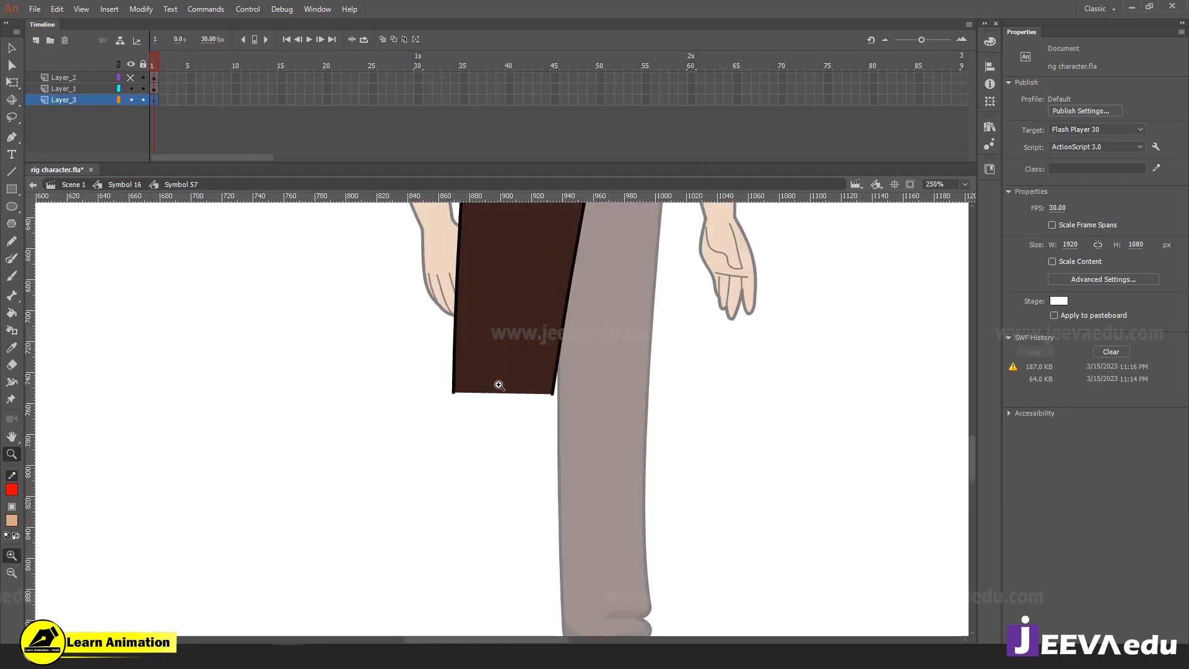
{"action": "left_click", "coordinate": [505, 404]}
{"action": "scroll", "coordinate": [504, 437], "scroll_direction": "up", "scroll_amount": 3}
{"action": "key", "text": "v"}
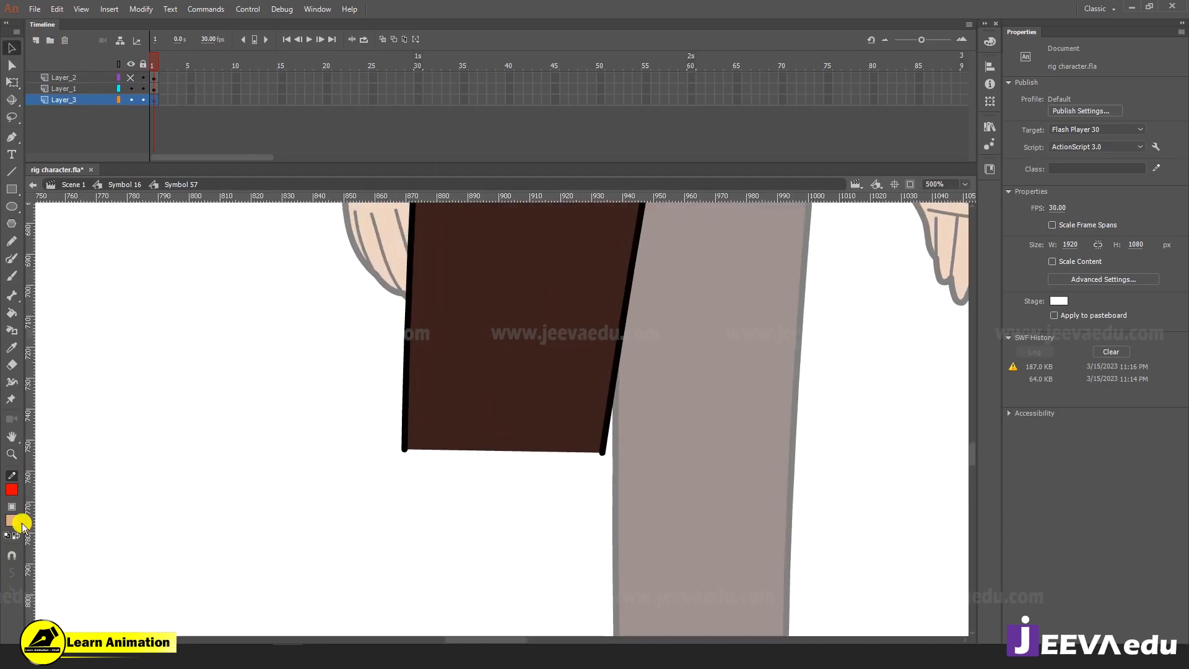
{"action": "left_click", "coordinate": [11, 522]}
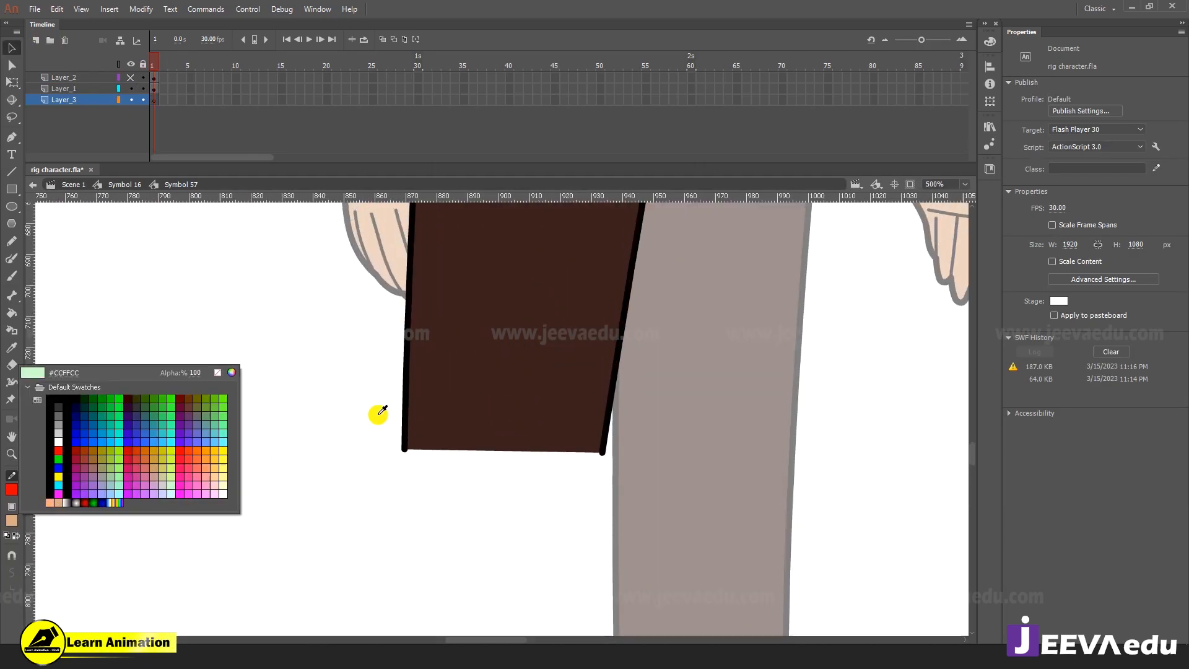
{"action": "left_click", "coordinate": [470, 378]}
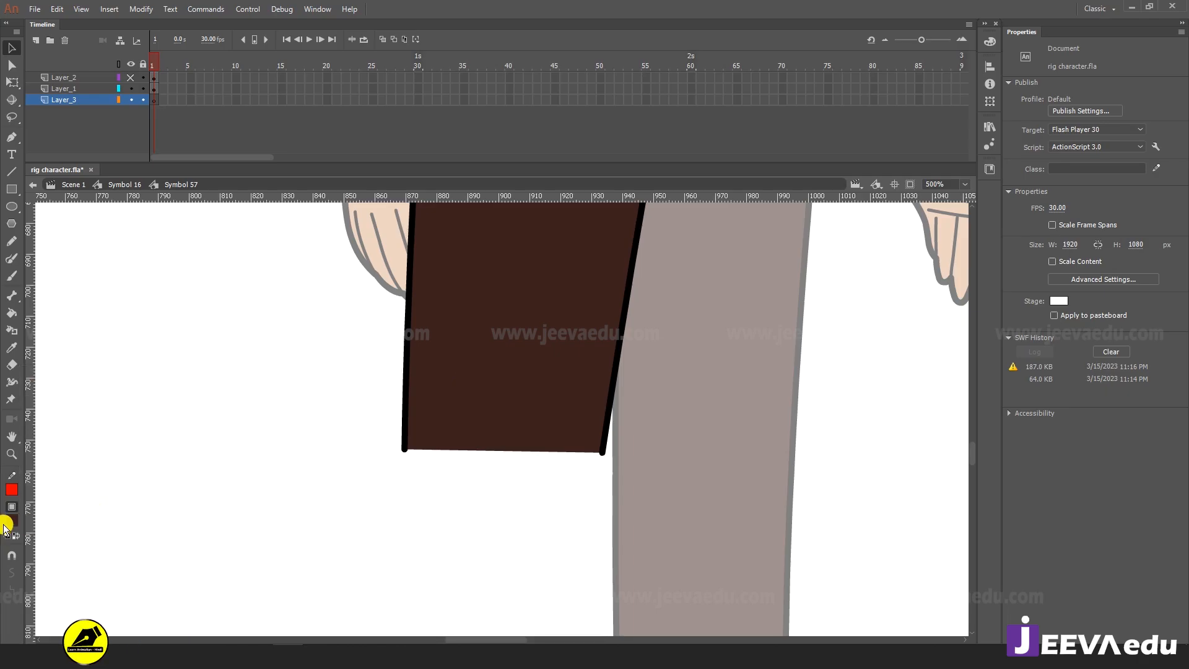
{"action": "left_click", "coordinate": [10, 488]}
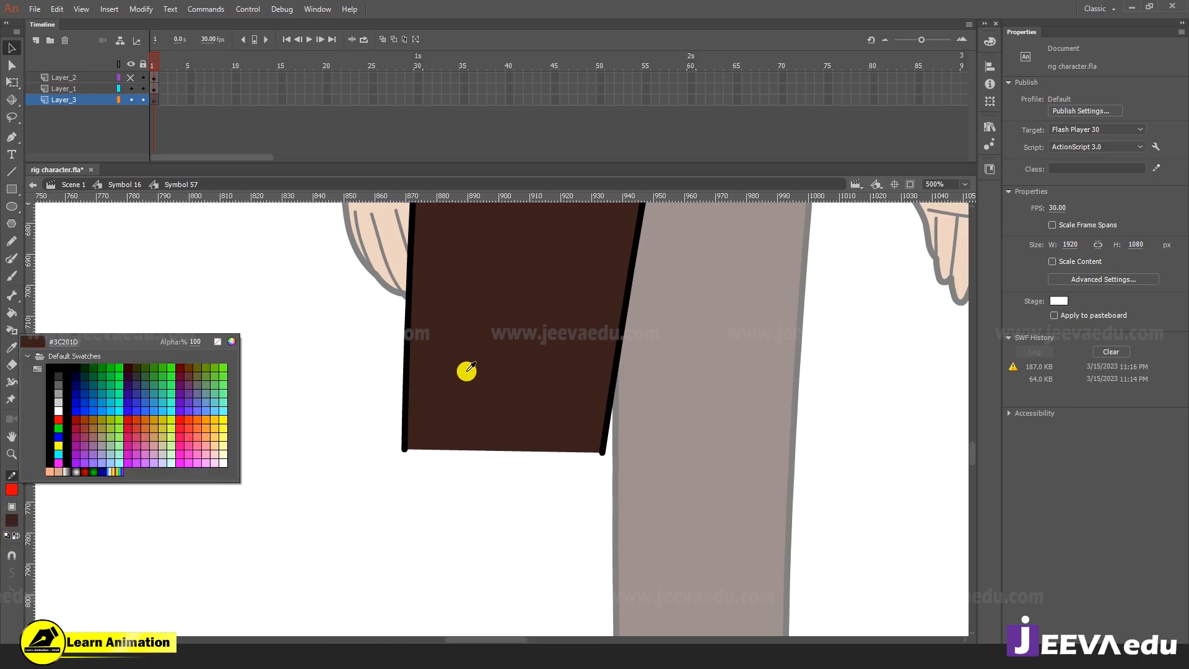
{"action": "left_click", "coordinate": [410, 323]}
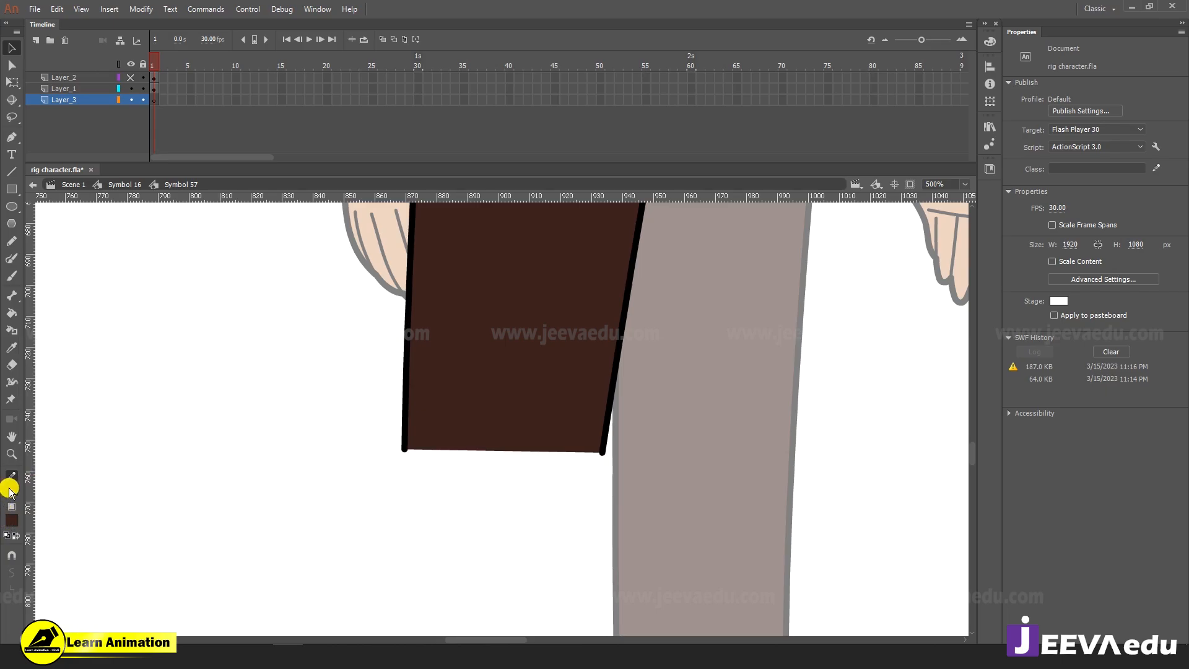
Draw a circle about 52 px in diameter with a 2 px stroke at the thigh's cut lower end
{"action": "key", "text": "space"}
{"action": "left_click_drag", "start_coordinate": [566, 471], "coordinate": [559, 426]}
{"action": "key", "text": "z"}
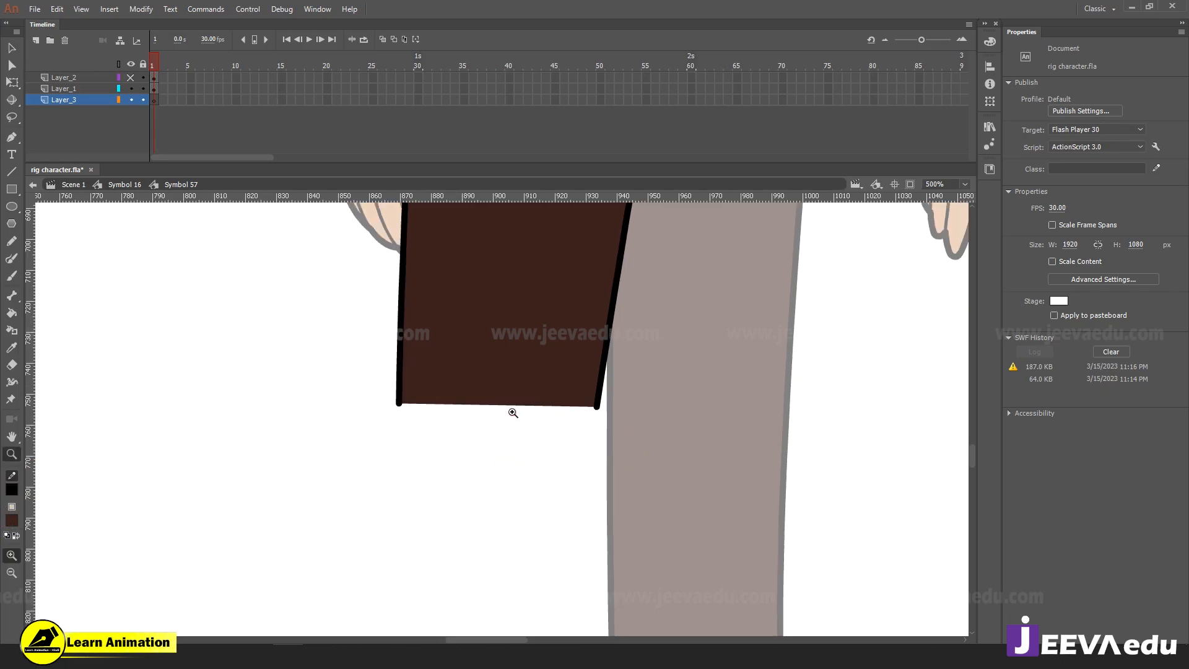
{"action": "left_click", "coordinate": [513, 413]}
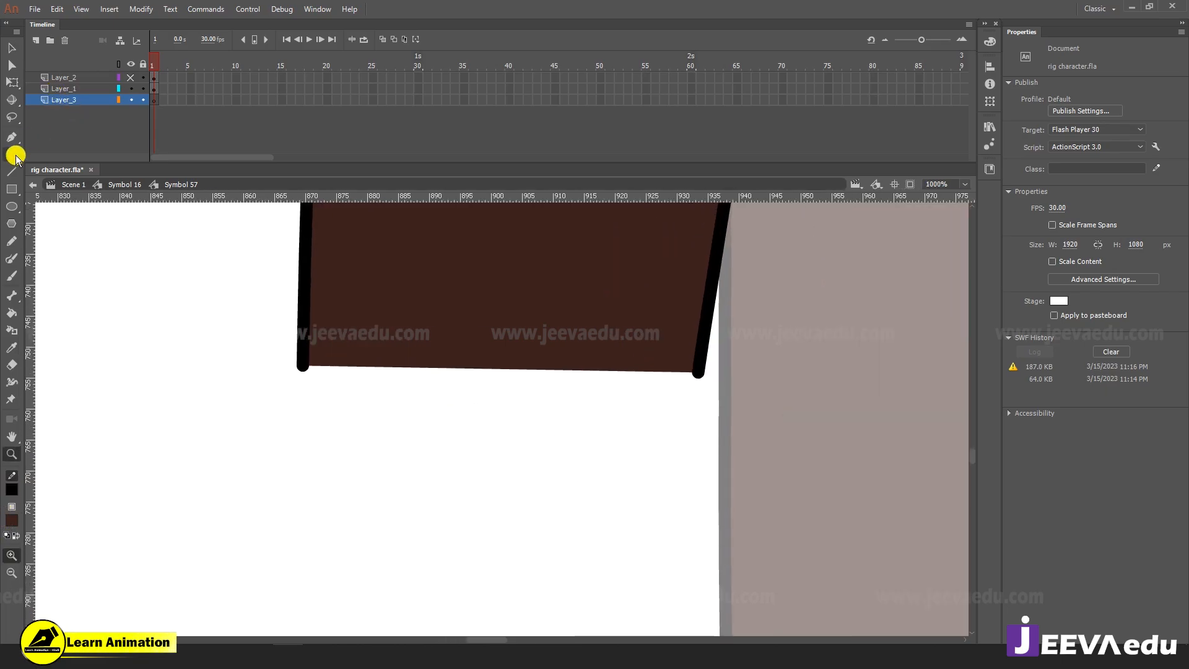
{"action": "left_click", "coordinate": [12, 206]}
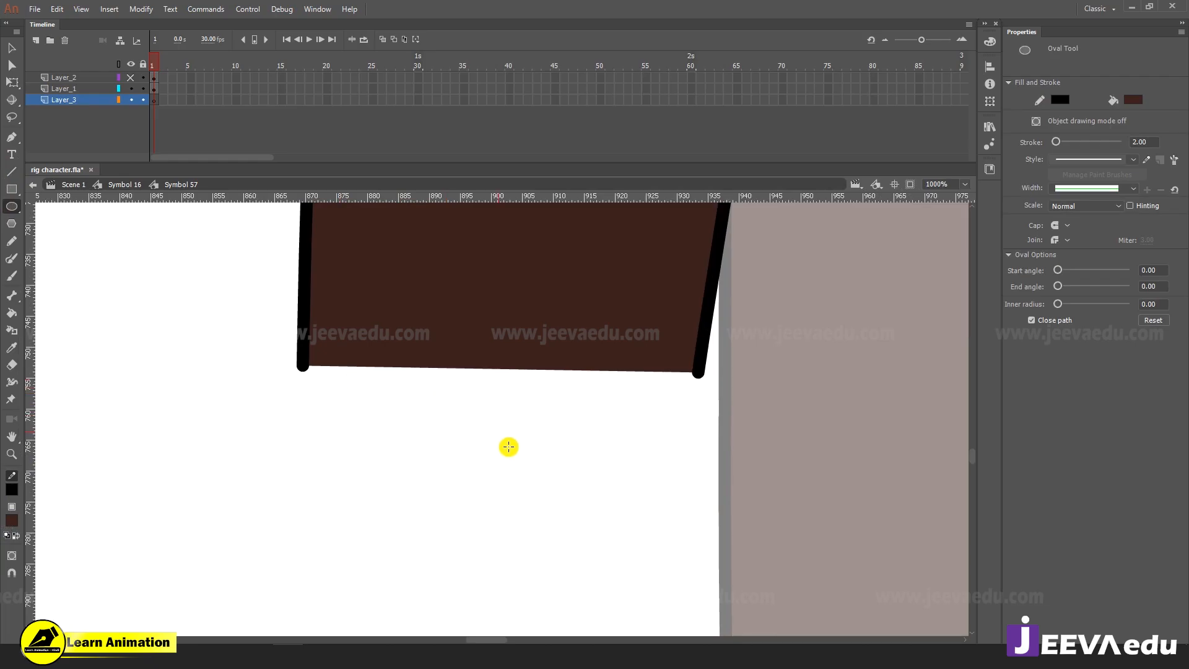
{"action": "left_click_drag", "start_coordinate": [512, 398], "coordinate": [591, 559]}
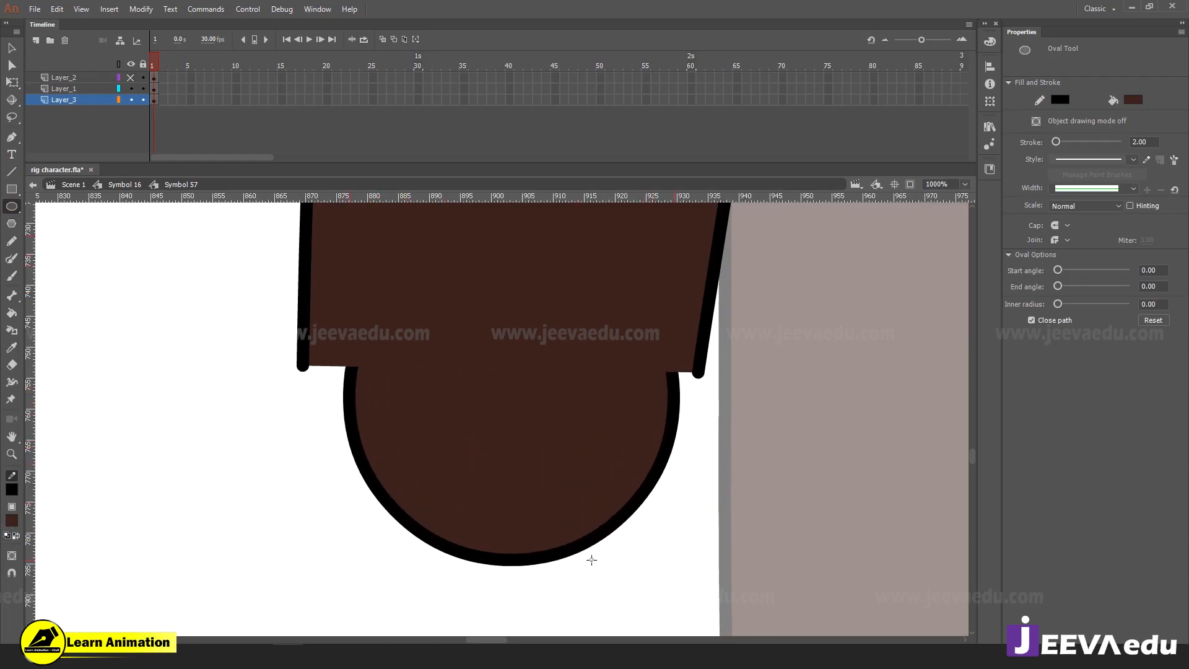
Move the circle with its outline up so its centre sits on the thigh's cut edge
{"action": "key", "text": "v"}
{"action": "double_click", "coordinate": [531, 461]}
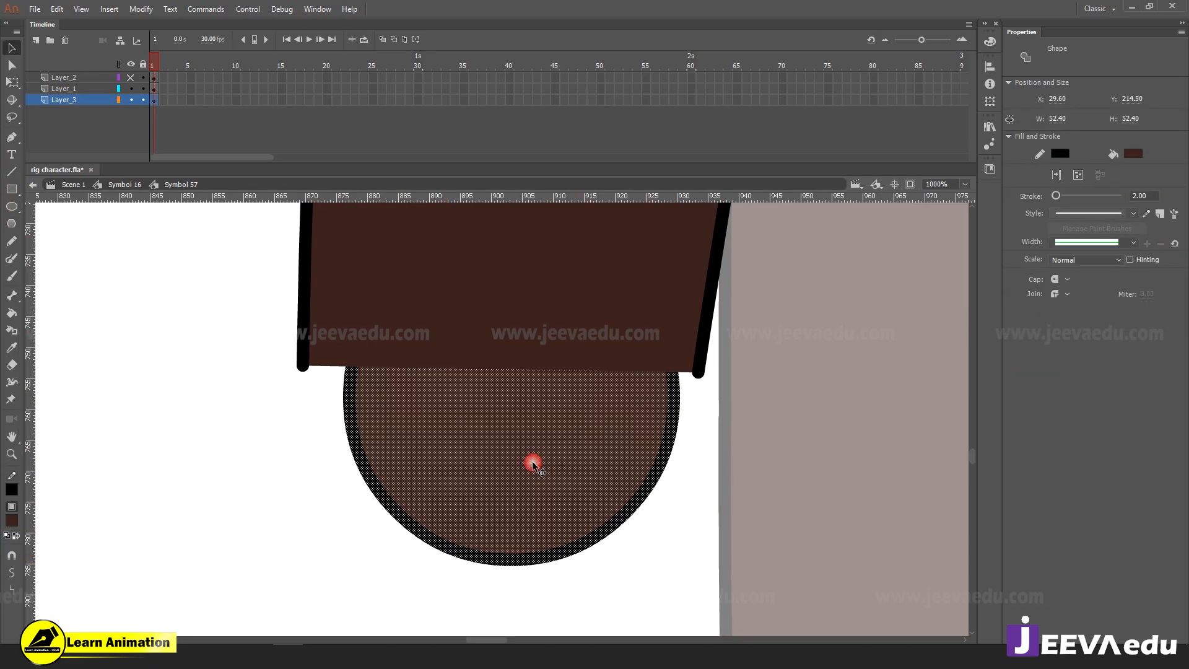
{"action": "key", "text": "q"}
{"action": "left_click_drag", "start_coordinate": [533, 463], "coordinate": [527, 444]}
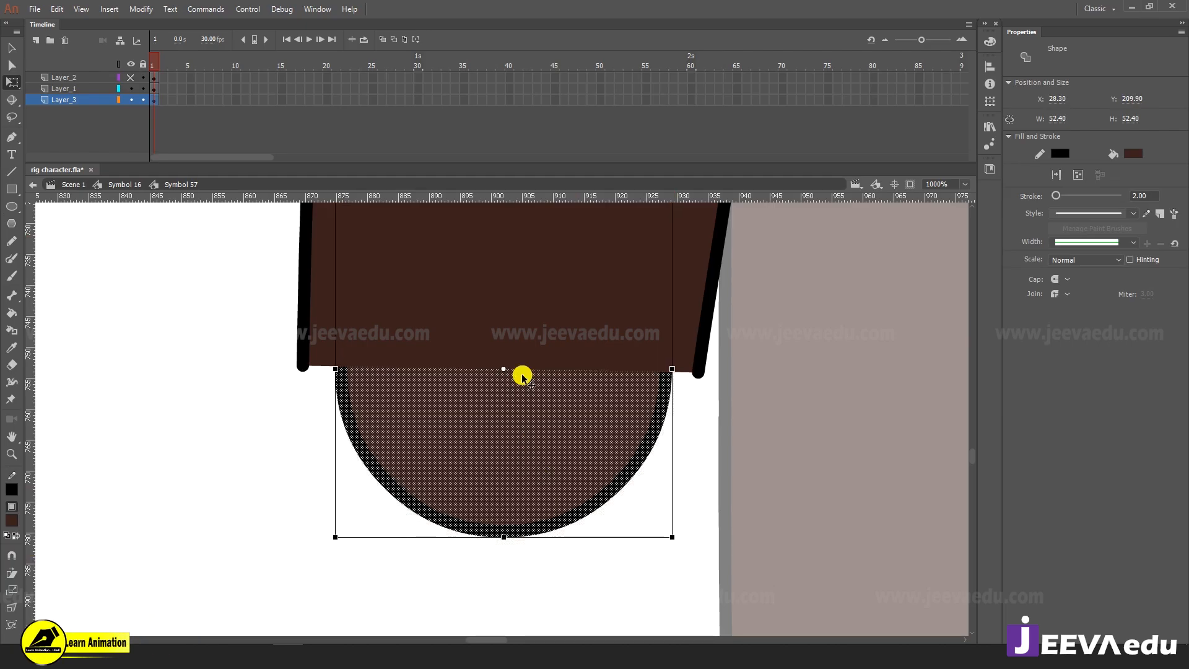
Scale the knee circle up in repeated 105% steps to about 64 px wide and nudge it left and up to meet the trouser outline
{"action": "key", "text": "ctrl+alt+s"}
{"action": "key", "text": "Return"}
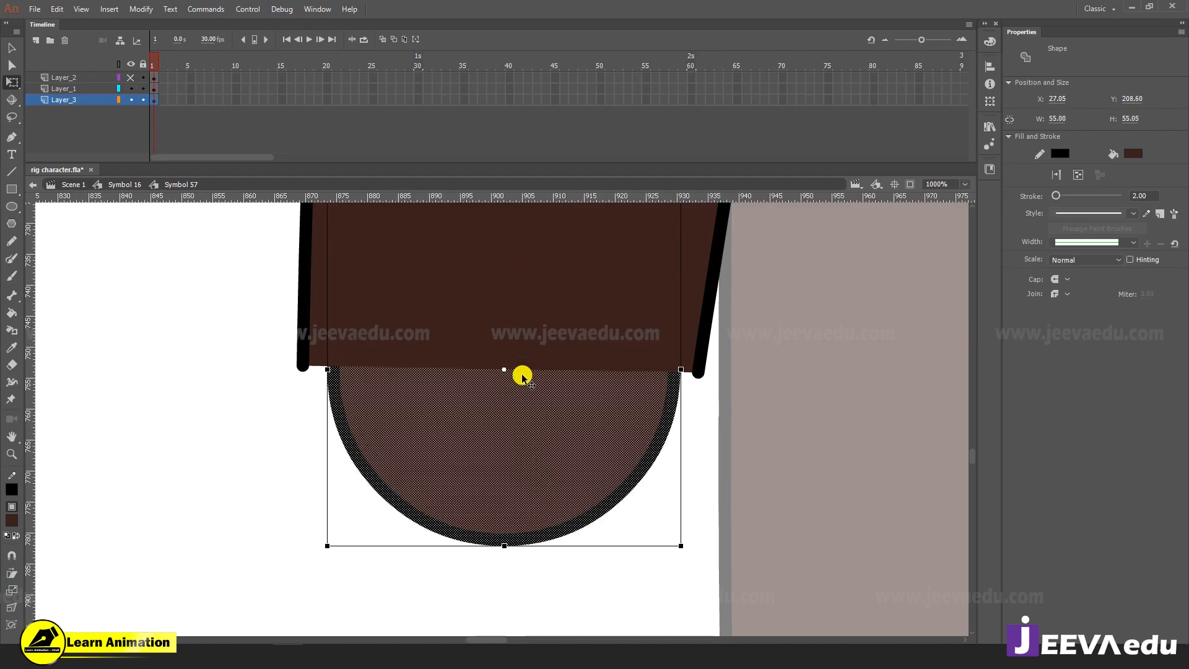
{"action": "key", "text": "ctrl+alt+s"}
{"action": "key", "text": "Return"}
{"action": "key", "text": "ctrl+alt+s"}
{"action": "key", "text": "Return"}
{"action": "key", "text": "ctrl+alt+s"}
{"action": "key", "text": "Return"}
{"action": "key", "text": "ctrl+alt+s"}
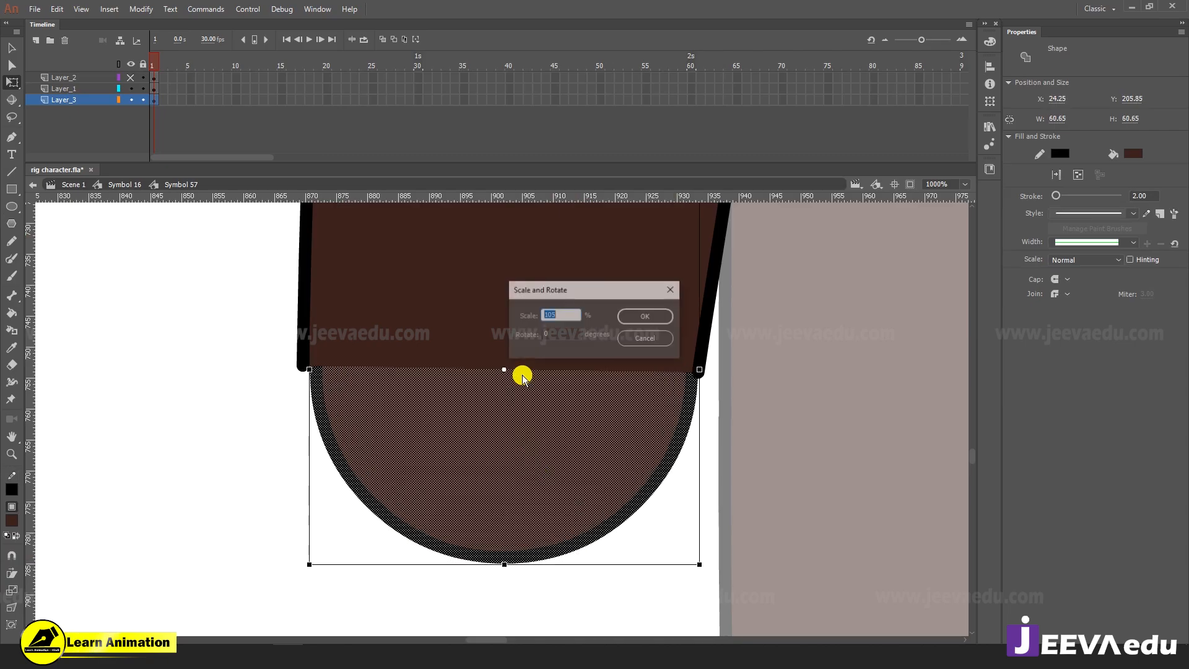
{"action": "key", "text": "Return"}
{"action": "key", "text": "Left"}
{"action": "key", "text": "Left"}
{"action": "key", "text": "Left"}
{"action": "key", "text": "Left"}
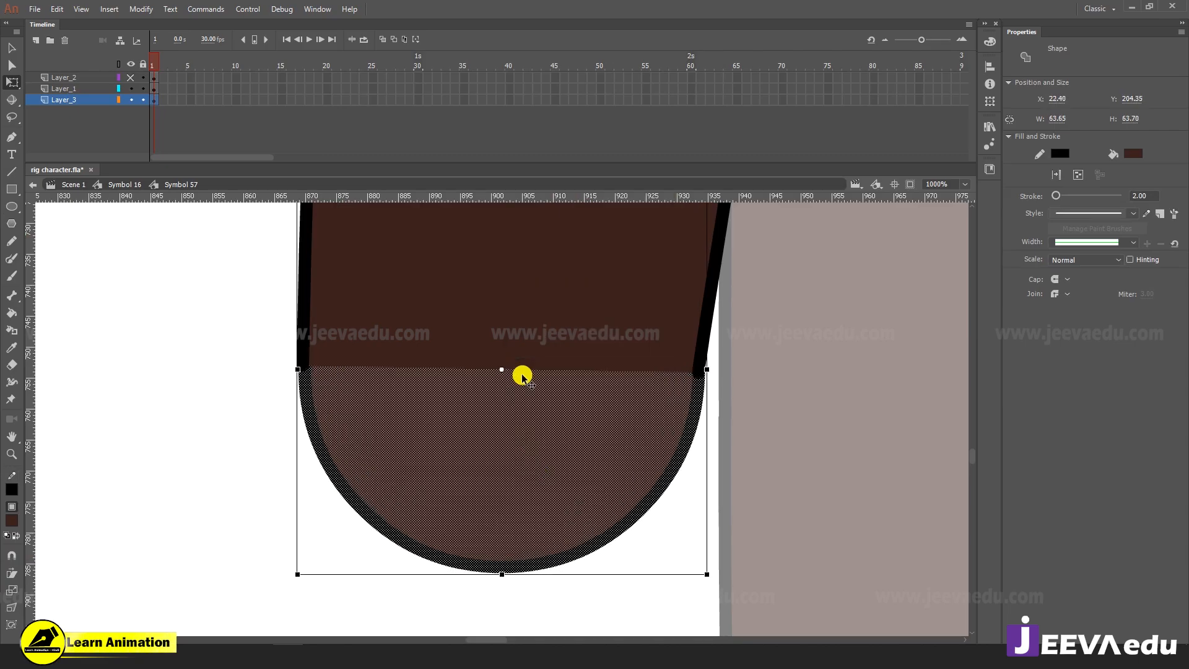
{"action": "key", "text": "Left"}
{"action": "key", "text": "Up"}
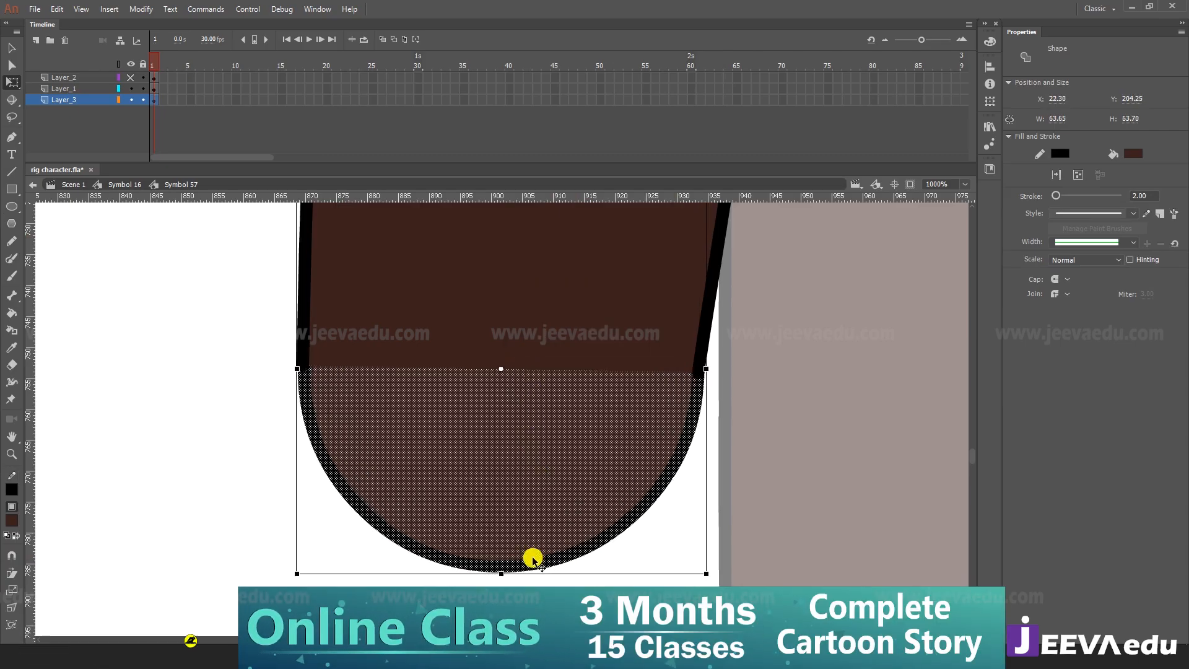
Scale the knee circle to 101% and nudge it slightly right to match both trouser edges
{"action": "key", "text": "Escape"}
{"action": "left_click", "coordinate": [539, 495]}
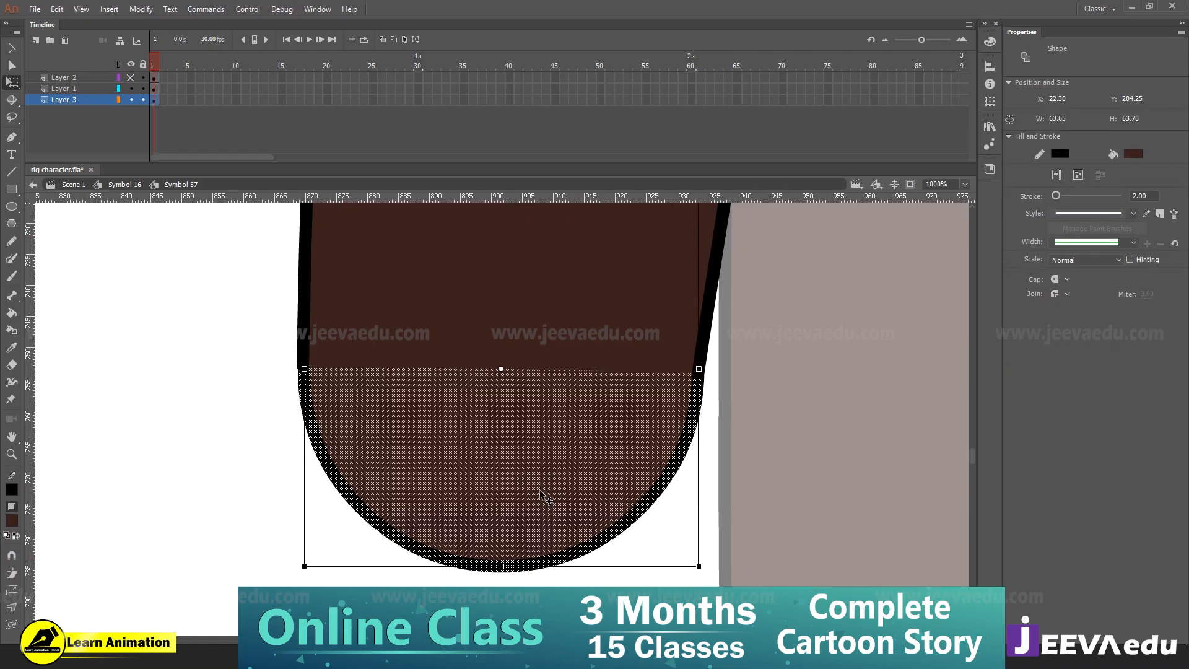
{"action": "key", "text": "ctrl+alt+s"}
{"action": "type", "text": "101"}
{"action": "key", "text": "Return"}
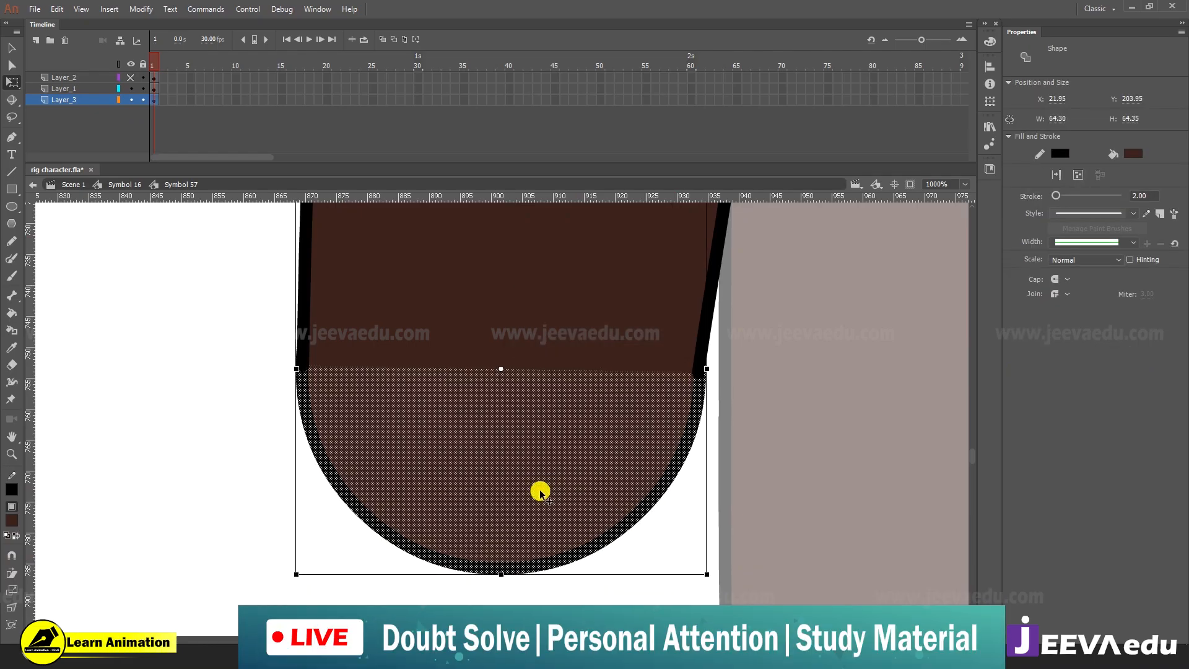
{"action": "key", "text": "Right"}
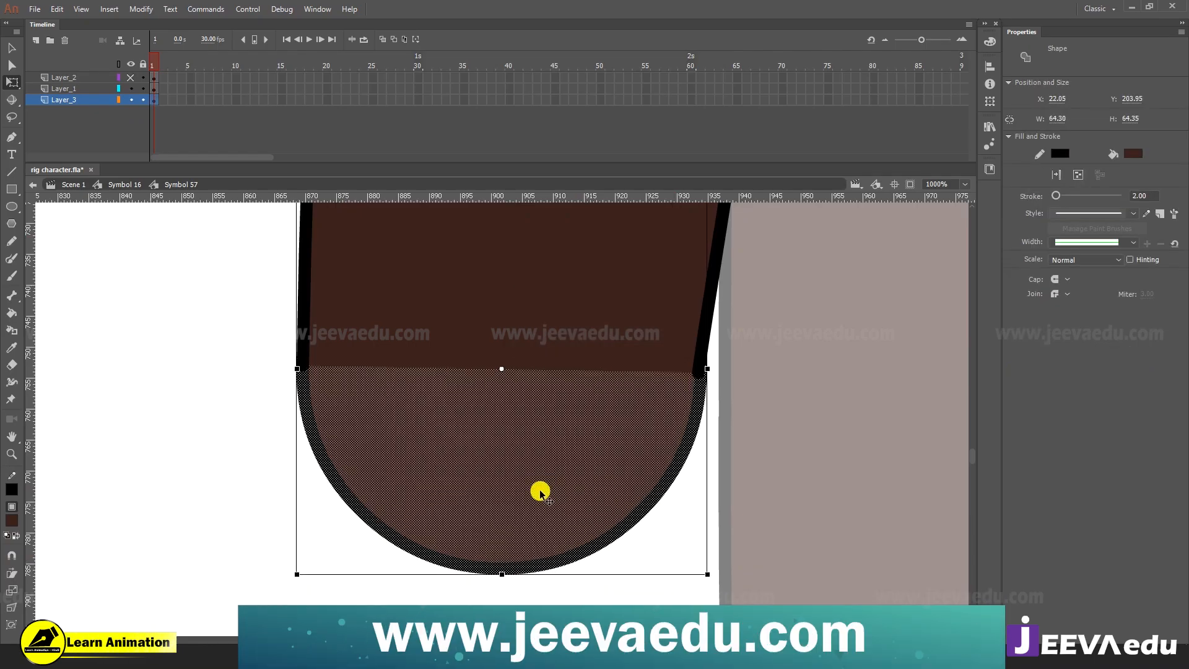
{"action": "left_click", "coordinate": [743, 473]}
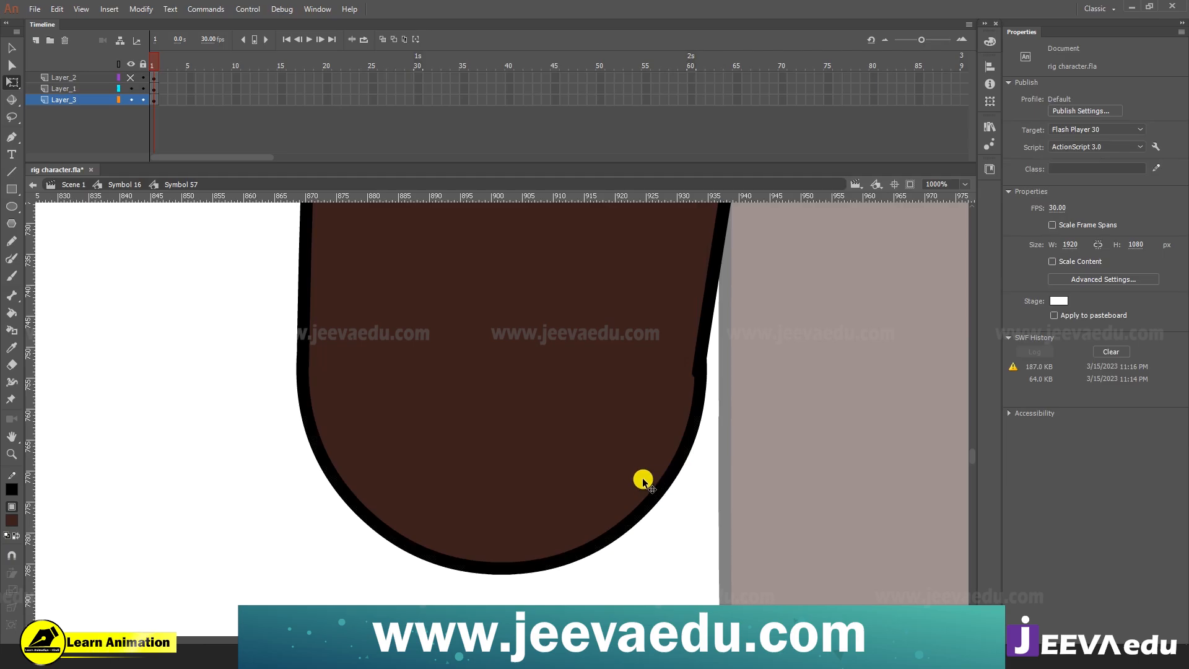
Convert the knee circle into a graphic symbol
{"action": "left_click", "coordinate": [555, 463]}
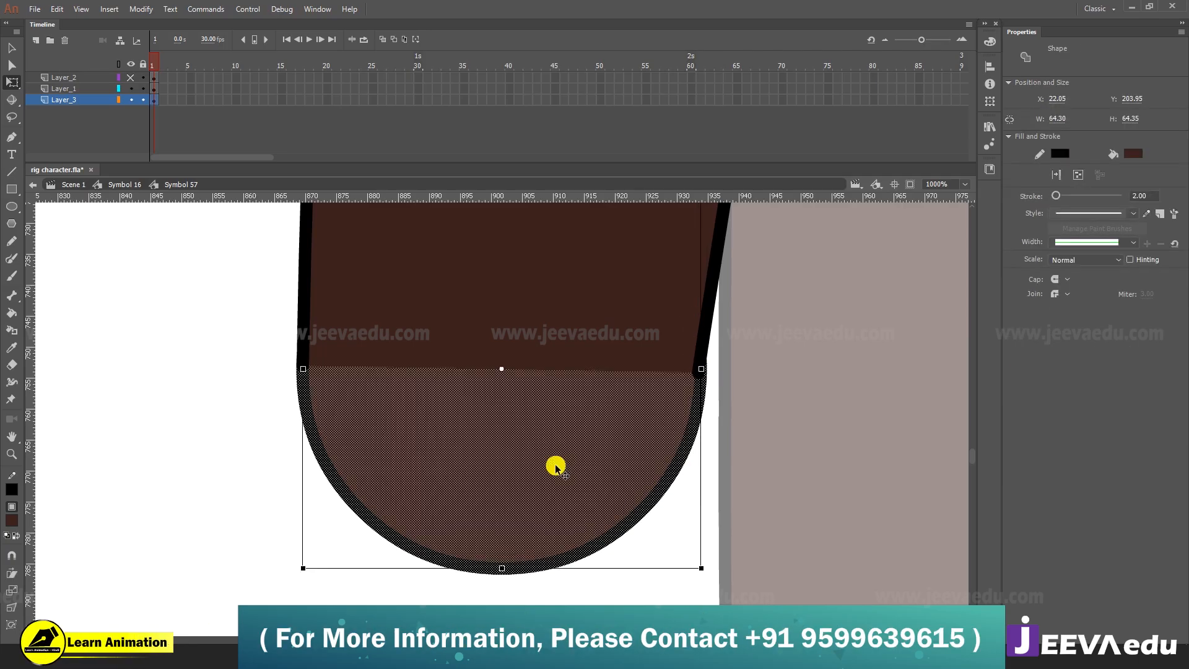
{"action": "key", "text": "z"}
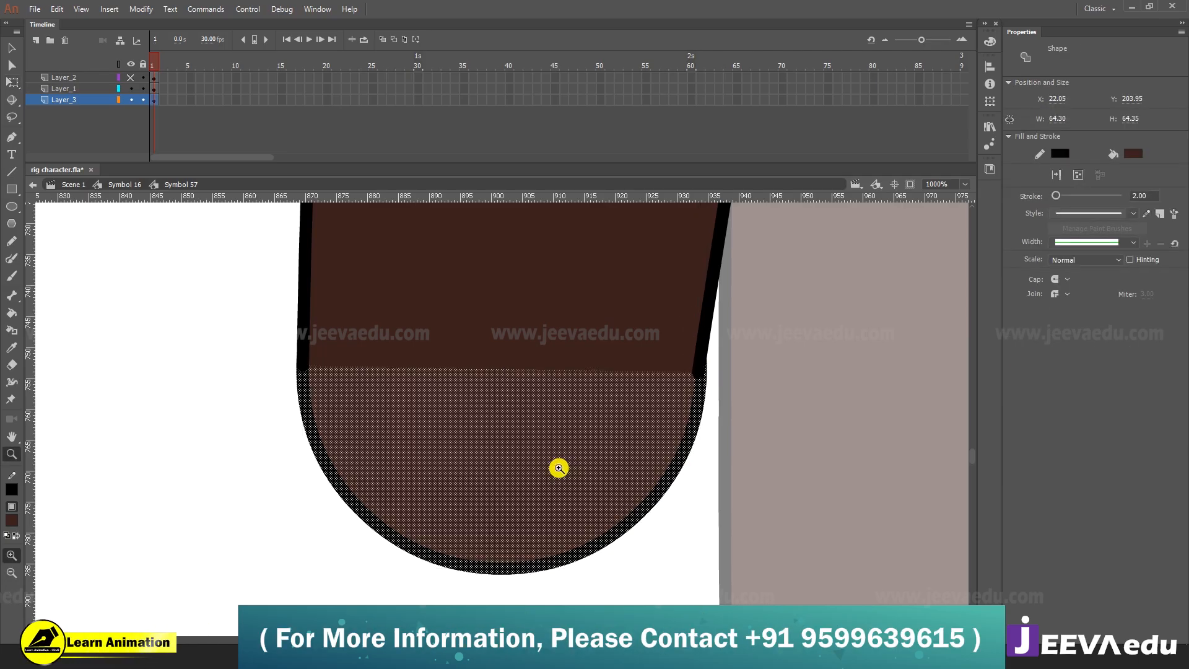
{"action": "key", "text": "F8"}
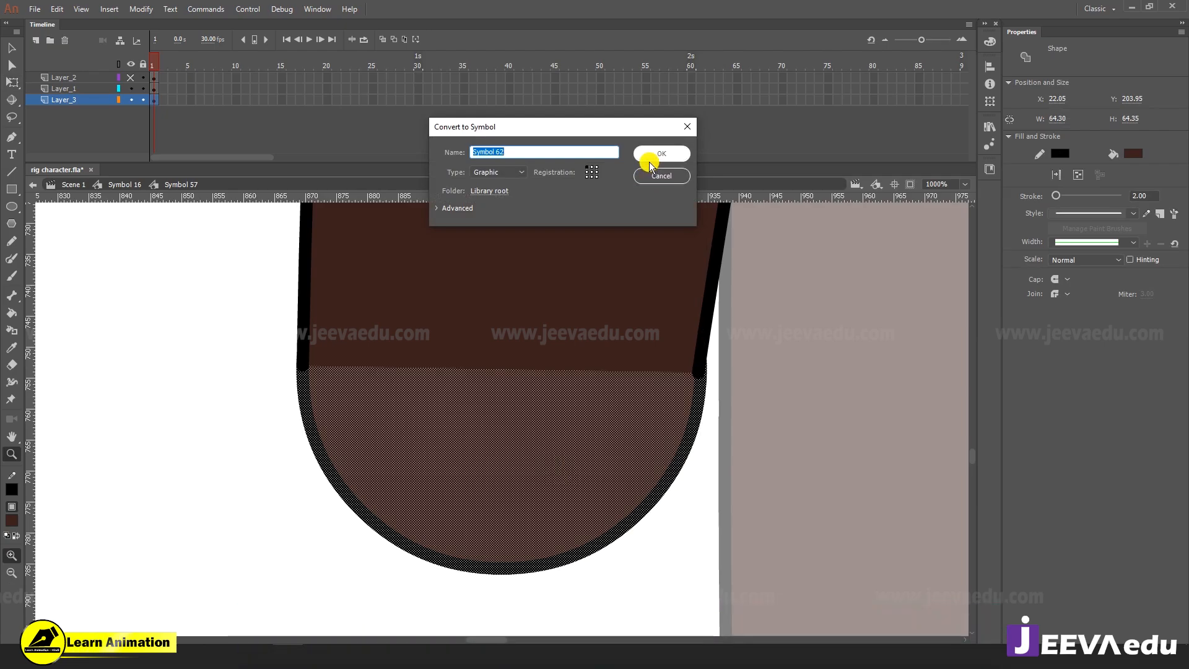
{"action": "left_click", "coordinate": [659, 153]}
Place a horizontal and a vertical ruler guide crossing at the knee circle's centre point
{"action": "key", "text": "q"}
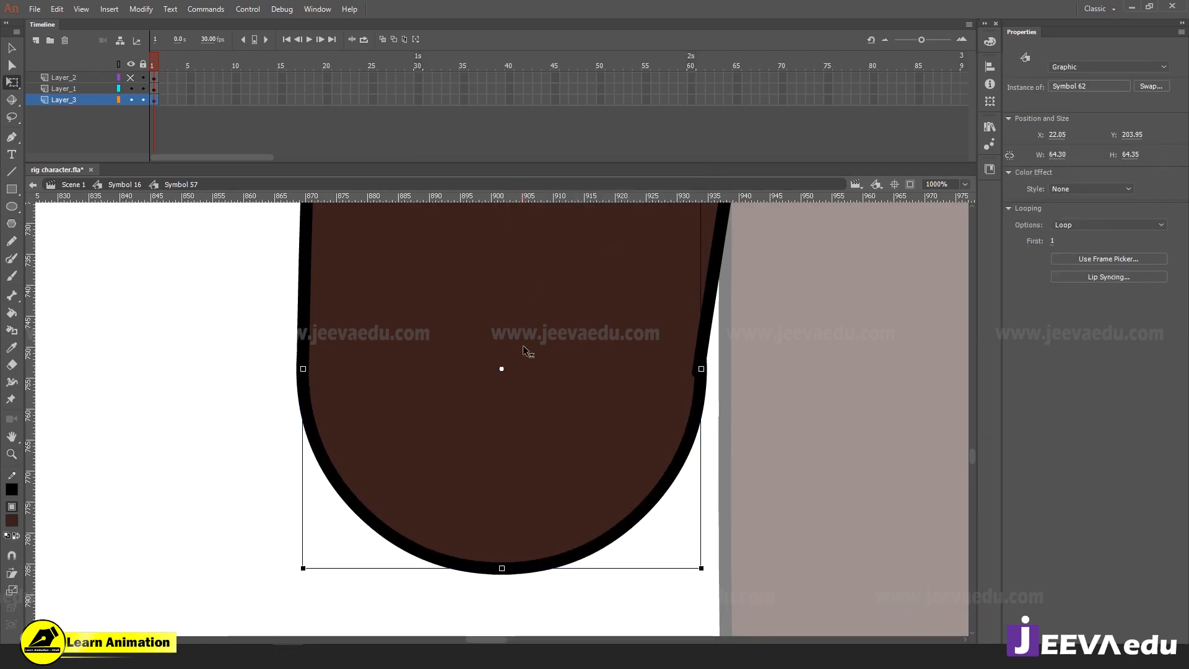
{"action": "mouse_move", "coordinate": [523, 347]}
{"action": "left_mouse_down"}
{"action": "mouse_move", "coordinate": [515, 377]}
{"action": "mouse_move", "coordinate": [521, 369]}
{"action": "left_mouse_up"}
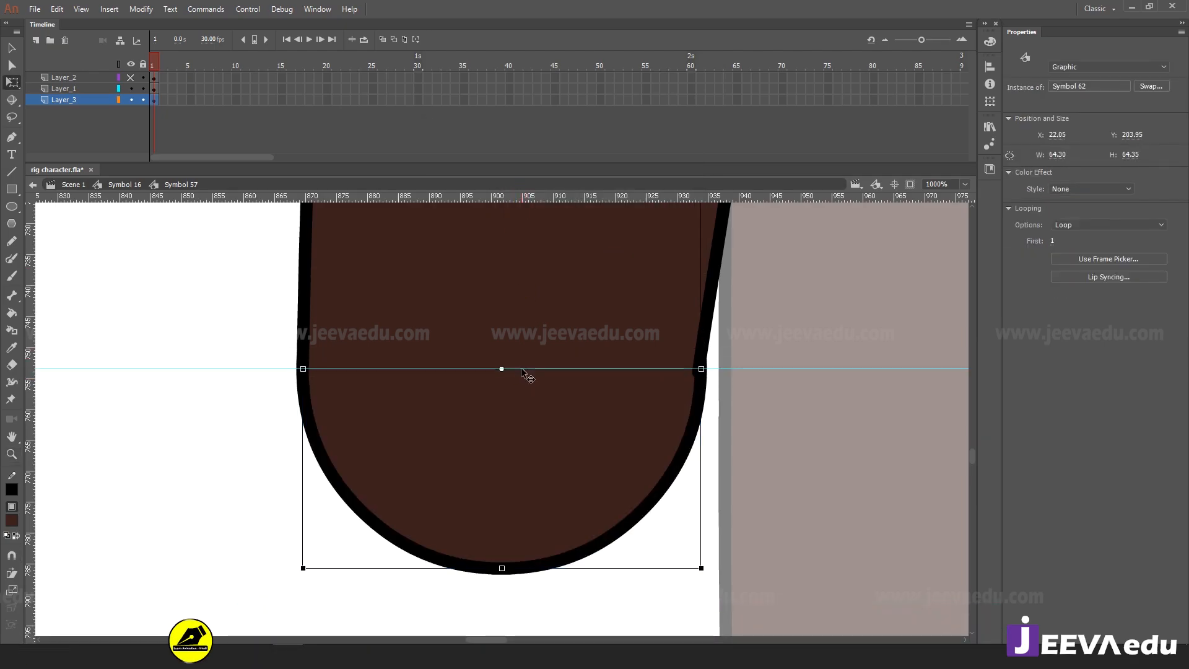
{"action": "left_click_drag", "start_coordinate": [28, 288], "coordinate": [502, 379]}
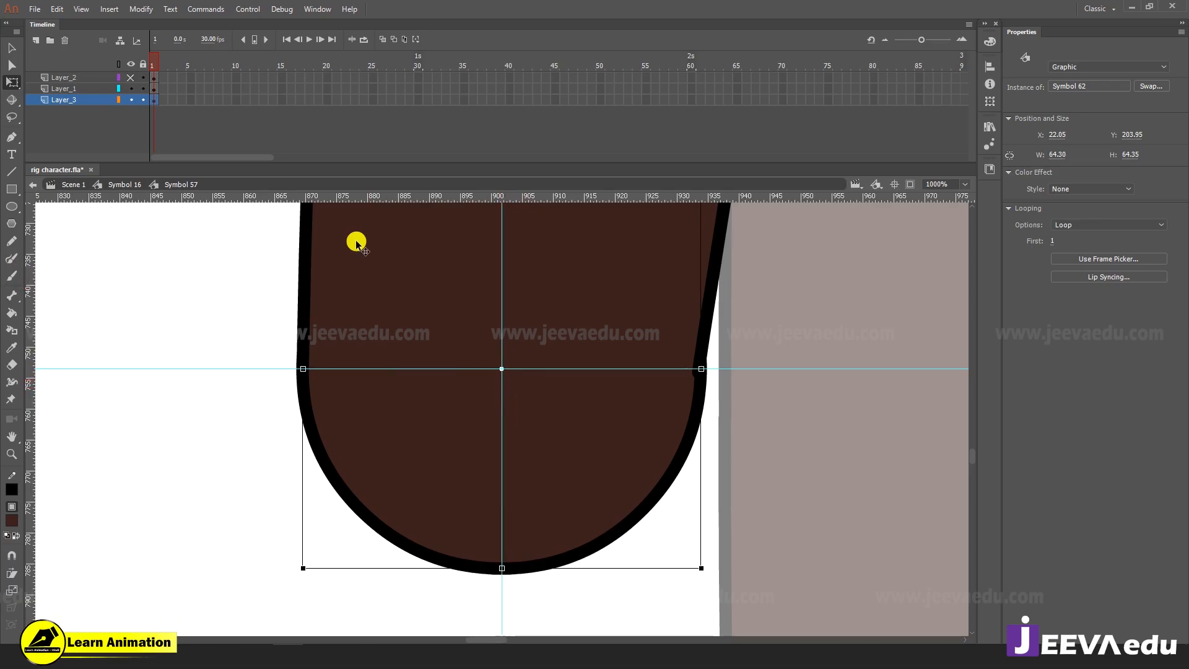
Show Layer_2 again so the lower leg appears over the knee circle, and clear the selection
{"action": "left_click", "coordinate": [131, 77]}
{"action": "key", "text": "z"}
{"action": "left_click", "coordinate": [446, 354], "text": "alt"}
{"action": "left_click", "coordinate": [445, 388], "text": "alt"}
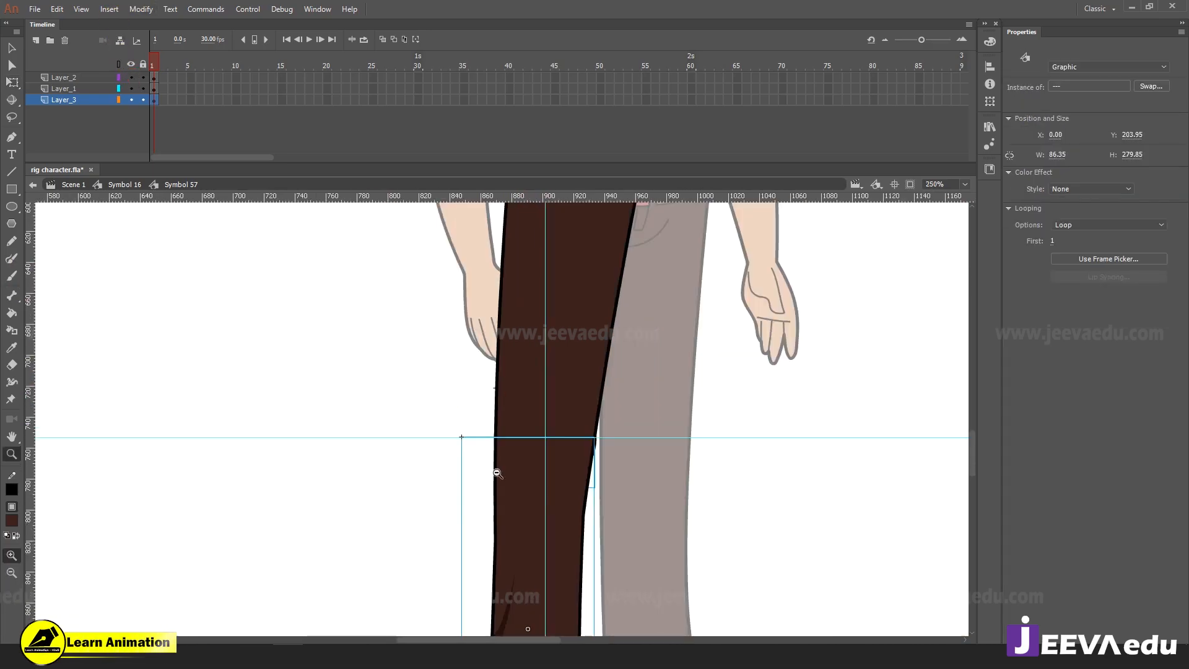
{"action": "left_click", "coordinate": [496, 472], "text": "alt"}
{"action": "left_click", "coordinate": [513, 472], "text": "alt"}
{"action": "key", "text": "v"}
{"action": "key", "text": "q"}
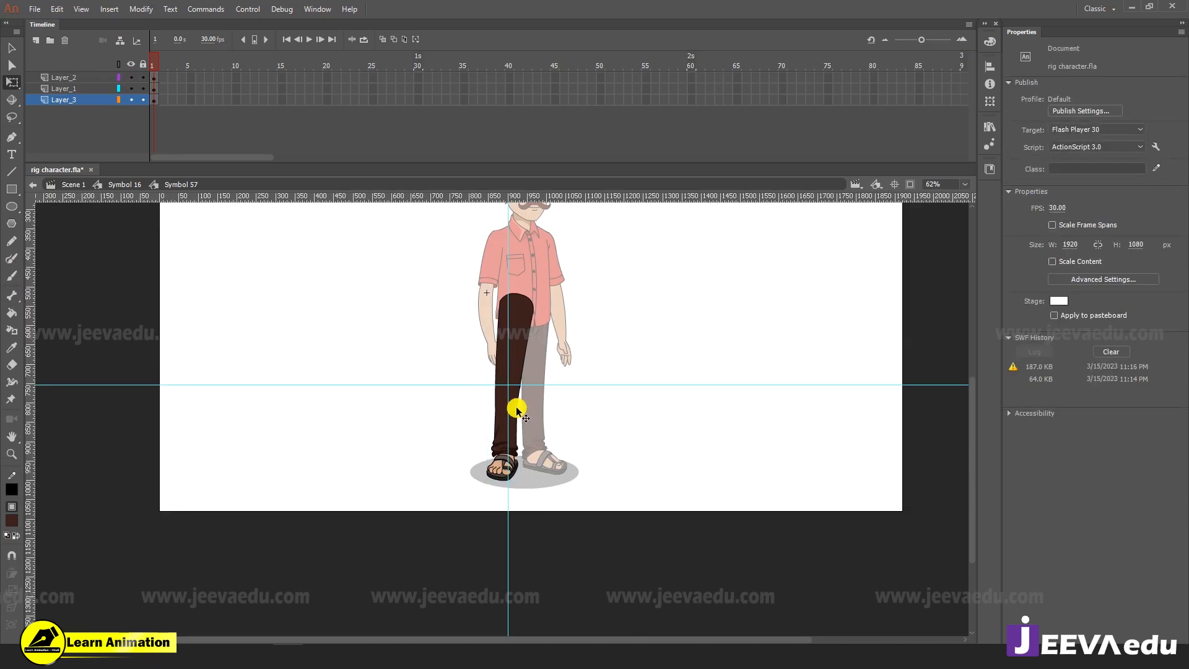
Move the lower leg symbol's transform point to the crossing of the two ruler guides at the knee
{"action": "left_click", "coordinate": [516, 450]}
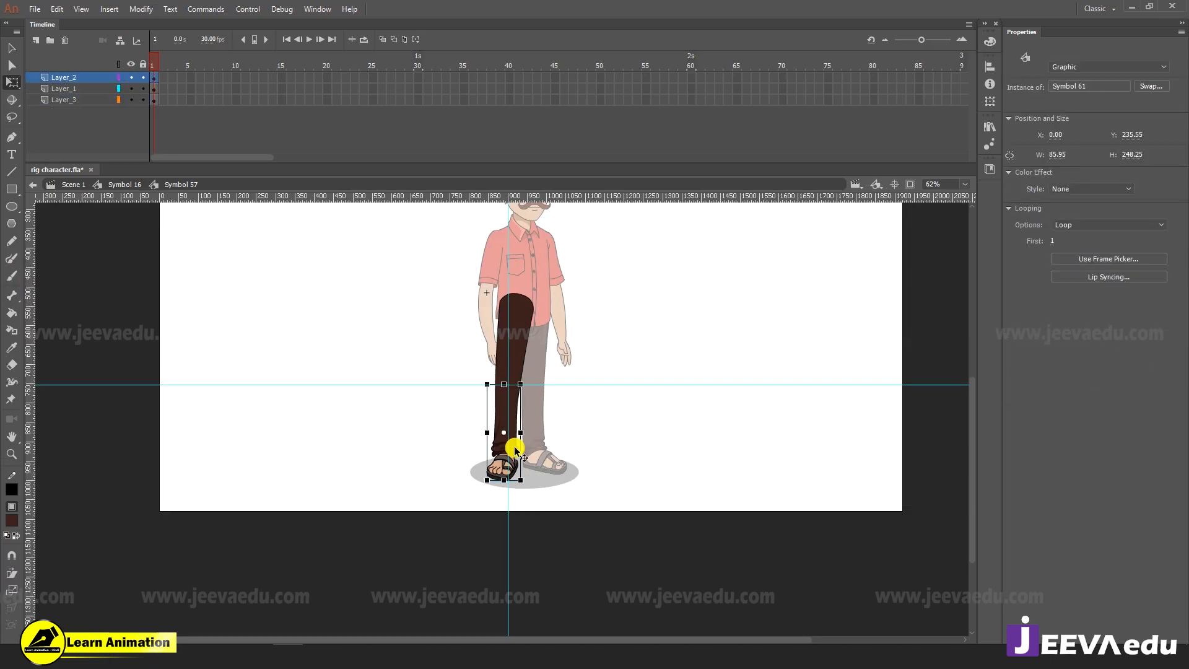
{"action": "key", "text": "z"}
{"action": "left_click", "coordinate": [516, 391]}
{"action": "left_click", "coordinate": [485, 398]}
{"action": "left_click", "coordinate": [485, 398]}
{"action": "left_click", "coordinate": [416, 518]}
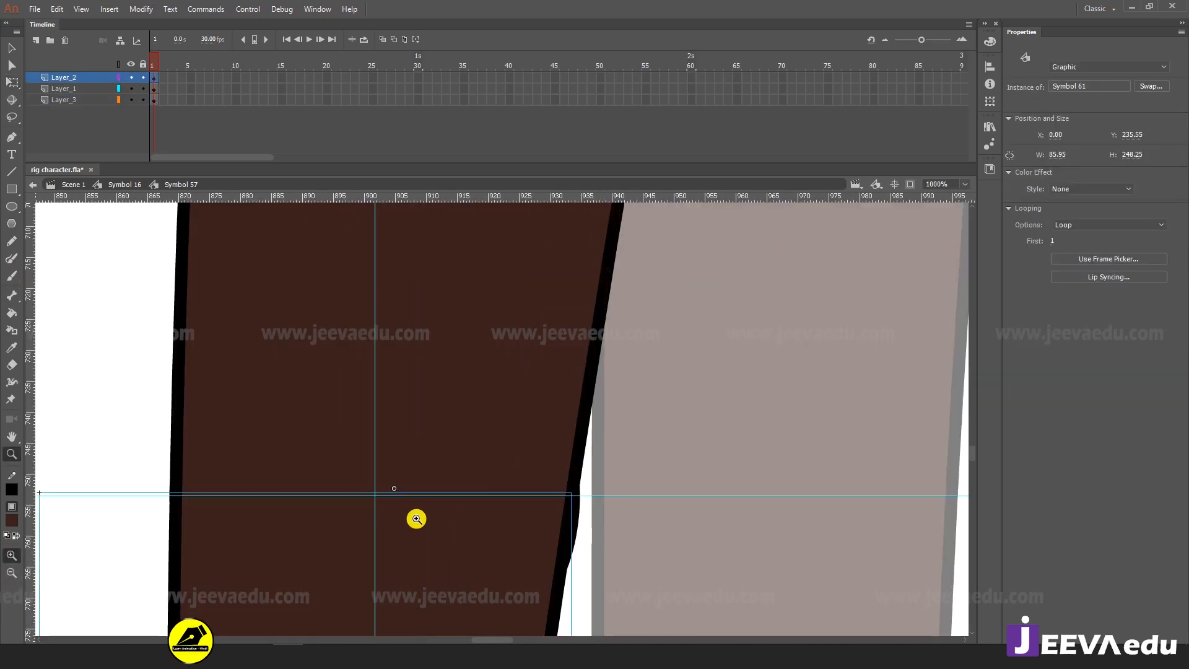
{"action": "left_click_drag", "start_coordinate": [472, 488], "coordinate": [477, 481]}
{"action": "key", "text": "q"}
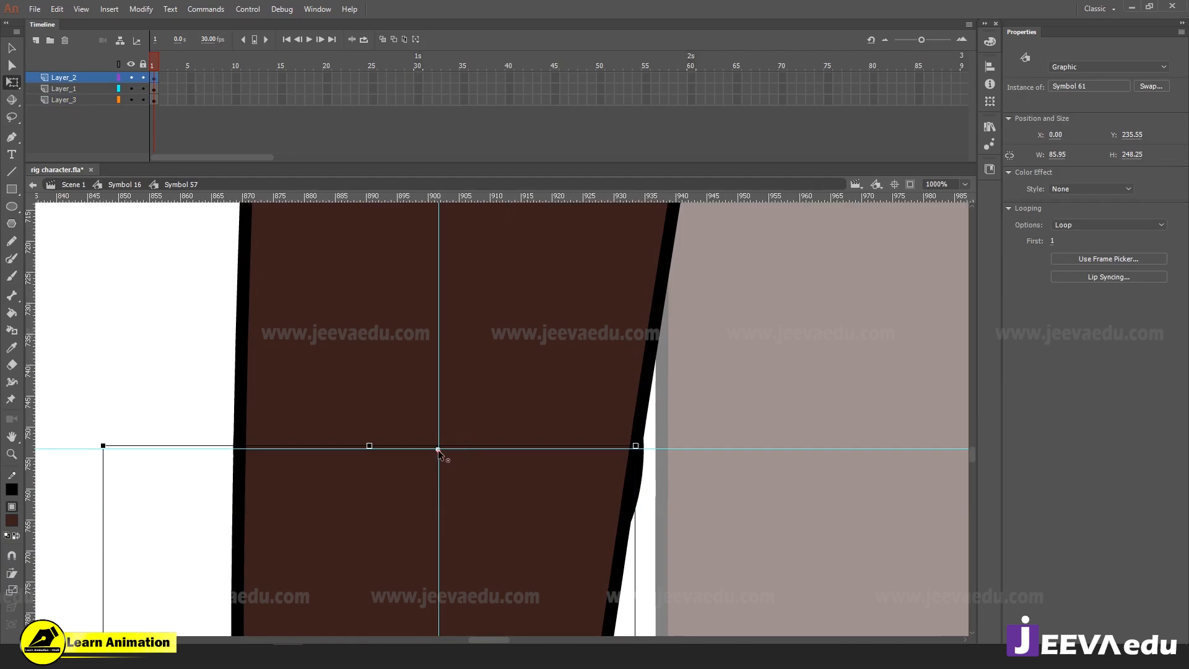
Fine-tune the lower leg's transform point so it sits exactly on the guide intersection
{"action": "key", "text": "z"}
{"action": "left_click", "coordinate": [476, 533], "text": "alt"}
{"action": "left_click", "coordinate": [476, 518], "text": "alt"}
{"action": "left_click", "coordinate": [481, 500], "text": "alt"}
{"action": "left_click", "coordinate": [522, 328]}
{"action": "left_click", "coordinate": [526, 404]}
{"action": "left_click", "coordinate": [496, 510]}
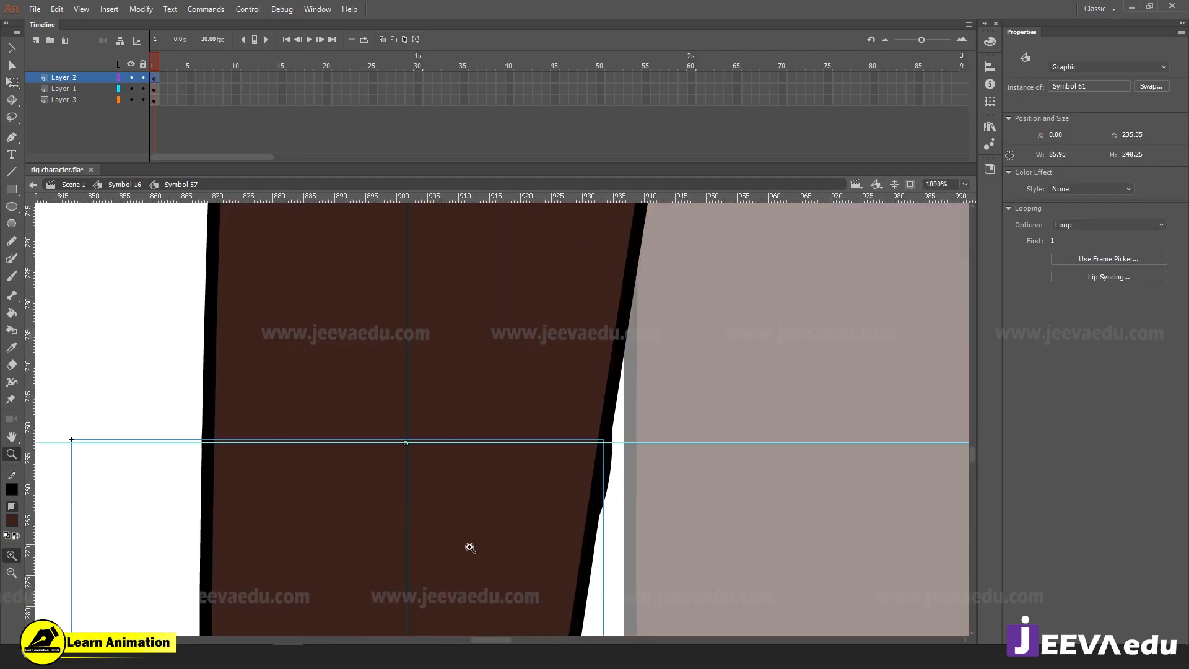
{"action": "left_click", "coordinate": [468, 544]}
{"action": "key", "text": "q"}
{"action": "left_click_drag", "start_coordinate": [478, 404], "coordinate": [531, 522]}
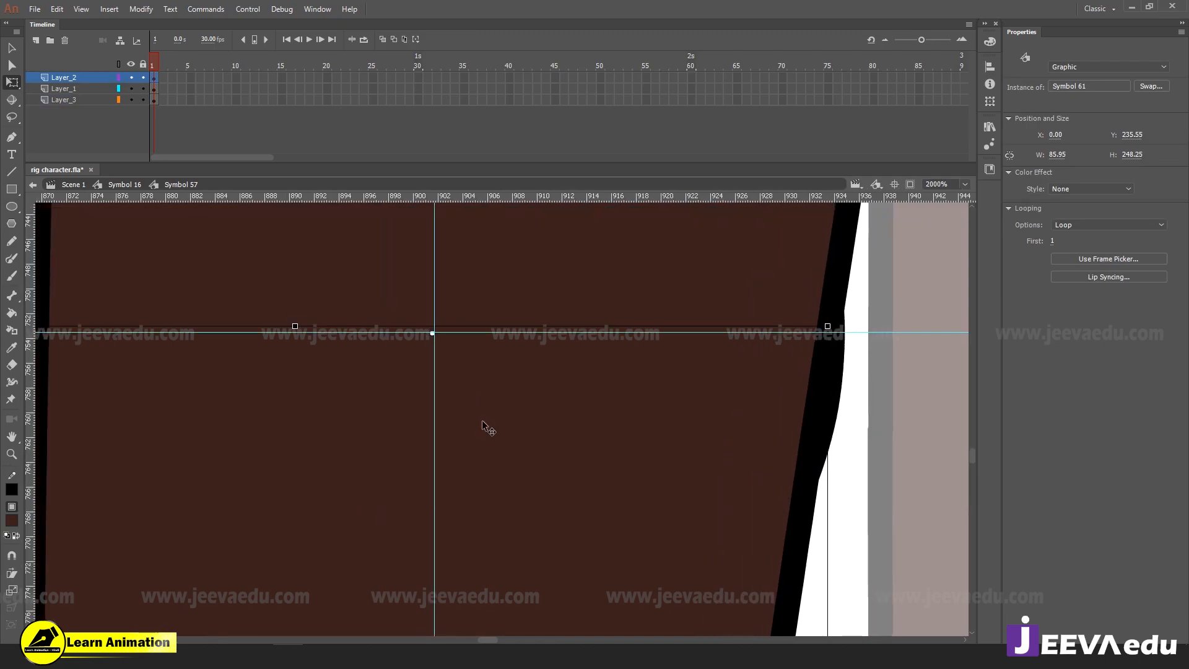
{"action": "key", "text": "z"}
{"action": "left_click", "coordinate": [447, 361]}
{"action": "key", "text": "q"}
{"action": "key", "text": "z"}
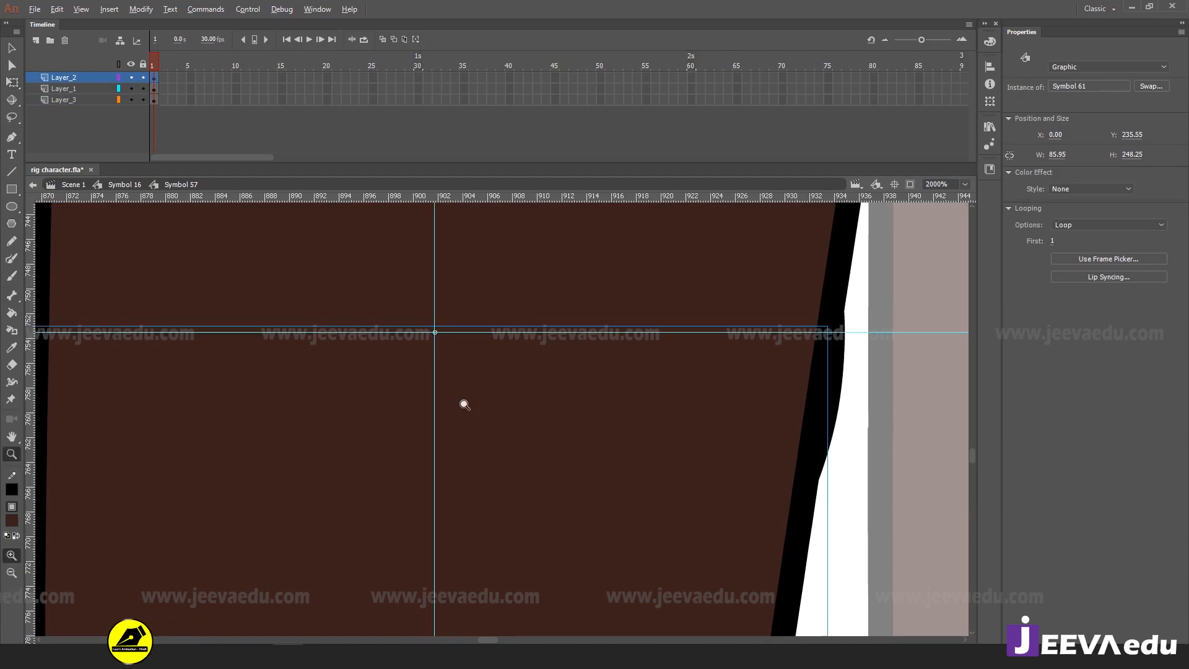
Remove both ruler guides and extend the frames of all three layers past frame 90
{"action": "left_click", "coordinate": [463, 409], "text": "alt"}
{"action": "left_click", "coordinate": [473, 449], "text": "alt"}
{"action": "left_click", "coordinate": [484, 493], "text": "alt"}
{"action": "left_click", "coordinate": [496, 507], "text": "alt"}
{"action": "left_click", "coordinate": [497, 499], "text": "alt"}
{"action": "key", "text": "v"}
{"action": "left_click", "coordinate": [587, 415]}
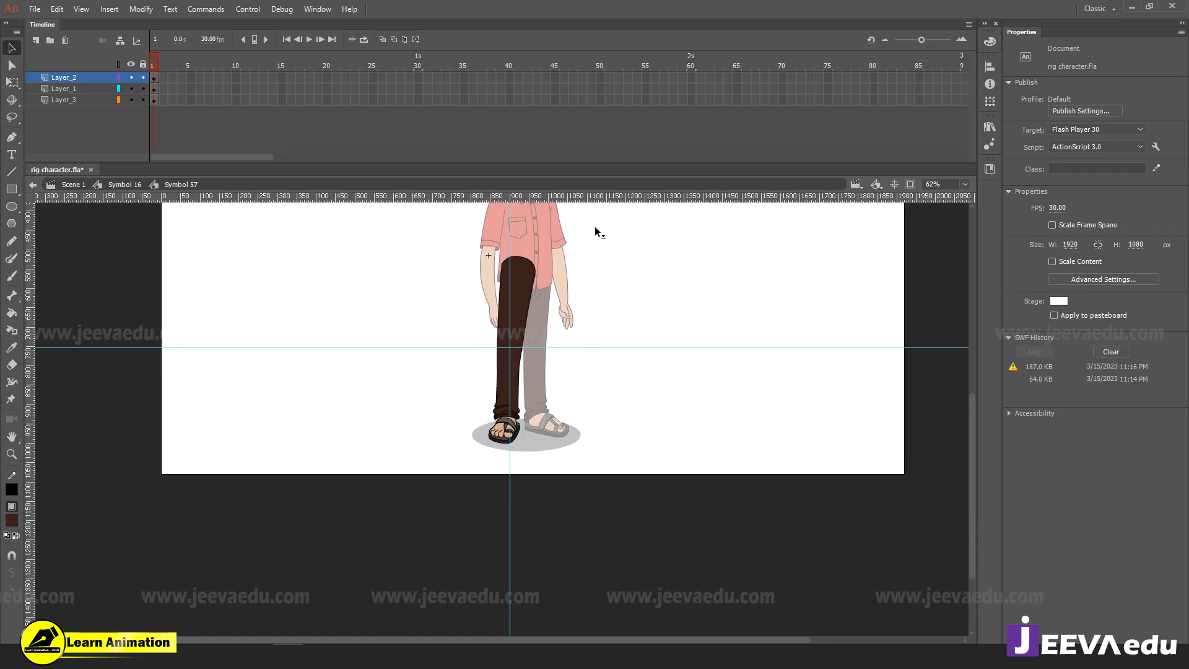
{"action": "left_click_drag", "start_coordinate": [594, 231], "coordinate": [623, 5]}
{"action": "left_click_drag", "start_coordinate": [510, 222], "coordinate": [44, 209]}
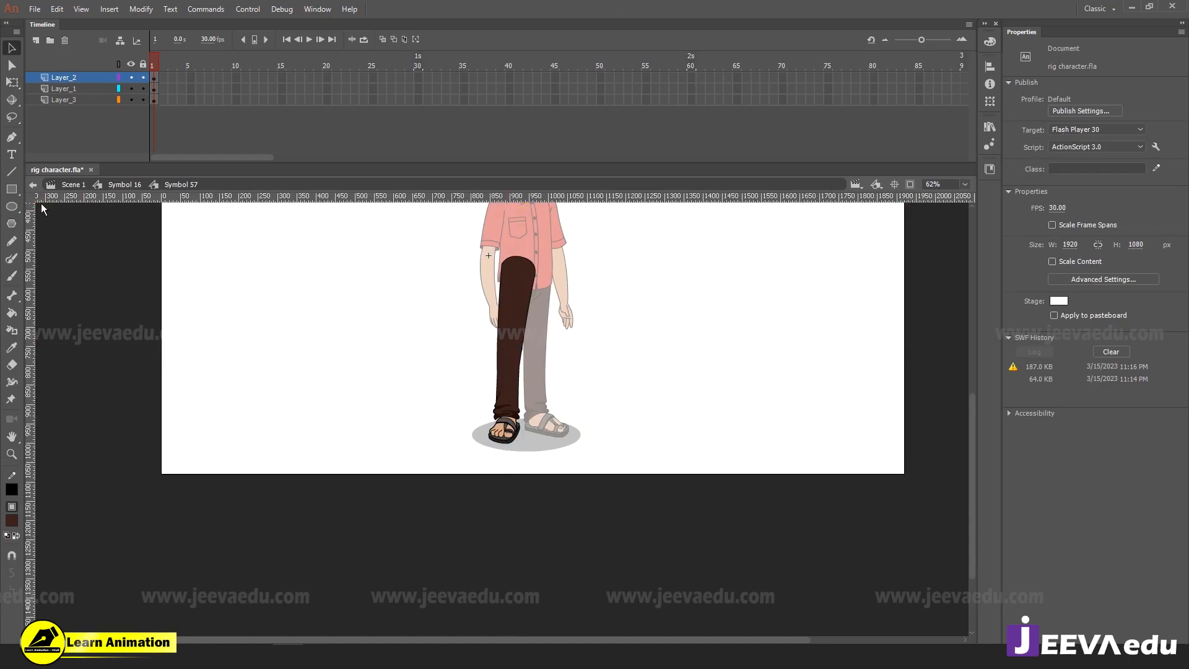
{"action": "left_click_drag", "start_coordinate": [459, 76], "coordinate": [40, 120]}
Rotate the lower leg about the knee pivot, swinging the foot away from the other leg, and examine the joint
{"action": "key", "text": "z"}
{"action": "key", "text": "v"}
{"action": "left_click_drag", "start_coordinate": [525, 417], "coordinate": [459, 414]}
{"action": "left_click", "coordinate": [518, 409]}
{"action": "key", "text": "q"}
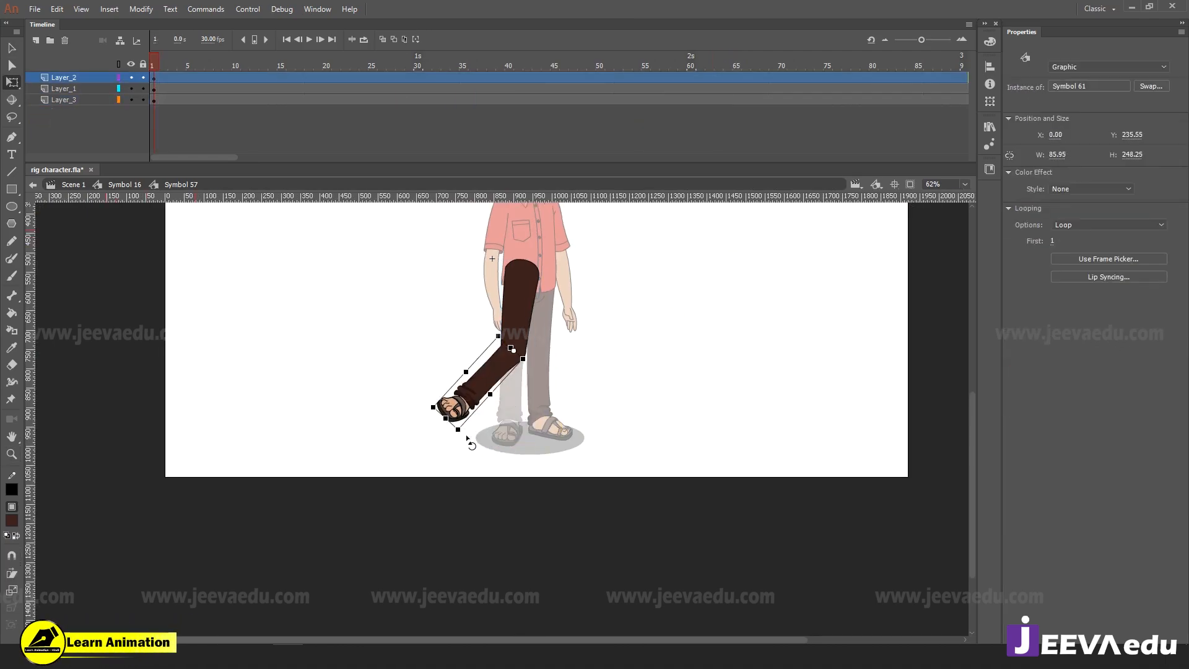
{"action": "key", "text": "z"}
{"action": "left_click", "coordinate": [535, 389]}
{"action": "left_click", "coordinate": [504, 497]}
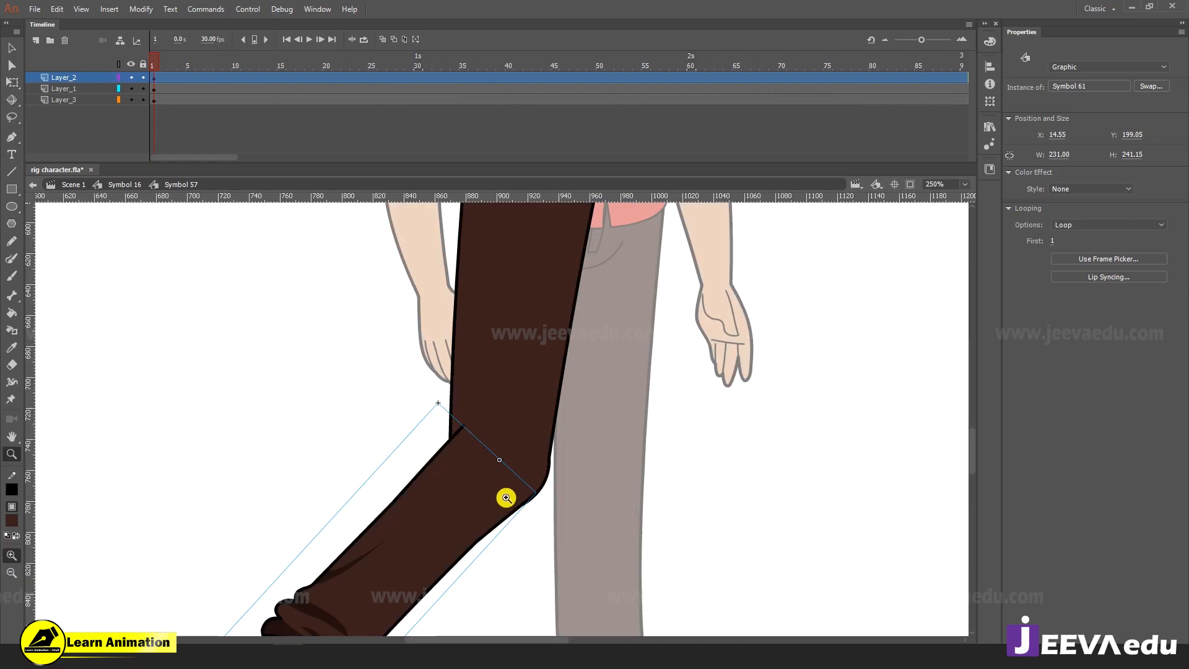
{"action": "left_click", "coordinate": [505, 497]}
{"action": "key", "text": "v"}
{"action": "left_click", "coordinate": [583, 487]}
{"action": "key", "text": "z"}
{"action": "left_click", "coordinate": [577, 408]}
{"action": "key", "text": "v"}
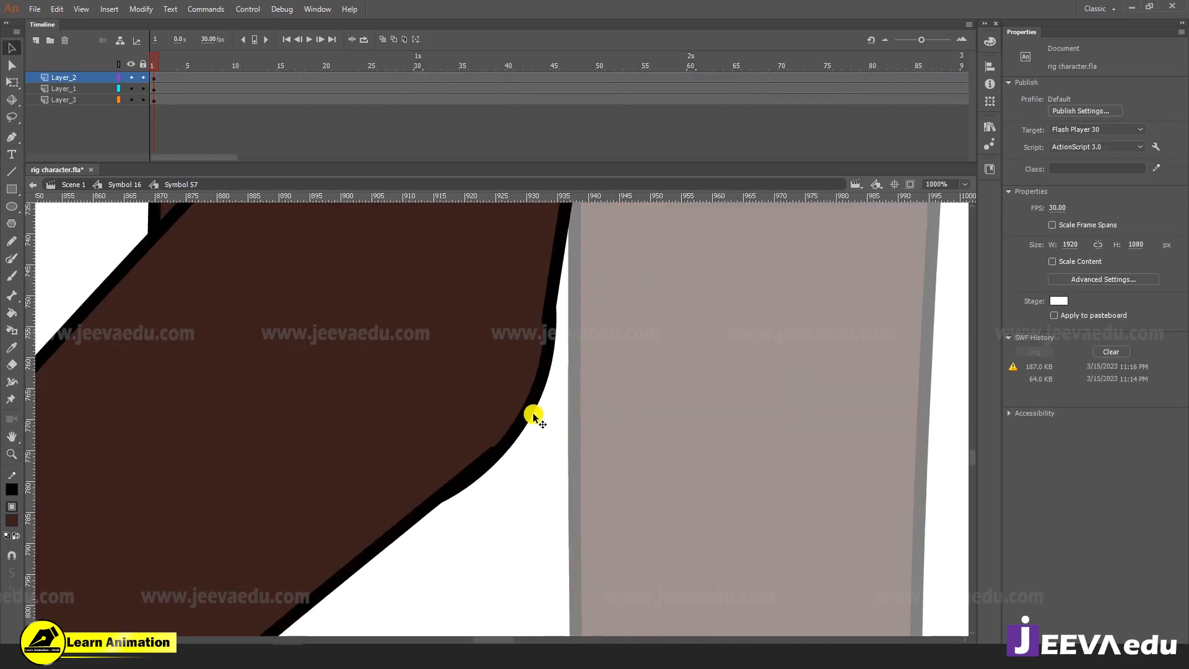
Move the knee circle away from the joint and undo the move
{"action": "left_click", "coordinate": [520, 397]}
{"action": "left_click_drag", "start_coordinate": [513, 390], "coordinate": [725, 410]}
{"action": "key", "text": "ctrl+z"}
{"action": "key", "text": "z"}
{"action": "left_click", "coordinate": [507, 537], "text": "alt"}
{"action": "left_click", "coordinate": [390, 450], "text": "alt"}
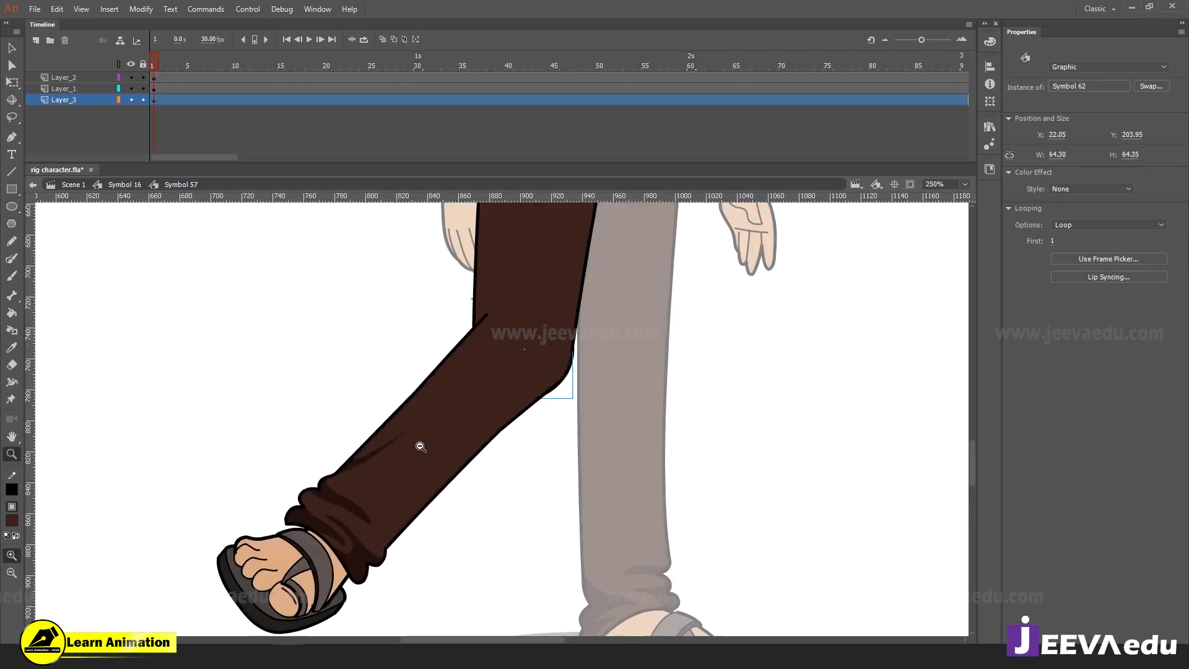
{"action": "left_click", "coordinate": [418, 444], "text": "alt"}
{"action": "key", "text": "v"}
{"action": "left_click", "coordinate": [471, 439]}
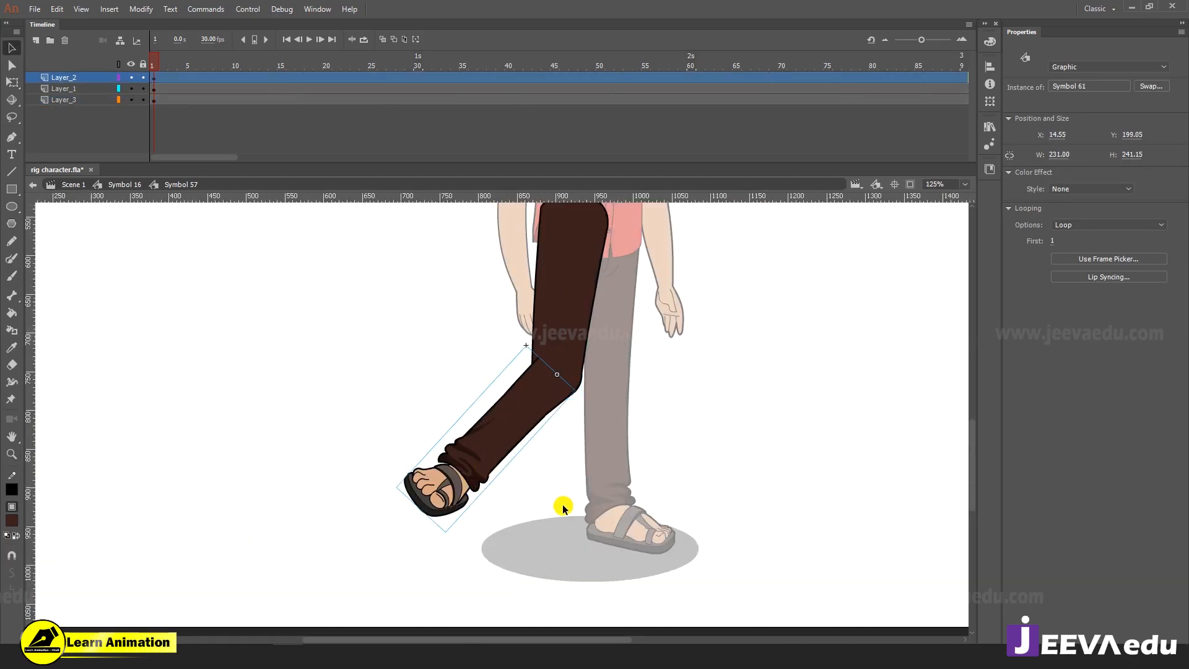
{"action": "key", "text": "ctrl+z"}
{"action": "key", "text": "ctrl+z"}
{"action": "key", "text": "ctrl+z"}
{"action": "key", "text": "ctrl+z"}
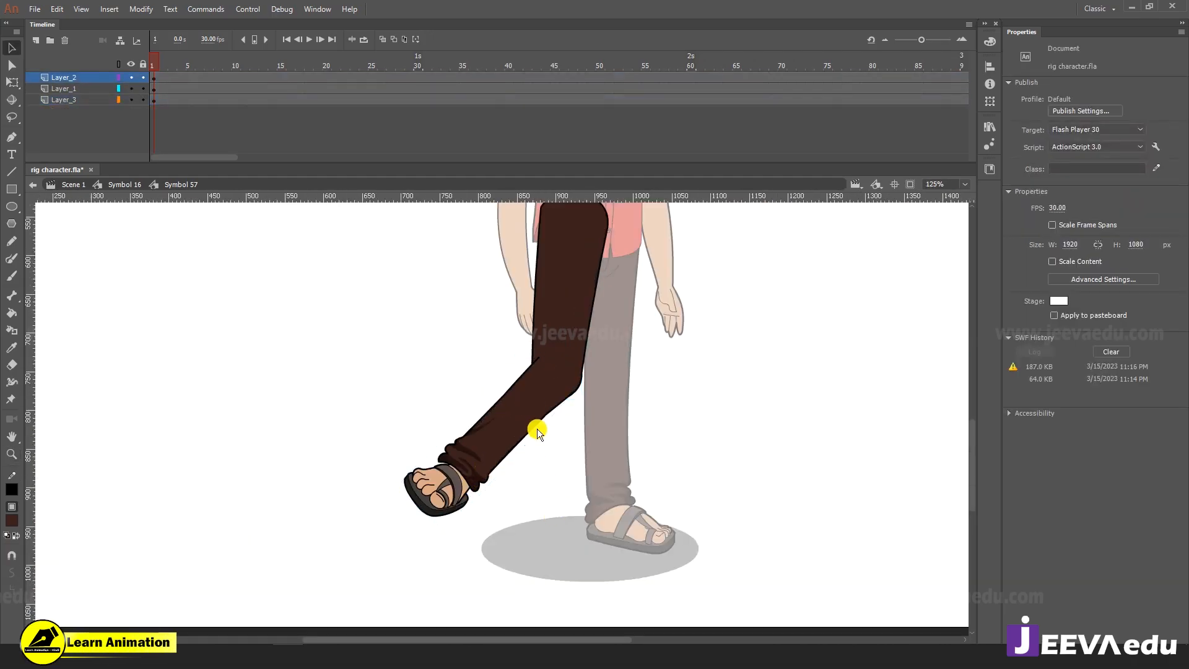
Rotate the lower leg about the knee so the foot crosses the other leg, and examine the knee circle's edge
{"action": "key", "text": "q"}
{"action": "left_click_drag", "start_coordinate": [589, 559], "coordinate": [684, 464]}
{"action": "left_click", "coordinate": [454, 482]}
{"action": "key", "text": "z"}
{"action": "left_click", "coordinate": [544, 404]}
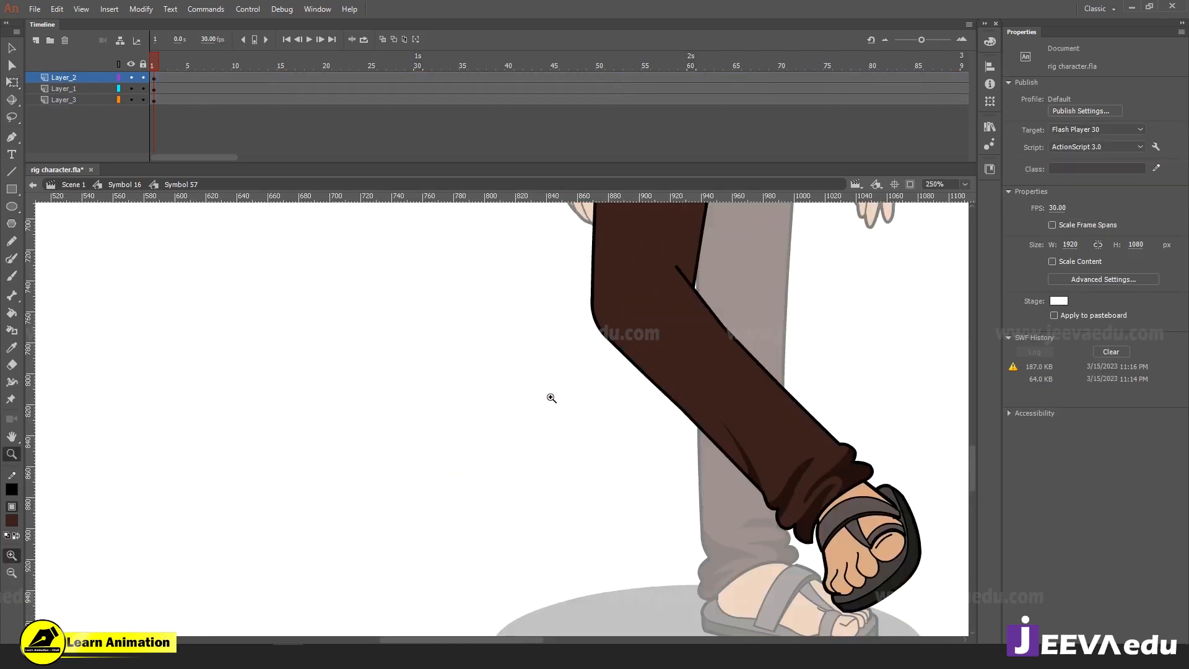
{"action": "left_click", "coordinate": [549, 398]}
{"action": "left_click", "coordinate": [575, 385]}
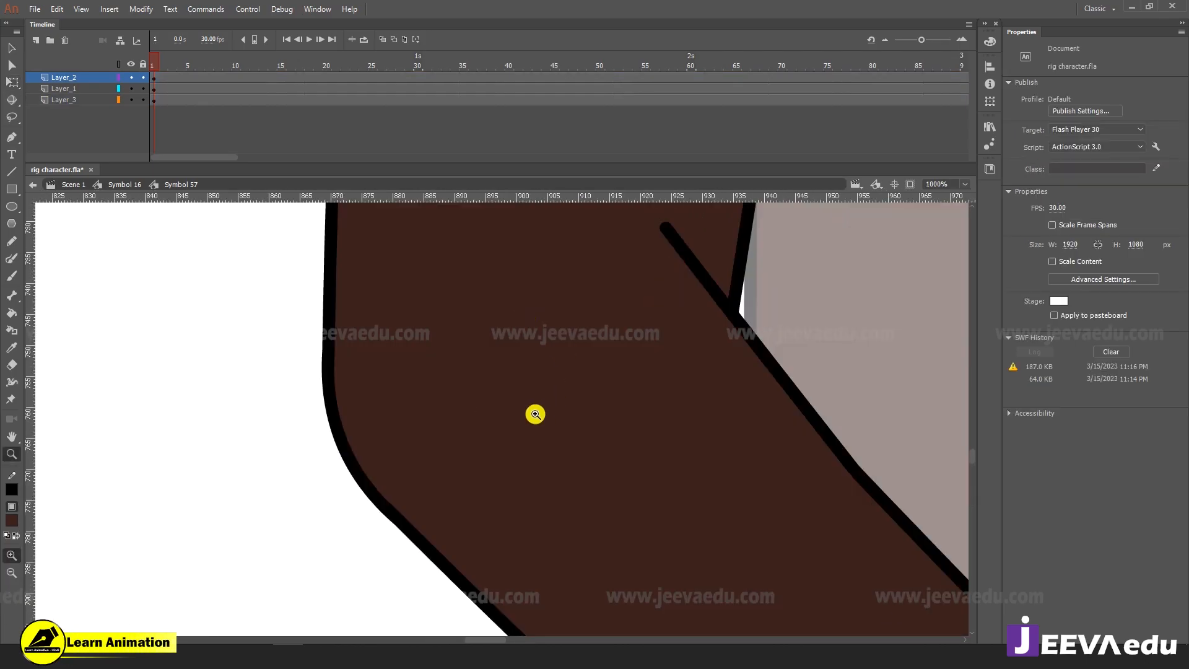
{"action": "key", "text": "v"}
{"action": "left_click", "coordinate": [374, 441]}
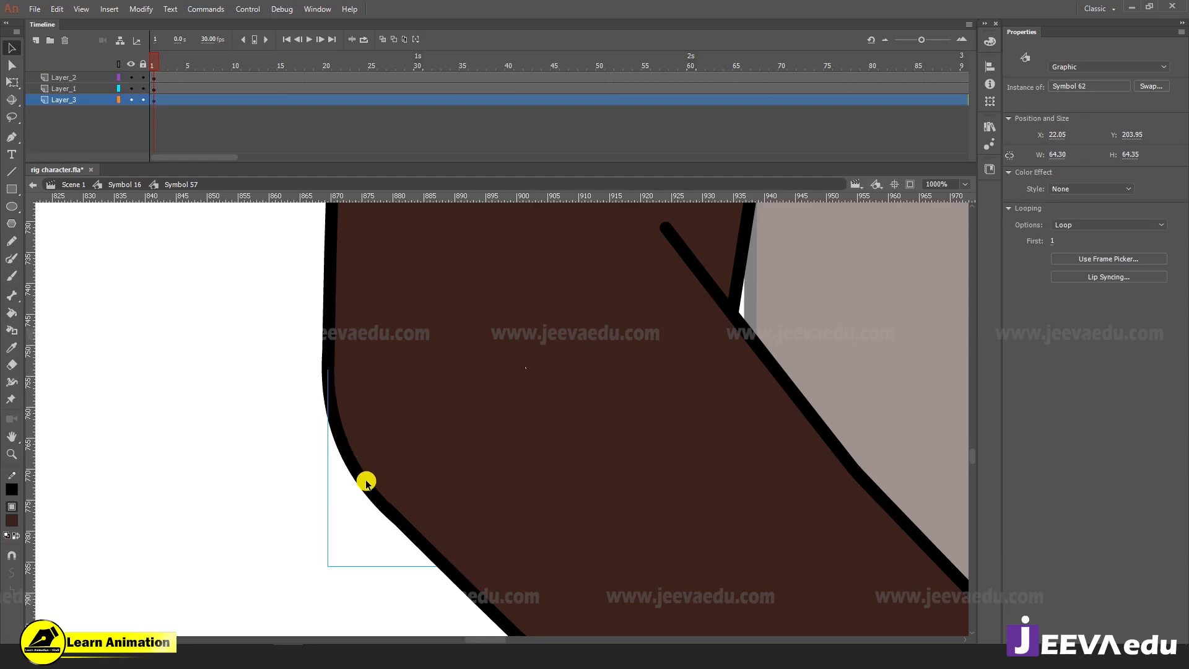
Toggle Layer_3's visibility to check the knee circle, and undo the lower leg's rotation
{"action": "left_click", "coordinate": [133, 97]}
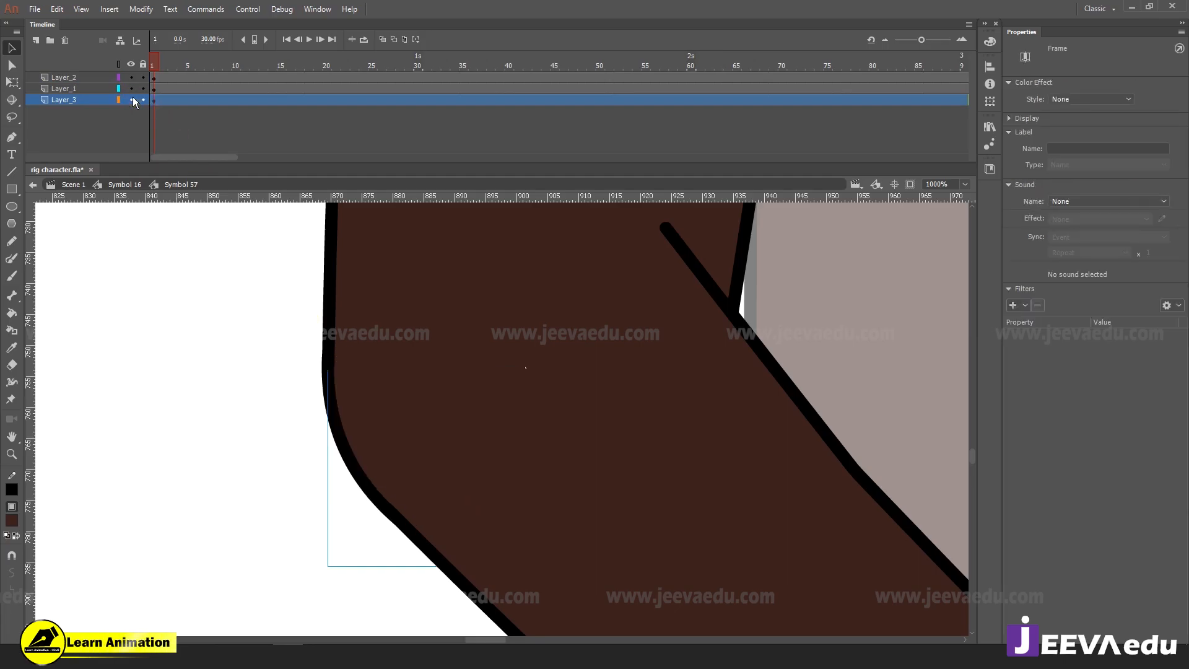
{"action": "key", "text": "z"}
{"action": "left_click", "coordinate": [577, 472], "text": "alt"}
{"action": "left_click", "coordinate": [566, 441], "text": "alt"}
{"action": "left_click", "coordinate": [566, 442], "text": "alt"}
{"action": "key", "text": "v"}
{"action": "left_click", "coordinate": [534, 451]}
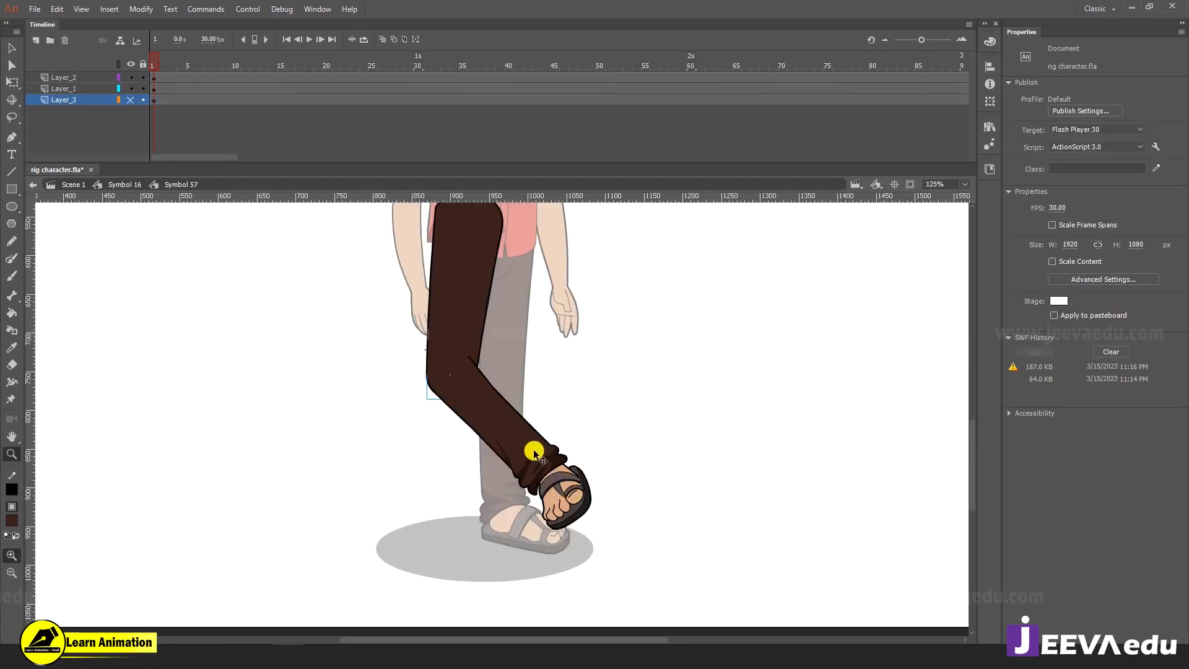
{"action": "key", "text": "ctrl+z"}
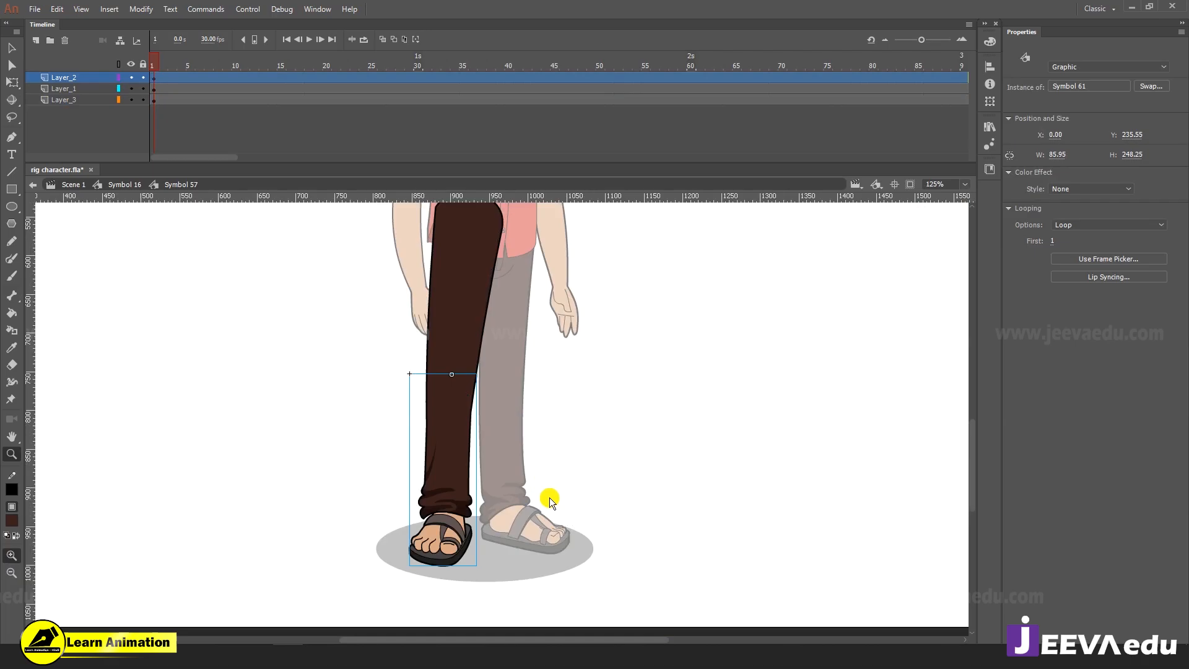
{"action": "key", "text": "v"}
{"action": "left_click", "coordinate": [503, 488]}
{"action": "key", "text": "z"}
{"action": "left_click", "coordinate": [465, 438], "text": "alt"}
{"action": "left_click", "coordinate": [465, 437]}
{"action": "key", "text": "v"}
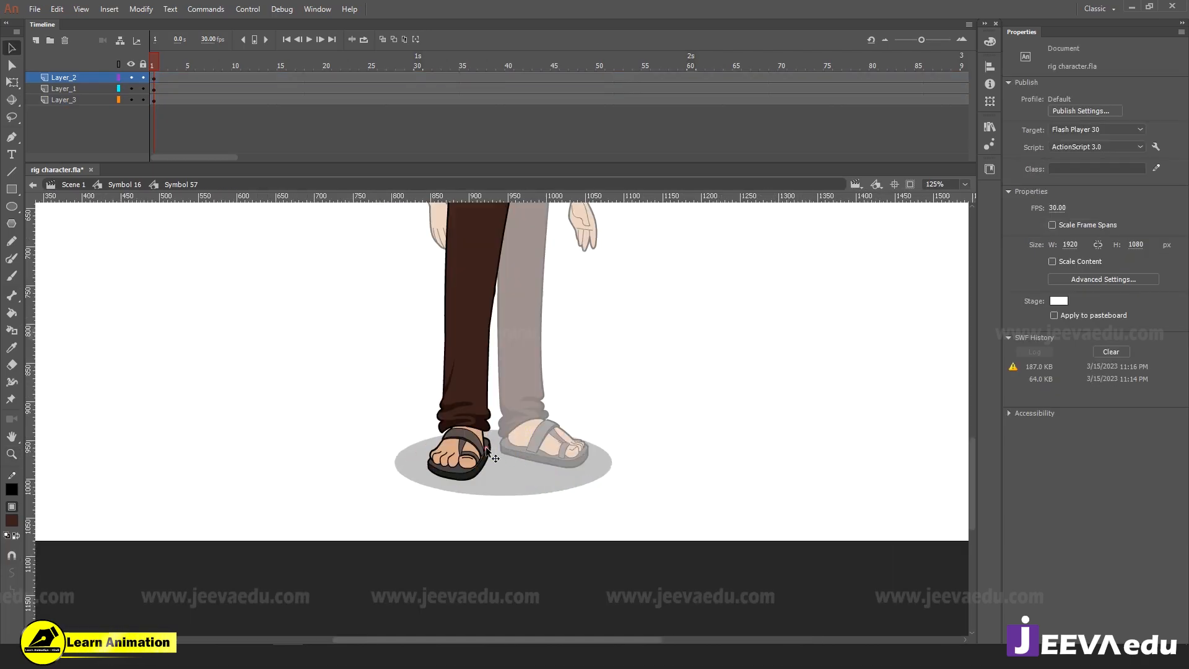
{"action": "left_click", "coordinate": [484, 443]}
{"action": "key", "text": "q"}
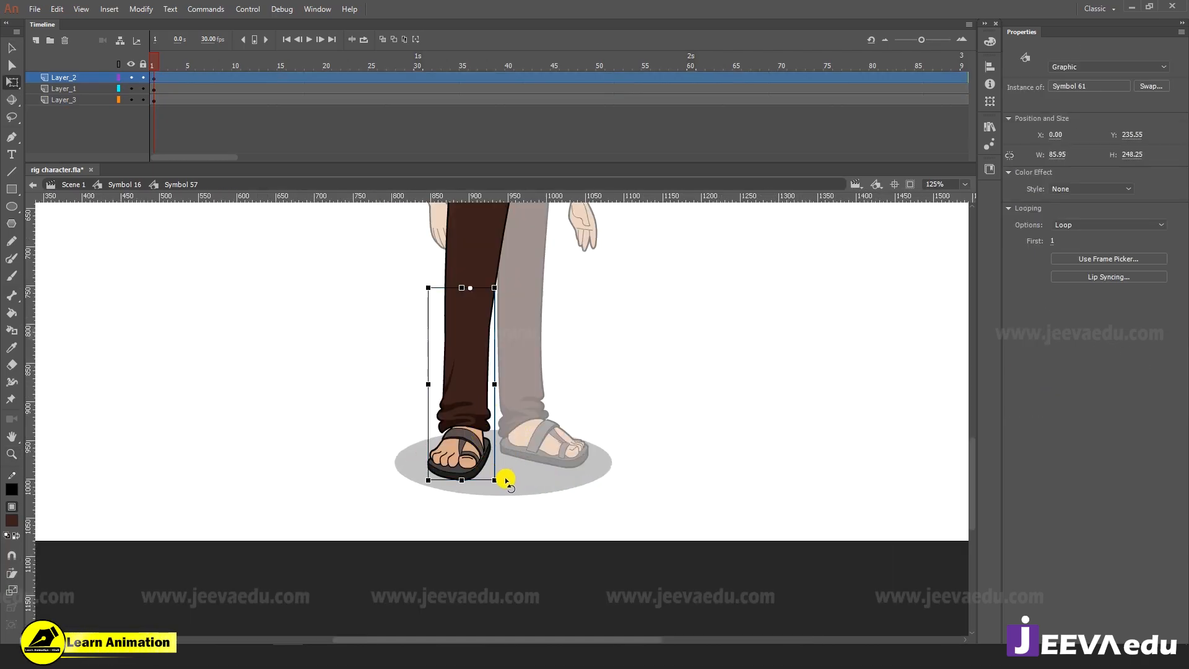
{"action": "left_click", "coordinate": [207, 100]}
{"action": "left_click_drag", "start_coordinate": [195, 79], "coordinate": [225, 92]}
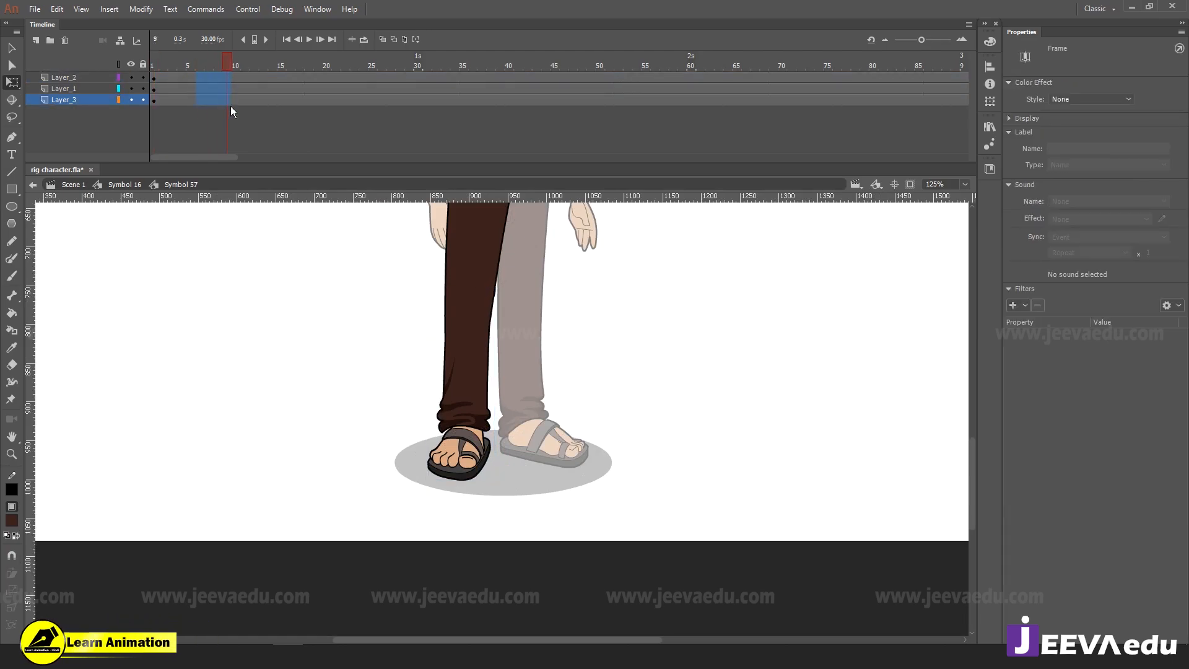
{"action": "left_click", "coordinate": [235, 111]}
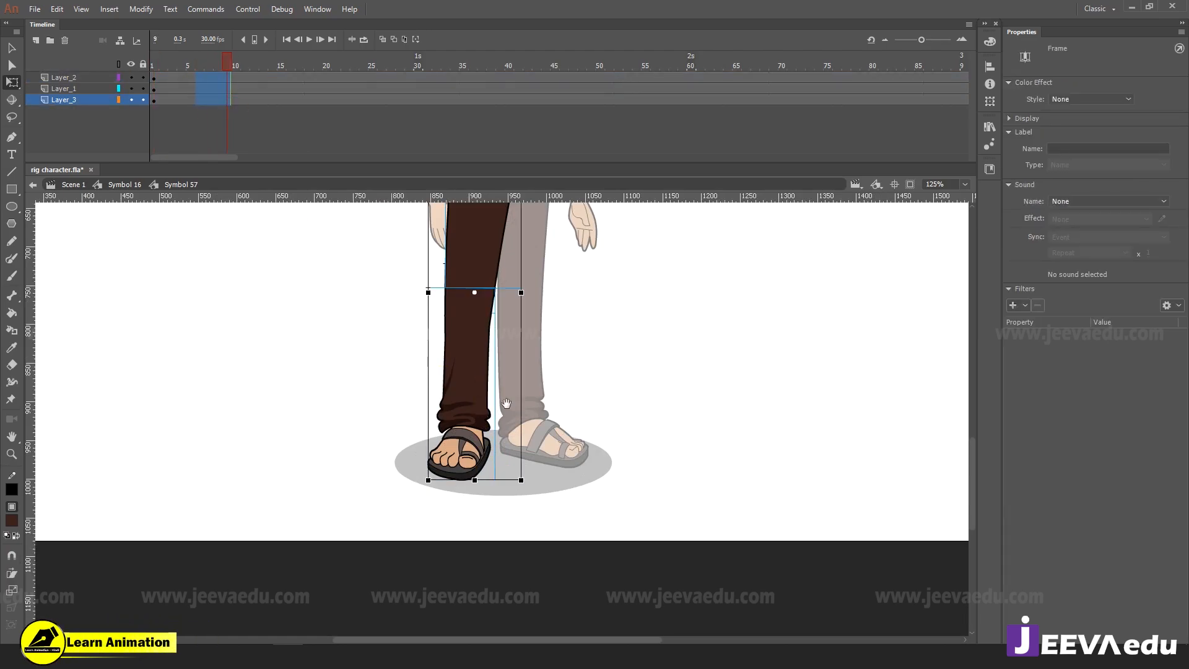
{"action": "left_click_drag", "start_coordinate": [506, 403], "coordinate": [528, 449]}
{"action": "key", "text": "v"}
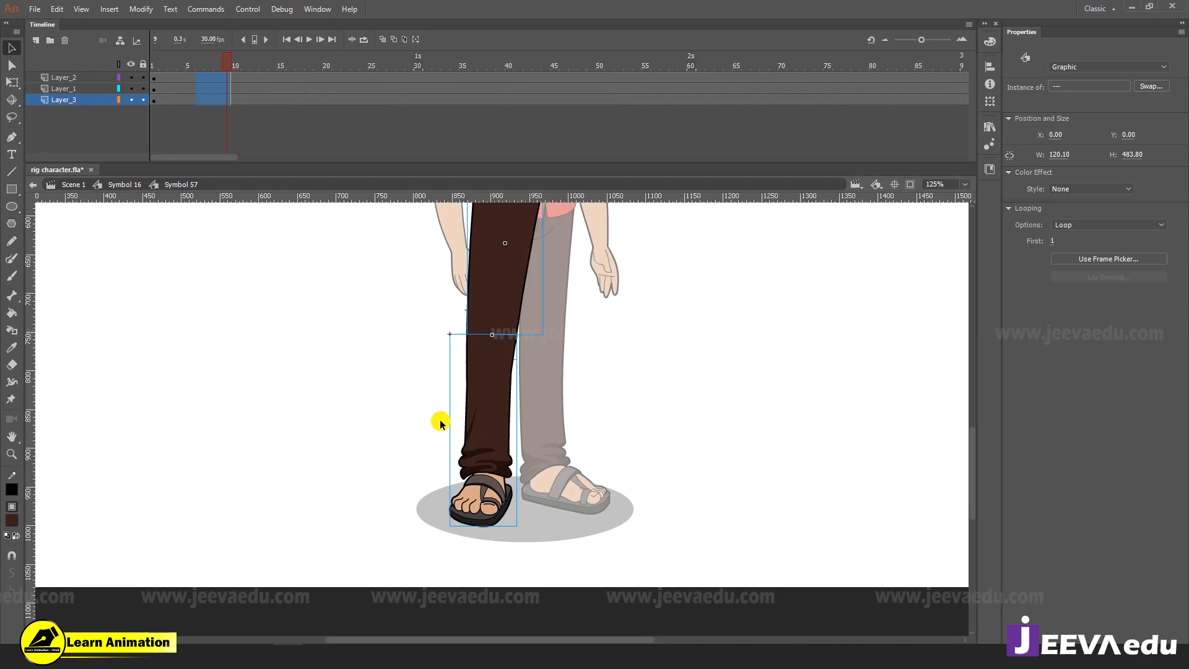
{"action": "left_click", "coordinate": [431, 437]}
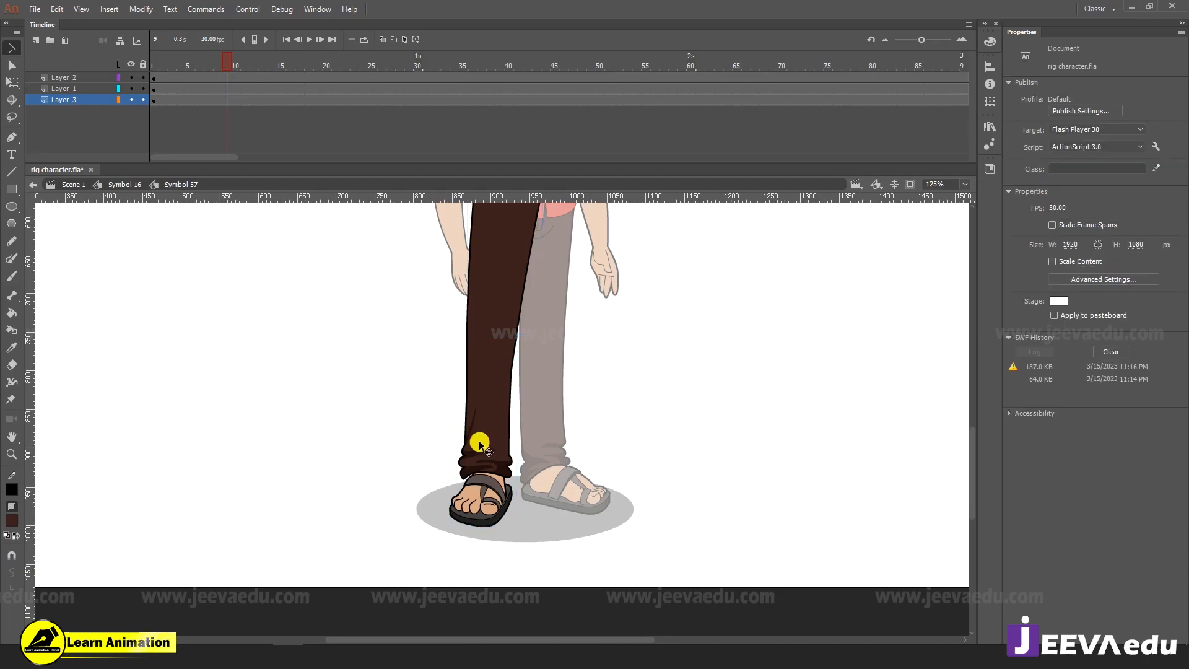
Rotate the lower leg once more about its knee pivot and undo the rotation
{"action": "left_click", "coordinate": [480, 444]}
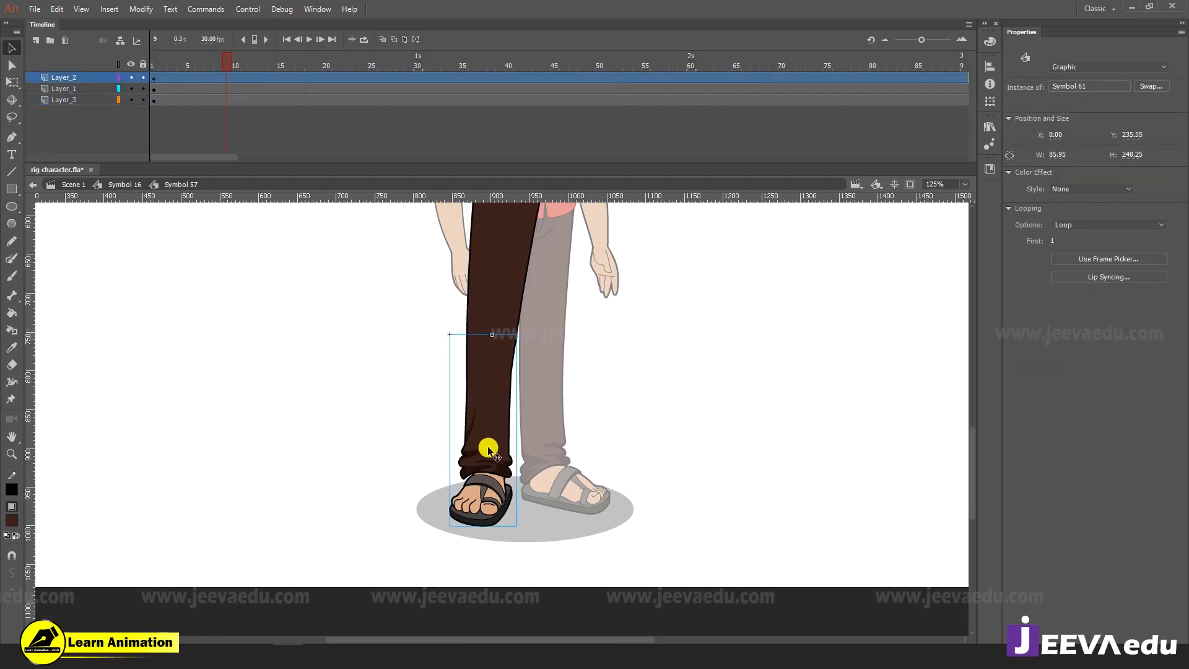
{"action": "key", "text": "q"}
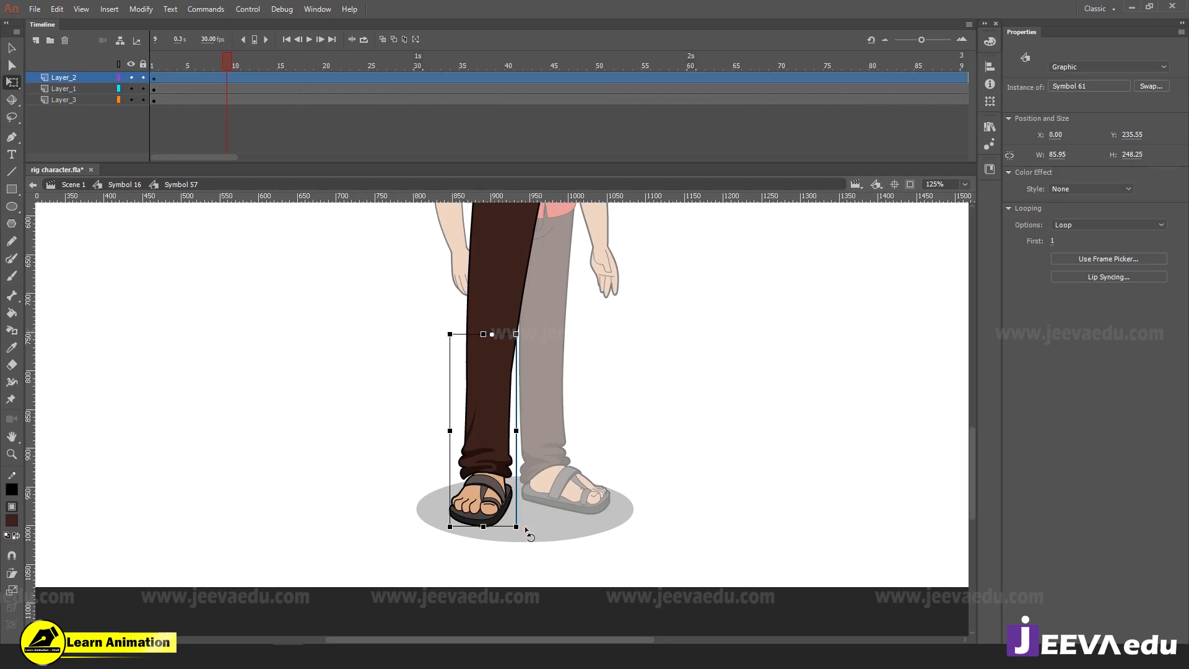
{"action": "left_click_drag", "start_coordinate": [525, 528], "coordinate": [642, 456]}
{"action": "key", "text": "ctrl+z"}
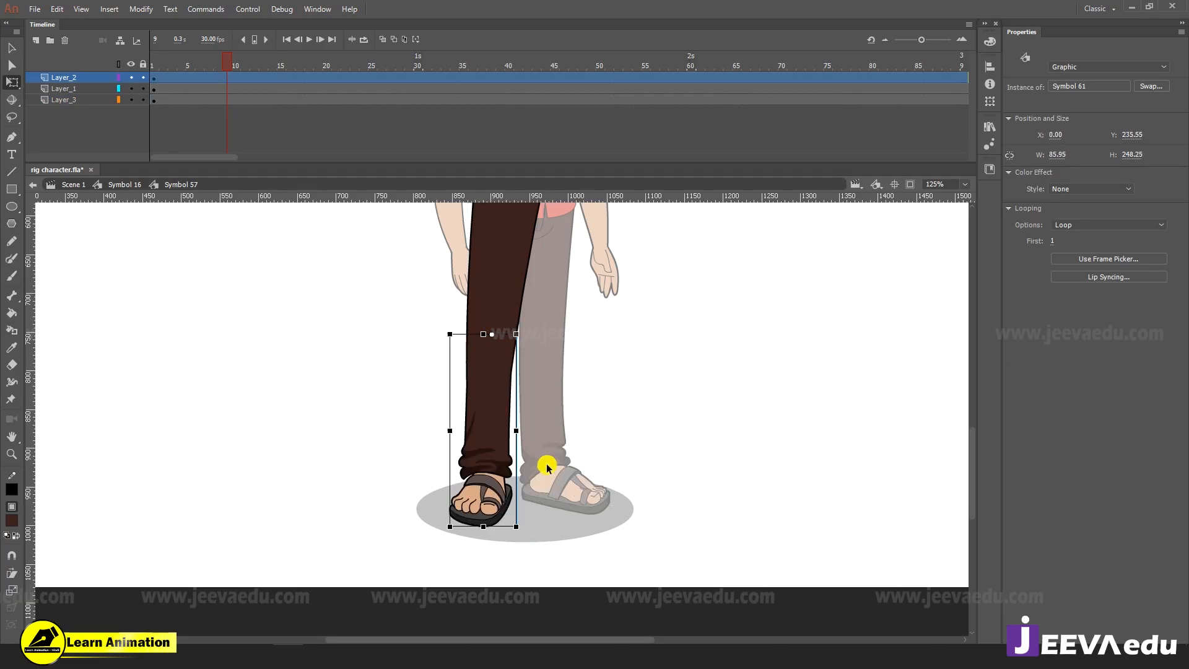
Open the lower leg symbol for editing and select all the foot and sandal pieces, leaving them in place
{"action": "double_click", "coordinate": [499, 498]}
{"action": "key", "text": "v"}
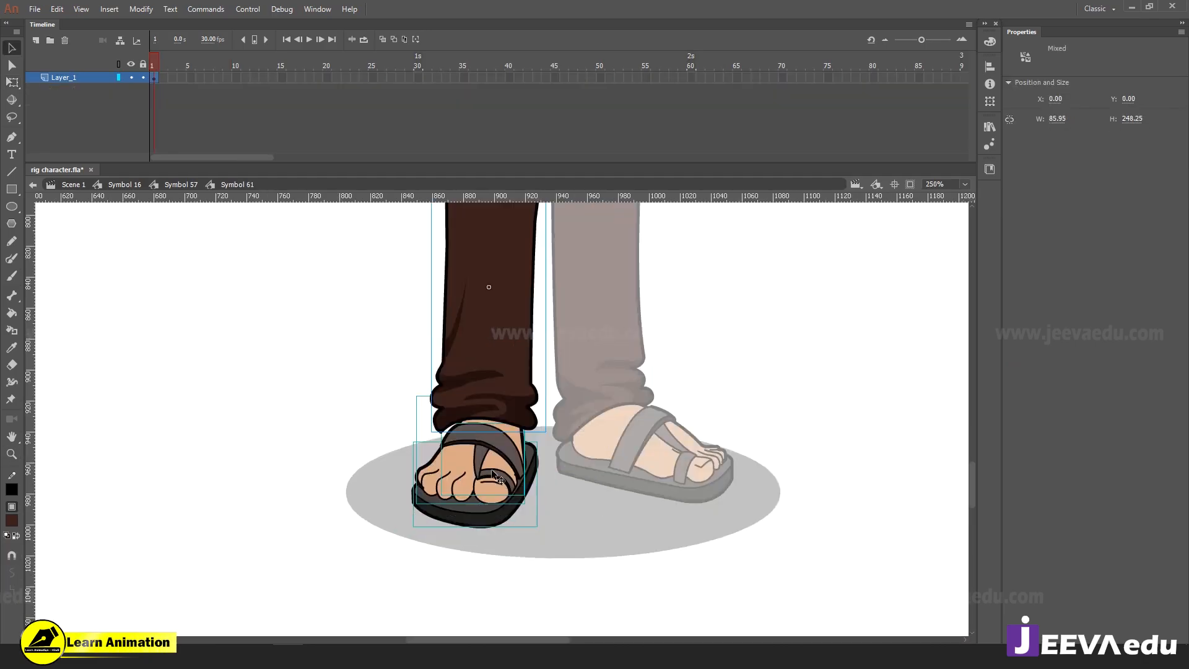
{"action": "scroll", "coordinate": [494, 480], "scroll_direction": "up", "scroll_amount": 2}
{"action": "left_click", "coordinate": [557, 471]}
{"action": "left_click_drag", "start_coordinate": [567, 445], "coordinate": [459, 541]}
{"action": "left_click_drag", "start_coordinate": [499, 480], "coordinate": [365, 485]}
{"action": "key", "text": "ctrl+z"}
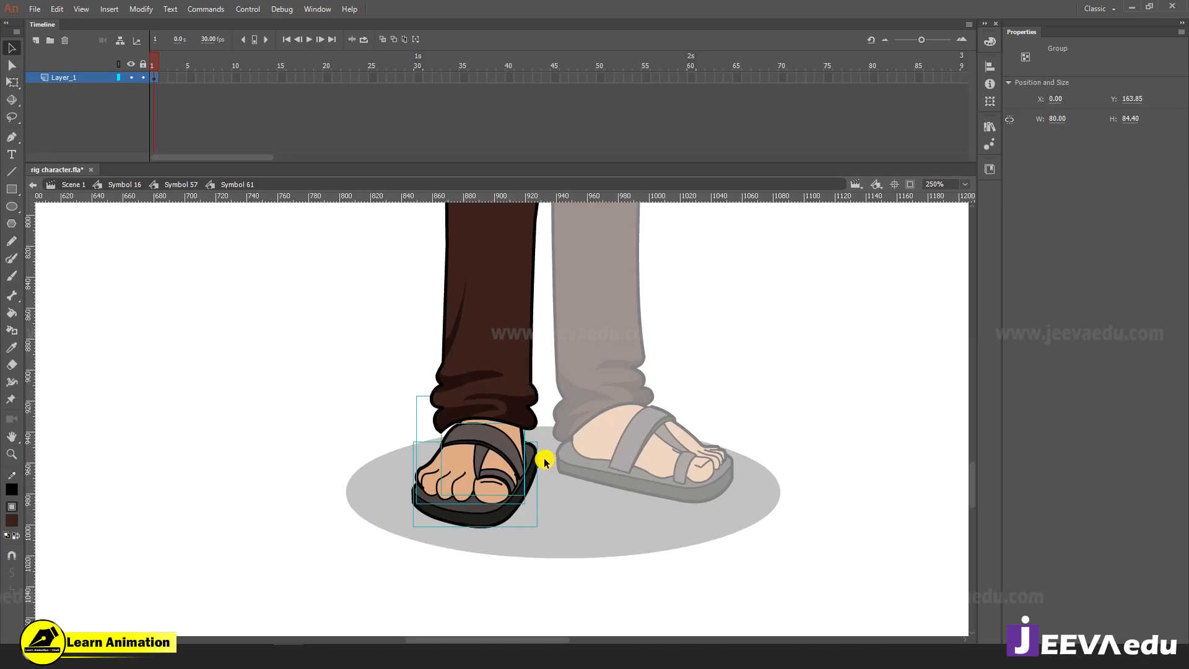
Cut the foot and sandal pieces and paste them in place on a new layer above the trouser leg
{"action": "key", "text": "Delete"}
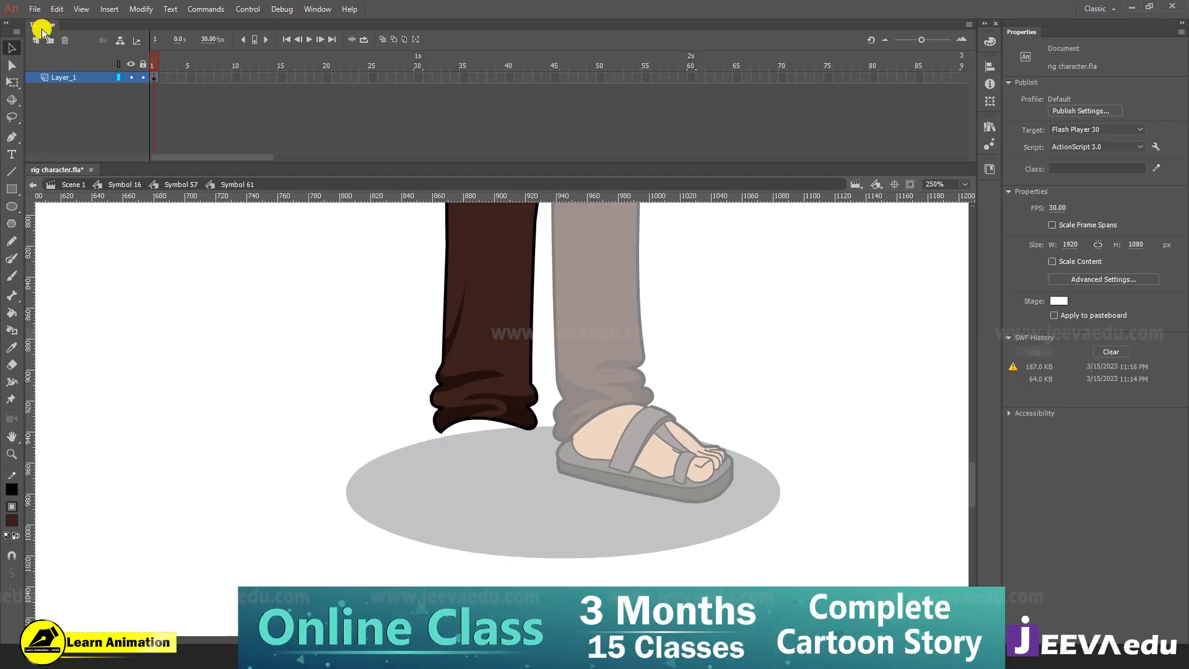
{"action": "key", "text": "ctrl+shift+v"}
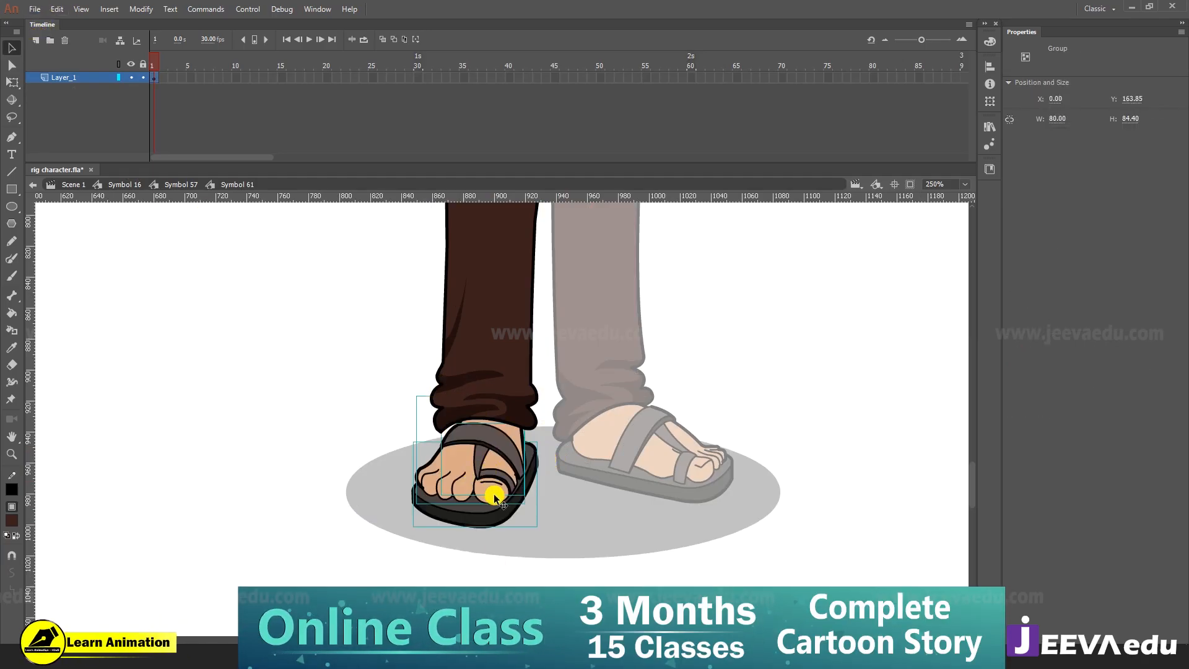
{"action": "key", "text": "Delete"}
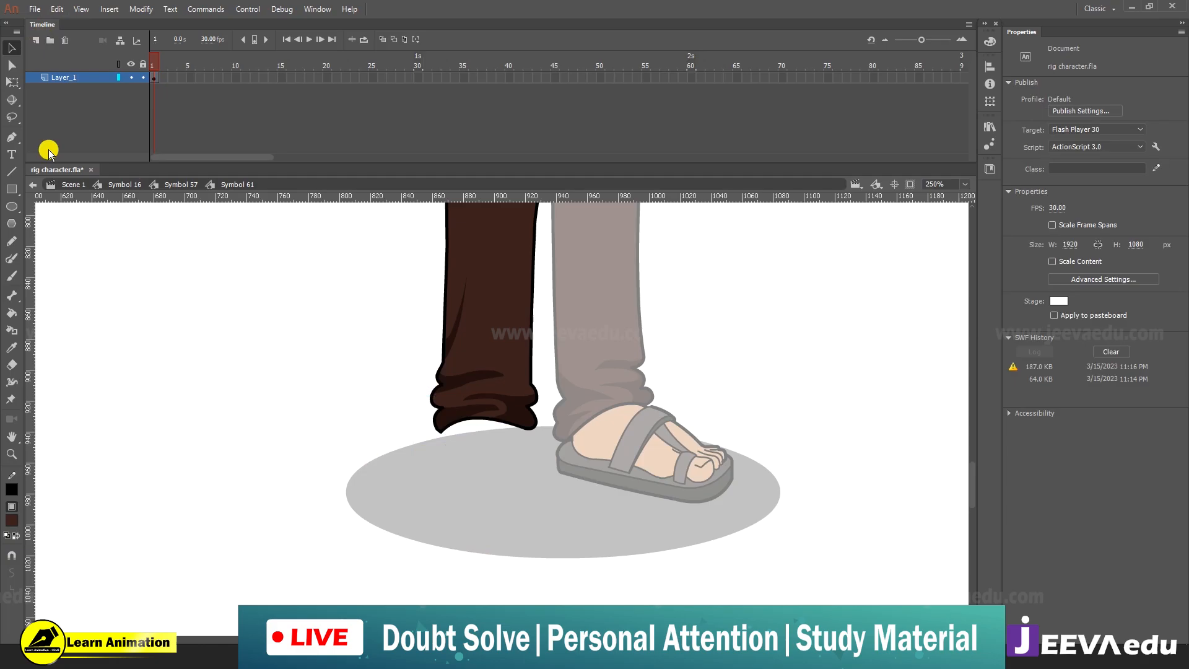
{"action": "left_click", "coordinate": [35, 41]}
{"action": "right_click", "coordinate": [233, 366]}
{"action": "left_click", "coordinate": [281, 415]}
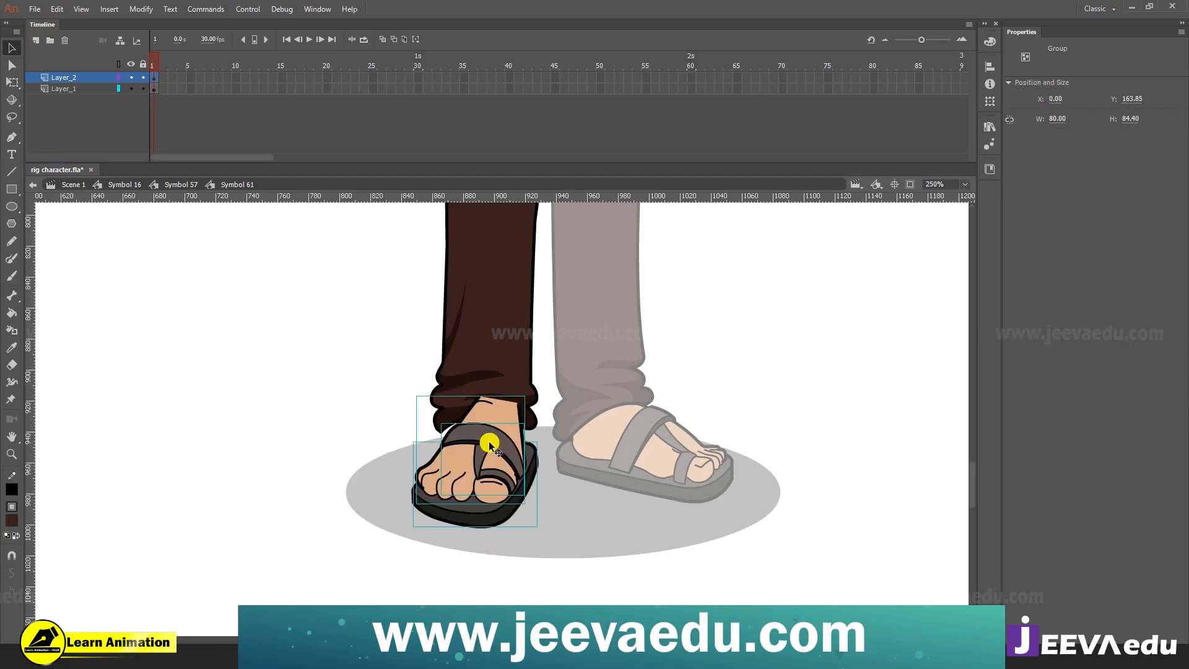
Convert the foot and sandal pieces to a graphic symbol and move their layer beneath the trouser leg layer
{"action": "key", "text": "F8"}
{"action": "key", "text": "Return"}
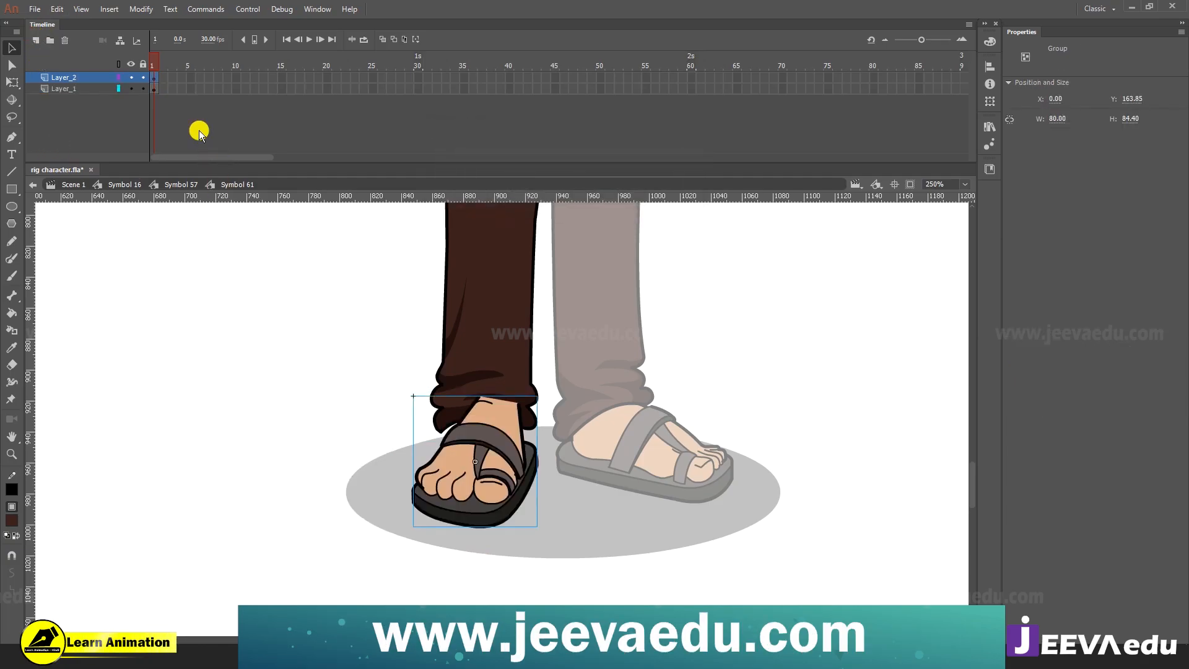
{"action": "key", "text": "q"}
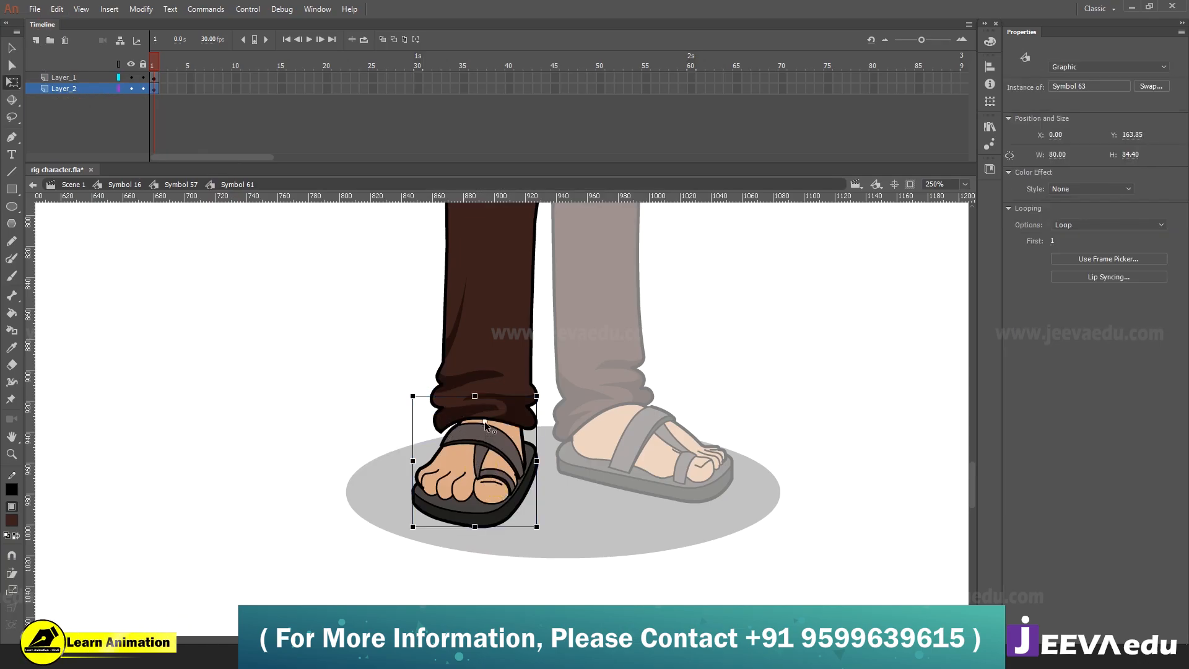
Rotate the foot symbol slightly about its ankle pivot and inspect where it meets the trouser cuff
{"action": "mouse_move", "coordinate": [543, 523]}
{"action": "left_mouse_down"}
{"action": "mouse_move", "coordinate": [483, 526]}
{"action": "mouse_move", "coordinate": [549, 528]}
{"action": "mouse_move", "coordinate": [548, 516]}
{"action": "left_mouse_up"}
{"action": "key", "text": "z"}
{"action": "left_click", "coordinate": [460, 422]}
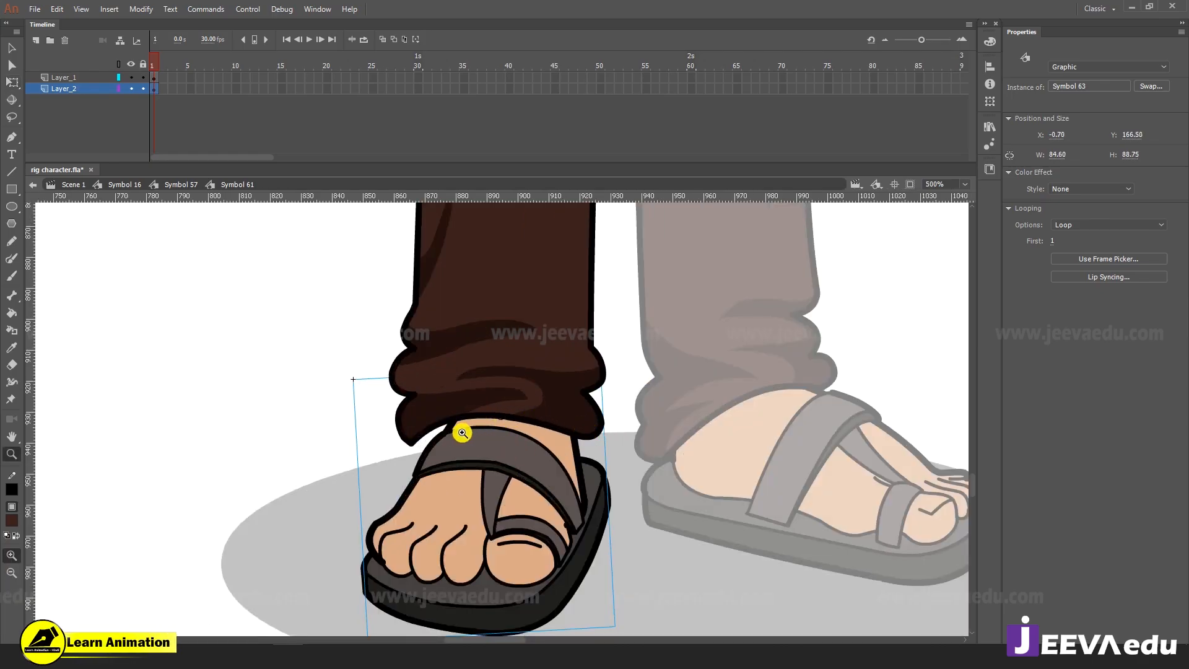
{"action": "left_click", "coordinate": [574, 440]}
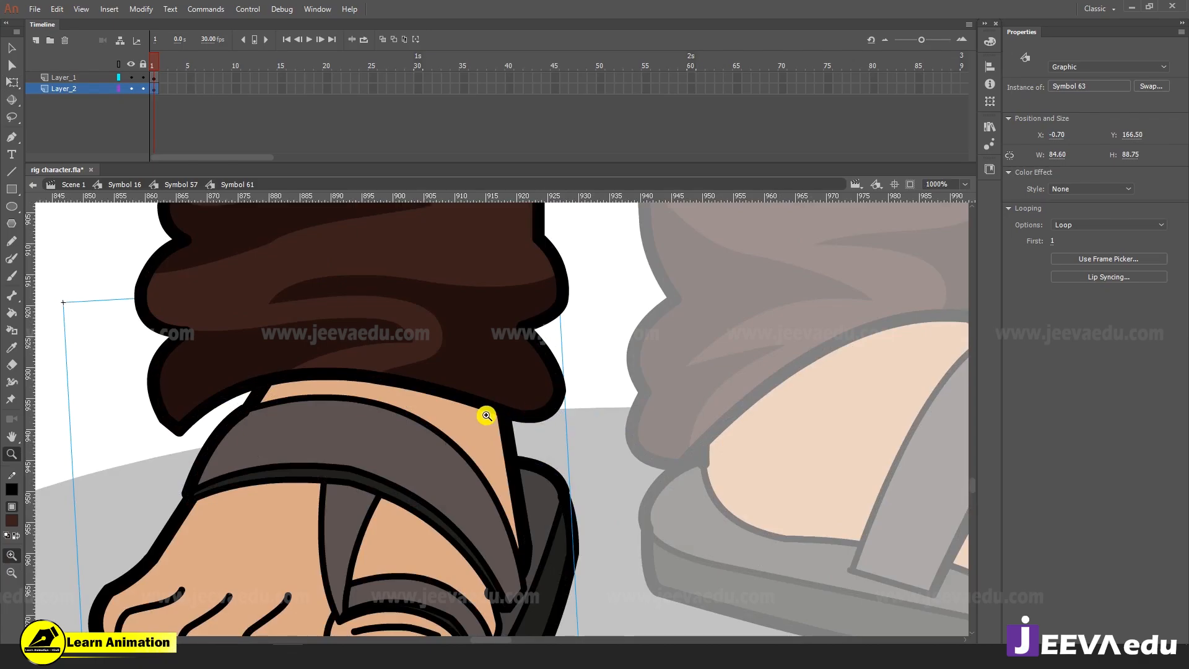
{"action": "left_click", "coordinate": [396, 413], "text": "alt"}
{"action": "left_click", "coordinate": [402, 424], "text": "alt"}
{"action": "left_click", "coordinate": [421, 441], "text": "alt"}
{"action": "key", "text": "q"}
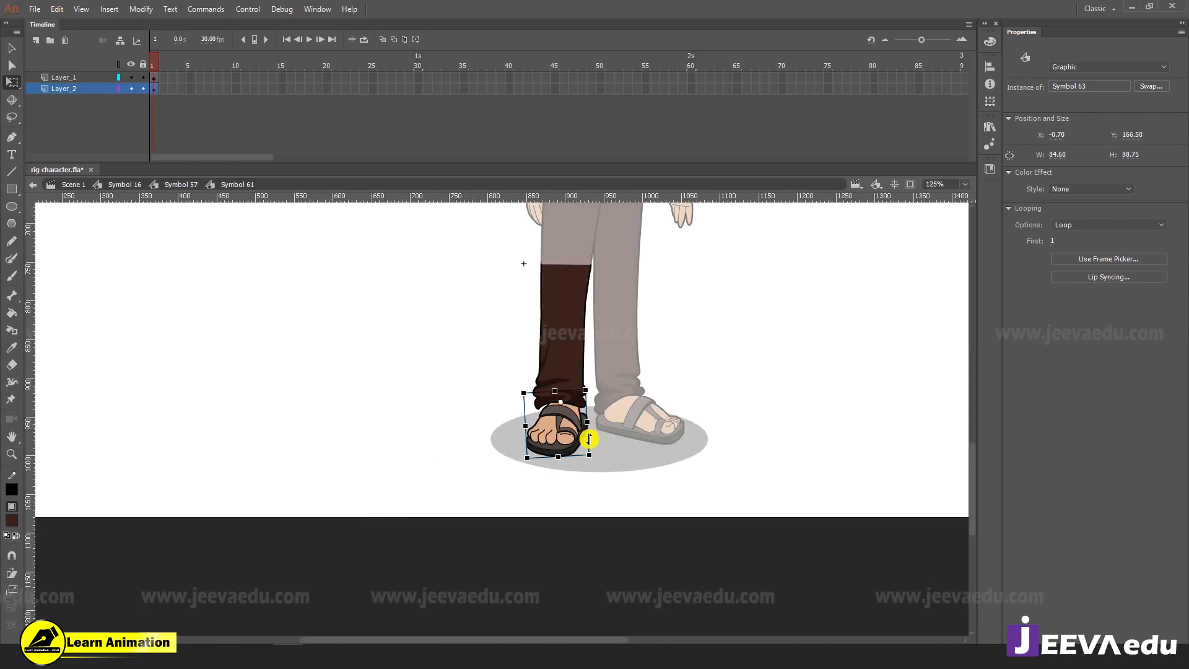
{"action": "key", "text": "z"}
{"action": "left_click", "coordinate": [574, 432]}
{"action": "left_click_drag", "start_coordinate": [563, 474], "coordinate": [571, 501]}
{"action": "key", "text": "v"}
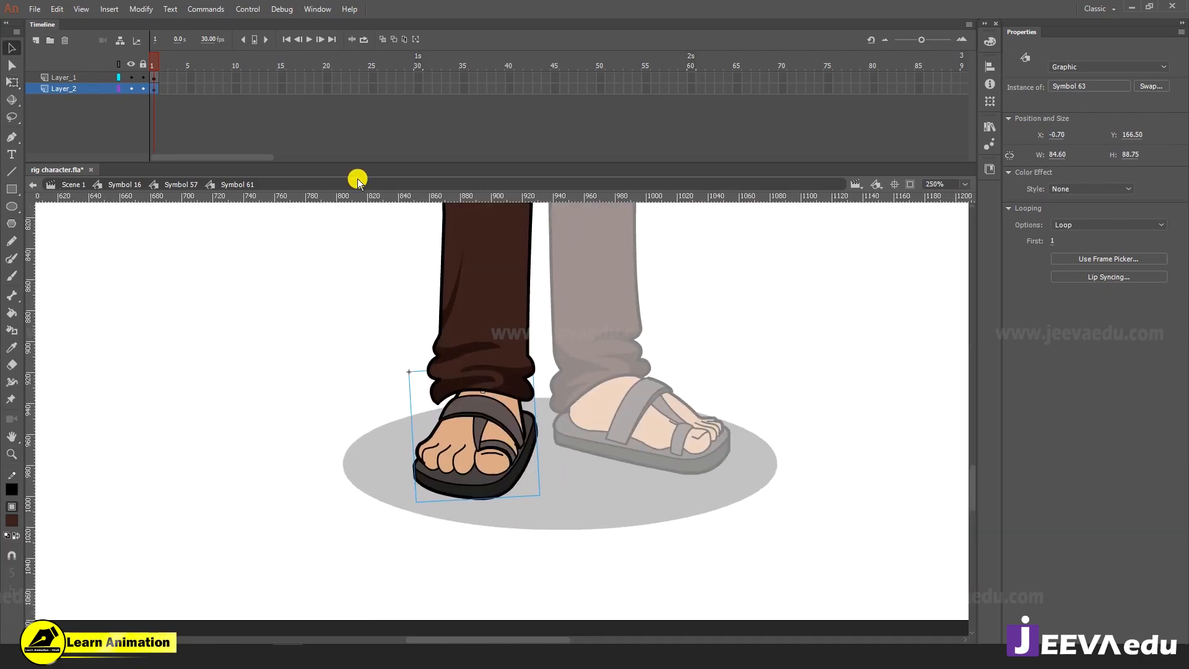
Extend both layers of the lower leg symbol with frames along the timeline
{"action": "left_click_drag", "start_coordinate": [298, 87], "coordinate": [436, 92]}
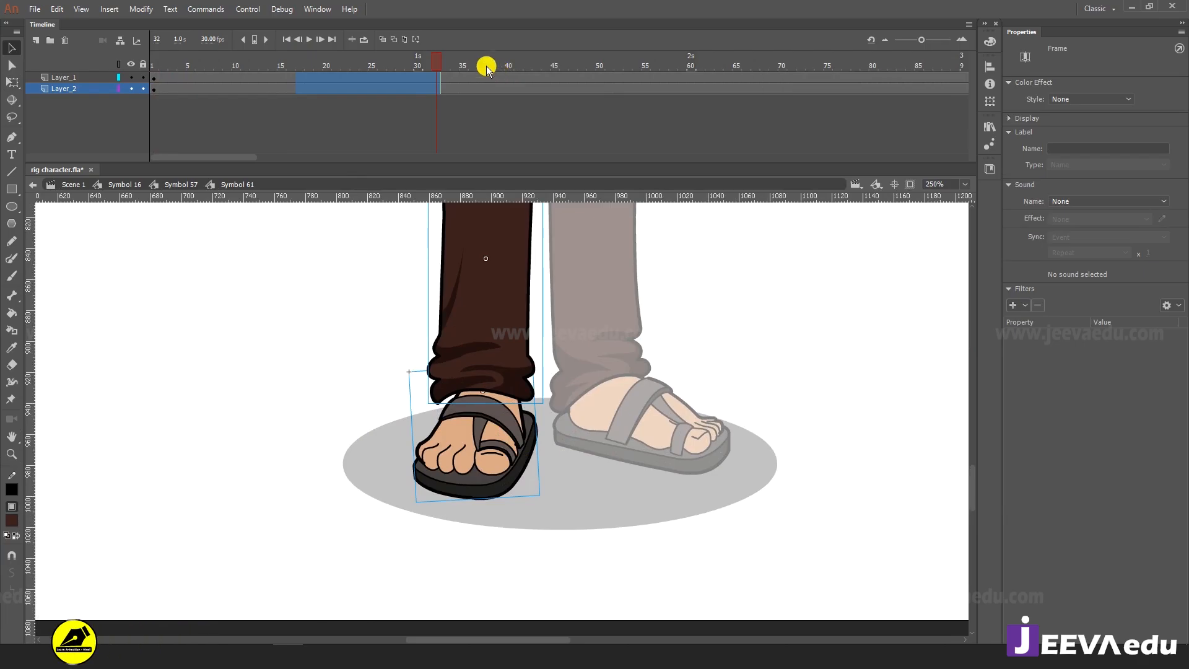
{"action": "left_click", "coordinate": [134, 98]}
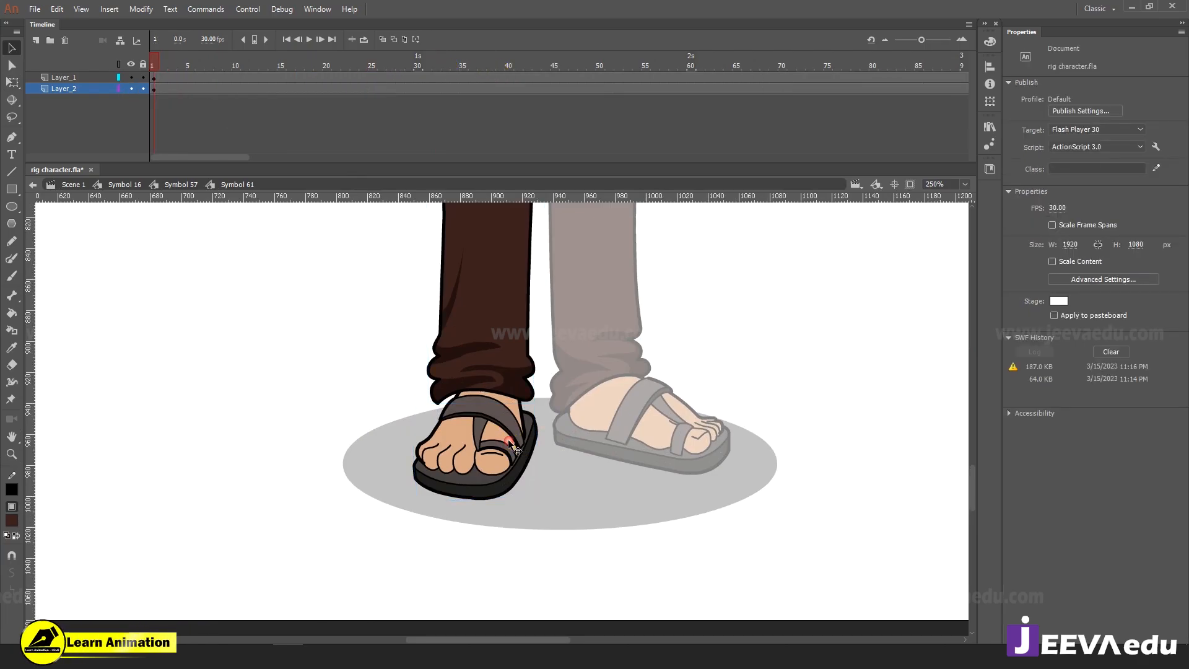
Open the foot symbol for editing and convert all its pieces into a nested graphic symbol
{"action": "left_click", "coordinate": [487, 447]}
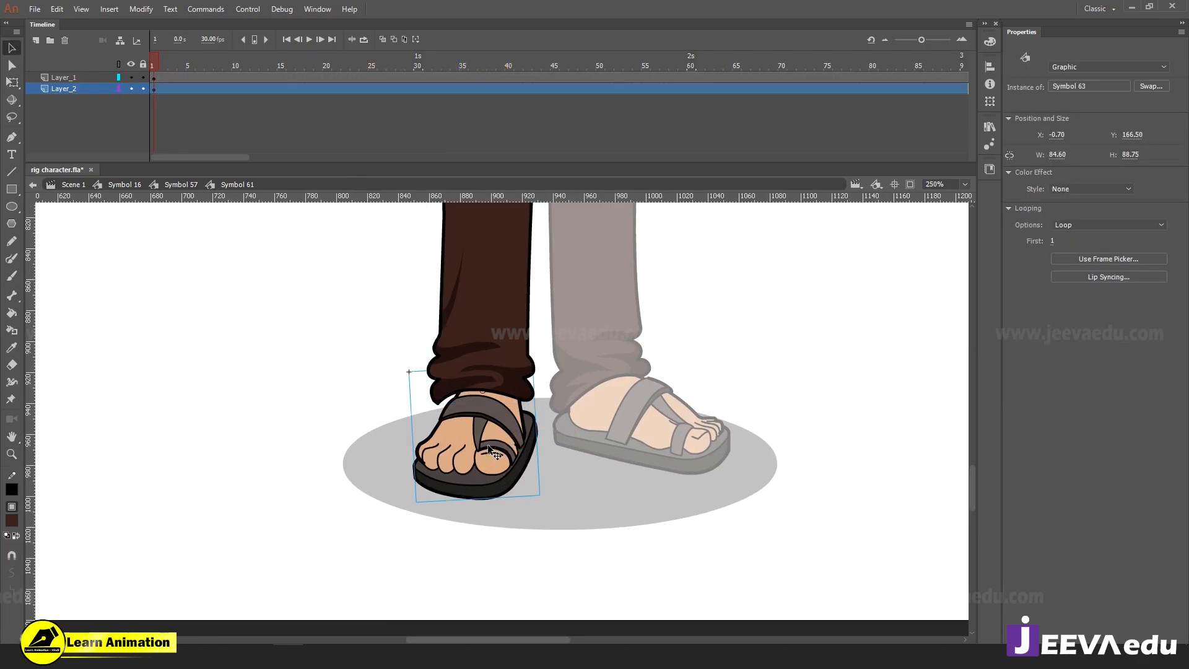
{"action": "double_click", "coordinate": [488, 444]}
{"action": "left_click_drag", "start_coordinate": [598, 318], "coordinate": [360, 577]}
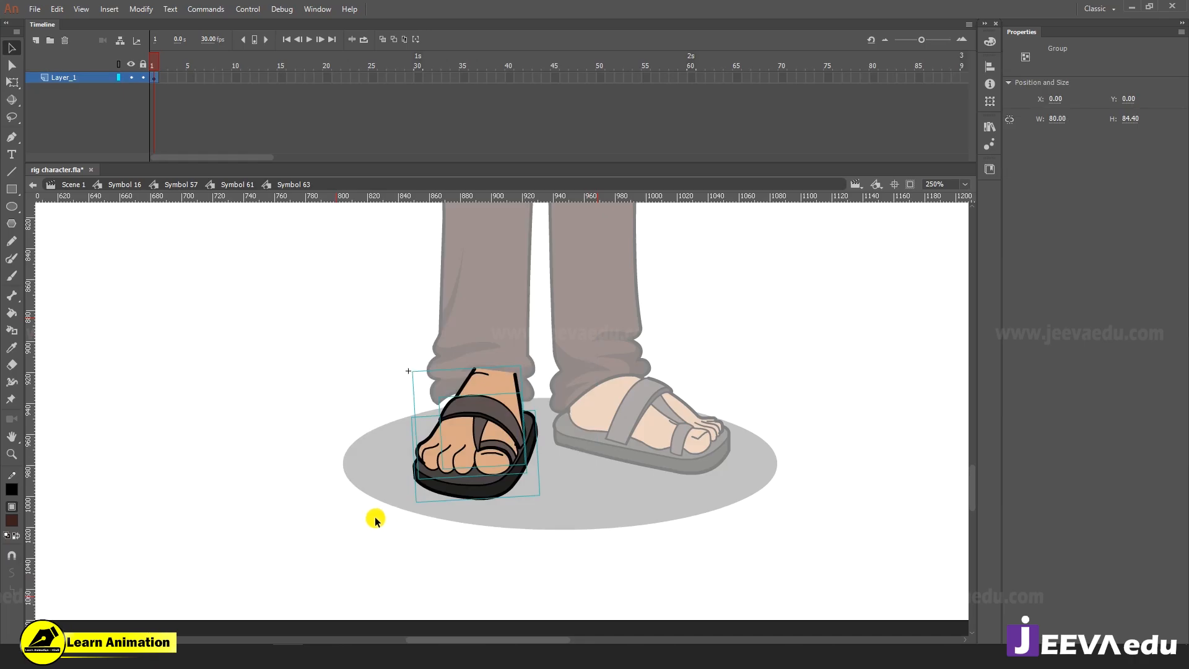
{"action": "key", "text": "F8"}
{"action": "key", "text": "Return"}
Set the nested foot symbol's looping to Single Frame and extend its layer with frames along the timeline
{"action": "left_click", "coordinate": [1083, 227]}
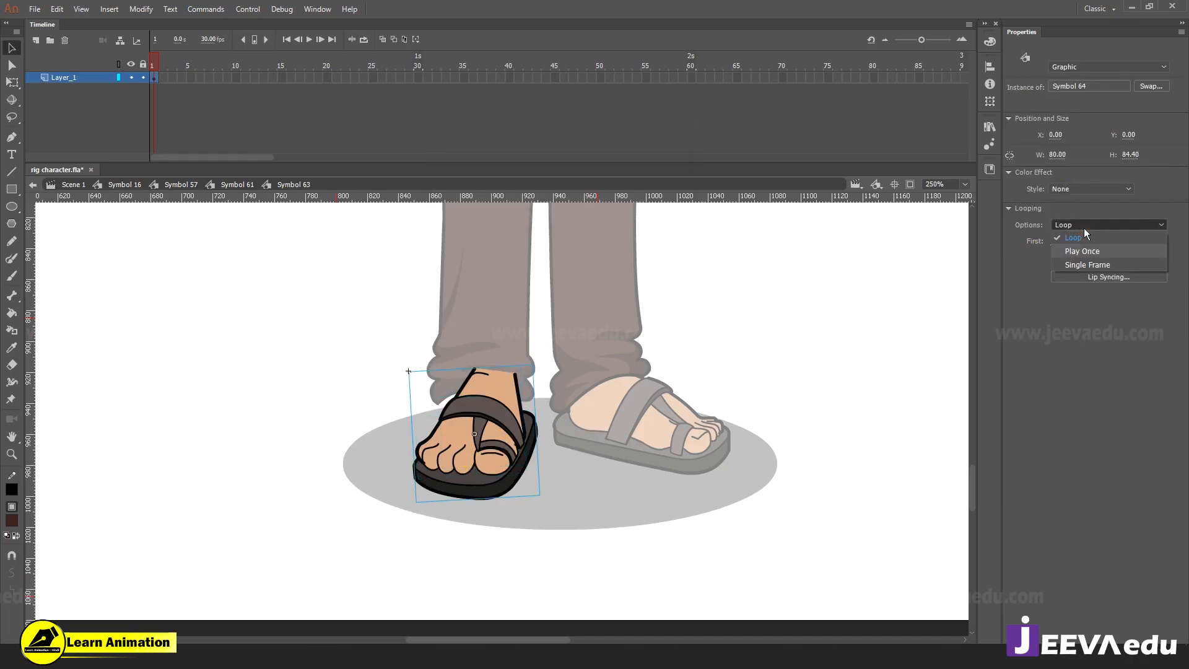
{"action": "left_click", "coordinate": [1080, 258]}
{"action": "left_click_drag", "start_coordinate": [262, 77], "coordinate": [57, 179]}
{"action": "key", "text": "F5"}
Open the nested foot symbol to view its pieces, and return to the lower leg symbol
{"action": "double_click", "coordinate": [516, 452]}
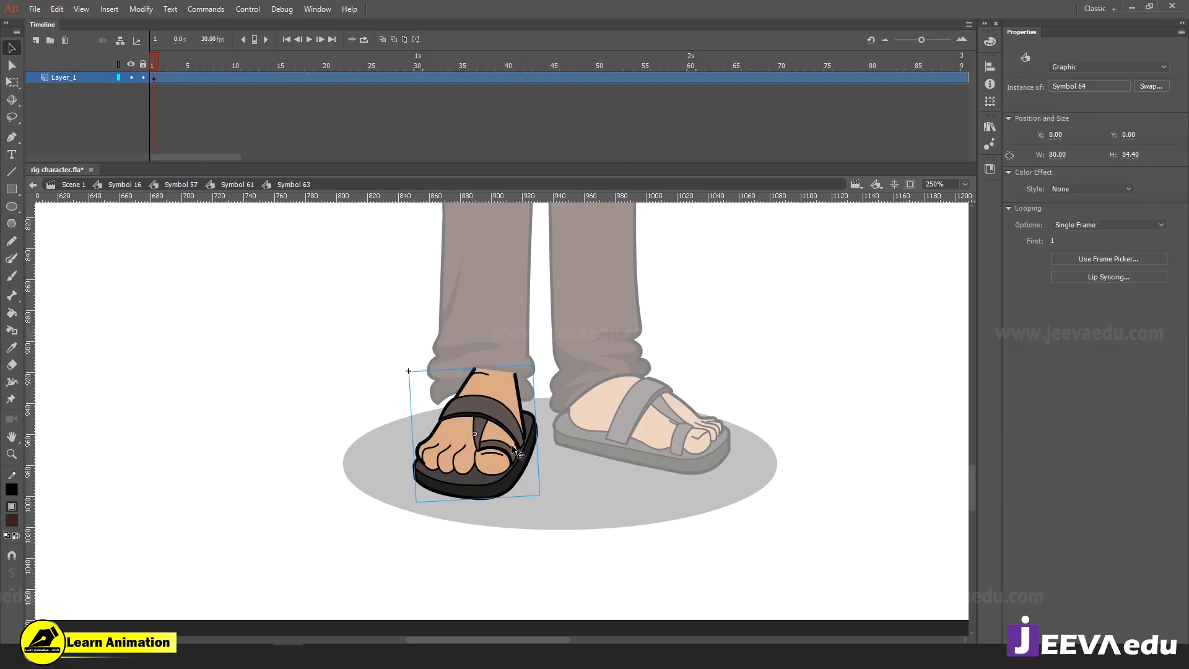
{"action": "left_click", "coordinate": [516, 452]}
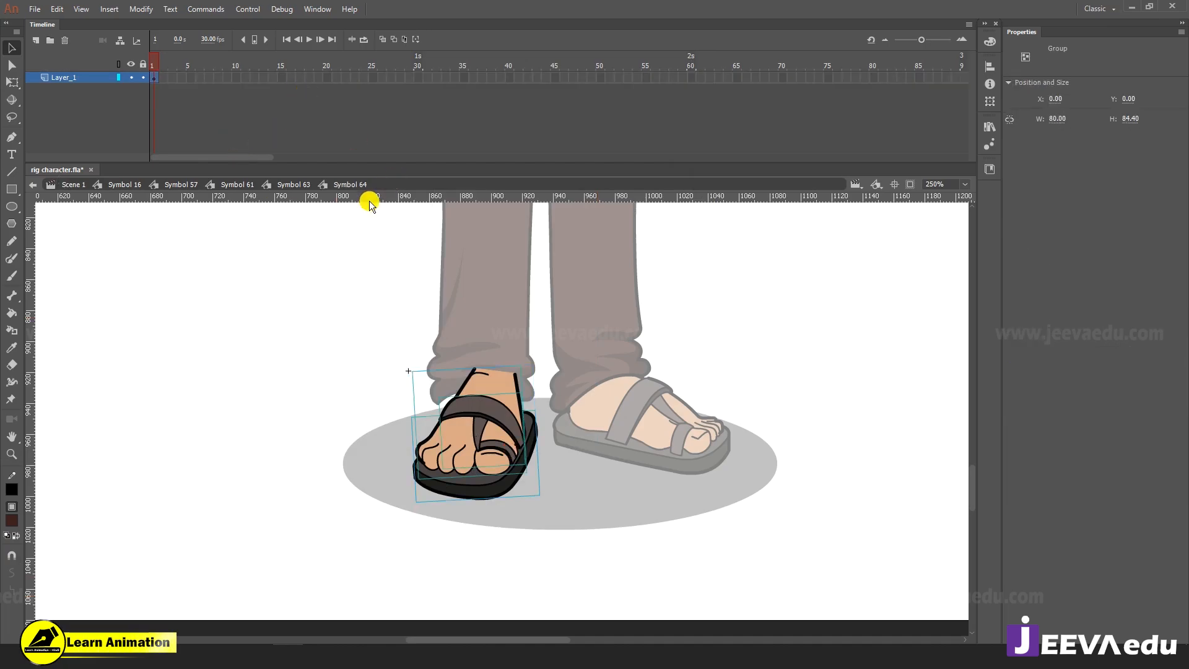
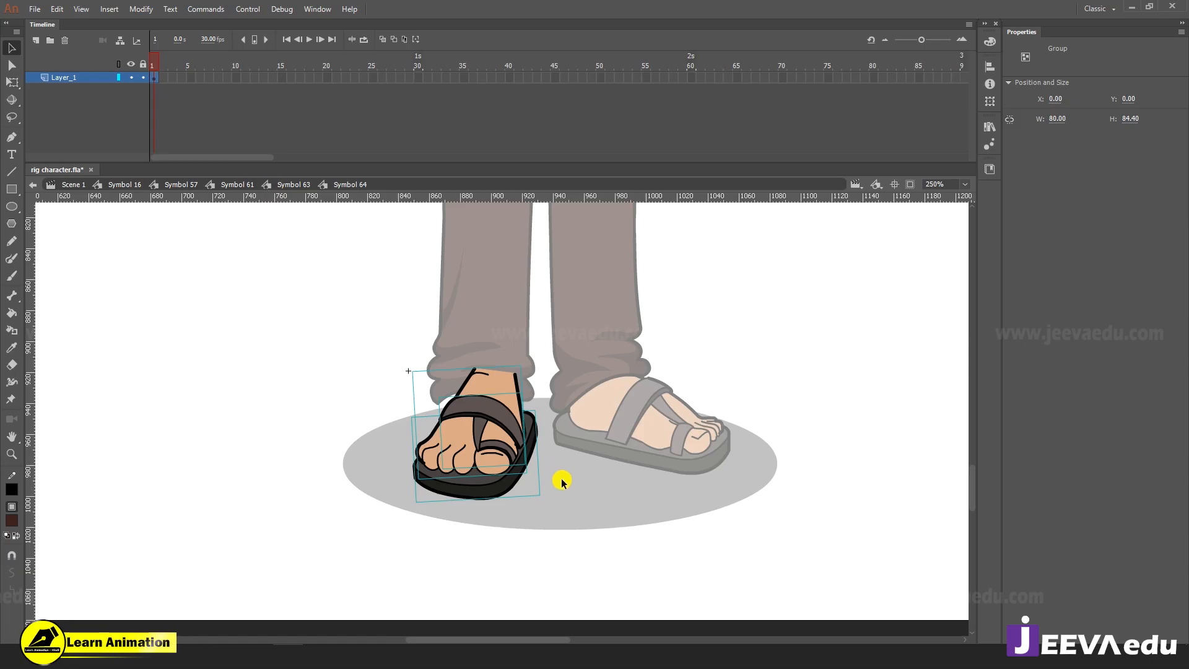
{"action": "left_click", "coordinate": [237, 185]}
{"action": "key", "text": "z"}
{"action": "left_click", "coordinate": [506, 427], "text": "alt"}
{"action": "key", "text": "v"}
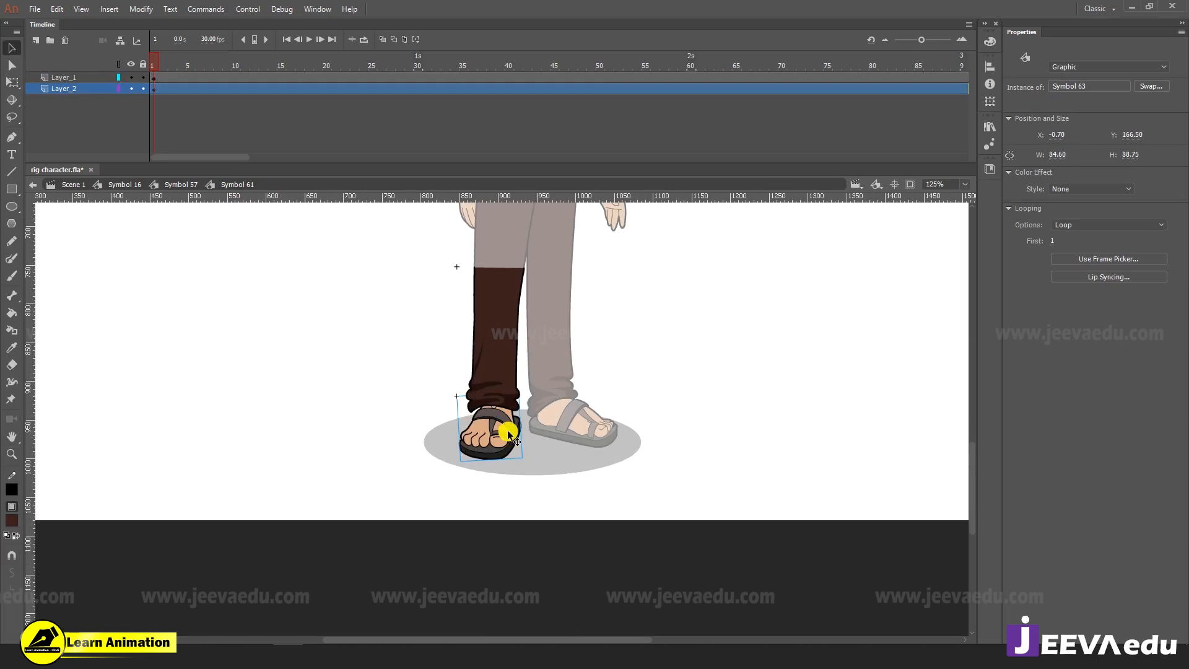
Step out of and back into the lower leg symbol, try moving the foot, and undo the move
{"action": "double_click", "coordinate": [421, 436]}
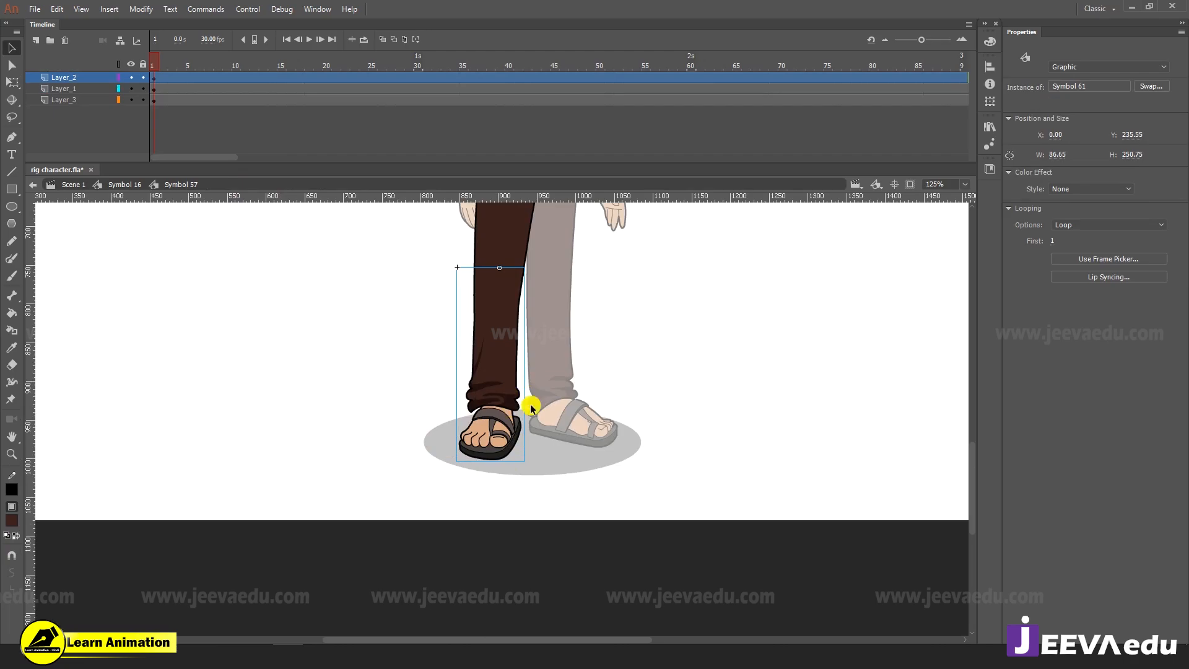
{"action": "double_click", "coordinate": [506, 433]}
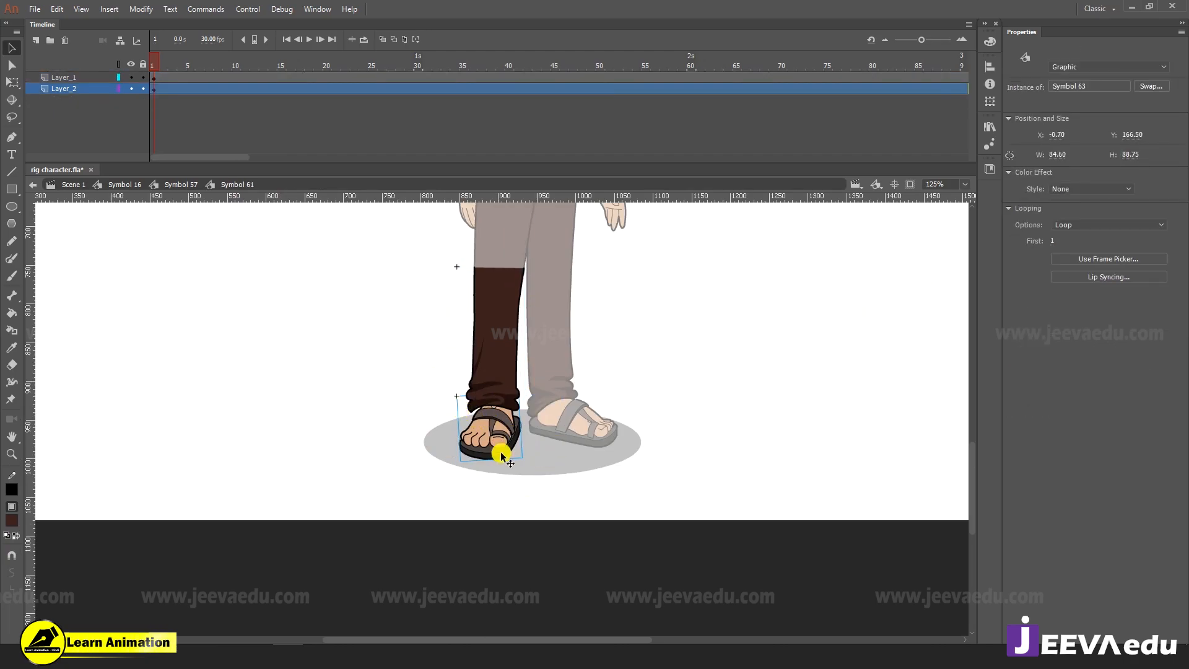
{"action": "left_click_drag", "start_coordinate": [500, 453], "coordinate": [501, 465]}
{"action": "key", "text": "ctrl+z"}
{"action": "double_click", "coordinate": [411, 402]}
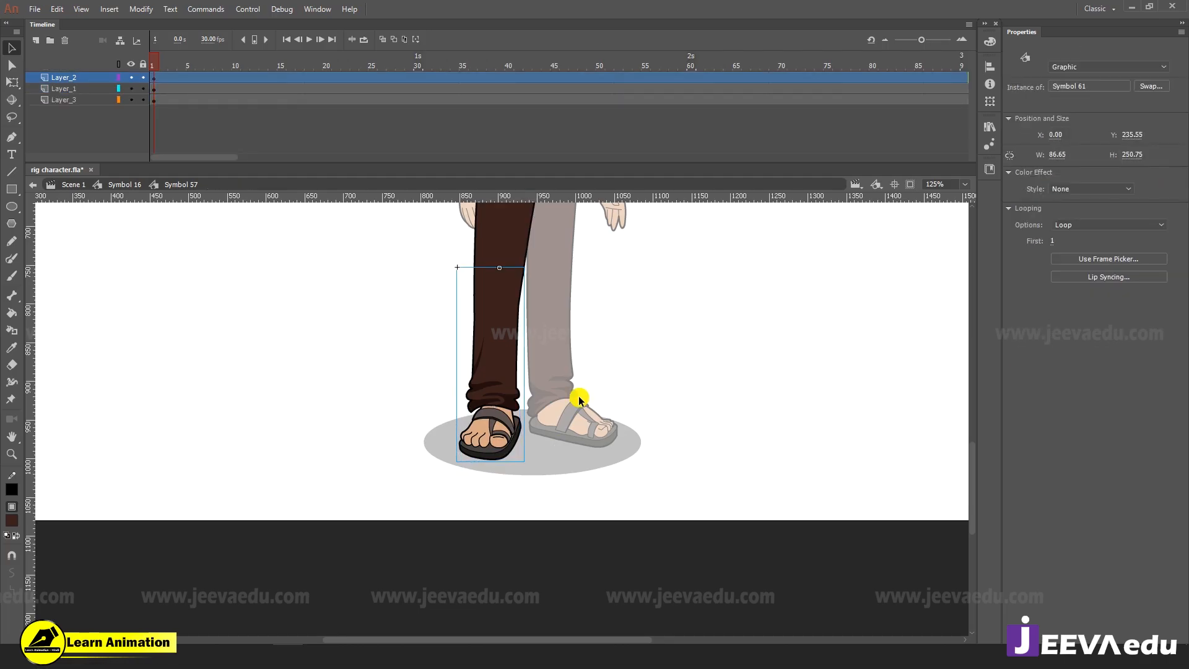
Return to the character symbol and select the second leg's trouser and foot pieces, undoing a test move
{"action": "key", "text": "z"}
{"action": "left_click", "coordinate": [569, 394], "text": "alt"}
{"action": "key", "text": "v"}
{"action": "double_click", "coordinate": [530, 380]}
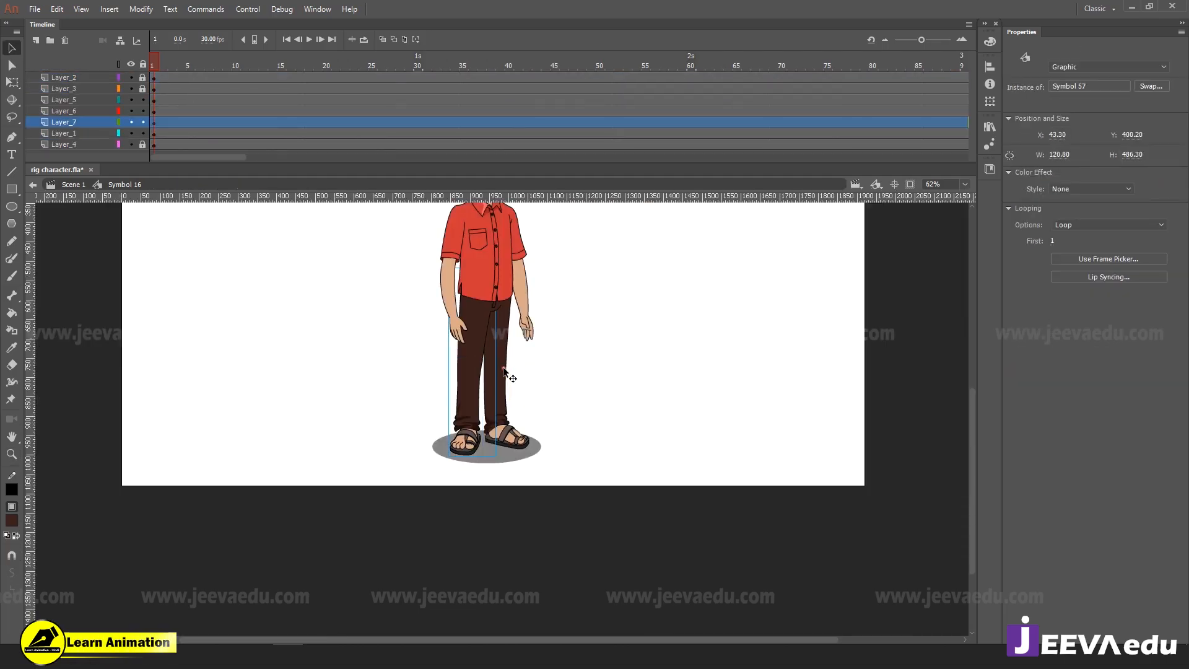
{"action": "left_click", "coordinate": [504, 369]}
{"action": "key", "text": "z"}
{"action": "left_click", "coordinate": [513, 430]}
{"action": "key", "text": "v"}
{"action": "left_click_drag", "start_coordinate": [487, 440], "coordinate": [549, 489]}
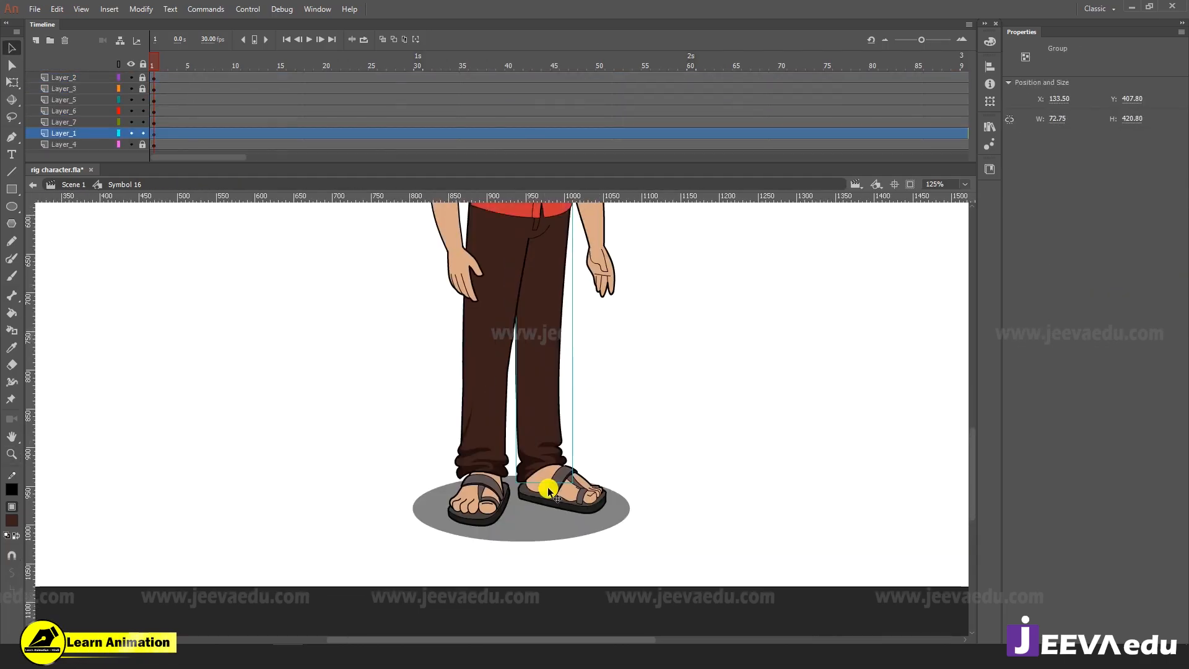
{"action": "left_click", "coordinate": [548, 491]}
{"action": "left_click_drag", "start_coordinate": [609, 413], "coordinate": [553, 512]}
{"action": "left_click", "coordinate": [551, 522], "text": "shift"}
{"action": "left_click_drag", "start_coordinate": [601, 431], "coordinate": [631, 436]}
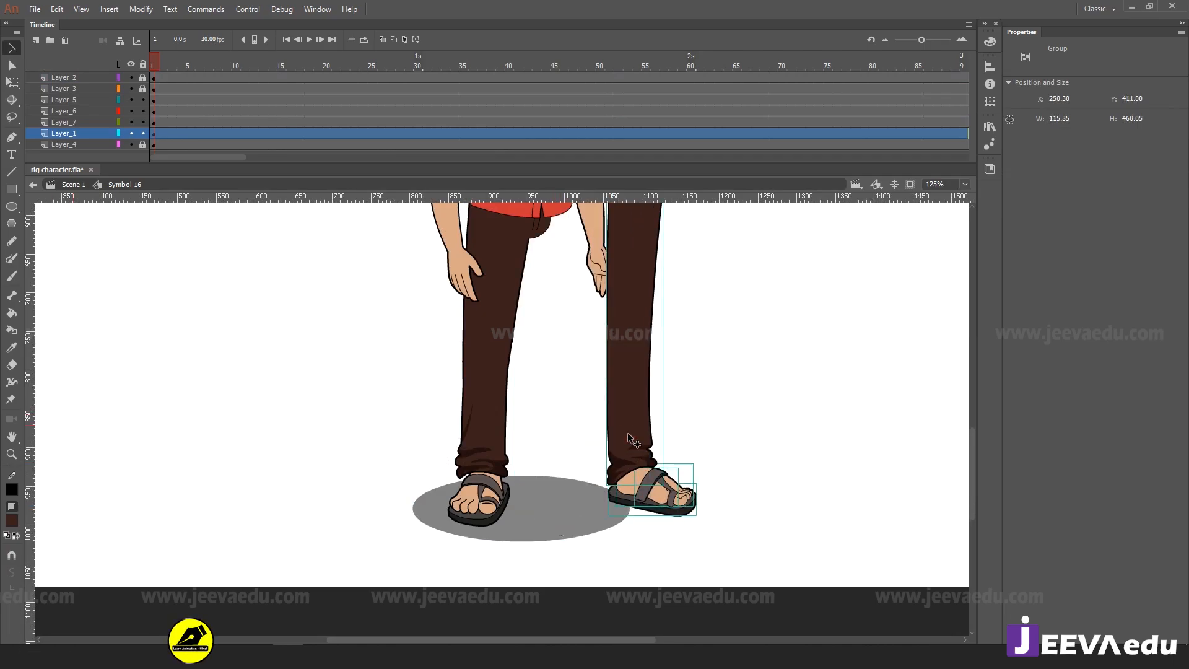
{"action": "key", "text": "ctrl+z"}
Cut the second leg's pieces and paste them in place on a new layer above Layer_1
{"action": "key", "text": "ctrl+x"}
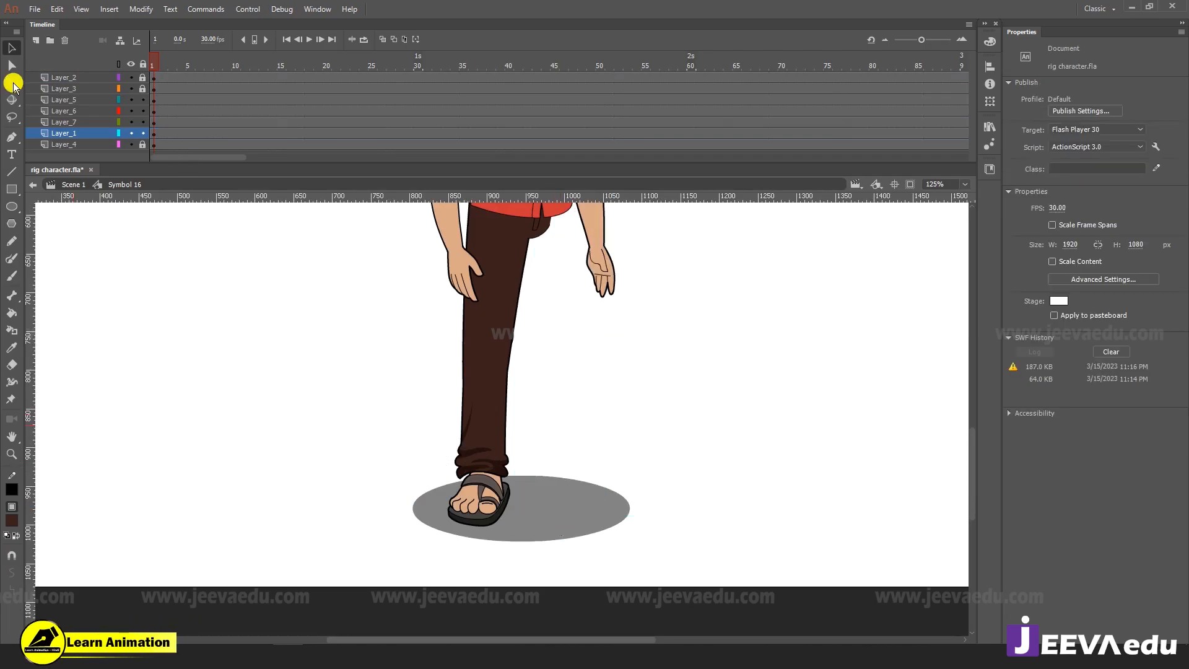
{"action": "left_click", "coordinate": [38, 39]}
{"action": "right_click", "coordinate": [184, 344]}
{"action": "left_click", "coordinate": [214, 394]}
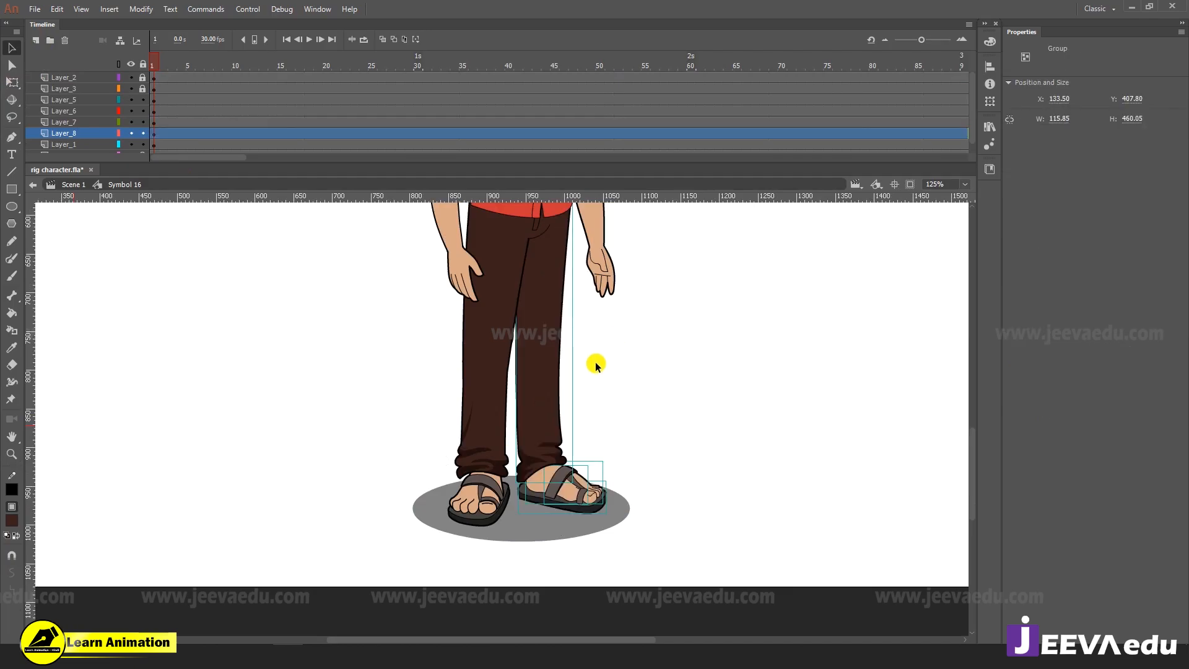
Convert the pasted leg to a graphic symbol and place its pivot near the hip, undoing the accidental leg move
{"action": "key", "text": "F8"}
{"action": "key", "text": "Return"}
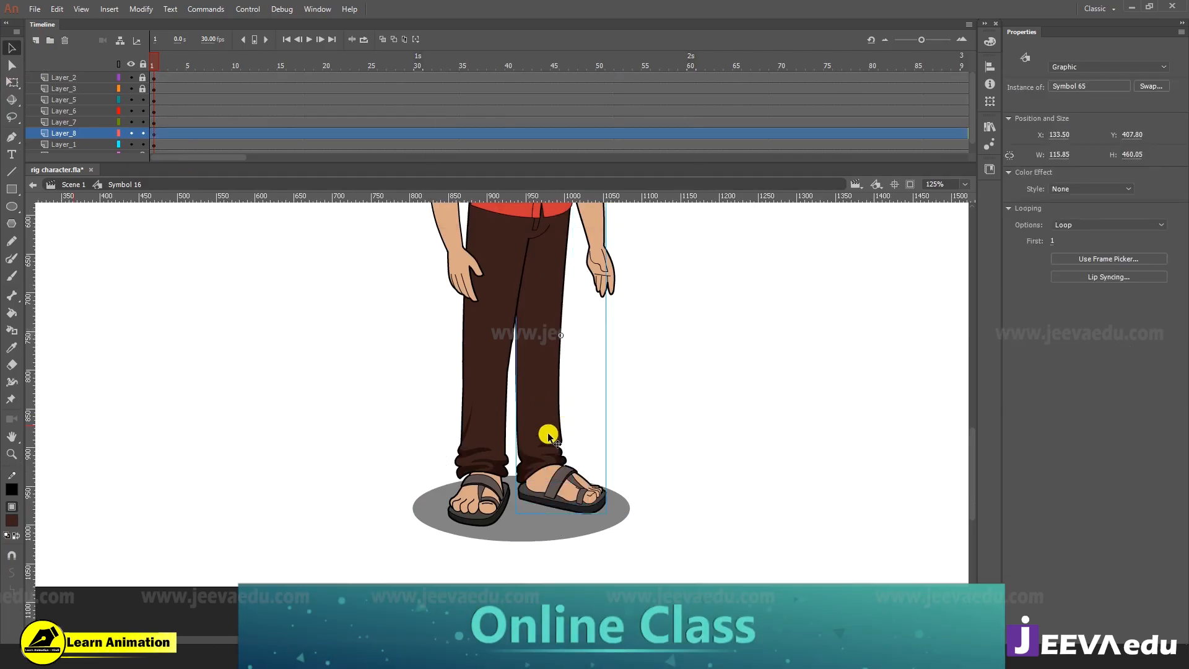
{"action": "key", "text": "q"}
{"action": "left_click_drag", "start_coordinate": [560, 335], "coordinate": [561, 247]}
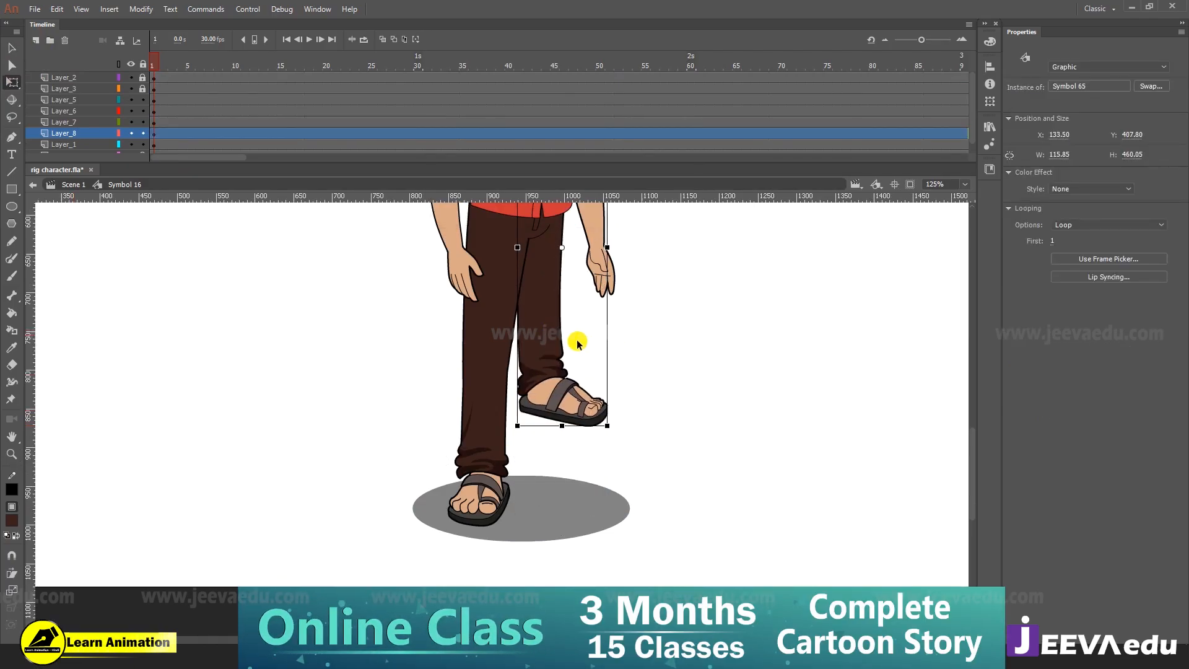
{"action": "key", "text": "ctrl+z"}
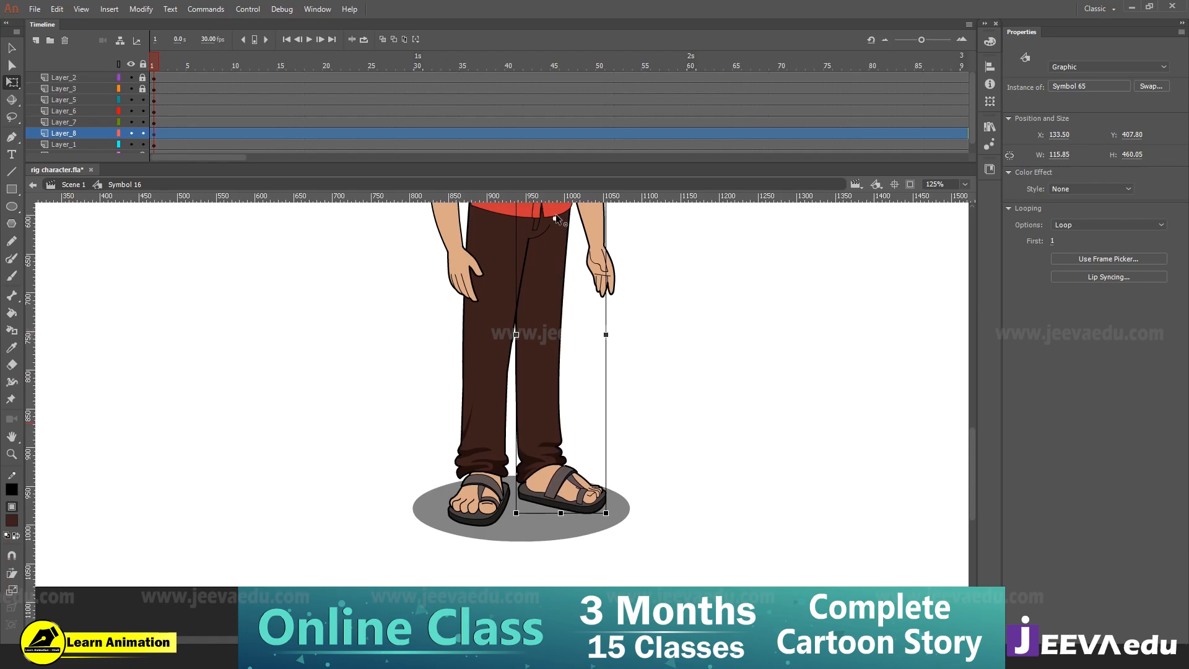
Open the second leg symbol and its trouser group for editing, and clear the selection
{"action": "double_click", "coordinate": [548, 485]}
{"action": "key", "text": "z"}
{"action": "left_click", "coordinate": [549, 411]}
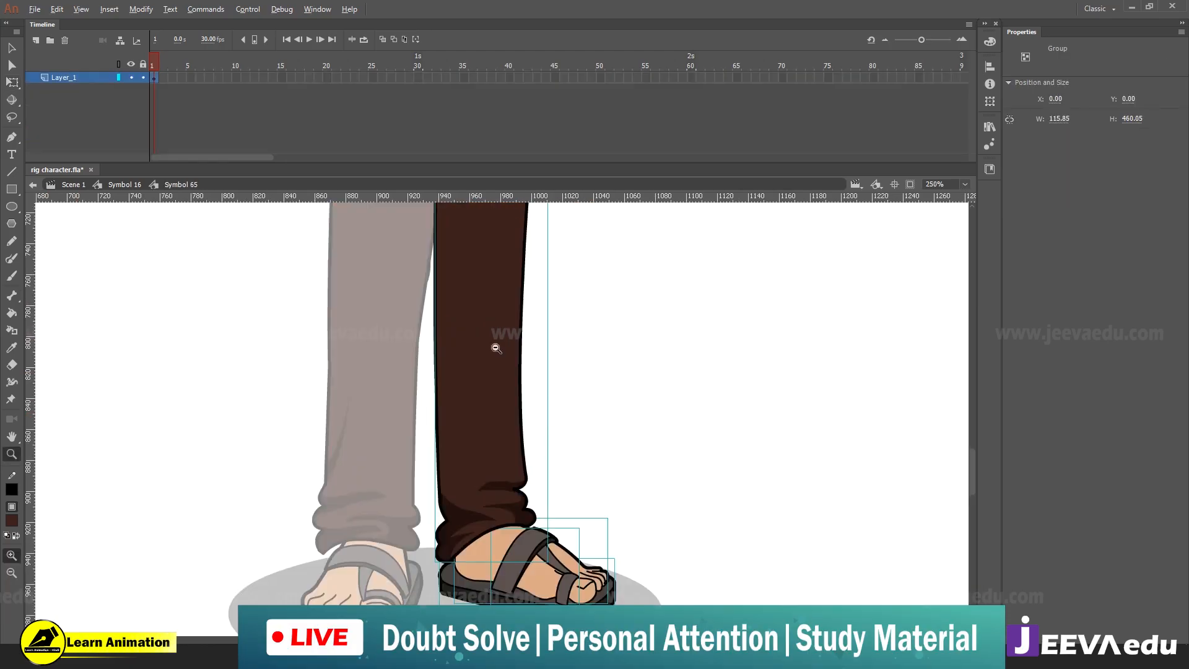
{"action": "left_click", "coordinate": [496, 348], "text": "alt"}
{"action": "key", "text": "v"}
{"action": "left_click", "coordinate": [531, 396]}
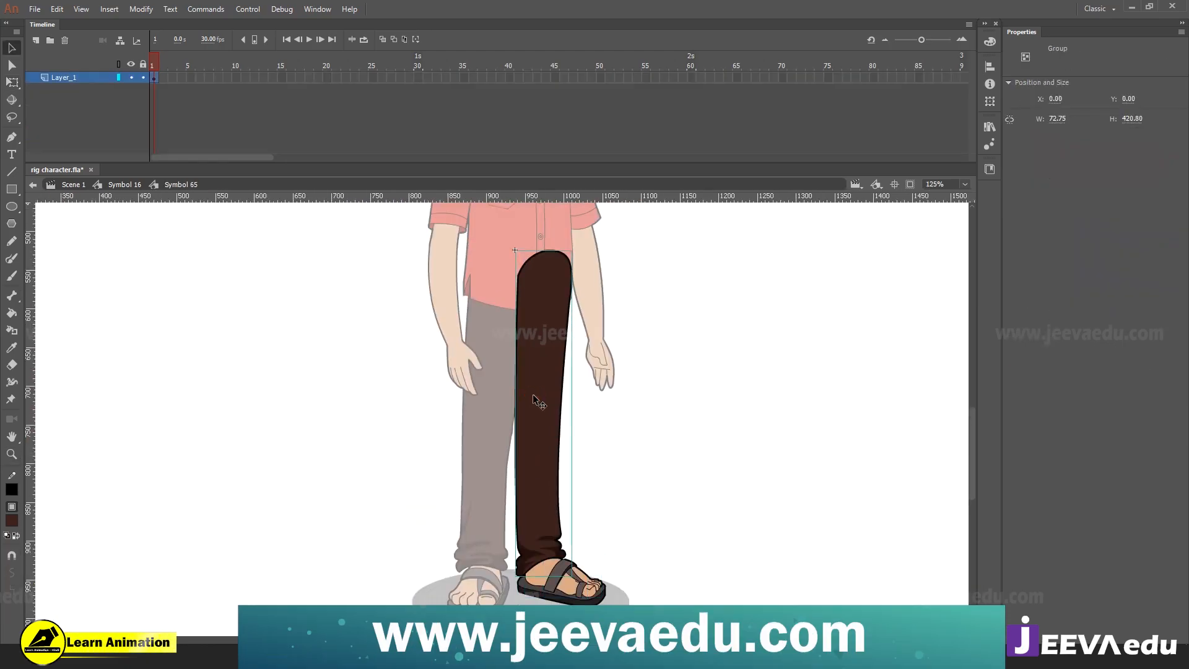
{"action": "double_click", "coordinate": [531, 392]}
{"action": "key", "text": "z"}
{"action": "left_click", "coordinate": [535, 445]}
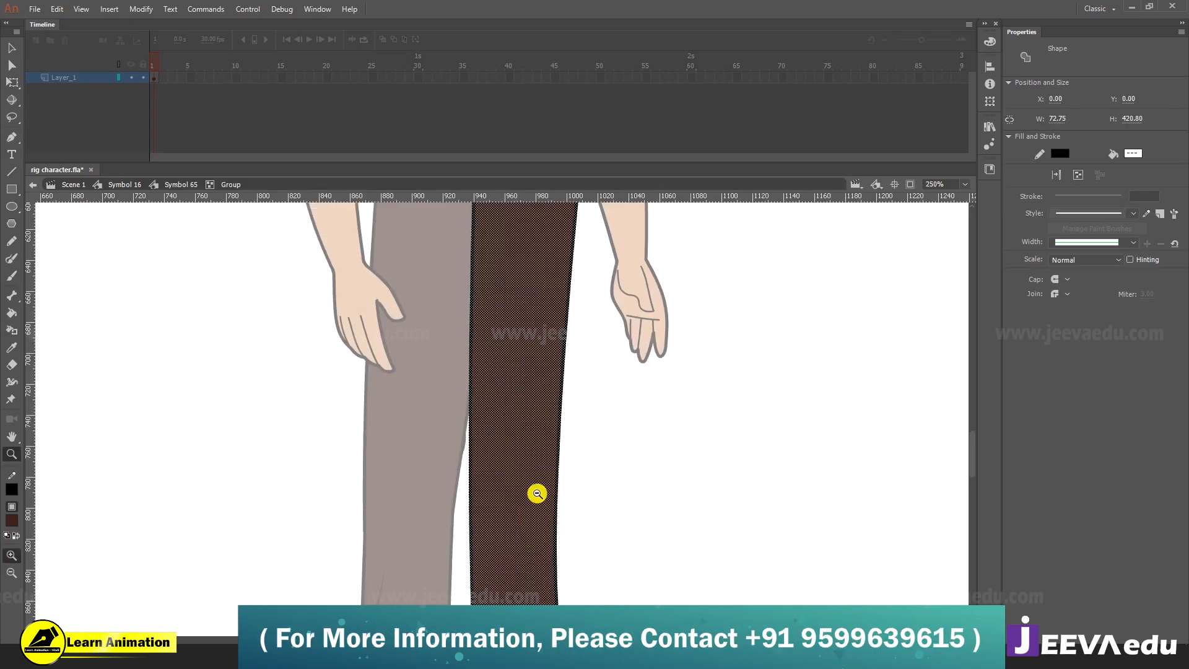
{"action": "left_click", "coordinate": [536, 494], "text": "alt"}
{"action": "key", "text": "v"}
{"action": "left_click", "coordinate": [544, 469]}
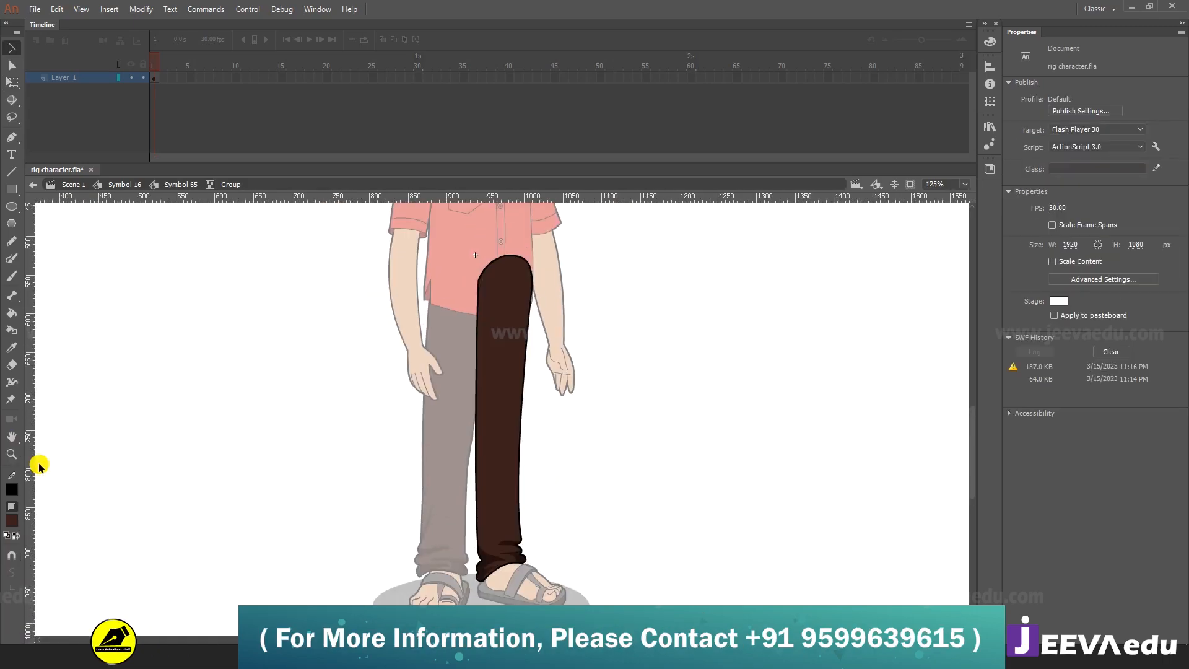
Set the stroke colour to red #FF0000 and draw a straight horizontal line across the trouser leg at knee height
{"action": "left_click", "coordinate": [12, 489]}
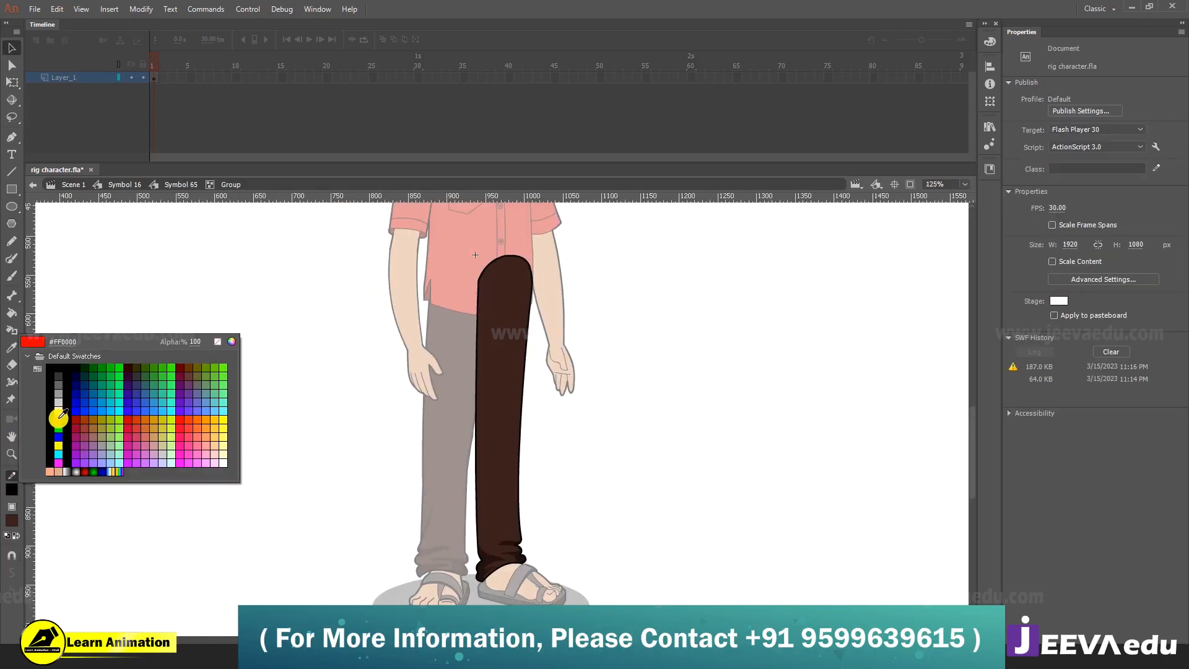
{"action": "left_click", "coordinate": [58, 413]}
{"action": "key", "text": "z"}
{"action": "left_click", "coordinate": [502, 424]}
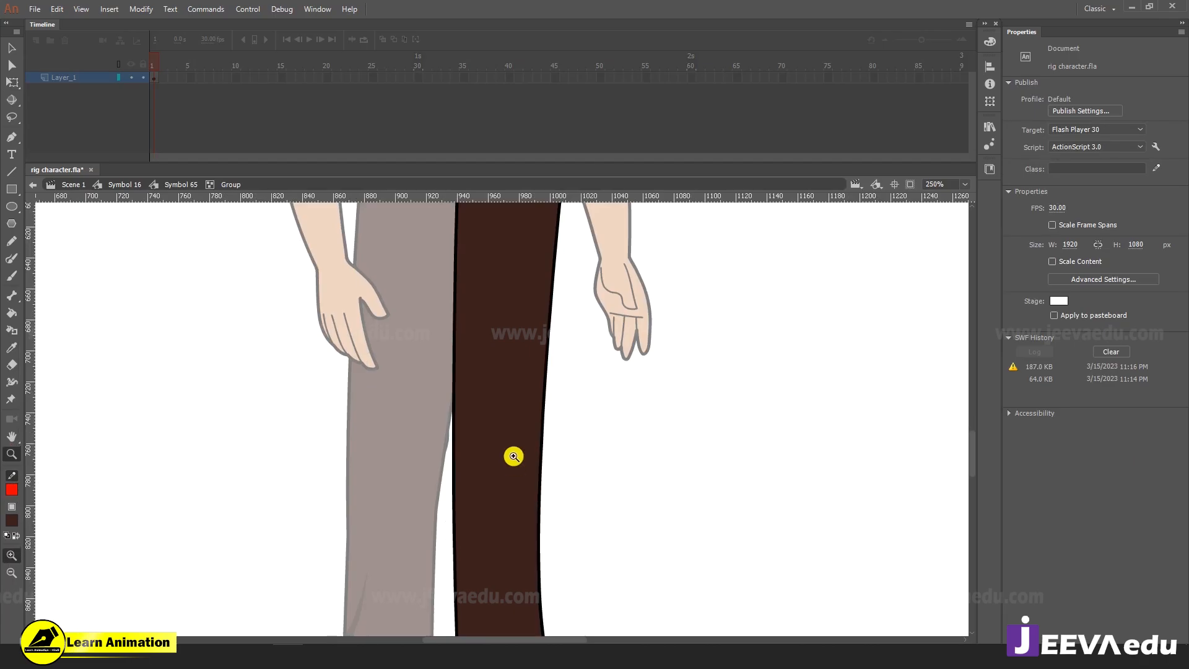
{"action": "key", "text": "n"}
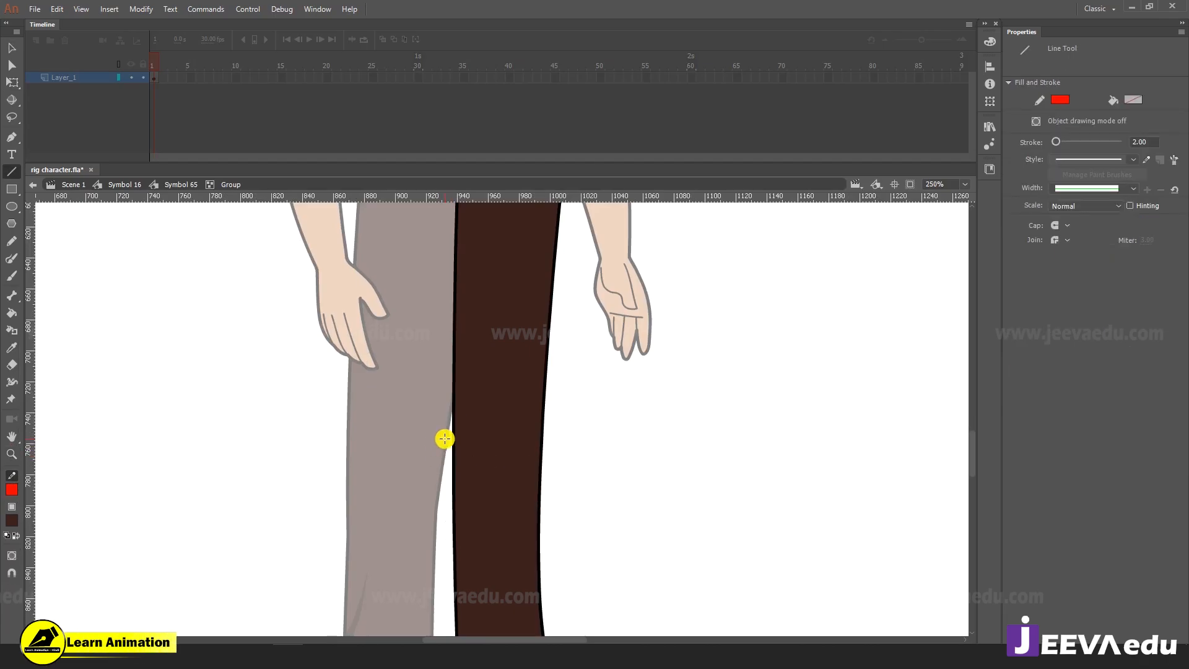
{"action": "left_click_drag", "start_coordinate": [450, 439], "coordinate": [616, 438]}
{"action": "key", "text": "v"}
{"action": "key", "text": "ctrl+minus"}
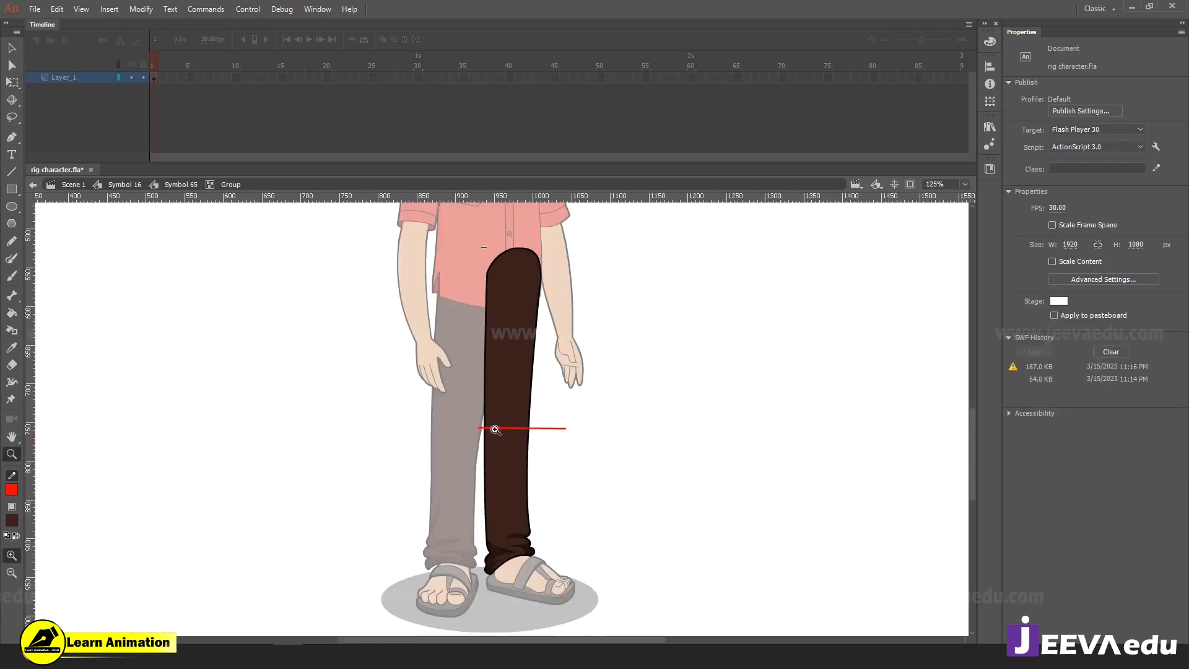
Convert the trouser part above the red knee line and the part below it, outlines included, into two separate symbols
{"action": "left_click", "coordinate": [509, 363]}
{"action": "key", "text": "F8"}
{"action": "key", "text": "Return"}
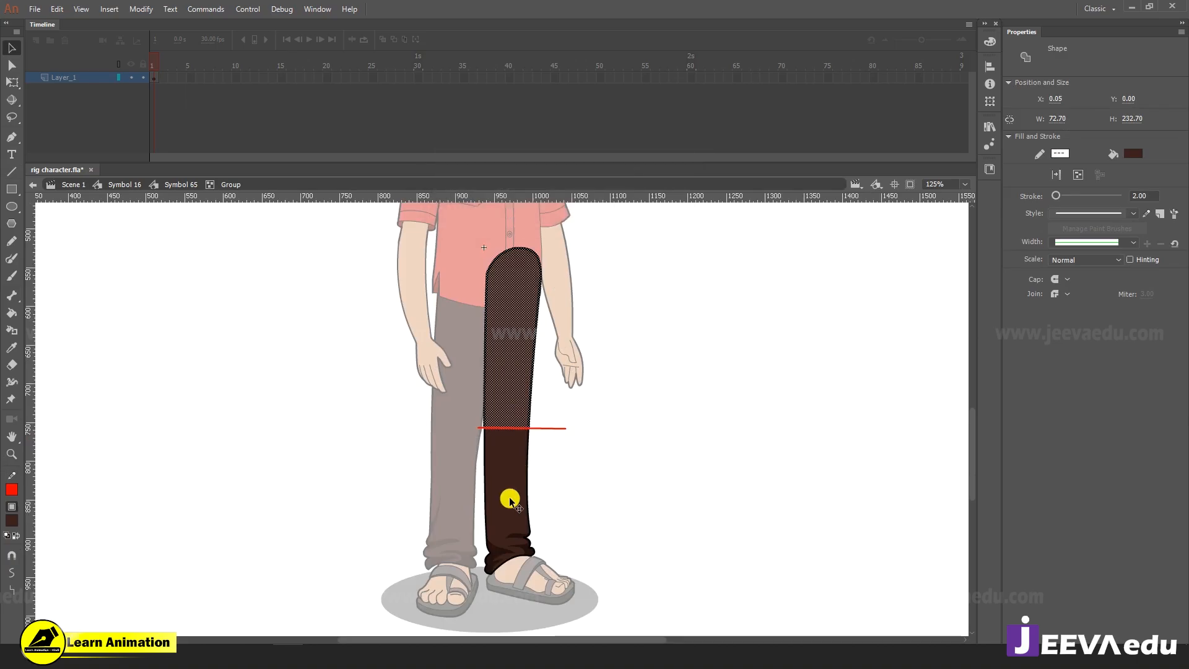
{"action": "left_click", "coordinate": [503, 480]}
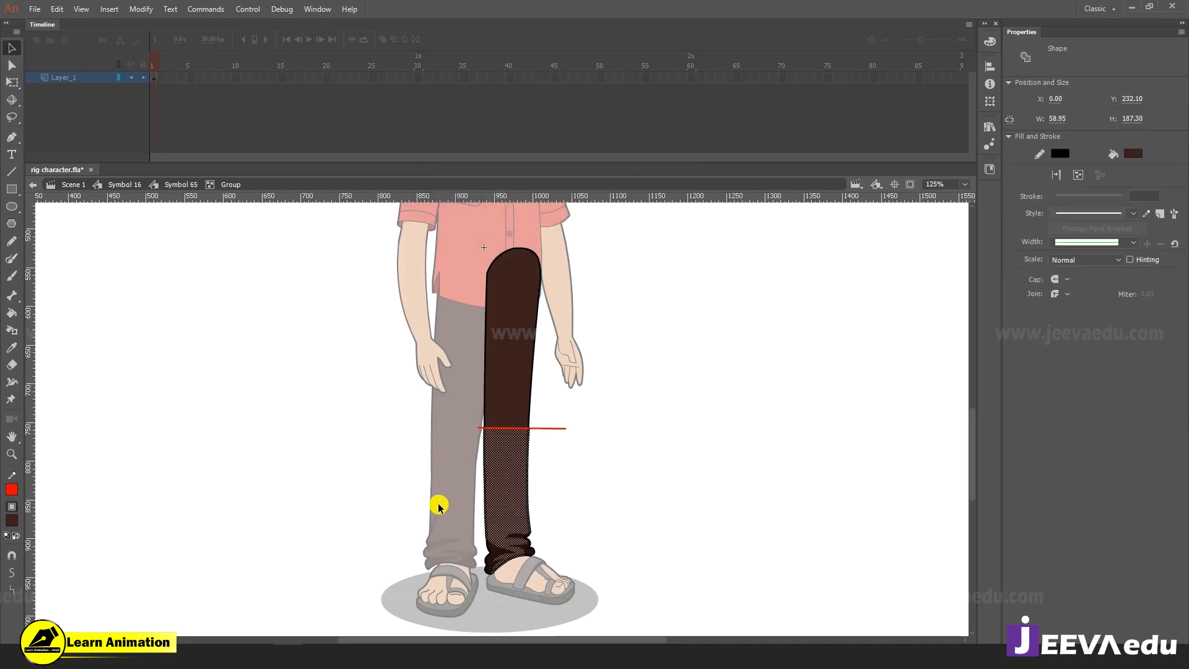
{"action": "left_click_drag", "start_coordinate": [446, 511], "coordinate": [561, 598]}
{"action": "key", "text": "F8"}
{"action": "key", "text": "Return"}
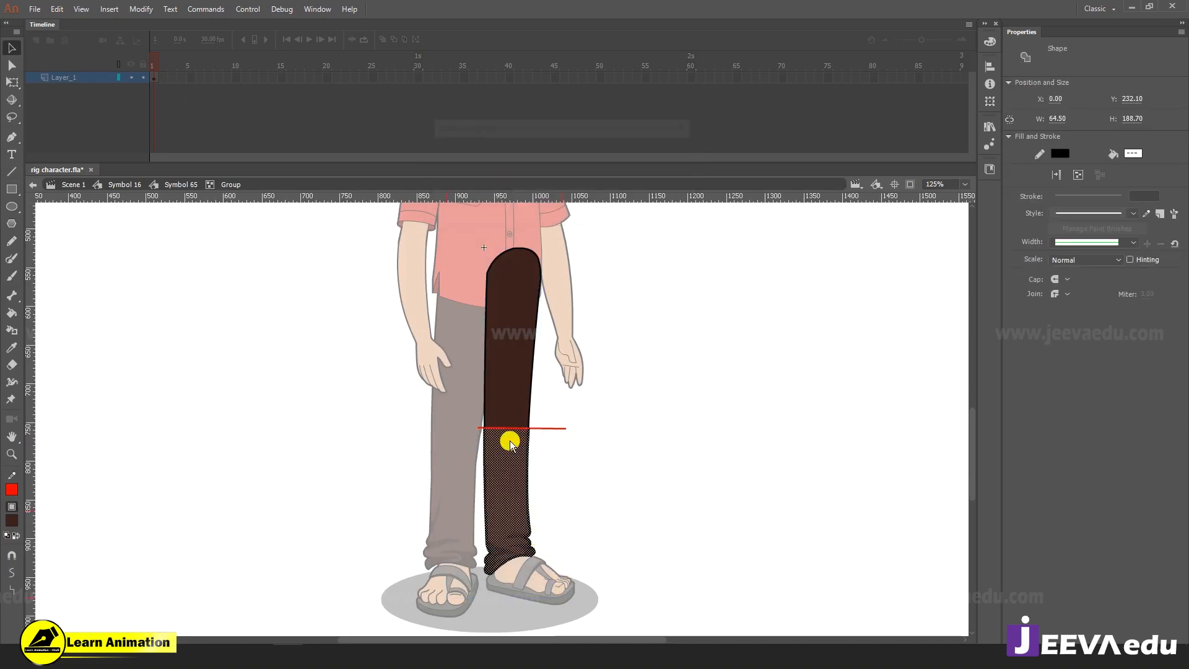
Delete the two ends of the red knee line that stick out on either side of the trouser leg
{"action": "key", "text": "z"}
{"action": "left_click", "coordinate": [497, 429]}
{"action": "left_click", "coordinate": [554, 421]}
{"action": "key", "text": "v"}
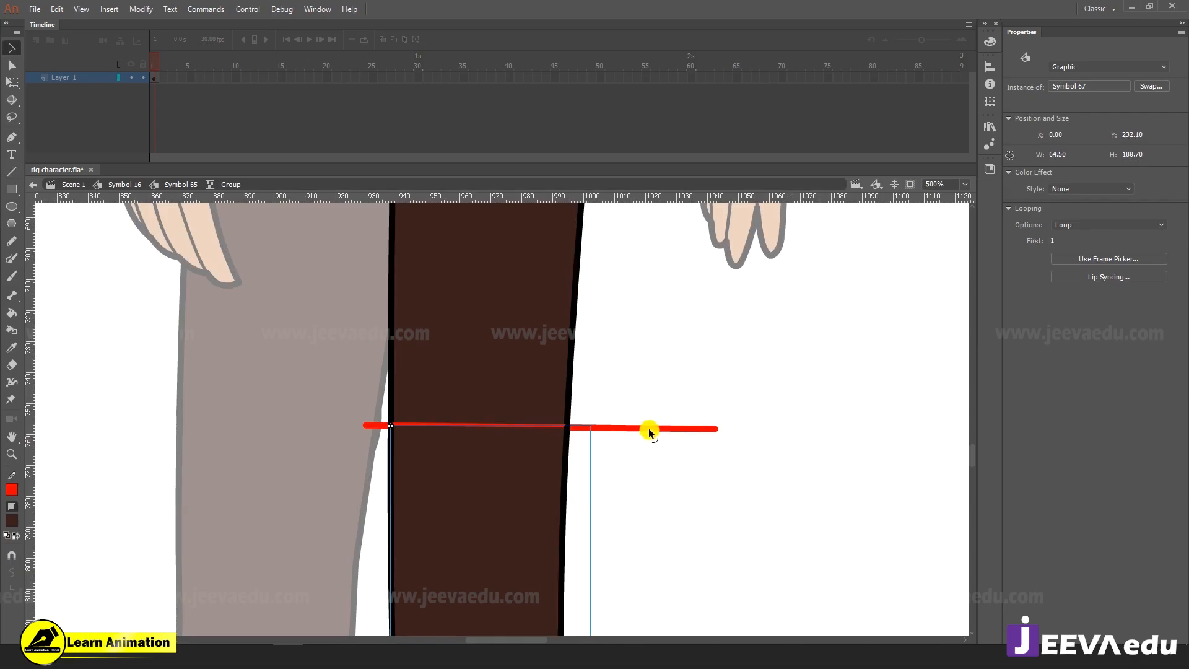
{"action": "left_click", "coordinate": [649, 428]}
{"action": "key", "text": "Delete"}
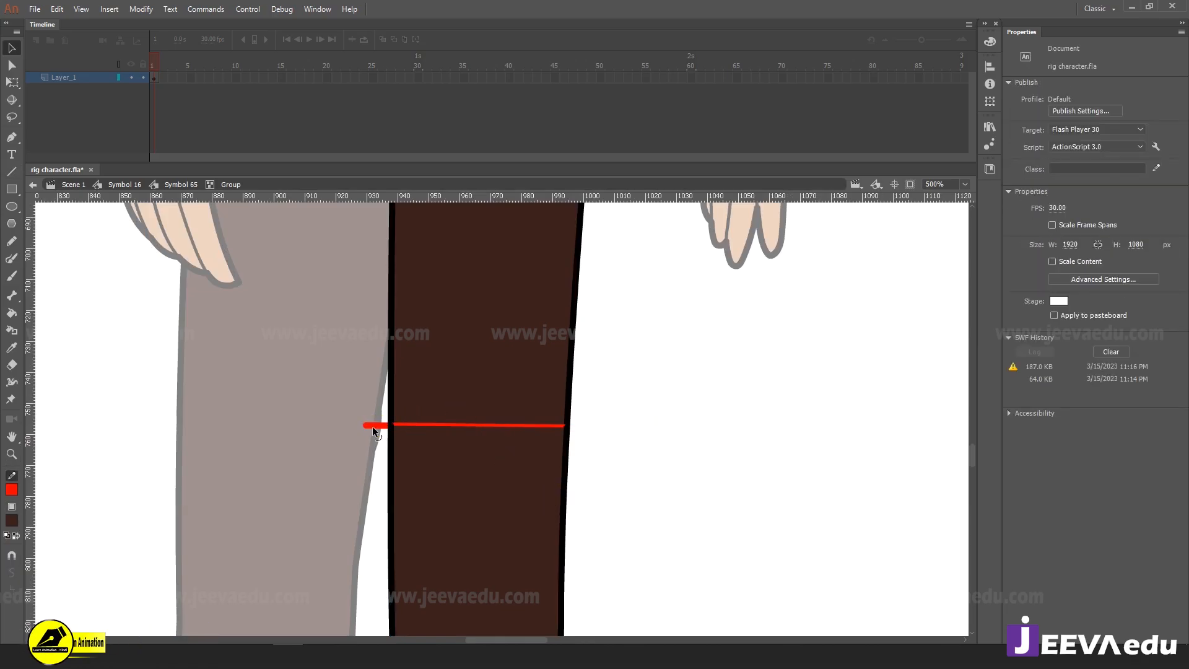
{"action": "left_click", "coordinate": [373, 426]}
{"action": "key", "text": "Delete"}
Open the upper trouser symbol, delete the red line along its lower edge, and return to the second leg symbol
{"action": "double_click", "coordinate": [426, 404]}
{"action": "left_click", "coordinate": [452, 453]}
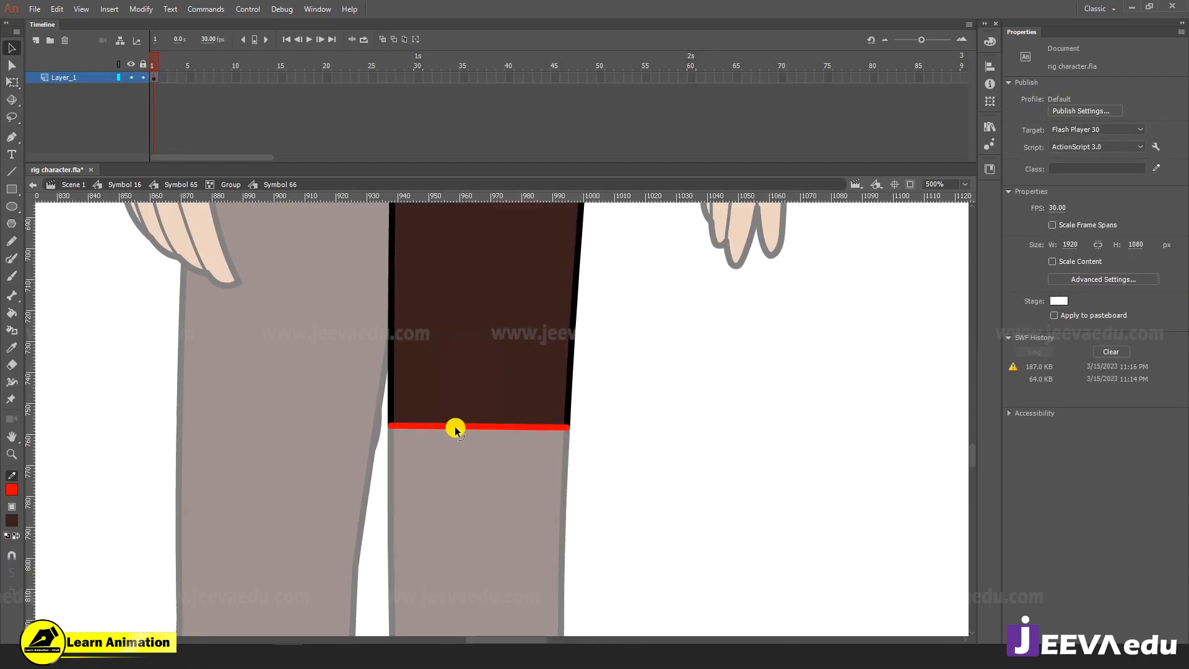
{"action": "left_click", "coordinate": [455, 427]}
{"action": "key", "text": "Delete"}
{"action": "key", "text": "z"}
{"action": "left_click", "coordinate": [447, 443], "text": "alt"}
{"action": "left_click", "coordinate": [447, 443], "text": "alt"}
{"action": "key", "text": "v"}
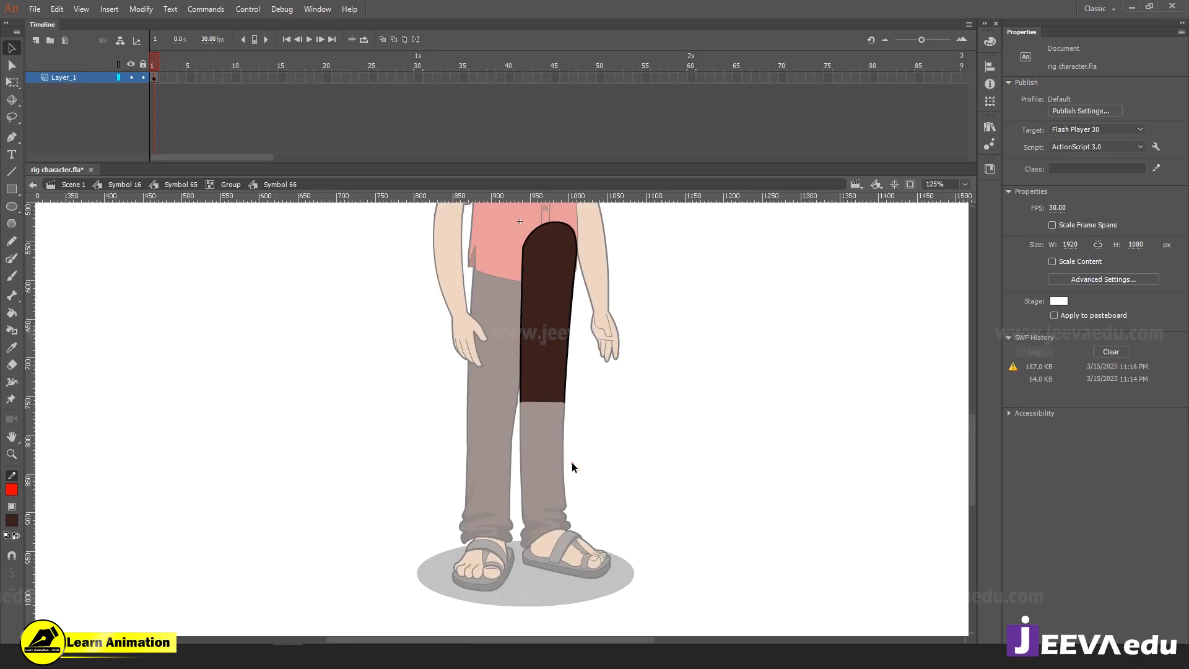
{"action": "double_click", "coordinate": [571, 462]}
{"action": "double_click", "coordinate": [592, 467]}
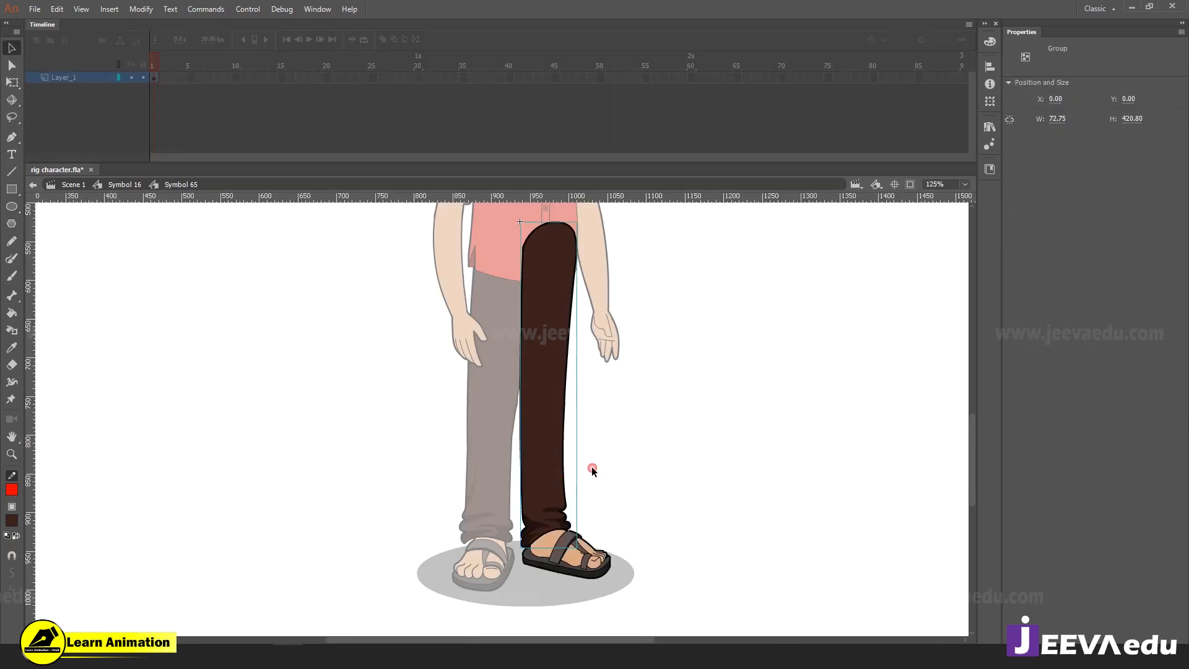
Break apart the trouser group, then cut the lower leg with its foot and paste it in place on a new layer
{"action": "left_click", "coordinate": [581, 433]}
{"action": "left_click", "coordinate": [553, 457]}
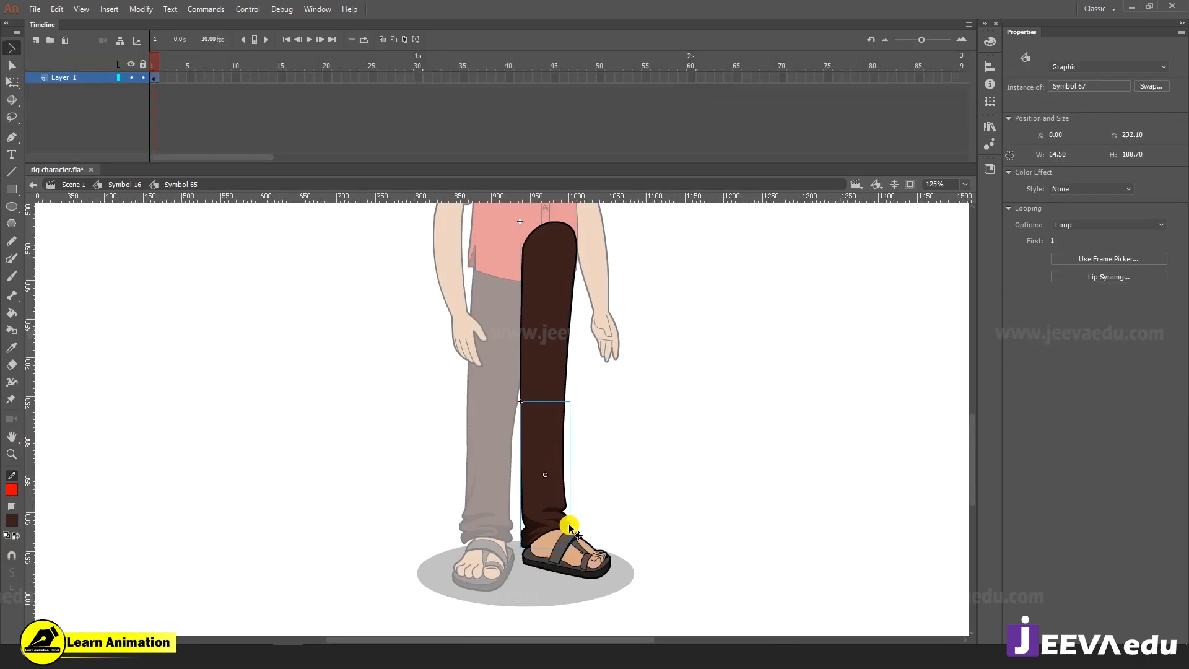
{"action": "left_click_drag", "start_coordinate": [697, 489], "coordinate": [483, 601]}
{"action": "key", "text": "ctrl+x"}
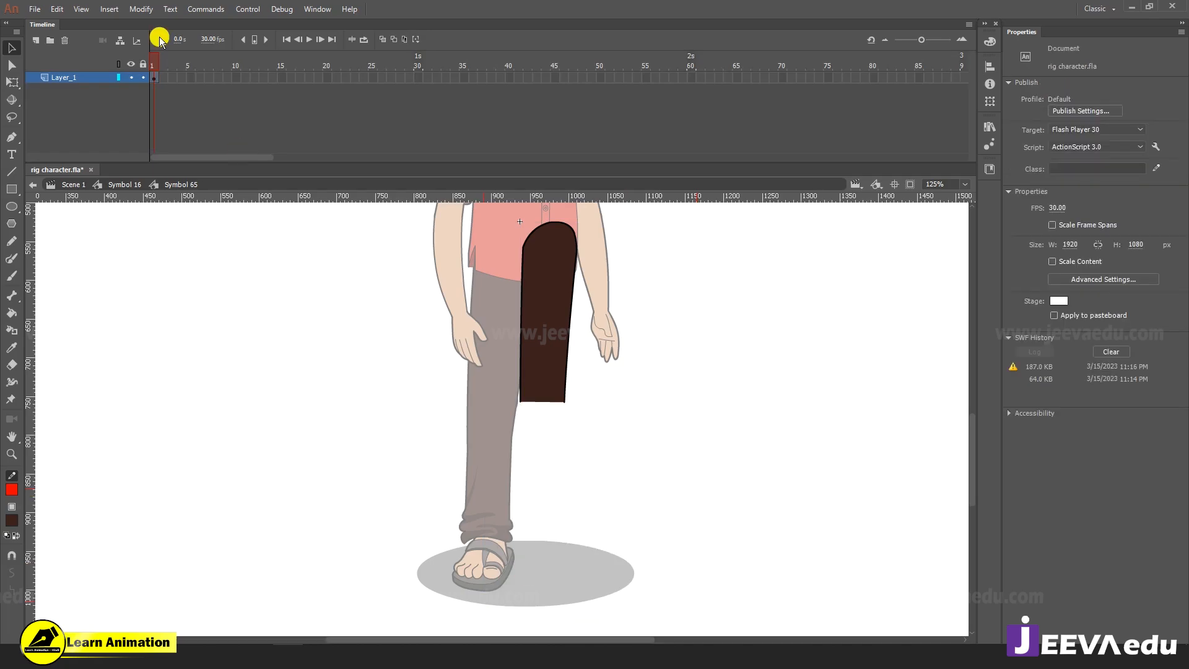
{"action": "left_click", "coordinate": [35, 41]}
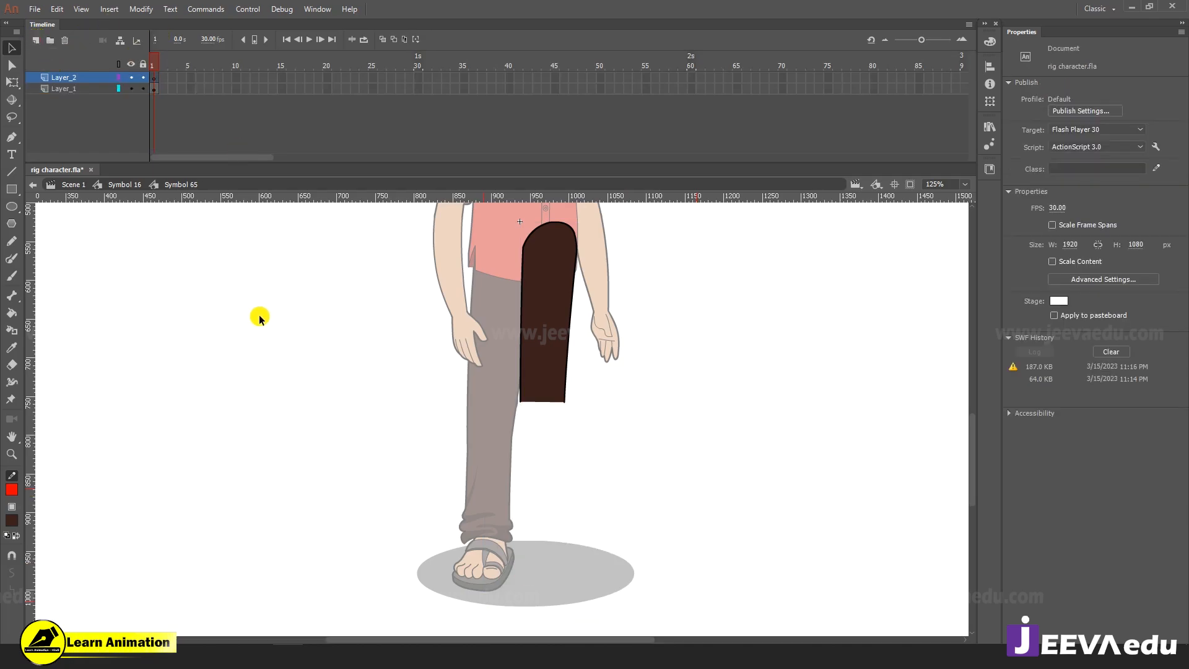
{"action": "right_click", "coordinate": [308, 325]}
{"action": "left_click", "coordinate": [347, 365]}
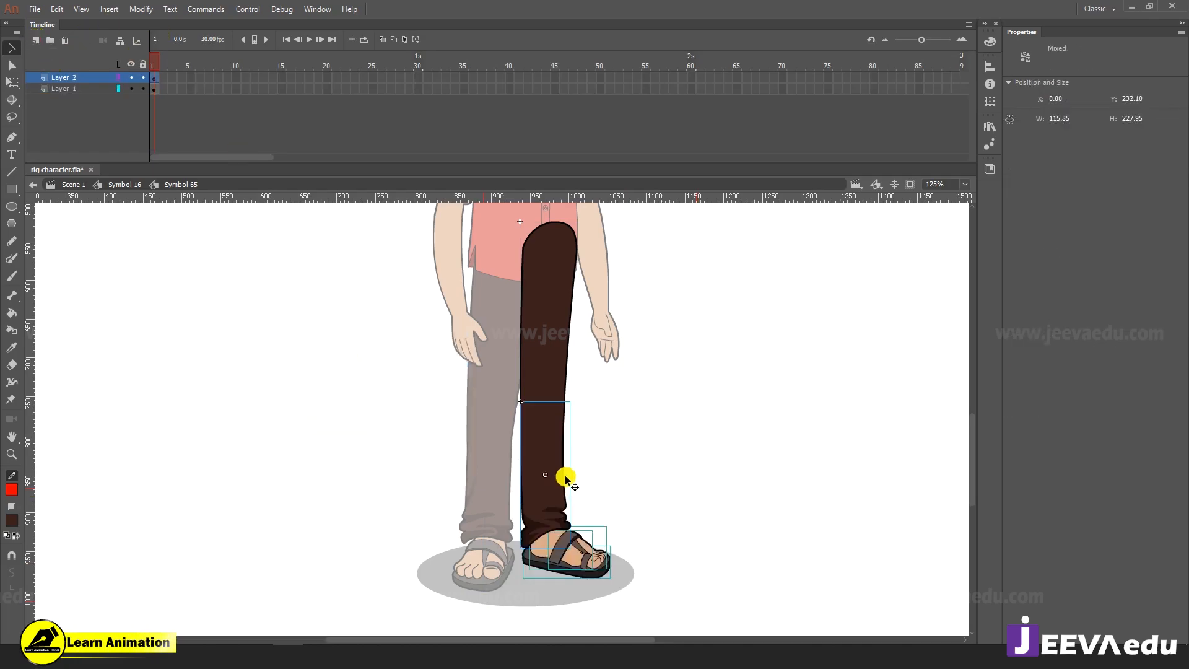
Convert the pasted lower leg and foot into one graphic symbol and hide its layer
{"action": "key", "text": "F8"}
{"action": "key", "text": "Return"}
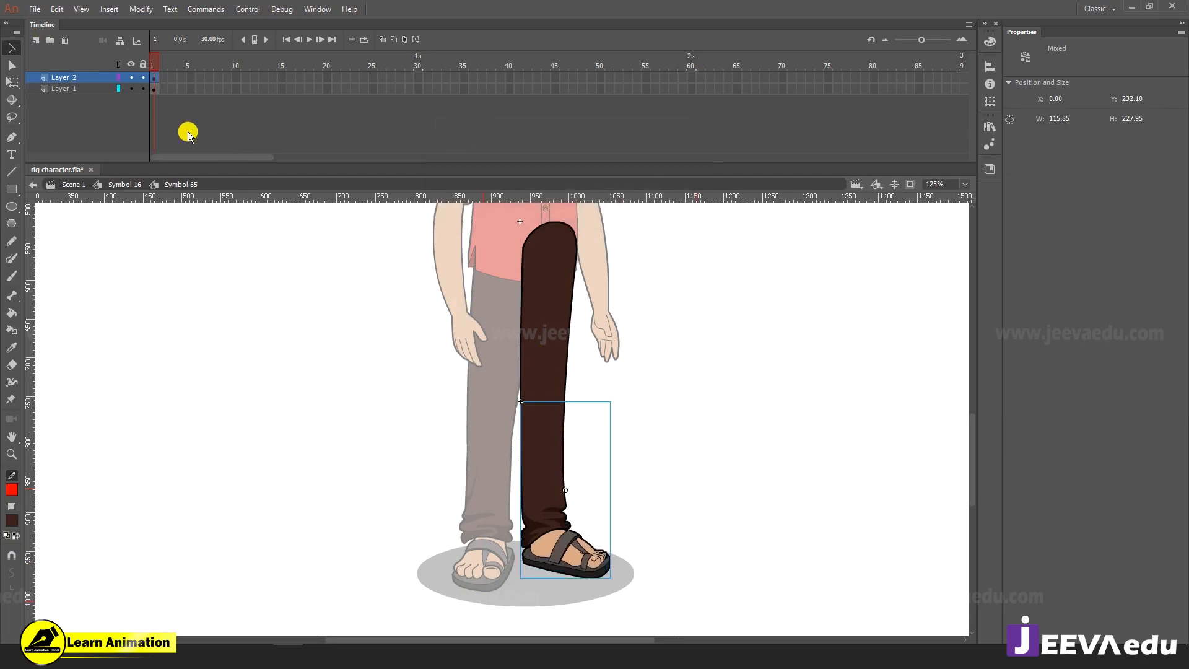
{"action": "left_click", "coordinate": [132, 76]}
Add a new layer and place it below Layer_1
{"action": "left_click", "coordinate": [34, 42]}
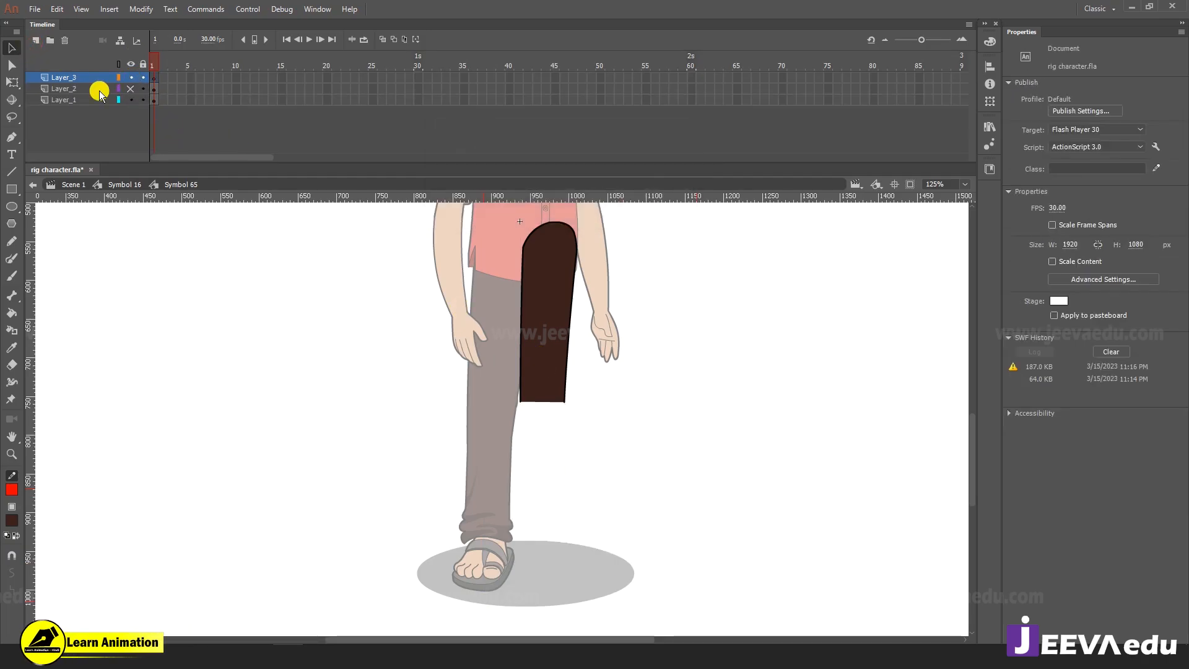
{"action": "left_click_drag", "start_coordinate": [93, 77], "coordinate": [86, 115]}
{"action": "left_click", "coordinate": [539, 498]}
Choose the Oval tool and sample the trouser outline's black as its stroke colour
{"action": "key", "text": "z"}
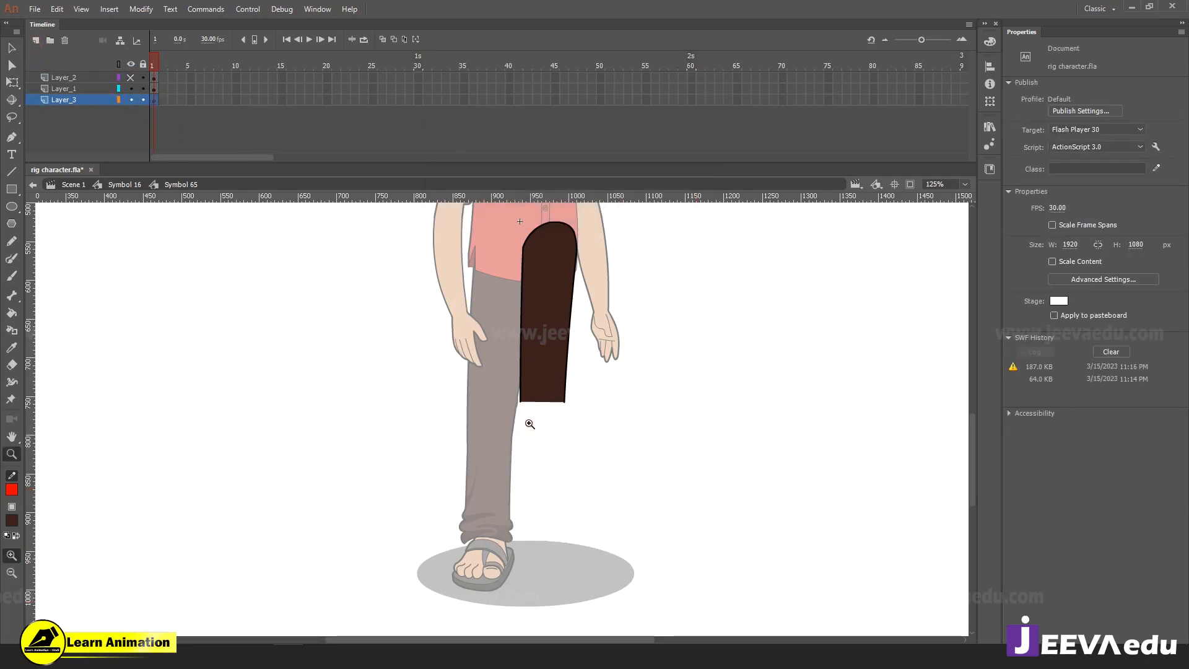
{"action": "left_click", "coordinate": [528, 422]}
{"action": "left_click", "coordinate": [532, 412]}
{"action": "left_click_drag", "start_coordinate": [490, 404], "coordinate": [562, 471]}
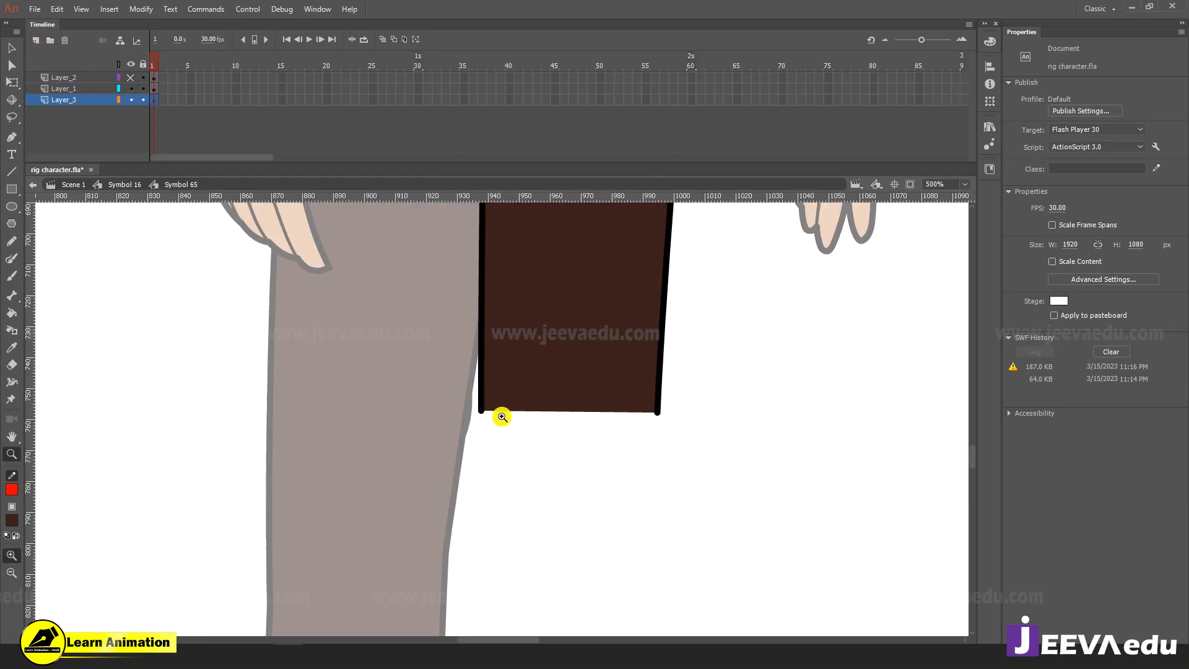
{"action": "key", "text": "o"}
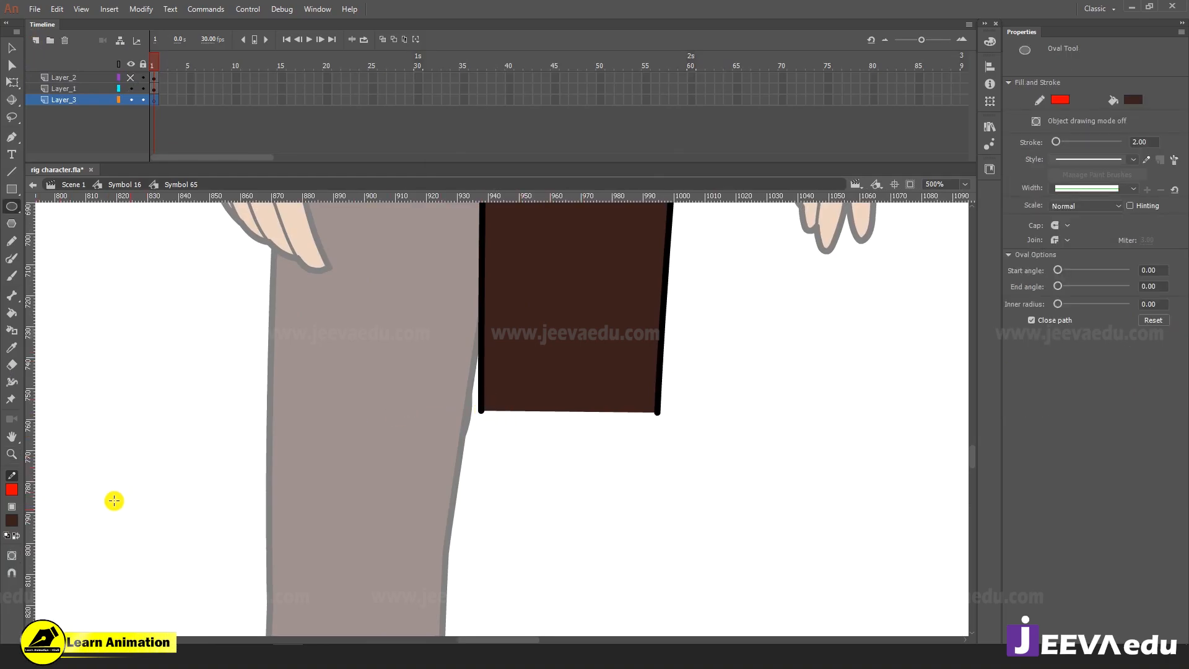
{"action": "left_click", "coordinate": [11, 489]}
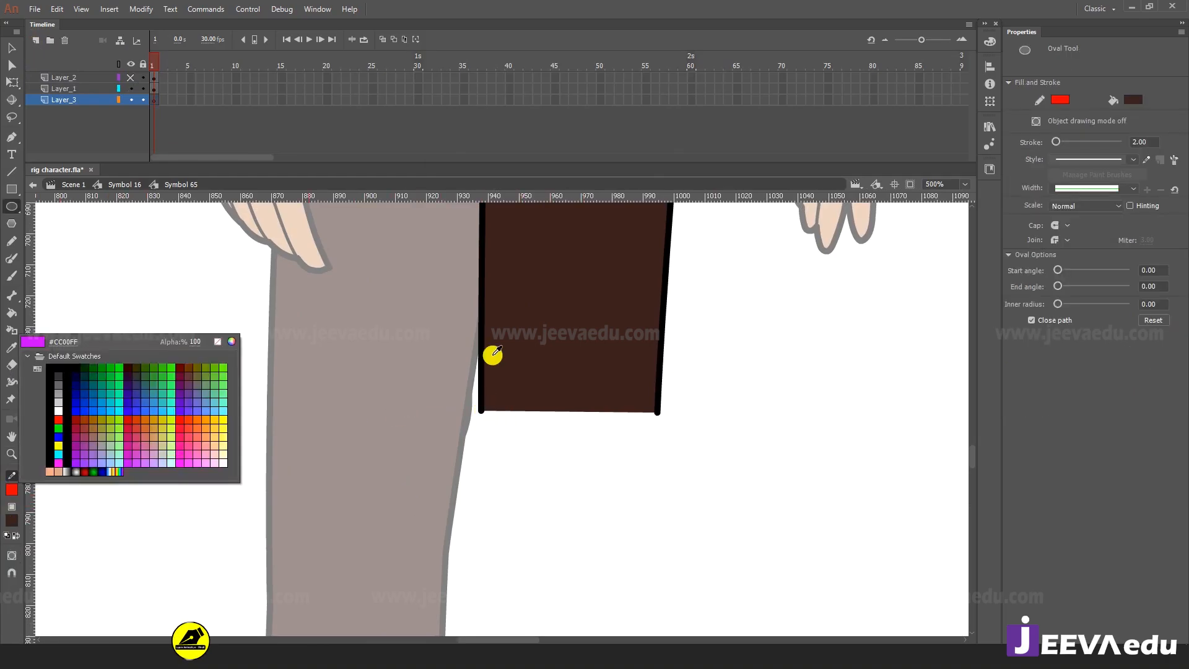
{"action": "left_click", "coordinate": [481, 285]}
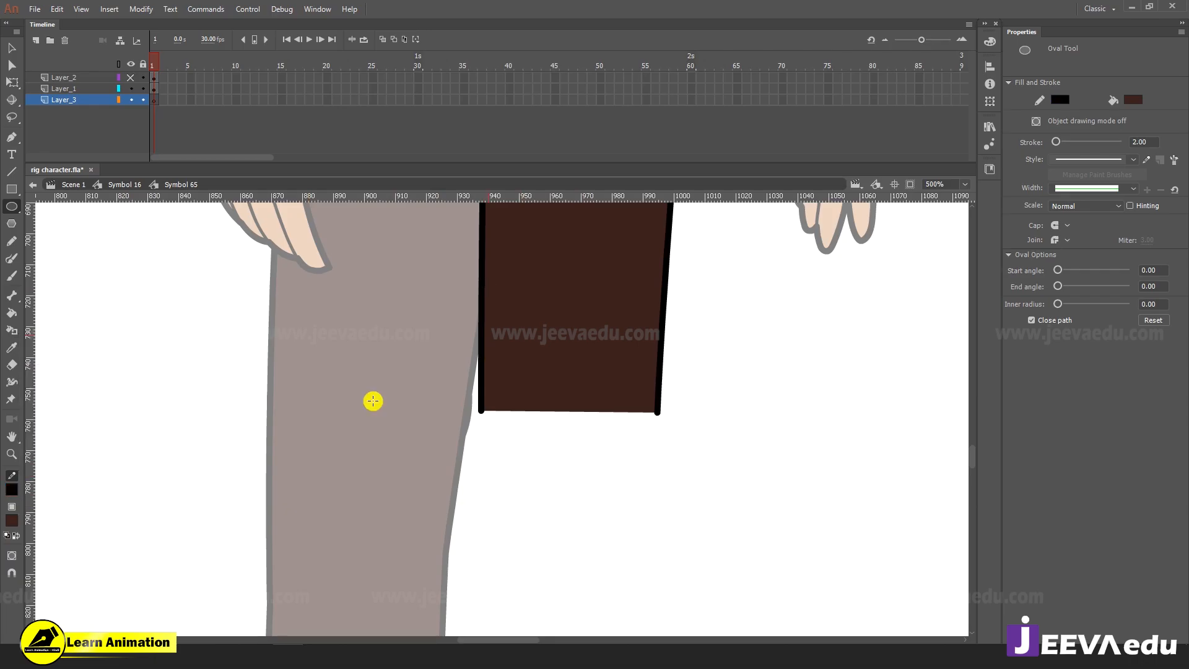
{"action": "key", "text": "o"}
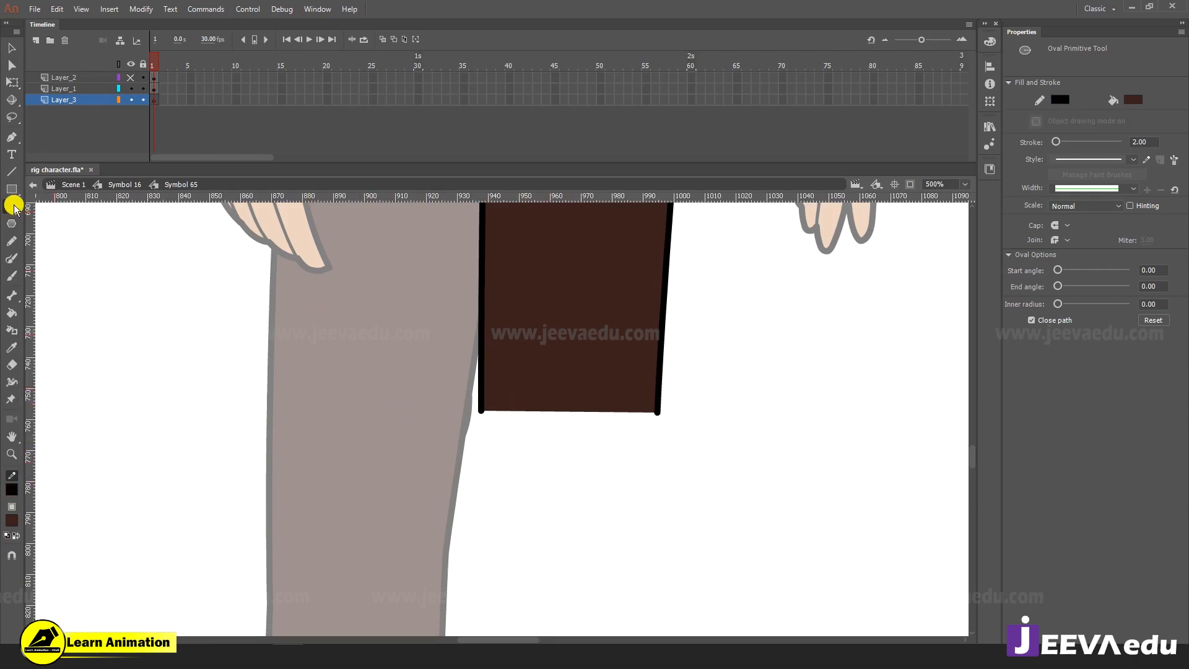
{"action": "left_click_drag", "start_coordinate": [15, 211], "coordinate": [49, 205]}
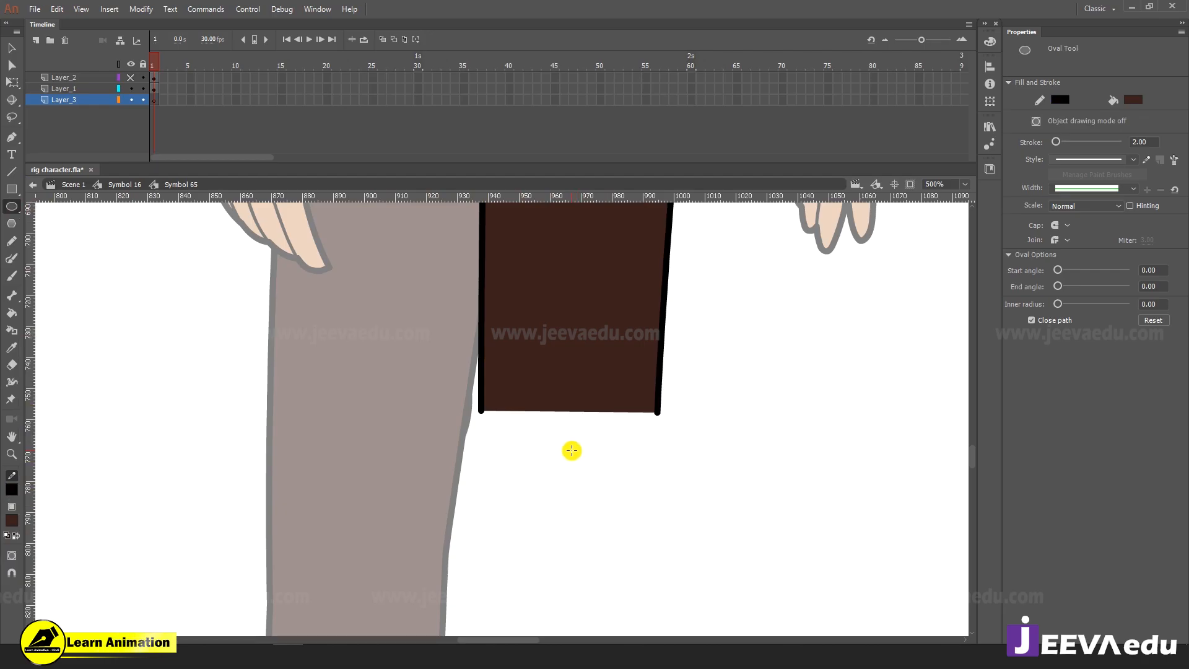
Draw a circle about 50 px wide behind the knee end of the upper leg and select its fill and outline
{"action": "left_click_drag", "start_coordinate": [539, 429], "coordinate": [589, 456]}
{"action": "key", "text": "z"}
{"action": "key", "text": "v"}
{"action": "double_click", "coordinate": [557, 470]}
{"action": "key", "text": "q"}
{"action": "key", "text": "z"}
{"action": "left_click", "coordinate": [577, 427]}
Scale the circle to 105% twice and nudge it sideways to centre it under the upper leg
{"action": "key", "text": "ctrl+alt+s"}
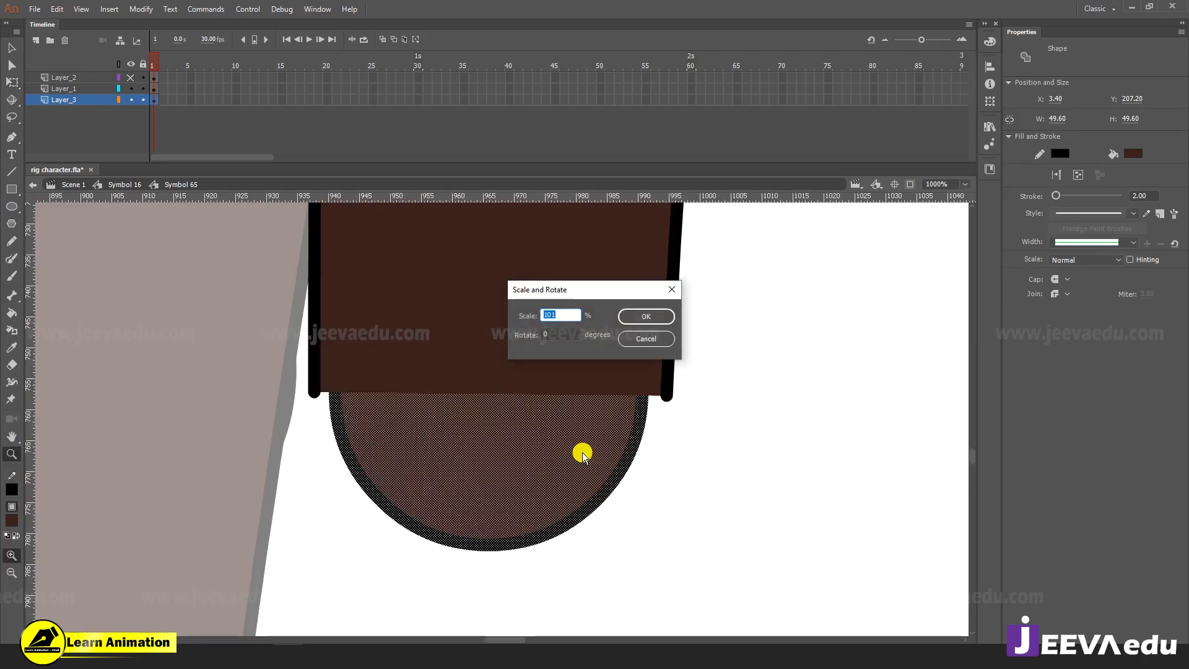
{"action": "type", "text": "105"}
{"action": "key", "text": "Return"}
{"action": "key", "text": "ctrl+alt+s"}
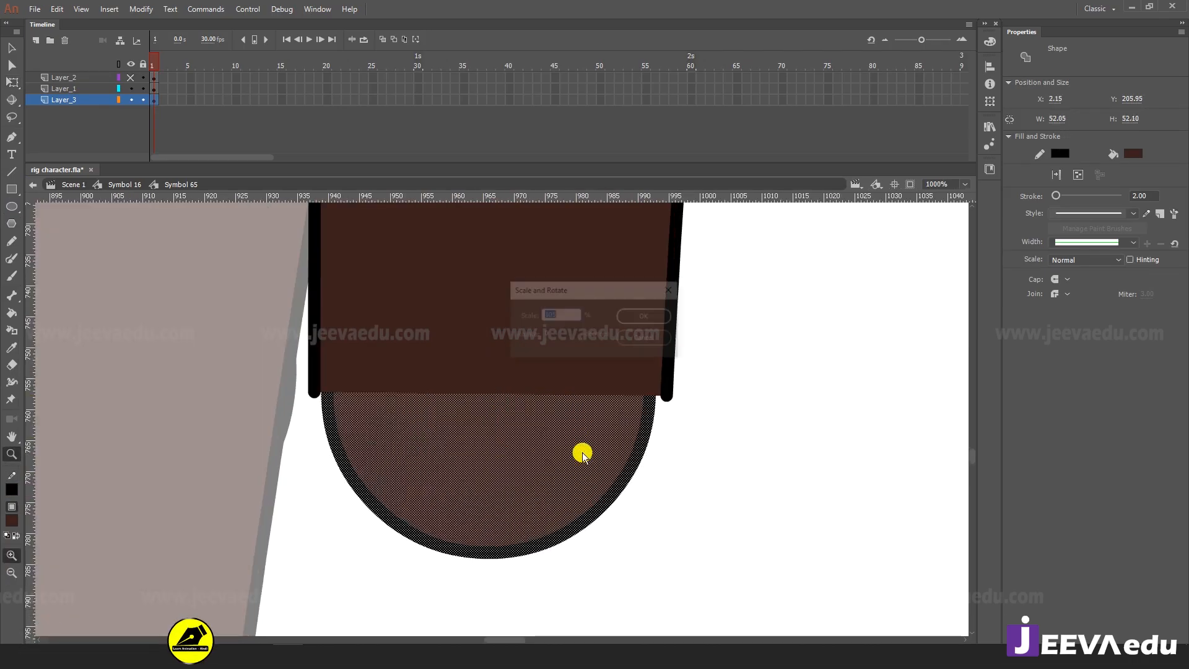
{"action": "key", "text": "Return"}
{"action": "key", "text": "shift+Right"}
{"action": "key", "text": "Left"}
{"action": "key", "text": "Left"}
{"action": "key", "text": "Left"}
{"action": "key", "text": "Left"}
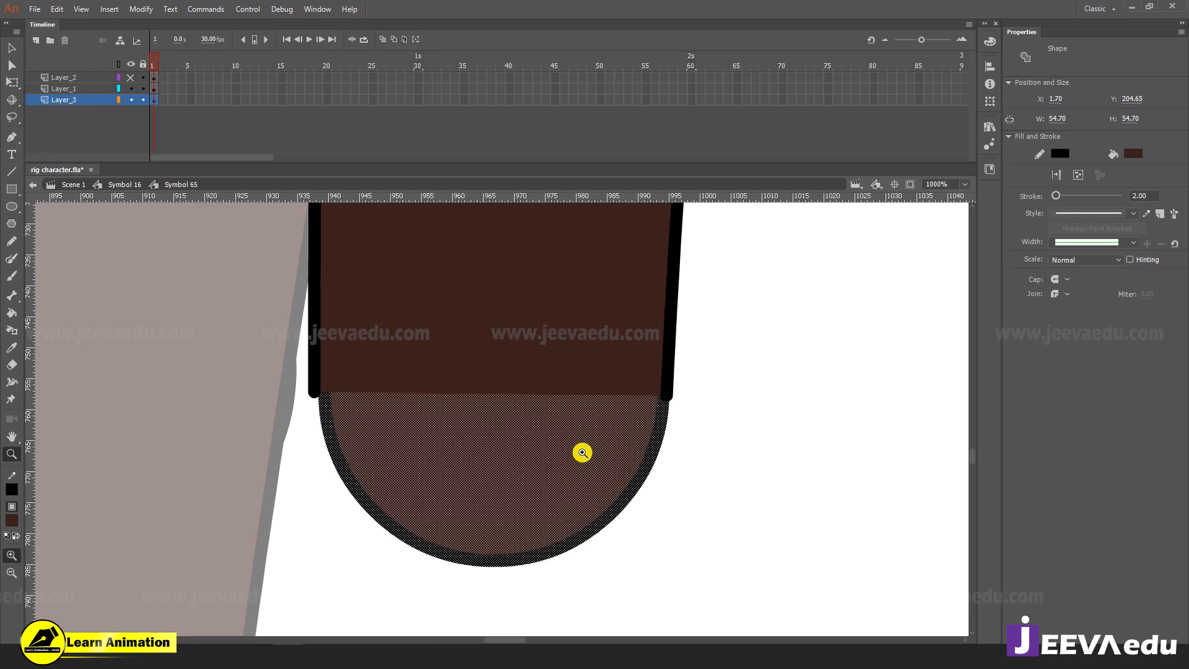
Scale the circle to 104% and enlarge it slightly once more to about 57 px wide, matching the leg's width
{"action": "key", "text": "ctrl+alt+s"}
{"action": "type", "text": "104"}
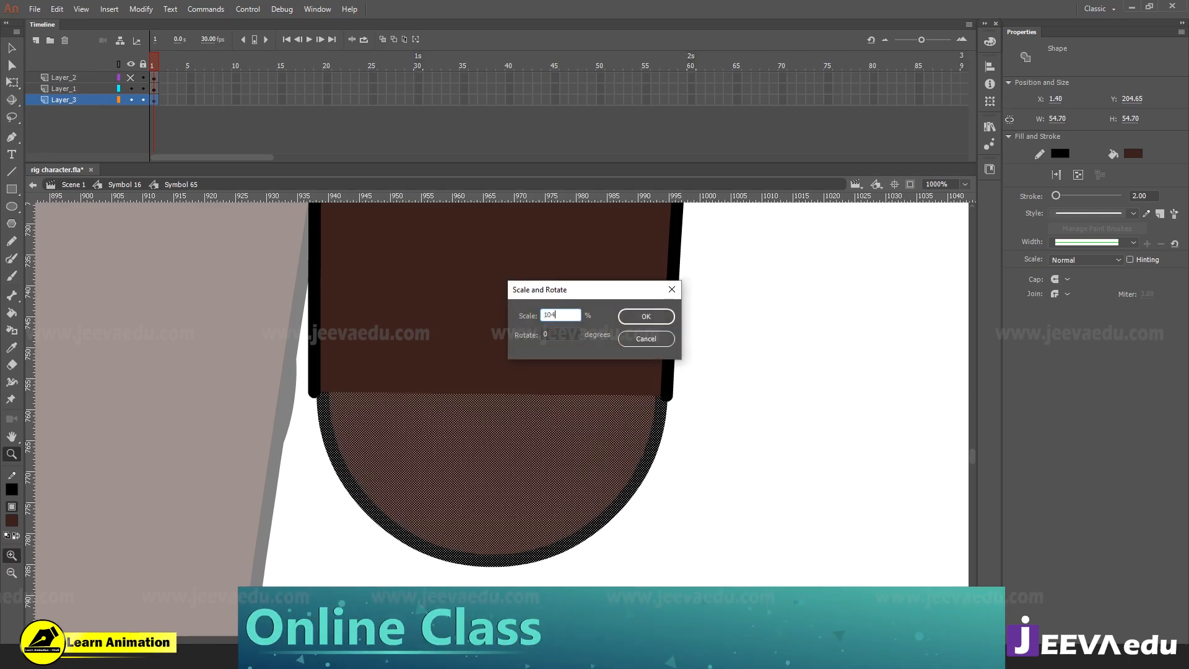
{"action": "key", "text": "Return"}
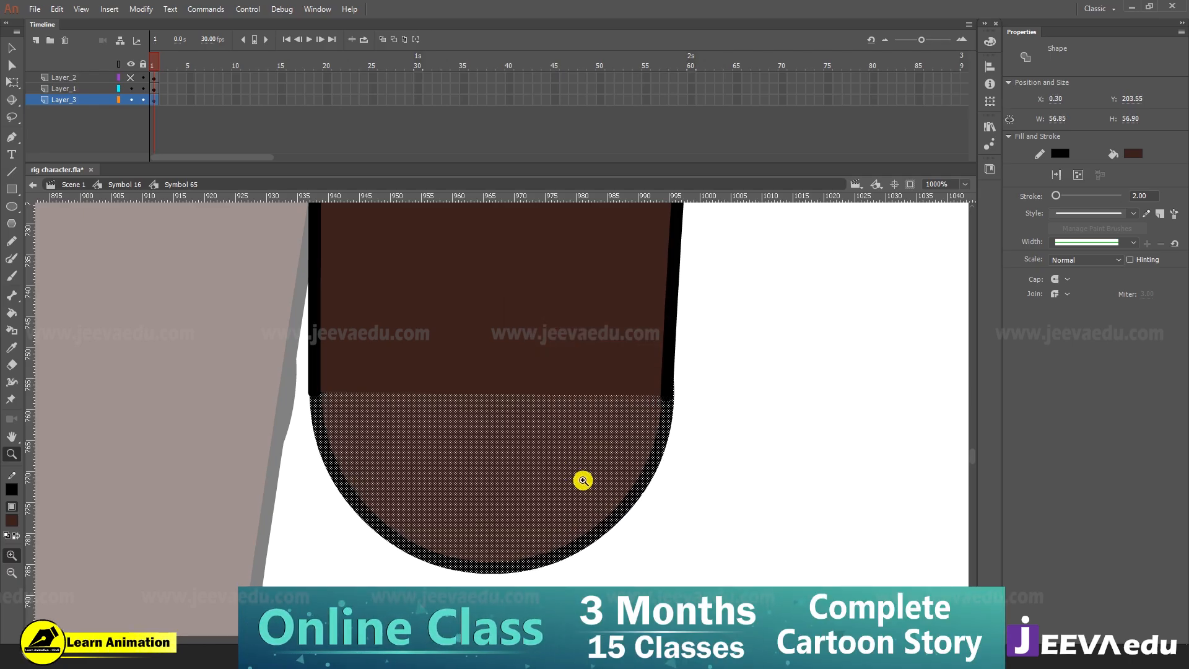
{"action": "key", "text": "v"}
{"action": "left_click", "coordinate": [602, 487]}
{"action": "left_click", "coordinate": [570, 485]}
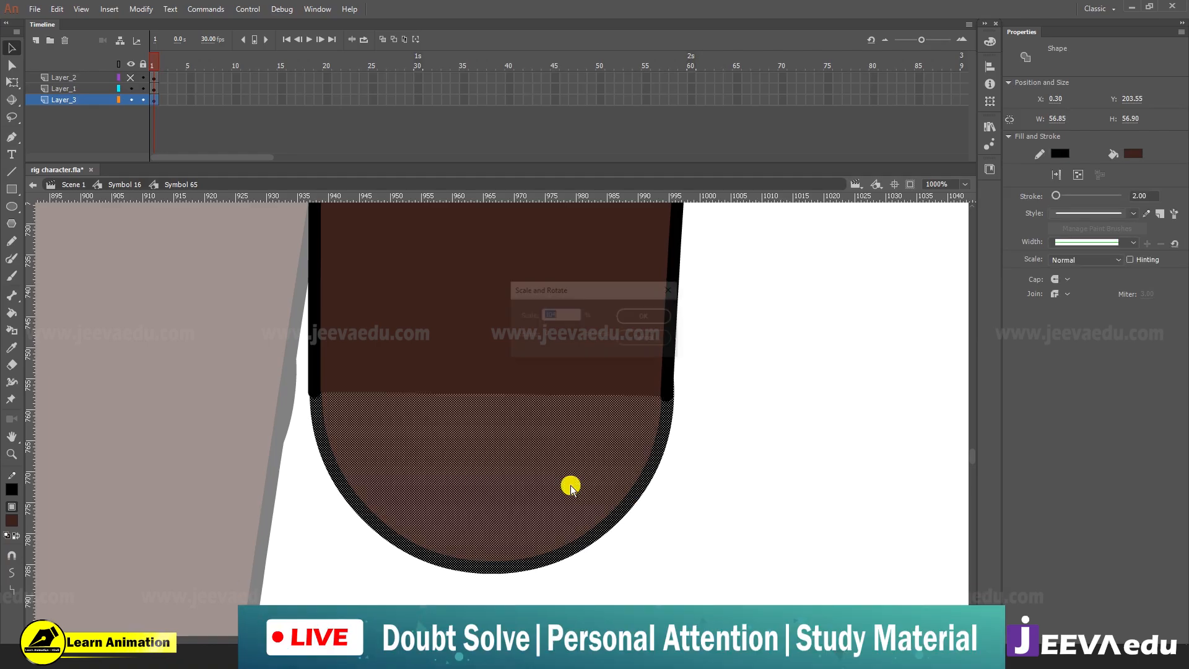
{"action": "key", "text": "ctrl+alt+s"}
{"action": "key", "text": "Return"}
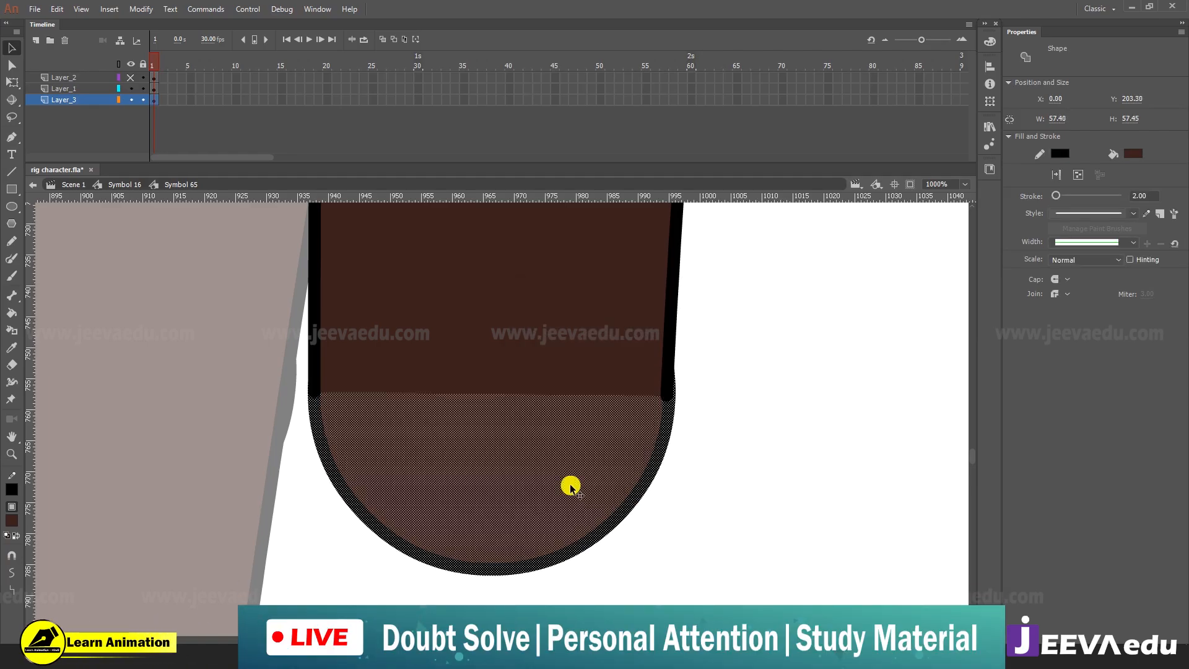
Nudge the knee circle slightly left to align it with the trouser outline and clear the selection
{"action": "key", "text": "q"}
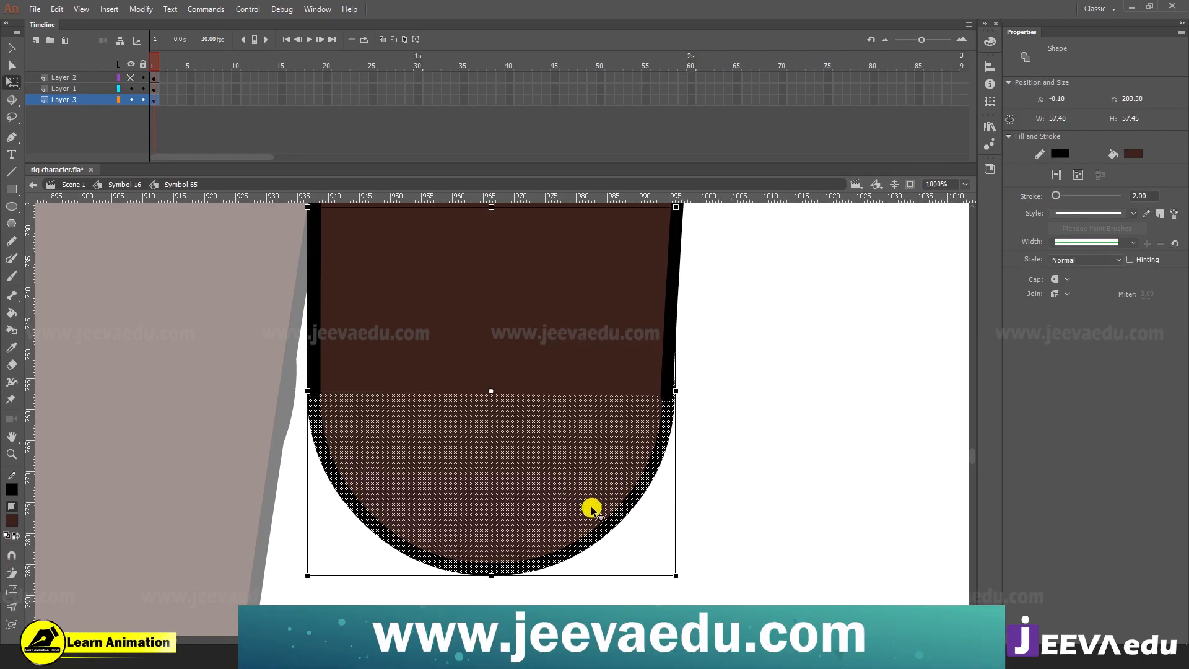
{"action": "left_click", "coordinate": [771, 482]}
{"action": "left_click", "coordinate": [550, 481]}
{"action": "double_click", "coordinate": [550, 485]}
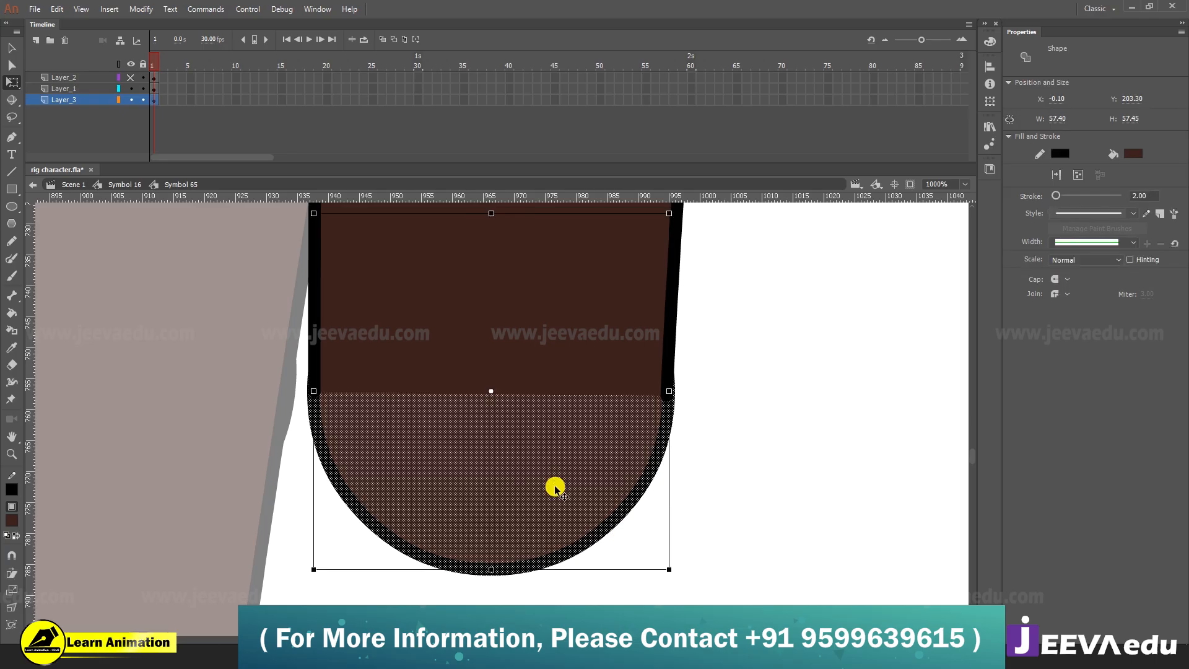
{"action": "left_click", "coordinate": [751, 489]}
Examine the rounded knee against the whole character, and inspect closely where its outline meets the upper leg
{"action": "key", "text": "z"}
{"action": "left_click", "coordinate": [465, 462], "text": "alt"}
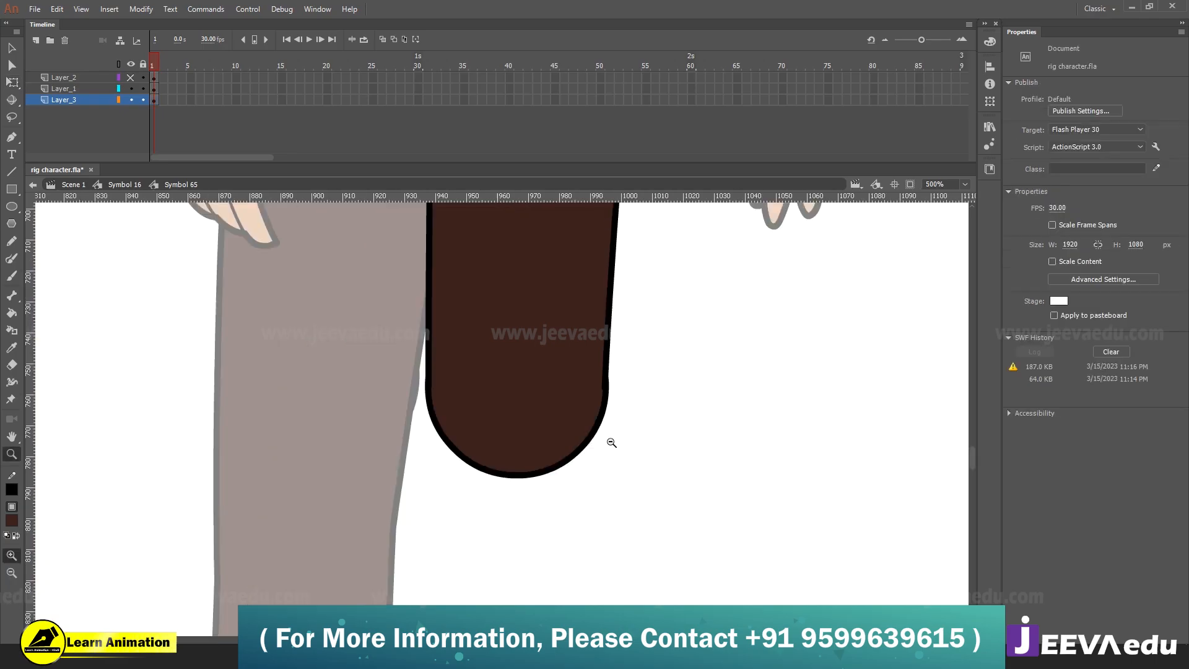
{"action": "left_click", "coordinate": [608, 439], "text": "alt"}
{"action": "left_click", "coordinate": [486, 435], "text": "alt"}
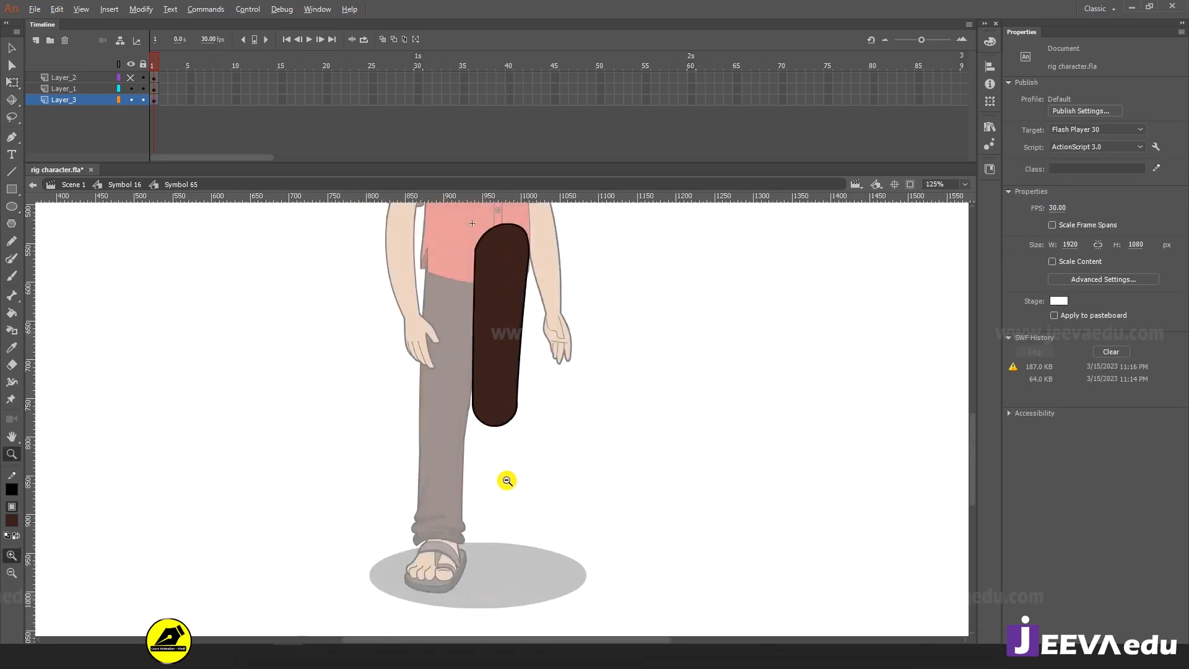
{"action": "left_click", "coordinate": [532, 350], "text": "alt"}
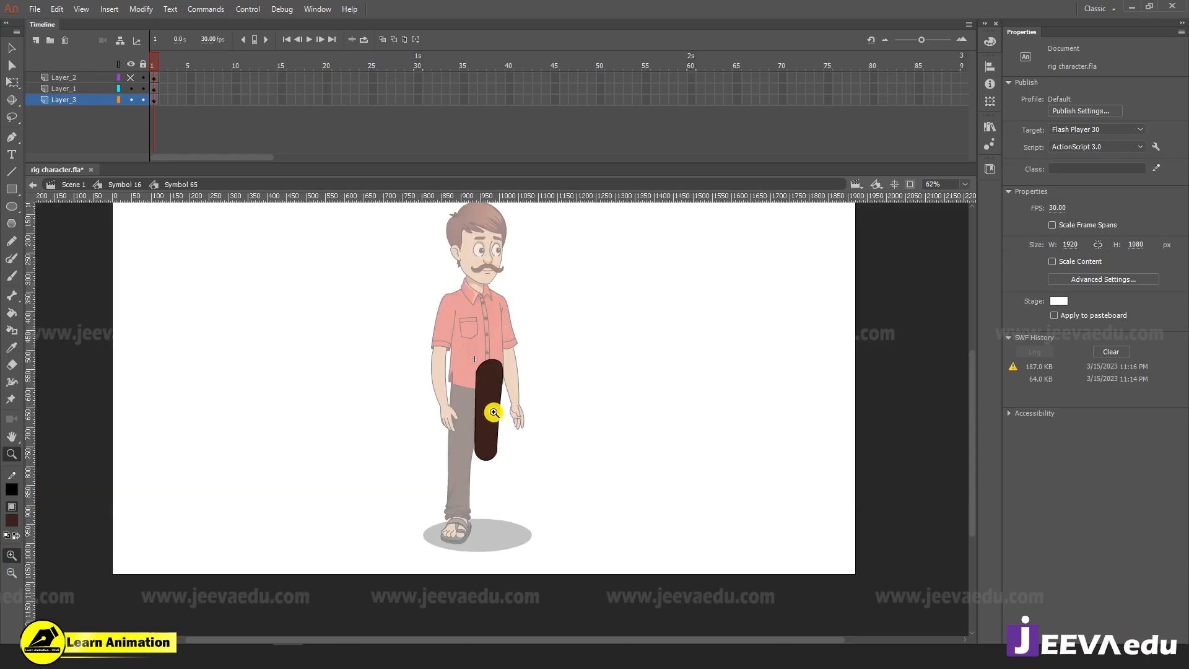
{"action": "left_click", "coordinate": [496, 462]}
{"action": "left_click", "coordinate": [501, 425]}
{"action": "left_click", "coordinate": [491, 376]}
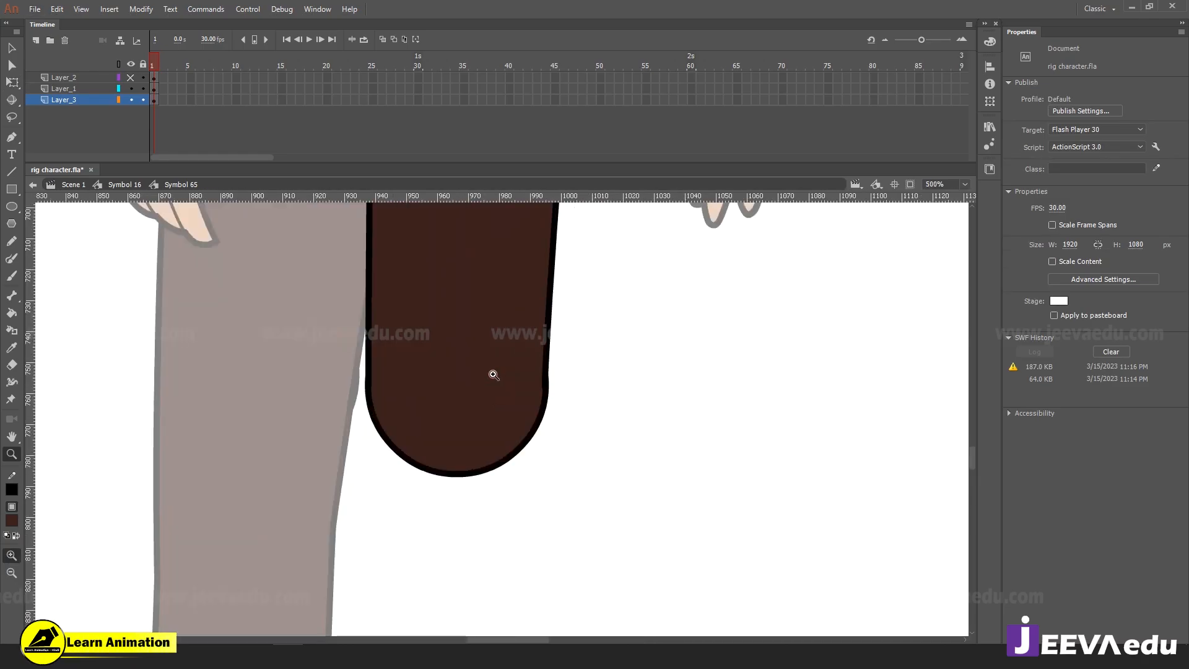
{"action": "left_click", "coordinate": [491, 375]}
{"action": "key", "text": "v"}
{"action": "left_click_drag", "start_coordinate": [536, 546], "coordinate": [576, 455]}
{"action": "left_click", "coordinate": [388, 304]}
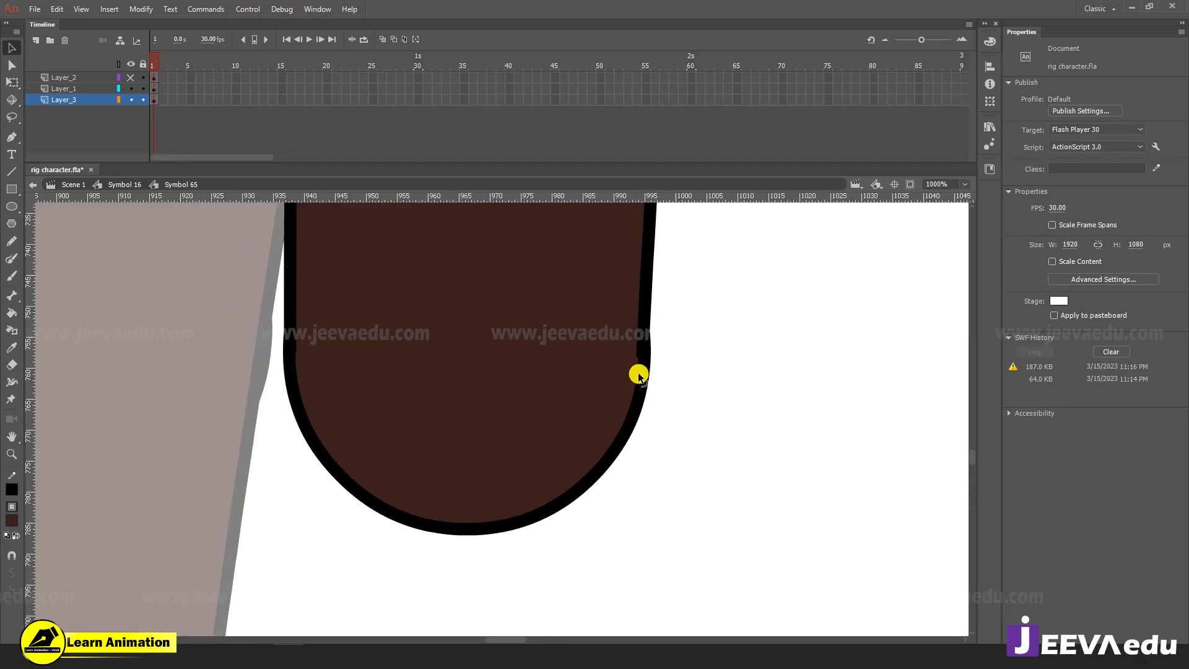
Scale the knee circle to 99% and nudge it slightly left to match the trouser outline on both sides
{"action": "left_click", "coordinate": [516, 461]}
{"action": "key", "text": "ctrl+alt+s"}
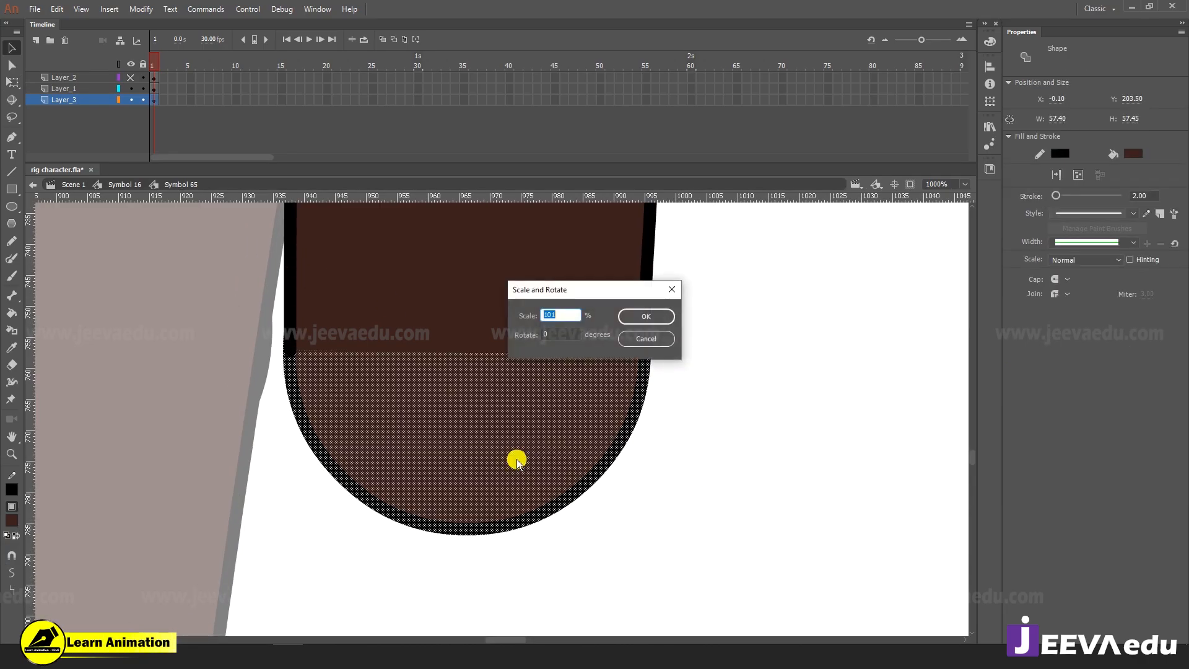
{"action": "type", "text": "99"}
{"action": "key", "text": "Return"}
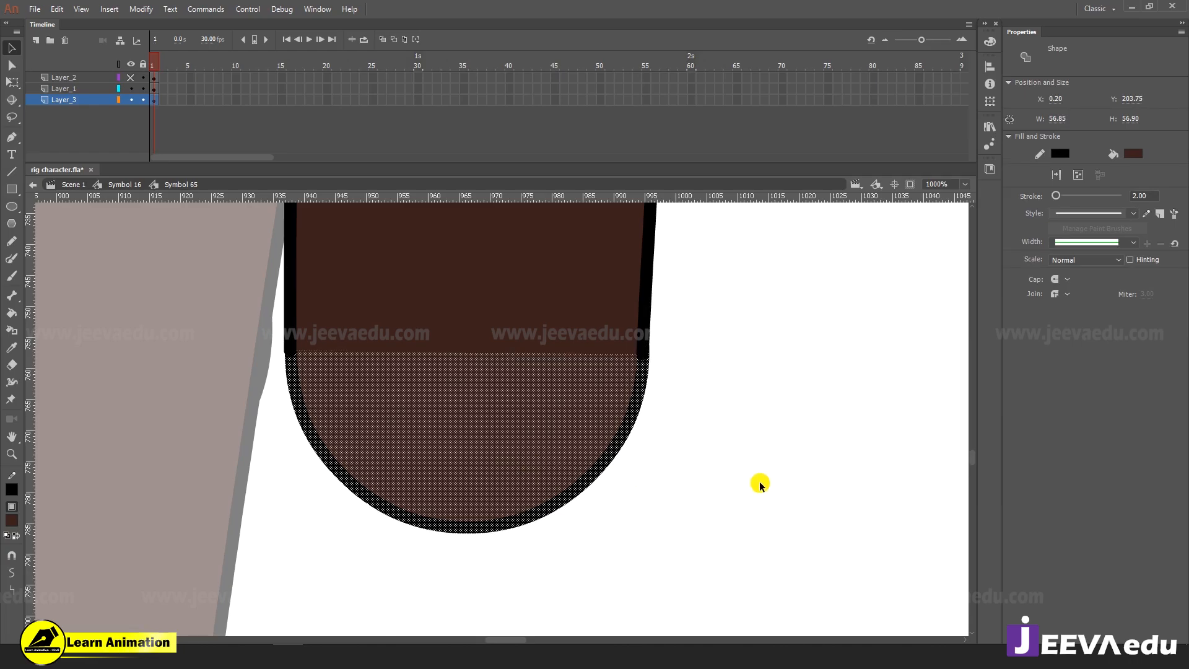
{"action": "left_click", "coordinate": [711, 453]}
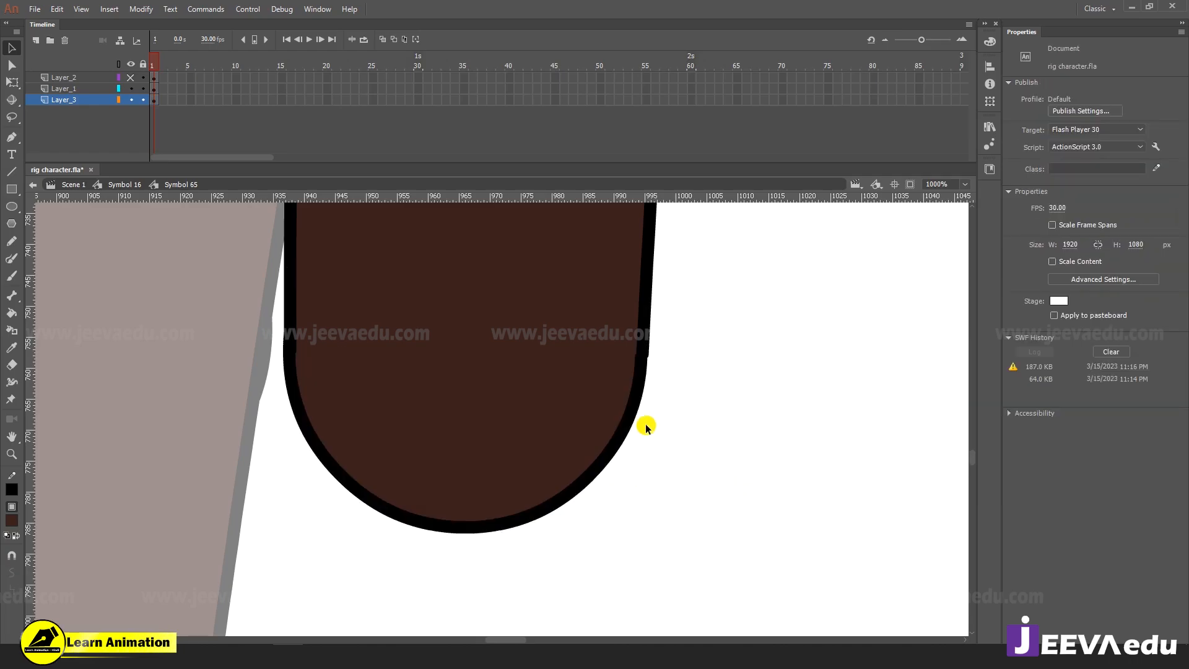
{"action": "left_click", "coordinate": [601, 436]}
{"action": "left_click", "coordinate": [701, 456]}
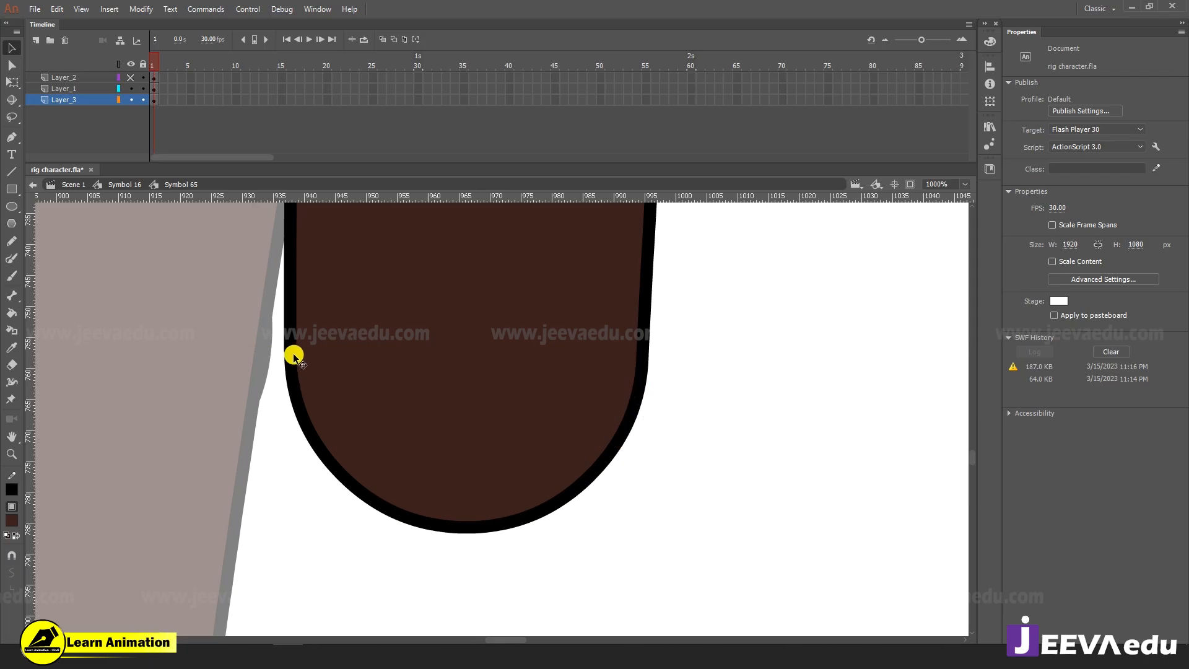
Convert the aligned knee circle on Layer_3 to a graphic symbol
{"action": "double_click", "coordinate": [554, 458]}
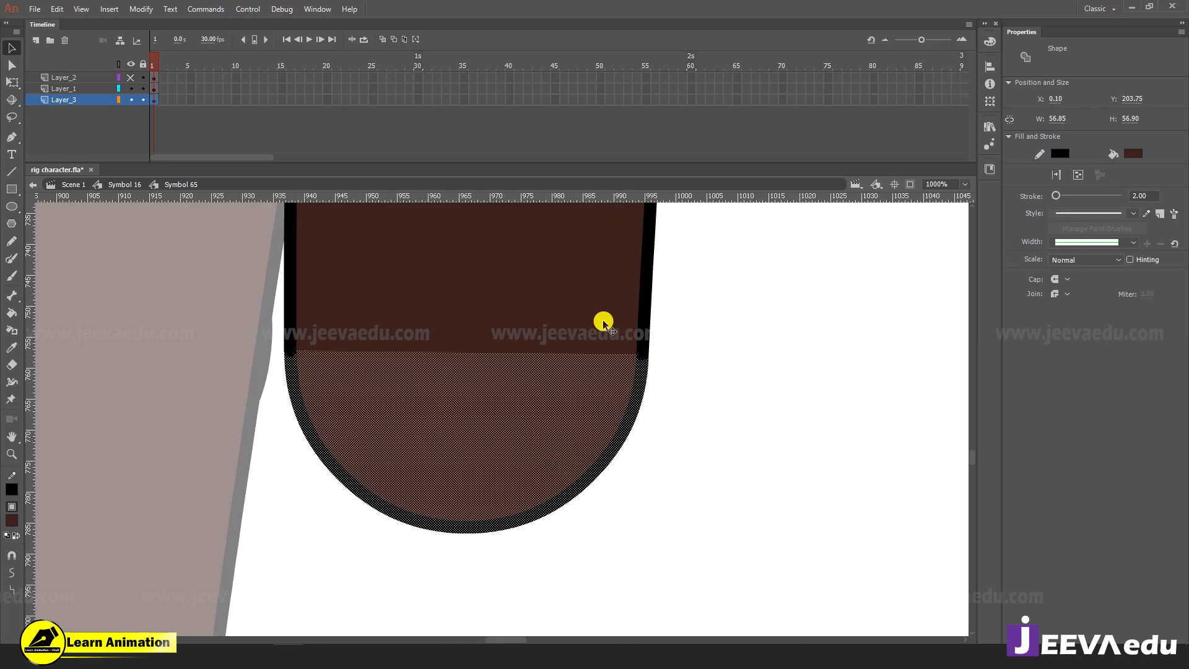
{"action": "key", "text": "F8"}
{"action": "left_click", "coordinate": [677, 151]}
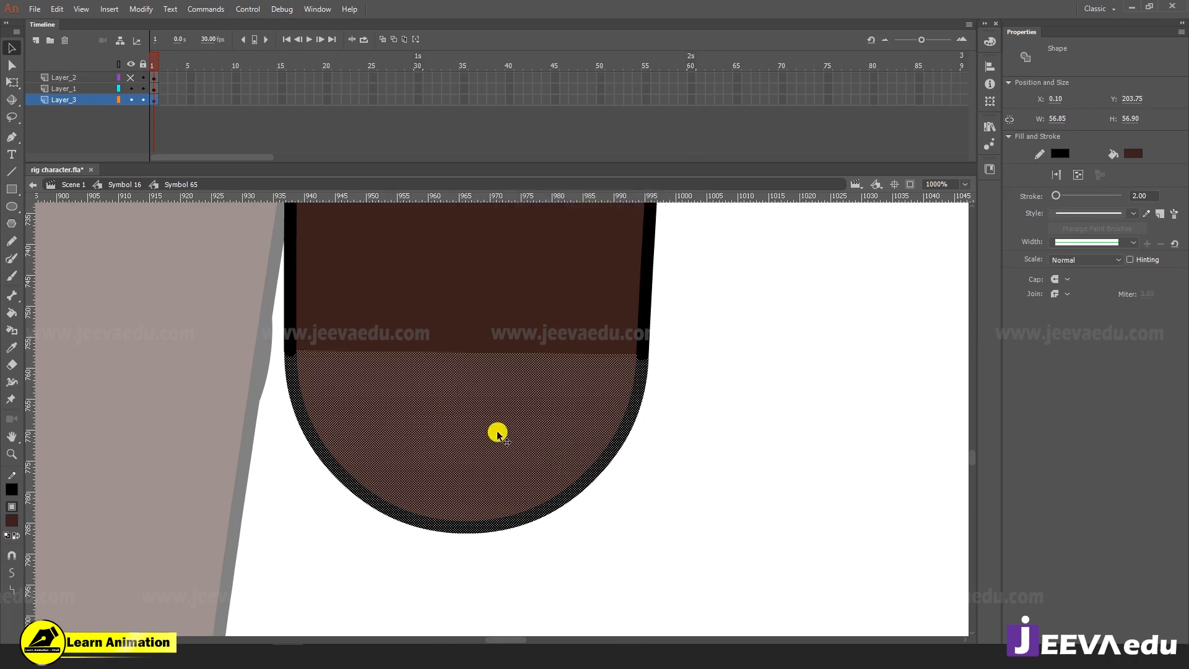
Place a horizontal and a vertical guide crossing exactly at the knee circle's centre point
{"action": "key", "text": "z"}
{"action": "left_click", "coordinate": [485, 443], "text": "alt"}
{"action": "key", "text": "q"}
{"action": "key", "text": "ctrl+="}
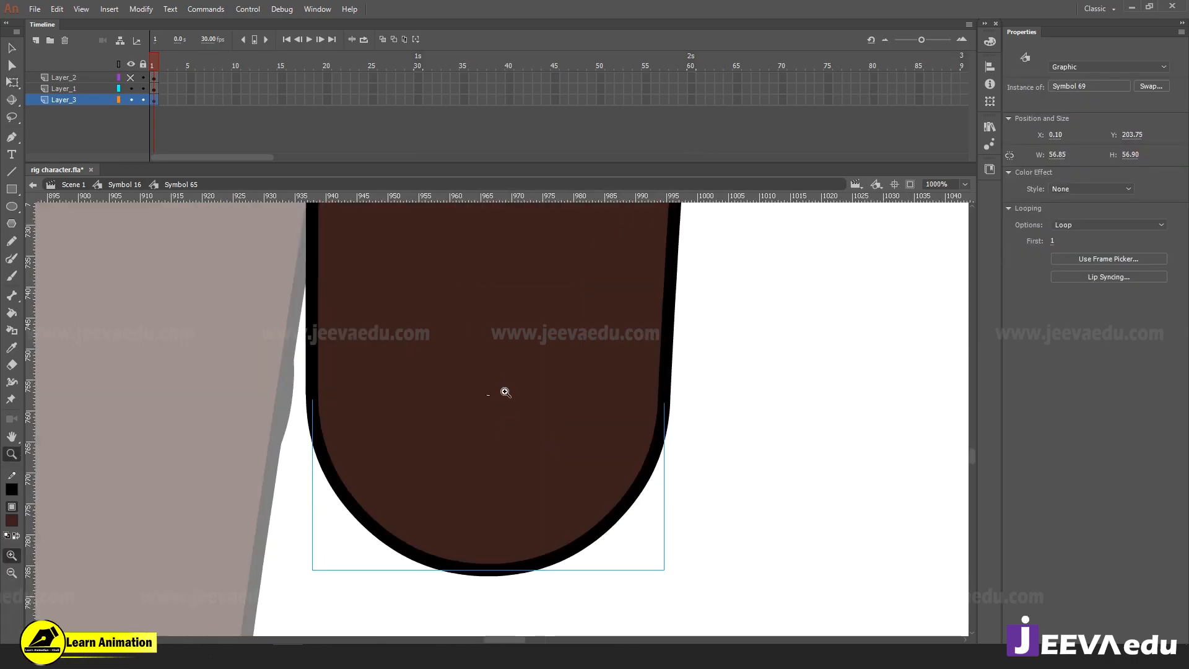
{"action": "left_click_drag", "start_coordinate": [480, 200], "coordinate": [489, 394]}
{"action": "left_click_drag", "start_coordinate": [26, 357], "coordinate": [475, 410]}
{"action": "key", "text": "ctrl+space"}
{"action": "left_click", "coordinate": [513, 399], "text": "ctrl"}
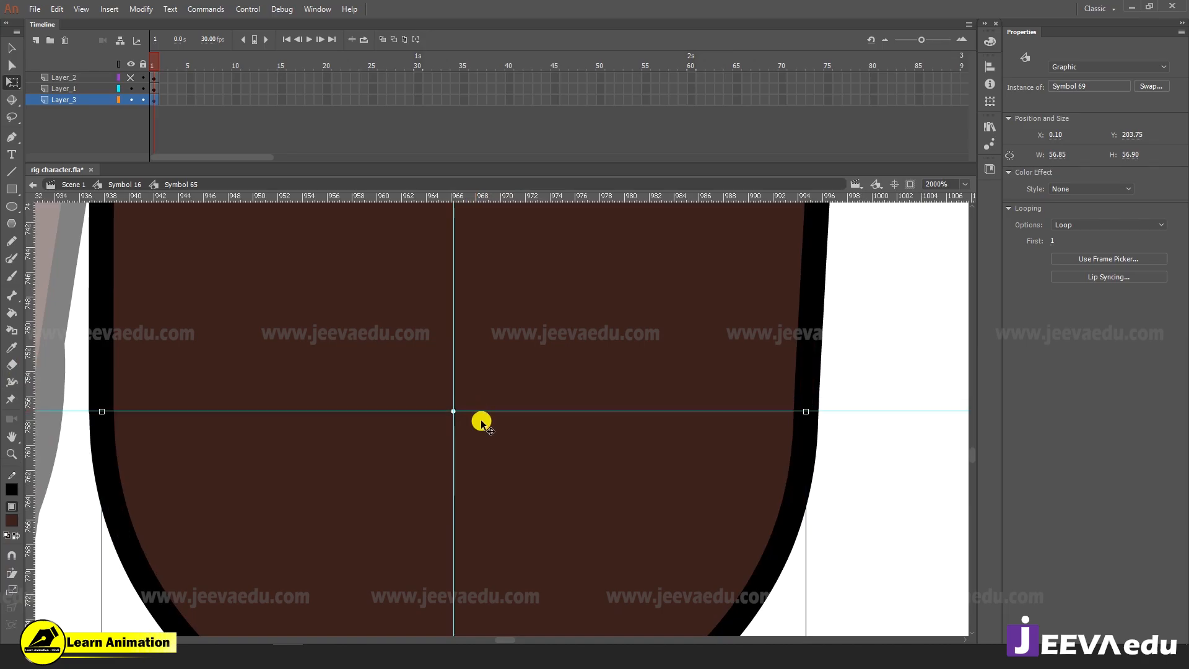
Examine the guides and the rounded knee against the whole character and close up at the joint
{"action": "key", "text": "ctrl+space"}
{"action": "left_click", "coordinate": [464, 445], "text": "ctrl+alt"}
{"action": "left_click", "coordinate": [476, 458], "text": "ctrl+alt"}
{"action": "left_click", "coordinate": [506, 478], "text": "ctrl+alt"}
{"action": "left_click", "coordinate": [644, 528], "text": "ctrl+alt"}
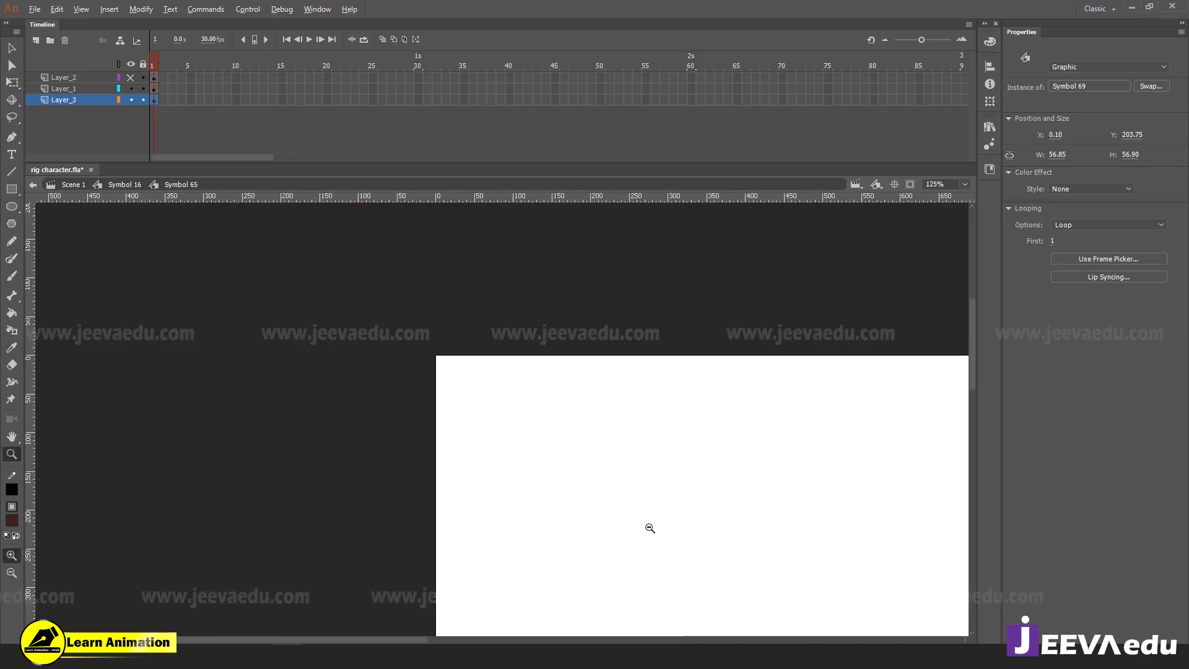
{"action": "left_click", "coordinate": [646, 522], "text": "ctrl+alt"}
{"action": "left_click", "coordinate": [638, 512], "text": "ctrl+alt"}
{"action": "left_click", "coordinate": [582, 452], "text": "ctrl"}
{"action": "left_click", "coordinate": [442, 472]}
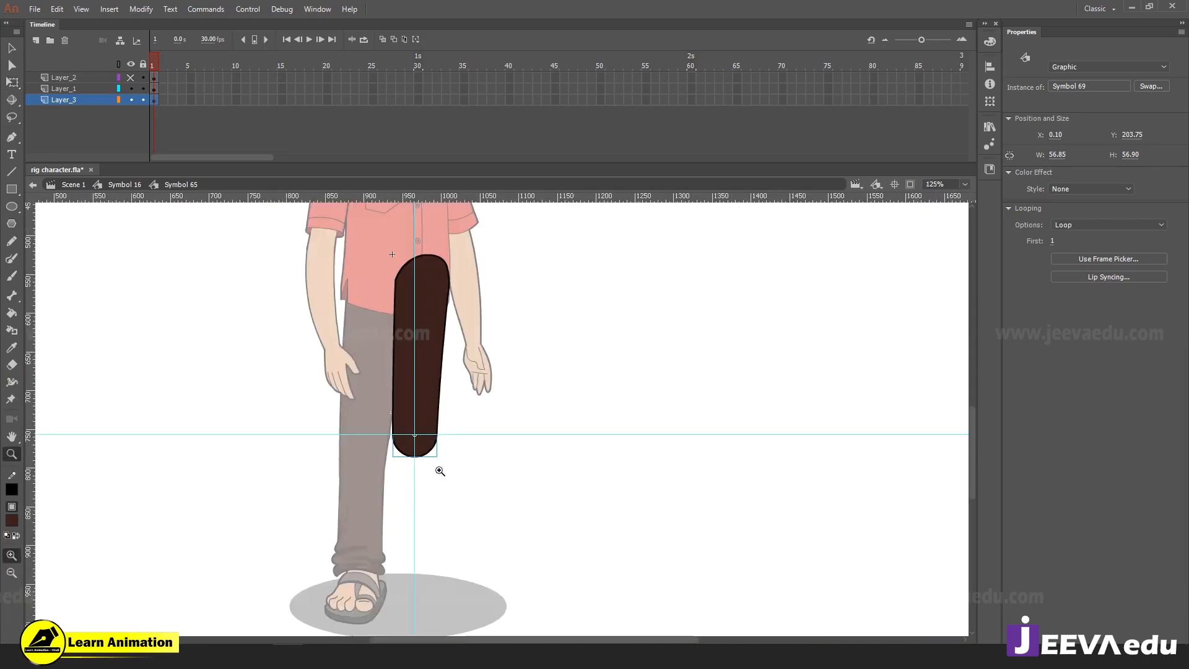
{"action": "left_click", "coordinate": [437, 437]}
{"action": "left_click", "coordinate": [439, 433]}
{"action": "left_click", "coordinate": [454, 422]}
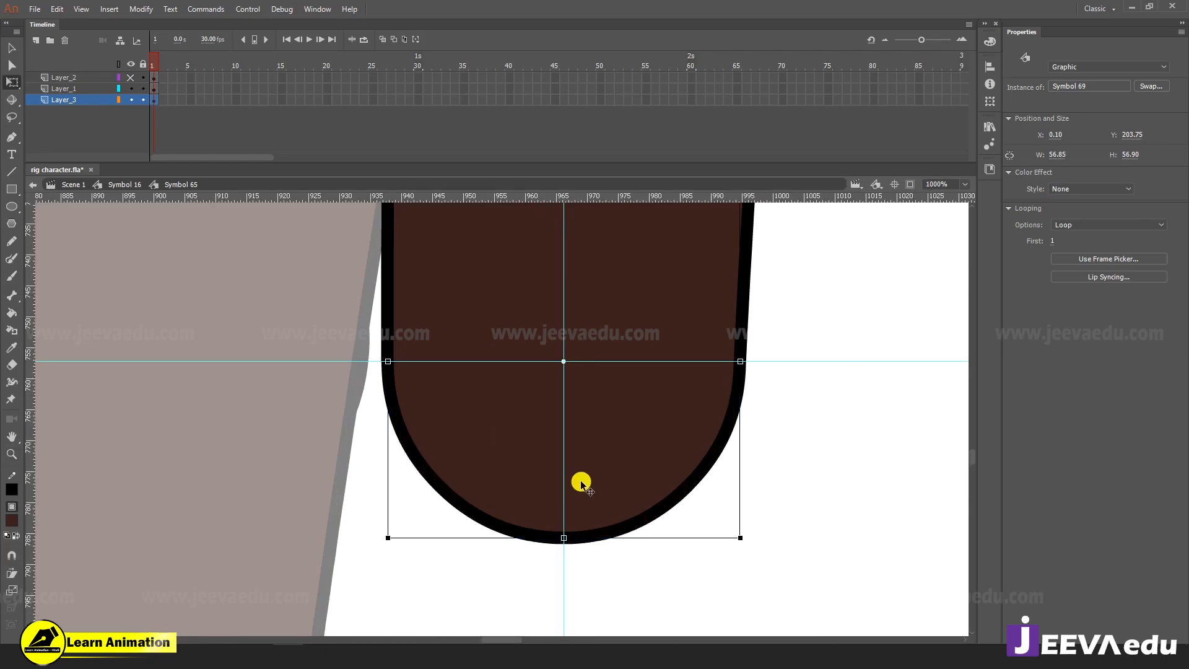
{"action": "left_click", "coordinate": [466, 475], "text": "ctrl+alt"}
{"action": "key", "text": "v"}
{"action": "left_click", "coordinate": [524, 540]}
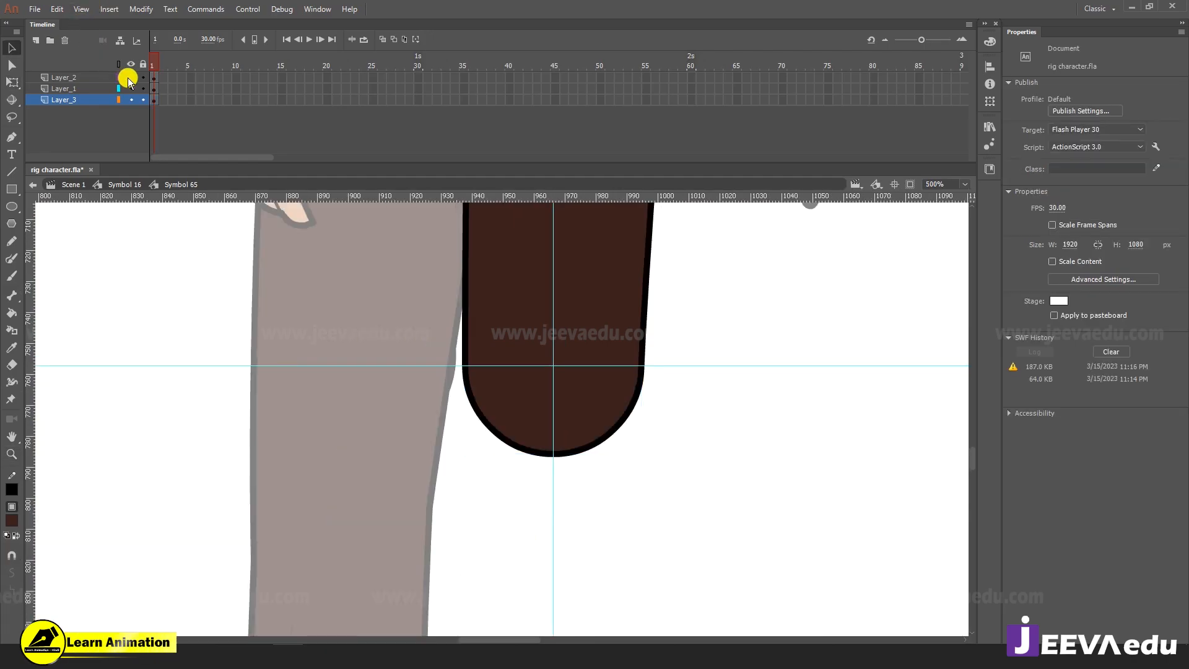
Show Layer_2 again and select the lower-leg symbol for free transformation
{"action": "left_click", "coordinate": [89, 78]}
{"action": "left_click", "coordinate": [606, 489], "text": "ctrl+alt"}
{"action": "left_click", "coordinate": [599, 527], "text": "ctrl+alt"}
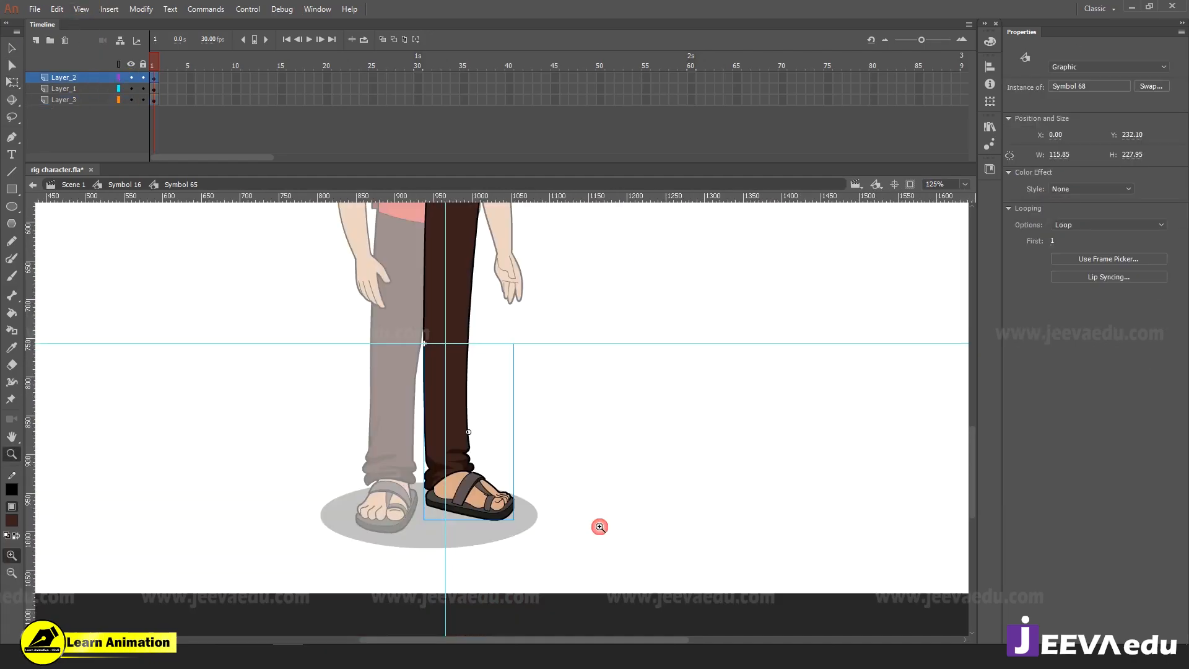
{"action": "key", "text": "v"}
{"action": "left_click", "coordinate": [577, 488]}
{"action": "left_click", "coordinate": [463, 424]}
{"action": "key", "text": "q"}
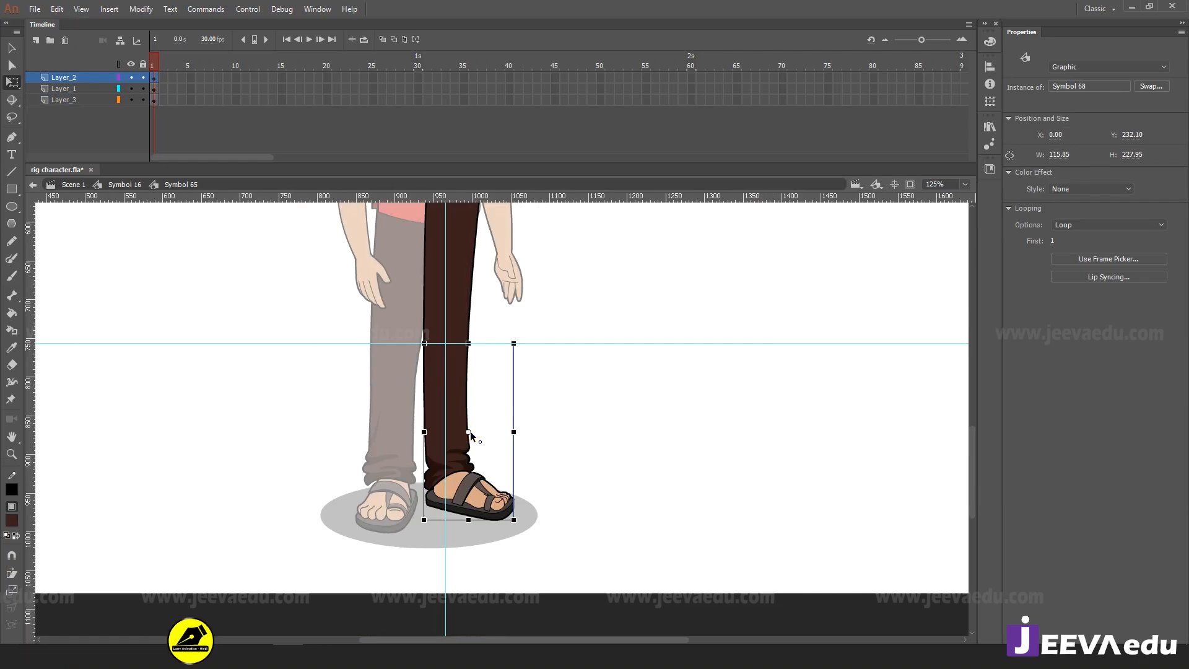
Move the lower leg's pivot onto the guide crossing at the knee and remove both guides
{"action": "key", "text": "z"}
{"action": "left_click", "coordinate": [449, 364]}
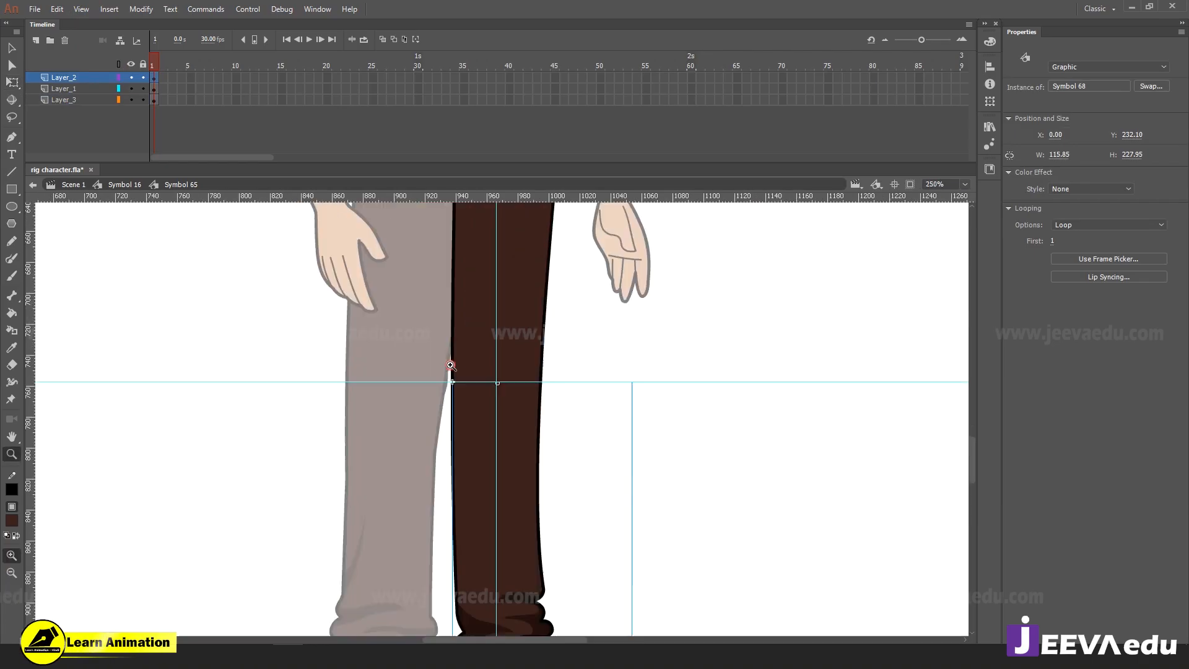
{"action": "left_click", "coordinate": [518, 413]}
{"action": "left_click", "coordinate": [519, 413]}
{"action": "left_click", "coordinate": [506, 376]}
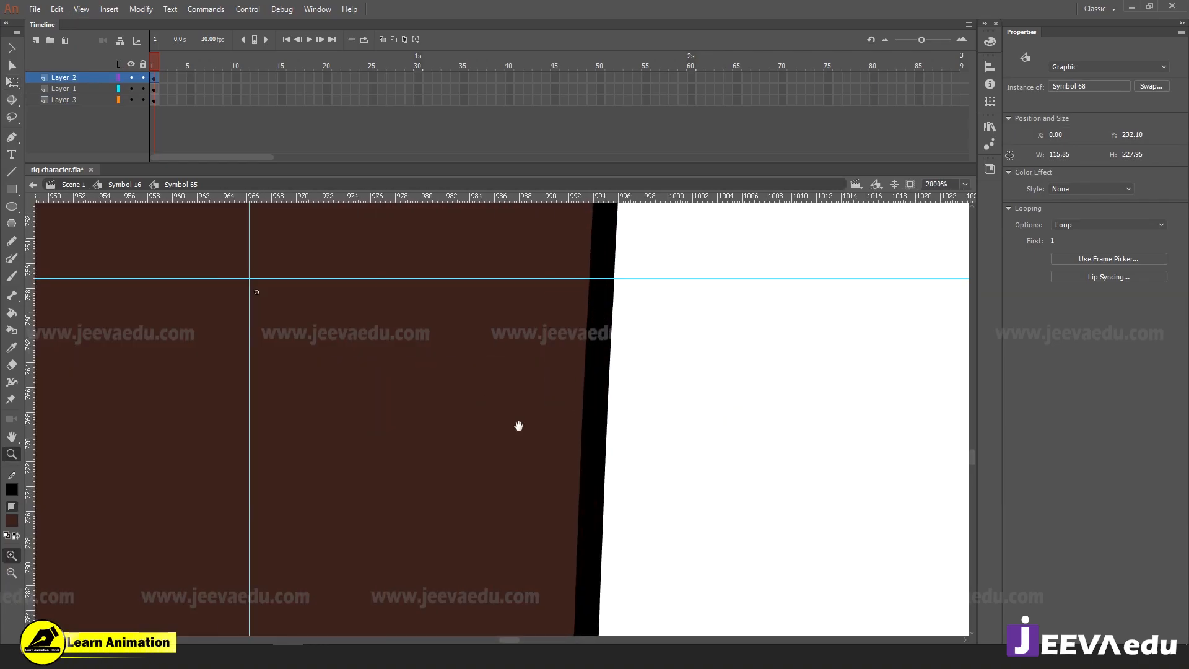
{"action": "left_click_drag", "start_coordinate": [519, 426], "coordinate": [669, 503]}
{"action": "key", "text": "q"}
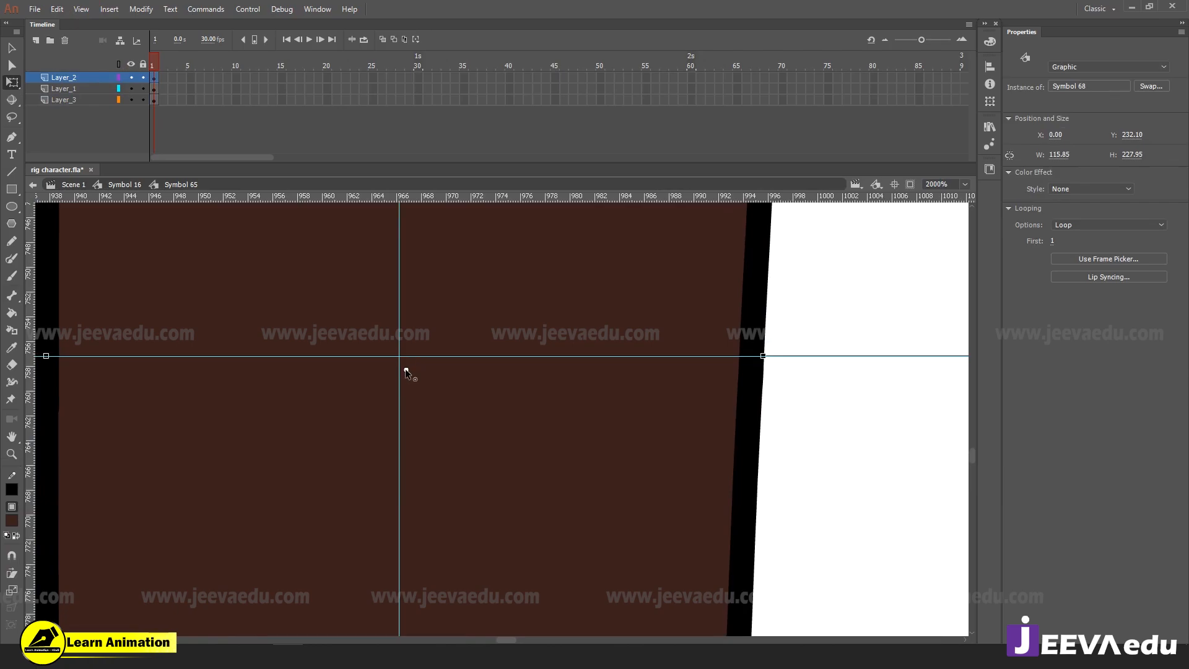
{"action": "key", "text": "z"}
{"action": "left_click", "coordinate": [431, 416], "text": "alt"}
{"action": "left_click", "coordinate": [455, 436], "text": "alt"}
{"action": "left_click", "coordinate": [465, 435], "text": "alt"}
{"action": "left_click", "coordinate": [475, 436], "text": "alt"}
{"action": "left_click", "coordinate": [483, 435], "text": "alt"}
{"action": "key", "text": "q"}
{"action": "key", "text": "v"}
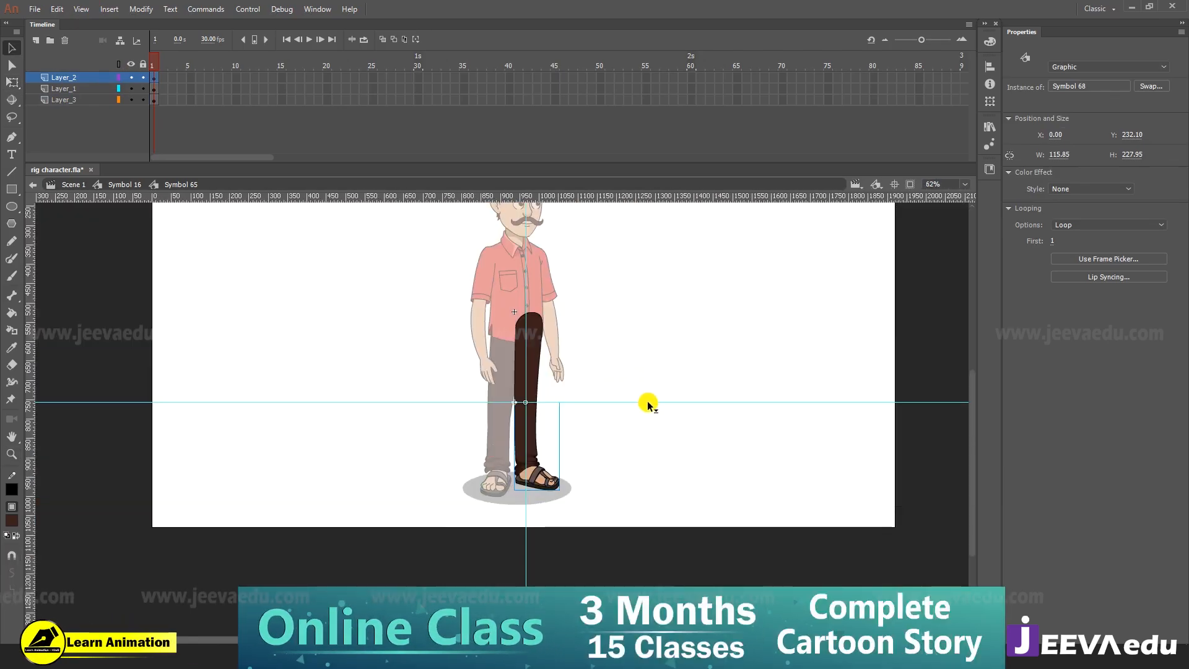
{"action": "left_click_drag", "start_coordinate": [648, 405], "coordinate": [667, 11]}
{"action": "left_click_drag", "start_coordinate": [526, 242], "coordinate": [1126, 266]}
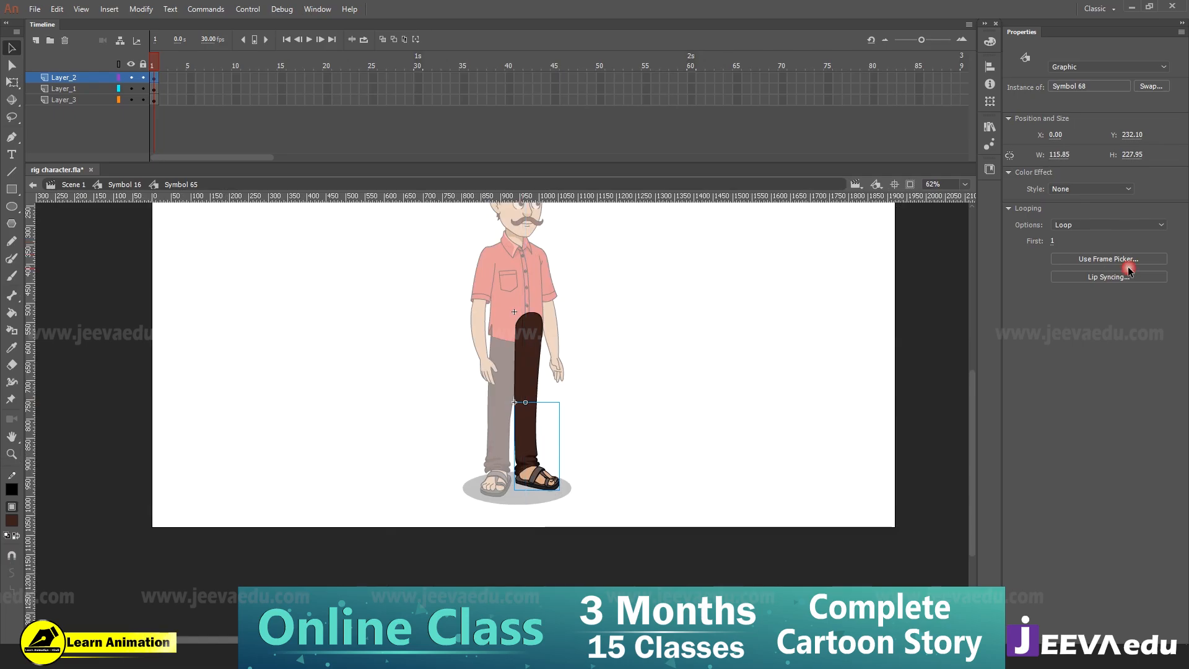
Rotate the lower leg backward about the knee to test the bend, and inspect the joint with the knee circle hidden and shown
{"action": "key", "text": "q"}
{"action": "left_click_drag", "start_coordinate": [565, 490], "coordinate": [469, 480]}
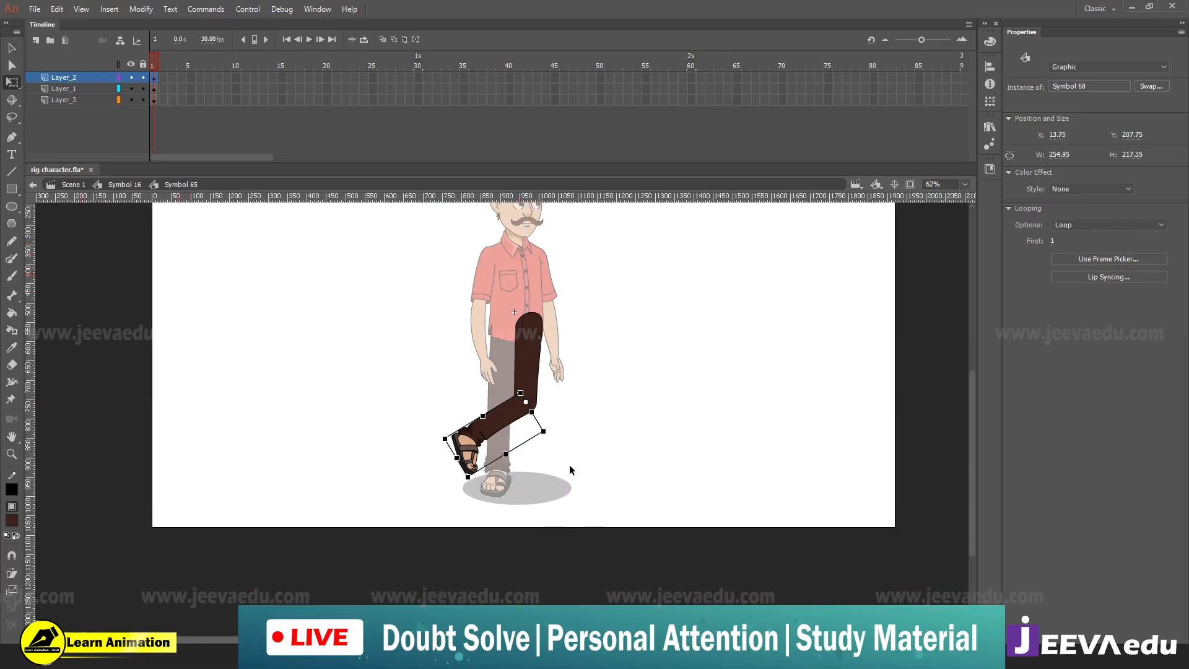
{"action": "left_click", "coordinate": [569, 465]}
{"action": "key", "text": "z"}
{"action": "left_click", "coordinate": [531, 424]}
{"action": "left_click", "coordinate": [528, 428]}
{"action": "left_click", "coordinate": [468, 395]}
{"action": "key", "text": "v"}
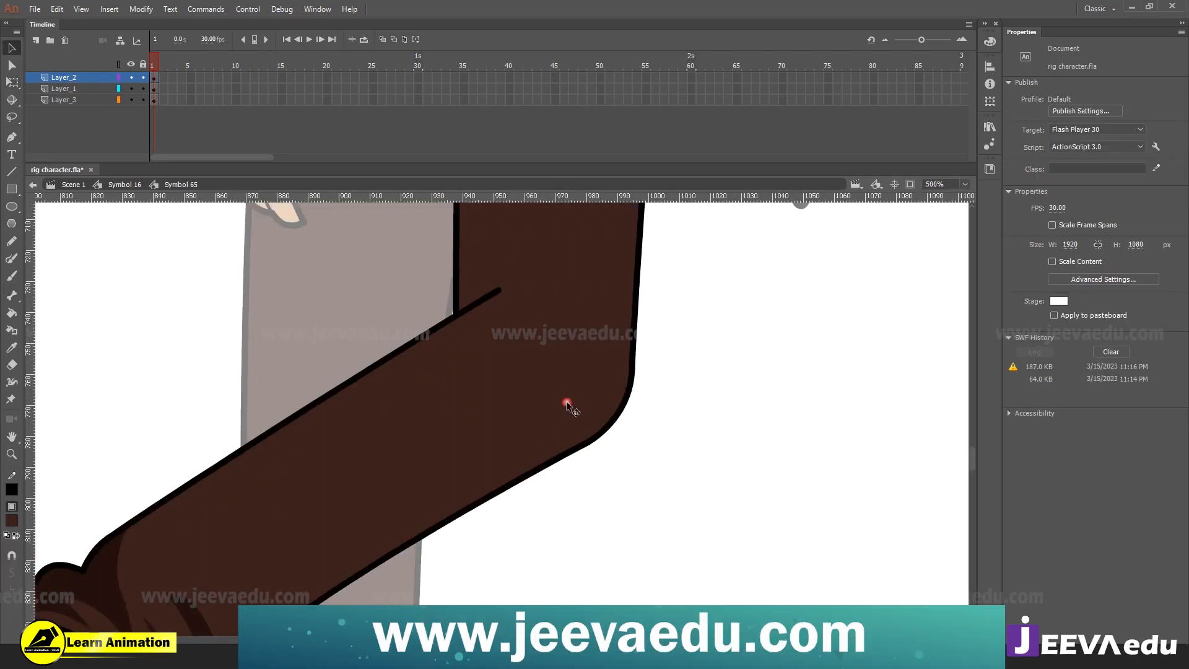
{"action": "left_click", "coordinate": [601, 409]}
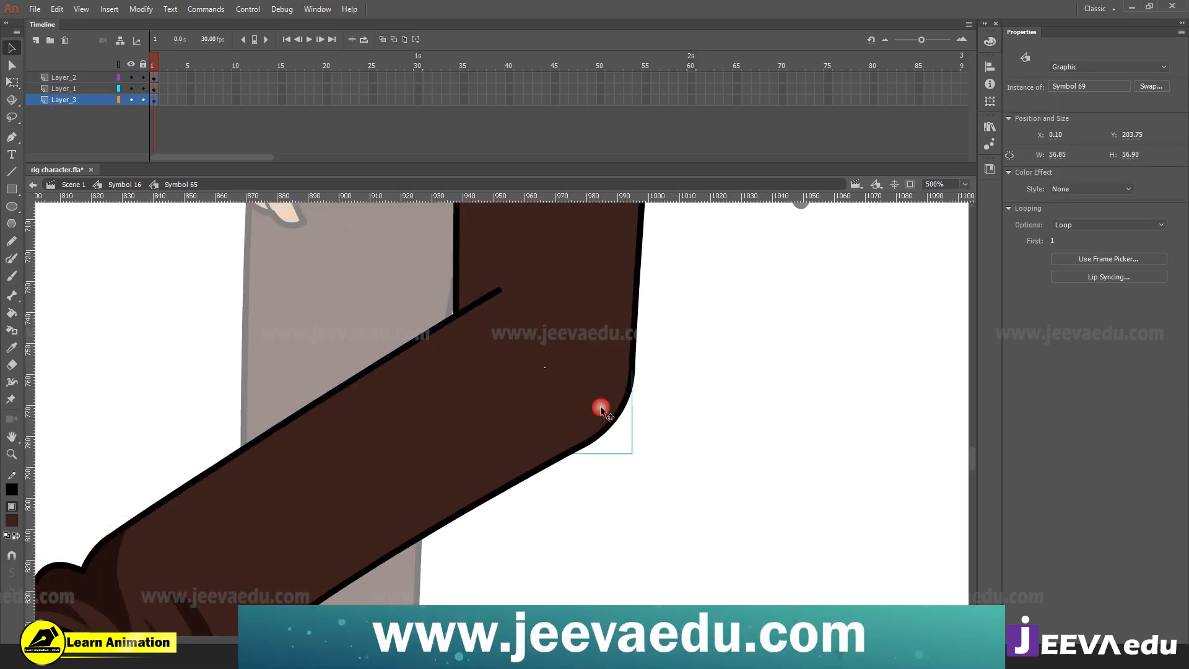
{"action": "left_click", "coordinate": [131, 100]}
{"action": "left_click", "coordinate": [131, 100]}
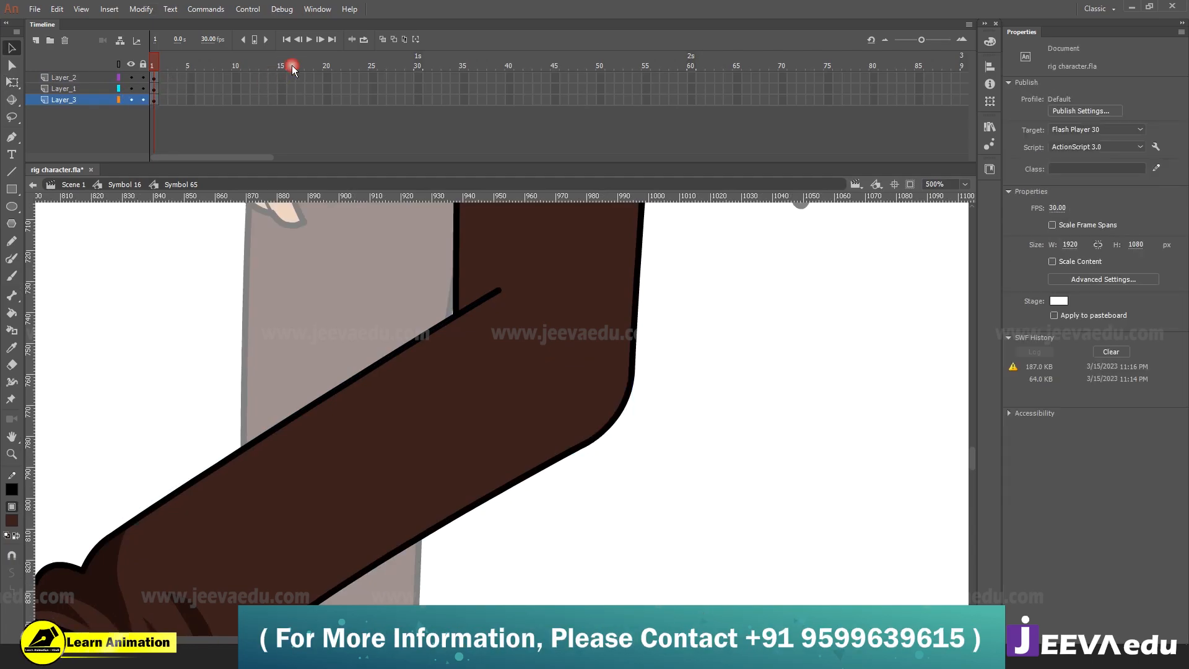
Extend the frames of all three leg layers past frame 85 and move the playhead to frame 18
{"action": "left_click_drag", "start_coordinate": [300, 79], "coordinate": [591, 172]}
{"action": "key", "text": "F5"}
{"action": "left_click_drag", "start_coordinate": [611, 66], "coordinate": [309, 80]}
Rotate the lower leg about the knee back to its straight standing position and clear the selection
{"action": "key", "text": "z"}
{"action": "left_click", "coordinate": [681, 451], "text": "alt"}
{"action": "left_click", "coordinate": [510, 439], "text": "alt"}
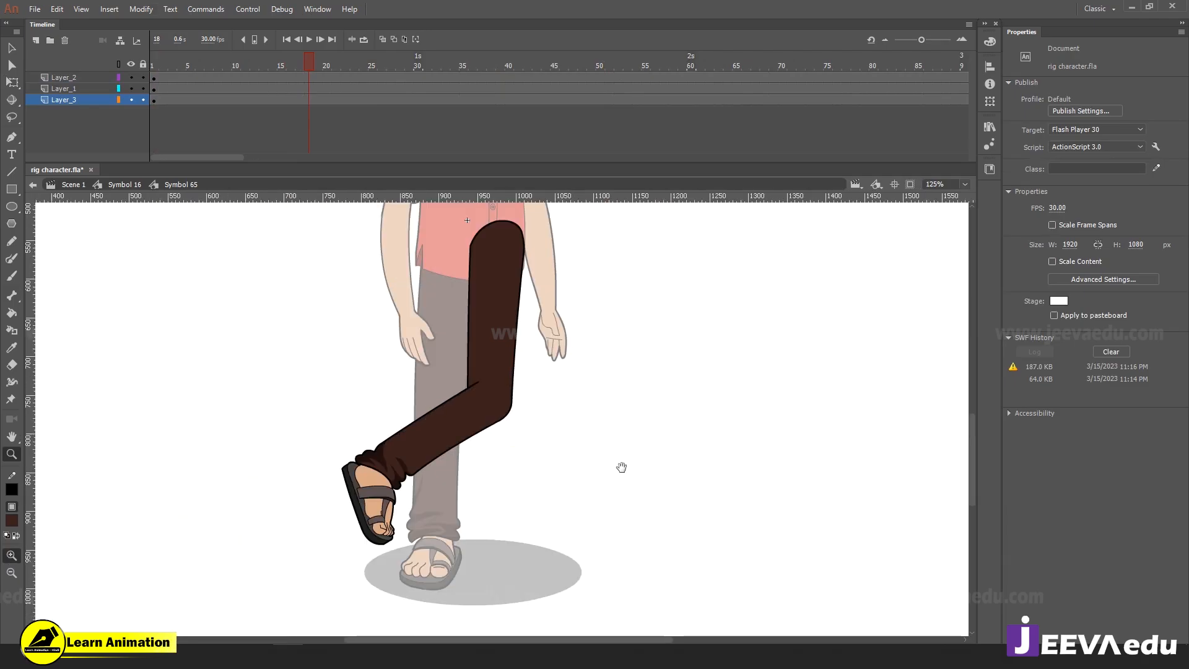
{"action": "key", "text": "q"}
{"action": "left_click", "coordinate": [543, 472]}
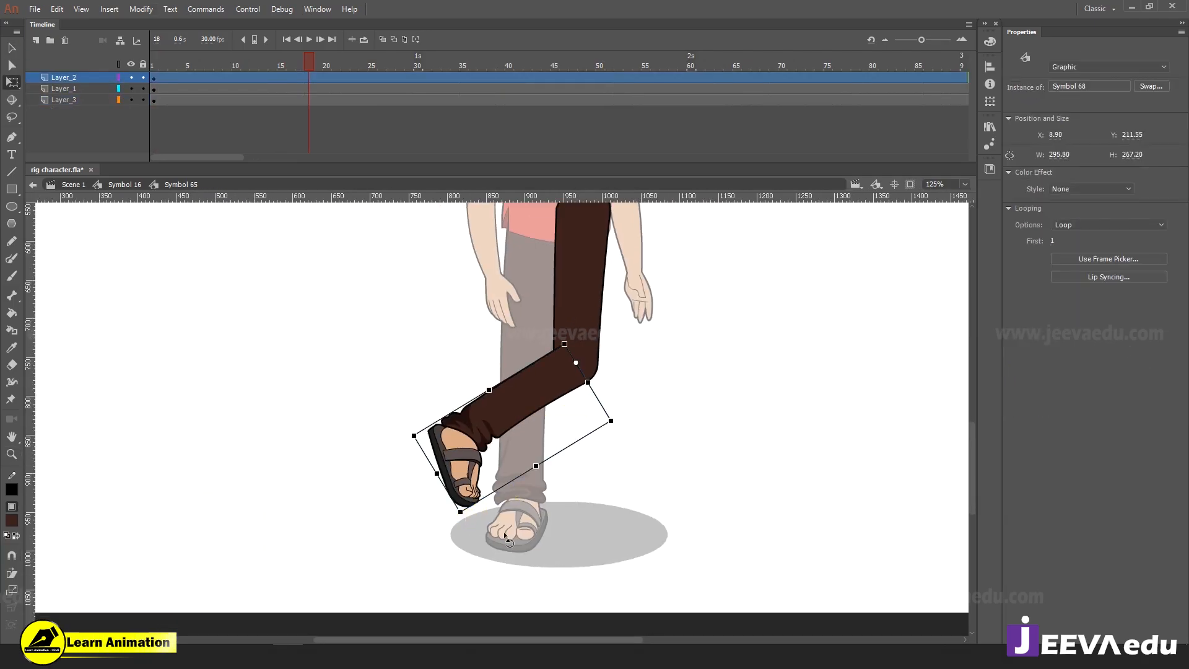
{"action": "left_click_drag", "start_coordinate": [505, 532], "coordinate": [651, 561]}
{"action": "key", "text": "z"}
{"action": "left_click", "coordinate": [607, 459], "text": "alt"}
{"action": "key", "text": "v"}
{"action": "left_click", "coordinate": [606, 458]}
{"action": "key", "text": "z"}
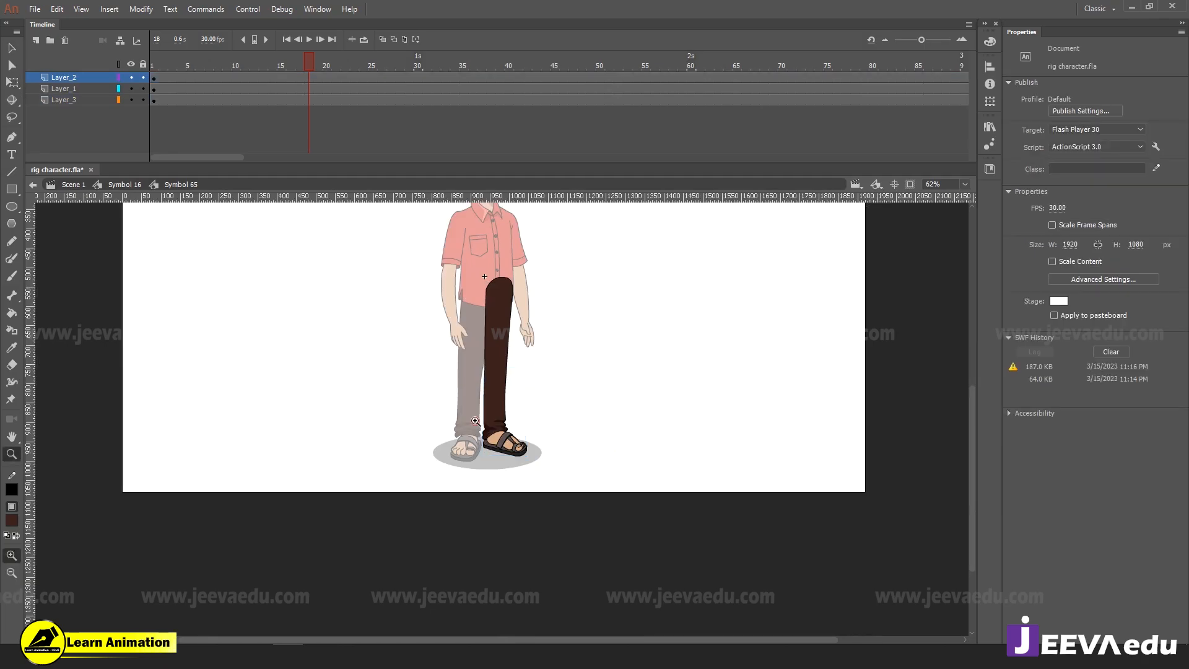
Open the lower-leg symbol for editing, focused on its trouser cuff and sandalled foot
{"action": "left_click", "coordinate": [474, 419]}
{"action": "key", "text": "v"}
{"action": "double_click", "coordinate": [553, 458]}
{"action": "key", "text": "z"}
{"action": "left_click", "coordinate": [554, 452]}
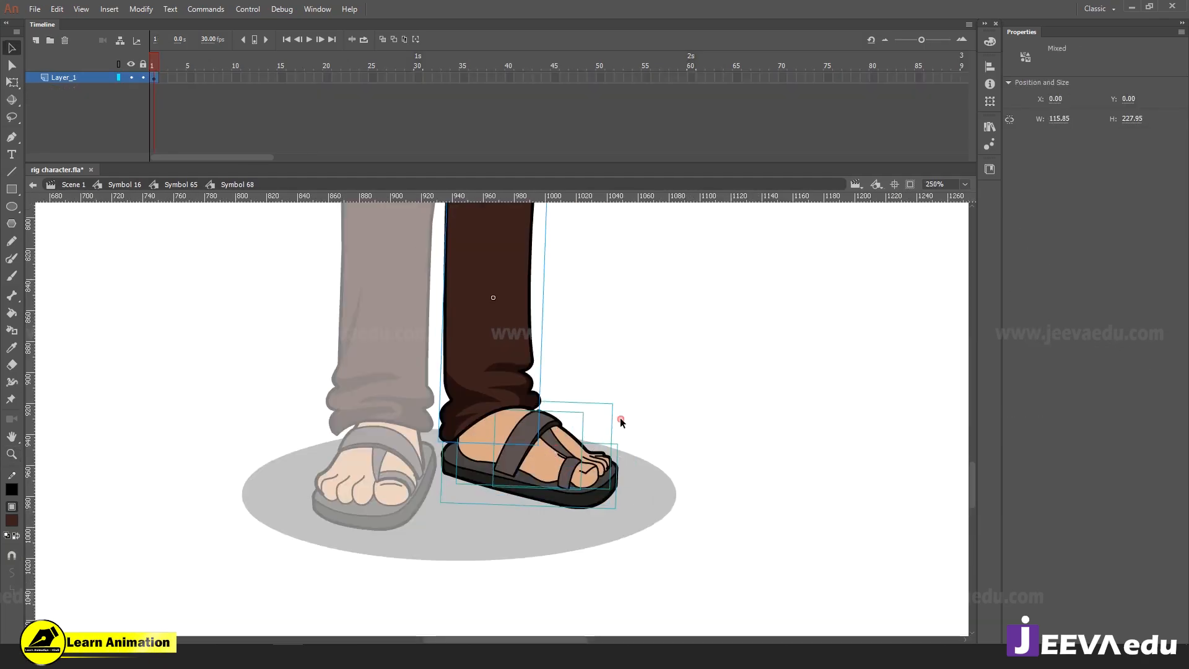
Cut the foot and sandal group, paste it in place on a new layer, and put that layer below the trouser layer
{"action": "key", "text": "v"}
{"action": "left_click", "coordinate": [552, 509]}
{"action": "left_click", "coordinate": [561, 485]}
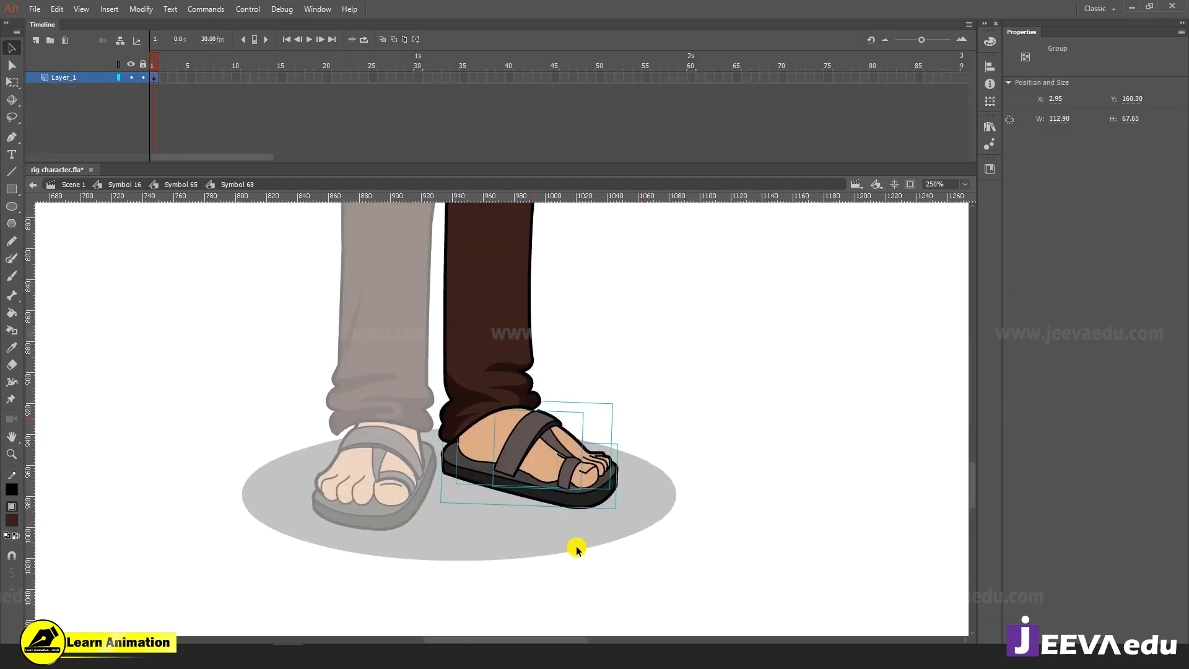
{"action": "key", "text": "Delete"}
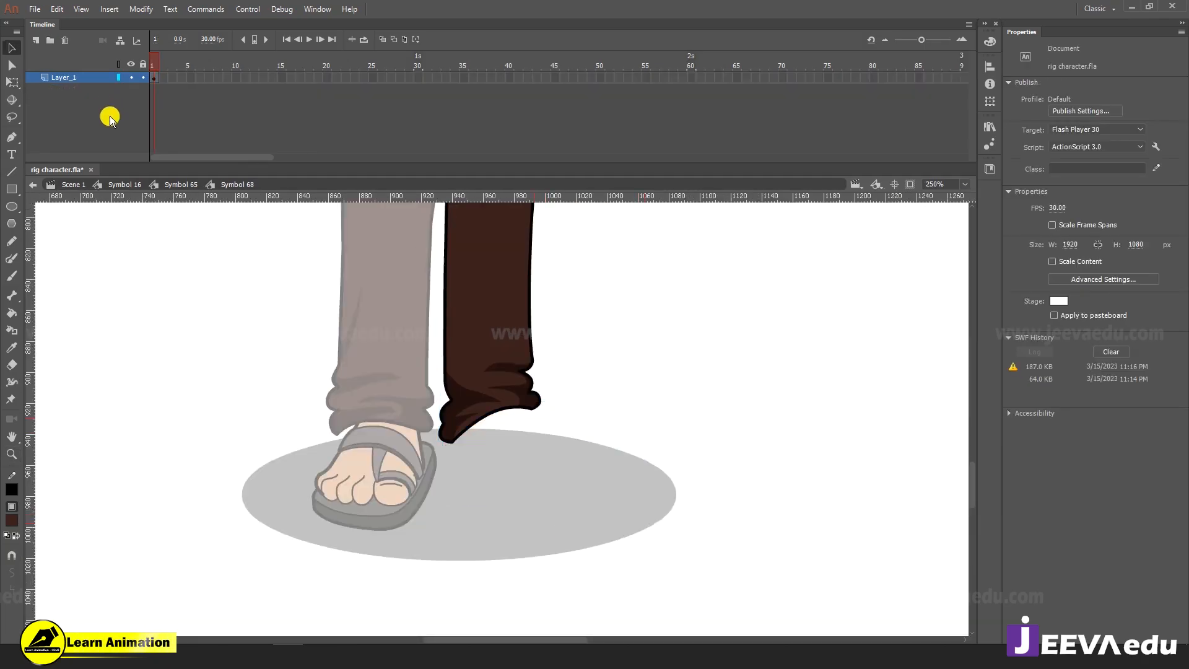
{"action": "left_click", "coordinate": [35, 39]}
{"action": "right_click", "coordinate": [178, 306]}
{"action": "left_click", "coordinate": [215, 355]}
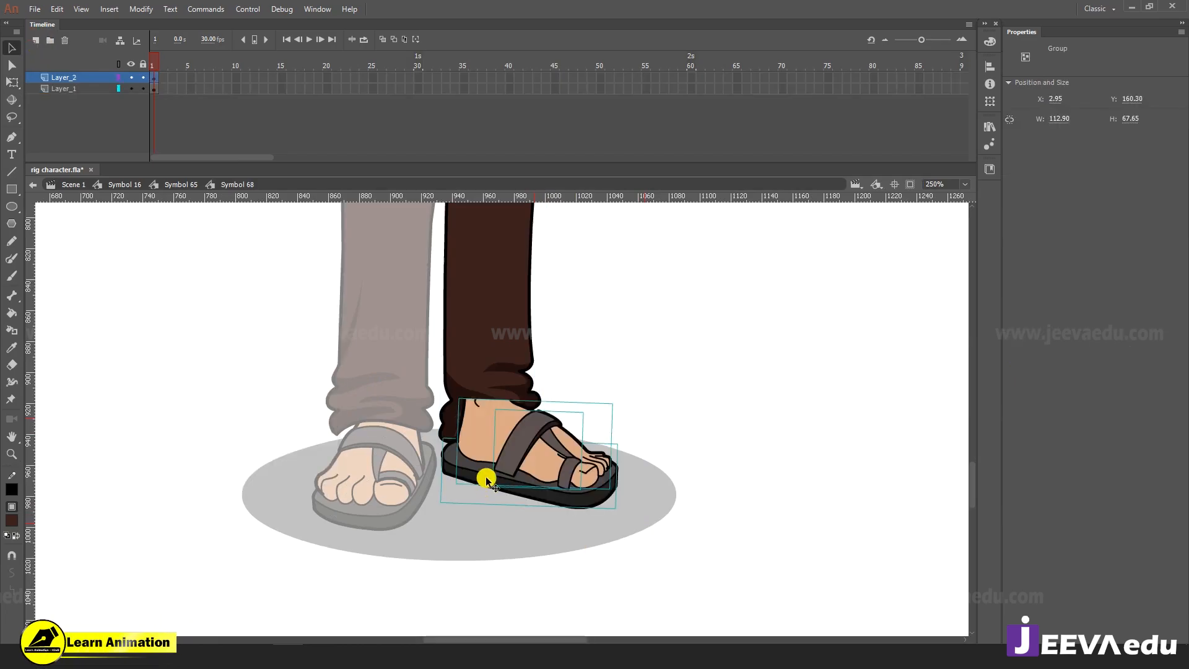
{"action": "left_click_drag", "start_coordinate": [99, 82], "coordinate": [85, 90]}
Convert the foot to a graphic symbol pivoted at the ankle, and wrap the artwork inside it in another graphic symbol
{"action": "left_click", "coordinate": [543, 466]}
{"action": "key", "text": "q"}
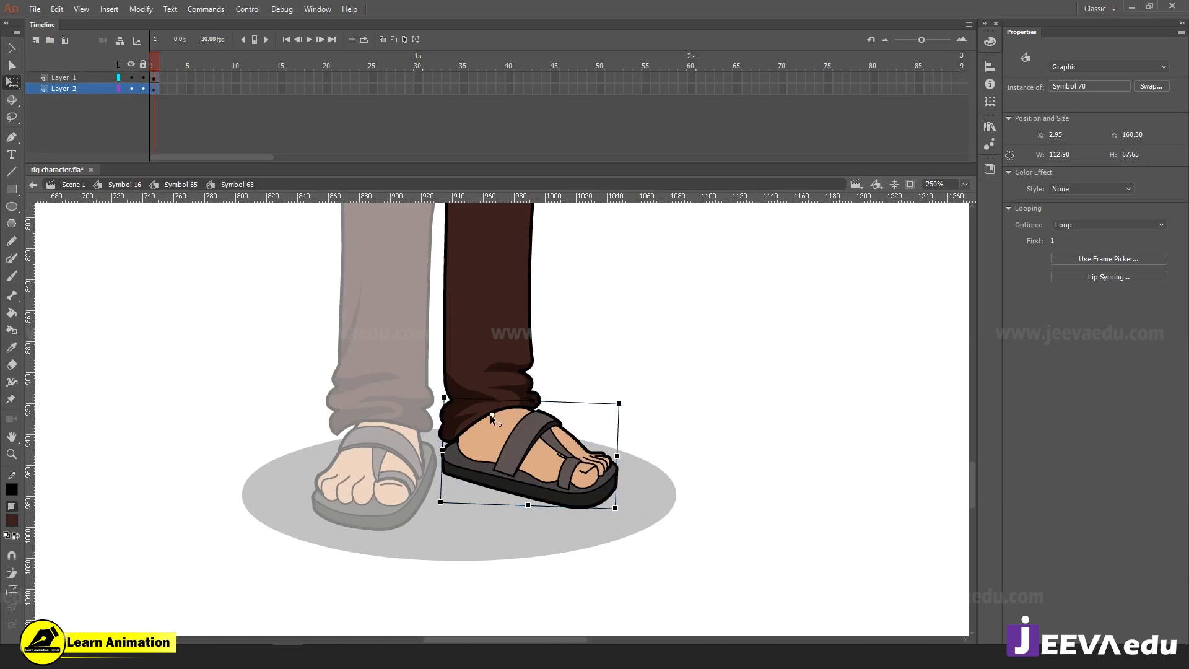
{"action": "double_click", "coordinate": [526, 458]}
{"action": "key", "text": "F8"}
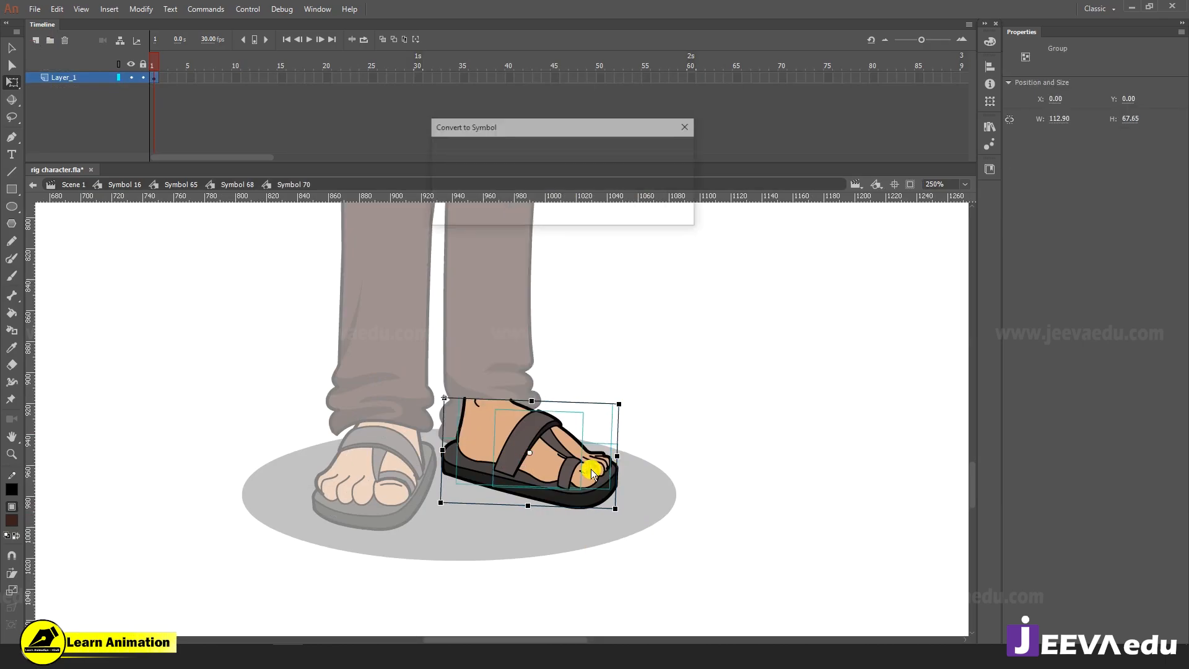
{"action": "key", "text": "Return"}
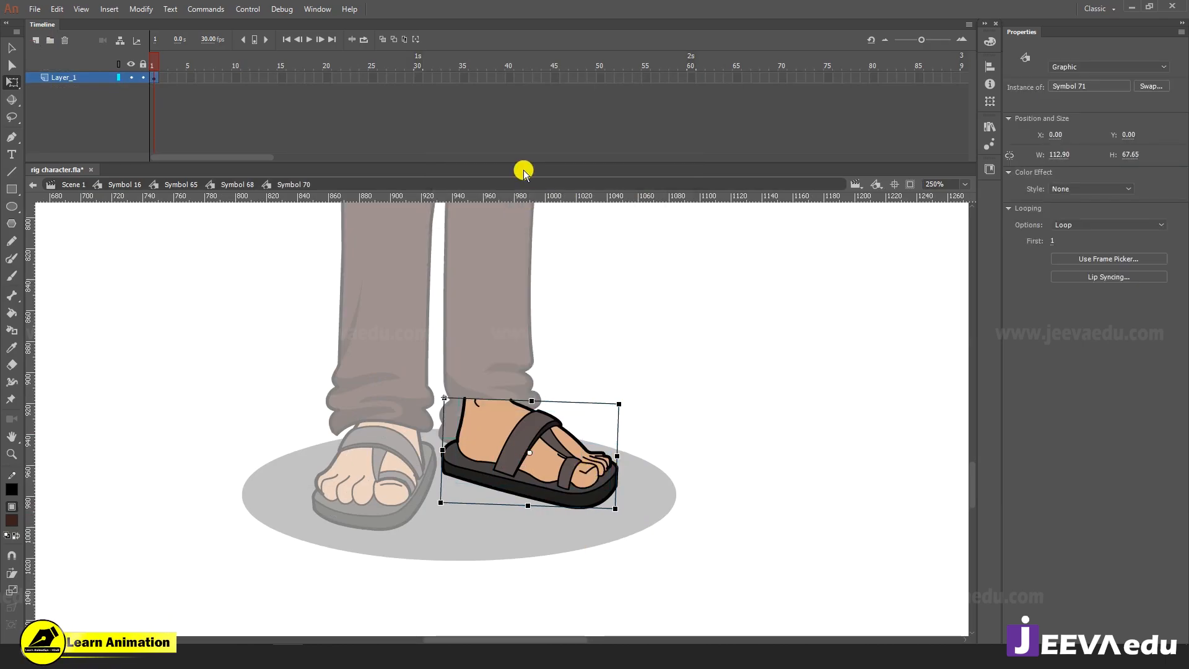
Extend the frames inside the foot symbol, set its nested artwork's looping to Single Frame, and return to the lower-leg symbol
{"action": "left_click_drag", "start_coordinate": [505, 77], "coordinate": [718, 79]}
{"action": "left_click_drag", "start_coordinate": [613, 66], "coordinate": [119, 135]}
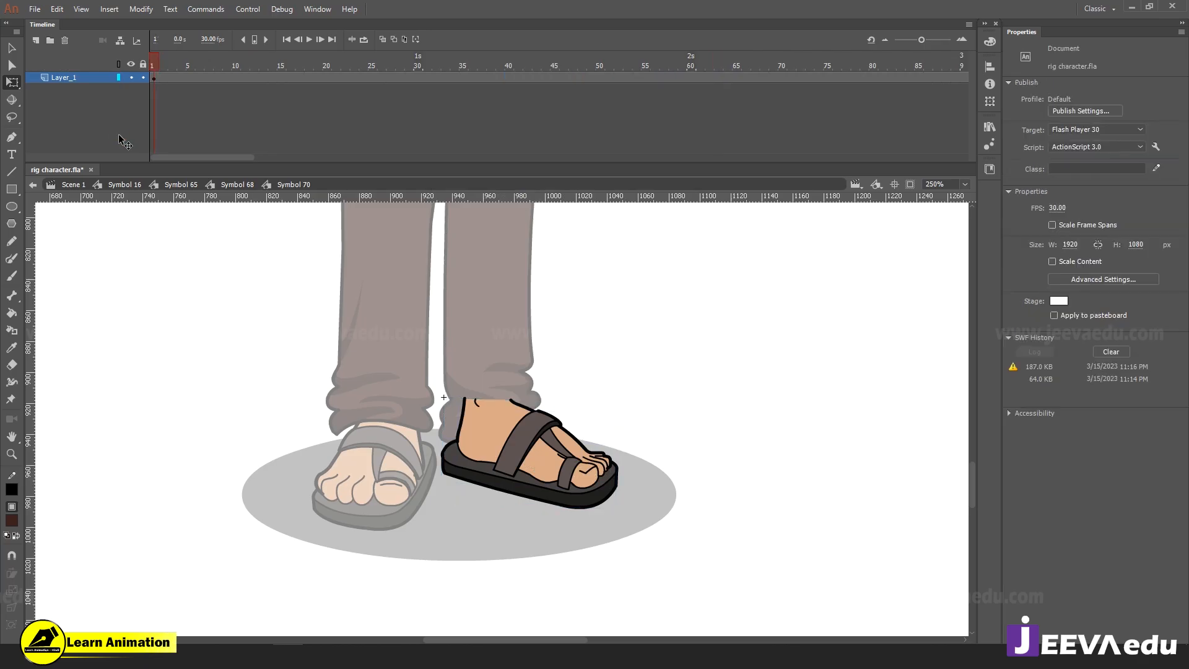
{"action": "left_click", "coordinate": [505, 426]}
{"action": "left_click", "coordinate": [1082, 226]}
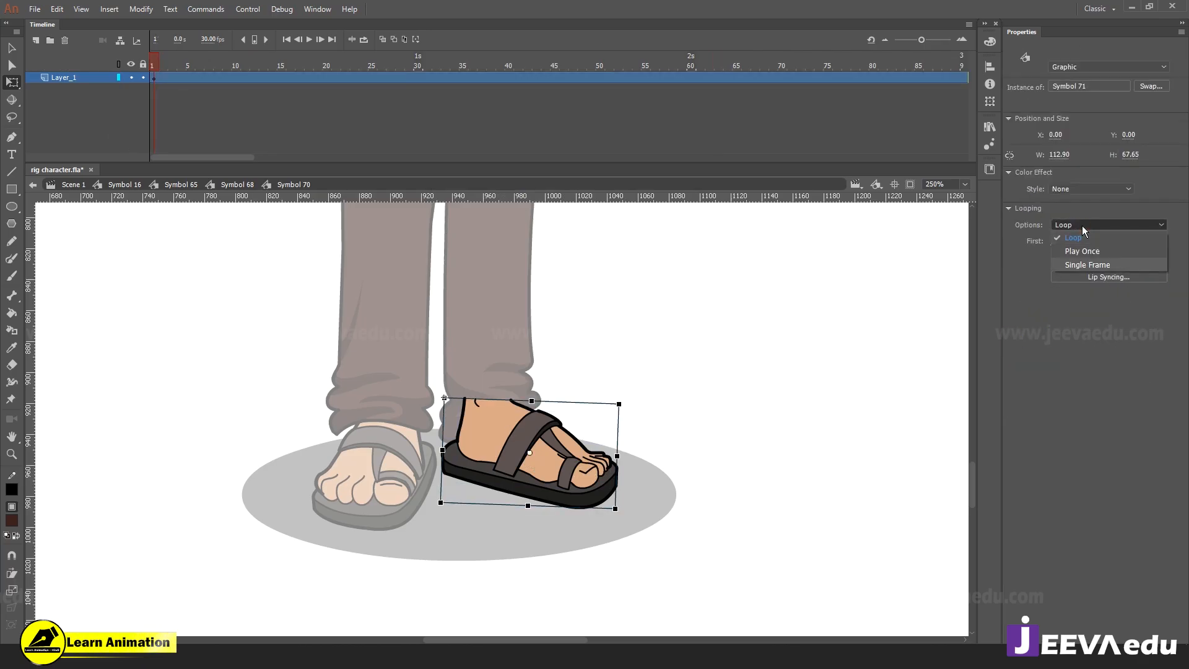
{"action": "left_click", "coordinate": [1081, 261]}
{"action": "double_click", "coordinate": [251, 355]}
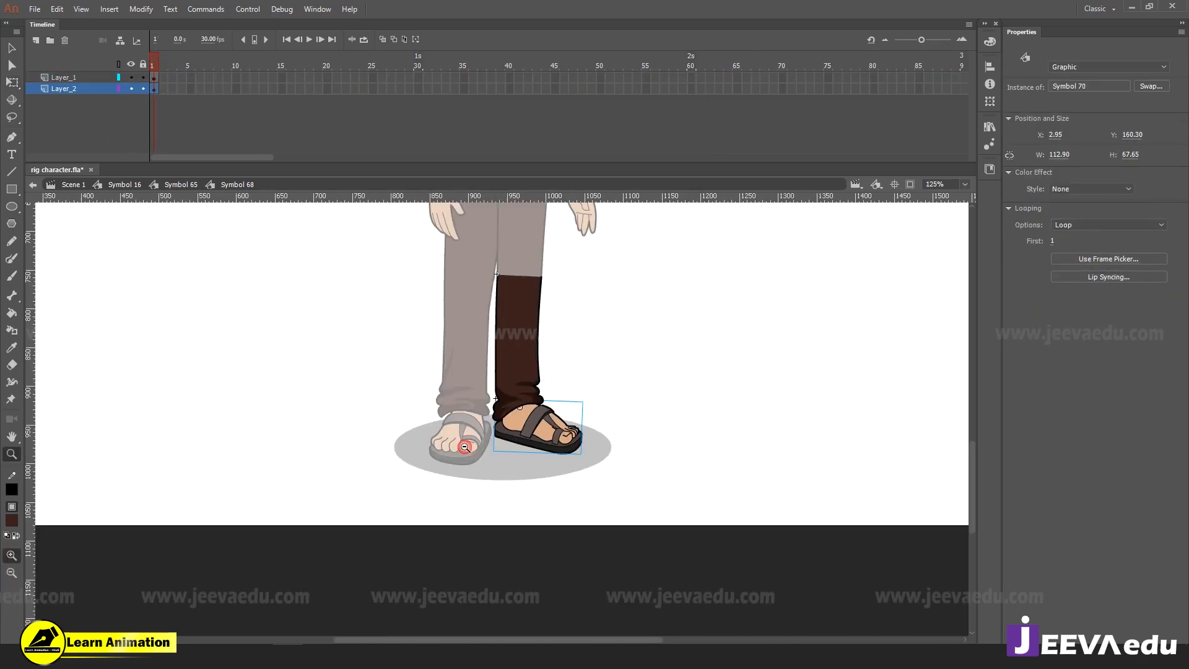
Extend the frames on both lower-leg layers and exit the nested leg symbols to the main character symbol
{"action": "left_click_drag", "start_coordinate": [445, 81], "coordinate": [689, 105]}
{"action": "key", "text": "F5"}
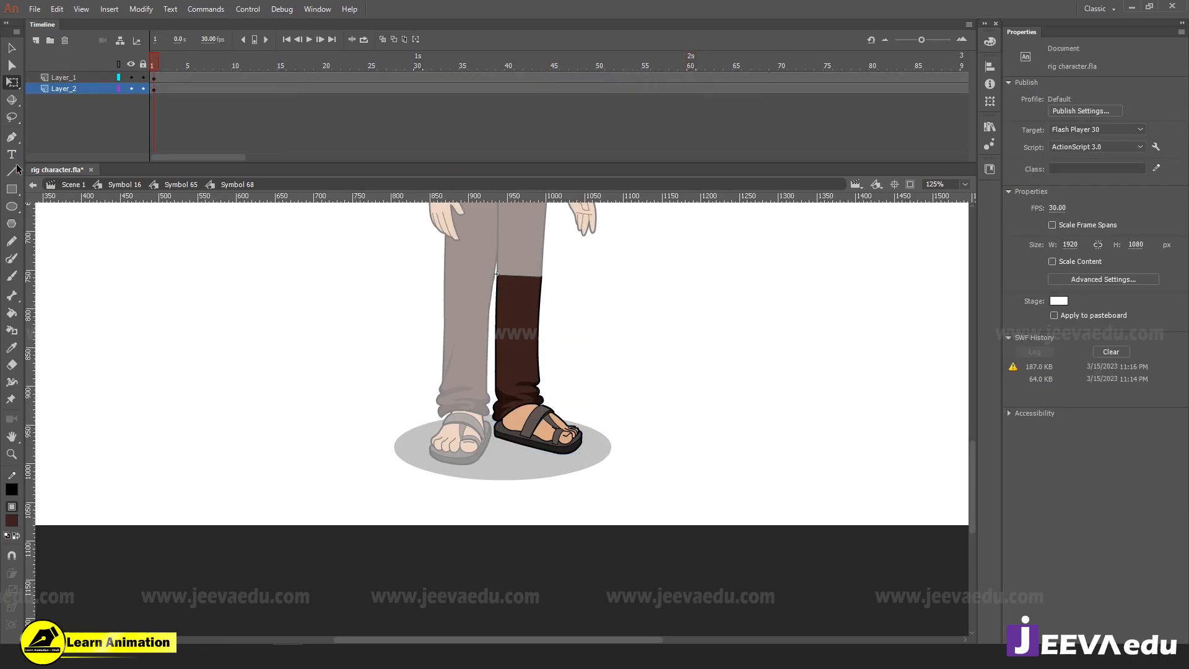
{"action": "key", "text": "ctrl+minus"}
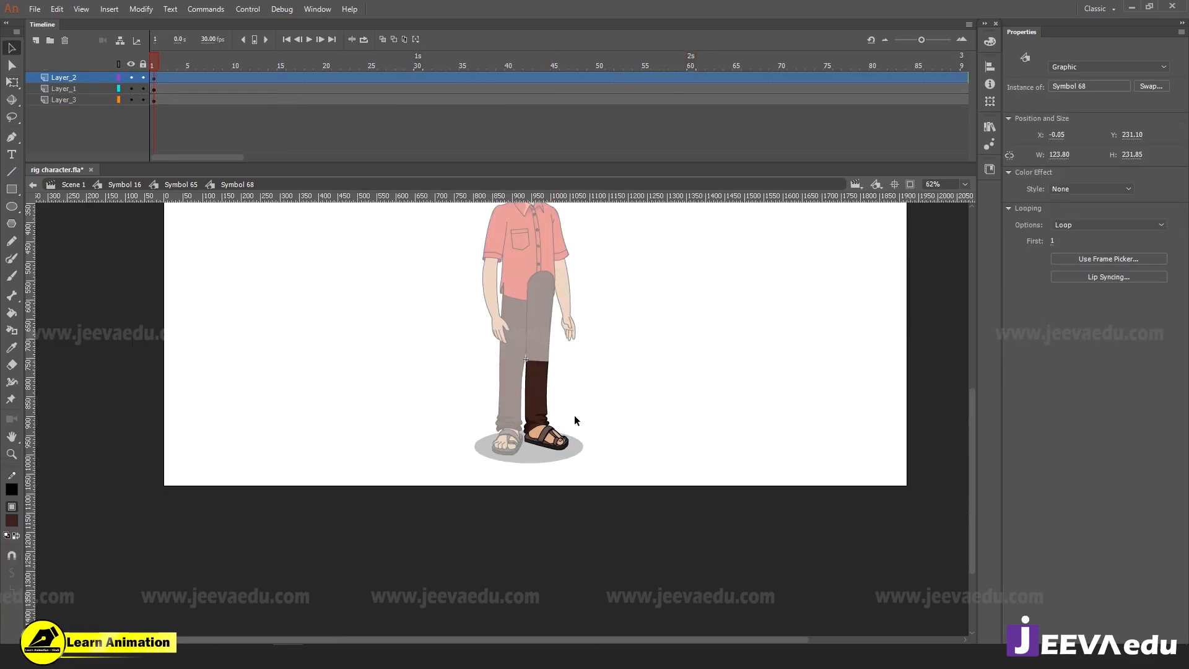
{"action": "double_click", "coordinate": [580, 457]}
{"action": "double_click", "coordinate": [555, 454]}
Select the grey ground-shadow group and switch its layer's visibility off and back on to check its contents
{"action": "key", "text": "z"}
{"action": "key", "text": "v"}
{"action": "left_click", "coordinate": [540, 456]}
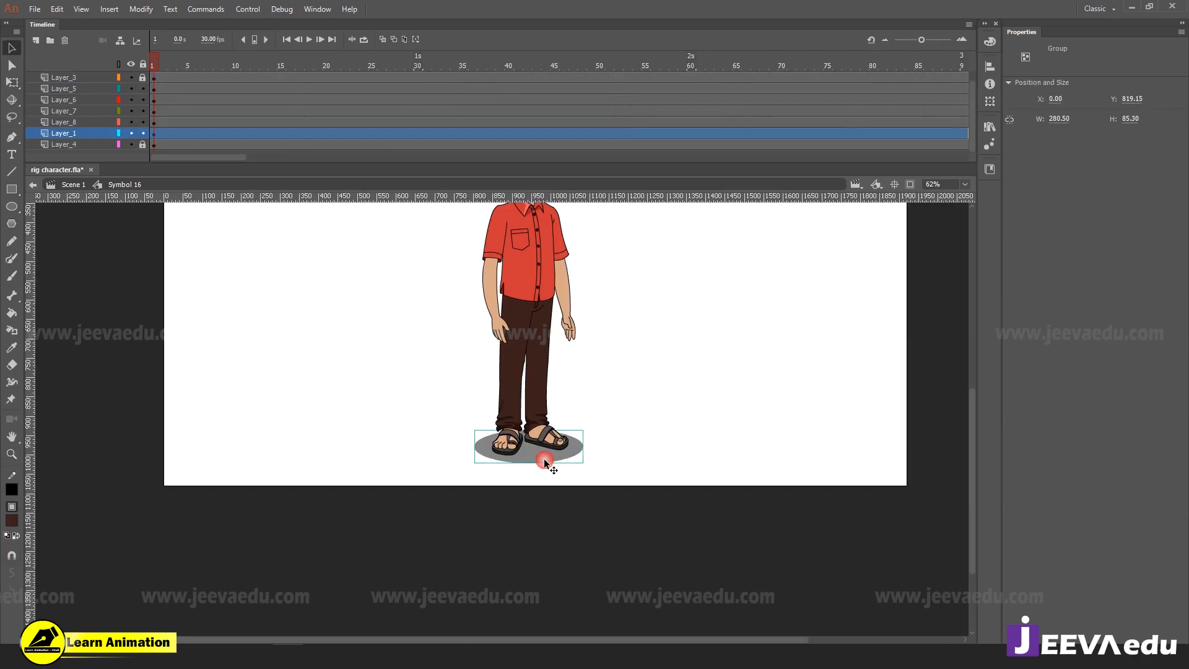
{"action": "left_click", "coordinate": [134, 132]}
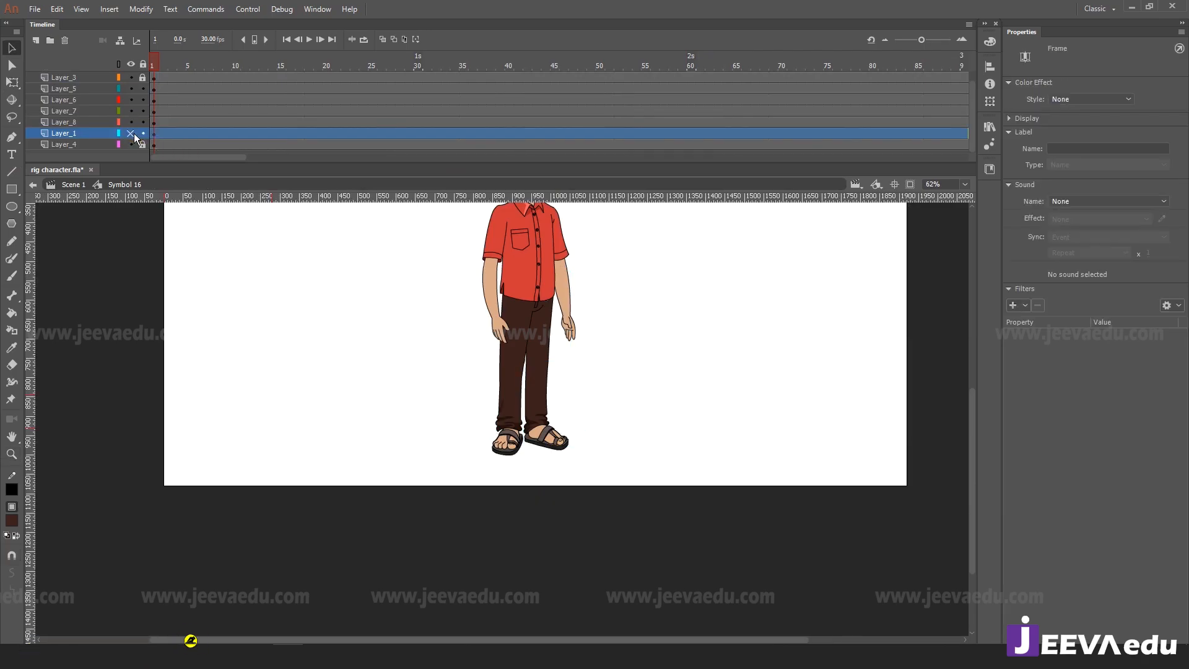
{"action": "left_click", "coordinate": [134, 132]}
Convert the grey ground-shadow ellipse under the feet to a graphic symbol
{"action": "key", "text": "z"}
{"action": "left_click", "coordinate": [556, 437]}
{"action": "key", "text": "v"}
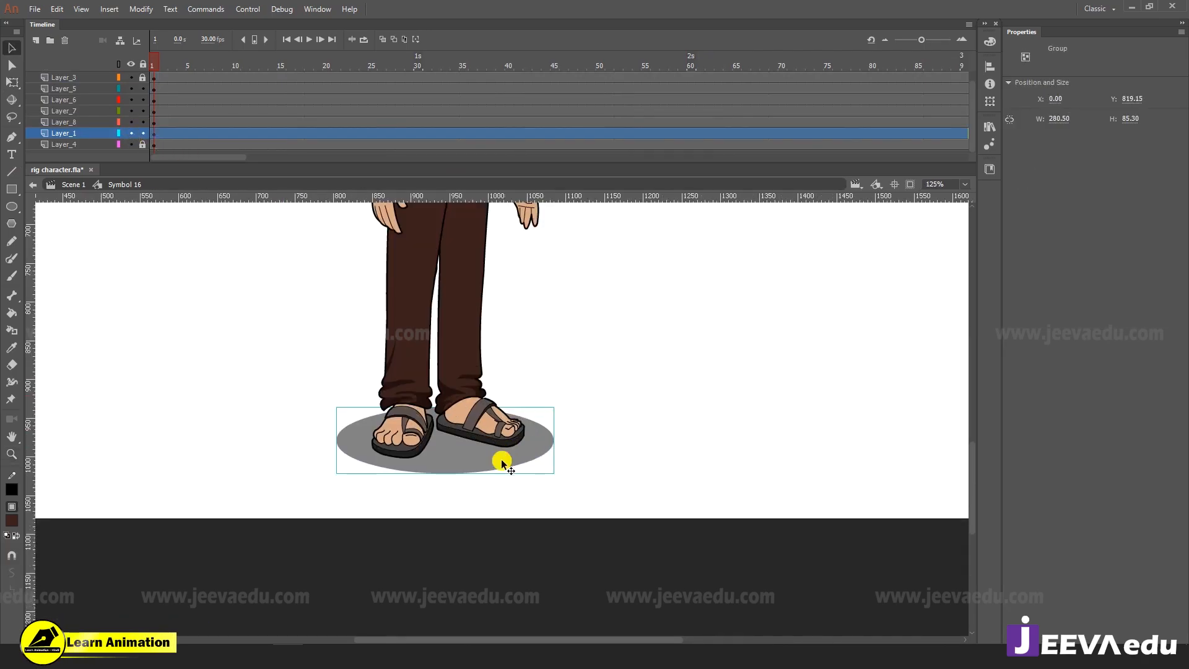
{"action": "key", "text": "F8"}
{"action": "key", "text": "Return"}
{"action": "key", "text": "q"}
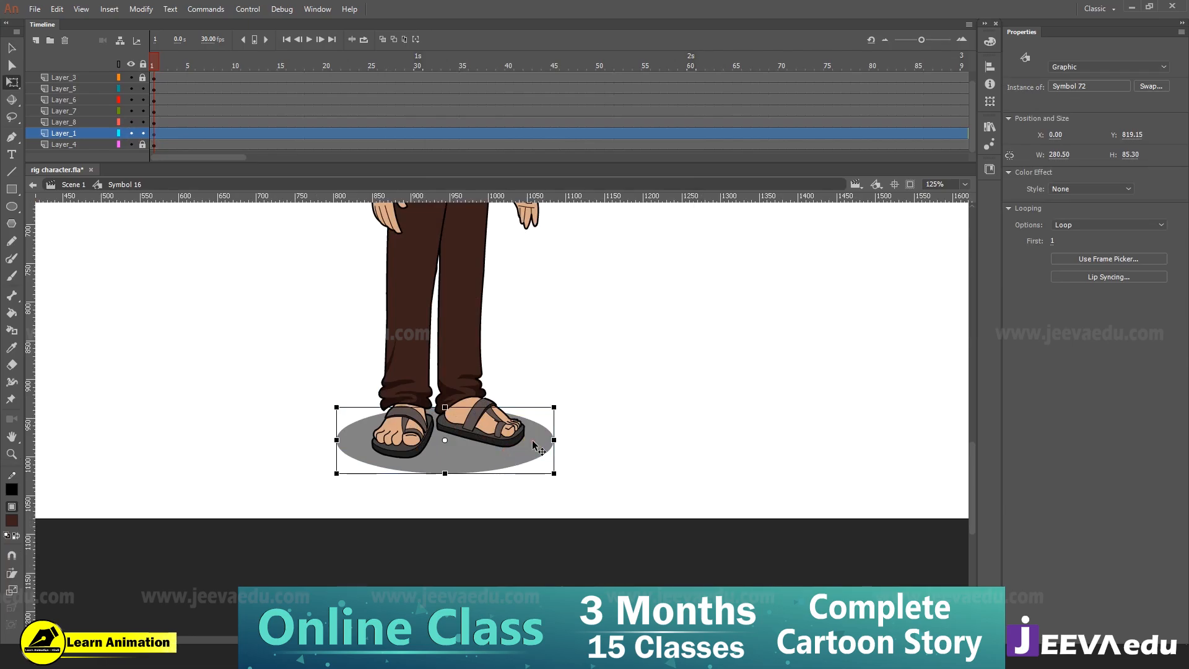
Apply an Alpha color effect of 51% to the ground-shadow symbol
{"action": "left_click", "coordinate": [1064, 187]}
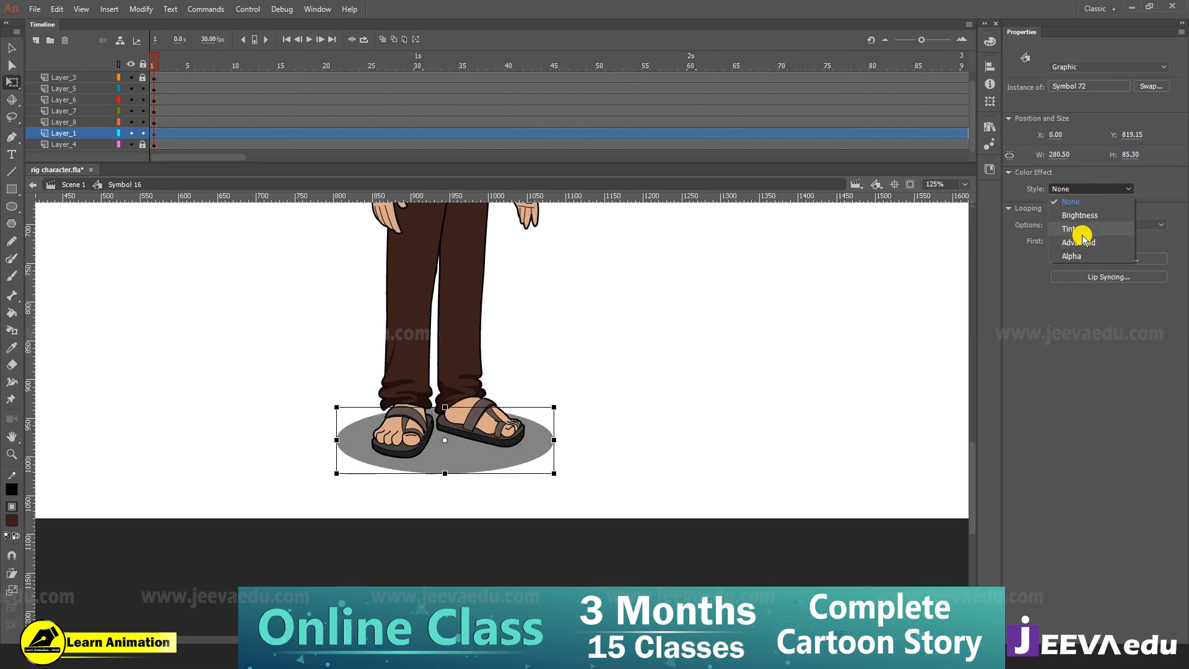
{"action": "left_click", "coordinate": [1082, 261]}
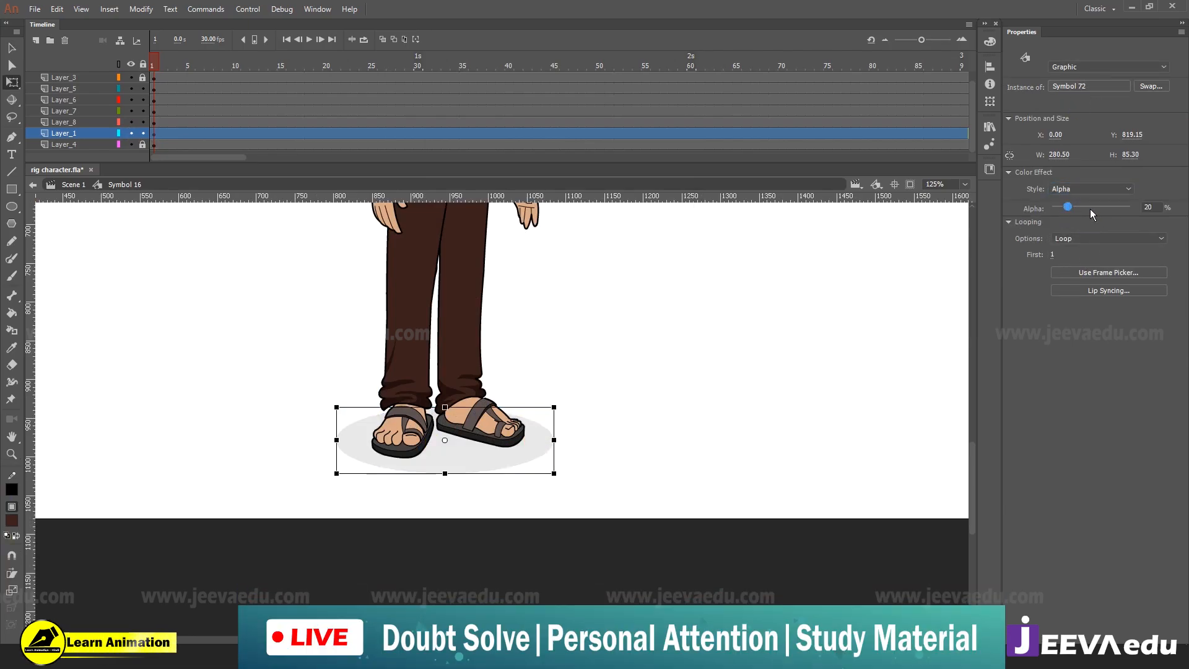
{"action": "left_click_drag", "start_coordinate": [1067, 206], "coordinate": [1092, 218]}
Unlock all layers in the character symbol and select every body part together with the shadow
{"action": "key", "text": "z"}
{"action": "left_click", "coordinate": [792, 372], "text": "alt"}
{"action": "left_click_drag", "start_coordinate": [390, 421], "coordinate": [565, 489]}
{"action": "left_click", "coordinate": [523, 419], "text": "alt"}
{"action": "key", "text": "v"}
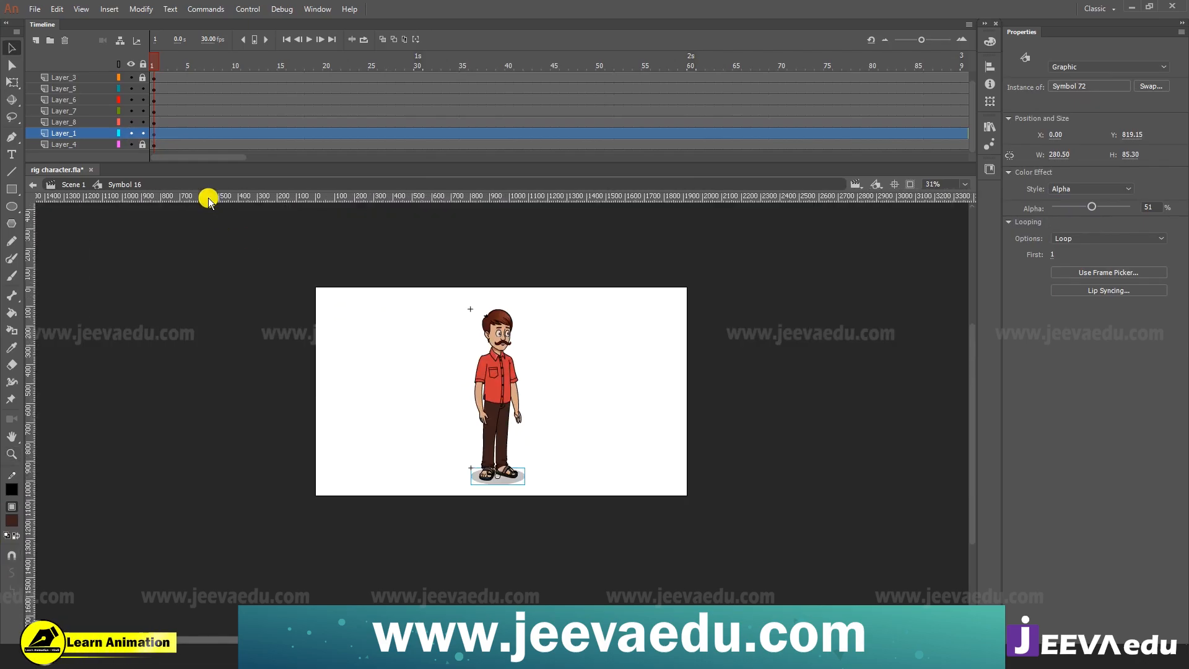
{"action": "left_click", "coordinate": [146, 87]}
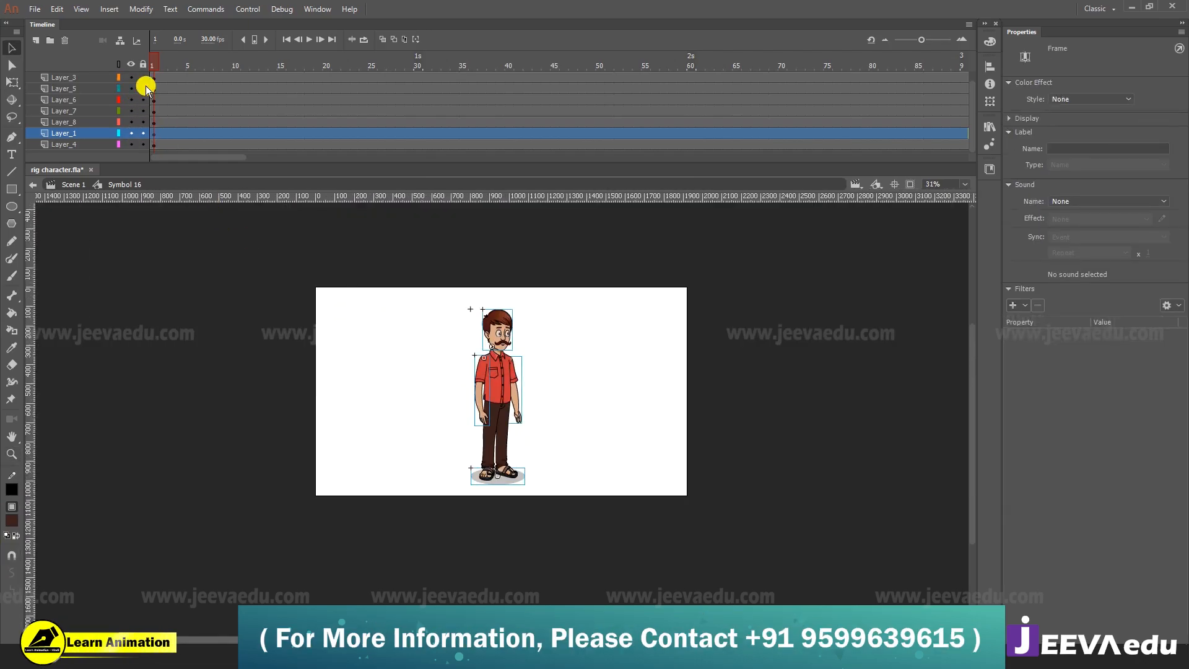
{"action": "key", "text": "ctrl+a"}
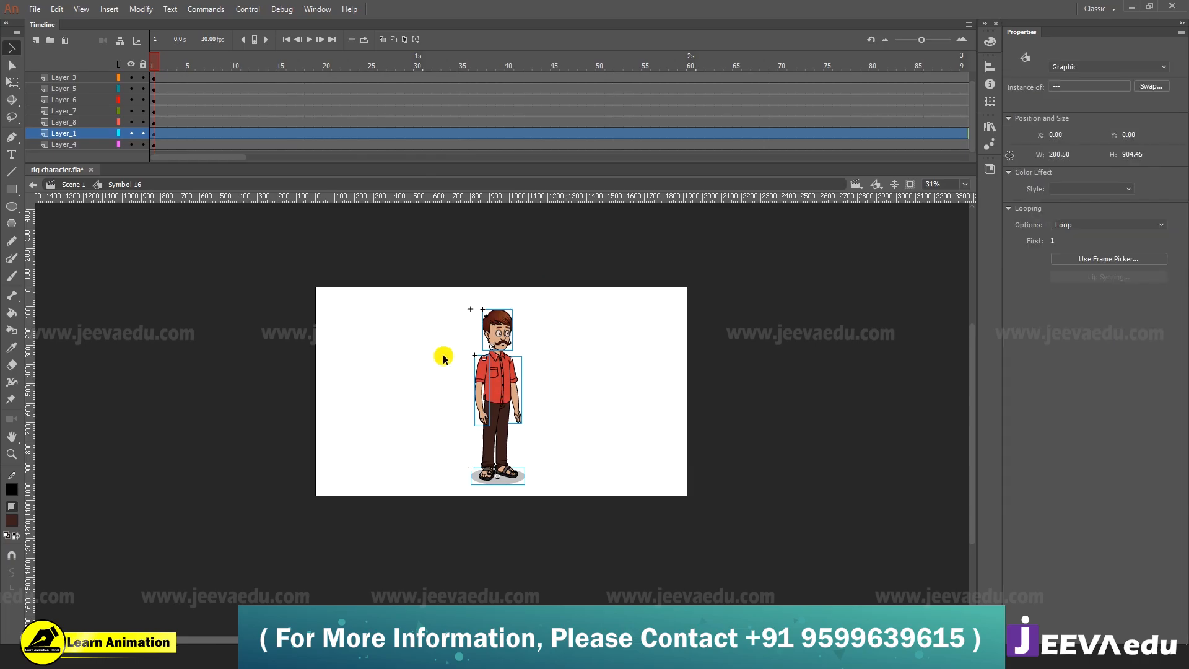
{"action": "left_click_drag", "start_coordinate": [444, 306], "coordinate": [554, 512]}
Review the selected body parts up close and return to Scene 1 with the whole character in view
{"action": "key", "text": "z"}
{"action": "left_click", "coordinate": [510, 434]}
{"action": "key", "text": "space"}
{"action": "left_click_drag", "start_coordinate": [519, 437], "coordinate": [554, 507]}
{"action": "key", "text": "v"}
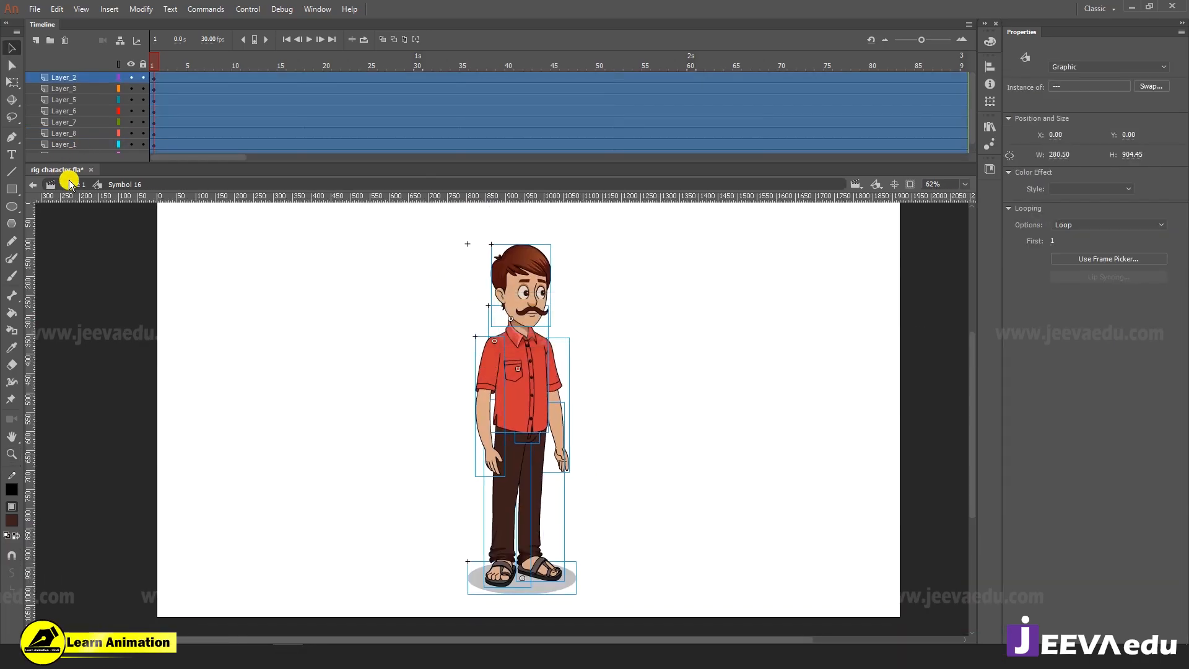
{"action": "left_click", "coordinate": [71, 183]}
{"action": "key", "text": "ctrl+minus"}
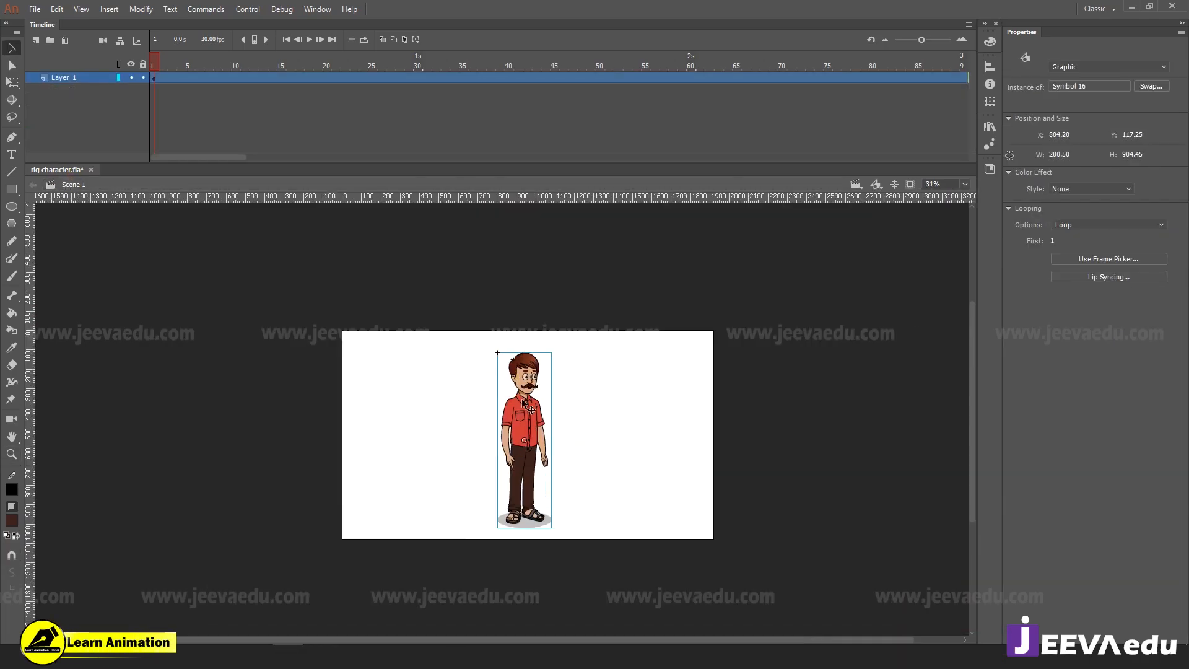